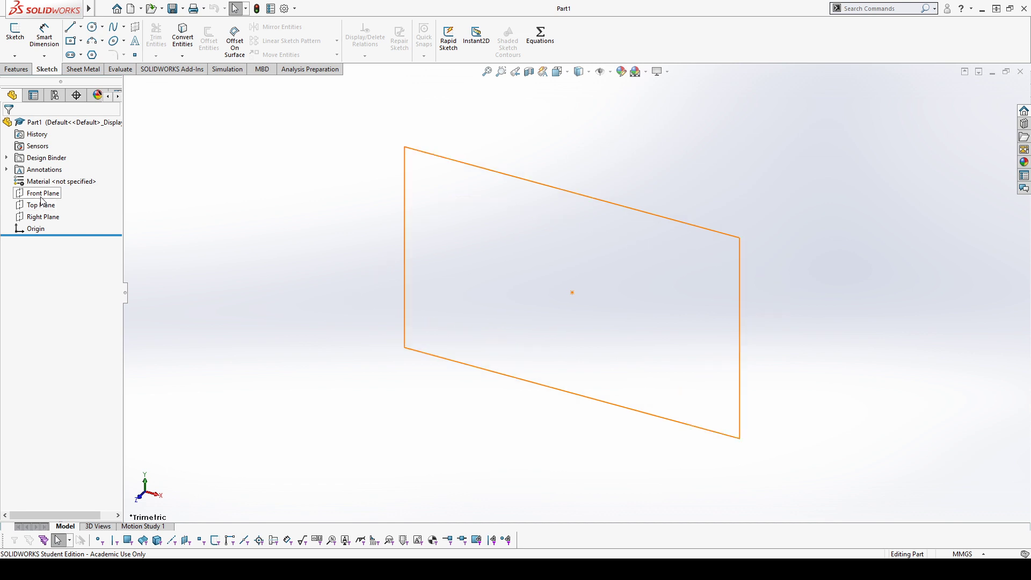
# Step: Start a new sketch on the Top Plane
pyautogui.click(42, 194)
pyautogui.click(54, 205)
pyautogui.click(83, 202)
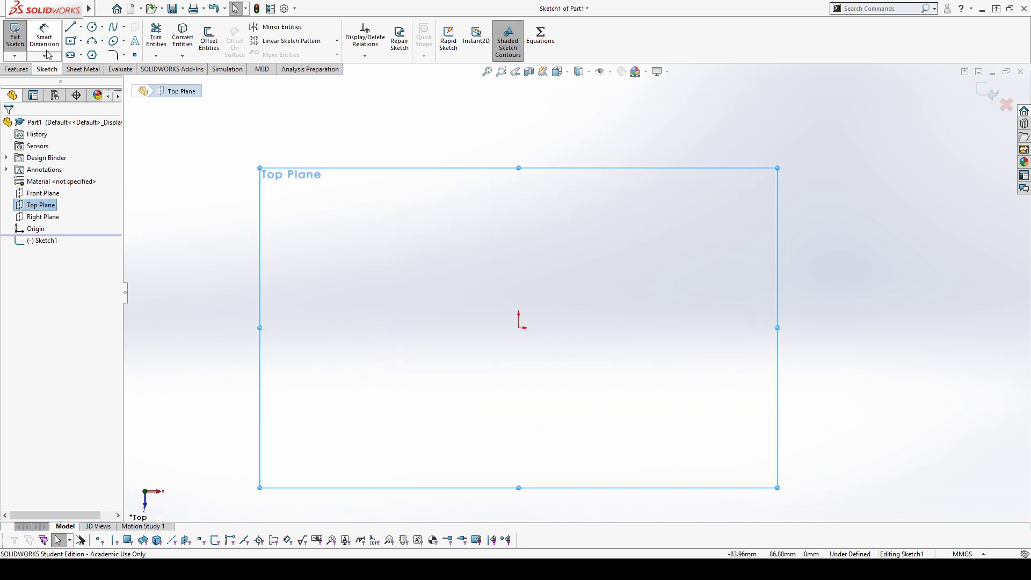
# Step: Sketch a vertical construction line about 51 mm long upward from the origin
pyautogui.press('l')
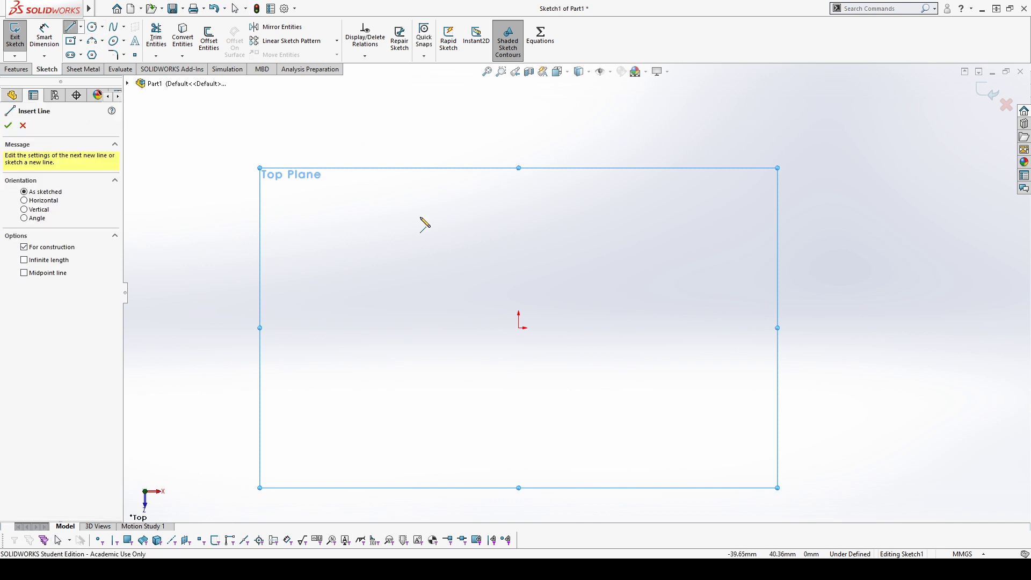
pyautogui.click(518, 327)
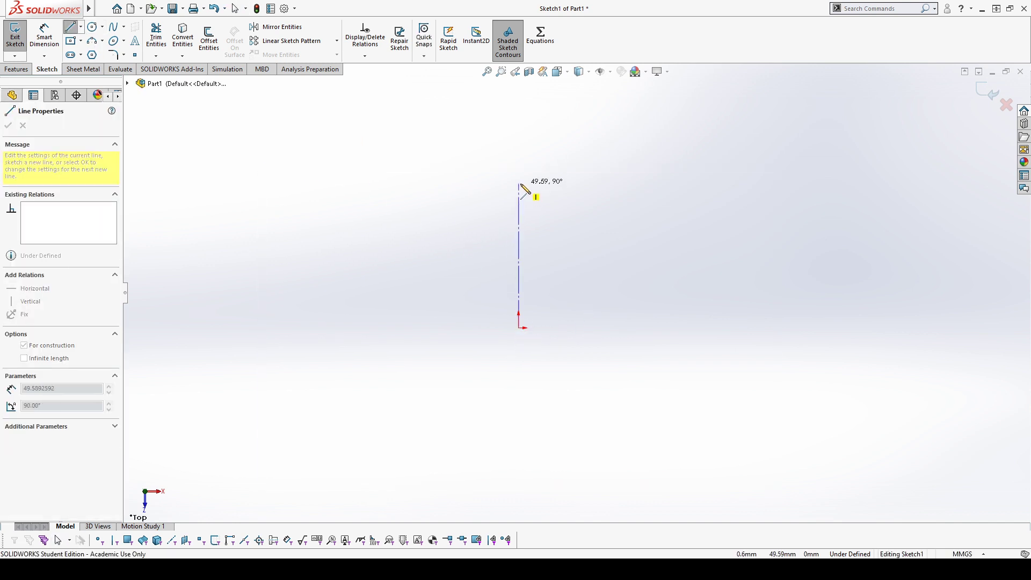
pyautogui.click(519, 181)
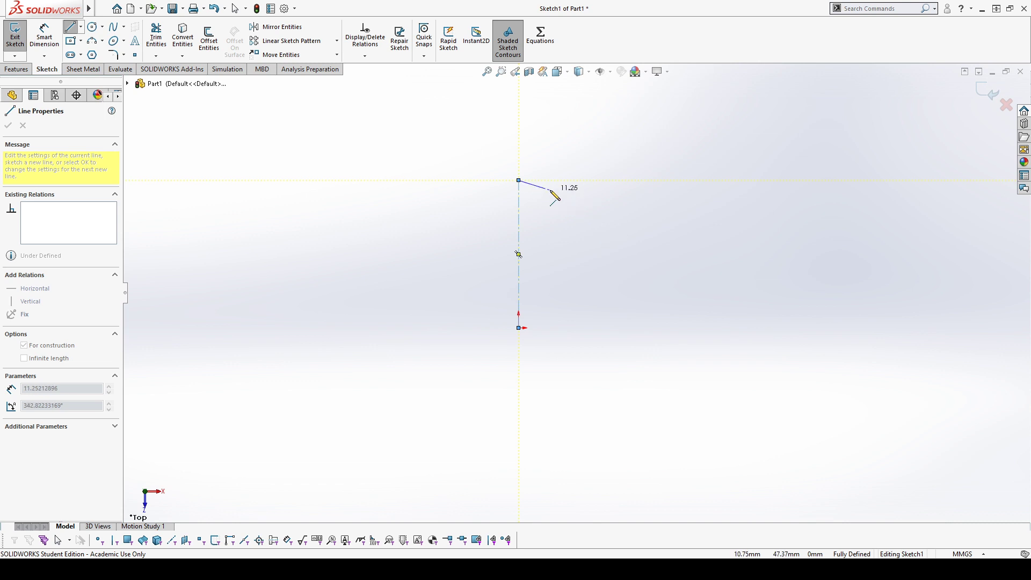
pyautogui.press('Escape')
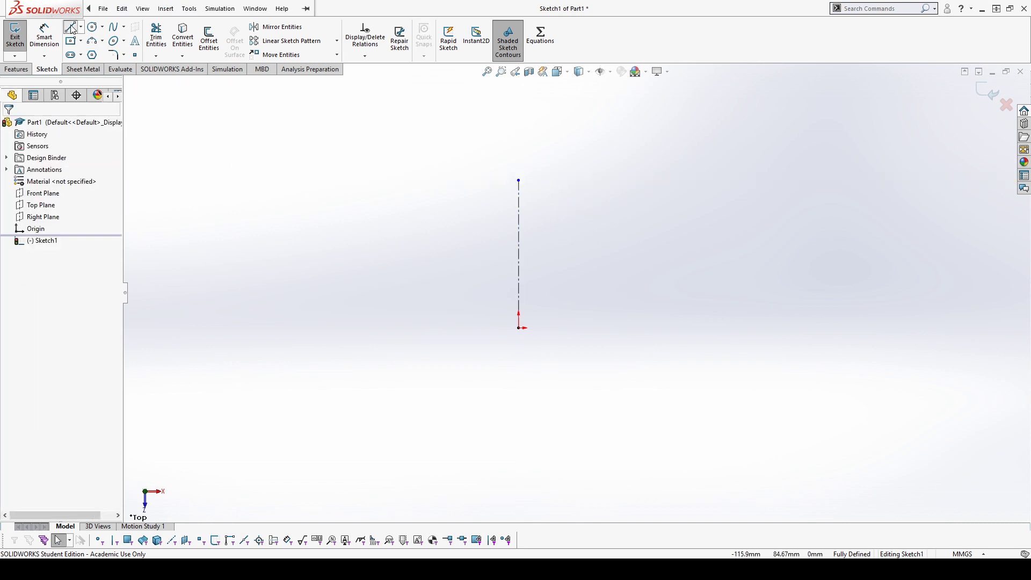
# Step: Sketch a solid line about 52 mm long to the right of the centerline, slanting outward toward its upper end
pyautogui.click(71, 27)
pyautogui.moveTo(578, 328); pyautogui.dragTo(605, 181)
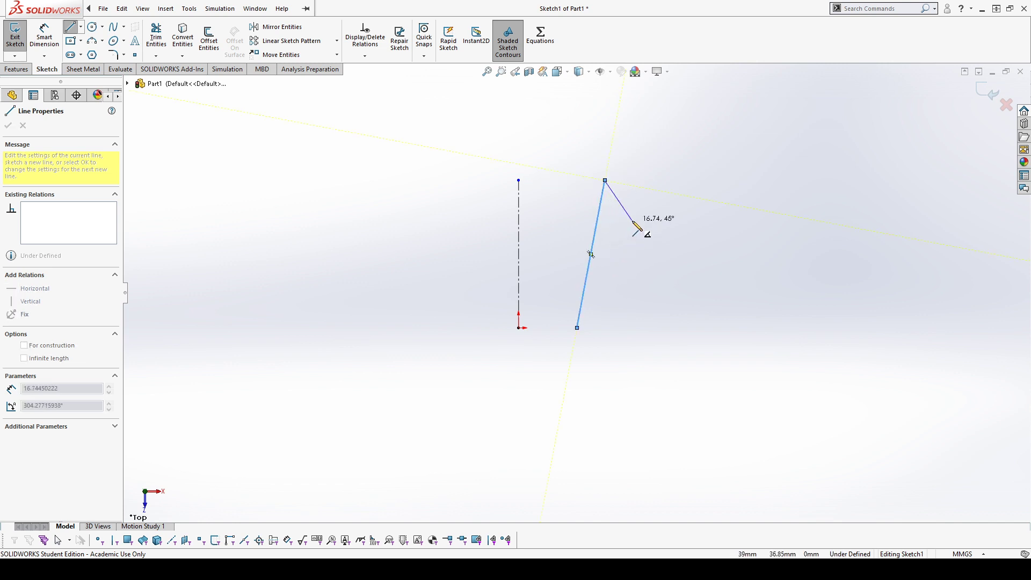
pyautogui.press('Escape')
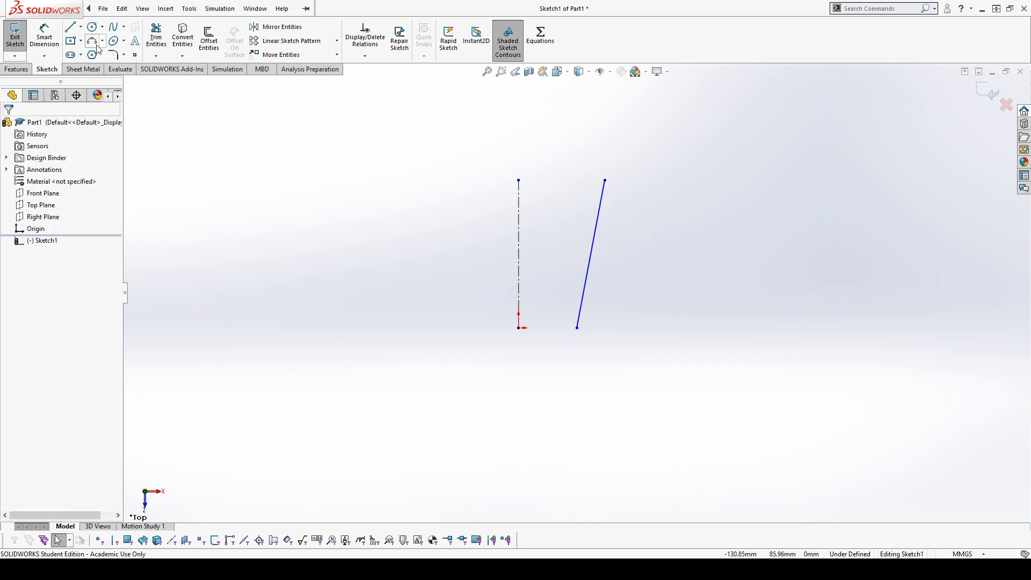
# Step: Dimension the slanted line's upper endpoint against the centerline as a doubled distance of 60 mm
pyautogui.click(44, 37)
pyautogui.scroll(-3, 644, 178)
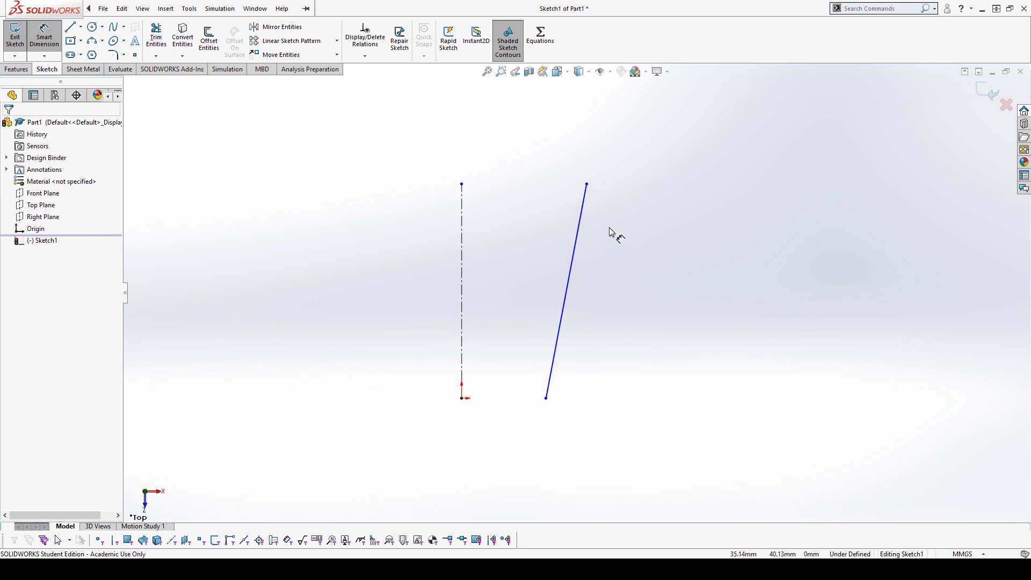
pyautogui.scroll(3, 589, 182)
pyautogui.click(580, 227)
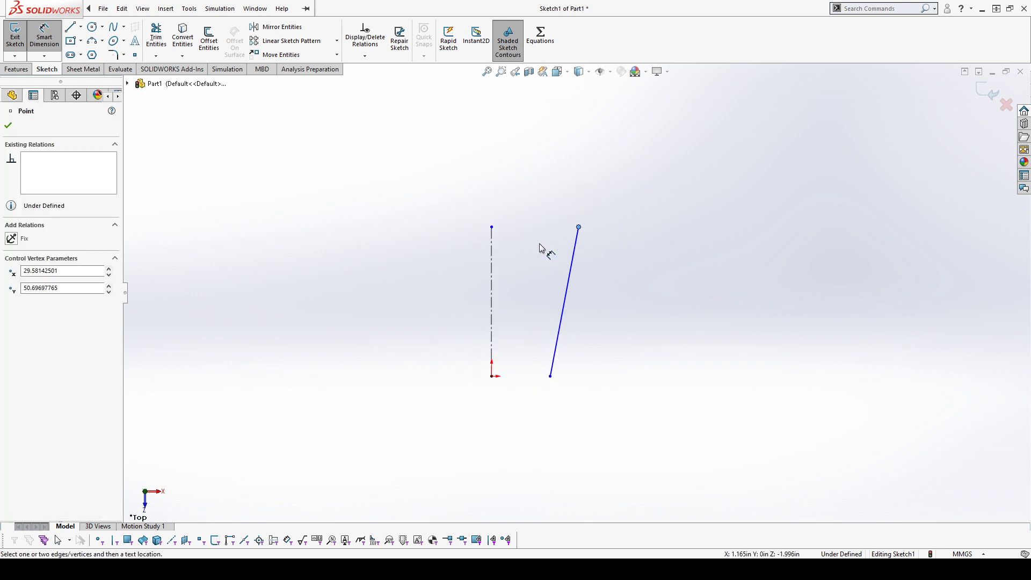
pyautogui.click(494, 260)
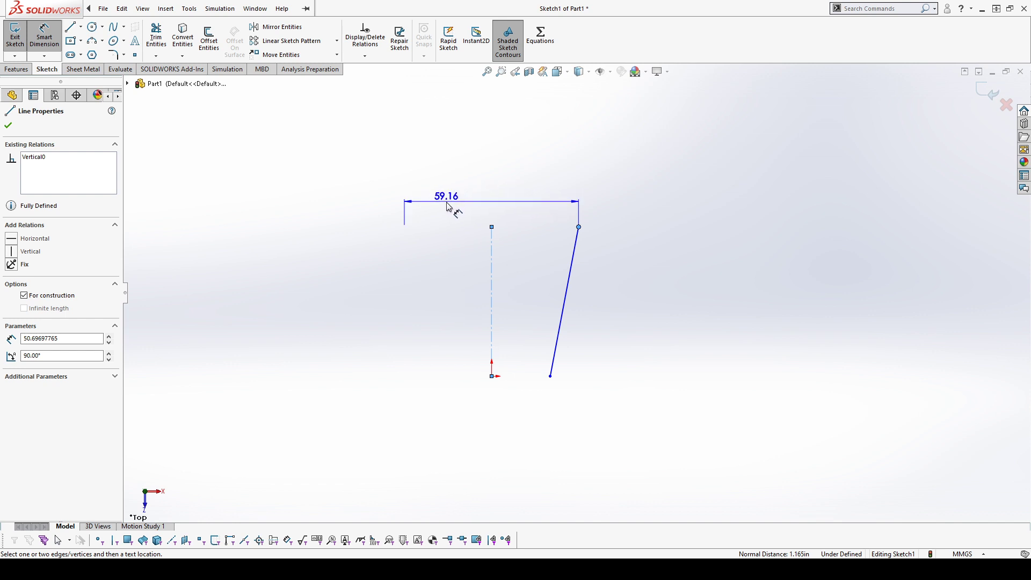
pyautogui.click(451, 210)
pyautogui.write('60')
pyautogui.press('Return')
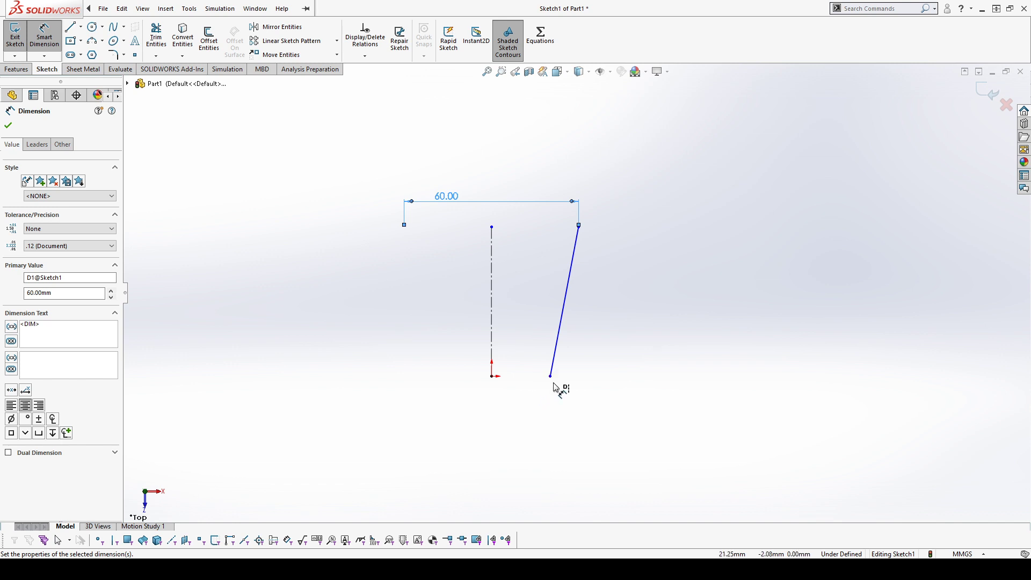
# Step: Add a doubled-distance dimension between the slanted line's lower endpoint and the centerline, placed below the sketch
pyautogui.click(550, 376)
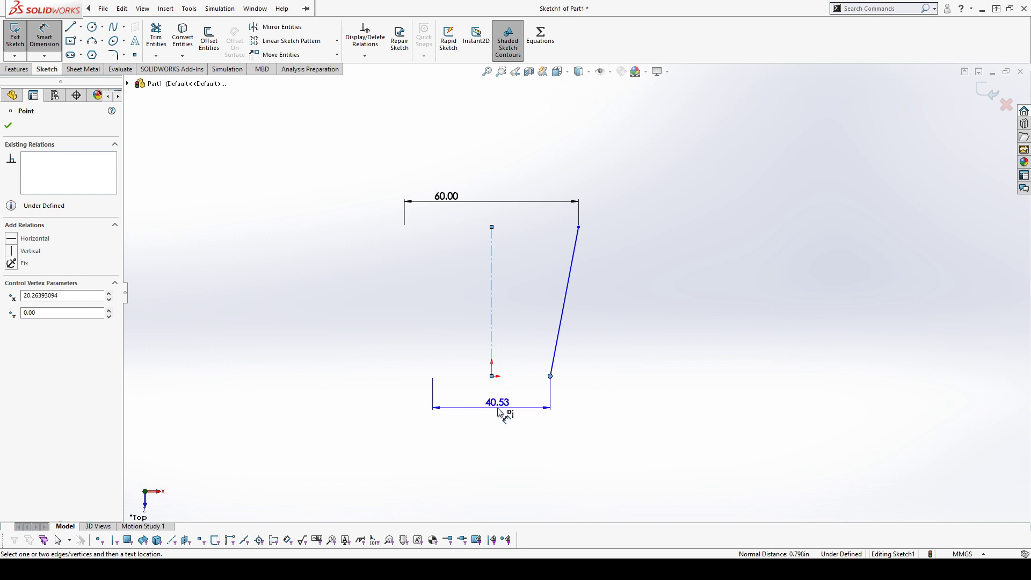
pyautogui.press('Escape')
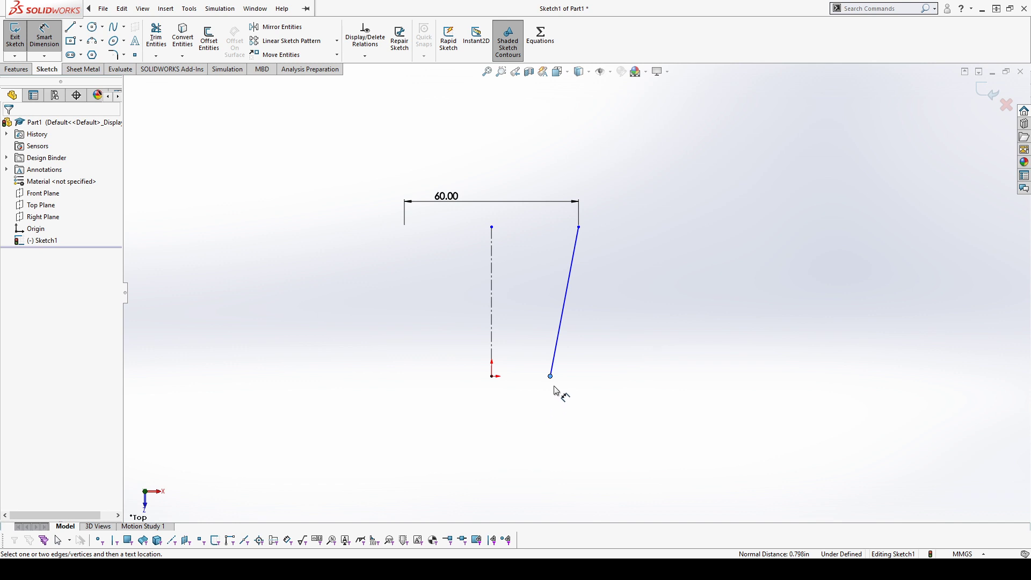
pyautogui.click(492, 342)
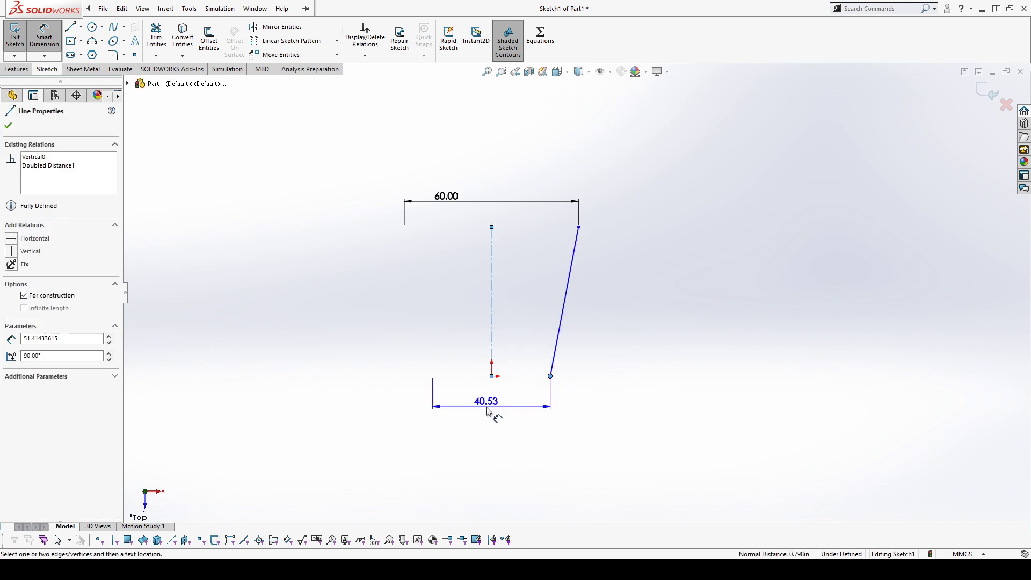
pyautogui.click(537, 411)
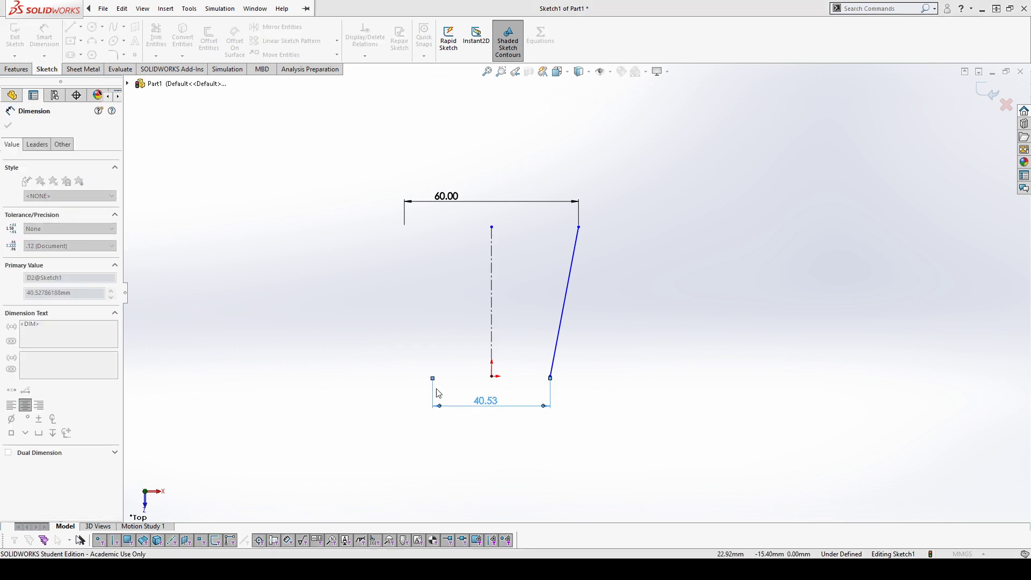
# Step: Dimension the angle between the slanted line and the centerline and set it to 10 degrees
pyautogui.click(564, 328)
pyautogui.click(492, 327)
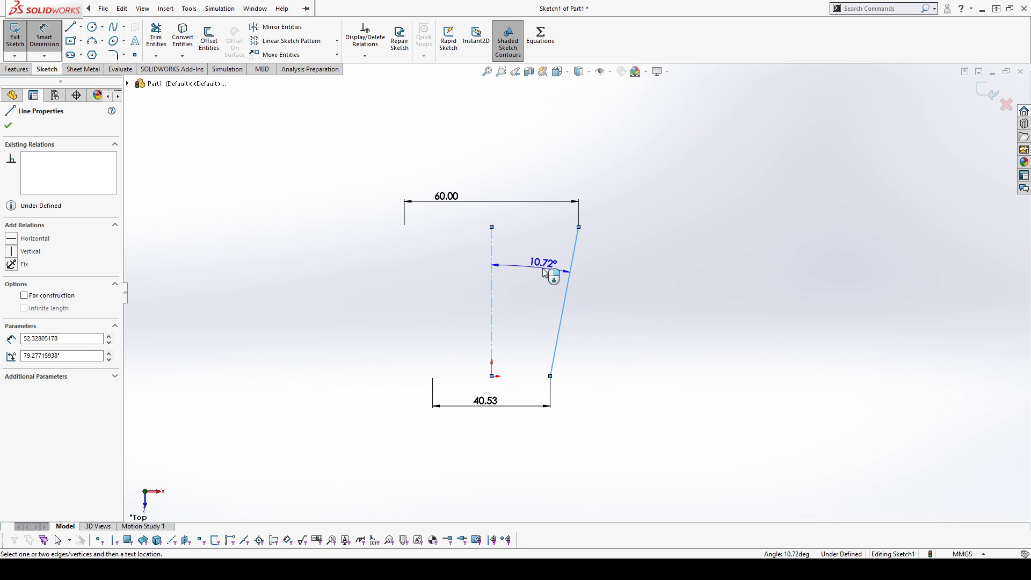
pyautogui.click(544, 277)
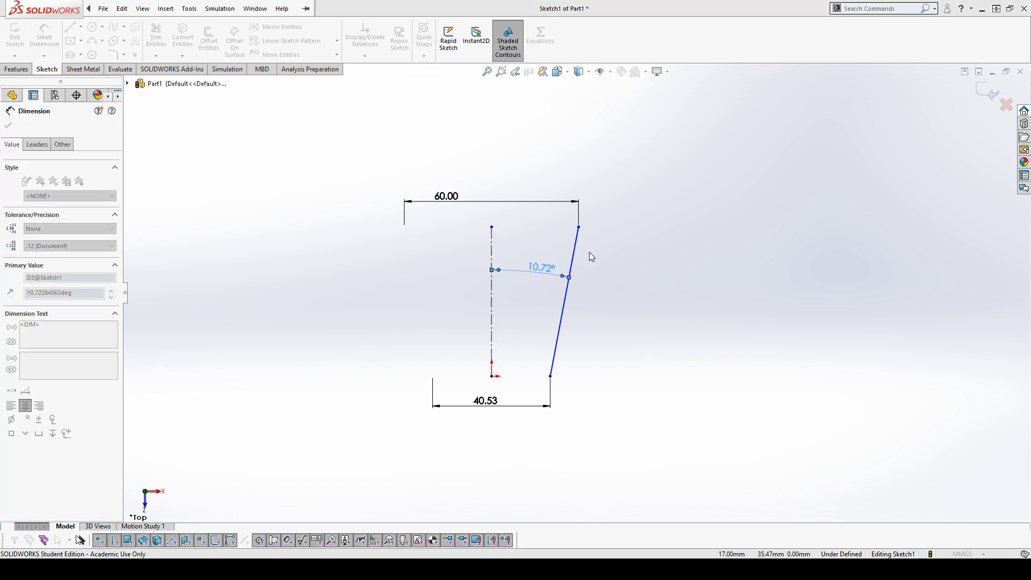
pyautogui.write('10')
pyautogui.press('Return')
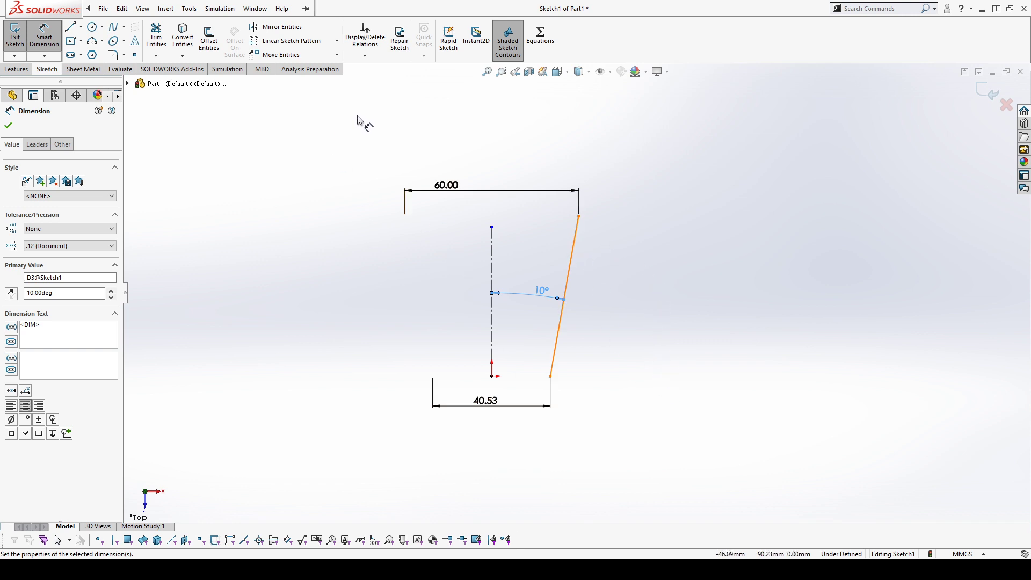
# Step: Enable Instant2D, open the upper doubled-distance dimension for in-place editing, and leave it without entering a new value
pyautogui.click(474, 50)
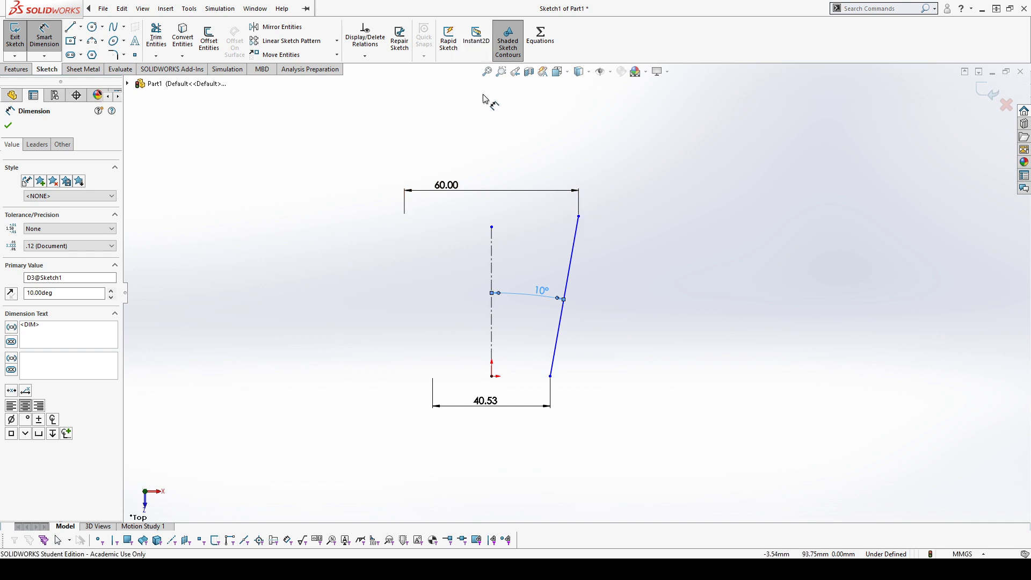
pyautogui.click(579, 218)
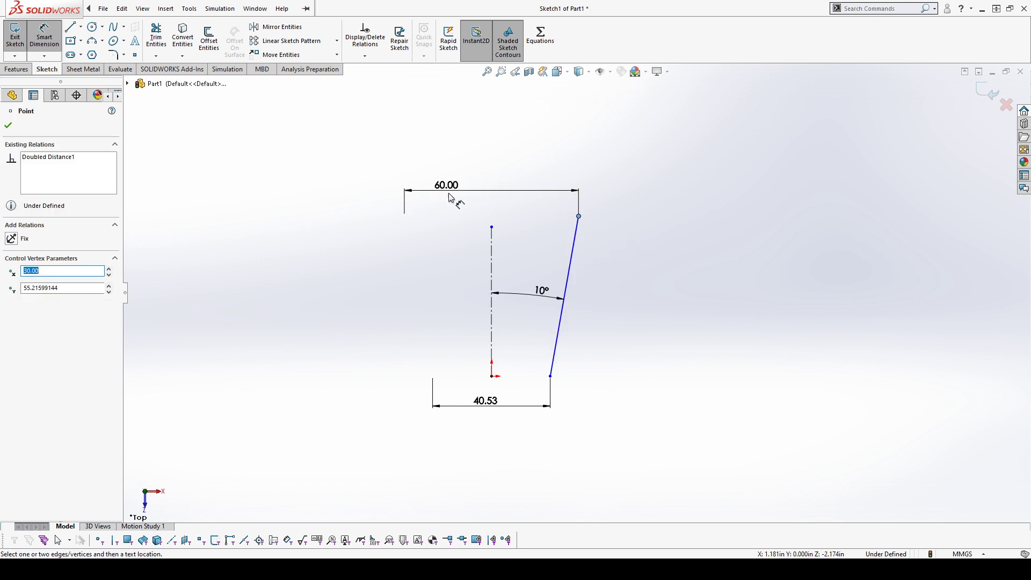
pyautogui.click(8, 126)
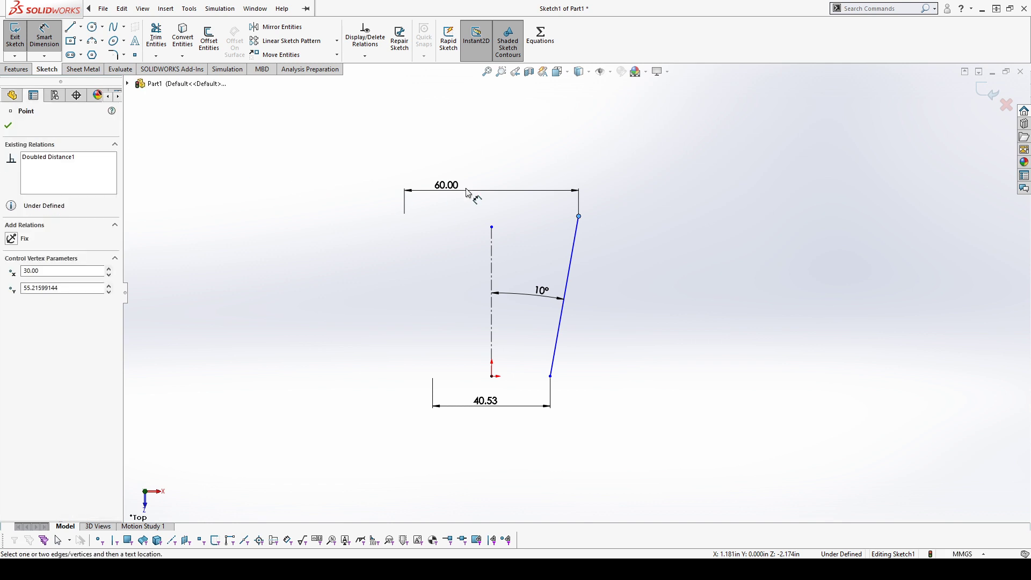
pyautogui.click(8, 127)
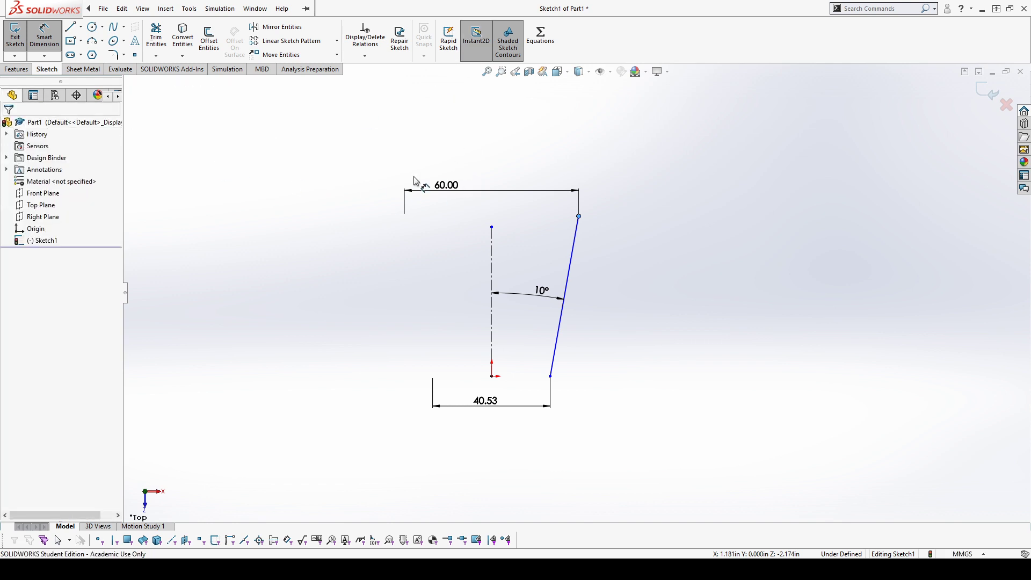
pyautogui.press('Escape')
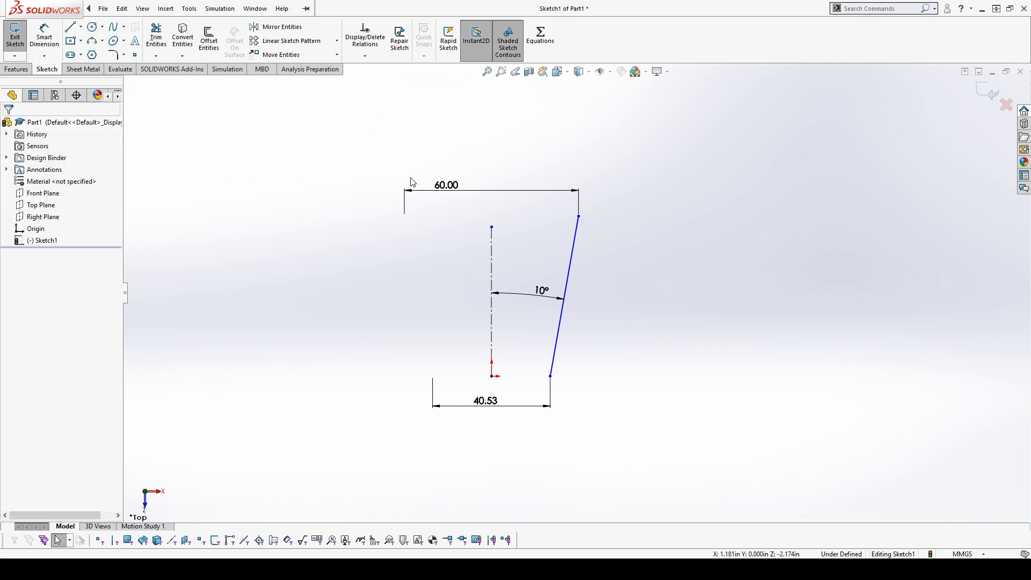
pyautogui.doubleClick(447, 187)
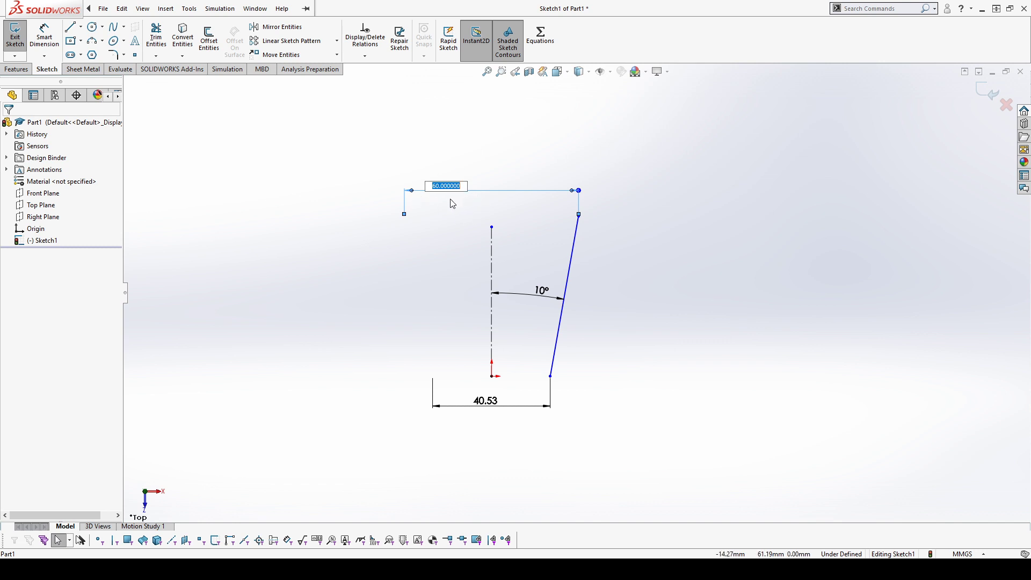
pyautogui.click(486, 185)
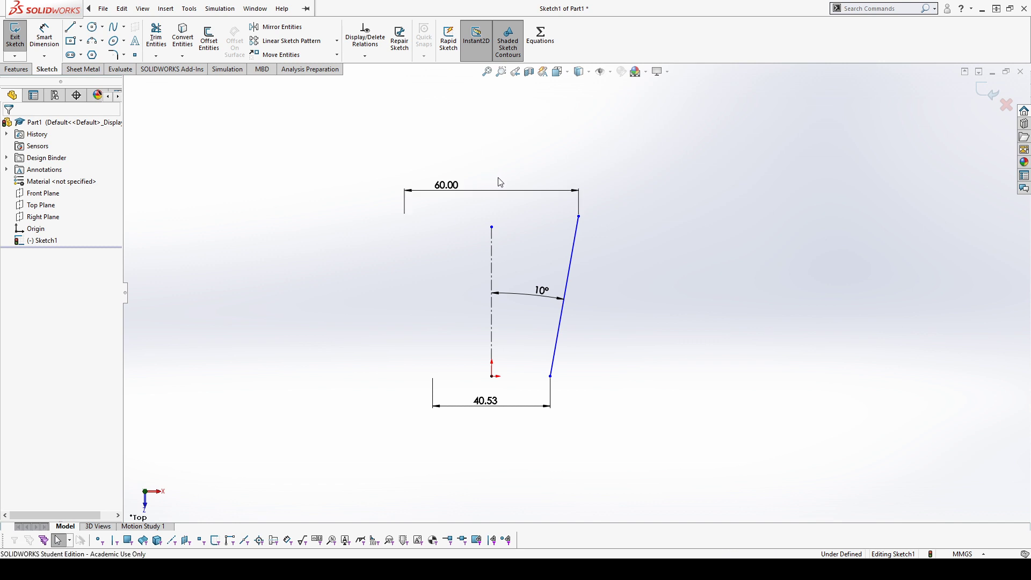
# Step: Disable Instant2D, select the upper doubled-distance dimension, and clear the selection
pyautogui.click(474, 47)
pyautogui.click(465, 191)
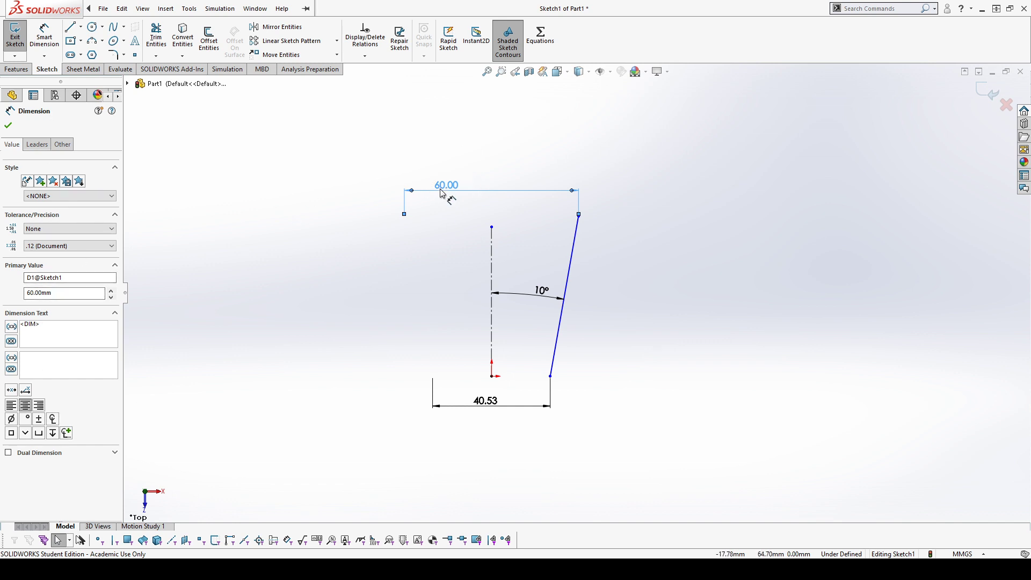
pyautogui.click(552, 154)
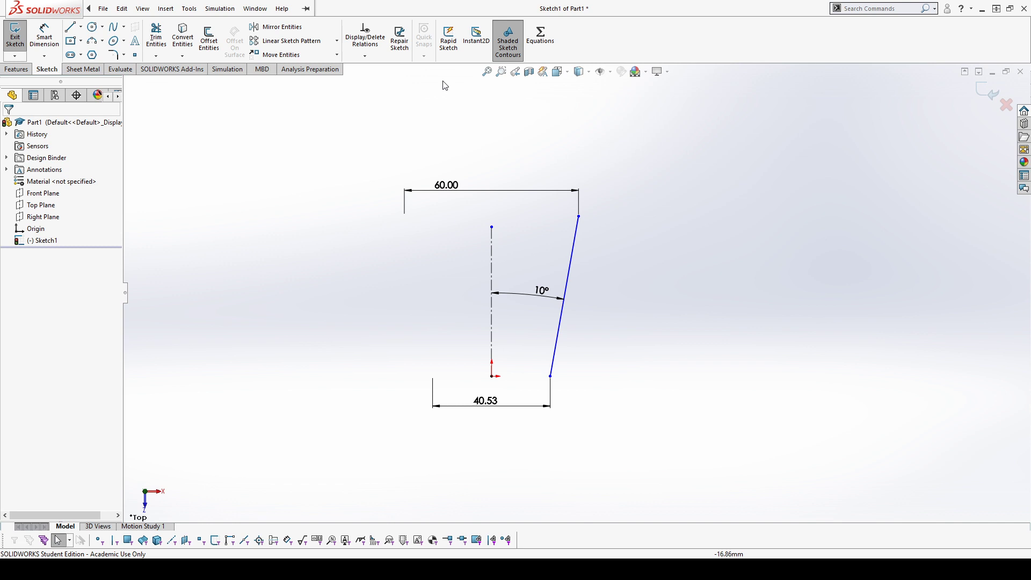
# Step: Enable Instant2D again and select the upper doubled-distance dimension
pyautogui.click(474, 41)
pyautogui.click(546, 194)
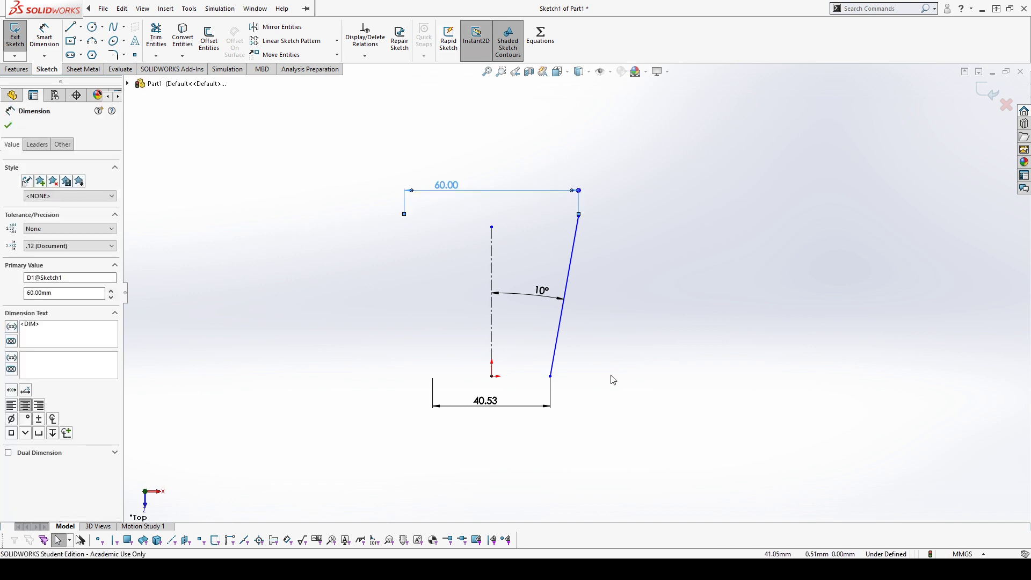
pyautogui.scroll(5, 564, 322)
pyautogui.scroll(3, 604, 234)
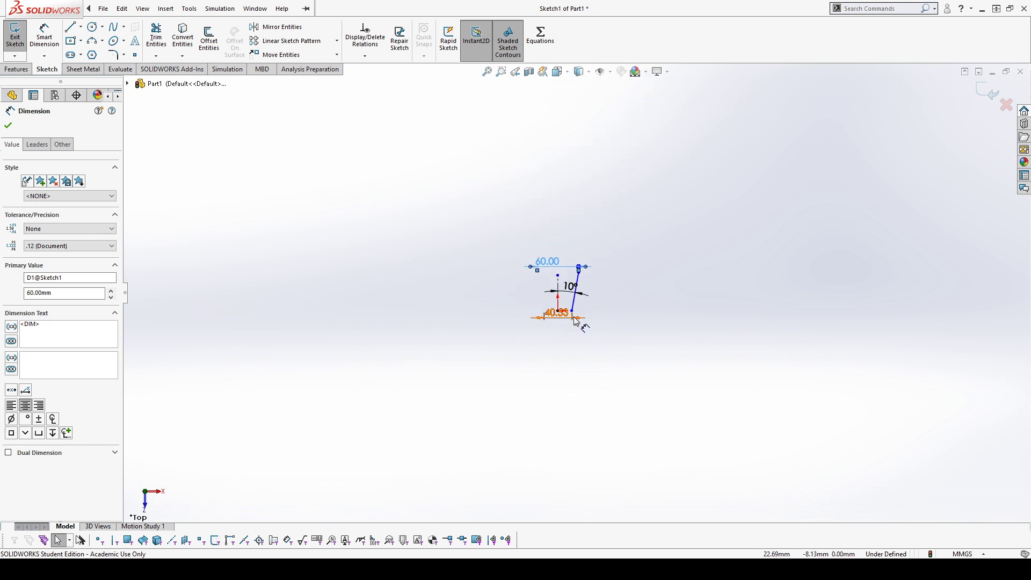
# Step: Turn Instant2D off, open the upper doubled-distance dimension for editing, and close it without entering a new value
pyautogui.click(479, 47)
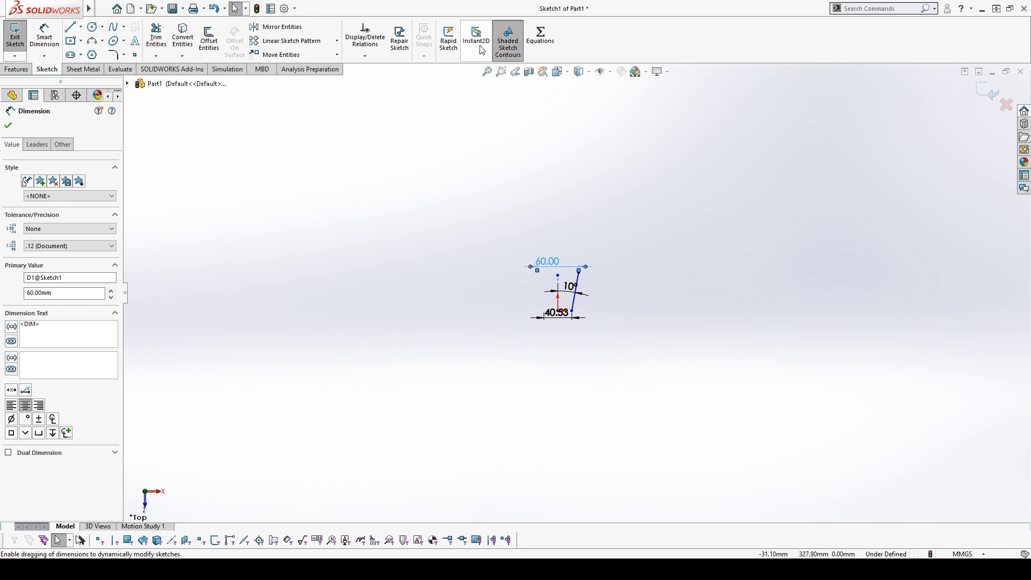
pyautogui.scroll(-6, 590, 255)
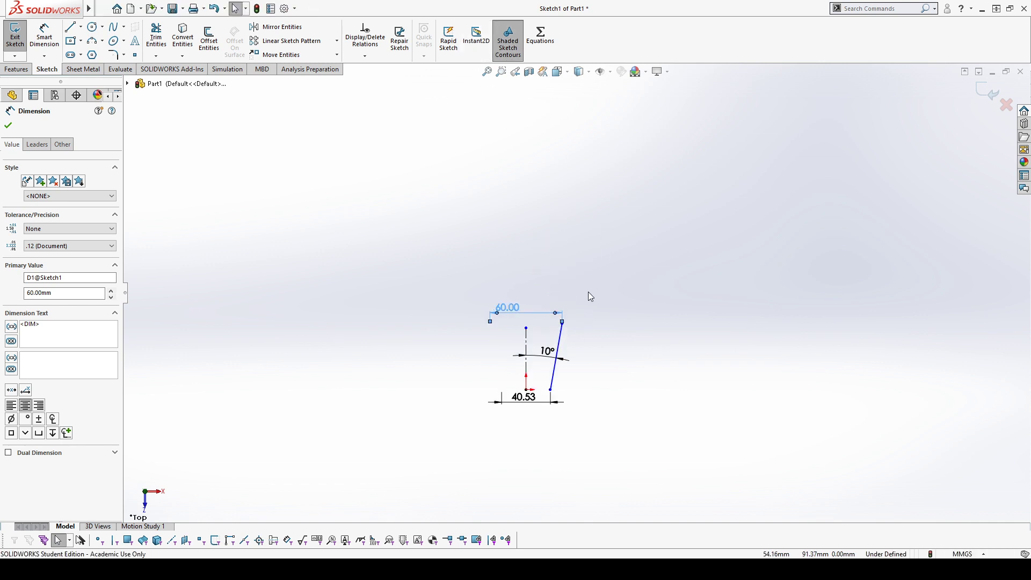
pyautogui.click(591, 346)
pyautogui.click(449, 293)
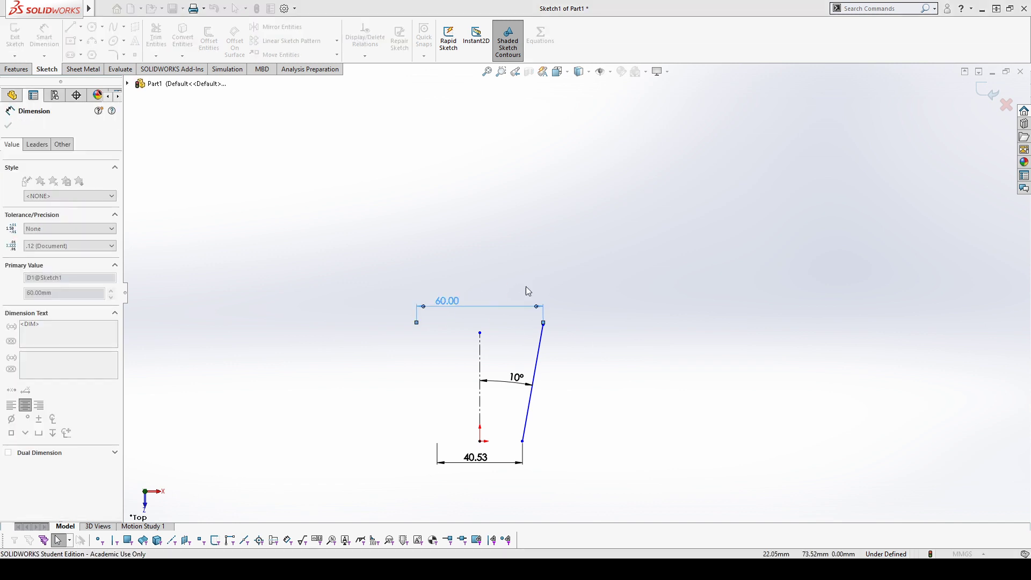
pyautogui.click(417, 283)
pyautogui.click(623, 290)
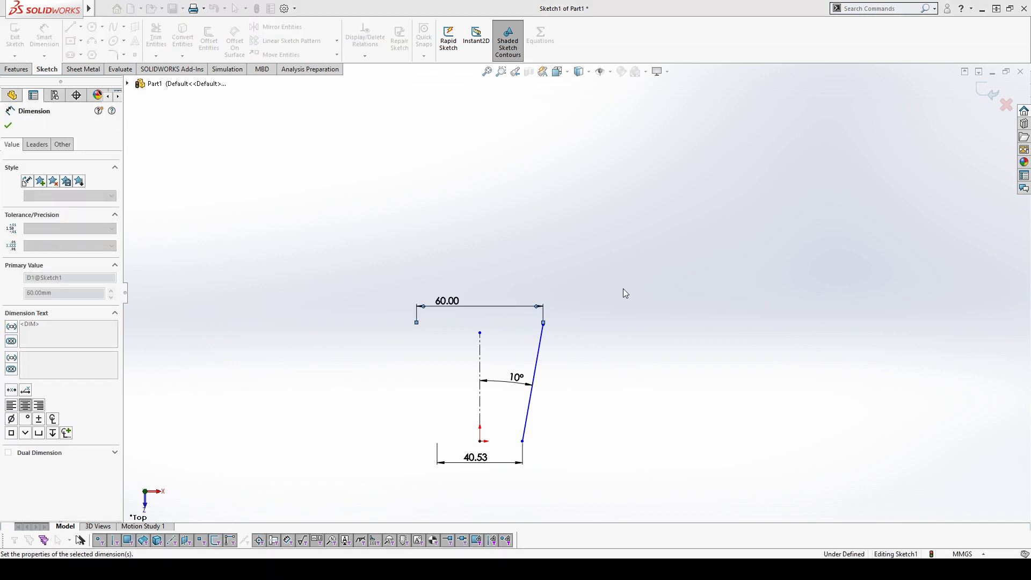
pyautogui.click(507, 308)
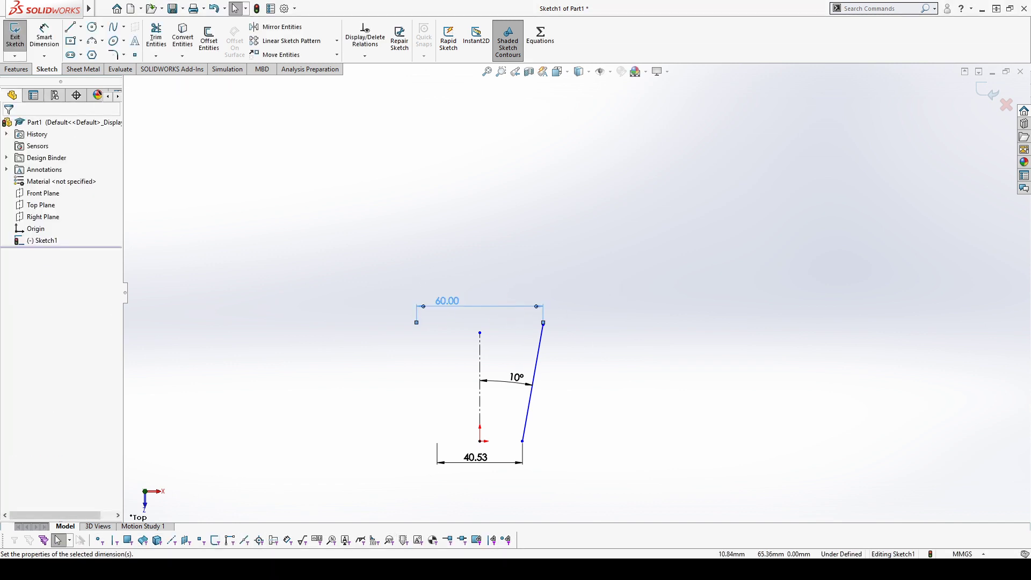
pyautogui.click(626, 281)
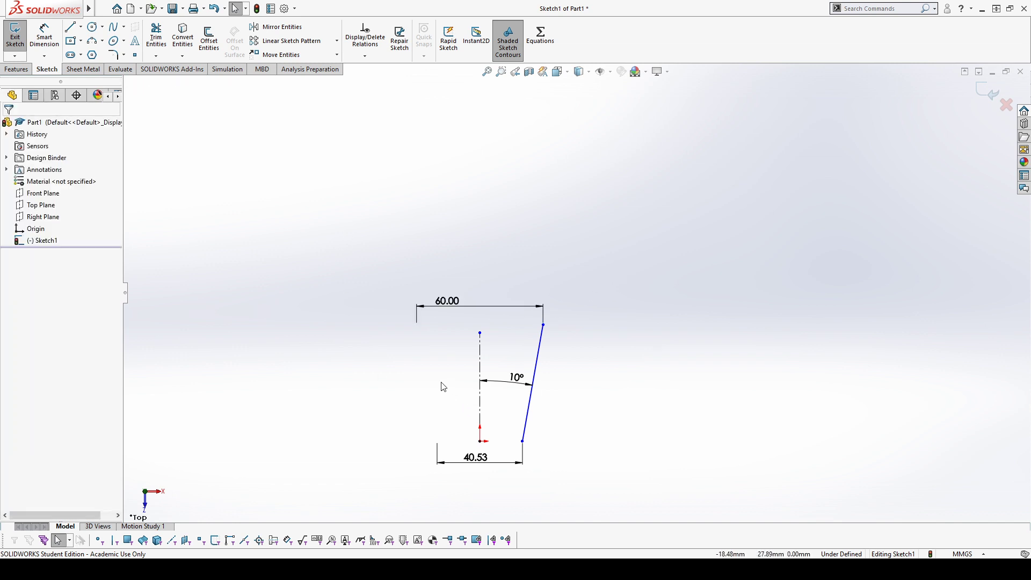
# Step: Delete all existing geometry in the sketch and draw a center rectangle about 95 by 64 mm at the origin
pyautogui.moveTo(333, 197); pyautogui.dragTo(661, 508)
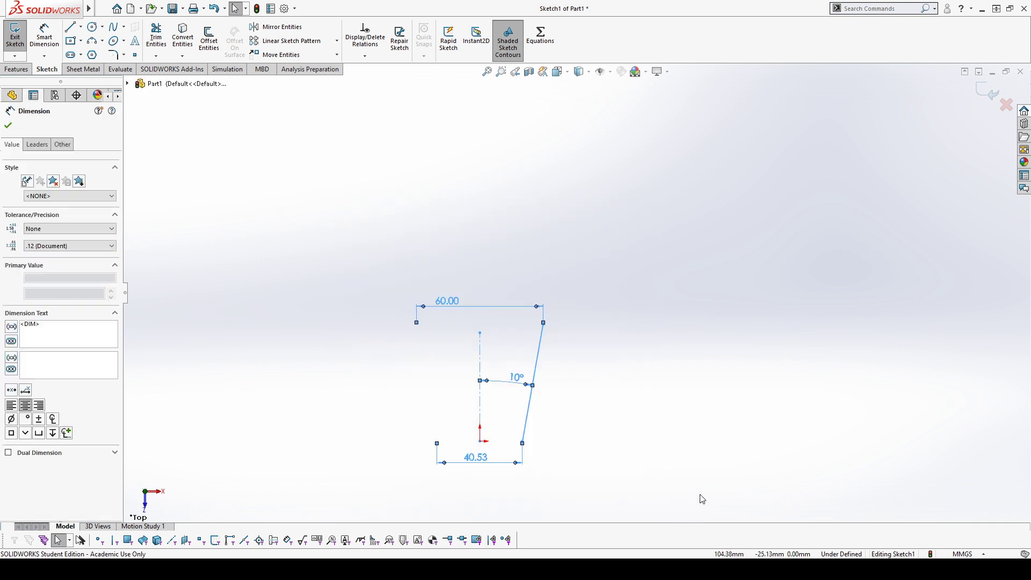
pyautogui.press('Delete')
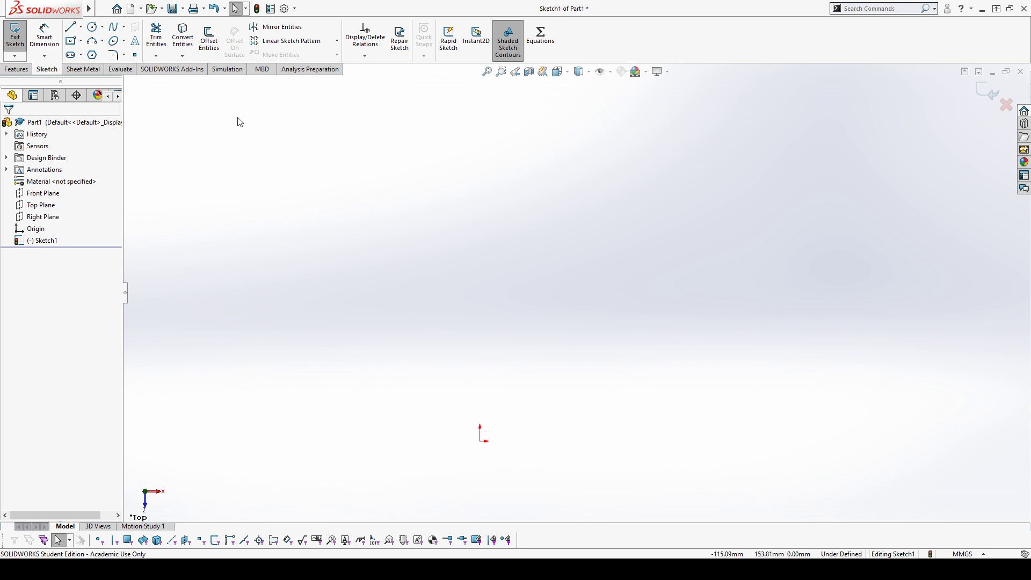
pyautogui.click(70, 41)
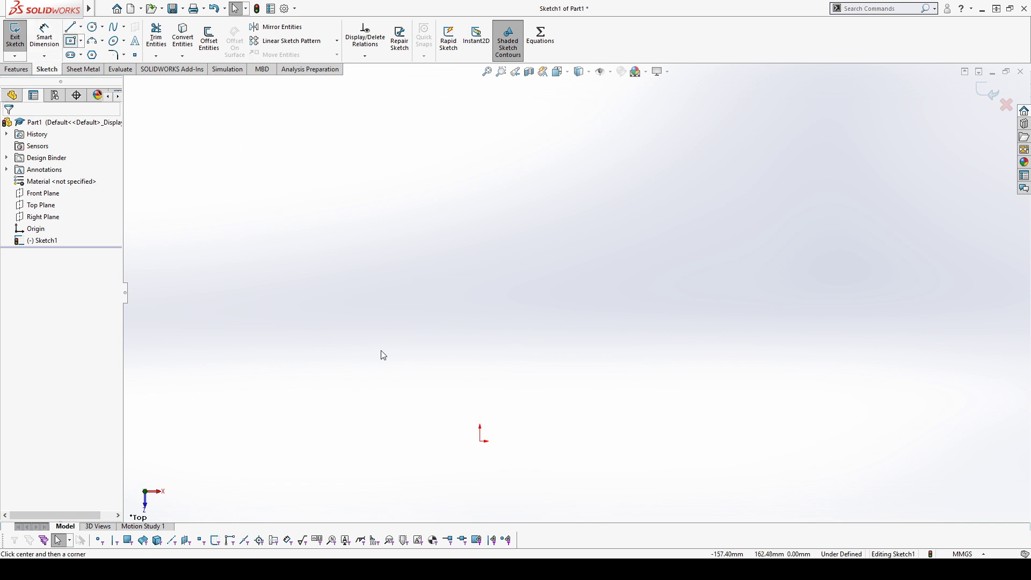
pyautogui.click(480, 441)
pyautogui.click(580, 373)
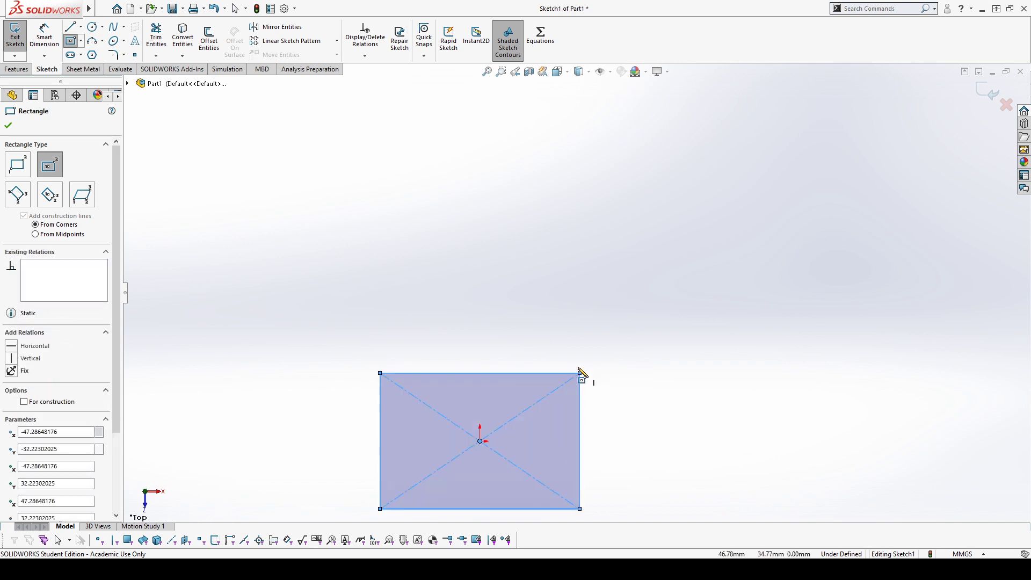
# Step: Dimension the rectangle 100 mm wide and 60 mm high, and exit the sketch
pyautogui.click(45, 38)
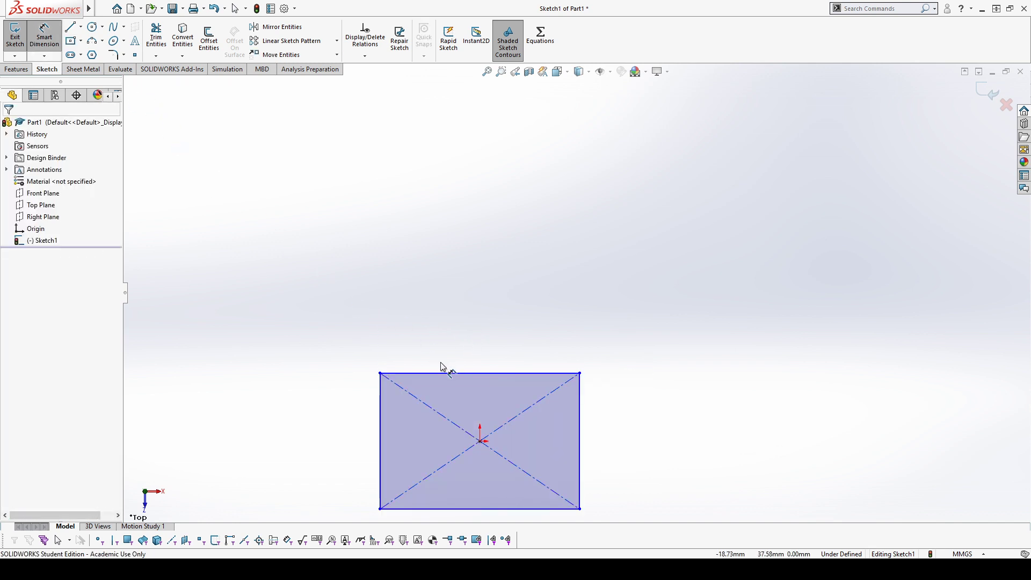
pyautogui.click(450, 375)
pyautogui.click(451, 337)
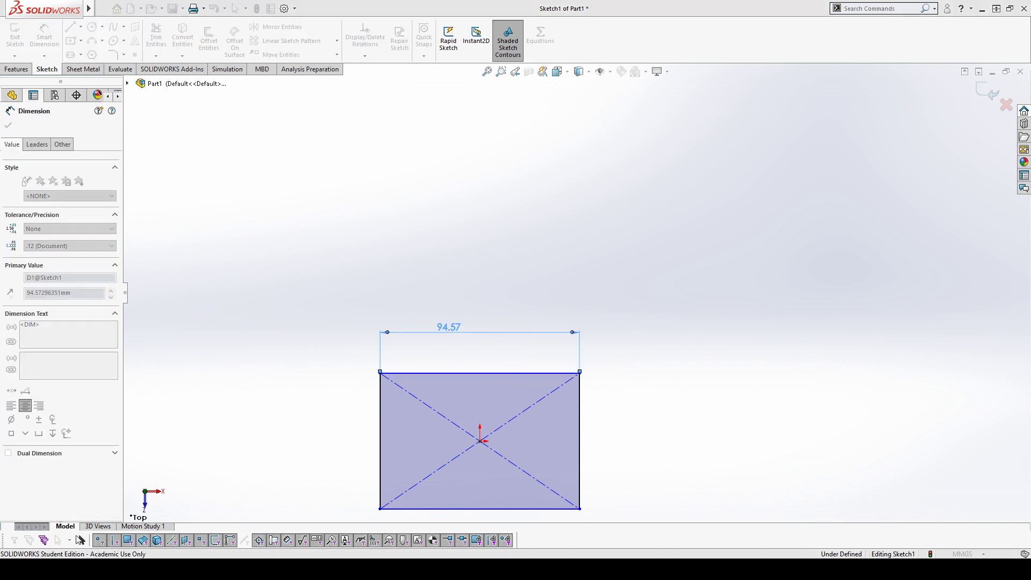
pyautogui.write('100')
pyautogui.press('Return')
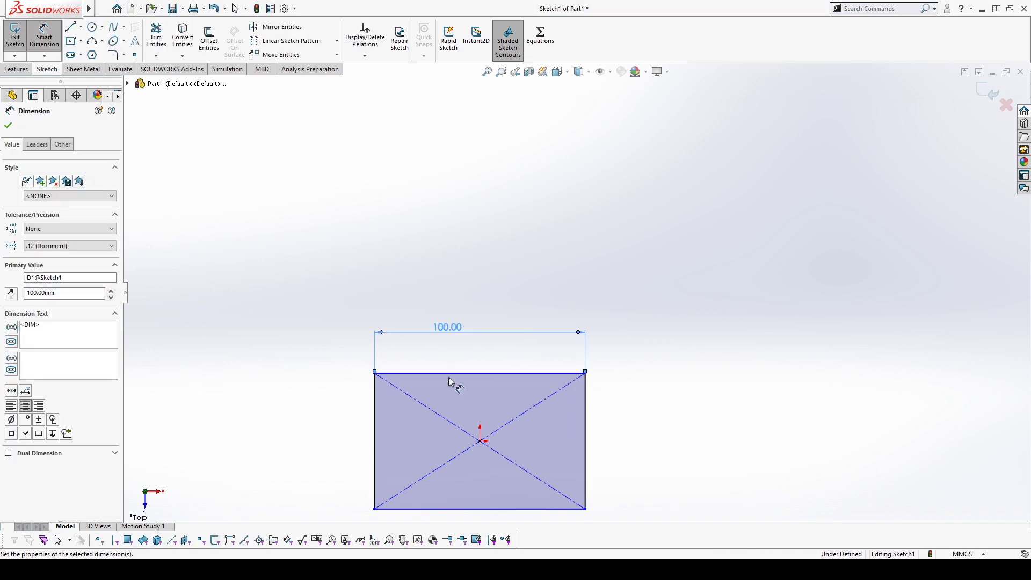
pyautogui.click(586, 428)
pyautogui.click(618, 417)
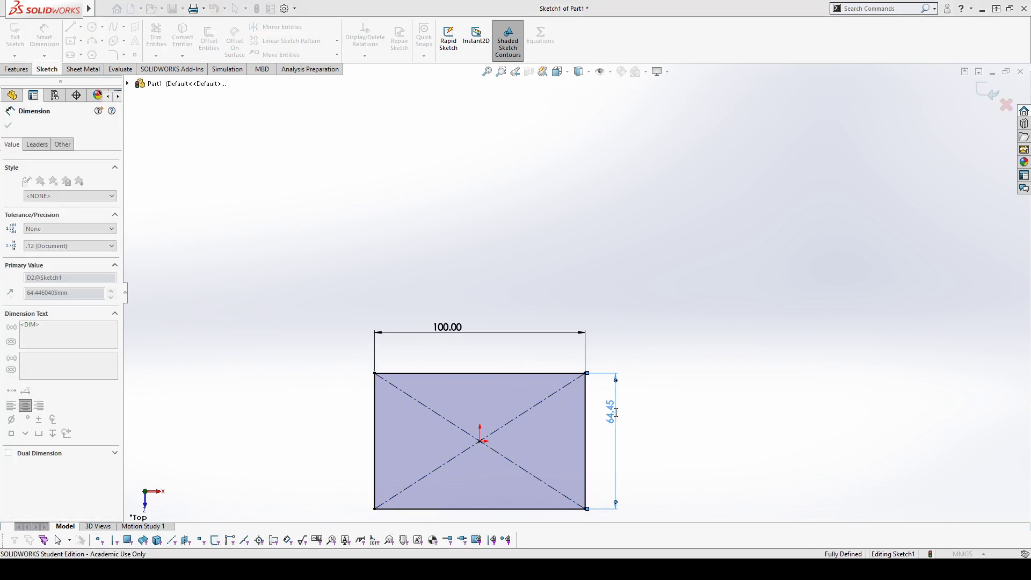
pyautogui.write('60')
pyautogui.press('Return')
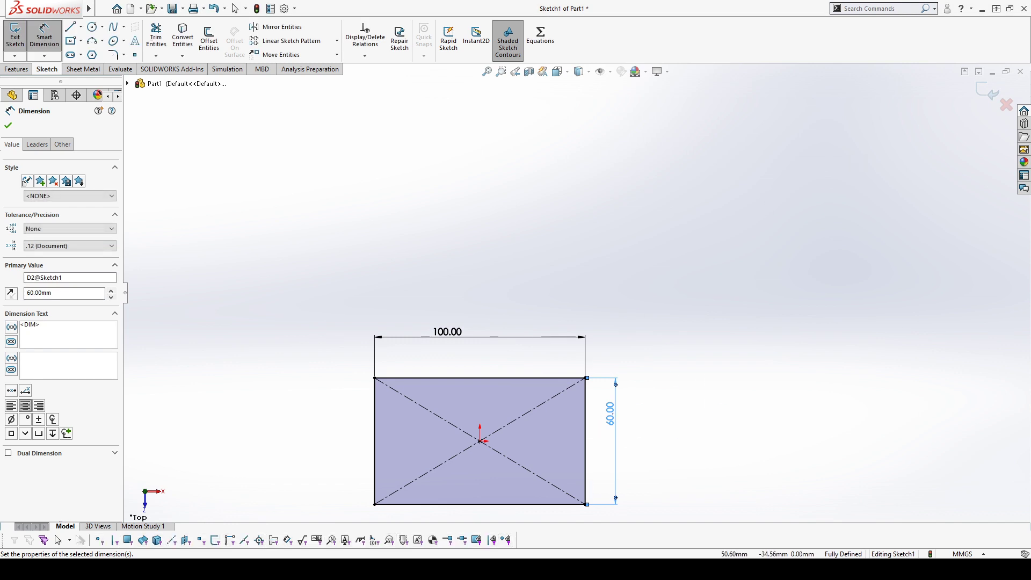
pyautogui.click(992, 96)
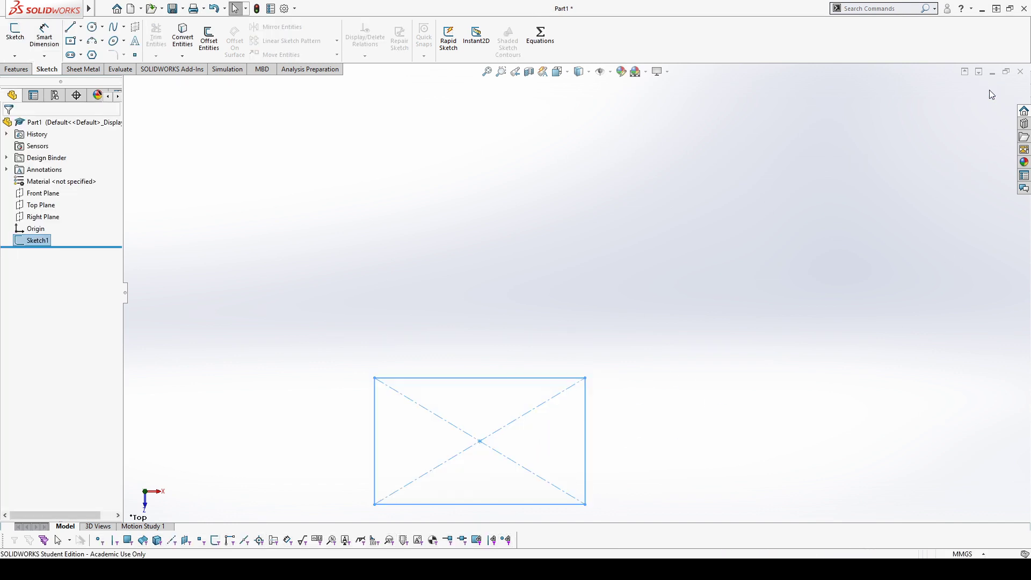
# Step: Start an Extruded Boss/Base from the rectangle sketch and stretch its blind depth to 24 mm, followed by 90 mm
pyautogui.click(17, 70)
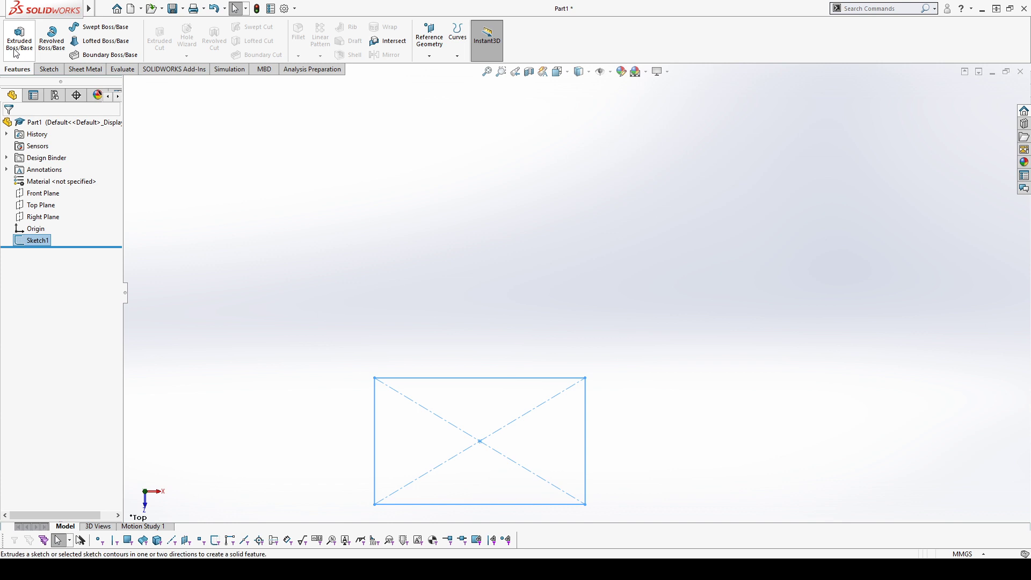
pyautogui.click(17, 51)
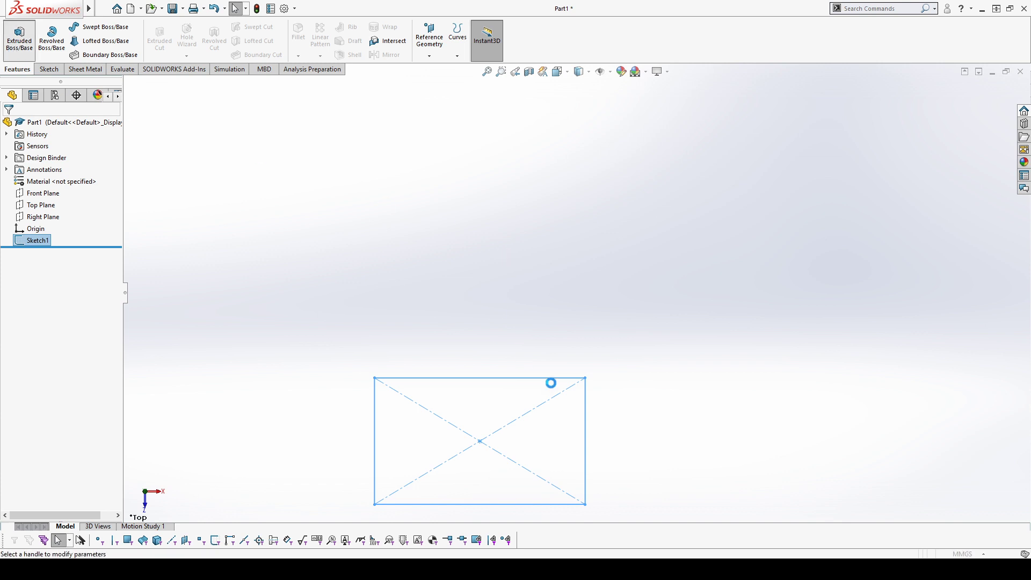
pyautogui.moveTo(460, 381); pyautogui.dragTo(483, 408, button='middle')
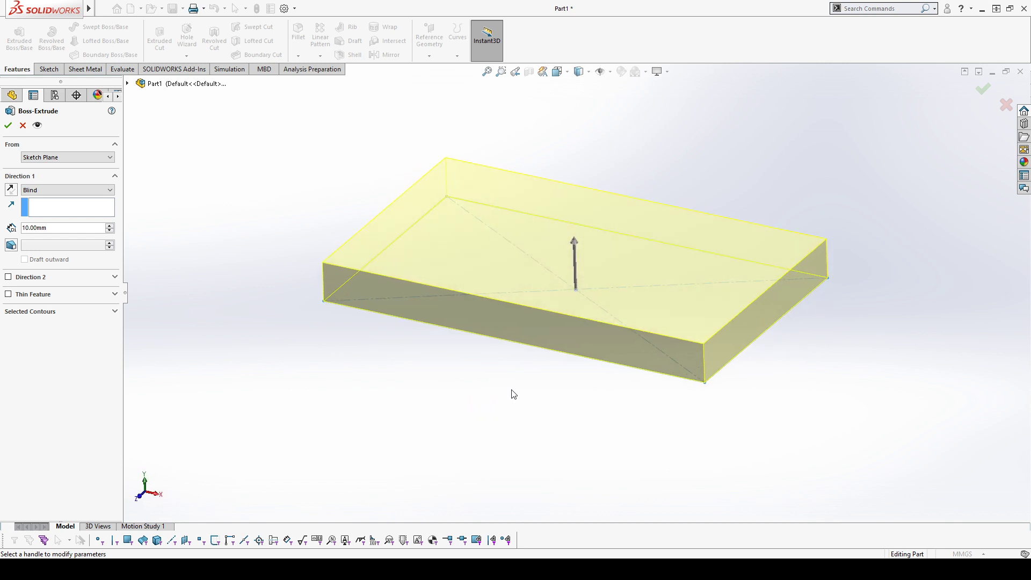
pyautogui.click(574, 242)
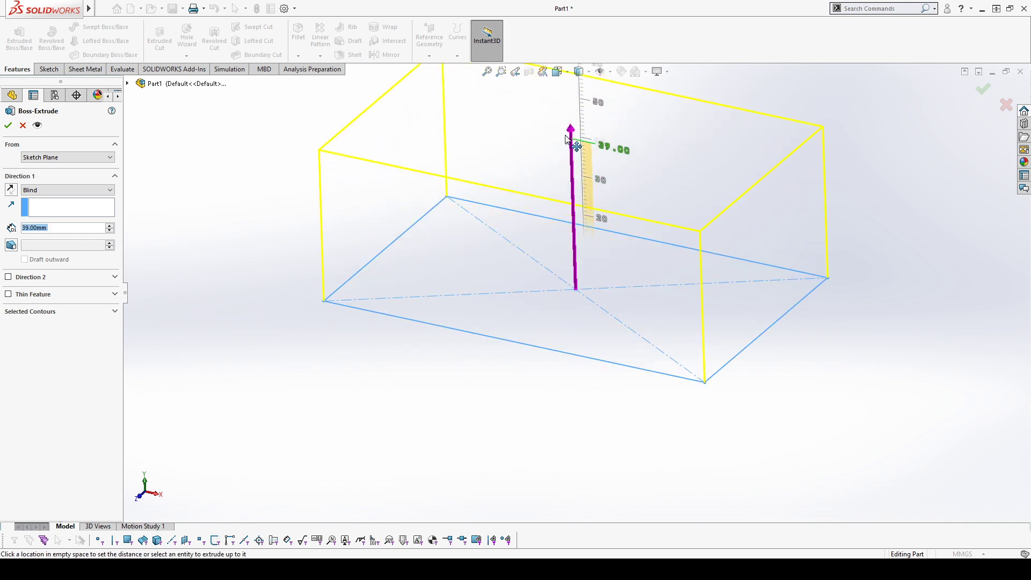
pyautogui.moveTo(576, 141)
pyautogui.mouseDown()
pyautogui.moveTo(577, 105)
pyautogui.moveTo(576, 263)
pyautogui.moveTo(575, 131)
pyautogui.moveTo(575, 213)
pyautogui.mouseUp()
pyautogui.scroll(4, 627, 146)
pyautogui.scroll(-3, 568, 159)
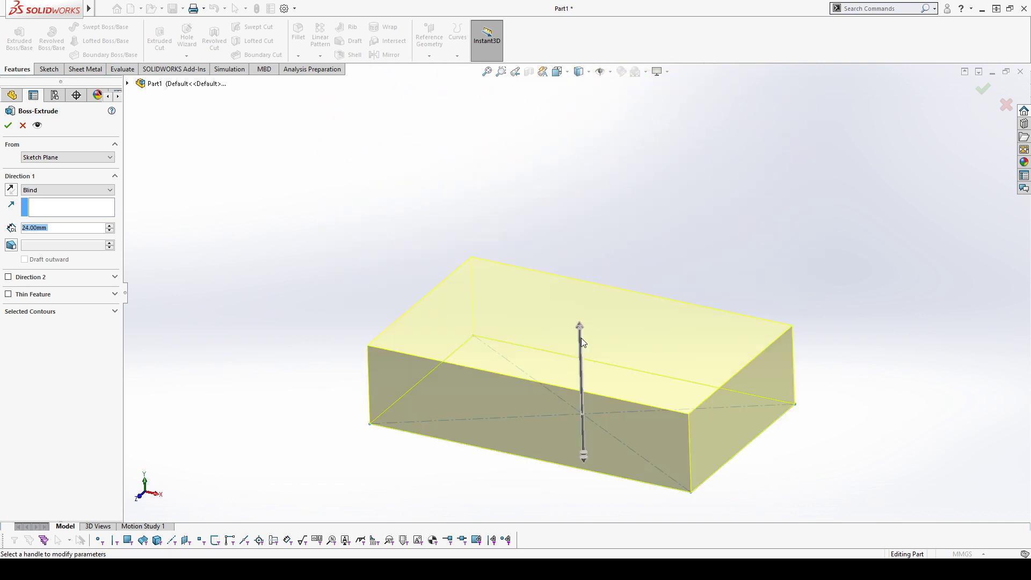
pyautogui.moveTo(582, 339); pyautogui.dragTo(586, 129)
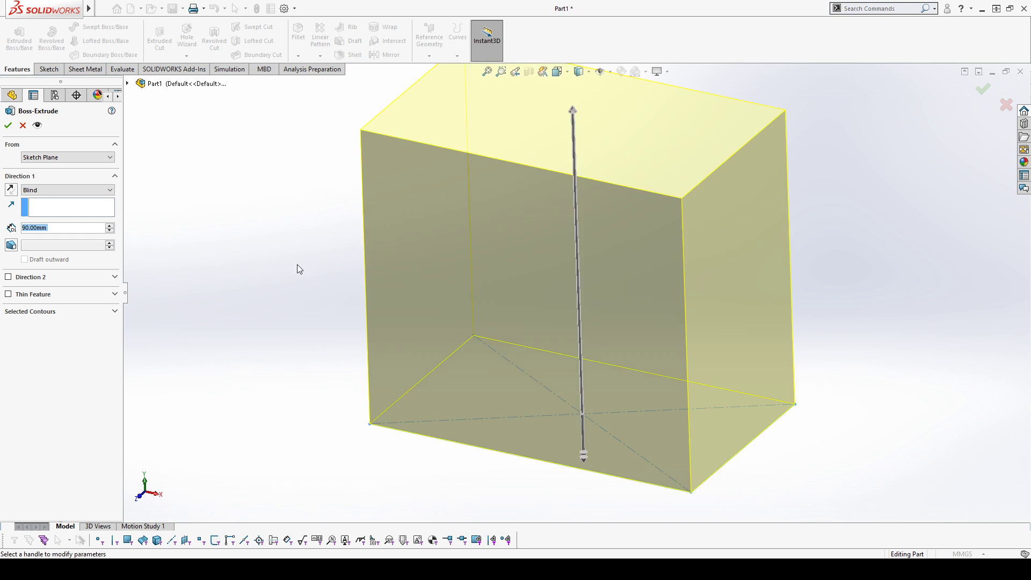
# Step: Try extending the extrusion 29 mm below the sketch plane as a second direction, and turn Direction 2 off
pyautogui.click(585, 463)
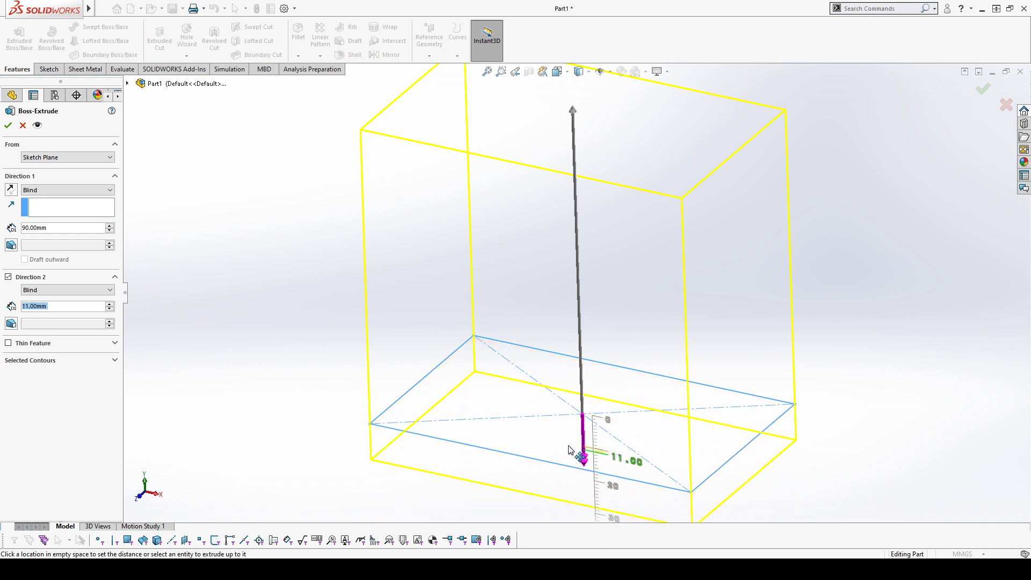
pyautogui.click(585, 516)
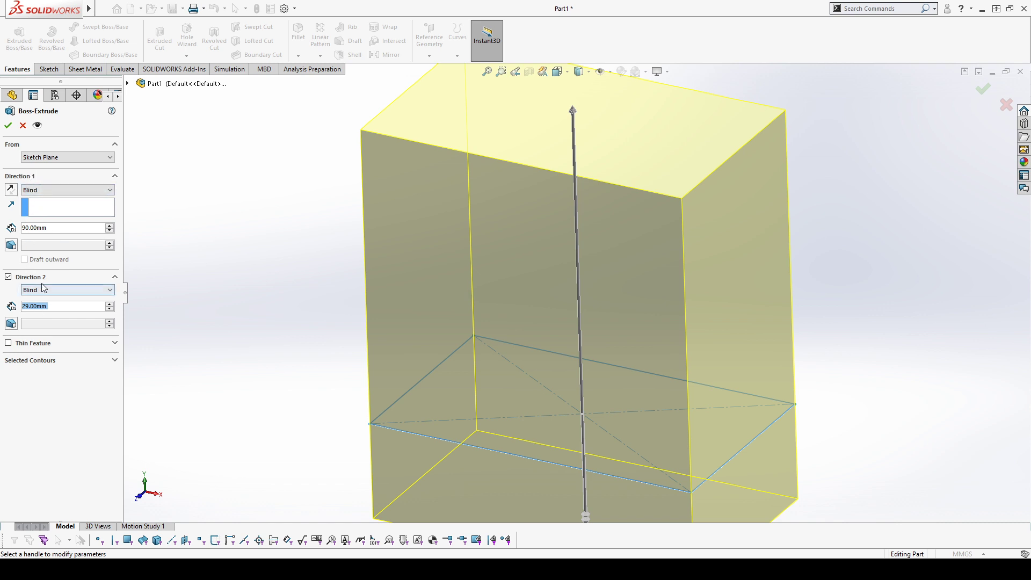
pyautogui.click(8, 277)
# Step: Reduce the Direction 1 blind depth of the extrusion to 70 mm and select the depth value
pyautogui.scroll(5, 660, 172)
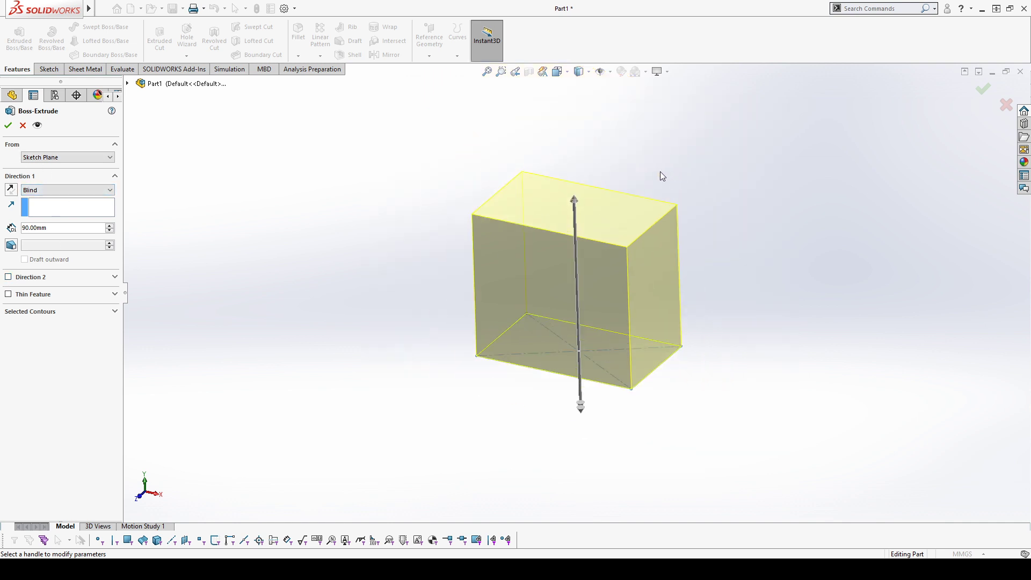
pyautogui.scroll(-1, 42, 188)
pyautogui.scroll(1, 69, 192)
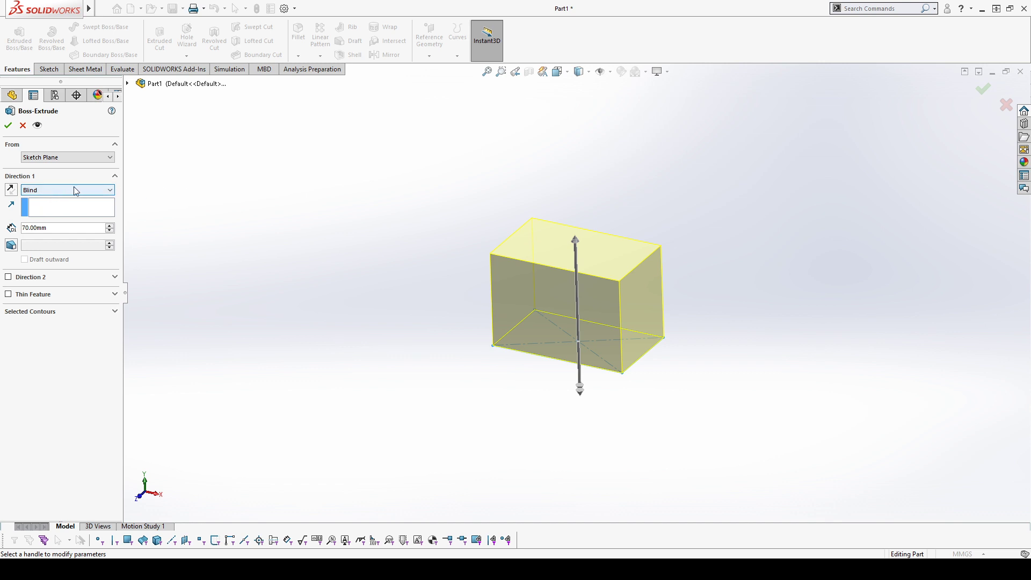
pyautogui.click(69, 229)
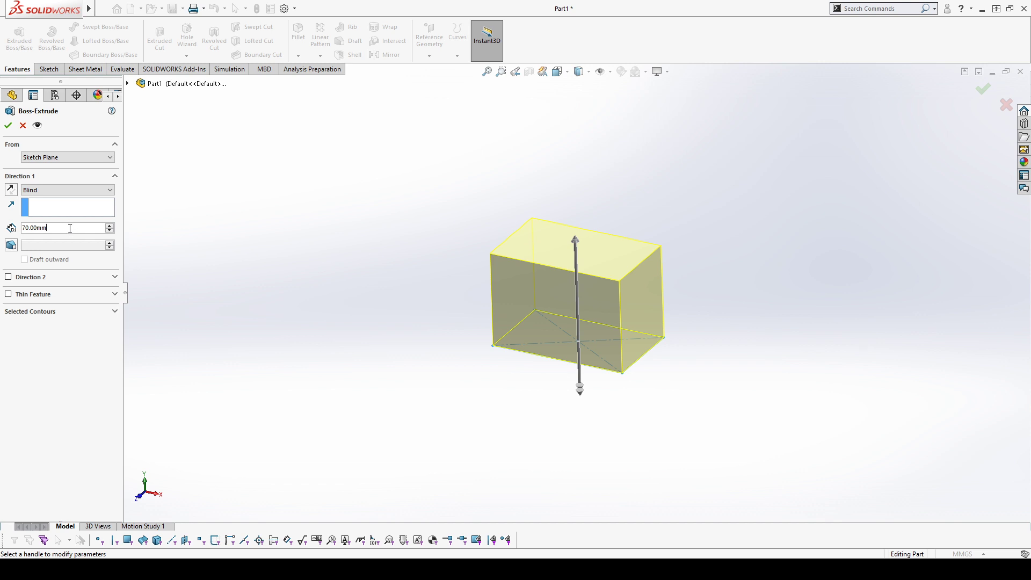
pyautogui.doubleClick(70, 229)
# Step: Try the Mid Plane end condition for the 70 mm extrusion and return to Blind
pyautogui.click(57, 191)
pyautogui.click(49, 235)
pyautogui.scroll(-4, 687, 349)
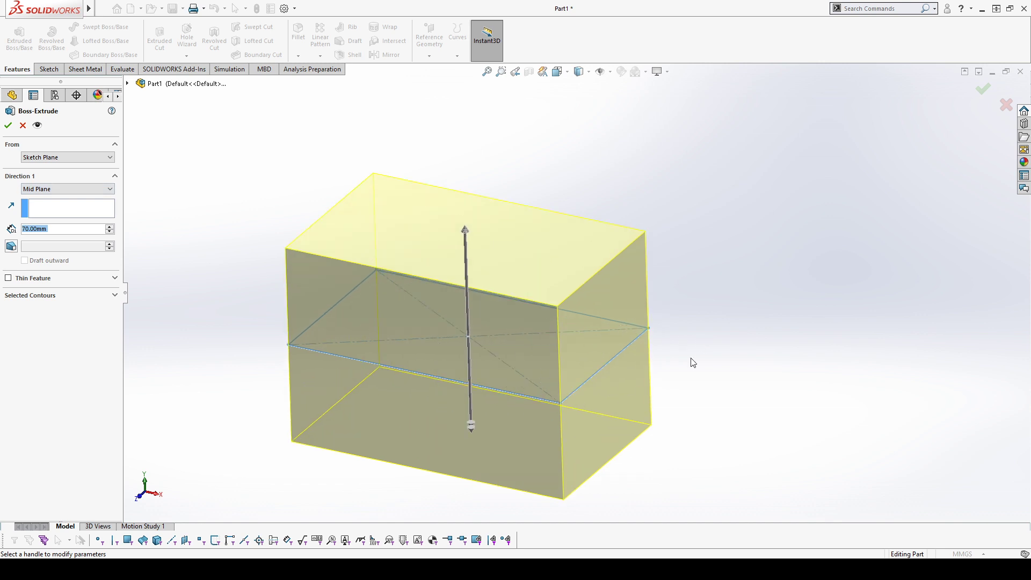
pyautogui.moveTo(723, 364); pyautogui.dragTo(719, 441, button='middle')
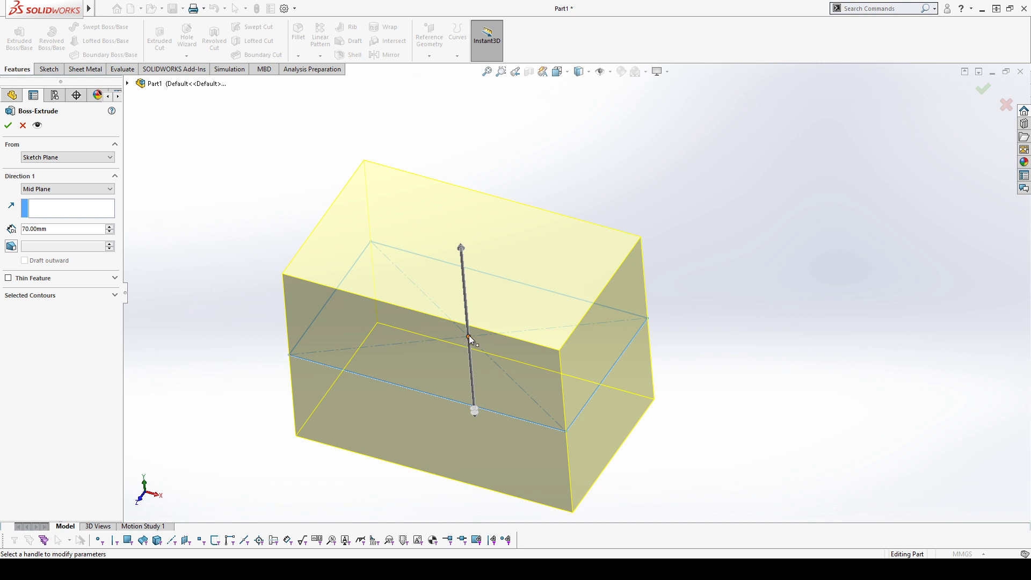
pyautogui.moveTo(729, 393); pyautogui.dragTo(698, 365, button='middle')
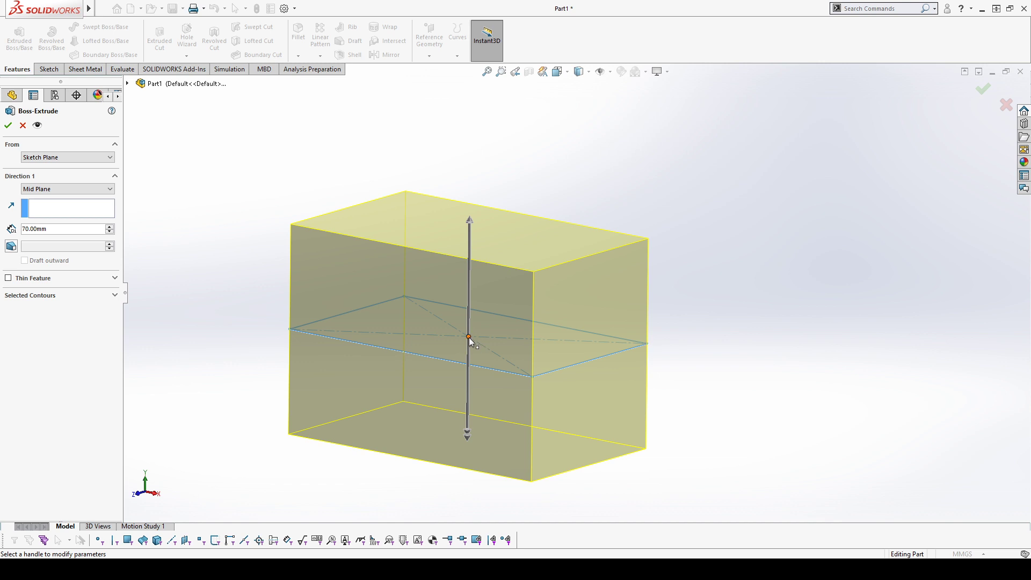
pyautogui.moveTo(541, 327); pyautogui.dragTo(643, 344, button='middle')
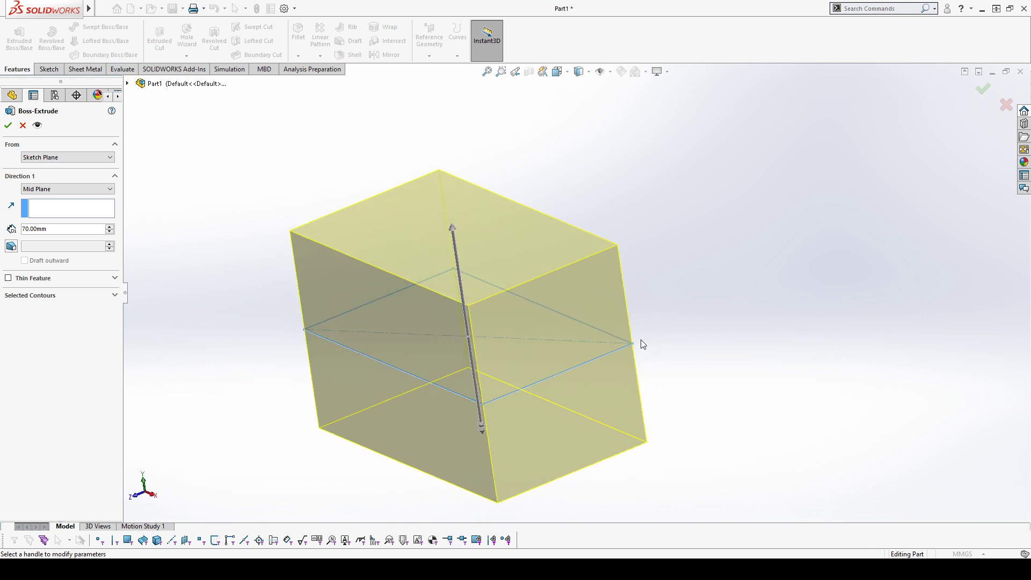
pyautogui.moveTo(664, 435); pyautogui.dragTo(698, 419, button='middle')
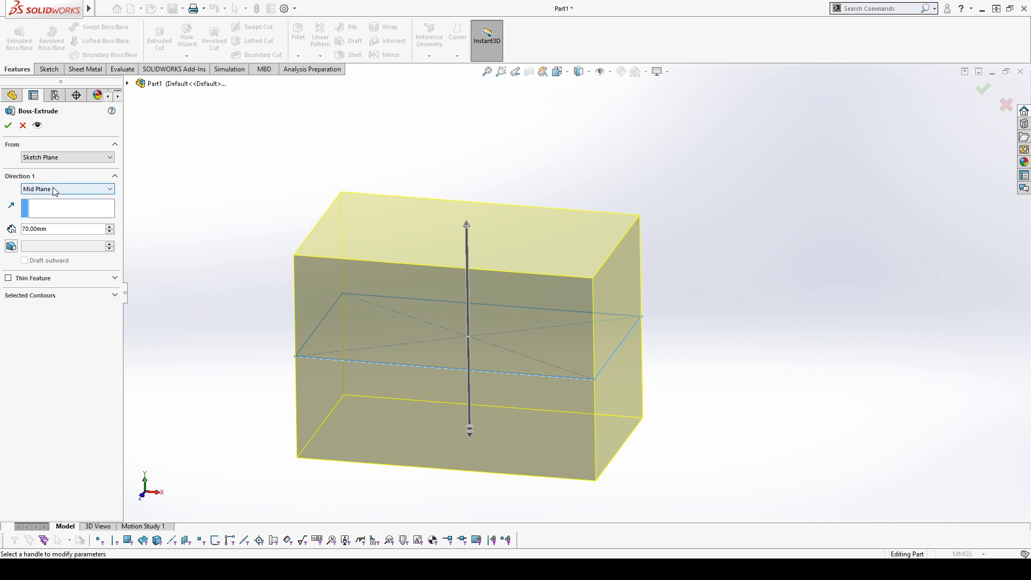
pyautogui.moveTo(532, 413); pyautogui.dragTo(595, 344, button='middle')
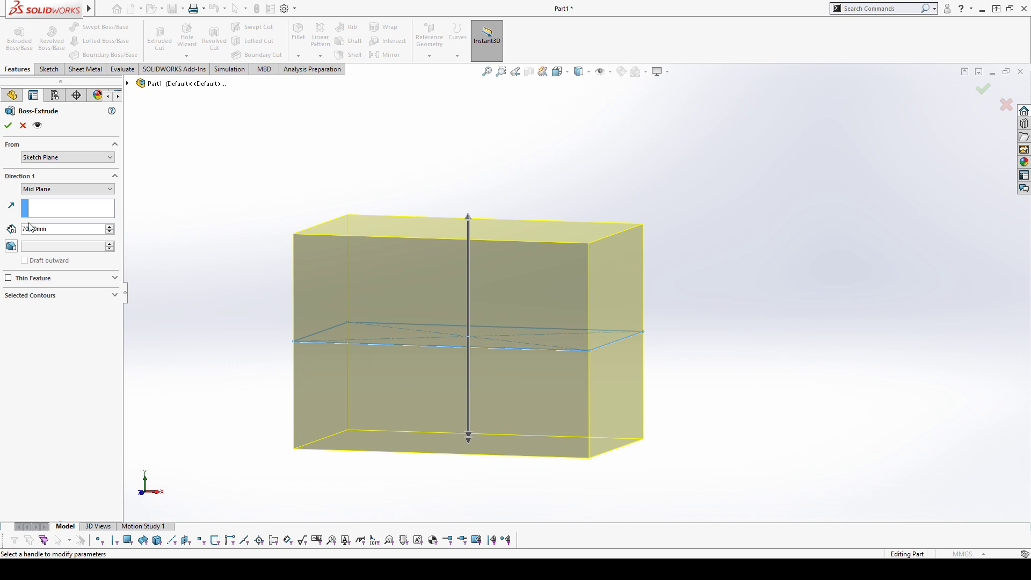
pyautogui.click(42, 200)
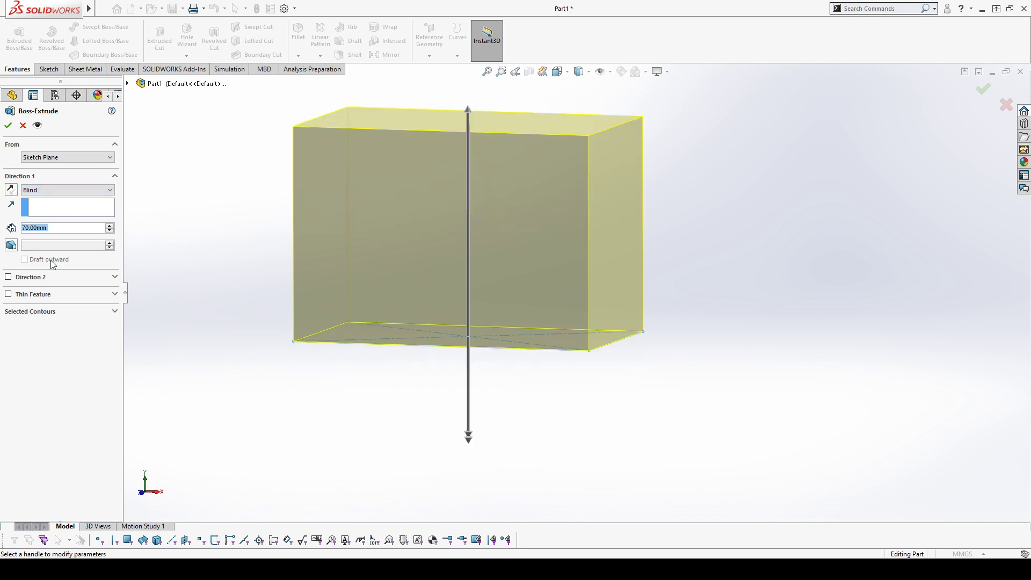
# Step: Enable Direction 2 for the extrusion as Blind with a depth of 30 mm
pyautogui.click(23, 277)
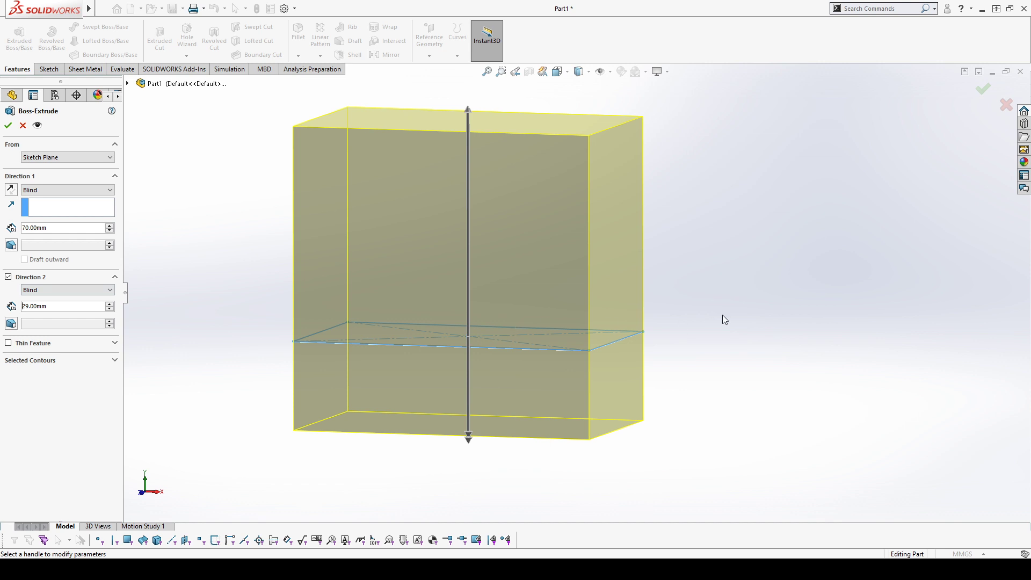
pyautogui.moveTo(723, 315); pyautogui.dragTo(708, 385, button='middle')
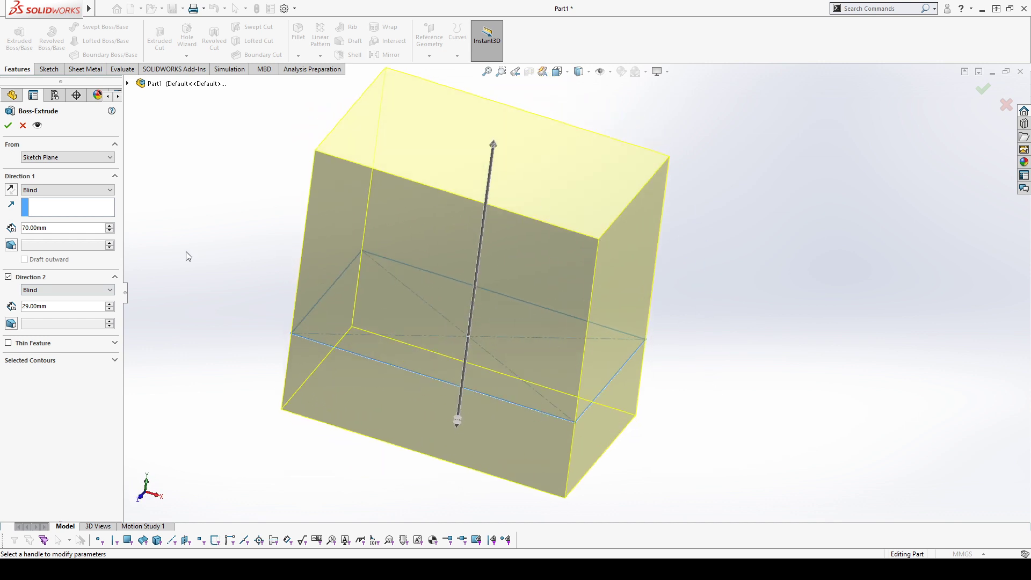
pyautogui.click(60, 306)
pyautogui.moveTo(708, 396); pyautogui.dragTo(688, 350, button='middle')
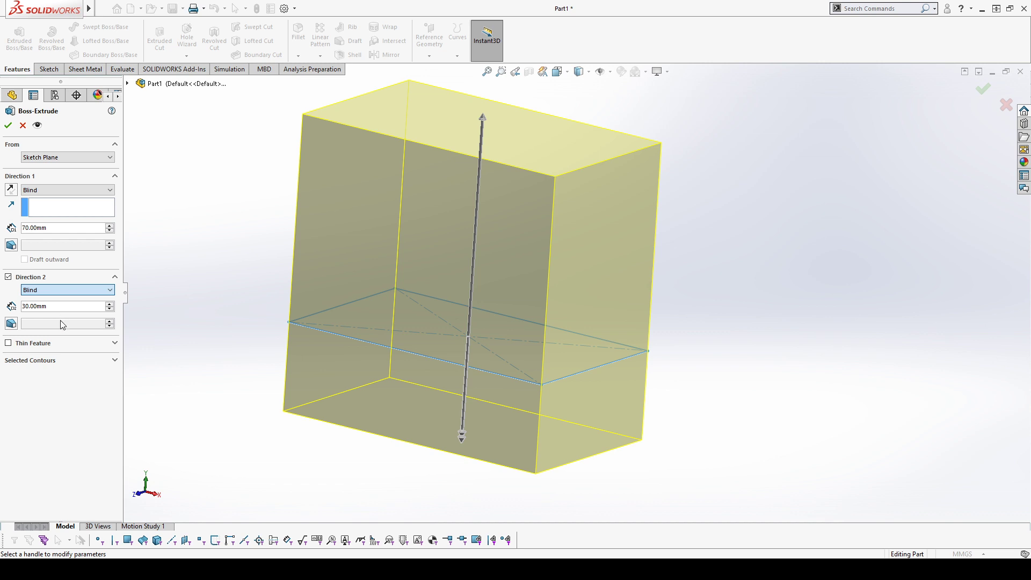
# Step: Review the end-condition options of both directions and highlight the sketch among the extrusion's selected contours
pyautogui.click(54, 188)
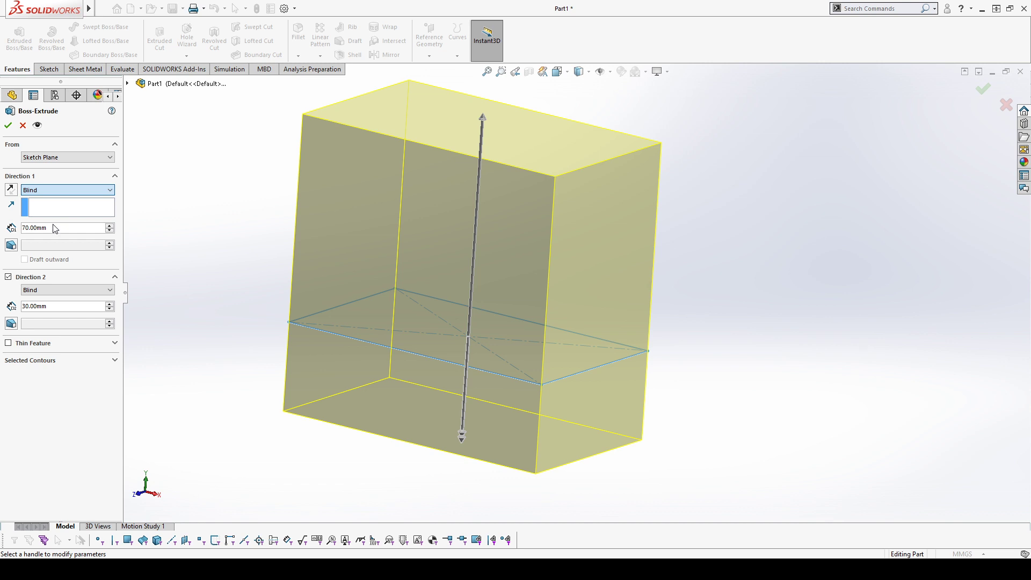
pyautogui.click(60, 290)
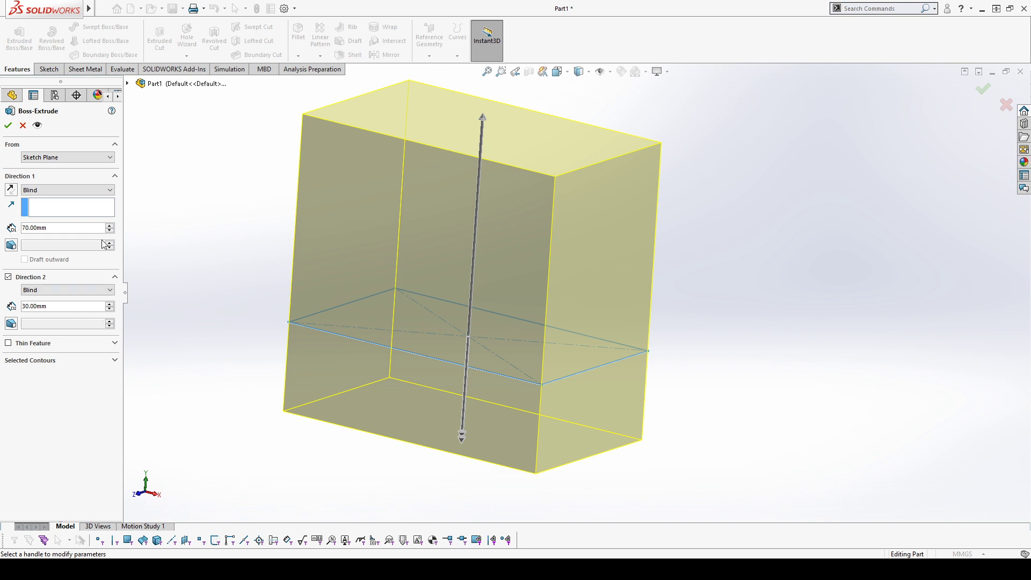
pyautogui.click(115, 360)
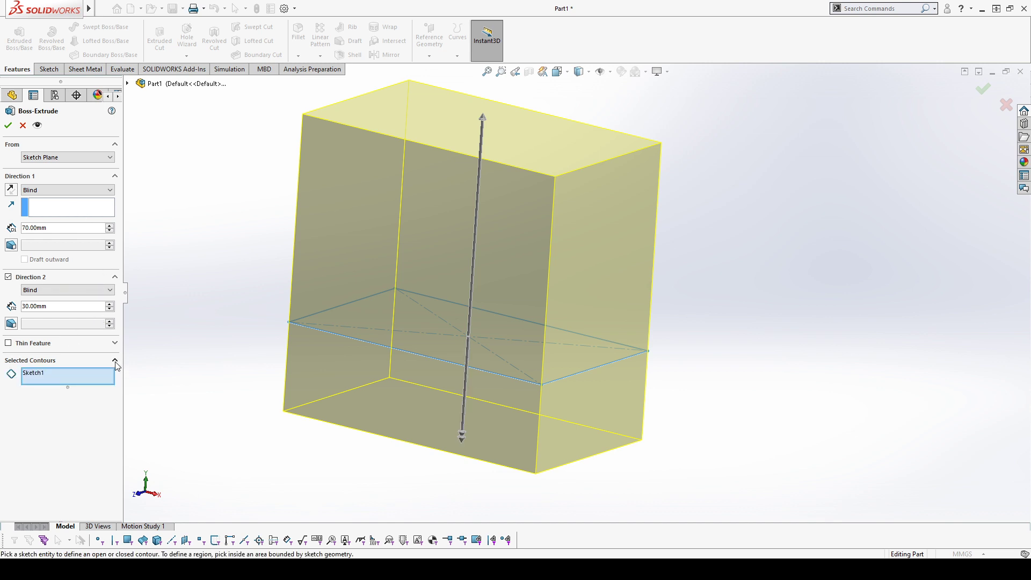
pyautogui.click(66, 379)
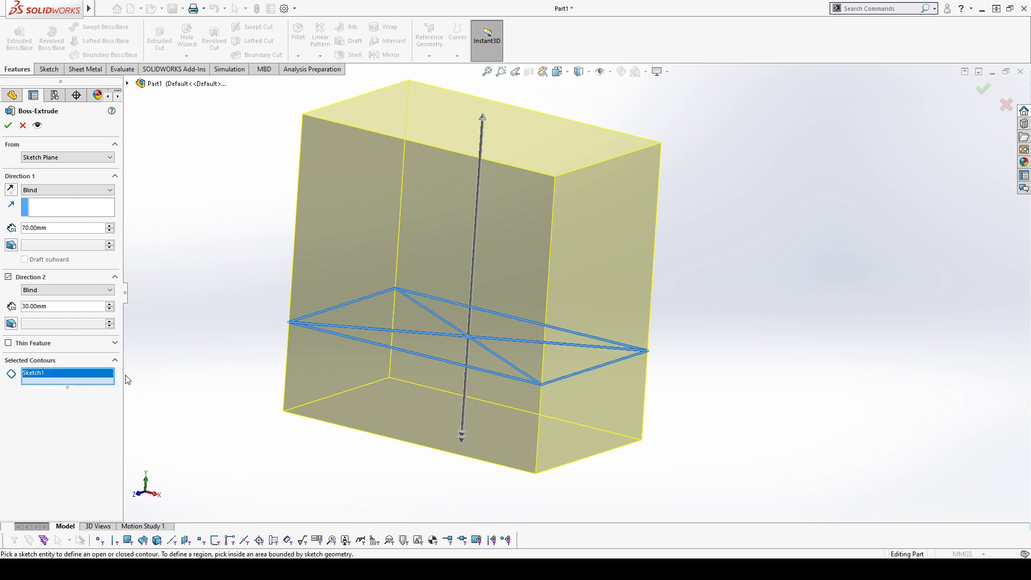
# Step: Cancel the two-direction boss extrusion and reopen the rectangle sketch for editing
pyautogui.moveTo(217, 288)
pyautogui.mouseDown(button='middle')
pyautogui.moveTo(214, 350)
pyautogui.moveTo(161, 365)
pyautogui.mouseUp(button='middle')
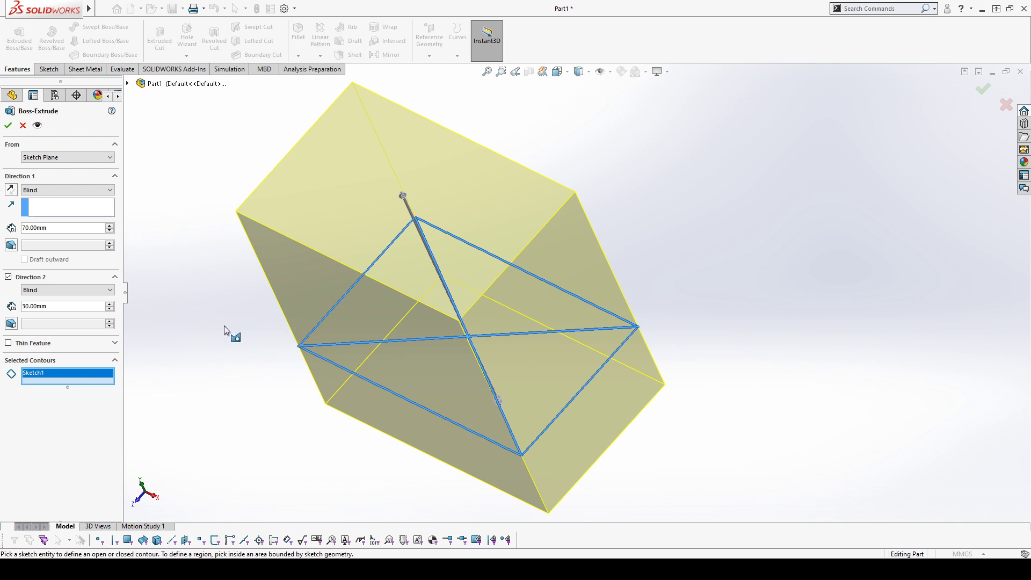
pyautogui.click(22, 125)
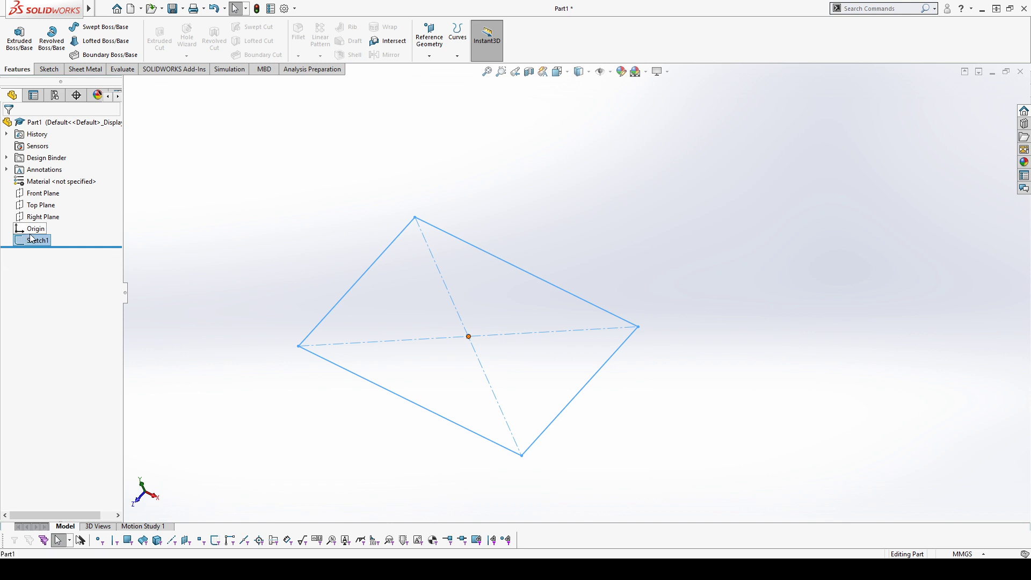
pyautogui.click(30, 234)
pyautogui.click(24, 241)
pyautogui.click(37, 212)
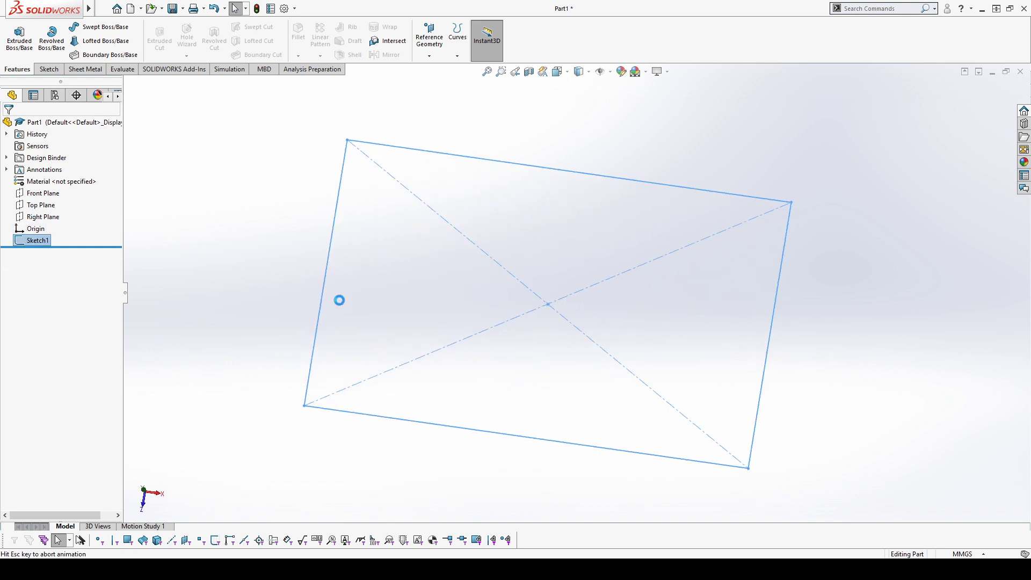
# Step: Sketch a circle centred on the origin inside the rectangle, dimension its diameter to 45 mm and exit the sketch
pyautogui.click(93, 28)
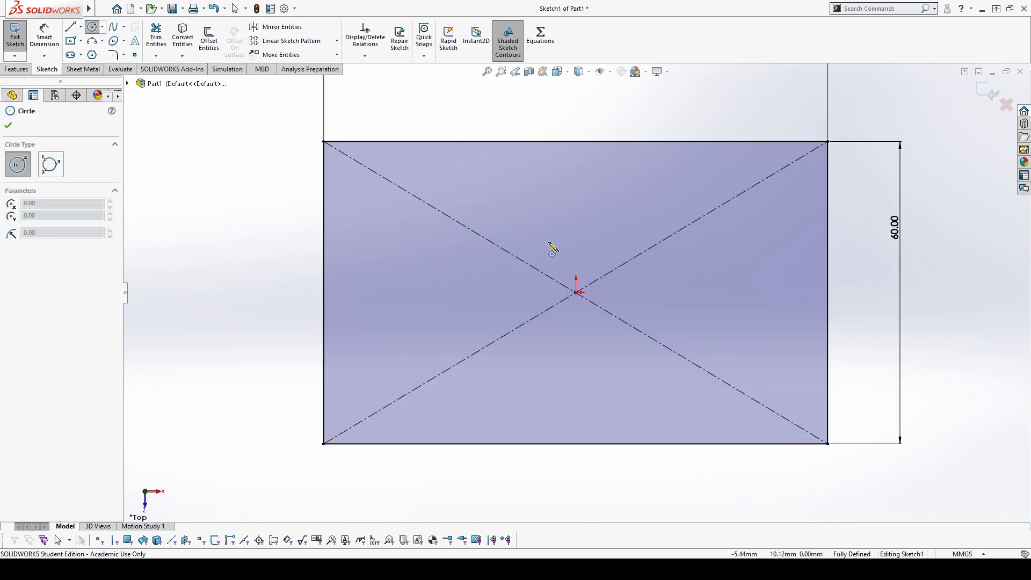
pyautogui.click(575, 293)
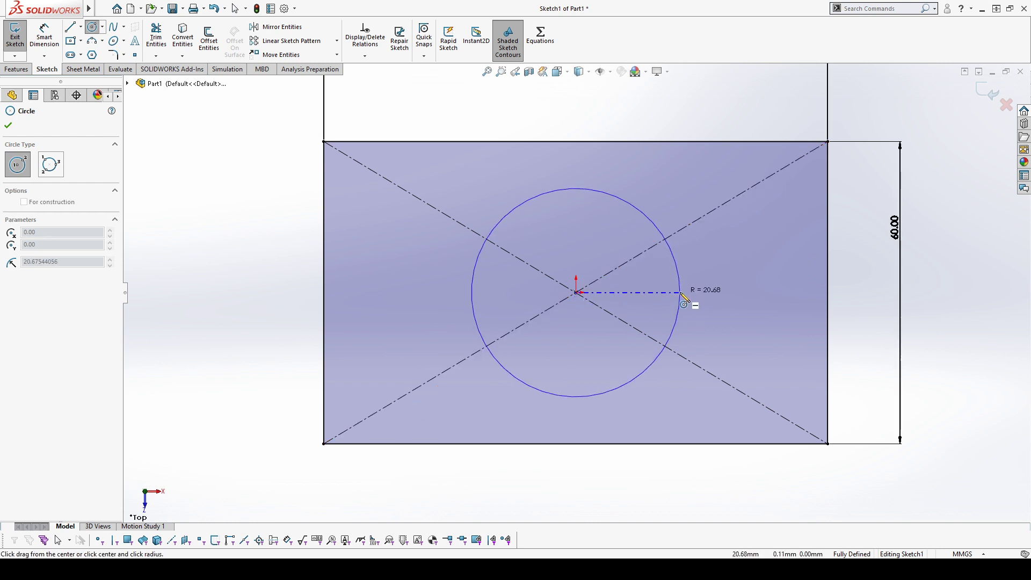
pyautogui.click(681, 293)
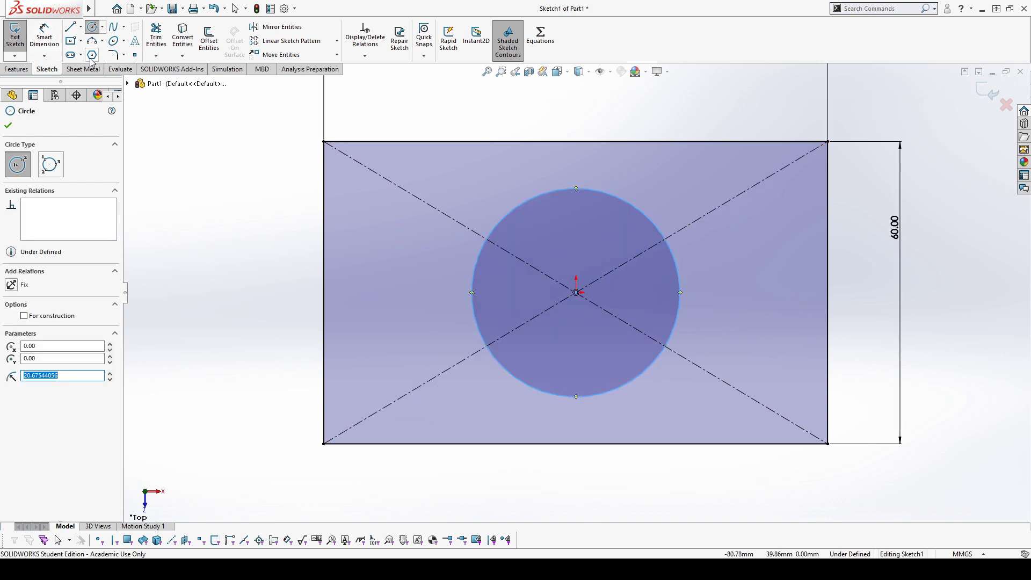
pyautogui.click(44, 38)
pyautogui.click(747, 292)
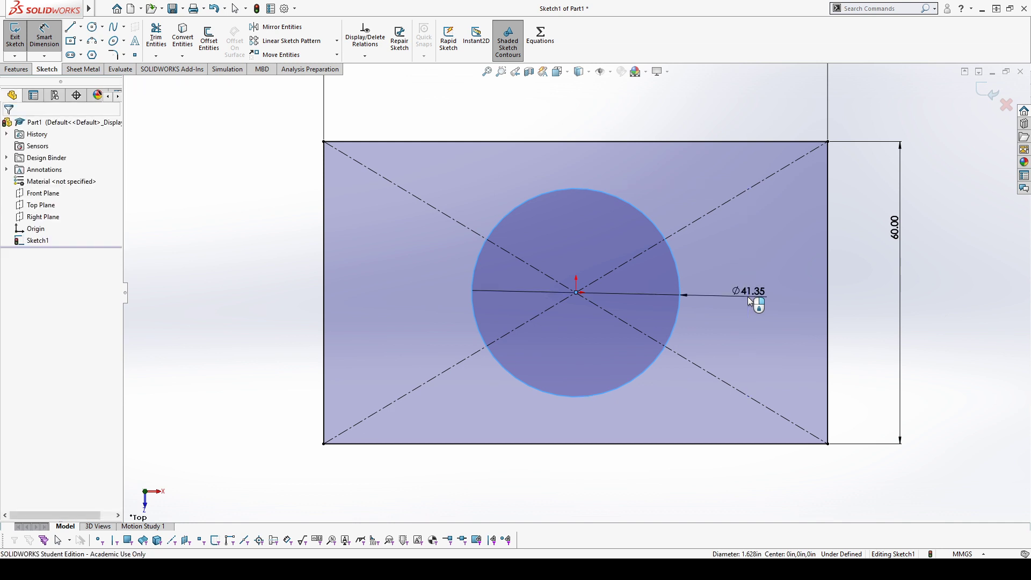
pyautogui.write('45')
pyautogui.press('Return')
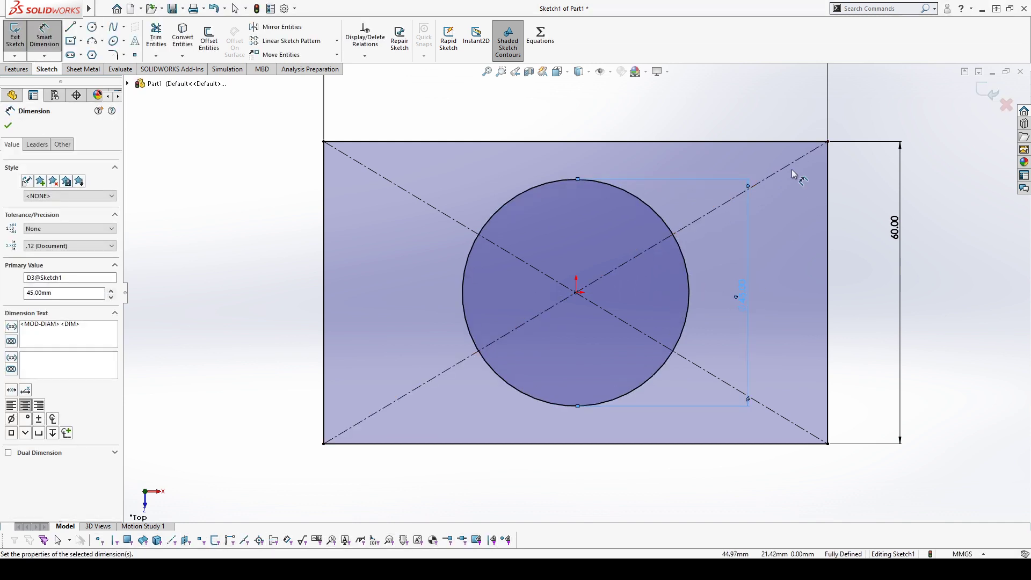
pyautogui.click(987, 92)
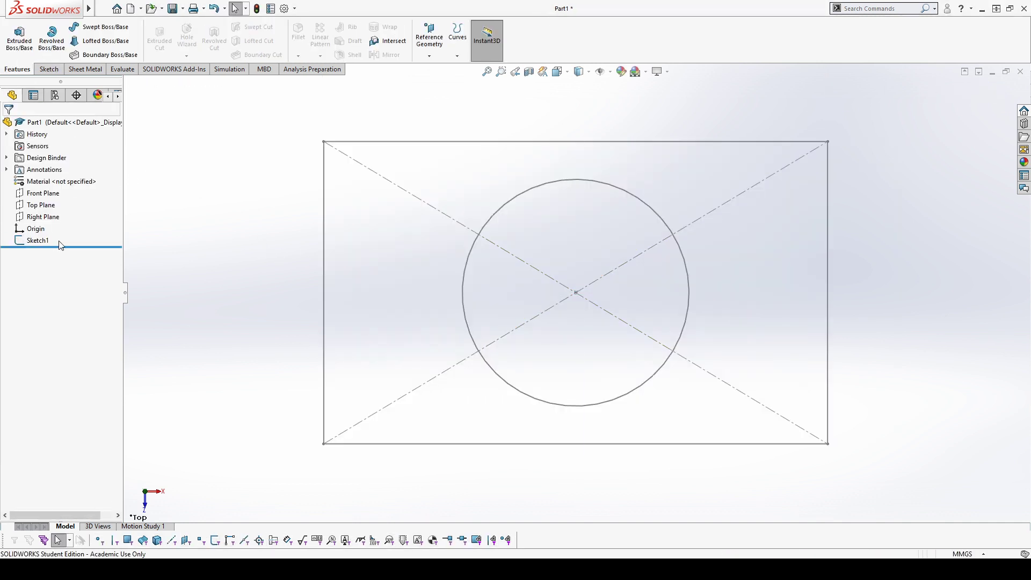
pyautogui.click(60, 243)
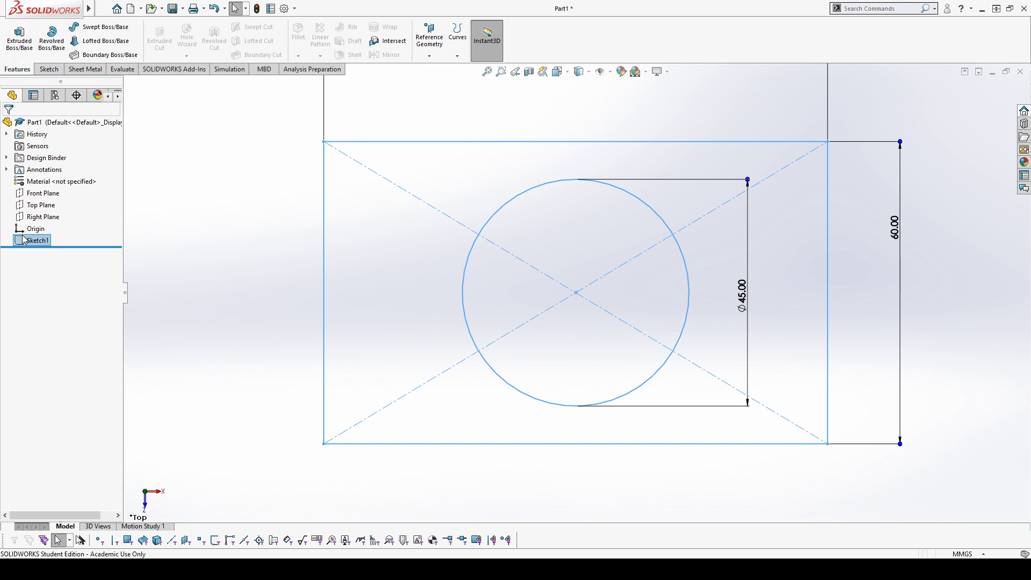
pyautogui.click(370, 191)
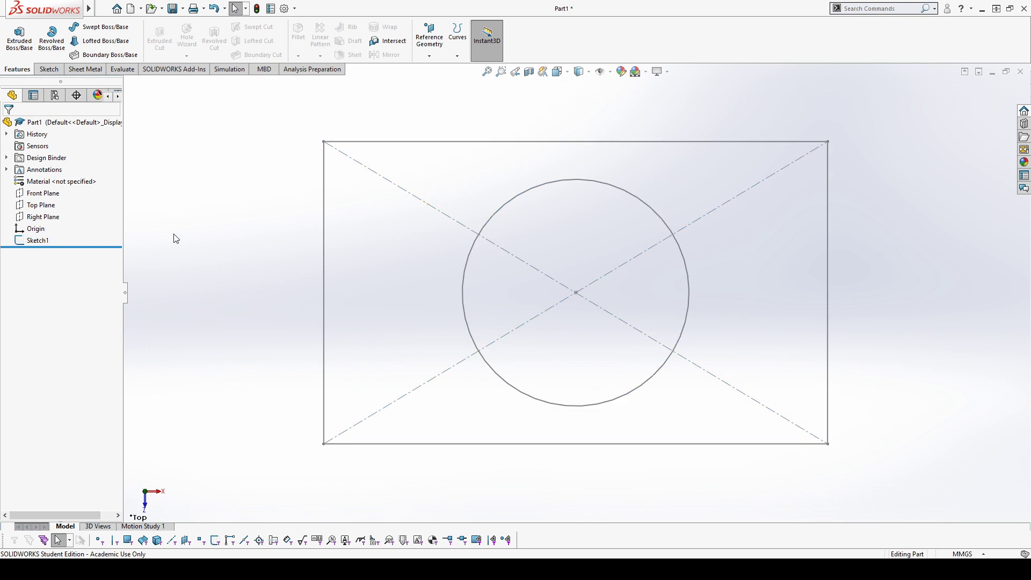
pyautogui.click(22, 37)
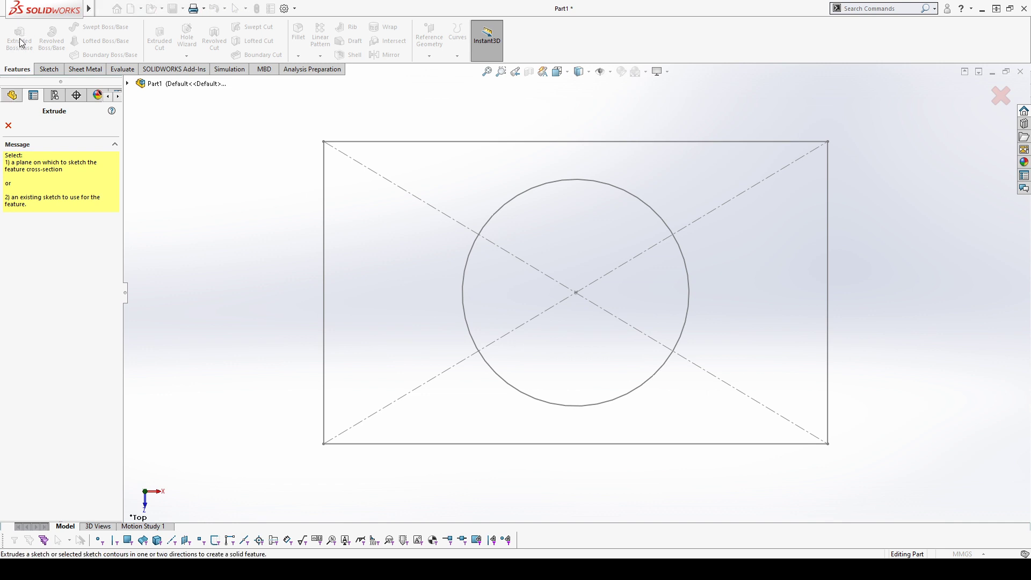
pyautogui.click(128, 83)
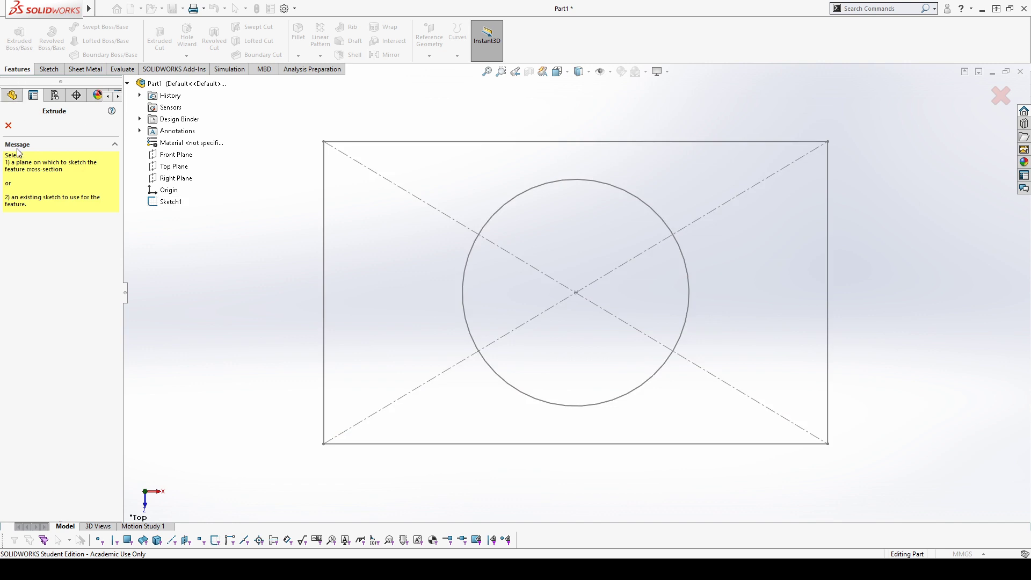
pyautogui.press('Escape')
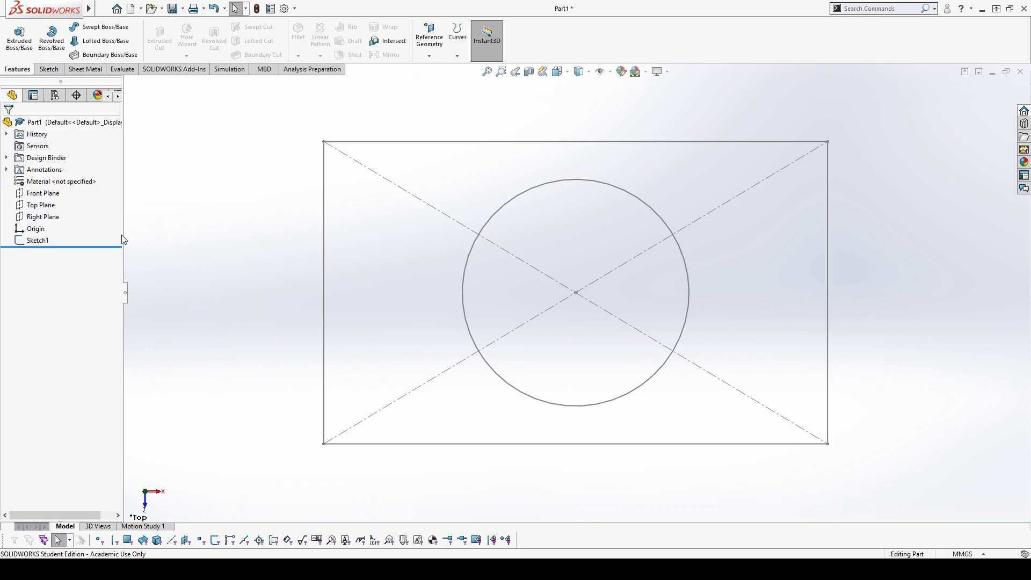
# Step: Start a blind Extruded Boss/Base using a short edge of the sketched rectangle as the contour selection
pyautogui.click(38, 240)
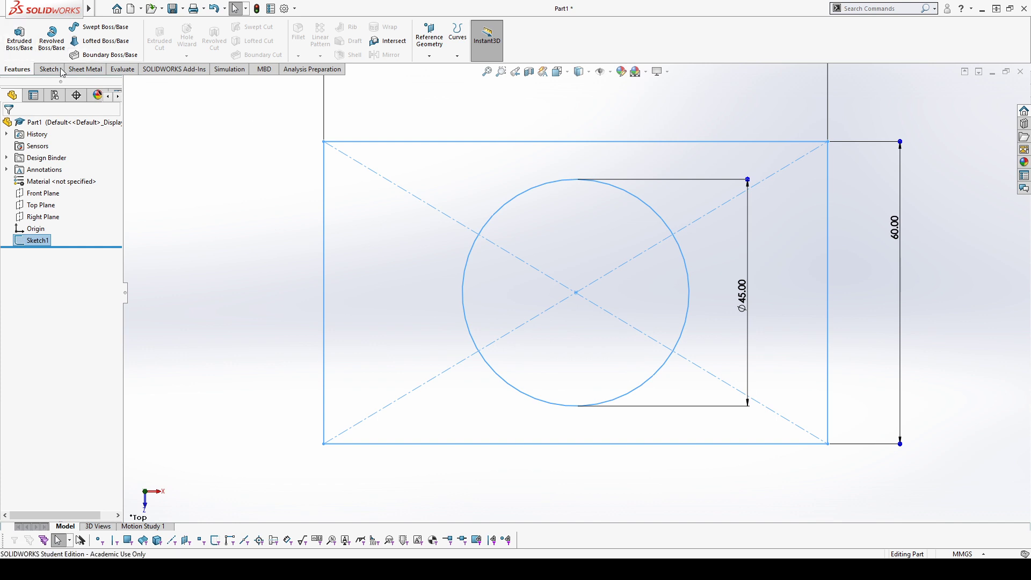
pyautogui.click(388, 234)
pyautogui.click(322, 231)
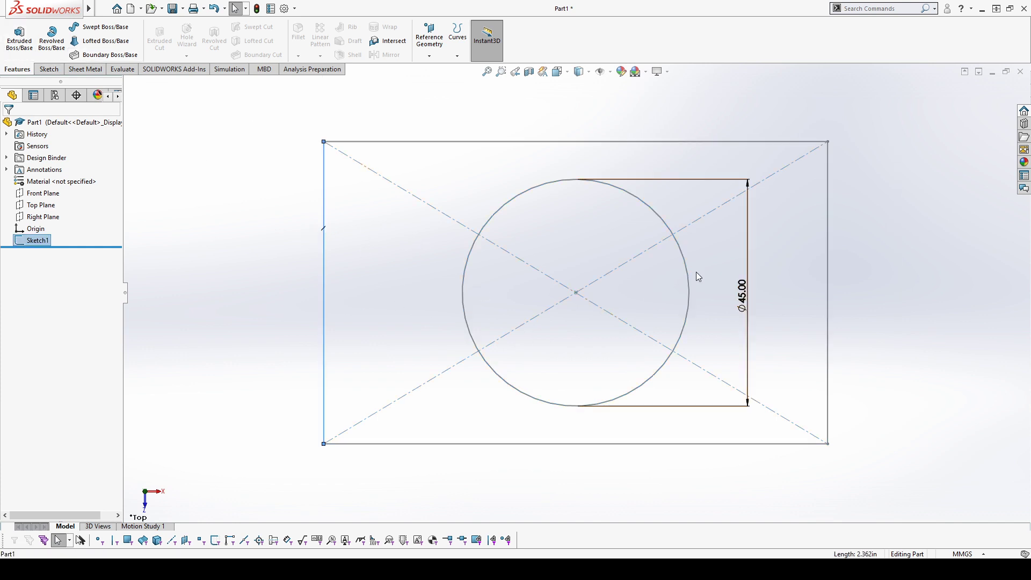
pyautogui.click(19, 37)
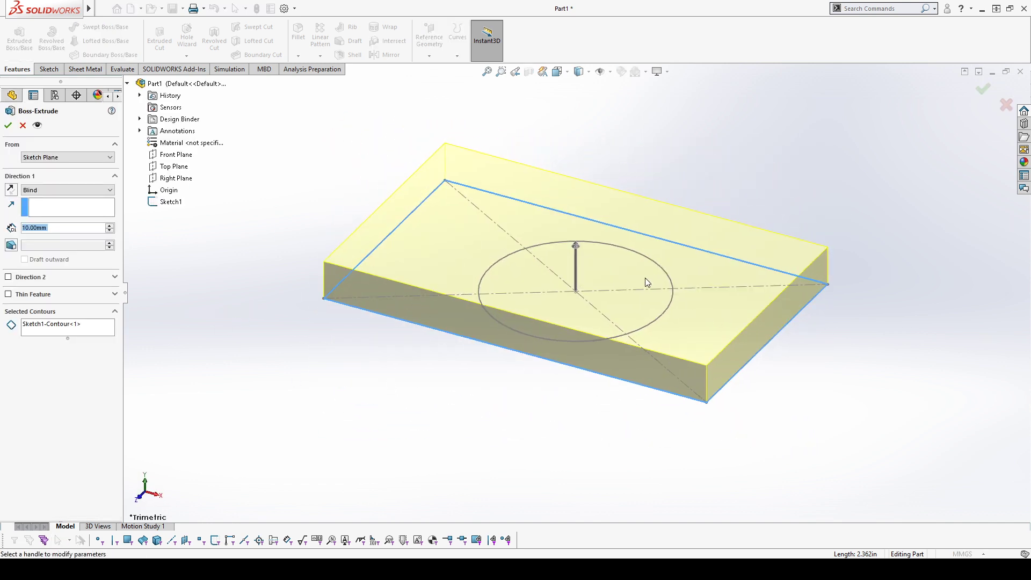
pyautogui.scroll(-3, 645, 271)
pyautogui.scroll(3, 576, 298)
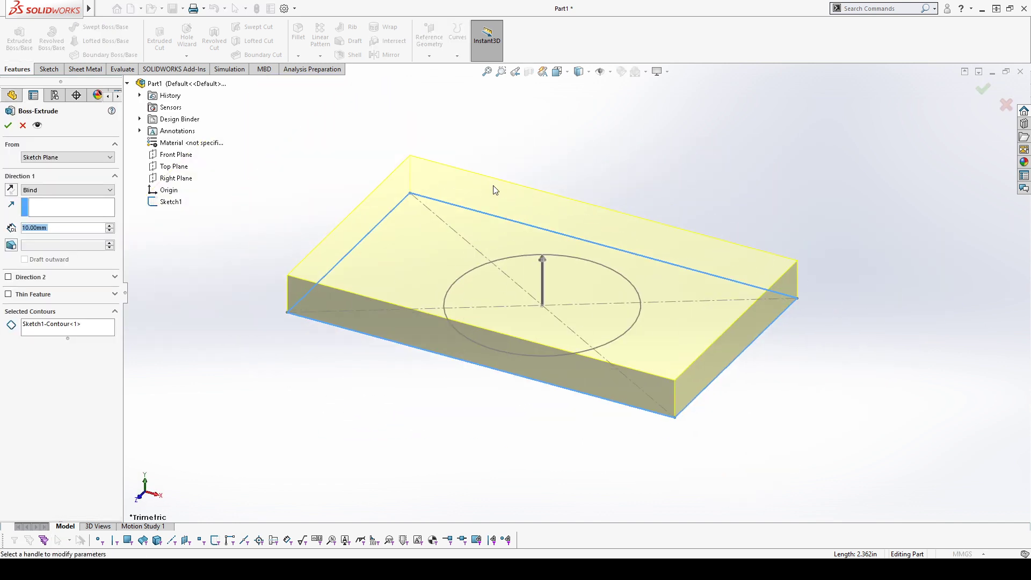
# Step: Replace the selected rectangle contour with the circle region and extrude it 15 mm as a blind boss
pyautogui.click(94, 325)
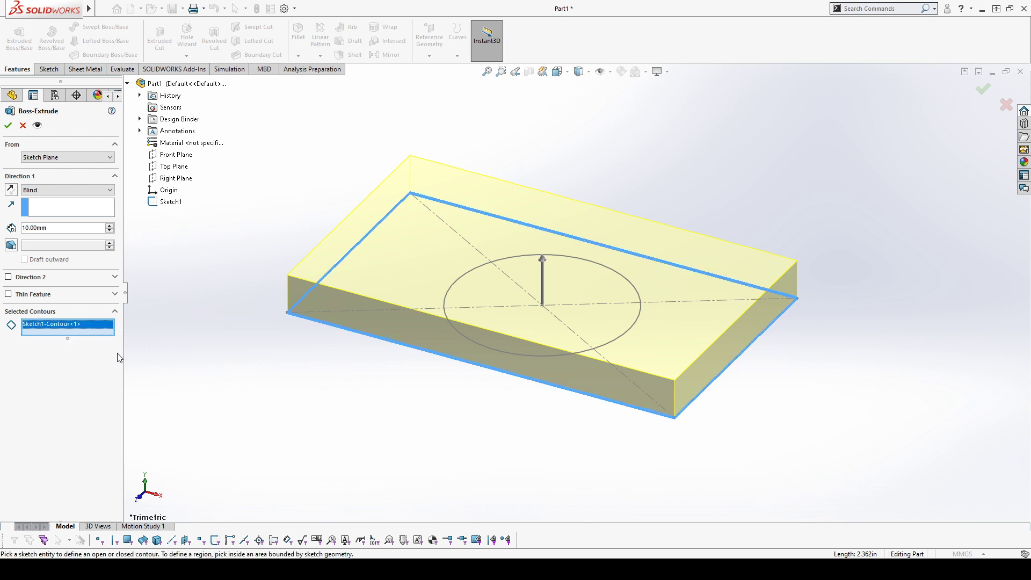
pyautogui.press('Delete')
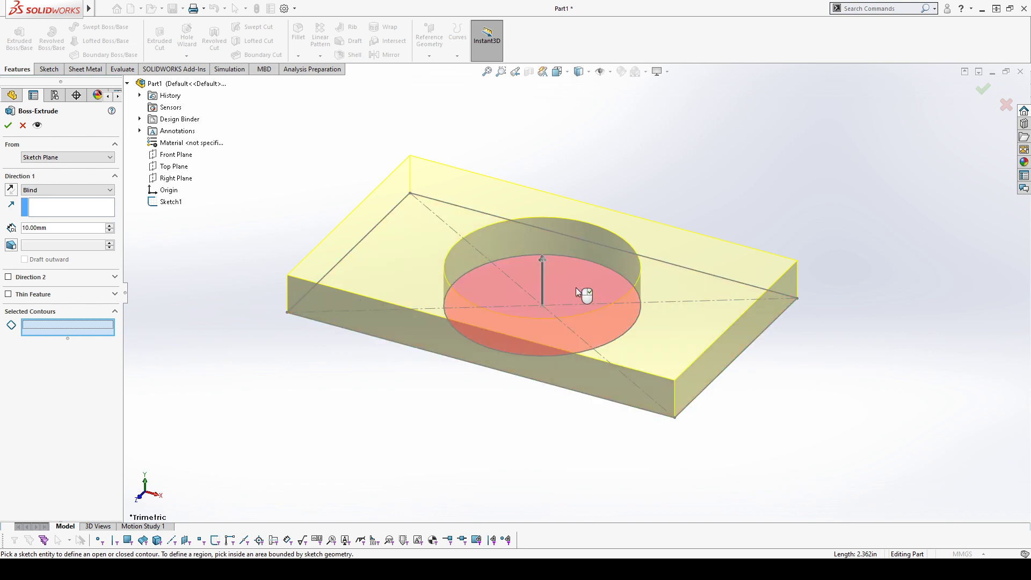
pyautogui.click(576, 287)
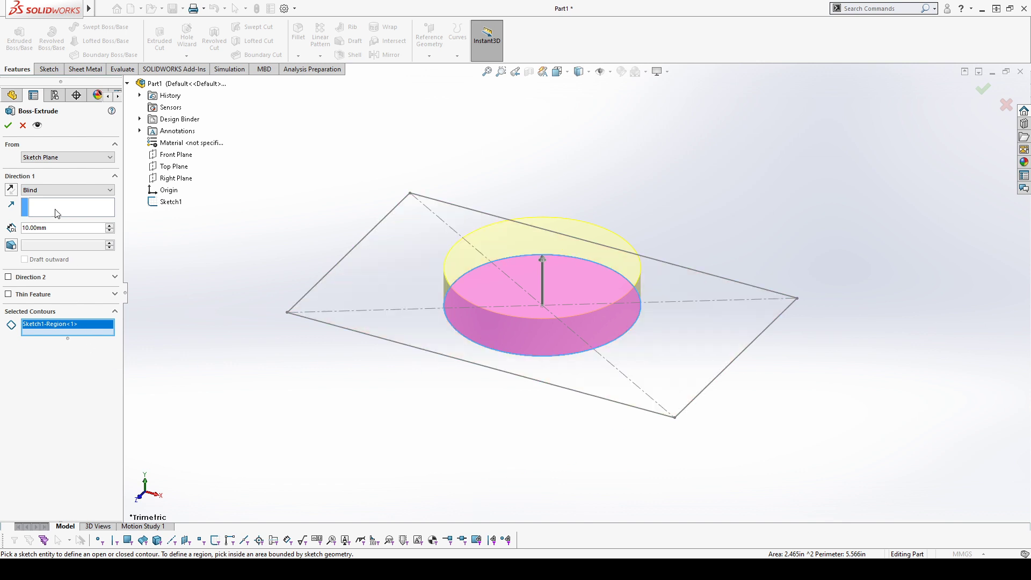
pyautogui.write('15')
pyautogui.press('Return')
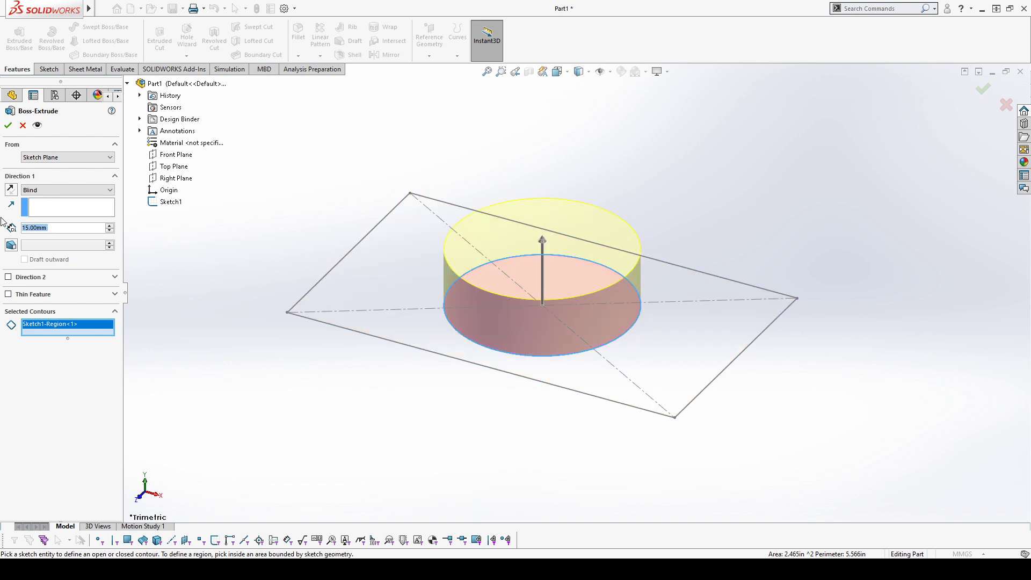
pyautogui.click(8, 126)
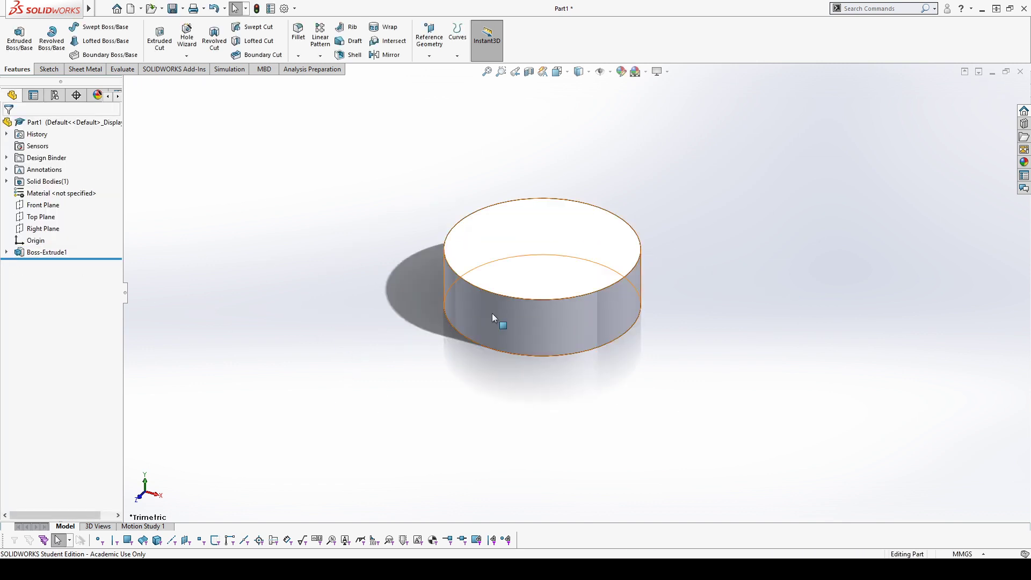
# Step: Reuse the cylinder's sketch to extrude the rectangle as a merged 10 mm Mid Plane boss
pyautogui.click(6, 253)
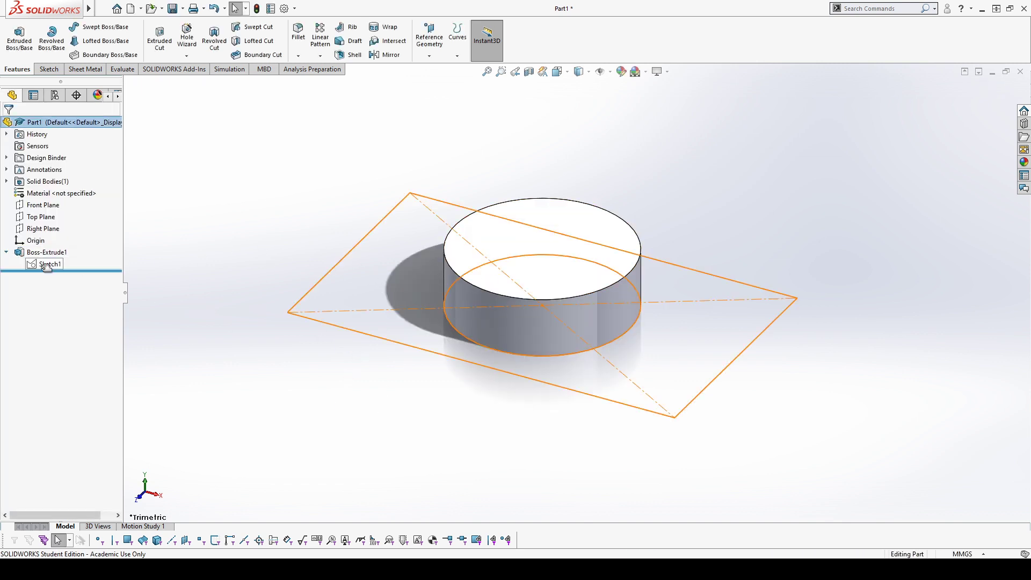
pyautogui.click(50, 263)
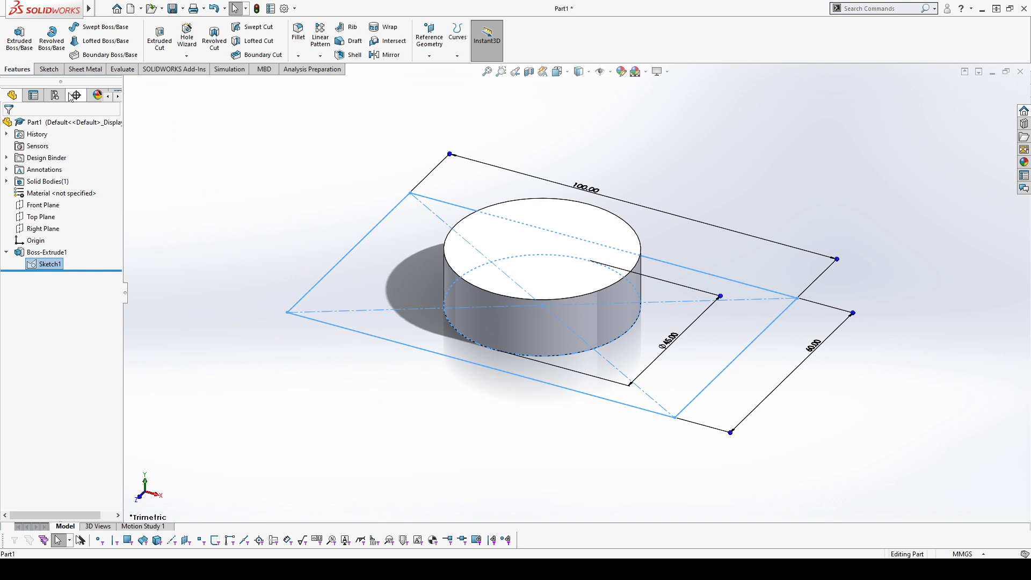
pyautogui.click(19, 37)
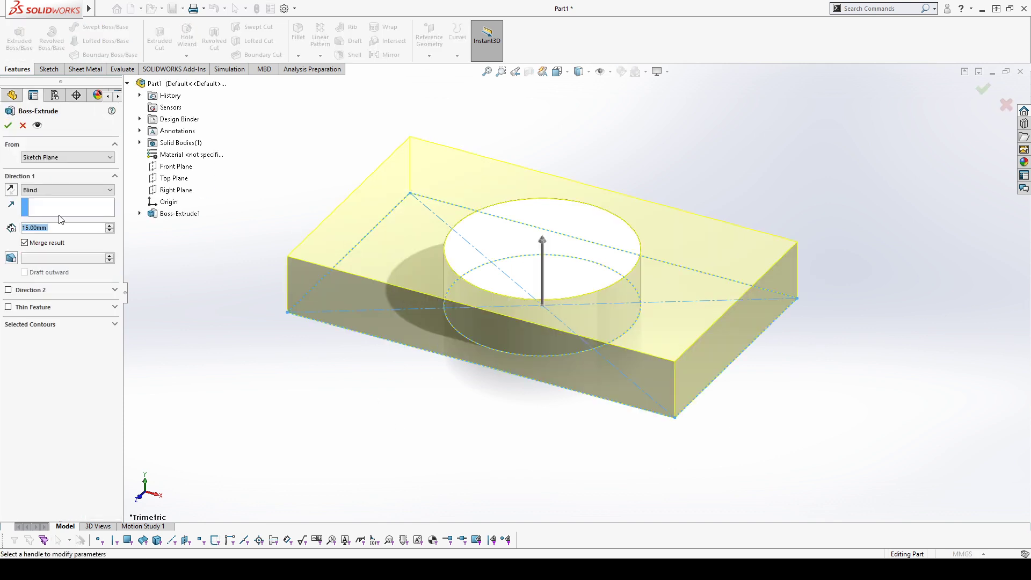
pyautogui.click(52, 191)
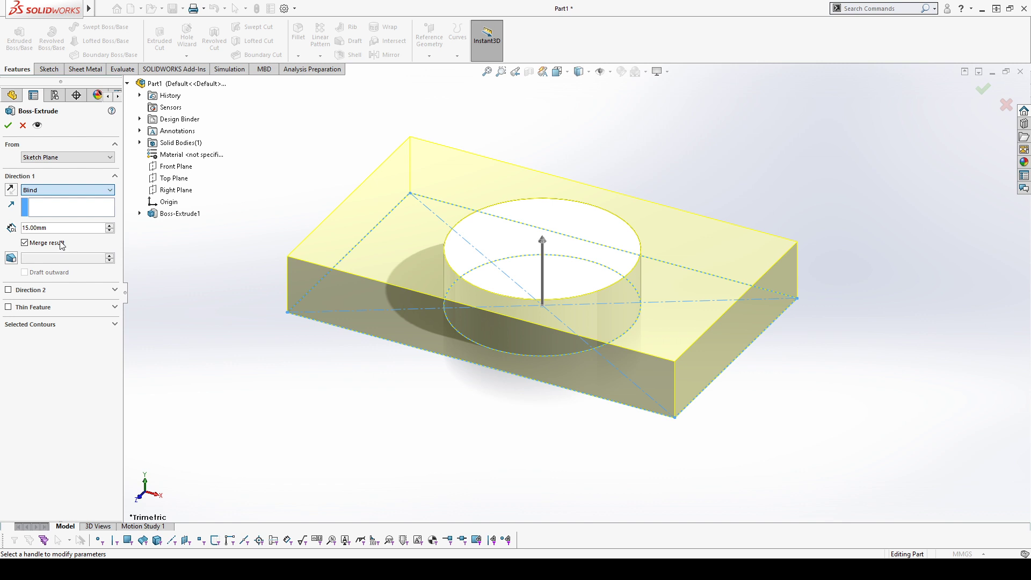
pyautogui.click(60, 241)
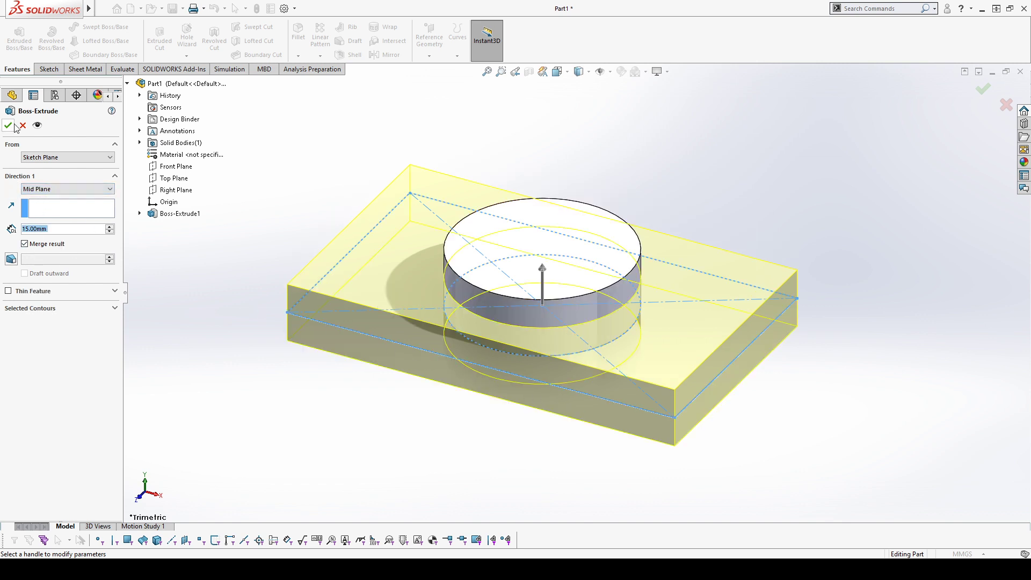
pyautogui.write('10')
pyautogui.press('Return')
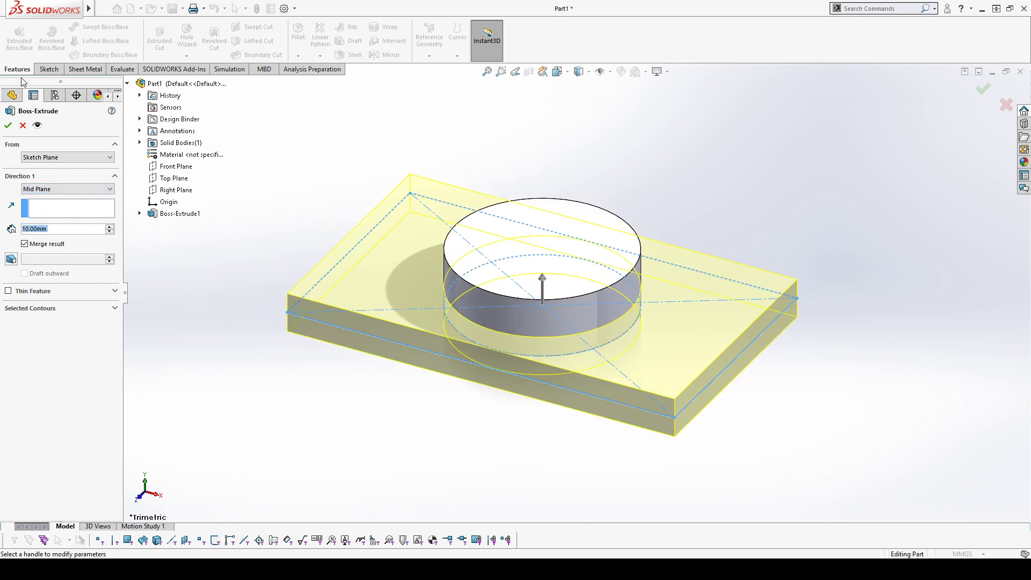
pyautogui.press('Return')
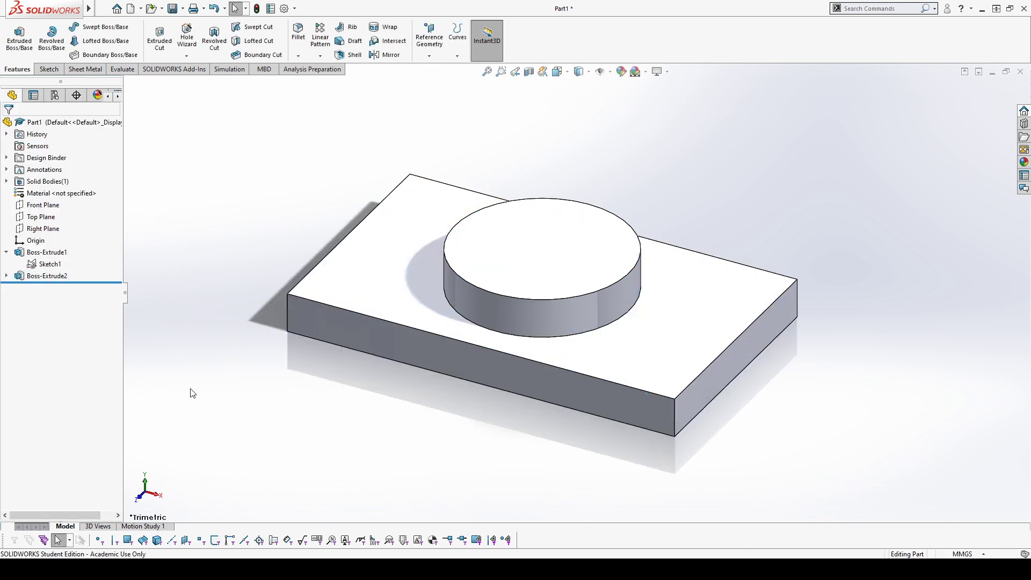
# Step: Examine the shared sketch and inspect the cylinder and plate from below and from the side
pyautogui.click(51, 264)
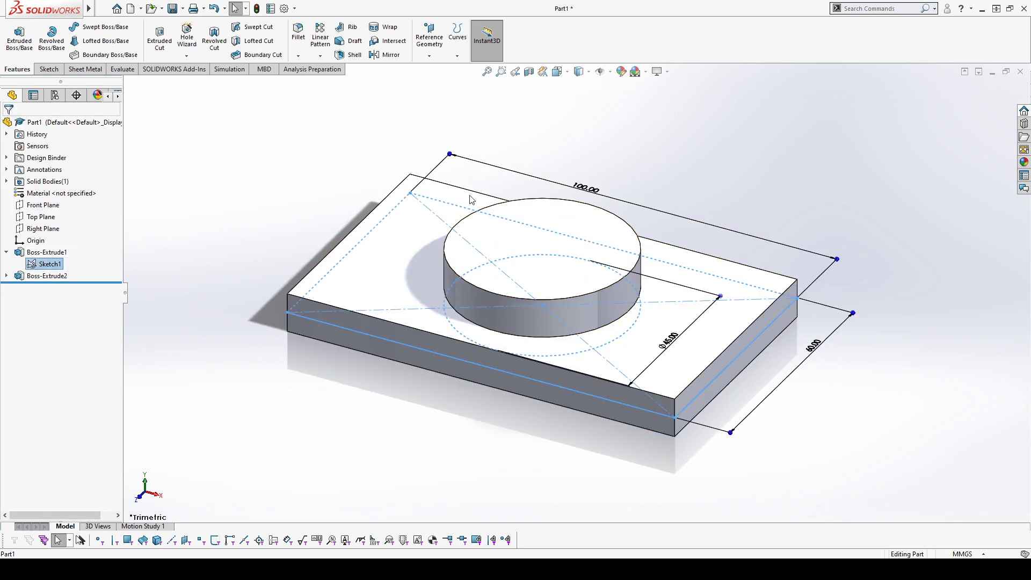
pyautogui.click(403, 428)
pyautogui.moveTo(518, 421)
pyautogui.mouseDown(button='middle')
pyautogui.moveTo(504, 159)
pyautogui.moveTo(522, 299)
pyautogui.moveTo(420, 441)
pyautogui.moveTo(278, 341)
pyautogui.moveTo(305, 482)
pyautogui.moveTo(301, 414)
pyautogui.mouseUp(button='middle')
pyautogui.click(476, 289)
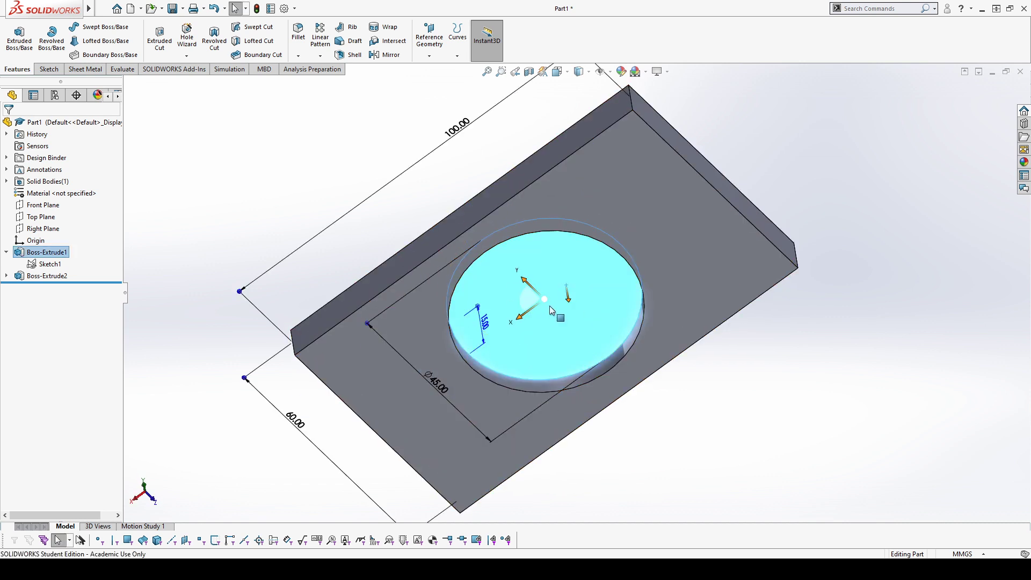
pyautogui.moveTo(488, 272); pyautogui.dragTo(692, 321, button='middle')
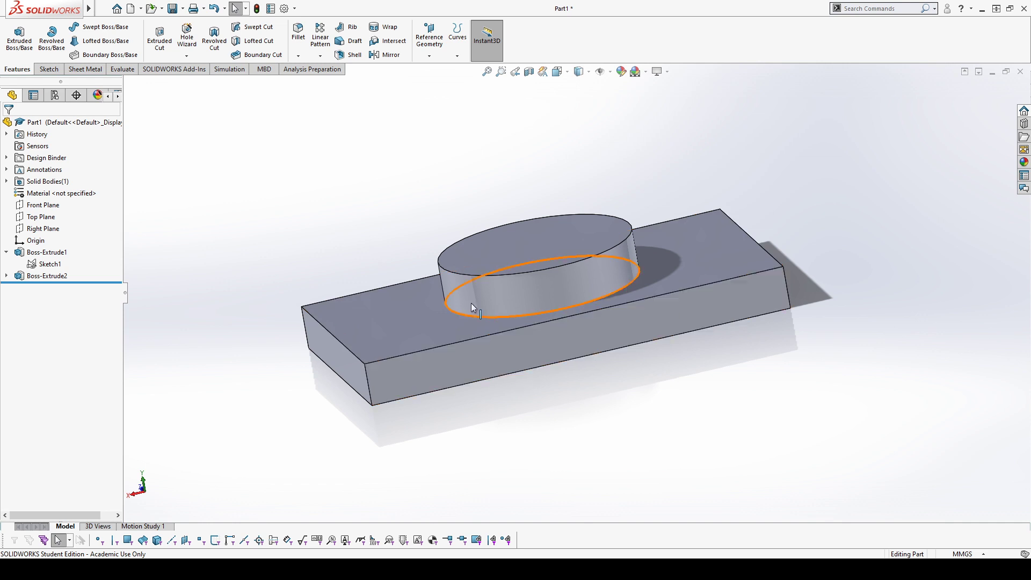
# Step: Show the Top Plane in the model and start a new sketch on the Front Plane, viewed face-on
pyautogui.click(40, 216)
pyautogui.click(267, 380)
pyautogui.moveTo(267, 380); pyautogui.dragTo(225, 329, button='middle')
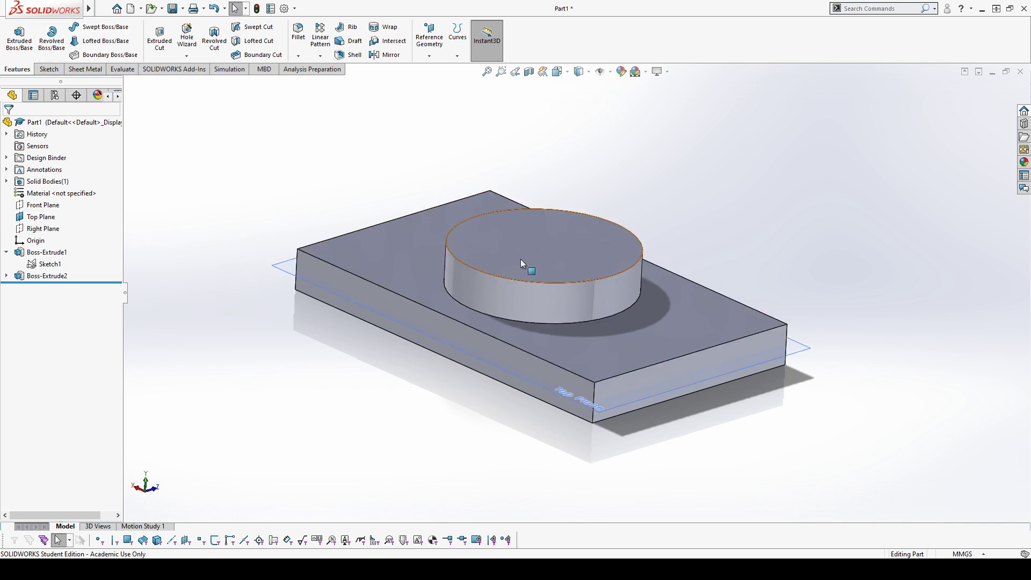
pyautogui.click(43, 205)
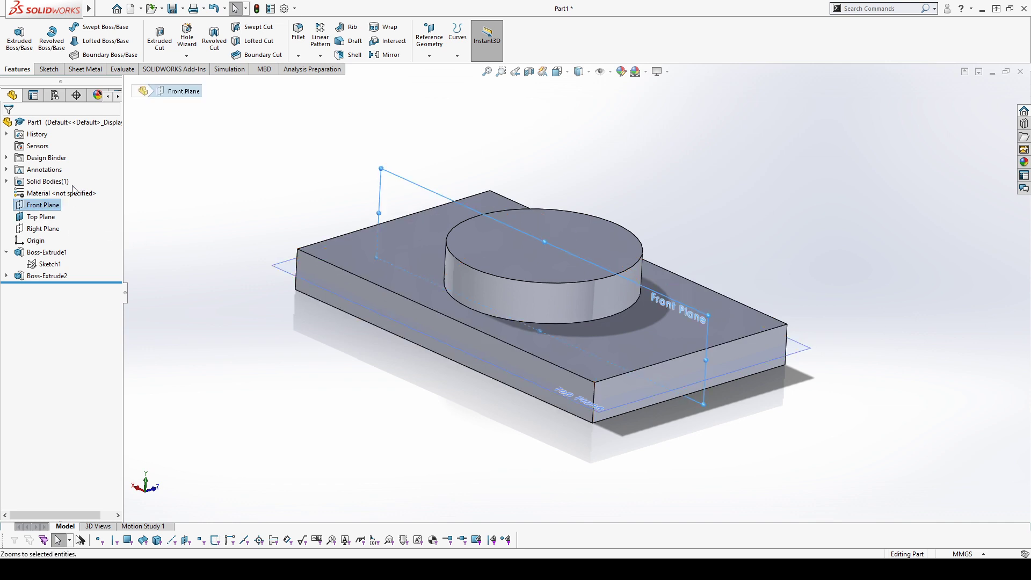
pyautogui.hotkey('ctrl', '8')
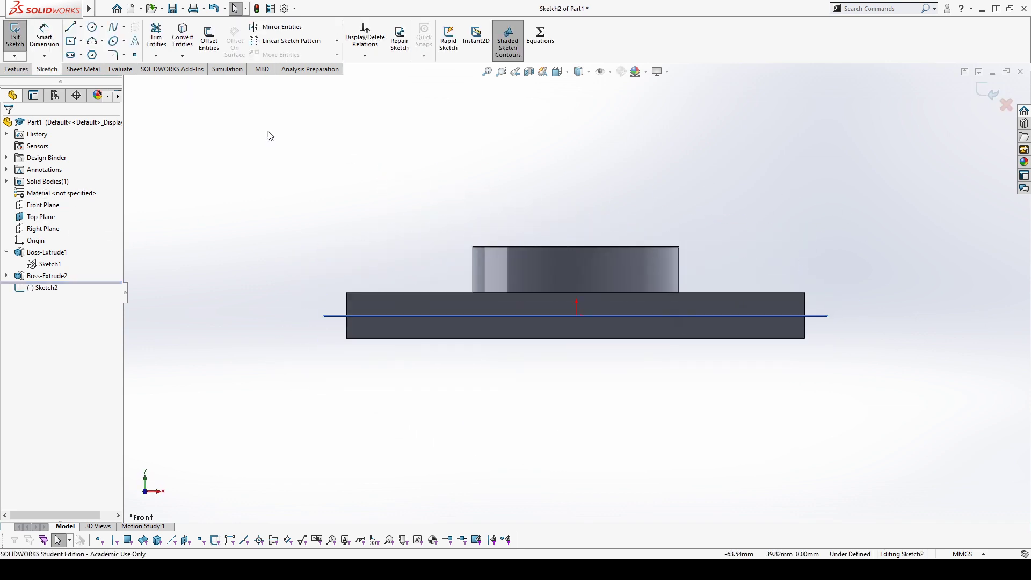
# Step: Sketch a tapered four-sided profile about 33 mm tall from the cylinder's top centre, making its vertical side a construction line
pyautogui.click(576, 248)
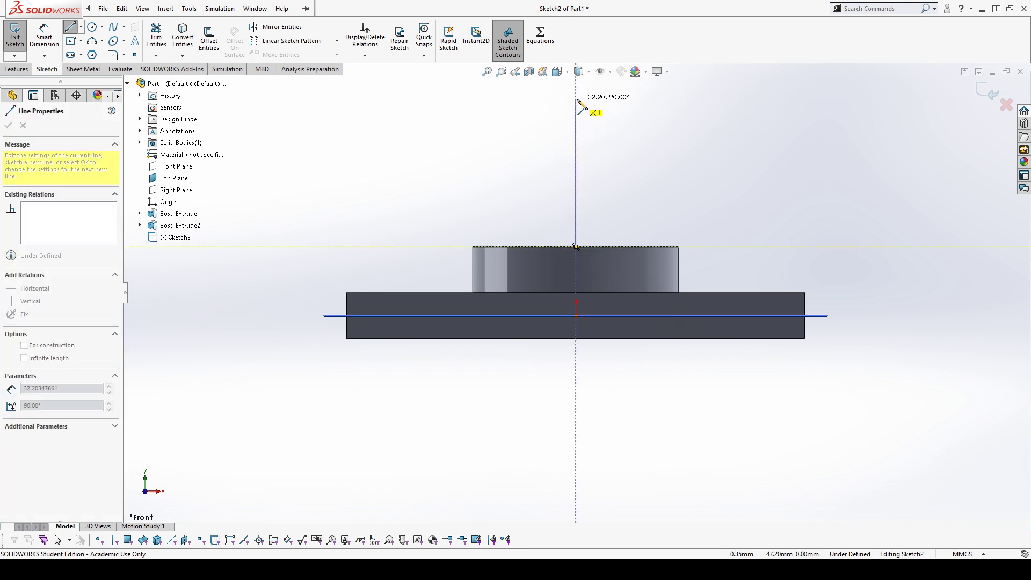
pyautogui.press('Escape')
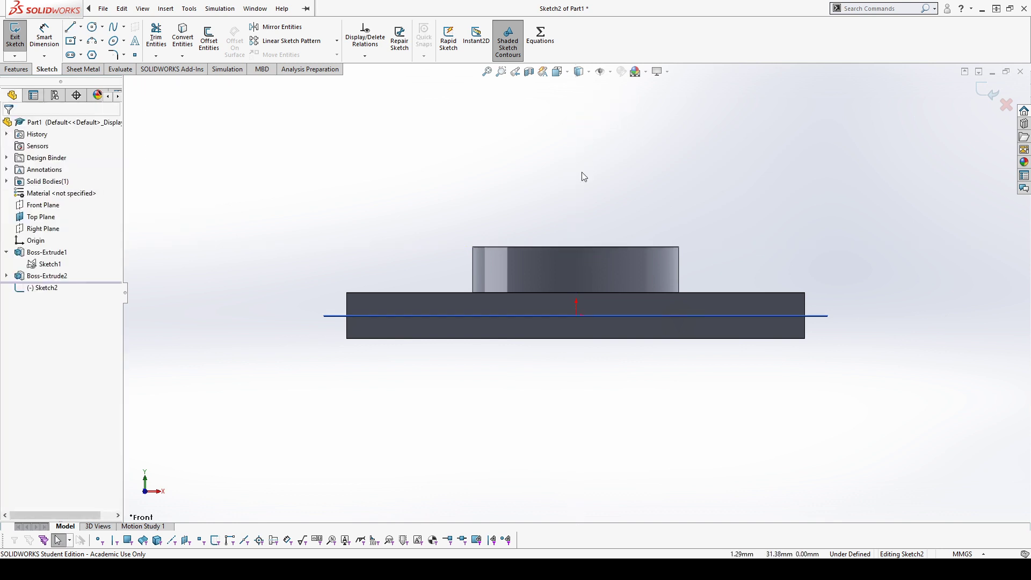
pyautogui.click(70, 27)
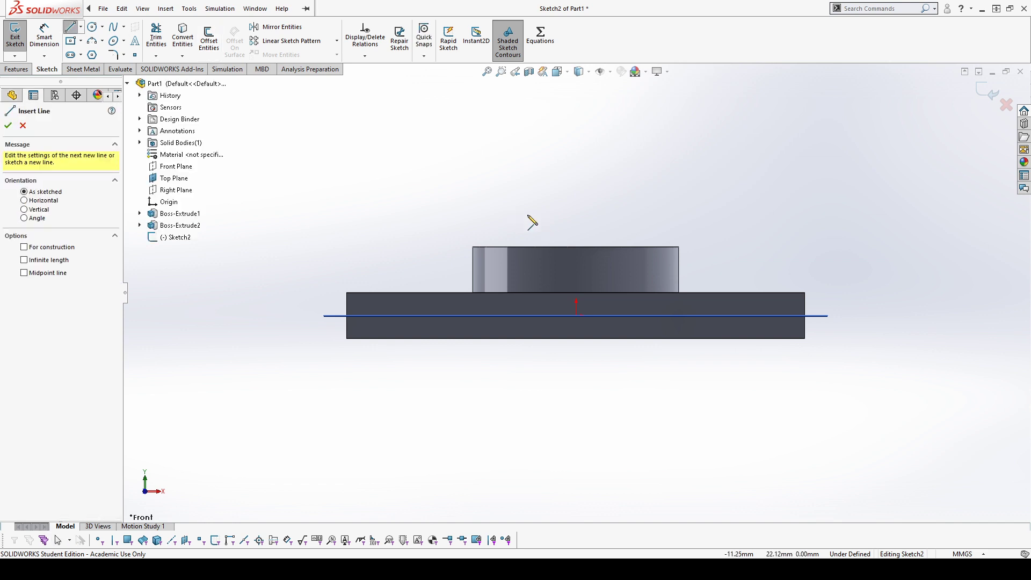
pyautogui.click(576, 247)
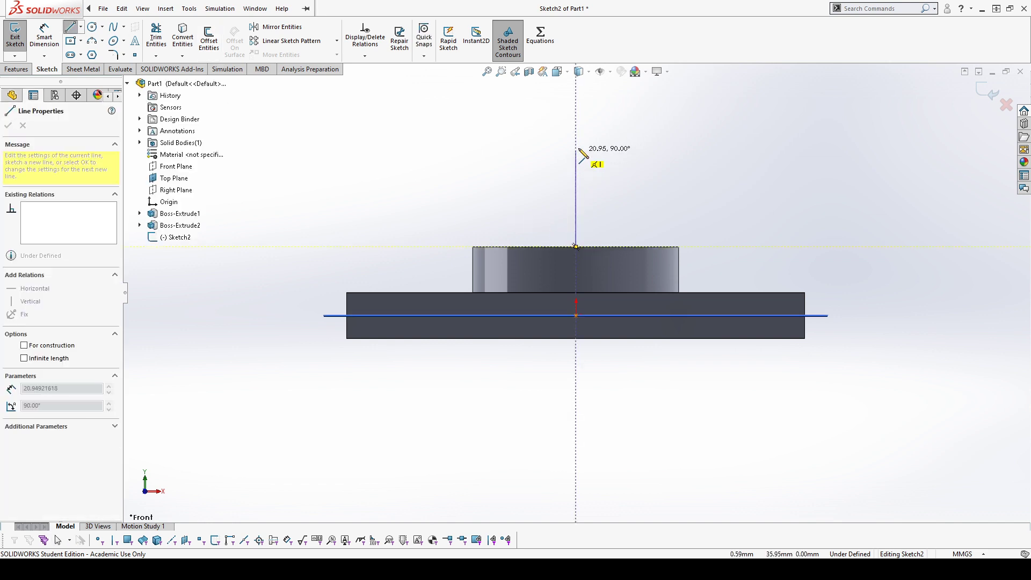
pyautogui.click(575, 96)
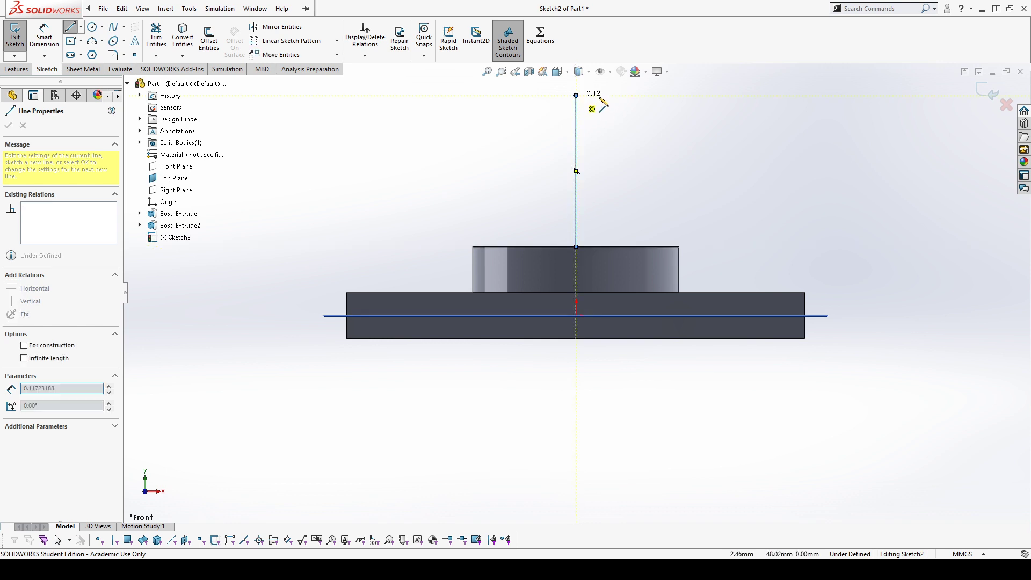
pyautogui.click(676, 96)
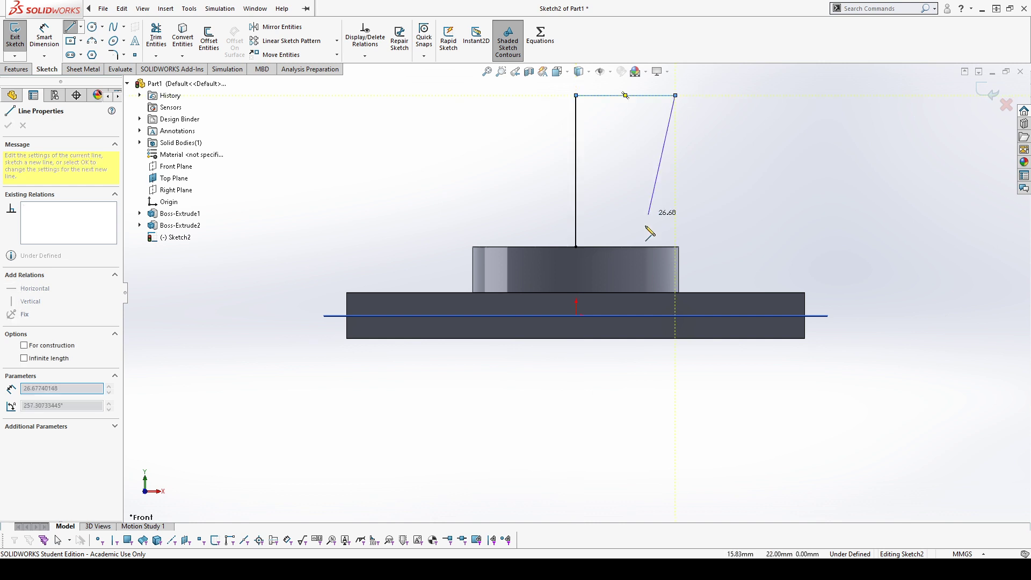
pyautogui.click(642, 247)
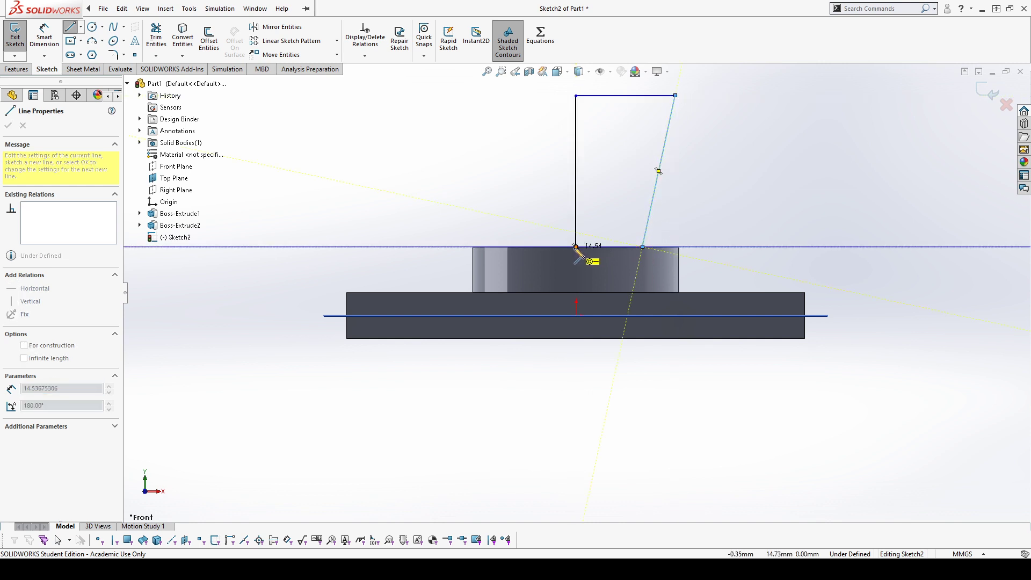
pyautogui.click(576, 247)
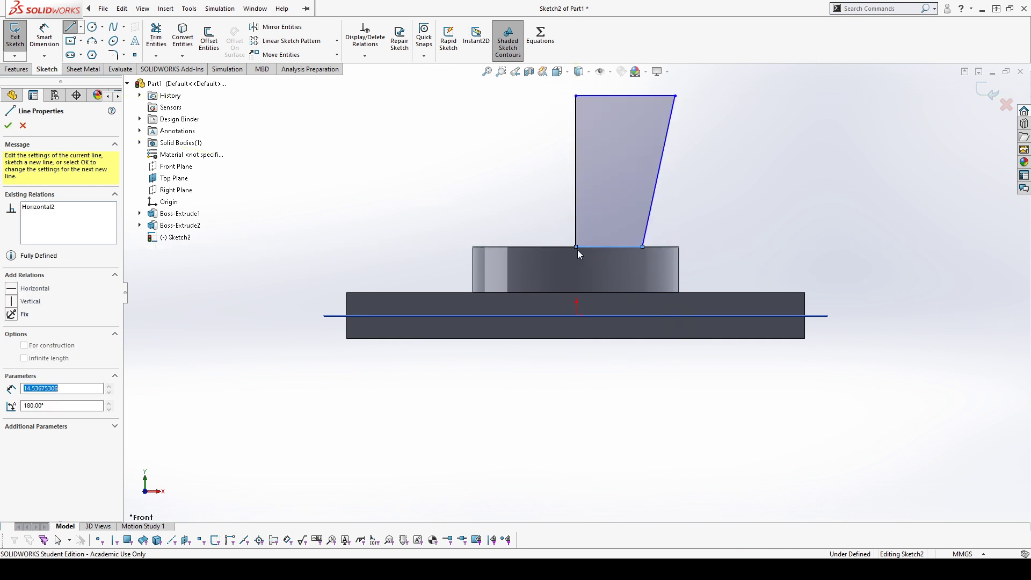
pyautogui.press('Escape')
pyautogui.click(576, 195)
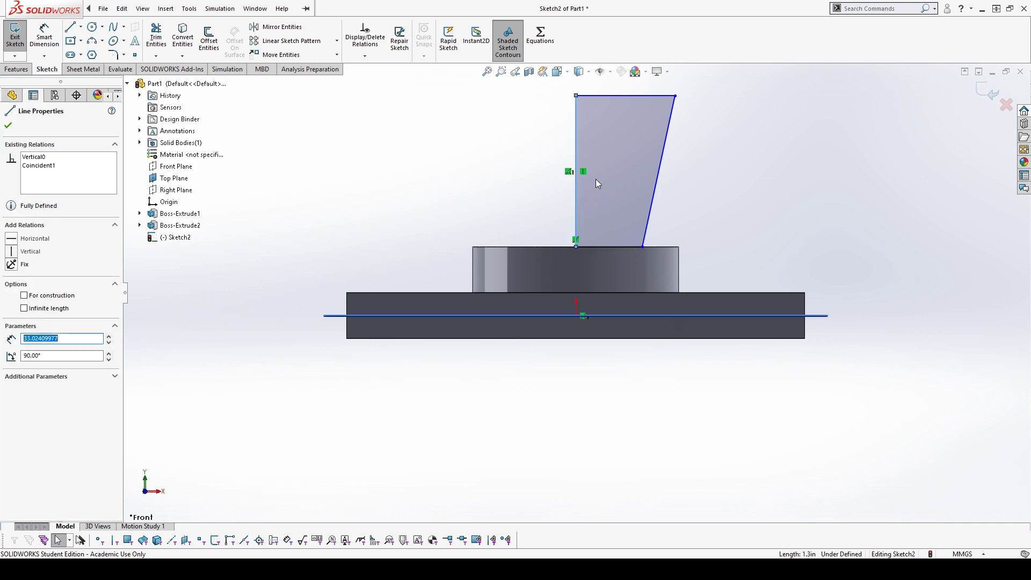
pyautogui.click(627, 161)
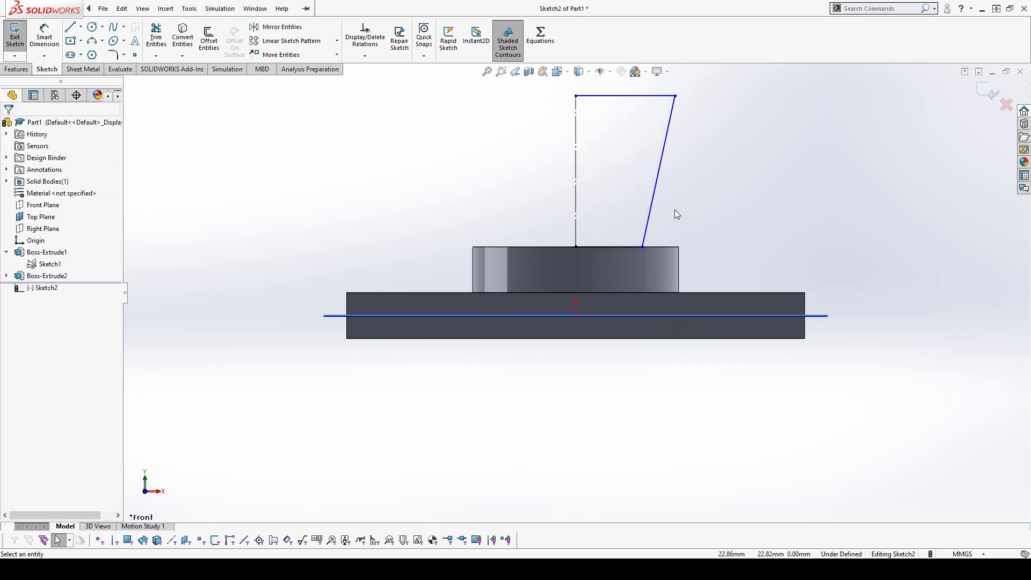
# Step: Dimension the profile's upper outer corner about the centerline as a 60 mm diameter
pyautogui.click(44, 36)
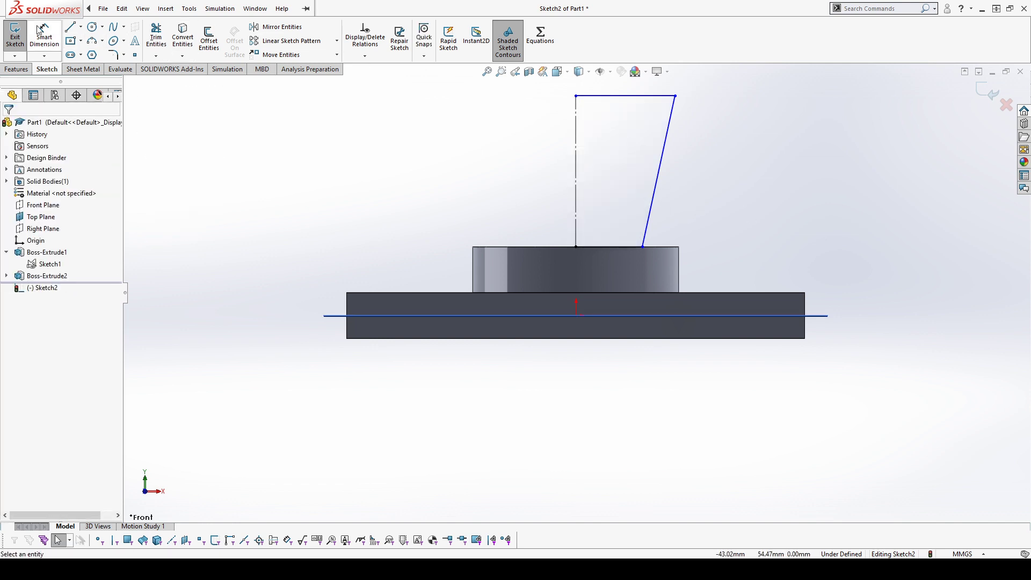
pyautogui.click(675, 96)
pyautogui.click(574, 150)
pyautogui.scroll(2, 585, 91)
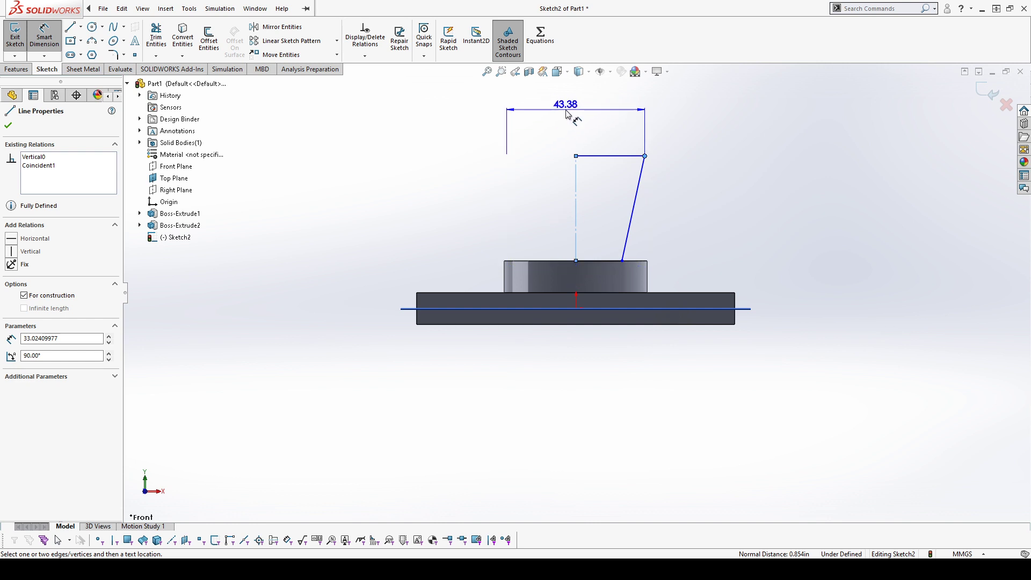
pyautogui.click(568, 113)
pyautogui.write('60')
pyautogui.press('Return')
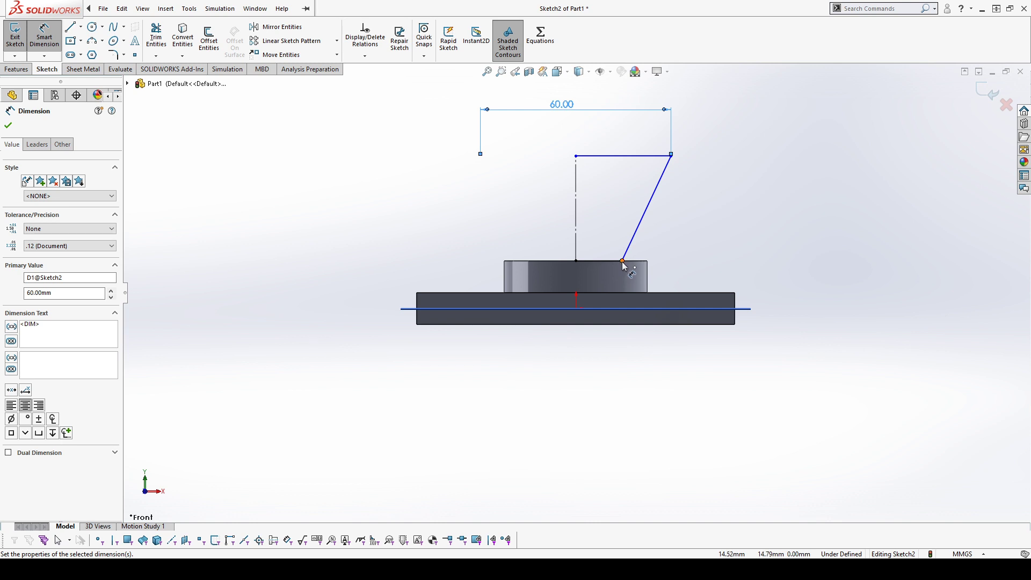
# Step: Dimension the profile's lower outer corner about the centerline as a 40 mm diameter
pyautogui.click(623, 261)
pyautogui.click(576, 269)
pyautogui.click(575, 285)
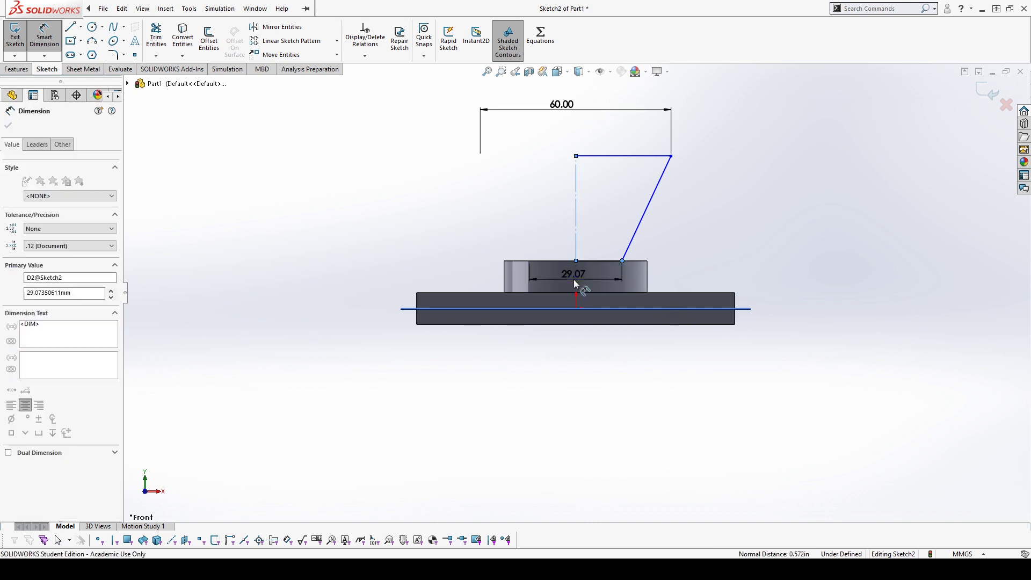
pyautogui.write('40')
pyautogui.press('Return')
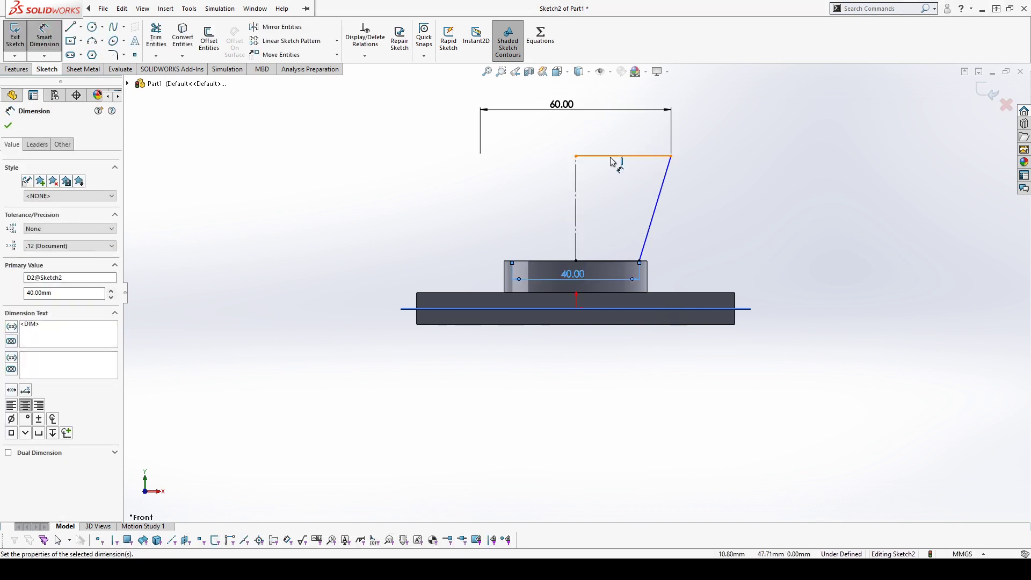
# Step: Dimension the vertical centerline's height as 50 mm and finish dimensioning
pyautogui.click(575, 199)
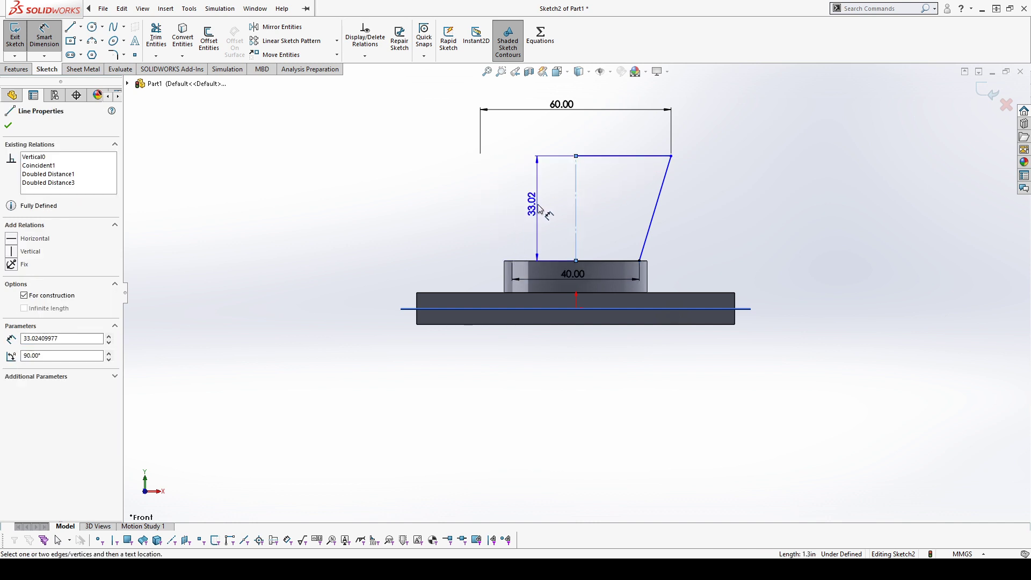
pyautogui.click(537, 203)
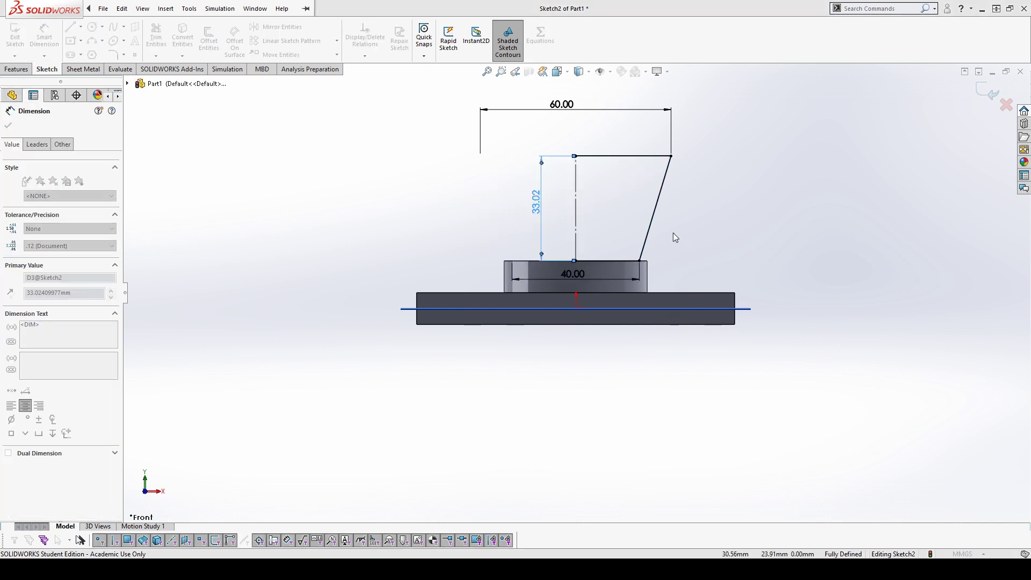
pyautogui.write('50')
pyautogui.press('Return')
pyautogui.press('f')
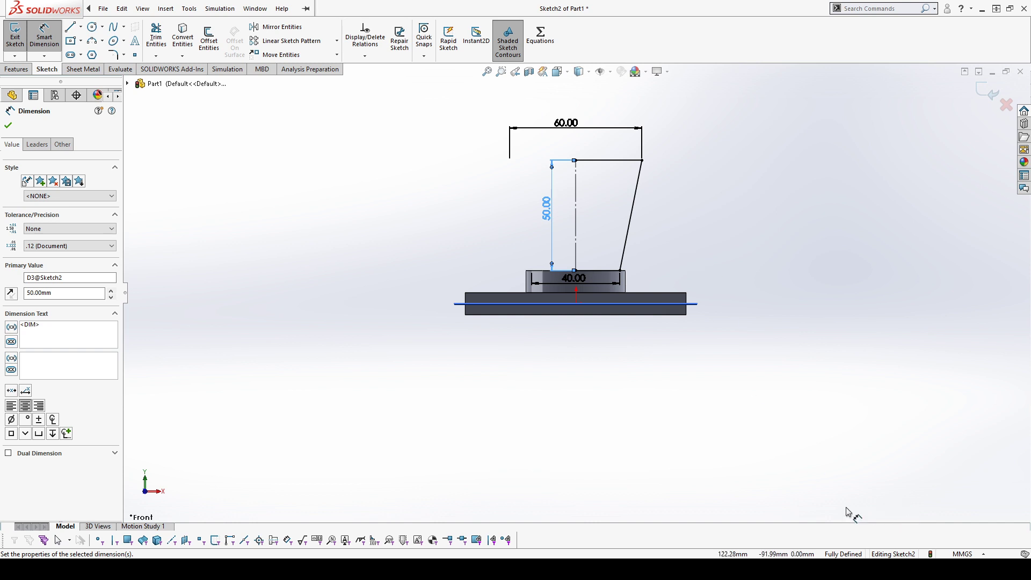
pyautogui.scroll(-1, 651, 135)
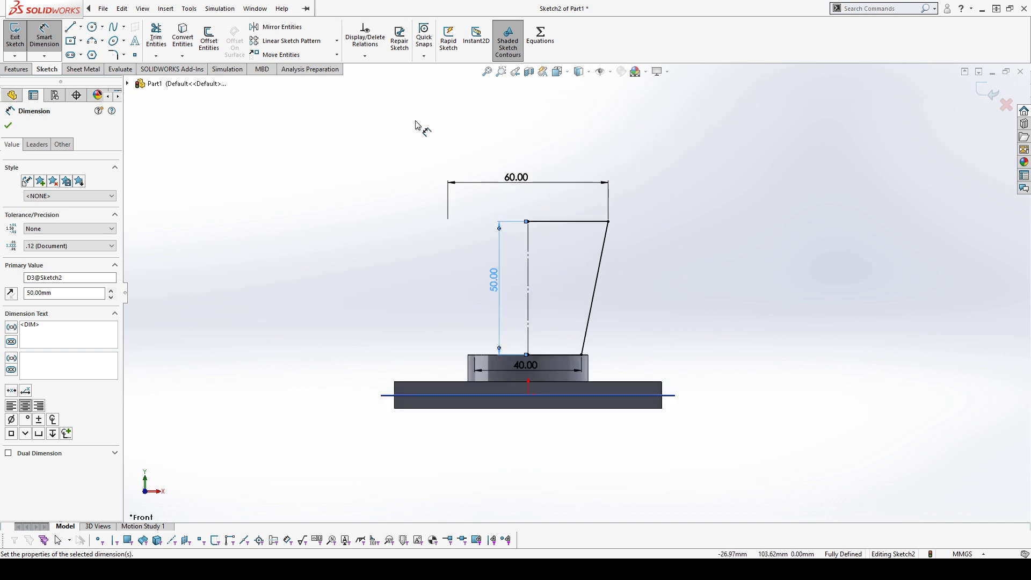
pyautogui.click(8, 125)
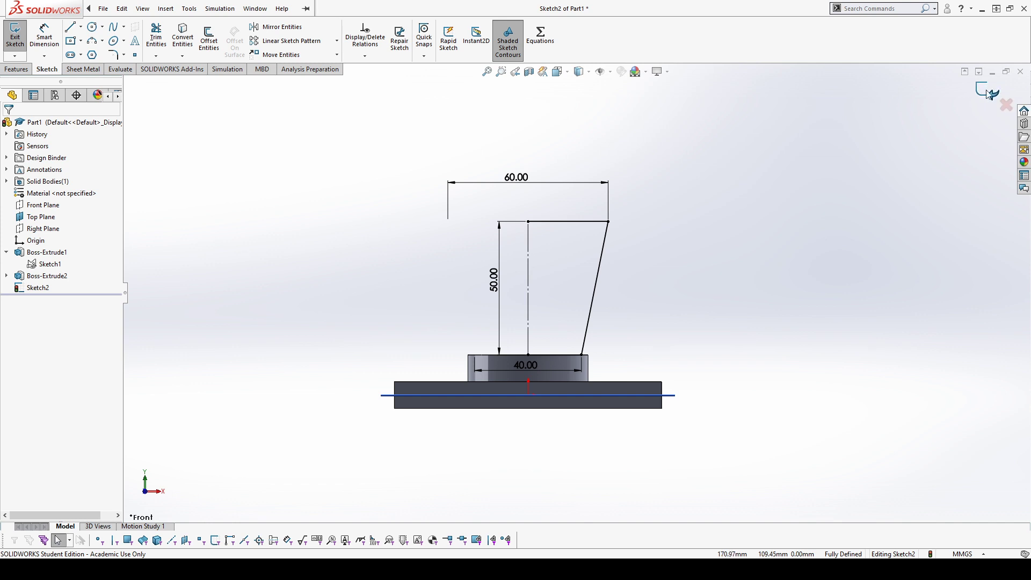
# Step: Start a Revolved Boss/Base from the tapered profile, using the vertical centerline as the axis of revolution
pyautogui.click(21, 68)
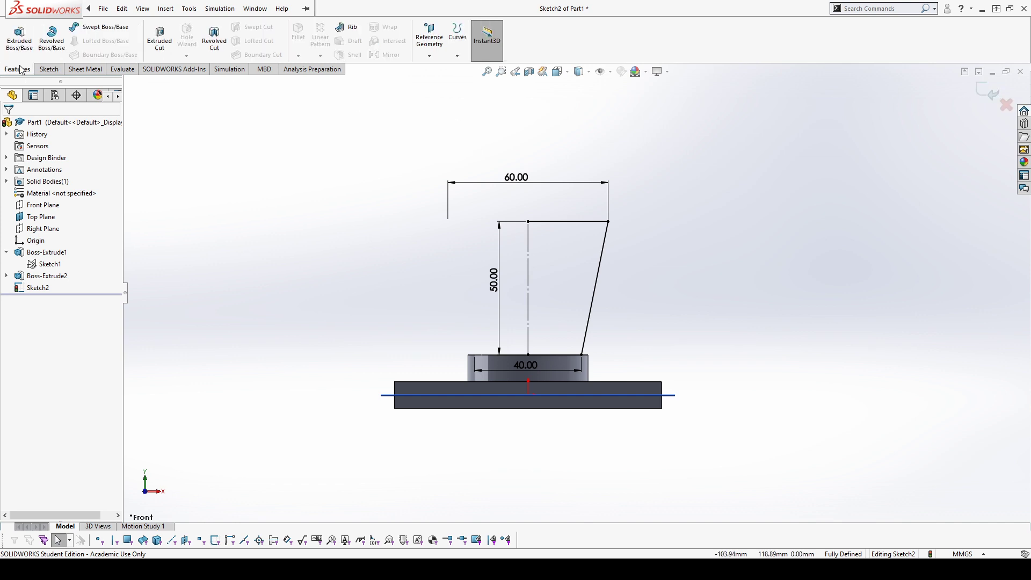
pyautogui.click(60, 49)
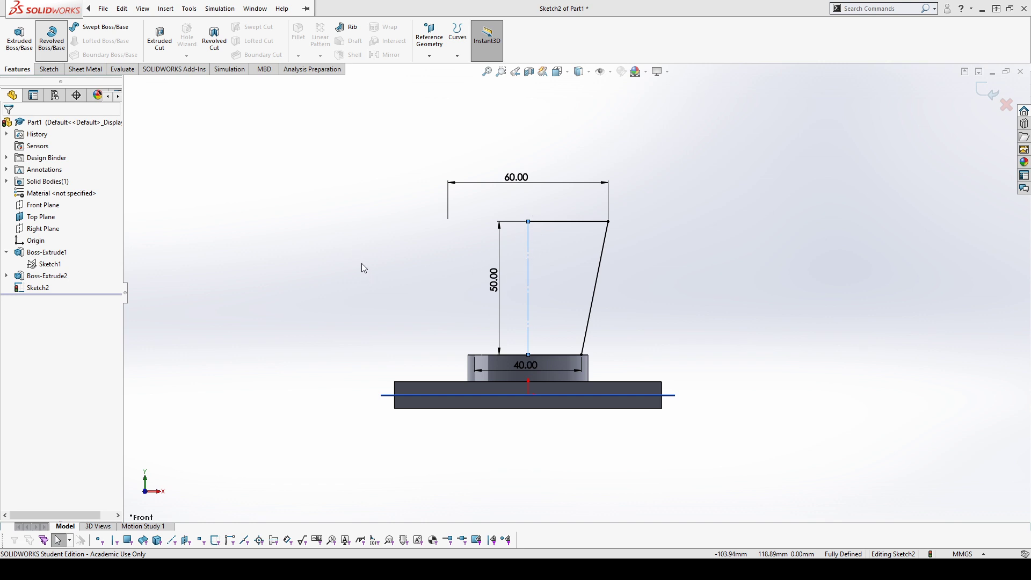
pyautogui.moveTo(643, 272); pyautogui.dragTo(529, 258, button='middle')
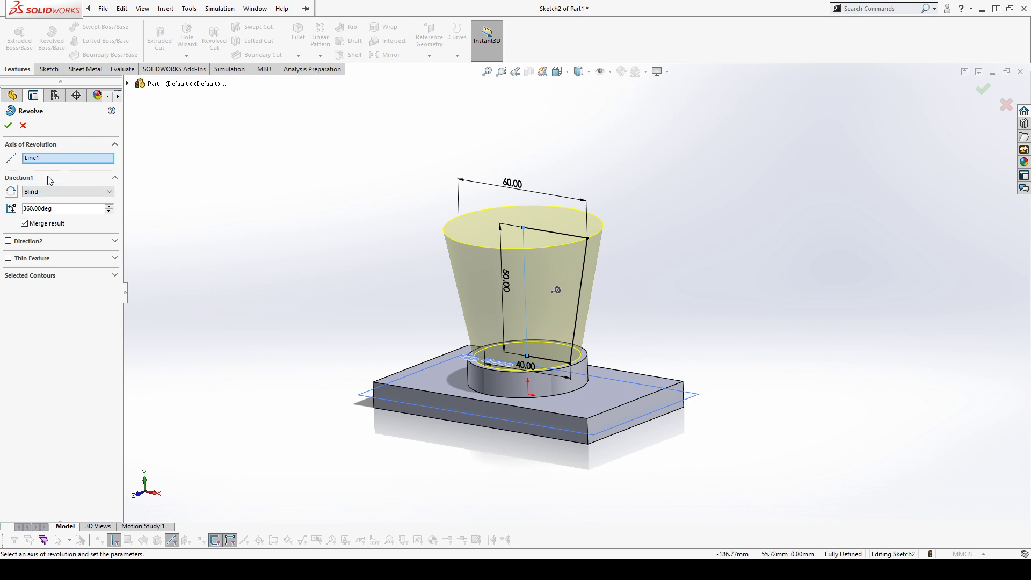
# Step: Set the blind revolve angle to 180 degrees and inspect the preview
pyautogui.click(52, 209)
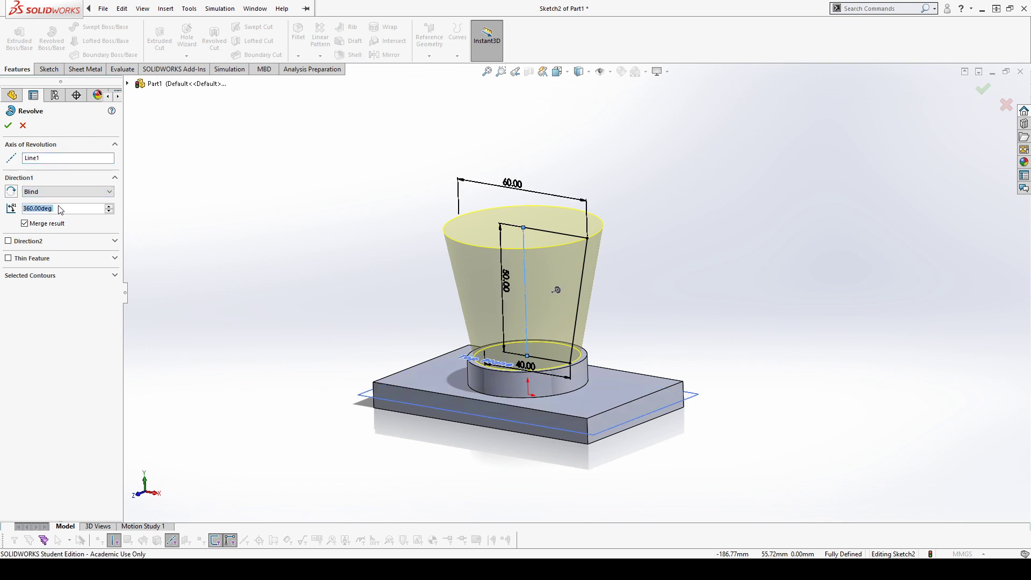
pyautogui.click(89, 209)
pyautogui.doubleClick(76, 208)
pyautogui.write('180')
pyautogui.press('Return')
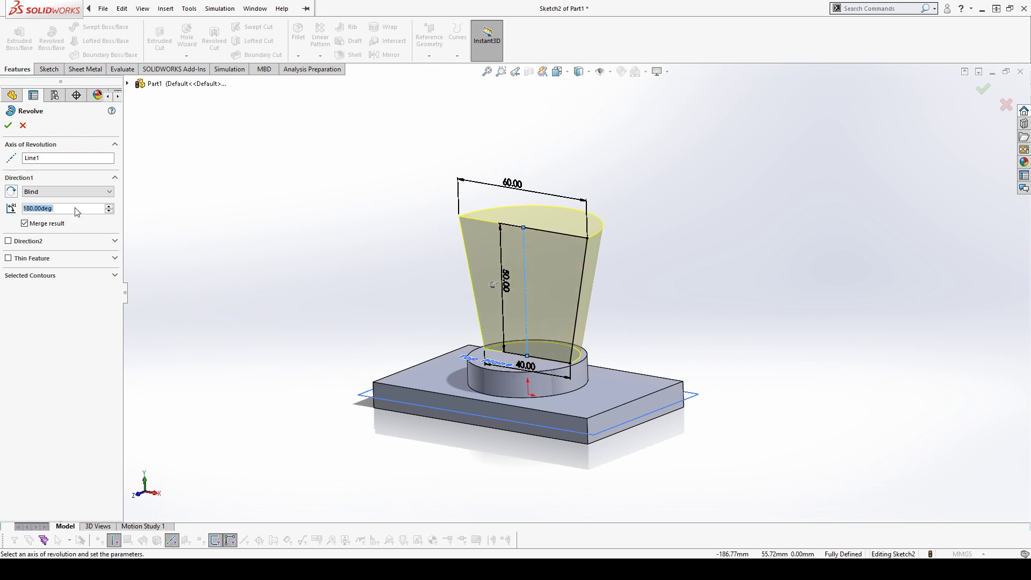
pyautogui.moveTo(231, 209); pyautogui.dragTo(299, 255, button='middle')
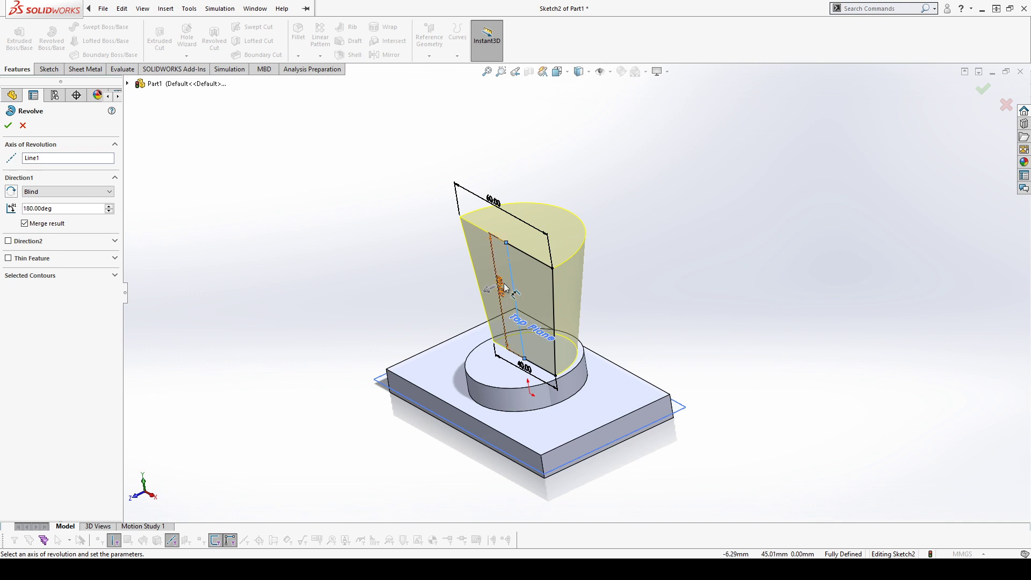
# Step: Reverse the revolve direction and set its angle to 90 degrees
pyautogui.click(12, 192)
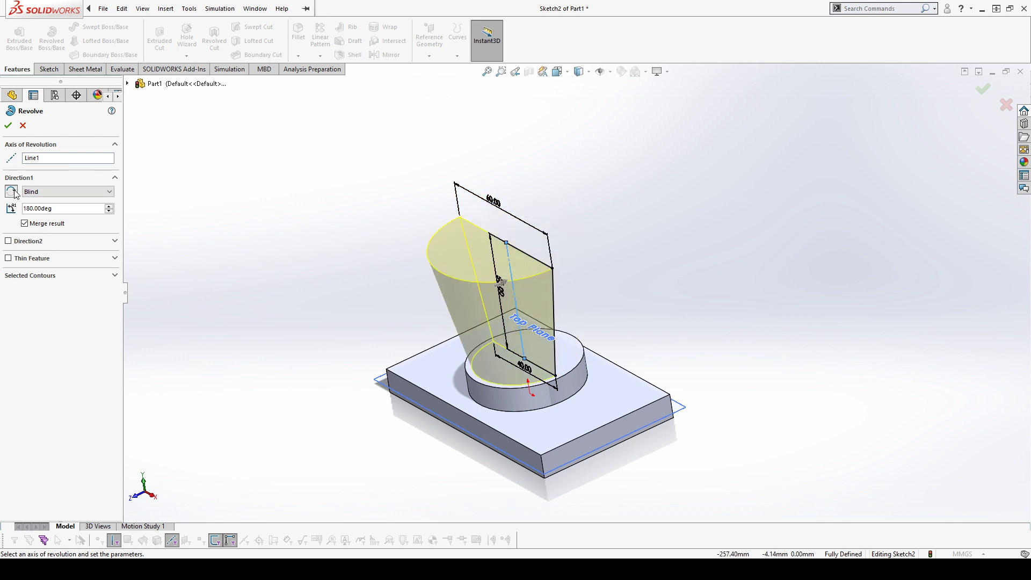
pyautogui.click(81, 209)
pyautogui.write('90')
pyautogui.press('Return')
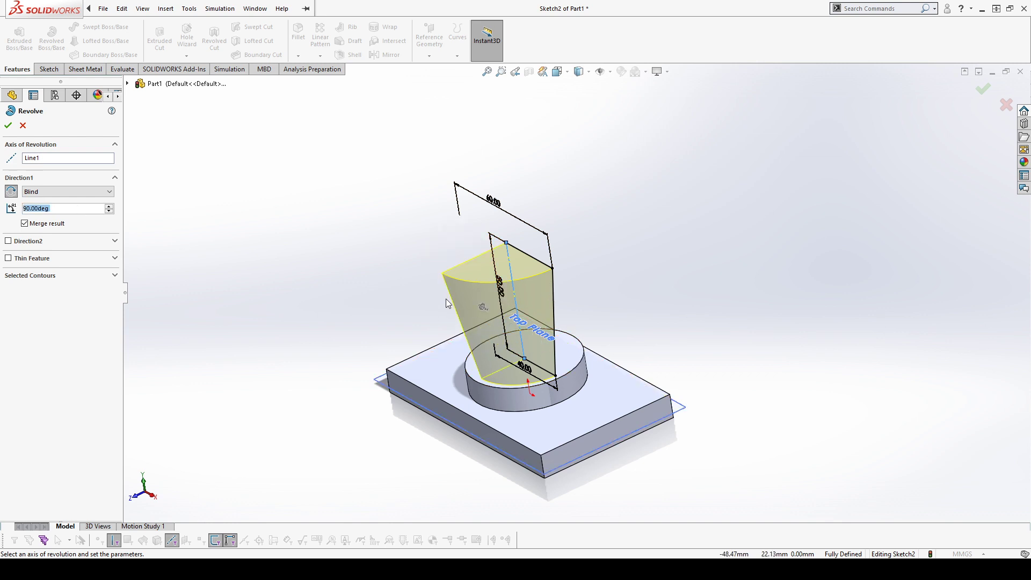
# Step: Adjust the blind revolve angle to 160 degrees directly on the preview
pyautogui.moveTo(396, 287); pyautogui.dragTo(506, 338, button='middle')
pyautogui.moveTo(589, 329)
pyautogui.mouseDown()
pyautogui.moveTo(572, 324)
pyautogui.moveTo(546, 270)
pyautogui.moveTo(618, 298)
pyautogui.moveTo(564, 266)
pyautogui.moveTo(524, 300)
pyautogui.moveTo(580, 341)
pyautogui.moveTo(563, 316)
pyautogui.moveTo(537, 308)
pyautogui.mouseUp()
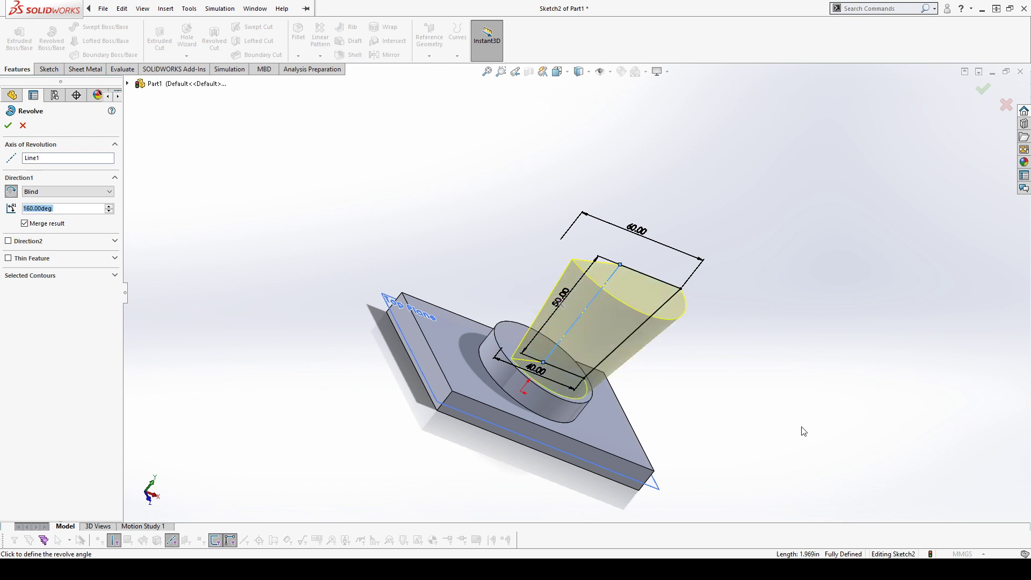
pyautogui.moveTo(800, 428)
pyautogui.mouseDown(button='middle')
pyautogui.moveTo(678, 349)
pyautogui.moveTo(727, 391)
pyautogui.mouseUp(button='middle')
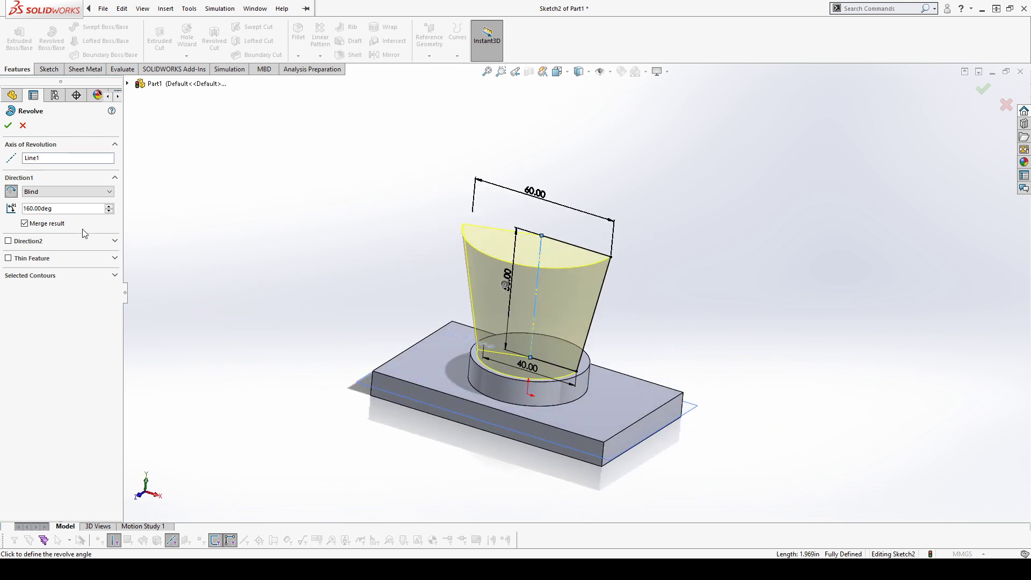
# Step: Change the revolve's end condition to Mid Plane and inspect the preview
pyautogui.click(70, 191)
pyautogui.click(62, 232)
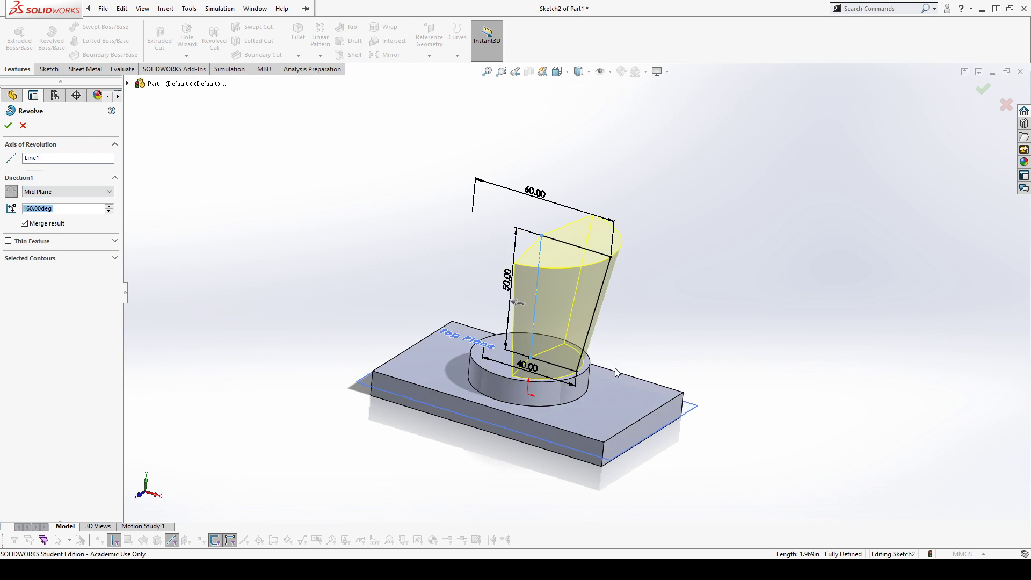
pyautogui.moveTo(616, 372); pyautogui.dragTo(727, 326, button='middle')
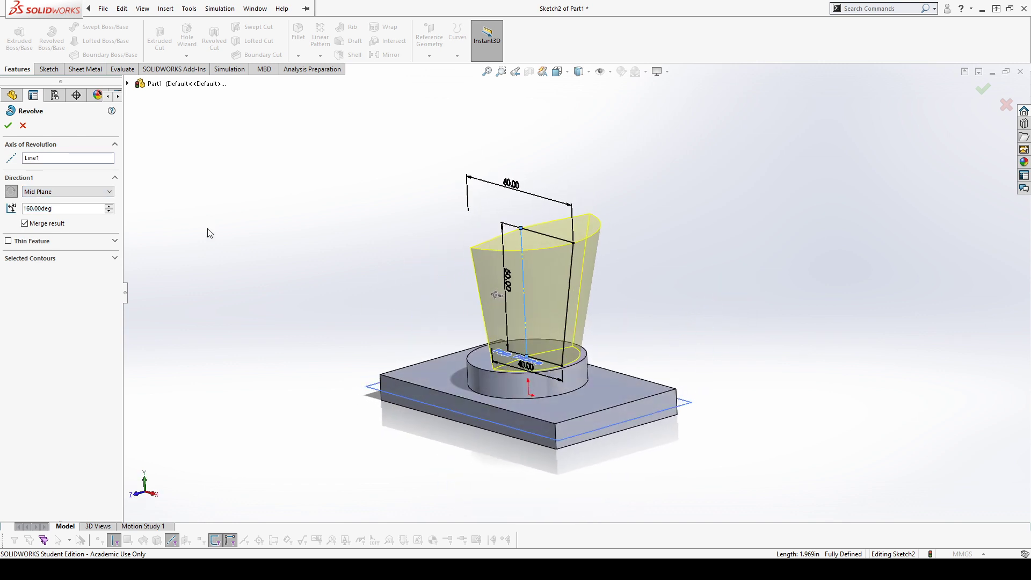
# Step: Set the revolve's end condition back to Blind and preview it with Direction 2 enabled, leaving the second direction switched off
pyautogui.click(46, 192)
pyautogui.click(45, 202)
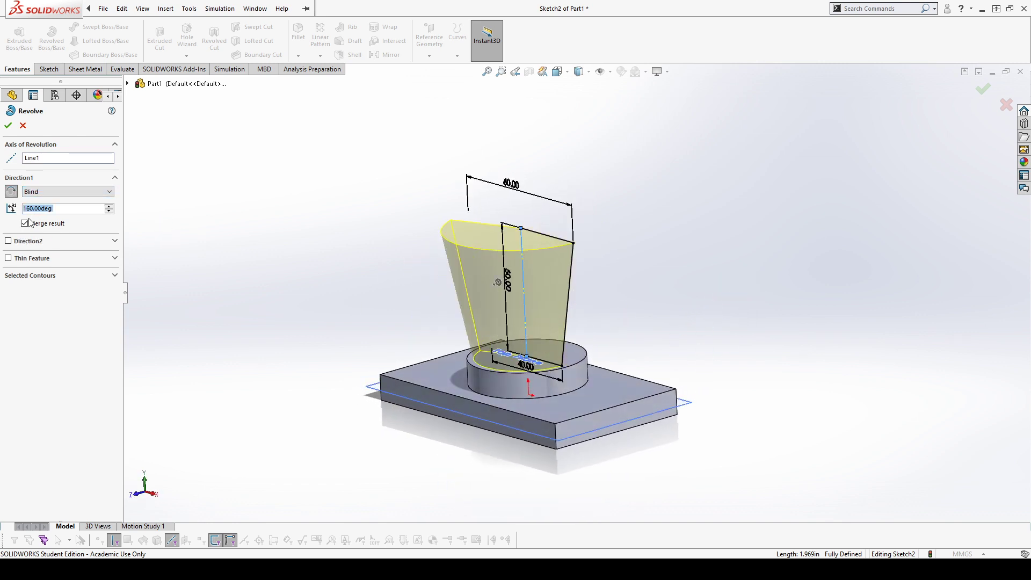
pyautogui.click(44, 242)
pyautogui.moveTo(503, 269); pyautogui.dragTo(504, 333, button='middle')
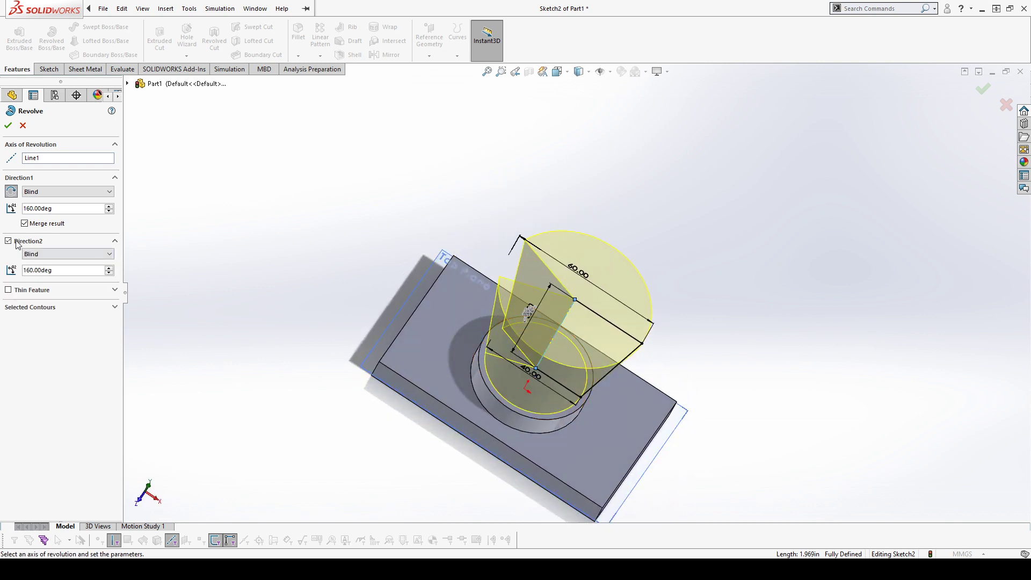
pyautogui.click(9, 240)
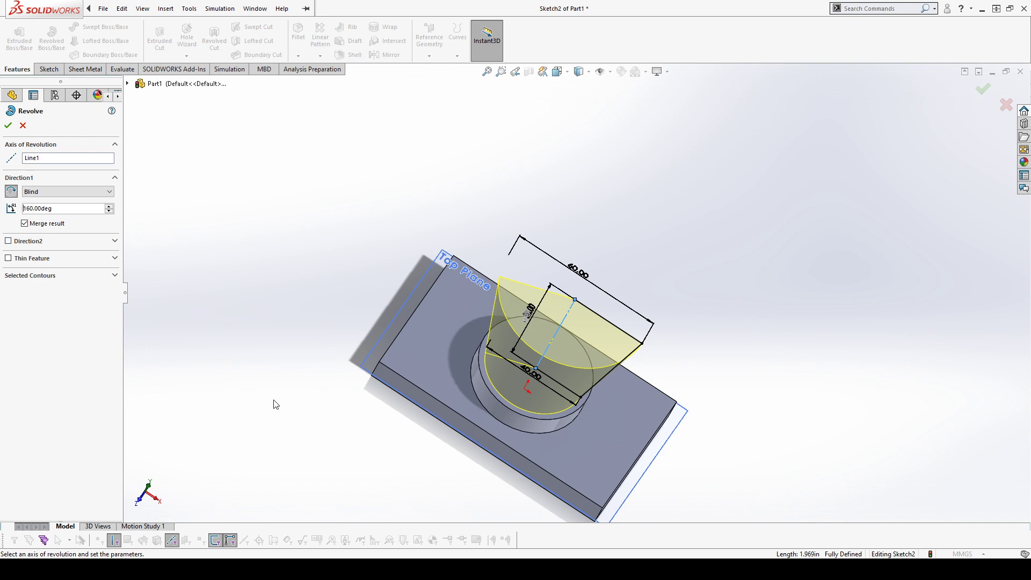
# Step: Set the blind revolve angle to 360 degrees and inspect the preview
pyautogui.doubleClick(43, 209)
pyautogui.write('660')
pyautogui.press('Return')
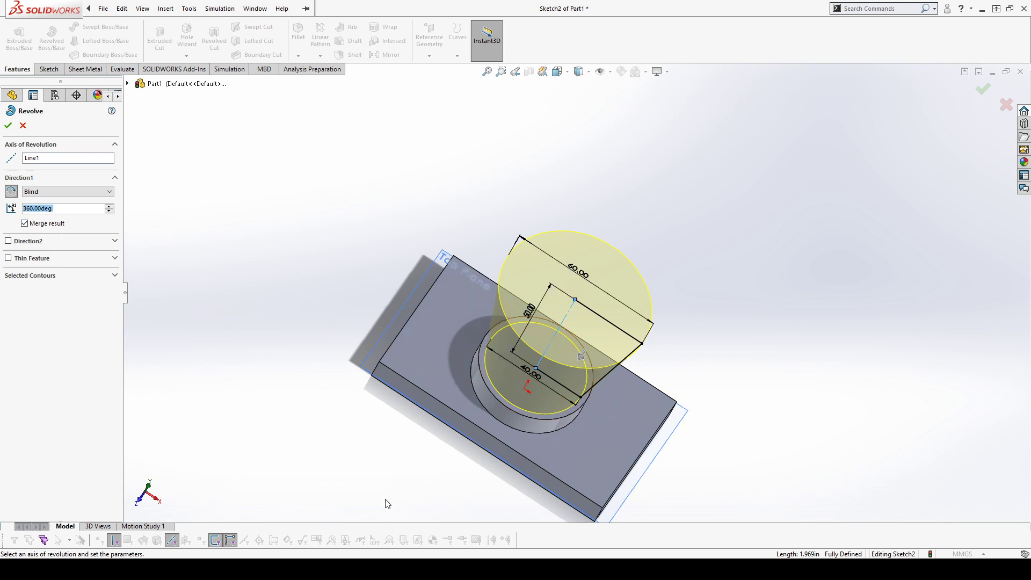
pyautogui.moveTo(387, 502)
pyautogui.mouseDown(button='middle')
pyautogui.moveTo(366, 337)
pyautogui.moveTo(373, 423)
pyautogui.moveTo(365, 412)
pyautogui.mouseUp(button='middle')
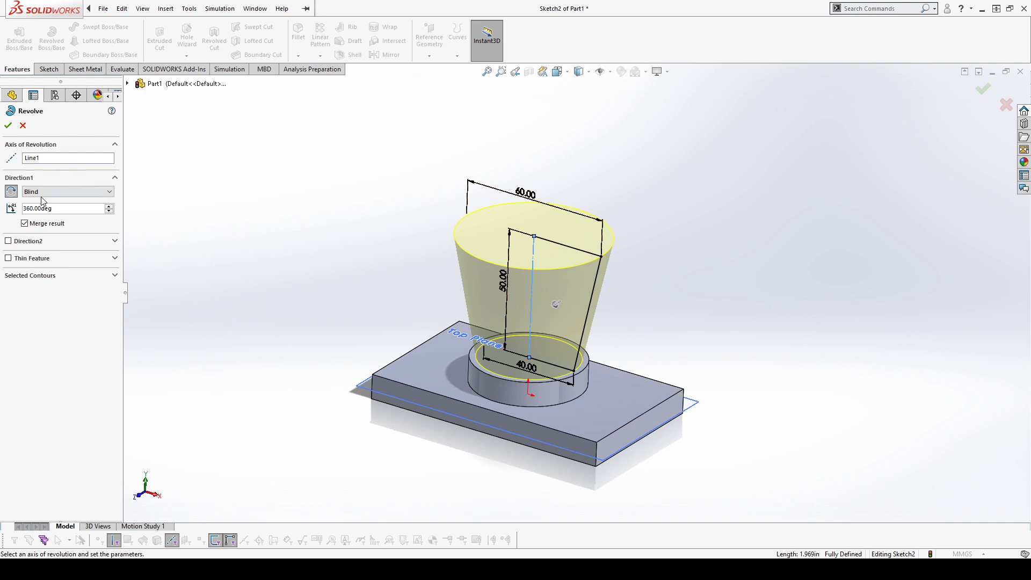
# Step: Turn off Merge result for the revolve and accept the feature
pyautogui.click(39, 225)
pyautogui.click(49, 276)
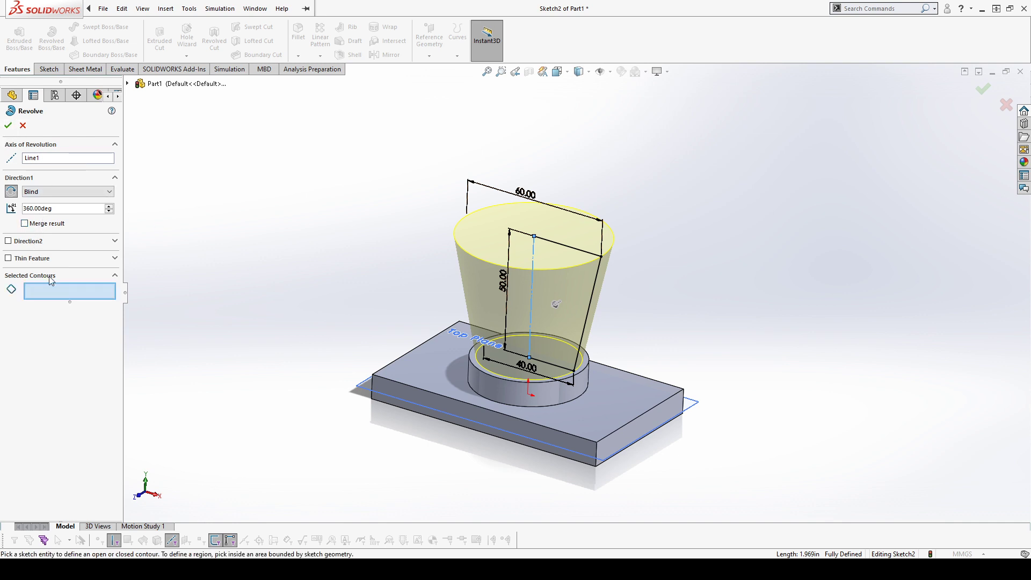
pyautogui.click(87, 276)
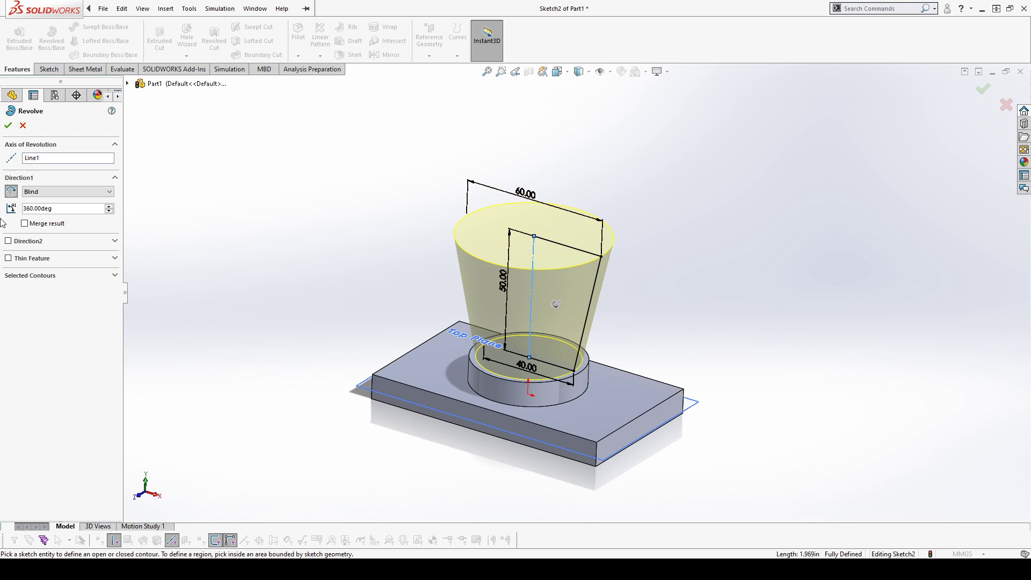
pyautogui.click(8, 125)
pyautogui.click(259, 282)
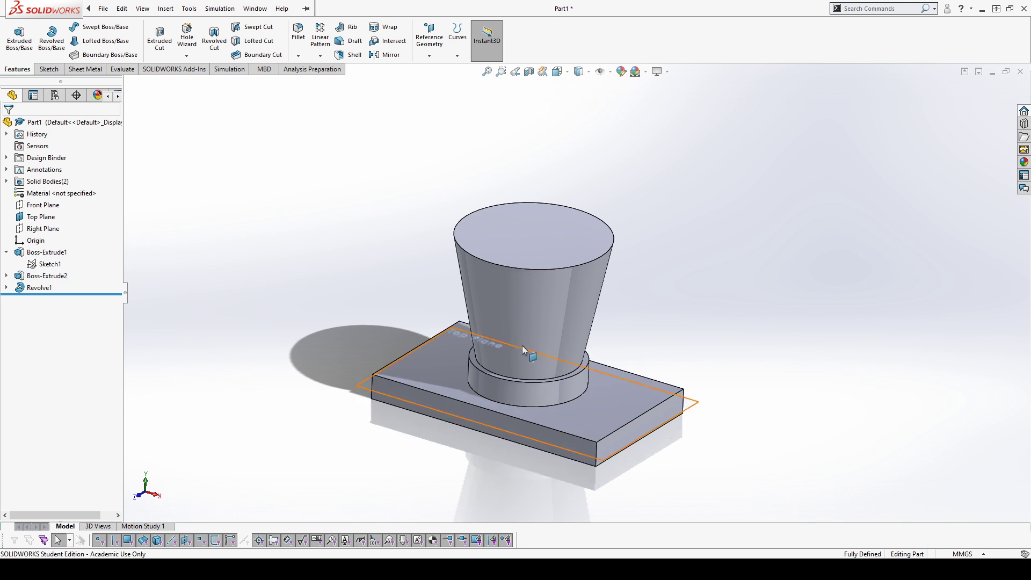
# Step: Examine the part's solid bodies by expanding their folder and highlighting each body in the model
pyautogui.click(60, 183)
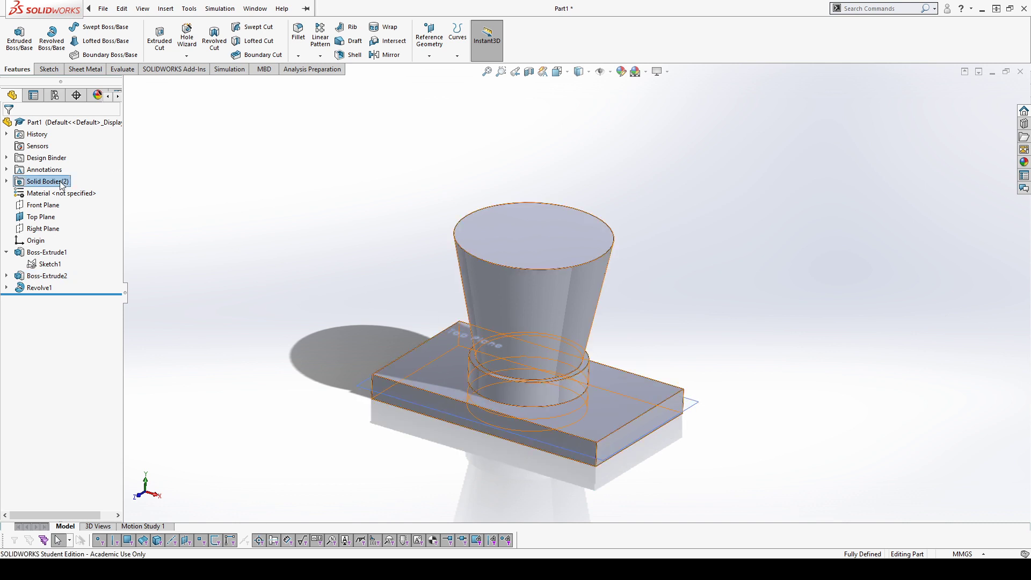
pyautogui.click(327, 262)
pyautogui.click(7, 181)
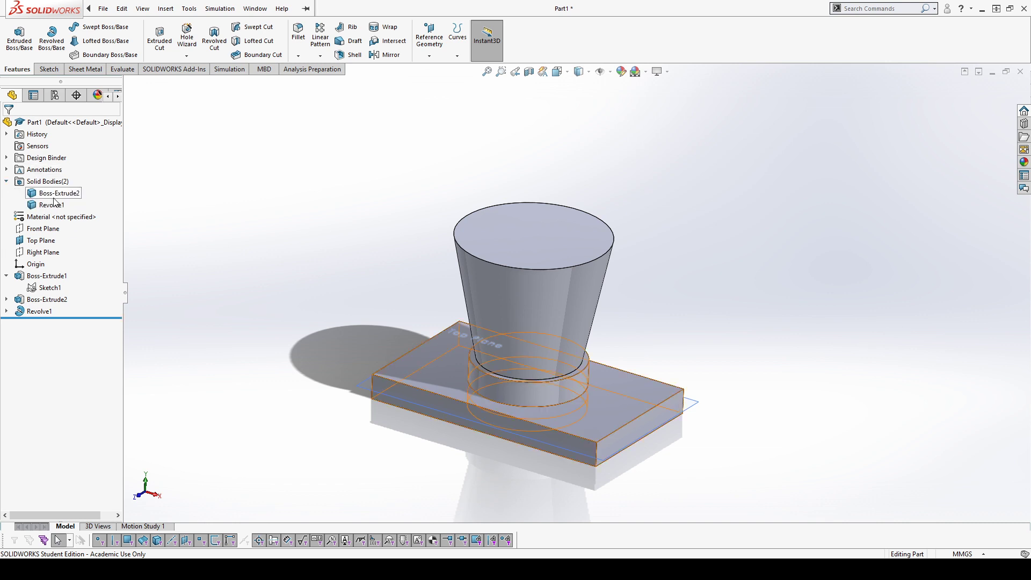
pyautogui.click(58, 193)
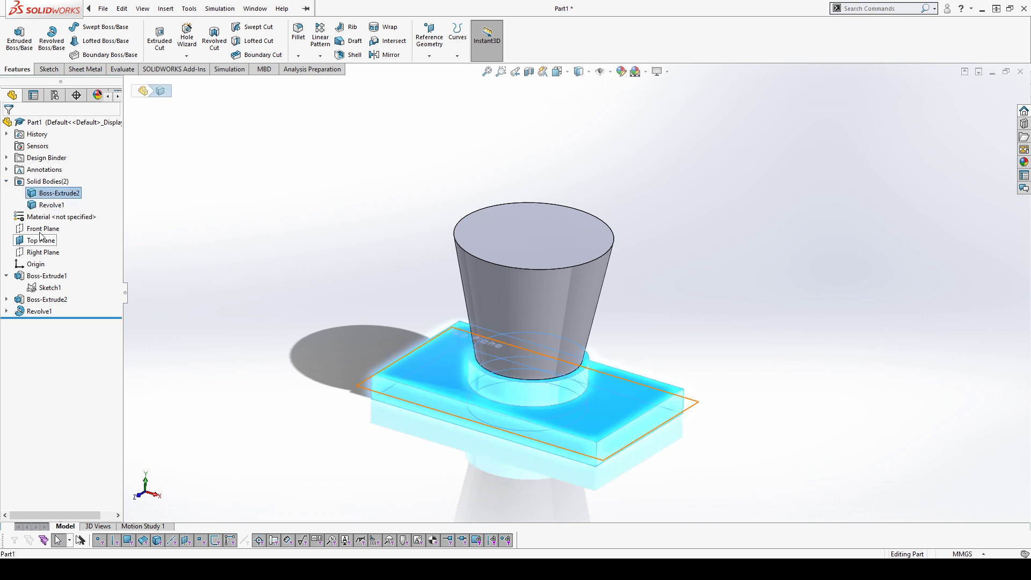
pyautogui.click(52, 205)
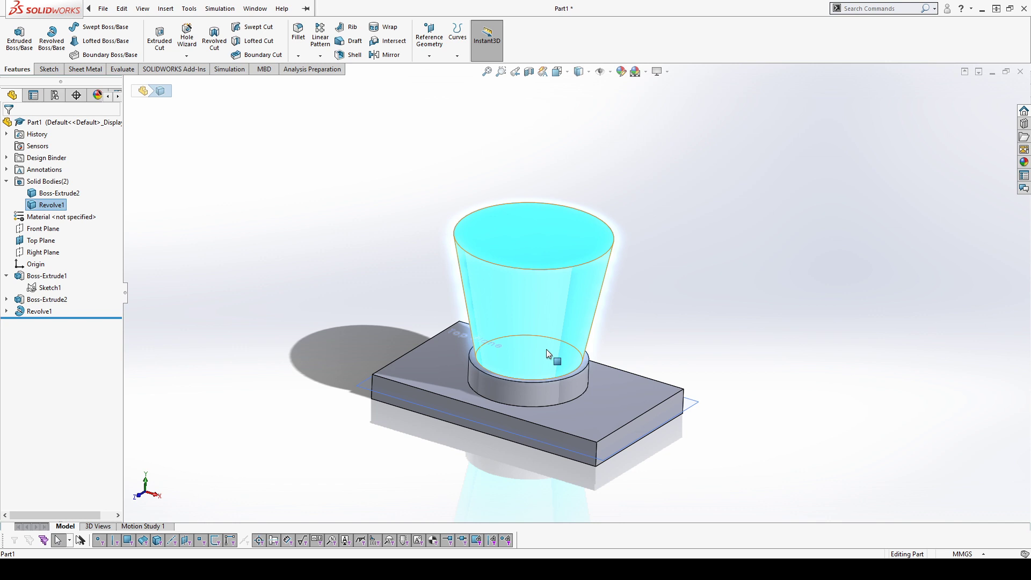
pyautogui.click(712, 236)
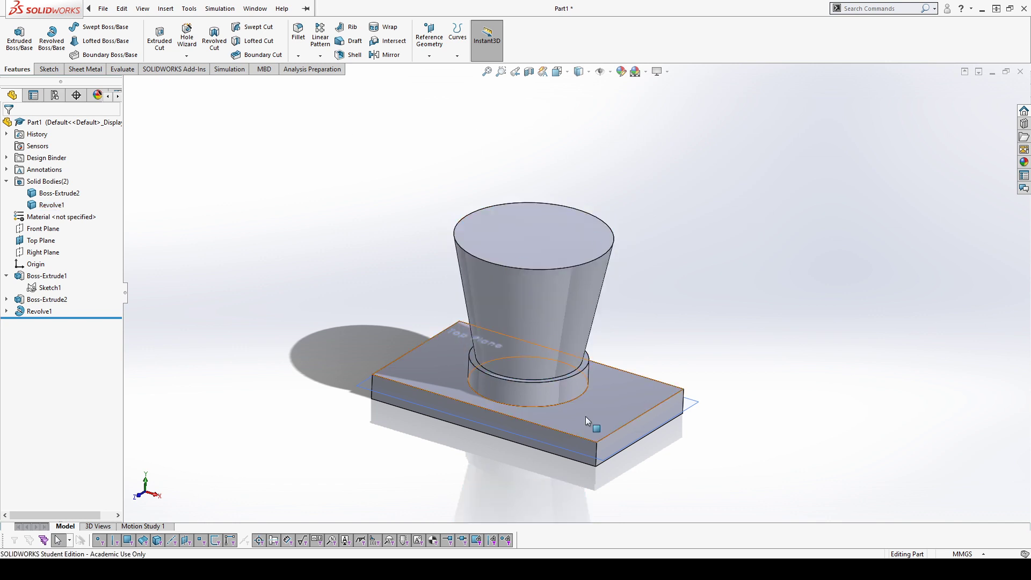
# Step: Edit the revolve feature to turn Merge result back on, accept it and check the solid bodies
pyautogui.scroll(-3, 444, 369)
pyautogui.scroll(5, 537, 392)
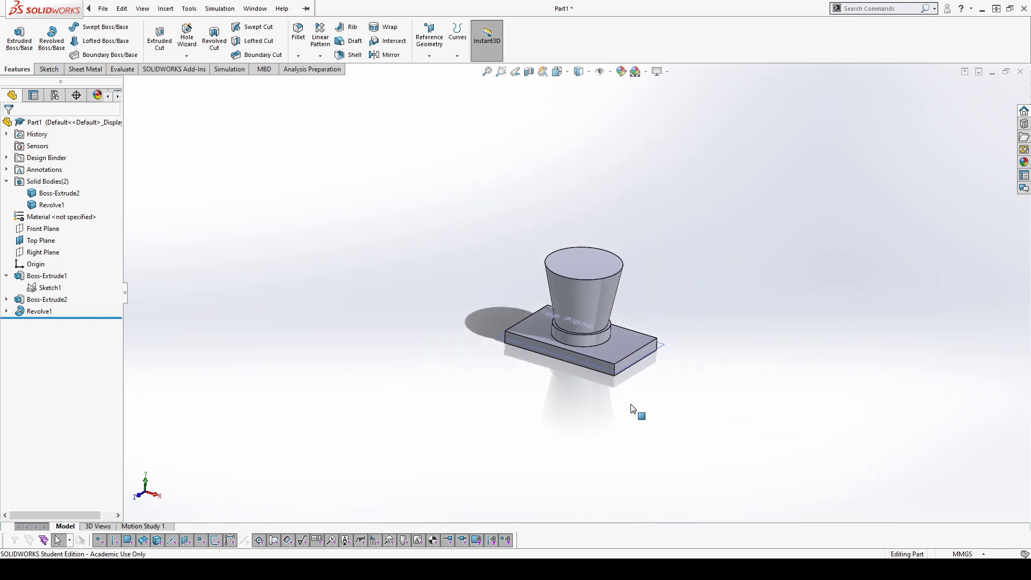
pyautogui.scroll(-4, 599, 308)
pyautogui.scroll(1, 372, 352)
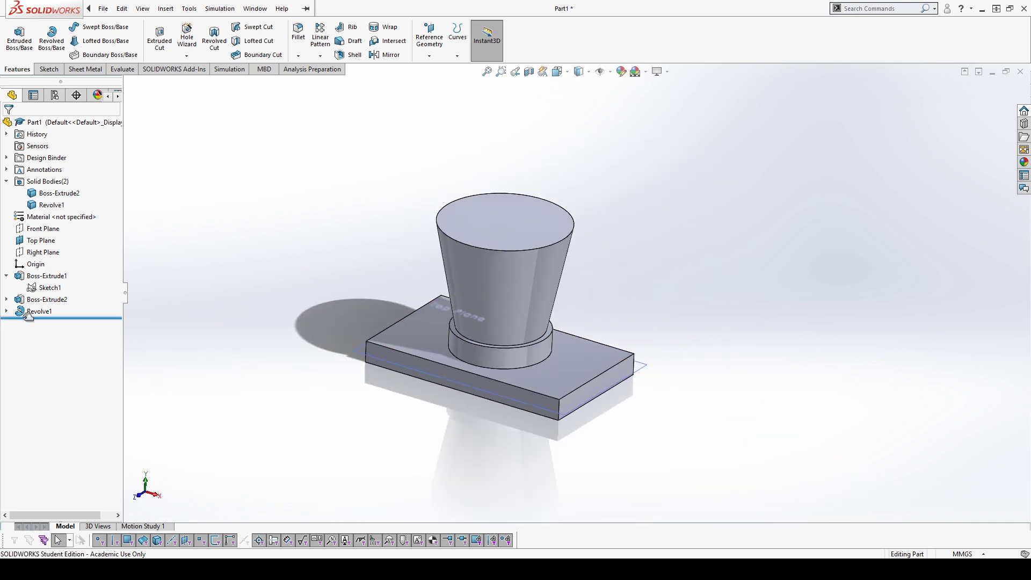
pyautogui.click(34, 314)
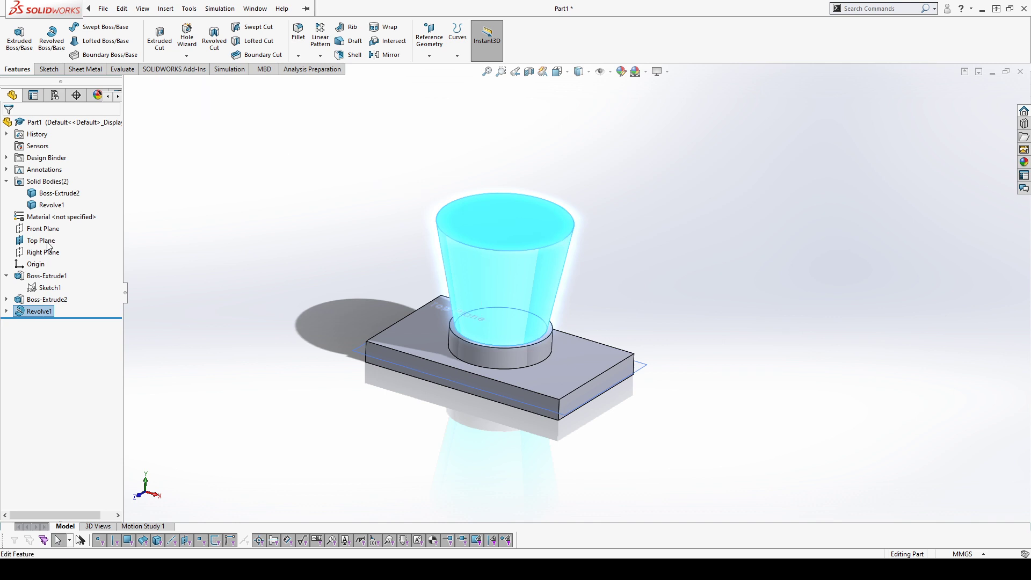
pyautogui.click(51, 284)
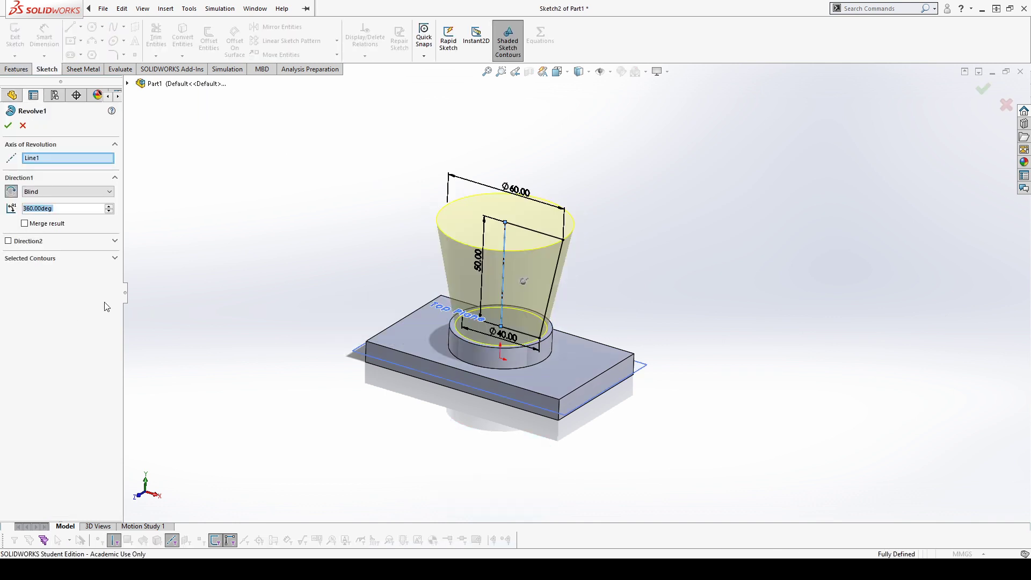
pyautogui.click(36, 225)
pyautogui.click(8, 125)
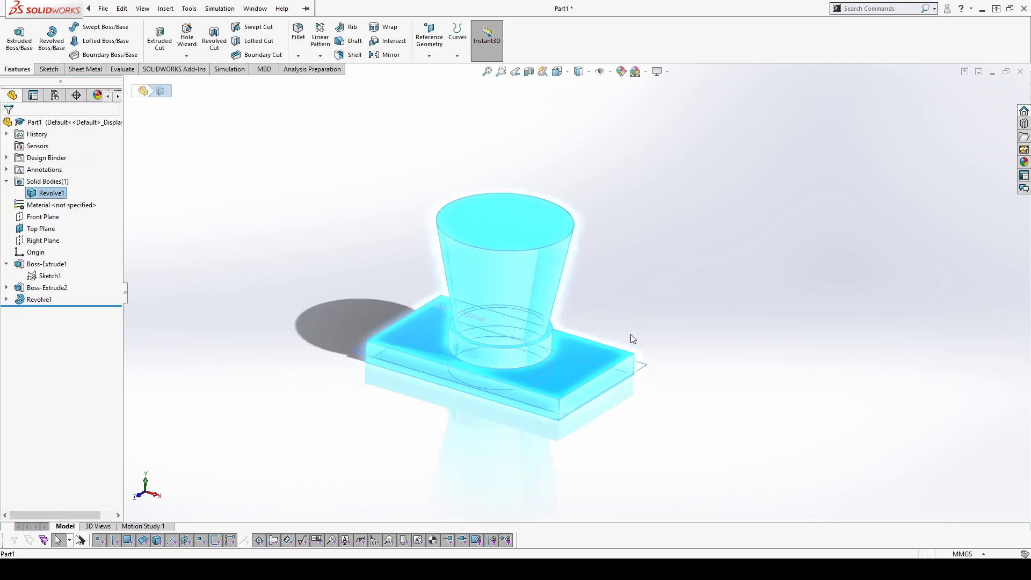
pyautogui.click(439, 428)
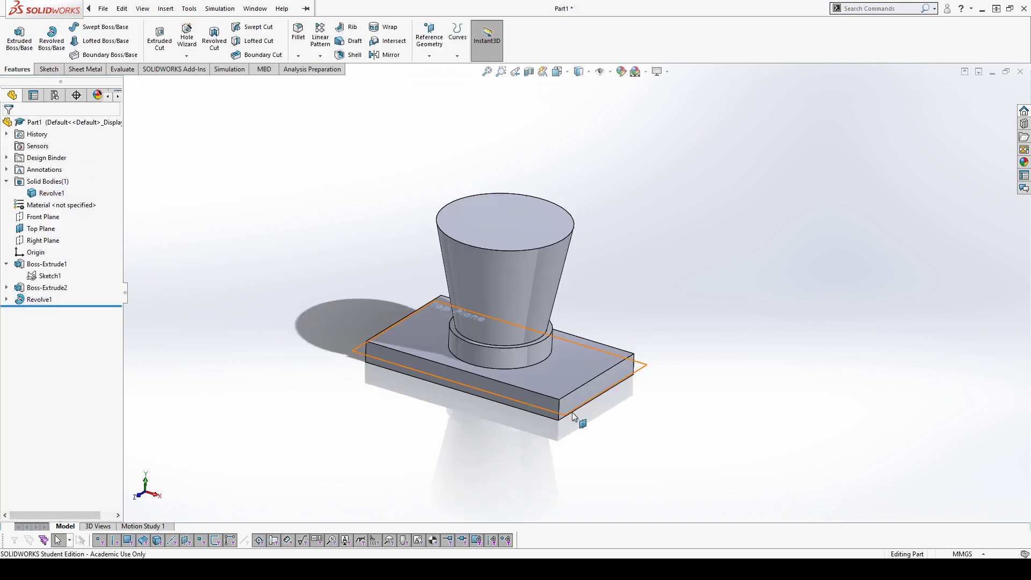
# Step: Open Sketch2 under the revolve feature for editing
pyautogui.moveTo(576, 419); pyautogui.dragTo(662, 352, button='middle')
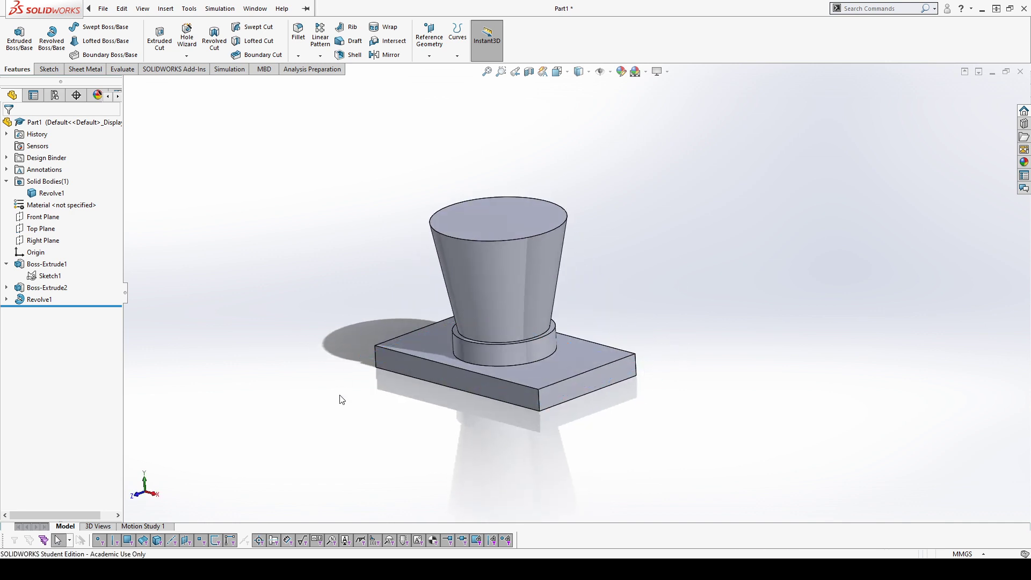
pyautogui.moveTo(340, 399); pyautogui.dragTo(368, 433, button='middle')
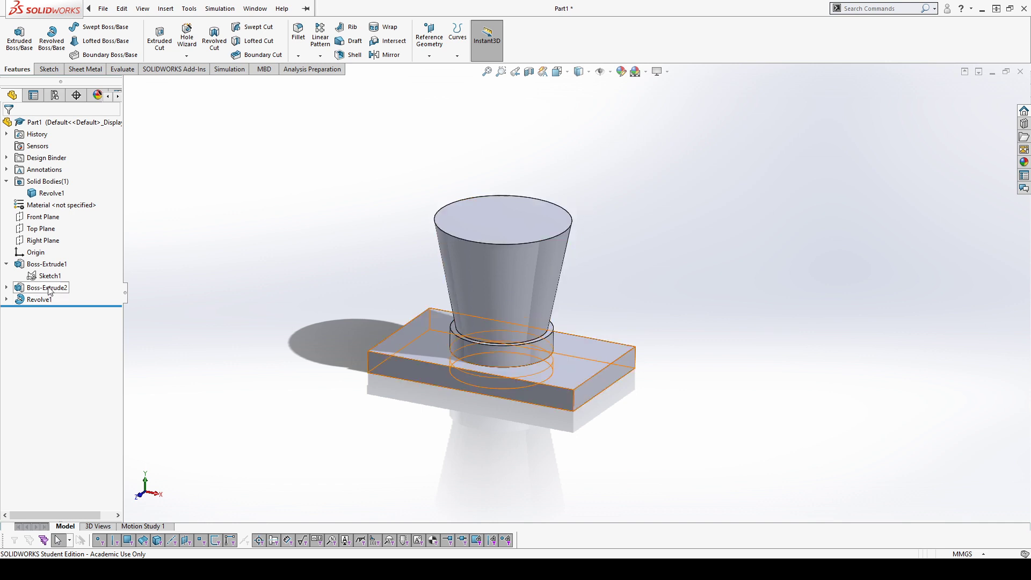
pyautogui.click(7, 299)
pyautogui.click(37, 313)
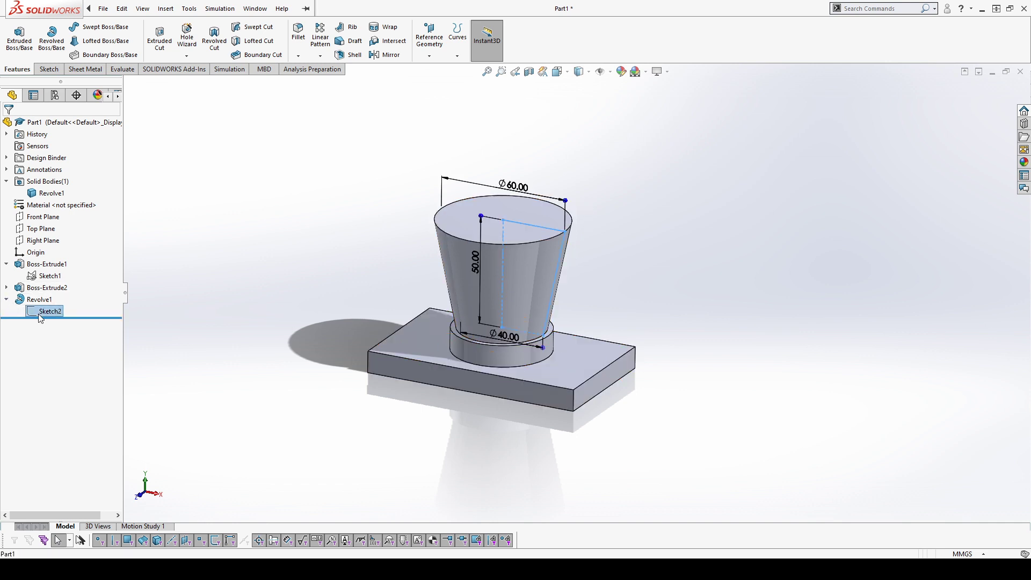
pyautogui.click(54, 281)
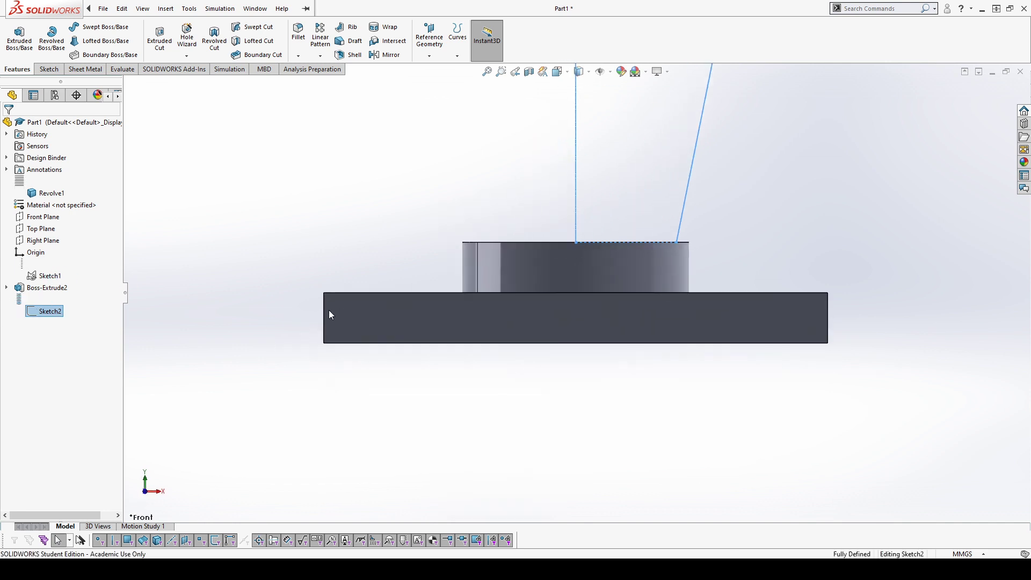
pyautogui.scroll(-6, 584, 185)
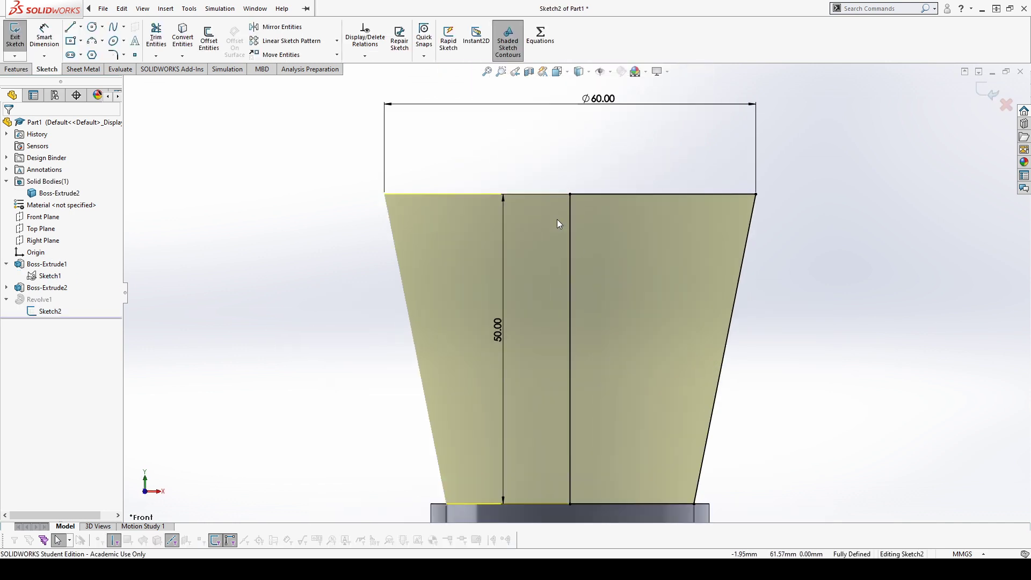
pyautogui.scroll(4, 578, 276)
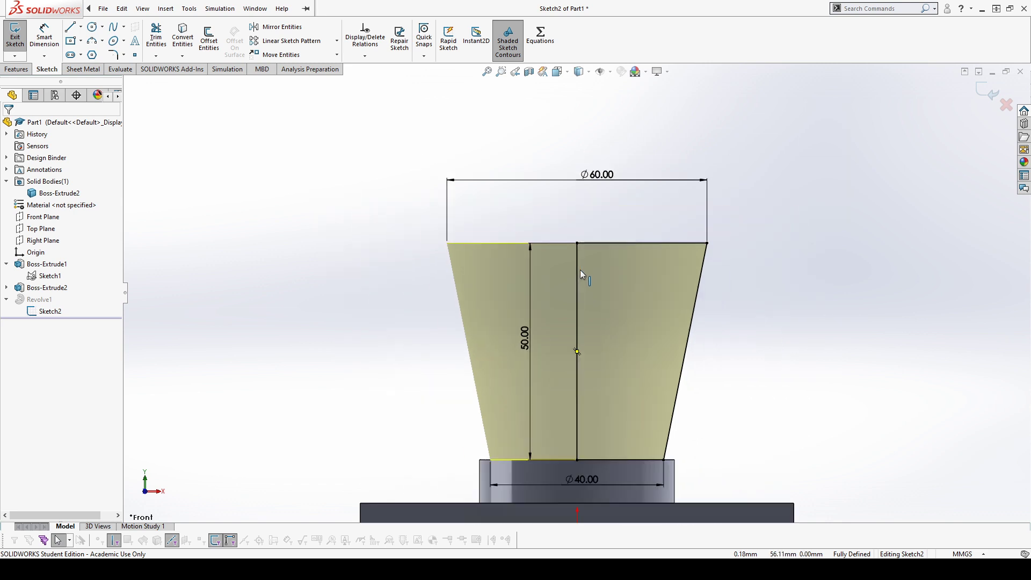
# Step: Delete the vertical construction centerline that overlaps the solid line of the tapered profile
pyautogui.click(577, 314)
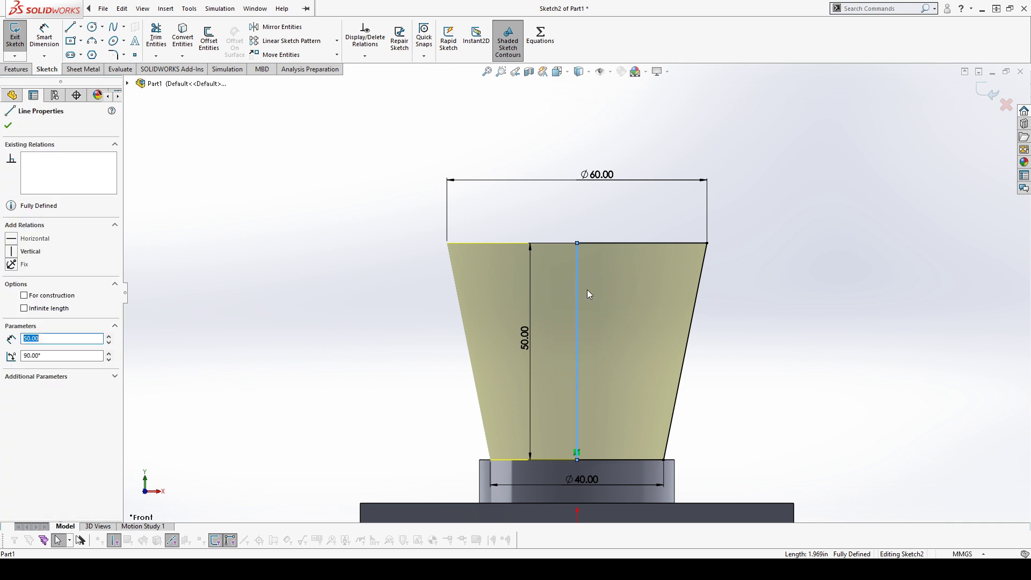
pyautogui.press('Escape')
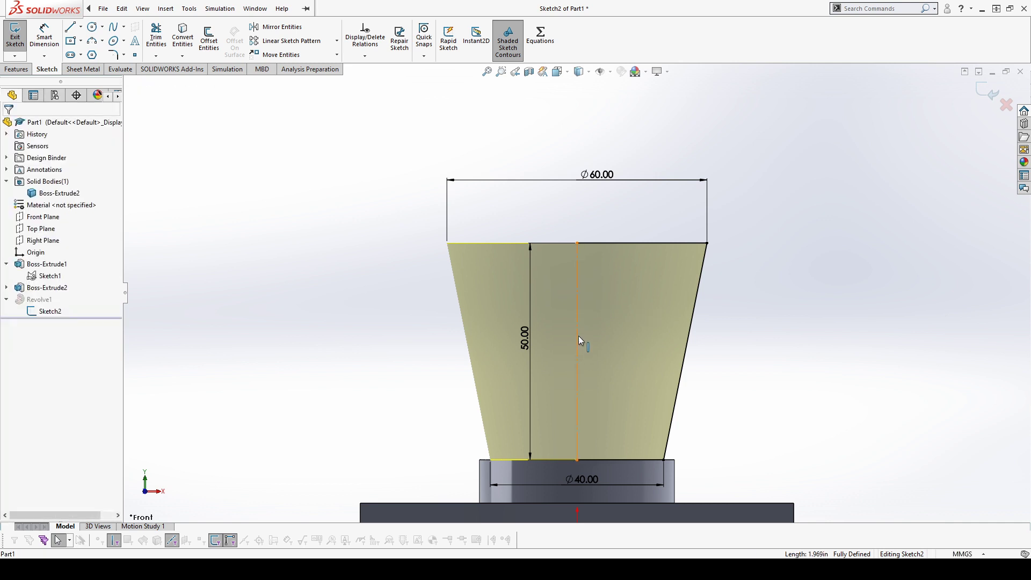
pyautogui.click(576, 370)
pyautogui.click(826, 342)
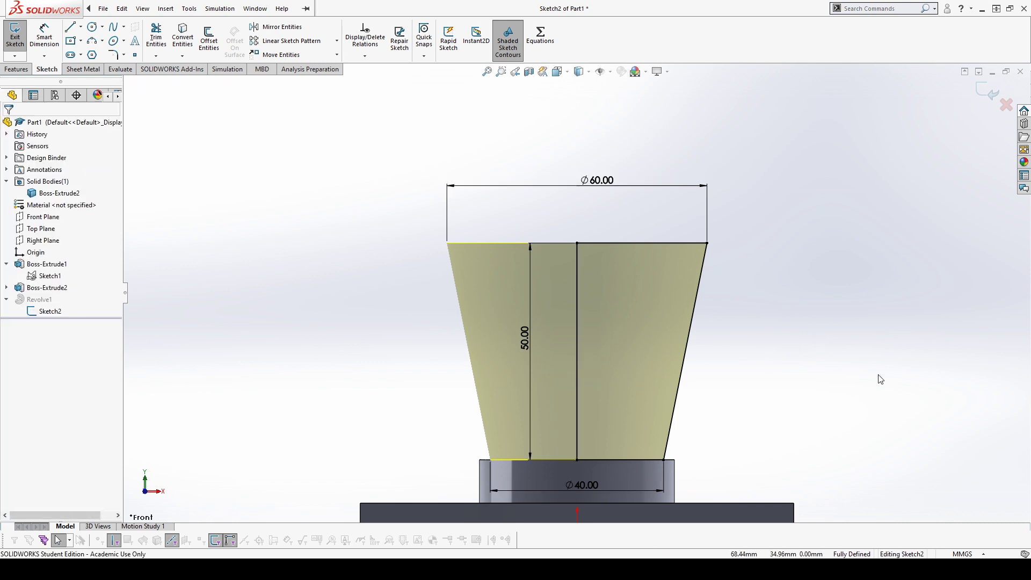
pyautogui.click(577, 381)
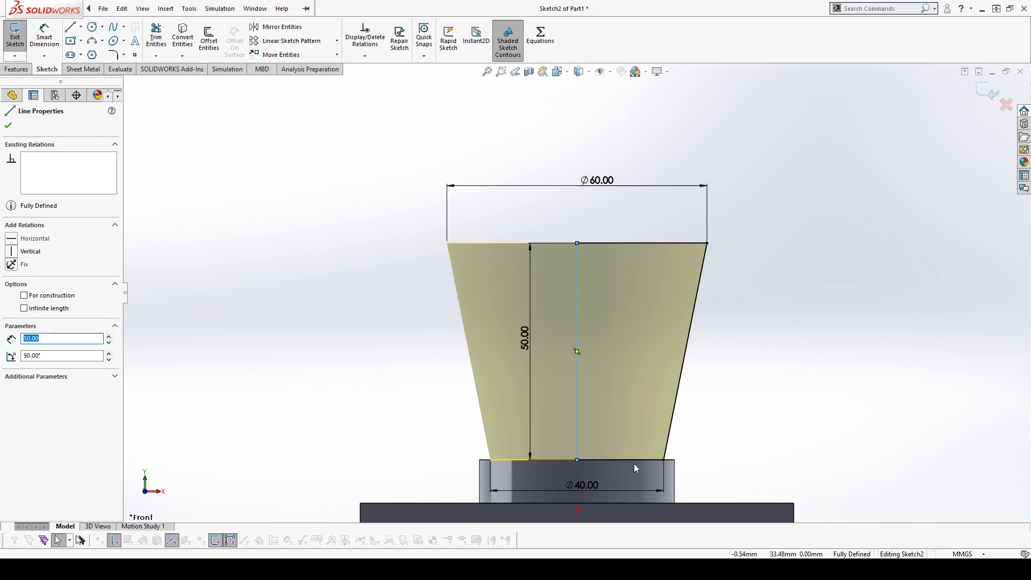
pyautogui.click(583, 359)
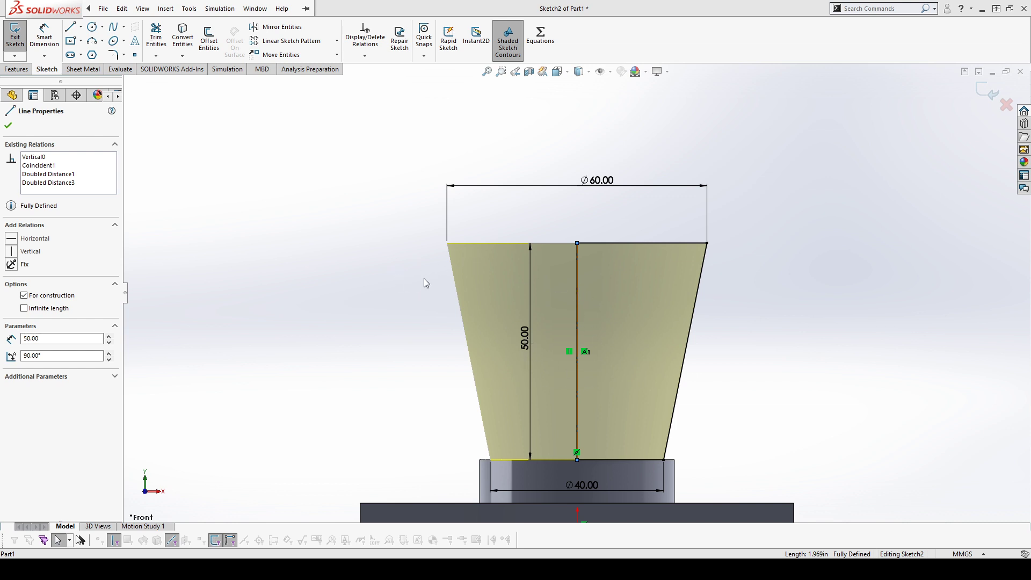
pyautogui.press('Delete')
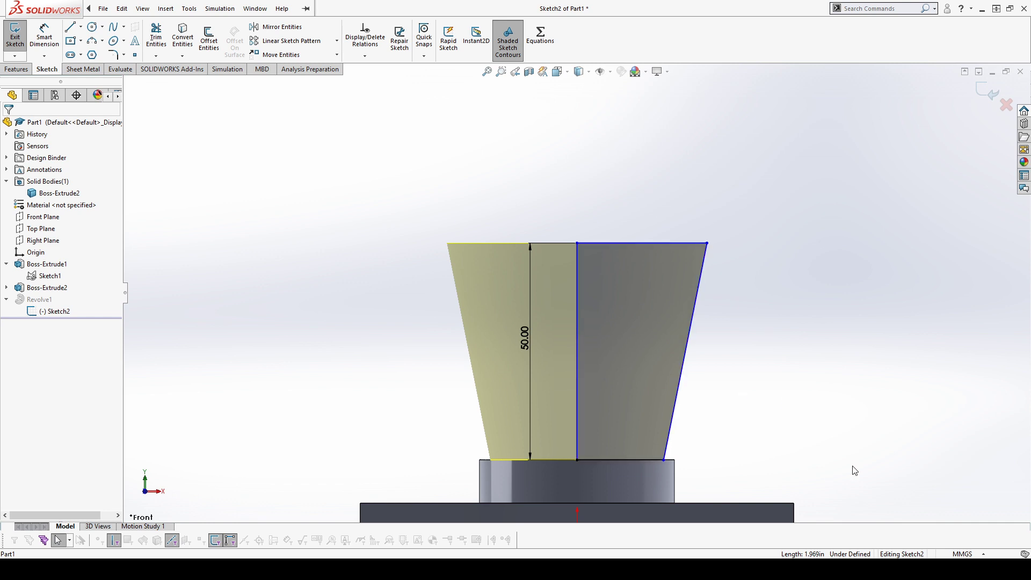
# Step: Try to dimension the tapered profile's upper width as a diameter using Smart Dimension between the outer corner and the solid vertical line
pyautogui.scroll(3, 847, 437)
pyautogui.scroll(-2, 559, 289)
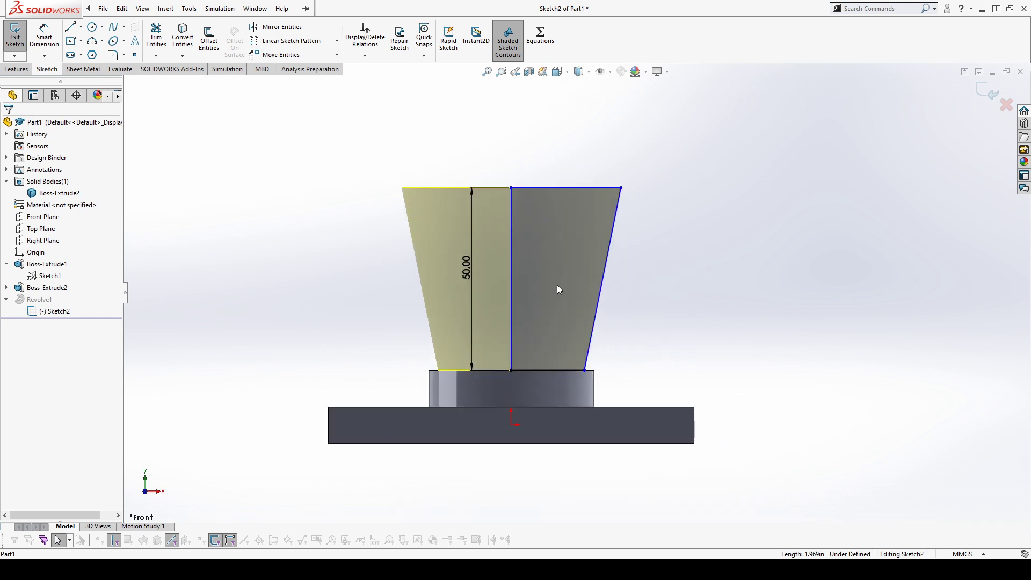
pyautogui.click(44, 38)
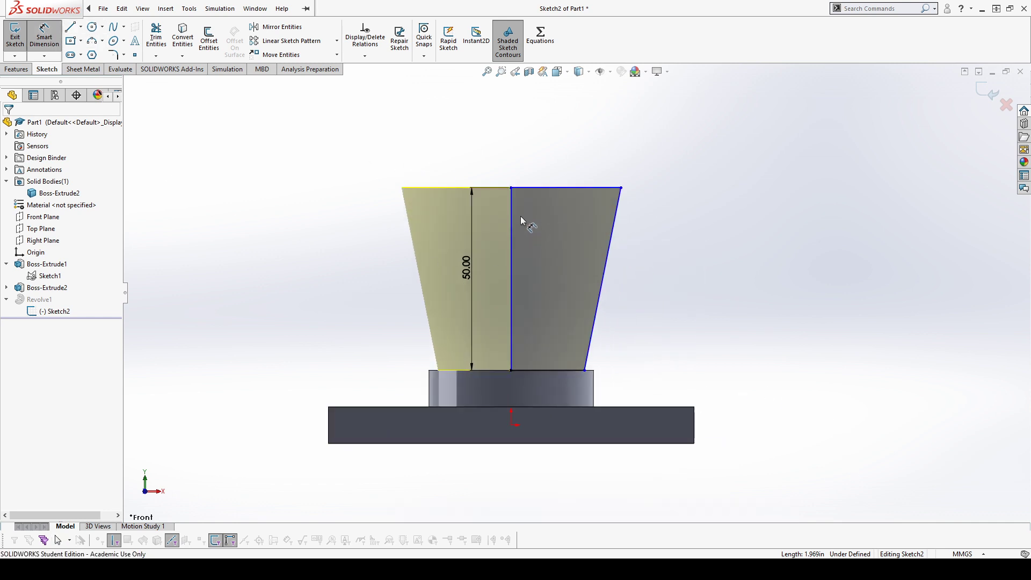
pyautogui.click(512, 247)
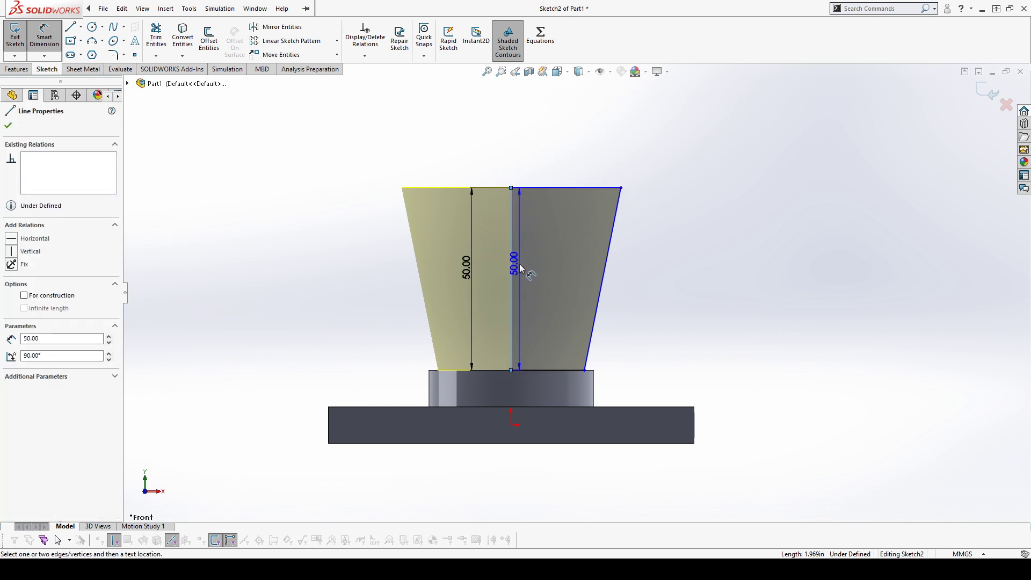
pyautogui.press('Escape')
pyautogui.click(621, 188)
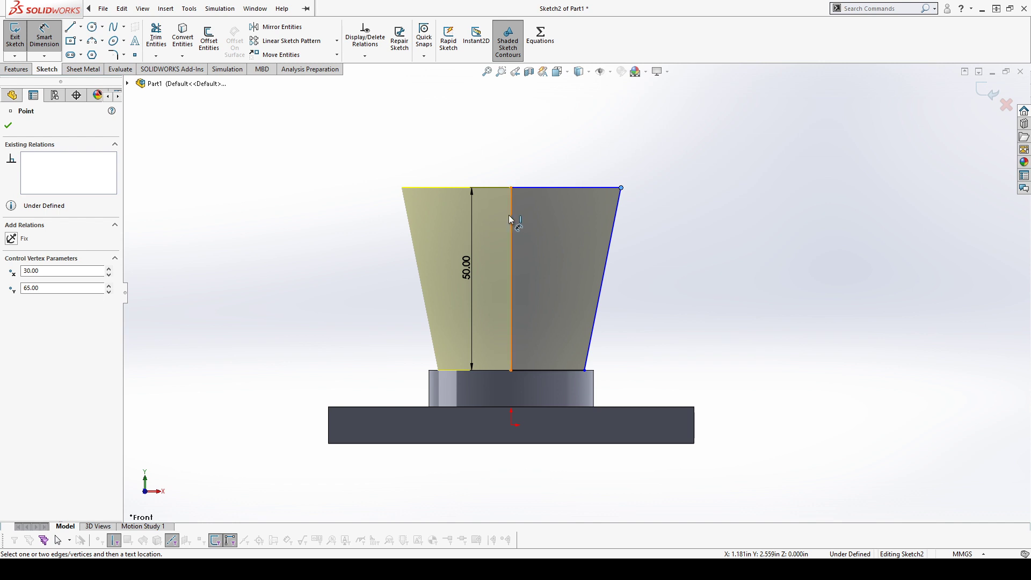
pyautogui.click(510, 217)
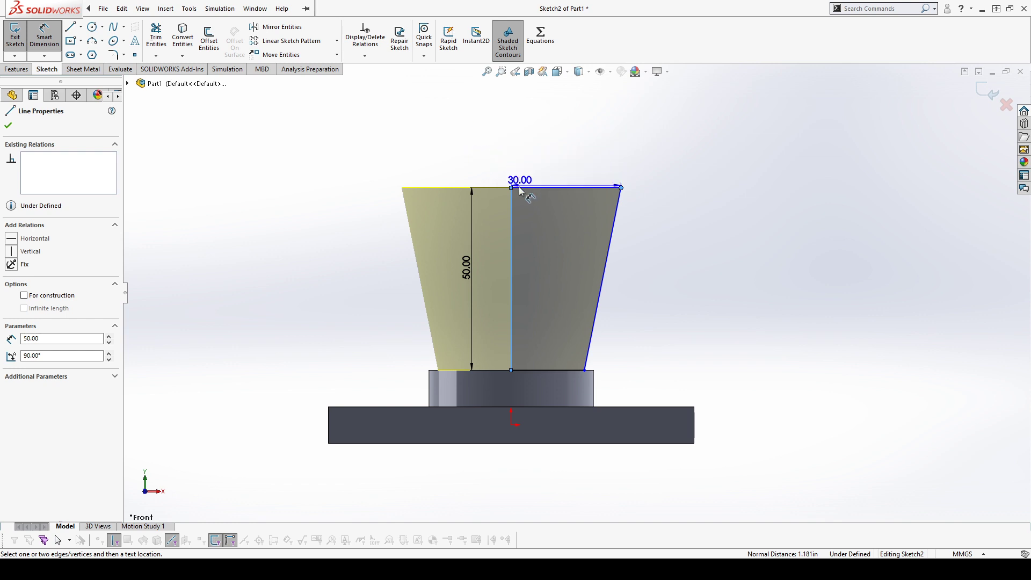
# Step: Cancel the dimension and undo the deletion of the vertical construction centerline
pyautogui.press('Escape')
pyautogui.press('Escape')
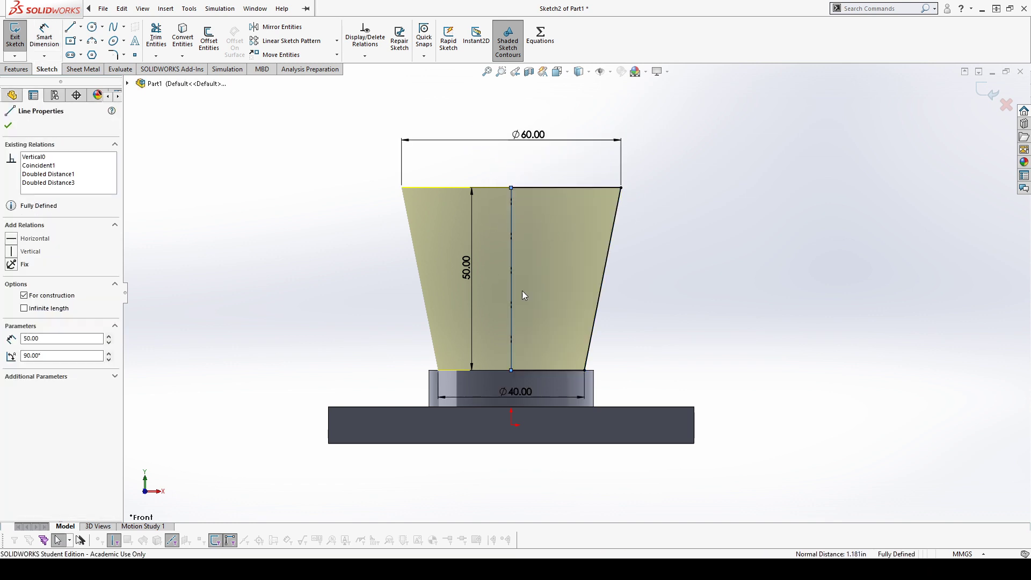
pyautogui.click(713, 266)
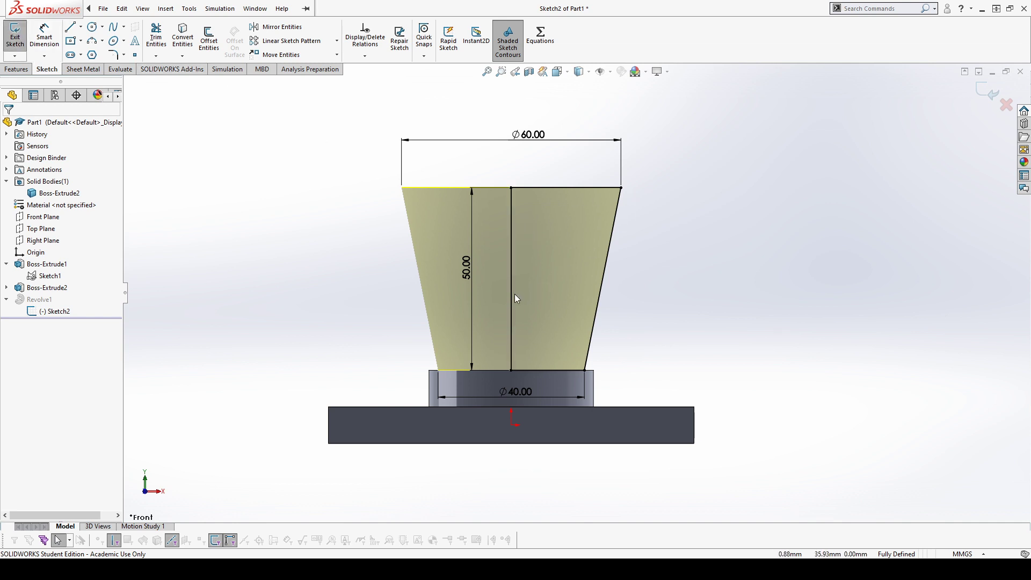
# Step: Delete the profile's upper horizontal, solid vertical and lower horizontal lines, keeping the slanted line and the construction centerline
pyautogui.click(589, 187)
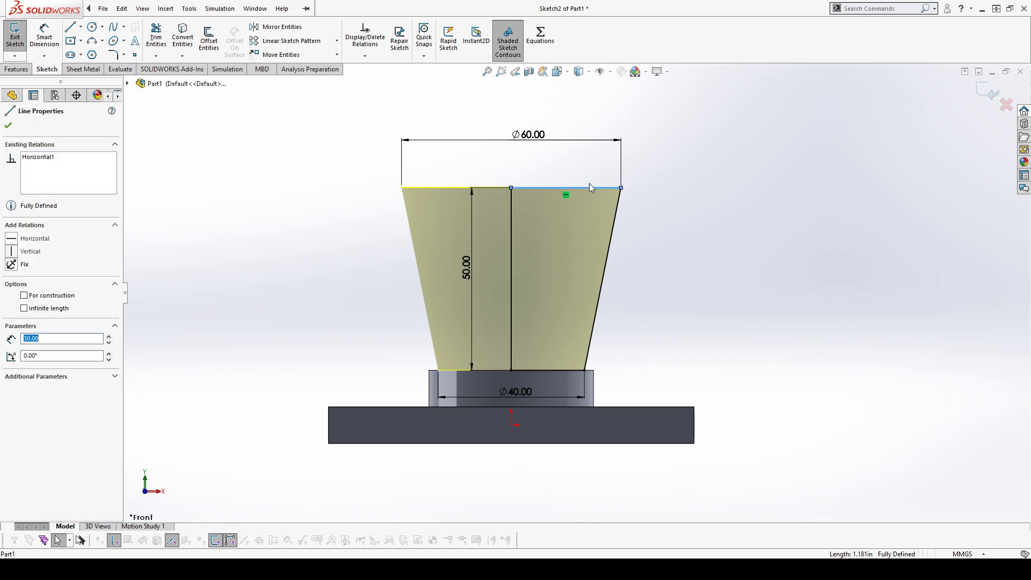
pyautogui.press('Delete')
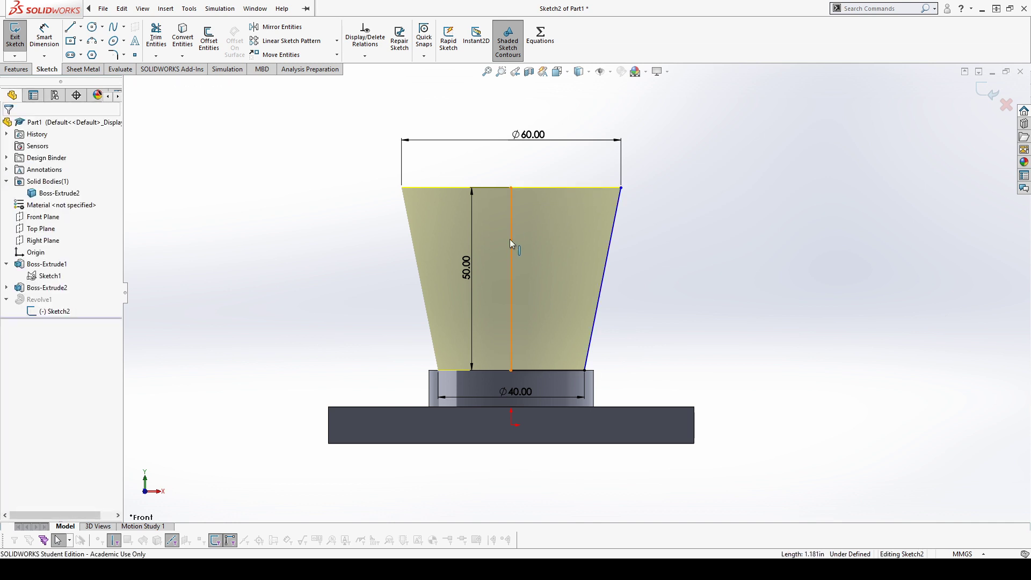
pyautogui.click(510, 240)
pyautogui.press('Delete')
pyautogui.click(566, 370)
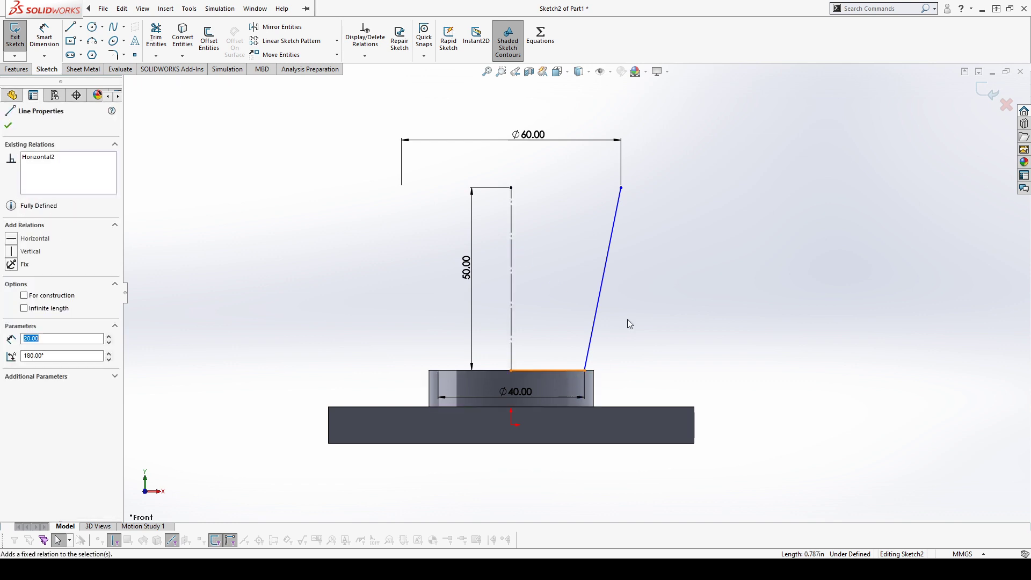
pyautogui.press('Delete')
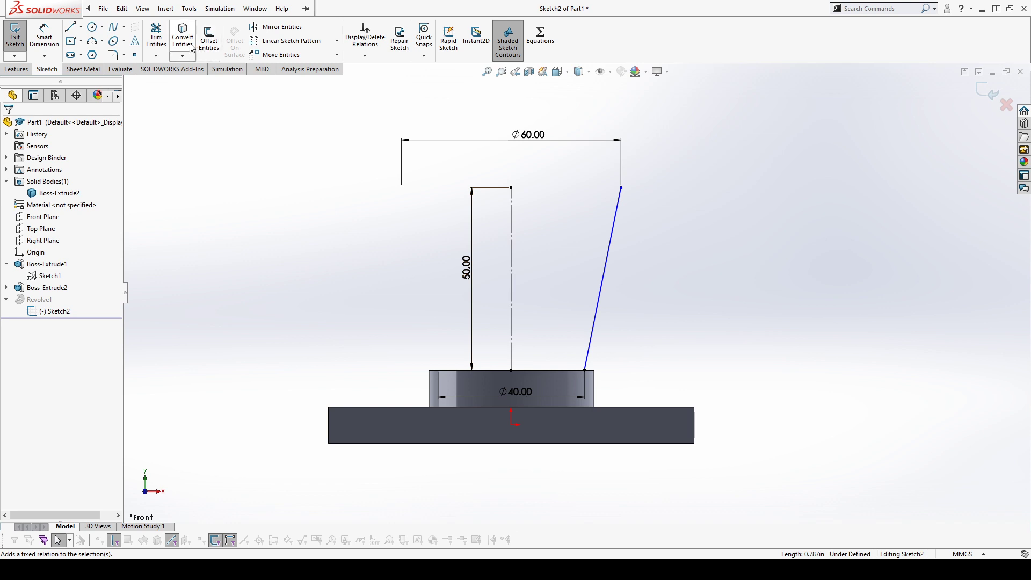
# Step: Offset the slanted line 3 mm inward toward the centerline, previewing arc and line cap ends but leaving Cap ends off
pyautogui.click(209, 38)
pyautogui.click(604, 265)
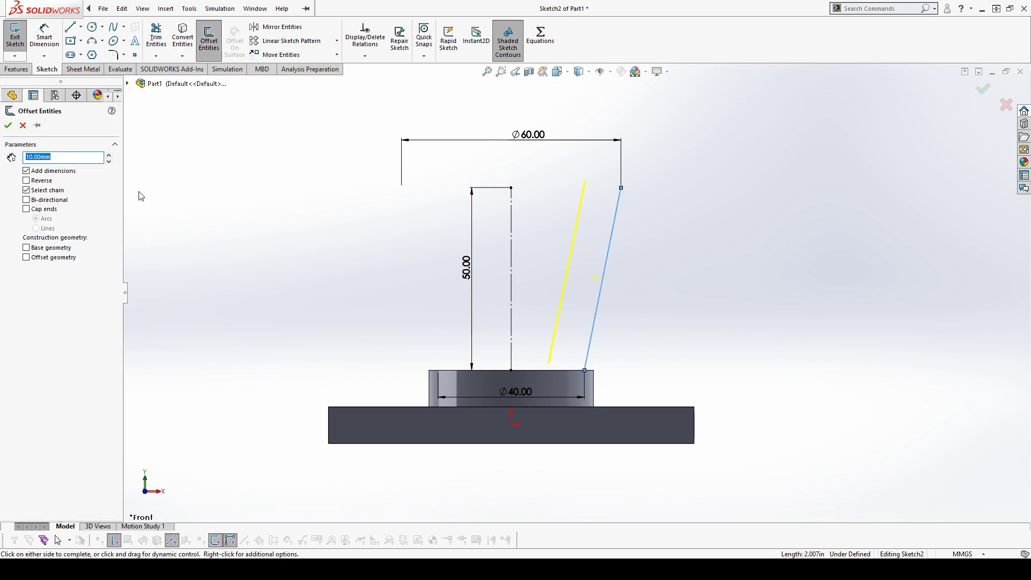
pyautogui.write('3')
pyautogui.click(26, 209)
pyautogui.scroll(-8, 545, 349)
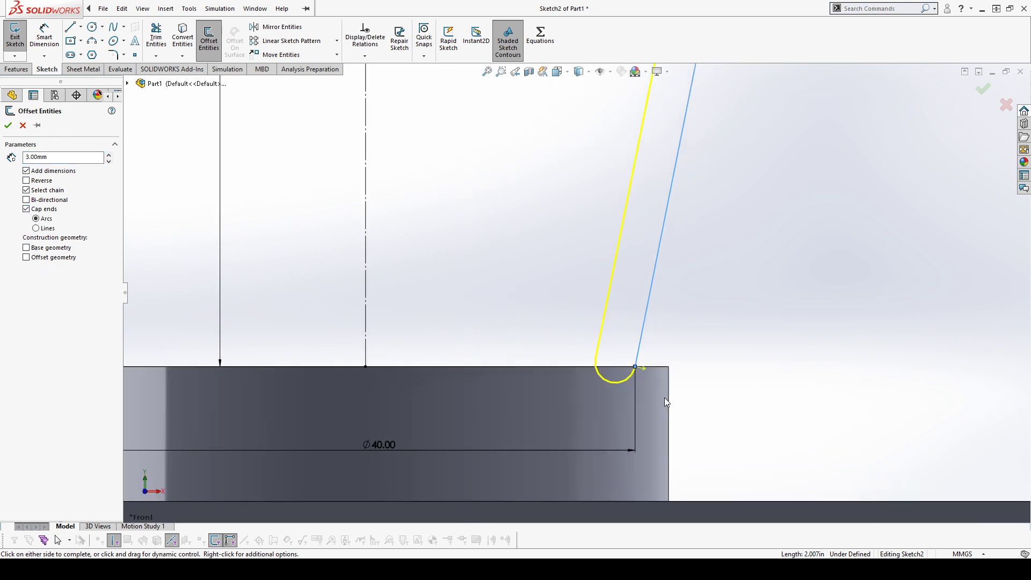
pyautogui.click(36, 228)
pyautogui.scroll(-8, 548, 269)
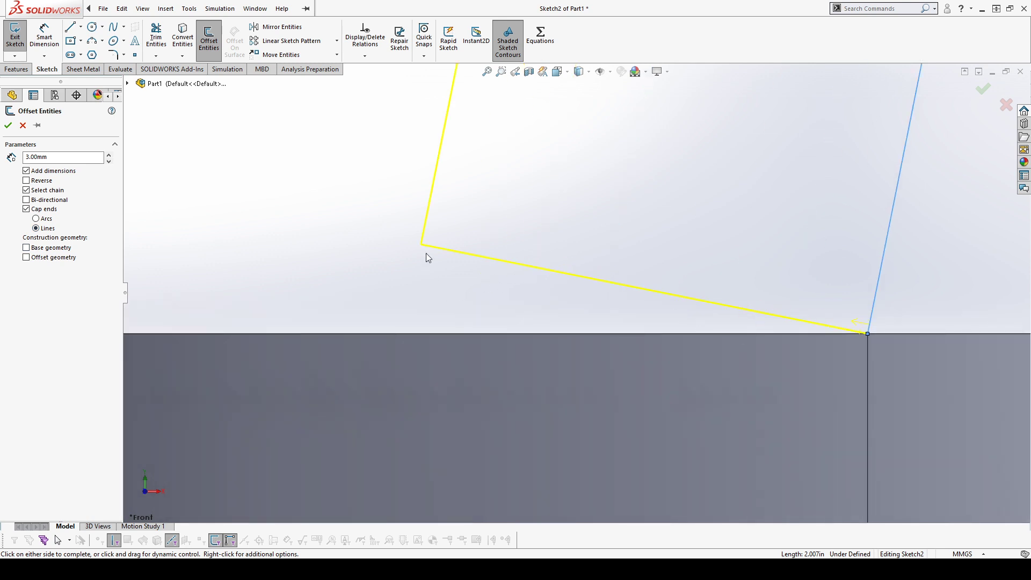
pyautogui.scroll(10, 424, 266)
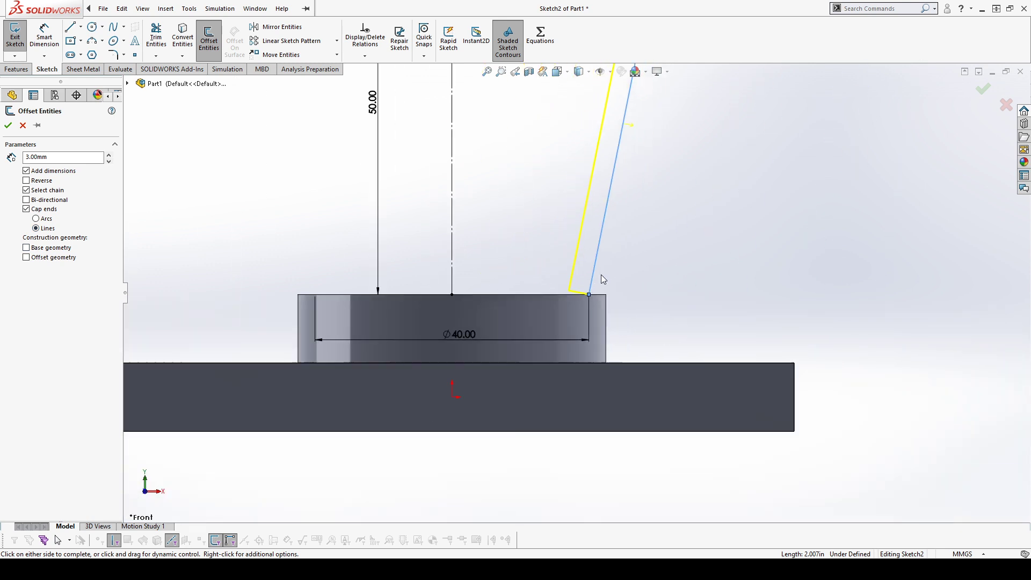
pyautogui.scroll(-5, 626, 159)
pyautogui.scroll(3, 592, 188)
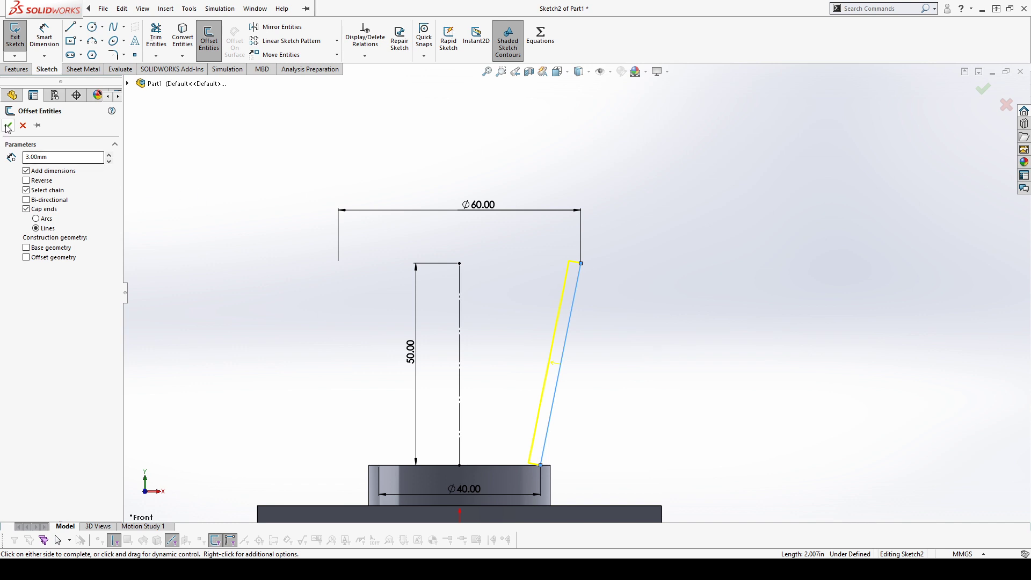
pyautogui.click(36, 209)
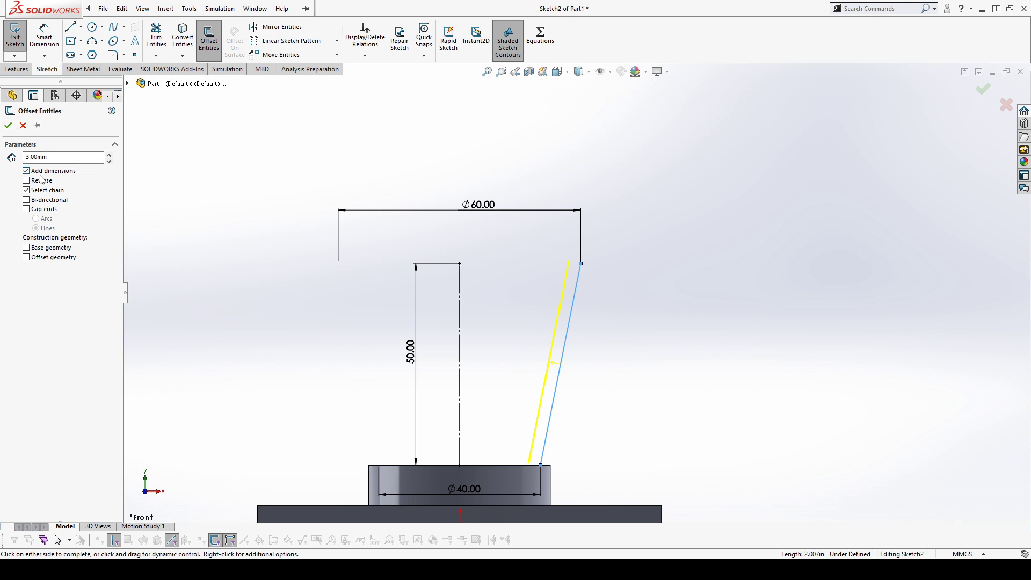
pyautogui.click(562, 253)
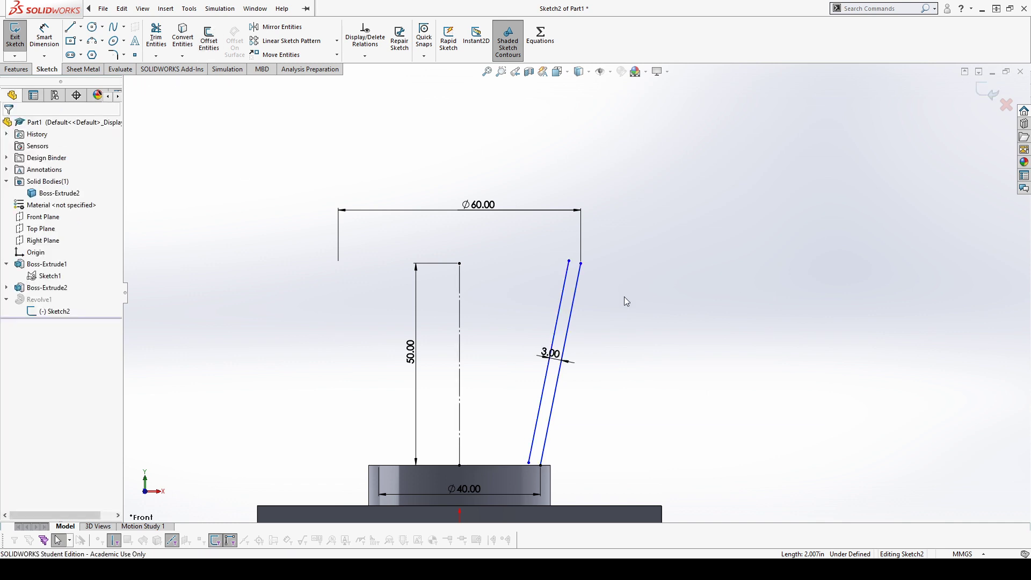
# Step: Add a Horizontal relation between the upper endpoints of the slanted outer line and the centerline
pyautogui.scroll(-2, 565, 334)
pyautogui.scroll(3, 540, 269)
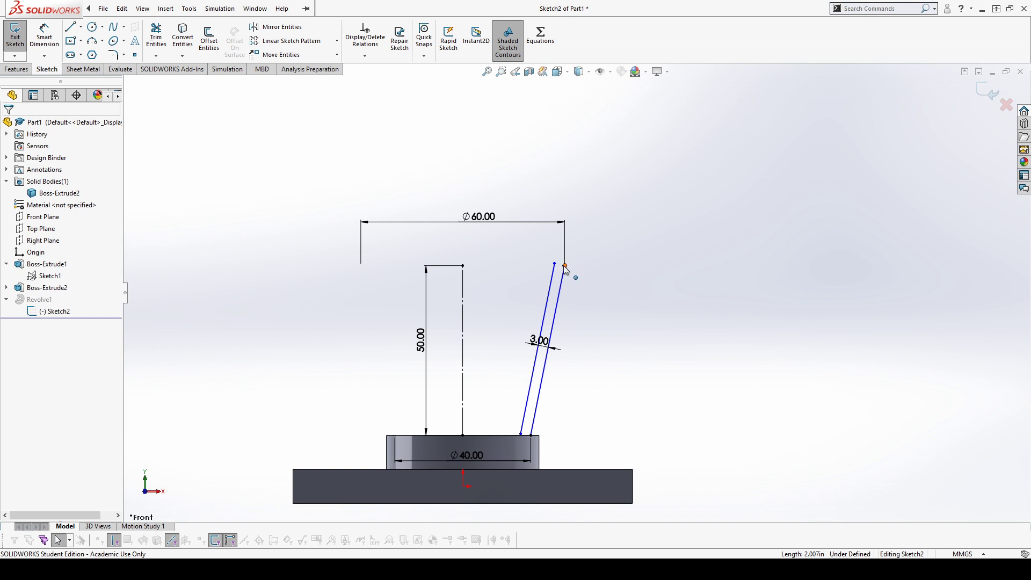
pyautogui.click(564, 266)
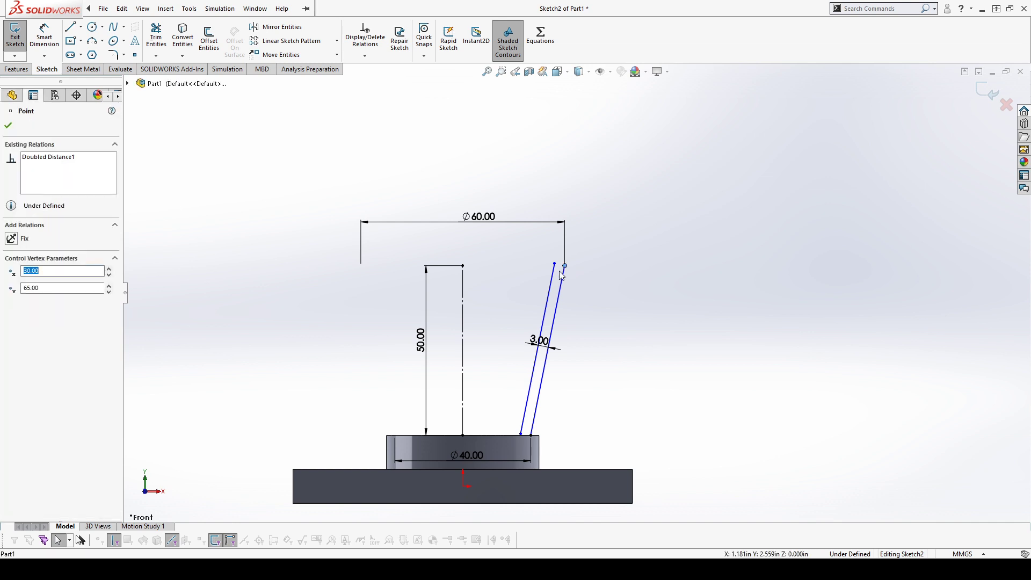
pyautogui.keyDown('ctrl'); pyautogui.click(463, 266); pyautogui.keyUp('ctrl')
pyautogui.click(499, 218)
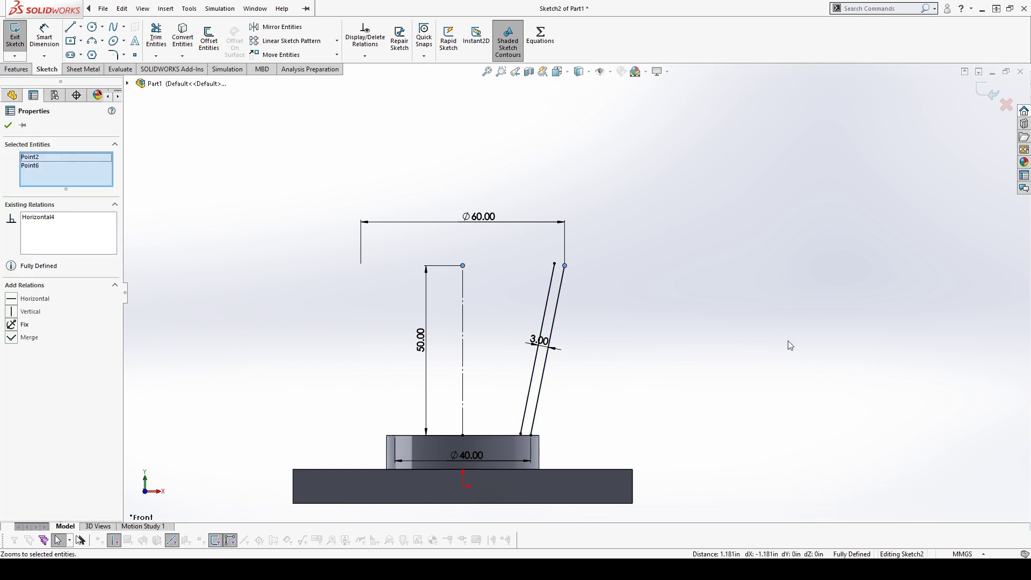
pyautogui.click(789, 345)
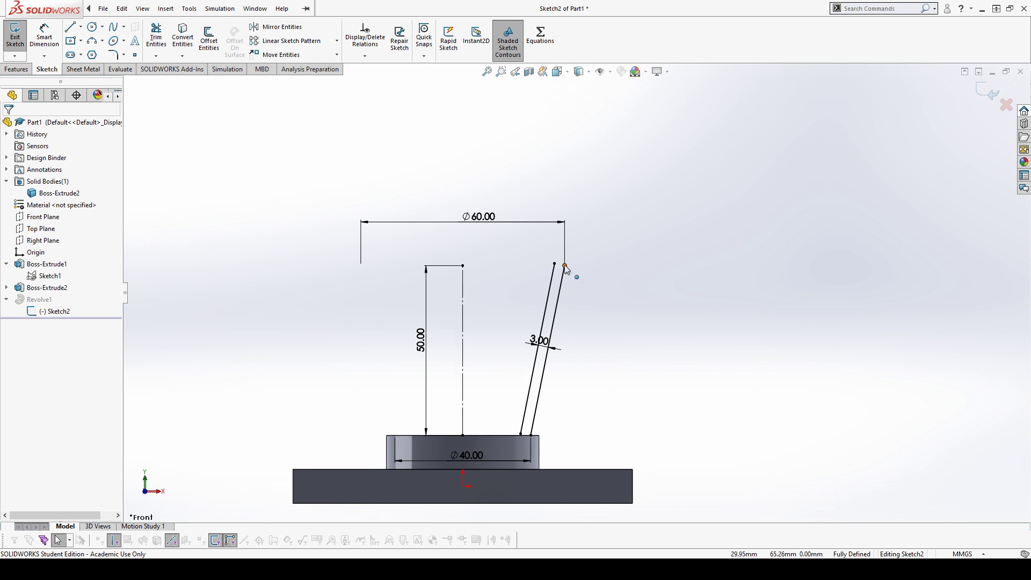
# Step: Draw a horizontal line about 9 mm long from the outer slanted line's upper endpoint inward across the offset line
pyautogui.click(70, 26)
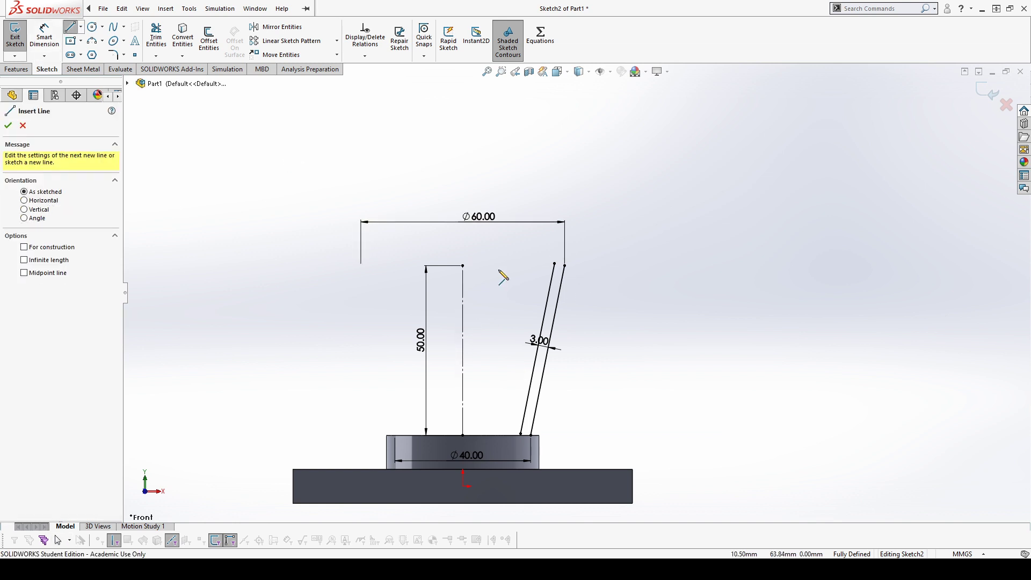
pyautogui.scroll(-3, 503, 277)
pyautogui.click(622, 267)
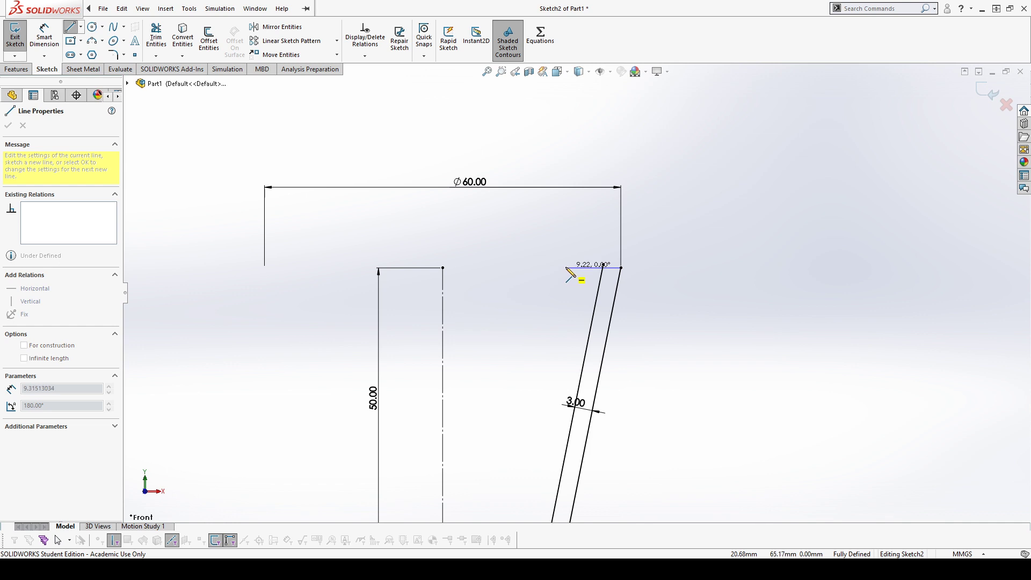
pyautogui.click(566, 267)
pyautogui.scroll(5, 638, 370)
pyautogui.doubleClick(637, 373)
# Step: Draw a horizontal line about 5.8 mm long from the outer slanted line's lower endpoint inward past the offset line
pyautogui.scroll(-5, 542, 413)
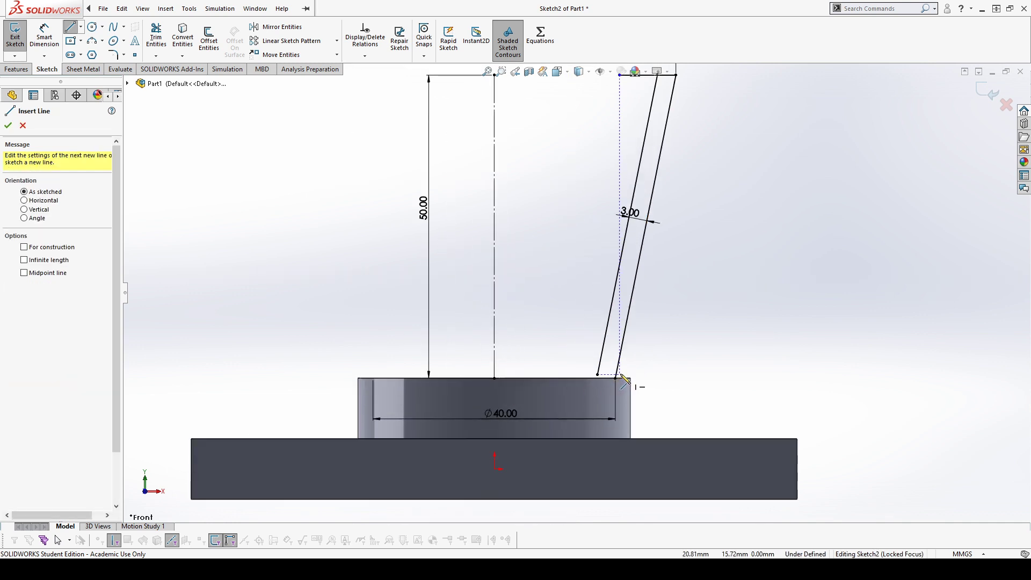
pyautogui.scroll(-2, 623, 379)
pyautogui.click(604, 367)
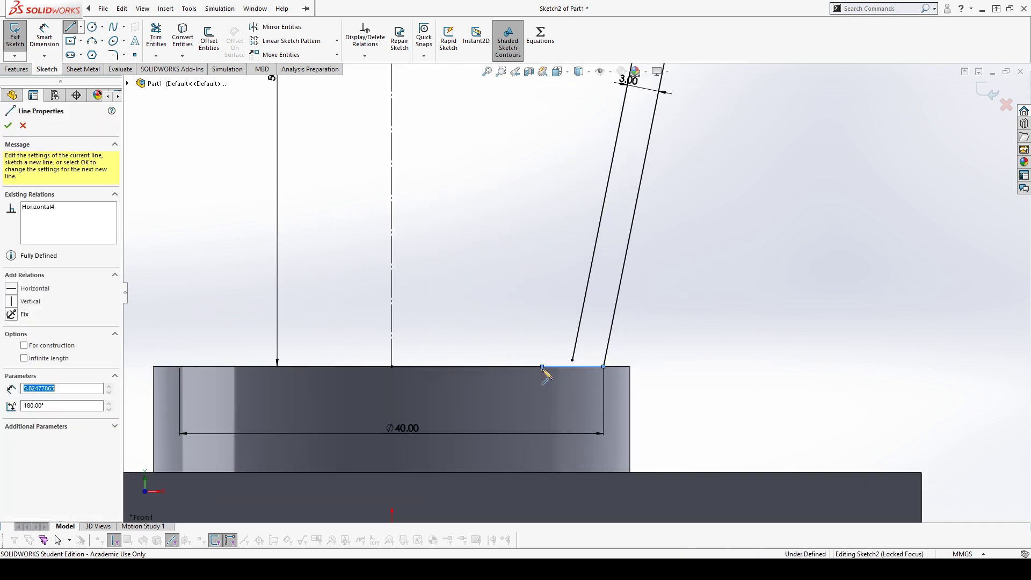
pyautogui.doubleClick(543, 367)
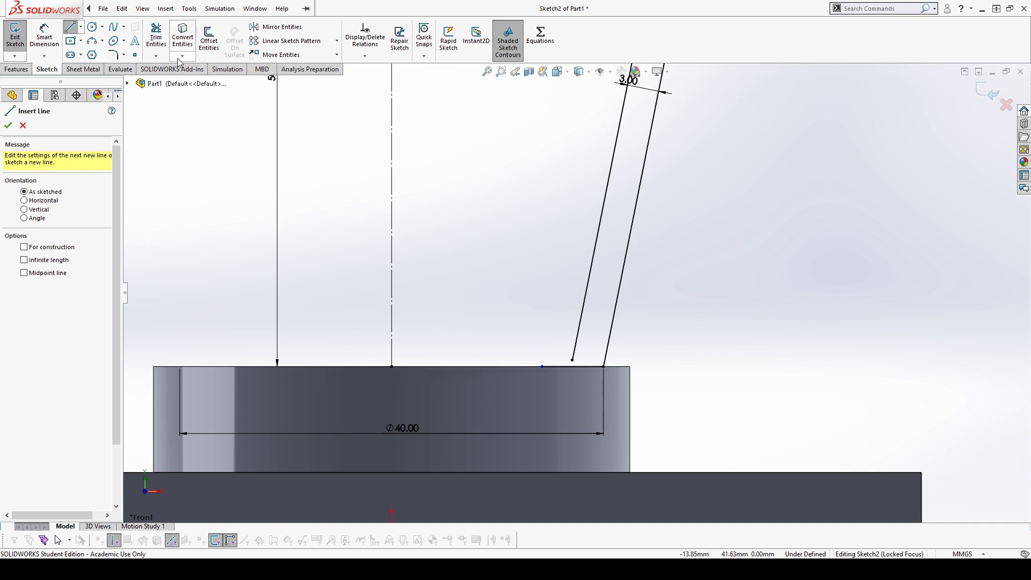
# Step: Extend the lower end of the offset line to meet the lower horizontal line
pyautogui.click(156, 37)
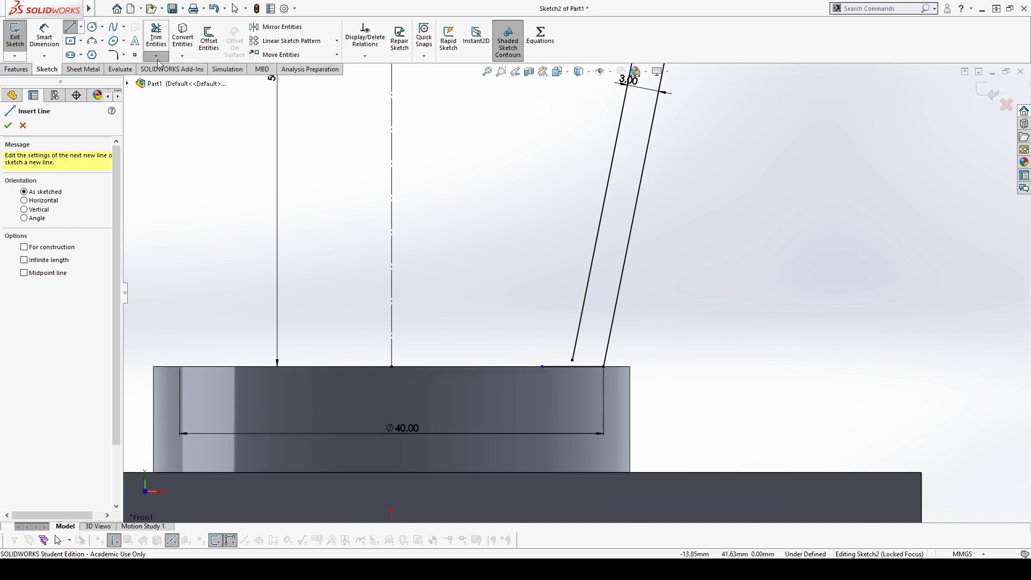
pyautogui.click(583, 320)
pyautogui.scroll(2, 521, 250)
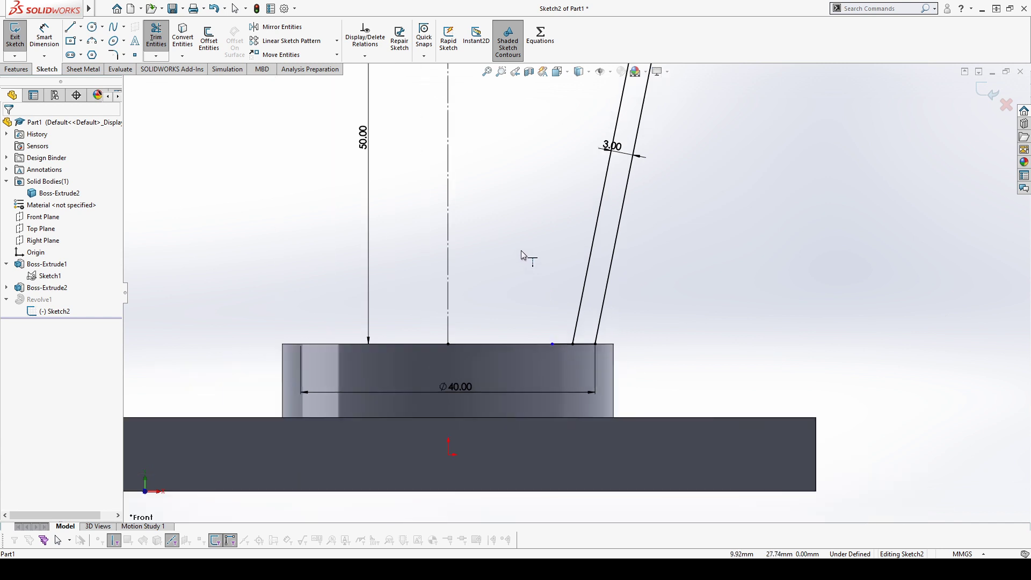
# Step: Power-trim the overhanging line ends so the slanted wall profile is closed, and exit the sketch to rebuild the revolve
pyautogui.click(157, 37)
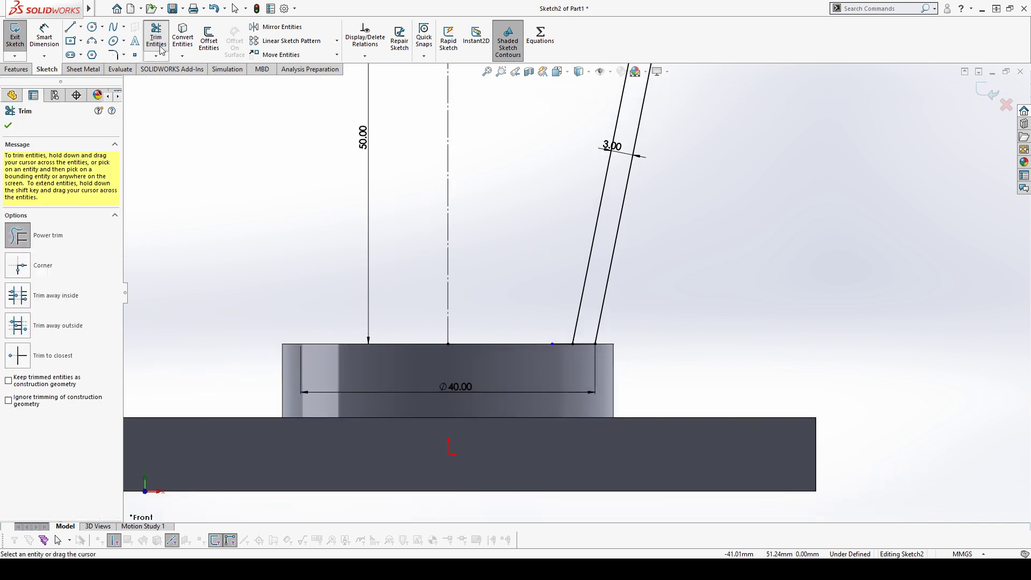
pyautogui.scroll(3, 563, 359)
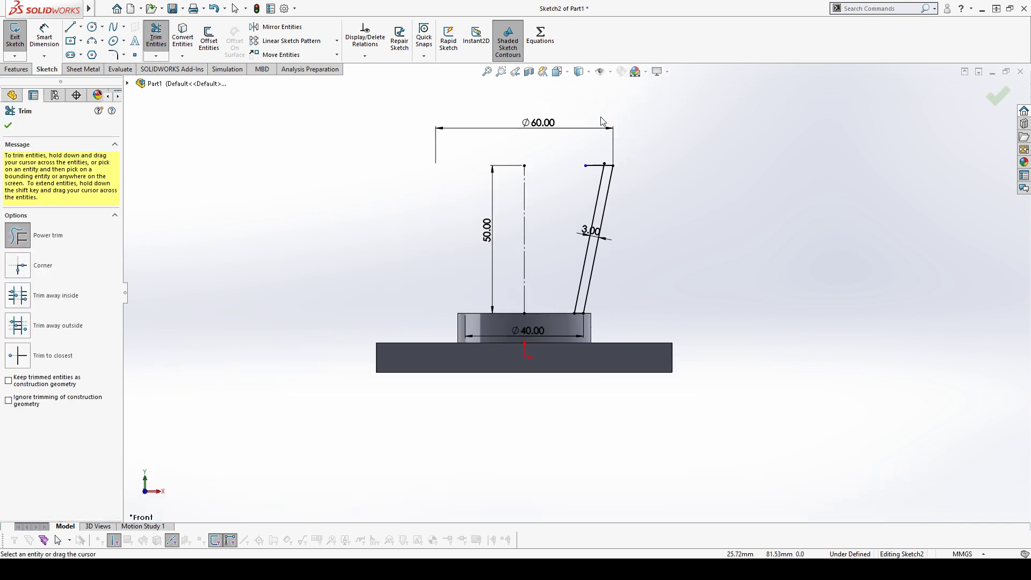
pyautogui.scroll(-5, 585, 225)
pyautogui.scroll(-7, 618, 291)
pyautogui.moveTo(586, 345); pyautogui.dragTo(663, 322)
pyautogui.scroll(4, 666, 300)
pyautogui.scroll(5, 663, 299)
pyautogui.scroll(-3, 586, 365)
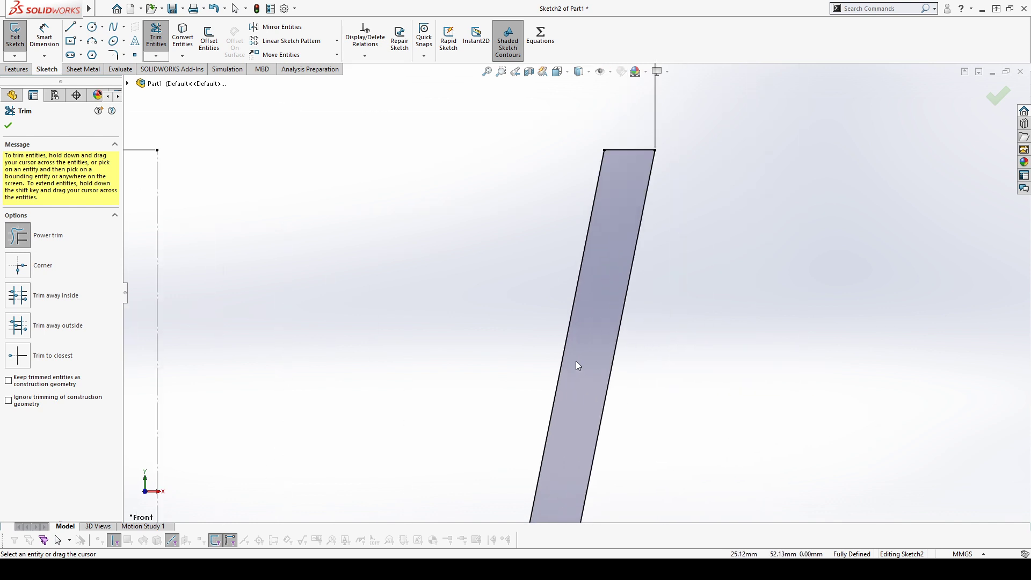
pyautogui.scroll(3, 606, 363)
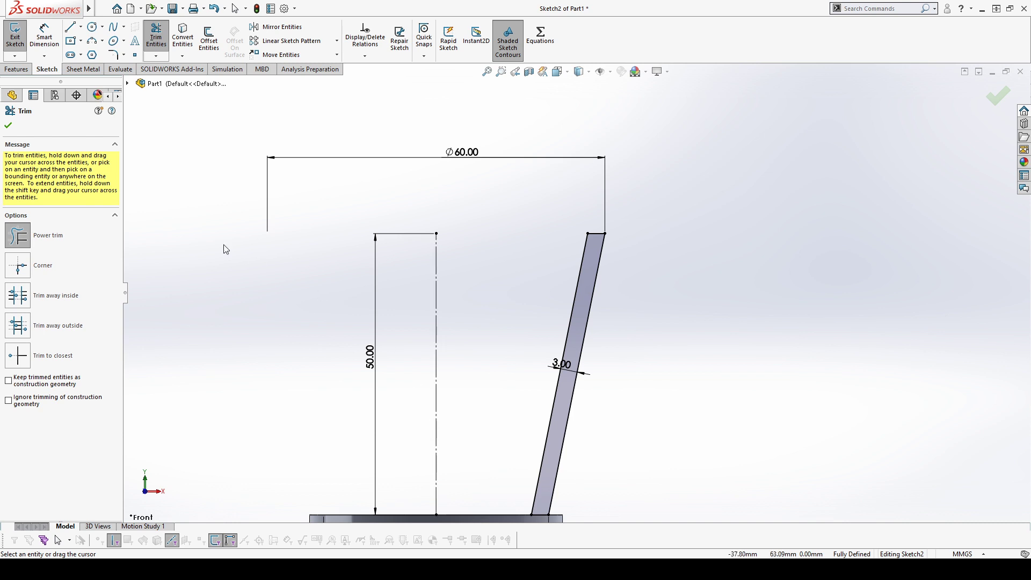
pyautogui.click(8, 127)
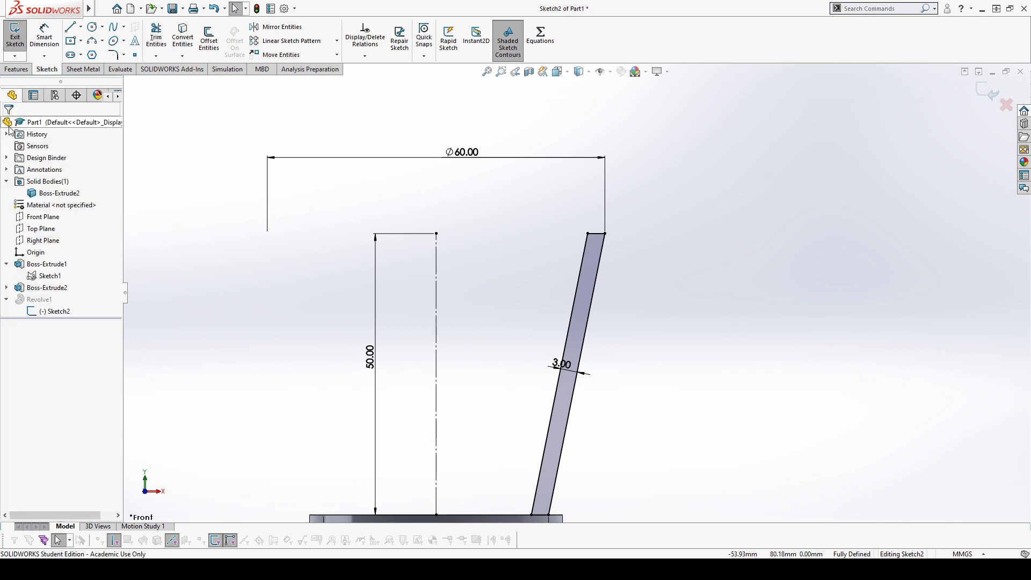
pyautogui.click(16, 35)
pyautogui.scroll(3, 591, 291)
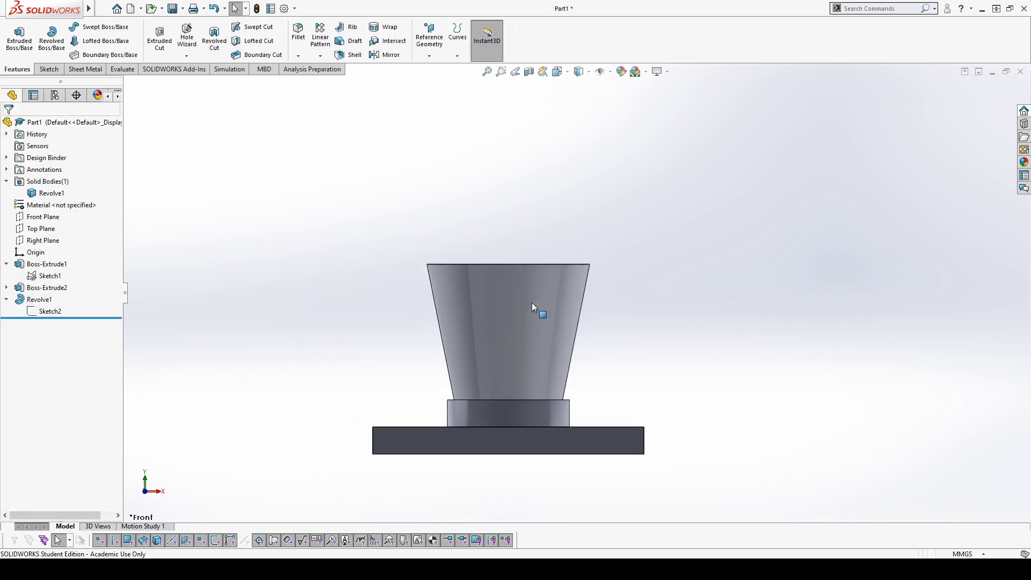
# Step: Open the revolve's sketch for editing and delete the vertical centerline of the tapered wall profile
pyautogui.click(6, 299)
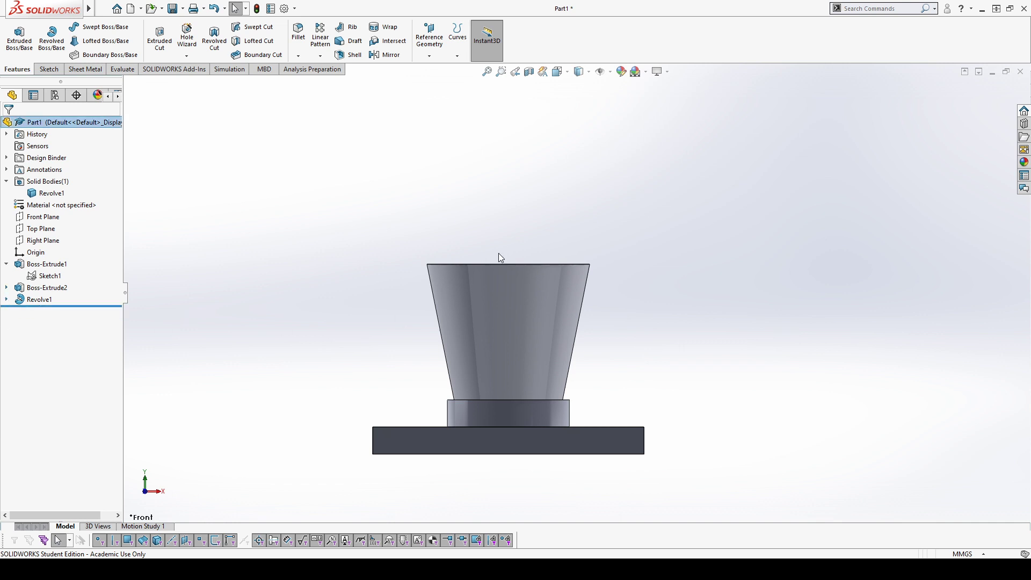
pyautogui.moveTo(501, 257); pyautogui.dragTo(503, 344, button='middle')
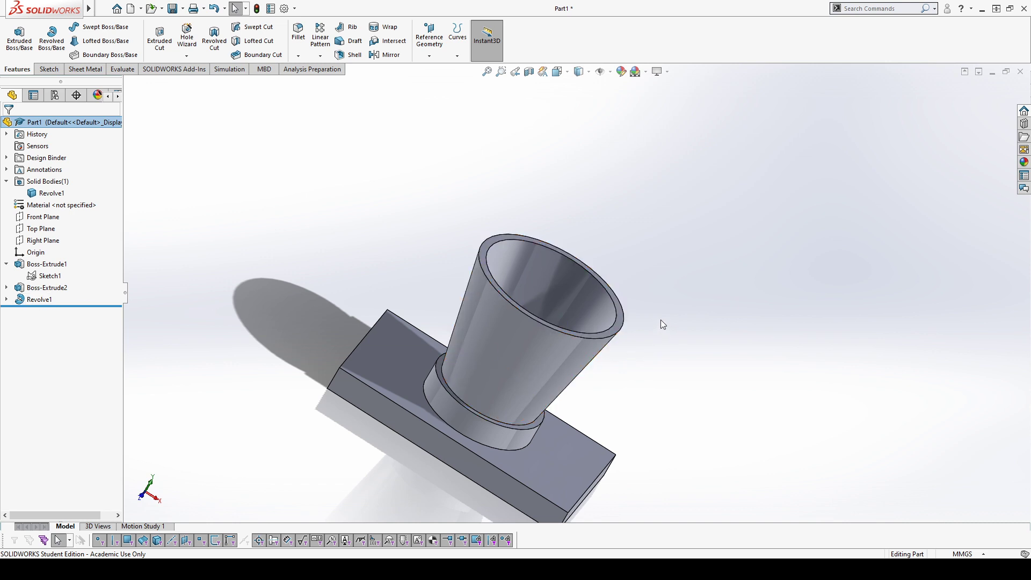
pyautogui.moveTo(662, 323); pyautogui.dragTo(559, 215, button='middle')
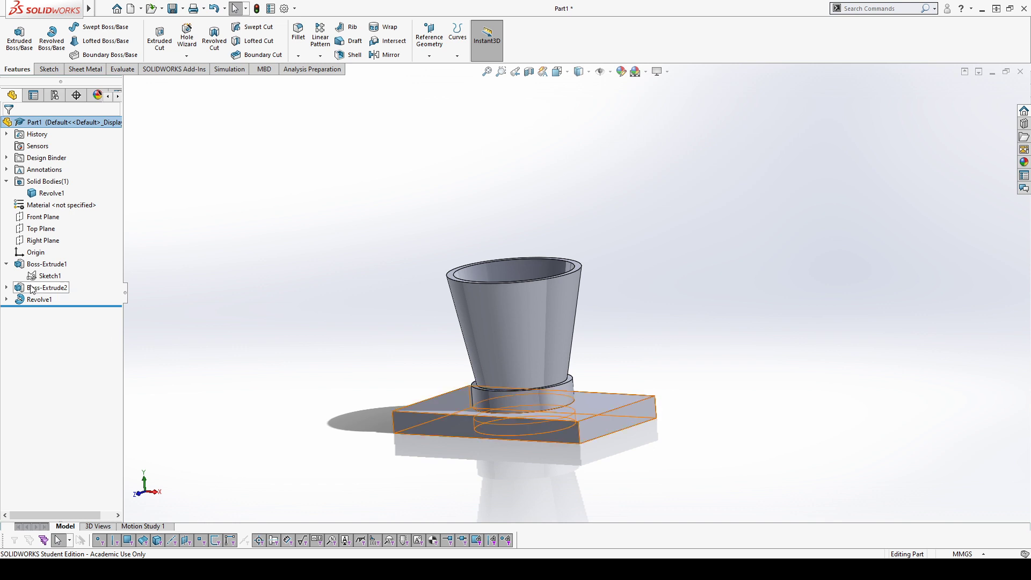
pyautogui.click(6, 300)
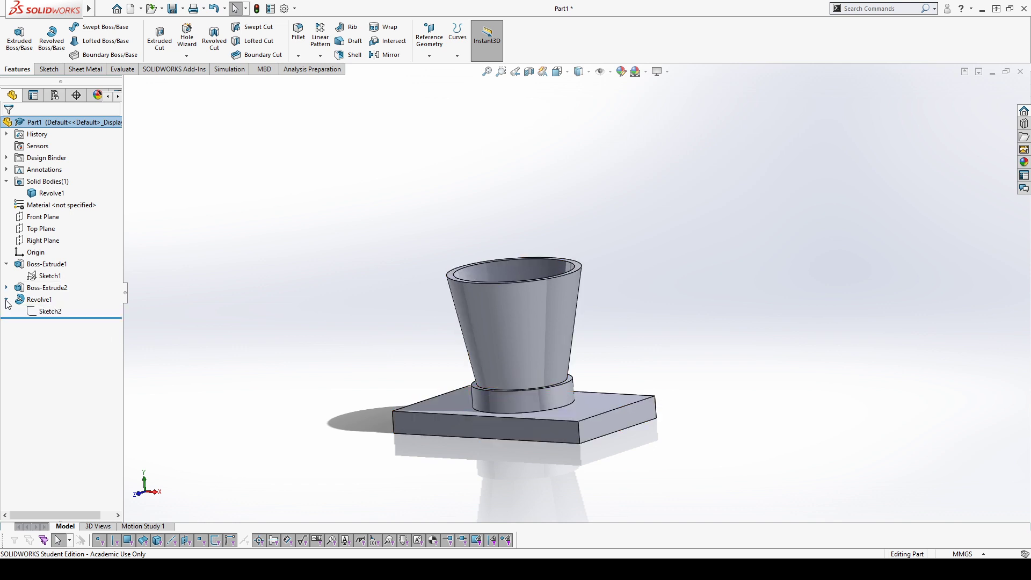
pyautogui.click(49, 311)
pyautogui.click(52, 277)
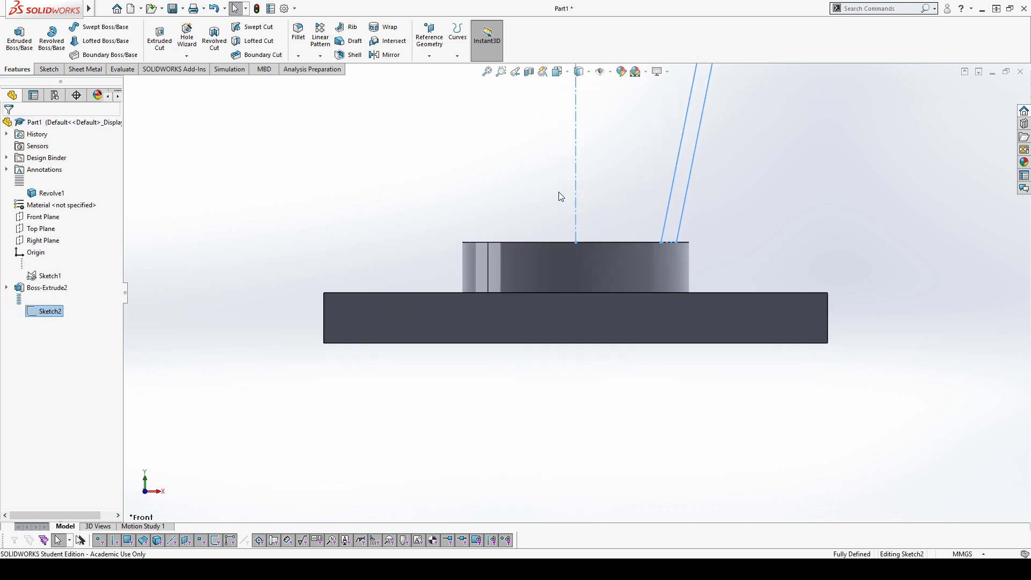
pyautogui.click(584, 247)
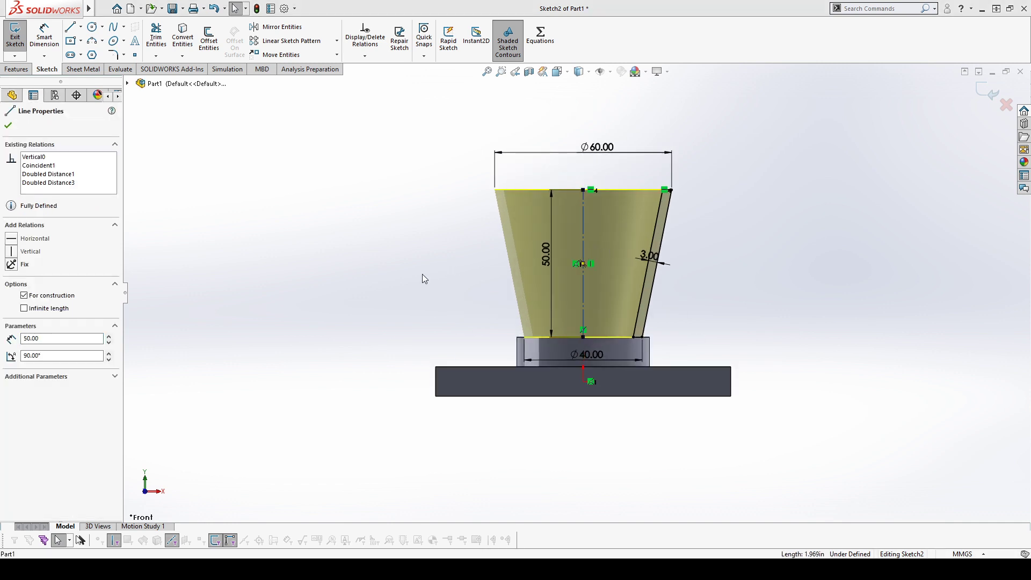
pyautogui.press('Delete')
# Step: Dimension the vertical distance between the short upper and lower horizontal edges of the slanted wall profile
pyautogui.click(45, 37)
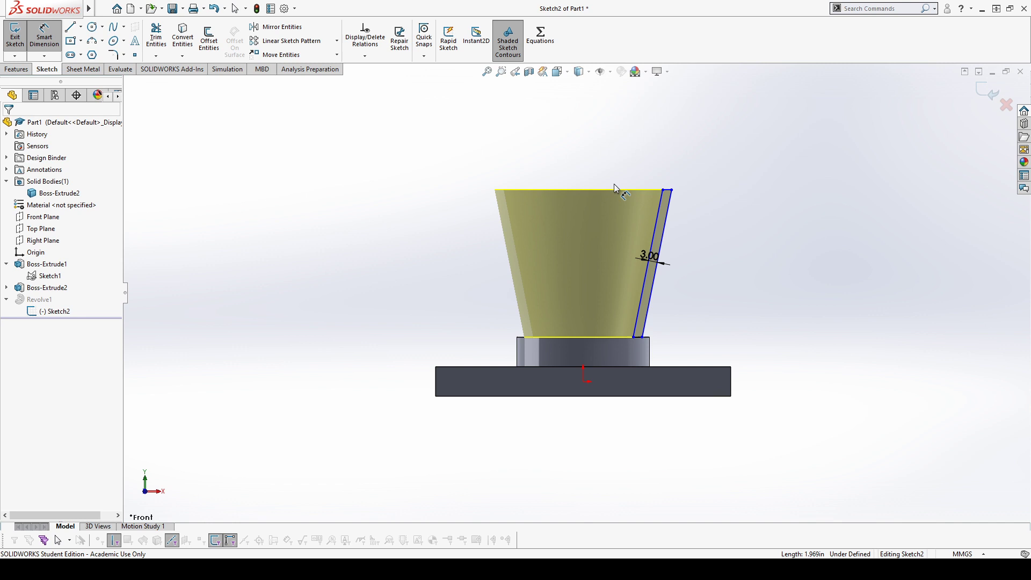
pyautogui.click(668, 191)
pyautogui.click(639, 337)
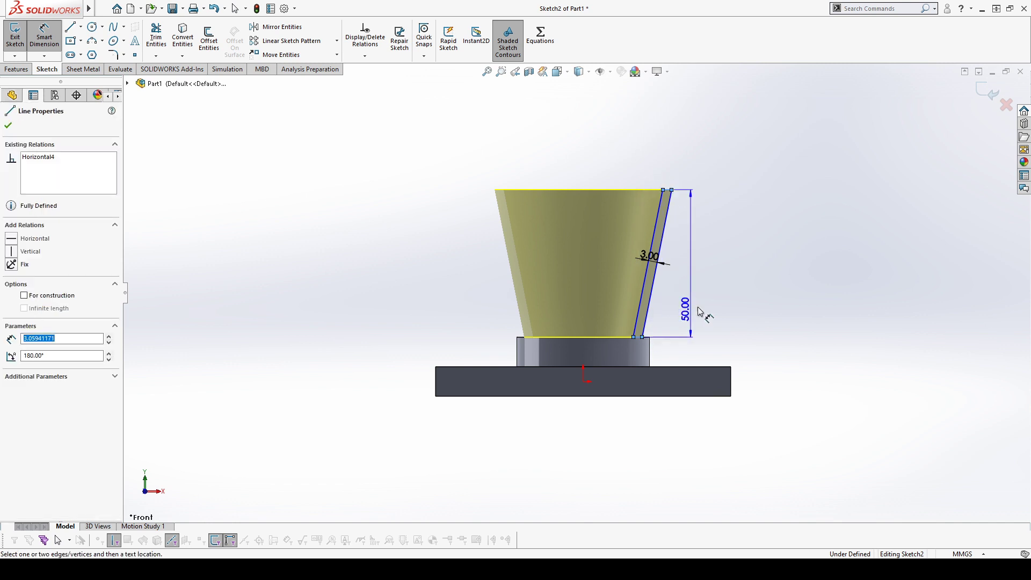
pyautogui.click(750, 283)
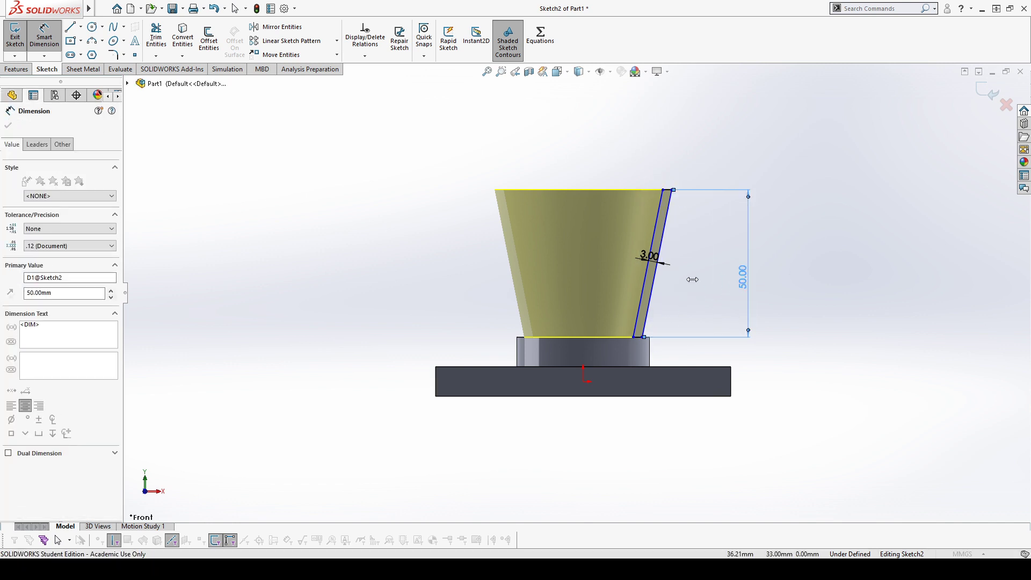
# Step: Add horizontal dimensions from the origin to the outer slanted line's lower and upper endpoints, and exit the sketch
pyautogui.click(642, 337)
pyautogui.click(584, 381)
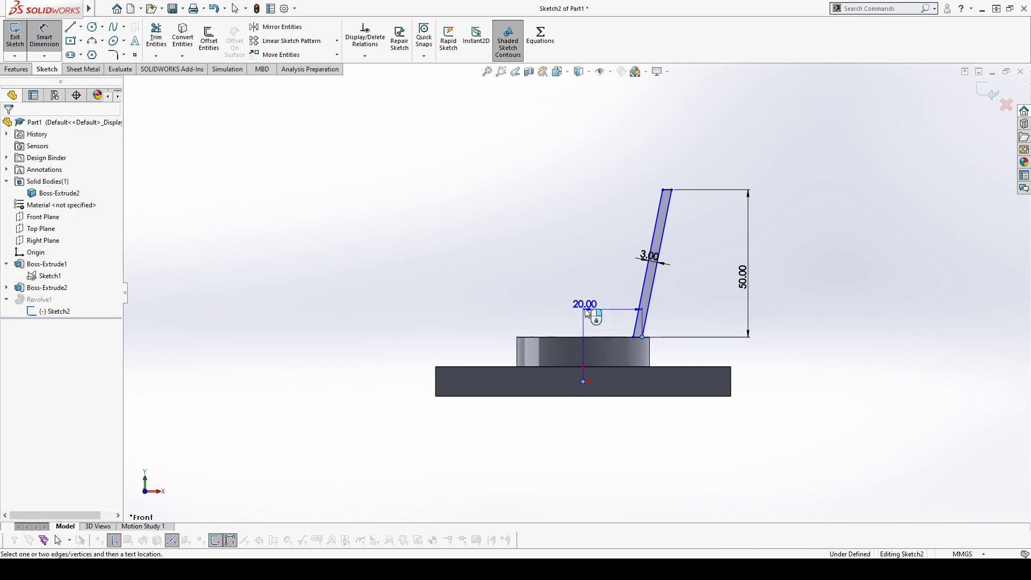
pyautogui.click(607, 295)
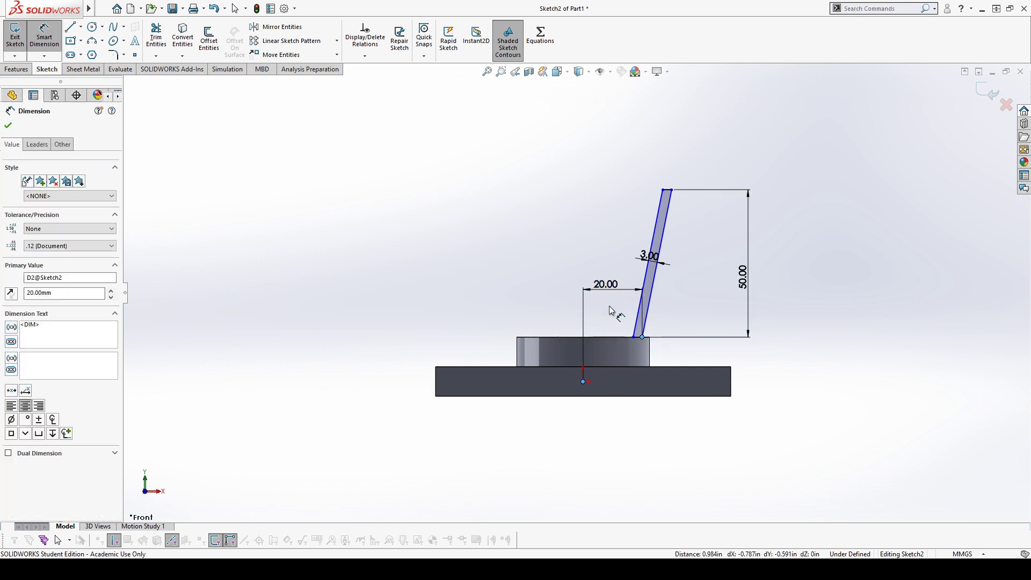
pyautogui.click(672, 190)
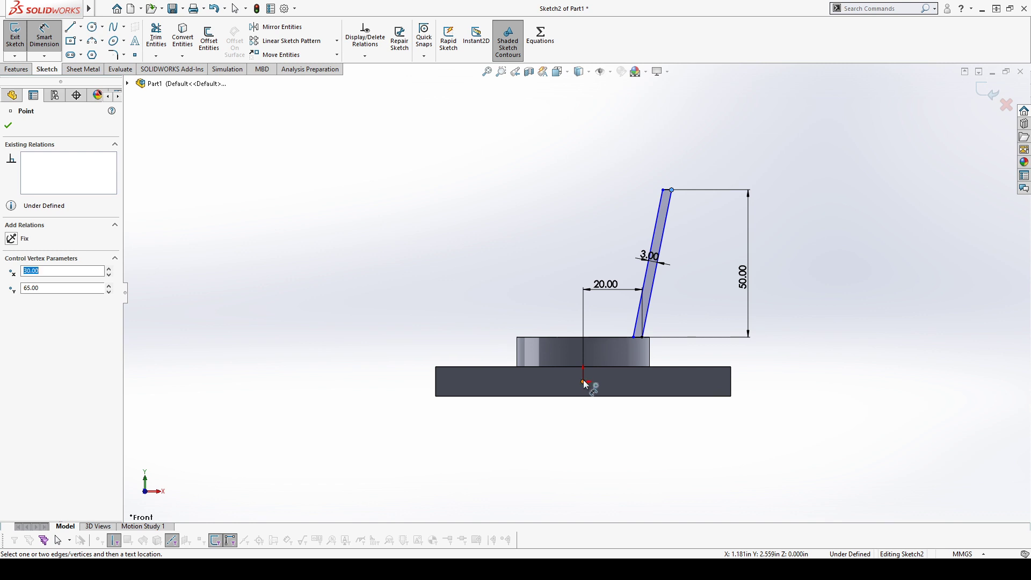
pyautogui.click(584, 382)
pyautogui.click(671, 191)
pyautogui.click(641, 141)
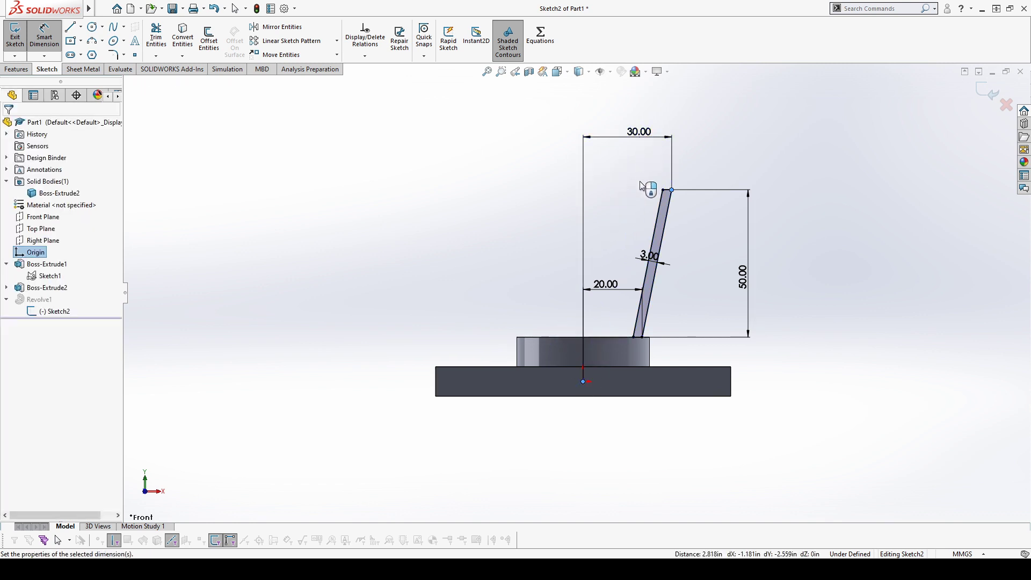
pyautogui.click(843, 296)
pyautogui.click(989, 90)
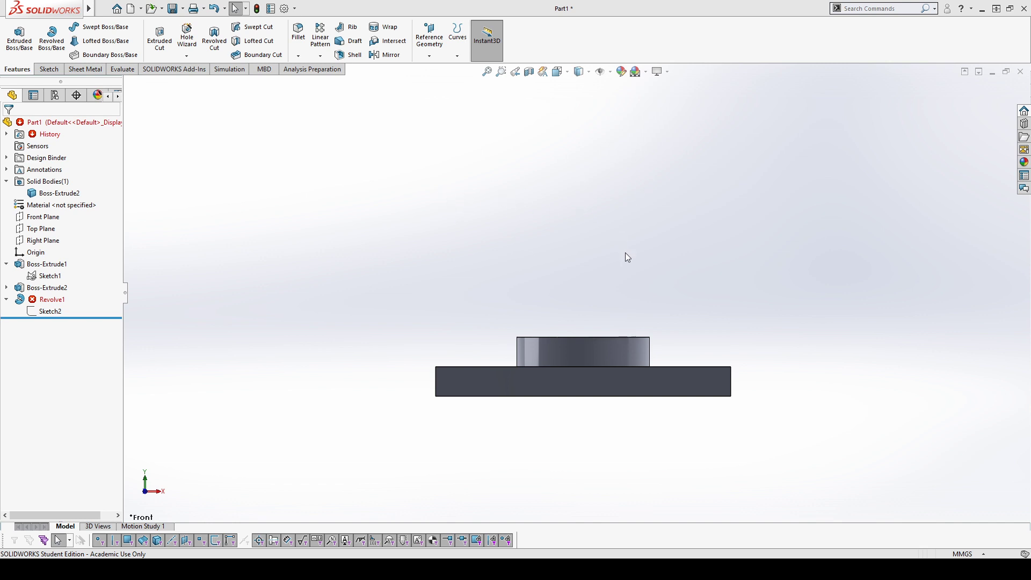
pyautogui.moveTo(516, 242); pyautogui.dragTo(460, 311, button='middle')
pyautogui.click(53, 299)
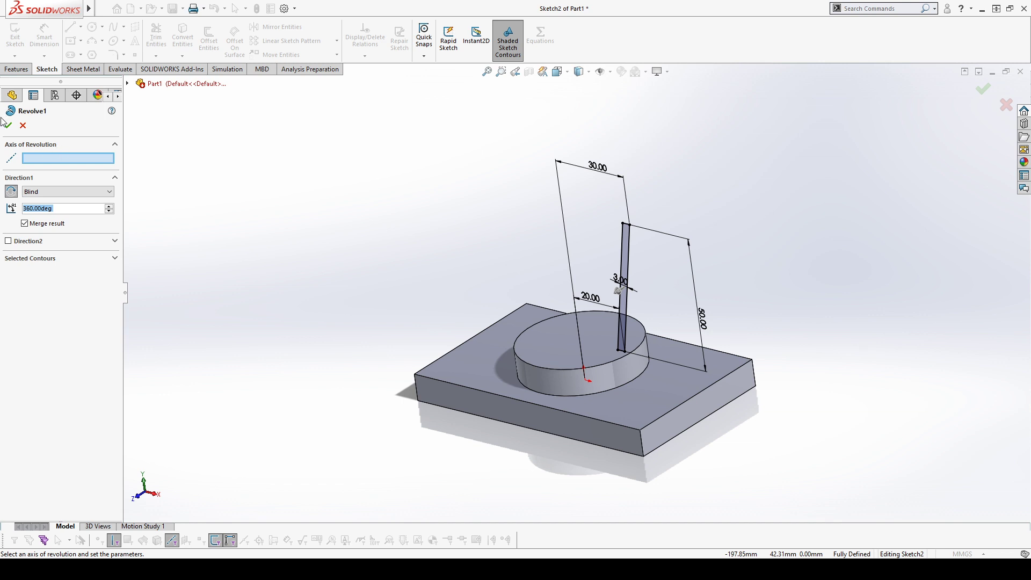
pyautogui.click(22, 127)
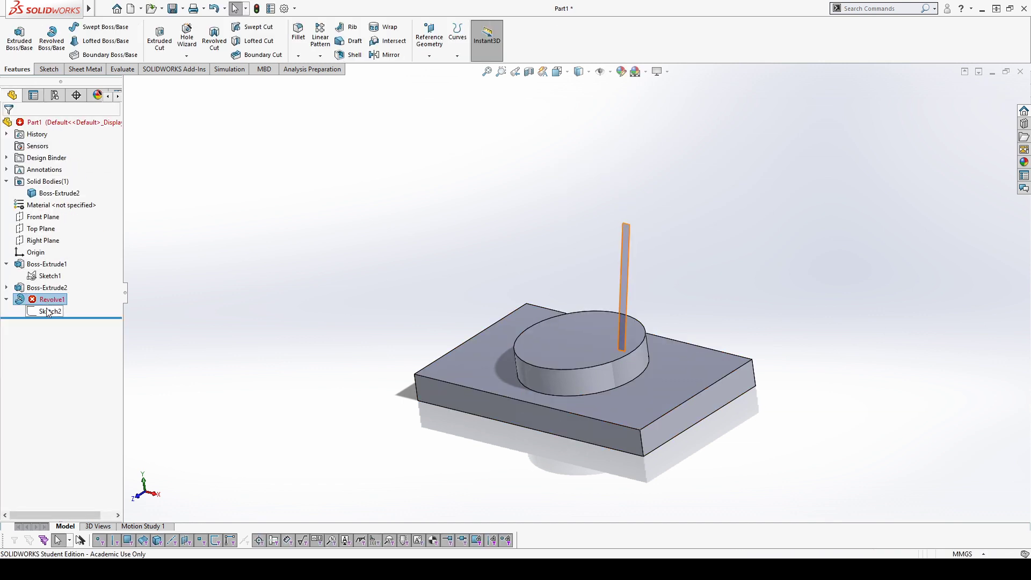
# Step: In the revolve's sketch, draw a vertical centerline about 50 mm up from the cylinder's top center, continue it horizontally to the inner wall's upper endpoint, and exit
pyautogui.click(55, 273)
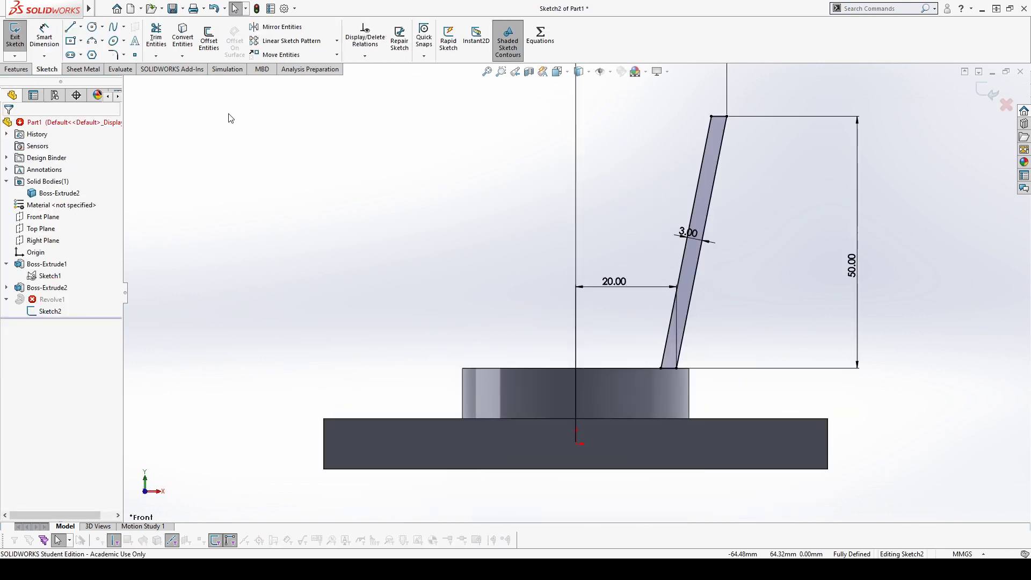
pyautogui.click(81, 28)
pyautogui.click(83, 52)
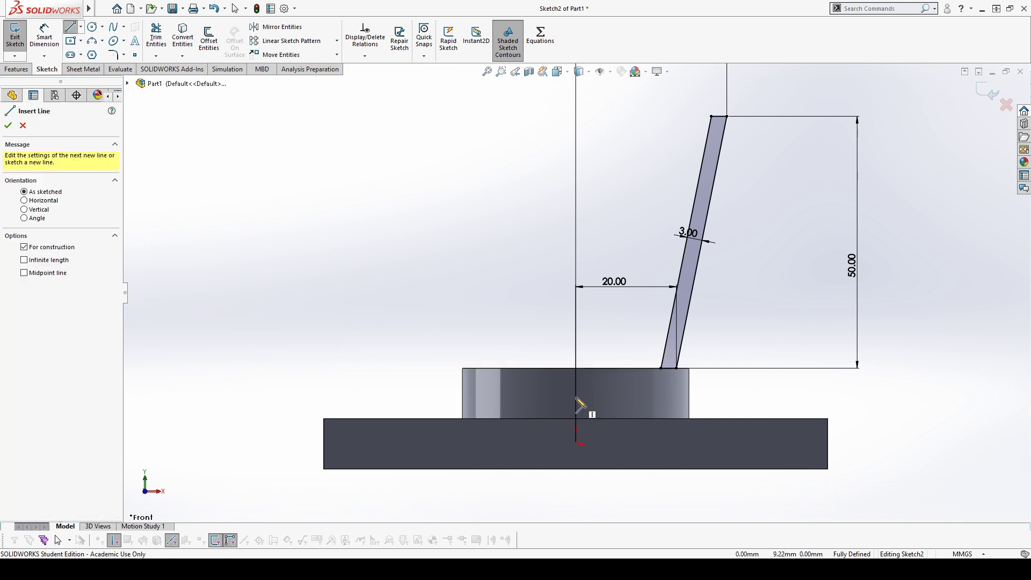
pyautogui.click(576, 369)
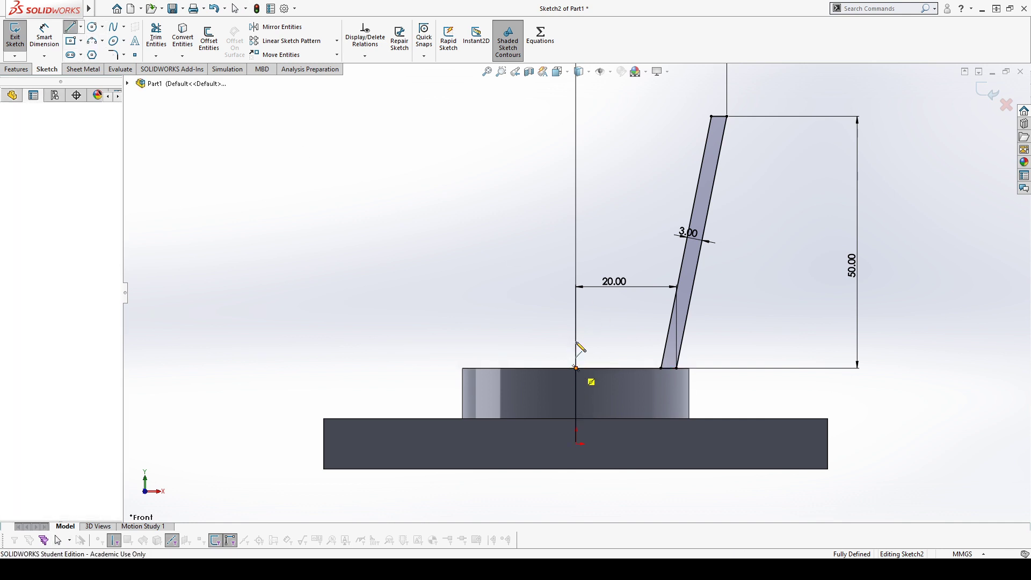
pyautogui.click(576, 116)
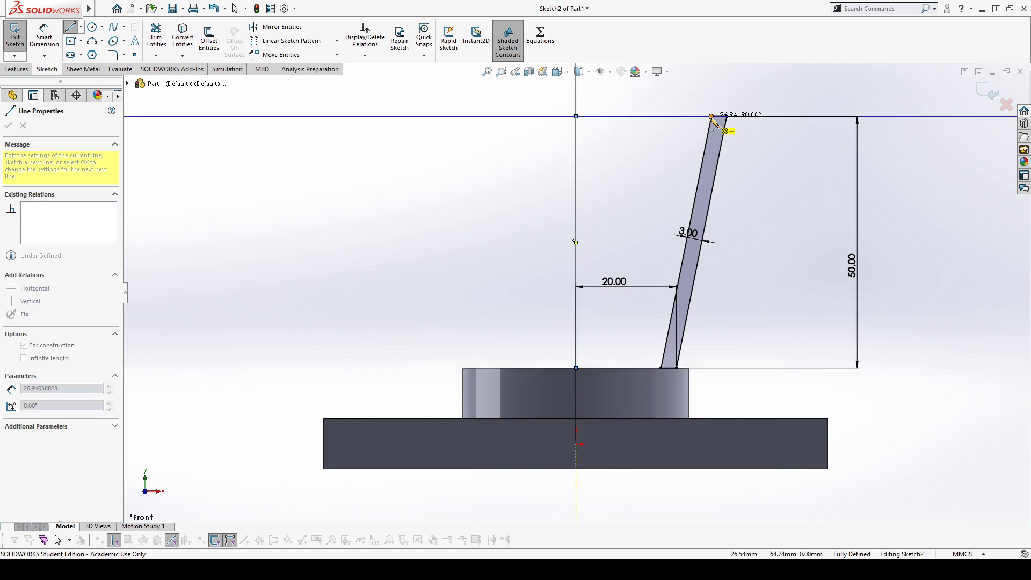
pyautogui.doubleClick(712, 116)
pyautogui.press('Escape')
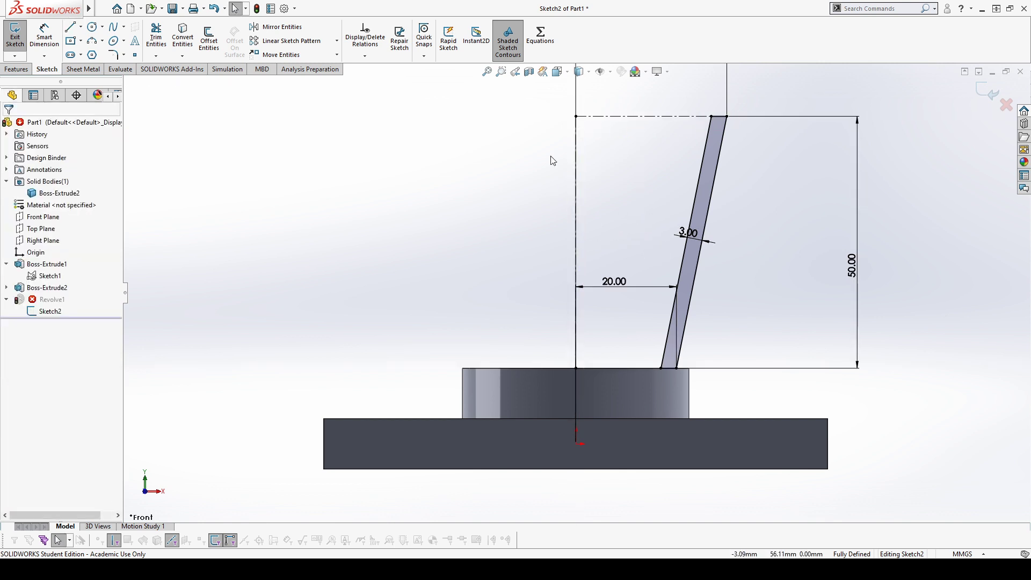
pyautogui.click(15, 38)
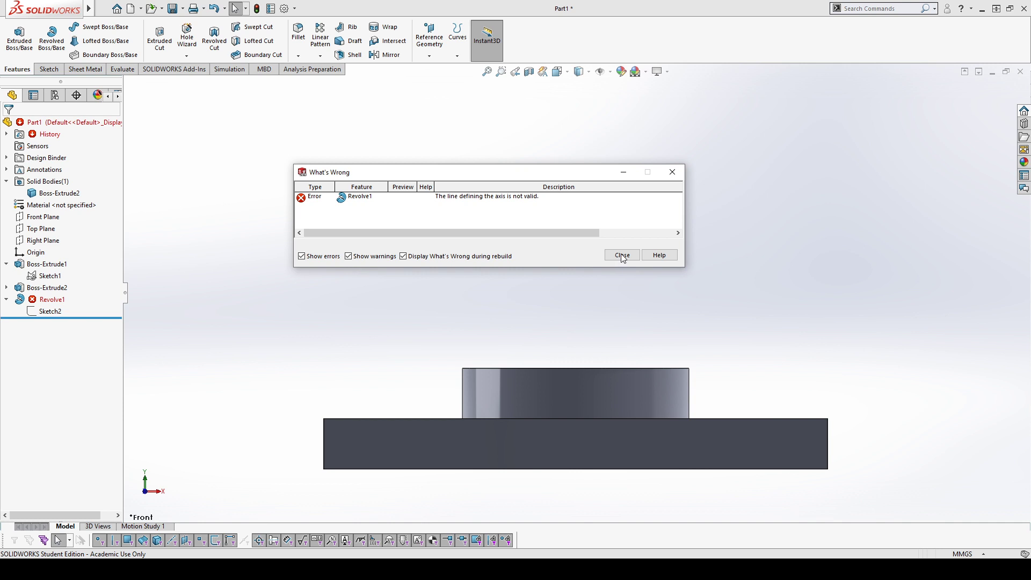
pyautogui.click(622, 256)
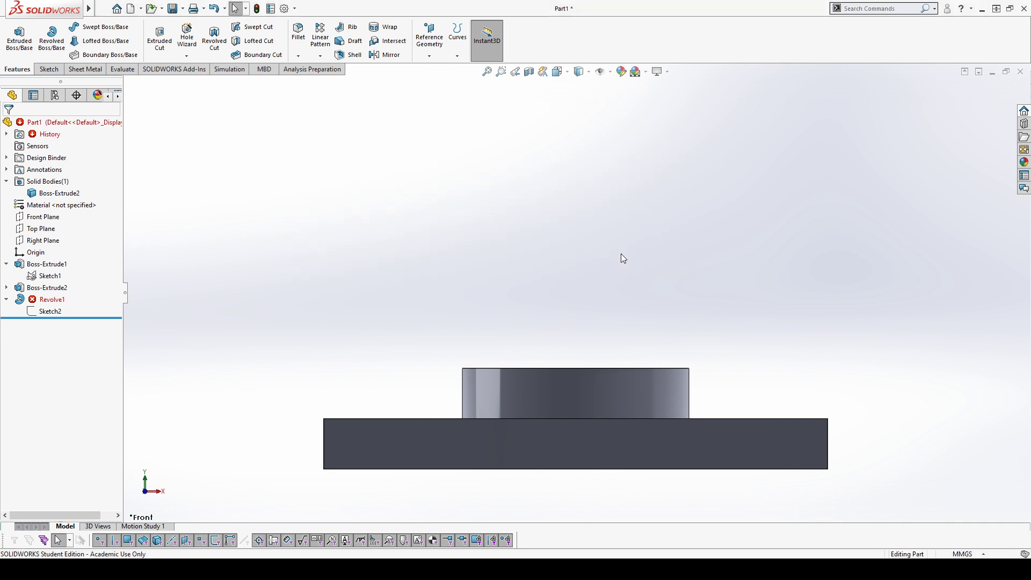
# Step: Edit the failed revolve to use the new vertical centerline as its axis of revolution, with 360° and merged result
pyautogui.click(60, 300)
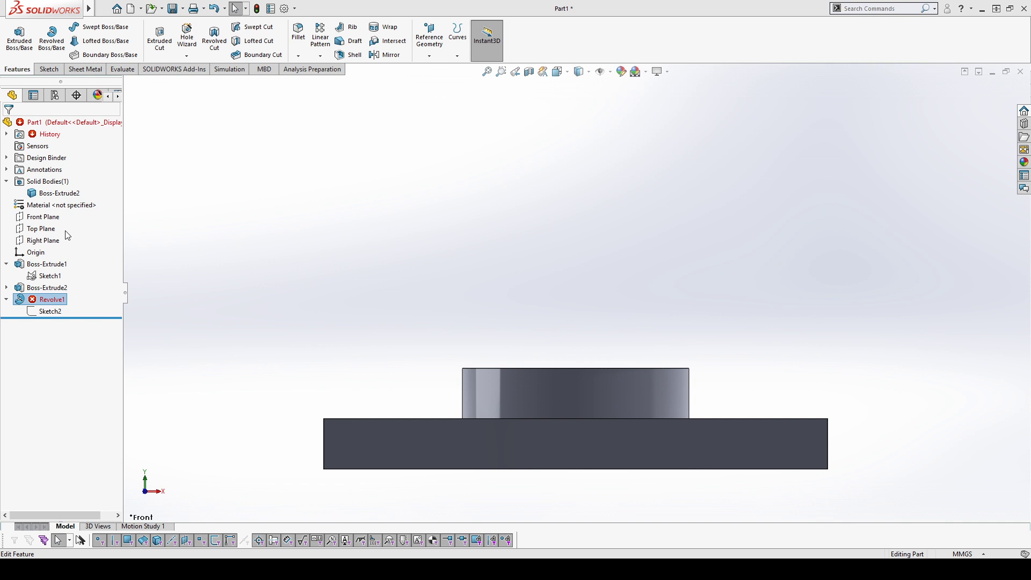
pyautogui.moveTo(566, 283); pyautogui.dragTo(516, 343, button='middle')
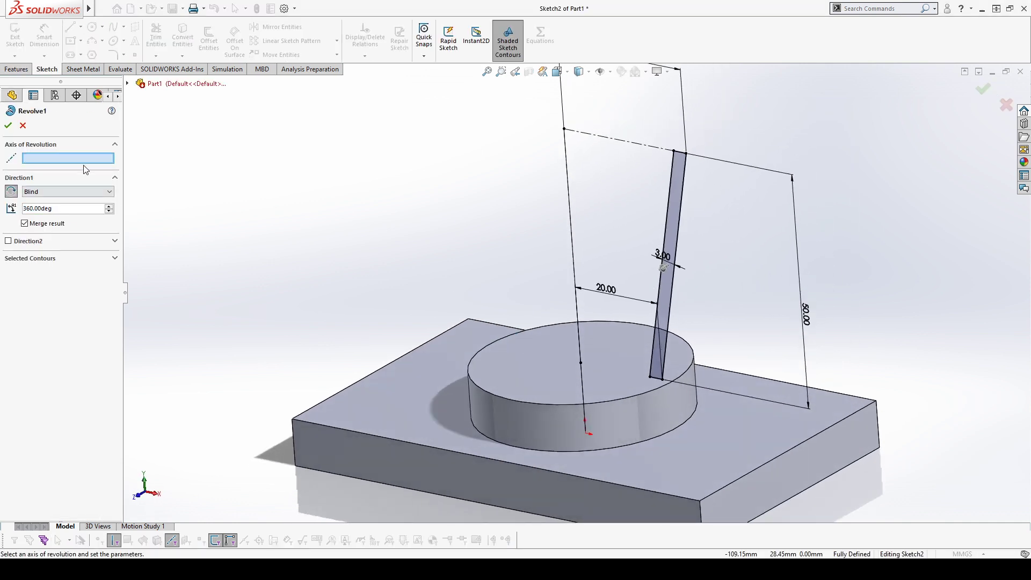
pyautogui.click(563, 227)
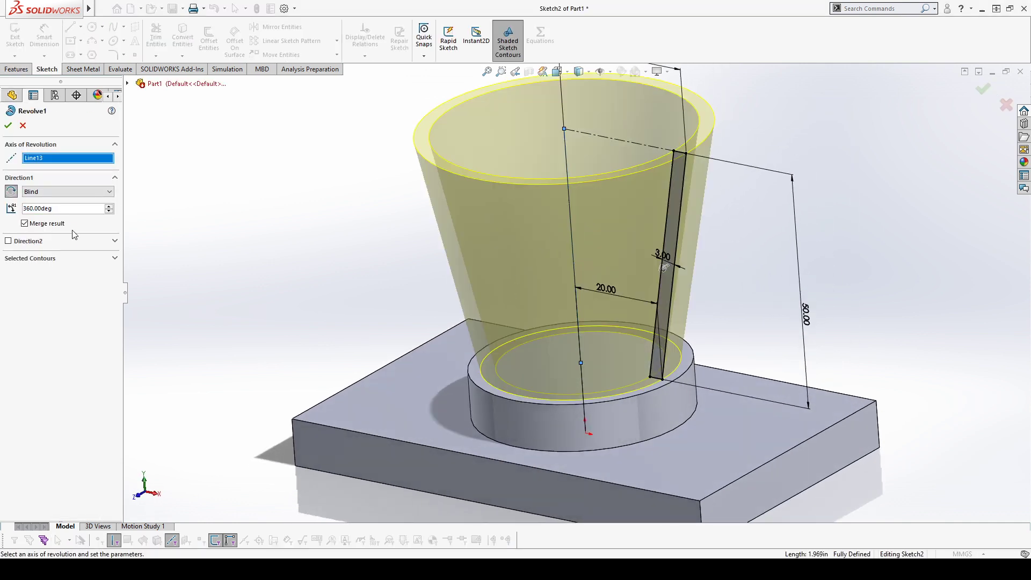
pyautogui.click(8, 125)
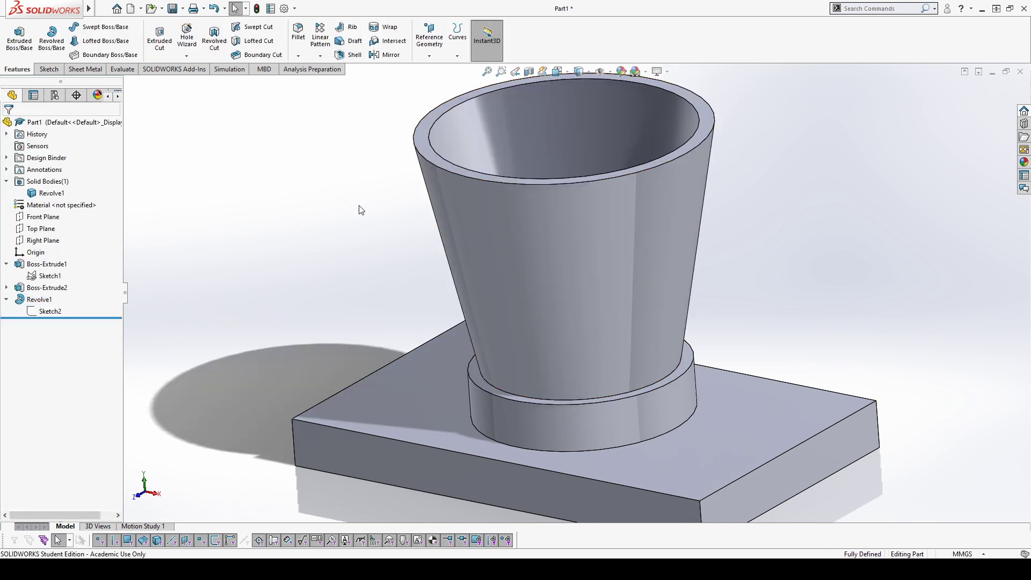
# Step: Examine the rebuilt hollow tapered cup and the sketch that the base plate extrusion uses in the feature tree
pyautogui.press('f')
pyautogui.scroll(2, 538, 189)
pyautogui.scroll(-3, 538, 189)
pyautogui.scroll(3, 687, 350)
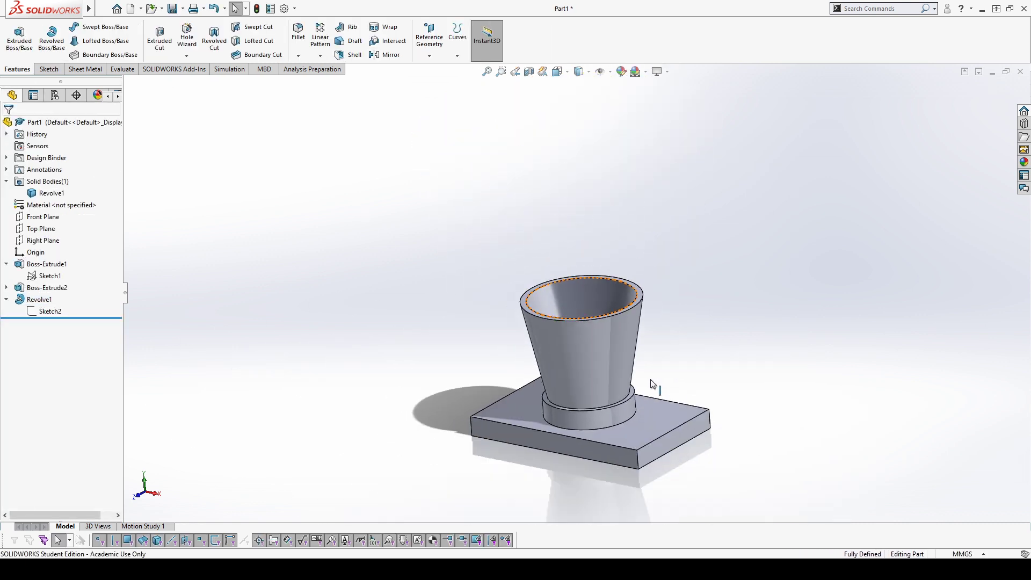
pyautogui.scroll(-2, 679, 332)
pyautogui.moveTo(681, 337)
pyautogui.mouseDown(button='middle')
pyautogui.moveTo(665, 318)
pyautogui.moveTo(686, 328)
pyautogui.moveTo(681, 352)
pyautogui.mouseUp(button='middle')
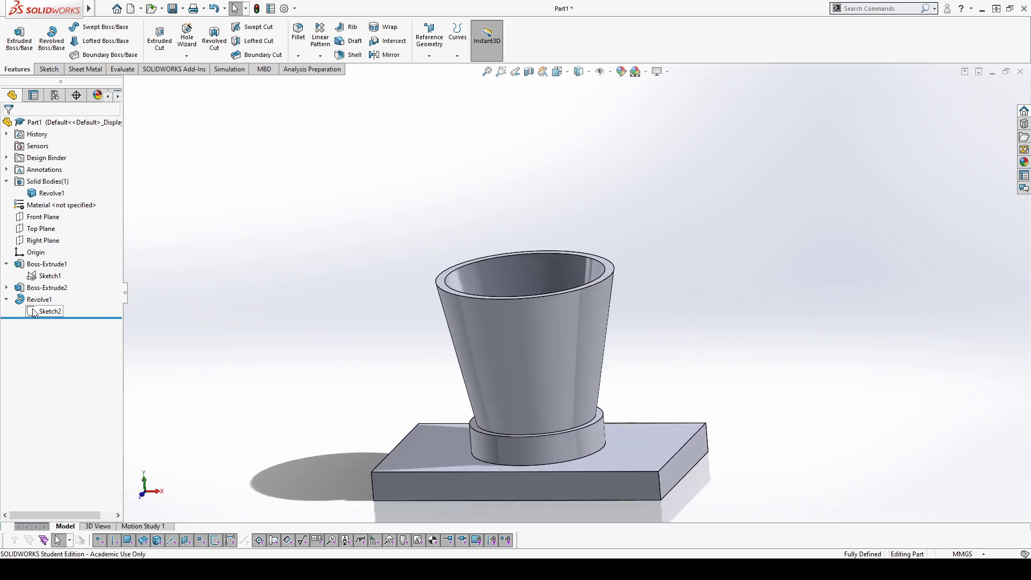
pyautogui.click(40, 287)
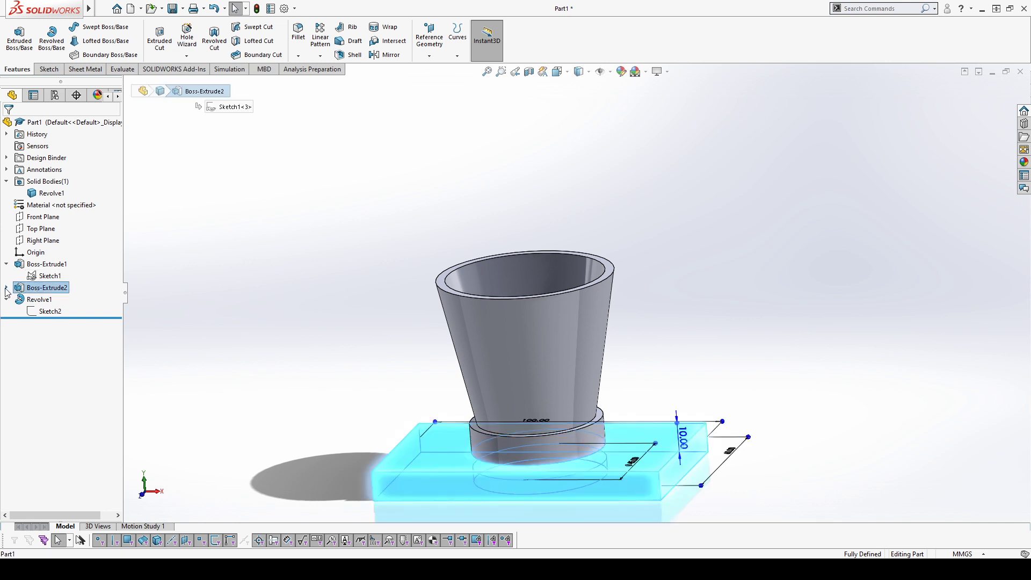
pyautogui.click(6, 290)
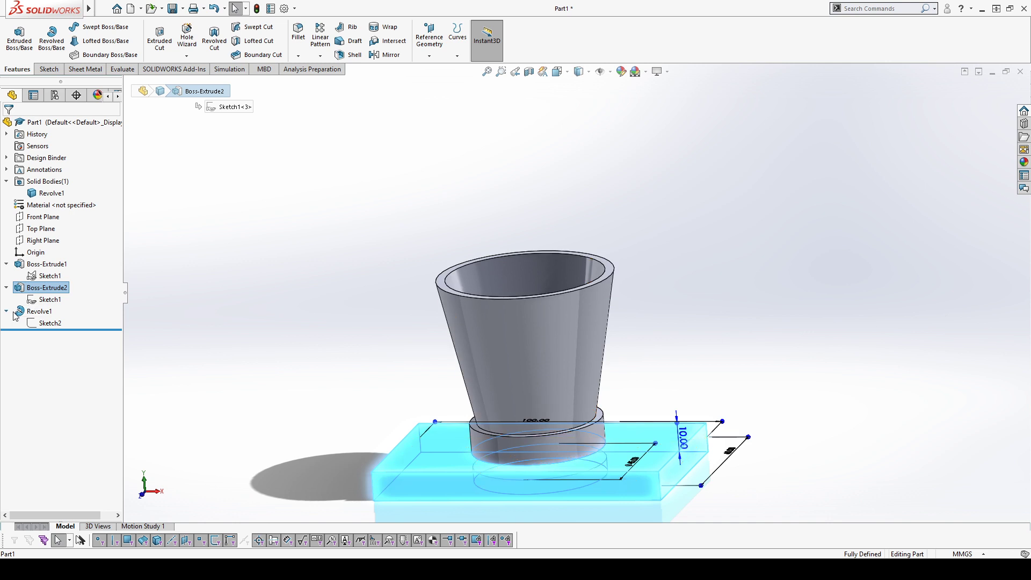
pyautogui.click(336, 368)
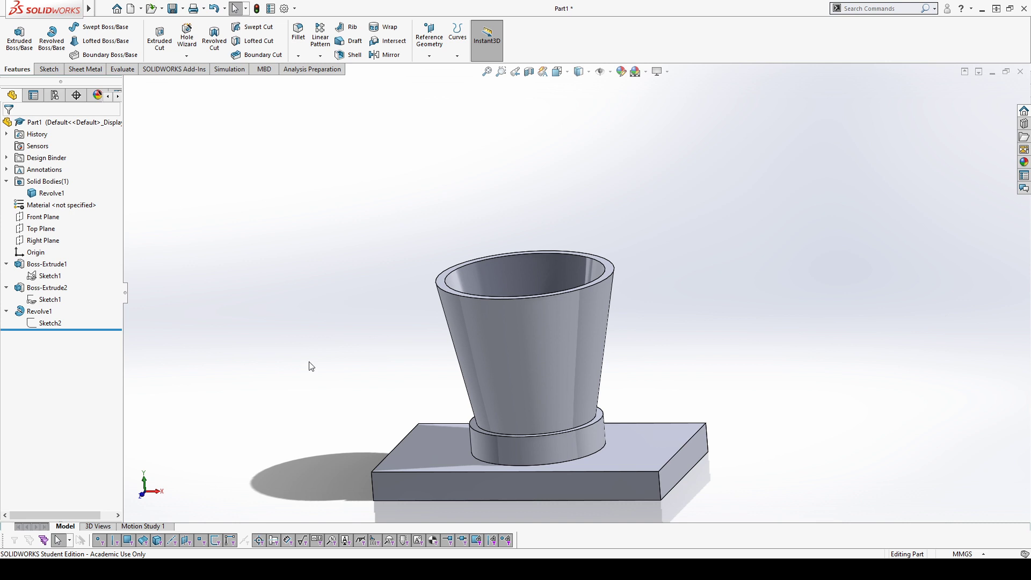
pyautogui.scroll(5, 265, 290)
pyautogui.scroll(-5, 644, 253)
pyautogui.scroll(5, 442, 383)
pyautogui.scroll(-1, 542, 382)
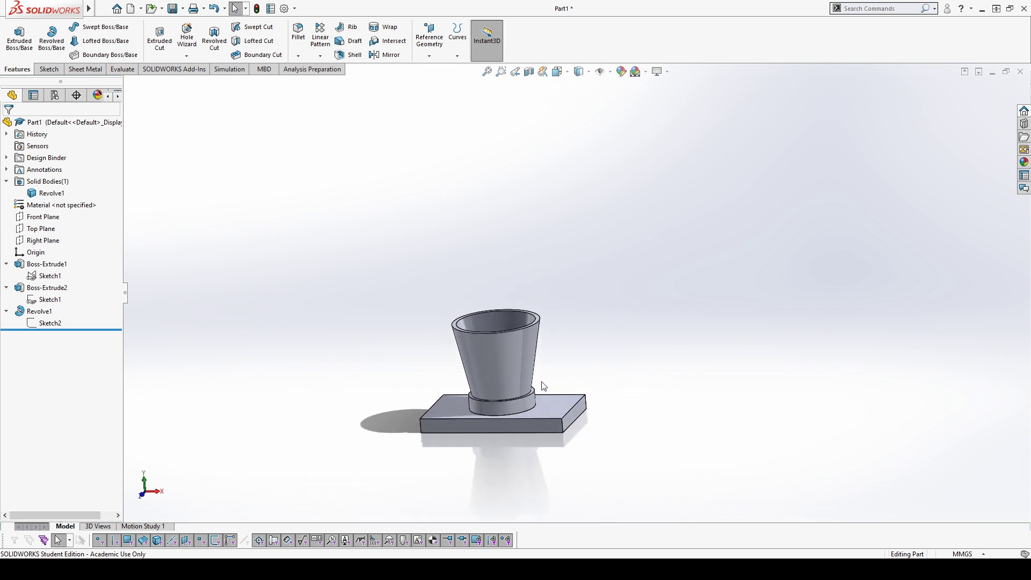
pyautogui.scroll(-5, 482, 375)
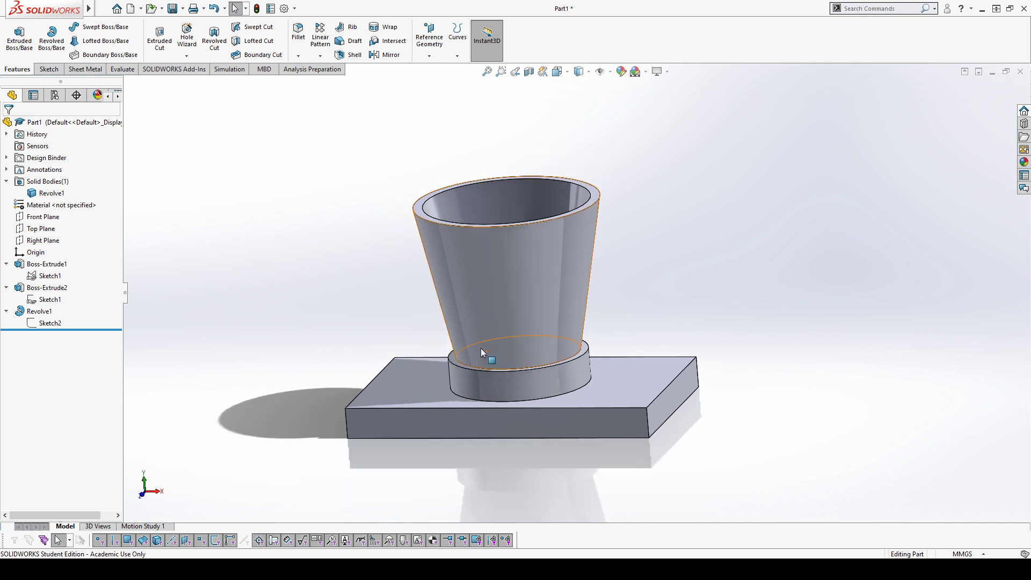
pyautogui.scroll(5, 481, 351)
pyautogui.scroll(-4, 497, 388)
pyautogui.scroll(1, 555, 373)
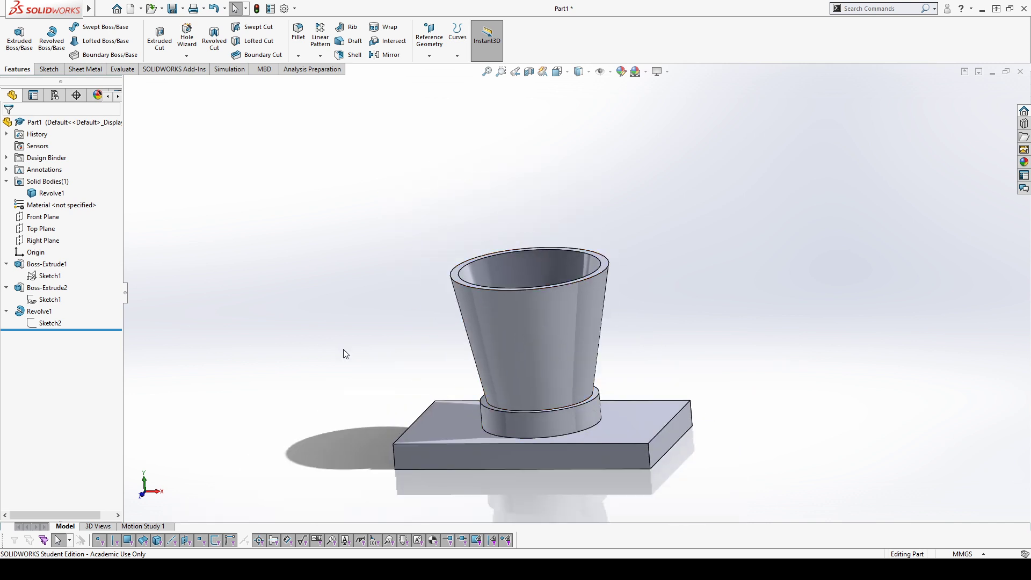
# Step: Hide the selection filter toolbar while inspecting the finished cup and base plate
pyautogui.moveTo(345, 353); pyautogui.dragTo(307, 400, button='middle')
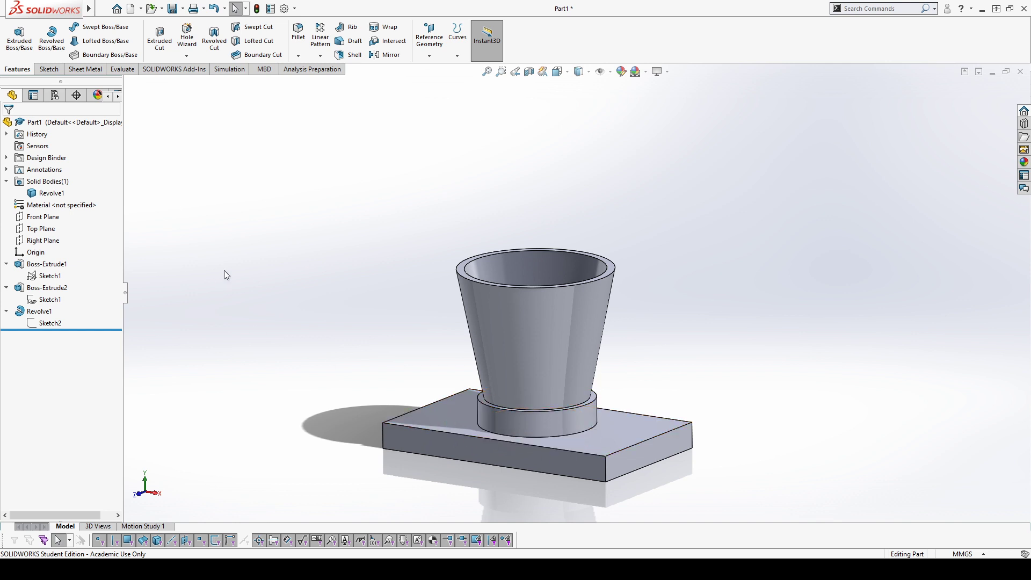
pyautogui.scroll(-3, 224, 269)
pyautogui.scroll(2, 606, 405)
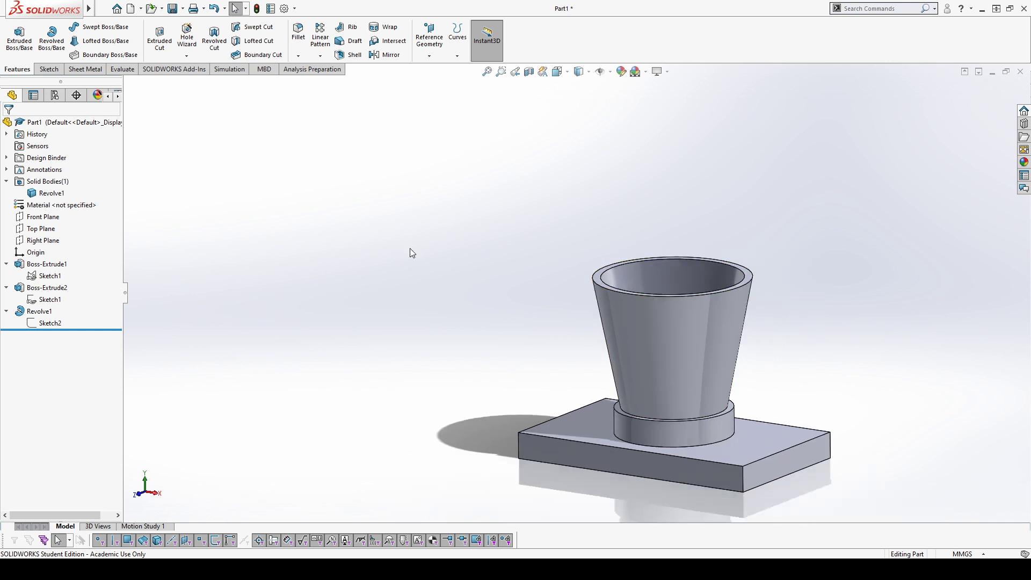
pyautogui.scroll(-3, 410, 253)
pyautogui.scroll(3, 886, 396)
pyautogui.scroll(-2, 765, 373)
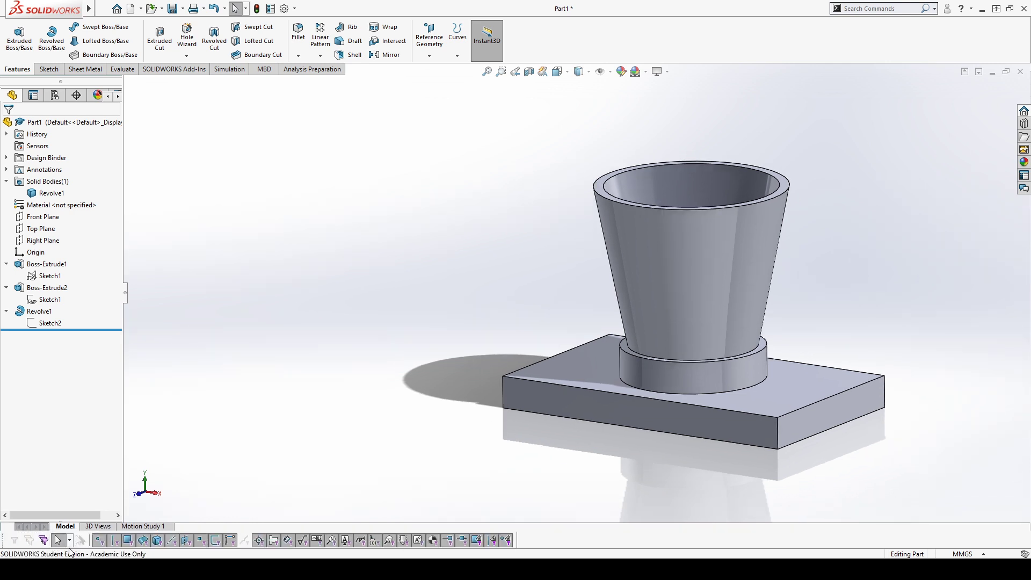
pyautogui.press('F5')
pyautogui.scroll(2, 538, 364)
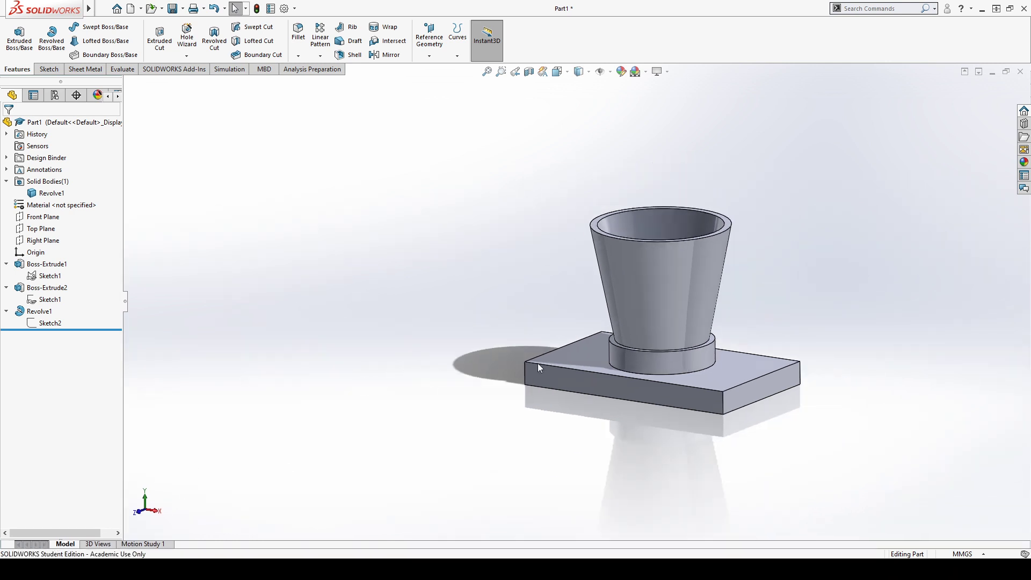
pyautogui.scroll(2, 727, 253)
pyautogui.scroll(-4, 693, 208)
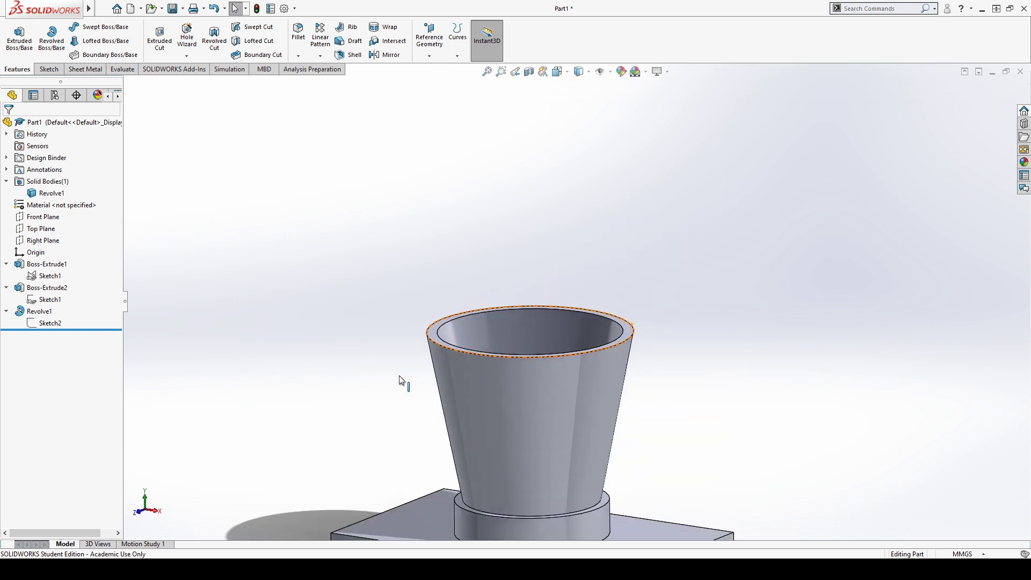
pyautogui.moveTo(469, 499); pyautogui.dragTo(338, 375, button='middle')
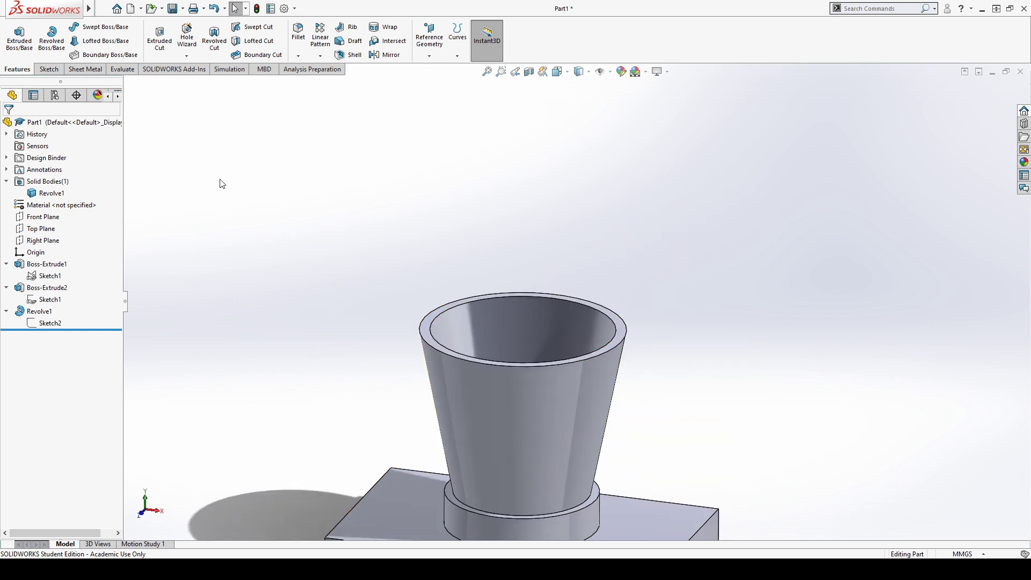
pyautogui.scroll(3, 450, 228)
pyautogui.scroll(-2, 595, 299)
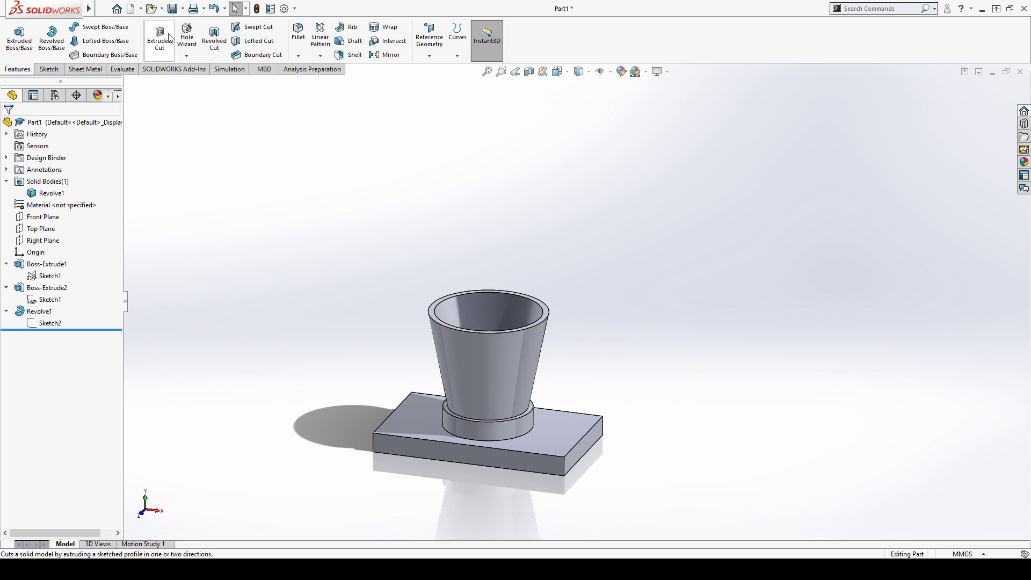
pyautogui.scroll(1, 400, 273)
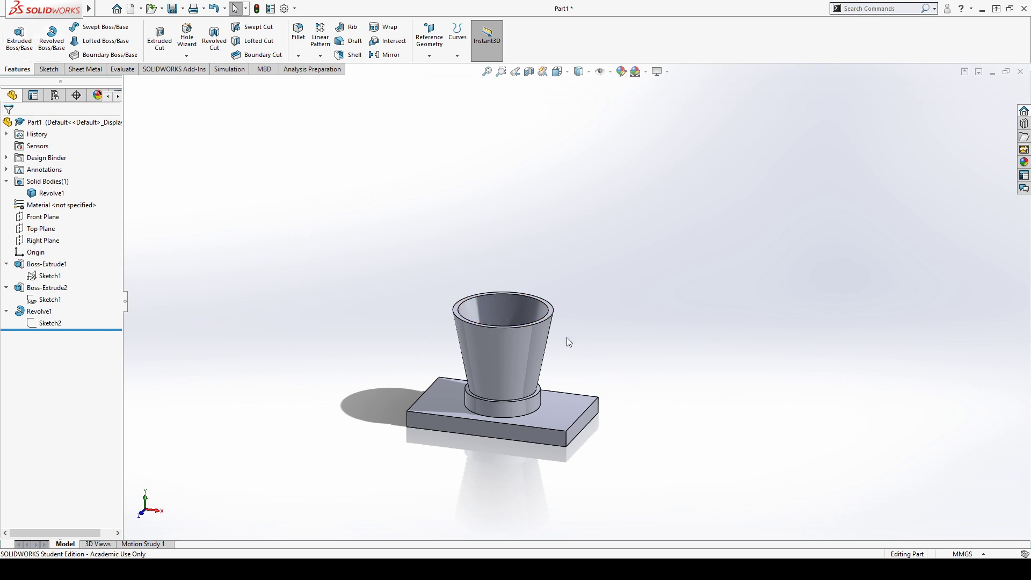
pyautogui.scroll(-3, 566, 338)
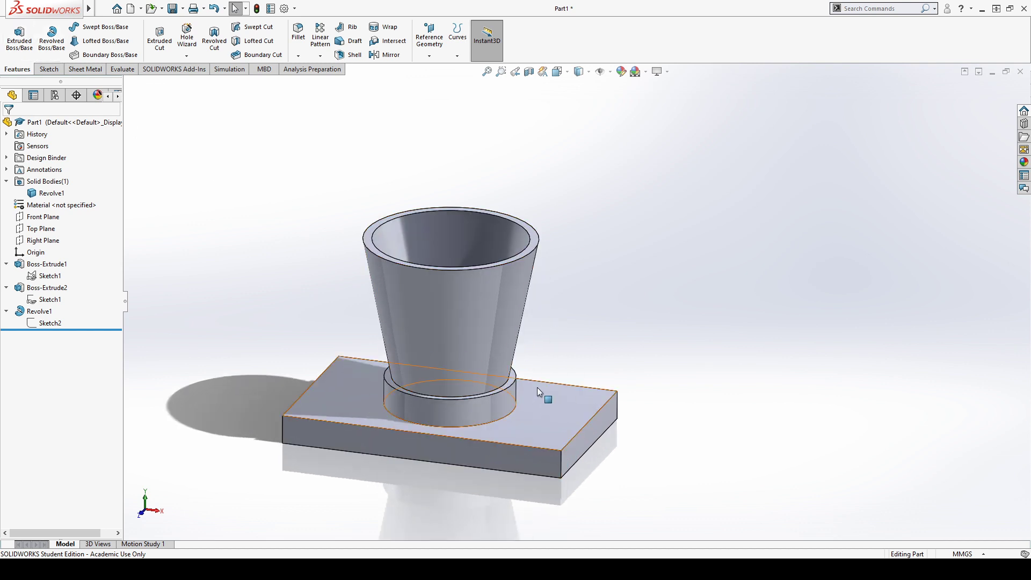
# Step: Start a new sketch on the underside face of the base plate
pyautogui.moveTo(532, 407); pyautogui.dragTo(419, 292, button='middle')
pyautogui.click(620, 337)
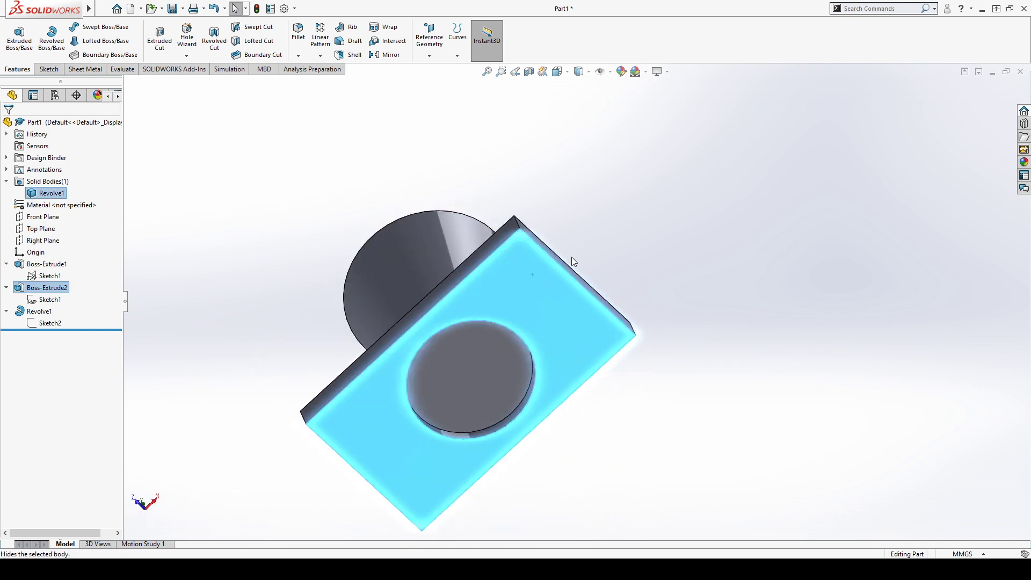
pyautogui.click(556, 261)
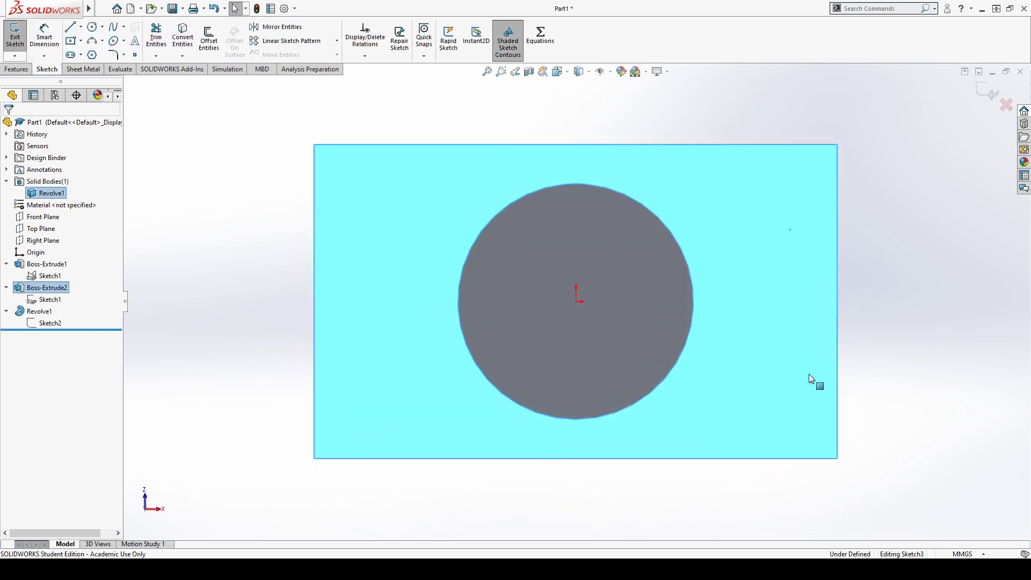
pyautogui.click(869, 322)
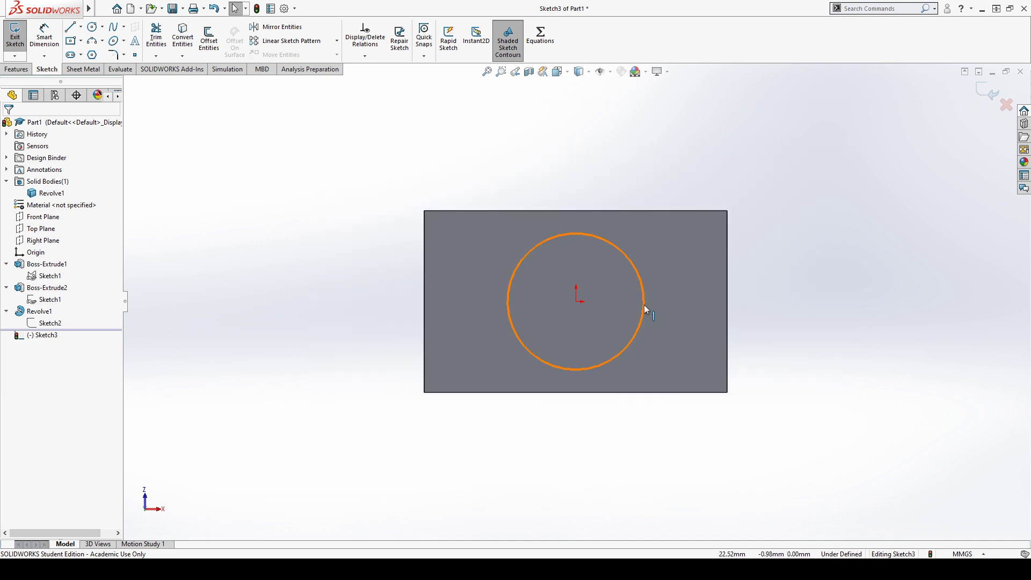
# Step: Sketch three connected lines forming an open rectangle about 40 mm tall, inward from the plate's left edge
pyautogui.click(71, 27)
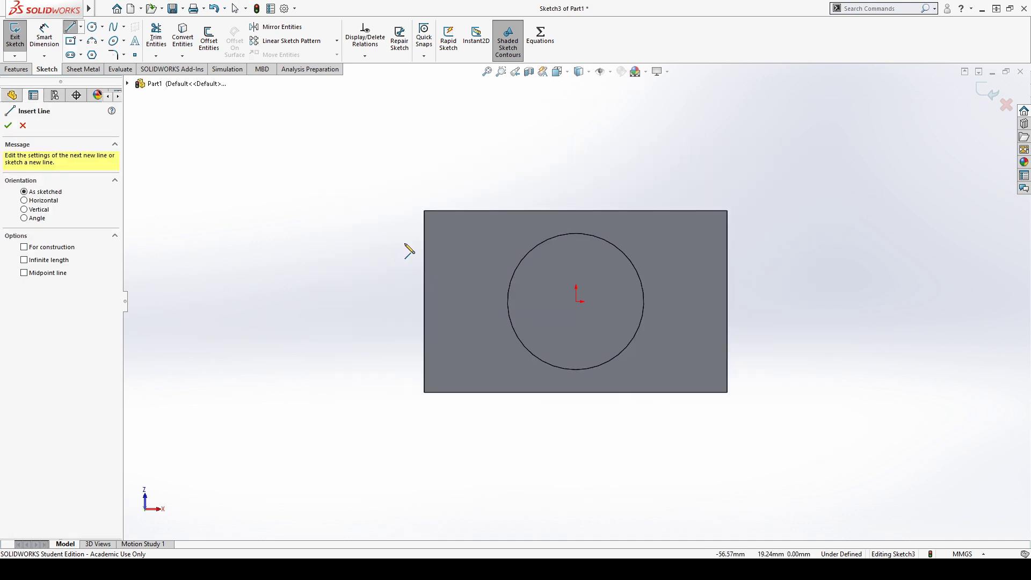
pyautogui.click(425, 242)
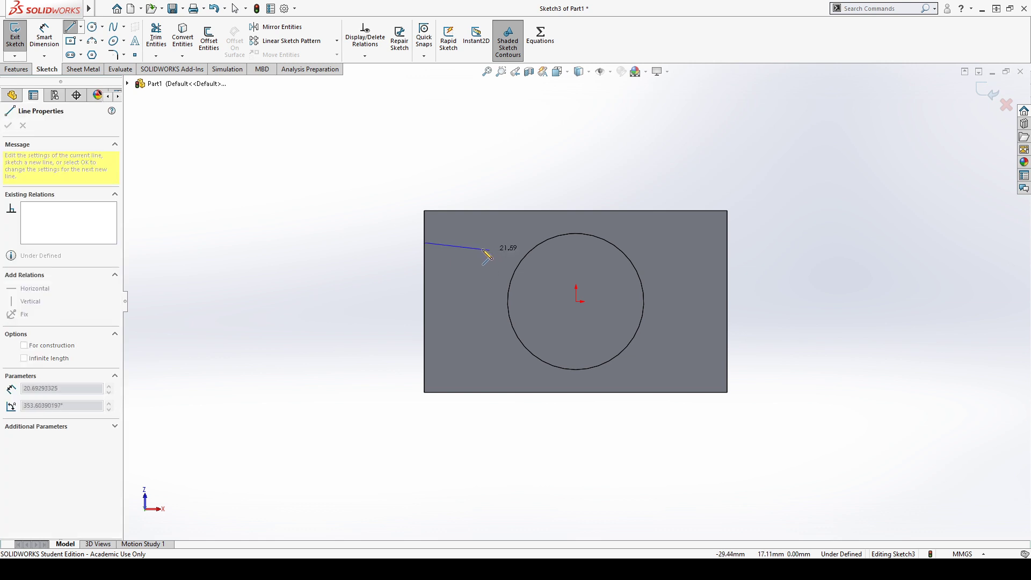
pyautogui.click(460, 243)
pyautogui.click(459, 361)
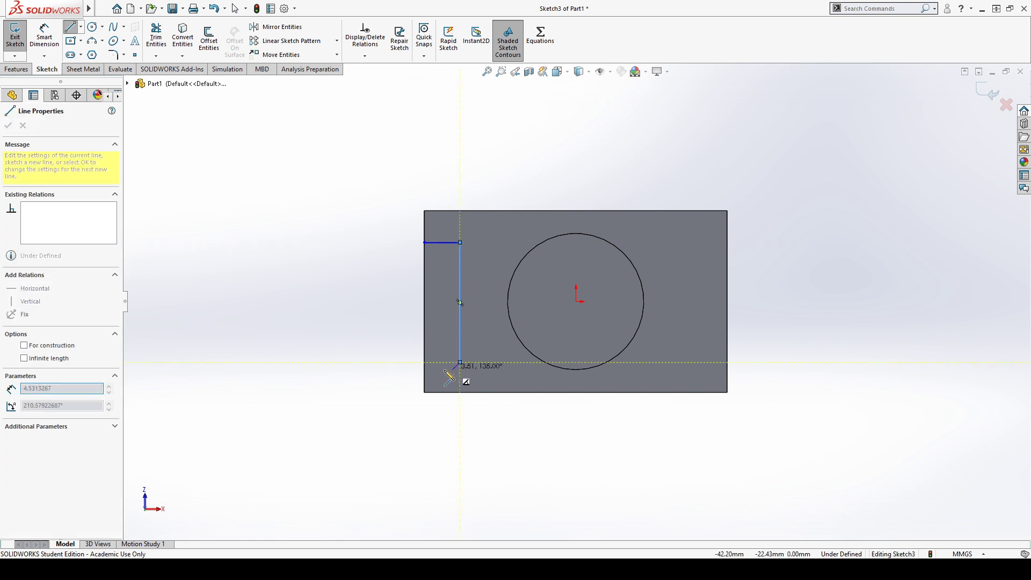
pyautogui.click(424, 365)
pyautogui.press('Escape')
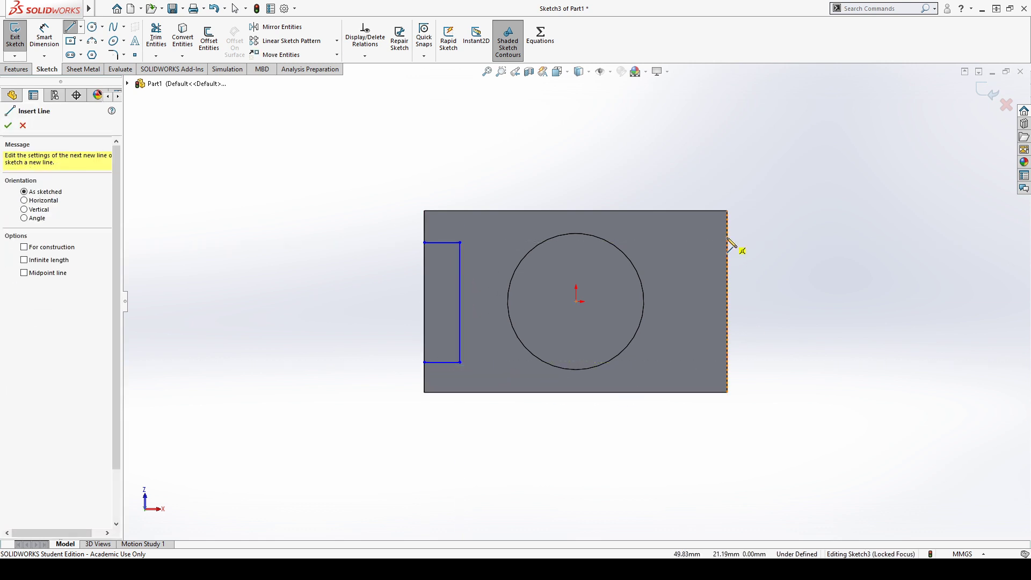
# Step: Sketch a matching open rectangle about 10 mm wide and 40 mm tall inward from the plate's right edge, level with the left one
pyautogui.click(727, 243)
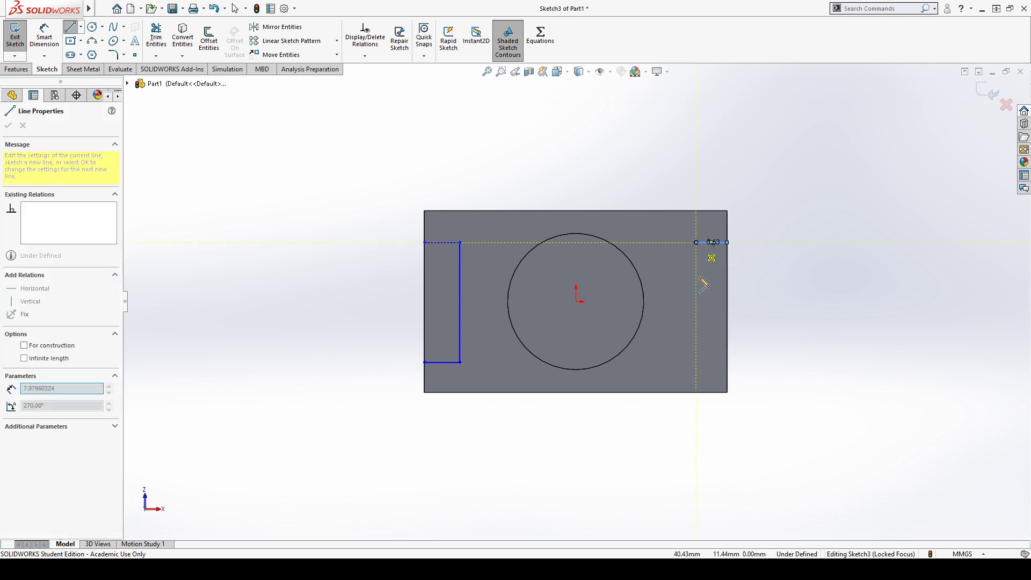
pyautogui.click(696, 243)
pyautogui.click(696, 362)
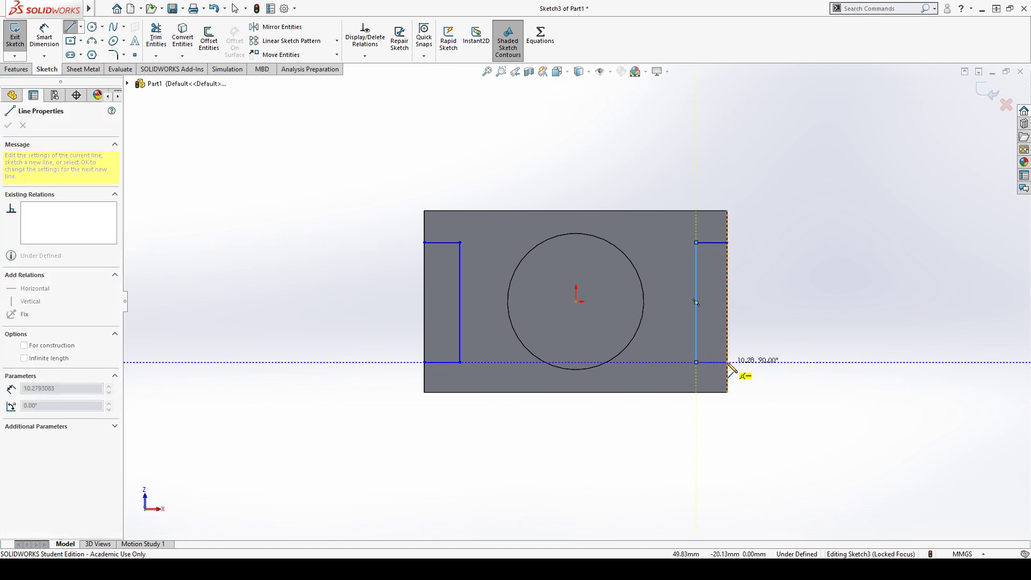
pyautogui.click(728, 363)
pyautogui.press('Escape')
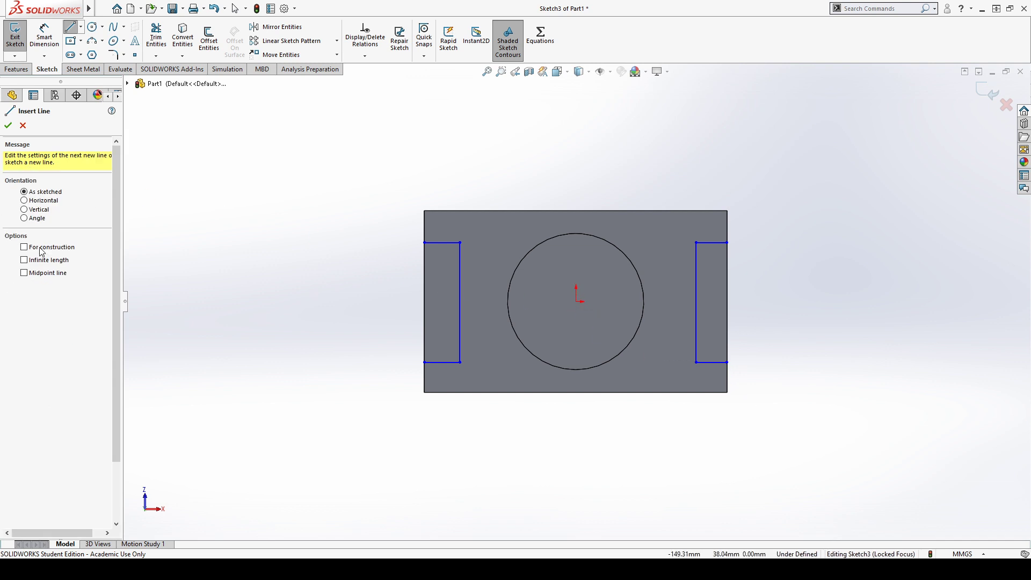
# Step: Draw a 30 mm vertical centerline from the origin to the midpoint of the plate's upper edge
pyautogui.click(576, 301)
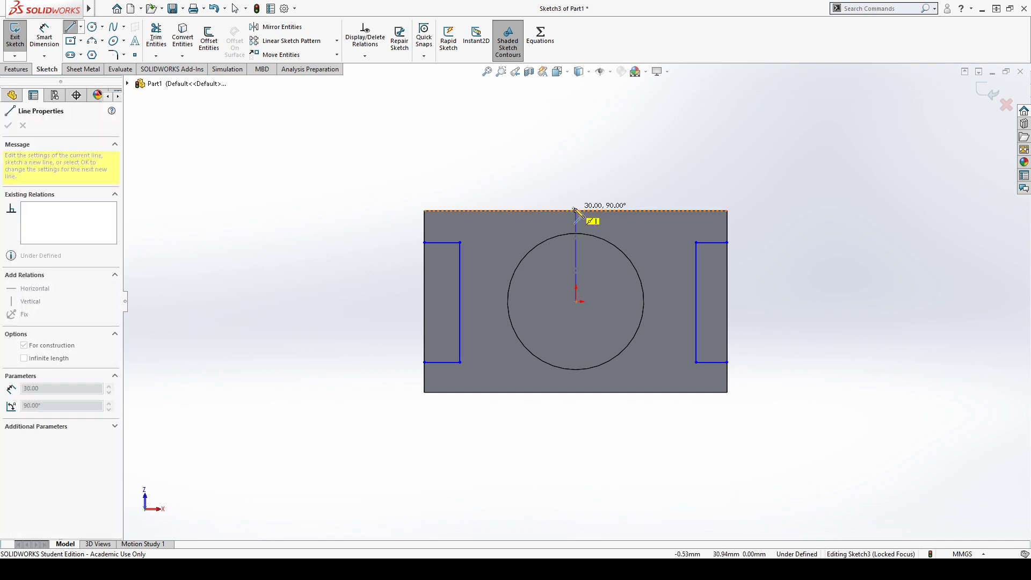
pyautogui.click(576, 210)
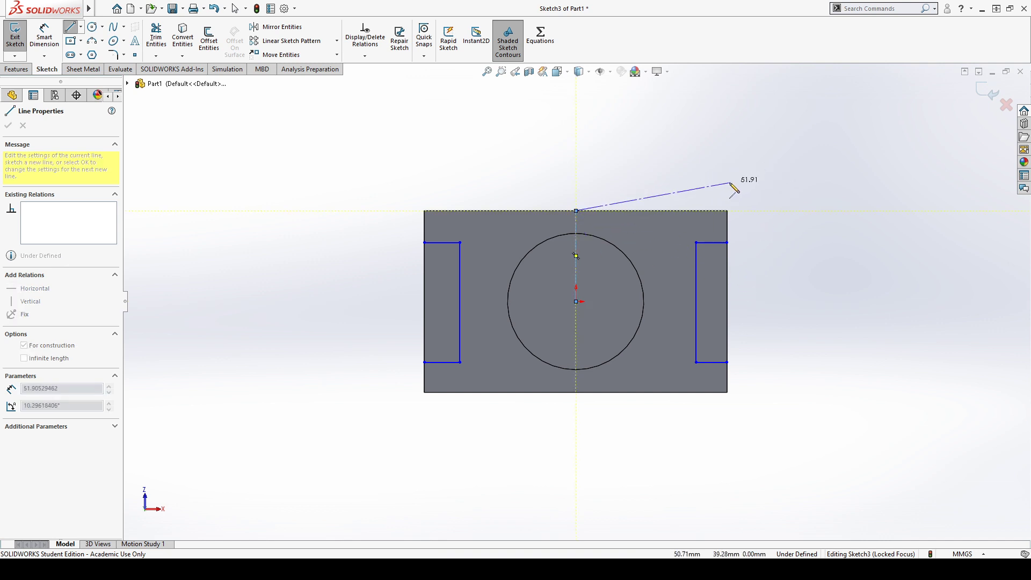
pyautogui.press('Escape')
# Step: Close the left rectangle with a vertical line along the plate's left edge
pyautogui.click(70, 26)
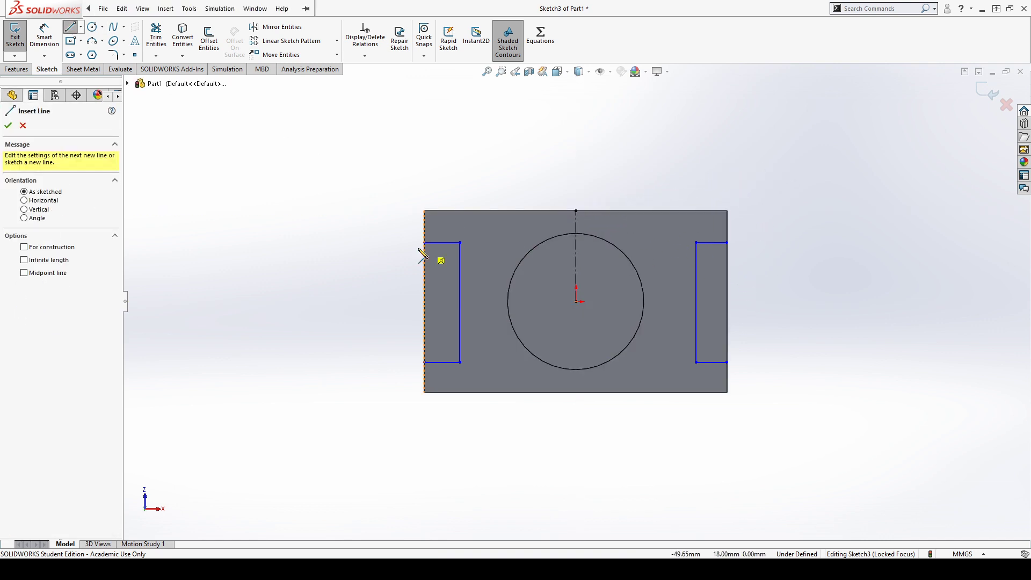
pyautogui.click(425, 243)
pyautogui.click(424, 362)
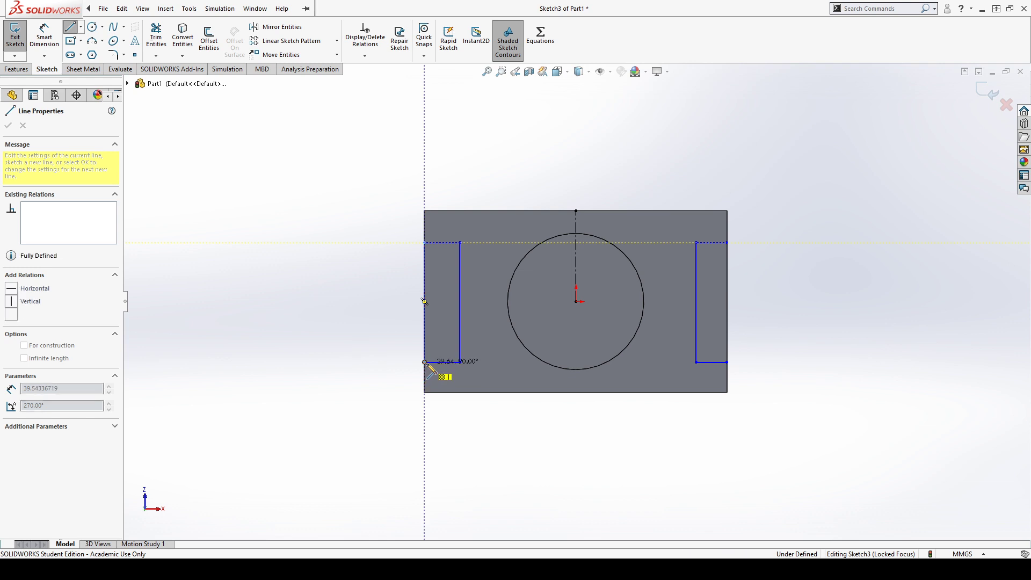
pyautogui.click(611, 387)
pyautogui.click(727, 377)
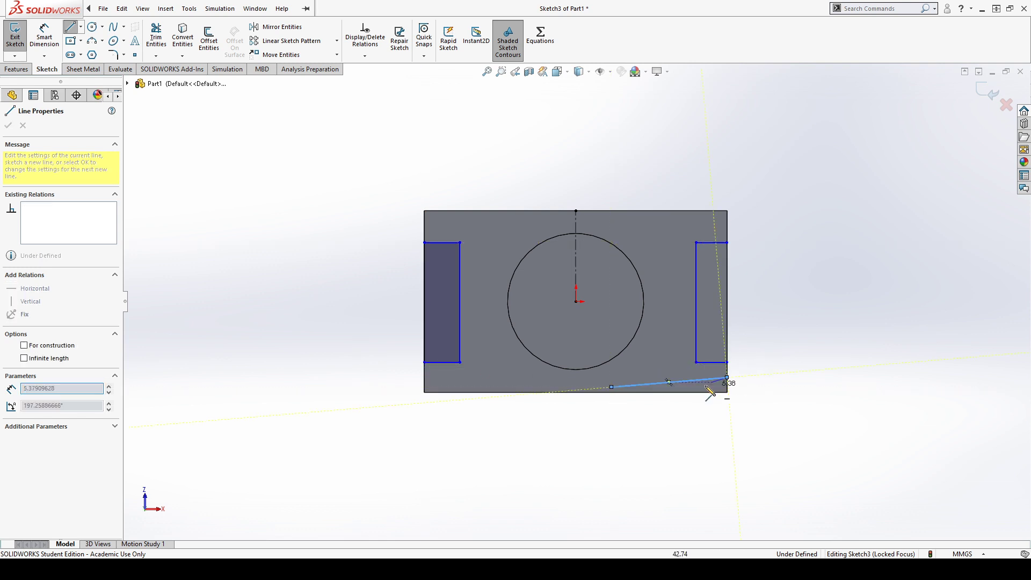
pyautogui.press('Escape')
pyautogui.hotkey('ctrl', 'z')
# Step: Close the right rectangle with a vertical line along the plate's right edge
pyautogui.press('l')
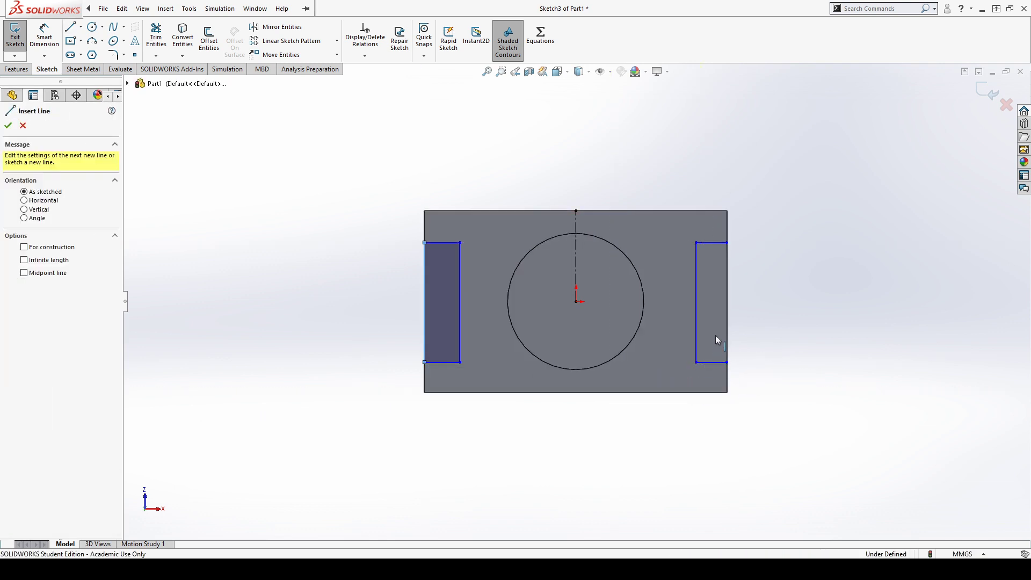
pyautogui.click(727, 362)
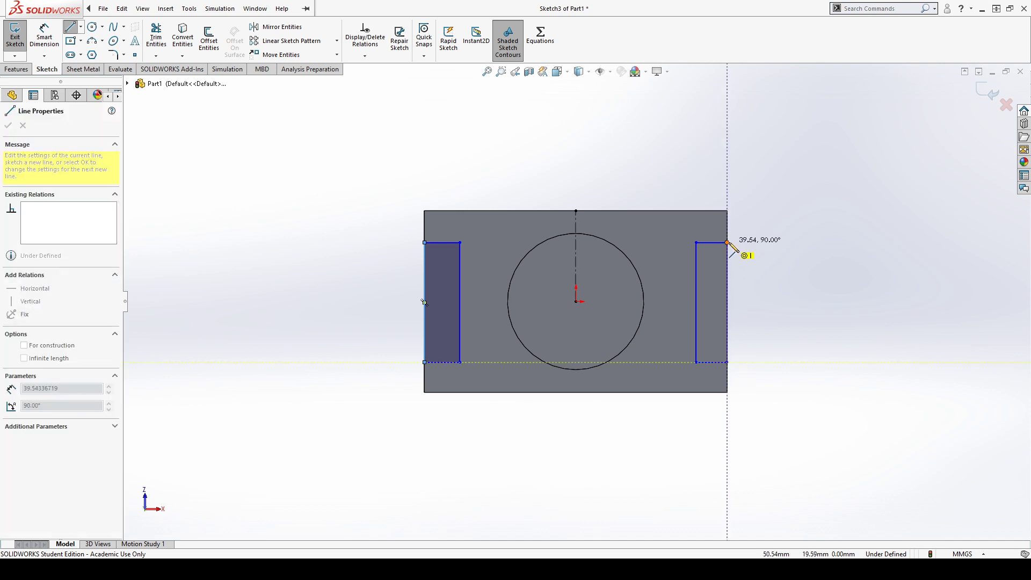
pyautogui.click(727, 243)
pyautogui.press('Escape')
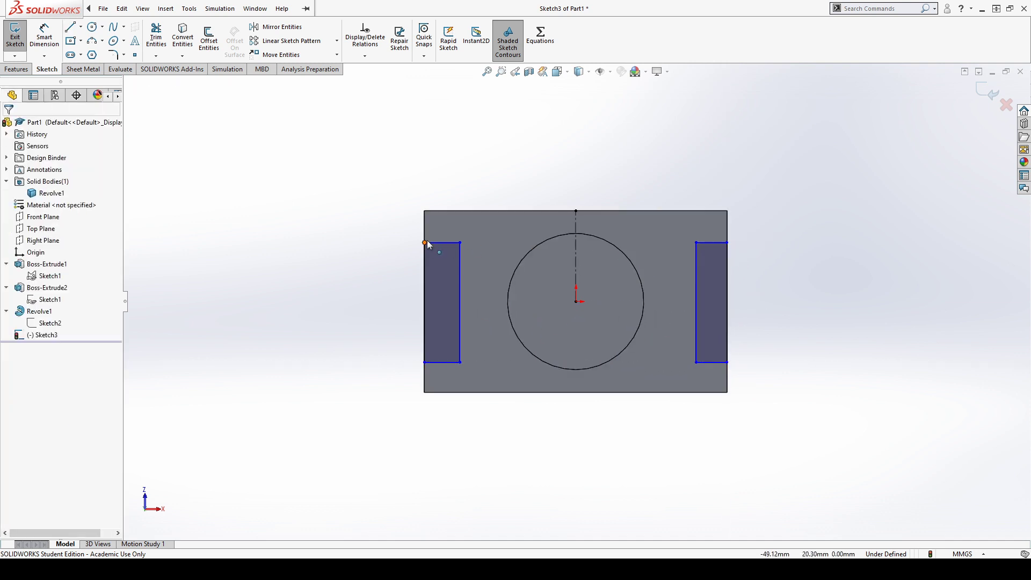
pyautogui.press('w')
pyautogui.click(356, 197)
pyautogui.moveTo(386, 194)
pyautogui.mouseDown()
pyautogui.moveTo(513, 432)
pyautogui.moveTo(492, 407)
pyautogui.moveTo(826, 419)
pyautogui.moveTo(757, 424)
pyautogui.mouseUp()
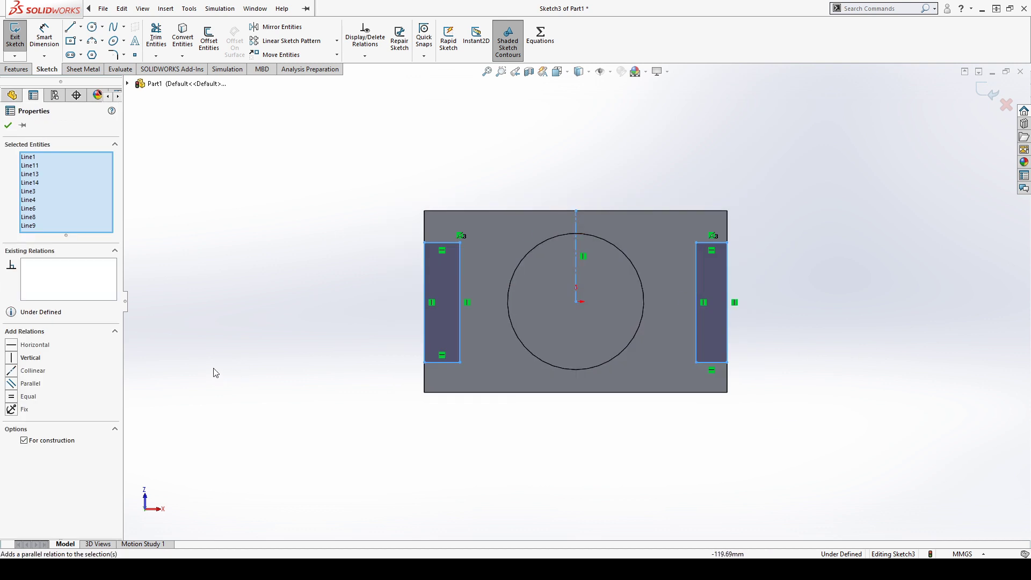
pyautogui.moveTo(383, 213); pyautogui.dragTo(492, 382)
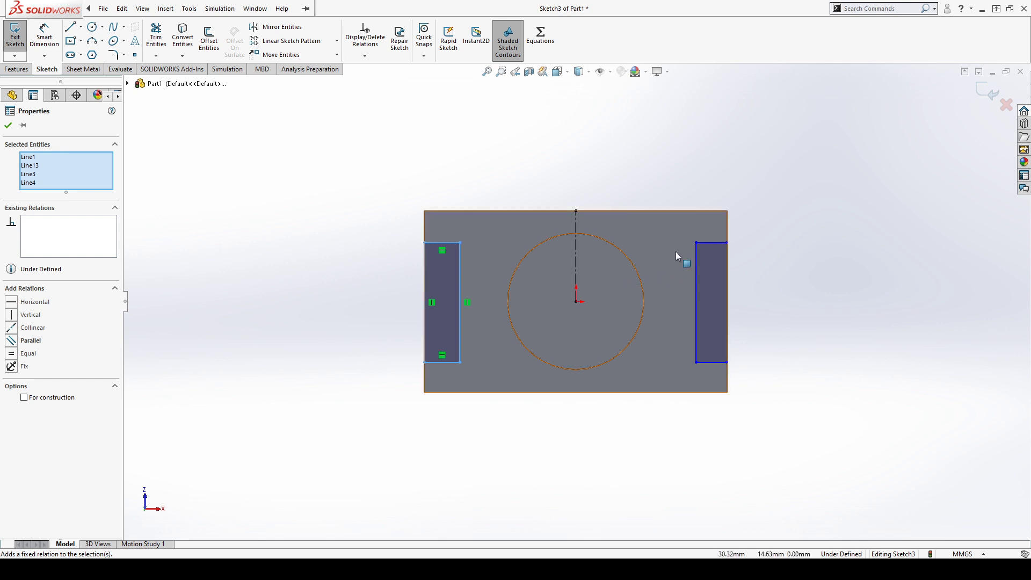
pyautogui.moveTo(648, 202); pyautogui.dragTo(787, 409)
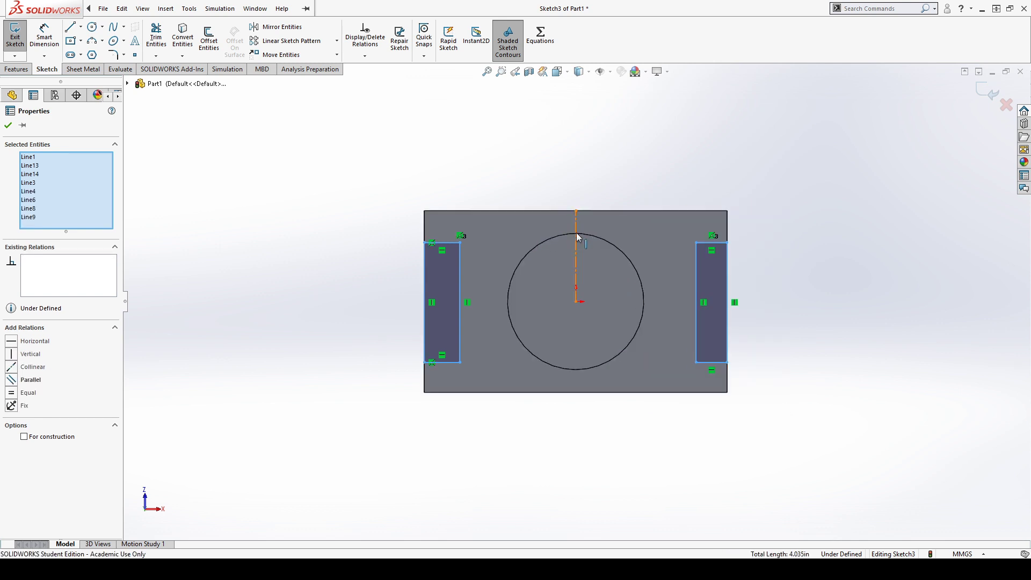
pyautogui.keyDown('ctrl'); pyautogui.click(577, 261); pyautogui.keyUp('ctrl')
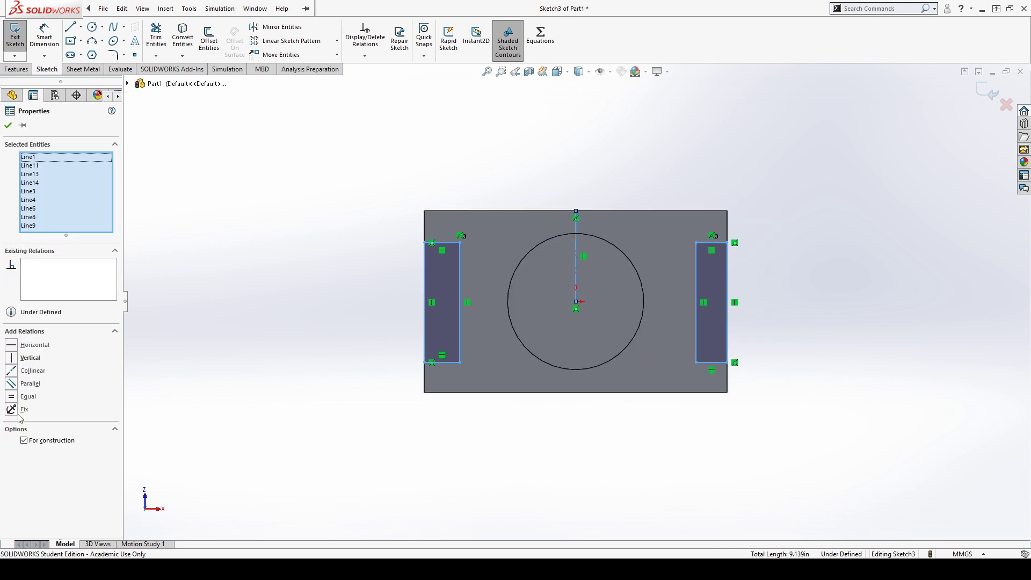
pyautogui.click(439, 437)
# Step: Make the inner vertical lines of the two rectangles symmetric about the vertical centerline
pyautogui.click(460, 314)
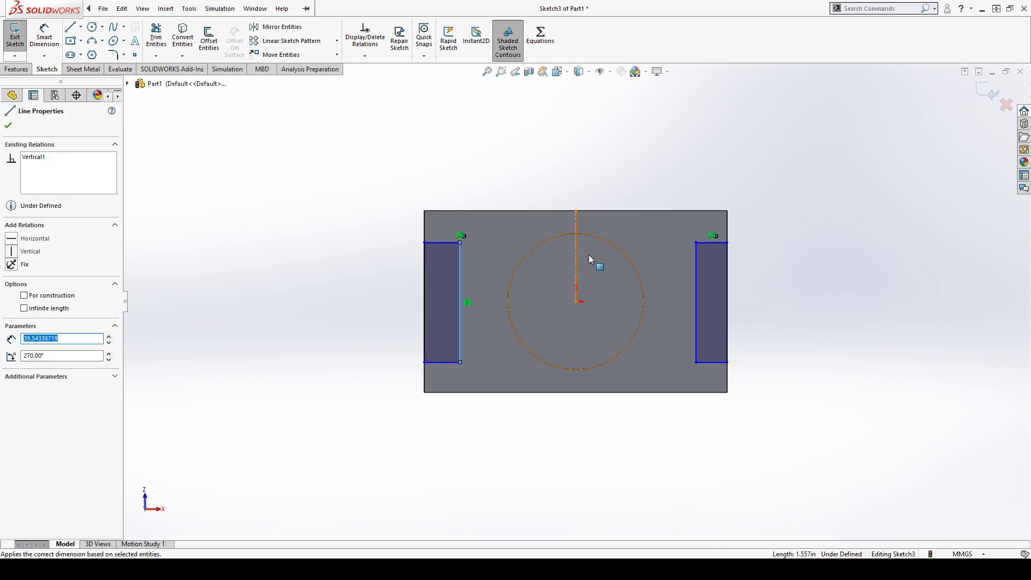
pyautogui.keyDown('ctrl'); pyautogui.click(577, 269); pyautogui.keyUp('ctrl')
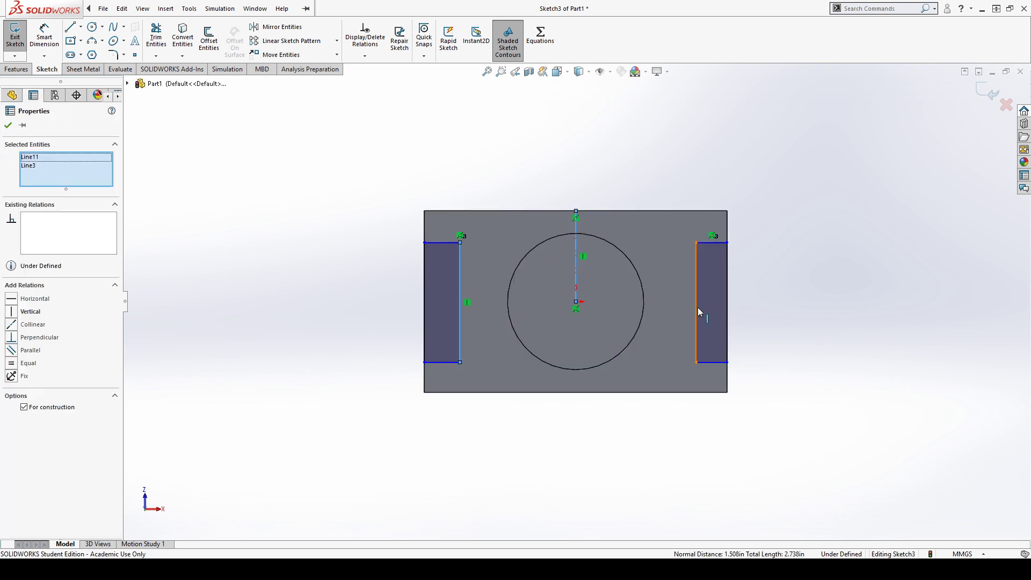
pyautogui.keyDown('ctrl'); pyautogui.click(697, 307); pyautogui.keyUp('ctrl')
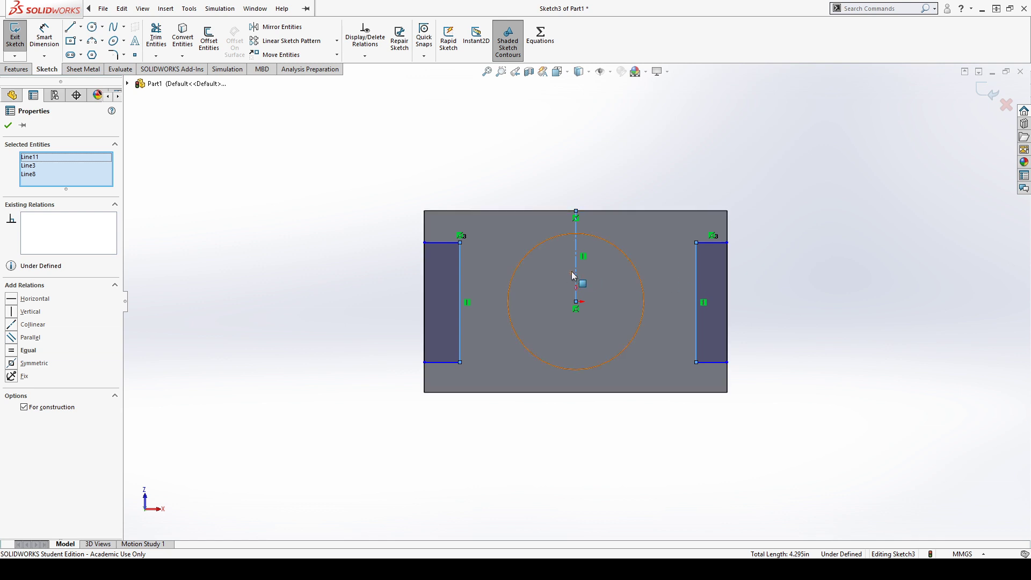
pyautogui.click(27, 364)
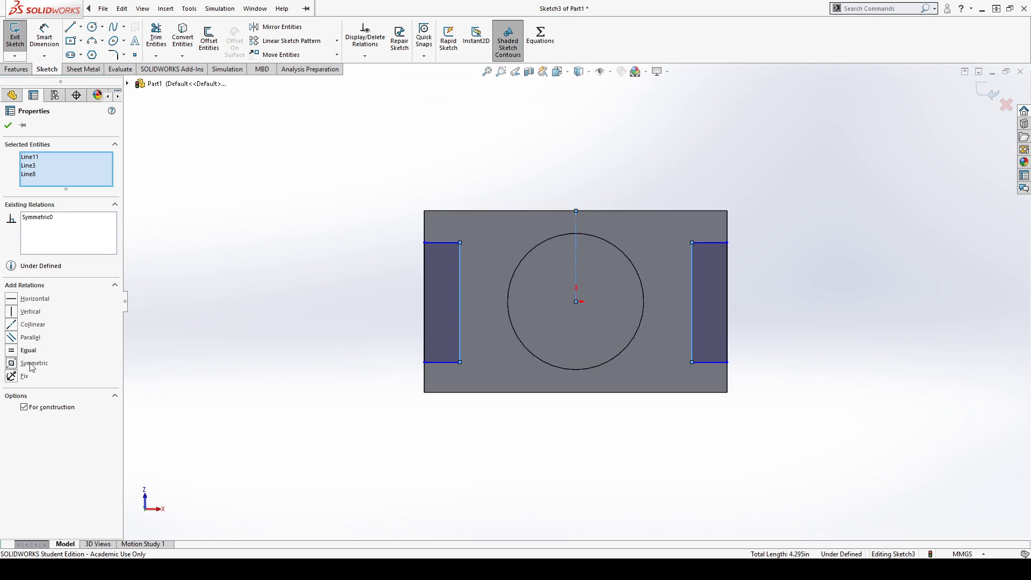
# Step: Narrow both rectangles by moving the right one's lower inner corner outward, and make their inner vertical lines equal in length
pyautogui.click(463, 402)
pyautogui.moveTo(693, 363)
pyautogui.mouseDown()
pyautogui.moveTo(690, 307)
pyautogui.moveTo(682, 363)
pyautogui.moveTo(697, 365)
pyautogui.mouseUp()
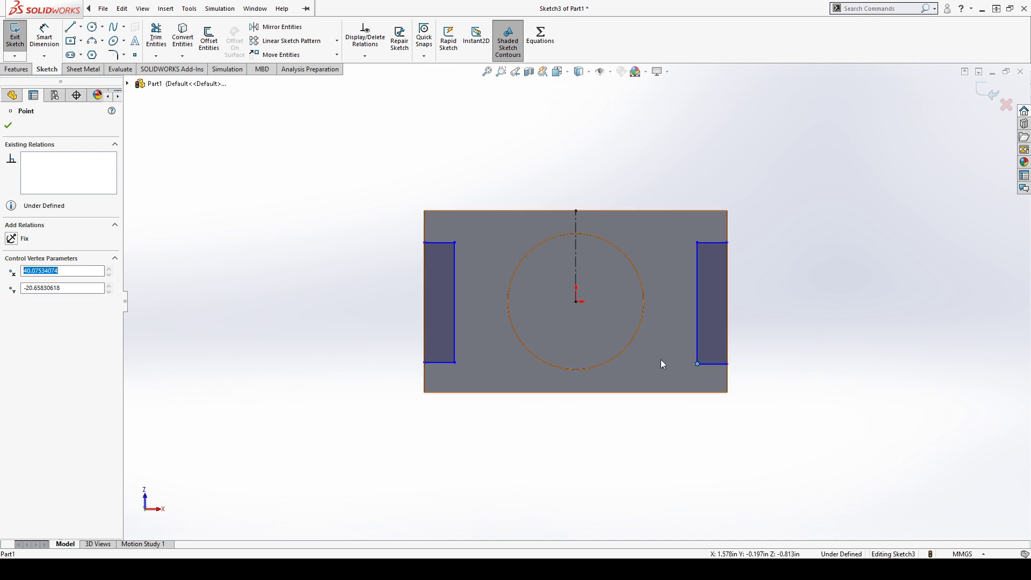
pyautogui.click(462, 326)
pyautogui.click(455, 324)
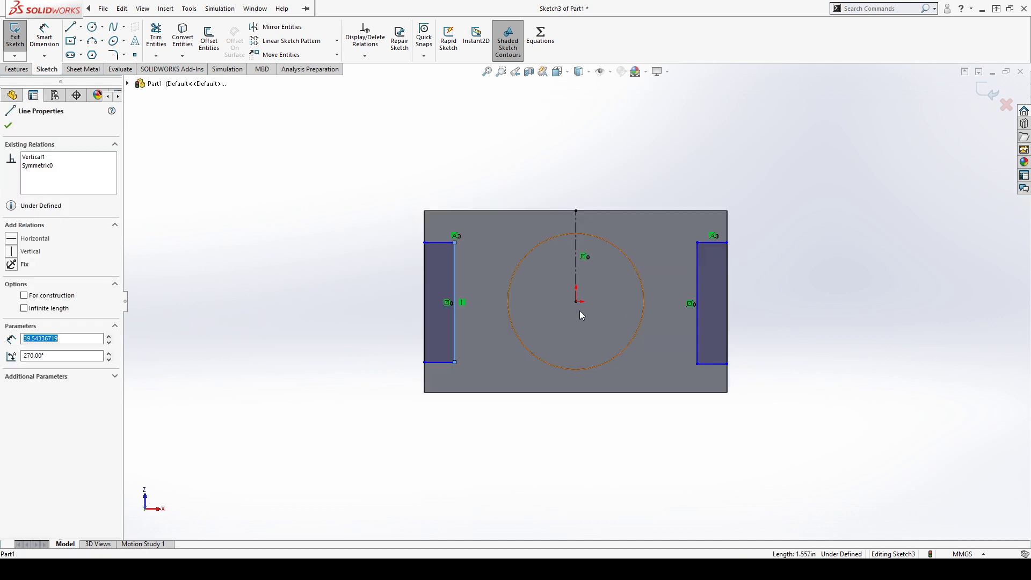
pyautogui.keyDown('ctrl'); pyautogui.click(698, 313); pyautogui.keyUp('ctrl')
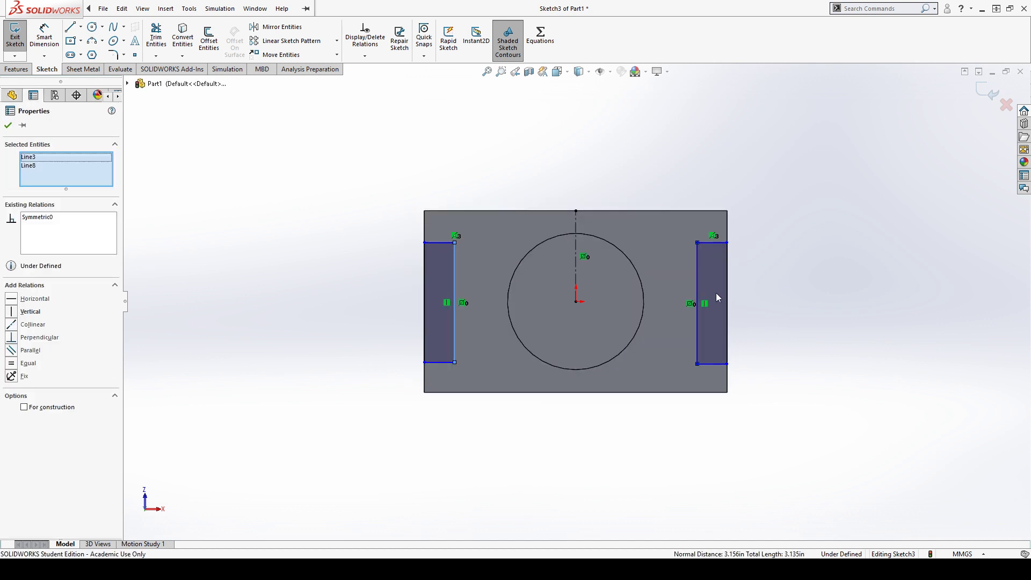
pyautogui.click(804, 268)
pyautogui.click(798, 290)
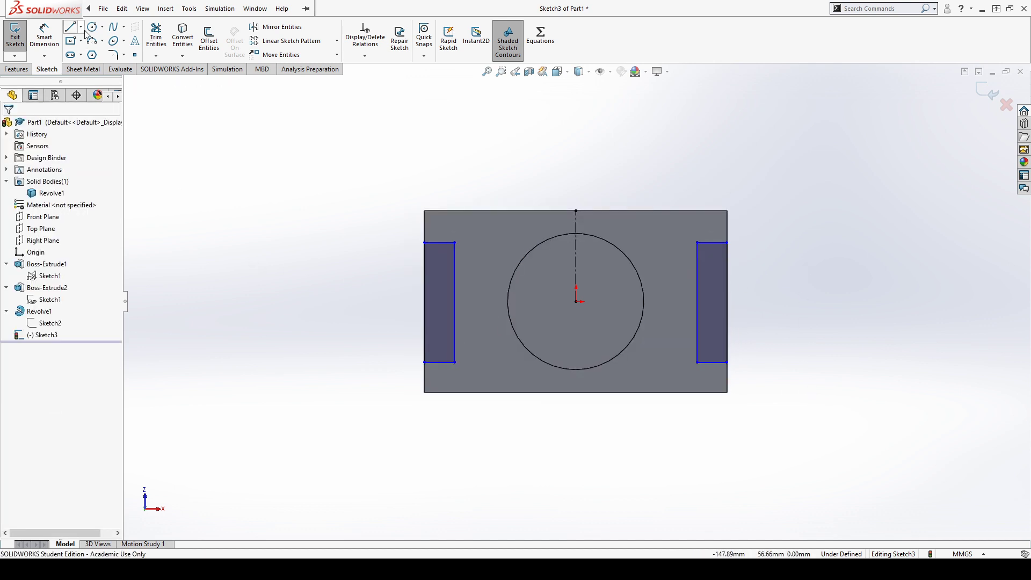
# Step: Draw a horizontal centerline about 80 mm long between the inner vertical lines of the two rectangles, slightly below the origin
pyautogui.click(103, 61)
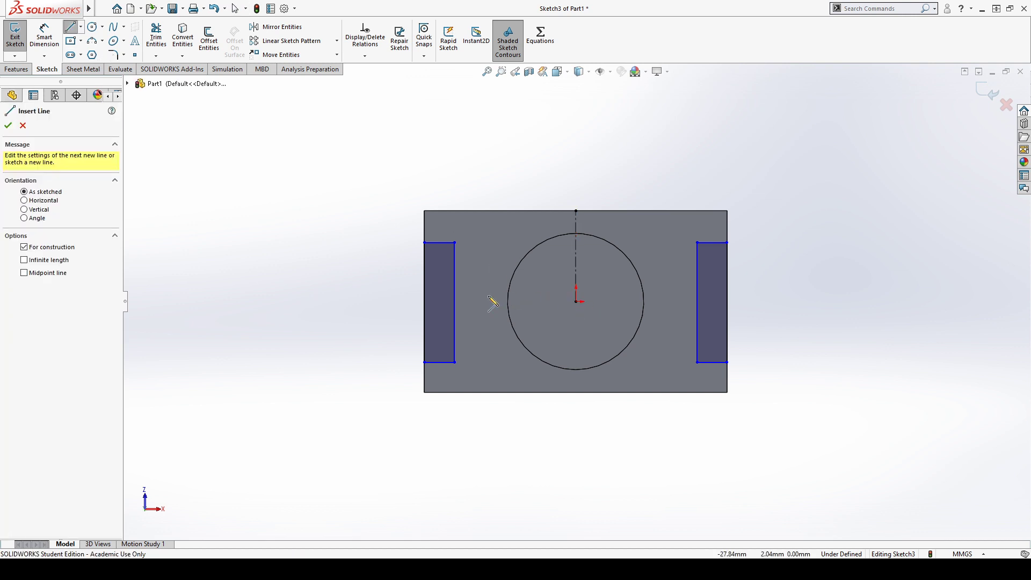
pyautogui.click(455, 315)
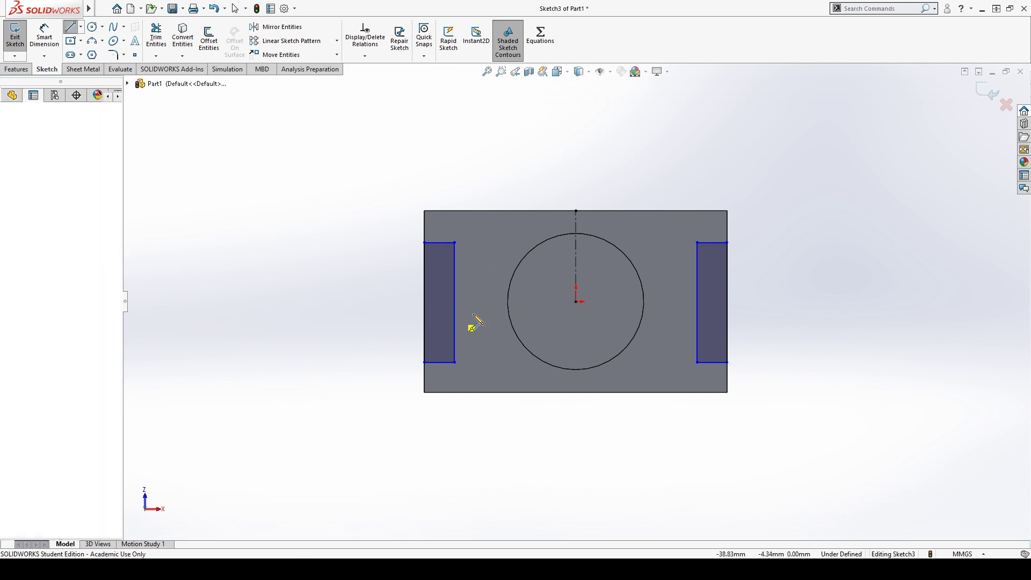
pyautogui.click(698, 315)
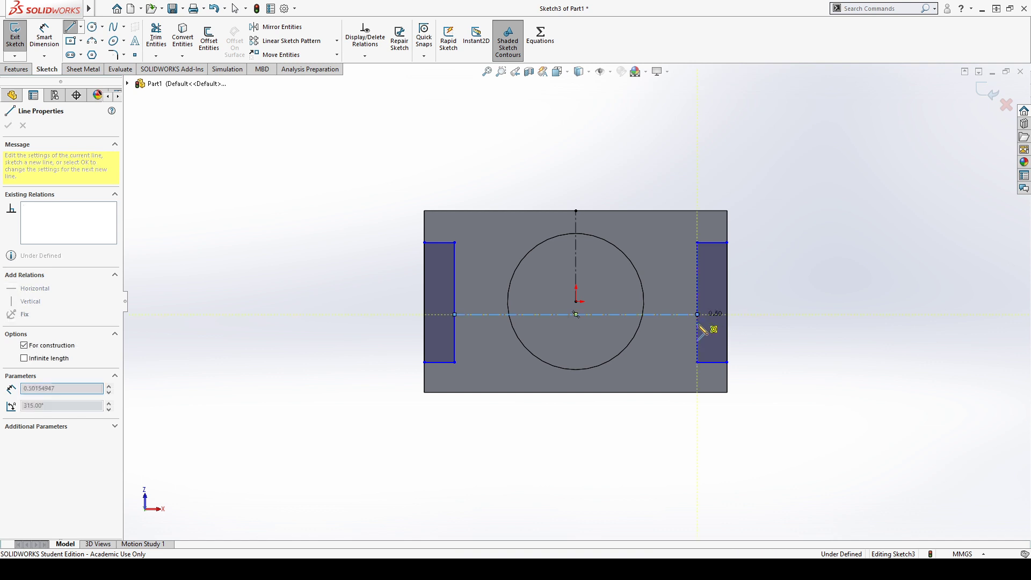
pyautogui.press('Escape')
# Step: Make the midpoint of the horizontal centerline coincident with the origin
pyautogui.click(578, 314)
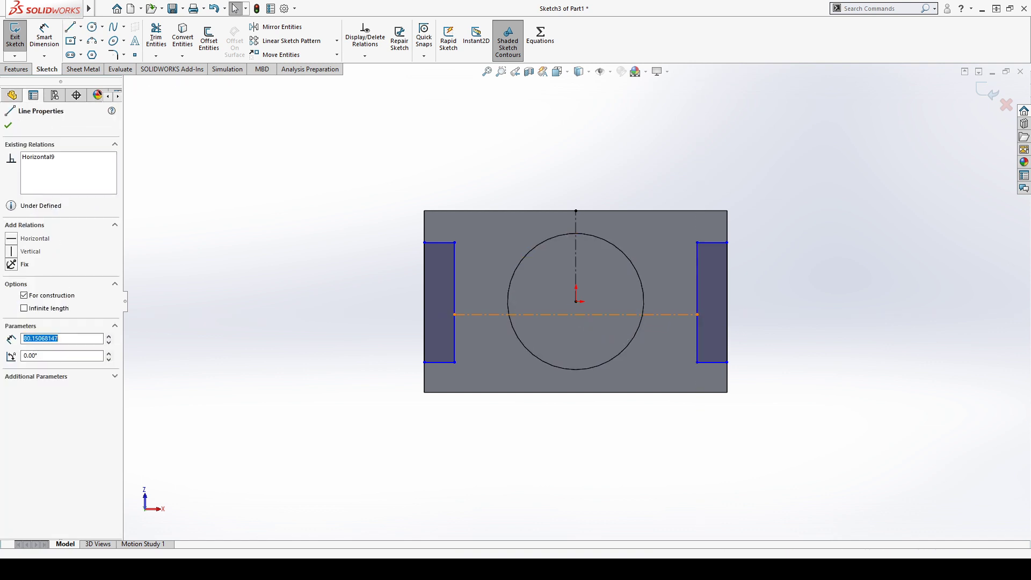
pyautogui.click(577, 302)
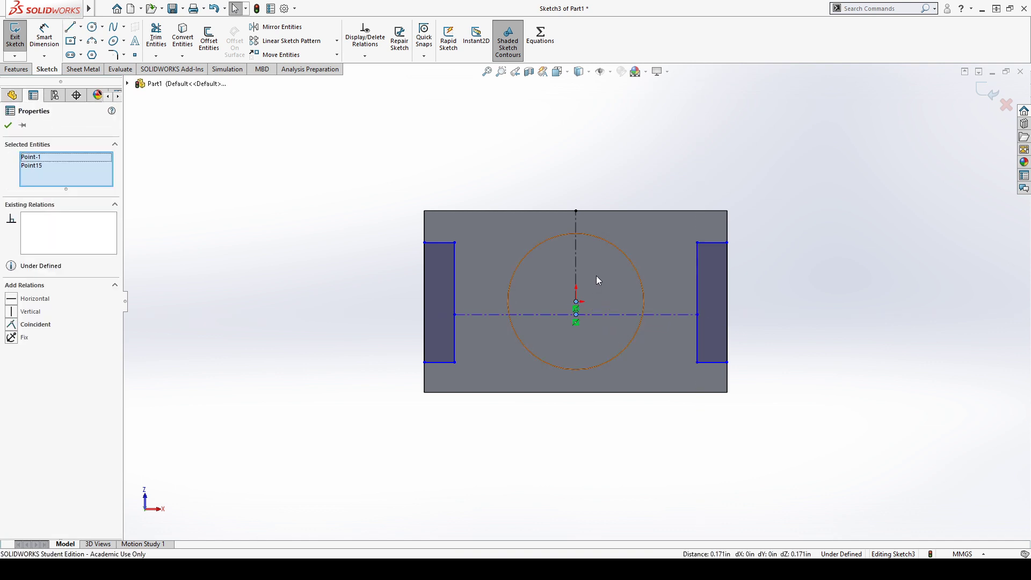
pyautogui.click(642, 256)
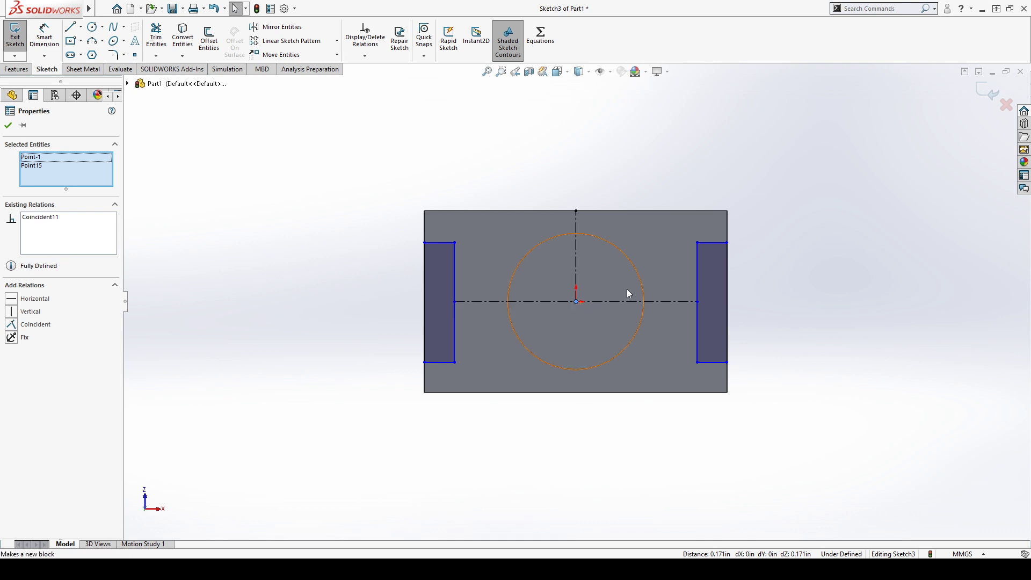
pyautogui.click(688, 417)
# Step: Constrain the centerline's right endpoint to the midpoint of the right rectangle's inner line, and move the left rectangle's lower edge slightly down
pyautogui.click(698, 302)
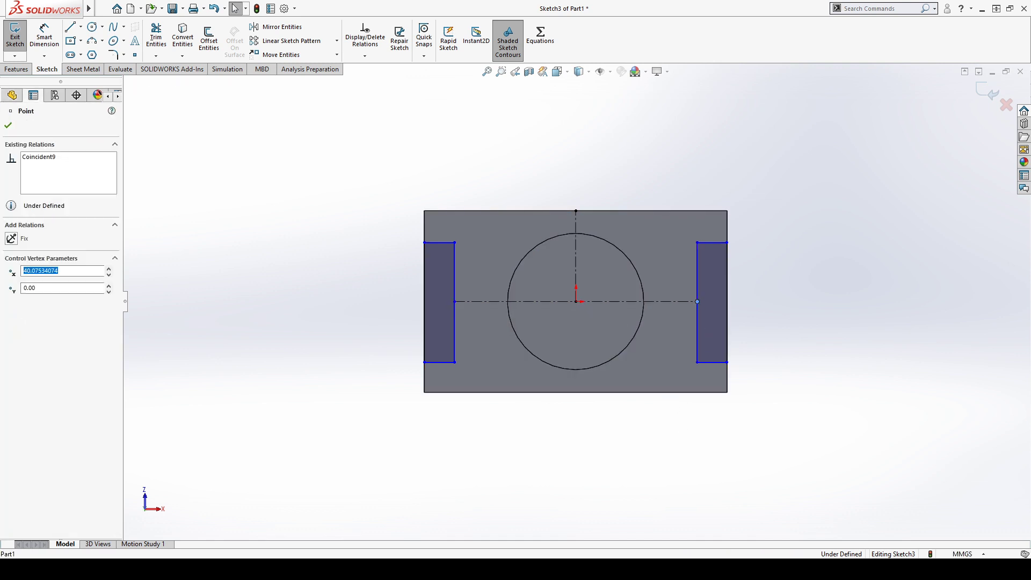
pyautogui.keyDown('ctrl'); pyautogui.click(698, 331); pyautogui.keyUp('ctrl')
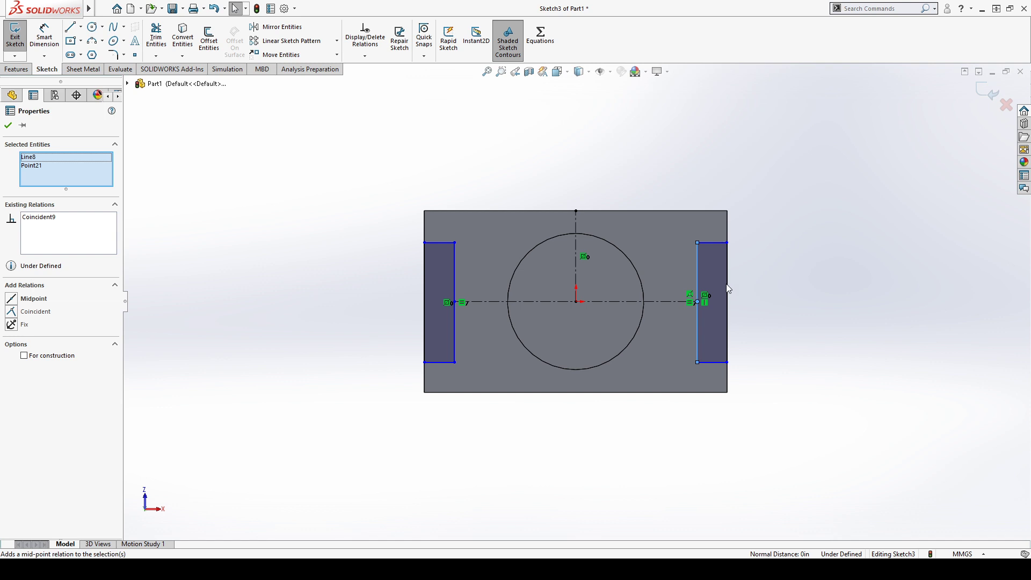
pyautogui.click(729, 285)
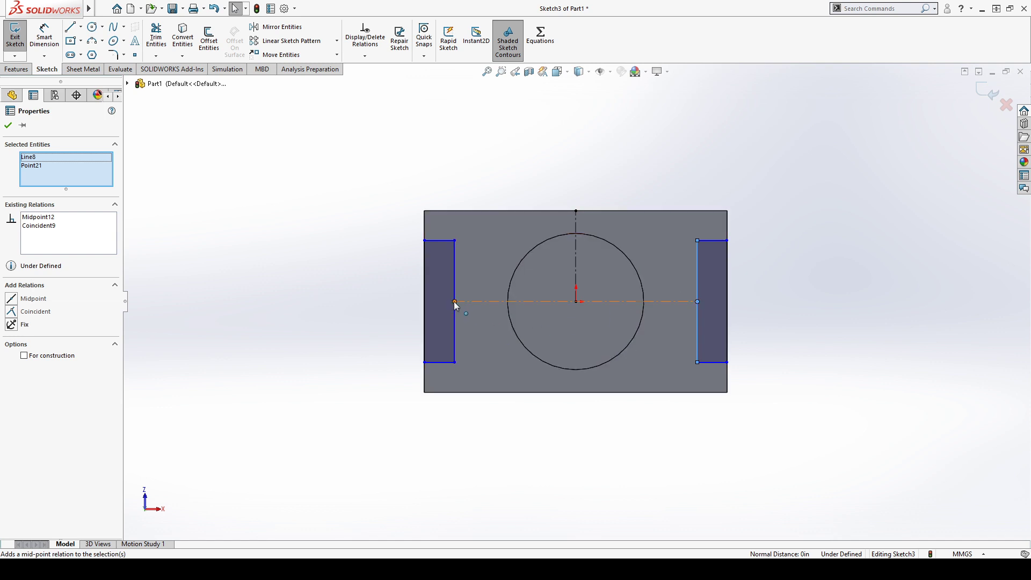
pyautogui.moveTo(444, 362)
pyautogui.mouseDown()
pyautogui.moveTo(444, 312)
pyautogui.moveTo(442, 350)
pyautogui.moveTo(452, 359)
pyautogui.moveTo(458, 349)
pyautogui.moveTo(456, 358)
pyautogui.moveTo(453, 331)
pyautogui.moveTo(454, 366)
pyautogui.mouseUp()
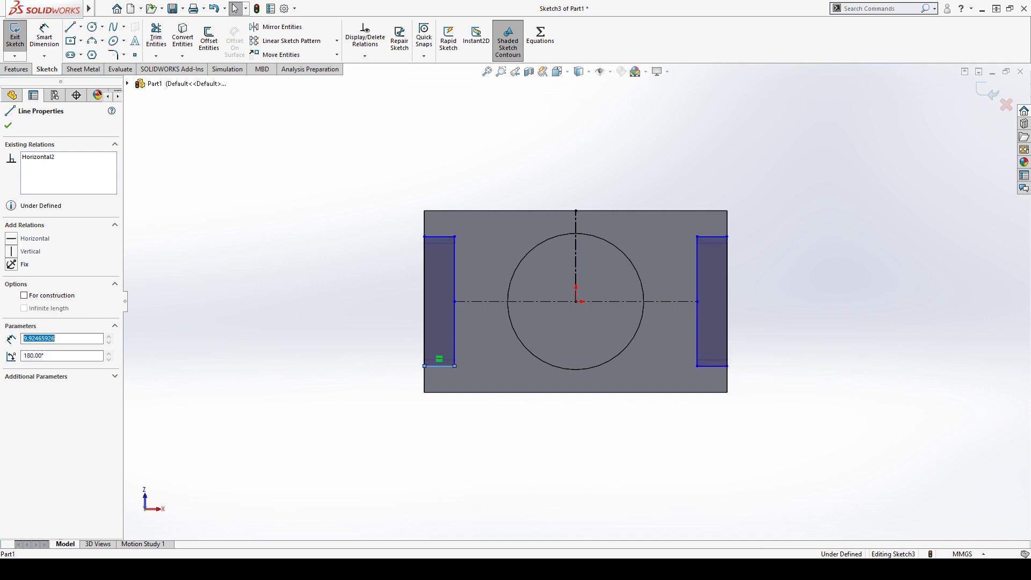
# Step: Dimension the left rectangle's lower horizontal line and set its width to 10 mm
pyautogui.moveTo(471, 401); pyautogui.dragTo(468, 371, button='right')
pyautogui.click(449, 366)
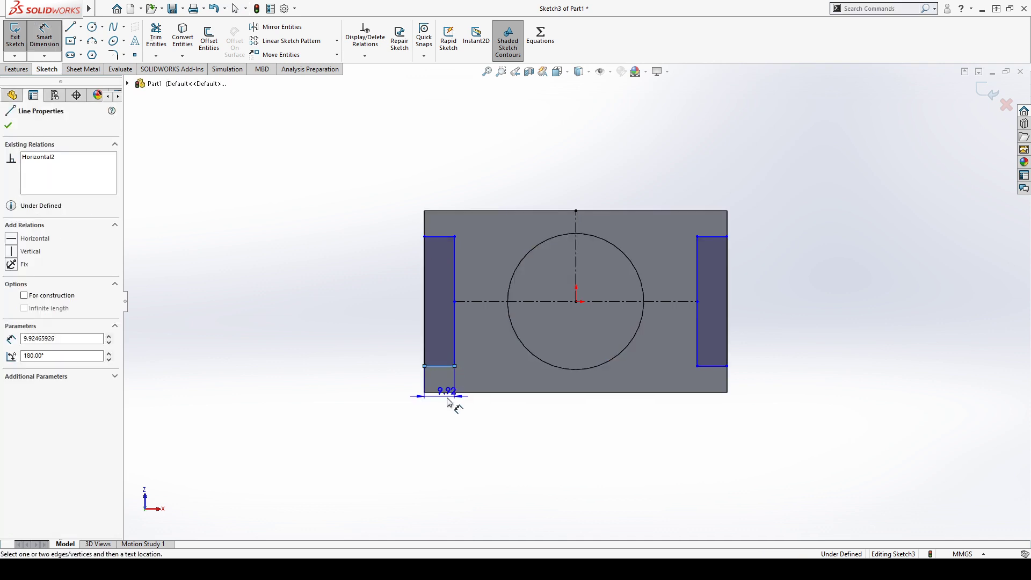
pyautogui.click(387, 413)
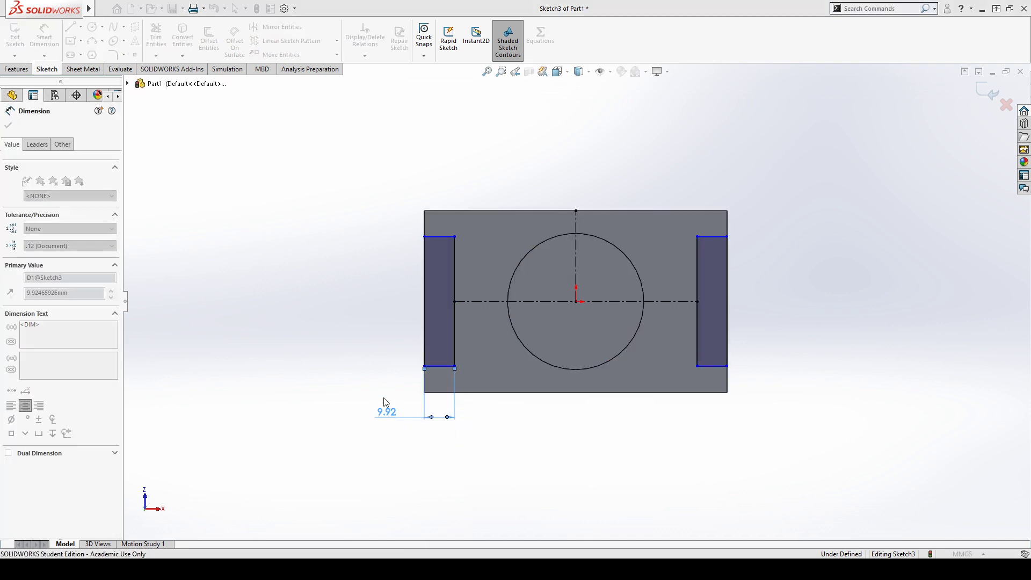
pyautogui.write('10')
pyautogui.press('Return')
# Step: Dimension the distance from the left rectangle's lower line to the plate's lower edge as 10 mm
pyautogui.click(445, 367)
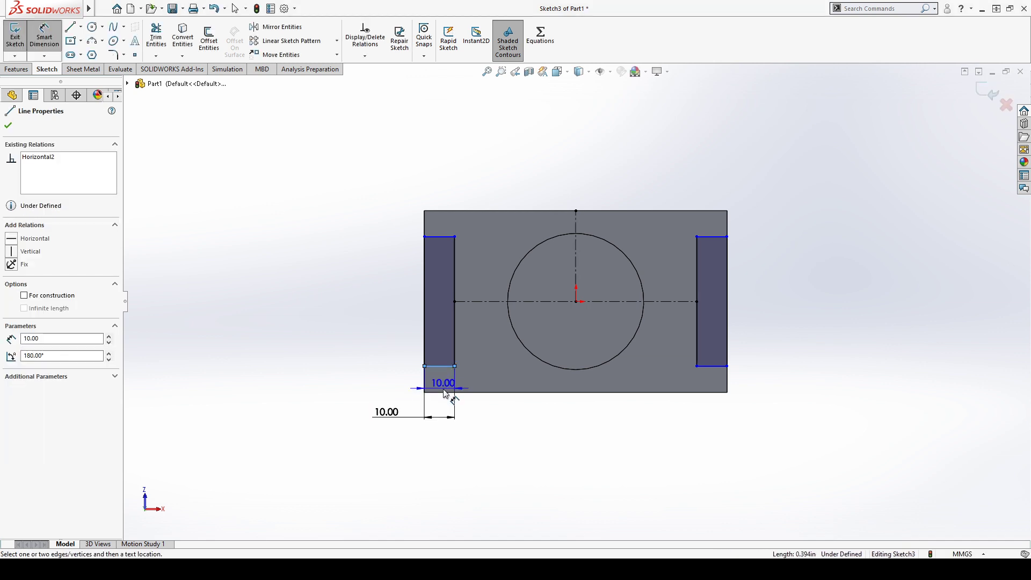
pyautogui.click(444, 392)
pyautogui.click(398, 391)
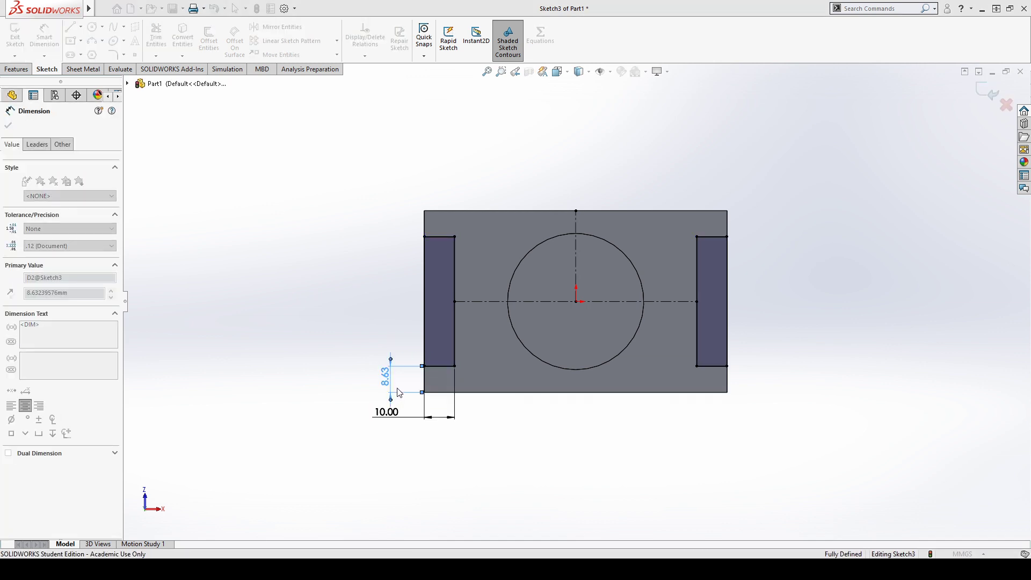
pyautogui.write('10')
pyautogui.press('Return')
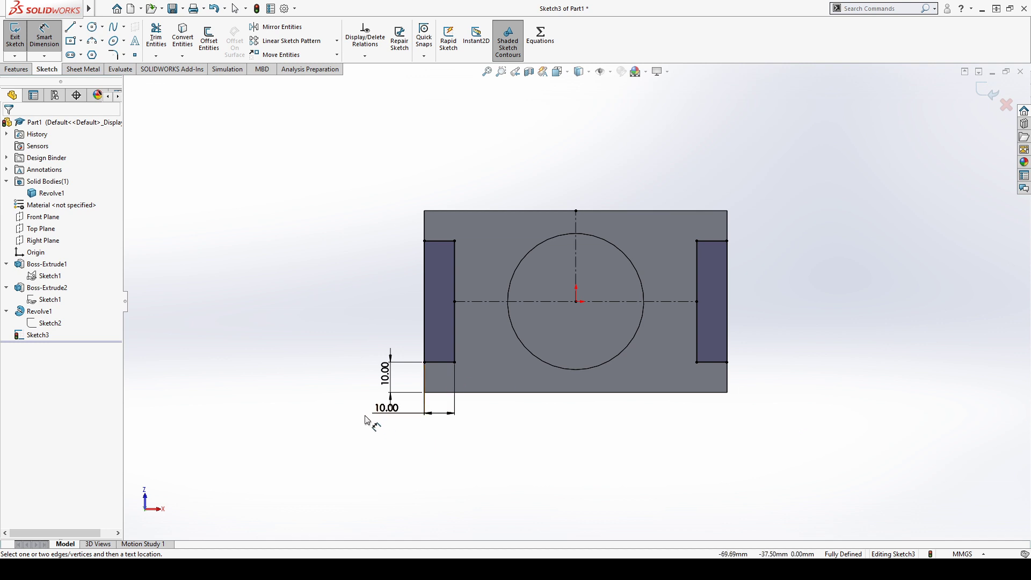
# Step: Reposition the two 10 mm dimension labels, placing the width label right of its extension lines and the height label closer to the plate
pyautogui.moveTo(386, 410); pyautogui.dragTo(478, 422)
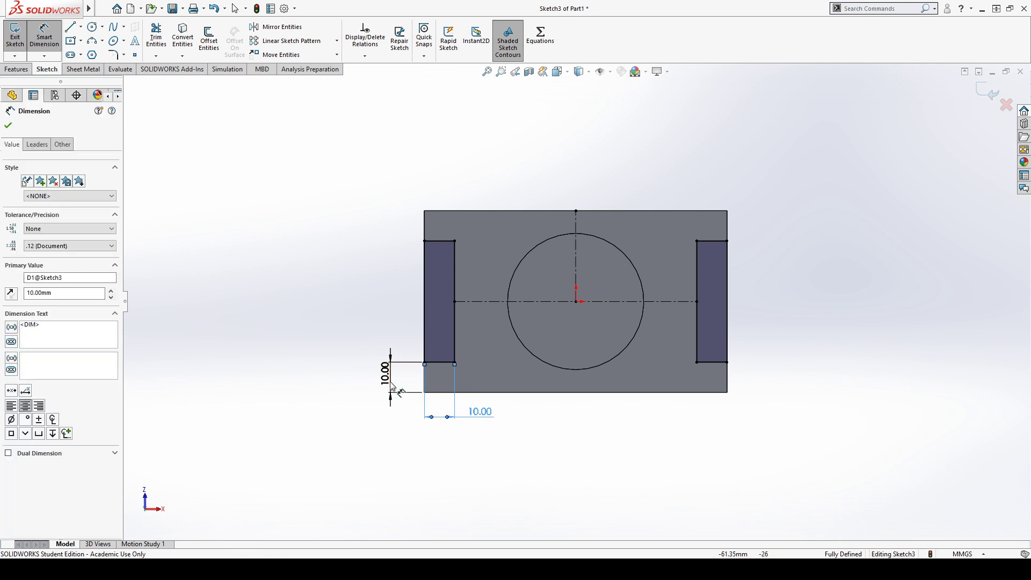
pyautogui.moveTo(383, 373); pyautogui.dragTo(386, 379)
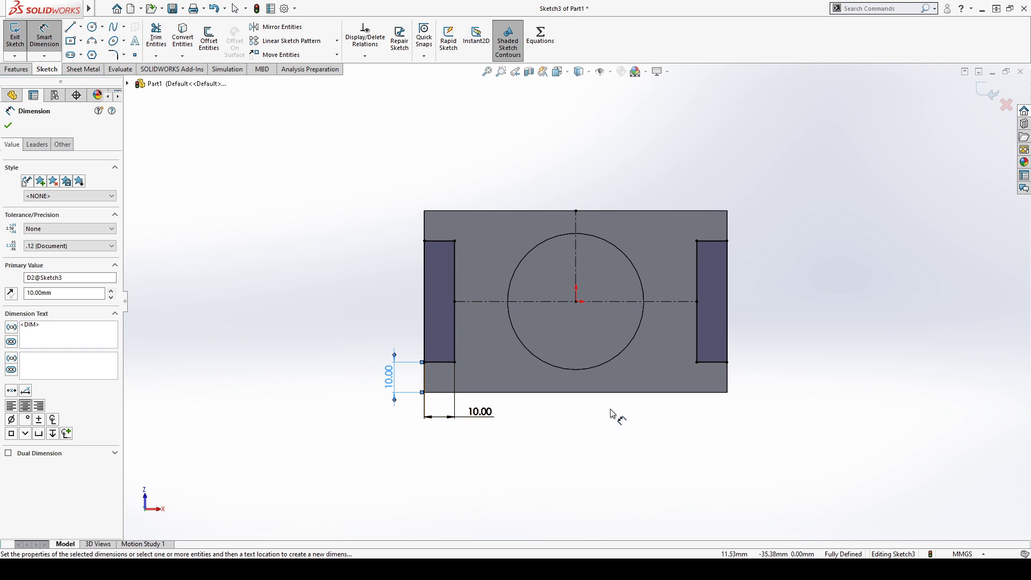
pyautogui.click(658, 443)
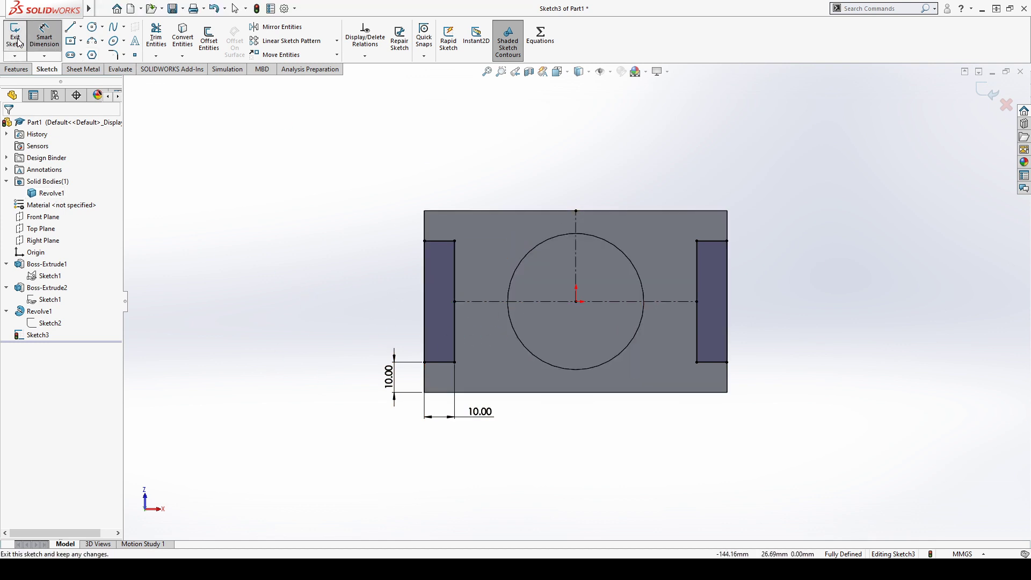
# Step: Start an Extruded Cut from the two-rectangle sketch and set its end condition to Through All
pyautogui.click(16, 68)
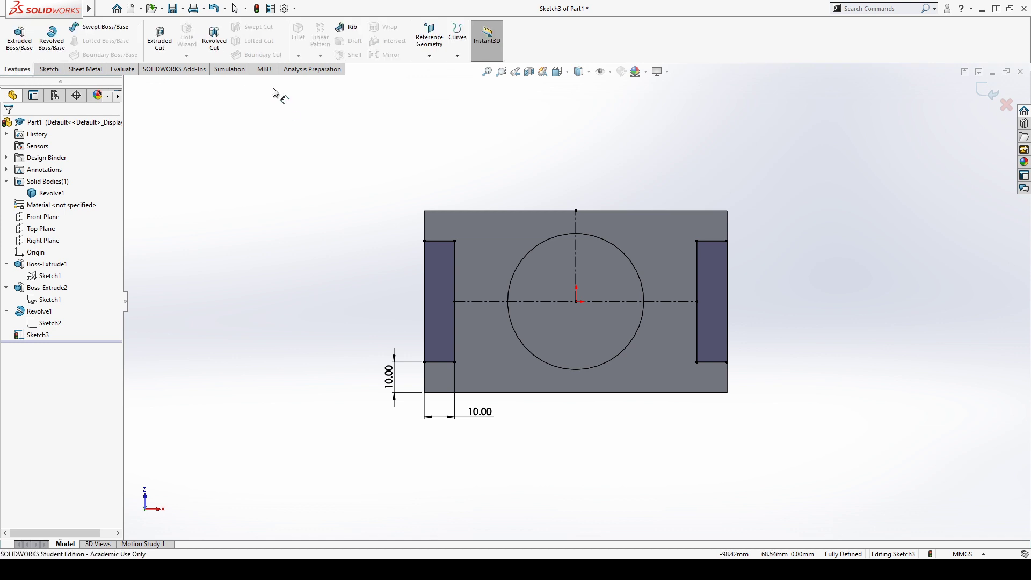
pyautogui.click(164, 42)
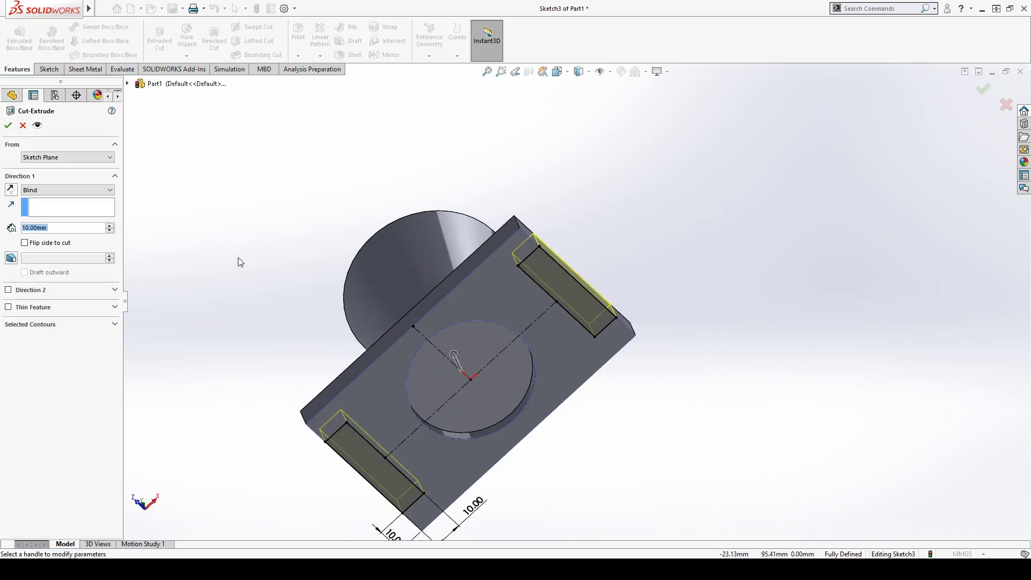
pyautogui.moveTo(314, 445); pyautogui.dragTo(340, 375, button='middle')
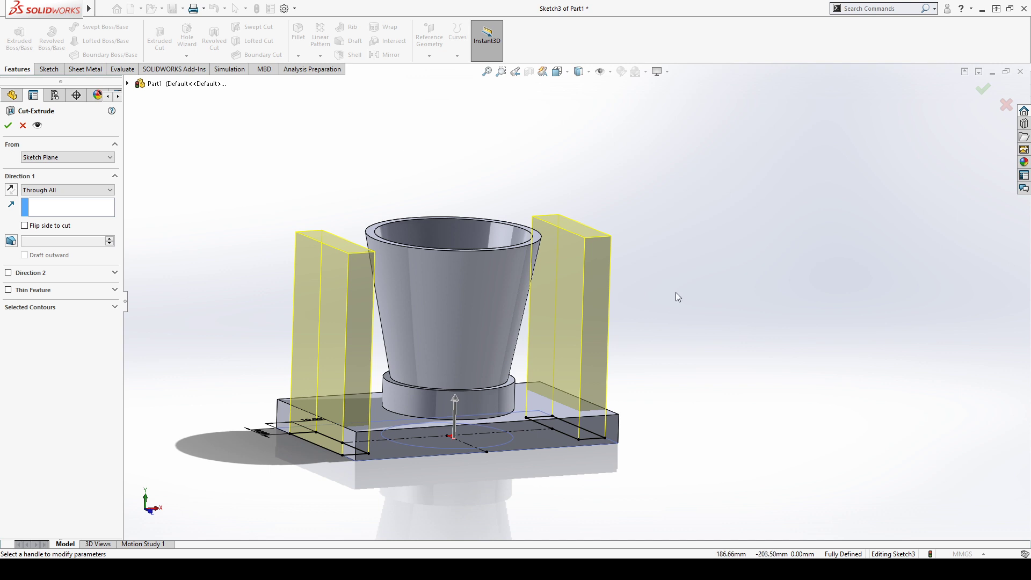
pyautogui.moveTo(676, 298); pyautogui.dragTo(661, 343, button='middle')
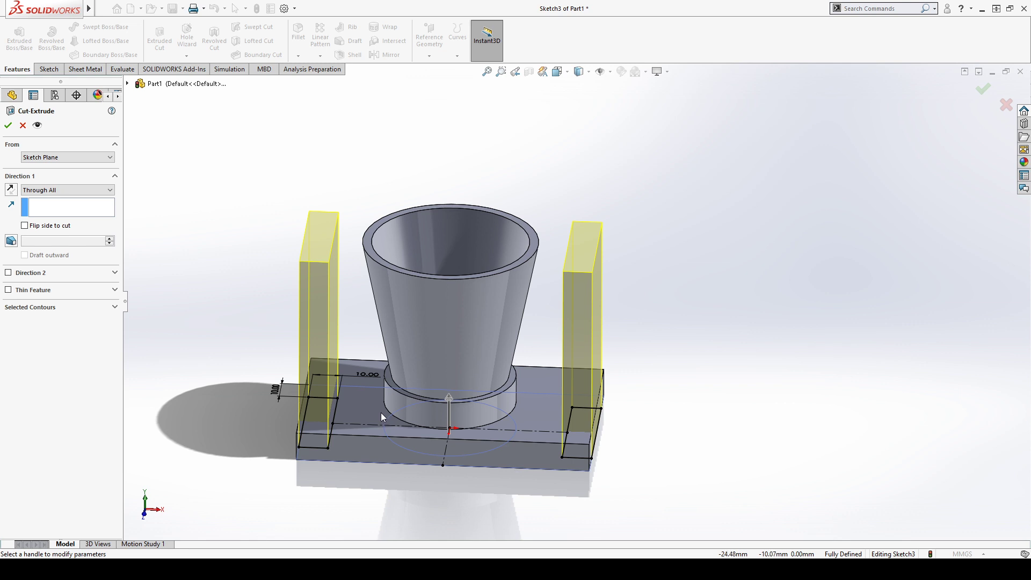
# Step: Change the cut's end condition to Up To Surface, choose the plate's upper face as the limit, and inspect the preview
pyautogui.click(75, 190)
pyautogui.click(90, 236)
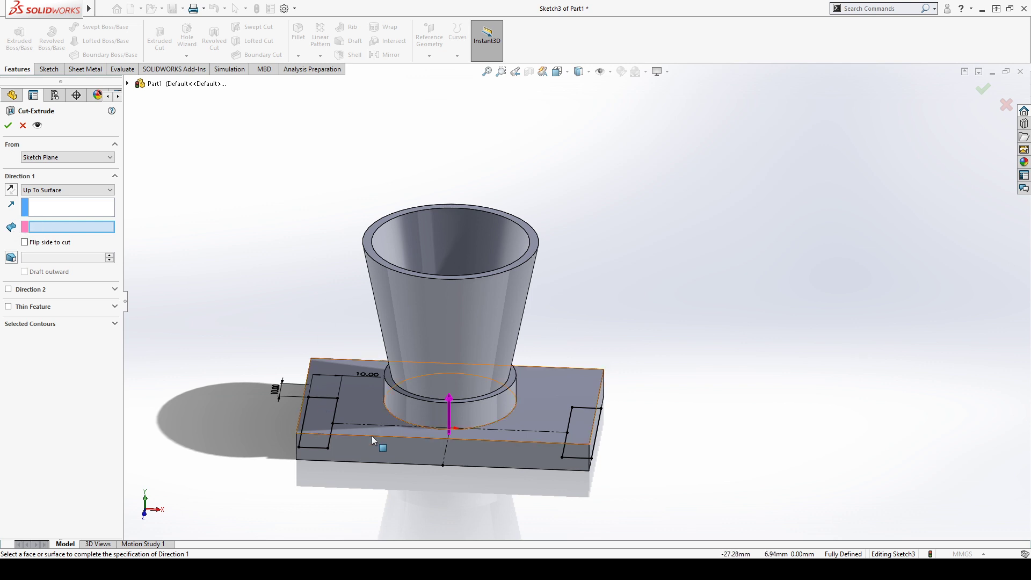
pyautogui.click(345, 402)
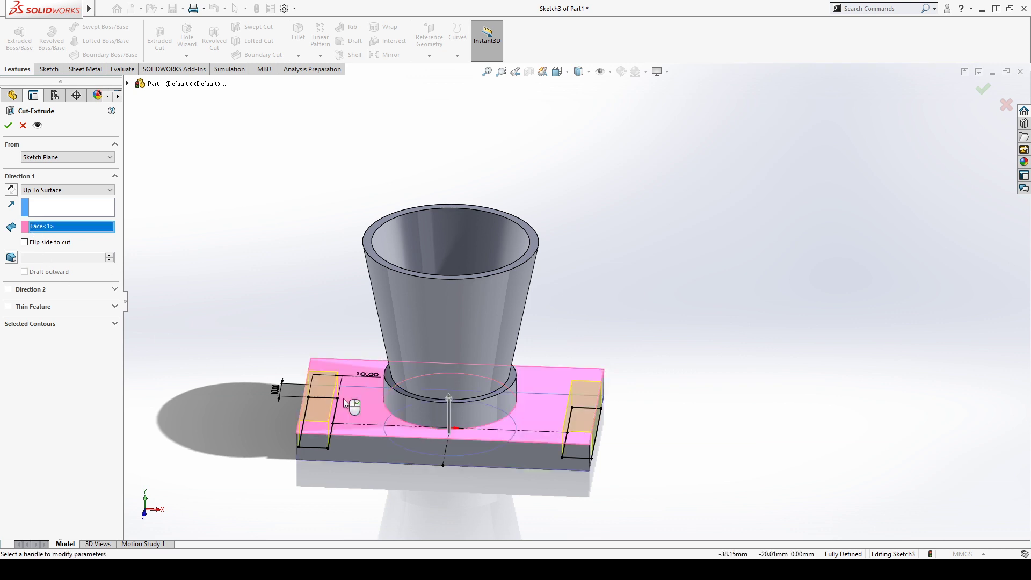
pyautogui.moveTo(285, 477); pyautogui.dragTo(333, 465, button='middle')
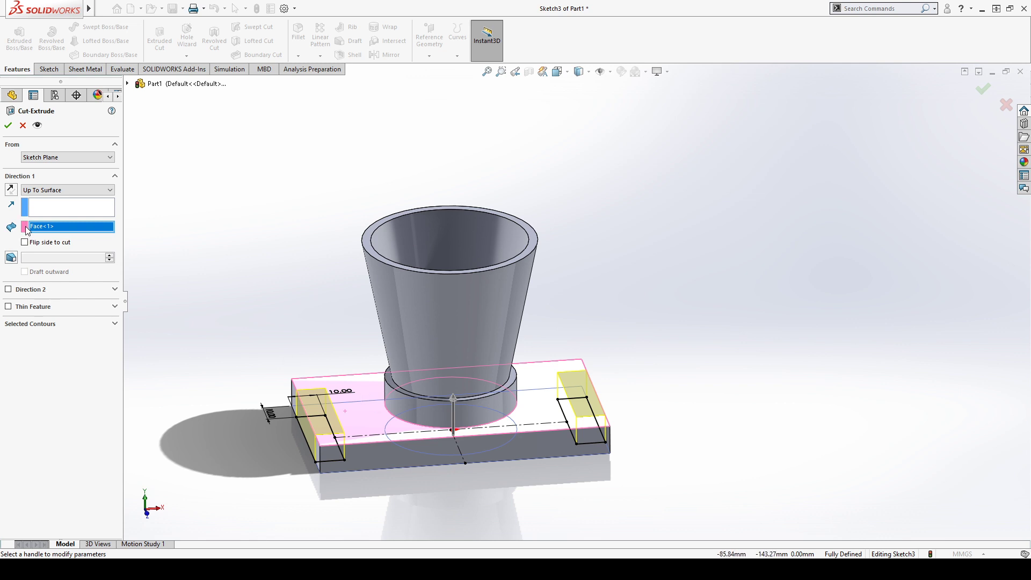
pyautogui.scroll(-7, 364, 373)
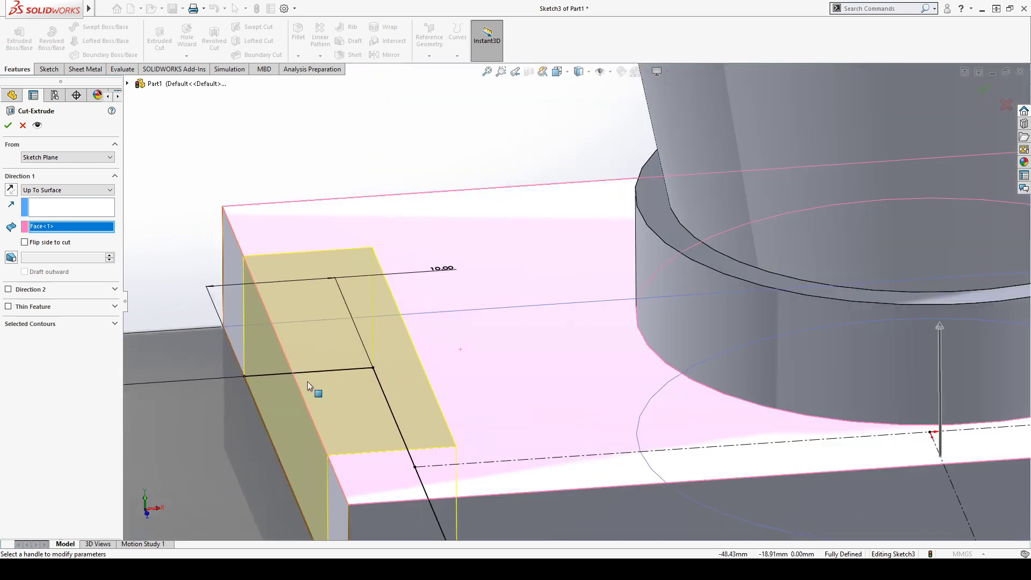
pyautogui.moveTo(308, 383); pyautogui.dragTo(266, 356, button='middle')
pyautogui.scroll(8, 327, 398)
pyautogui.scroll(6, 653, 323)
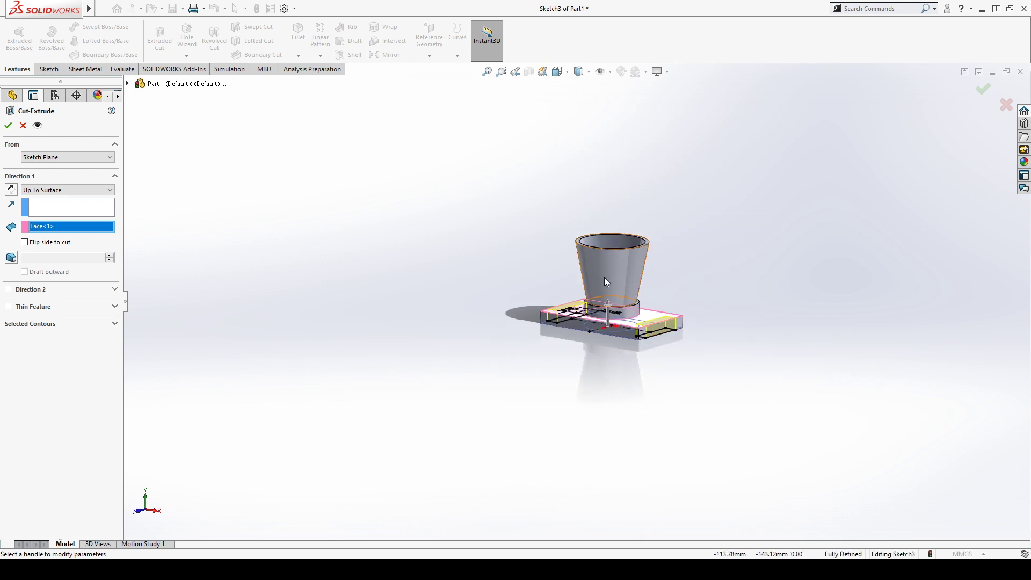
pyautogui.scroll(-4, 645, 306)
pyautogui.scroll(-2, 743, 310)
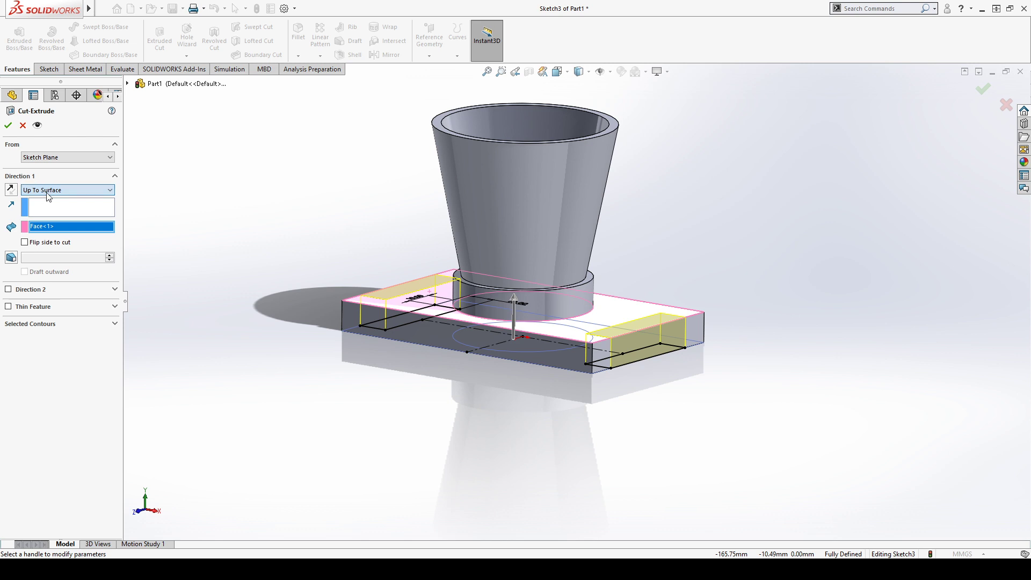
# Step: Cut the two end notches from the base plate sketch with a Through All extruded cut
pyautogui.moveTo(396, 352); pyautogui.dragTo(449, 469, button='middle')
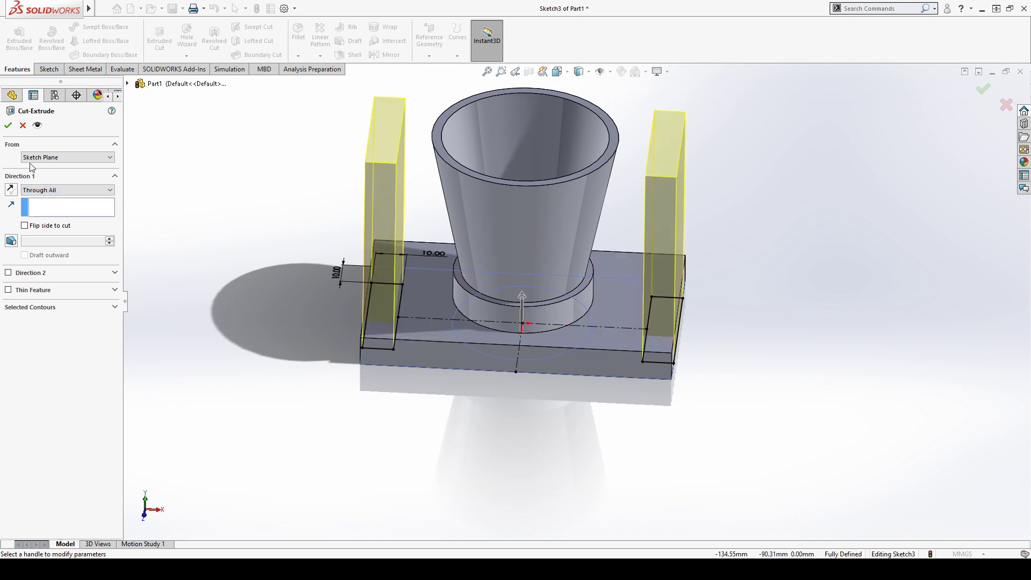
pyautogui.click(8, 126)
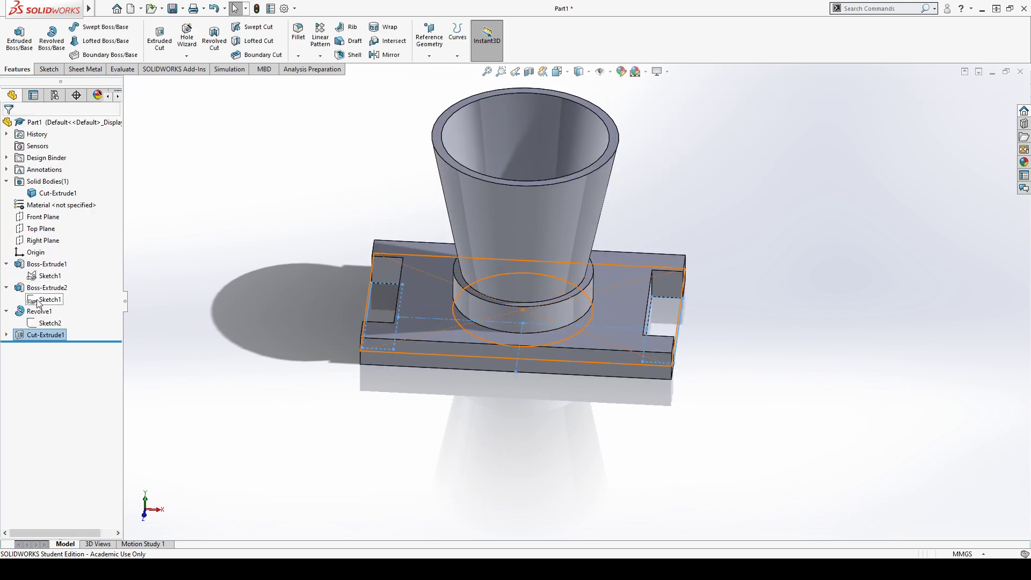
# Step: Edit the cup's revolve sketch and set the top radius dimension to 60 mm
pyautogui.click(44, 326)
pyautogui.click(48, 290)
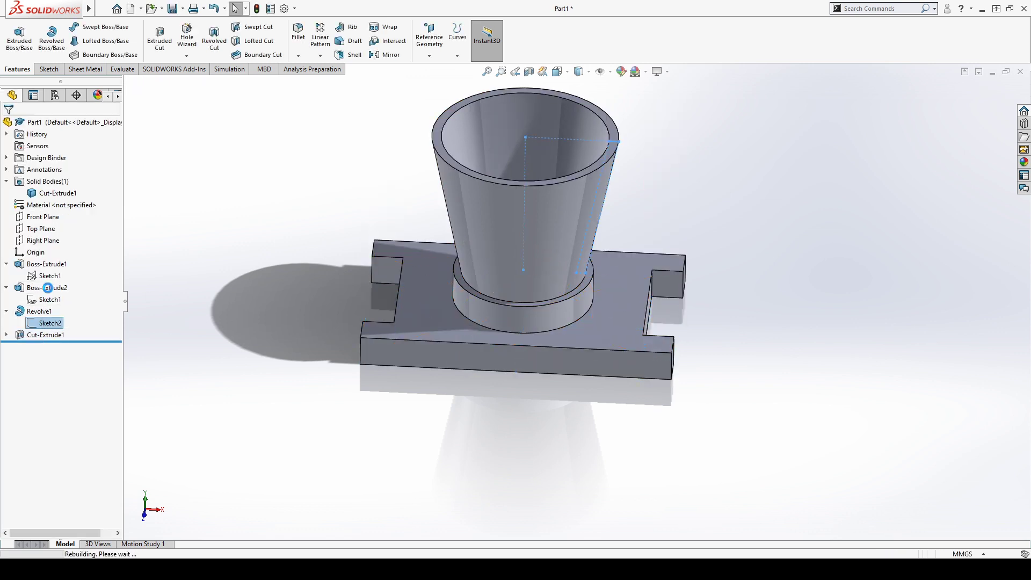
pyautogui.scroll(3, 666, 134)
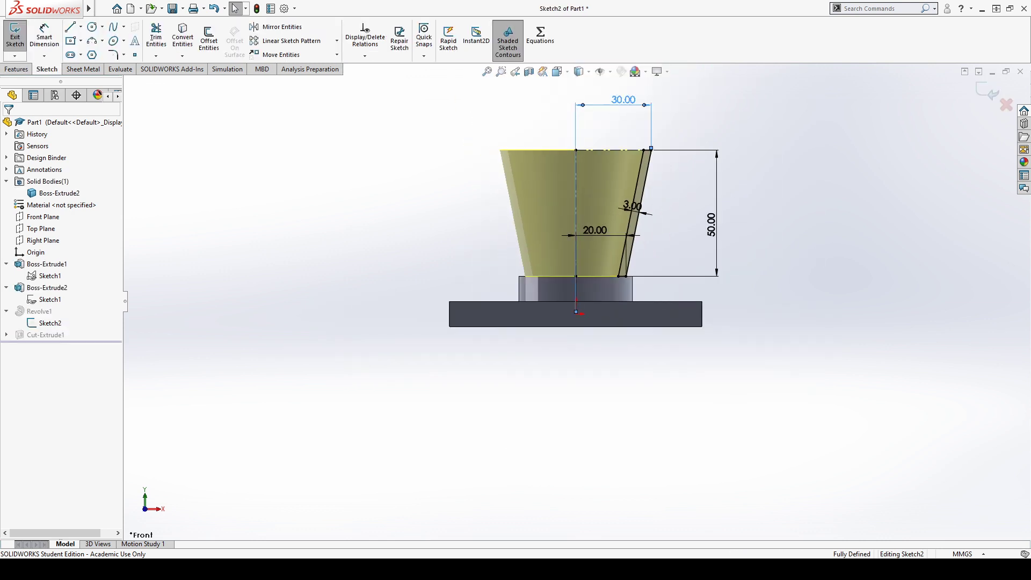
pyautogui.click(628, 110)
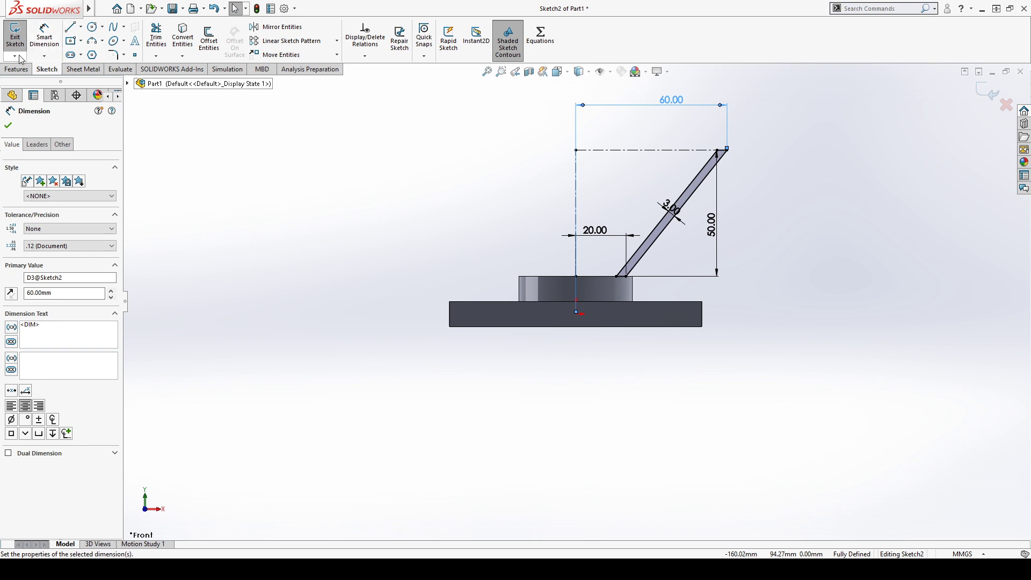
pyautogui.click(15, 37)
# Step: Change the notch cut's end condition to Up To Surface, ending at the base plate's top face
pyautogui.moveTo(498, 220); pyautogui.dragTo(464, 356, button='middle')
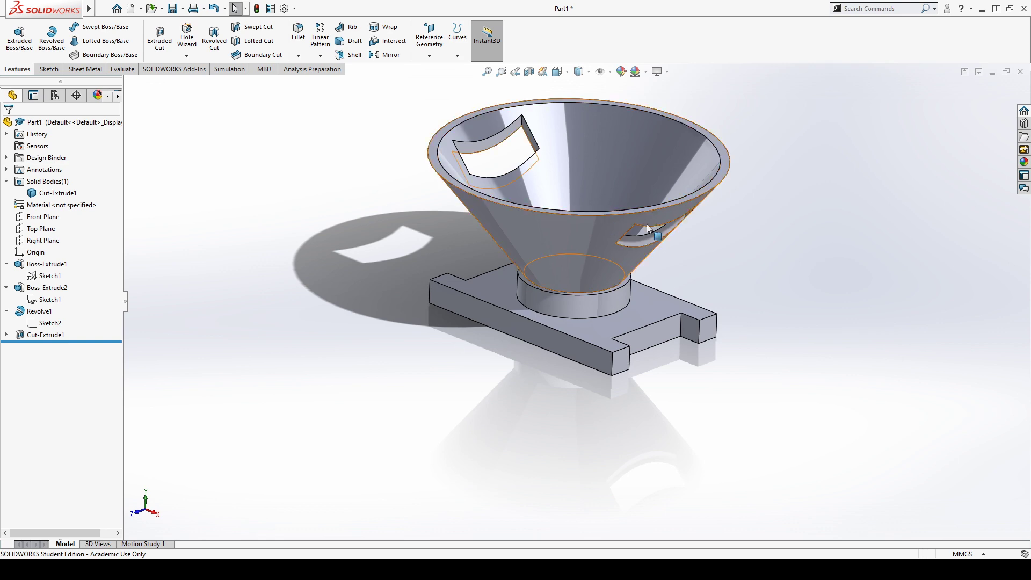
pyautogui.moveTo(559, 361); pyautogui.dragTo(382, 163, button='middle')
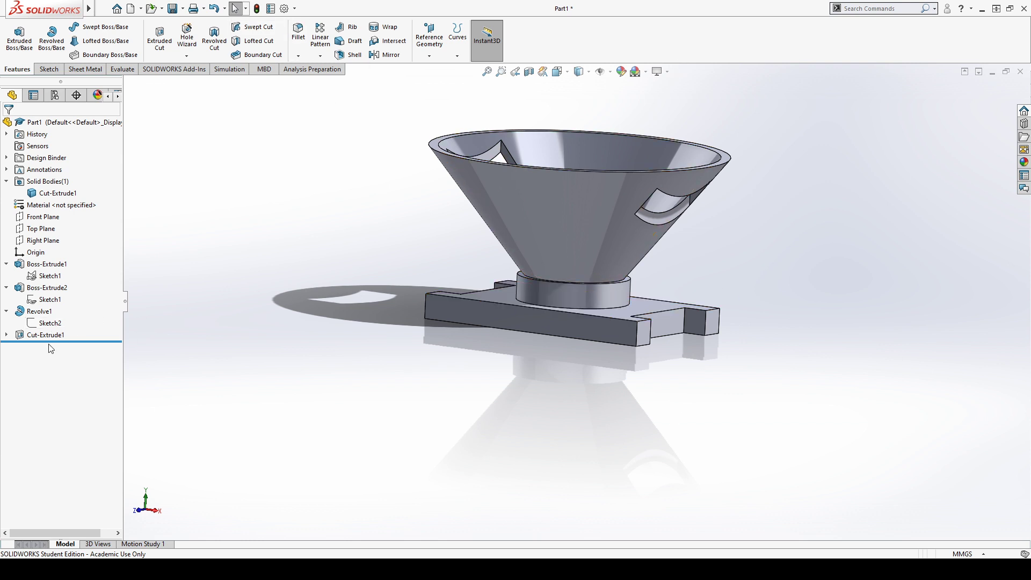
pyautogui.click(46, 312)
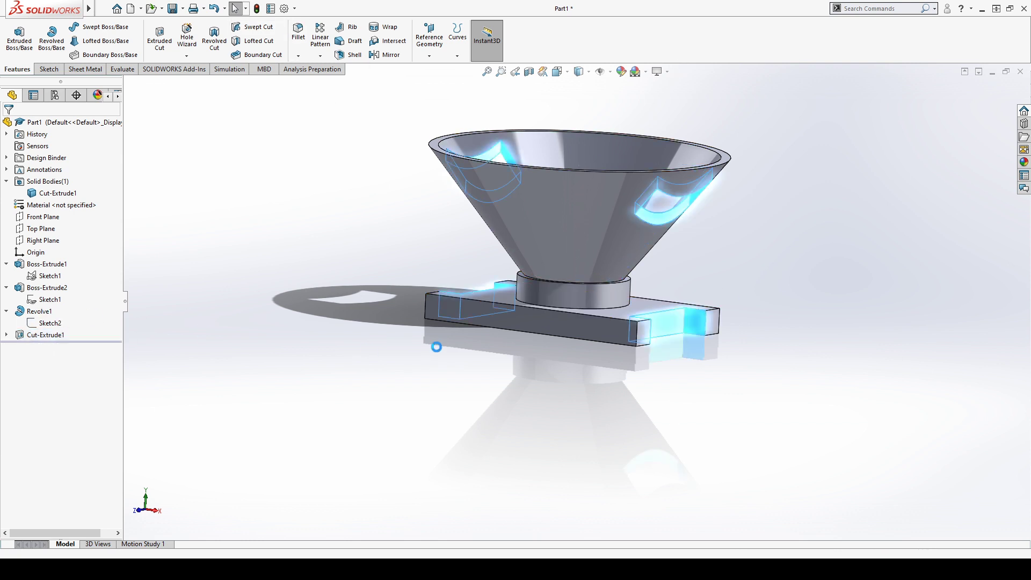
pyautogui.click(73, 190)
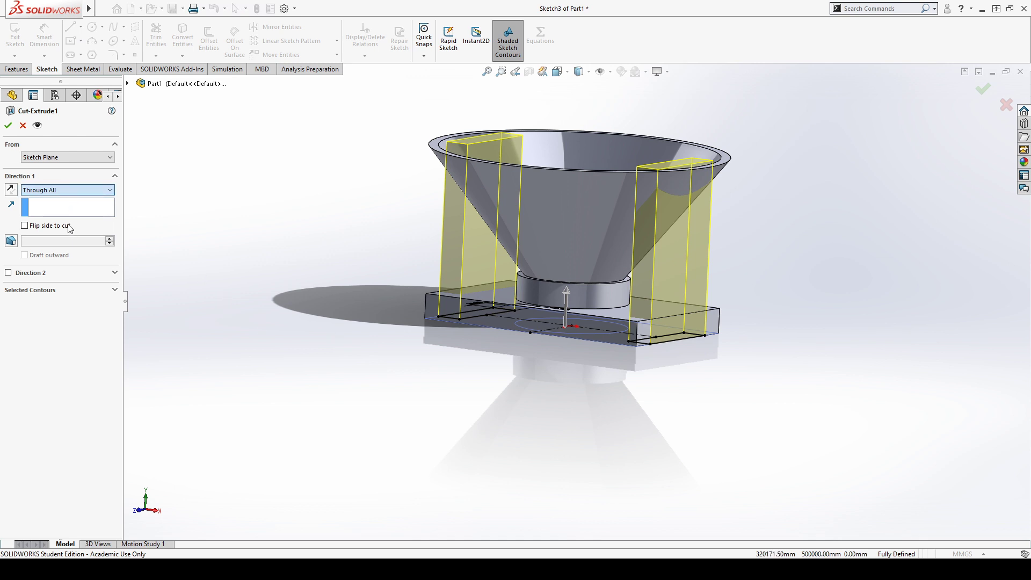
pyautogui.moveTo(591, 290); pyautogui.dragTo(621, 346, button='middle')
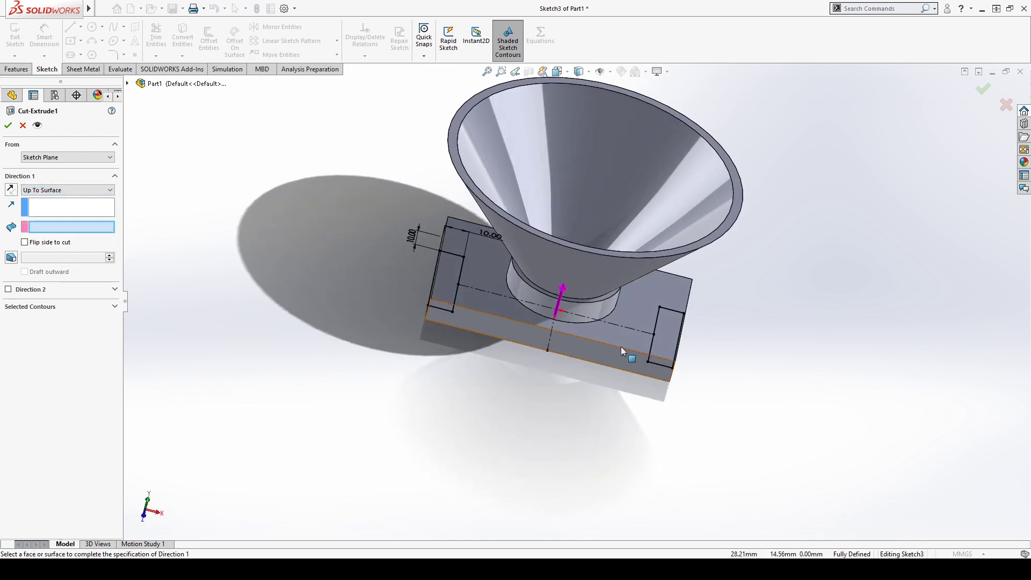
pyautogui.click(631, 305)
pyautogui.click(6, 127)
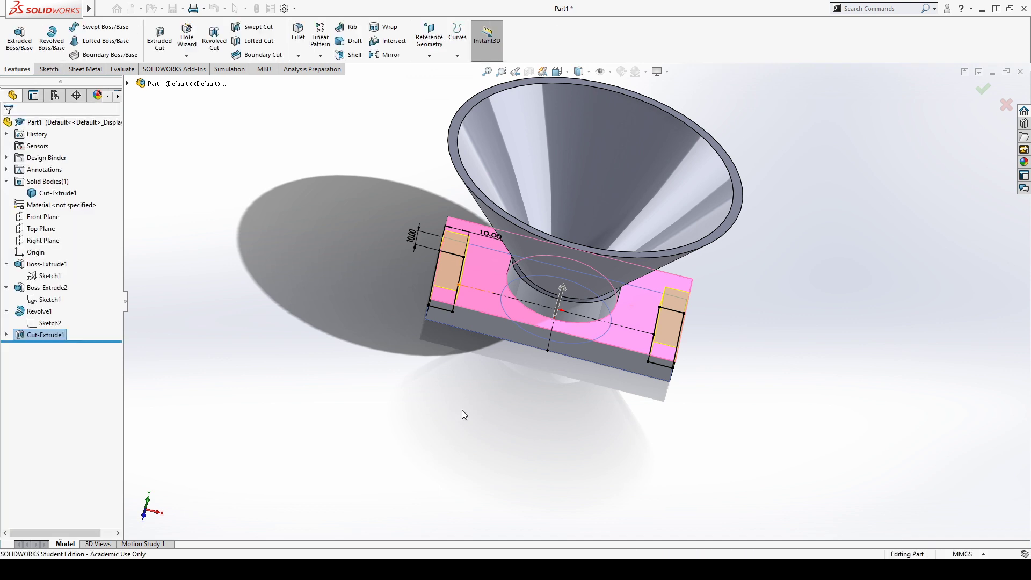
# Step: Inspect the widened cup and the notched base plate from several angles
pyautogui.moveTo(569, 444); pyautogui.dragTo(582, 158, button='middle')
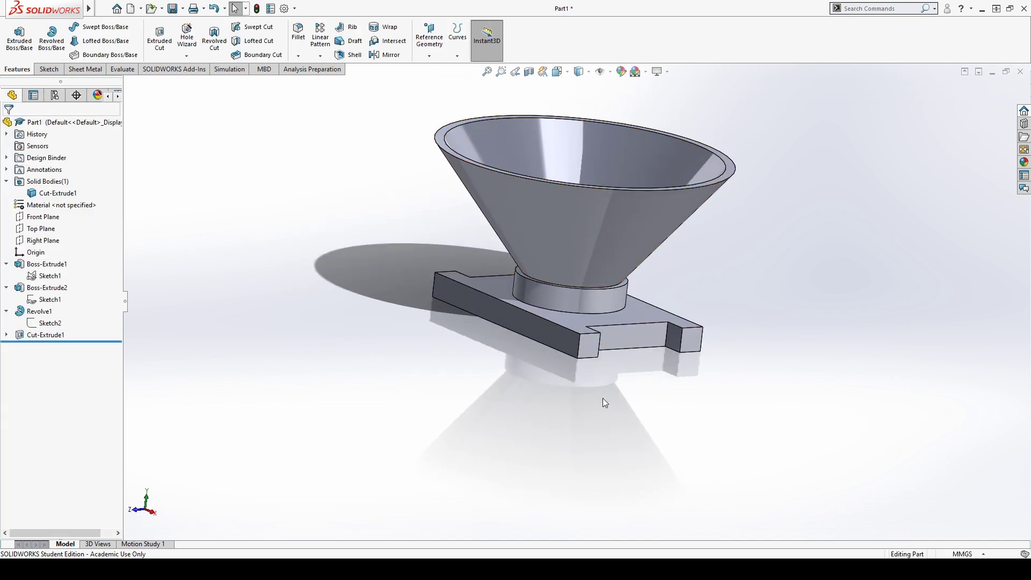
pyautogui.moveTo(605, 402); pyautogui.dragTo(495, 376, button='middle')
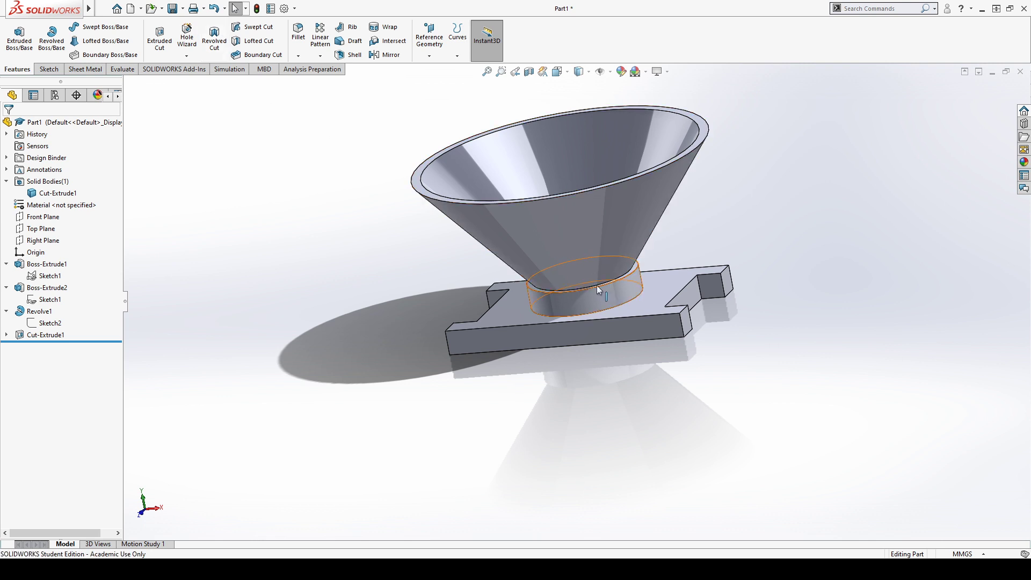
pyautogui.moveTo(585, 273); pyautogui.dragTo(575, 169, button='middle')
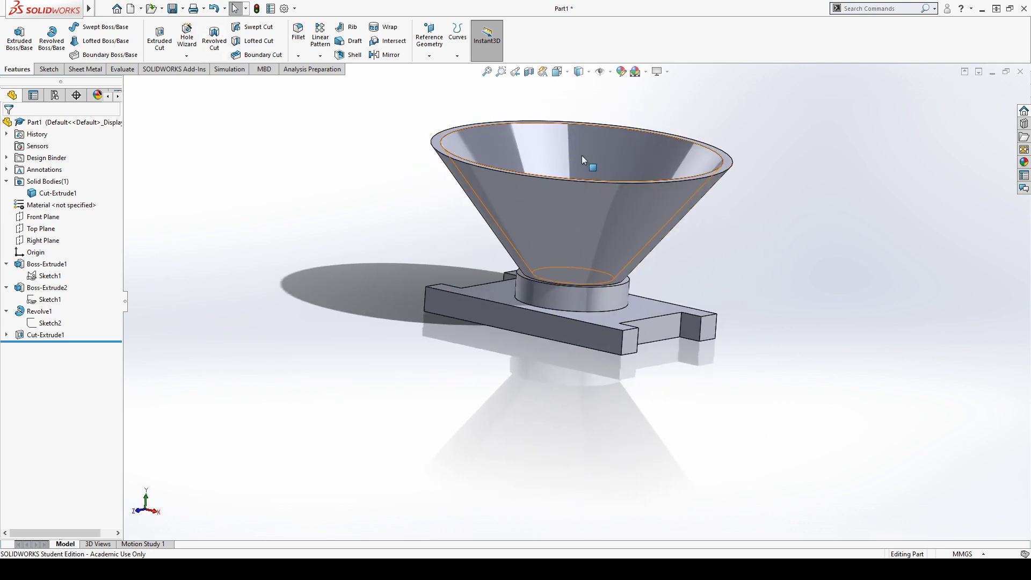
pyautogui.scroll(-3, 655, 220)
pyautogui.scroll(5, 628, 226)
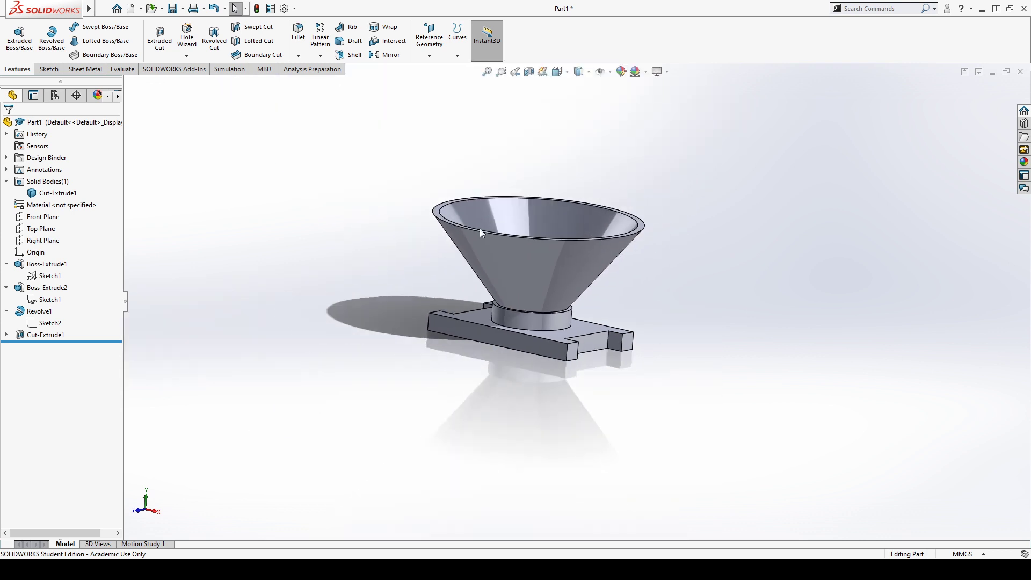
pyautogui.moveTo(479, 228); pyautogui.dragTo(363, 394, button='middle')
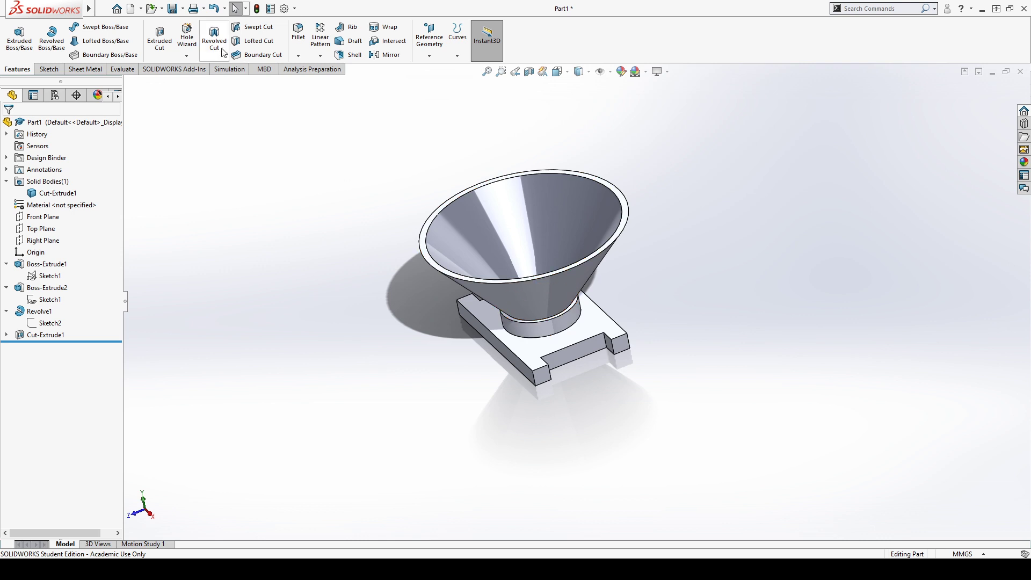
pyautogui.moveTo(604, 347); pyautogui.dragTo(445, 342, button='middle')
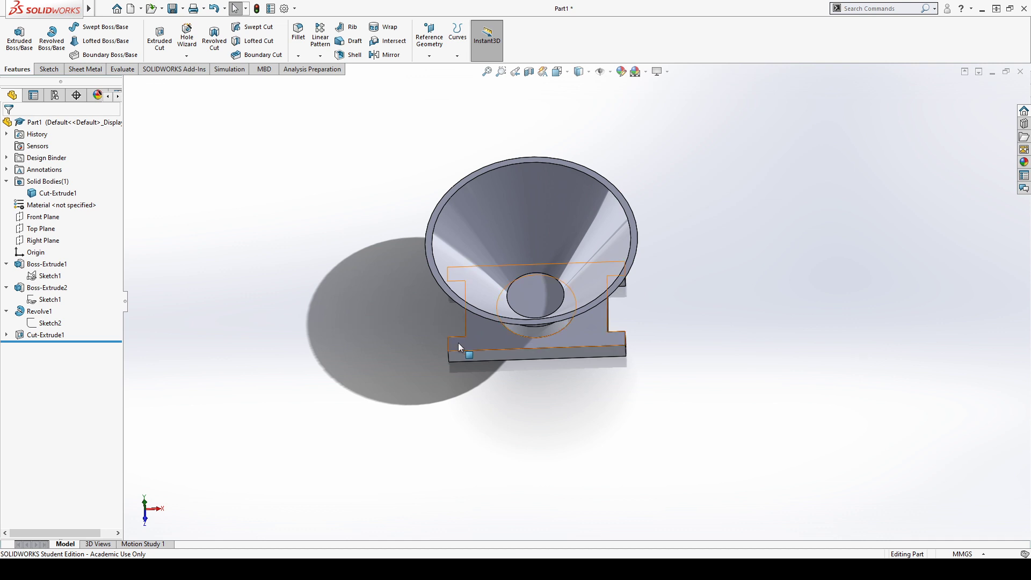
# Step: Start a new sketch on the underside of the base plate
pyautogui.click(458, 344)
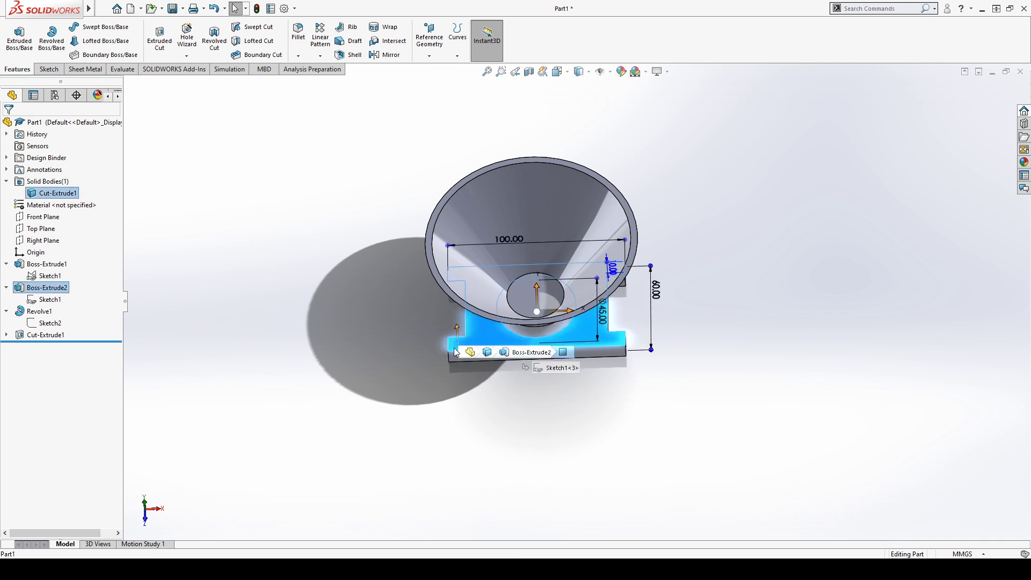
pyautogui.moveTo(478, 354); pyautogui.dragTo(499, 258, button='middle')
pyautogui.click(621, 378)
pyautogui.scroll(-5, 601, 269)
pyautogui.moveTo(656, 332); pyautogui.dragTo(627, 318, button='middle')
pyautogui.click(628, 318)
pyautogui.click(656, 301)
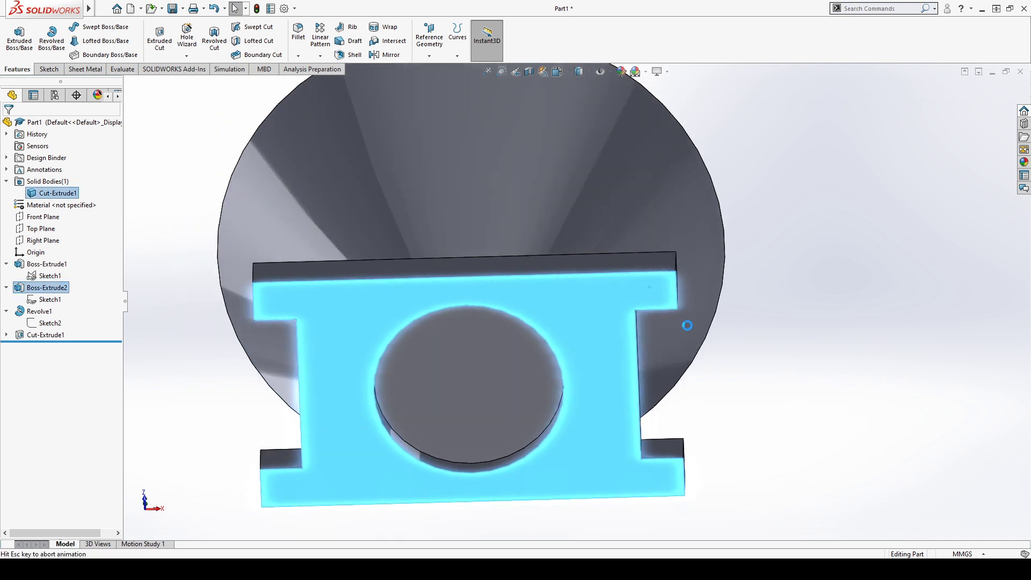
pyautogui.scroll(-5, 810, 225)
pyautogui.click(739, 257)
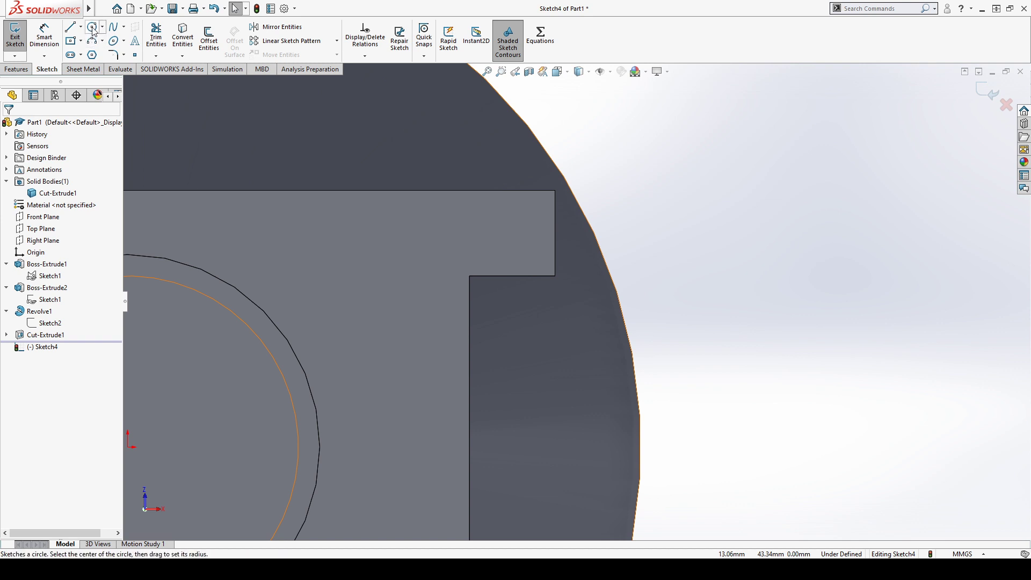
# Step: Convert the outline of the base plate's underside into sketch entities
pyautogui.scroll(6, 496, 254)
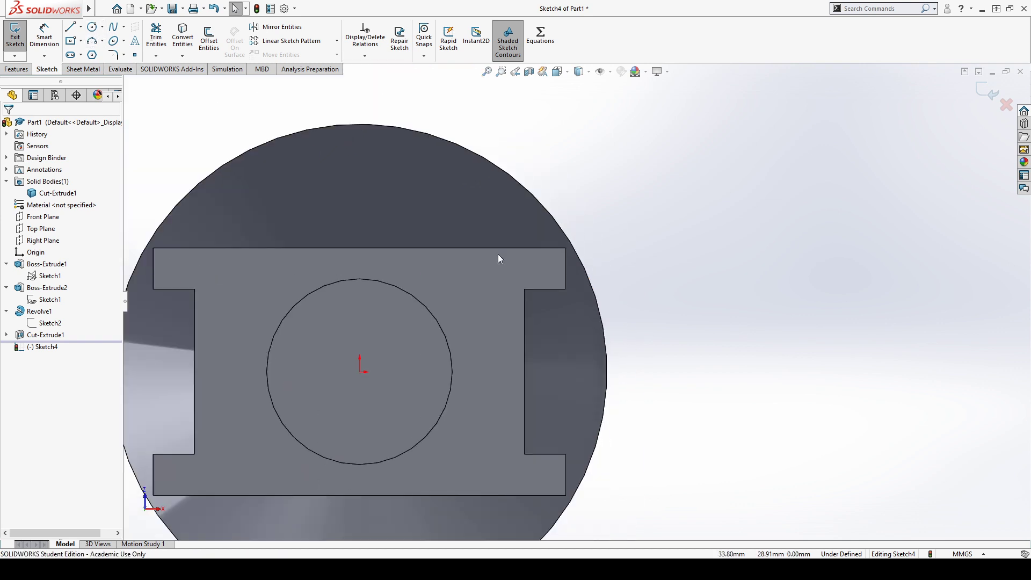
pyautogui.click(519, 301)
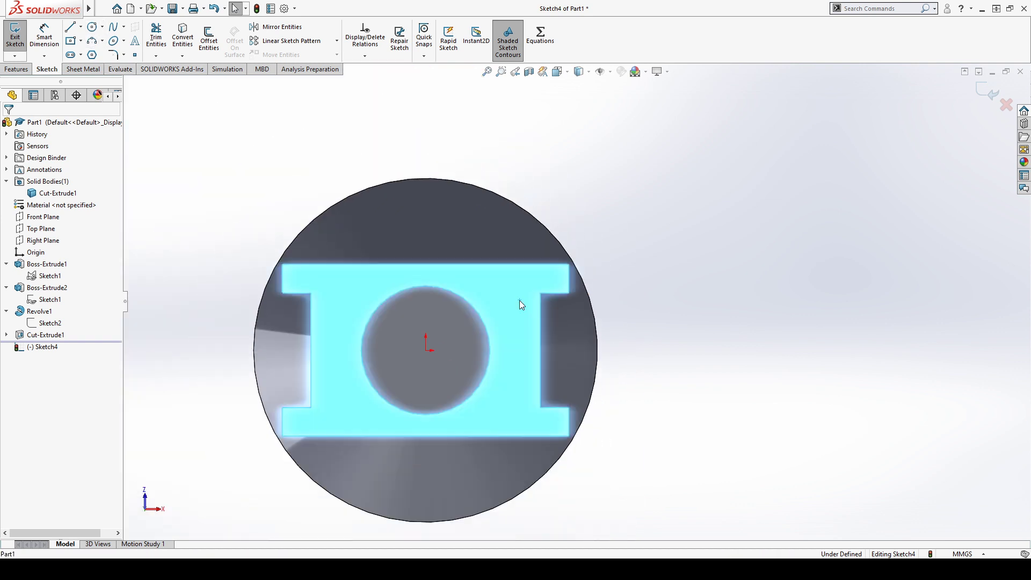
pyautogui.click(182, 38)
# Step: Draw a three-point arc of about 5.6 mm radius between the long edges of the upper-right tab, bulging toward its end
pyautogui.scroll(-4, 692, 250)
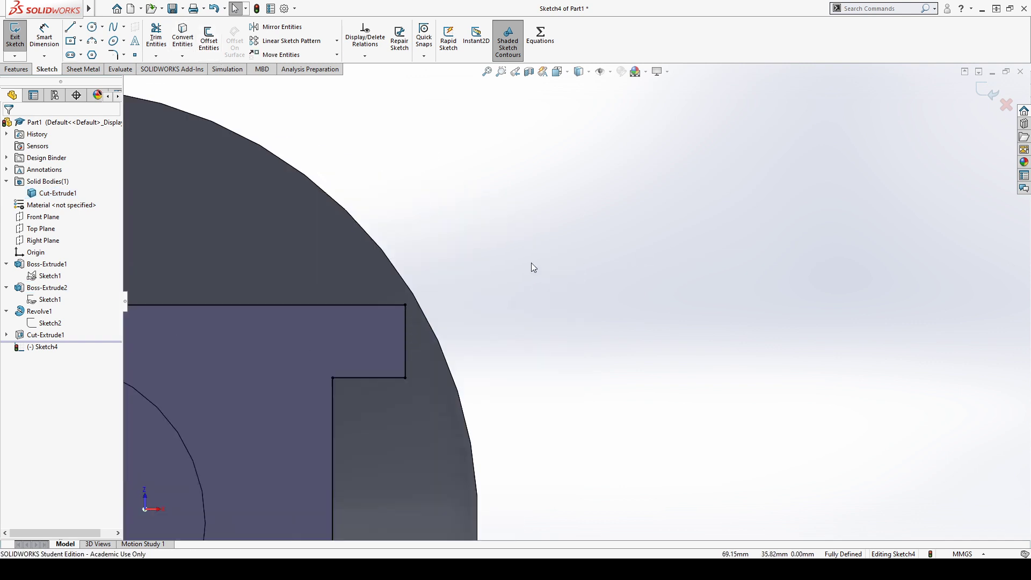
pyautogui.click(91, 41)
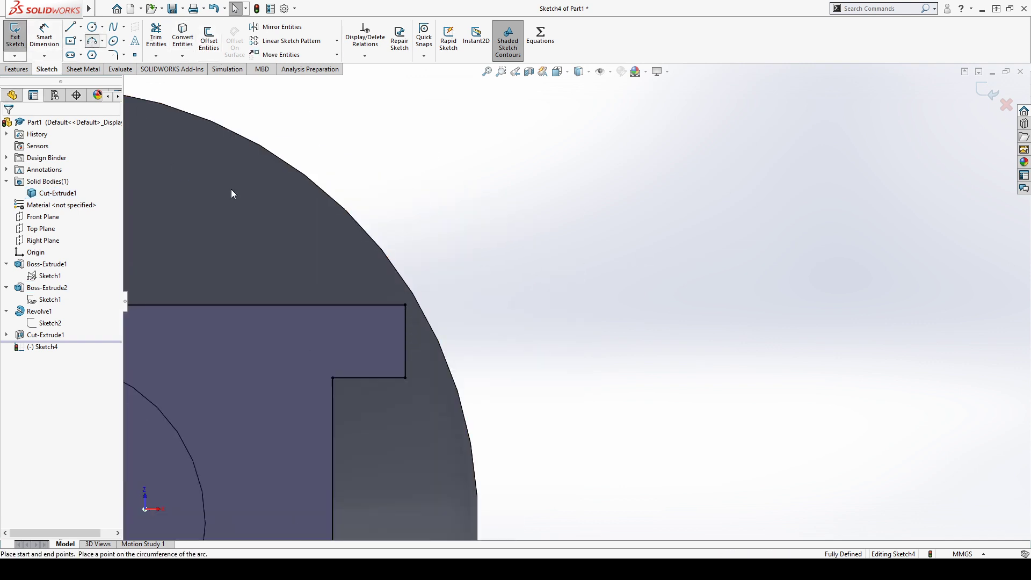
pyautogui.click(373, 378)
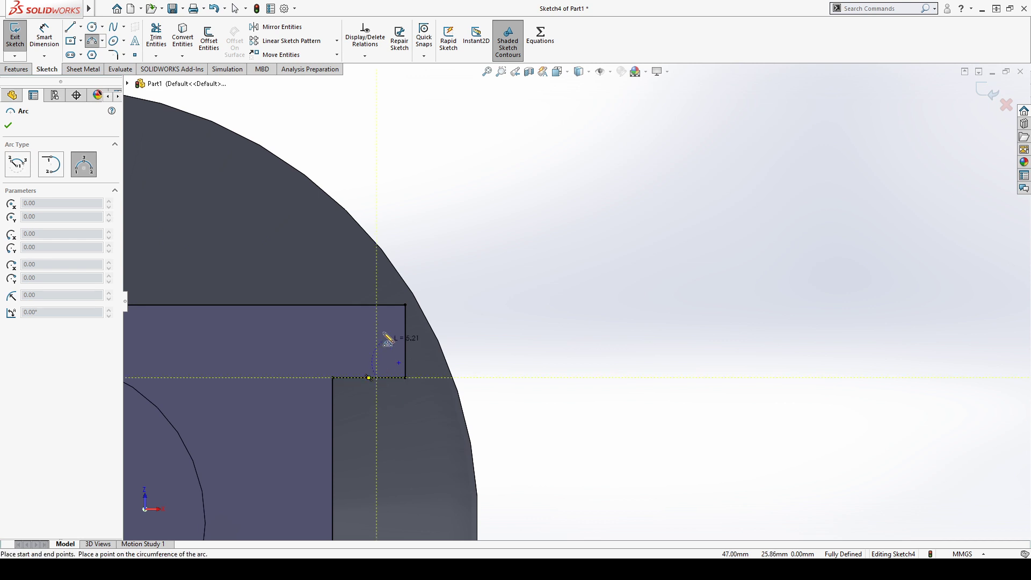
pyautogui.click(380, 306)
pyautogui.click(403, 348)
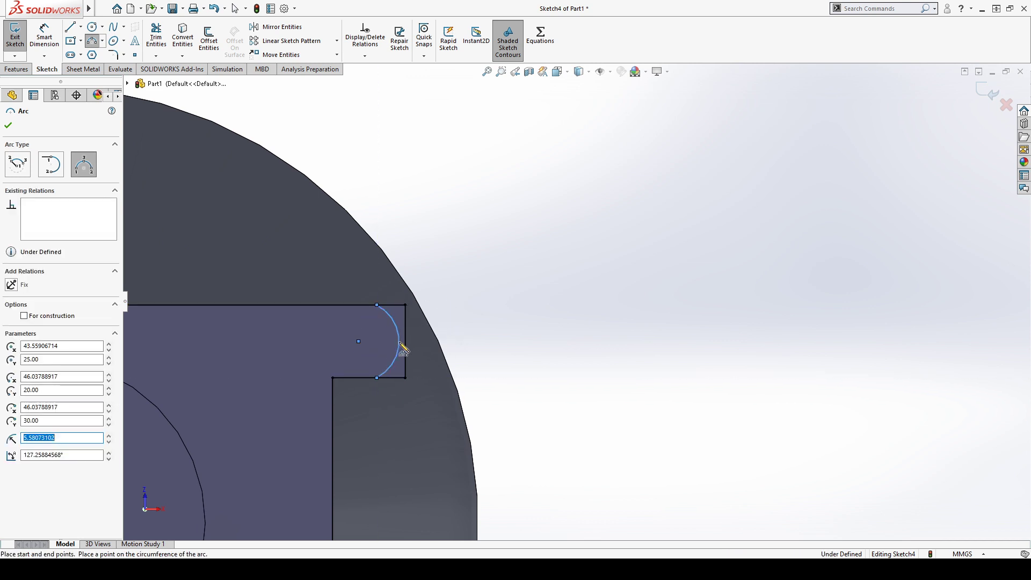
pyautogui.press('Escape')
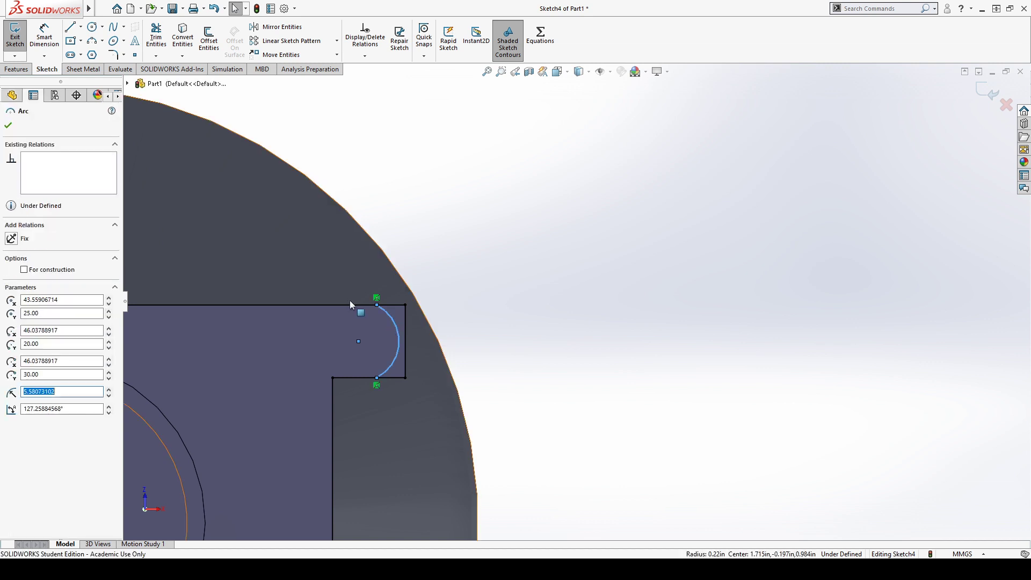
# Step: Make the arc tangent to the tab's upper, lower and end edges
pyautogui.keyDown('ctrl'); pyautogui.click(350, 304); pyautogui.keyUp('ctrl')
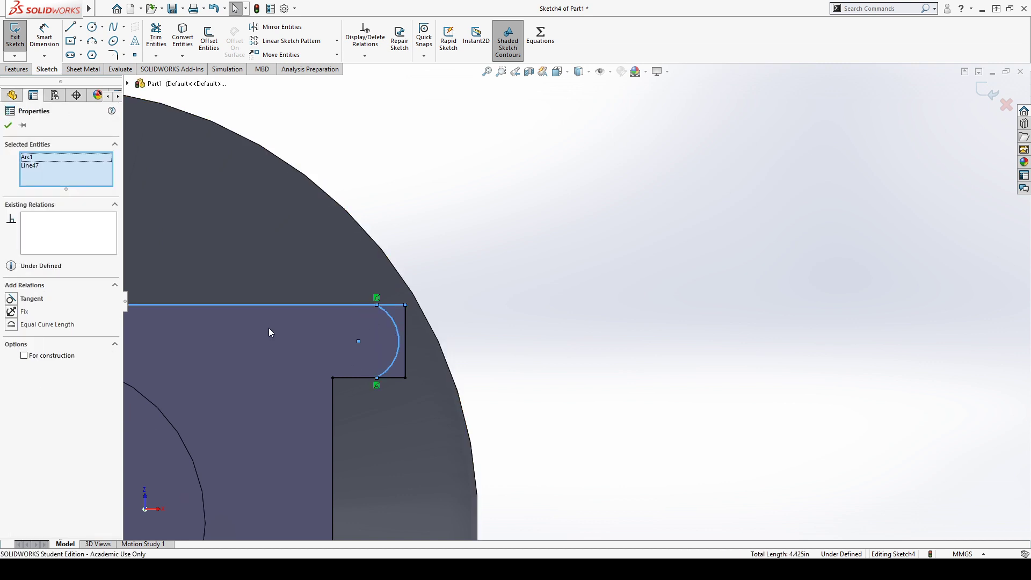
pyautogui.click(11, 298)
pyautogui.press('Escape')
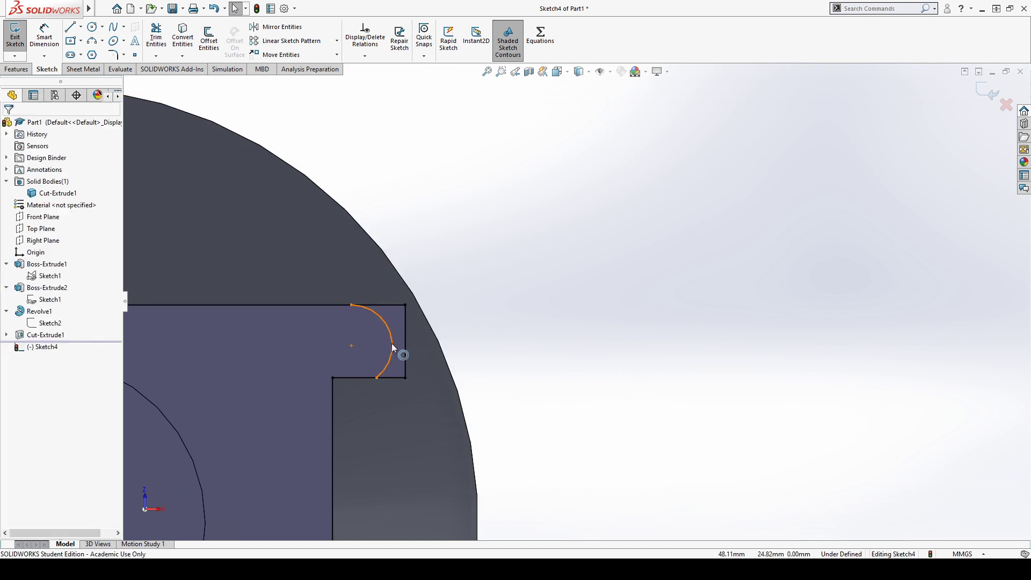
pyautogui.click(393, 348)
pyautogui.keyDown('ctrl'); pyautogui.click(347, 378); pyautogui.keyUp('ctrl')
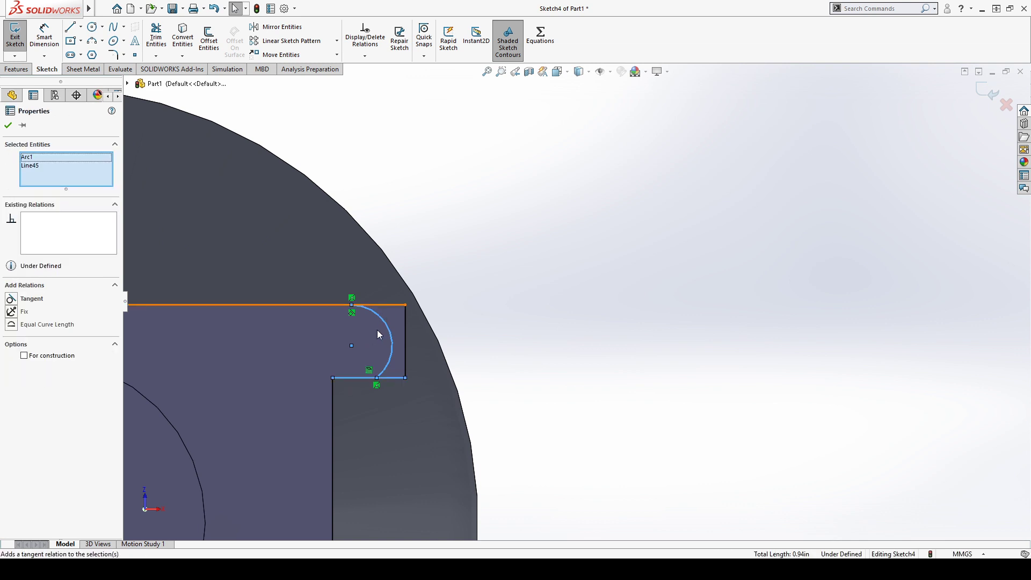
pyautogui.click(509, 317)
pyautogui.click(391, 342)
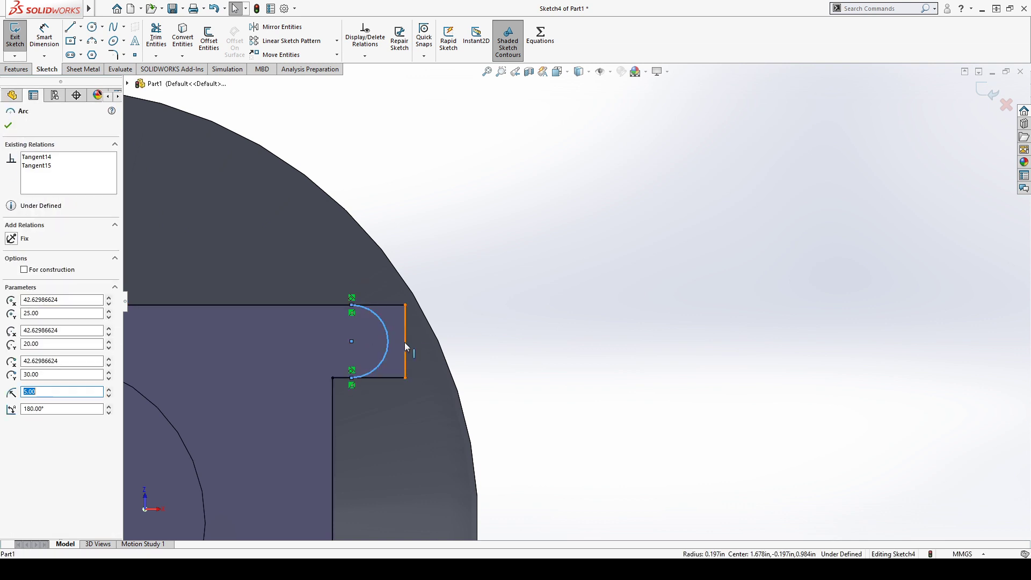
pyautogui.keyDown('ctrl'); pyautogui.click(405, 346); pyautogui.keyUp('ctrl')
pyautogui.click(440, 295)
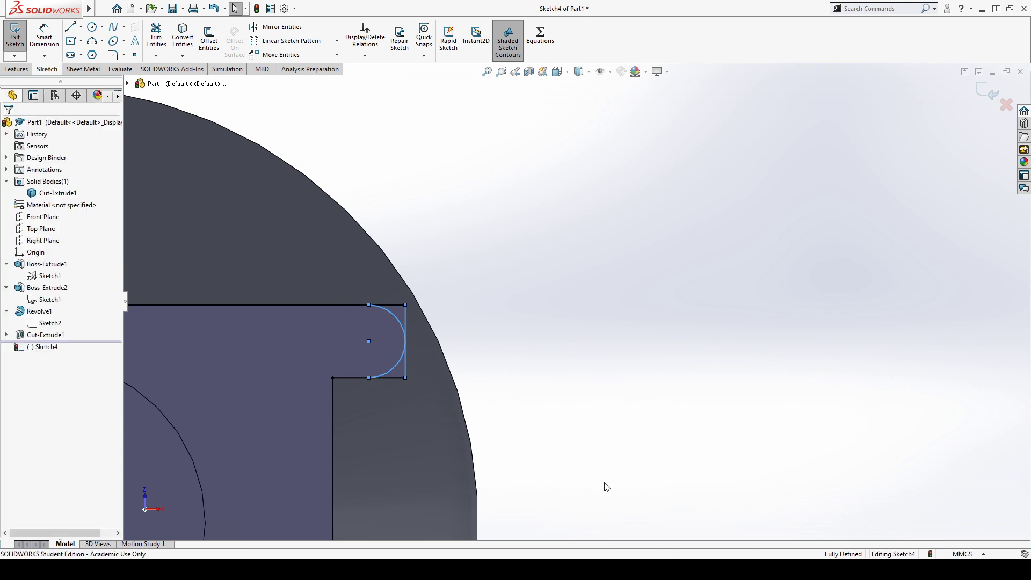
pyautogui.click(606, 487)
pyautogui.scroll(6, 173, 169)
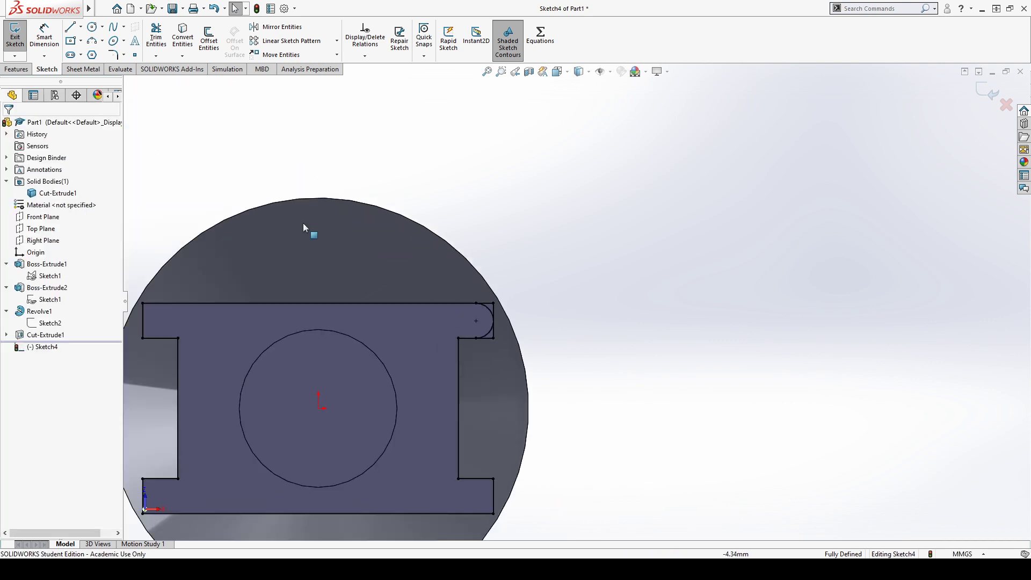
pyautogui.scroll(-2, 527, 242)
pyautogui.scroll(-5, 540, 352)
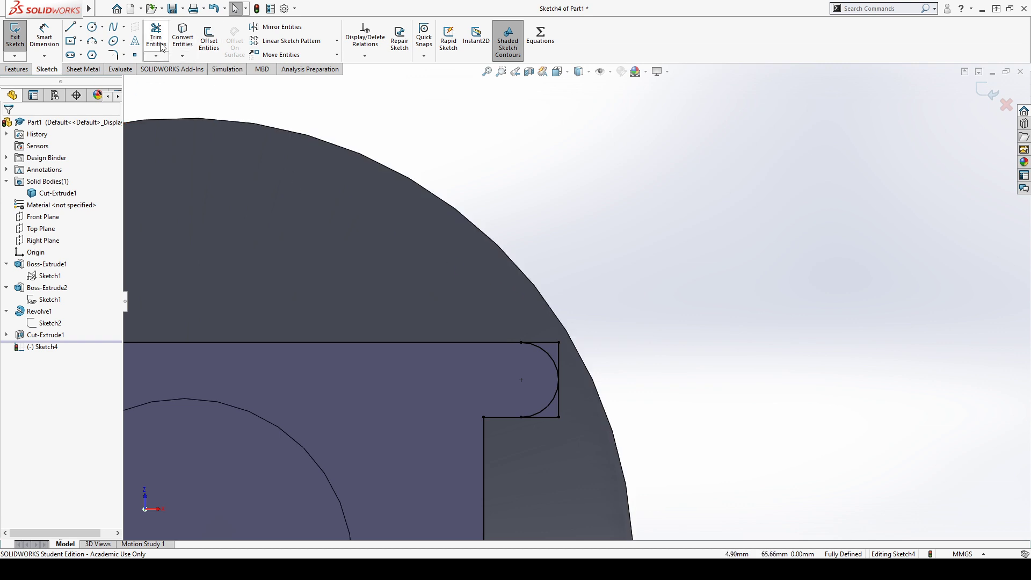
pyautogui.scroll(1, 290, 157)
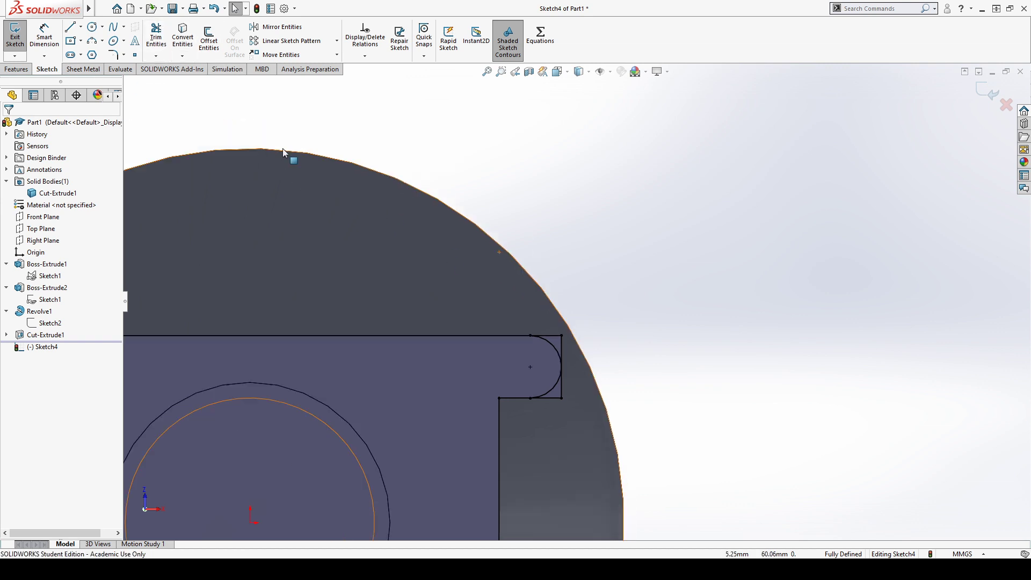
# Step: Trim away the upper-right tab's square corner segments outside the arc
pyautogui.click(156, 34)
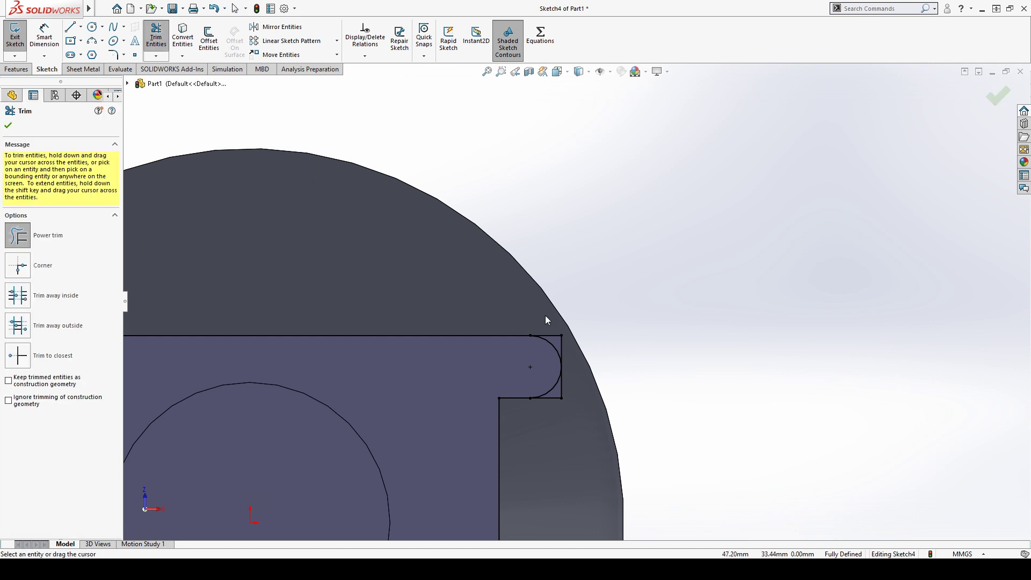
pyautogui.moveTo(549, 322); pyautogui.dragTo(561, 344)
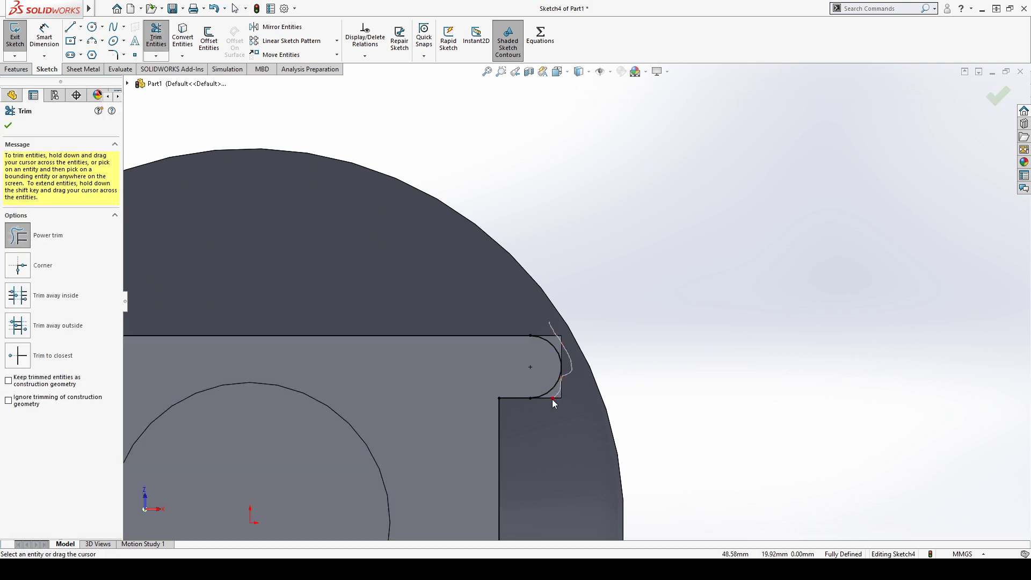
pyautogui.moveTo(554, 403); pyautogui.dragTo(556, 406)
pyautogui.scroll(-6, 590, 365)
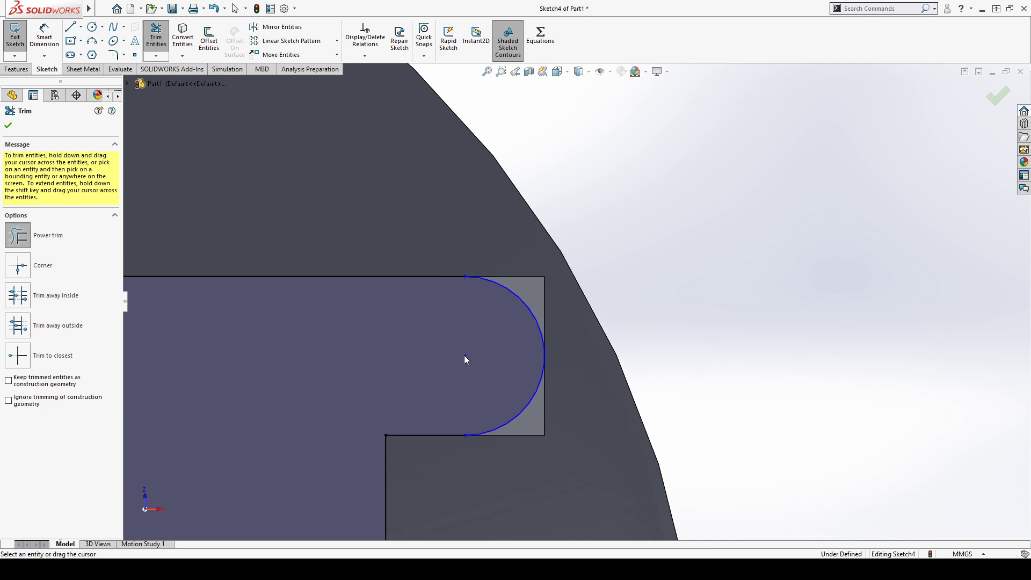
pyautogui.press('Escape')
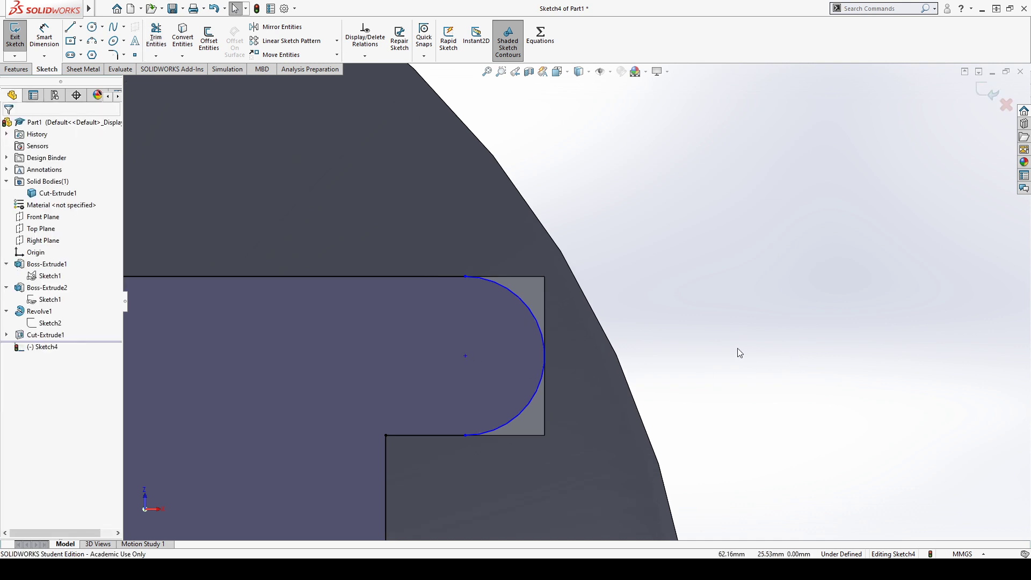
# Step: Make the tab's arc tangent to the plate's end edge
pyautogui.click(535, 321)
pyautogui.keyDown('ctrl'); pyautogui.click(543, 302); pyautogui.keyUp('ctrl')
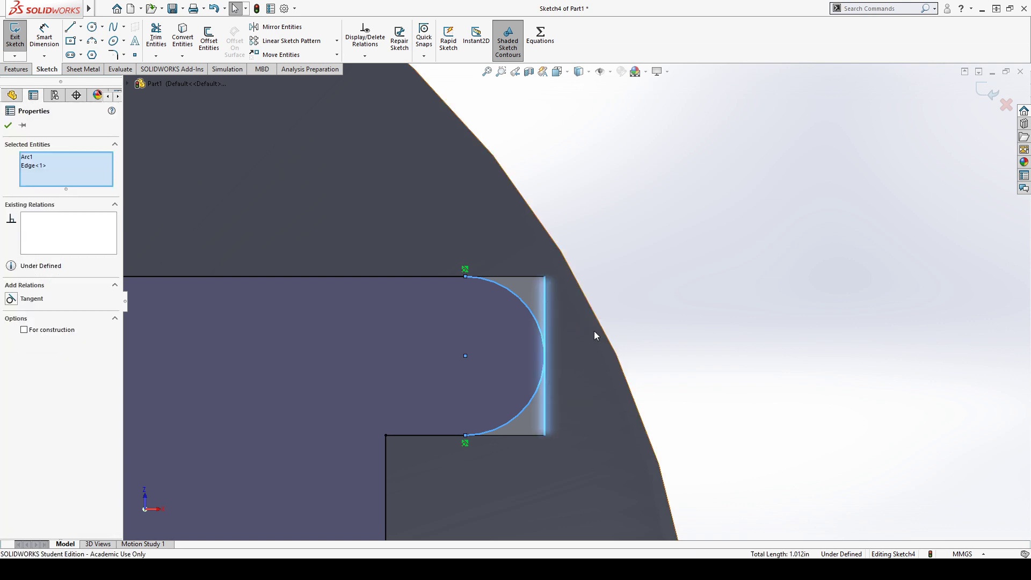
pyautogui.click(10, 299)
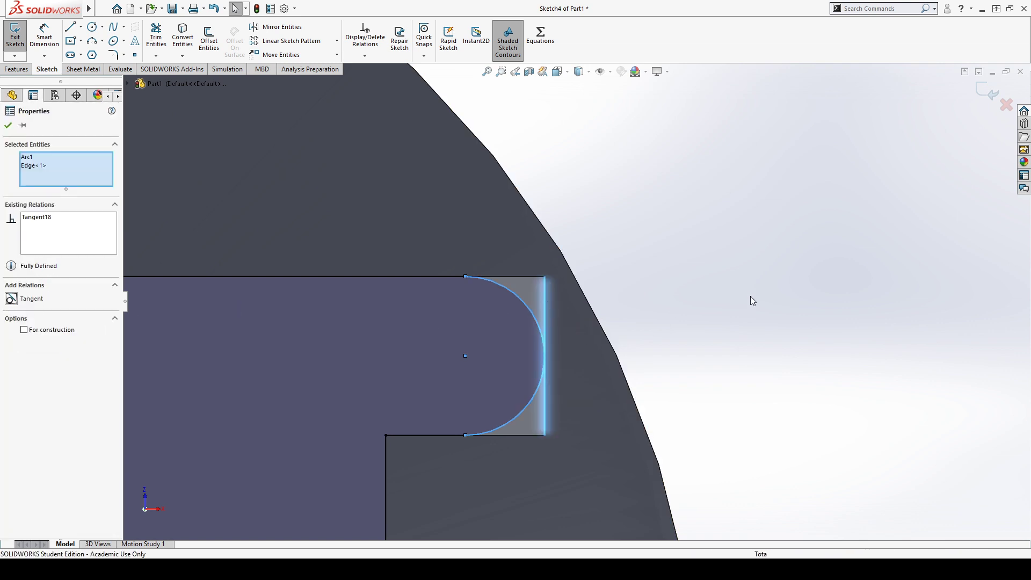
pyautogui.click(751, 300)
# Step: Examine the rounded tab outline against the plate's square corner from several angles
pyautogui.moveTo(752, 335)
pyautogui.mouseDown(button='middle')
pyautogui.moveTo(745, 377)
pyautogui.moveTo(735, 327)
pyautogui.mouseUp(button='middle')
pyautogui.scroll(5, 538, 370)
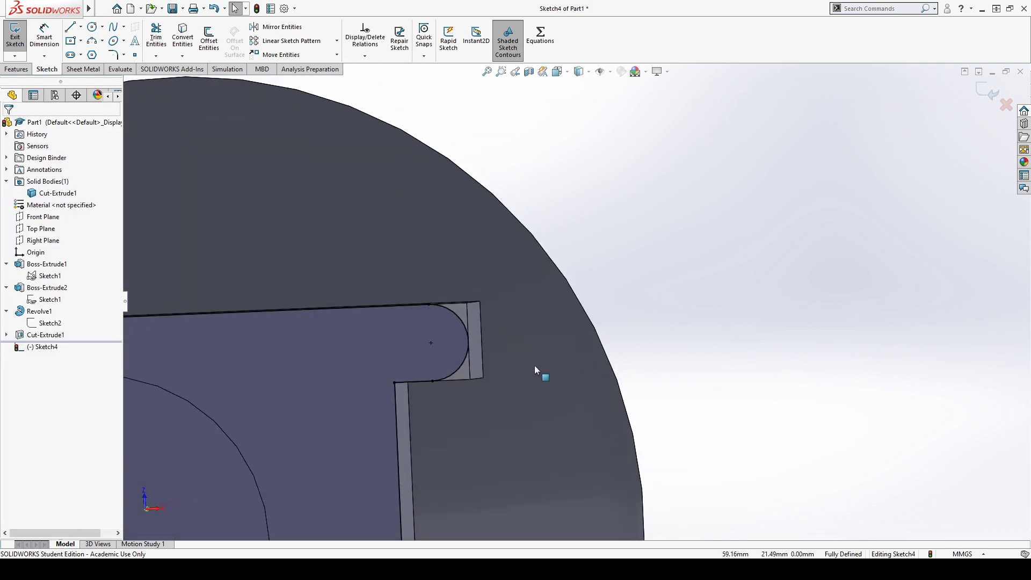
pyautogui.scroll(-5, 401, 360)
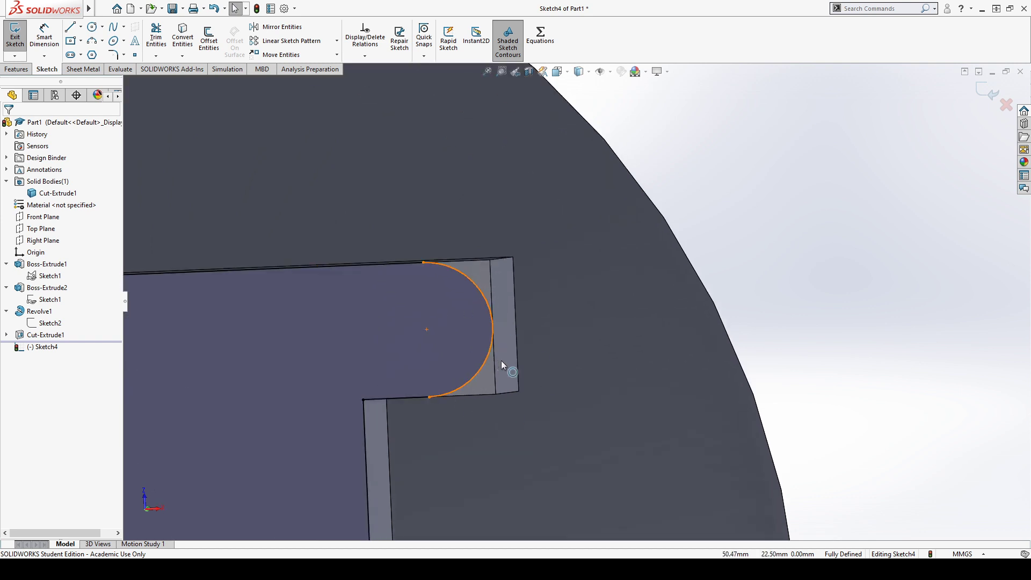
pyautogui.moveTo(500, 360); pyautogui.dragTo(514, 368, button='middle')
pyautogui.scroll(6, 422, 391)
pyautogui.scroll(3, 553, 374)
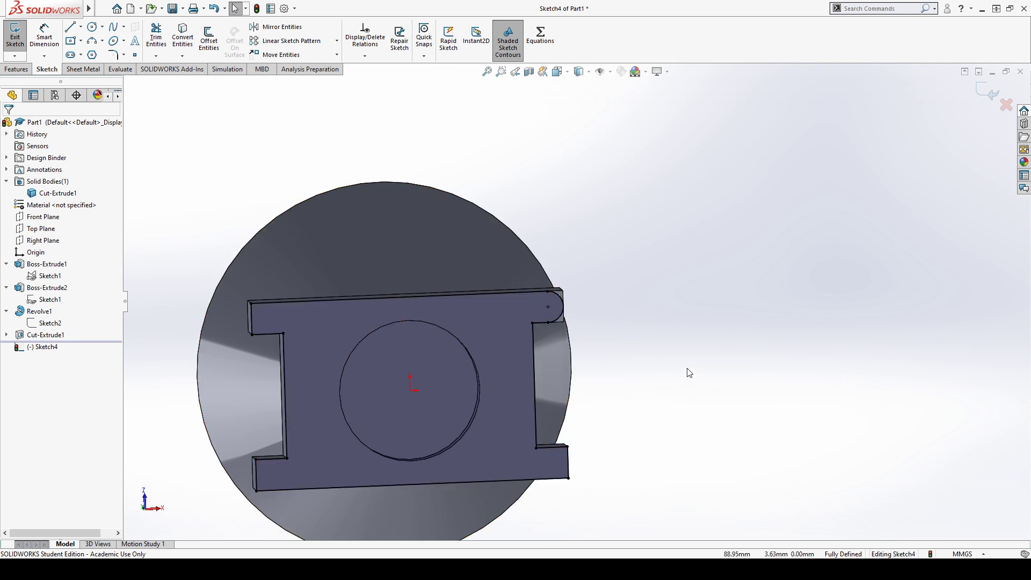
pyautogui.moveTo(685, 369)
pyautogui.mouseDown(button='middle')
pyautogui.moveTo(654, 413)
pyautogui.moveTo(594, 410)
pyautogui.mouseUp(button='middle')
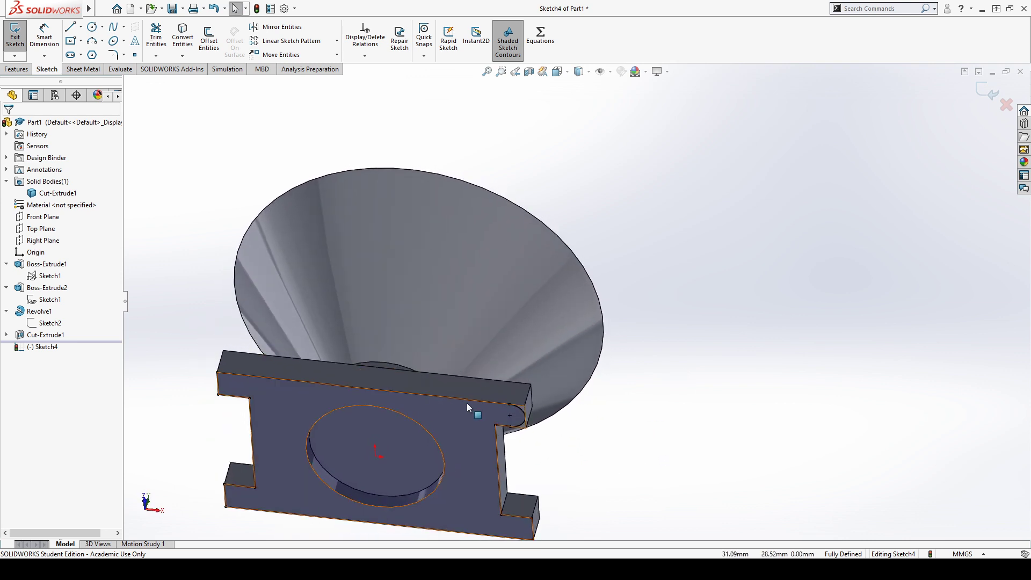
pyautogui.moveTo(472, 414); pyautogui.dragTo(645, 371, button='middle')
pyautogui.scroll(-5, 540, 387)
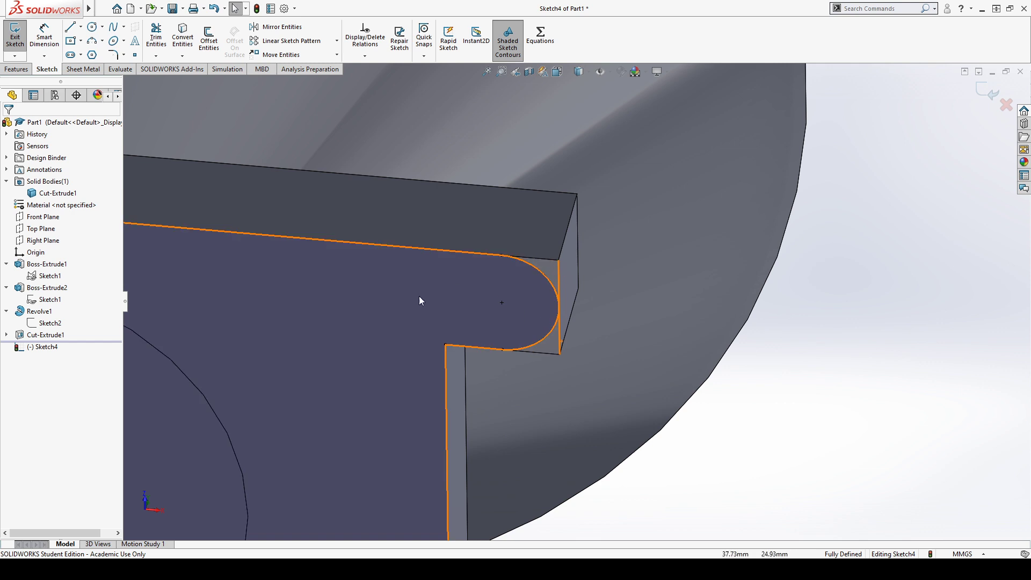
pyautogui.scroll(10, 377, 268)
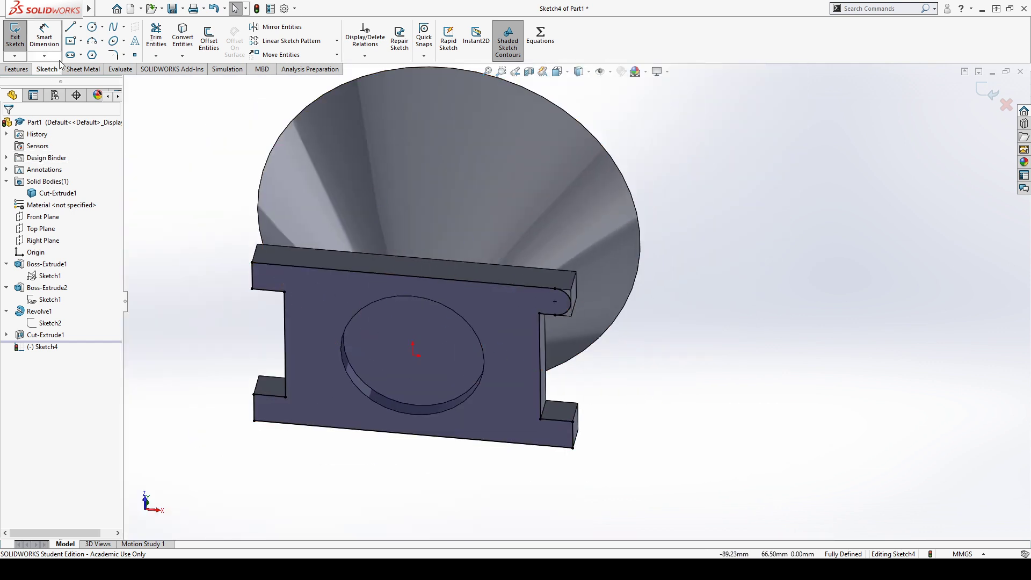
# Step: Cut-extrude the underside outline with the rounded tab end to a blind depth of 10 mm
pyautogui.click(11, 70)
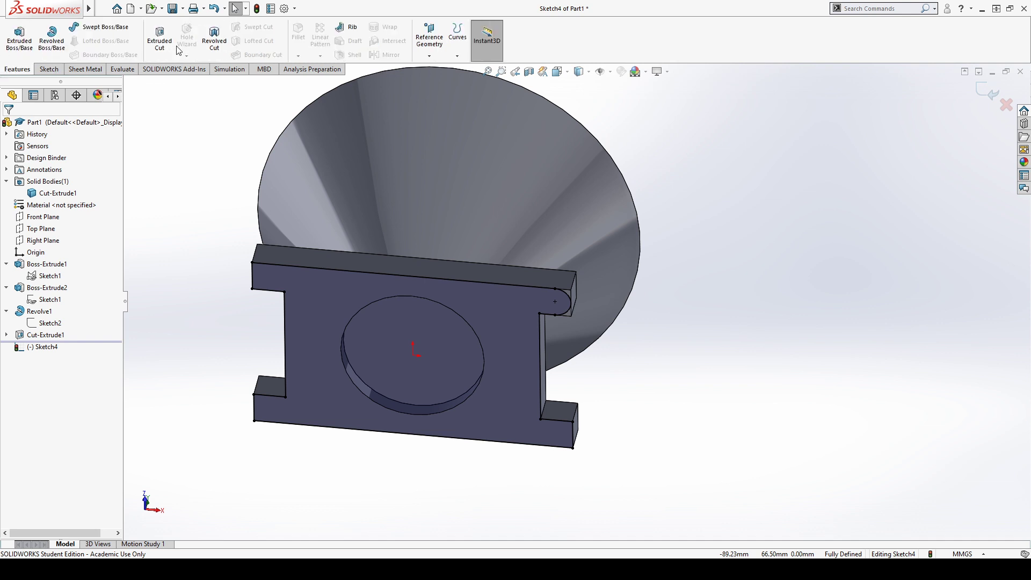
pyautogui.click(160, 39)
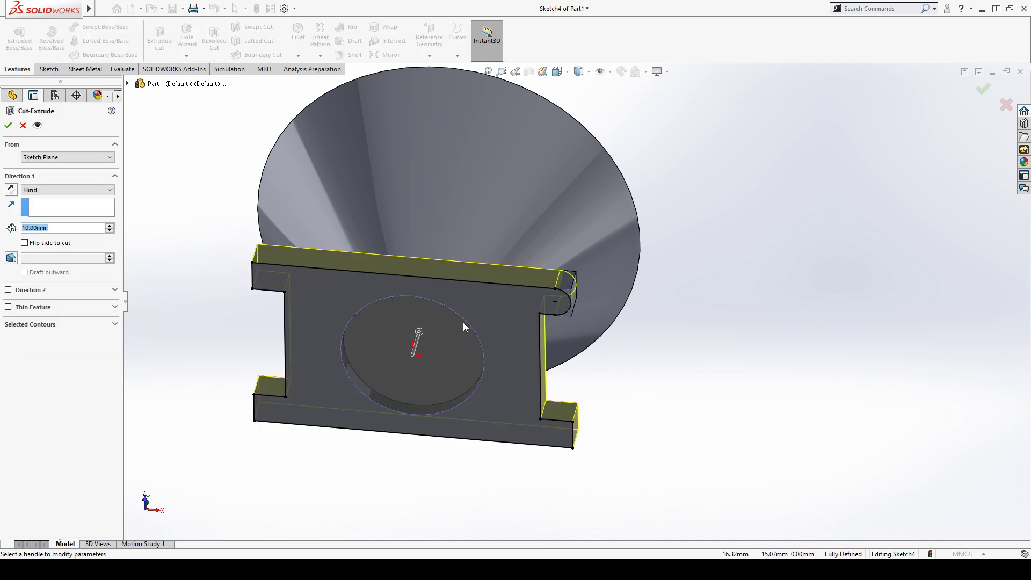
pyautogui.moveTo(463, 322); pyautogui.dragTo(440, 488, button='middle')
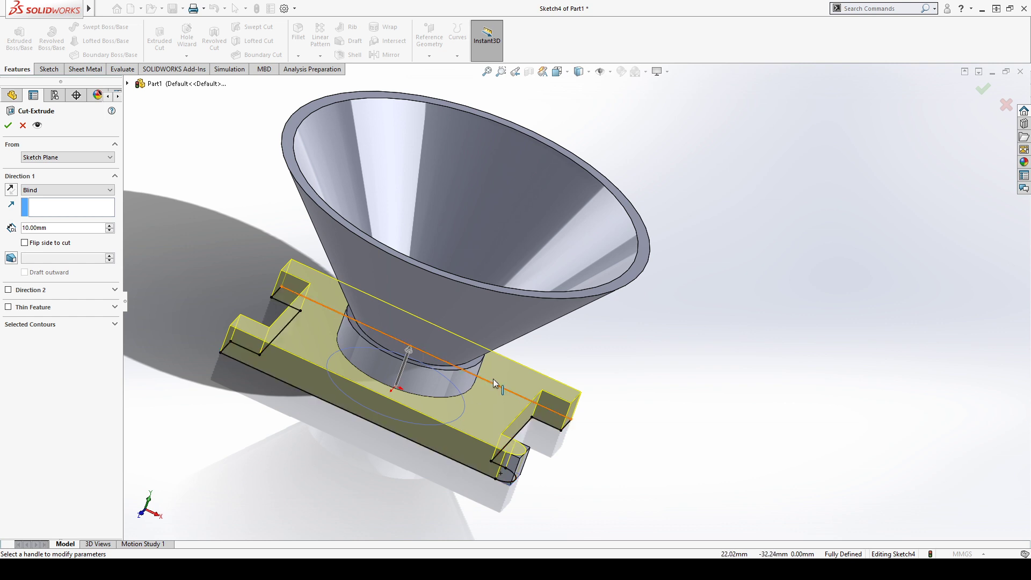
pyautogui.click(8, 126)
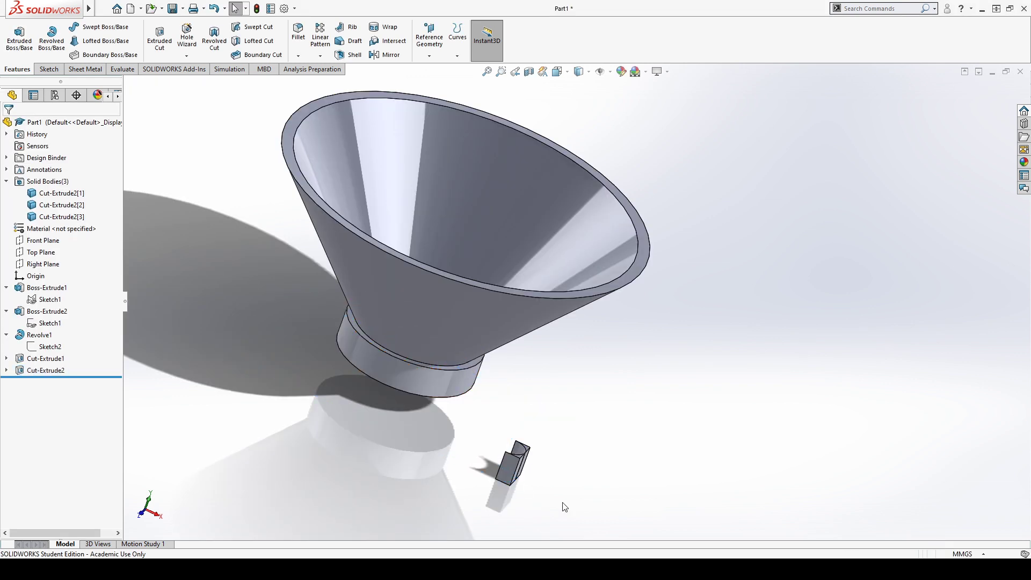
# Step: Edit the latest extruded cut to flip the side to cut, removing only the material outside the outline
pyautogui.scroll(-3, 496, 476)
pyautogui.scroll(5, 495, 368)
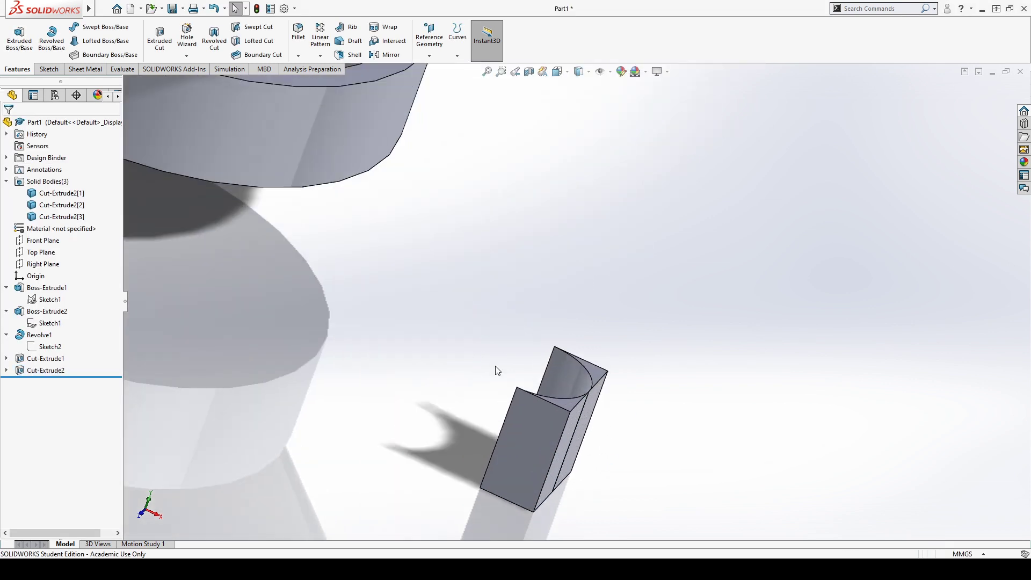
pyautogui.click(45, 370)
pyautogui.click(54, 346)
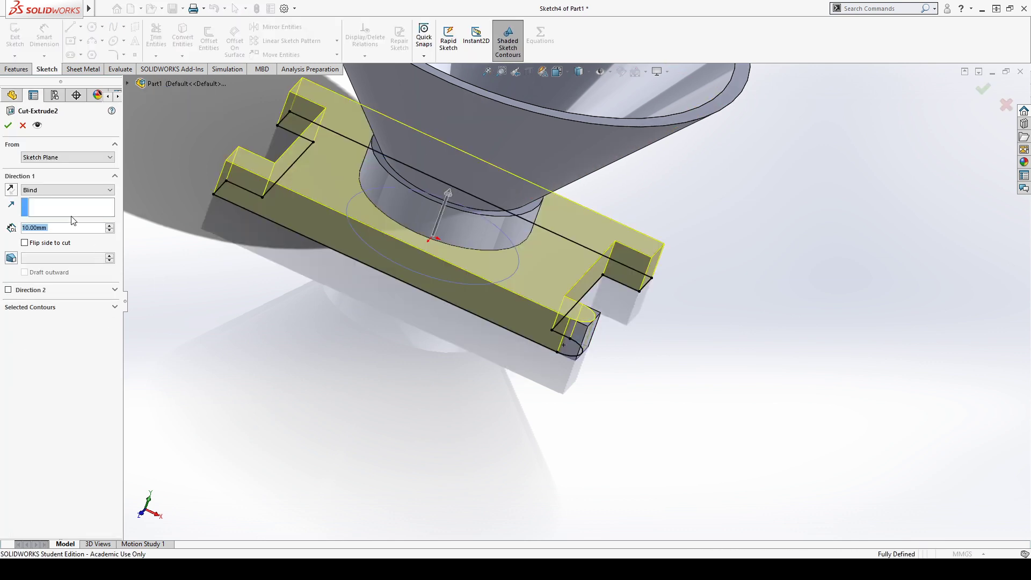
pyautogui.click(24, 243)
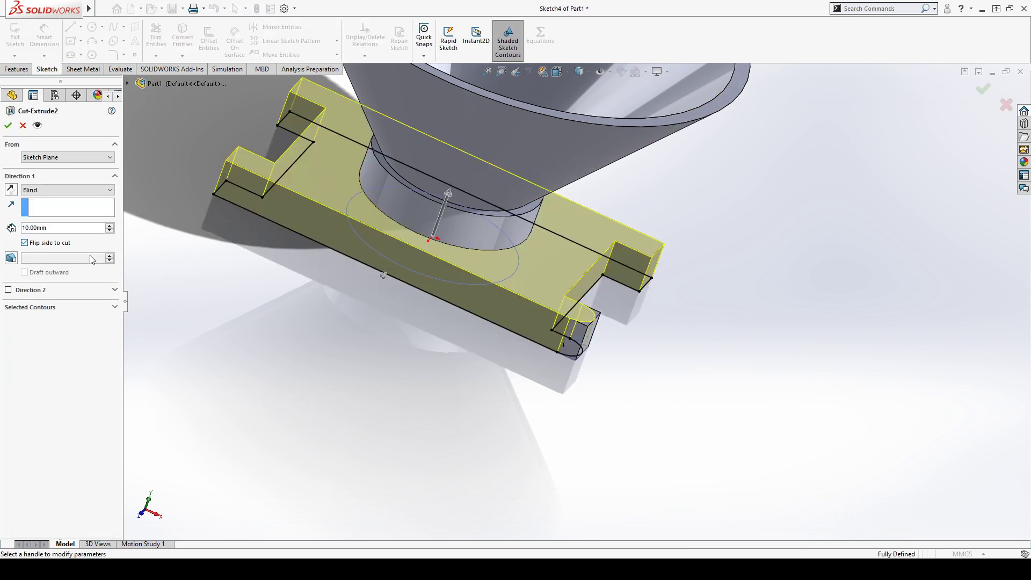
pyautogui.click(8, 125)
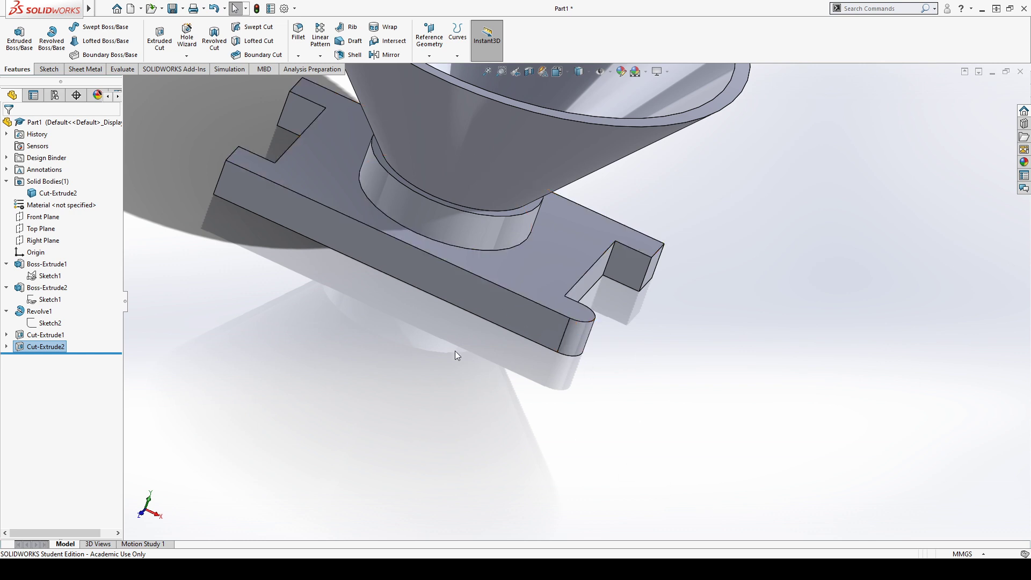
pyautogui.scroll(3, 294, 370)
pyautogui.scroll(4, 322, 386)
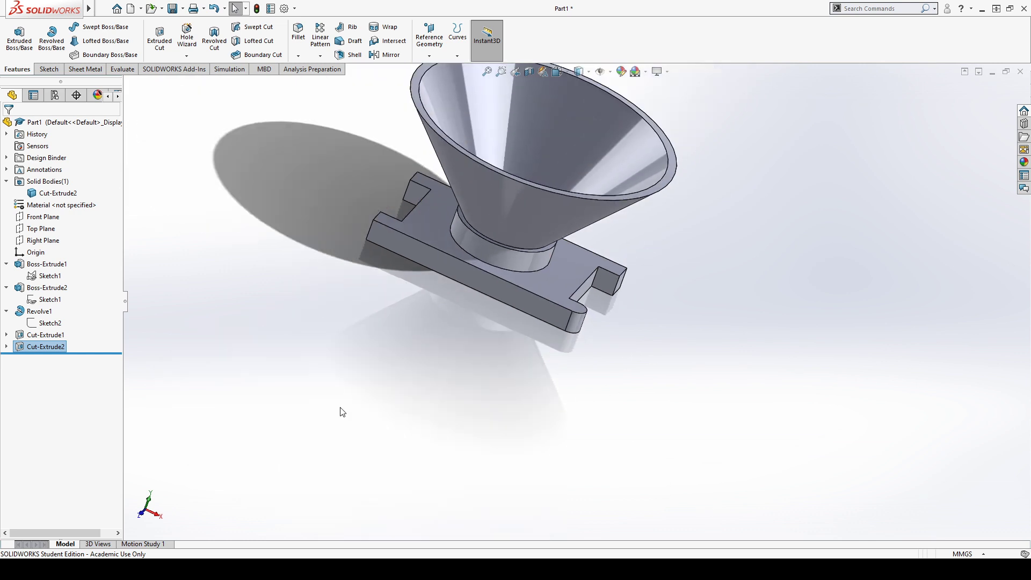
pyautogui.scroll(-3, 360, 225)
pyautogui.scroll(4, 362, 223)
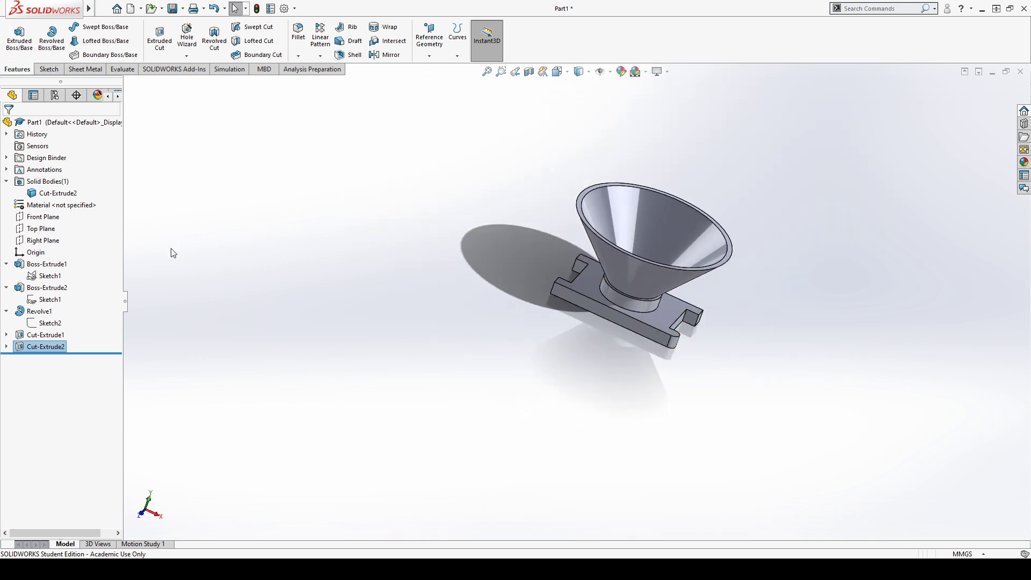
# Step: Create a new part and start an extruded boss with its sketch on the Top Plane
pyautogui.hotkey('ctrl', 'n')
pyautogui.press('Return')
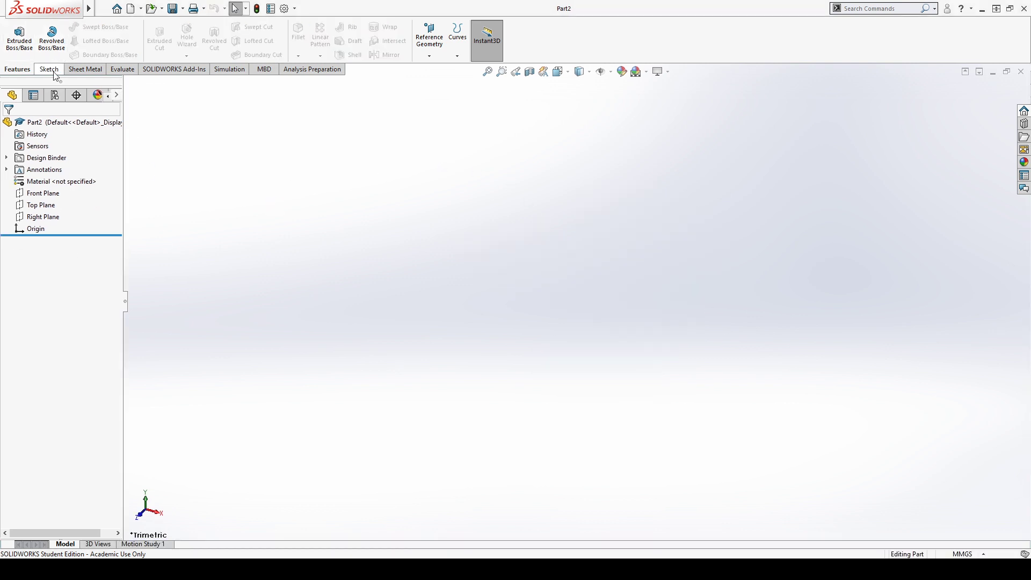
pyautogui.click(20, 37)
pyautogui.click(500, 301)
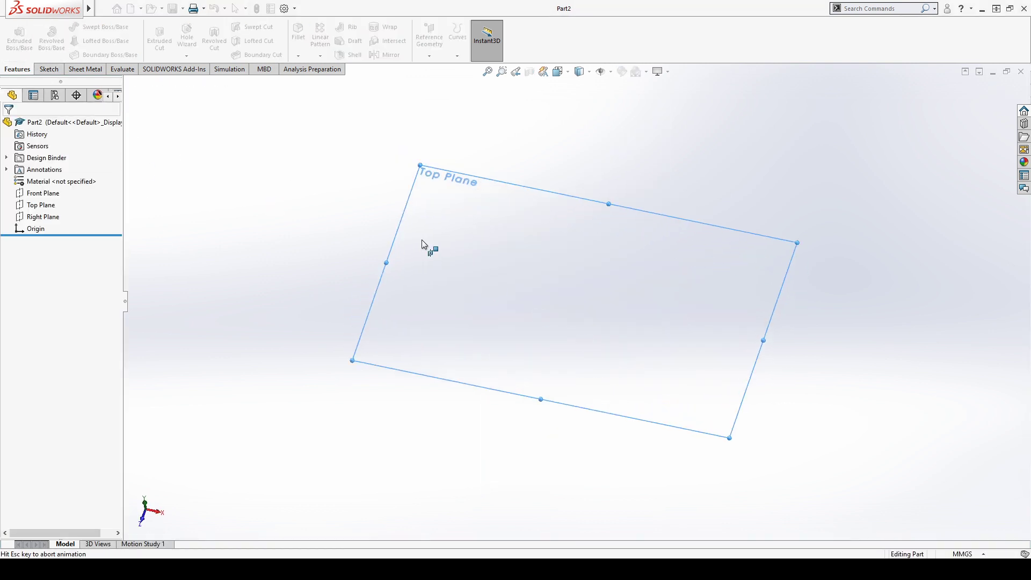
# Step: Draw a center rectangle about 86 by 59 mm and place its center point on the origin
pyautogui.click(75, 44)
pyautogui.click(580, 301)
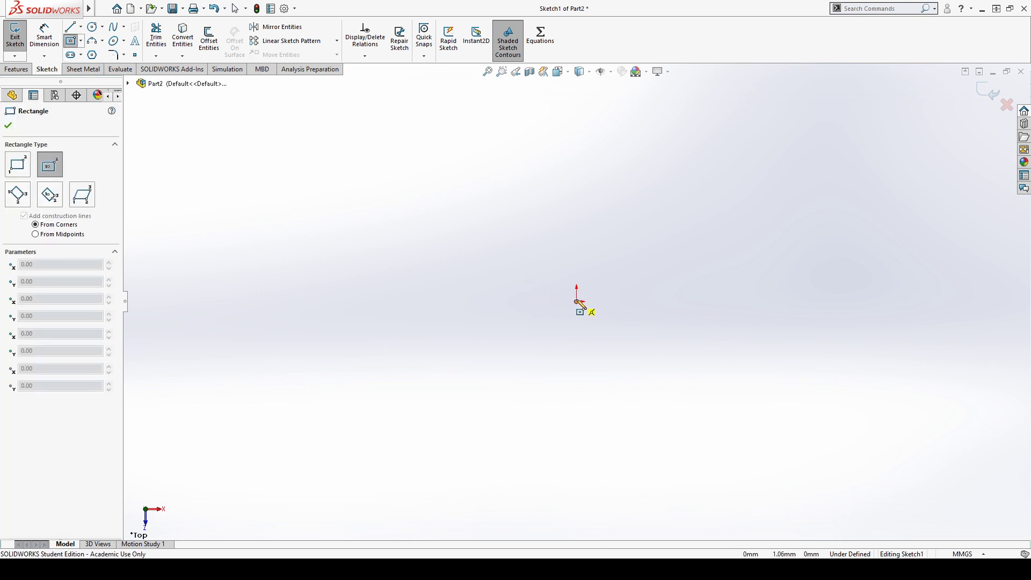
pyautogui.click(679, 233)
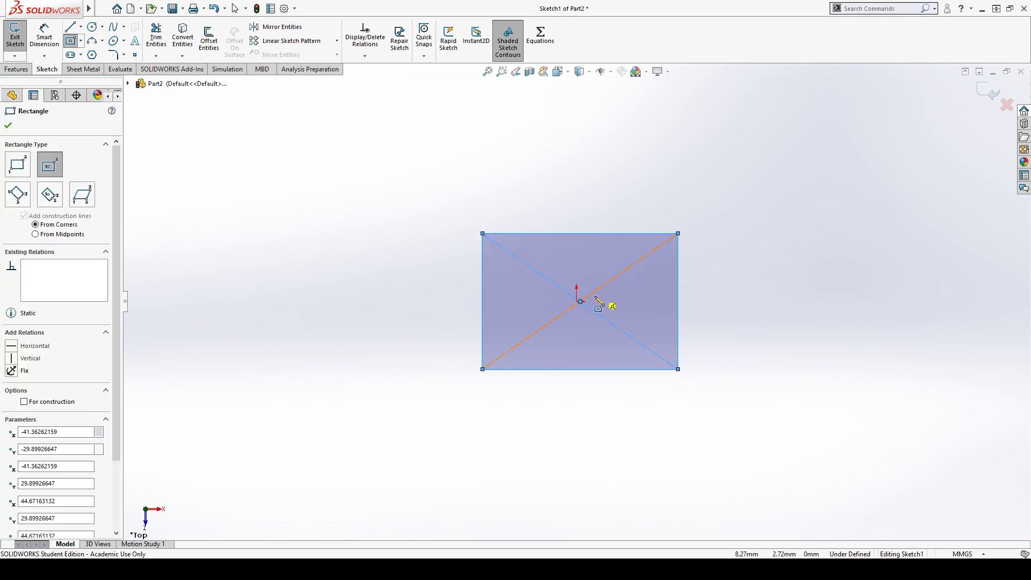
pyautogui.press('Escape')
pyautogui.moveTo(581, 303); pyautogui.dragTo(577, 302)
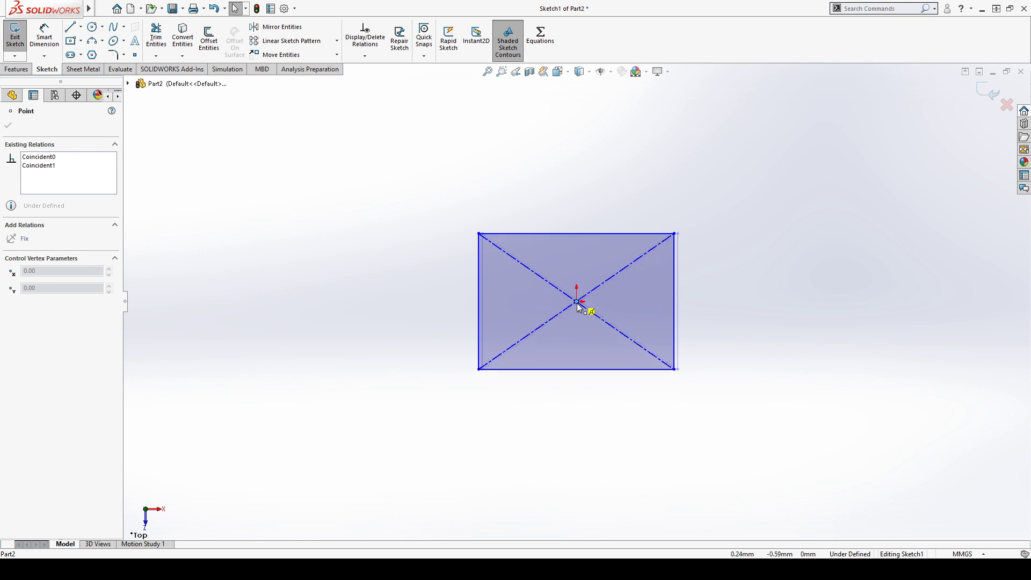
pyautogui.click(752, 240)
# Step: Dimension the rectangle to 85 mm wide and 60 mm high
pyautogui.press('d')
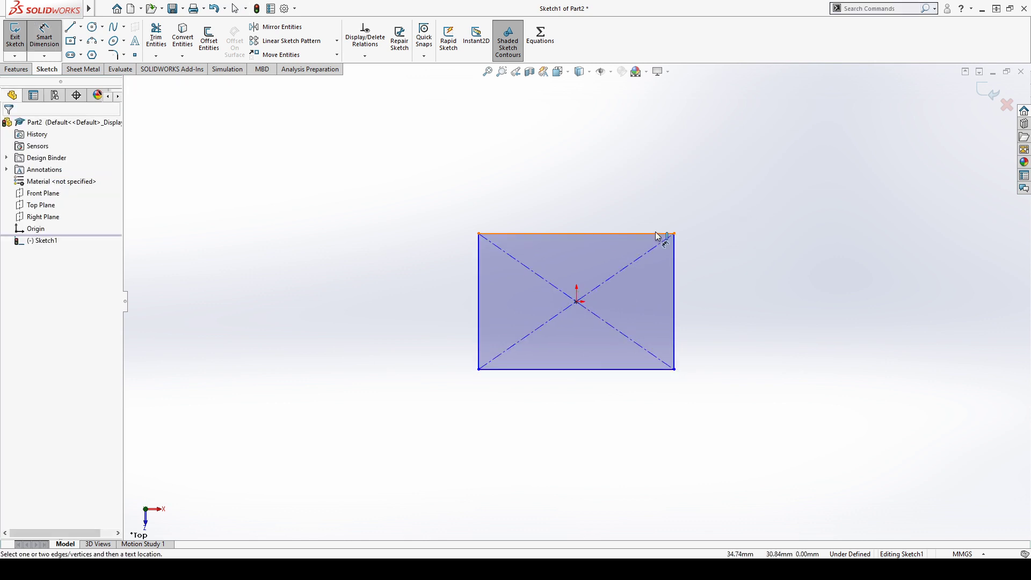
pyautogui.click(659, 234)
pyautogui.click(652, 201)
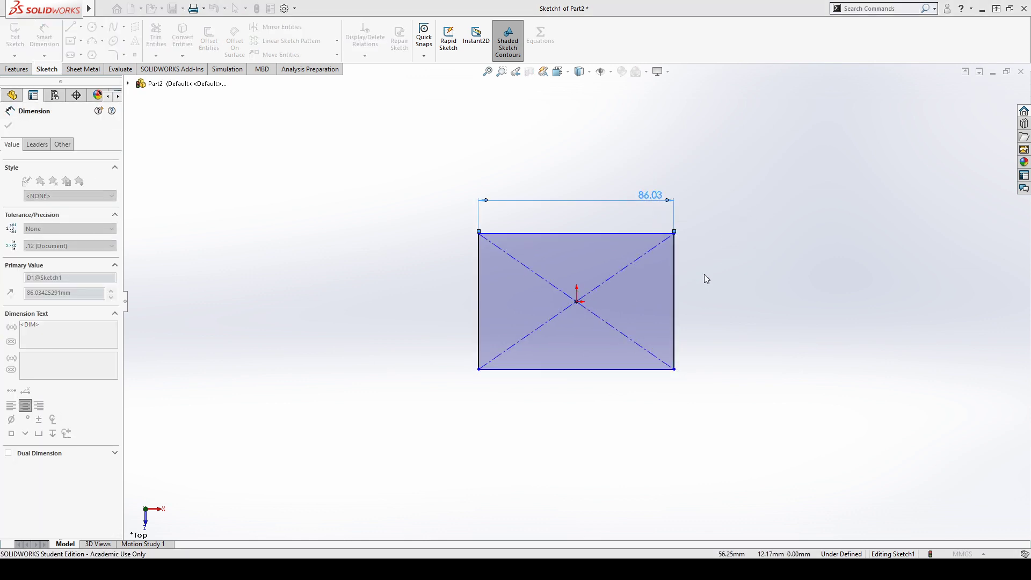
pyautogui.write('85')
pyautogui.press('Return')
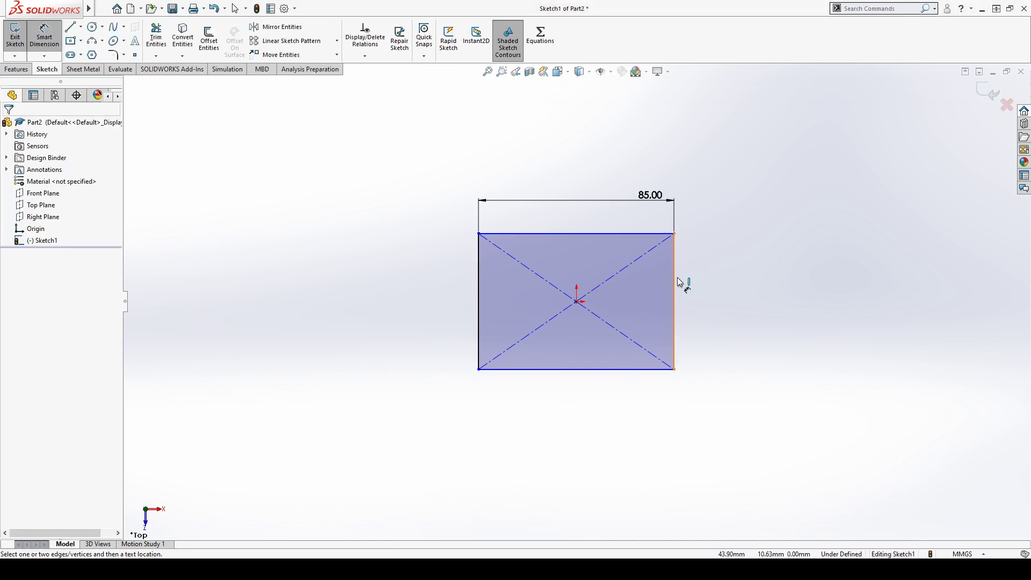
pyautogui.click(675, 280)
pyautogui.click(716, 280)
pyautogui.write('60')
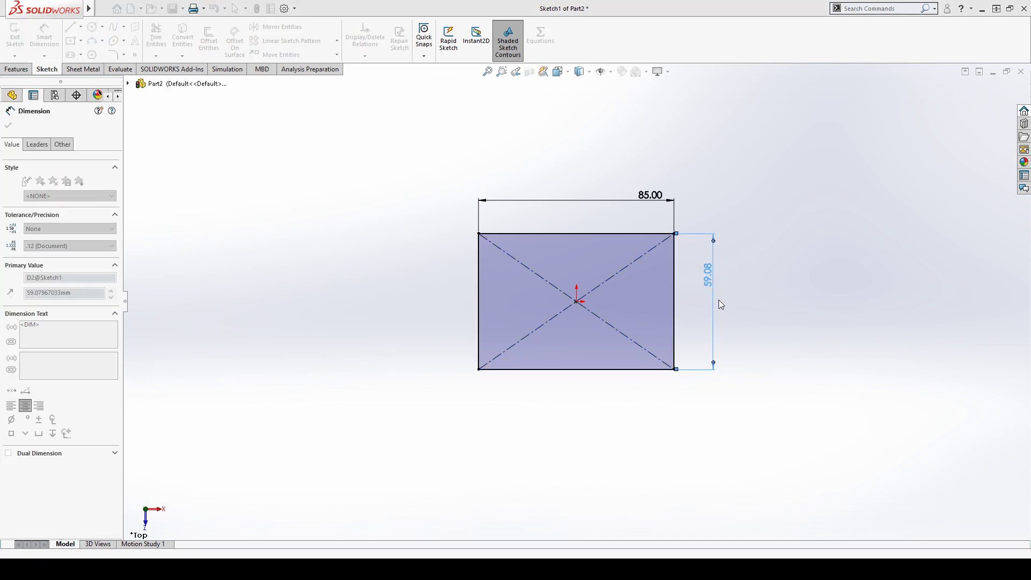
pyautogui.press('Return')
pyautogui.press('Escape')
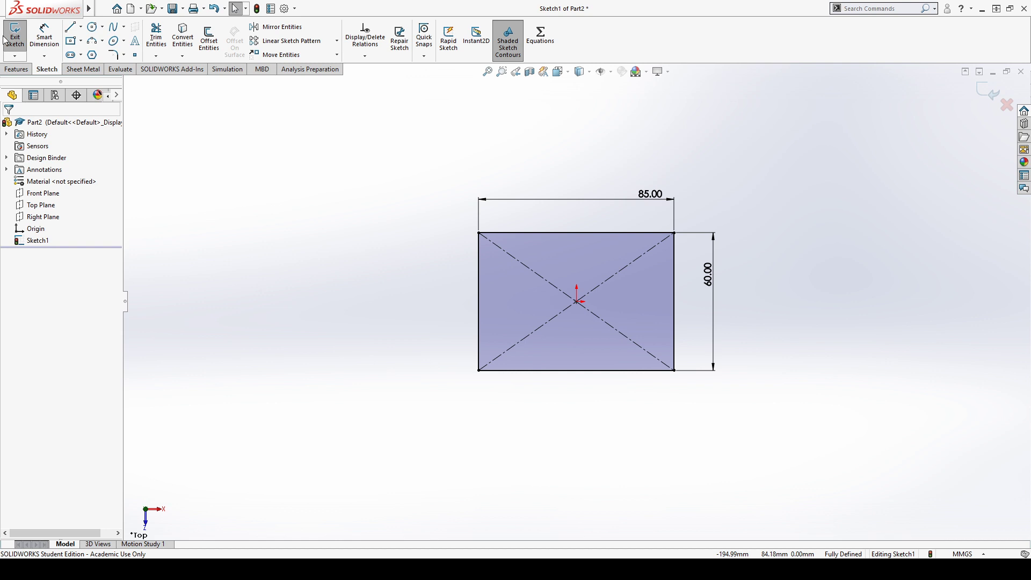
# Step: Finish the sketch and extrude the rectangle to a blind depth of 50 mm
pyautogui.click(8, 38)
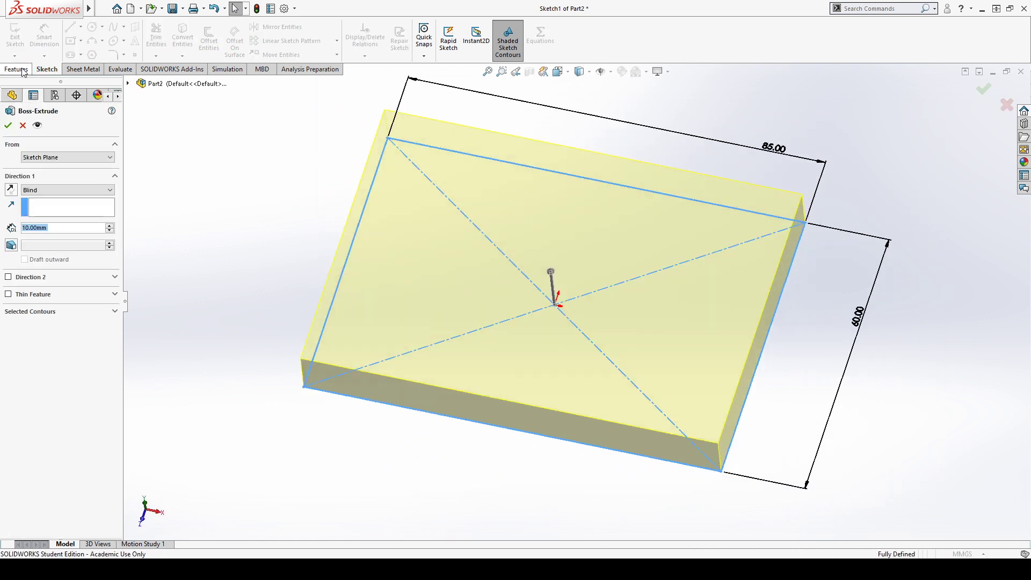
pyautogui.write('50')
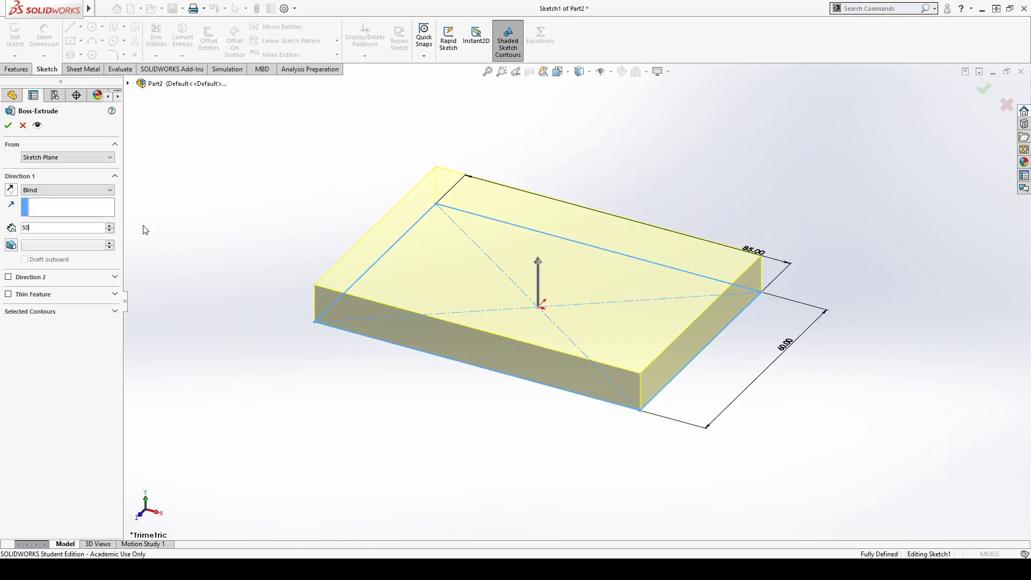
pyautogui.press('Return')
pyautogui.click(8, 125)
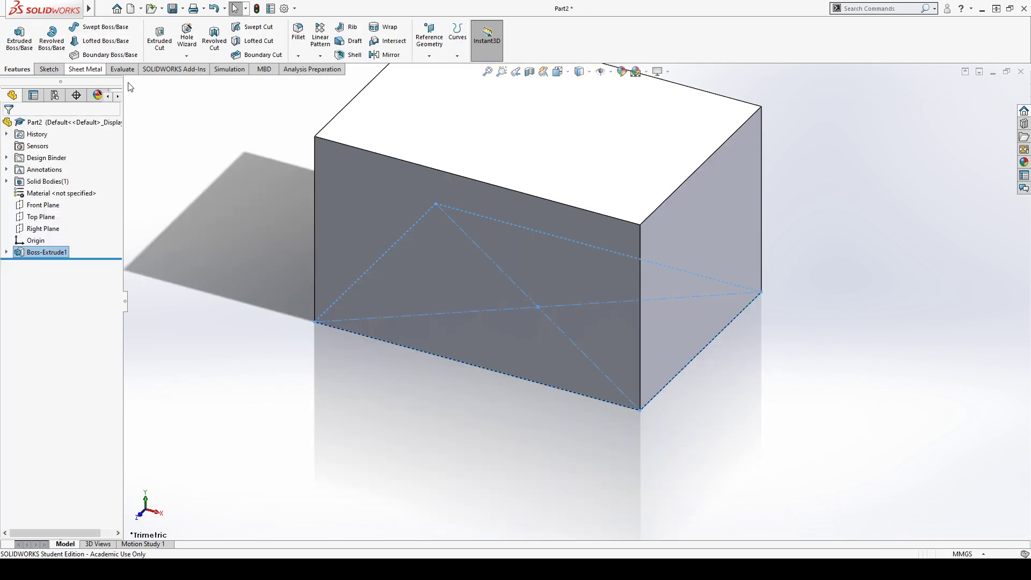
# Step: Start a sketch on the block's top face and draw a circle of about 24.4 mm radius centered on the origin
pyautogui.click(546, 74)
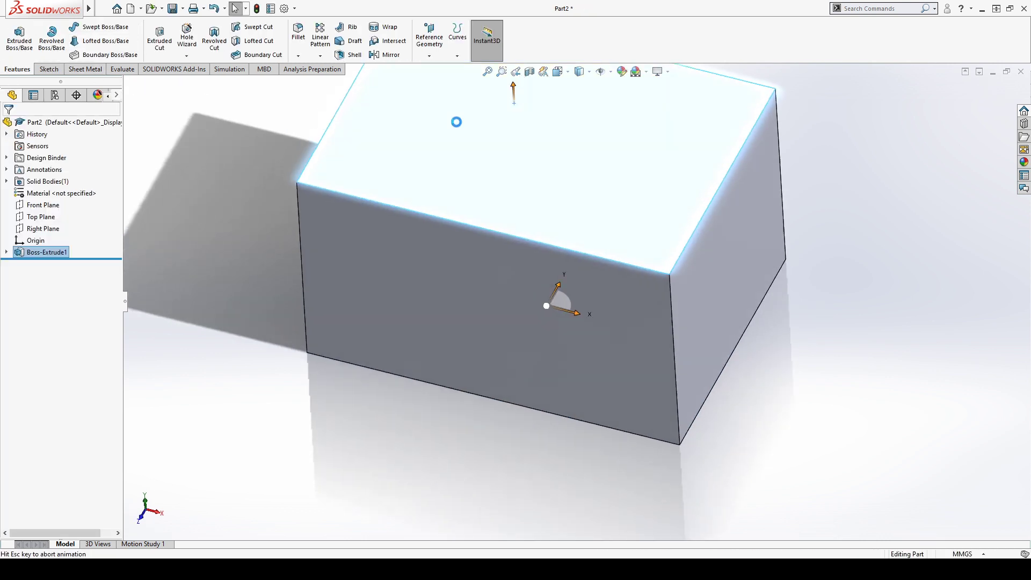
pyautogui.click(92, 27)
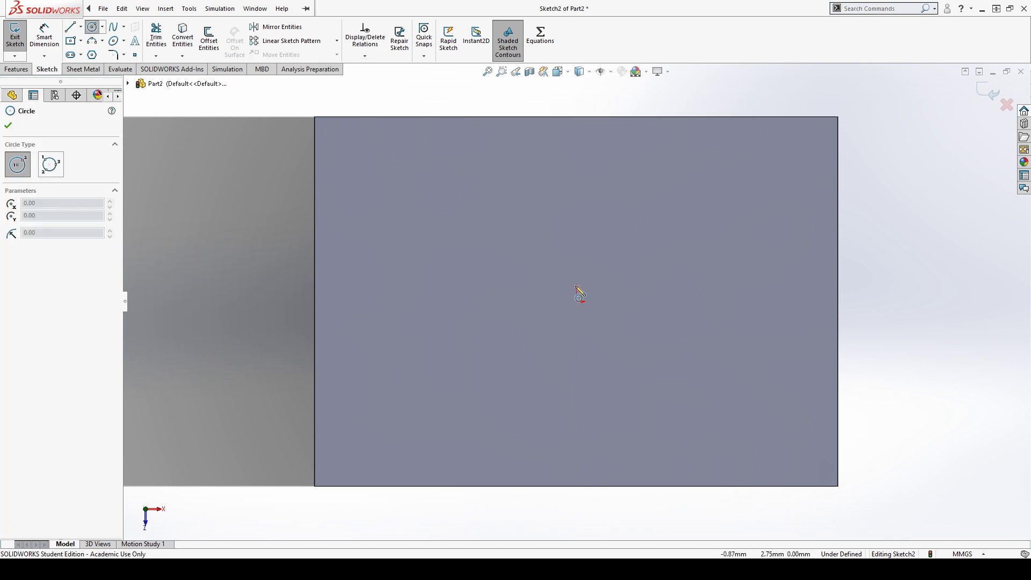
pyautogui.click(577, 302)
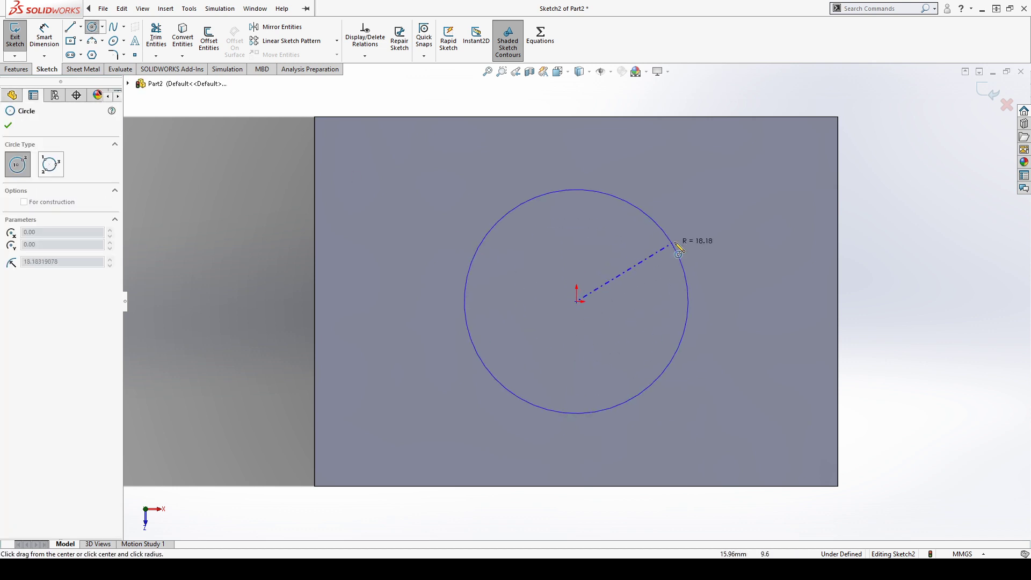
pyautogui.click(730, 310)
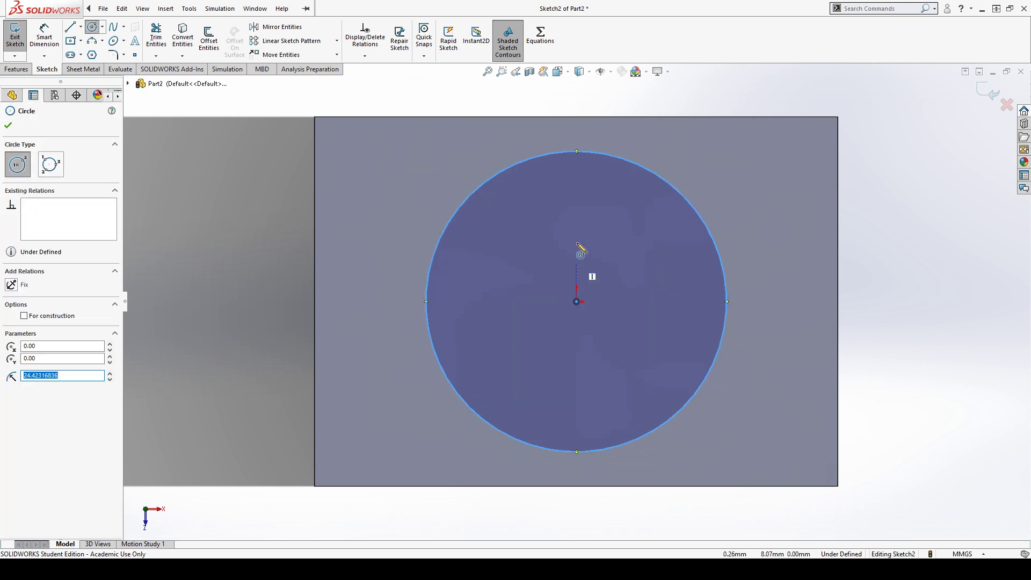
# Step: Dimension the circle to a diameter of 50 mm
pyautogui.click(40, 44)
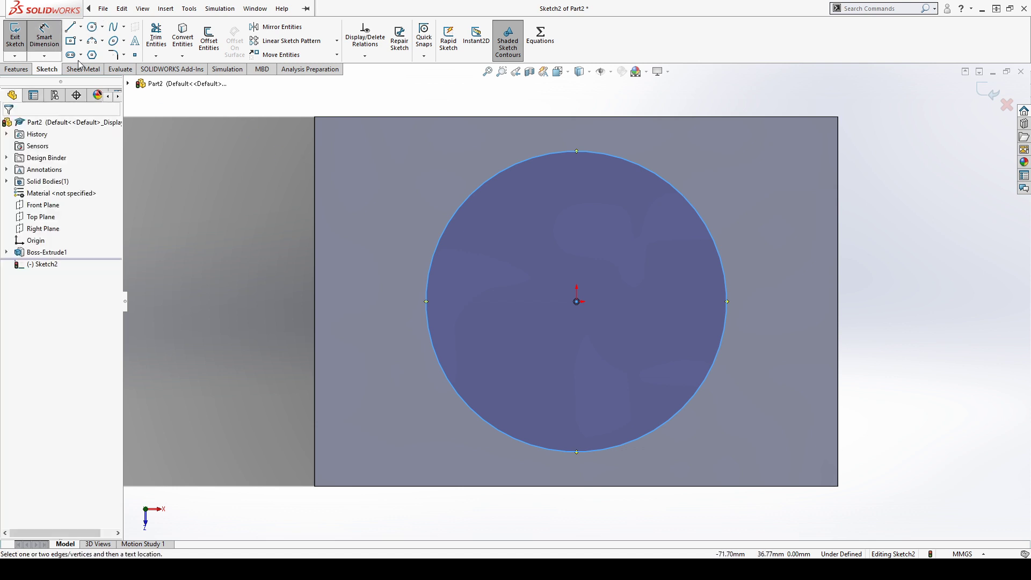
pyautogui.click(489, 178)
pyautogui.click(391, 181)
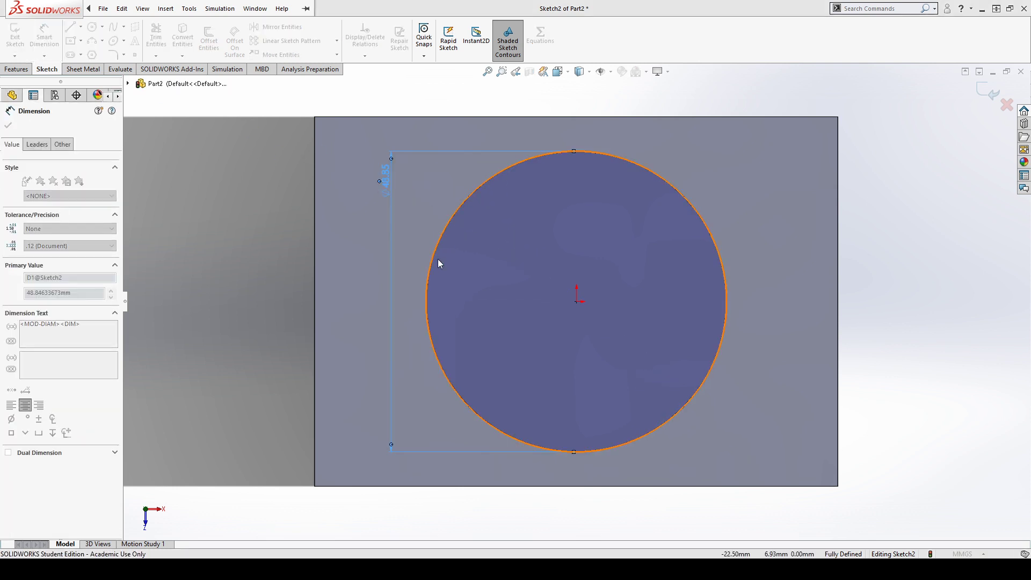
pyautogui.write('50')
pyautogui.press('Return')
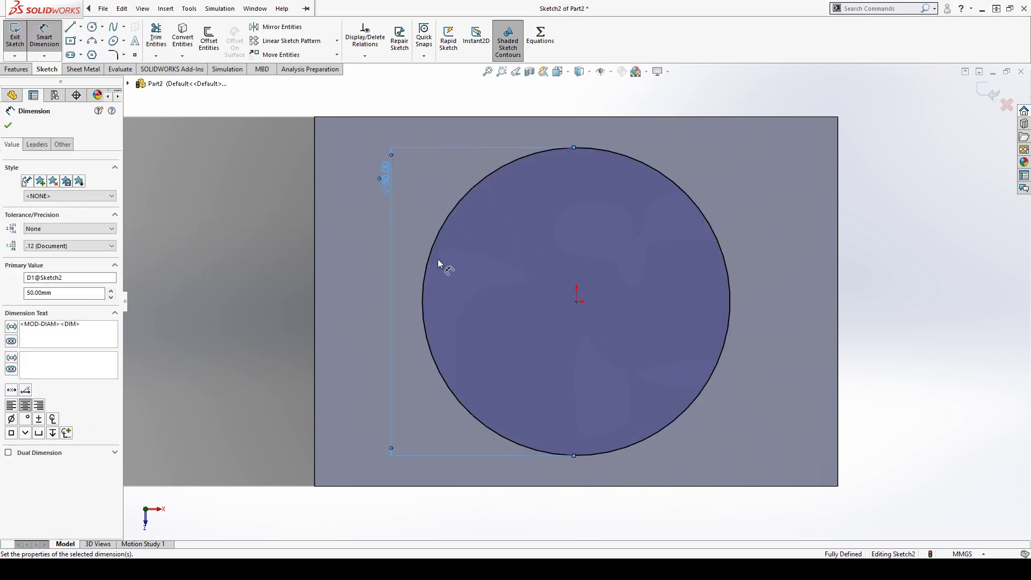
pyautogui.click(5, 127)
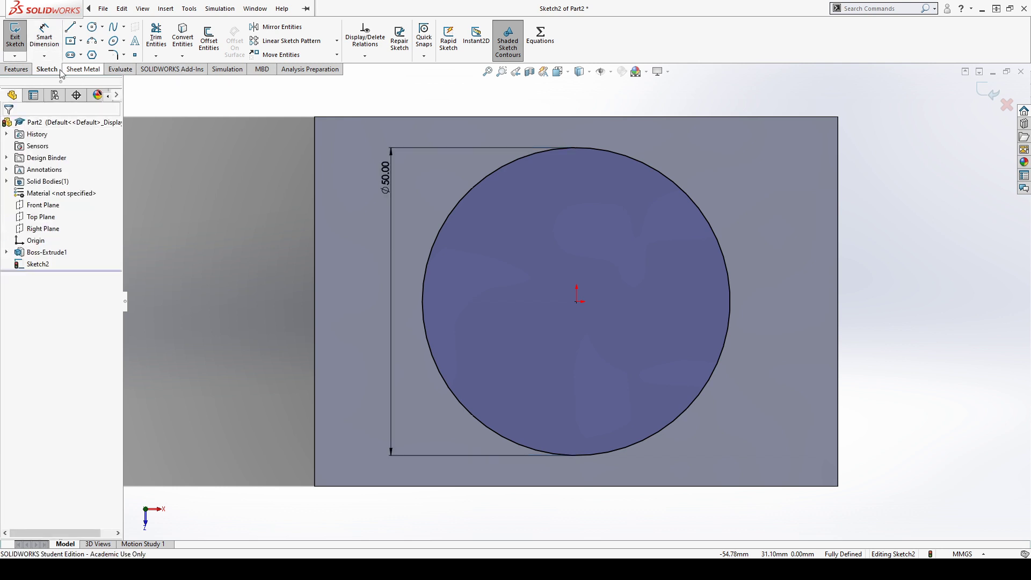
# Step: Create a blind extruded cut 20 mm deep from the circle, flipping the side to cut so the material outside it is removed
pyautogui.click(16, 69)
pyautogui.click(160, 39)
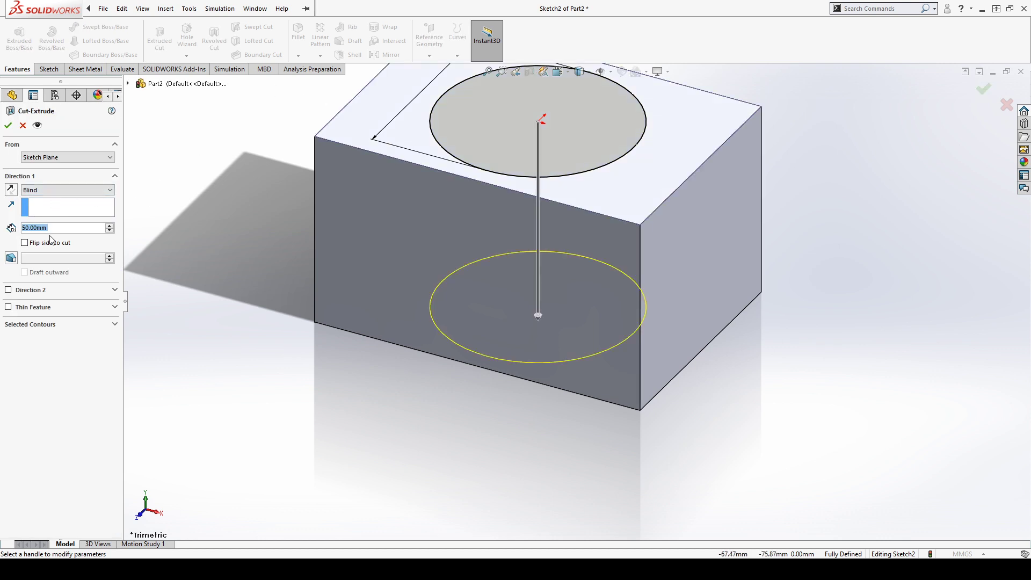
pyautogui.write('20')
pyautogui.press('Return')
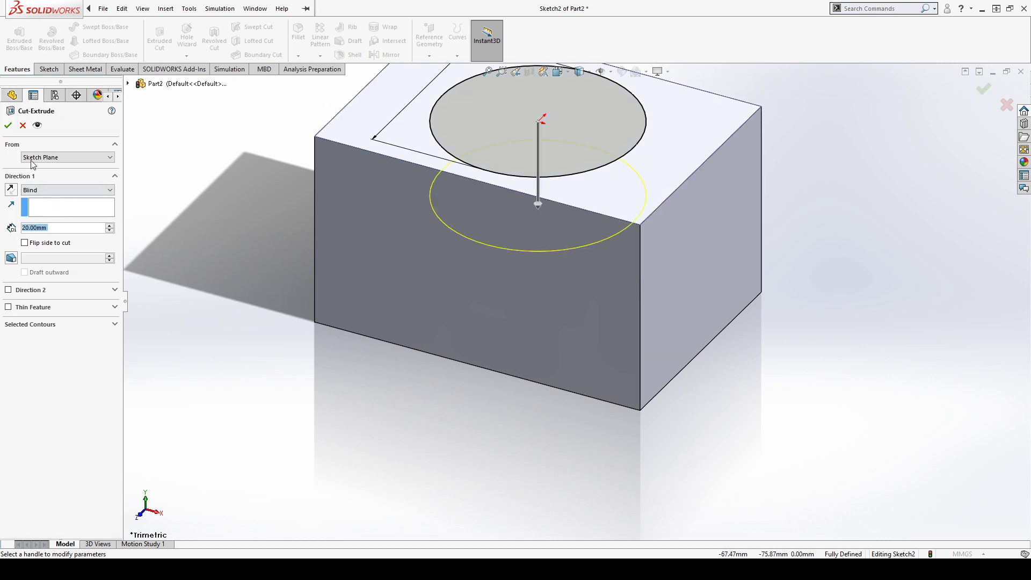
pyautogui.click(55, 243)
pyautogui.click(14, 127)
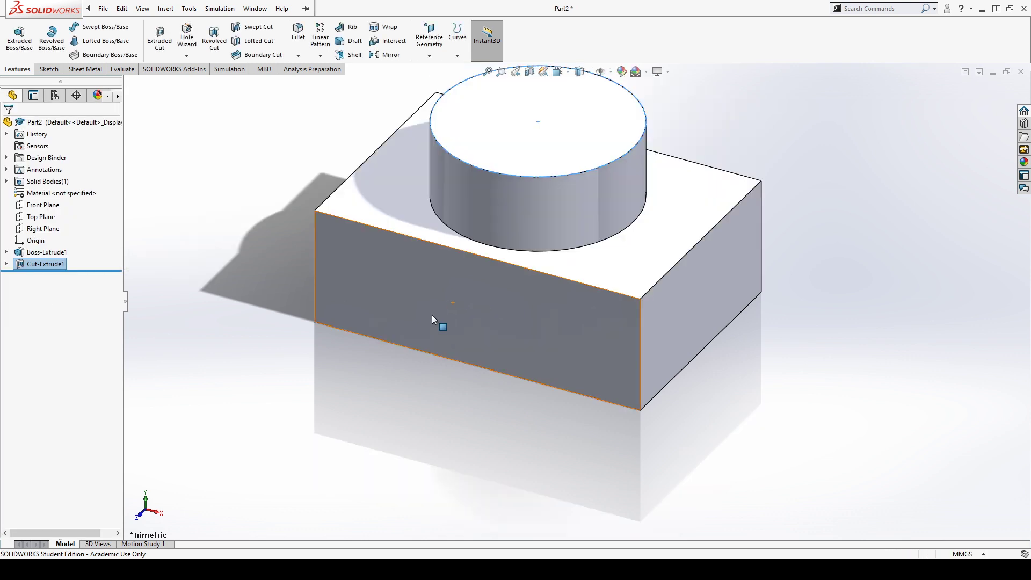
pyautogui.click(543, 338)
pyautogui.press('Escape')
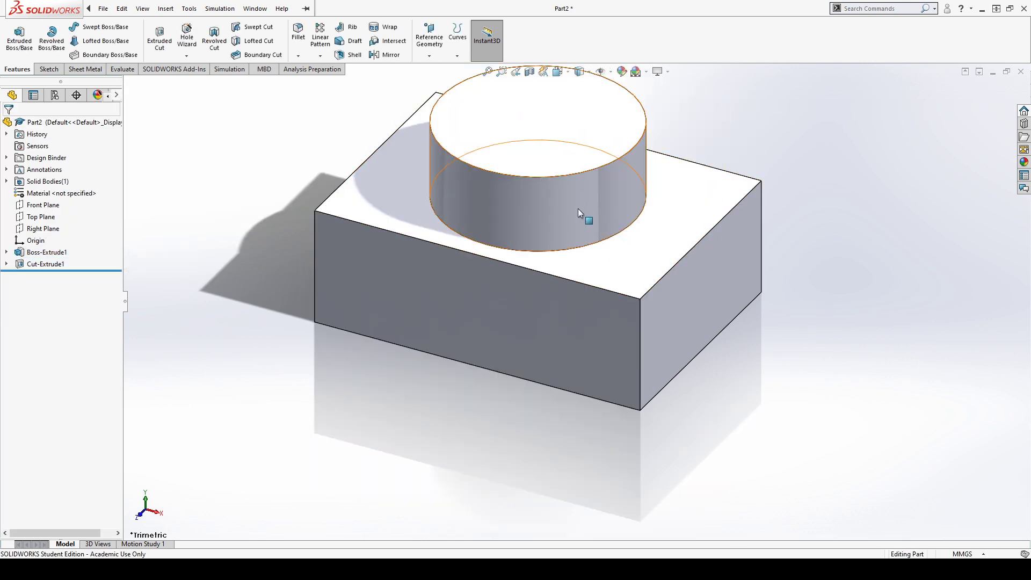
pyautogui.scroll(3, 613, 204)
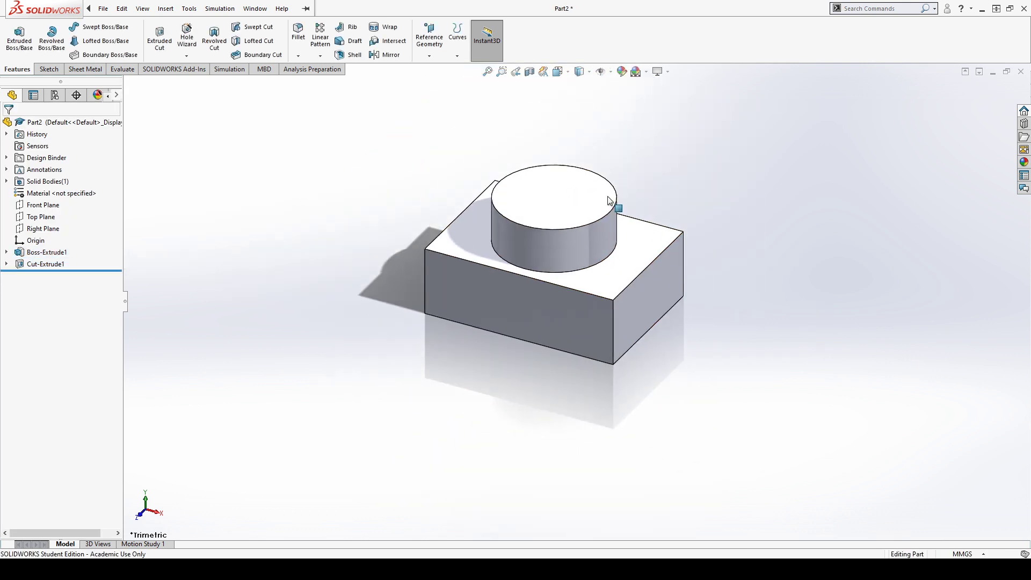
pyautogui.scroll(-6, 623, 253)
pyautogui.press('f')
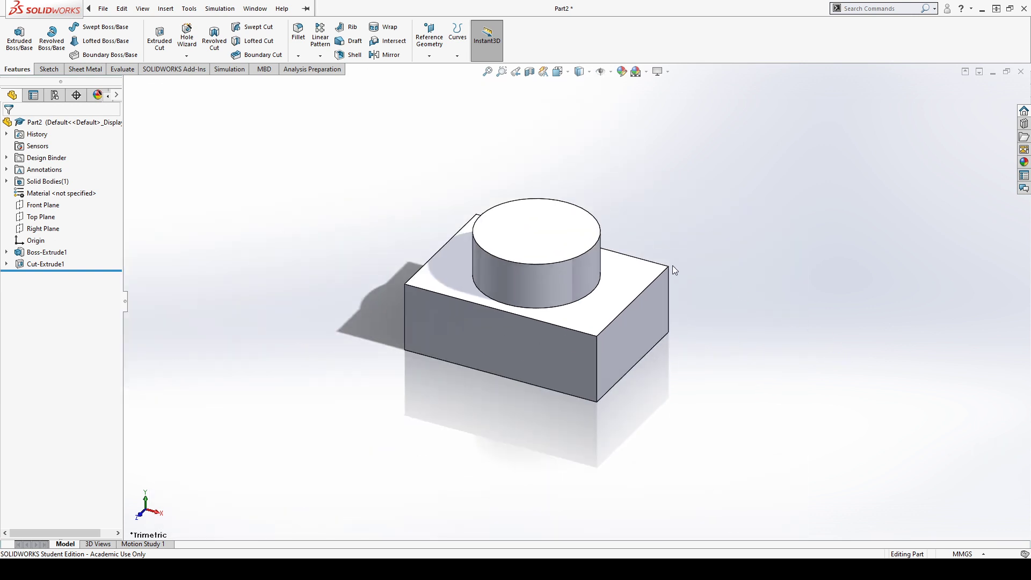
pyautogui.scroll(2, 647, 245)
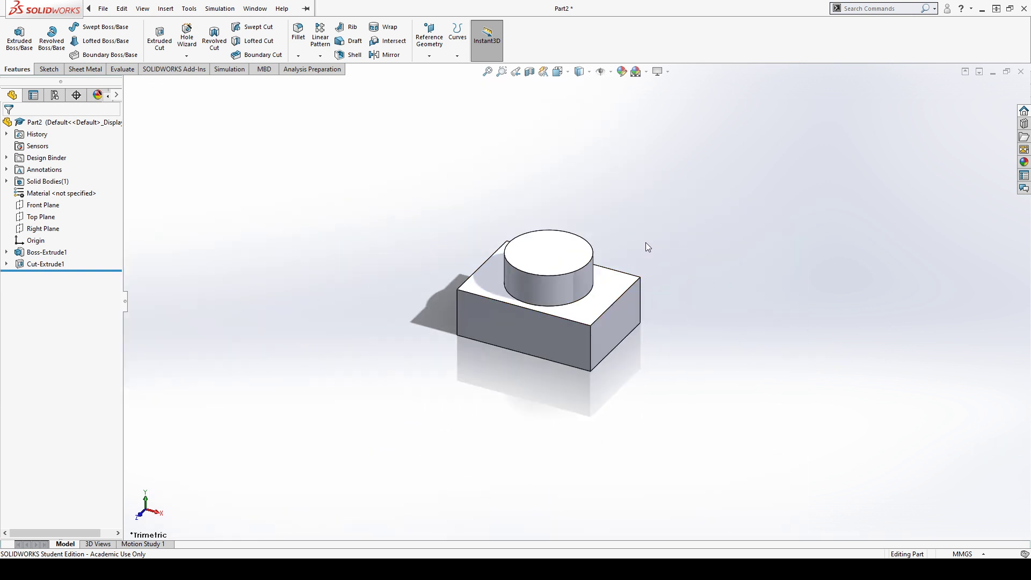
pyautogui.scroll(-3, 645, 243)
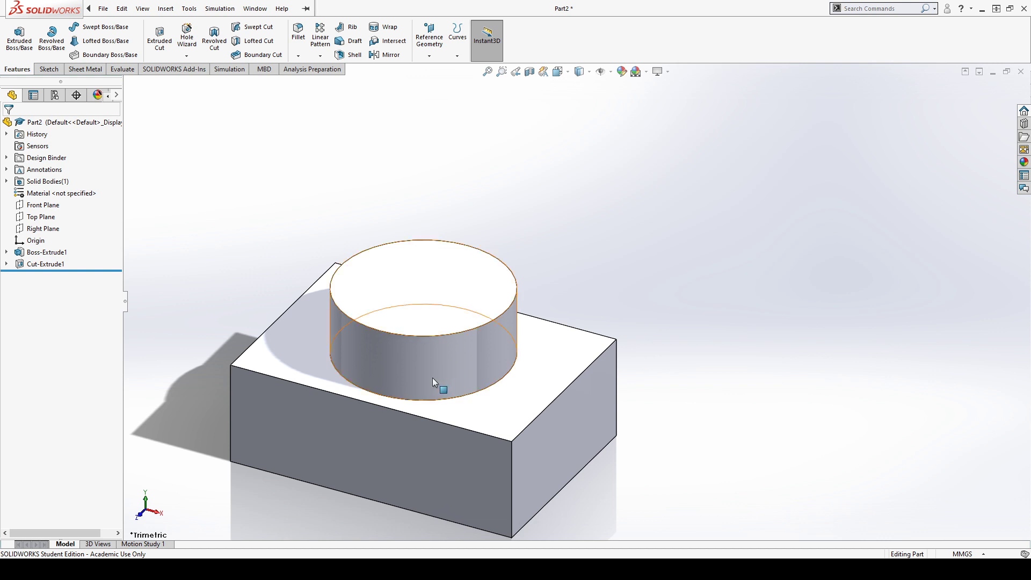
# Step: In Part1, start a constant-size fillet on the outer vertical edge of the base plate's square tab end and set its radius to 2 mm
pyautogui.moveTo(187, 390); pyautogui.dragTo(140, 257, button='middle')
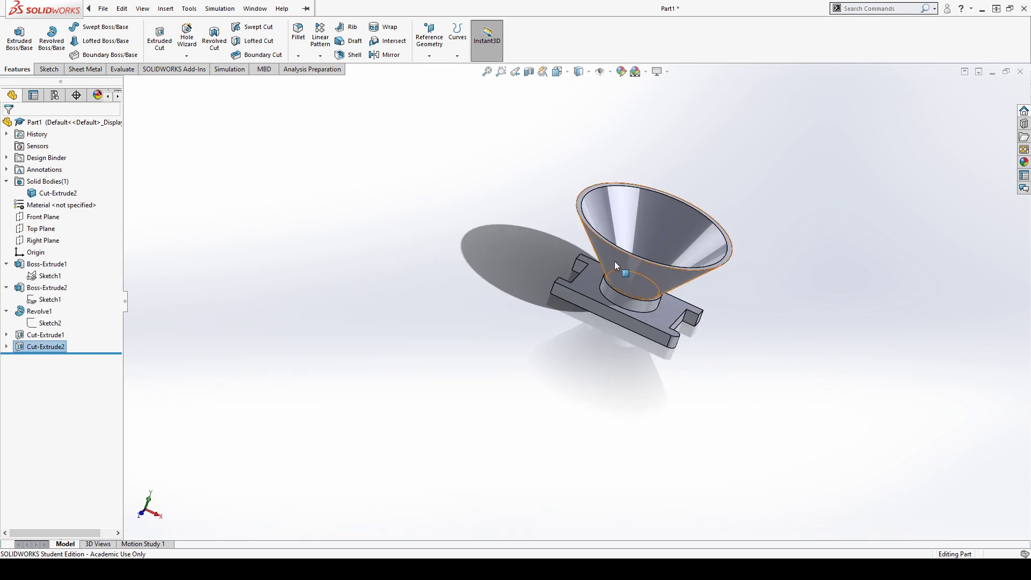
pyautogui.moveTo(614, 261); pyautogui.dragTo(578, 398, button='middle')
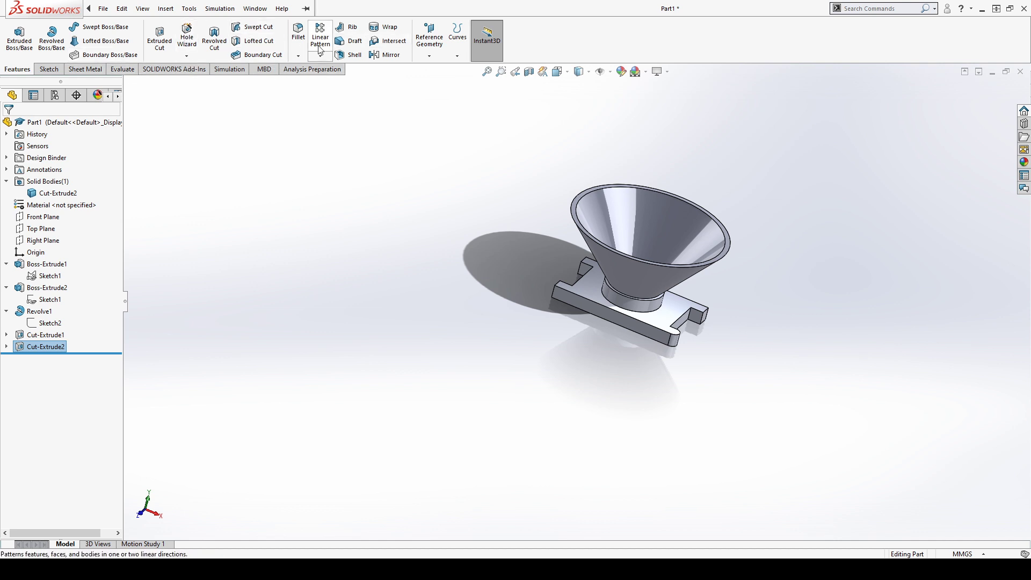
pyautogui.scroll(-6, 675, 315)
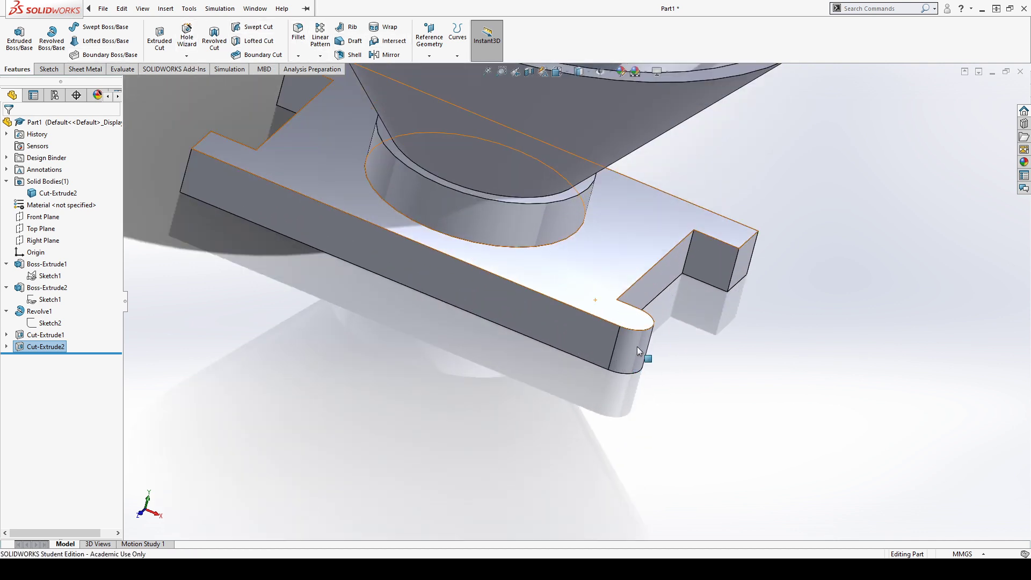
pyautogui.click(298, 31)
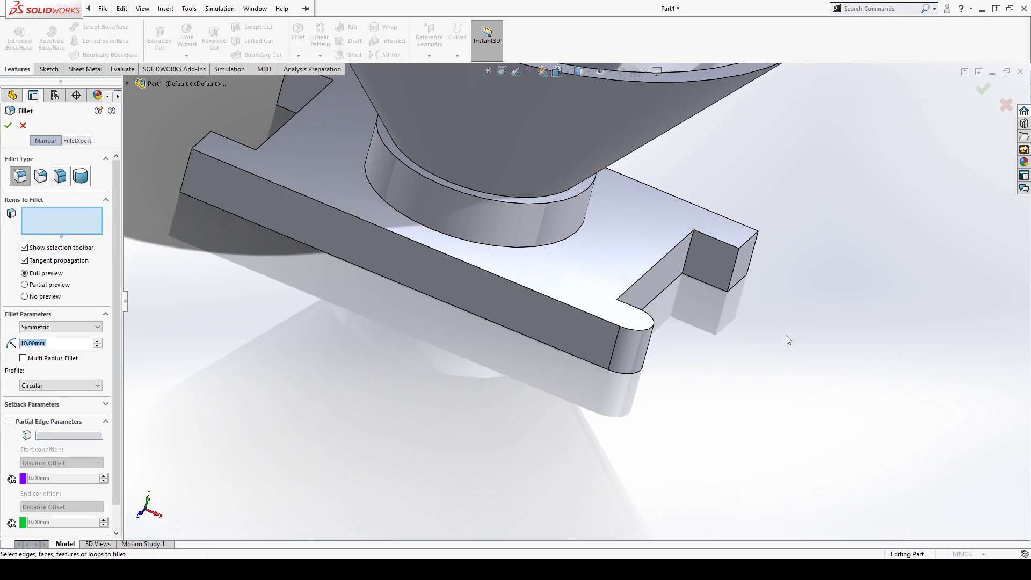
pyautogui.moveTo(785, 335); pyautogui.dragTo(580, 284, button='middle')
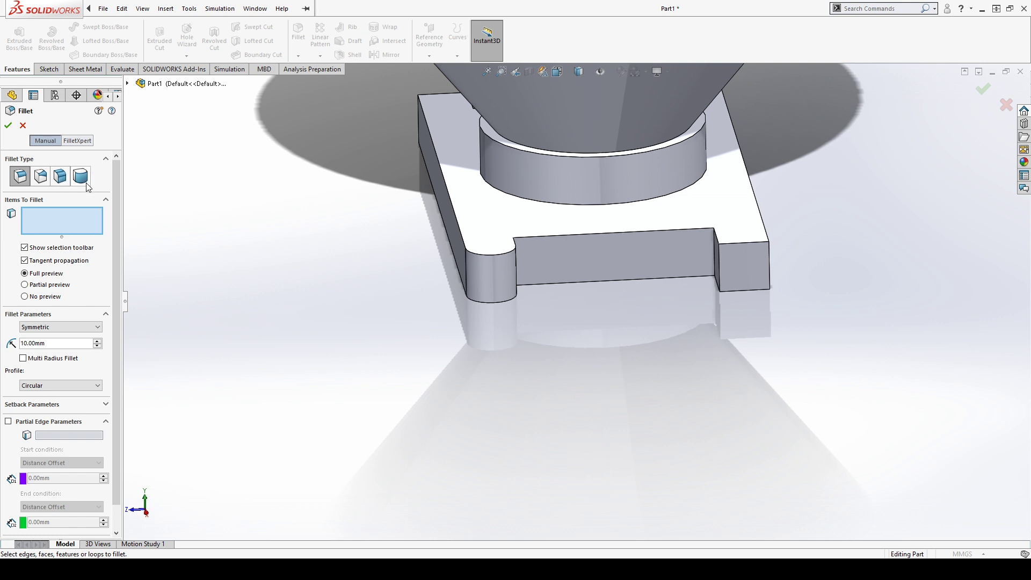
pyautogui.click(770, 264)
pyautogui.moveTo(870, 284); pyautogui.dragTo(815, 285, button='middle')
pyautogui.scroll(5, 516, 319)
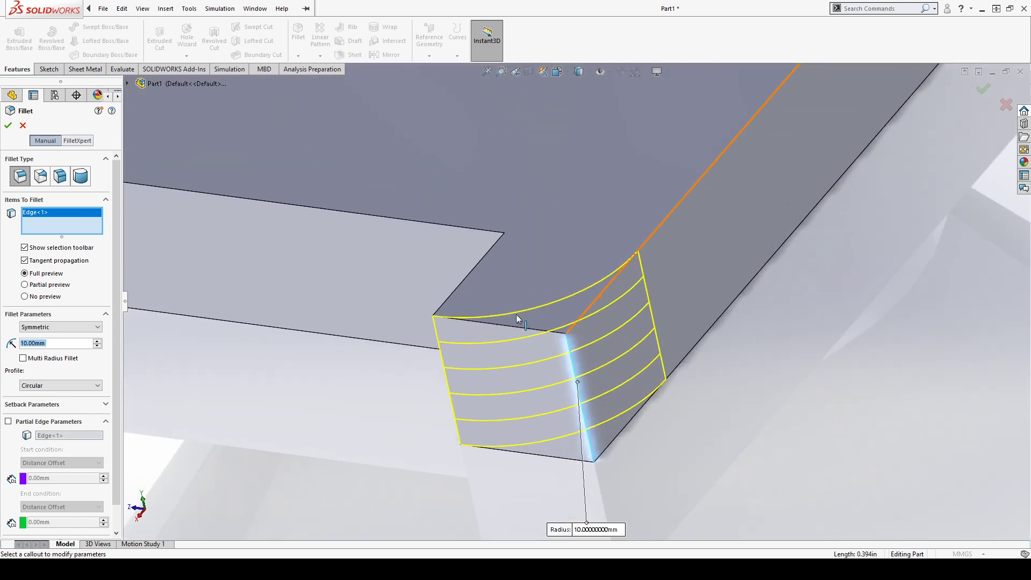
pyautogui.scroll(-3, 517, 317)
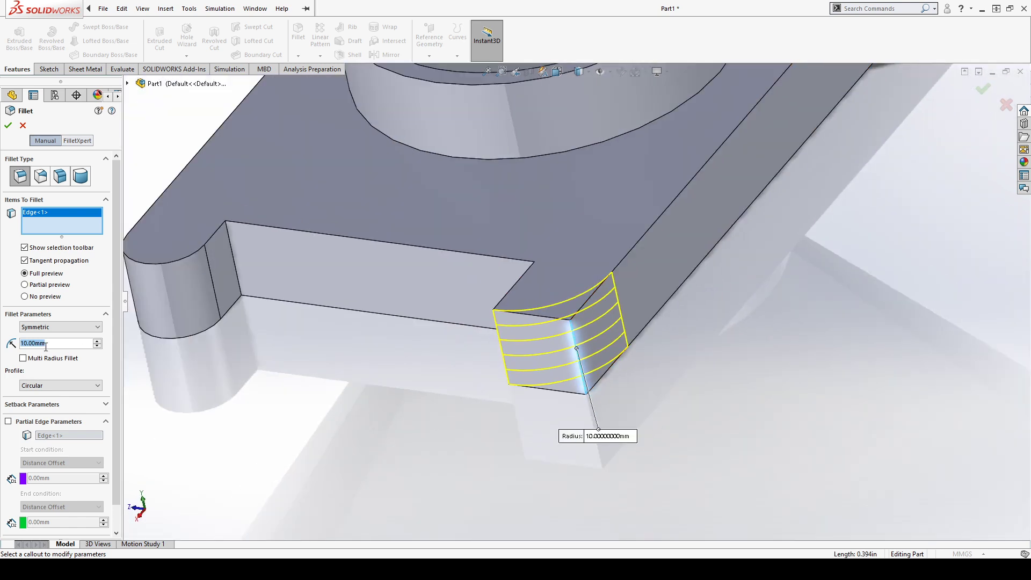
pyautogui.write('2')
pyautogui.press('Return')
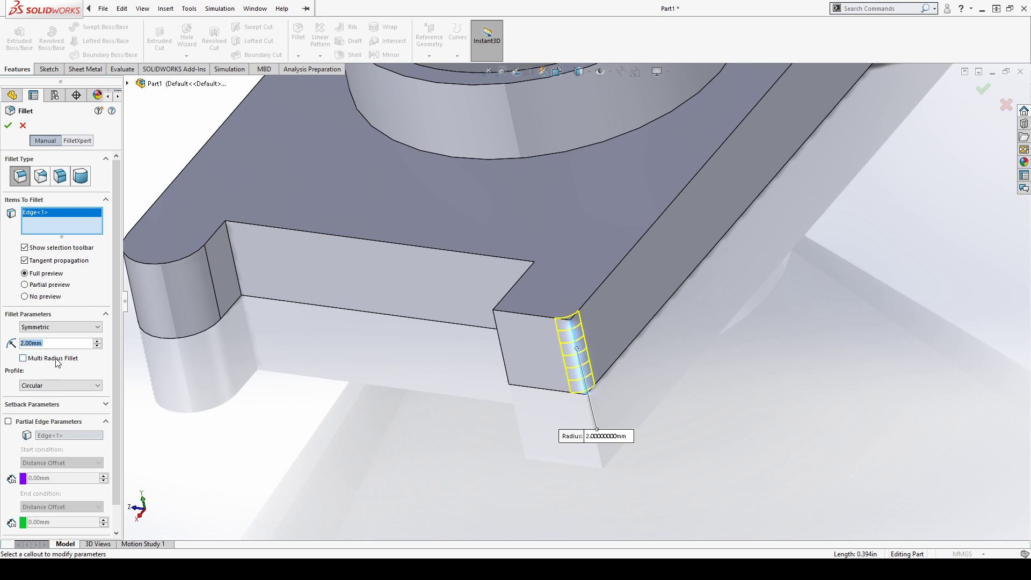
# Step: Make the tab edge fillet asymmetric and set its second radius to 5 mm
pyautogui.click(55, 330)
pyautogui.press('Down')
pyautogui.press('Tab')
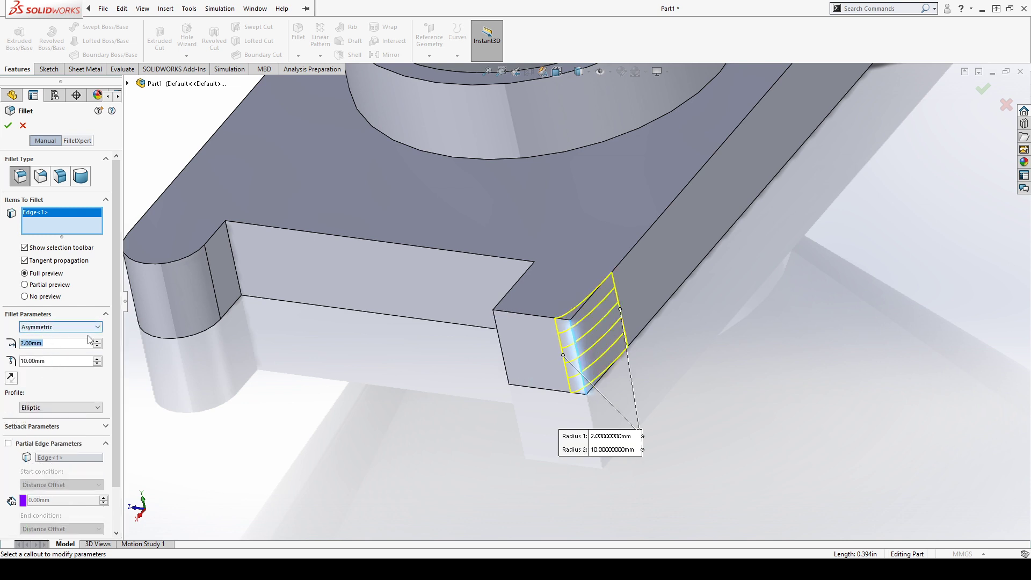
pyautogui.moveTo(596, 371); pyautogui.dragTo(637, 424, button='middle')
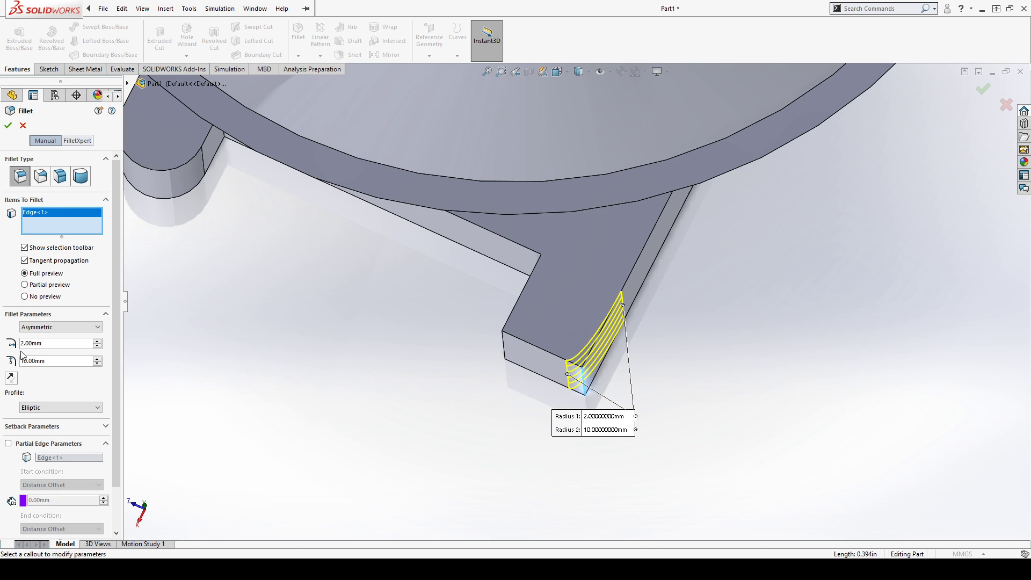
pyautogui.doubleClick(51, 361)
pyautogui.write('5')
pyautogui.press('Return')
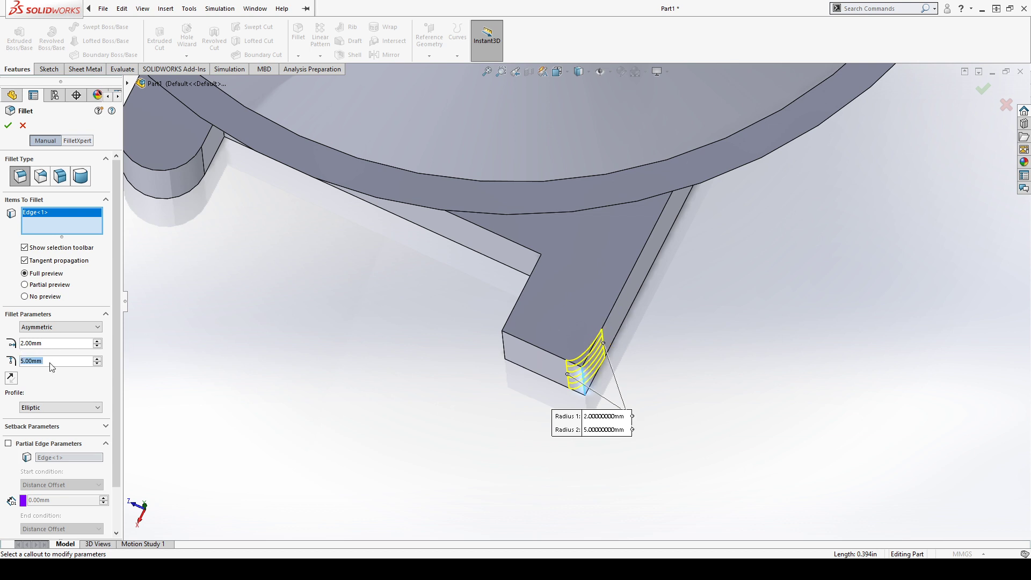
pyautogui.scroll(-4, 567, 342)
pyautogui.scroll(-3, 643, 386)
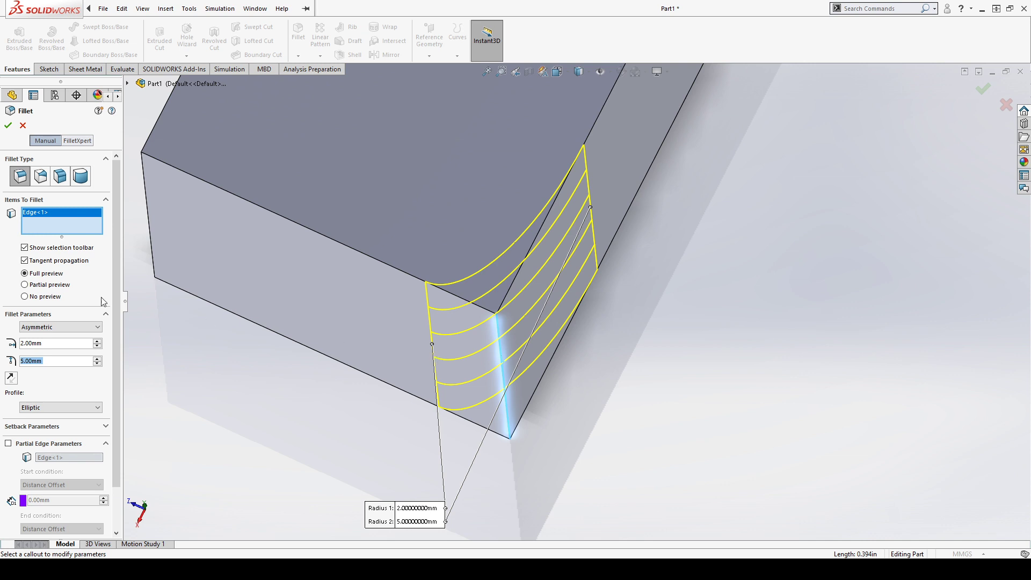
pyautogui.scroll(4, 338, 311)
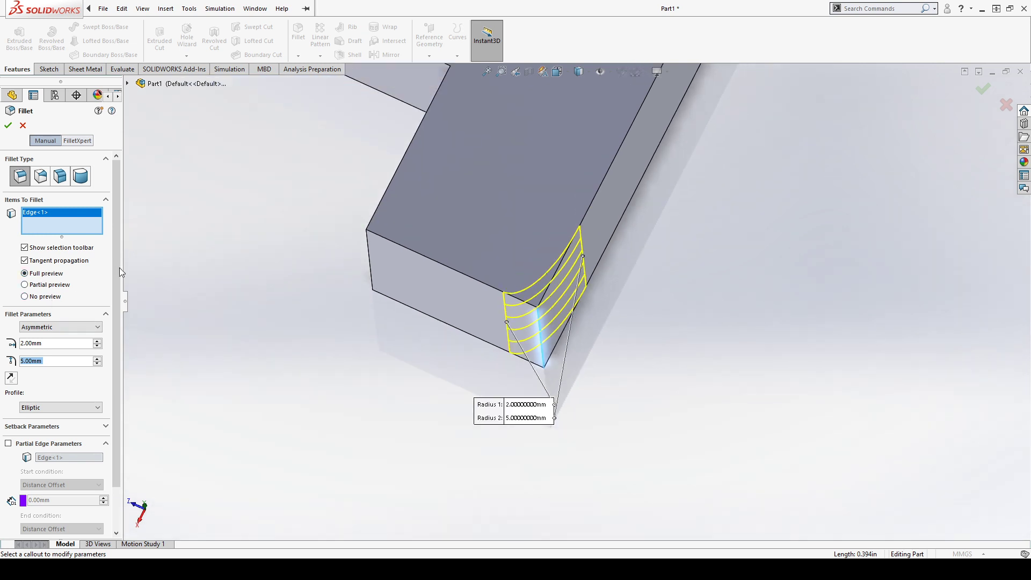
# Step: Try a first radius of 12 mm, then return the fillet to symmetric with a 2 mm radius and circular profile
pyautogui.click(96, 341)
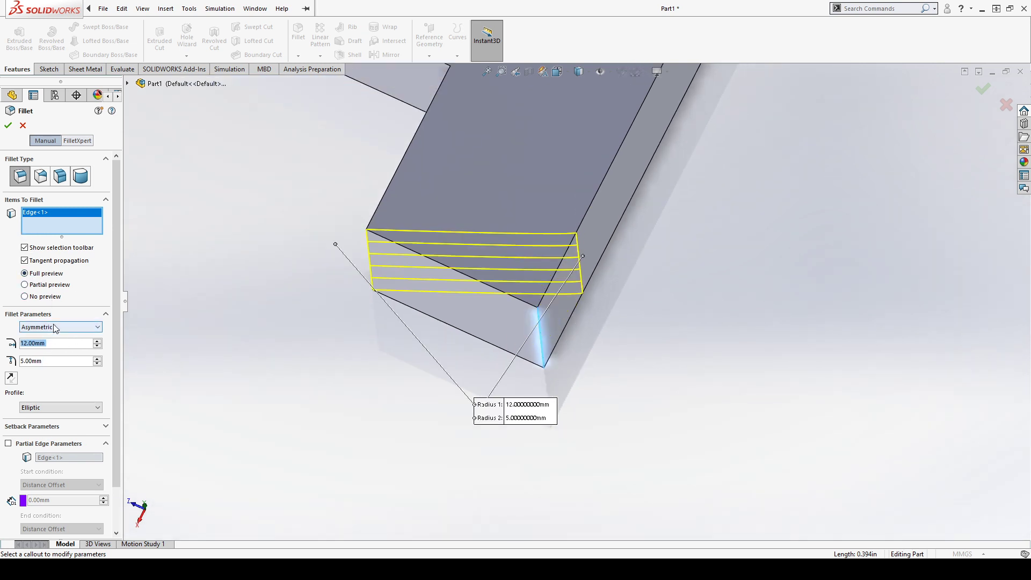
pyautogui.click(55, 327)
pyautogui.click(62, 343)
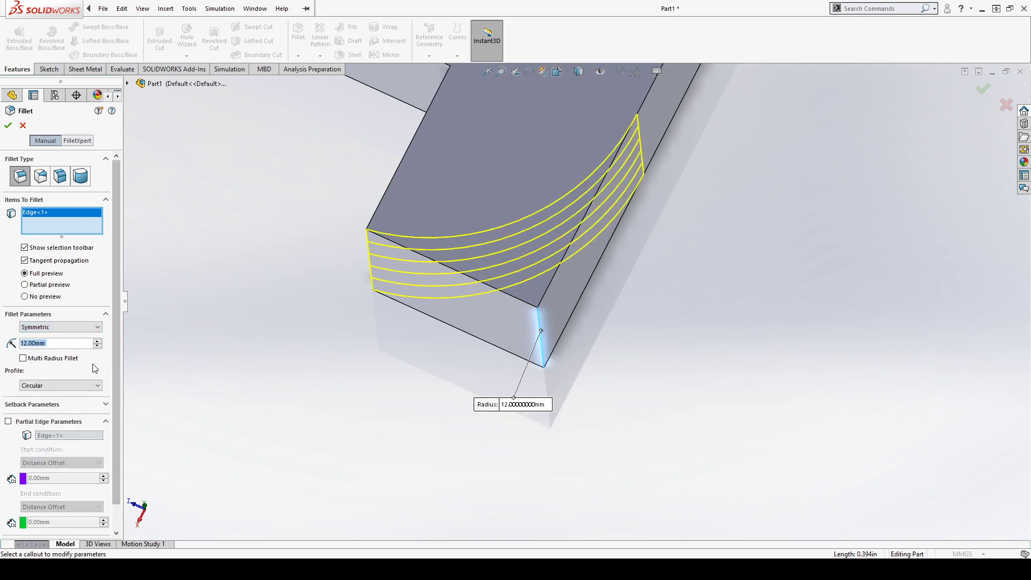
pyautogui.scroll(-1, 70, 346)
pyautogui.click(47, 387)
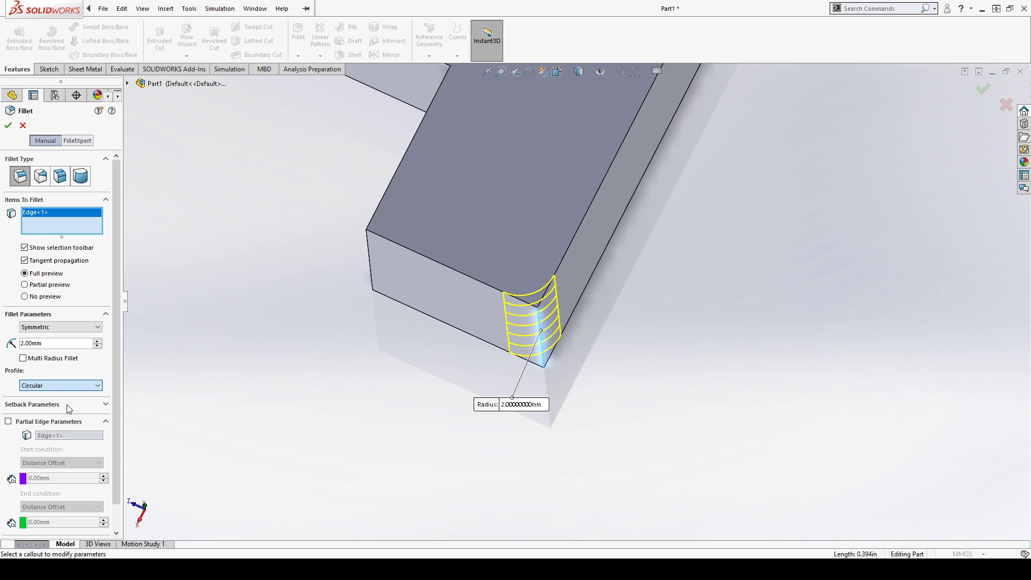
# Step: Switch the tab edge fillet to variable size and set the radius at vertex V1 to 20 mm
pyautogui.click(43, 180)
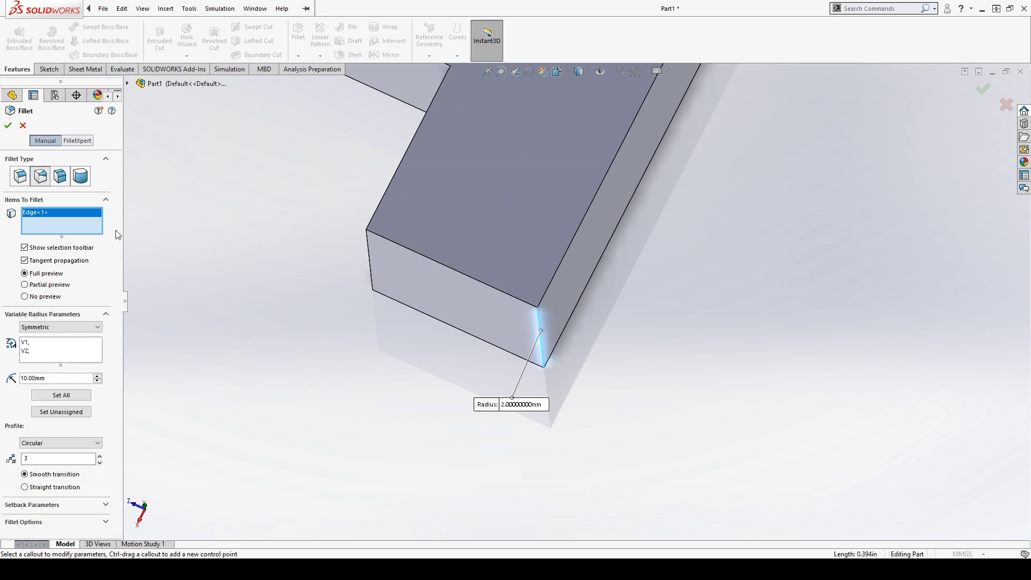
pyautogui.click(36, 349)
pyautogui.click(35, 340)
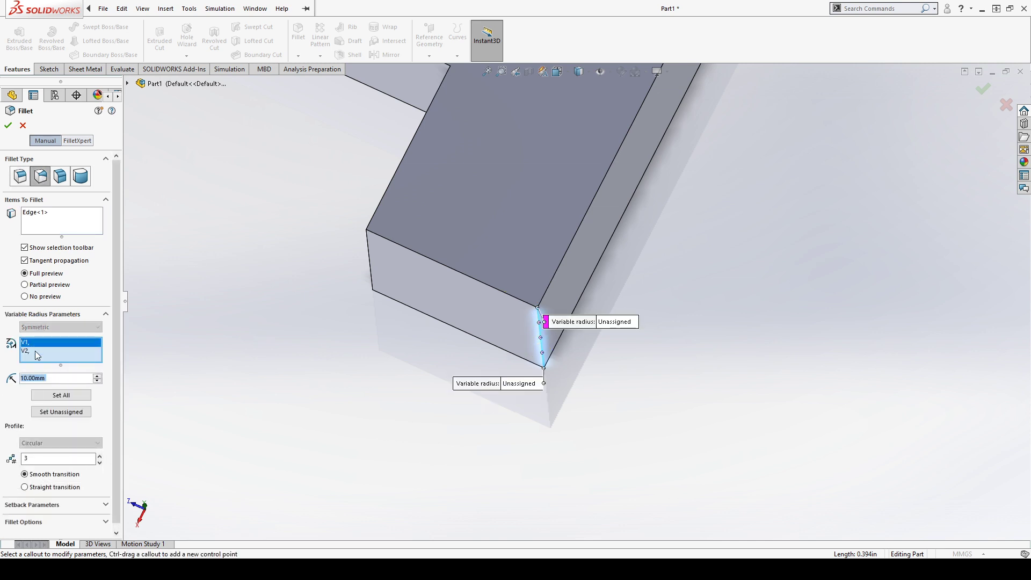
pyautogui.click(34, 349)
pyautogui.click(52, 341)
pyautogui.click(98, 378)
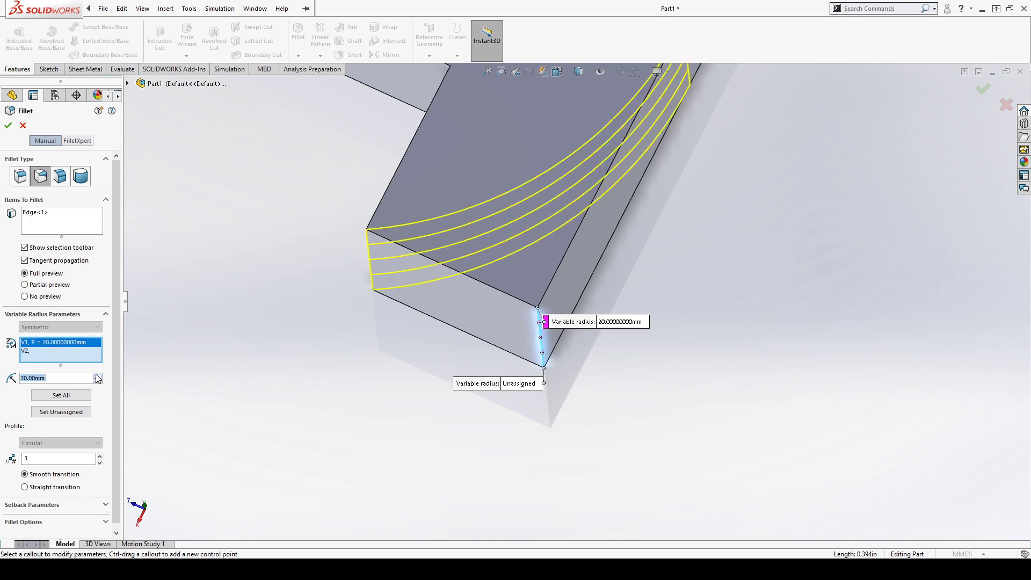
# Step: Set the tab edge's variable fillet radii to 5 mm at vertex V1 and 2 mm at vertex V2
pyautogui.click(97, 382)
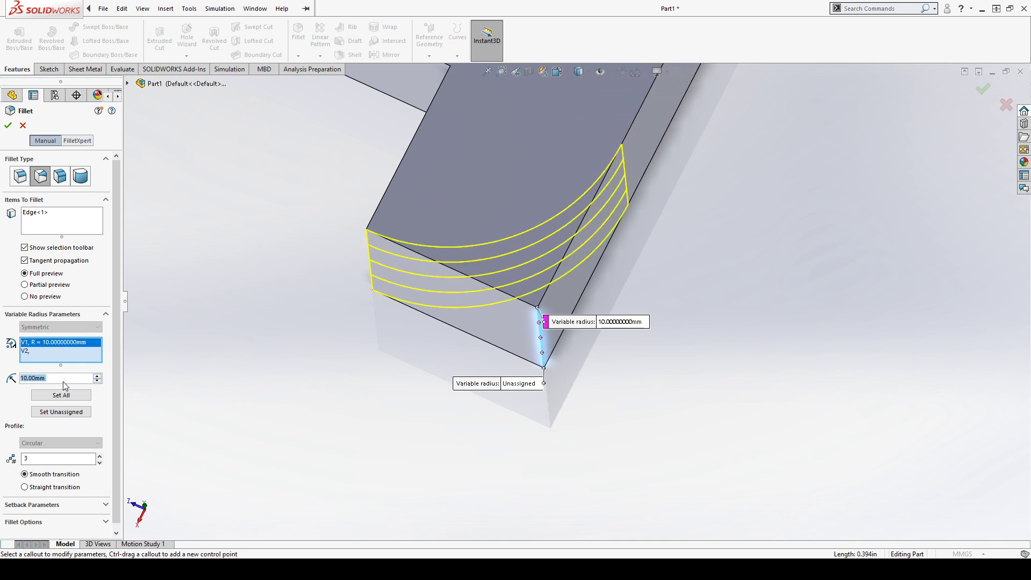
pyautogui.write('5')
pyautogui.press('Return')
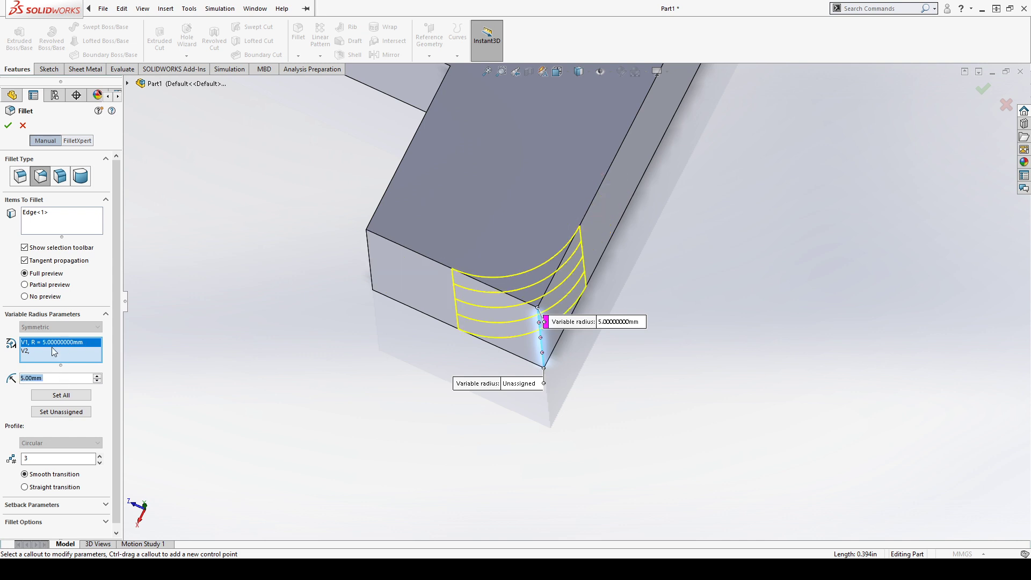
pyautogui.click(33, 354)
pyautogui.write('2')
pyautogui.press('Return')
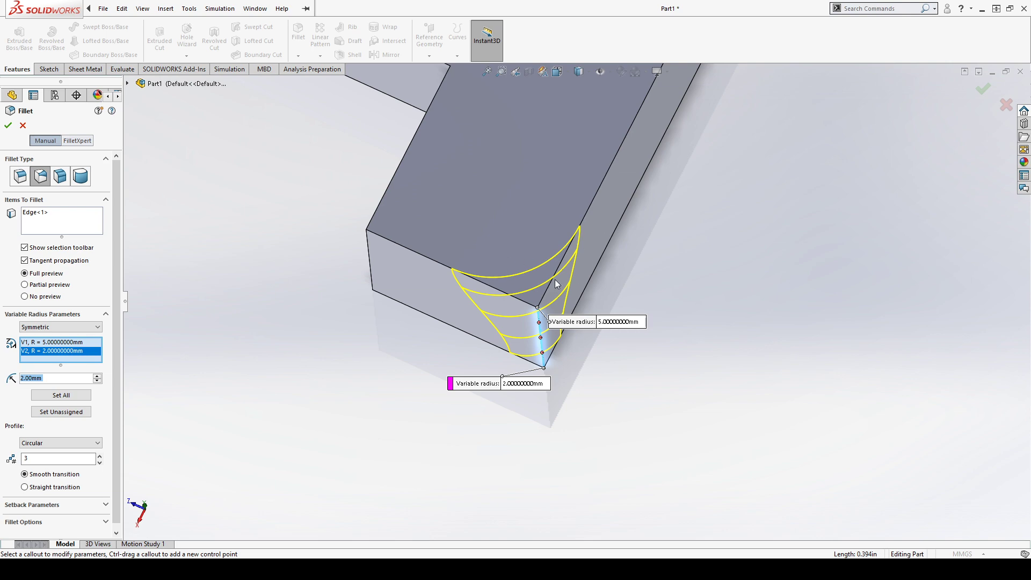
pyautogui.moveTo(582, 237); pyautogui.dragTo(553, 327, button='middle')
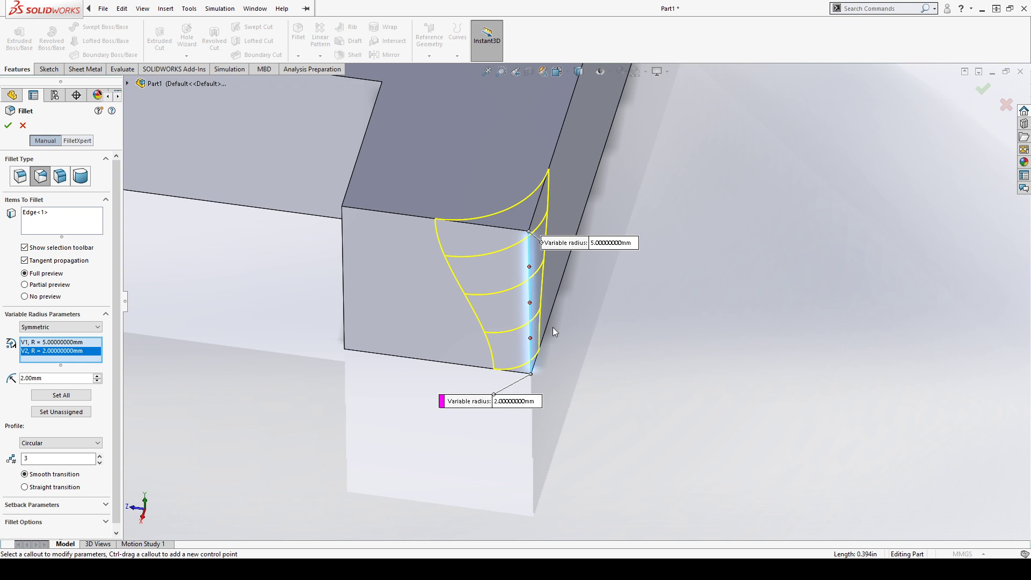
# Step: Switch to a face fillet between the tab's square end face and the base plate's adjoining long side face
pyautogui.click(74, 328)
pyautogui.click(20, 176)
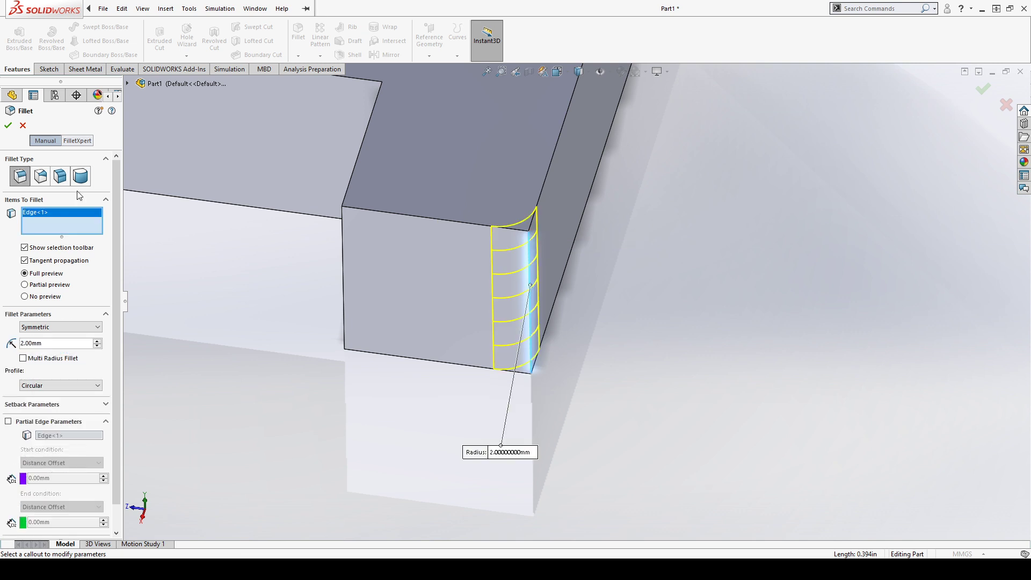
pyautogui.click(52, 179)
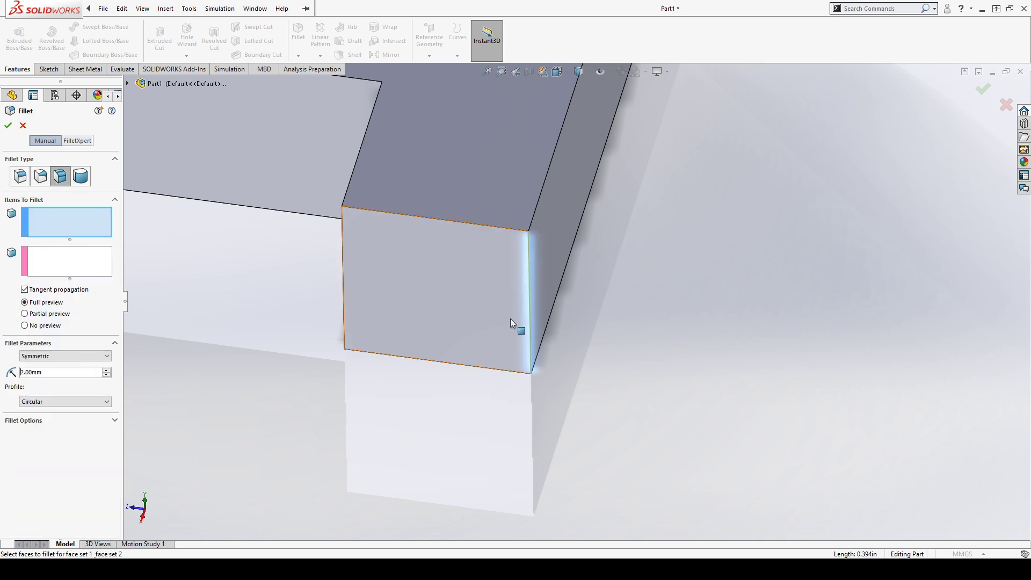
pyautogui.click(509, 316)
pyautogui.click(552, 211)
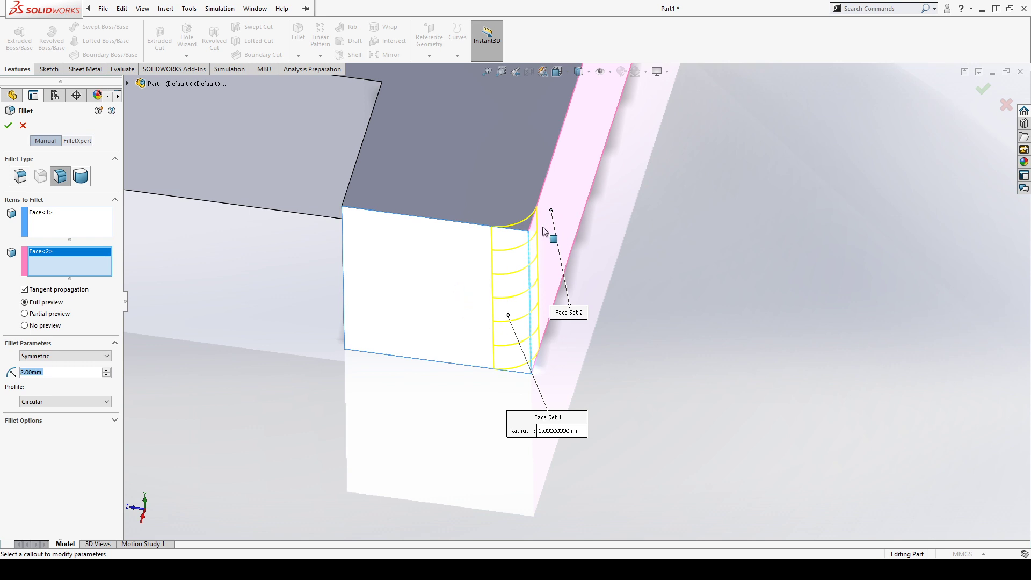
# Step: Set up a full round fillet with the tab's end face as center and its inner and outer side faces as the side sets
pyautogui.click(81, 179)
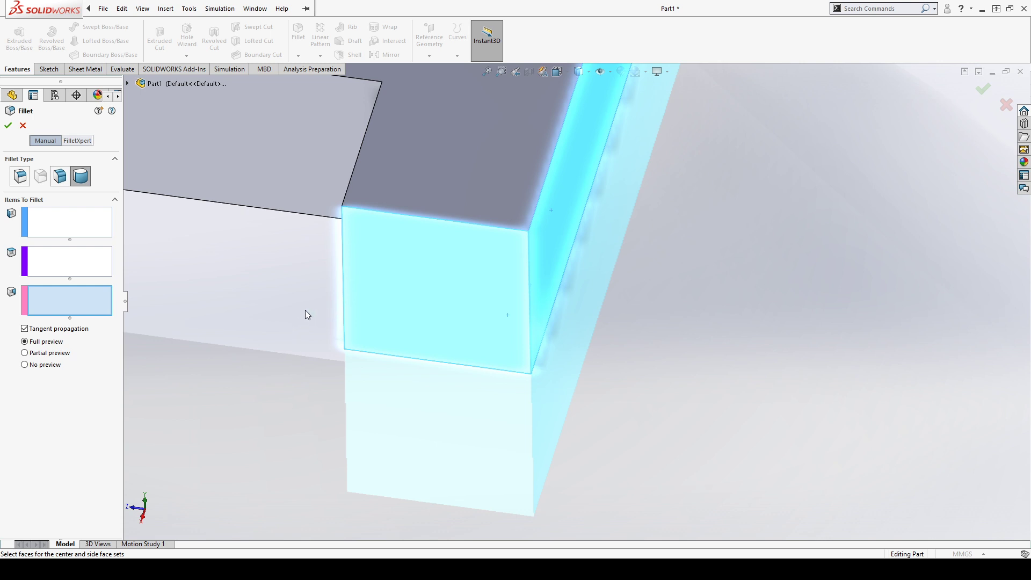
pyautogui.scroll(5, 296, 279)
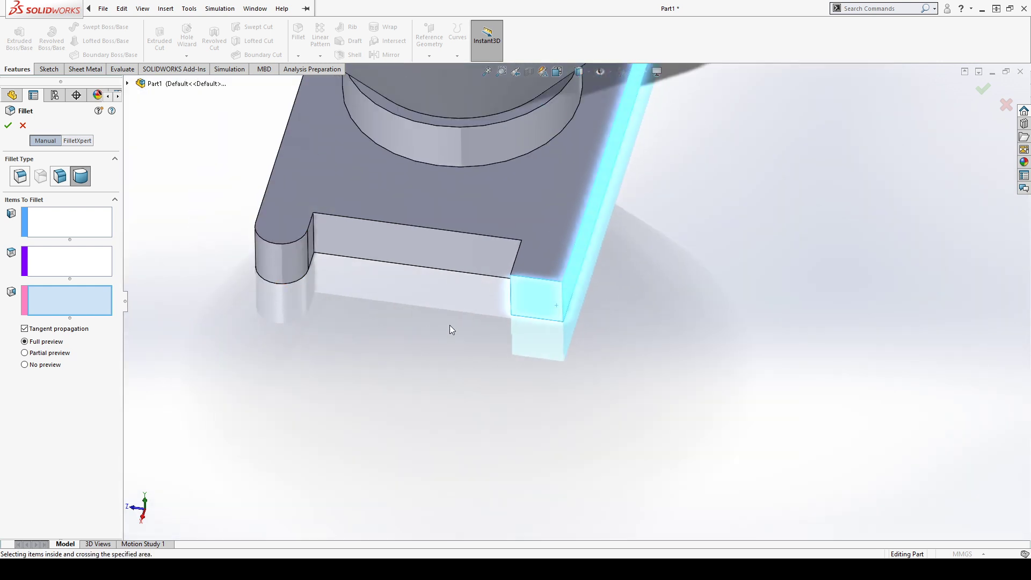
pyautogui.moveTo(450, 324); pyautogui.dragTo(285, 280, button='middle')
pyautogui.click(65, 222)
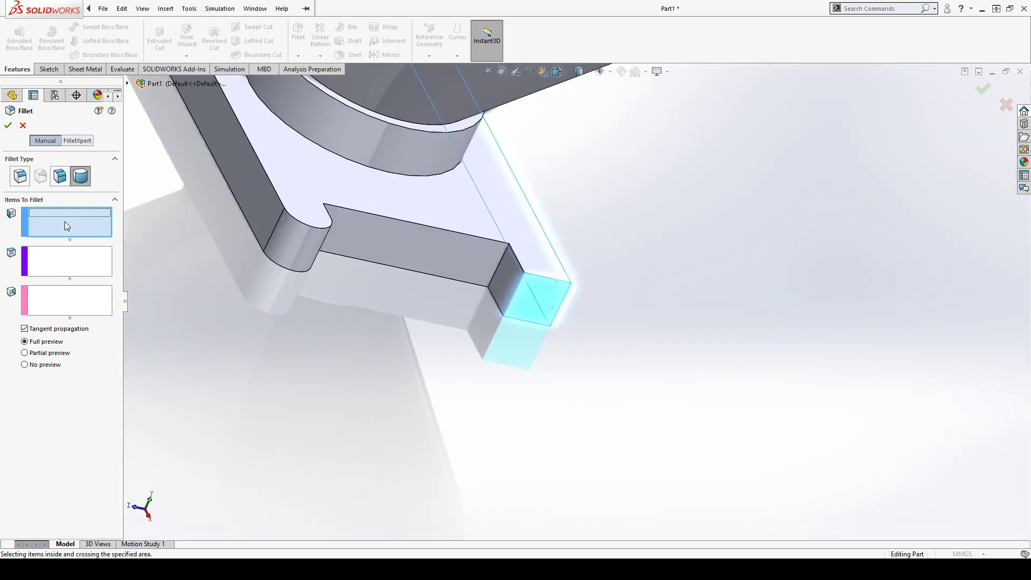
pyautogui.click(512, 276)
pyautogui.click(105, 268)
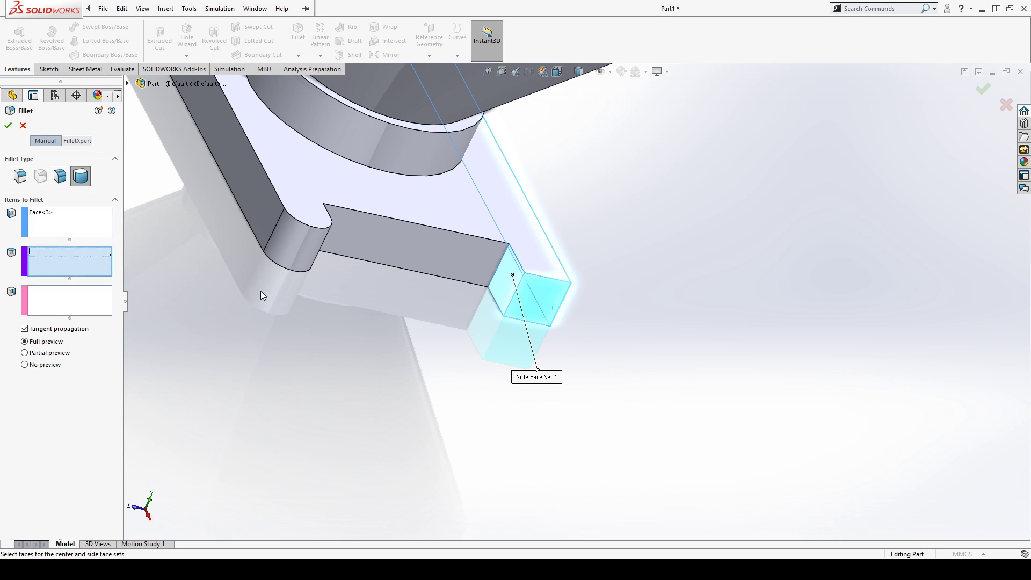
pyautogui.moveTo(711, 324); pyautogui.dragTo(636, 317, button='middle')
pyautogui.click(533, 298)
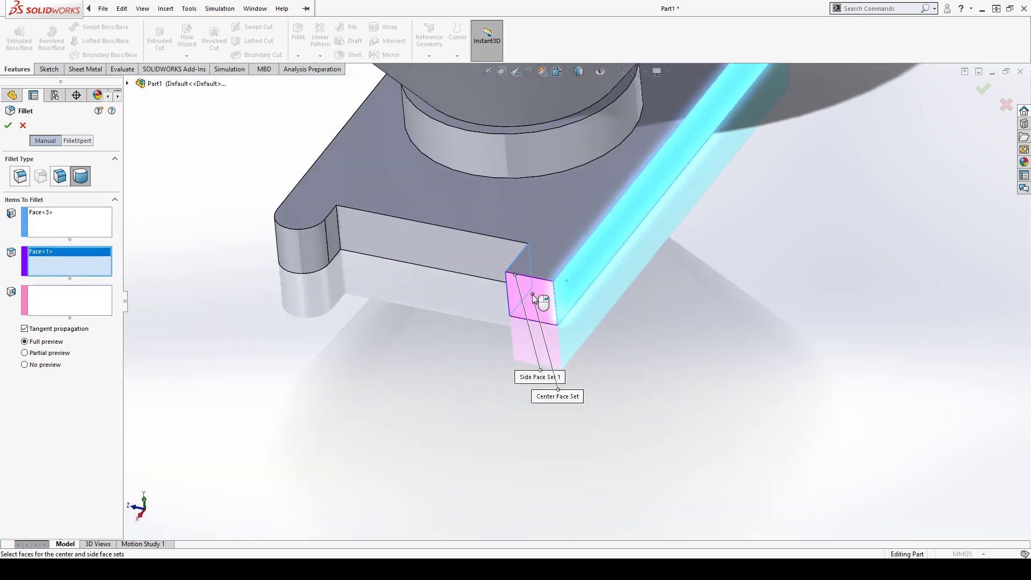
pyautogui.click(83, 300)
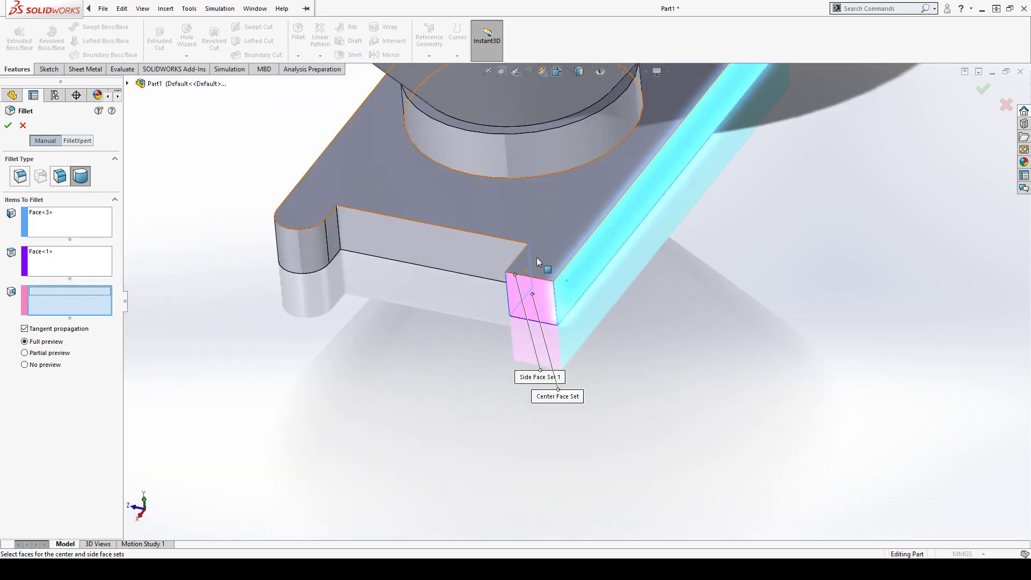
pyautogui.click(578, 279)
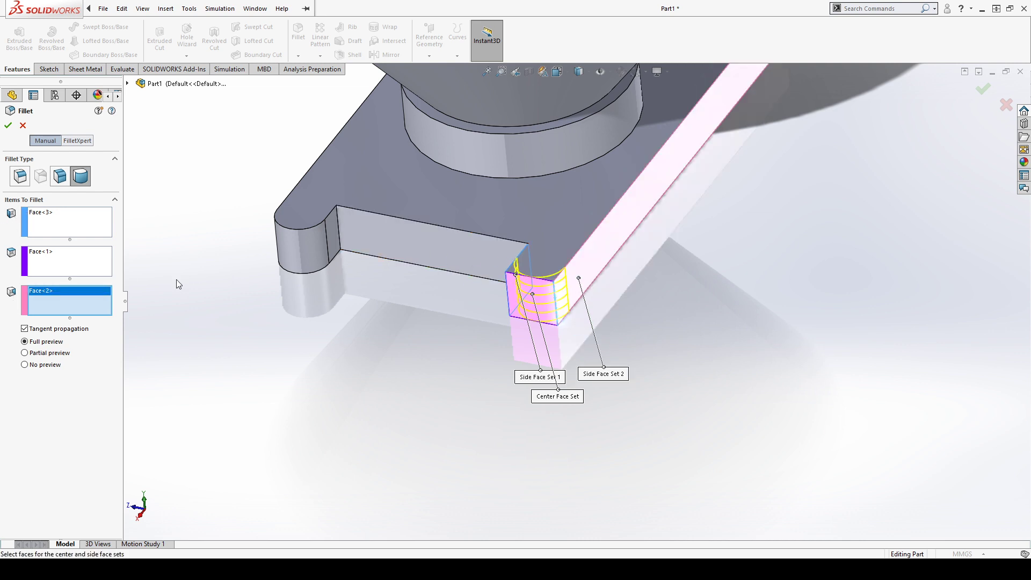
# Step: Examine the full round fillet on the tab with the partial, no preview and full preview options
pyautogui.scroll(6, 259, 302)
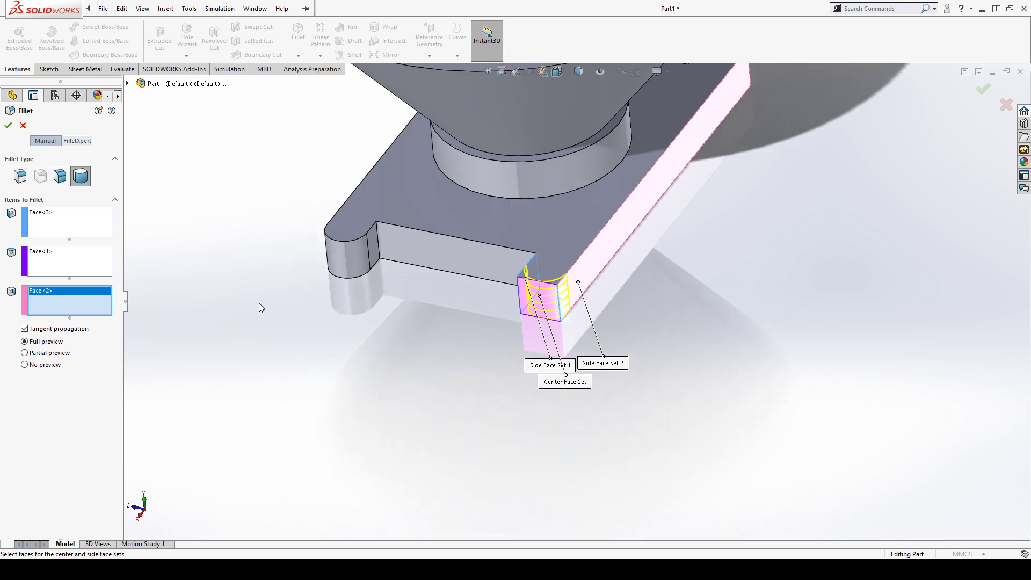
pyautogui.scroll(-4, 628, 190)
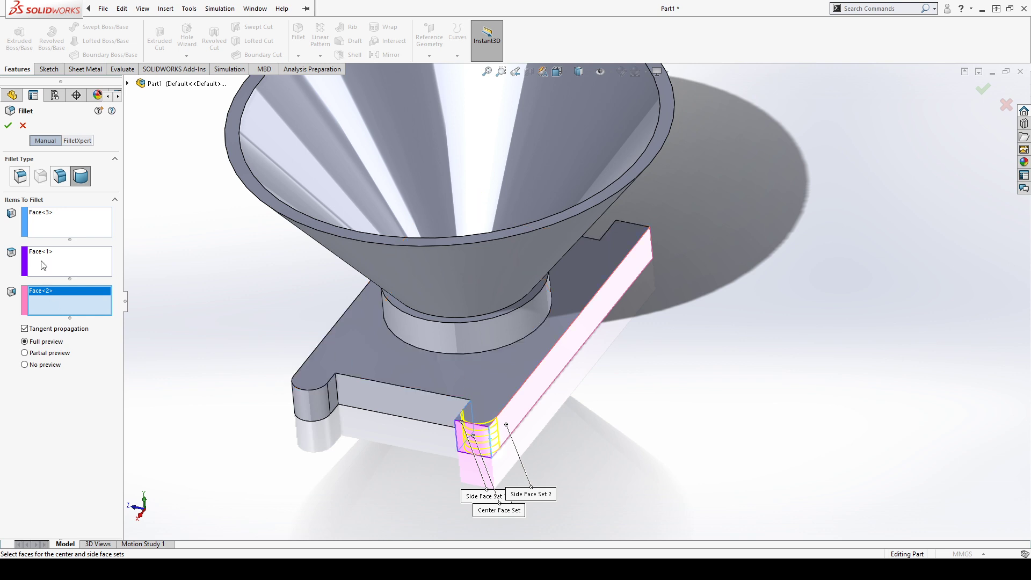
pyautogui.scroll(-3, 580, 465)
pyautogui.scroll(2, 537, 419)
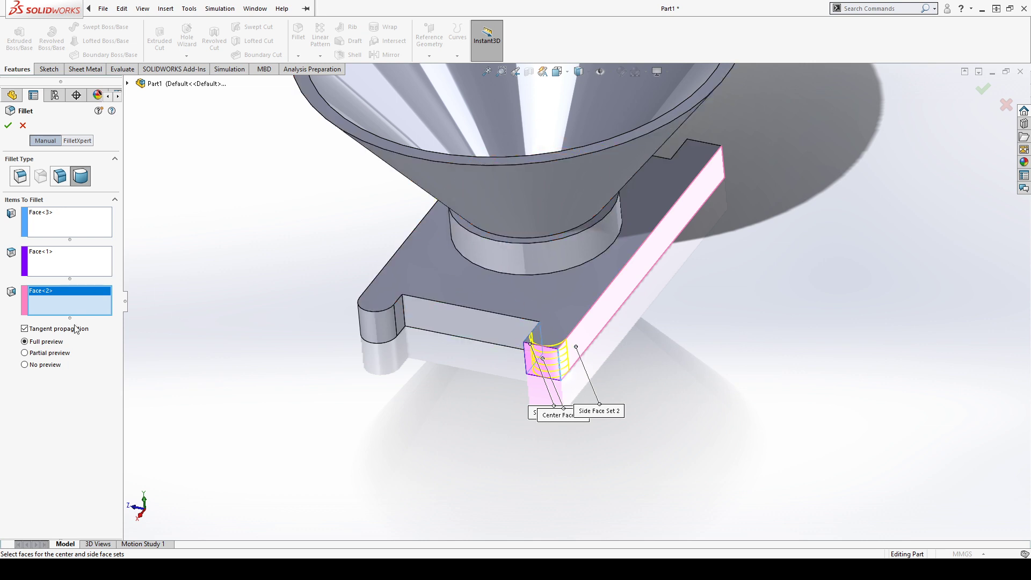
pyautogui.click(38, 353)
pyautogui.click(41, 367)
pyautogui.click(51, 355)
pyautogui.click(46, 343)
pyautogui.scroll(-5, 539, 339)
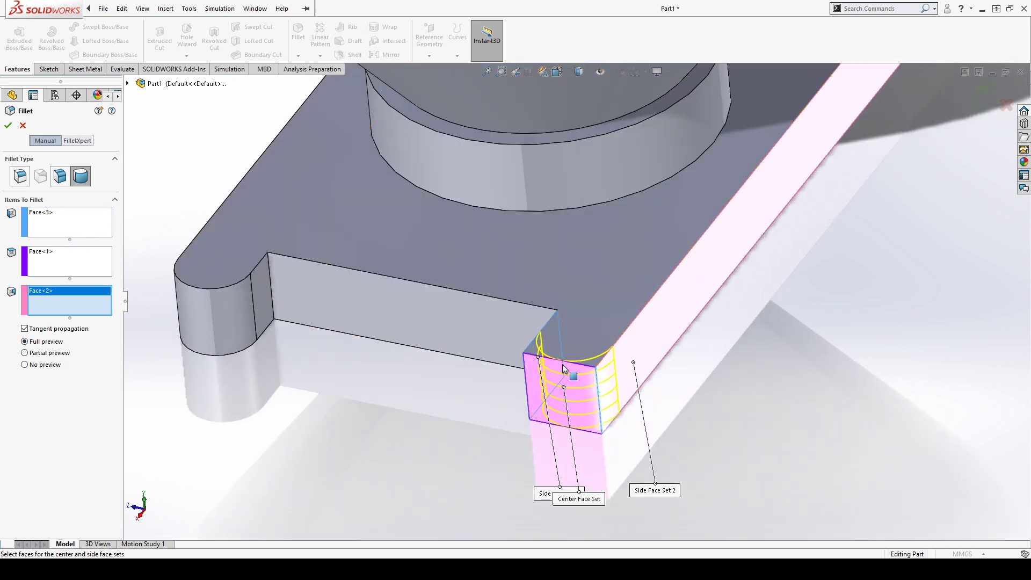
pyautogui.scroll(5, 644, 317)
pyautogui.scroll(2, 632, 293)
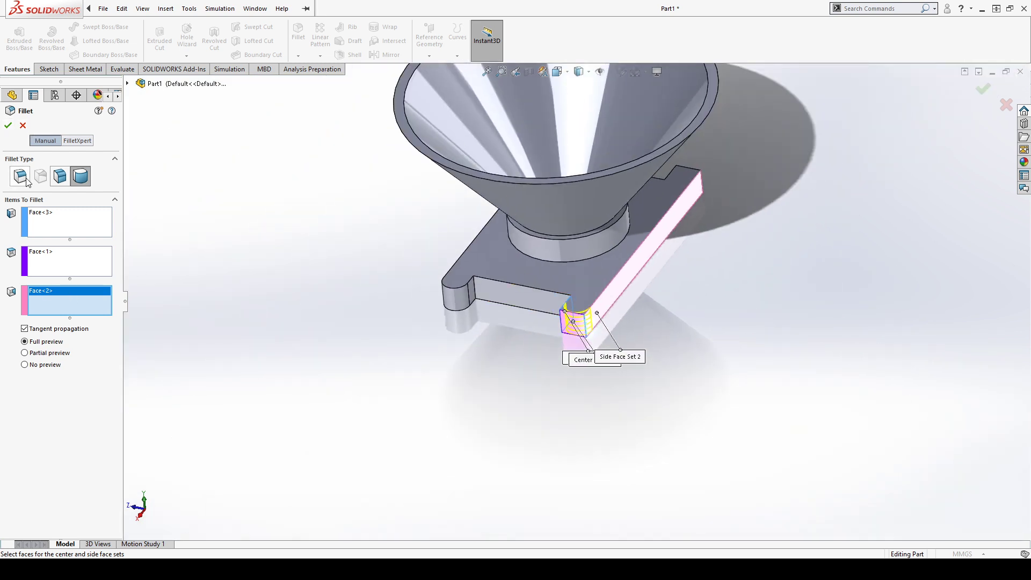
# Step: Try to include the tab at the plate's opposite end by adding its end face to the center set and inner face to side set 1
pyautogui.scroll(1, 638, 306)
pyautogui.moveTo(771, 219); pyautogui.dragTo(547, 432, button='middle')
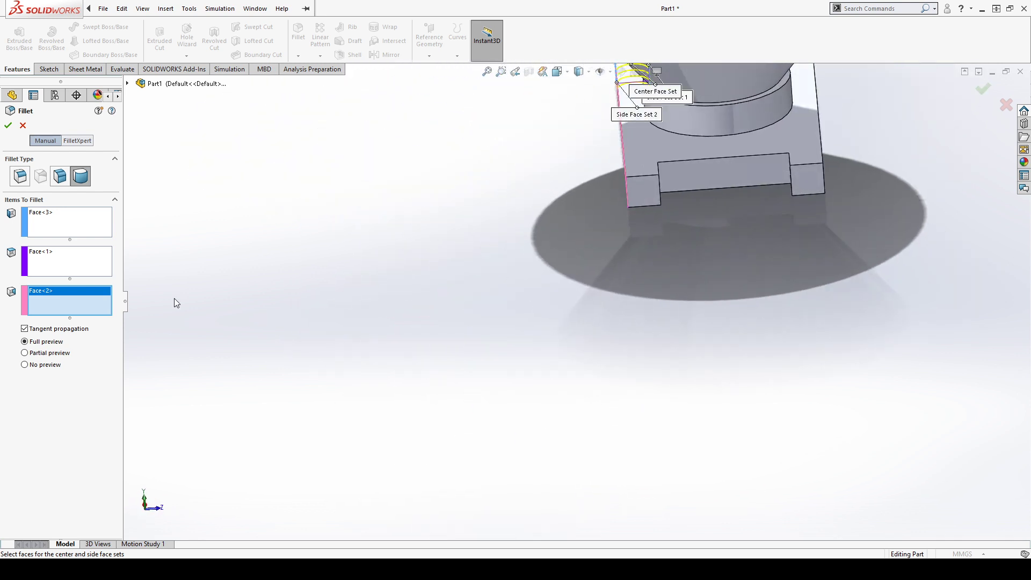
pyautogui.click(91, 263)
pyautogui.scroll(-5, 601, 196)
pyautogui.click(707, 189)
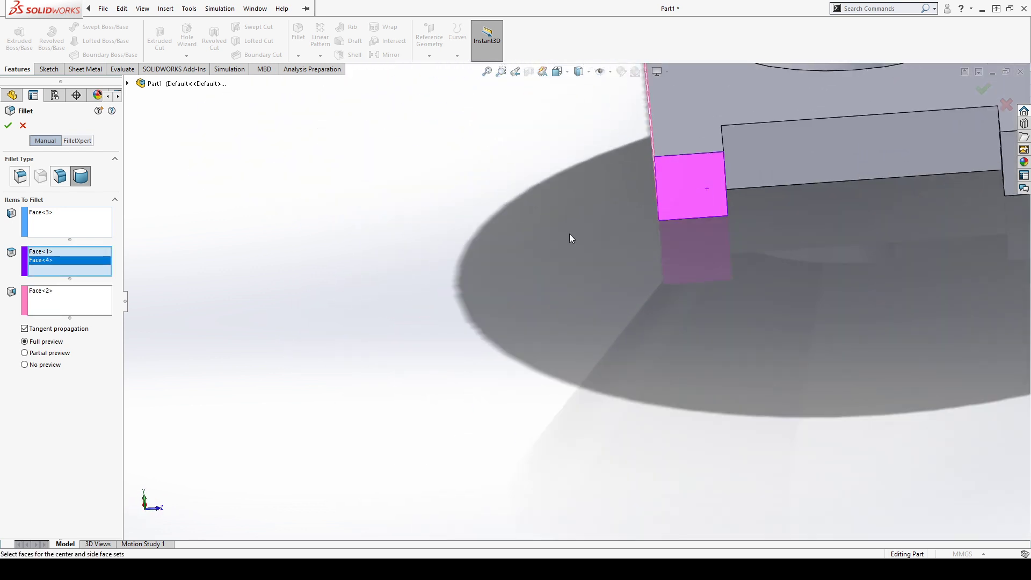
pyautogui.click(76, 229)
pyautogui.moveTo(742, 230); pyautogui.dragTo(702, 283, button='middle')
pyautogui.click(744, 178)
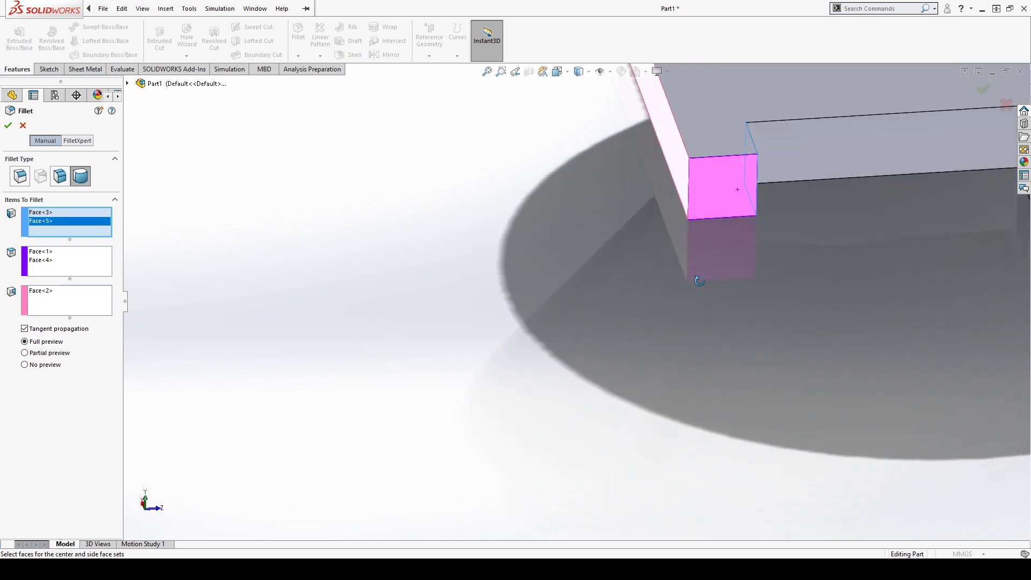
pyautogui.click(8, 126)
# Step: Remove the opposite tab's end face and inner face from the full round fillet's face sets
pyautogui.scroll(4, 529, 215)
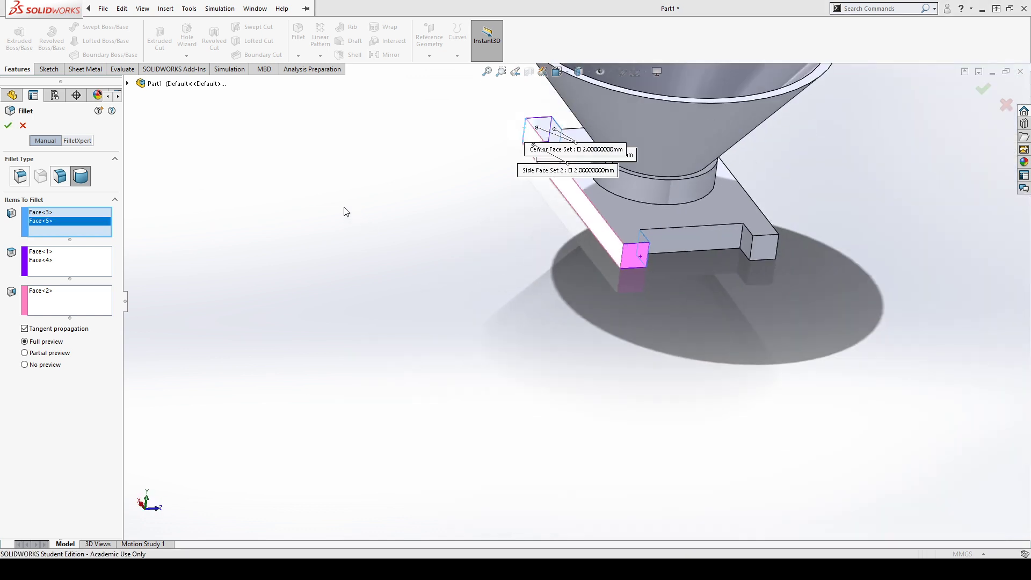
pyautogui.scroll(-4, 663, 260)
pyautogui.click(642, 272)
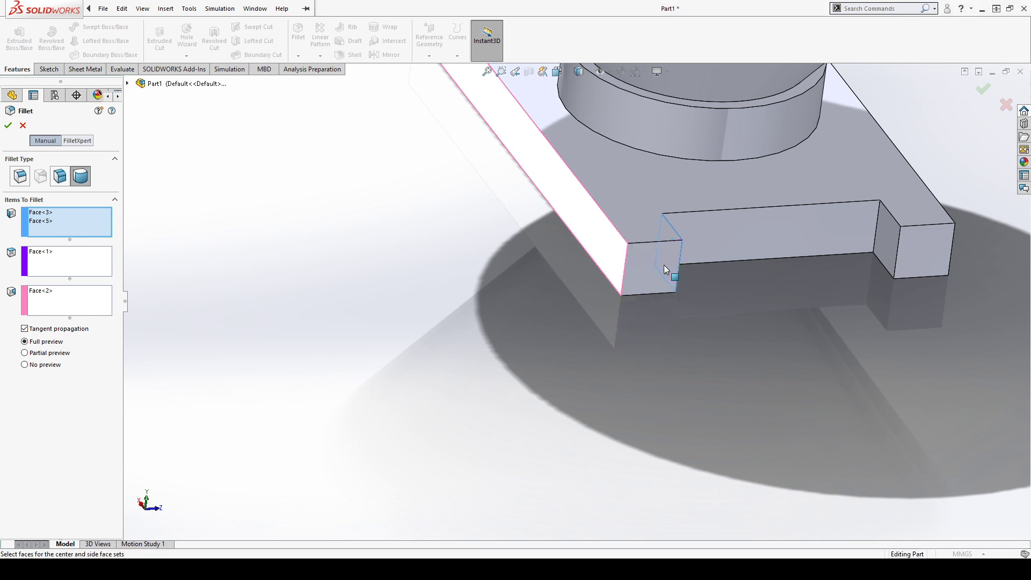
pyautogui.moveTo(721, 284); pyautogui.dragTo(642, 276, button='middle')
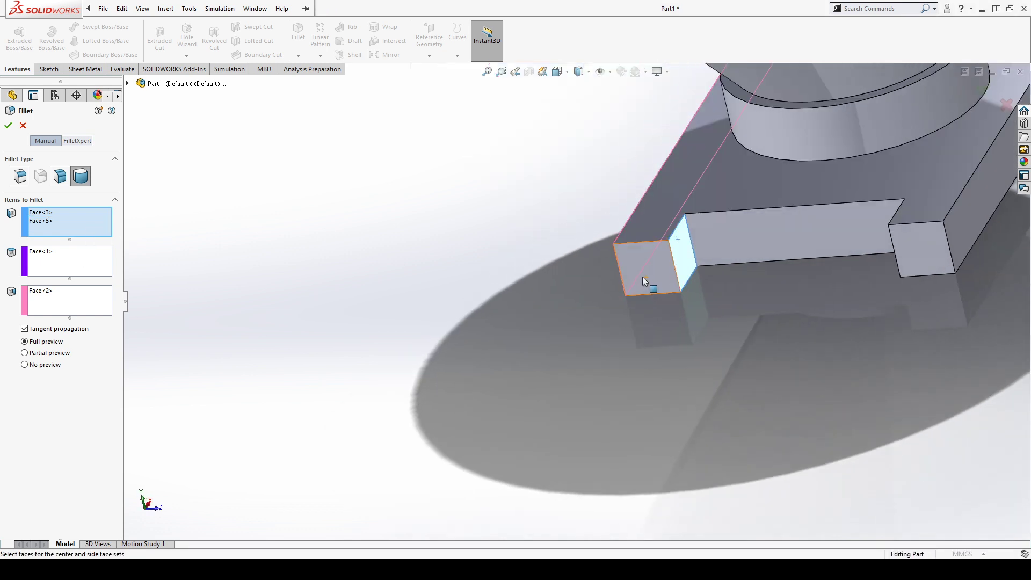
pyautogui.click(677, 248)
pyautogui.click(568, 315)
pyautogui.moveTo(568, 315); pyautogui.dragTo(575, 297, button='middle')
pyautogui.scroll(5, 575, 283)
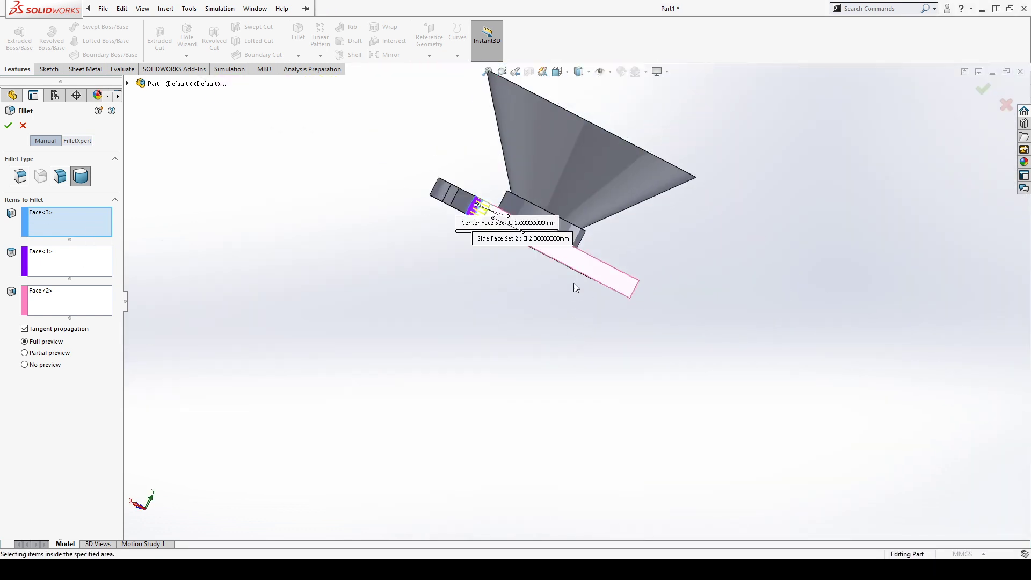
# Step: Apply the full round fillet to the base plate's square tab end and inspect the rounded tab
pyautogui.scroll(-3, 574, 275)
pyautogui.moveTo(745, 237); pyautogui.dragTo(798, 340, button='middle')
pyautogui.scroll(-5, 647, 344)
pyautogui.scroll(-3, 648, 344)
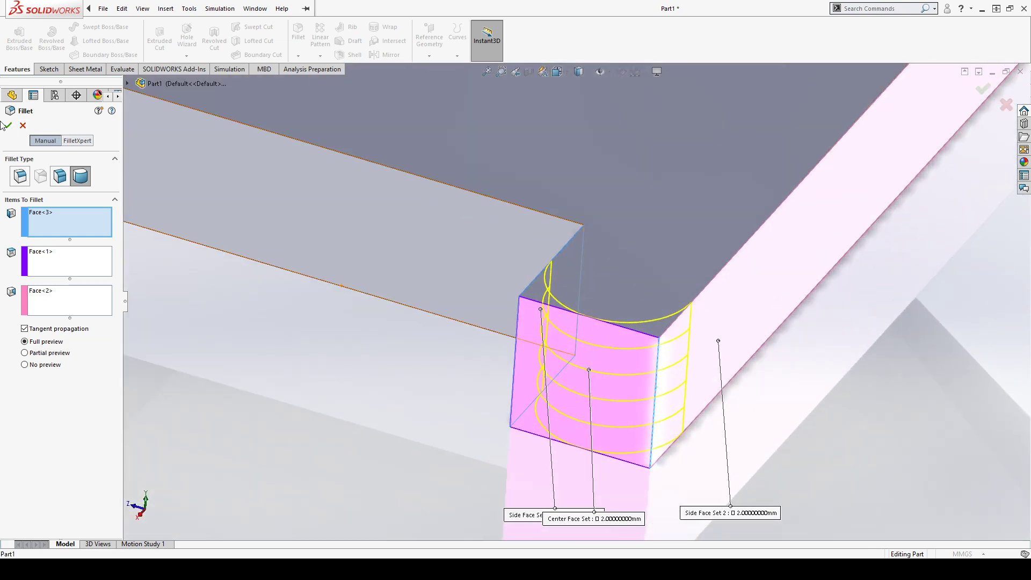
pyautogui.scroll(6, 579, 322)
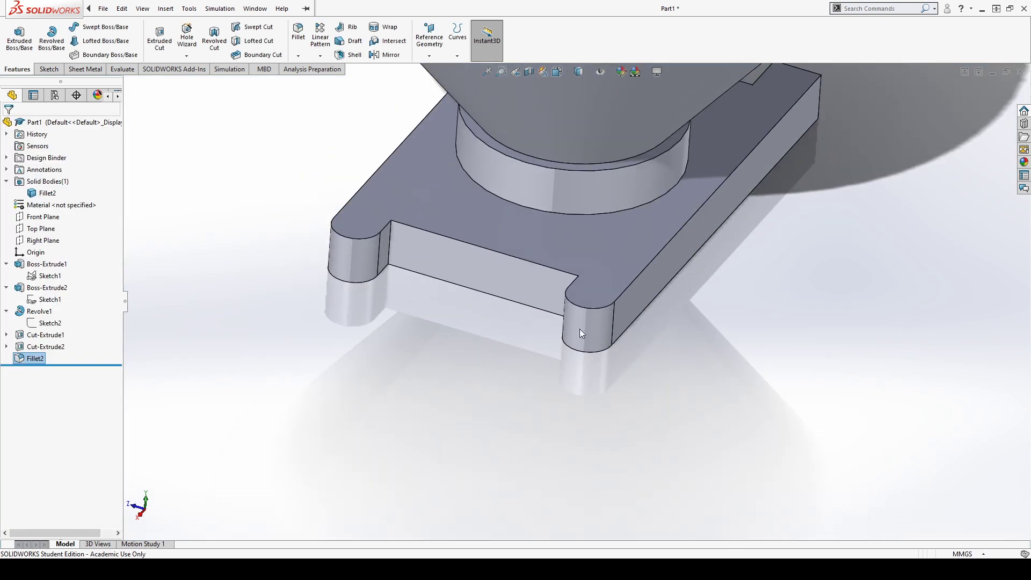
pyautogui.scroll(-1, 580, 329)
pyautogui.scroll(1, 602, 316)
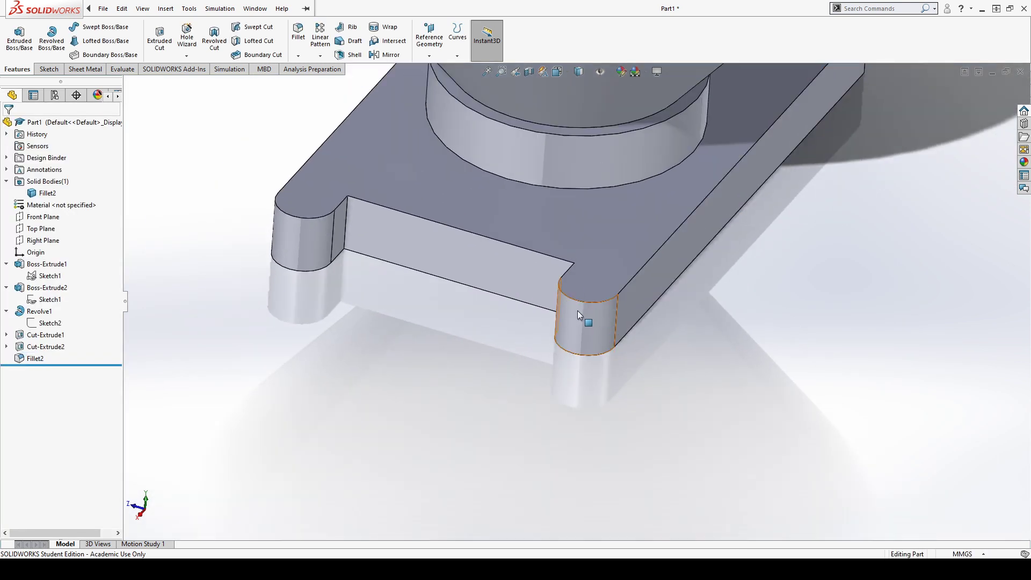
pyautogui.scroll(3, 518, 334)
pyautogui.scroll(-3, 507, 277)
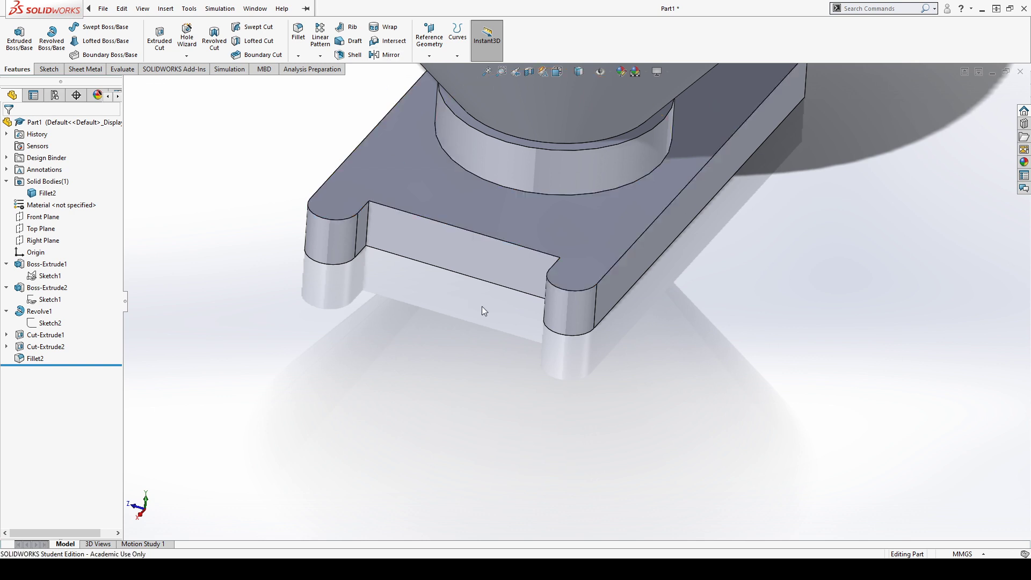
# Step: Set up a feature mirror with the Right Plane as the mirror plane
pyautogui.click(384, 55)
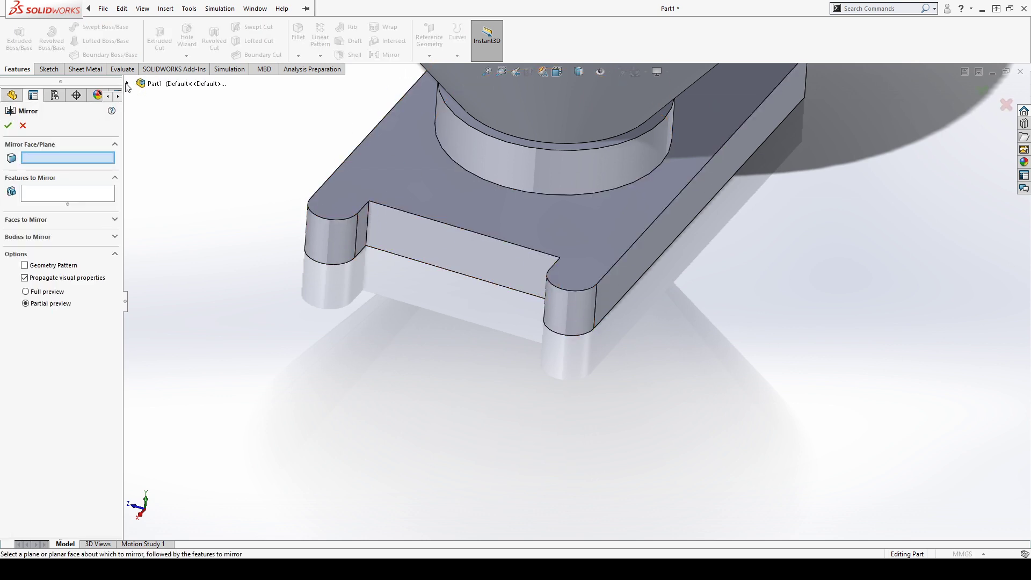
pyautogui.click(129, 85)
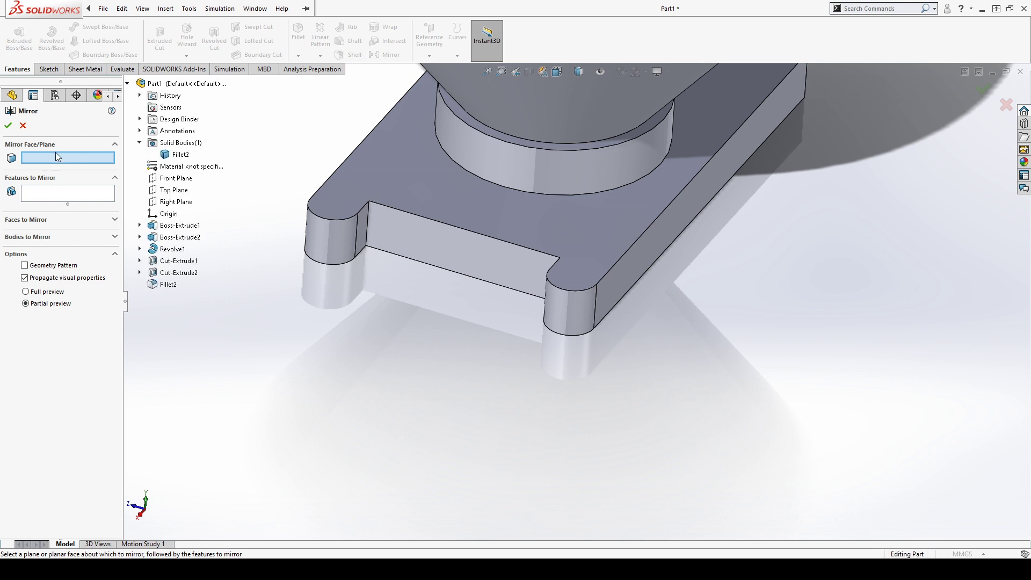
pyautogui.click(176, 202)
pyautogui.press('f')
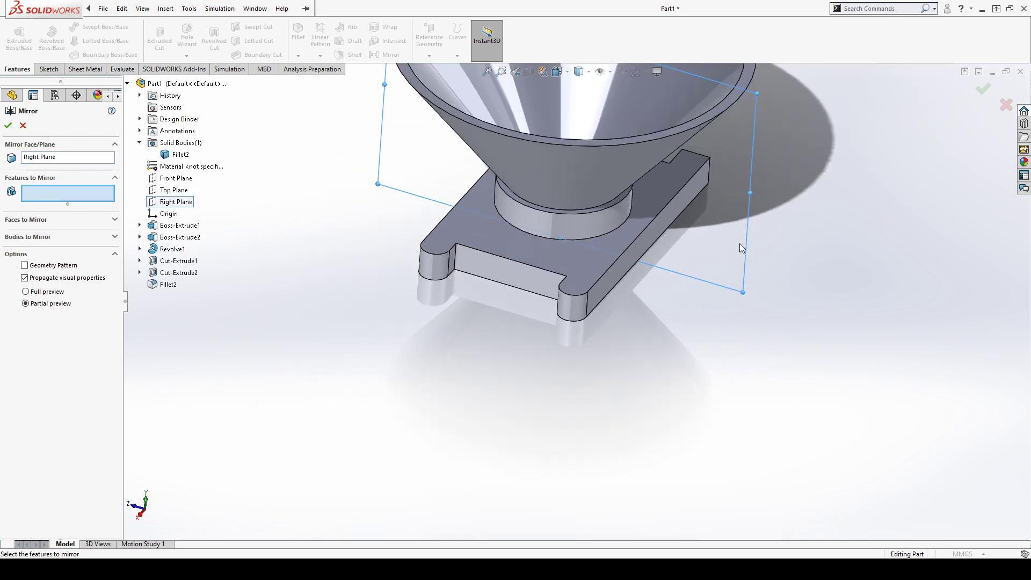
pyautogui.moveTo(617, 237); pyautogui.dragTo(518, 230, button='middle')
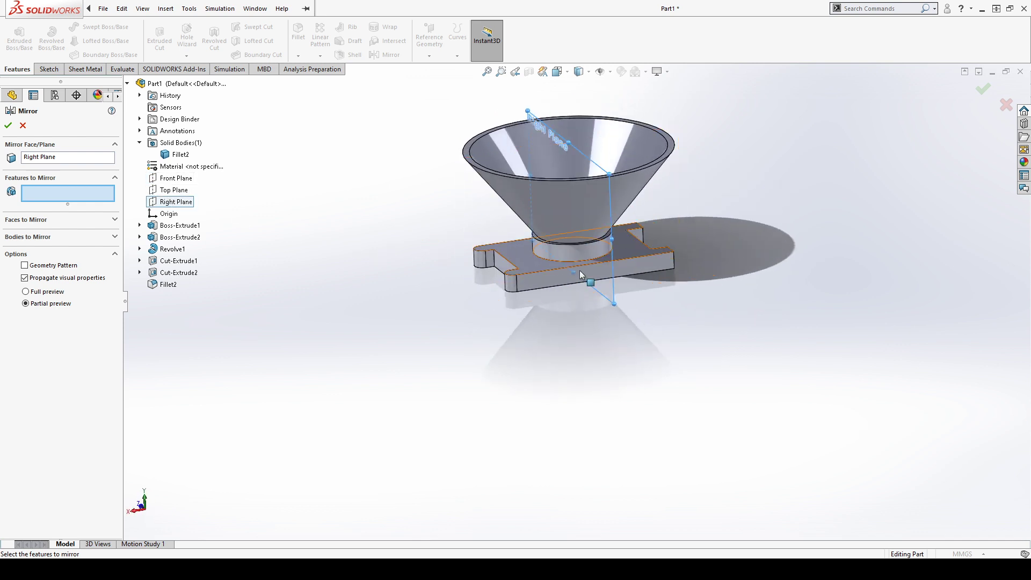
pyautogui.moveTo(579, 269); pyautogui.dragTo(397, 319, button='middle')
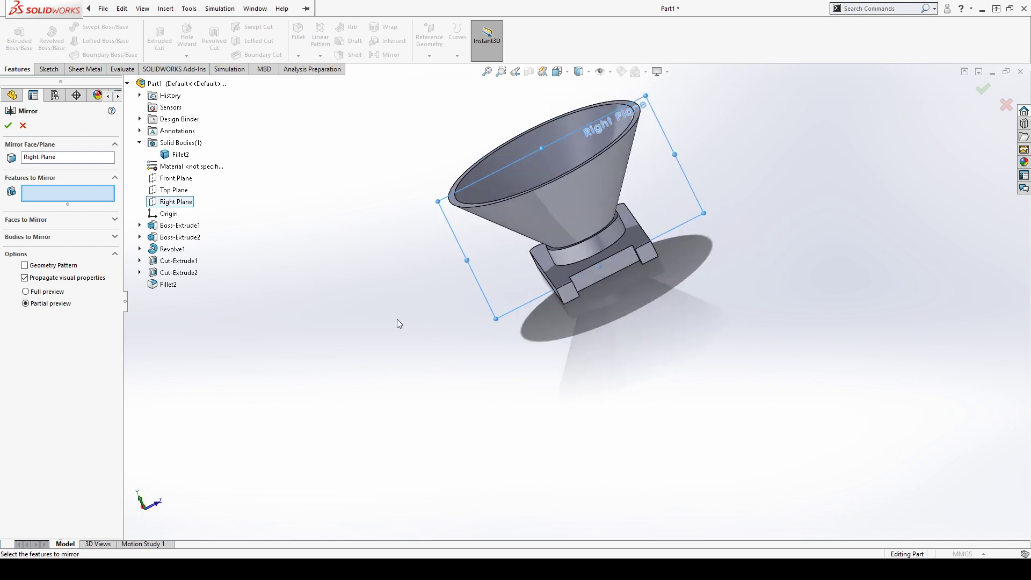
# Step: Add Fillet2 to the features to mirror and inspect its preview at the plate's opposite end
pyautogui.click(169, 287)
pyautogui.moveTo(577, 287); pyautogui.dragTo(477, 331, button='middle')
pyautogui.scroll(-4, 654, 290)
pyautogui.scroll(-3, 654, 290)
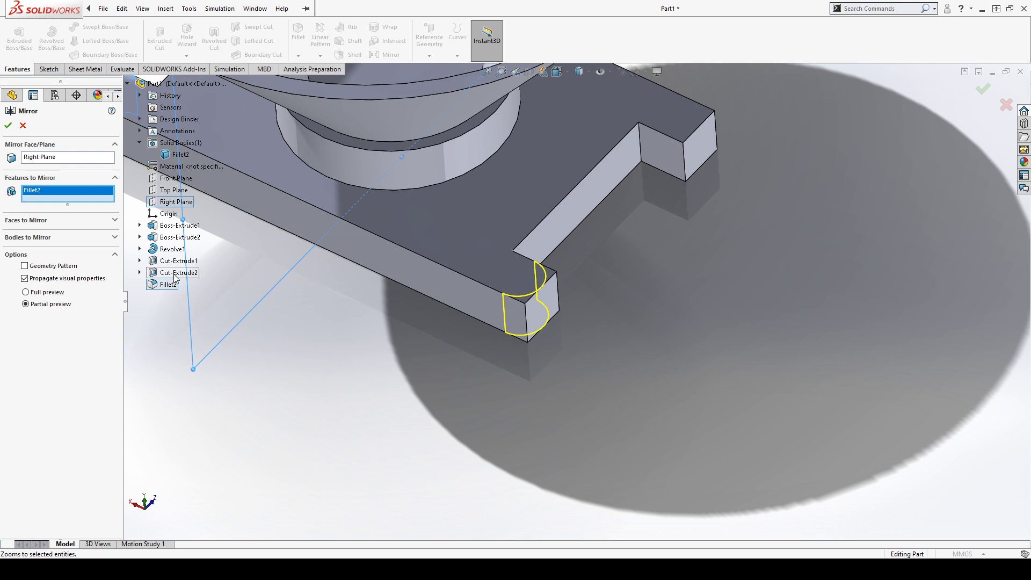
pyautogui.scroll(3, 279, 308)
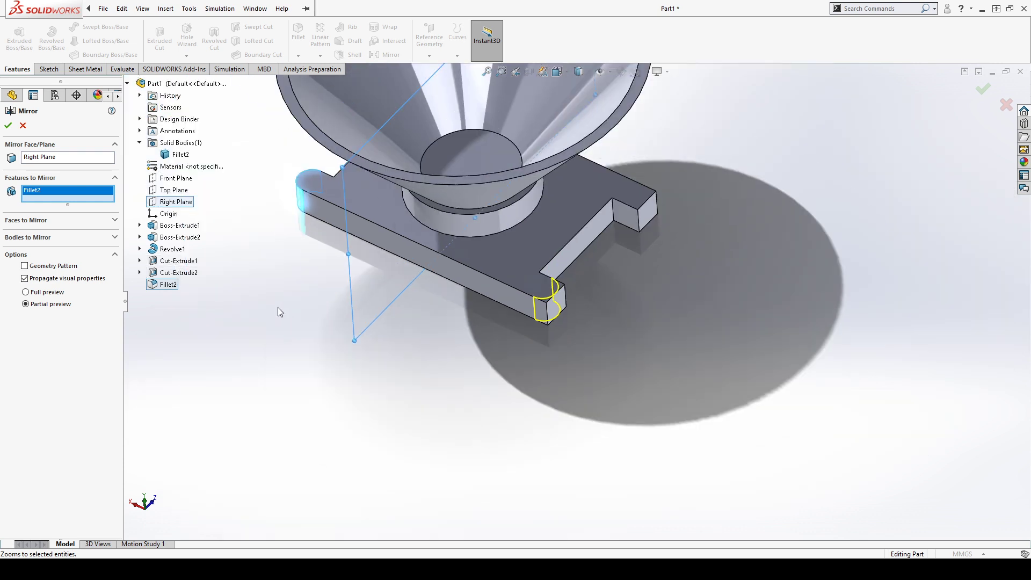
# Step: Try to mirror Fillet2 together with Cut-Extrude2 about the Right Plane, trying the Geometry Pattern option
pyautogui.click(190, 273)
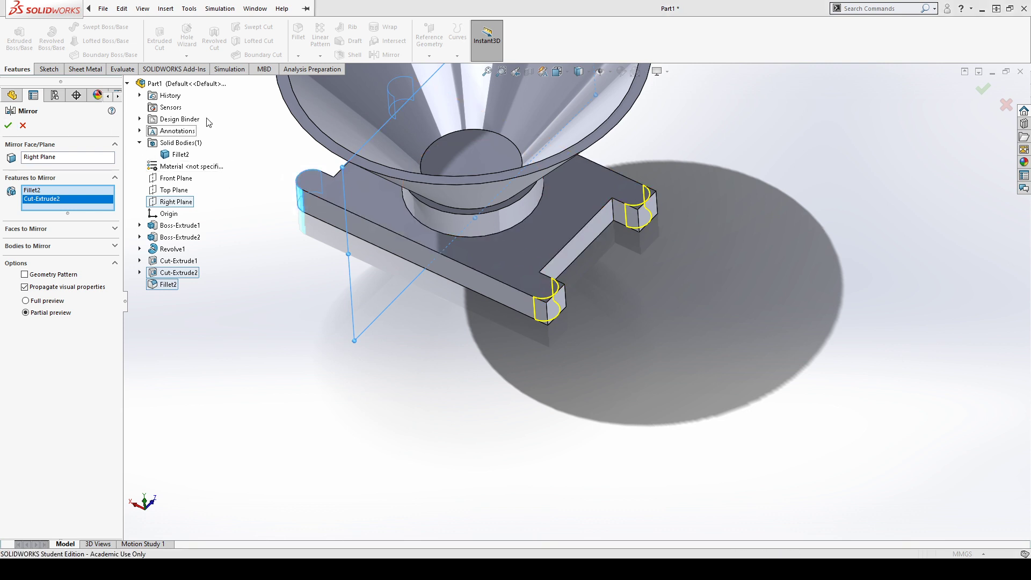
pyautogui.scroll(-3, 656, 166)
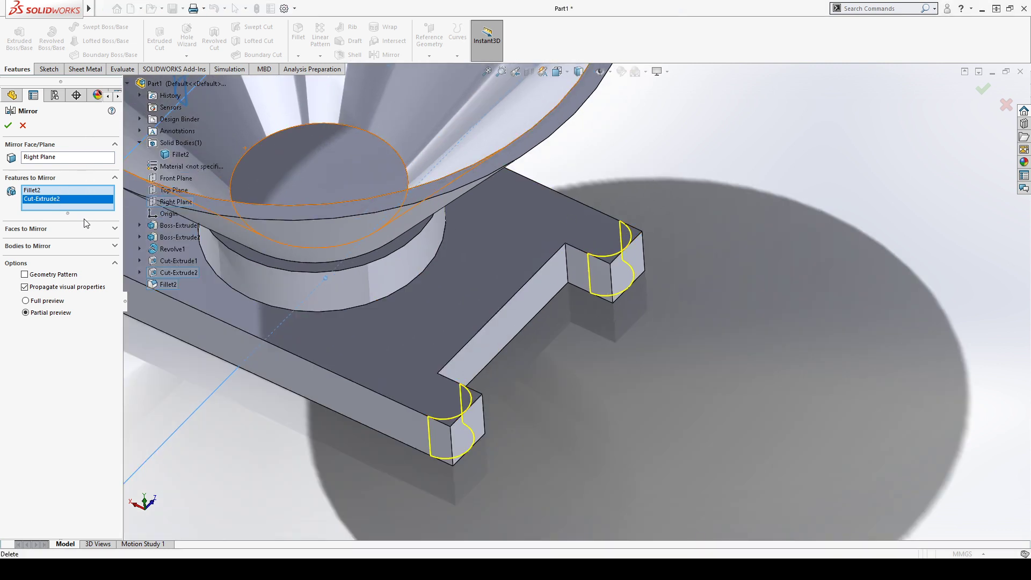
pyautogui.click(88, 204)
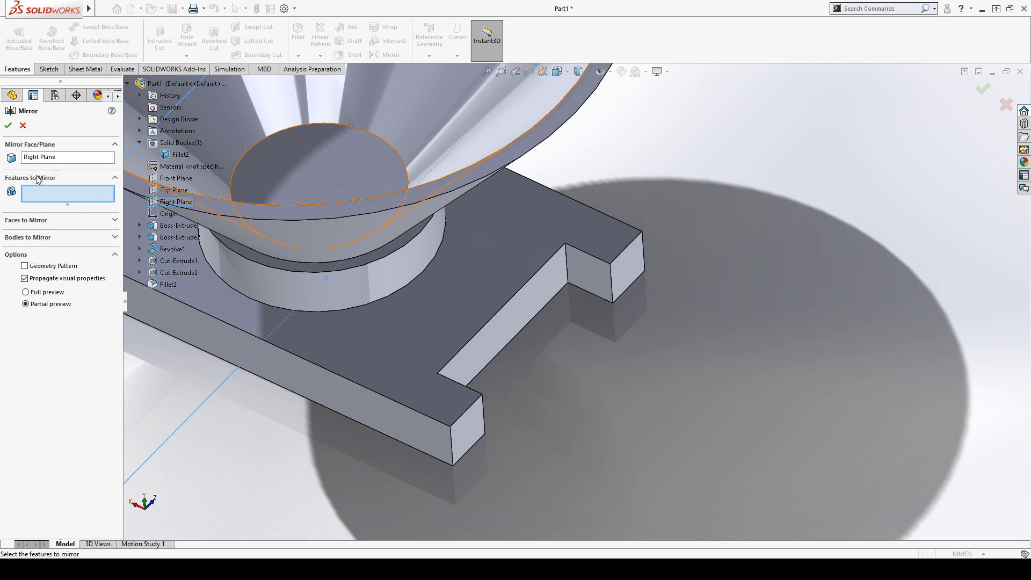
pyautogui.click(168, 284)
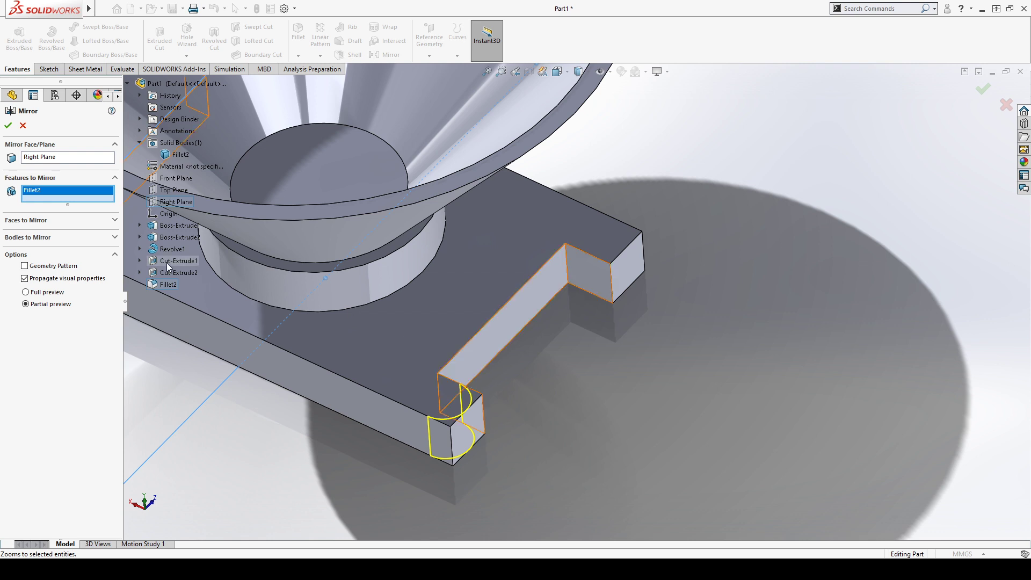
pyautogui.click(173, 272)
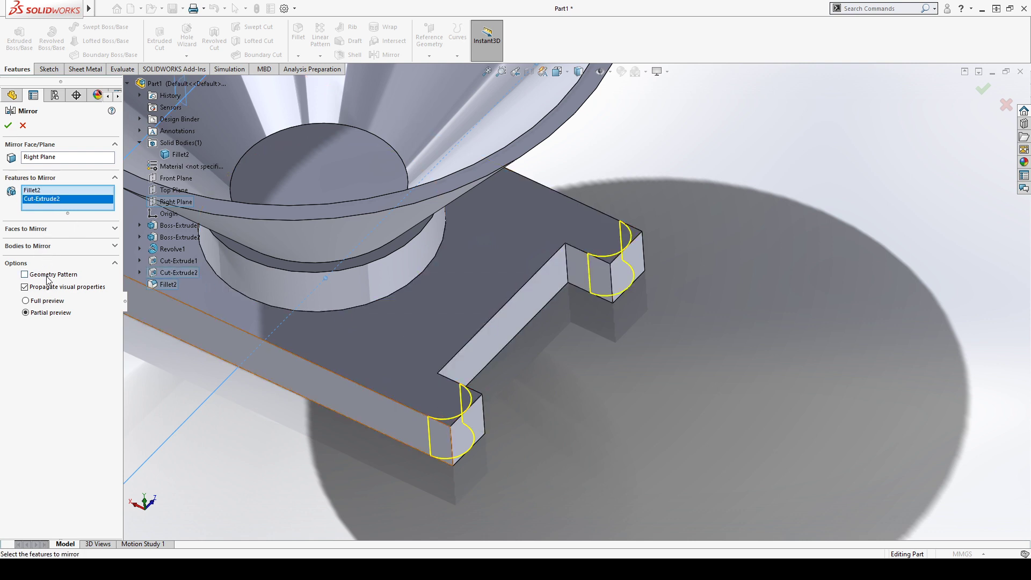
pyautogui.click(7, 127)
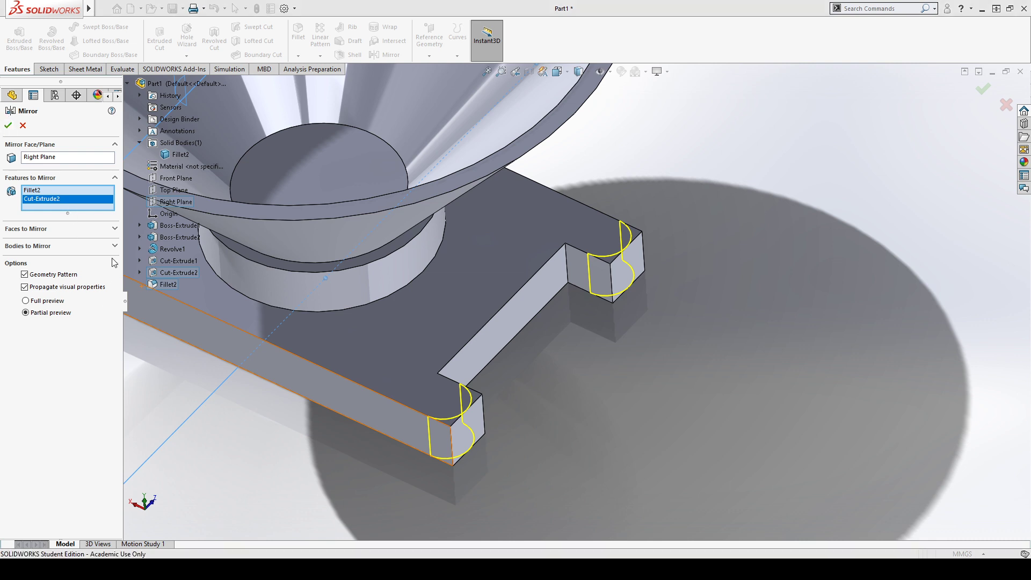
# Step: Remove Cut-Extrude2 from the features to mirror, keeping only Fillet2
pyautogui.press('f')
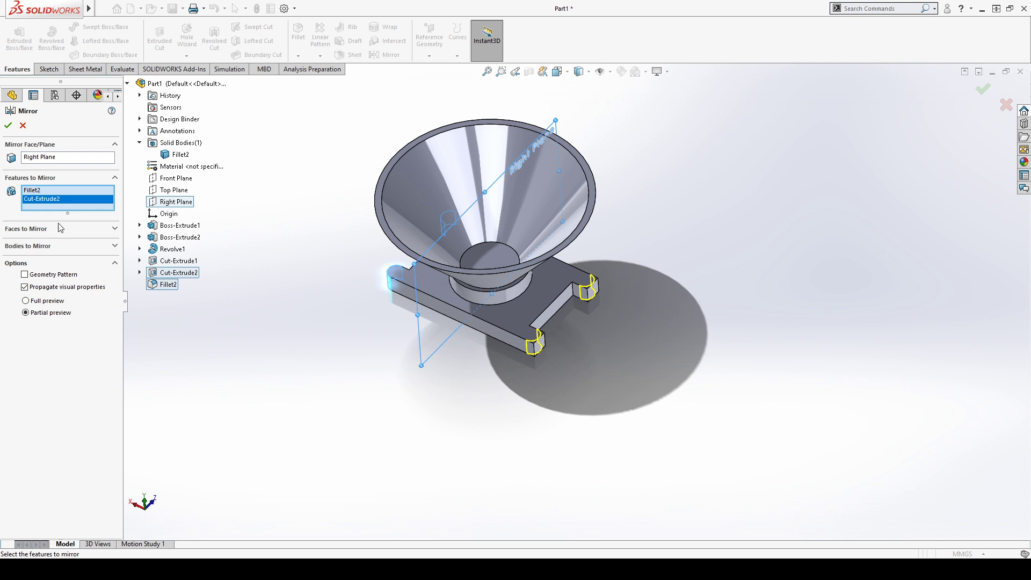
pyautogui.scroll(-3, 533, 314)
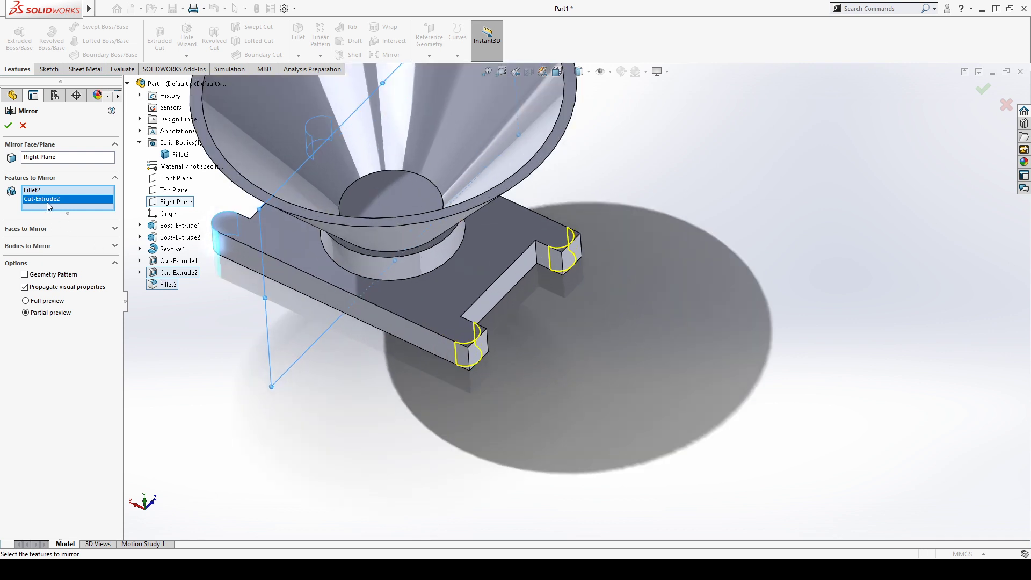
pyautogui.press('Delete')
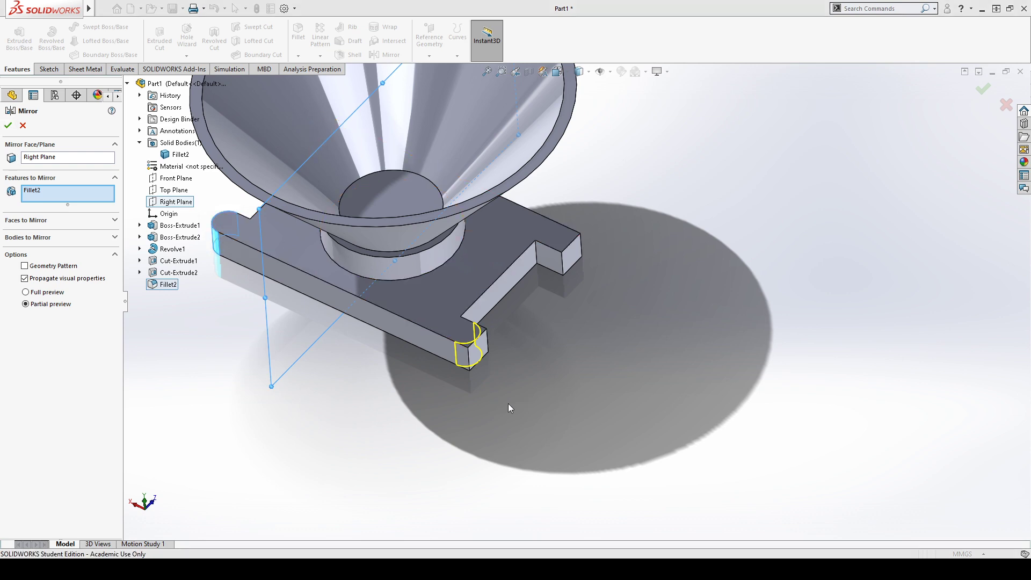
# Step: Examine the previewed Fillet2 mirror at both ends of the base plate, and cancel the mirror
pyautogui.scroll(2, 409, 301)
pyautogui.scroll(-6, 376, 263)
pyautogui.moveTo(366, 302); pyautogui.dragTo(585, 314, button='middle')
pyautogui.scroll(6, 586, 312)
pyautogui.moveTo(763, 177); pyautogui.dragTo(947, 261, button='middle')
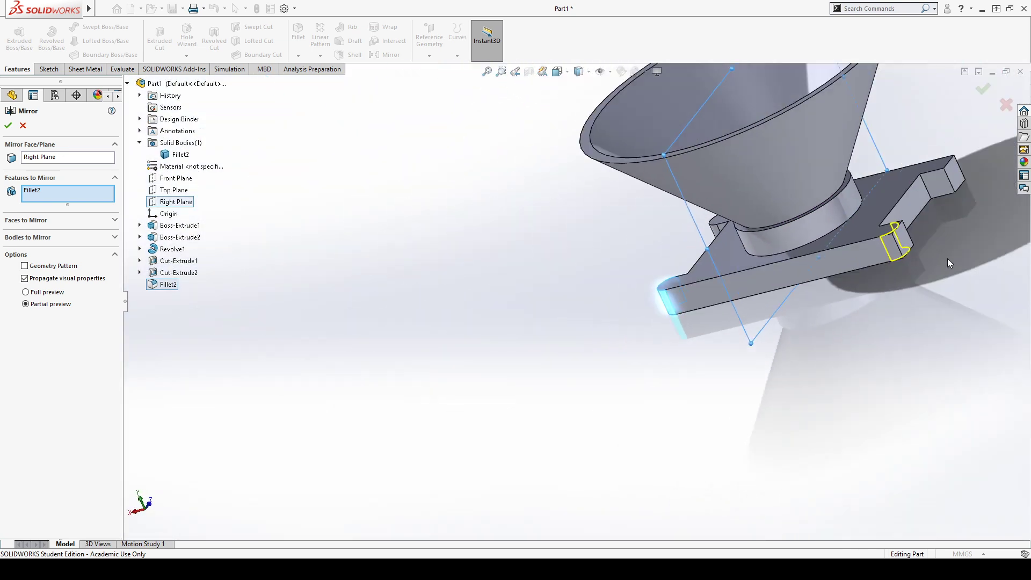
pyautogui.scroll(-5, 947, 259)
pyautogui.scroll(5, 801, 242)
pyautogui.scroll(-4, 665, 273)
pyautogui.moveTo(554, 343); pyautogui.dragTo(631, 324, button='middle')
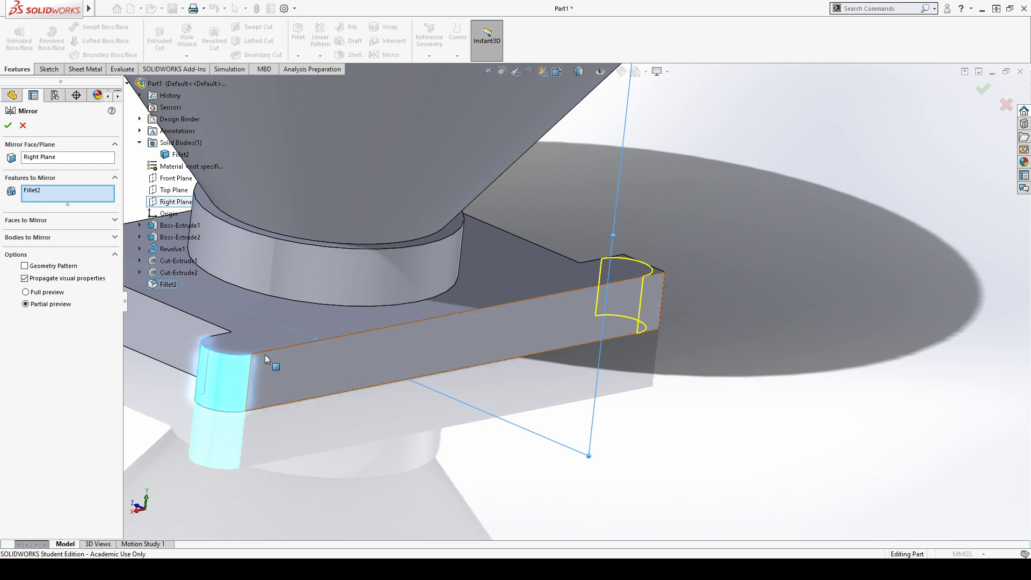
pyautogui.moveTo(504, 356); pyautogui.dragTo(369, 420, button='middle')
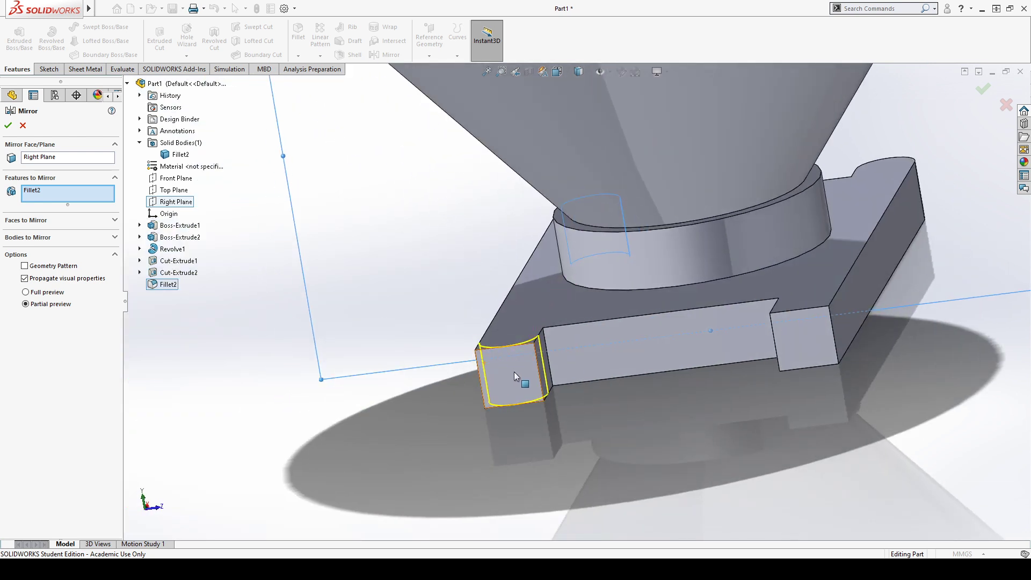
pyautogui.click(22, 125)
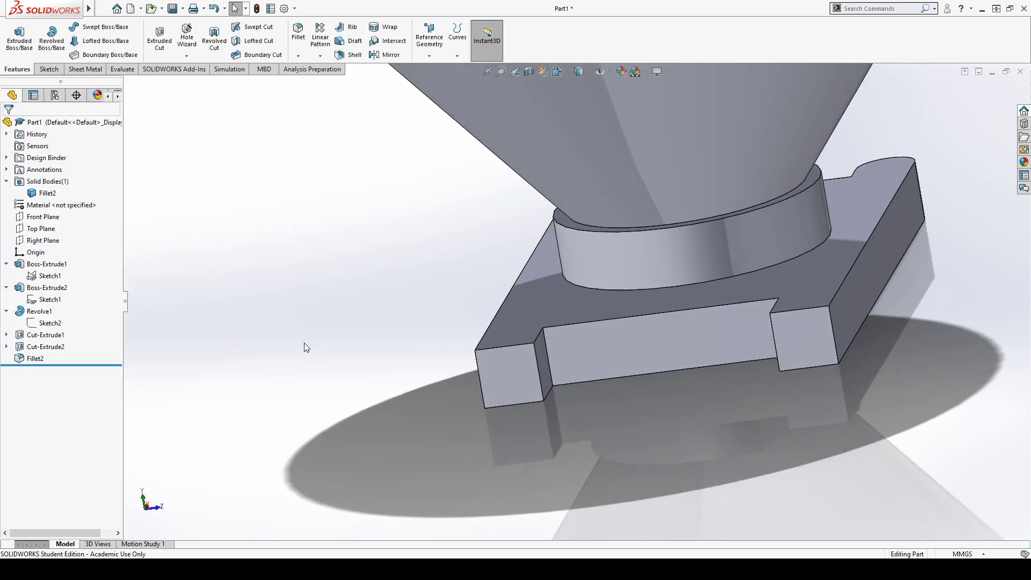
# Step: Set up a full round fillet on the square tab opposite Fillet2, using its long outer side, end face and inner notch face
pyautogui.moveTo(304, 342); pyautogui.dragTo(286, 309, button='middle')
pyautogui.click(300, 55)
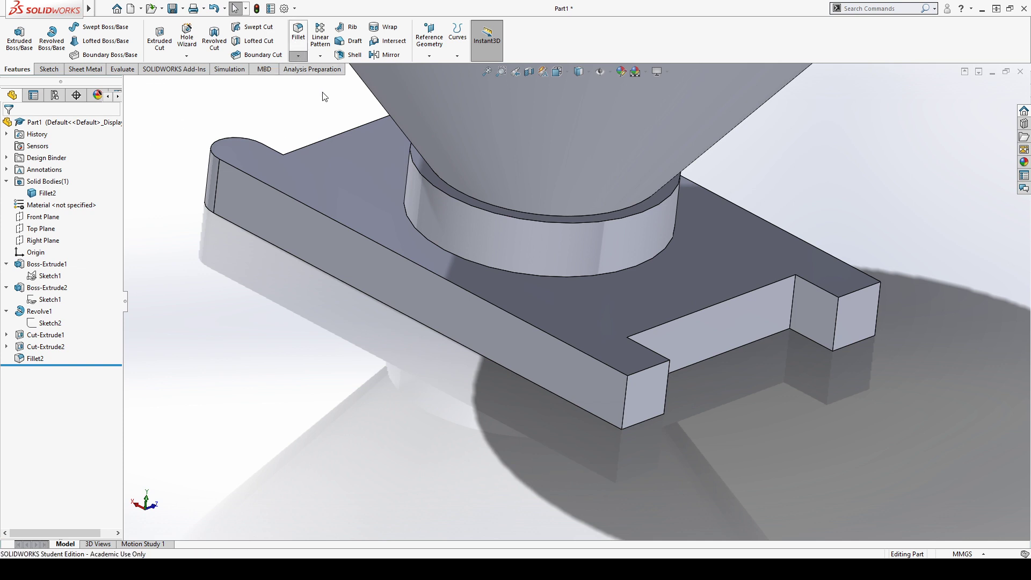
pyautogui.click(321, 70)
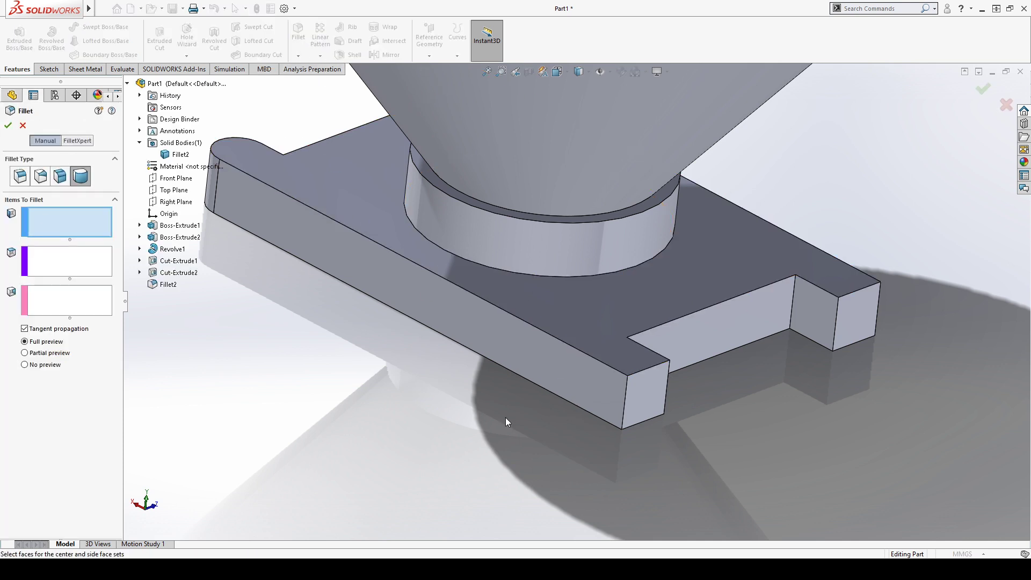
pyautogui.click(549, 374)
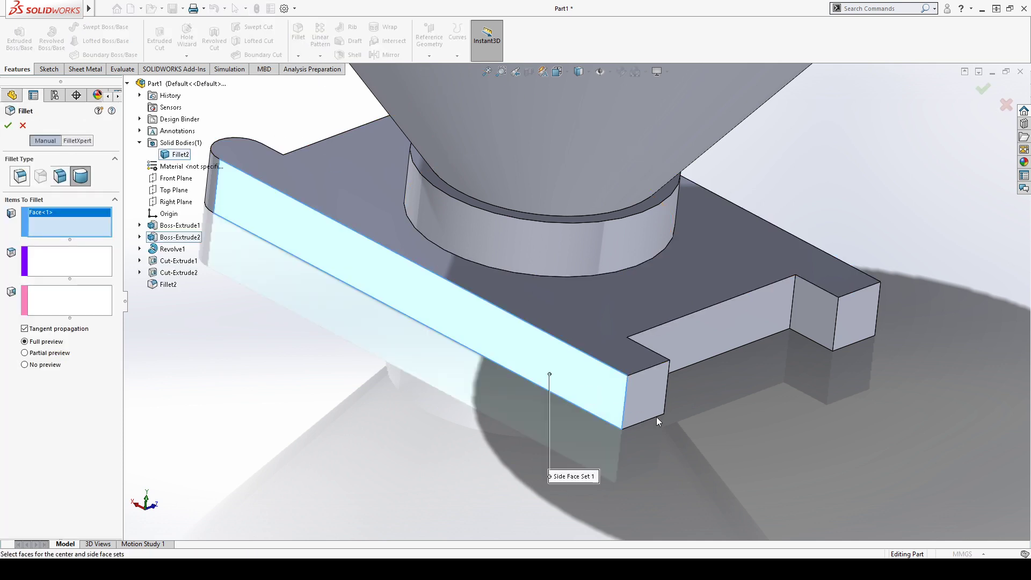
pyautogui.click(76, 272)
pyautogui.click(638, 394)
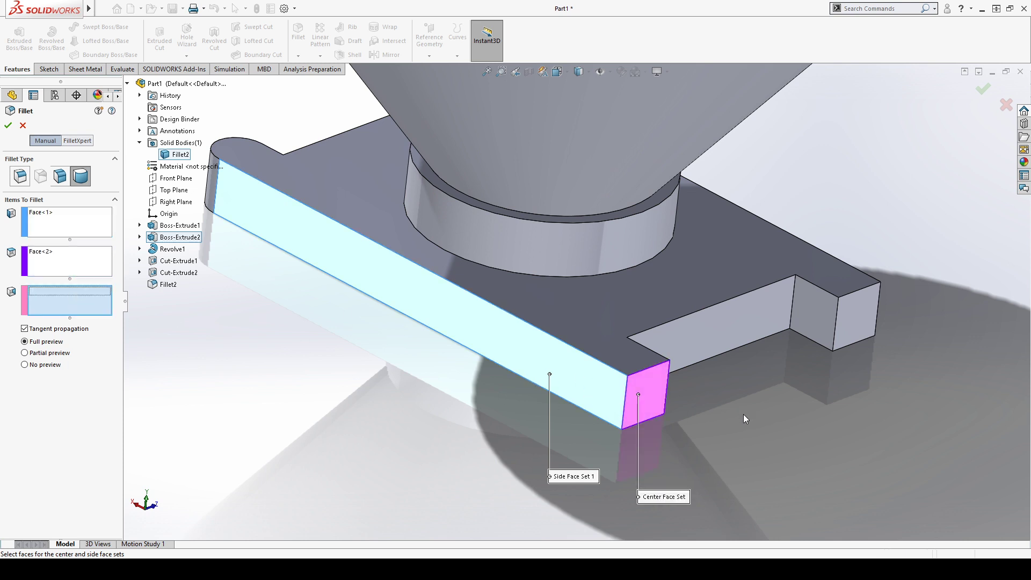
pyautogui.moveTo(744, 414); pyautogui.dragTo(585, 378, button='middle')
pyautogui.click(586, 376)
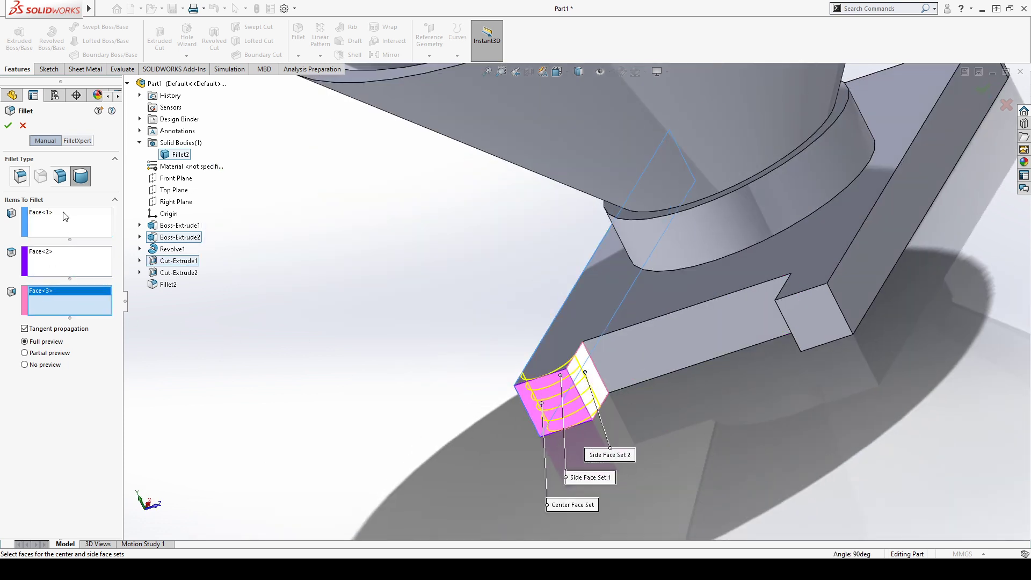
pyautogui.moveTo(625, 352); pyautogui.dragTo(744, 376, button='middle')
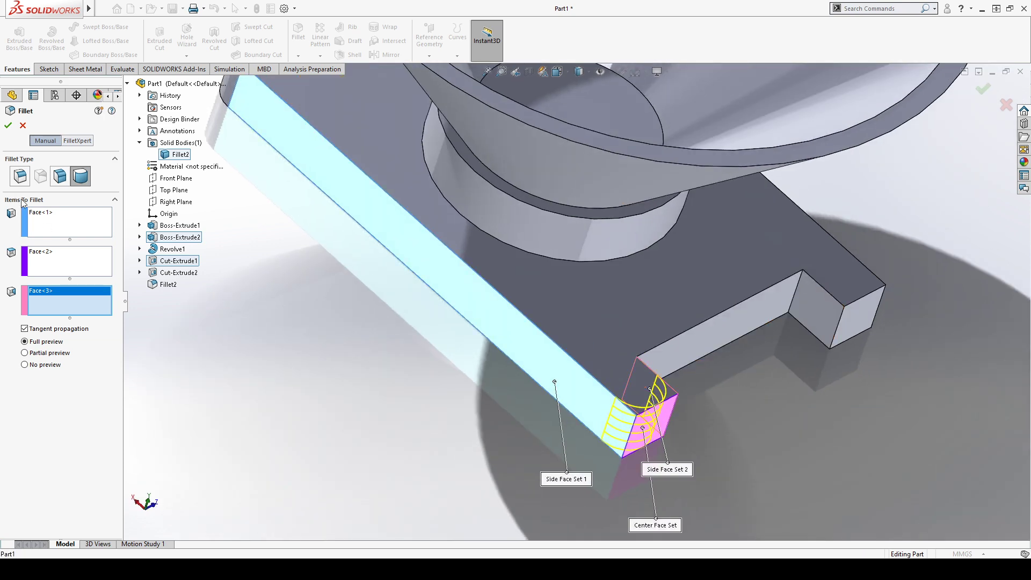
# Step: Try to include the neighbouring square tab by adding its outer side, end and inner notch faces to the corresponding face sets
pyautogui.click(61, 231)
pyautogui.moveTo(279, 280); pyautogui.dragTo(784, 285, button='middle')
pyautogui.click(785, 284)
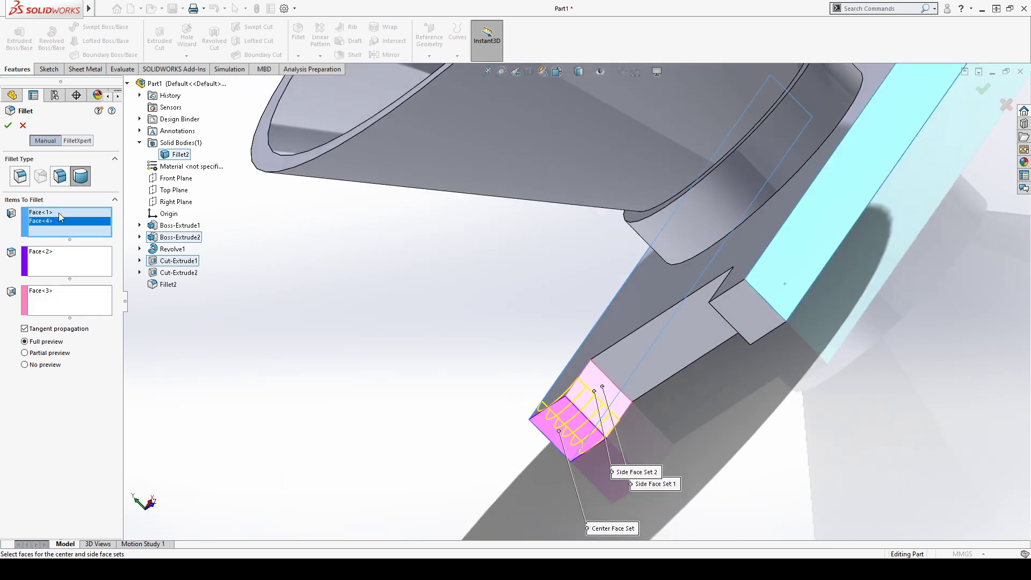
pyautogui.click(59, 262)
pyautogui.click(765, 324)
pyautogui.moveTo(766, 324); pyautogui.dragTo(801, 363, button='middle')
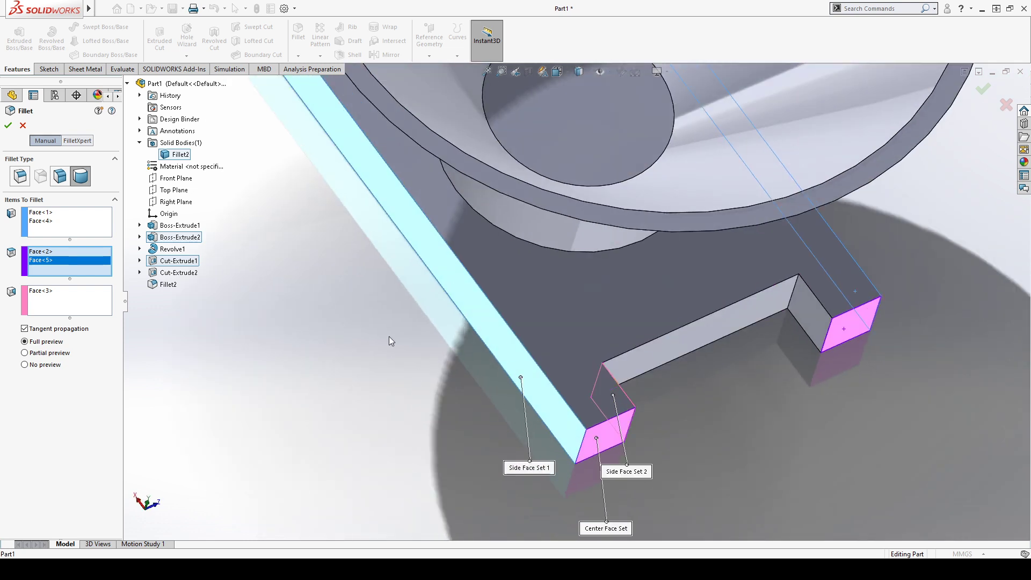
pyautogui.click(810, 322)
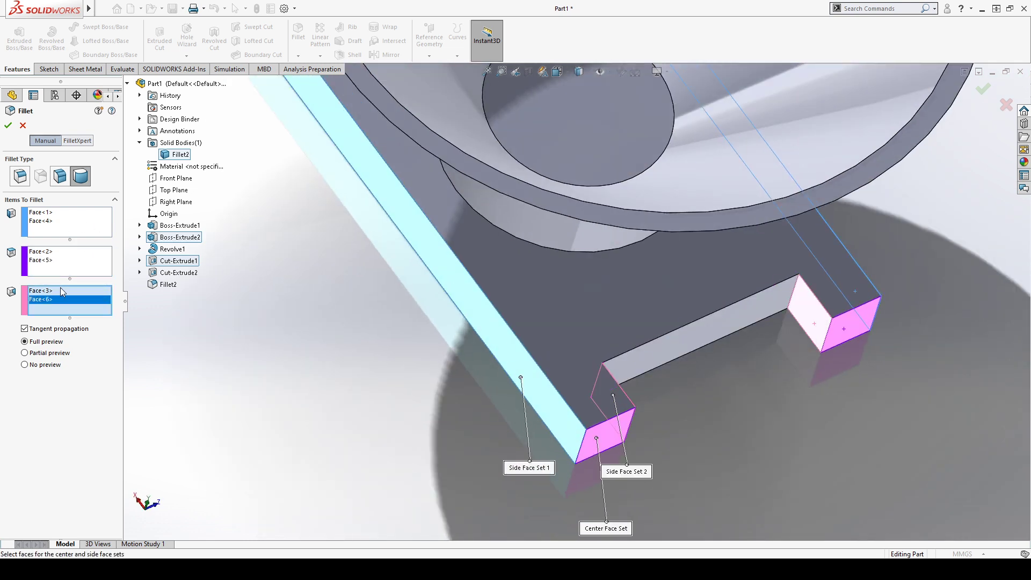
# Step: Remove the neighbouring tab's inner, end and outer side faces from the full round fillet's face sets
pyautogui.press('Delete')
pyautogui.click(44, 260)
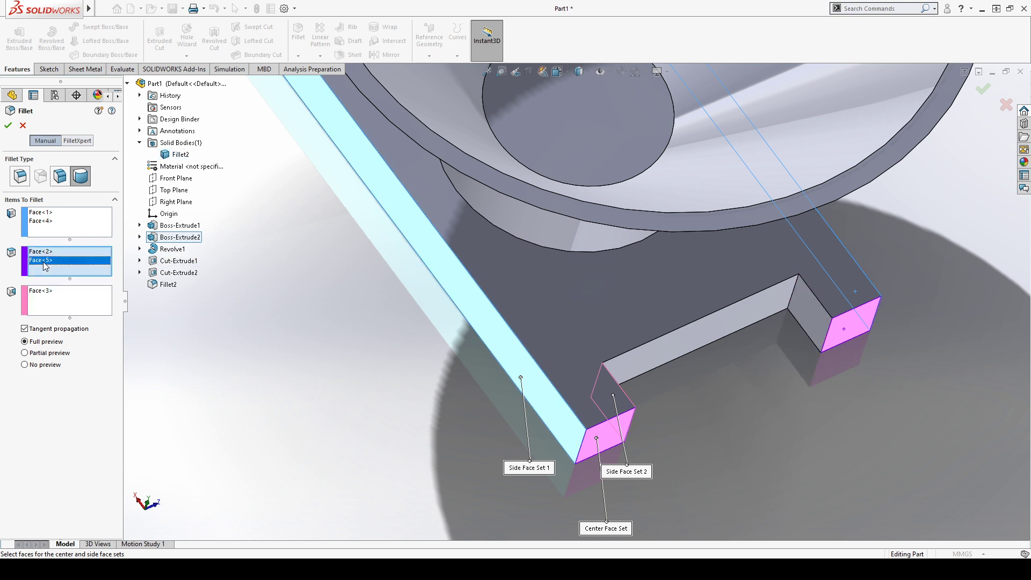
pyautogui.press('Delete')
pyautogui.click(45, 221)
pyautogui.press('Delete')
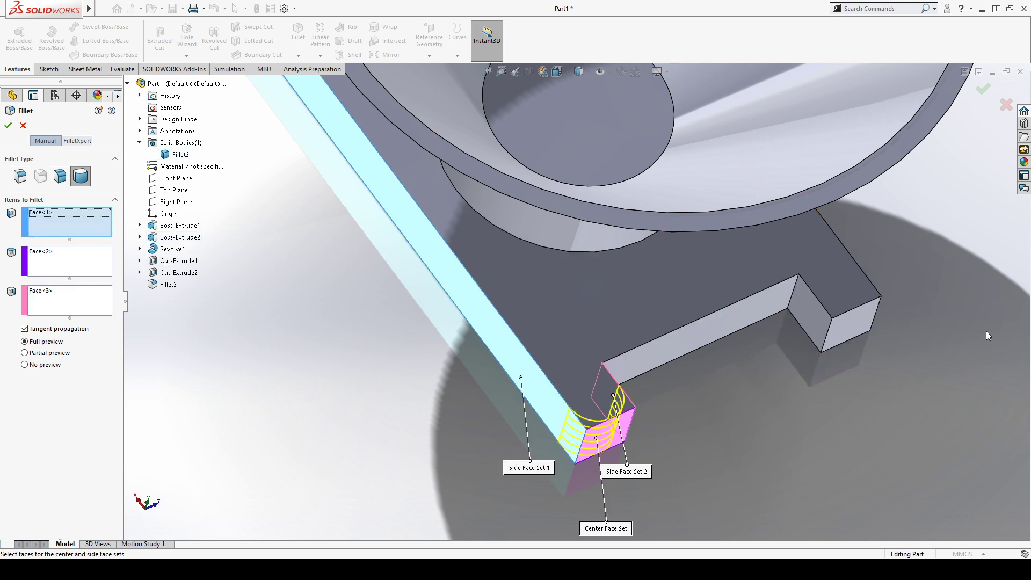
# Step: Apply the full round fillet to the single tab and inspect the whole cup part
pyautogui.click(8, 126)
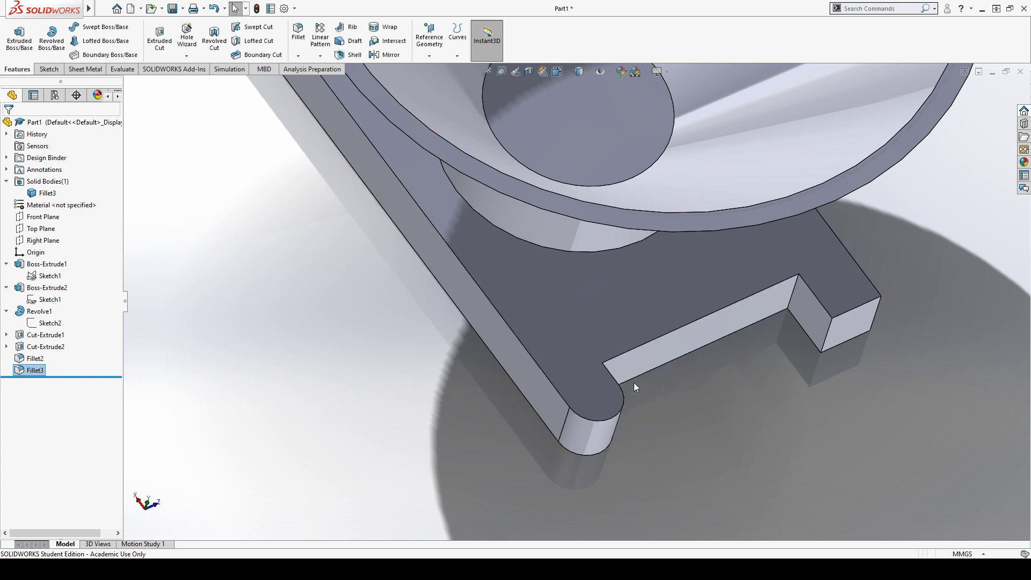
pyautogui.scroll(5, 360, 347)
pyautogui.moveTo(702, 336); pyautogui.dragTo(460, 460, button='middle')
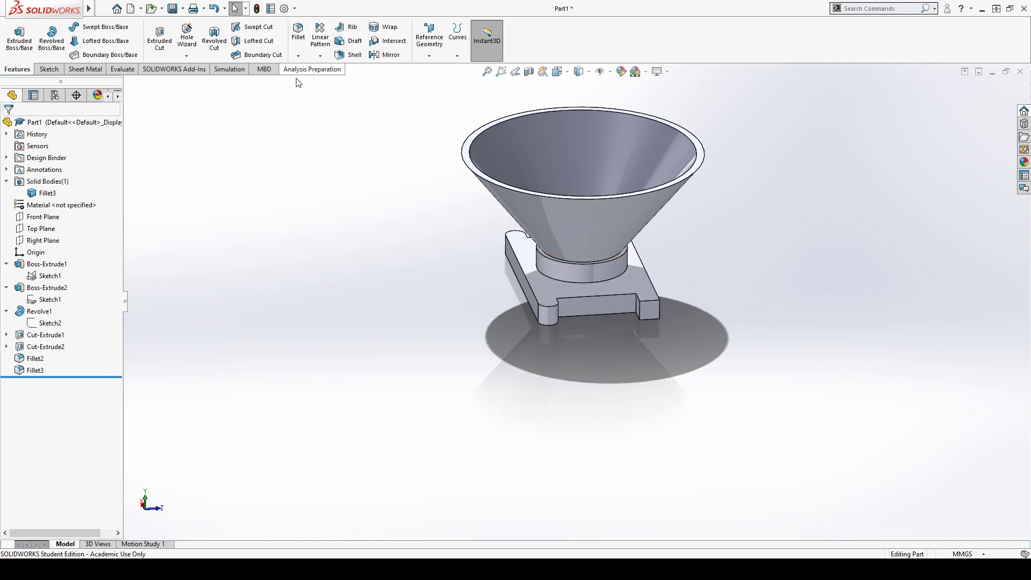
# Step: Mirror the Cut-Extrude2 feature about the Right Plane
pyautogui.click(385, 55)
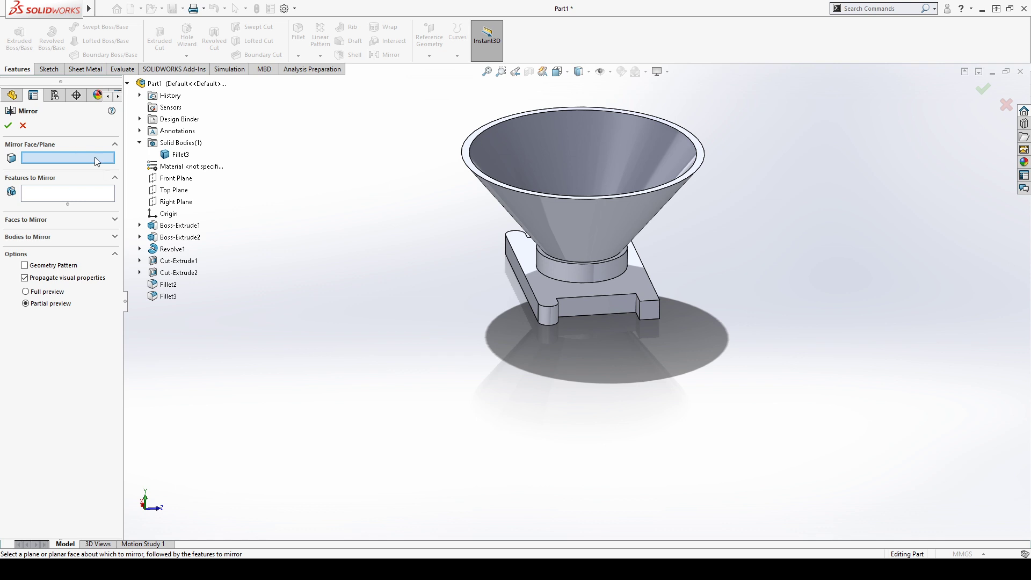
pyautogui.click(175, 203)
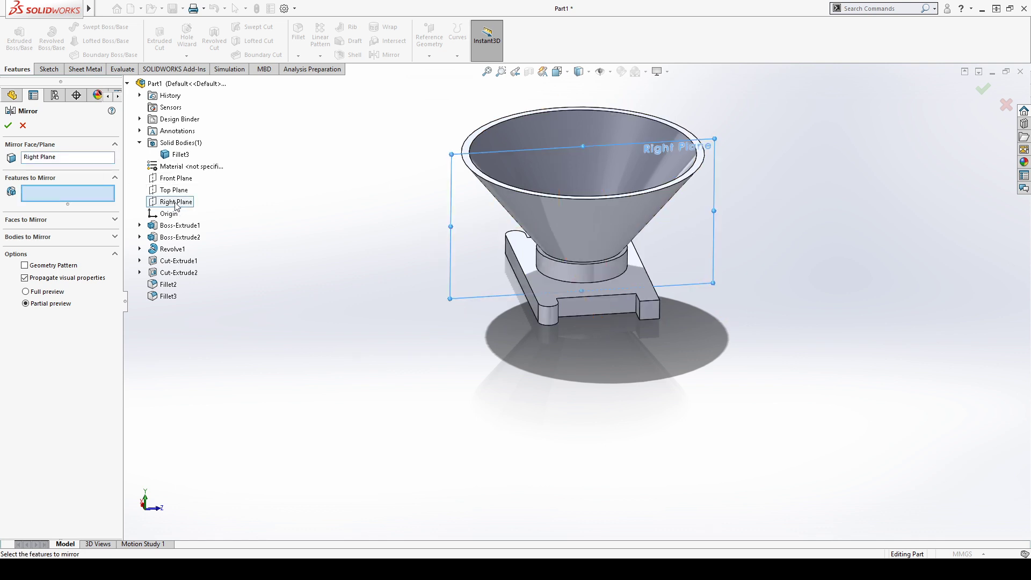
pyautogui.click(179, 273)
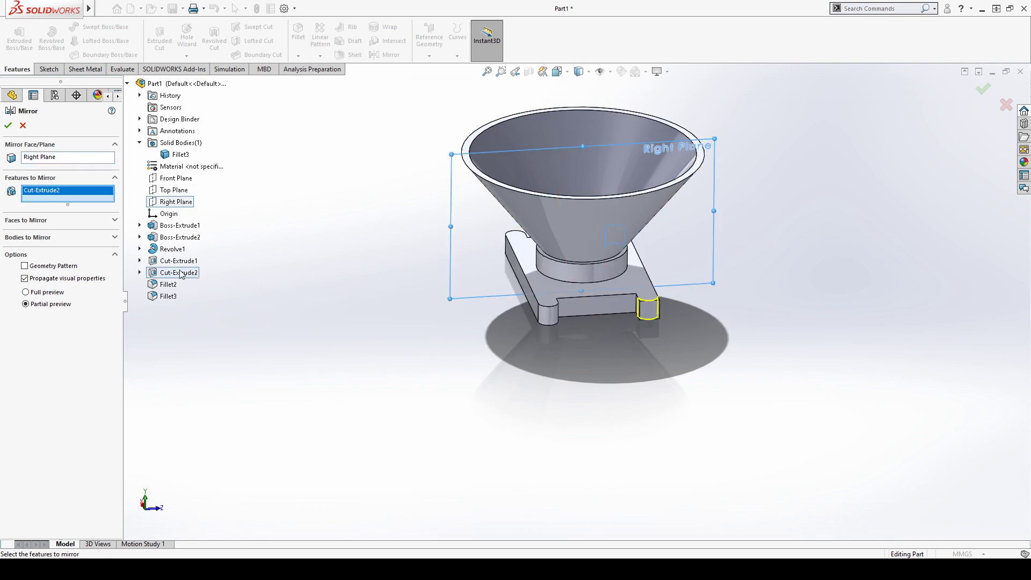
pyautogui.click(8, 125)
# Step: Examine the rounded tab ends and the whole cup part from below, above and the sides
pyautogui.click(656, 354)
pyautogui.scroll(-10, 658, 323)
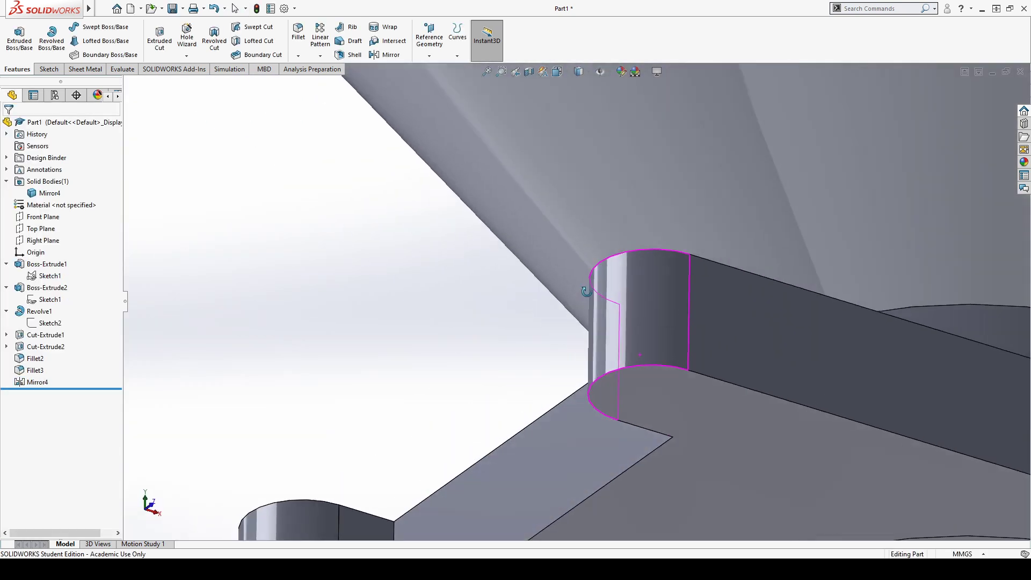
pyautogui.moveTo(587, 291); pyautogui.dragTo(662, 340, button='middle')
pyautogui.scroll(8, 664, 337)
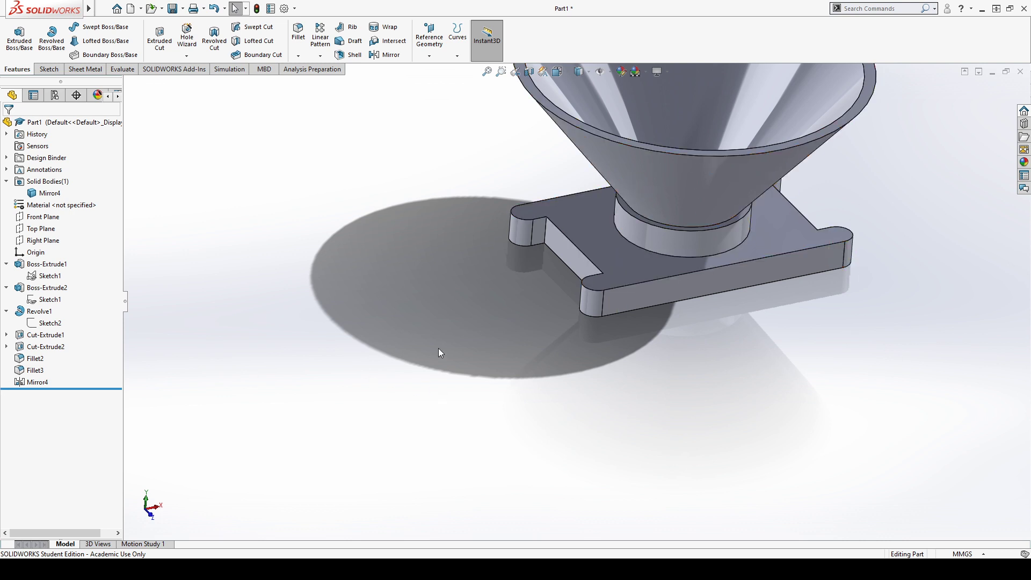
pyautogui.scroll(5, 649, 412)
pyautogui.scroll(-5, 470, 237)
pyautogui.scroll(4, 470, 237)
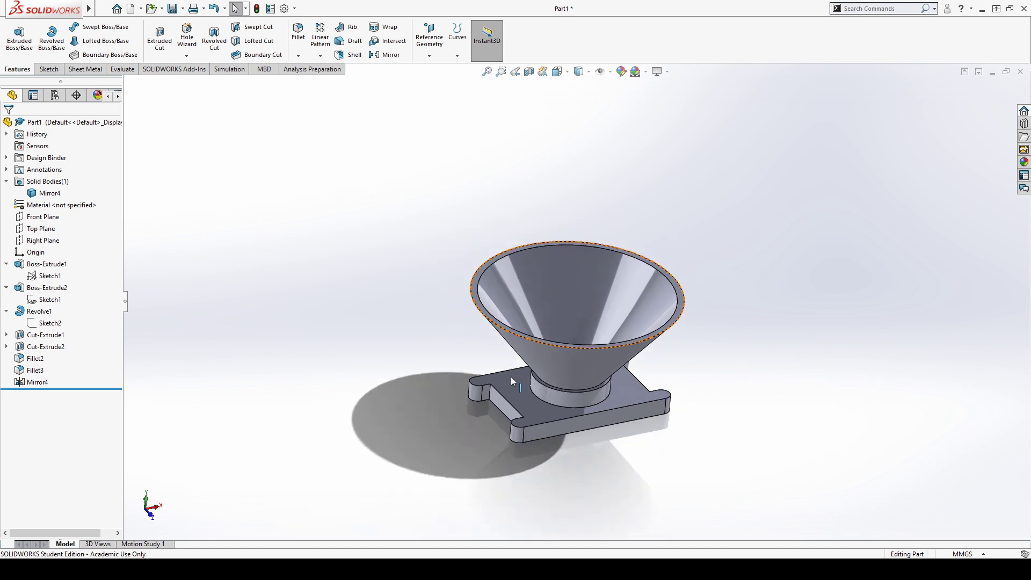
pyautogui.scroll(-3, 510, 376)
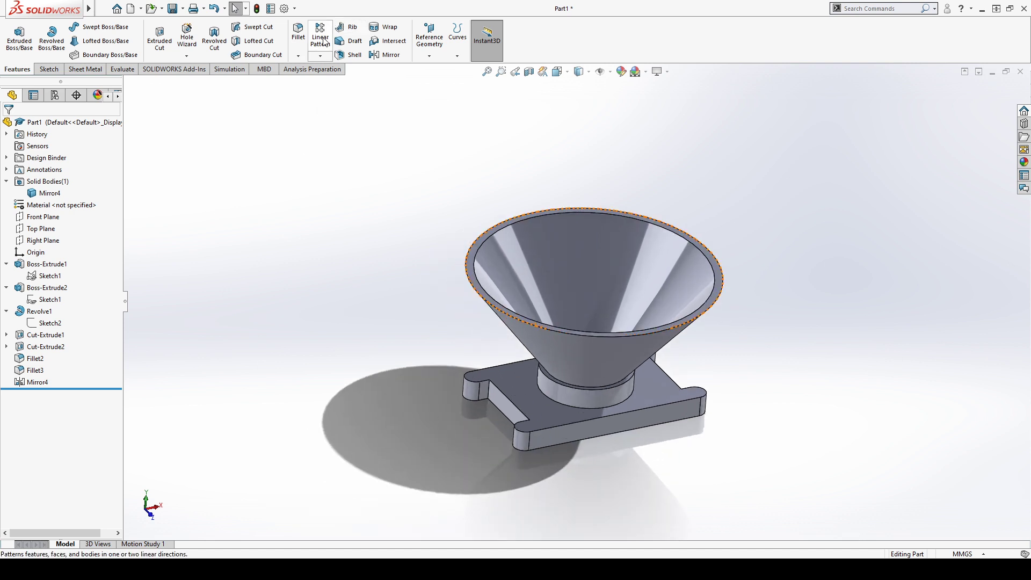
# Step: Roll the model history back to just after Cut-Extrude2 and show the base plate's rounded tab
pyautogui.moveTo(91, 388); pyautogui.dragTo(91, 341)
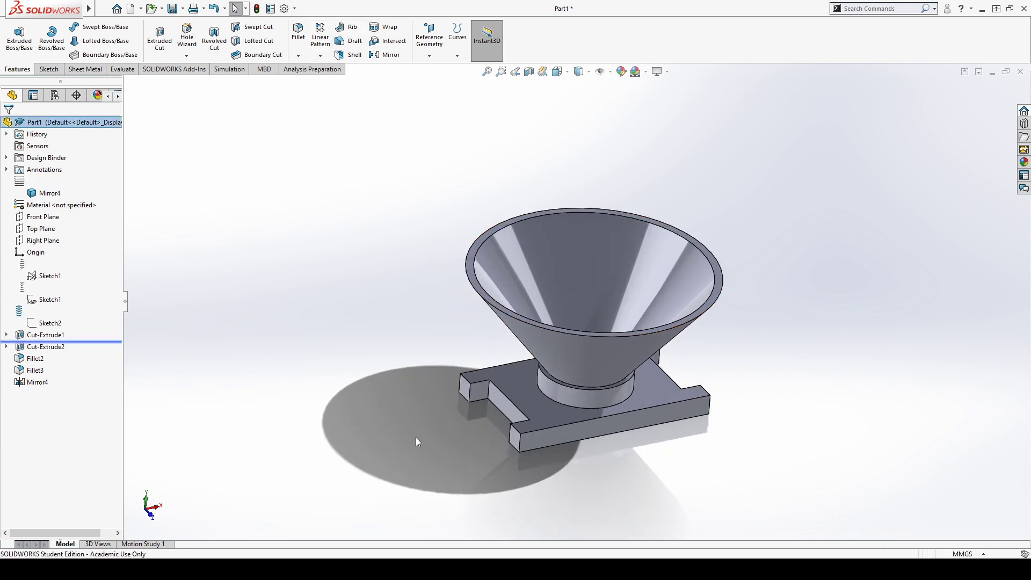
pyautogui.moveTo(698, 419)
pyautogui.mouseDown(button='middle')
pyautogui.moveTo(752, 384)
pyautogui.moveTo(683, 430)
pyautogui.mouseUp(button='middle')
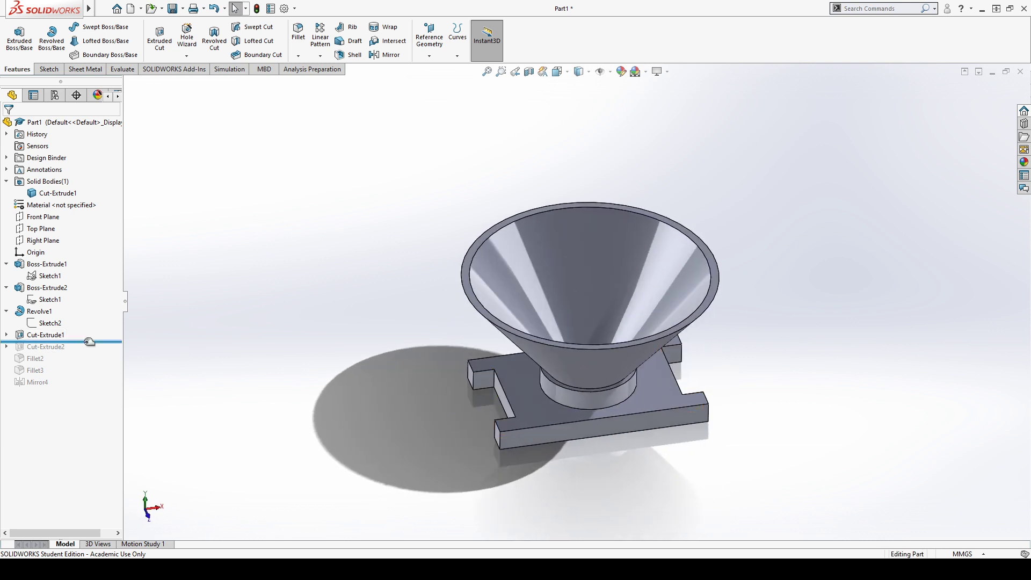
pyautogui.moveTo(90, 342); pyautogui.dragTo(86, 353)
pyautogui.moveTo(603, 434); pyautogui.dragTo(525, 490, button='middle')
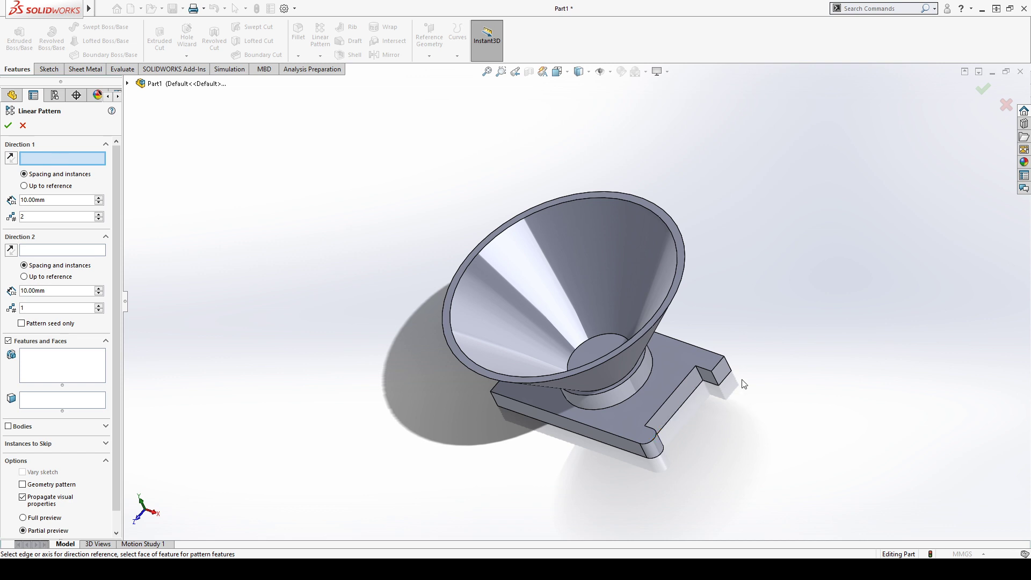
# Step: Set up a linear pattern of Cut-Extrude2 along the notch's inner top edge, with the direction reversed toward the square tab
pyautogui.click(667, 399)
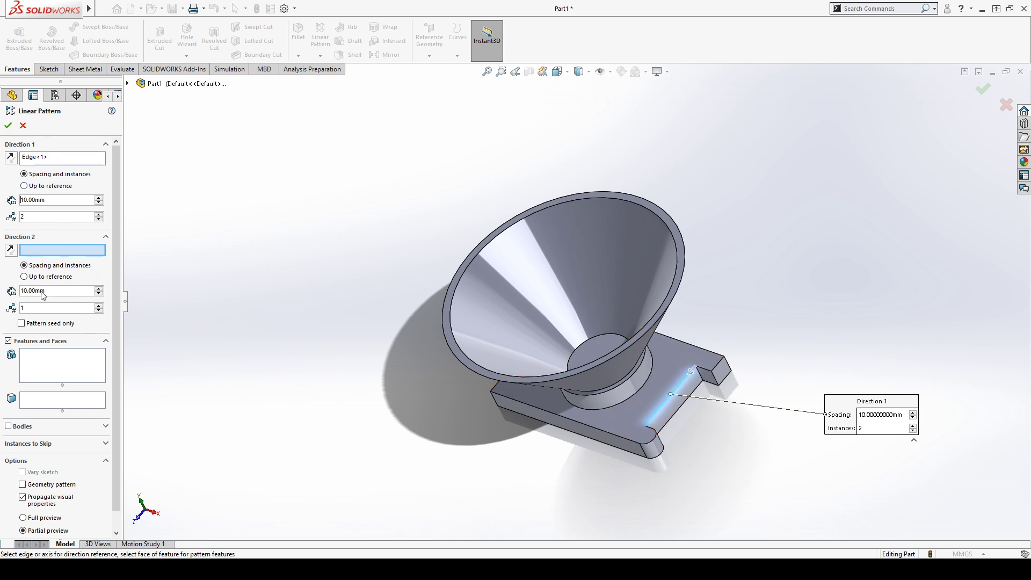
pyautogui.click(61, 371)
pyautogui.click(660, 448)
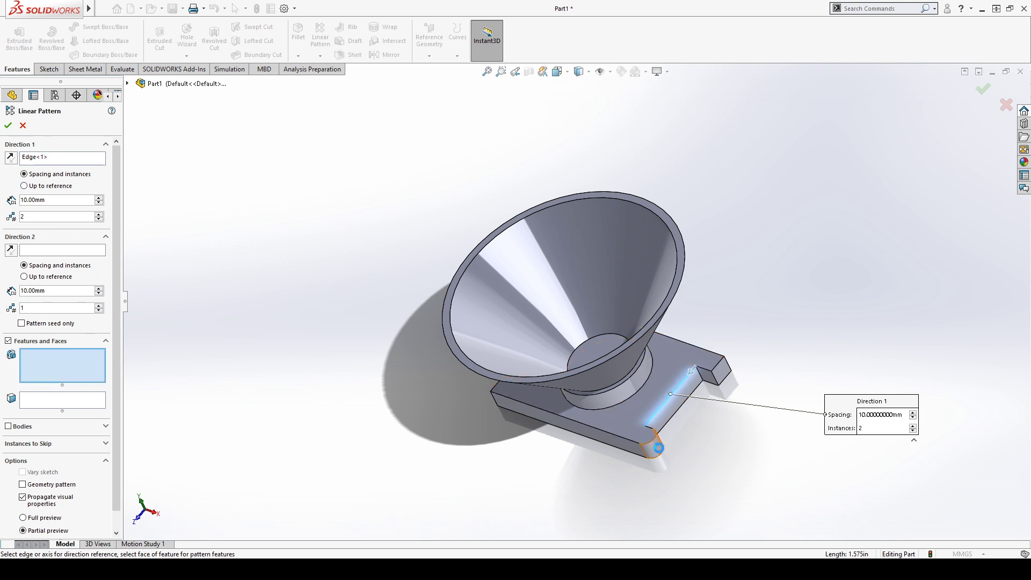
pyautogui.scroll(-5, 661, 456)
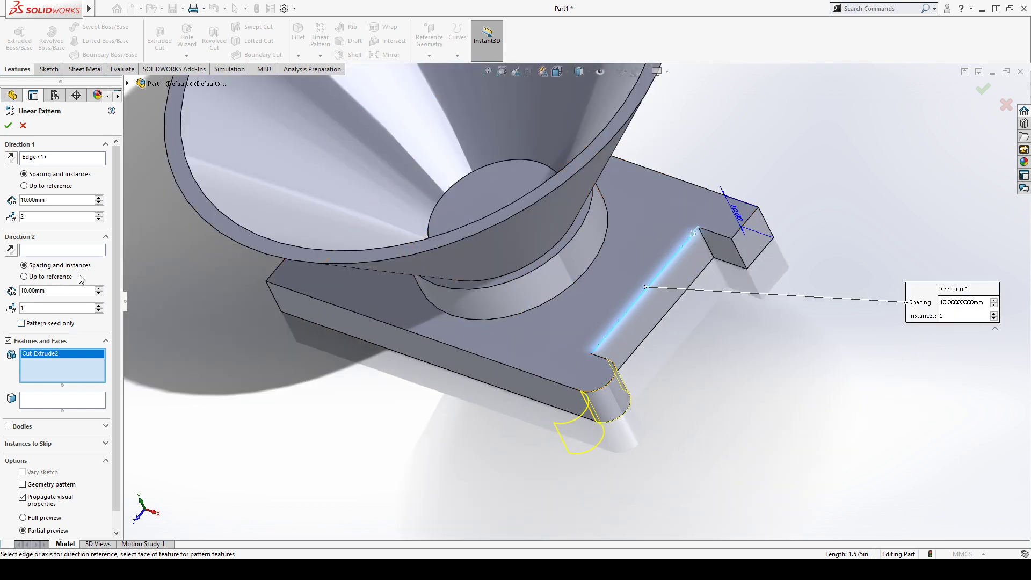
pyautogui.click(11, 157)
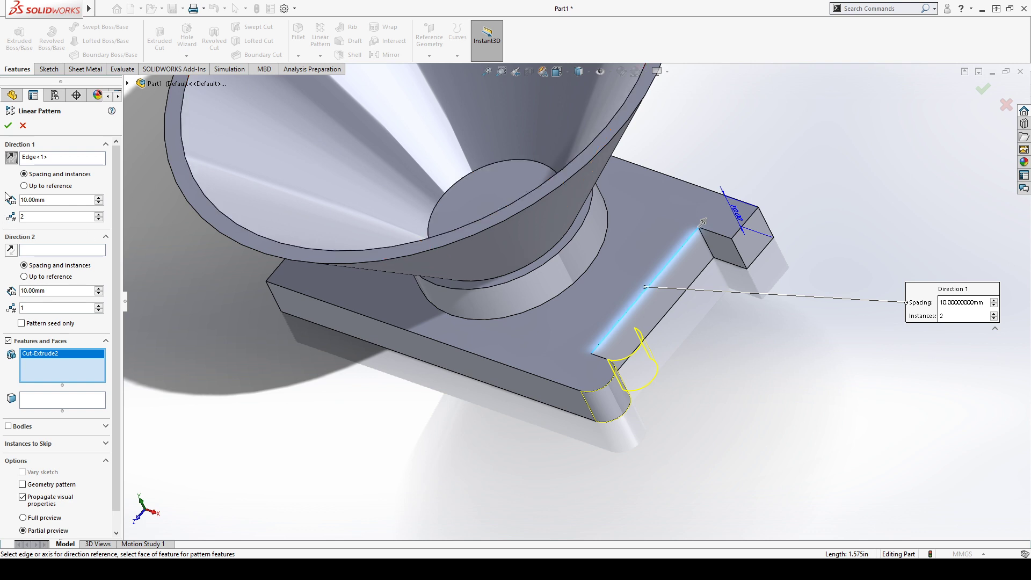
# Step: Try an up-to-reference limit at the square tab's vertical edge with a selected reference, and restore spacing and instances
pyautogui.click(38, 186)
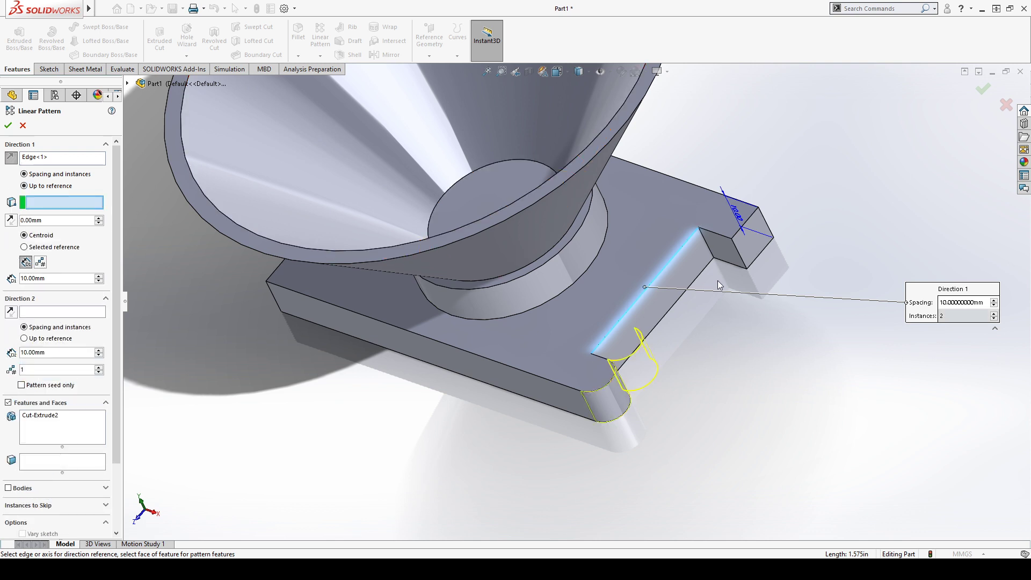
pyautogui.click(741, 260)
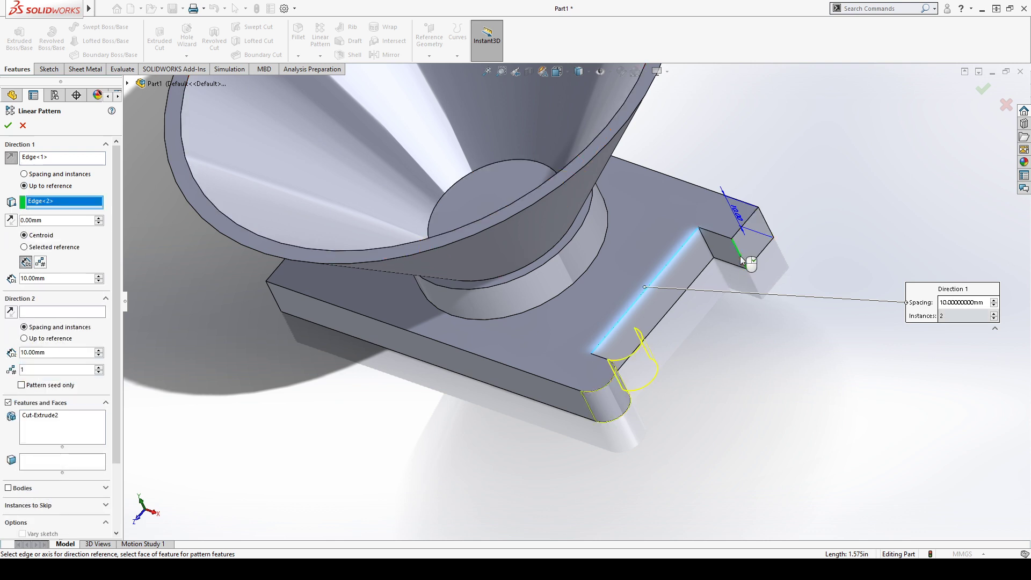
pyautogui.click(742, 260)
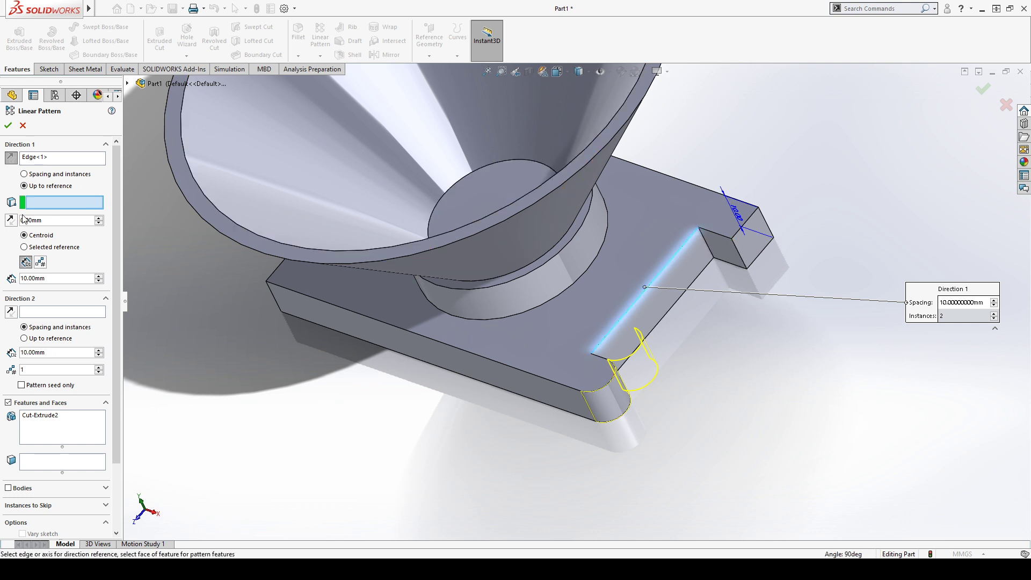
pyautogui.click(40, 248)
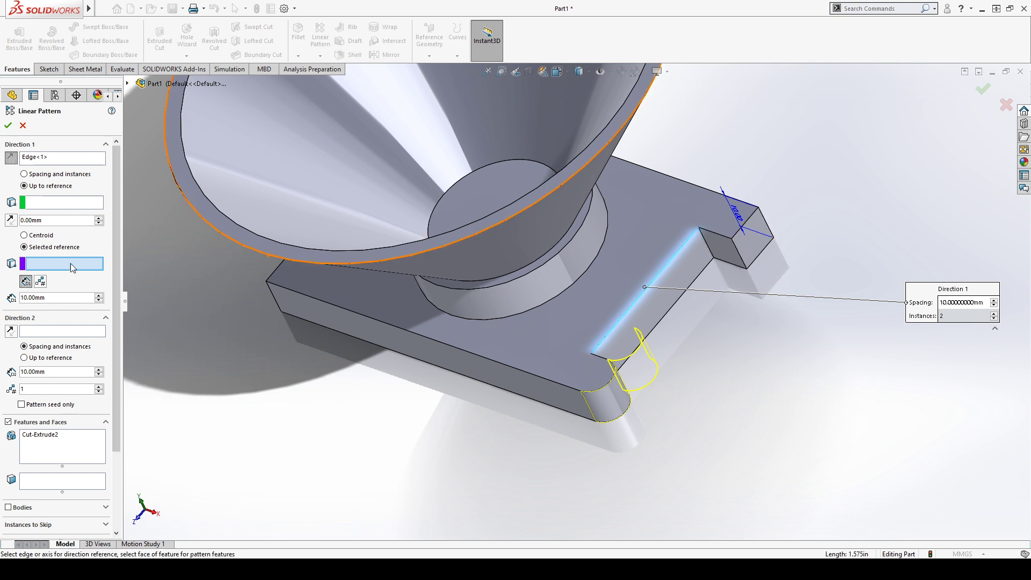
pyautogui.click(40, 175)
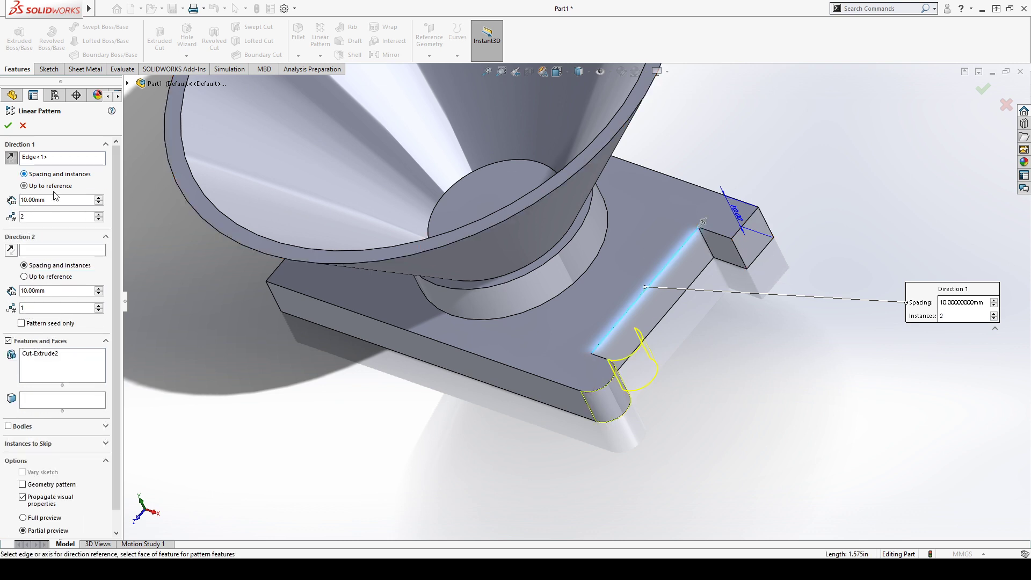
# Step: Set the linear pattern's spacing to 50 mm with 2 instances, apply it and inspect the part
pyautogui.click(99, 198)
pyautogui.click(99, 198)
pyautogui.click(99, 198)
pyautogui.click(99, 198)
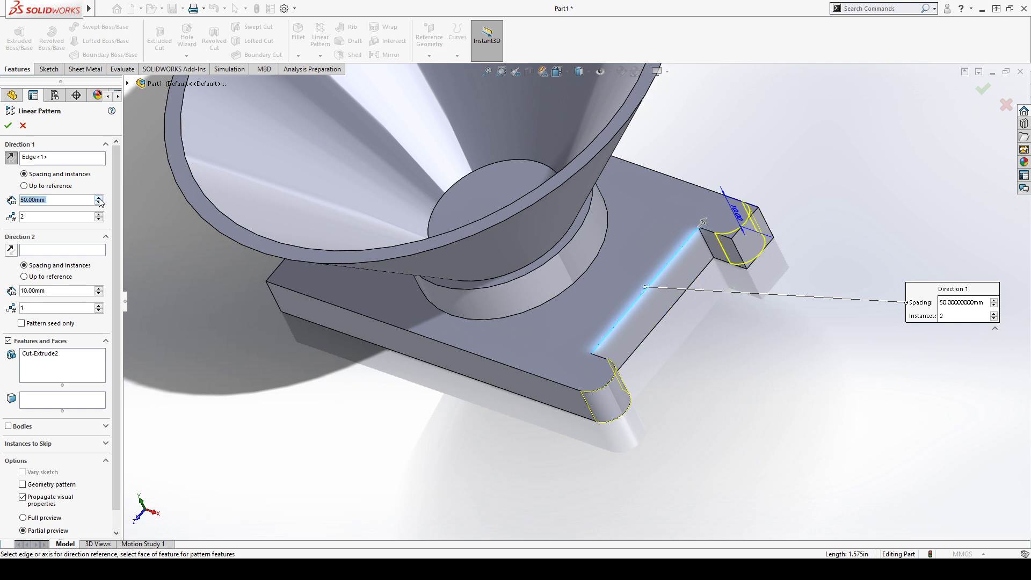
pyautogui.scroll(1, 736, 266)
pyautogui.scroll(-1, 720, 227)
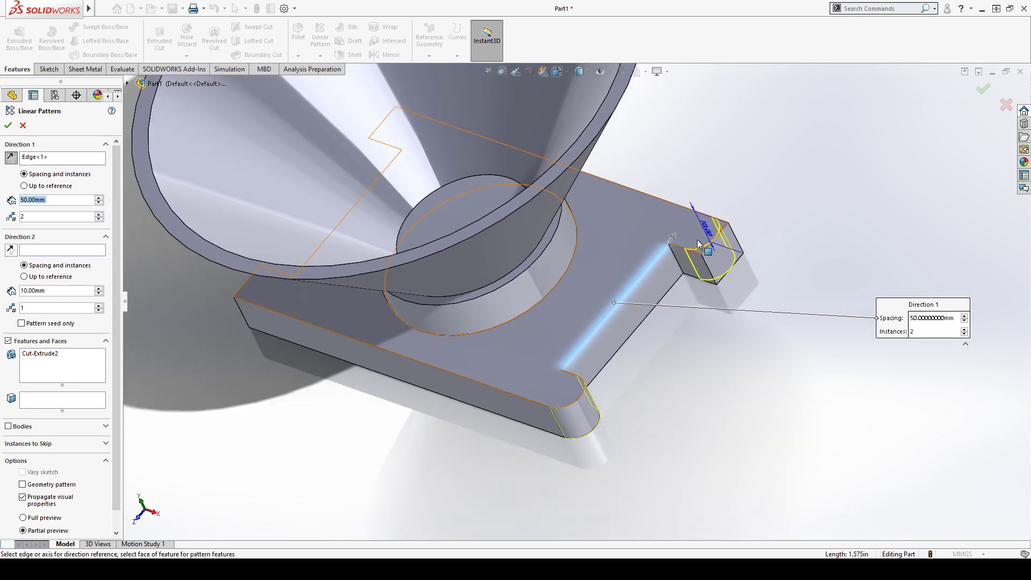
pyautogui.scroll(1, 698, 244)
pyautogui.scroll(-1, 681, 210)
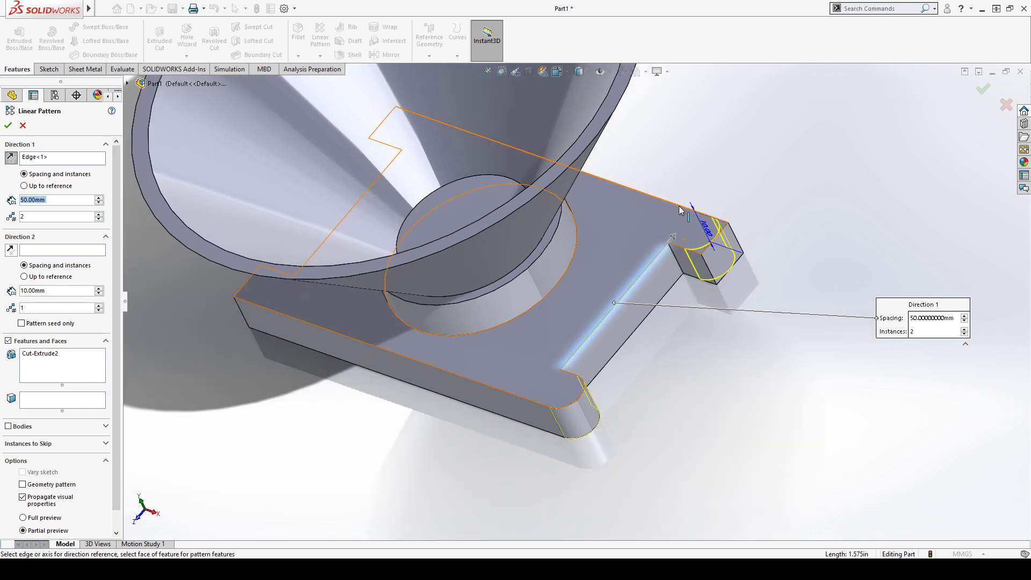
pyautogui.click(7, 127)
pyautogui.scroll(3, 628, 332)
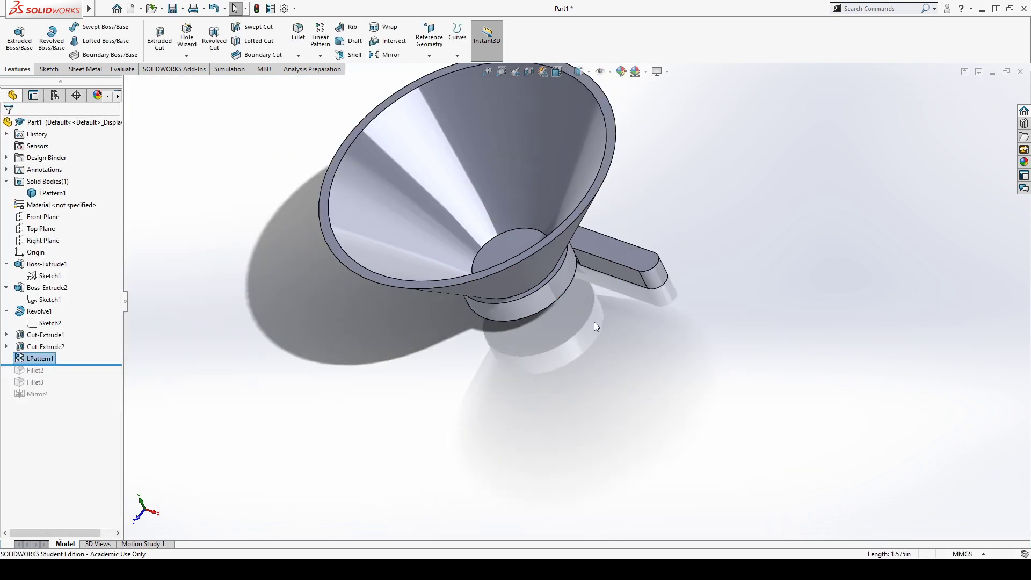
pyautogui.moveTo(594, 322); pyautogui.dragTo(557, 362, button='middle')
# Step: Edit the linear pattern and try applying it with the geometry pattern option
pyautogui.click(42, 360)
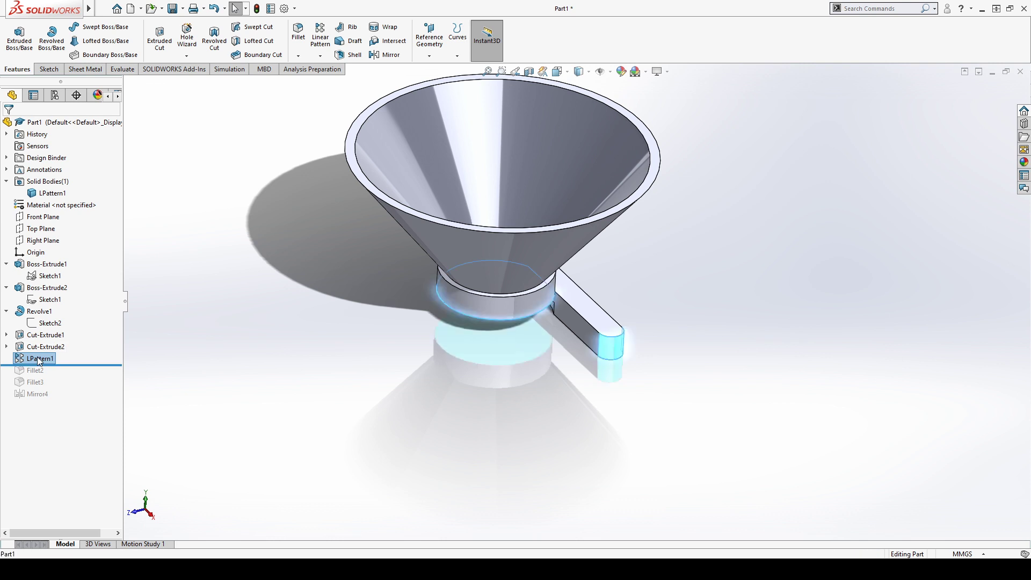
pyautogui.click(46, 301)
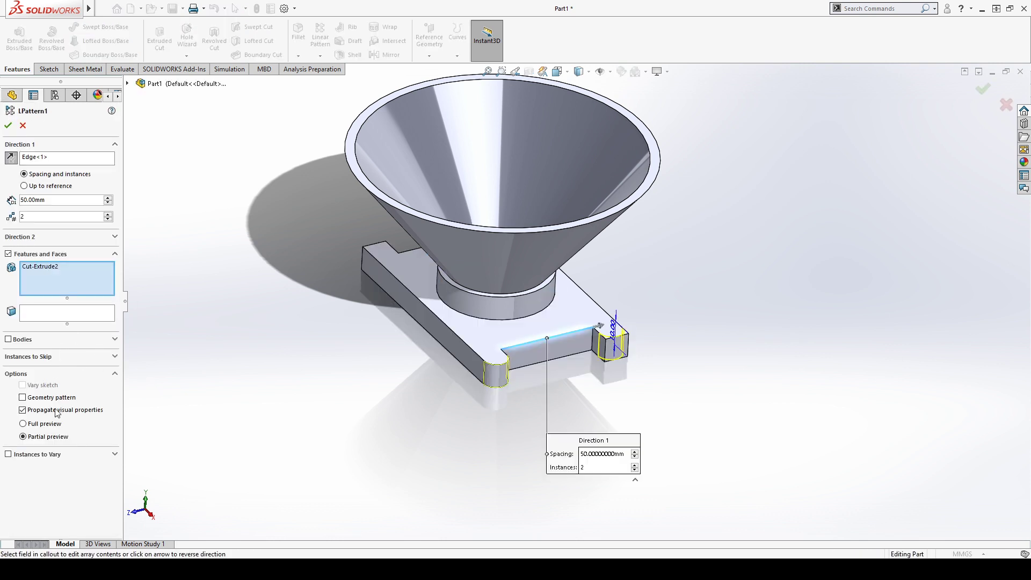
pyautogui.click(52, 398)
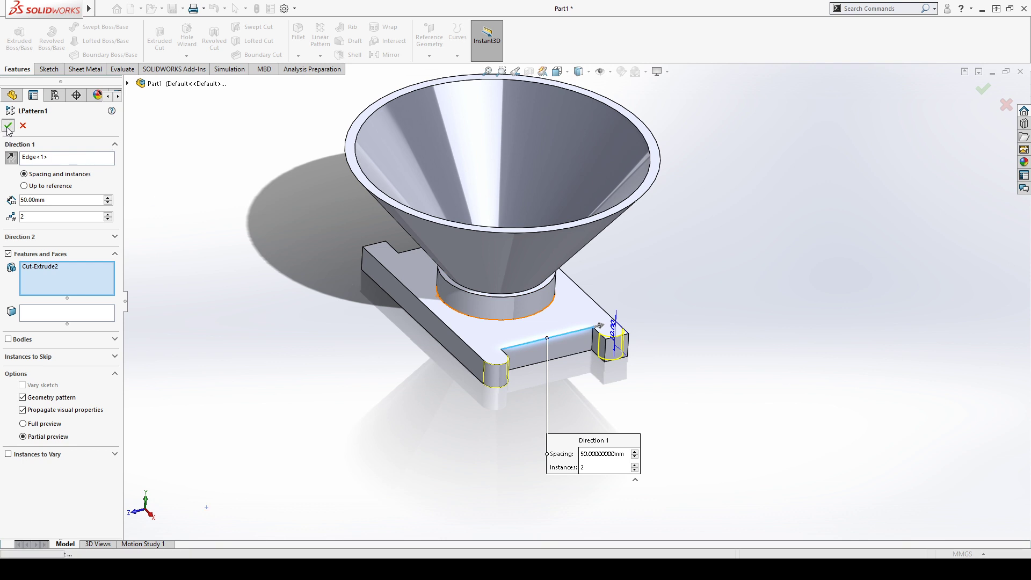
pyautogui.click(49, 398)
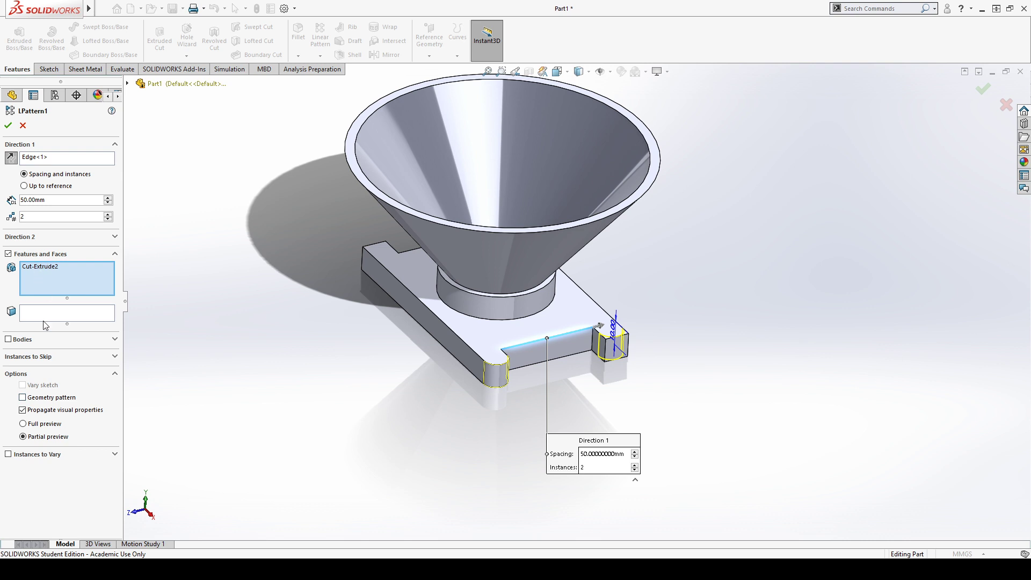
# Step: Try patterning the tab's rounded end face in place of Cut-Extrude2, and discard the pattern edits
pyautogui.click(44, 267)
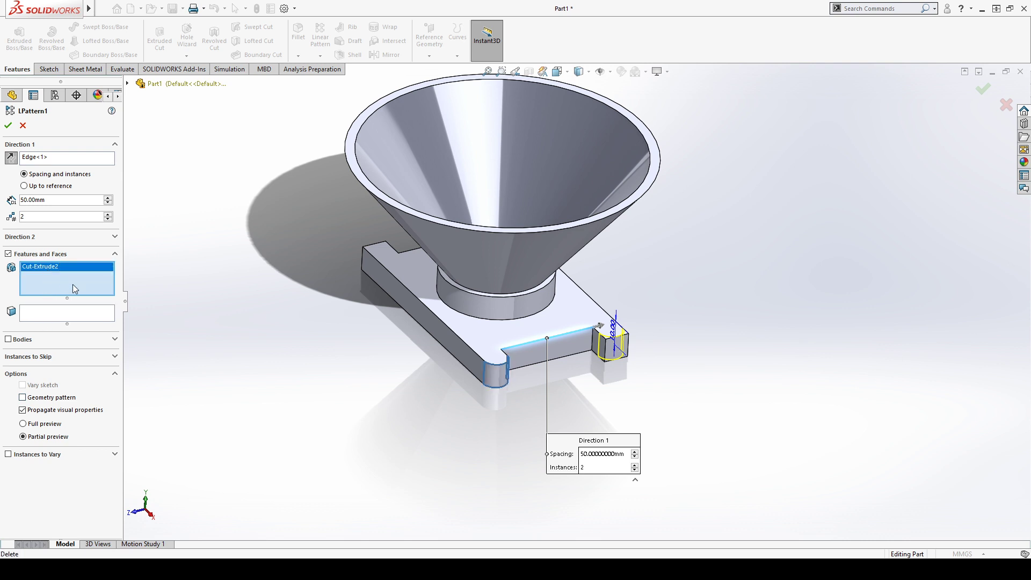
pyautogui.press('Delete')
pyautogui.click(67, 313)
pyautogui.click(496, 376)
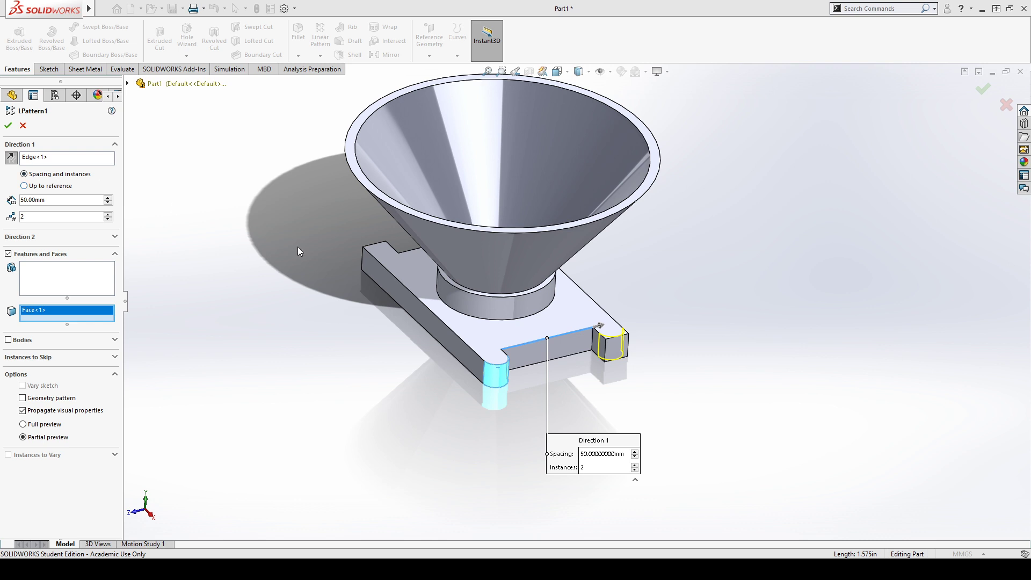
pyautogui.click(23, 125)
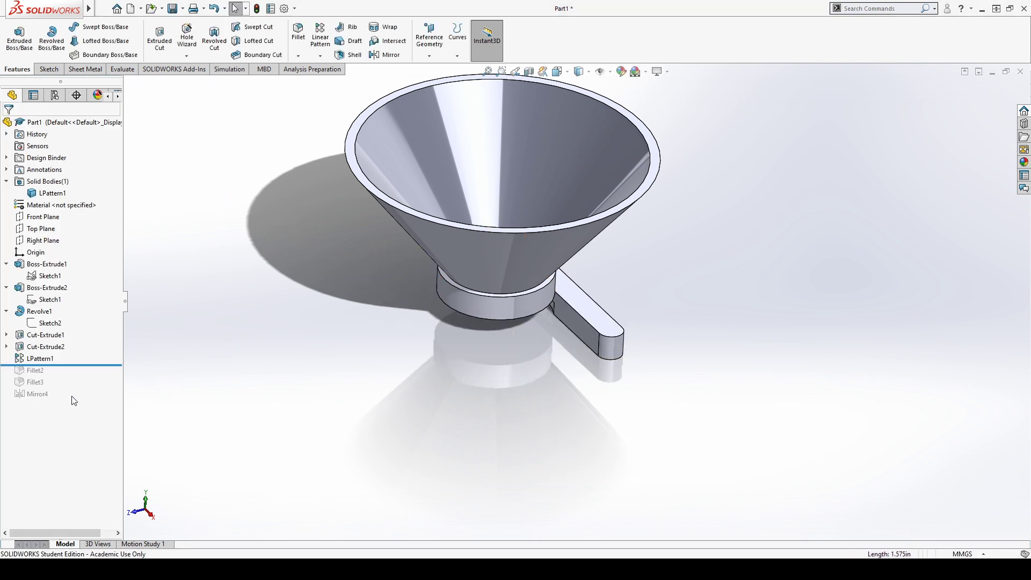
# Step: Delete the linear pattern and roll the model history forward past Mirror4
pyautogui.click(38, 358)
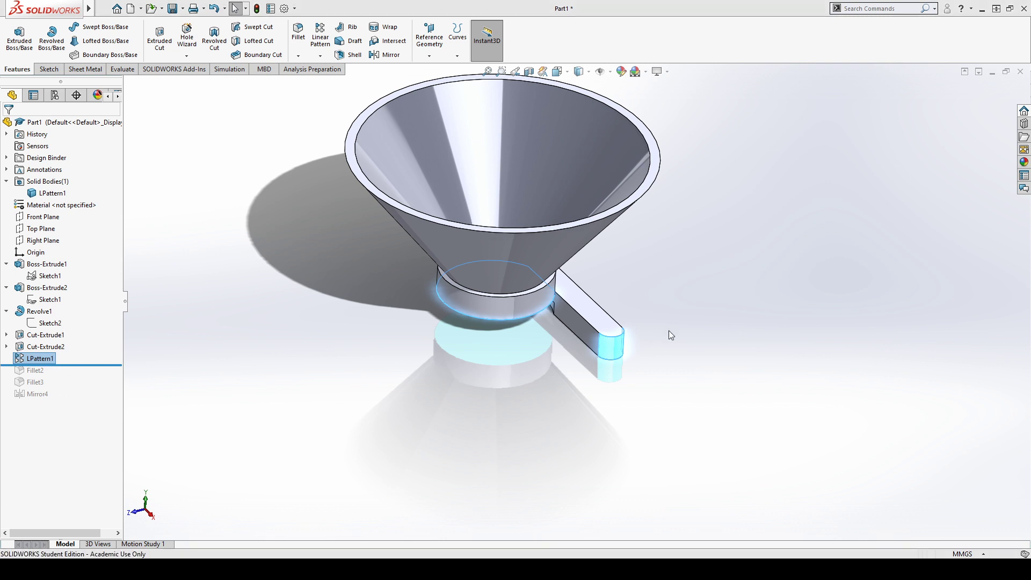
pyautogui.press('Delete')
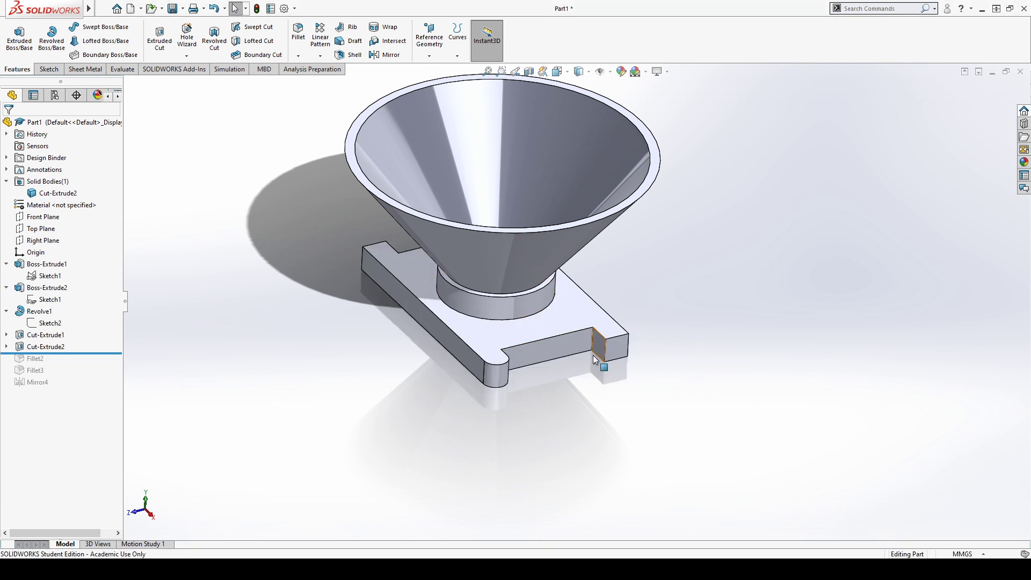
pyautogui.scroll(4, 618, 371)
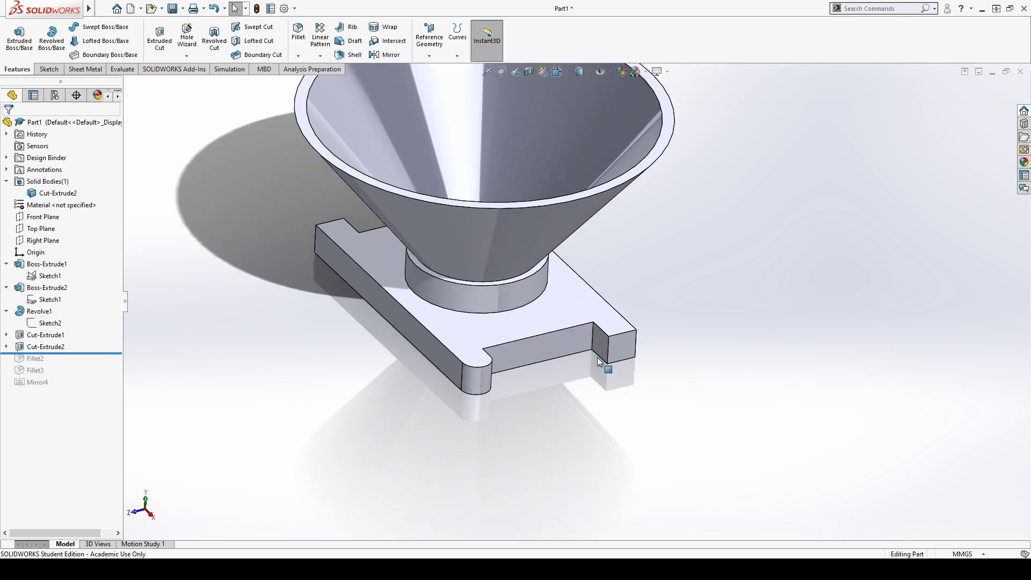
pyautogui.scroll(-2, 569, 298)
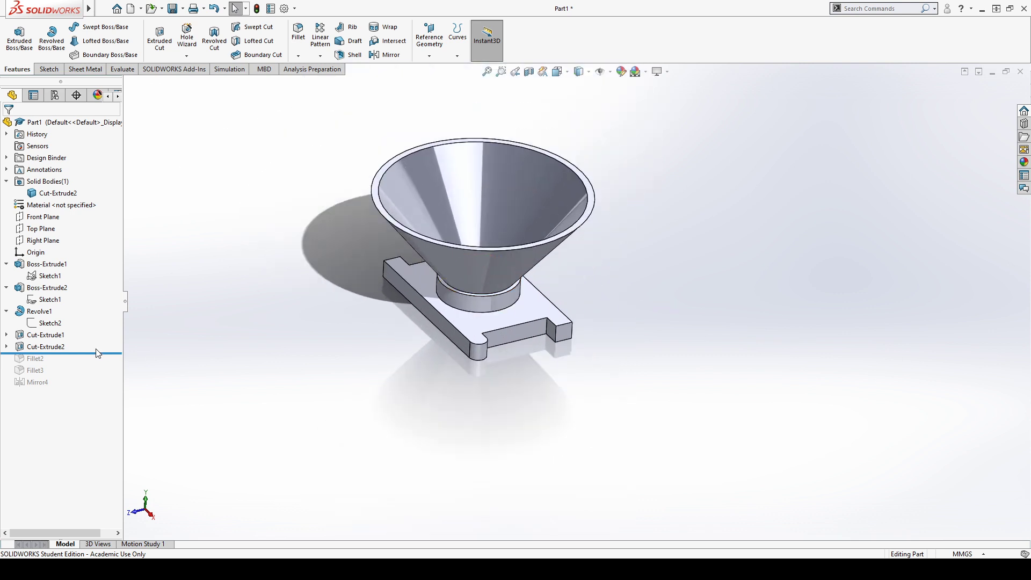
pyautogui.moveTo(97, 354); pyautogui.dragTo(96, 387)
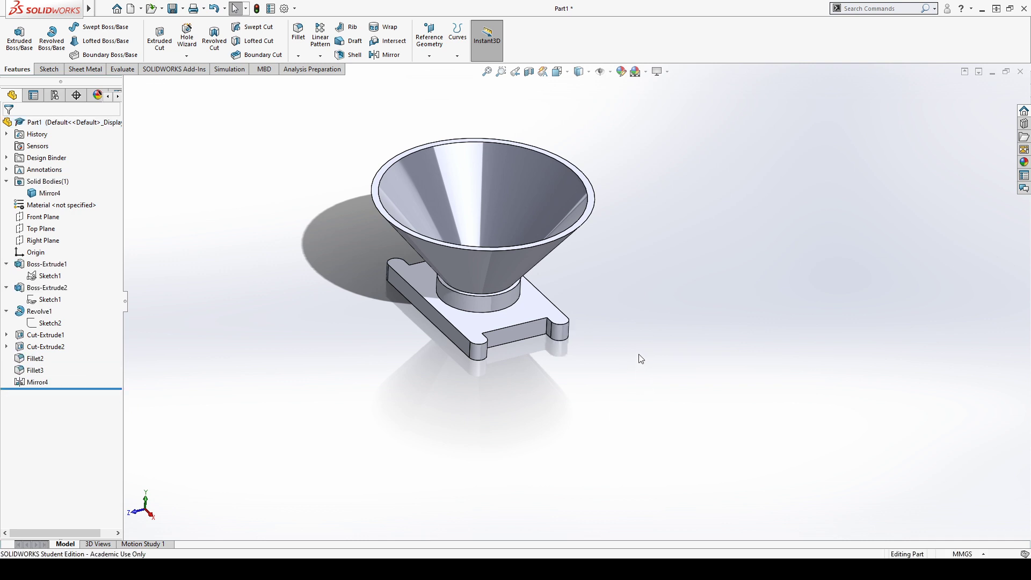
pyautogui.scroll(1, 241, 191)
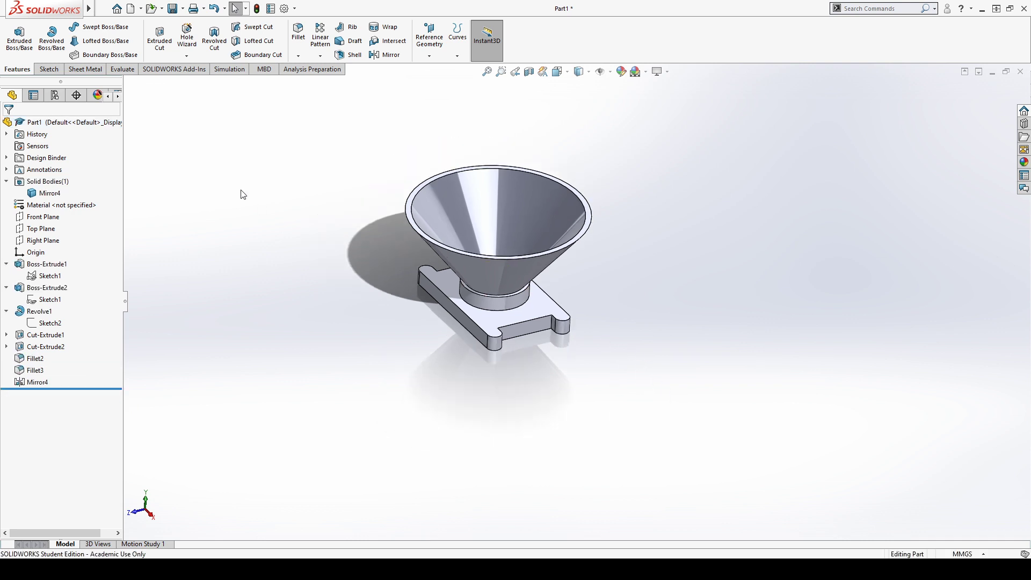
pyautogui.scroll(-3, 524, 272)
pyautogui.scroll(3, 524, 273)
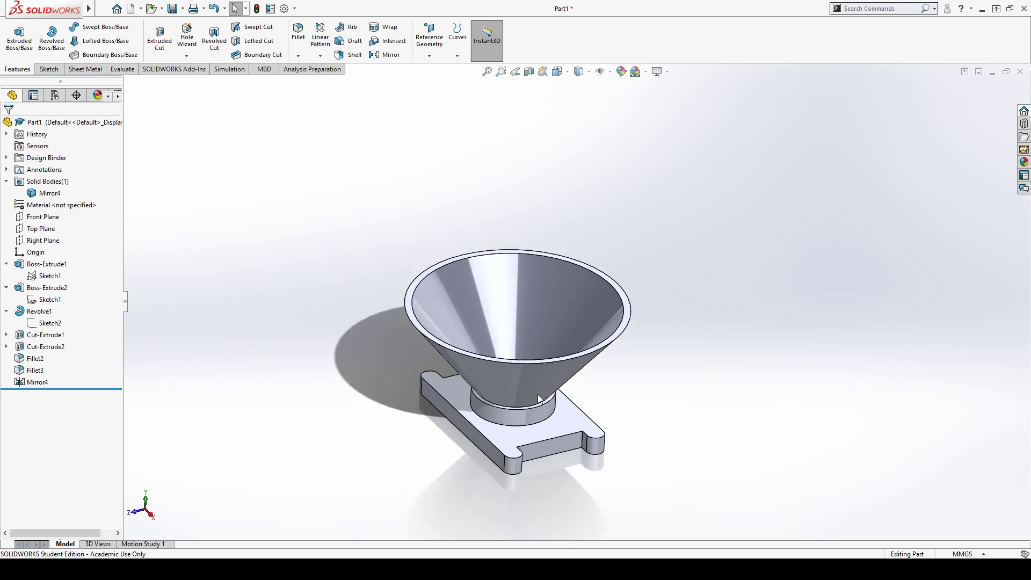
pyautogui.scroll(-1, 537, 394)
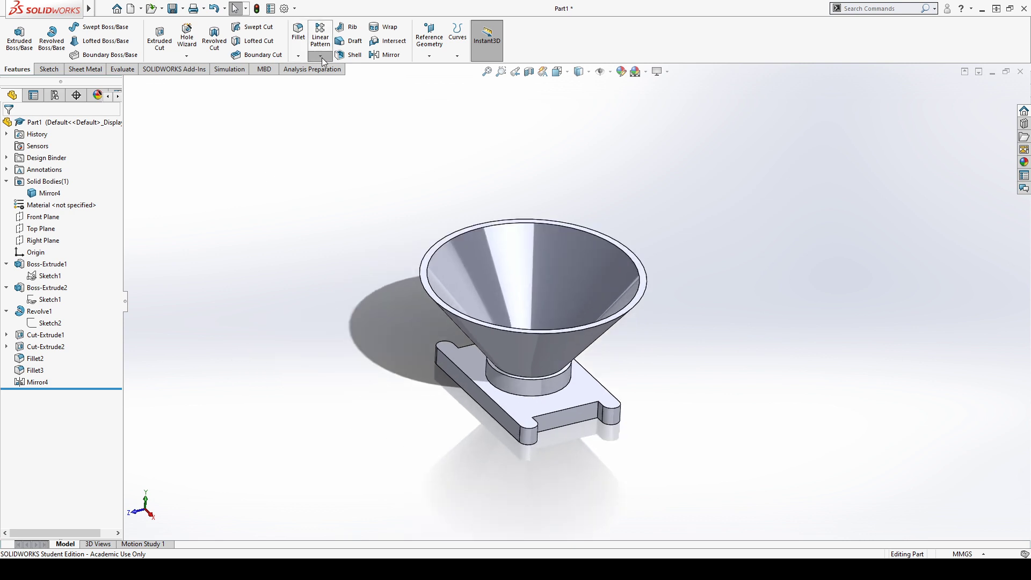
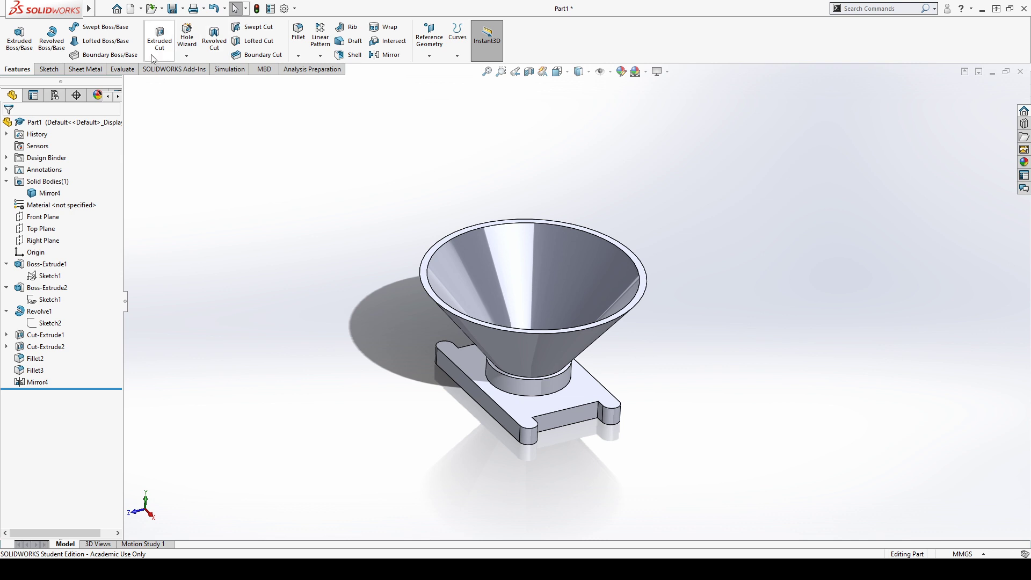
pyautogui.click(345, 58)
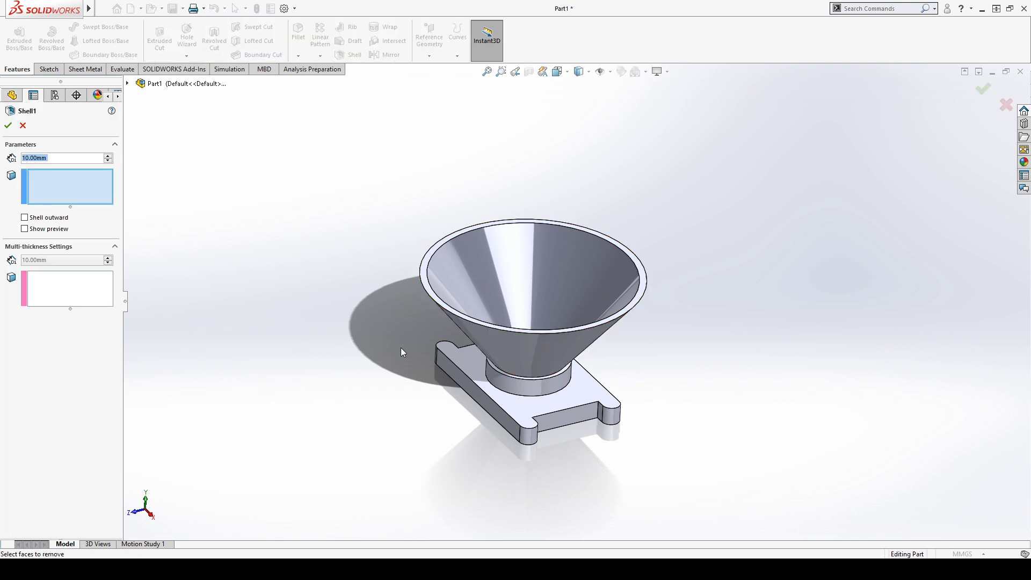
pyautogui.moveTo(400, 346); pyautogui.dragTo(381, 418, button='middle')
pyautogui.press('Escape')
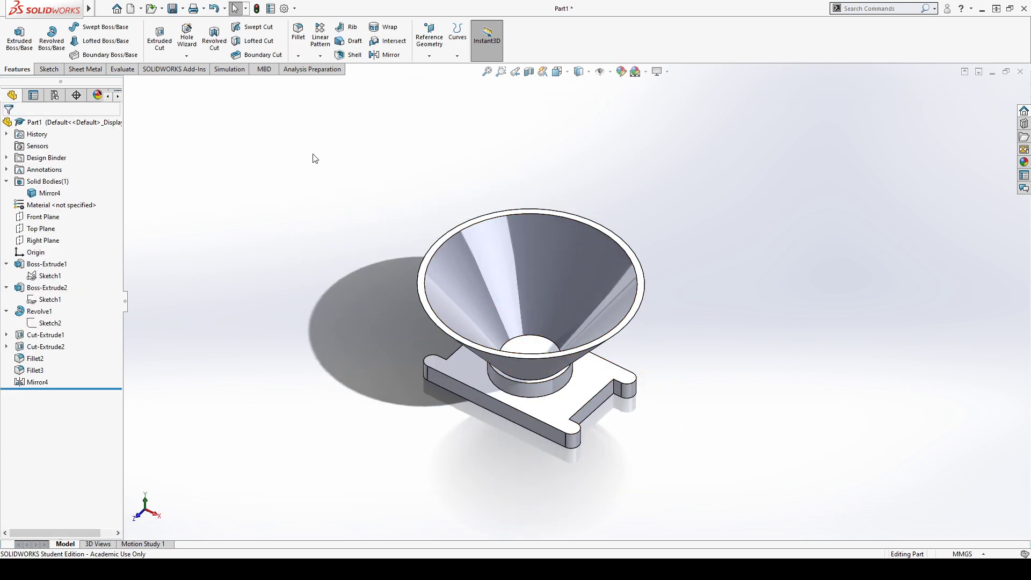
# Step: Edit the revolved cup's profile sketch and delete the inner slanted offset line of the wall
pyautogui.scroll(1, 605, 298)
pyautogui.scroll(-3, 604, 298)
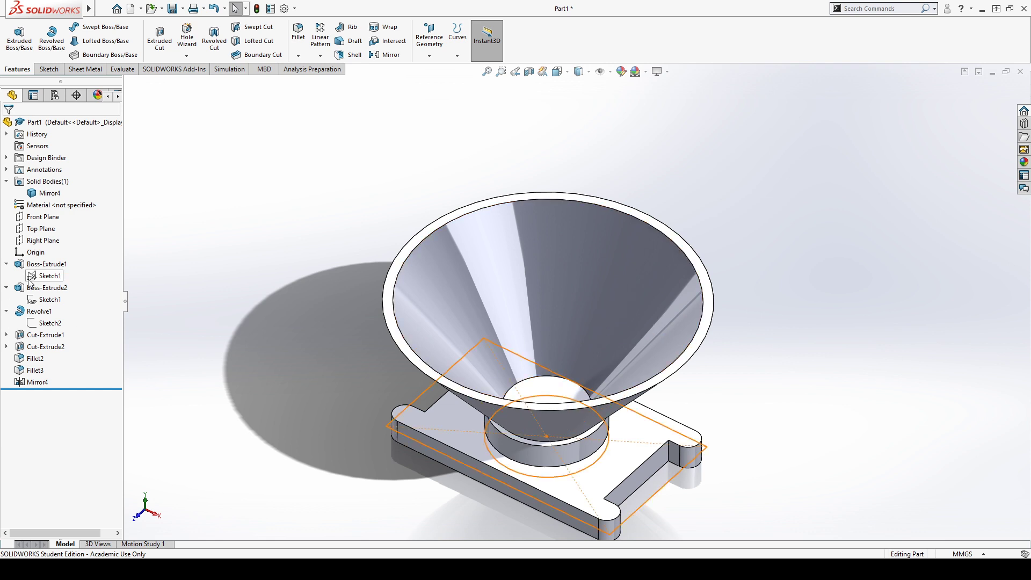
pyautogui.click(44, 322)
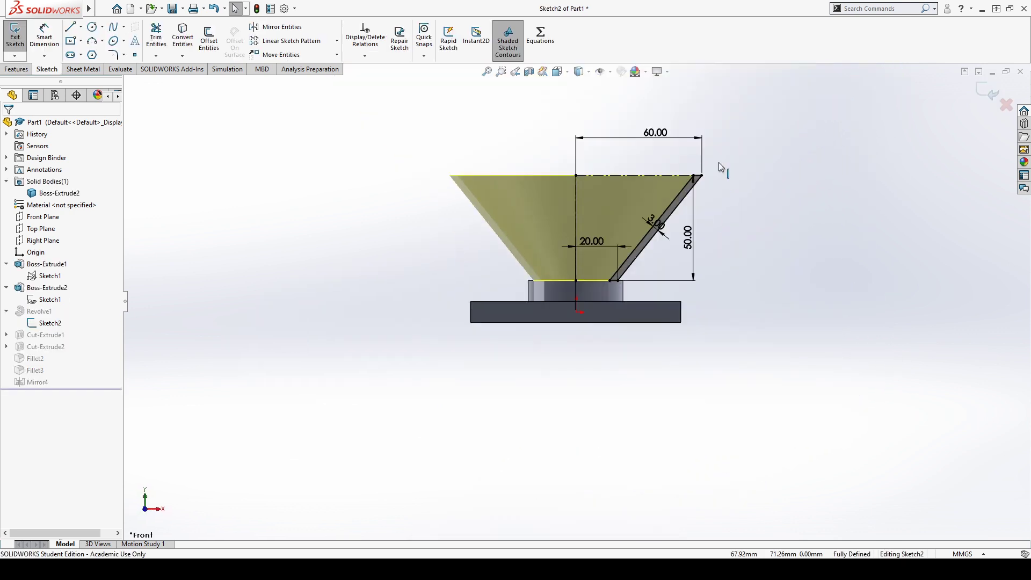
pyautogui.click(638, 245)
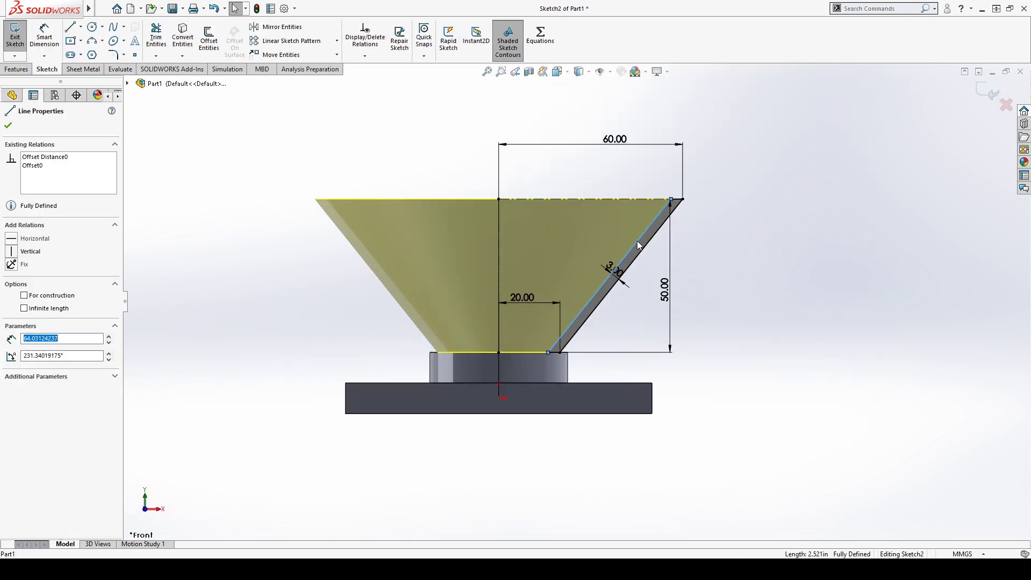
pyautogui.press('Delete')
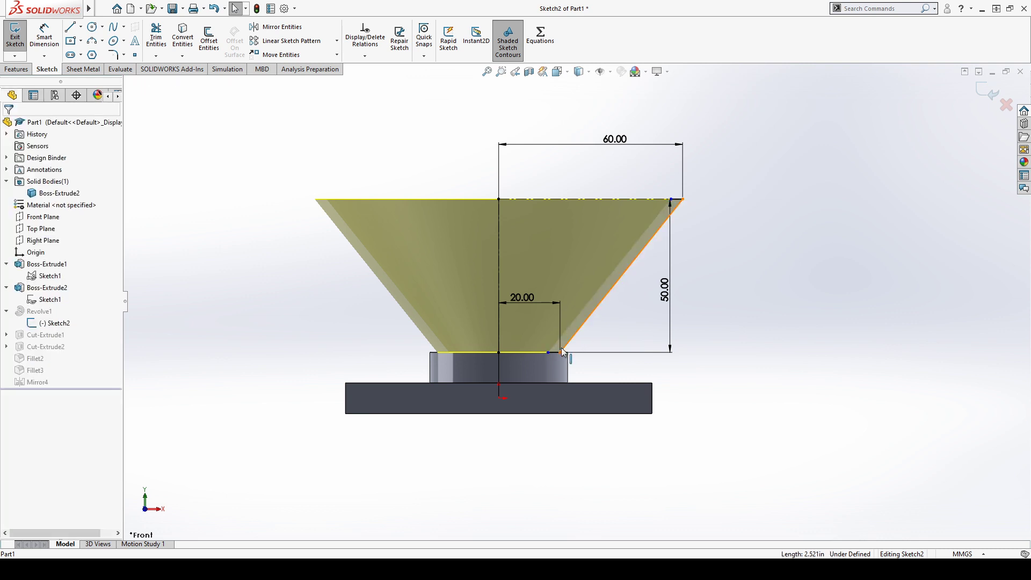
# Step: Extend the profile's bottom and top edges to the vertical centreline, removing the horizontal construction line along the top
pyautogui.click(548, 353)
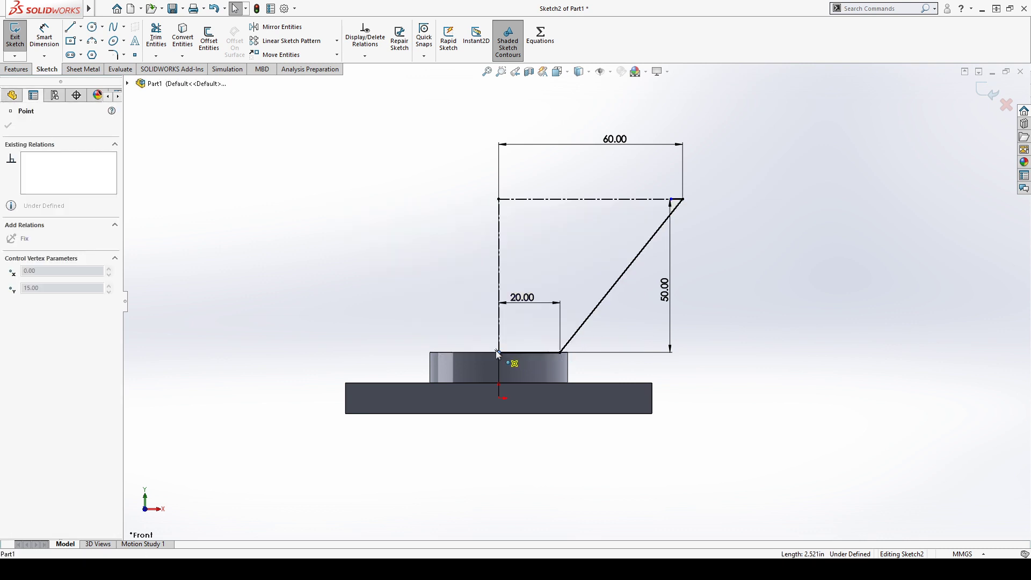
pyautogui.press('Delete')
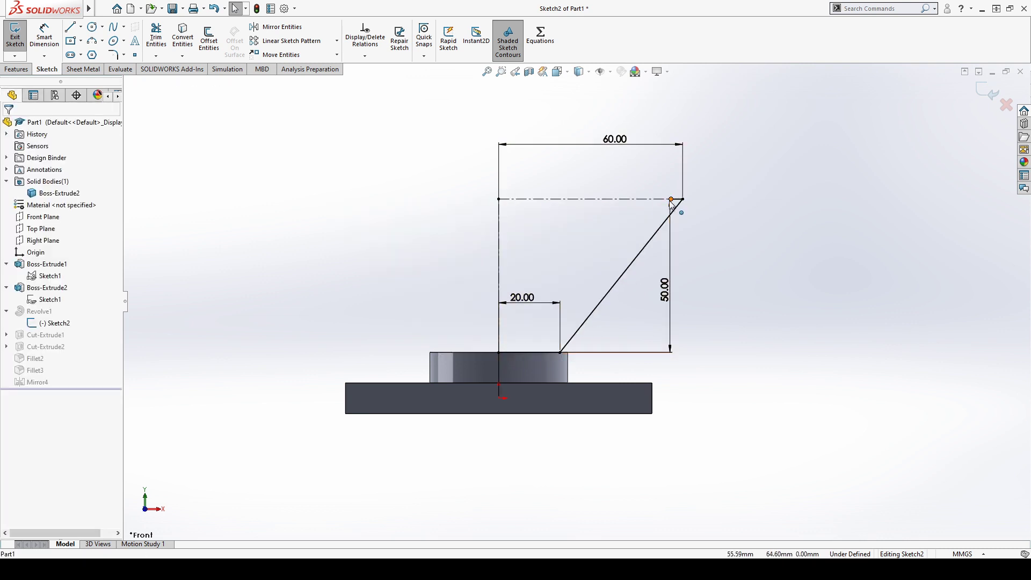
pyautogui.moveTo(670, 200); pyautogui.dragTo(499, 200)
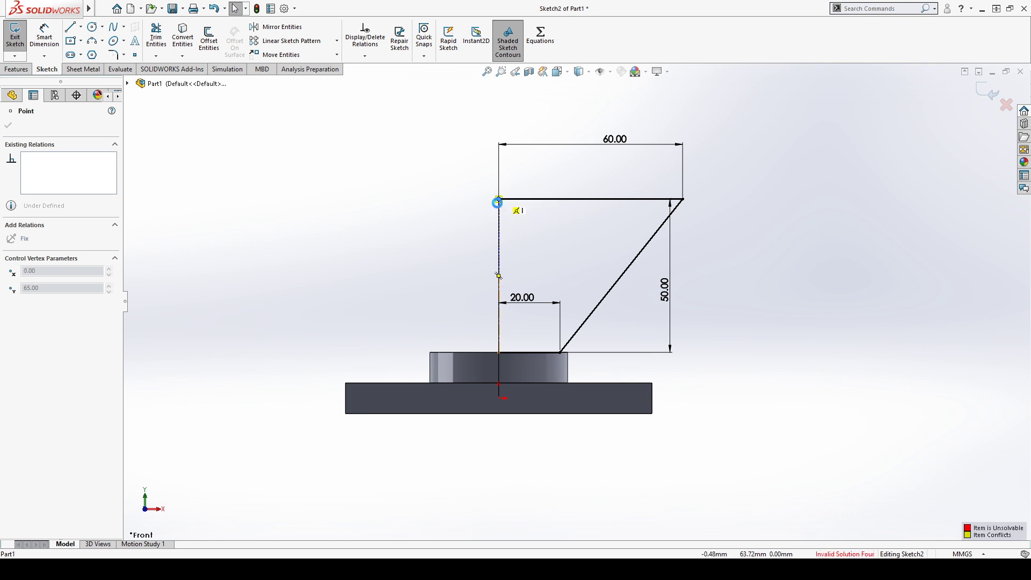
pyautogui.hotkey('ctrl', 'z')
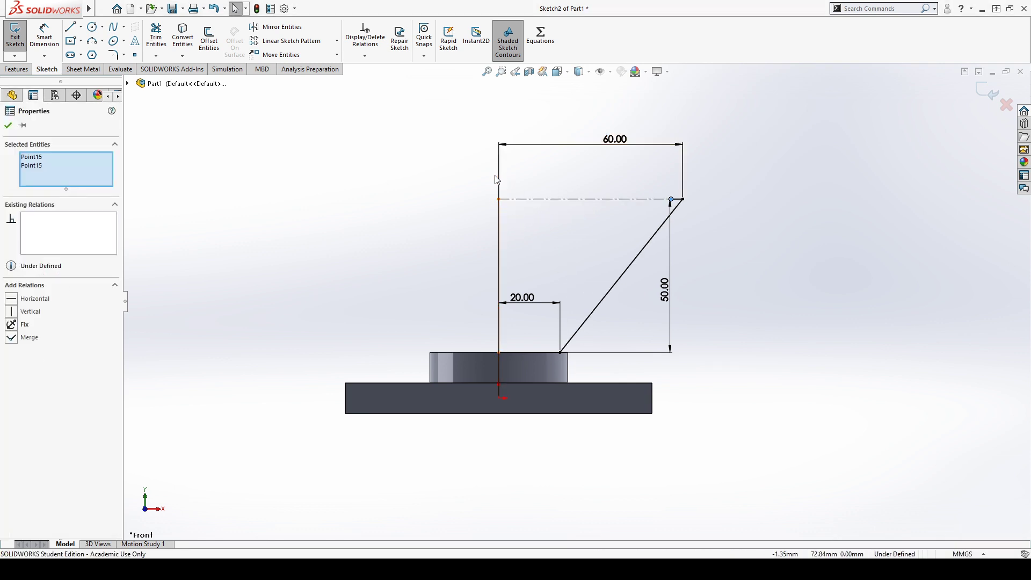
pyautogui.click(518, 203)
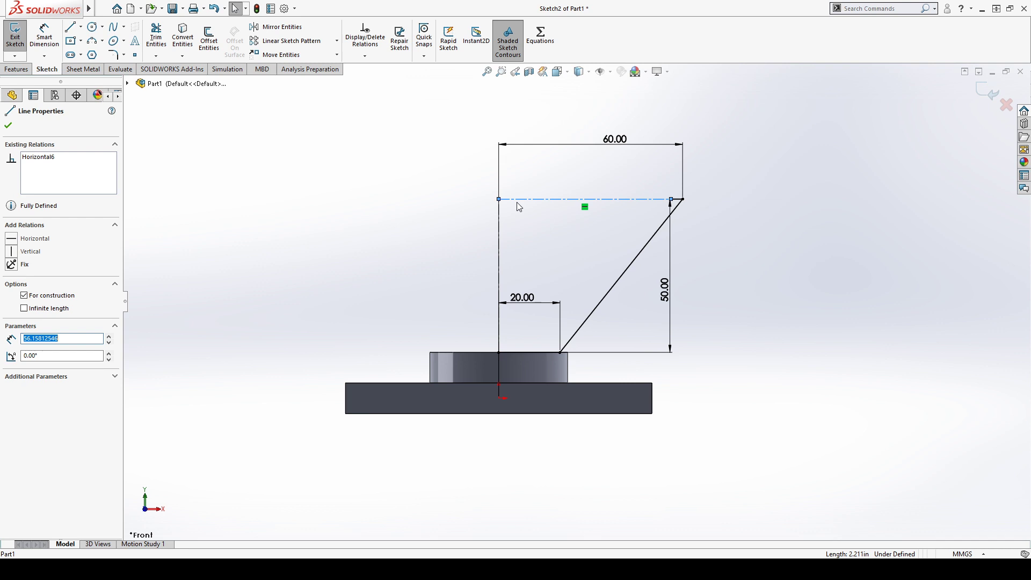
pyautogui.click(606, 218)
pyautogui.moveTo(671, 200); pyautogui.dragTo(488, 265)
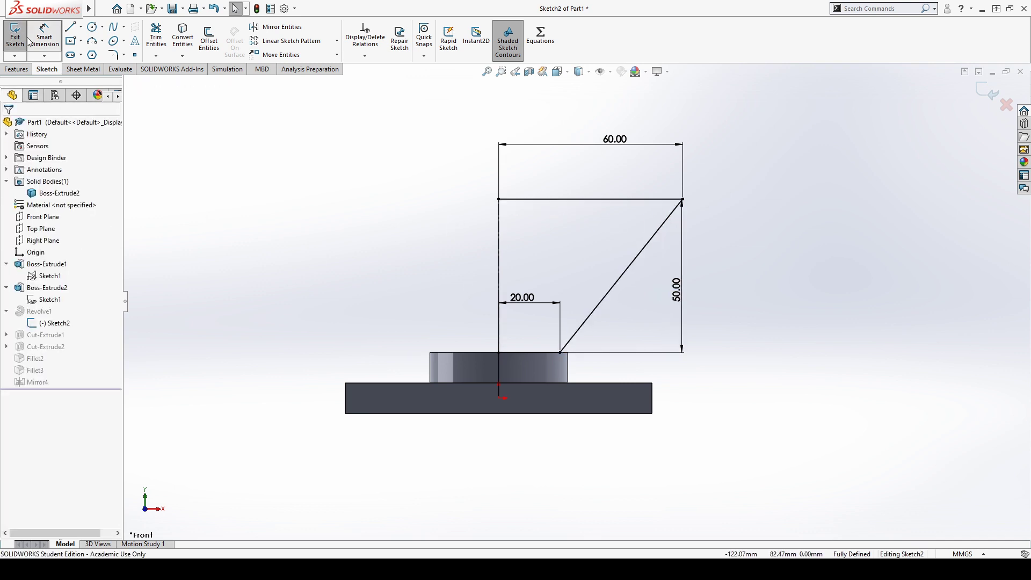
# Step: Close the cup profile with a 50 mm vertical line along the centreline and exit the sketch to rebuild the revolve as a solid
pyautogui.click(44, 39)
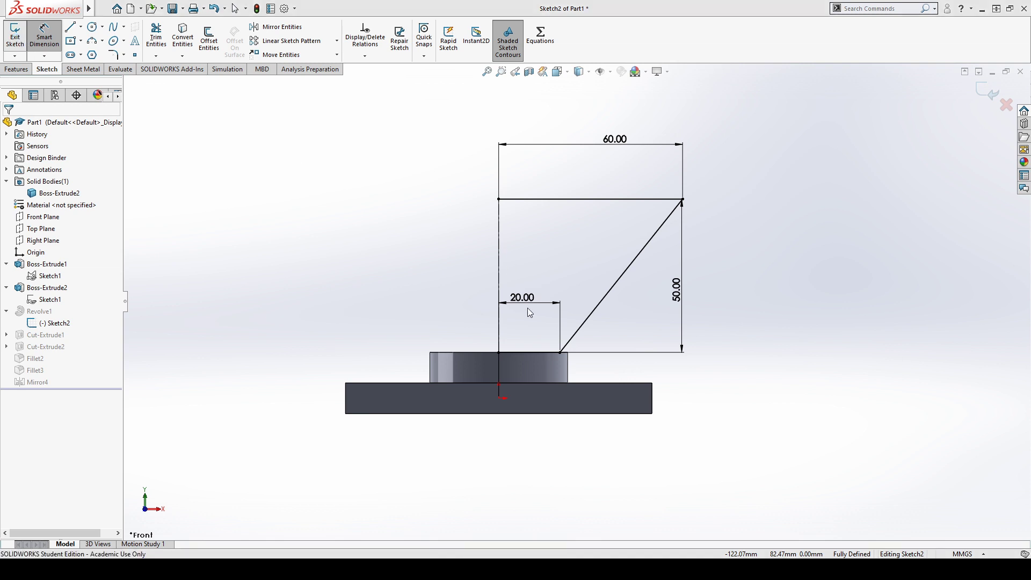
pyautogui.press('Escape')
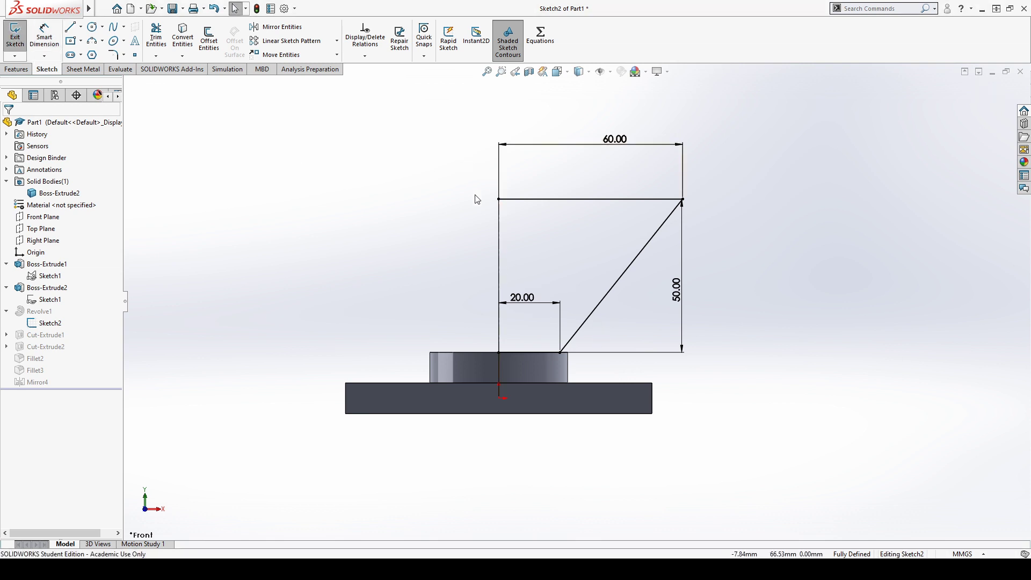
pyautogui.press('l')
pyautogui.click(498, 199)
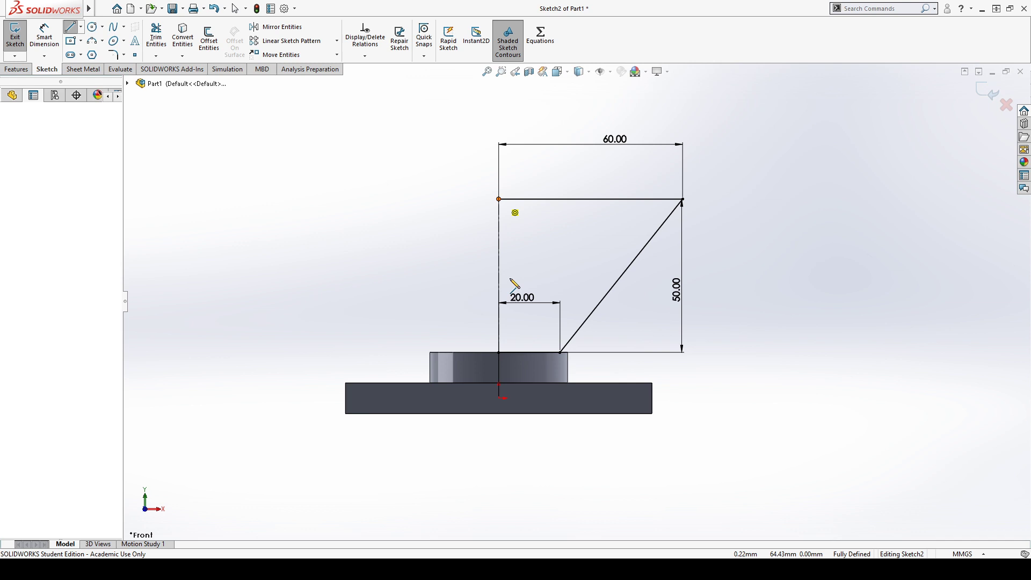
pyautogui.click(499, 353)
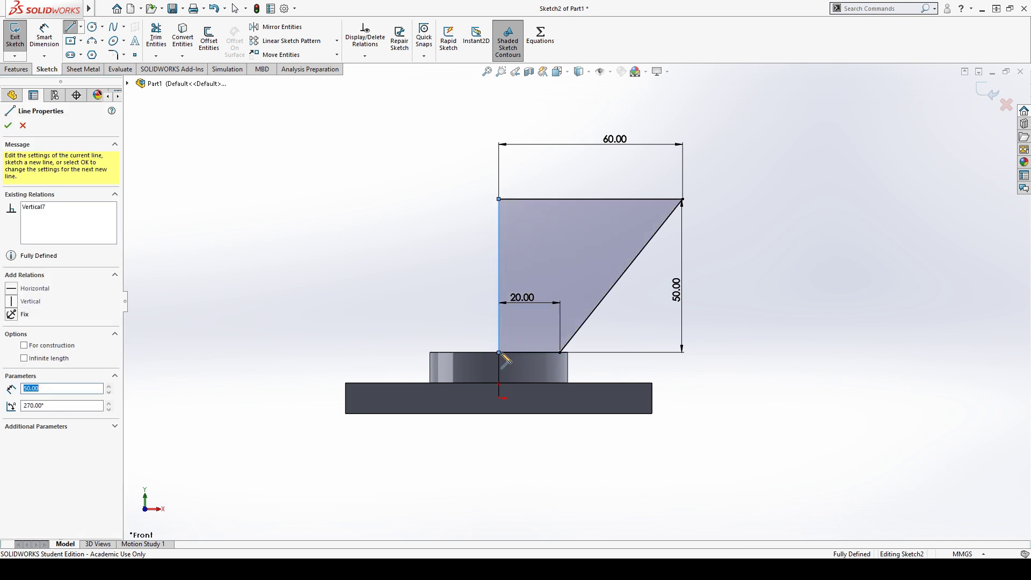
pyautogui.click(8, 126)
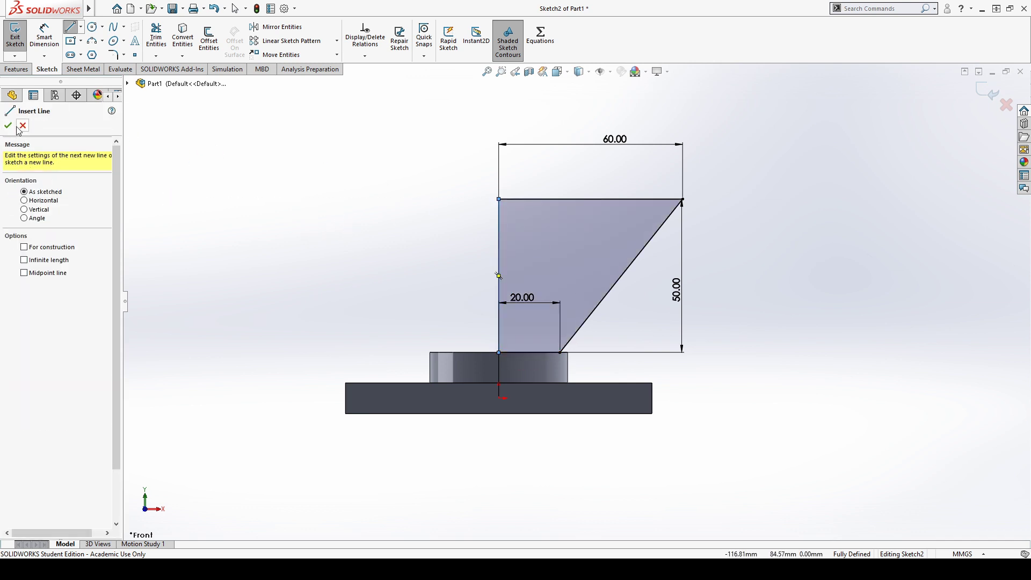
pyautogui.click(21, 127)
pyautogui.click(15, 37)
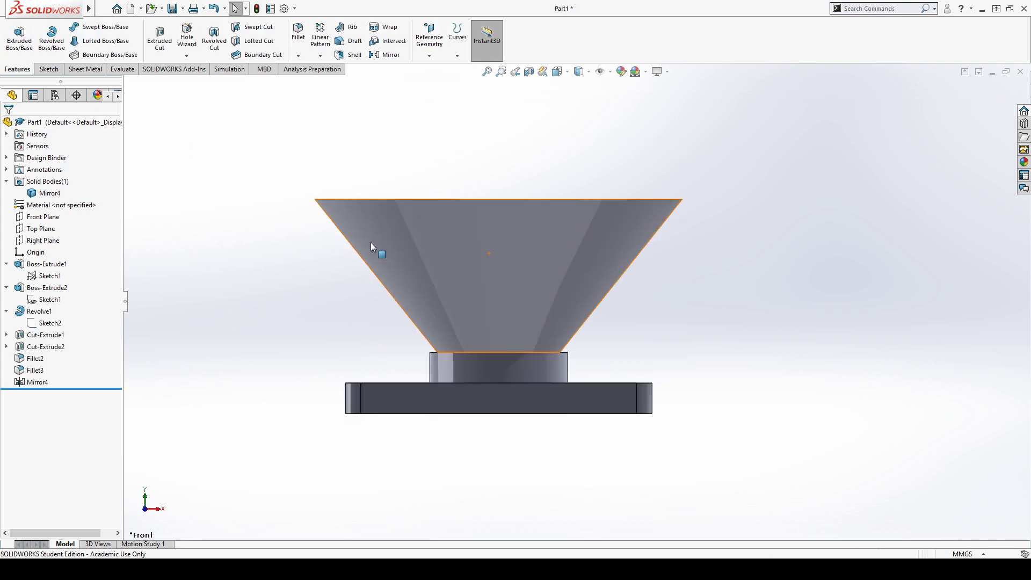
# Step: Shell the part with a 3 mm wall thickness, removing the cup's circular top face
pyautogui.moveTo(371, 243); pyautogui.dragTo(353, 328, button='middle')
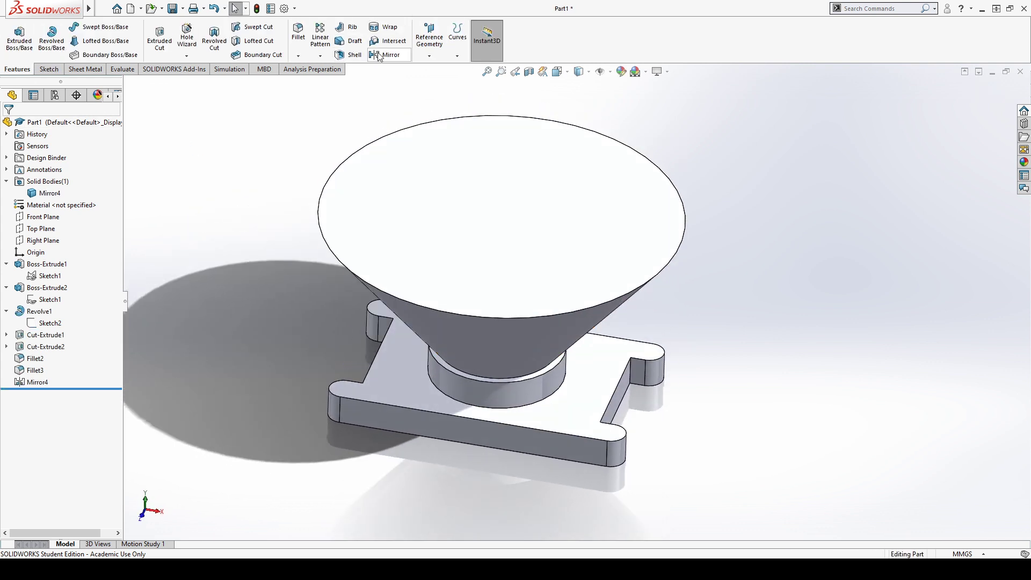
pyautogui.click(349, 55)
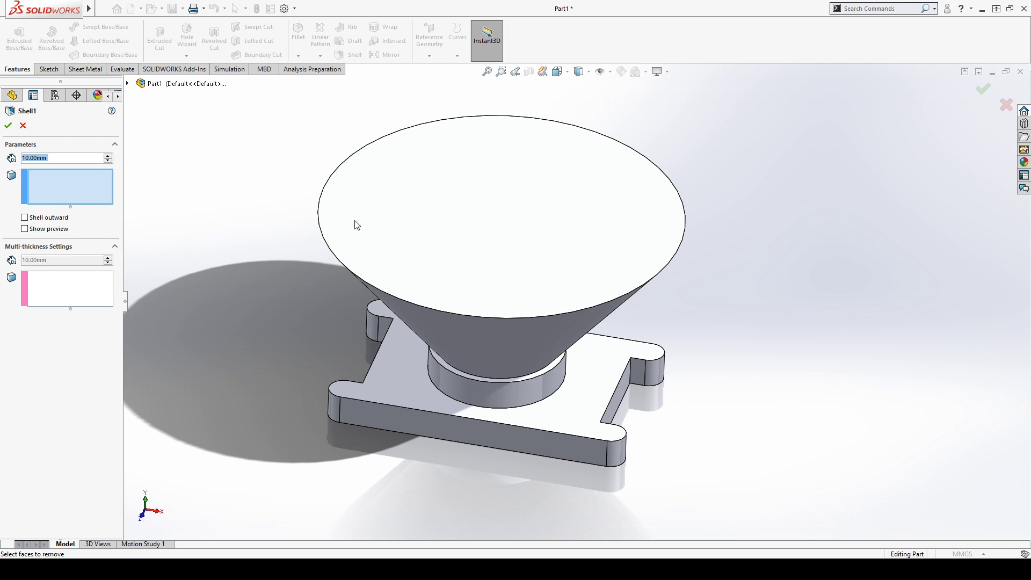
pyautogui.click(455, 186)
pyautogui.moveTo(506, 249); pyautogui.dragTo(469, 321, button='middle')
pyautogui.moveTo(279, 324); pyautogui.dragTo(243, 266, button='middle')
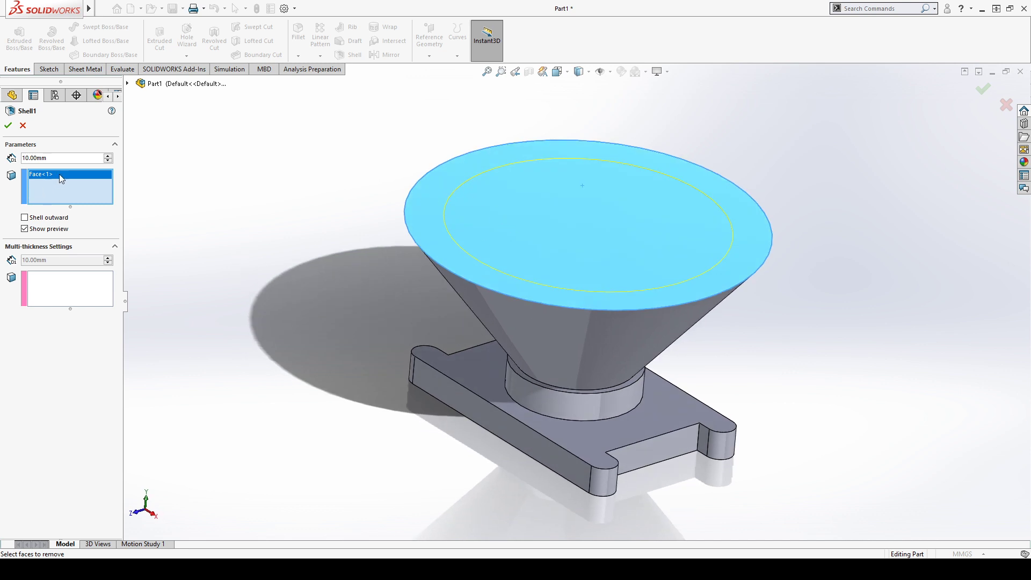
pyautogui.write('3')
pyautogui.press('Return')
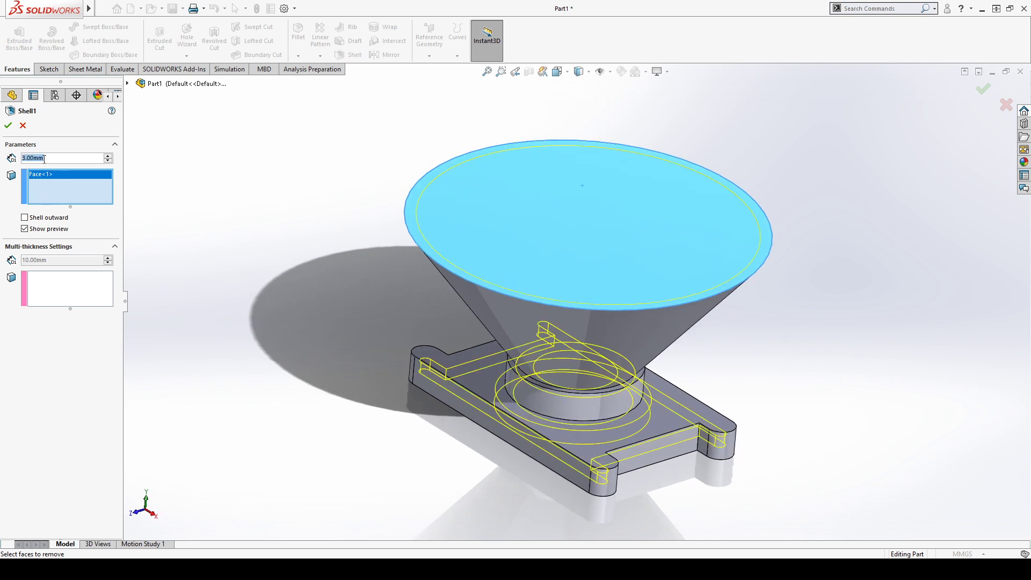
pyautogui.moveTo(397, 336)
pyautogui.mouseDown(button='middle')
pyautogui.moveTo(402, 322)
pyautogui.moveTo(385, 396)
pyautogui.moveTo(368, 352)
pyautogui.moveTo(381, 332)
pyautogui.moveTo(390, 361)
pyautogui.mouseUp(button='middle')
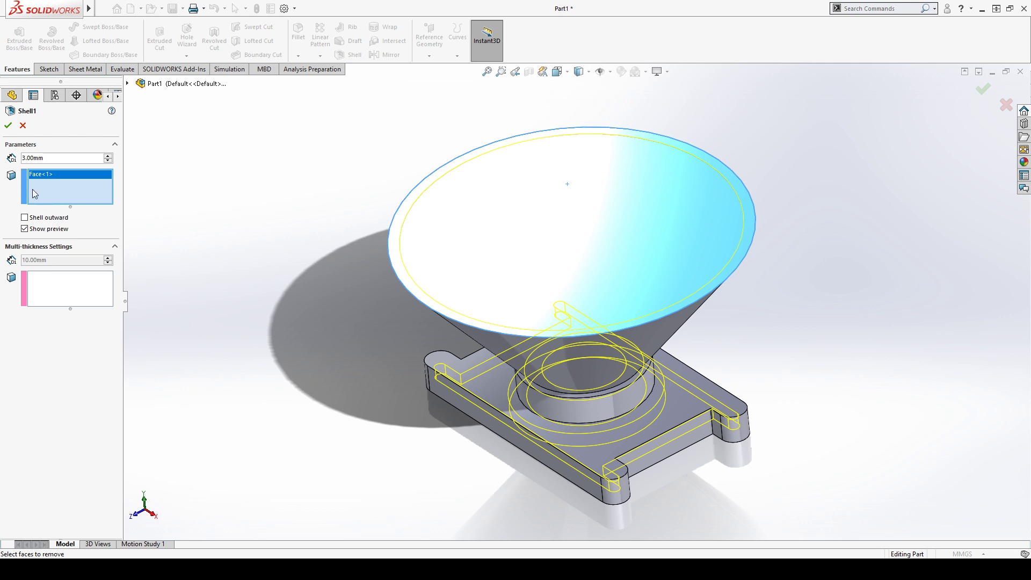
pyautogui.click(8, 125)
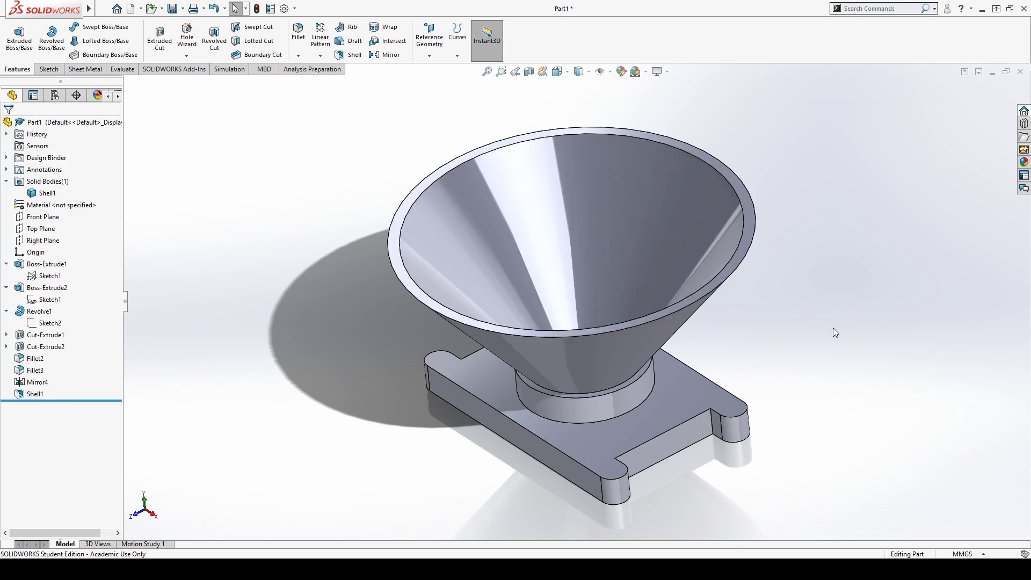
# Step: Examine the shelled cup and base walls in a Front Plane section view, offset the section plane to 80 mm, and discard the view
pyautogui.moveTo(832, 328); pyautogui.dragTo(592, 343, button='middle')
pyautogui.scroll(-8, 592, 343)
pyautogui.moveTo(531, 331); pyautogui.dragTo(597, 249, button='middle')
pyautogui.scroll(10, 597, 249)
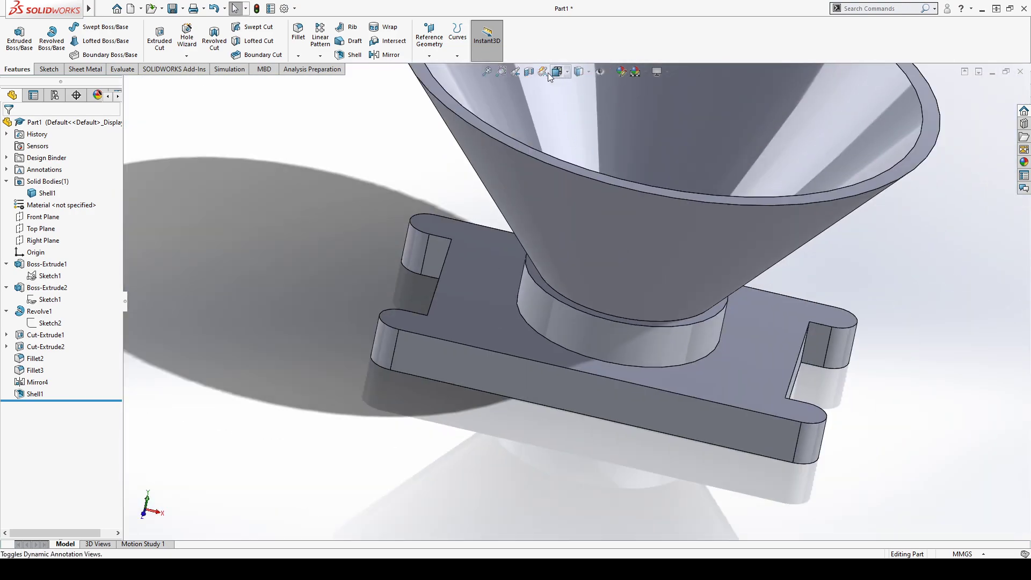
pyautogui.click(529, 72)
pyautogui.moveTo(634, 344); pyautogui.dragTo(687, 297, button='middle')
pyautogui.scroll(8, 688, 296)
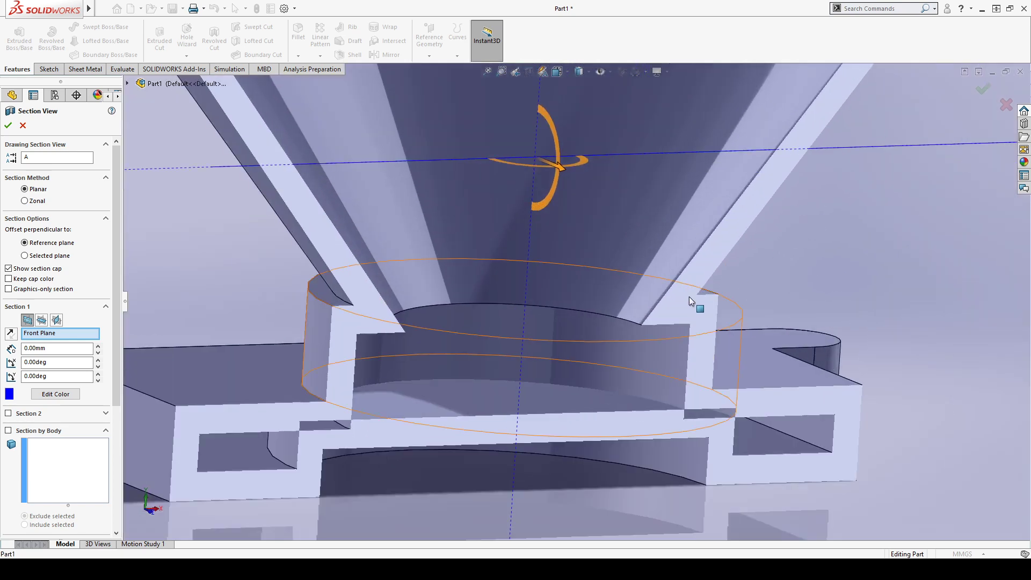
pyautogui.scroll(5, 665, 385)
pyautogui.scroll(-7, 734, 347)
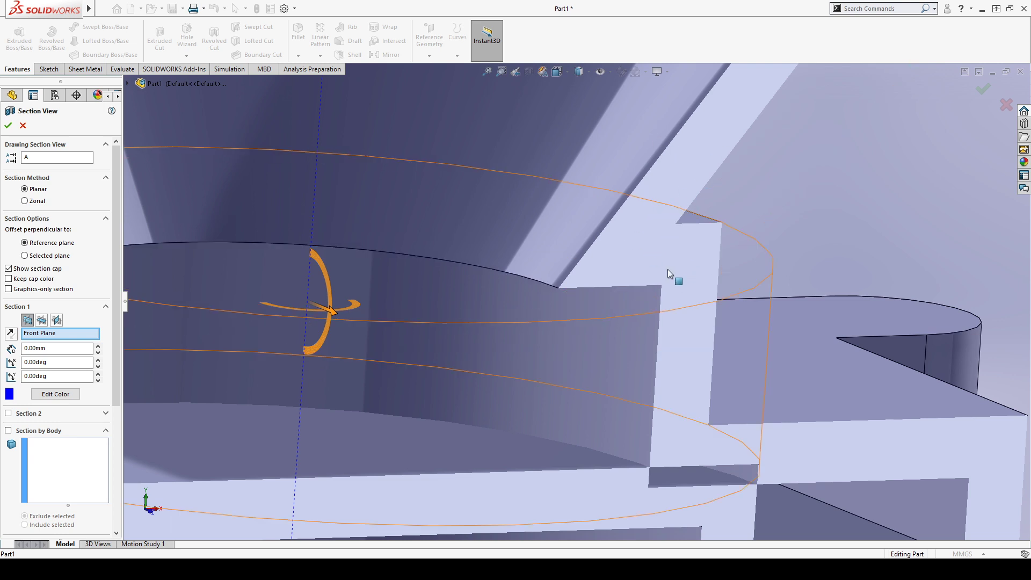
pyautogui.scroll(3, 671, 425)
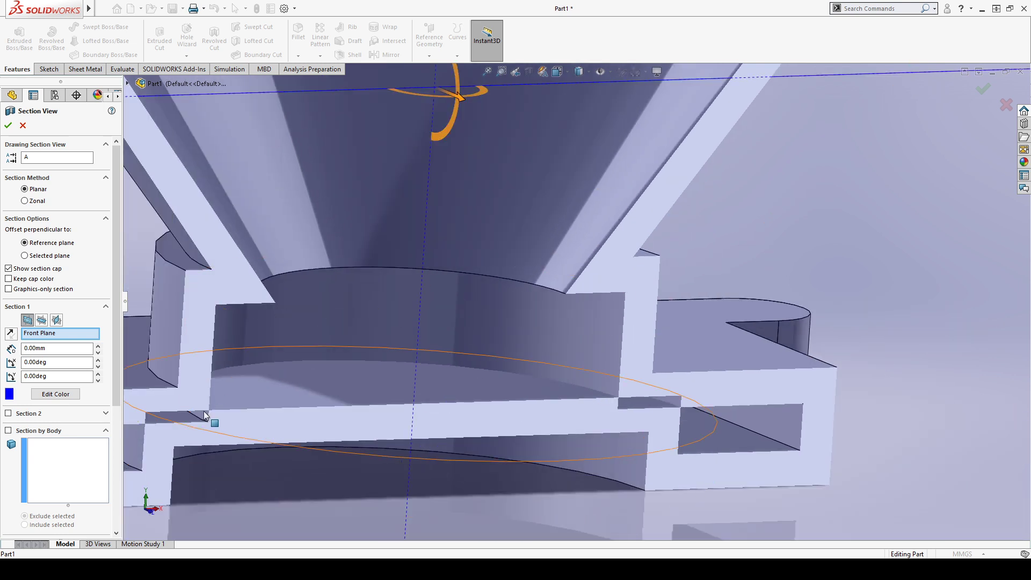
pyautogui.scroll(6, 589, 408)
pyautogui.scroll(-2, 573, 242)
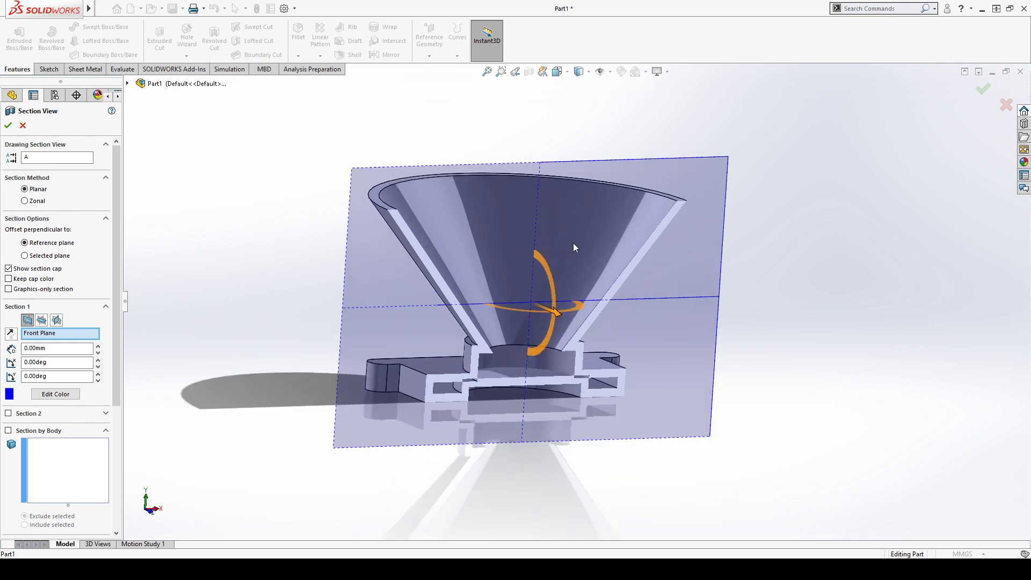
pyautogui.moveTo(554, 312); pyautogui.dragTo(669, 317)
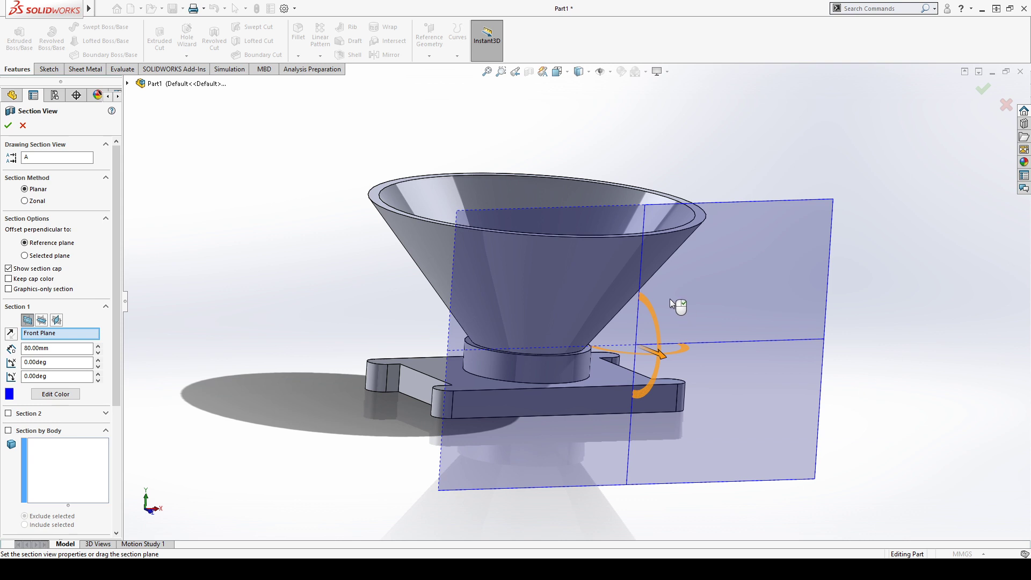
pyautogui.click(22, 126)
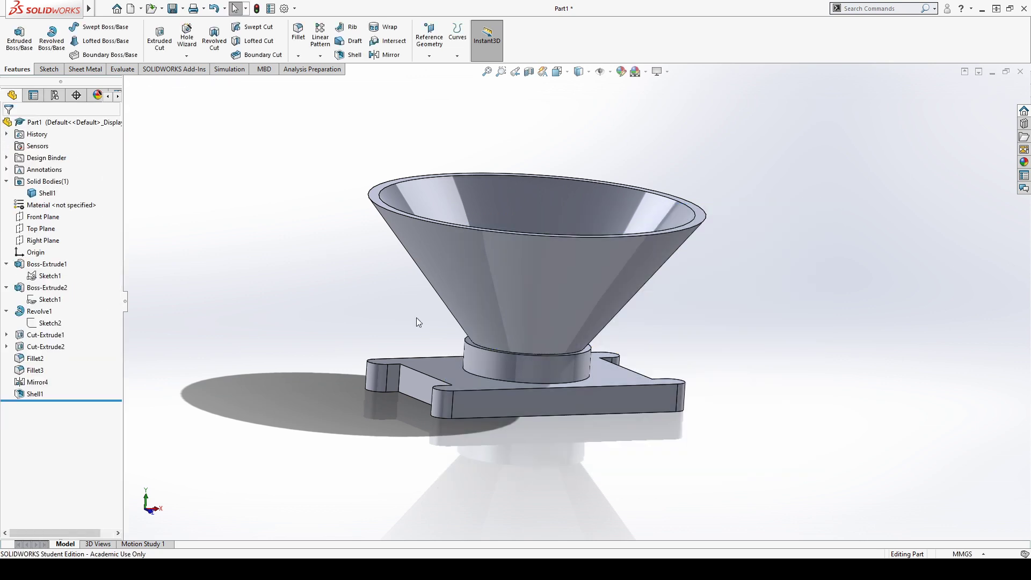
# Step: Examine the shelled cup's rim, inner walls and outside from several angles
pyautogui.moveTo(417, 317); pyautogui.dragTo(378, 359, button='middle')
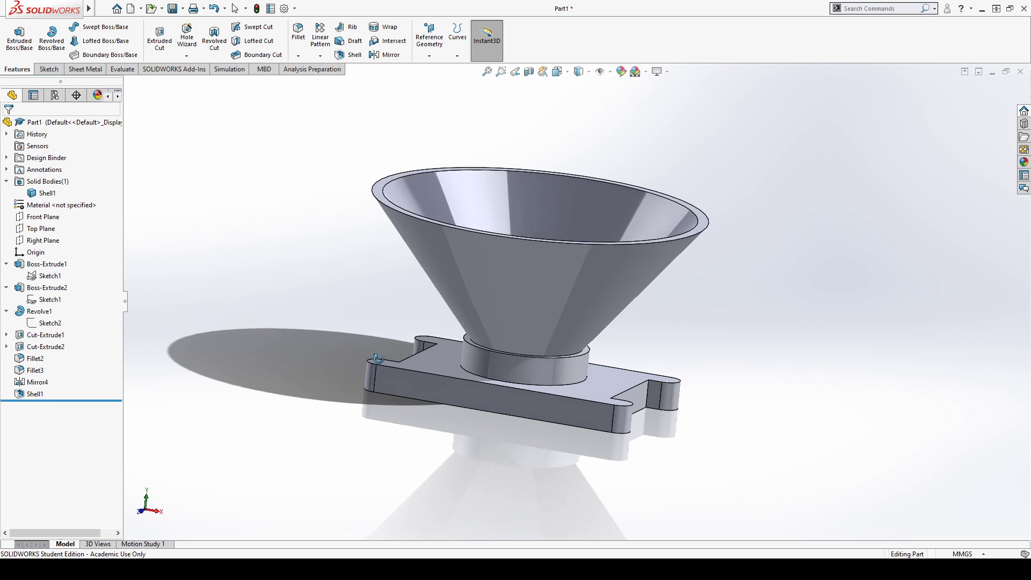
pyautogui.scroll(-2, 378, 358)
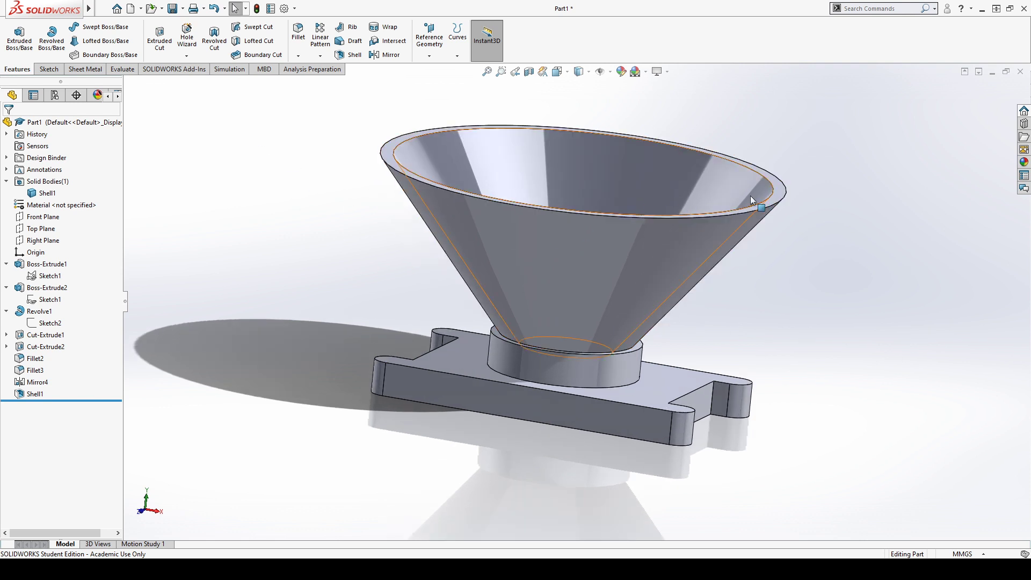
pyautogui.scroll(3, 598, 334)
pyautogui.scroll(-4, 621, 188)
pyautogui.scroll(4, 518, 397)
pyautogui.scroll(-1, 520, 399)
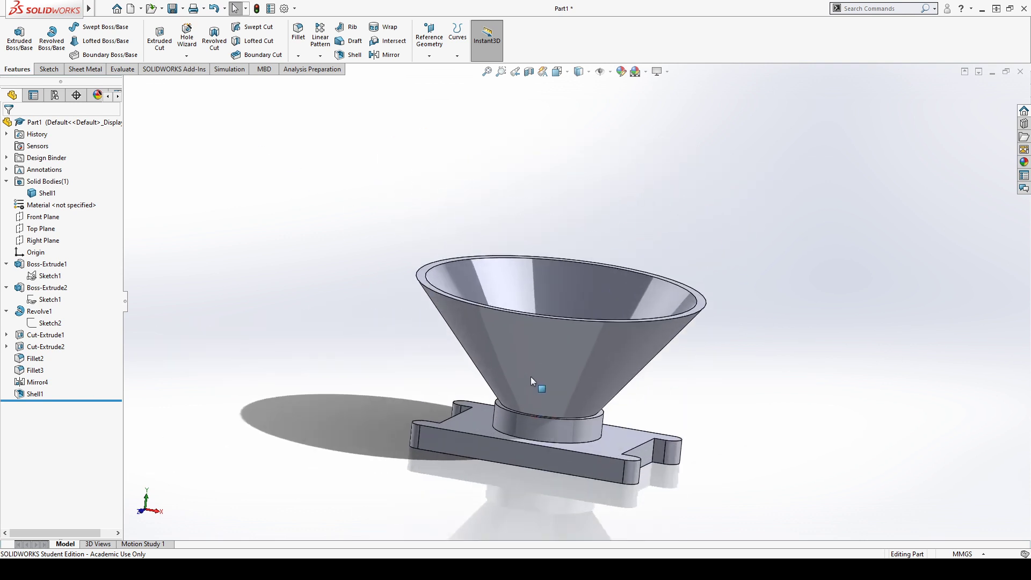
pyautogui.moveTo(620, 264); pyautogui.dragTo(564, 338, button='middle')
pyautogui.scroll(-5, 562, 346)
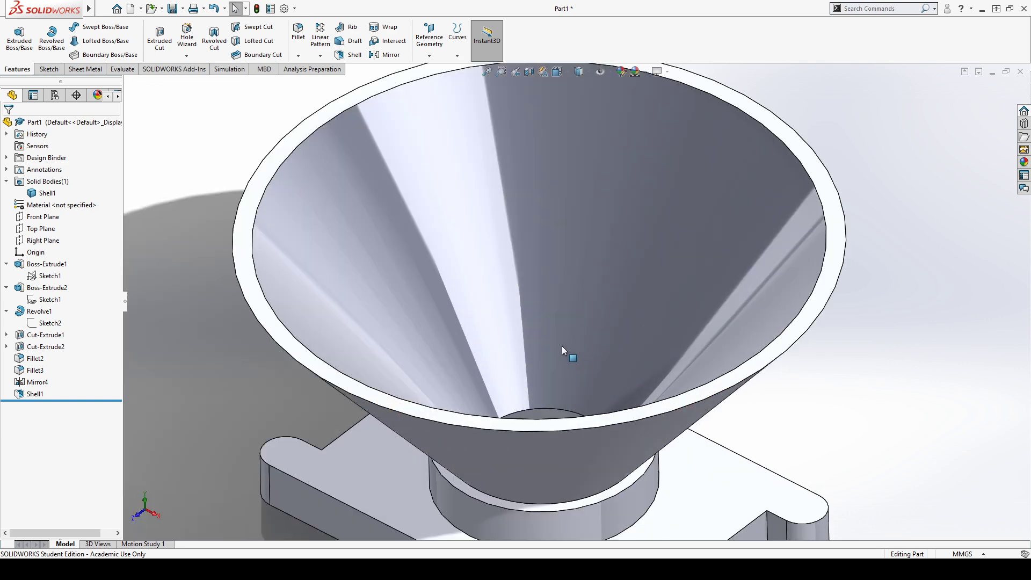
pyautogui.scroll(2, 603, 185)
pyautogui.moveTo(641, 288); pyautogui.dragTo(463, 93, button='middle')
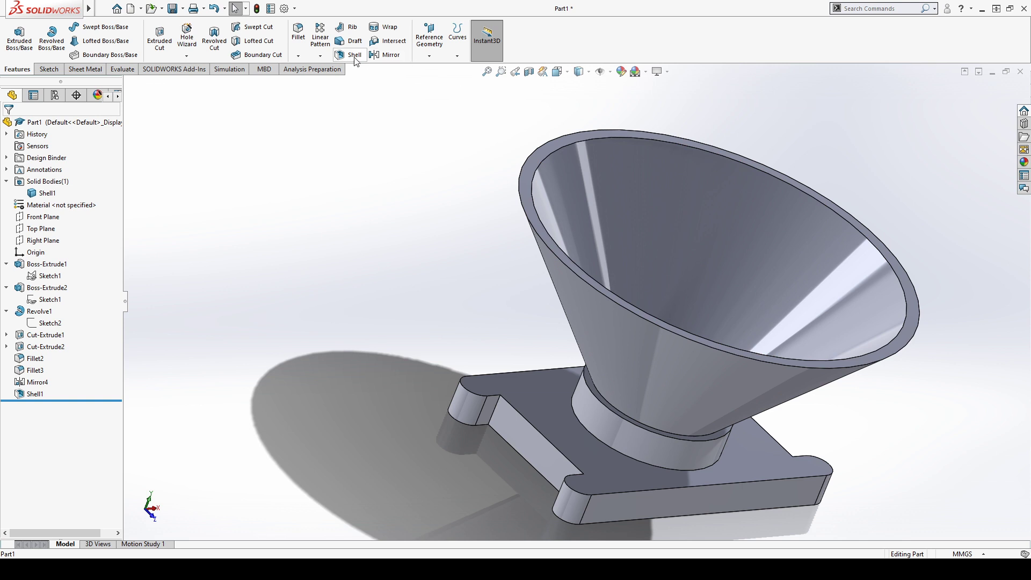
# Step: Reopen the cup's shell feature and try the Shell outward option, toggling its preview to compare the wall direction
pyautogui.click(35, 394)
pyautogui.click(32, 325)
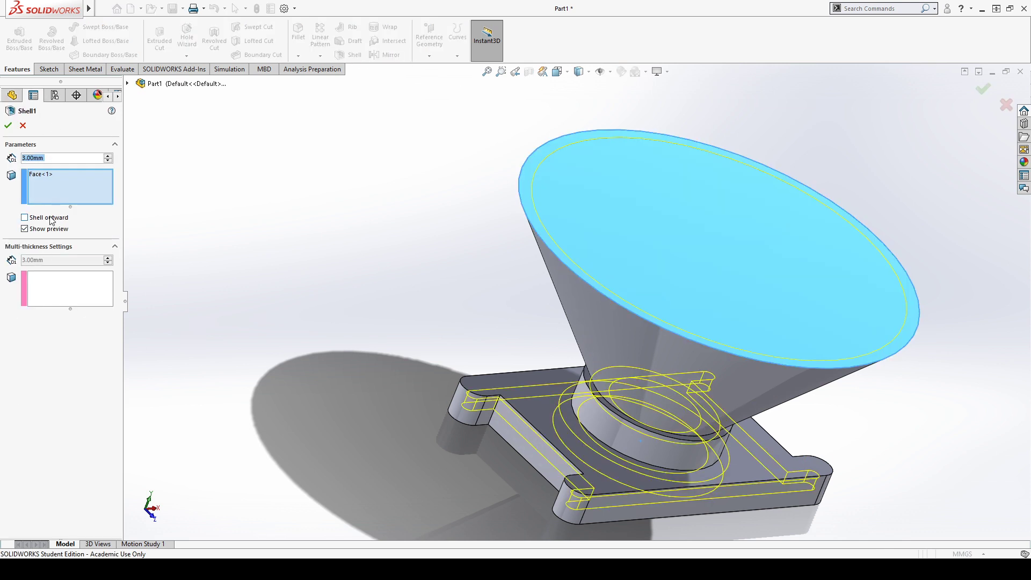
pyautogui.click(25, 218)
pyautogui.moveTo(427, 309); pyautogui.dragTo(347, 299, button='middle')
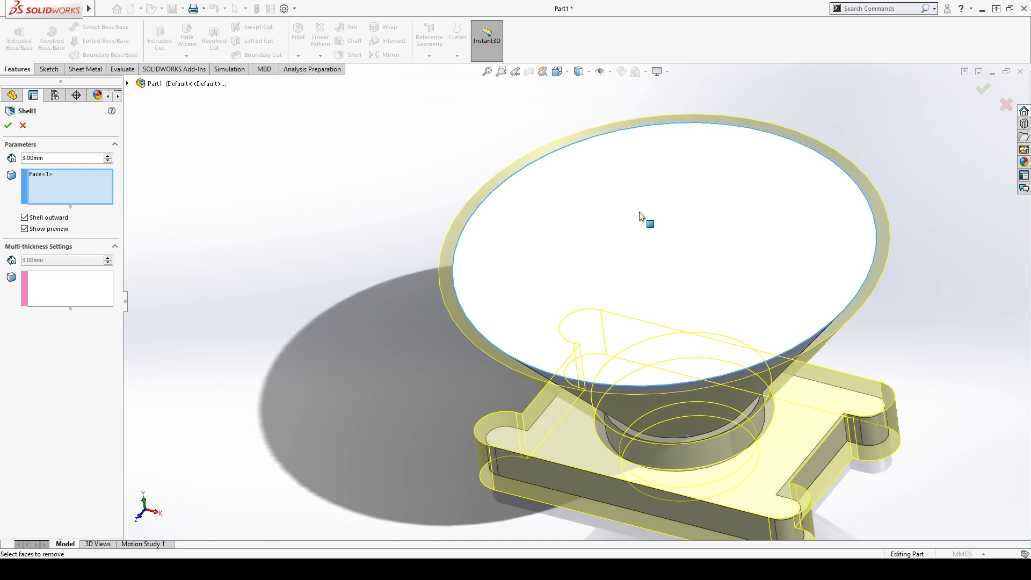
pyautogui.click(66, 231)
pyautogui.click(63, 231)
pyautogui.click(53, 230)
pyautogui.click(53, 230)
pyautogui.moveTo(490, 445); pyautogui.dragTo(470, 364, button='middle')
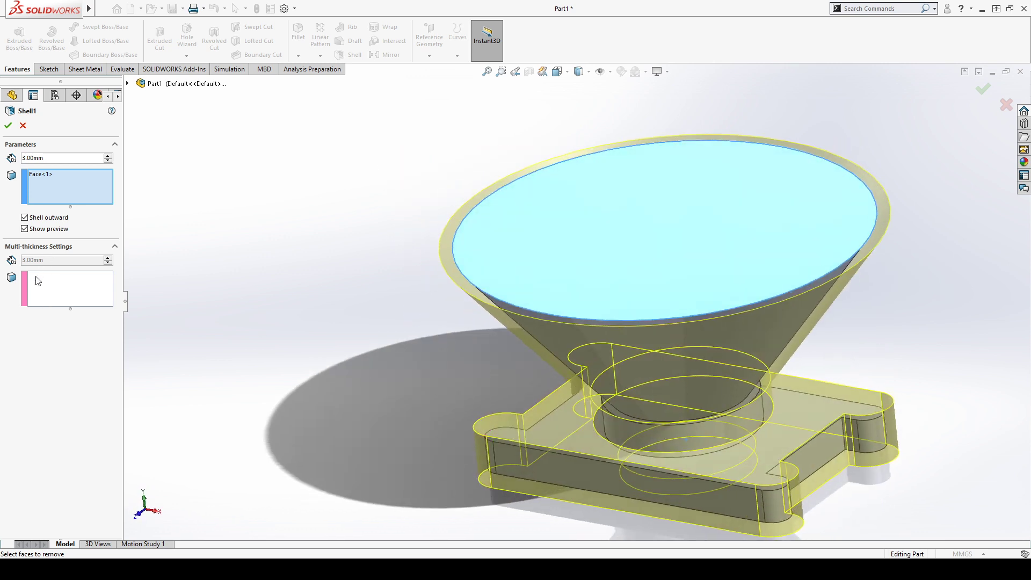
# Step: Turn the Shell outward option off again with the preview shown and accept the shell feature
pyautogui.scroll(5, 613, 395)
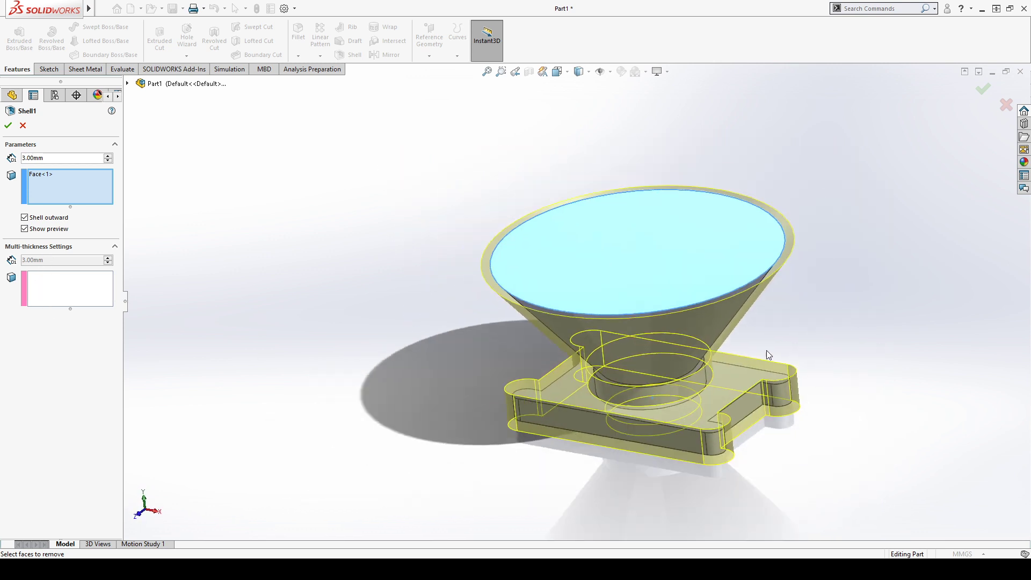
pyautogui.scroll(-4, 617, 239)
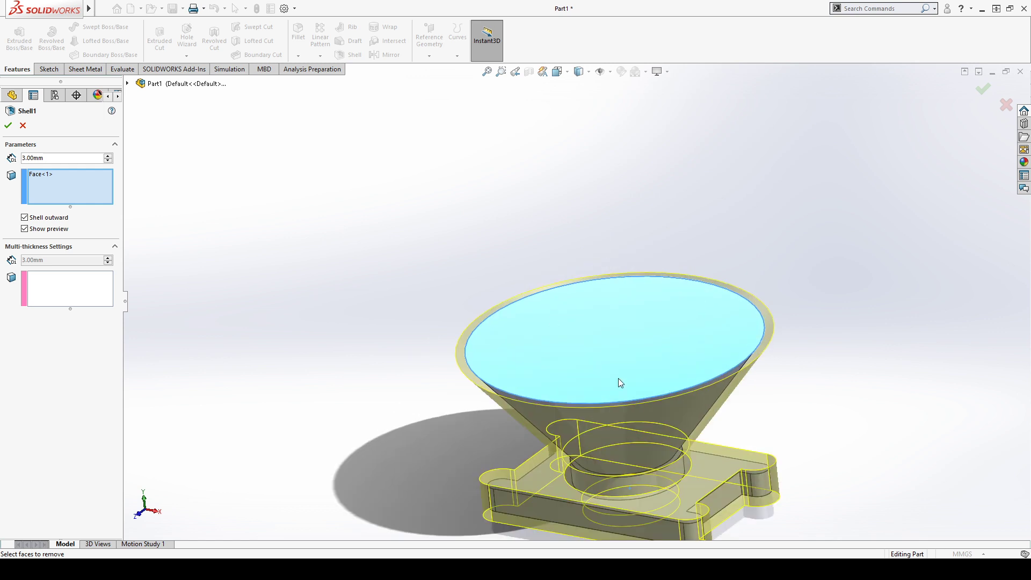
pyautogui.click(44, 229)
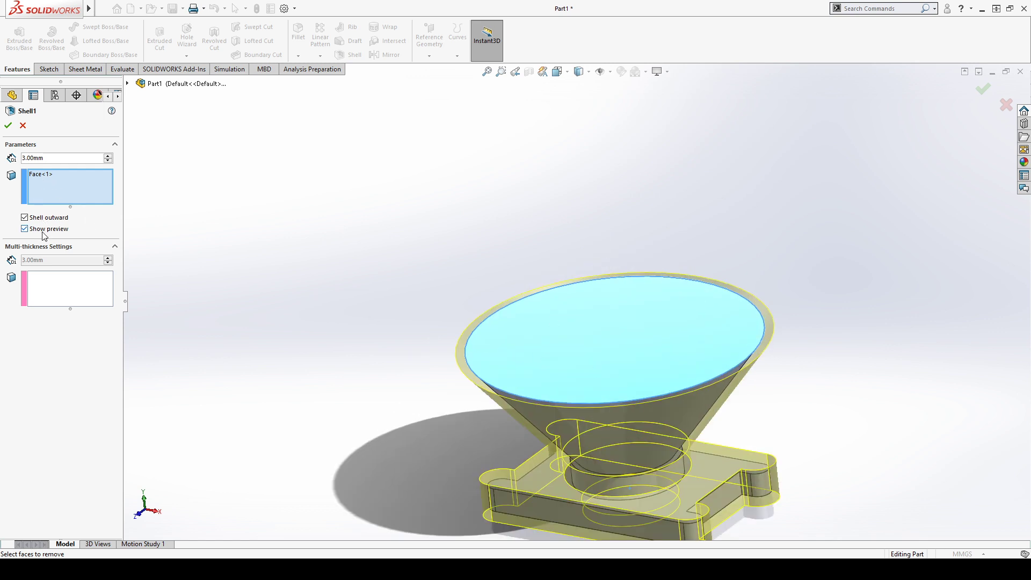
pyautogui.click(30, 288)
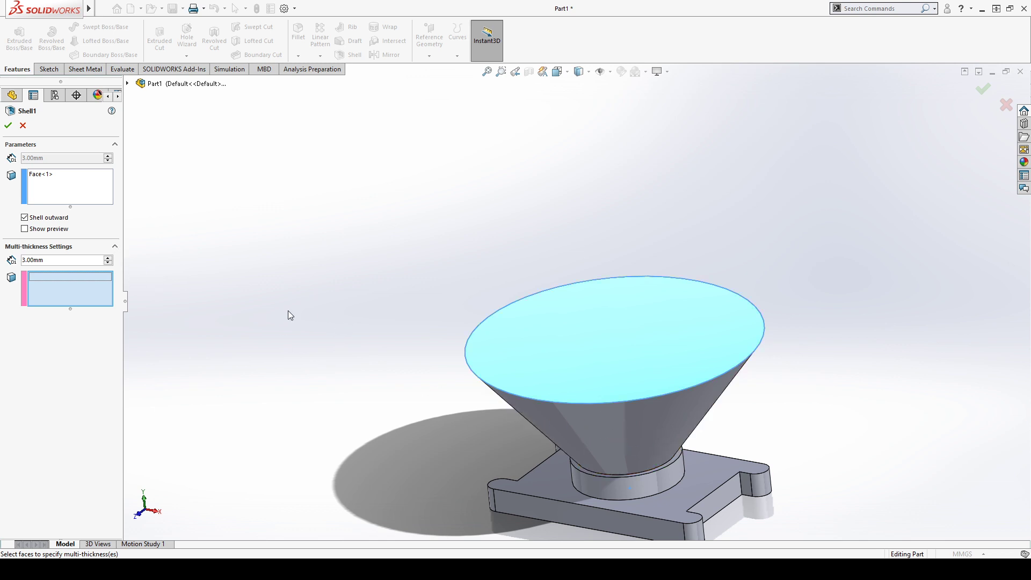
pyautogui.click(25, 229)
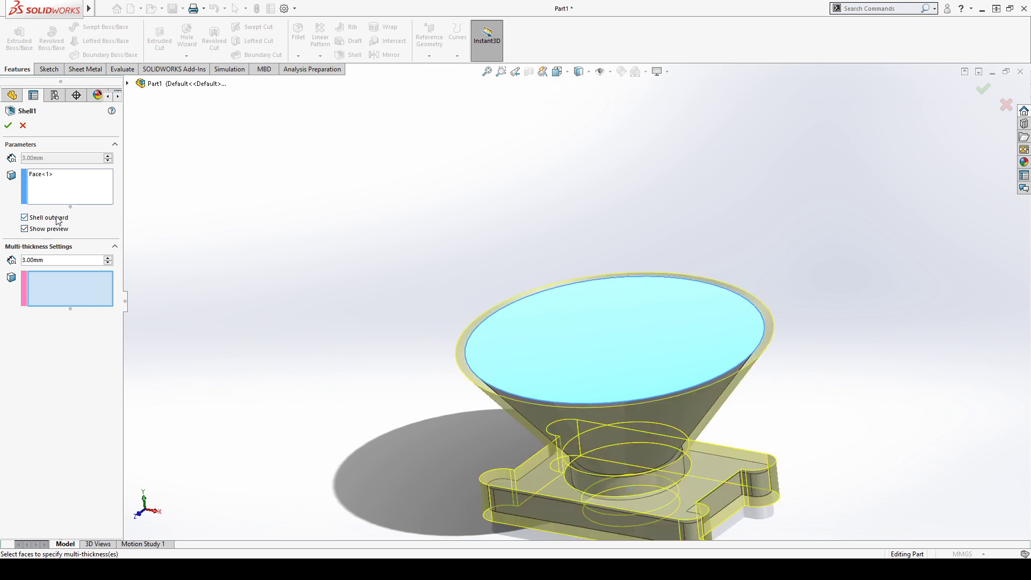
pyautogui.click(48, 219)
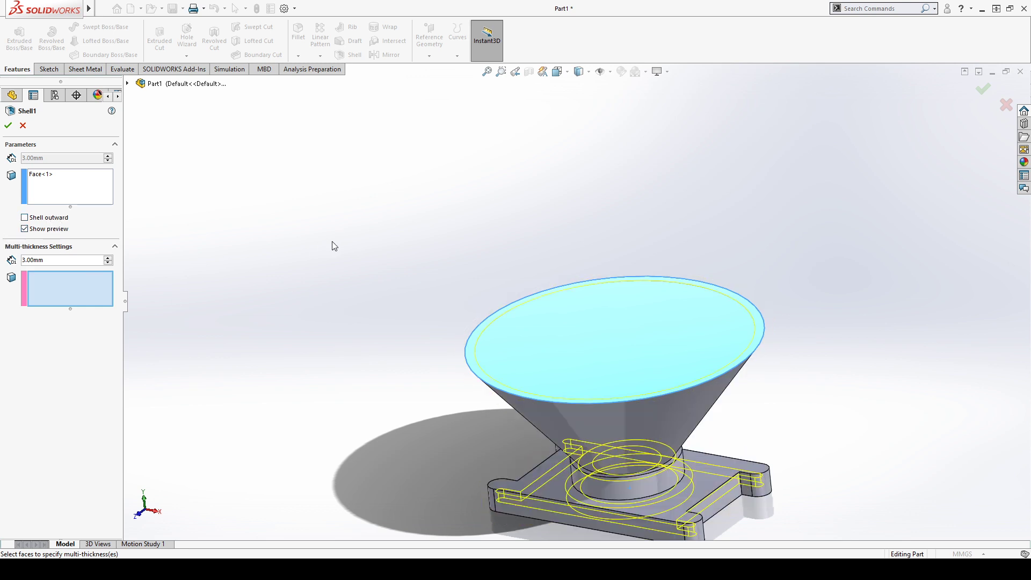
pyautogui.click(10, 130)
# Step: Examine the hollow cup's floor and inner walls from above, and its junction with the base from the side
pyautogui.scroll(-3, 456, 349)
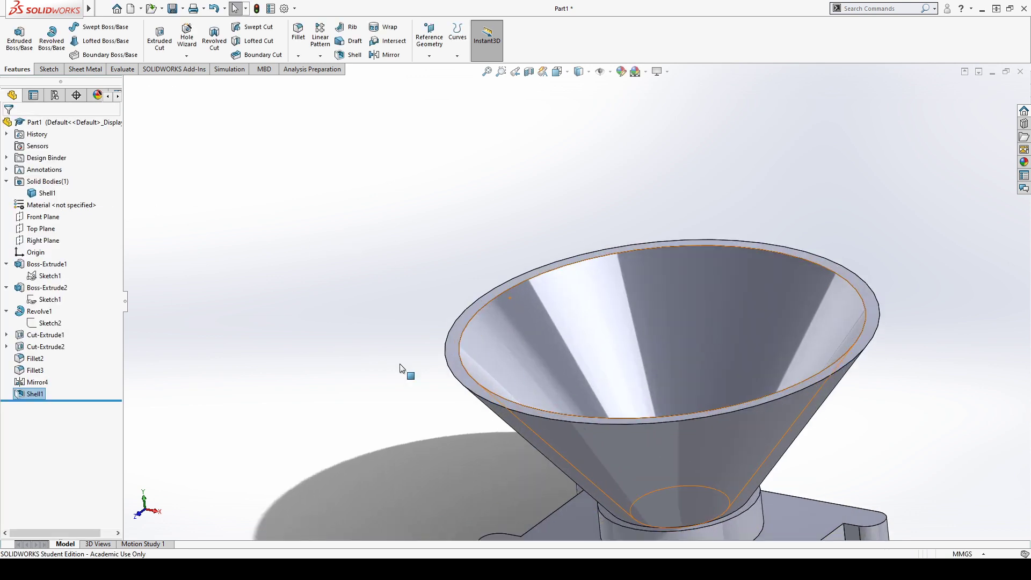
pyautogui.scroll(7, 322, 394)
pyautogui.moveTo(688, 374); pyautogui.dragTo(707, 361, button='middle')
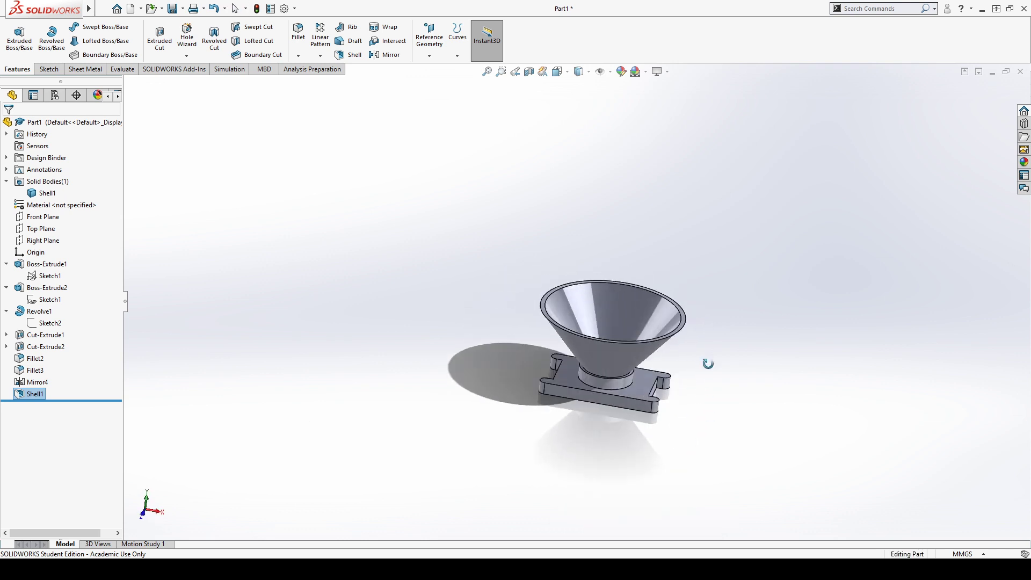
pyautogui.scroll(-5, 632, 369)
pyautogui.moveTo(600, 385); pyautogui.dragTo(601, 396, button='middle')
pyautogui.scroll(-5, 612, 400)
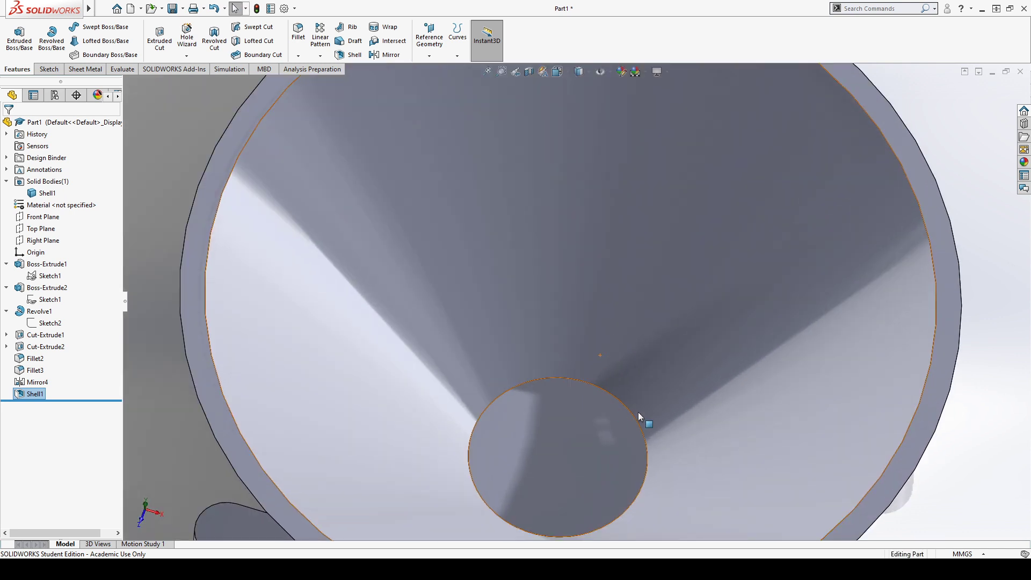
pyautogui.scroll(3, 617, 403)
pyautogui.click(256, 185)
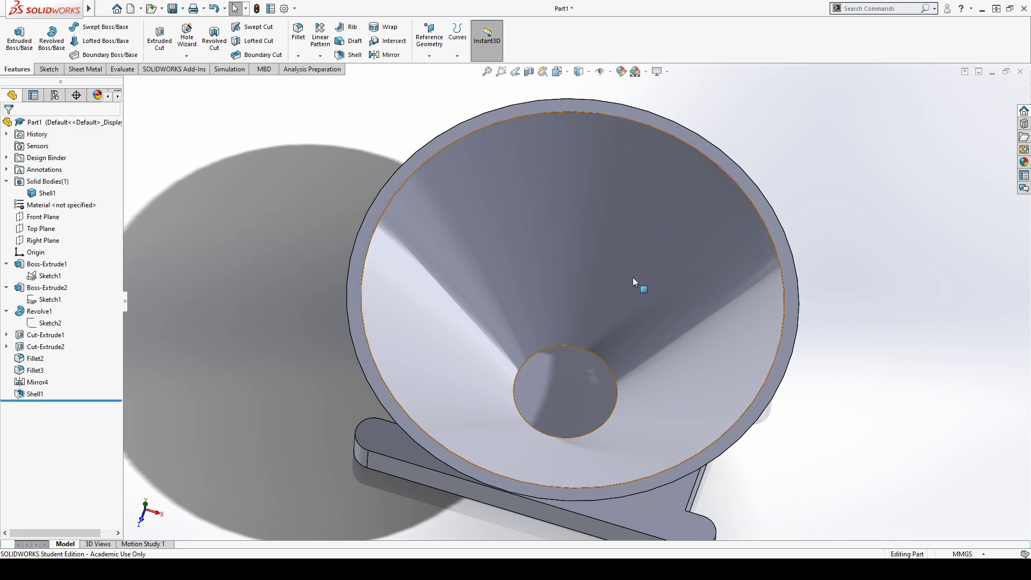
pyautogui.scroll(3, 559, 346)
pyautogui.scroll(-2, 590, 318)
pyautogui.scroll(-3, 591, 320)
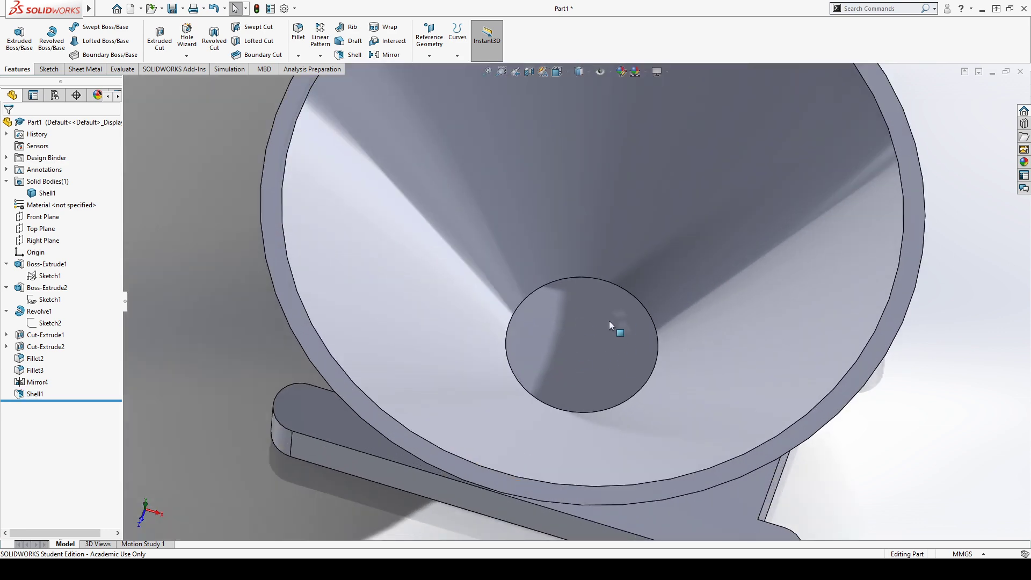
pyautogui.scroll(1, 579, 323)
pyautogui.moveTo(579, 323)
pyautogui.mouseDown(button='middle')
pyautogui.moveTo(594, 193)
pyautogui.moveTo(588, 275)
pyautogui.moveTo(572, 309)
pyautogui.mouseUp(button='middle')
pyautogui.scroll(-1, 575, 299)
pyautogui.scroll(1, 572, 309)
pyautogui.press('f')
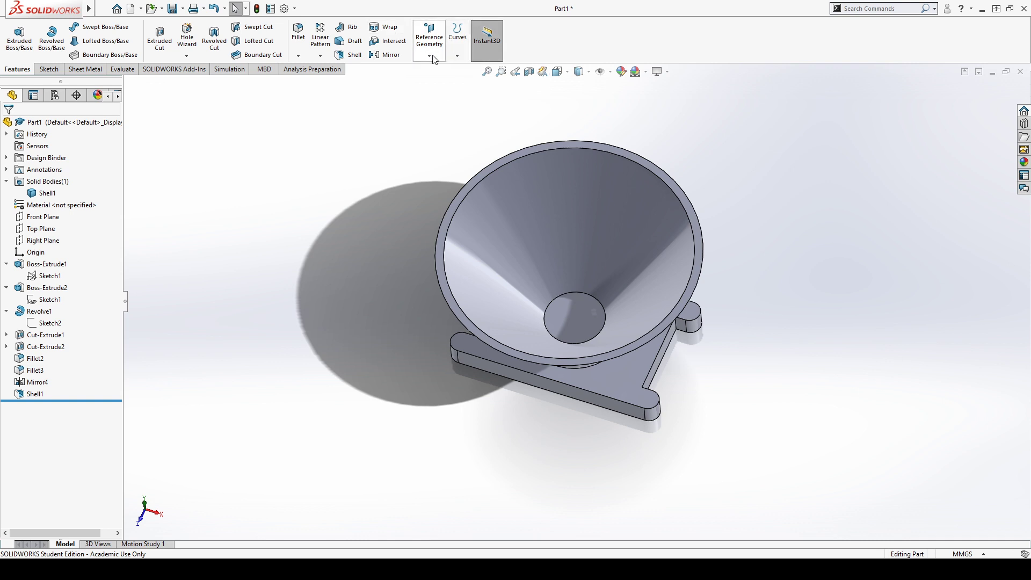
pyautogui.scroll(5, 490, 213)
pyautogui.scroll(-5, 626, 246)
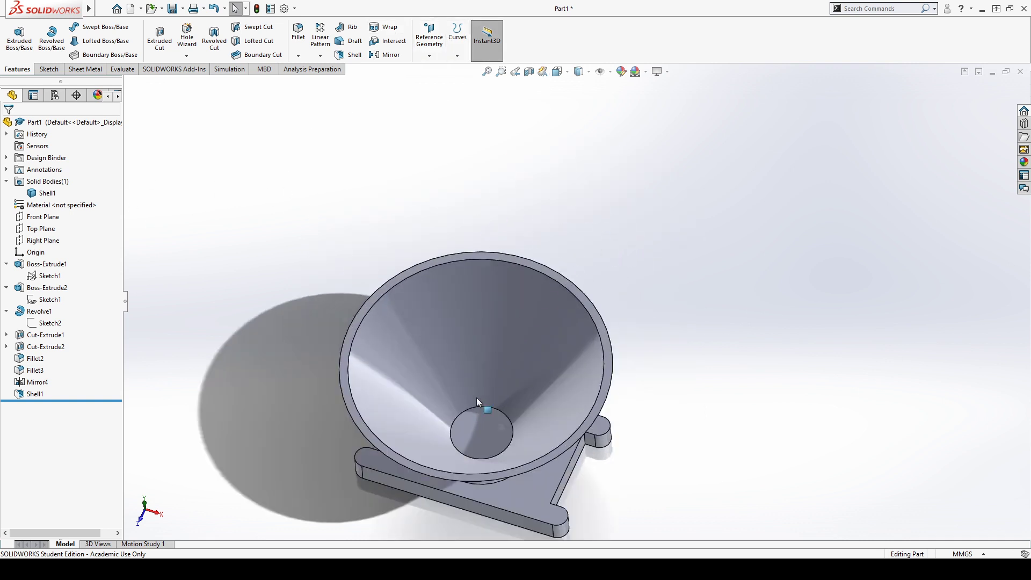
pyautogui.moveTo(480, 402); pyautogui.dragTo(473, 318, button='middle')
pyautogui.scroll(-4, 464, 359)
pyautogui.scroll(4, 356, 238)
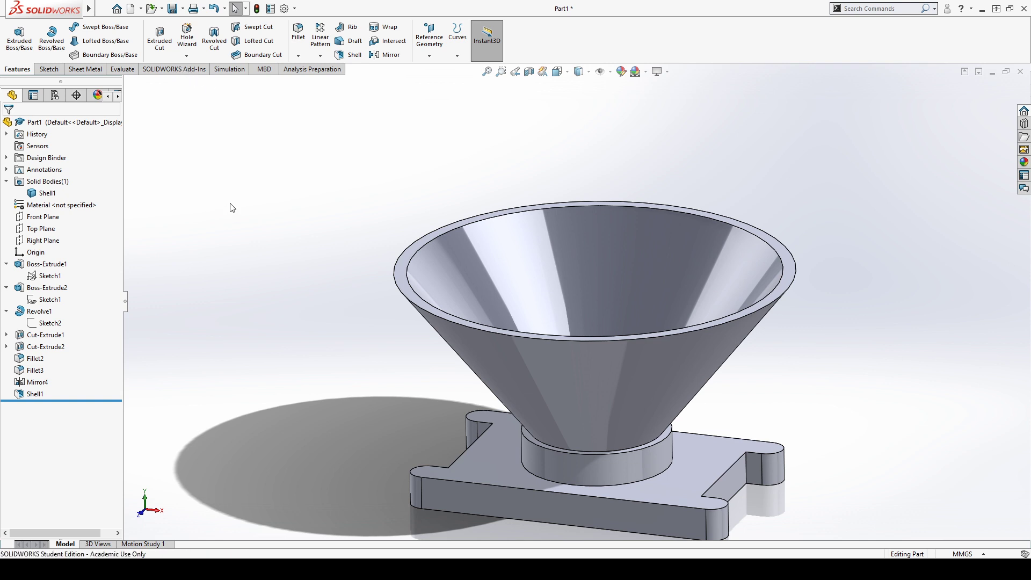
# Step: Edit the cup's revolve to disable Merge result, keeping the cup and base as separate solid bodies
pyautogui.click(129, 69)
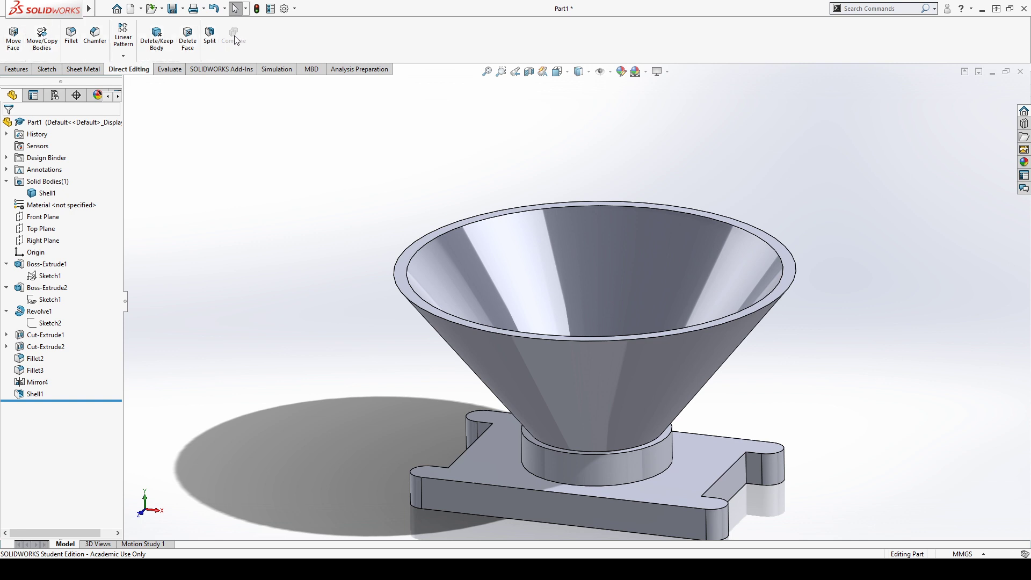
pyautogui.moveTo(83, 401)
pyautogui.mouseDown()
pyautogui.moveTo(84, 387)
pyautogui.moveTo(90, 415)
pyautogui.mouseUp()
pyautogui.click(39, 311)
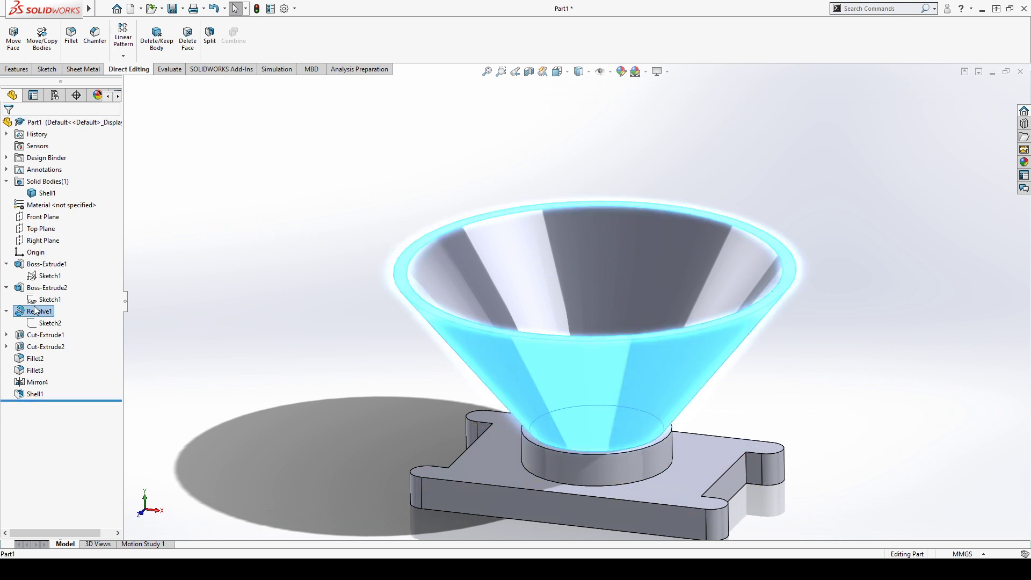
pyautogui.click(44, 276)
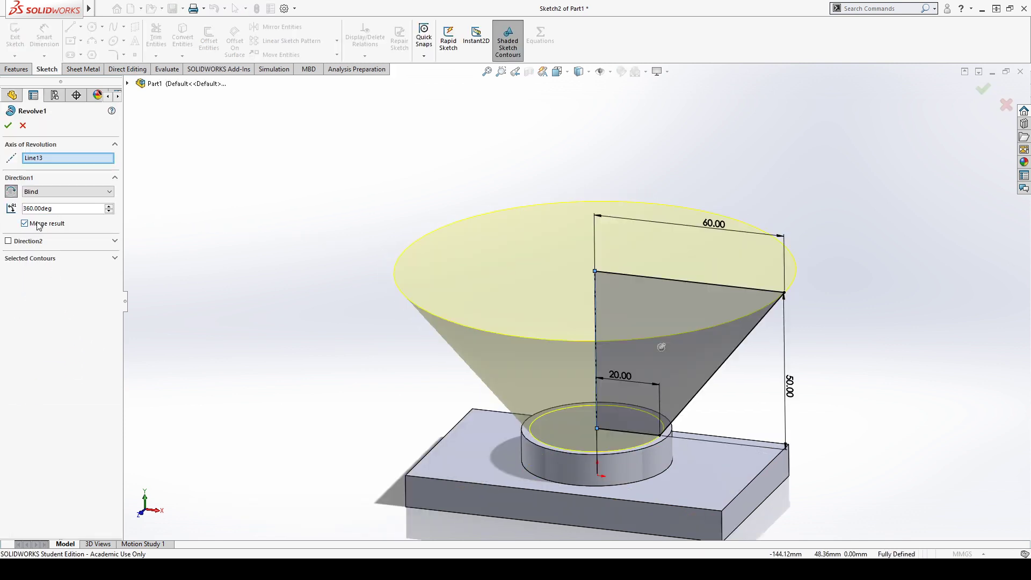
pyautogui.click(8, 125)
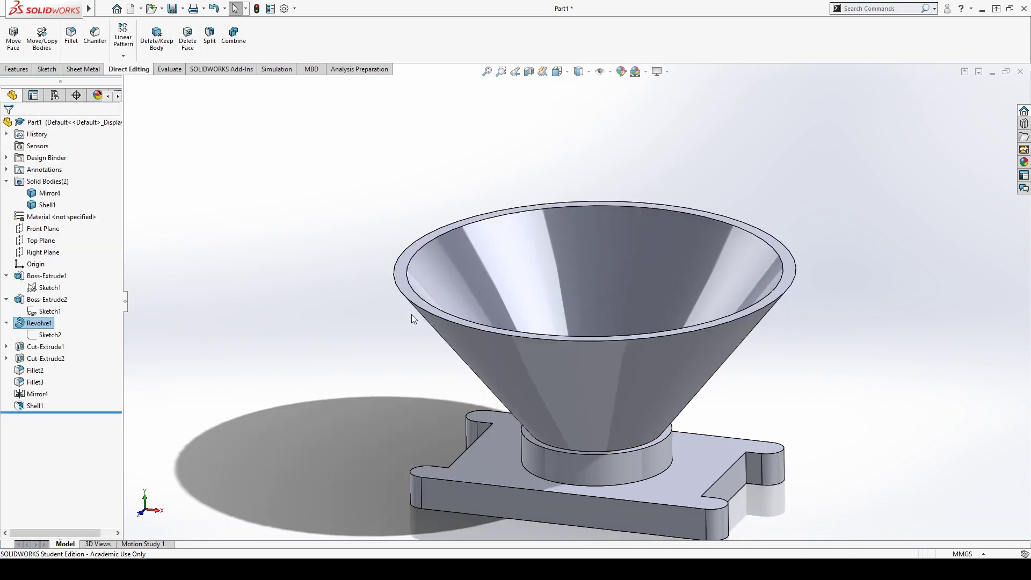
# Step: Roll the model back to before the shell and inspect the solid revolved cup on its base
pyautogui.moveTo(353, 333); pyautogui.dragTo(346, 397, button='middle')
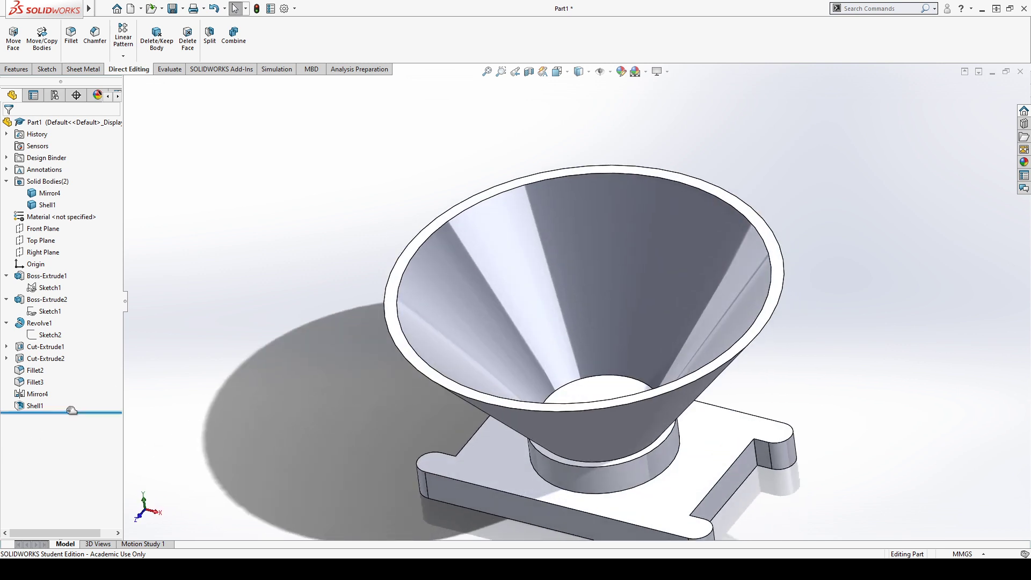
pyautogui.moveTo(70, 411); pyautogui.dragTo(70, 400)
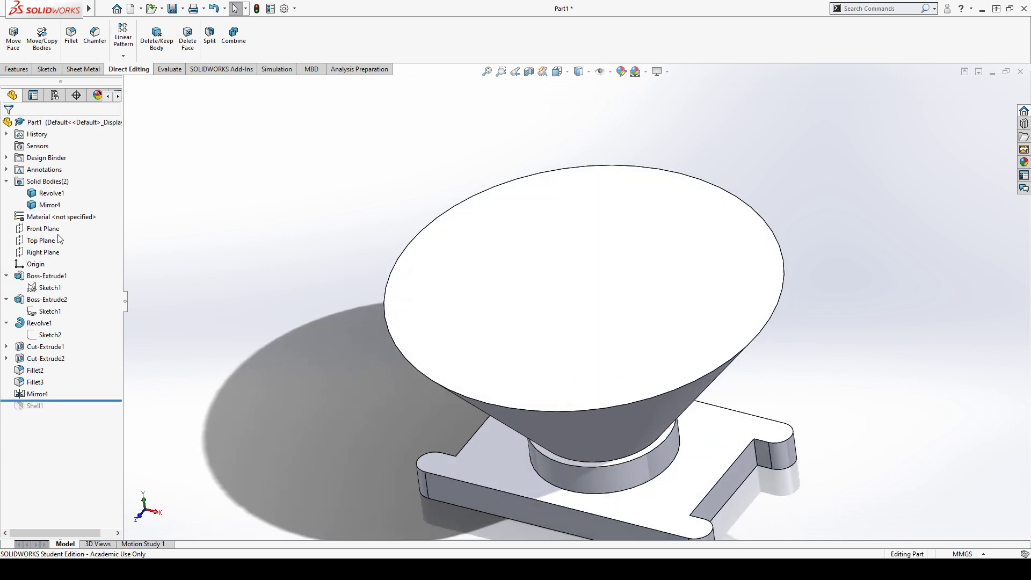
pyautogui.click(39, 322)
pyautogui.moveTo(365, 400); pyautogui.dragTo(422, 410, button='middle')
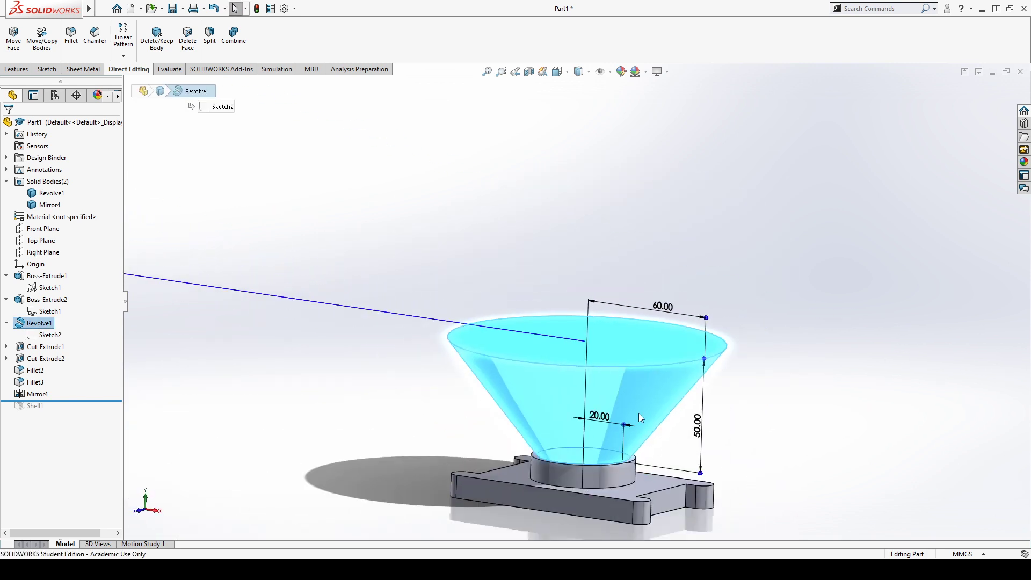
pyautogui.click(232, 250)
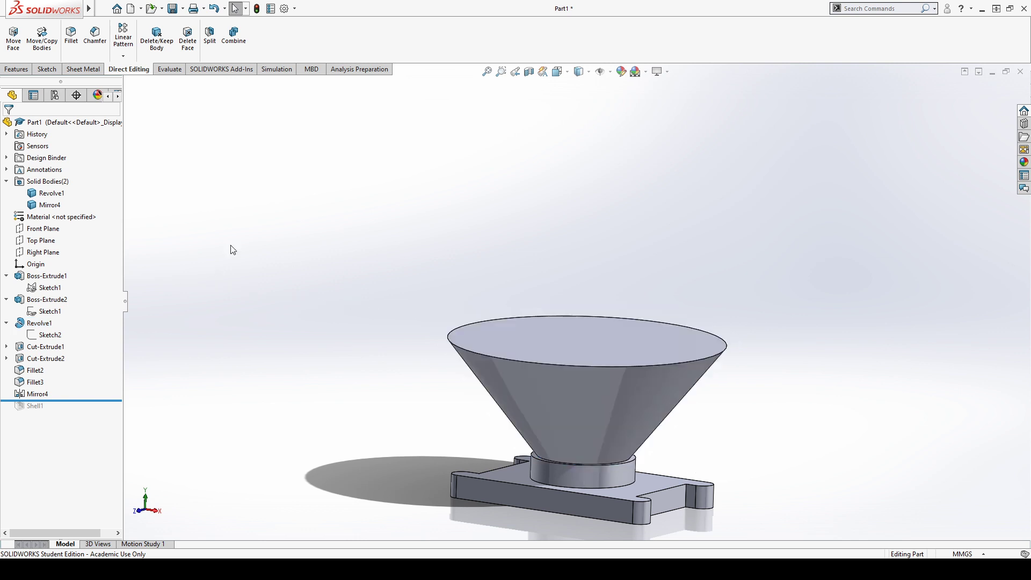
# Step: Hide the revolved cup body to examine the base and its round boss, and show the cup again
pyautogui.click(45, 195)
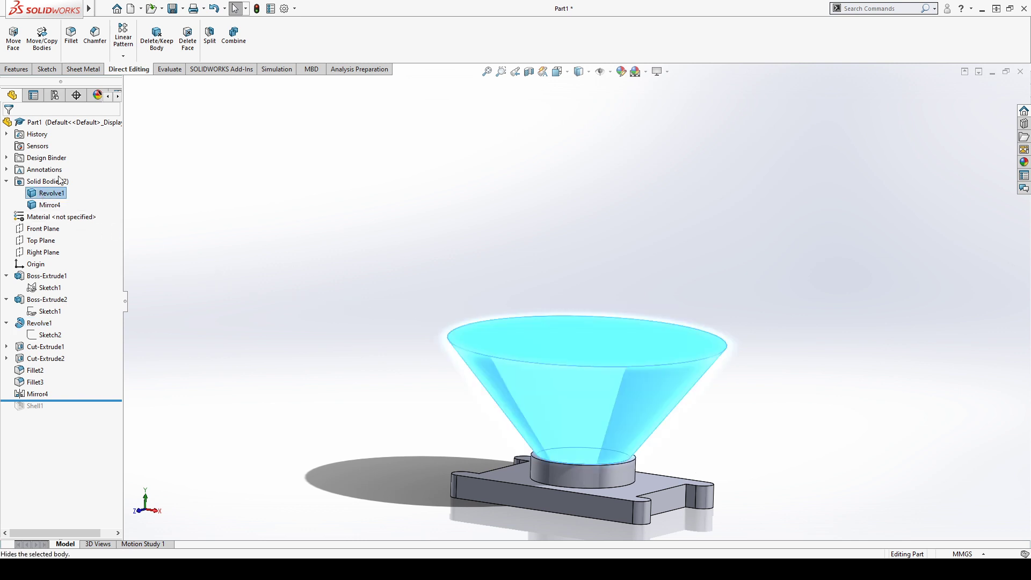
pyautogui.click(57, 176)
pyautogui.moveTo(344, 366); pyautogui.dragTo(368, 435, button='middle')
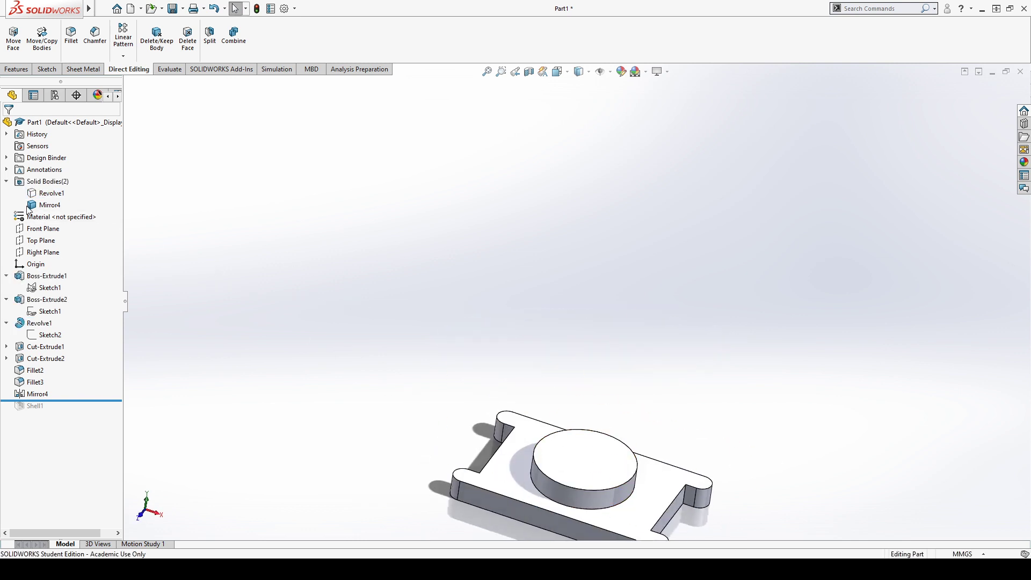
pyautogui.click(51, 192)
pyautogui.click(58, 177)
pyautogui.click(410, 342)
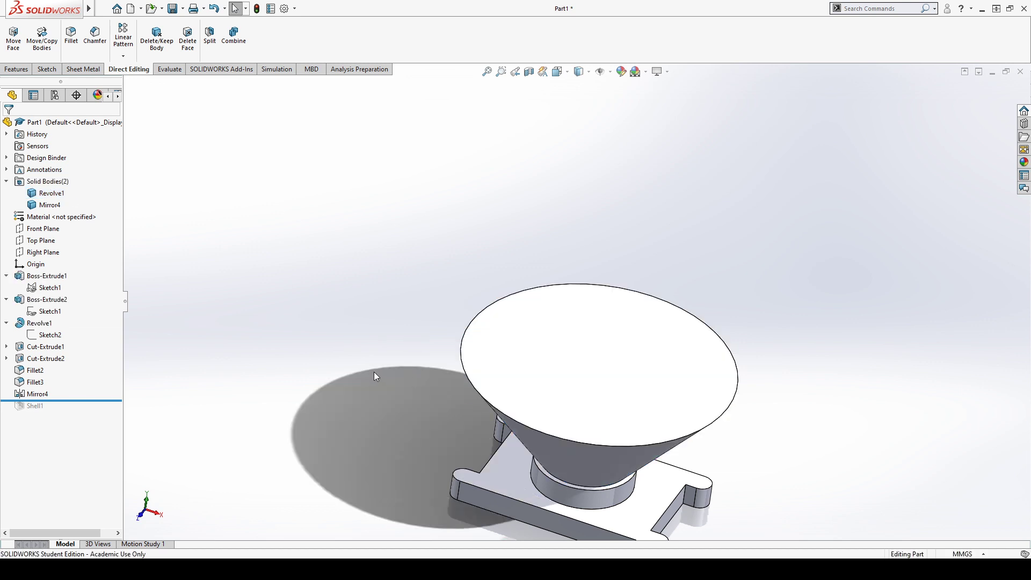
# Step: Roll the model forward to include the shell, and check its preview at the cup's bottom before accepting the same shell settings
pyautogui.moveTo(47, 402); pyautogui.dragTo(47, 413)
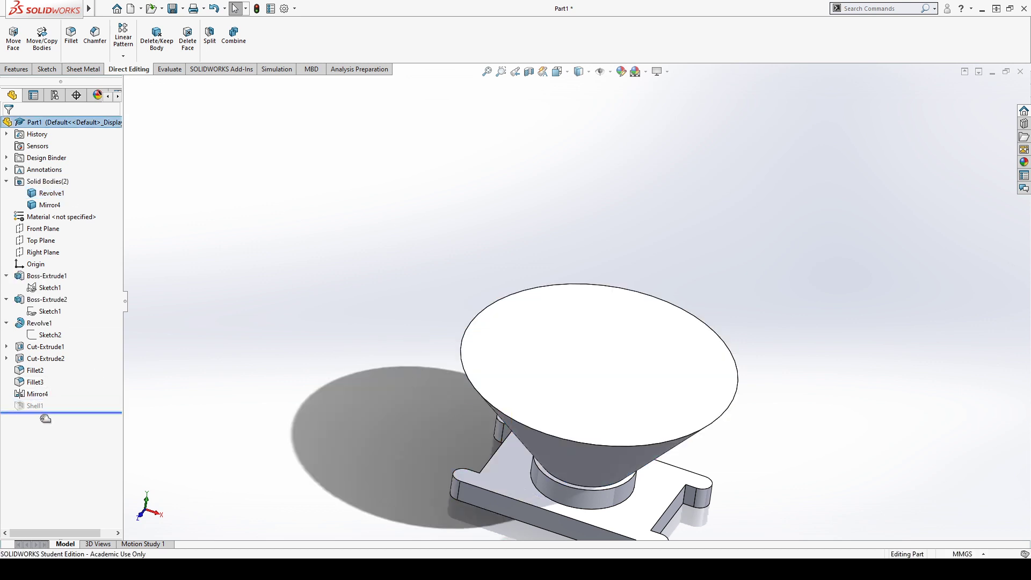
pyautogui.click(35, 406)
pyautogui.click(46, 383)
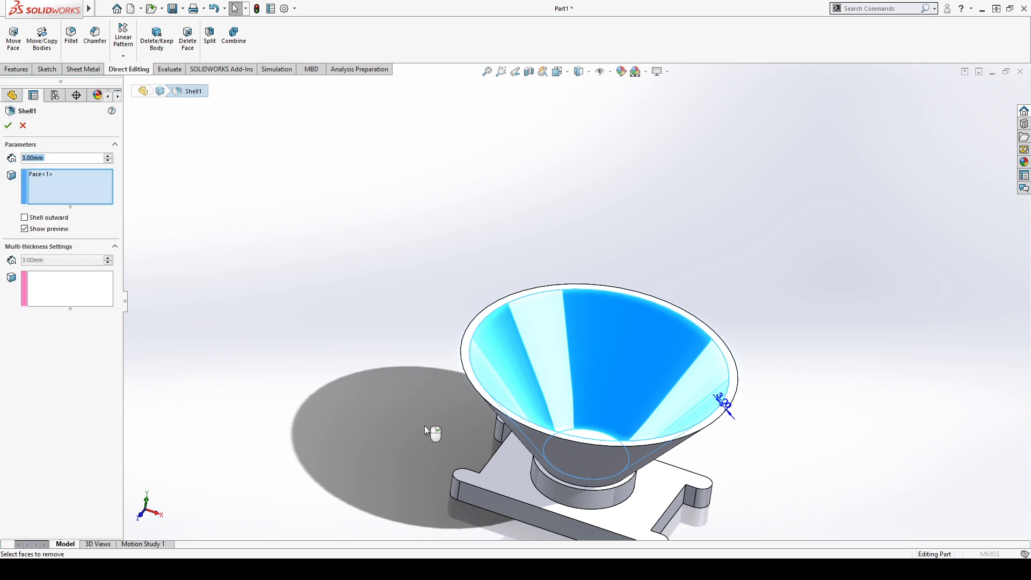
pyautogui.moveTo(329, 379); pyautogui.dragTo(314, 296, button='middle')
pyautogui.scroll(-5, 574, 427)
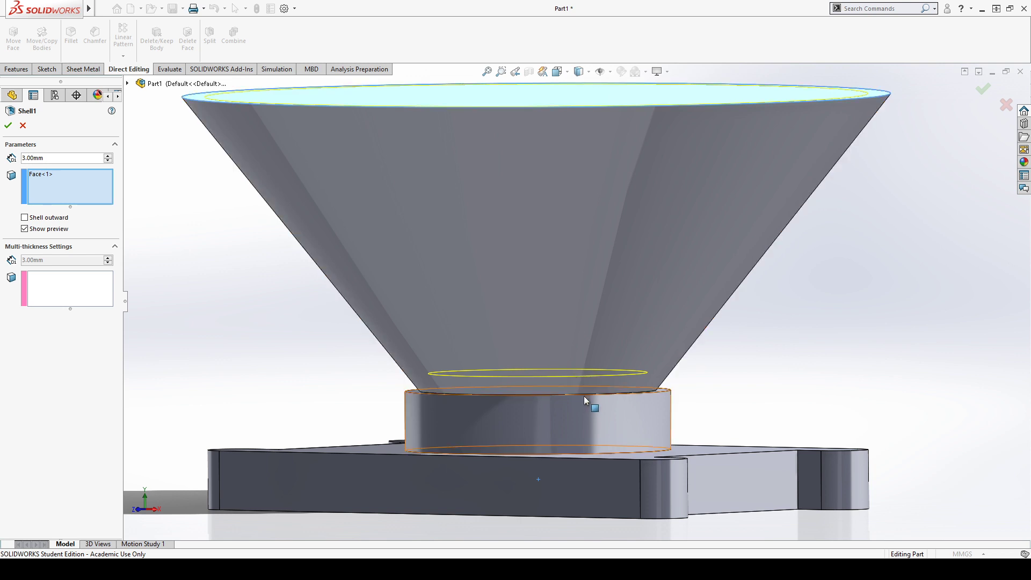
pyautogui.click(8, 125)
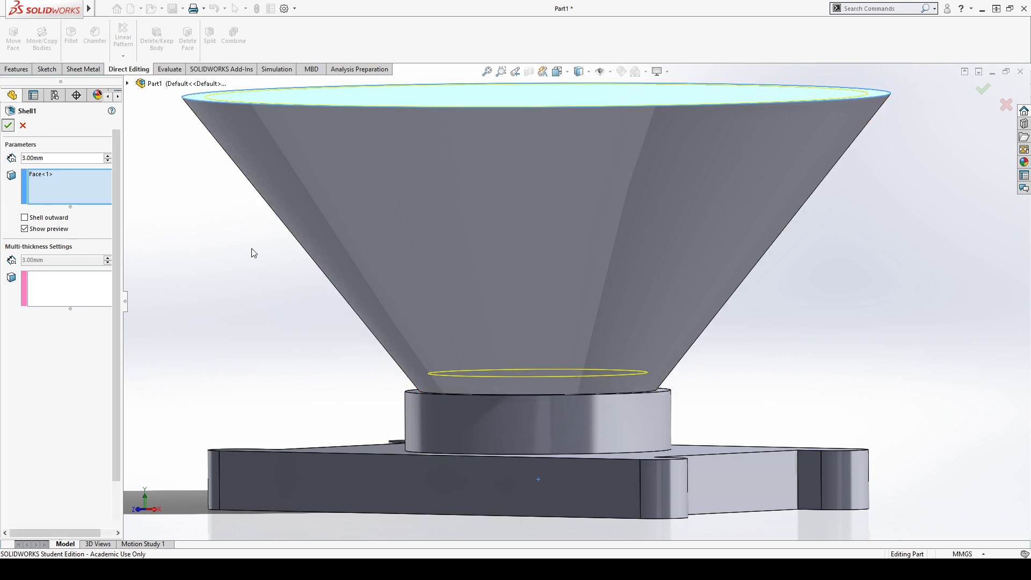
# Step: Combine the shelled cup body and the base body into one solid with the Add operation
pyautogui.moveTo(308, 338); pyautogui.dragTo(269, 349, button='middle')
pyautogui.press('f')
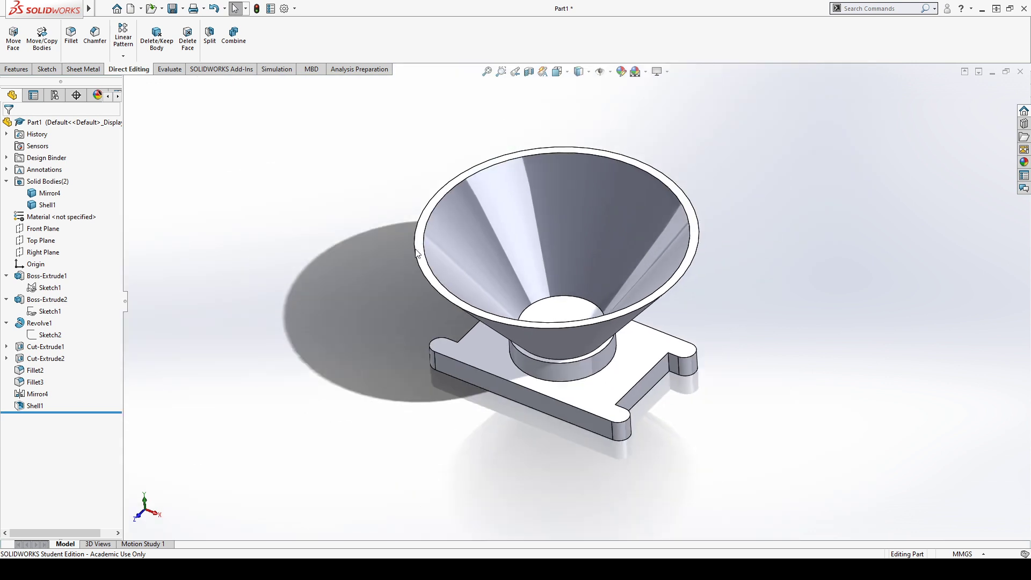
pyautogui.moveTo(471, 205); pyautogui.dragTo(511, 249, button='middle')
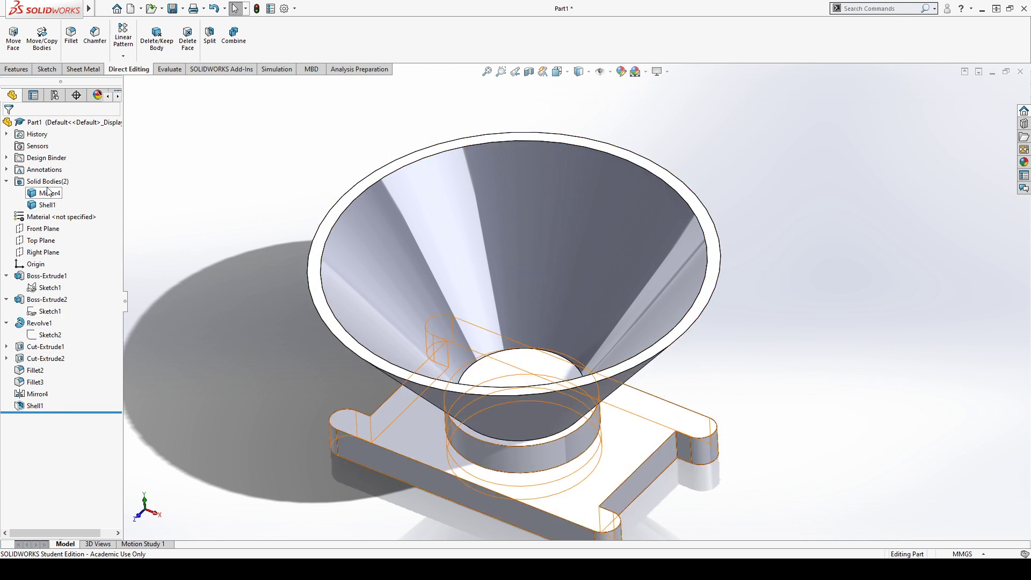
pyautogui.click(234, 37)
pyautogui.click(546, 328)
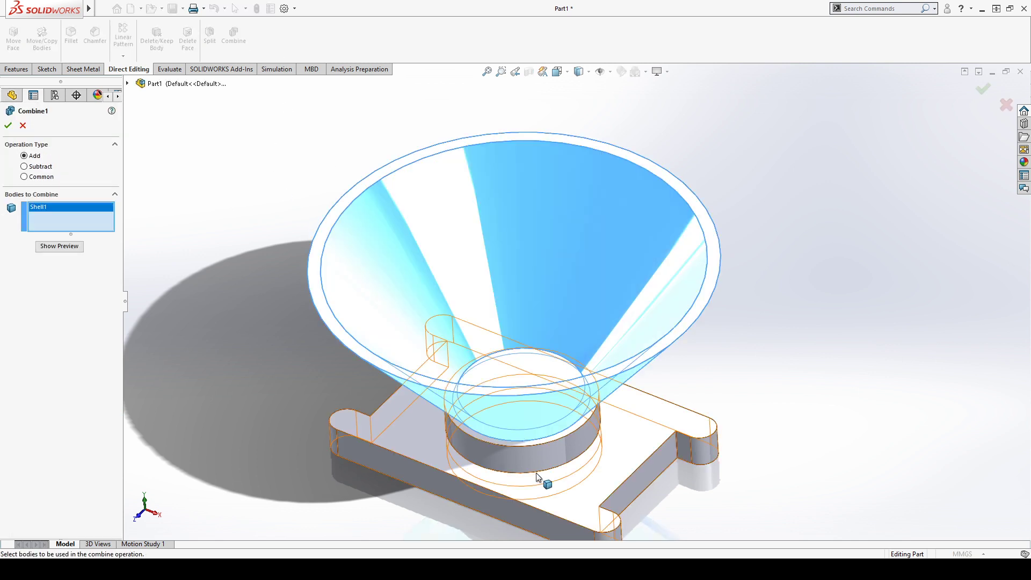
pyautogui.click(544, 486)
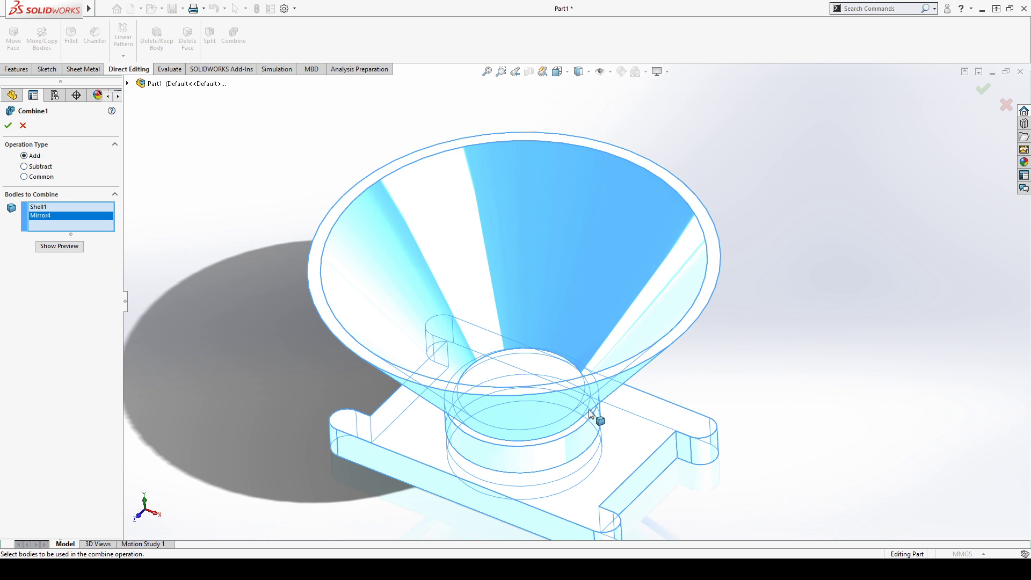
pyautogui.moveTo(589, 410); pyautogui.dragTo(658, 378, button='middle')
pyautogui.scroll(-3, 558, 406)
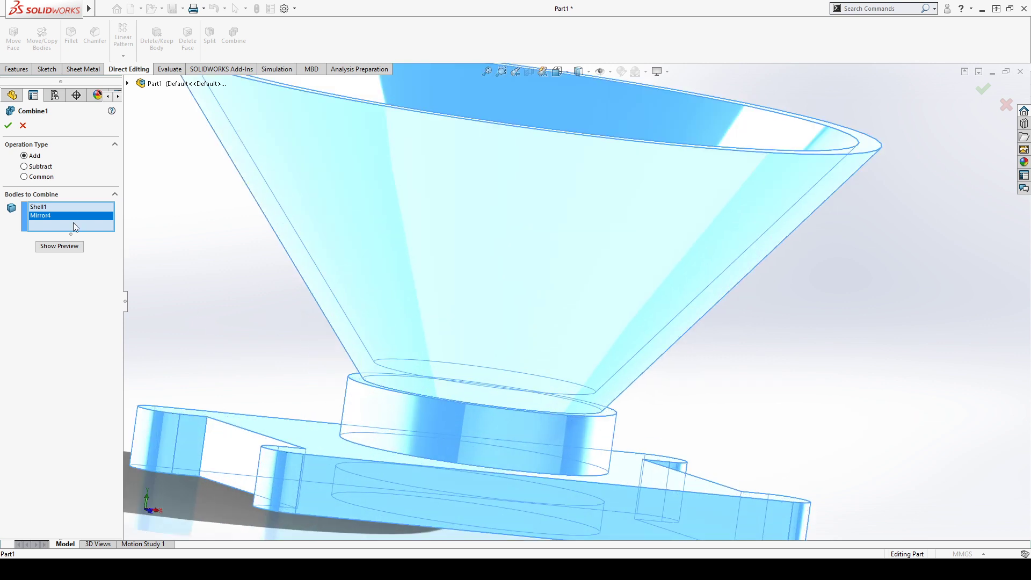
pyautogui.click(8, 125)
pyautogui.scroll(5, 570, 357)
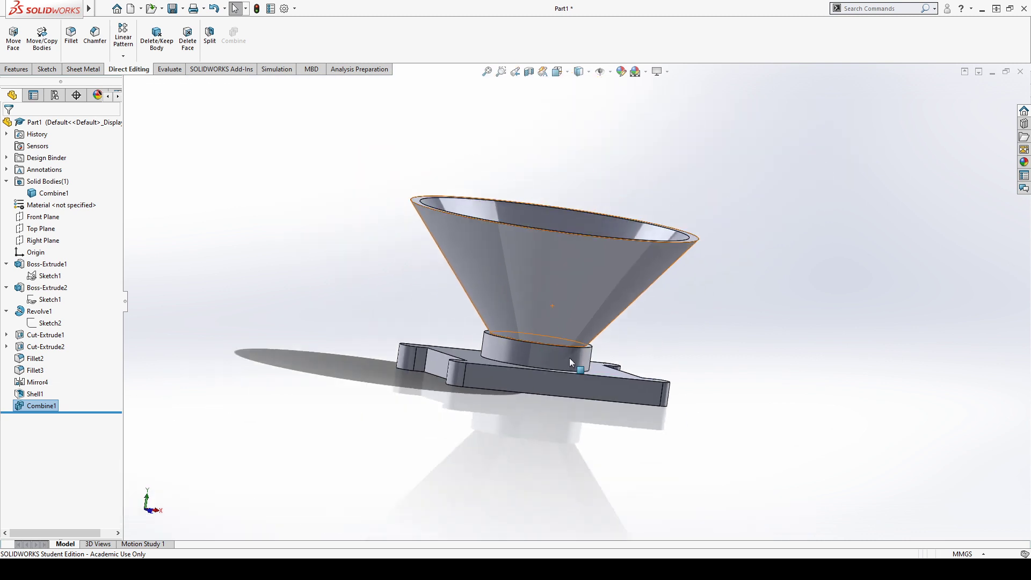
# Step: Section the combined part along the Front Plane to examine the cup walls and base junction, and close the section view
pyautogui.moveTo(741, 363); pyautogui.dragTo(701, 352, button='middle')
pyautogui.click(529, 71)
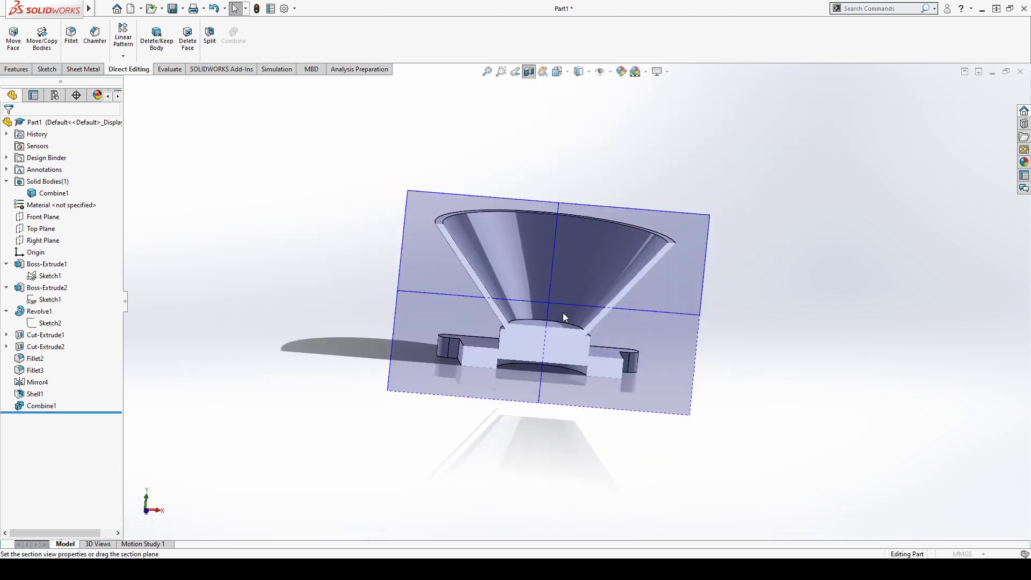
pyautogui.scroll(-5, 567, 340)
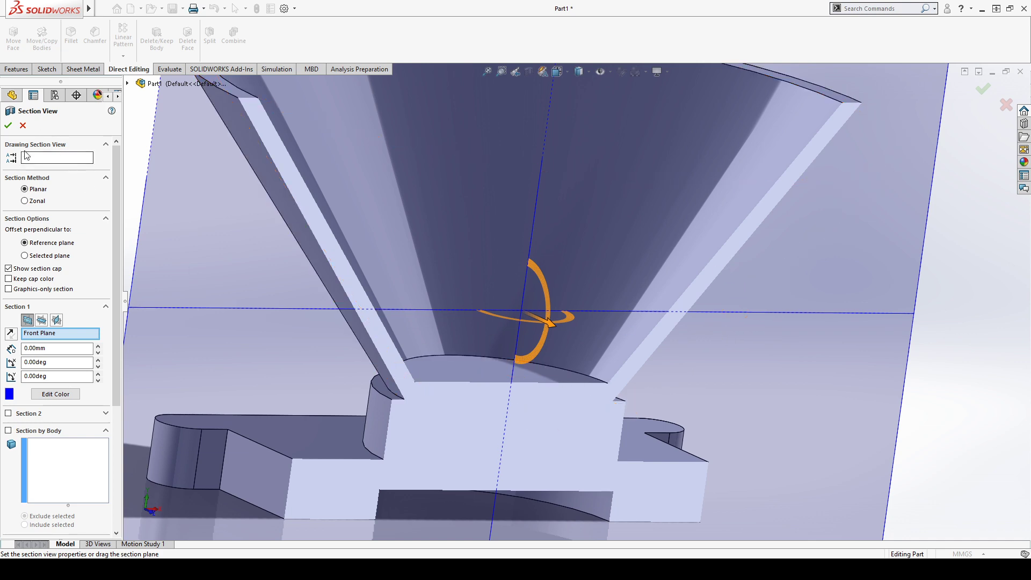
pyautogui.click(23, 125)
pyautogui.scroll(5, 523, 308)
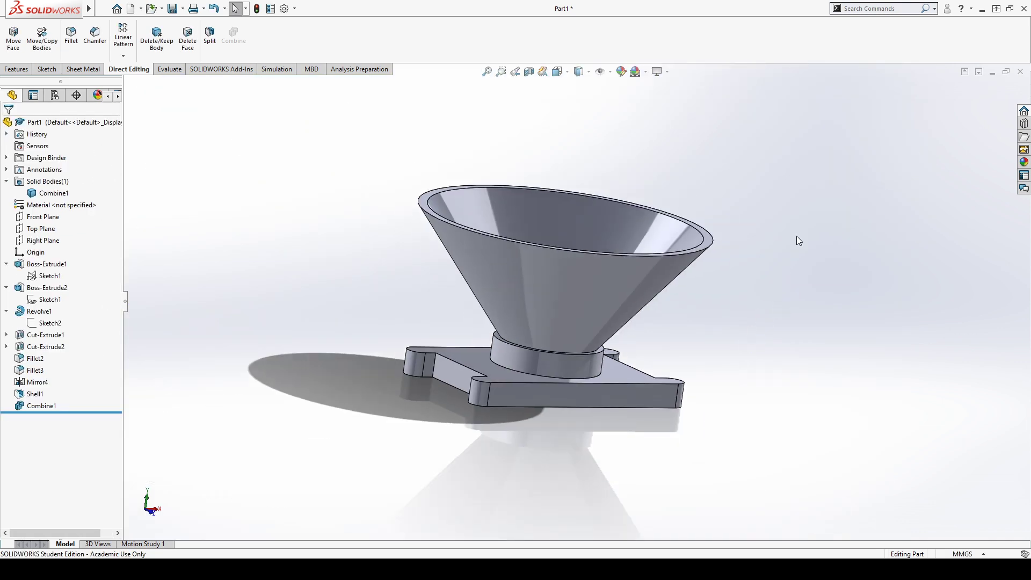
pyautogui.moveTo(797, 237); pyautogui.dragTo(728, 323, button='middle')
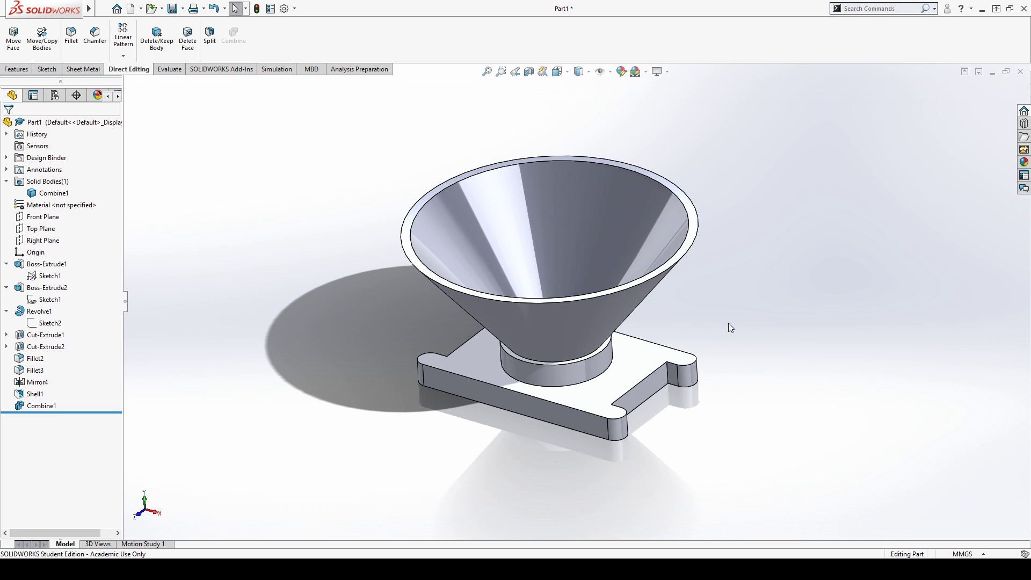
pyautogui.scroll(-2, 728, 323)
pyautogui.scroll(-2, 483, 242)
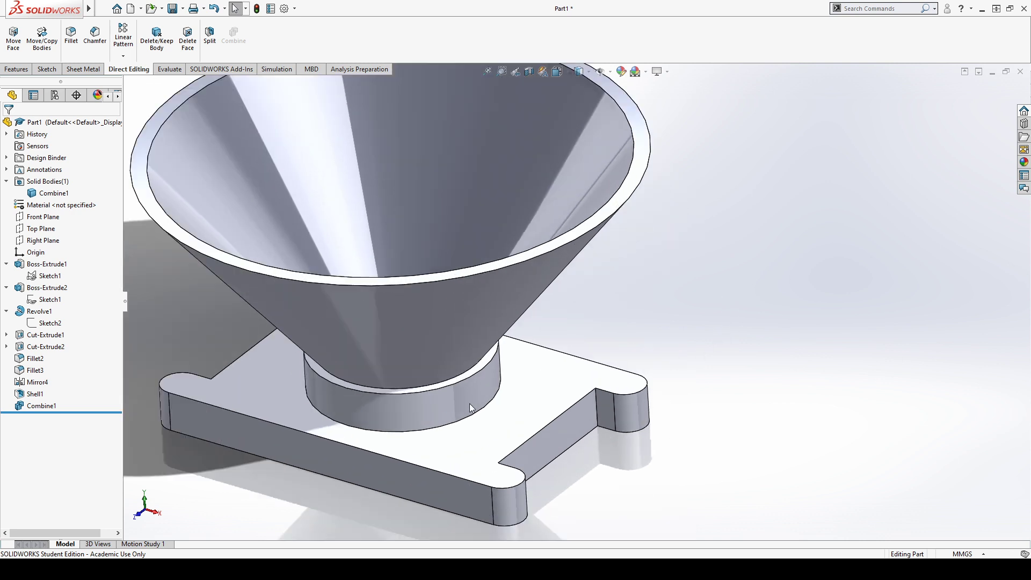
pyautogui.scroll(5, 481, 285)
pyautogui.scroll(-3, 481, 287)
pyautogui.scroll(1, 502, 347)
pyautogui.scroll(-1, 687, 425)
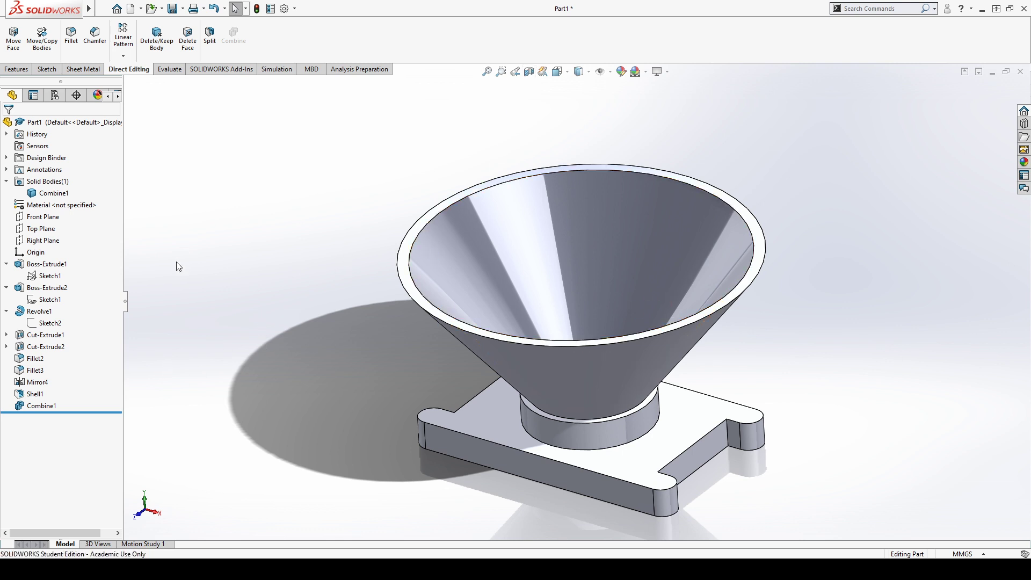
pyautogui.scroll(-3, 174, 395)
pyautogui.scroll(4, 808, 384)
pyautogui.scroll(2, 886, 322)
pyautogui.scroll(-2, 843, 295)
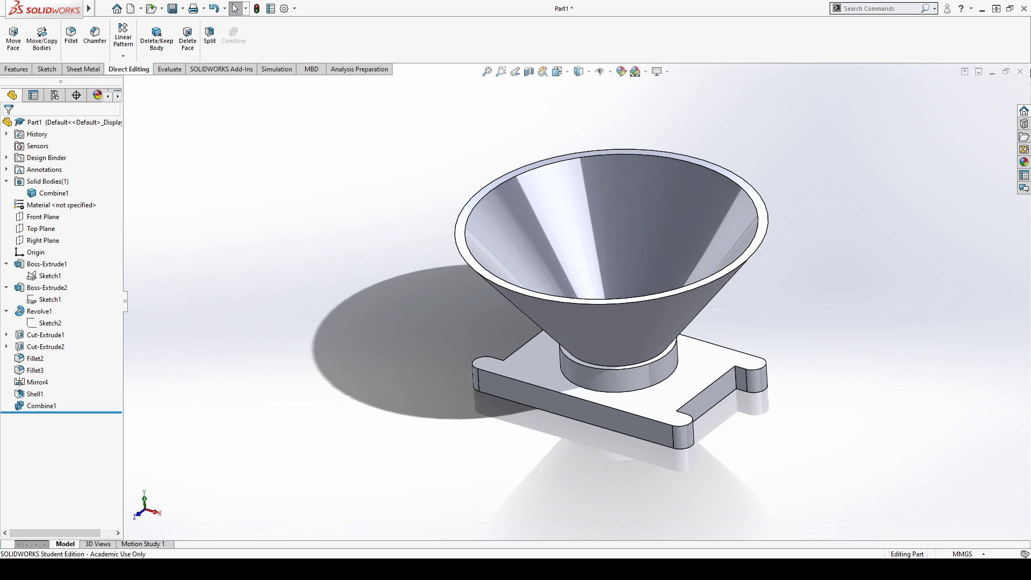
# Step: Close the combined cup part and create a new part document
pyautogui.click(1020, 73)
pyautogui.click(558, 292)
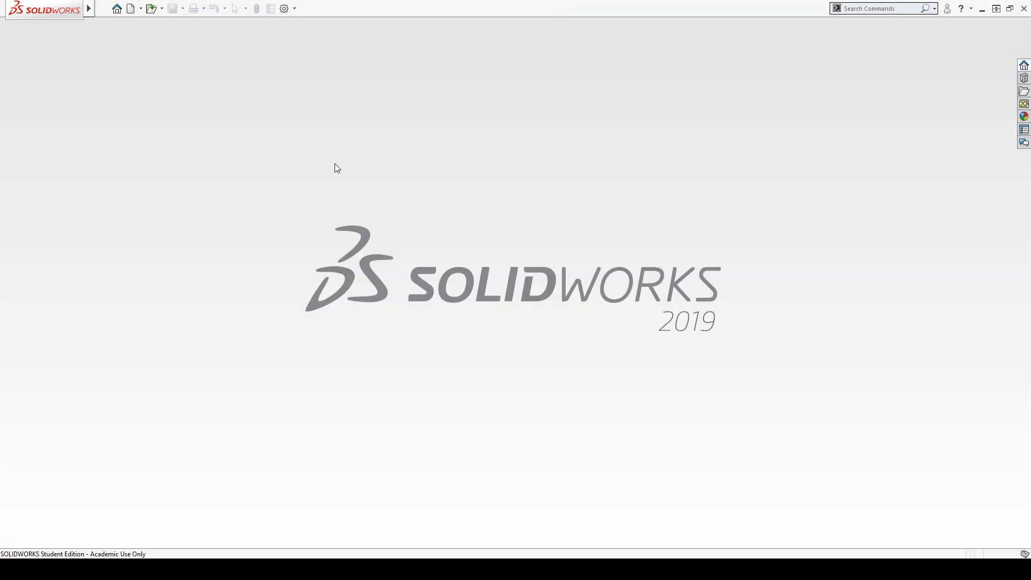
pyautogui.moveTo(76, 10)
pyautogui.click(108, 21)
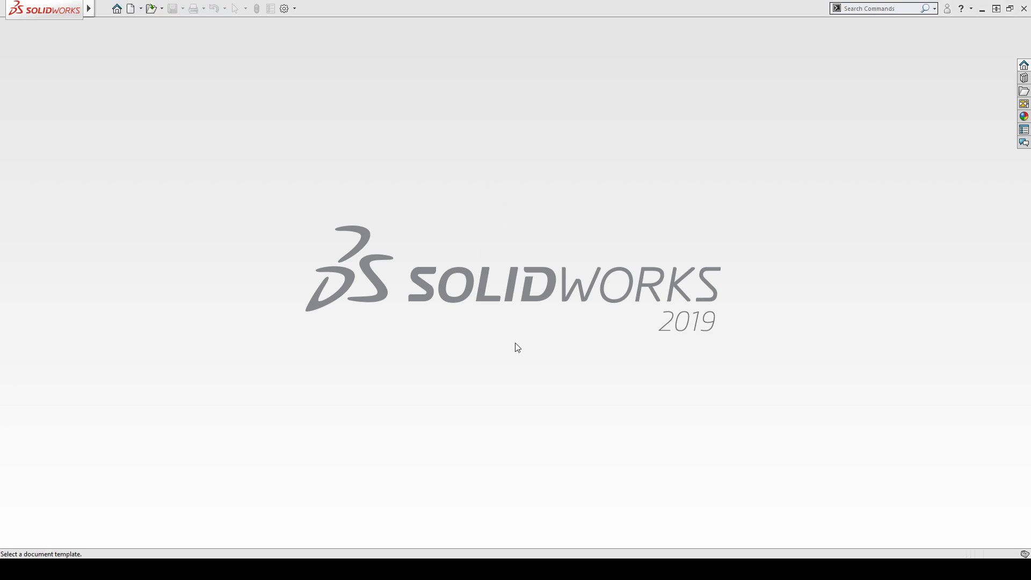
pyautogui.click(600, 367)
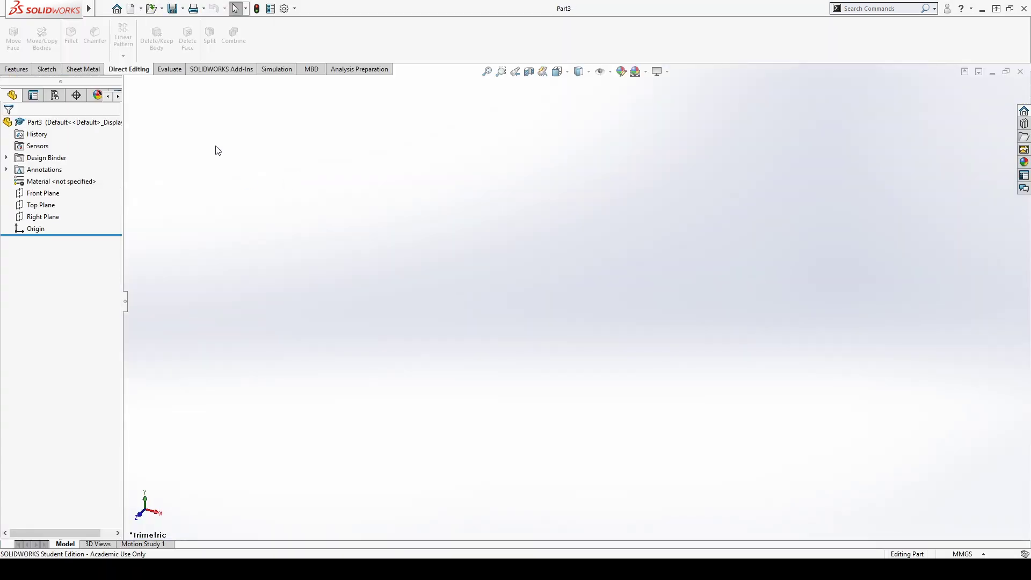
# Step: Start a sketch on the Front Plane, leaving the rectangle tool without drawing anything
pyautogui.click(47, 68)
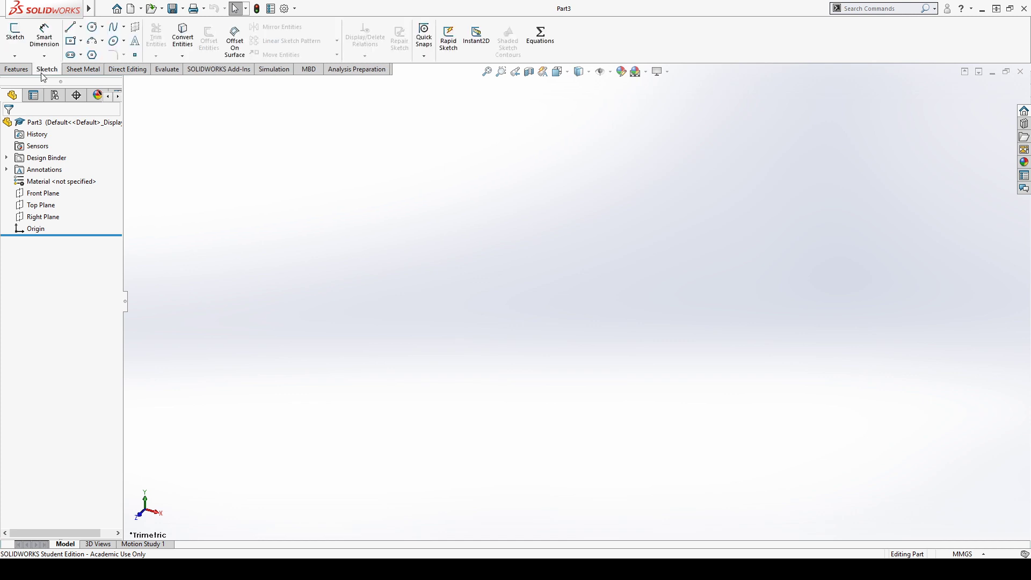
pyautogui.click(15, 34)
pyautogui.click(698, 247)
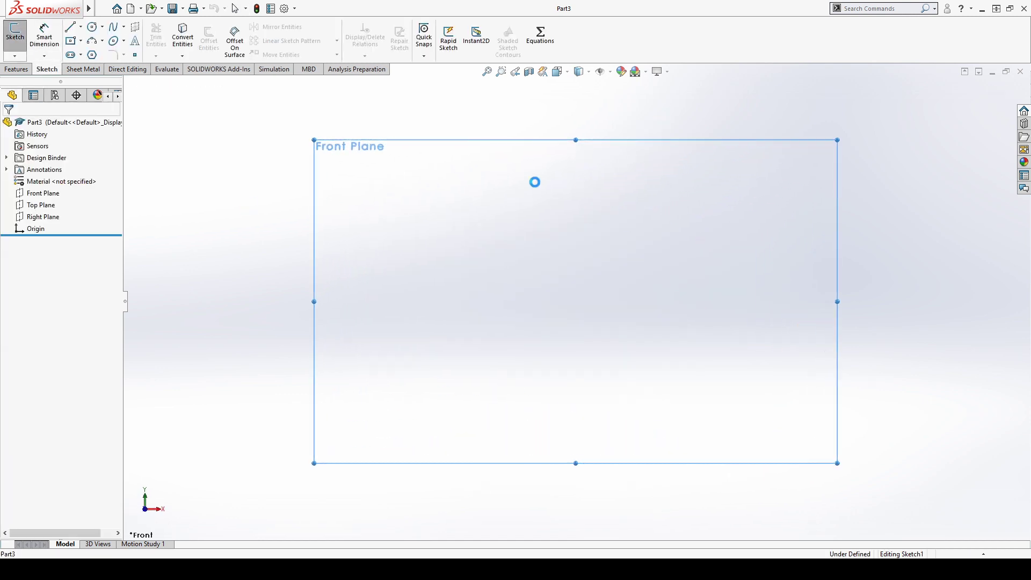
pyautogui.click(78, 46)
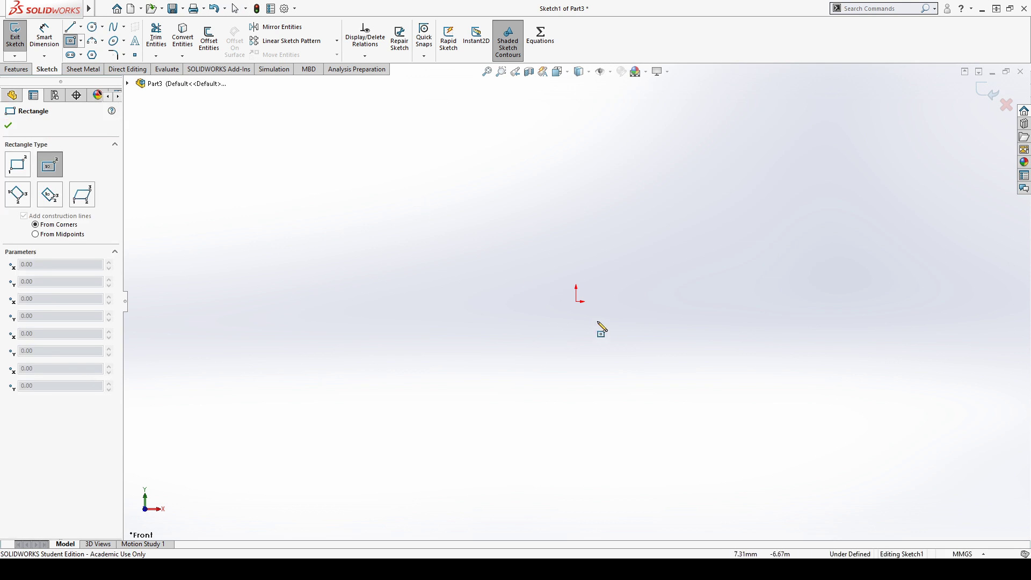
pyautogui.click(69, 42)
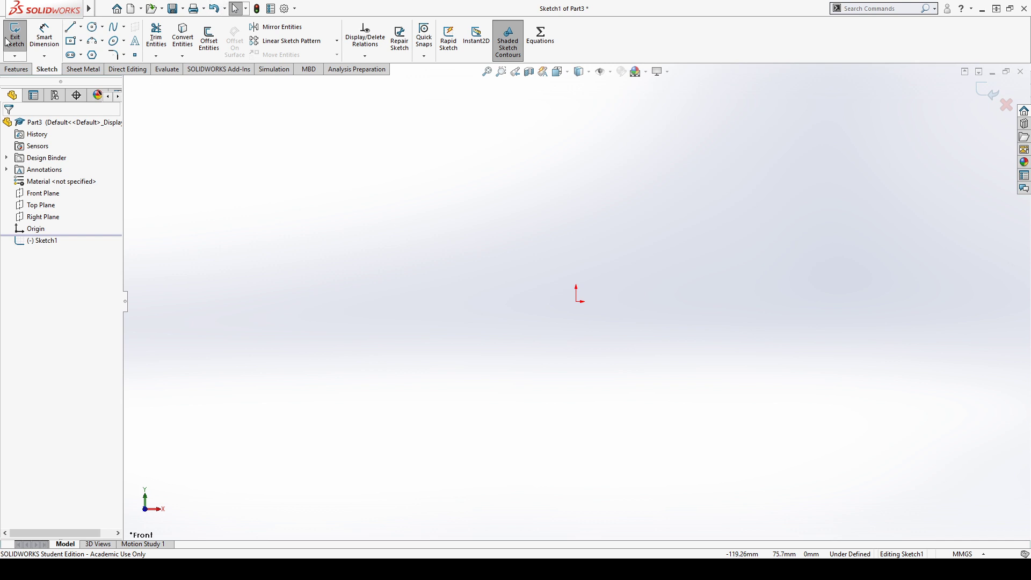
# Step: Draw a horizontal midpoint line about 161 mm long, centred on the origin
pyautogui.click(72, 28)
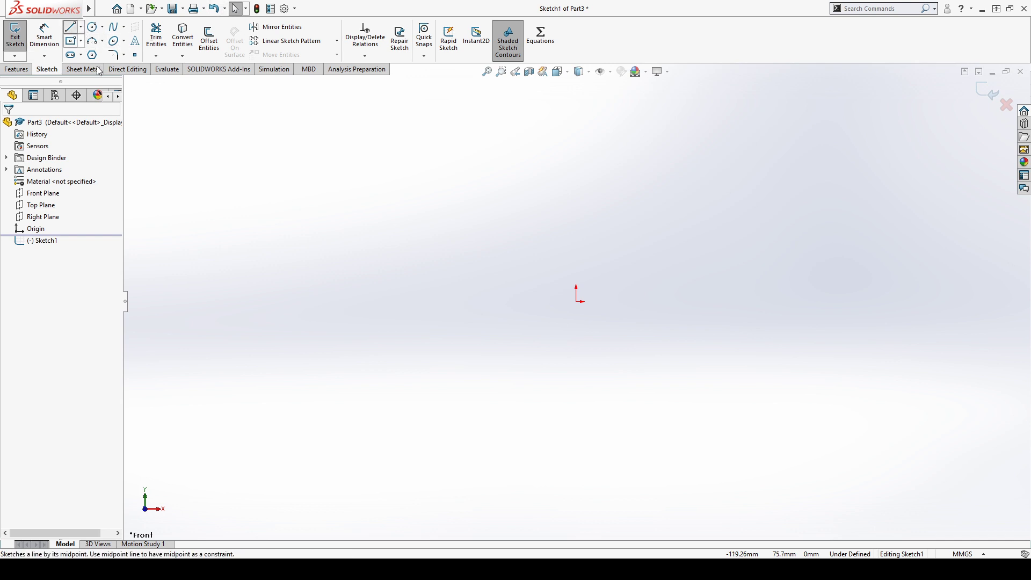
pyautogui.click(576, 301)
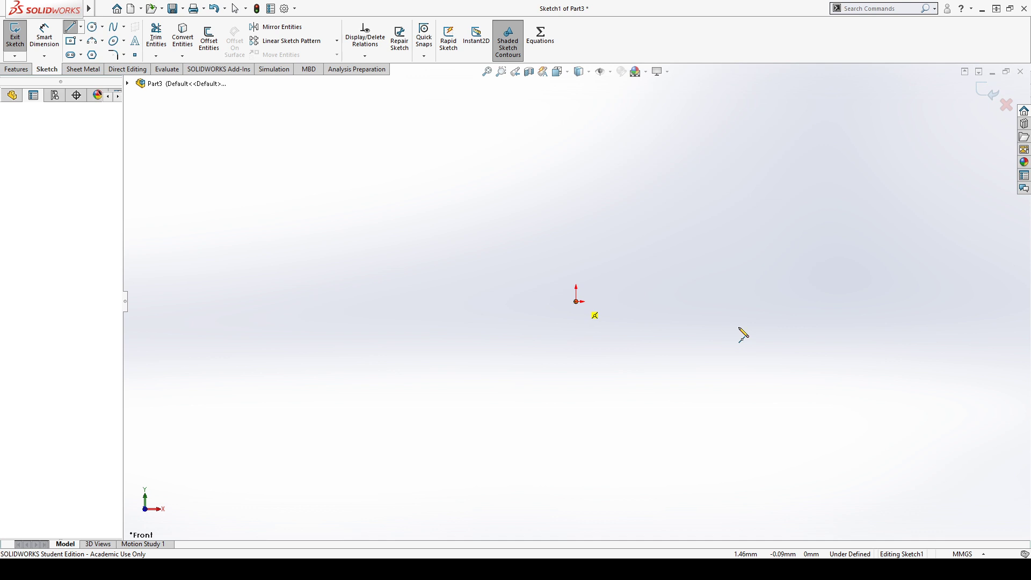
pyautogui.click(814, 303)
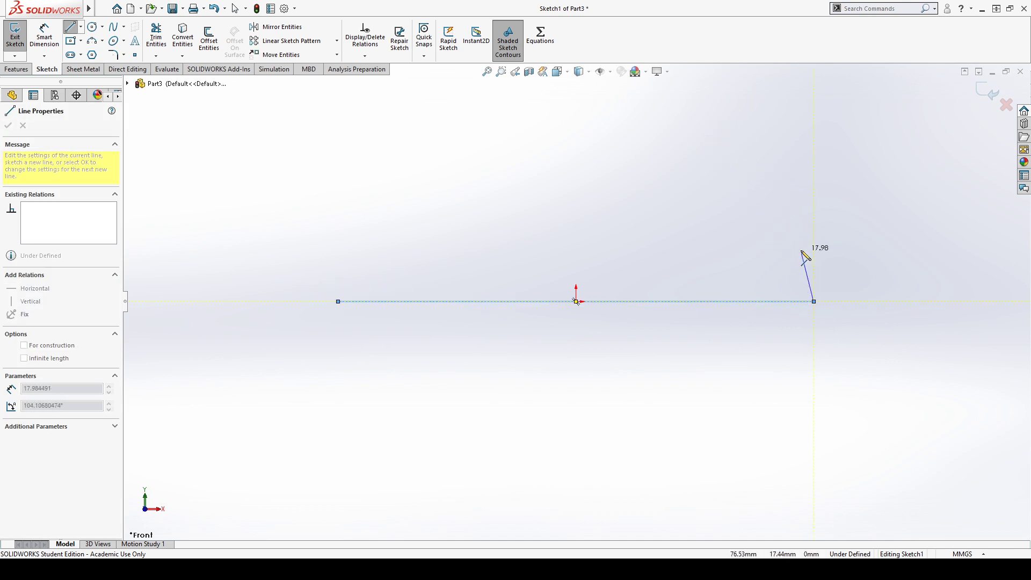
# Step: Close the profile above the baseline with sides about 20.4 mm high, two horizontal shoulders and a 180° arc of about 45.2 mm radius
pyautogui.click(815, 242)
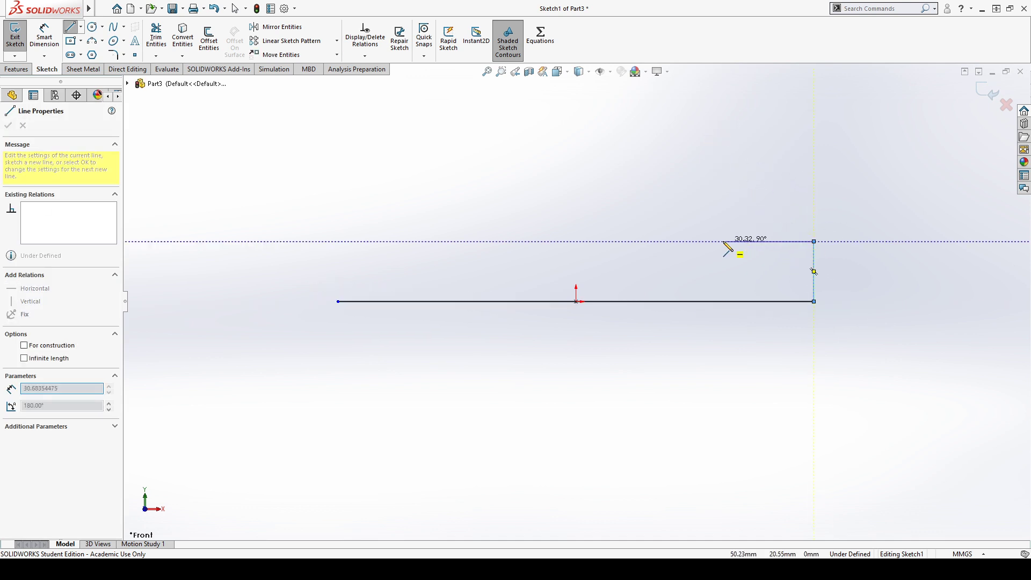
pyautogui.click(705, 241)
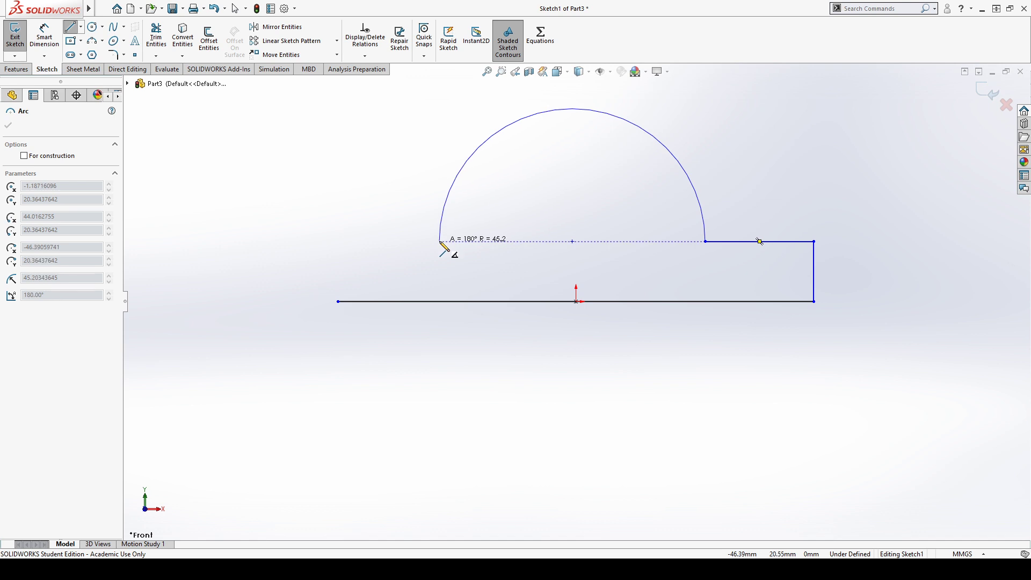
pyautogui.click(440, 241)
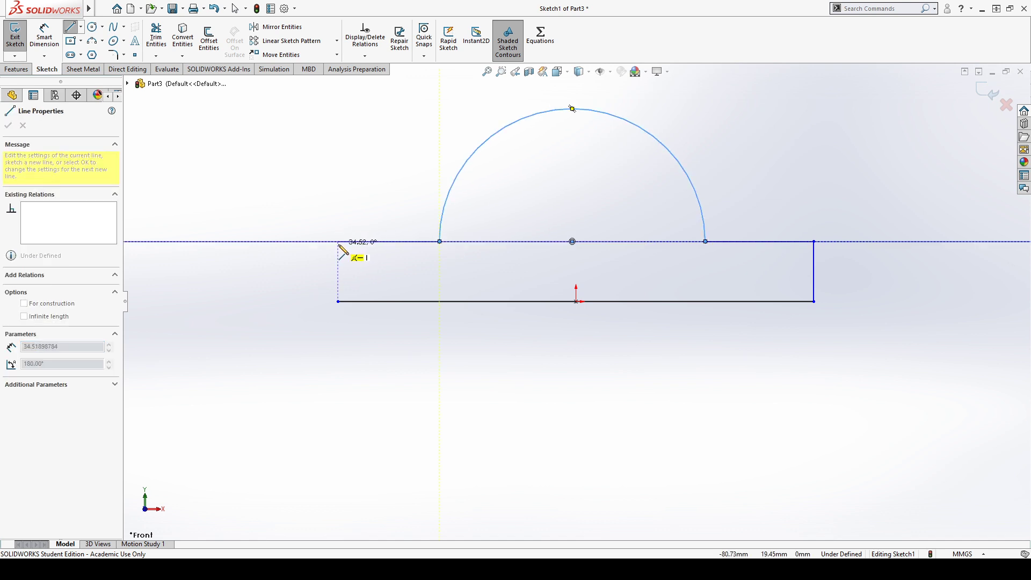
pyautogui.doubleClick(338, 242)
pyautogui.click(338, 241)
pyautogui.click(337, 302)
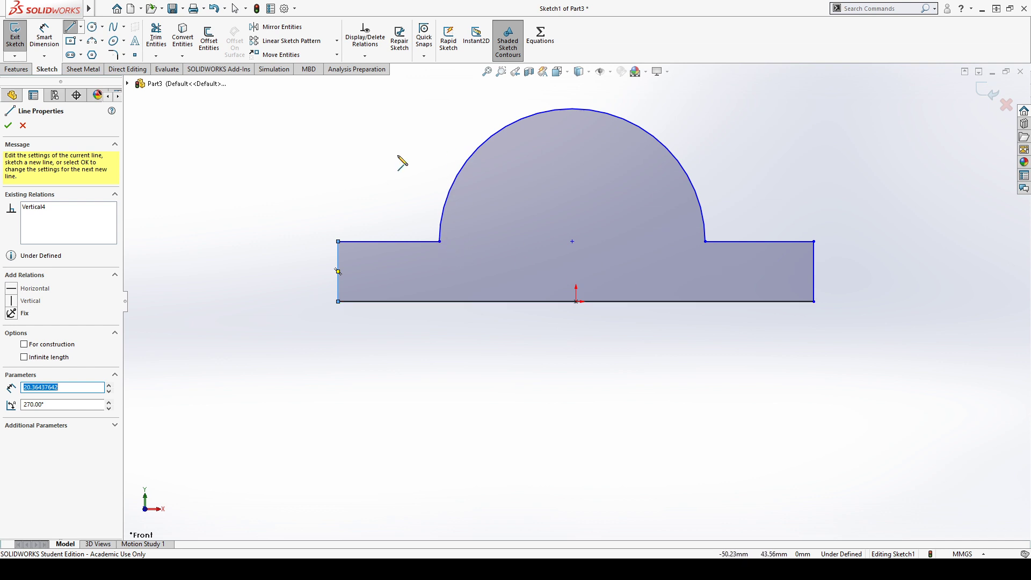
# Step: Draw a vertical line about 65 mm long from the origin up to the arc, dividing the profile
pyautogui.click(575, 302)
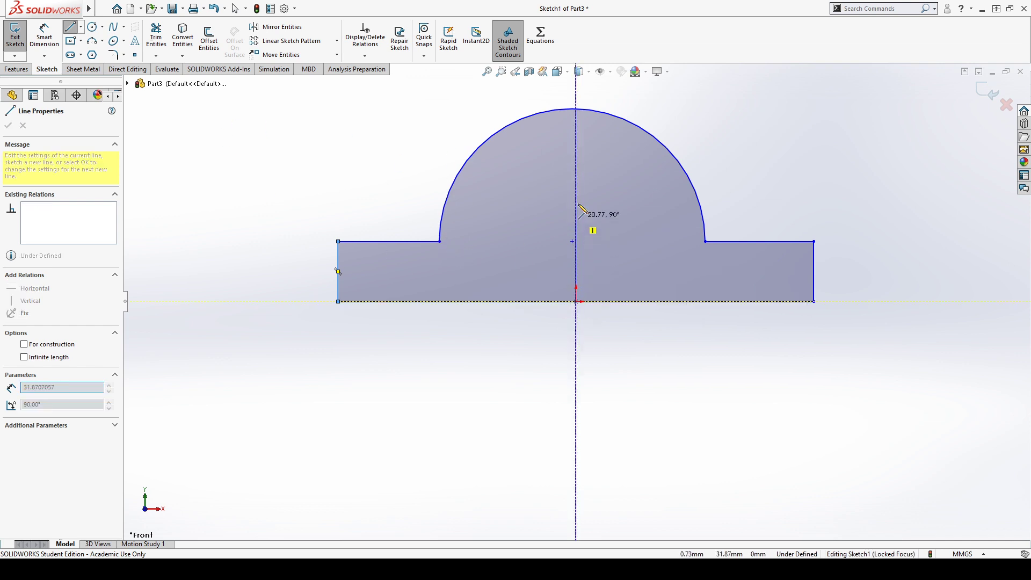
pyautogui.click(576, 109)
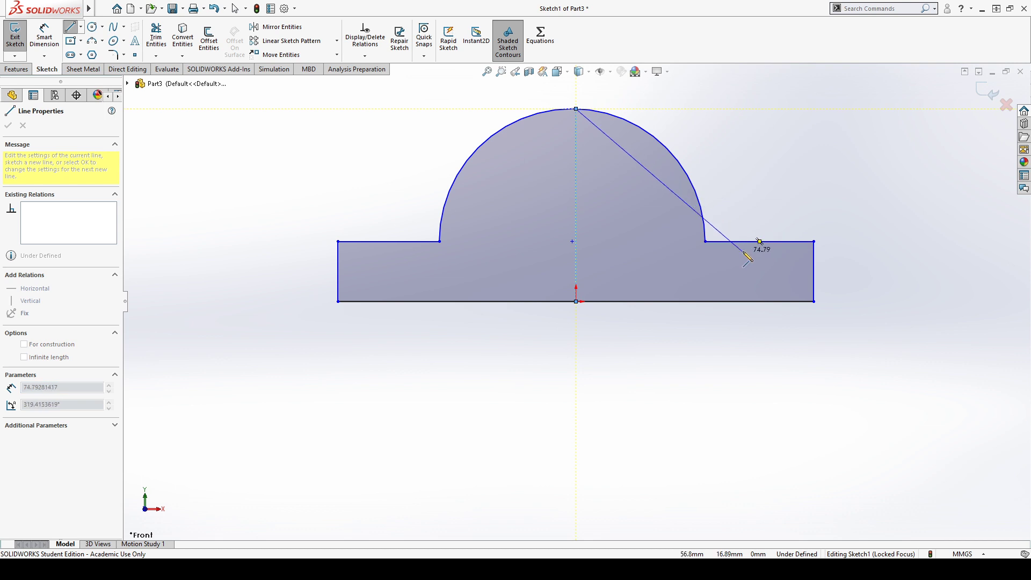
pyautogui.press('Escape')
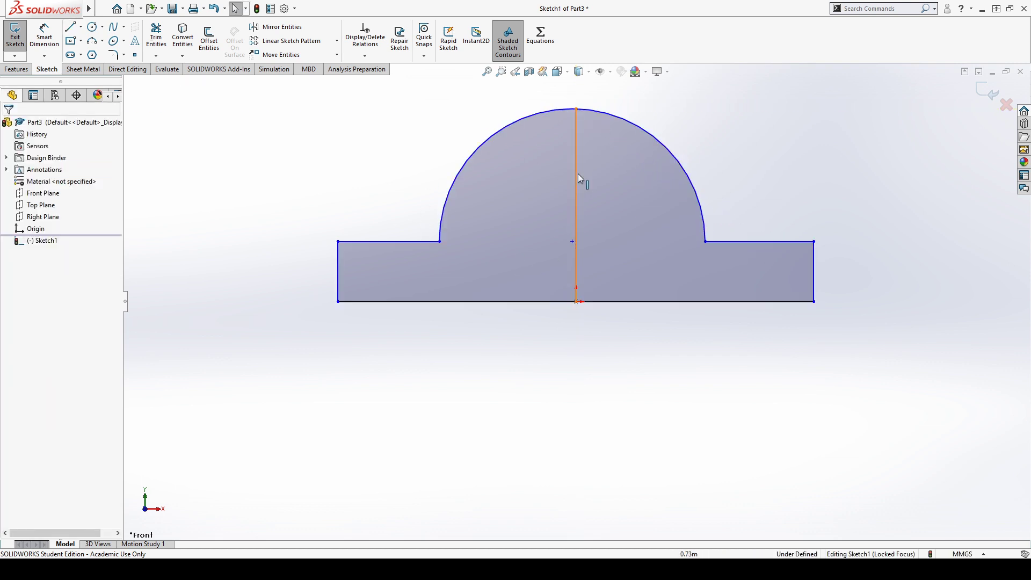
# Step: Convert the vertical centre line to construction geometry and move the arc's centre point onto it
pyautogui.click(579, 175)
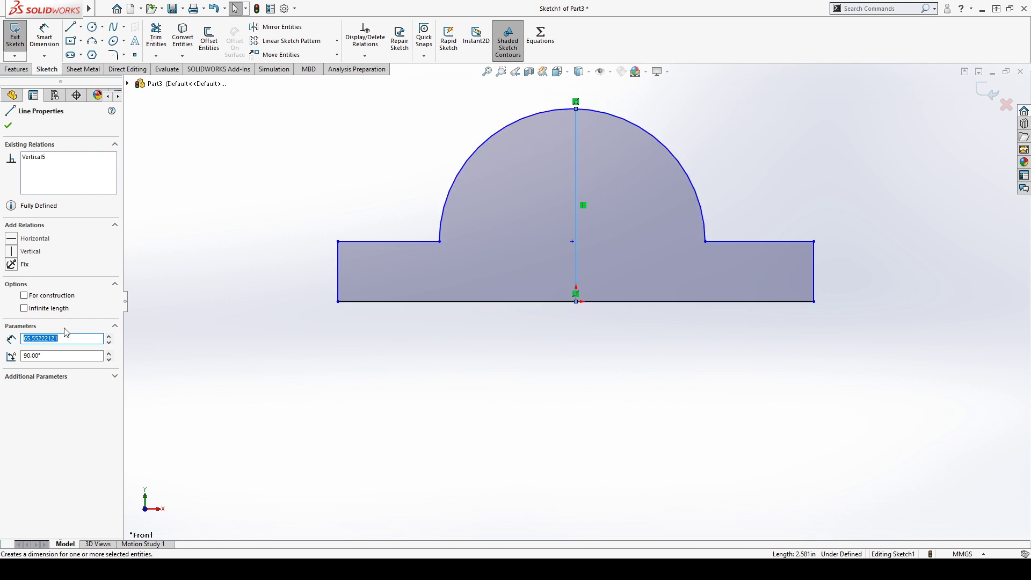
pyautogui.click(24, 295)
pyautogui.click(579, 344)
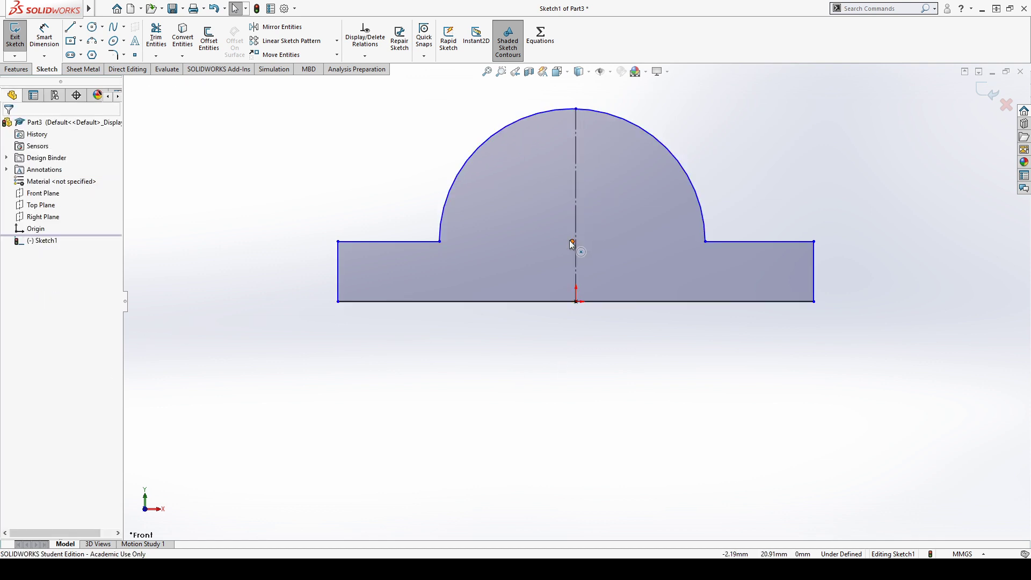
pyautogui.moveTo(572, 241)
pyautogui.mouseDown()
pyautogui.moveTo(537, 244)
pyautogui.moveTo(578, 240)
pyautogui.mouseUp()
pyautogui.click(612, 372)
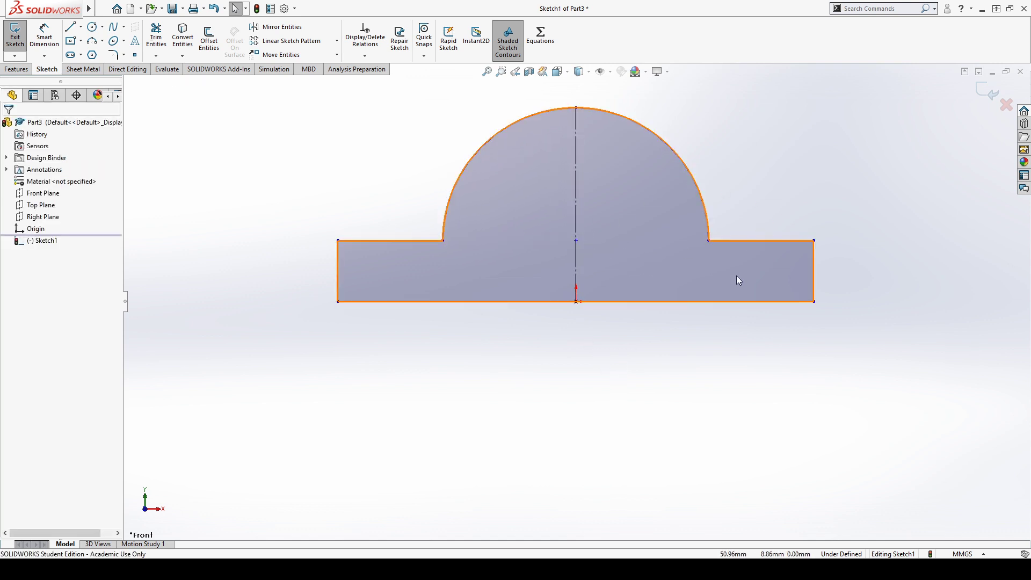
# Step: Make the base's two vertical end edges symmetric about the construction line and pull them inward
pyautogui.click(342, 271)
pyautogui.press('alt')
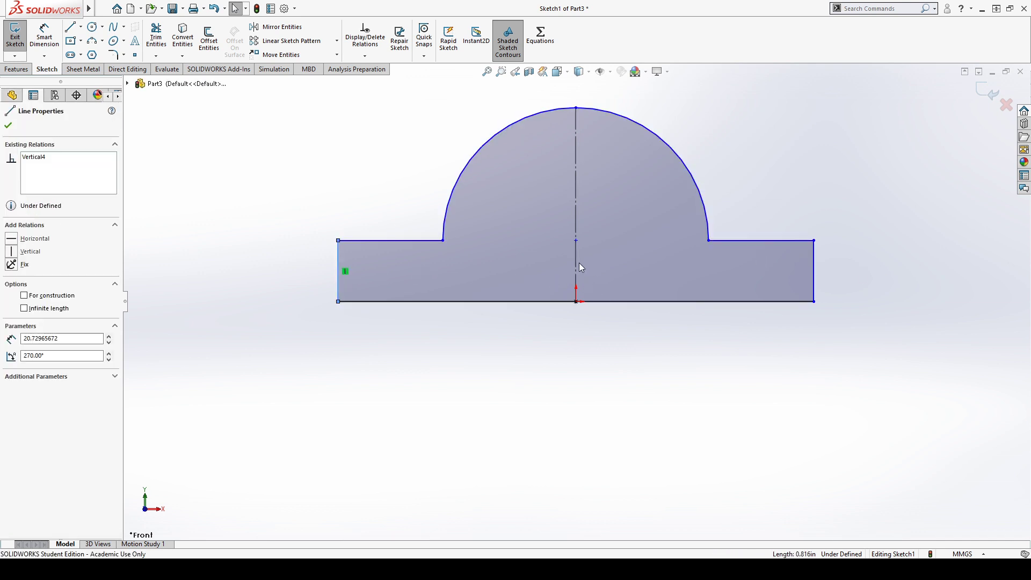
pyautogui.click(575, 269)
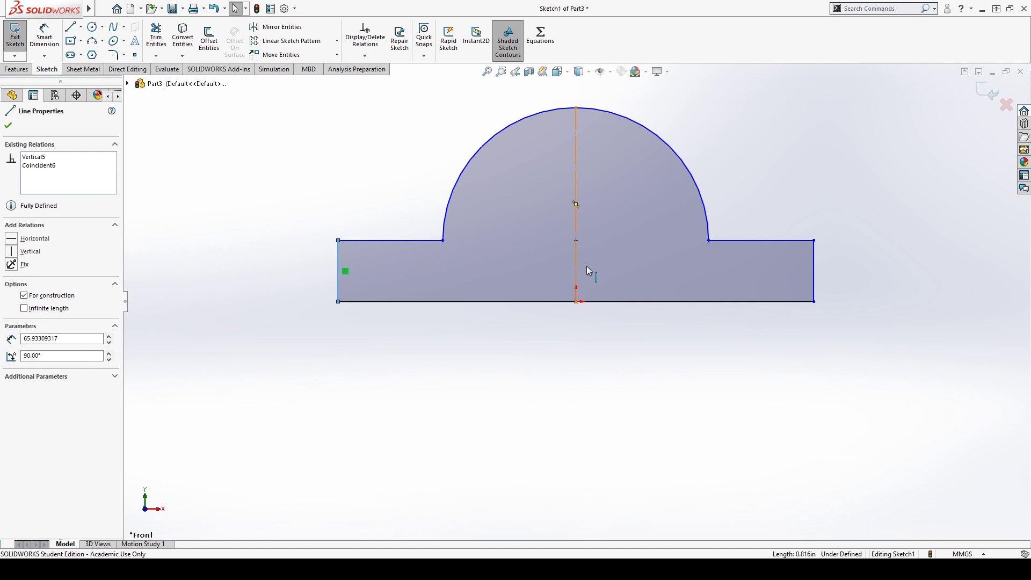
pyautogui.keyDown('ctrl'); pyautogui.click(815, 274); pyautogui.keyUp('ctrl')
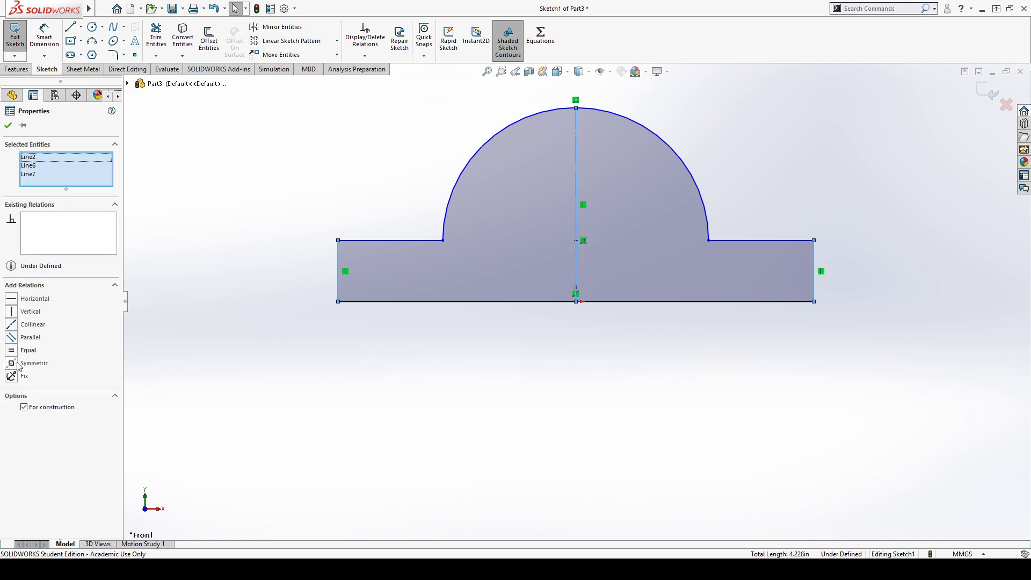
pyautogui.click(18, 367)
pyautogui.click(871, 285)
pyautogui.click(818, 272)
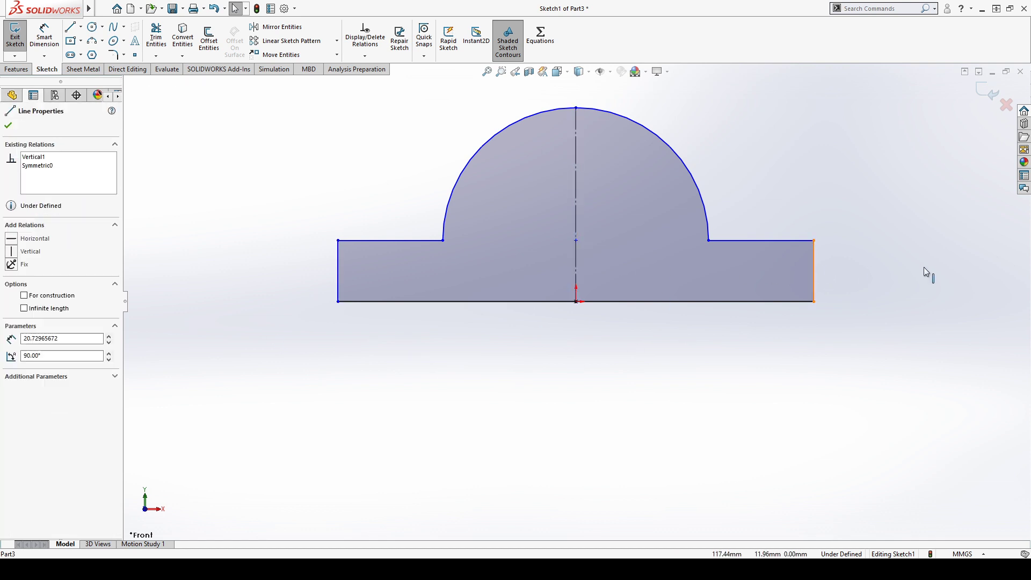
pyautogui.moveTo(924, 267); pyautogui.dragTo(766, 271)
pyautogui.click(155, 227)
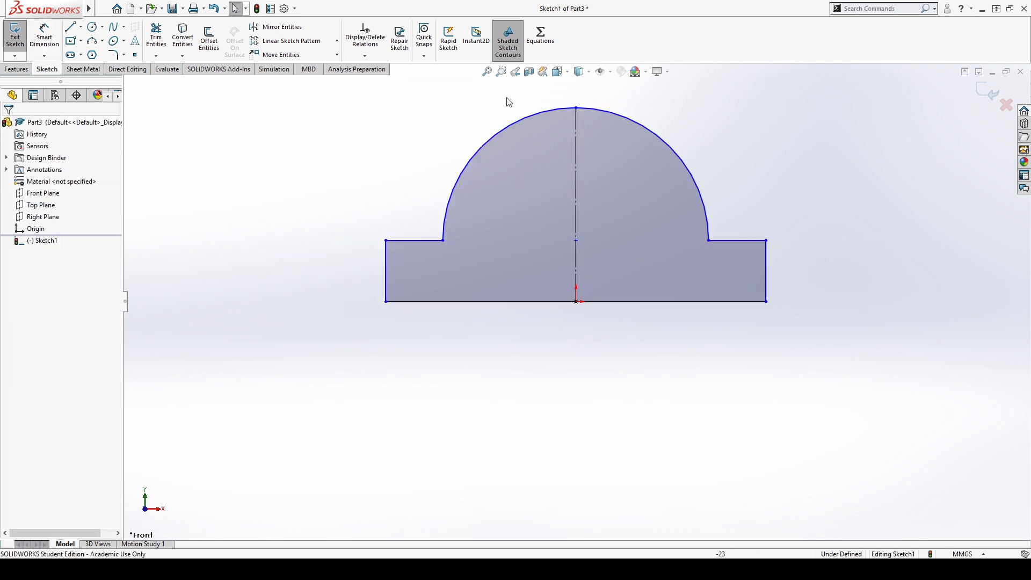
# Step: Sketch a circle of about 14 mm radius centred on the arc's centre point
pyautogui.click(92, 26)
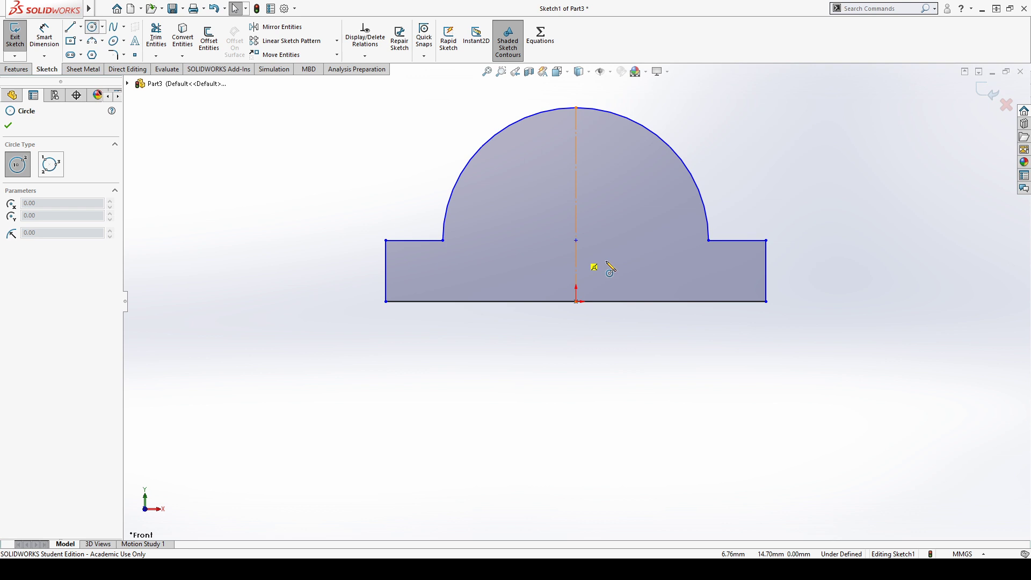
pyautogui.click(576, 240)
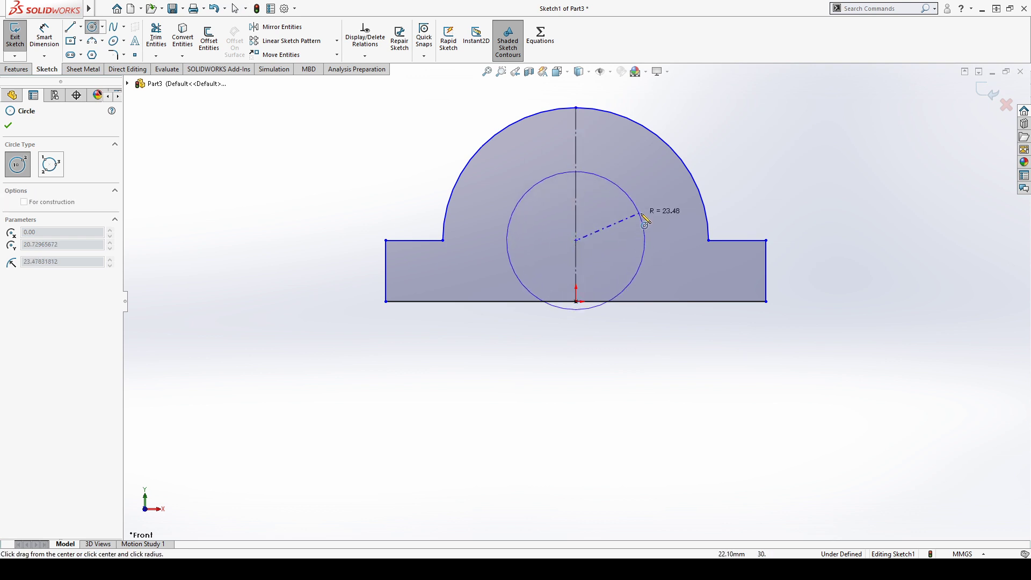
pyautogui.click(618, 240)
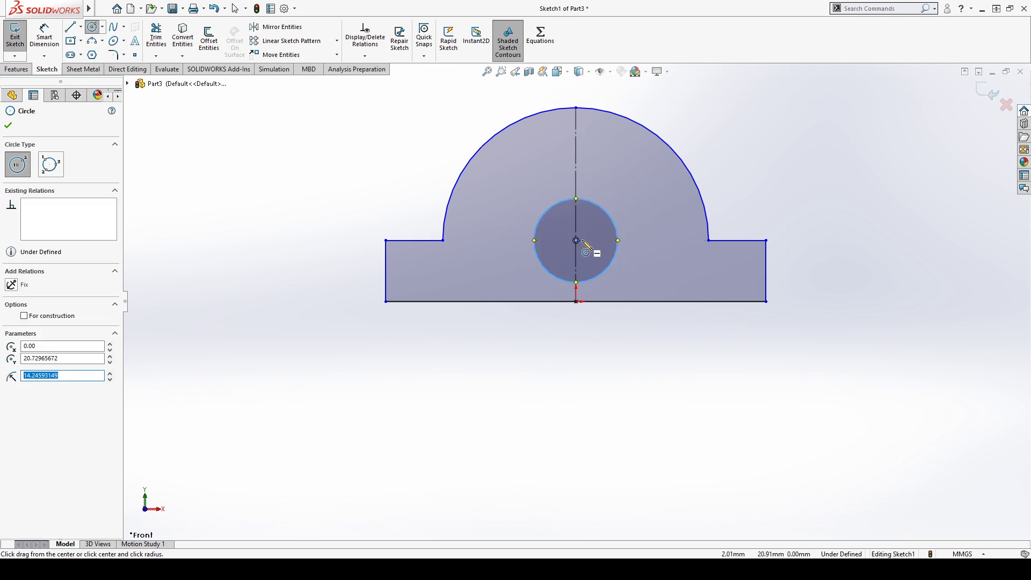
pyautogui.press('Escape')
# Step: Dimension the circle's diameter as 15 mm
pyautogui.press('s')
pyautogui.click(725, 304)
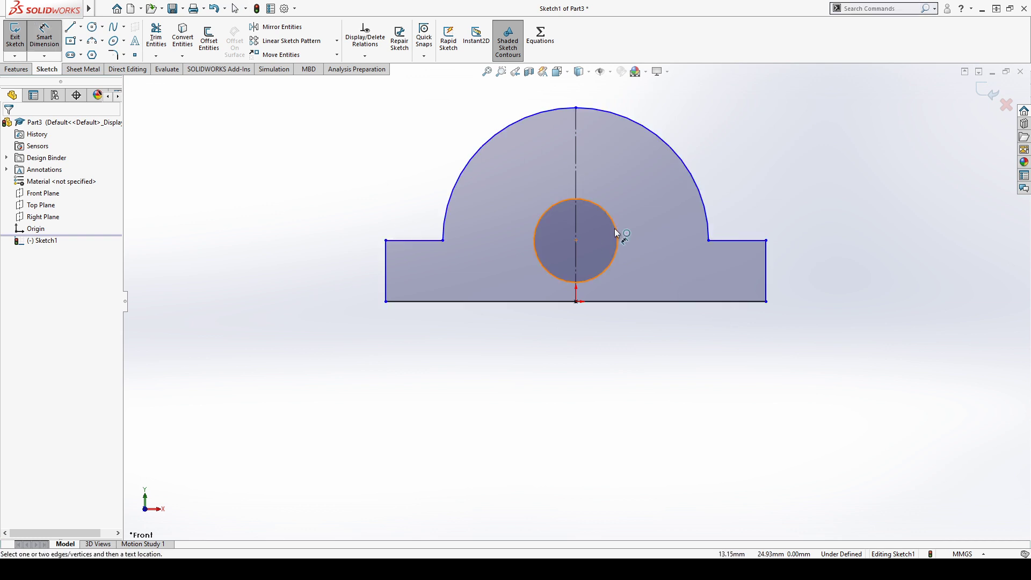
pyautogui.click(616, 232)
pyautogui.click(658, 236)
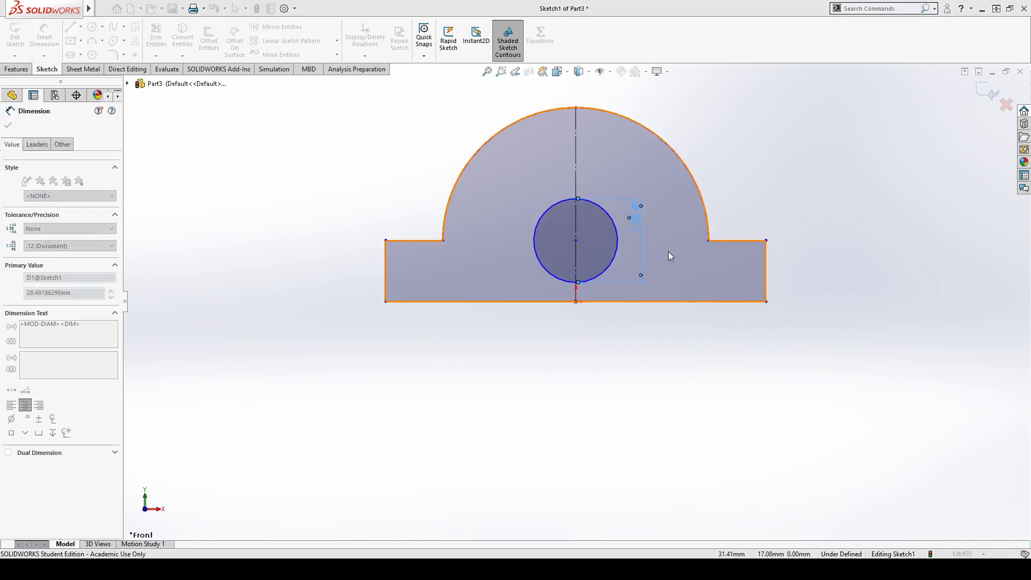
pyautogui.write('15')
pyautogui.press('Return')
pyautogui.scroll(2, 656, 202)
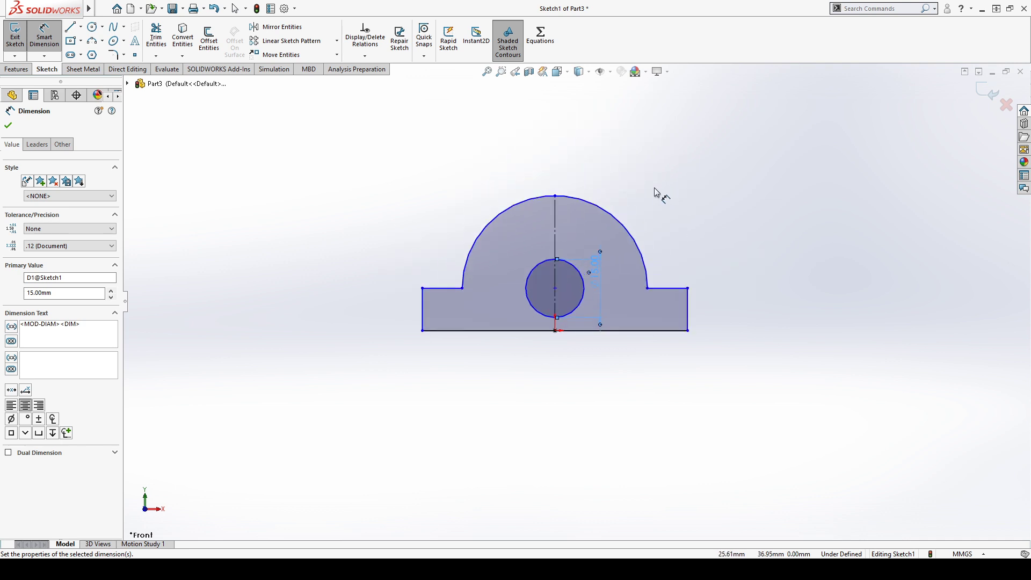
pyautogui.scroll(-2, 654, 189)
# Step: Dimension the radial gap between the circle and the outer arc as 10 mm
pyautogui.click(537, 319)
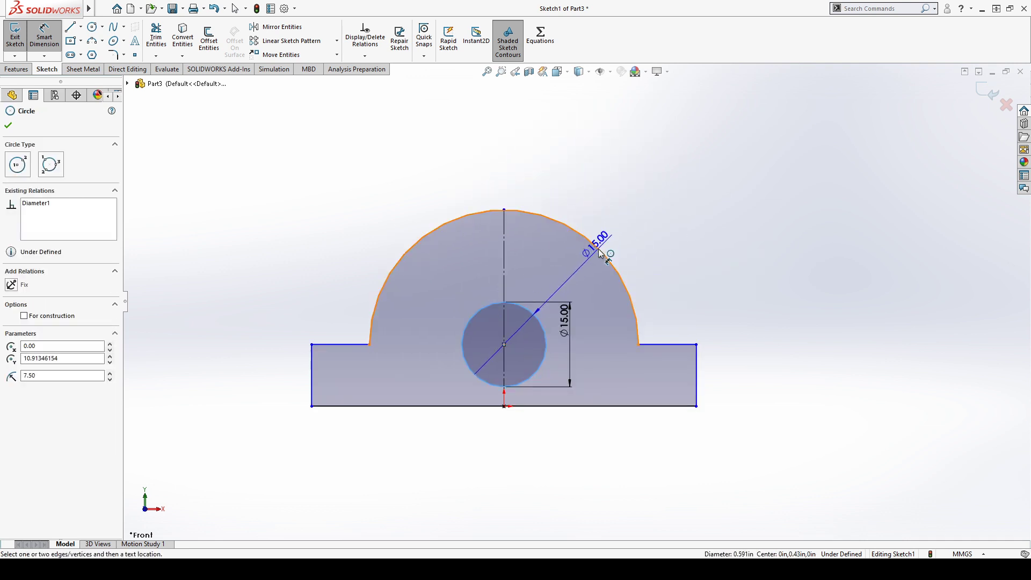
pyautogui.click(600, 252)
pyautogui.click(555, 274)
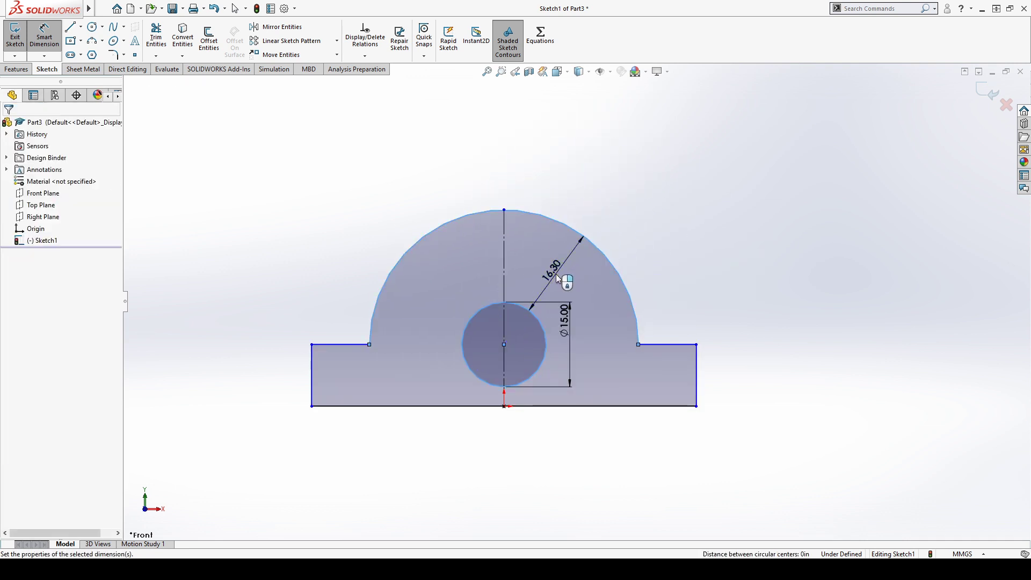
pyautogui.write('10')
pyautogui.press('Return')
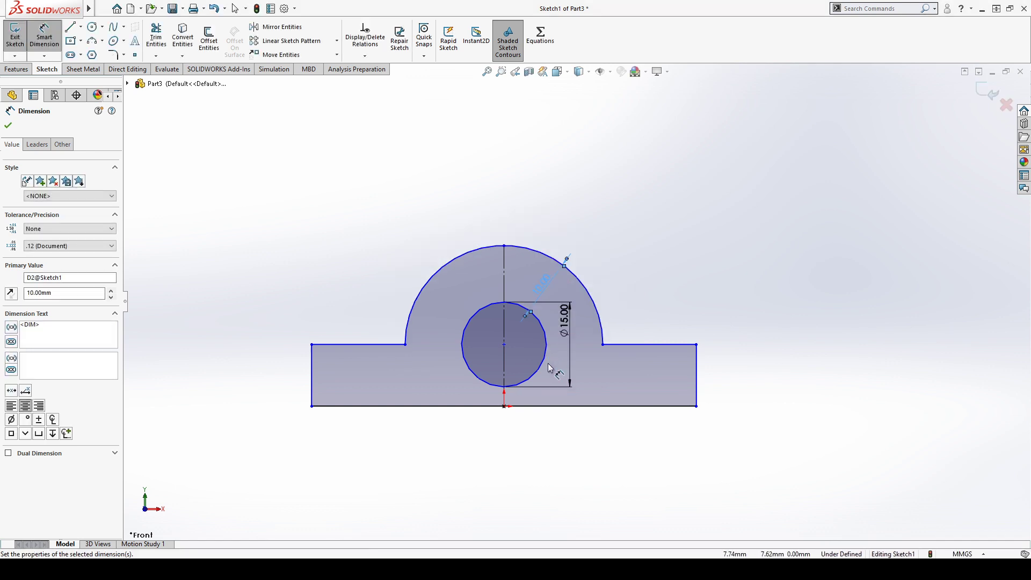
# Step: Dimension the gap between the circle's lowest point and the base line as 4 mm
pyautogui.click(534, 407)
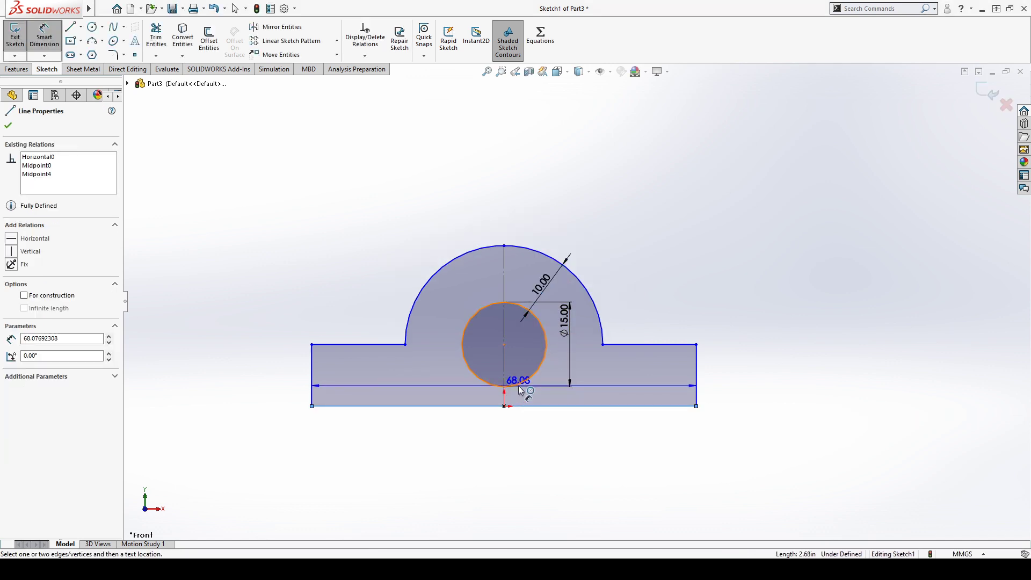
pyautogui.click(507, 387)
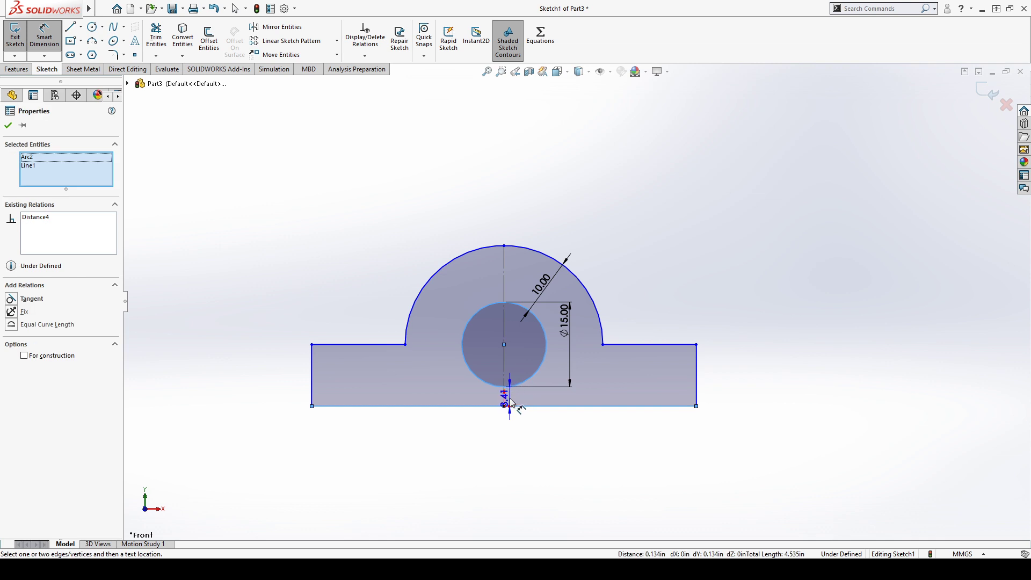
pyautogui.click(500, 434)
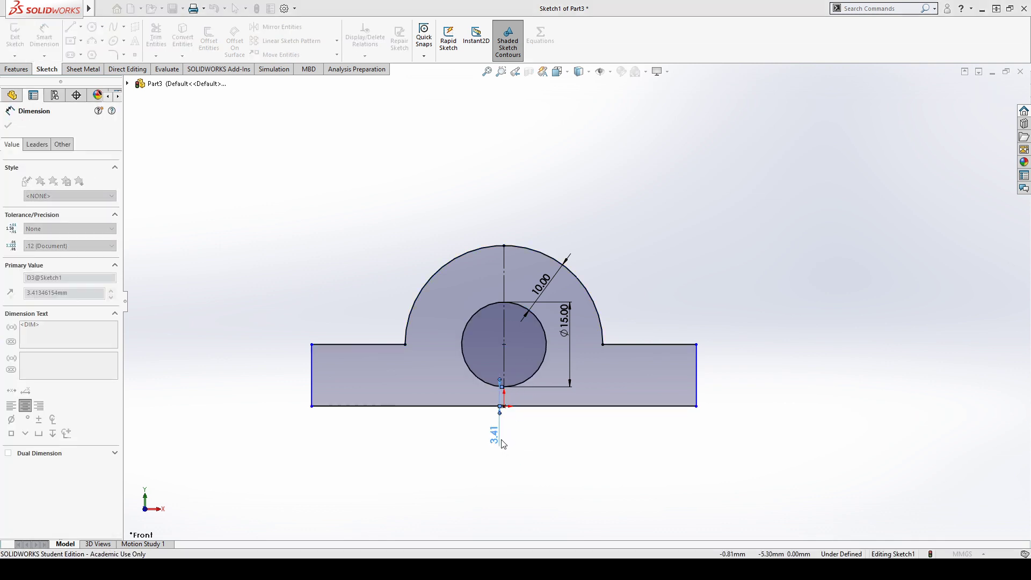
pyautogui.write('4')
pyautogui.press('Return')
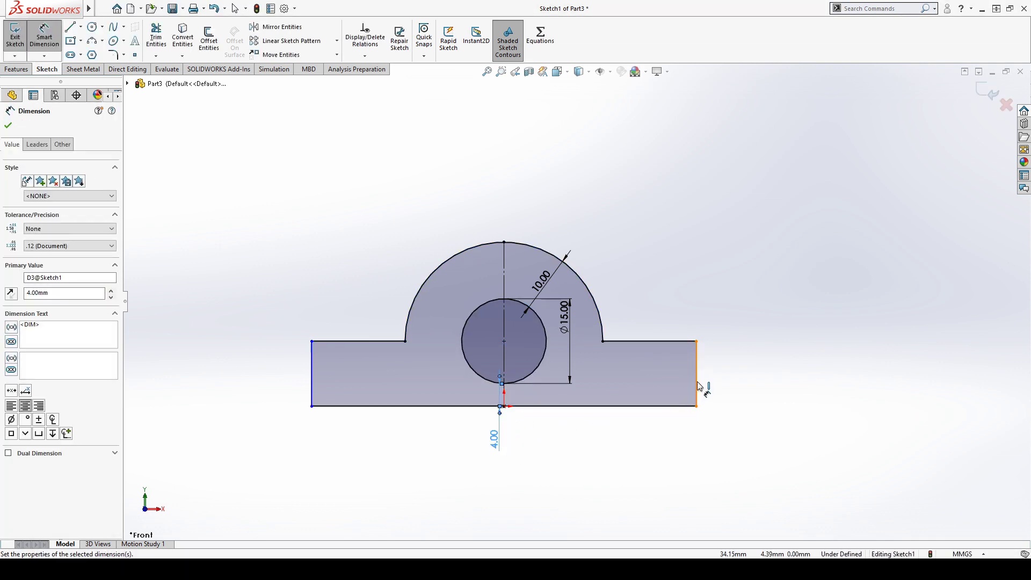
# Step: Dimension the overall width between the base's two vertical end edges as 65 mm
pyautogui.click(697, 388)
pyautogui.click(313, 387)
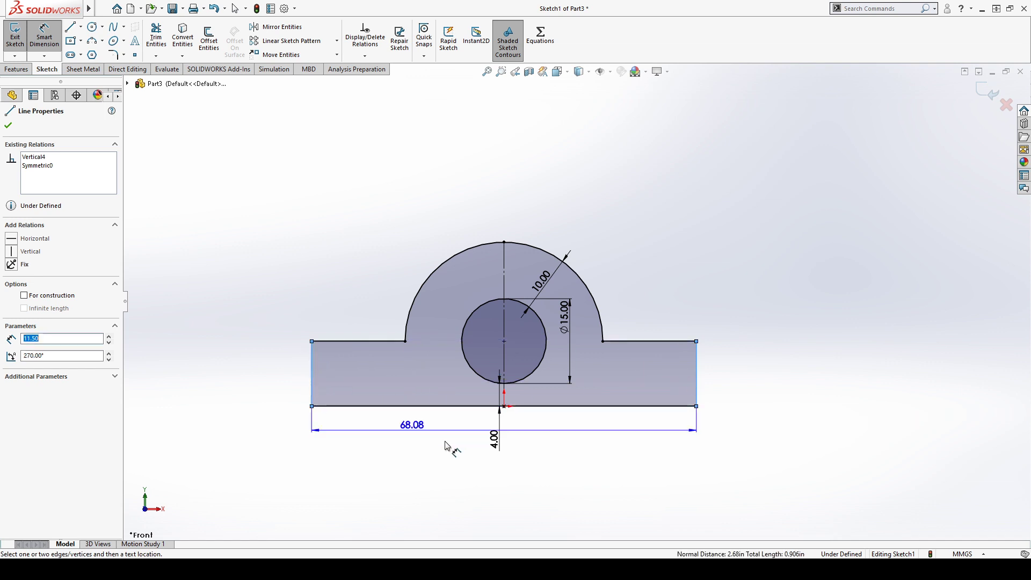
pyautogui.click(515, 478)
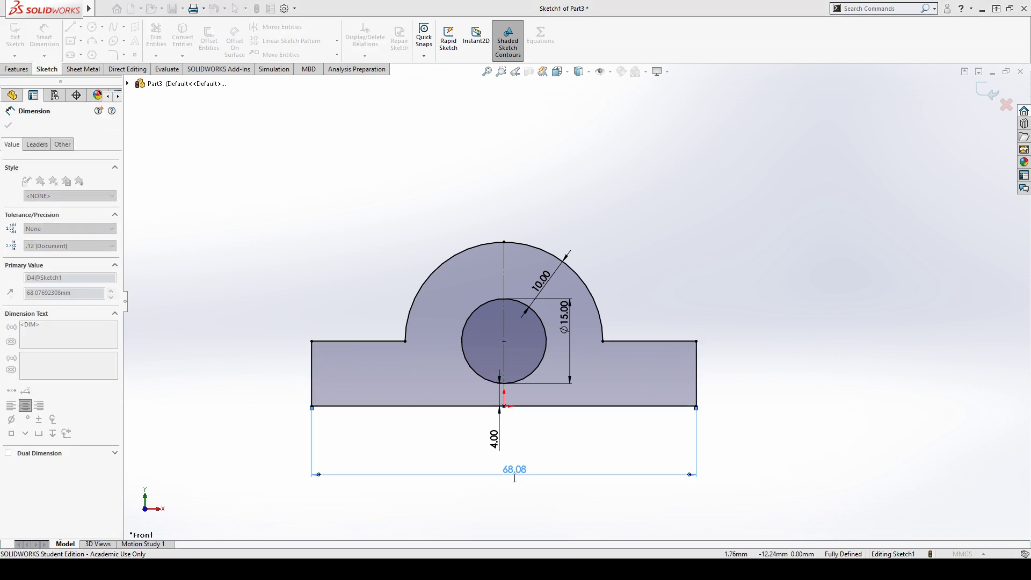
pyautogui.write('65')
pyautogui.press('Return')
pyautogui.click(752, 278)
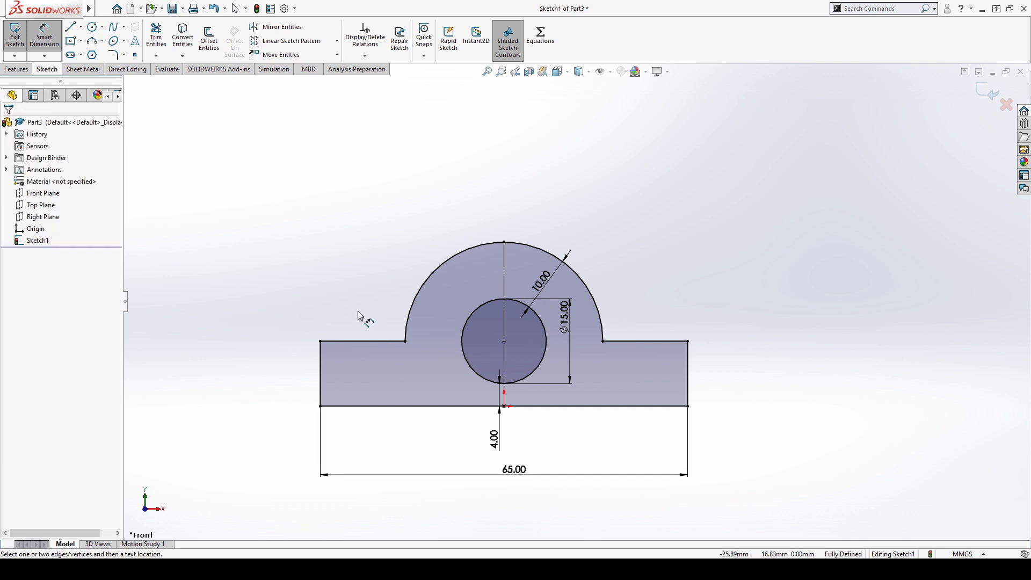
# Step: Exit the sketch and extrude the profile 20 mm using the Mid Plane end condition
pyautogui.click(16, 37)
pyautogui.moveTo(582, 301); pyautogui.dragTo(636, 220, button='middle')
pyautogui.click(16, 68)
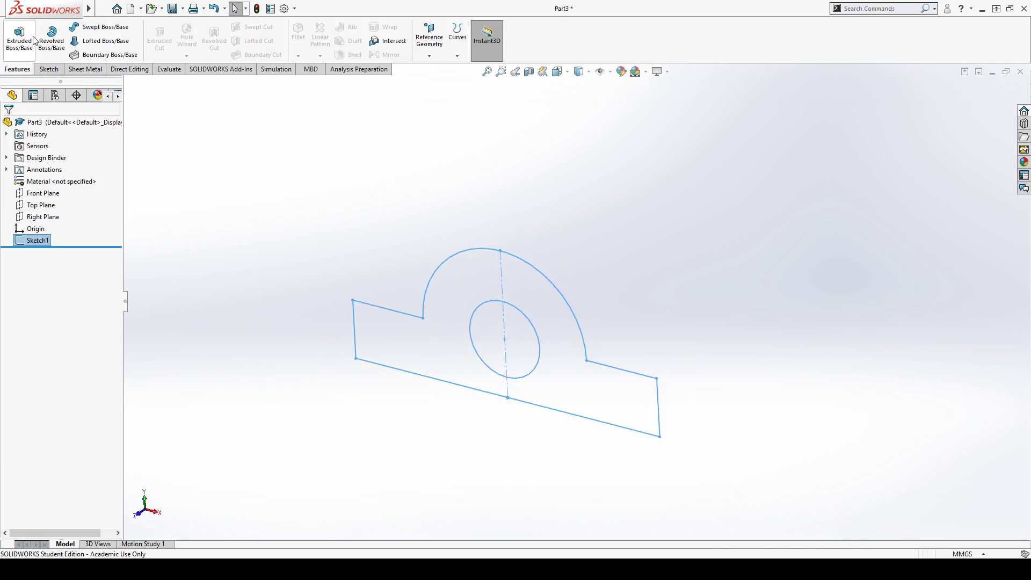
pyautogui.click(19, 37)
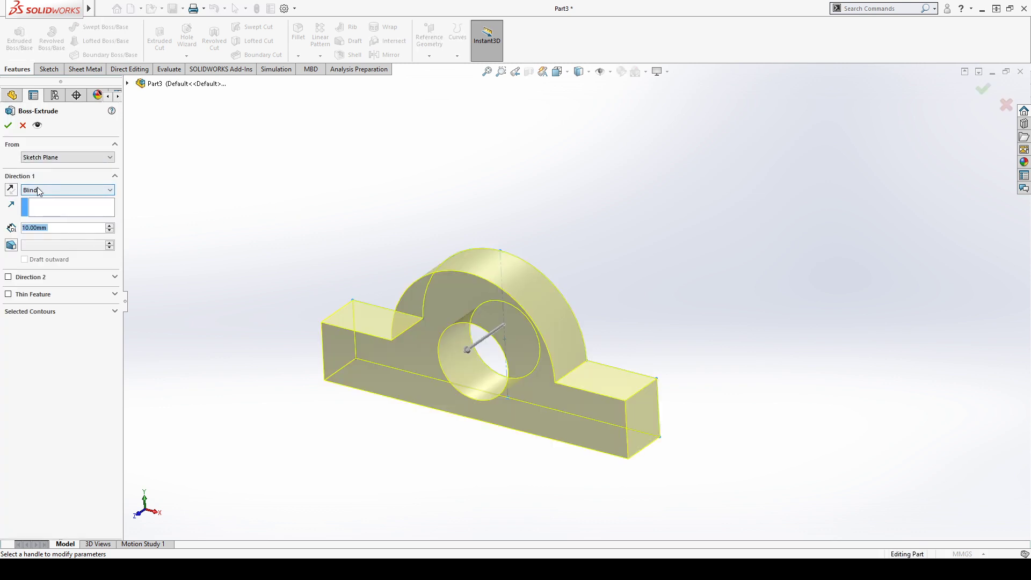
pyautogui.click(38, 190)
pyautogui.click(58, 236)
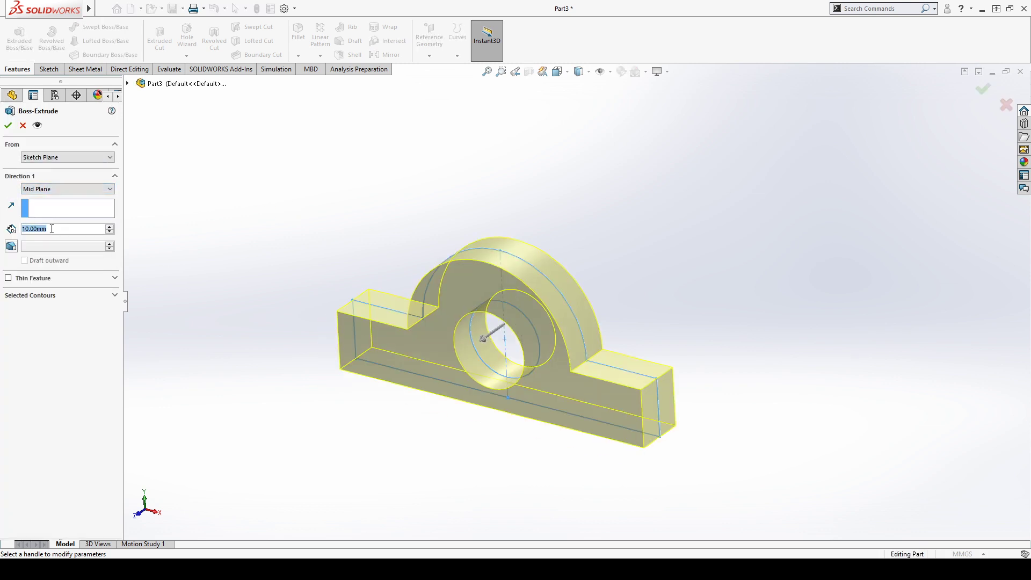
pyautogui.write('20')
pyautogui.press('Return')
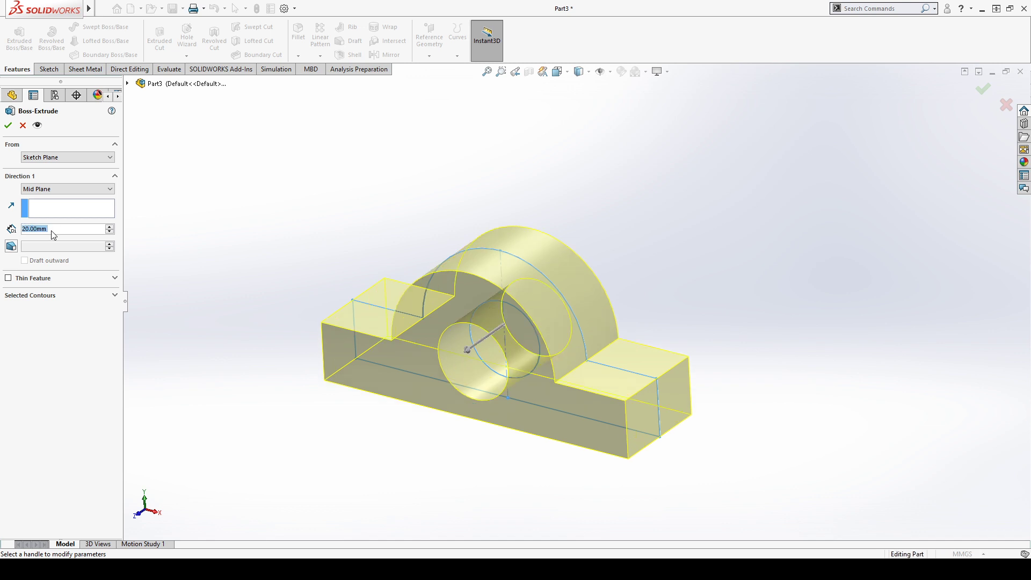
pyautogui.click(9, 125)
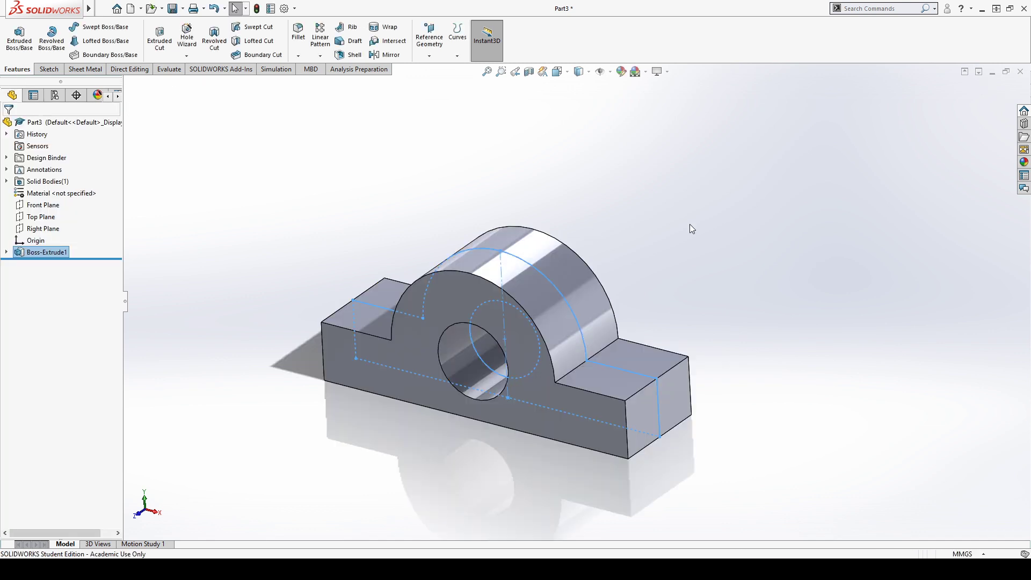
# Step: Start a new sketch on the Top Plane
pyautogui.moveTo(678, 410); pyautogui.dragTo(424, 392, button='middle')
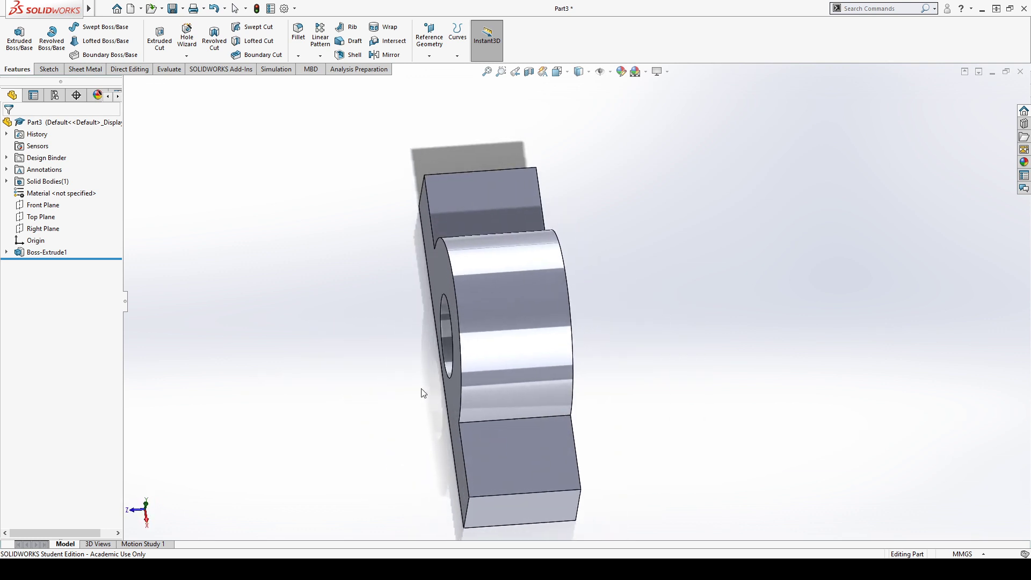
pyautogui.click(47, 219)
pyautogui.click(53, 197)
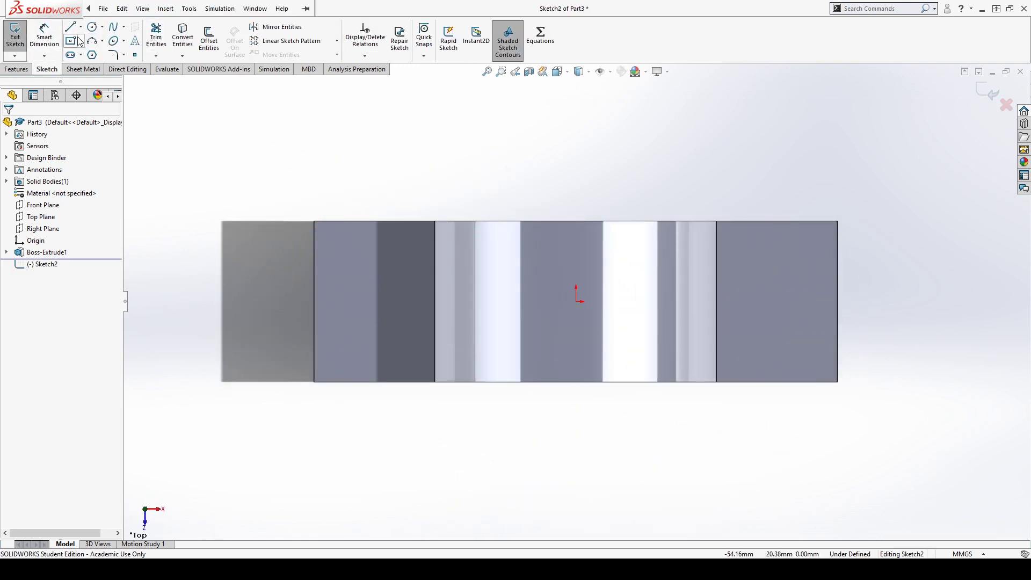
# Step: Sketch a horizontal midpoint line about 41 mm long between the origin and the block's front edge, centred on the origin's vertical axis
pyautogui.click(69, 27)
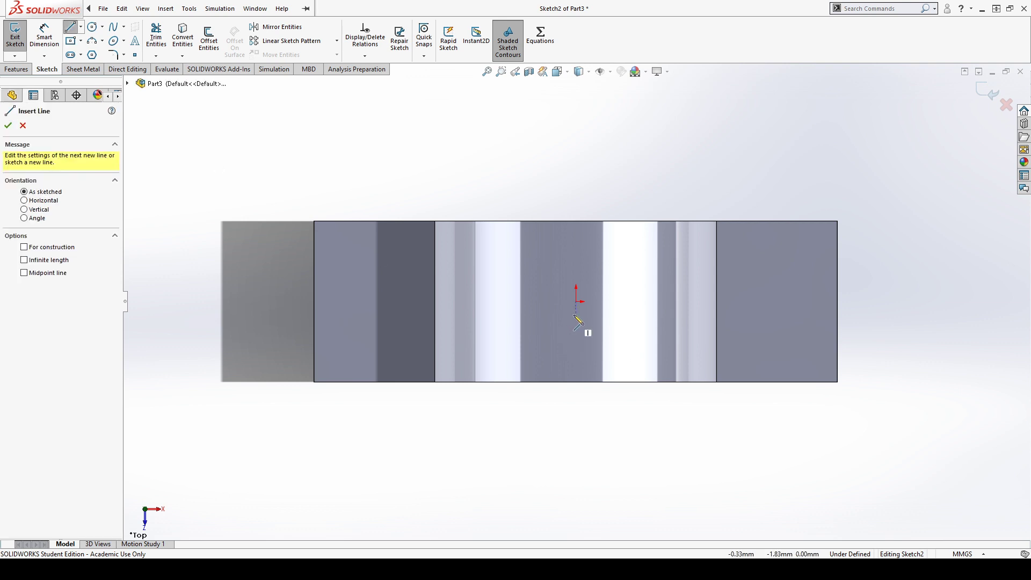
pyautogui.click(88, 29)
pyautogui.click(80, 27)
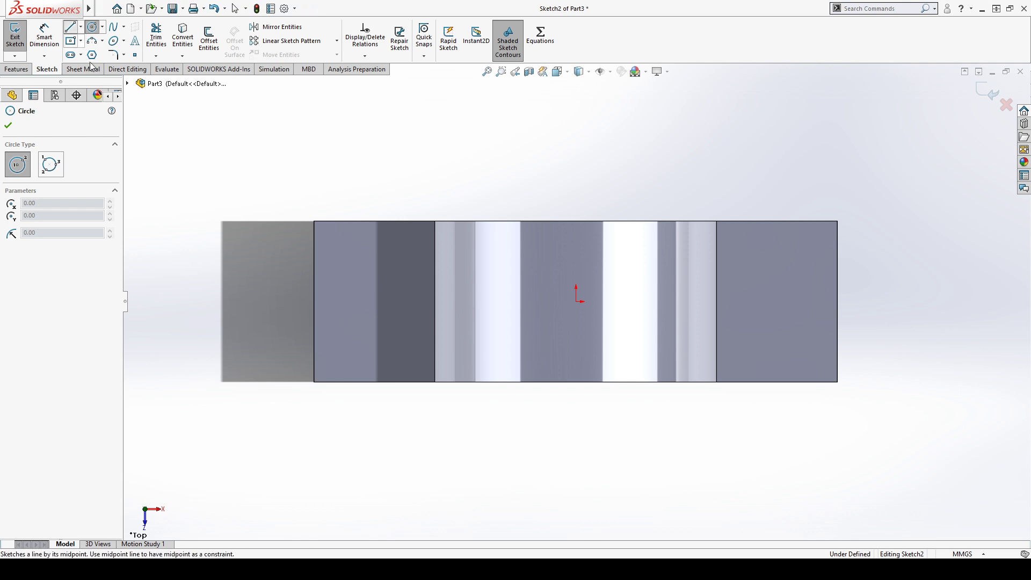
pyautogui.click(90, 64)
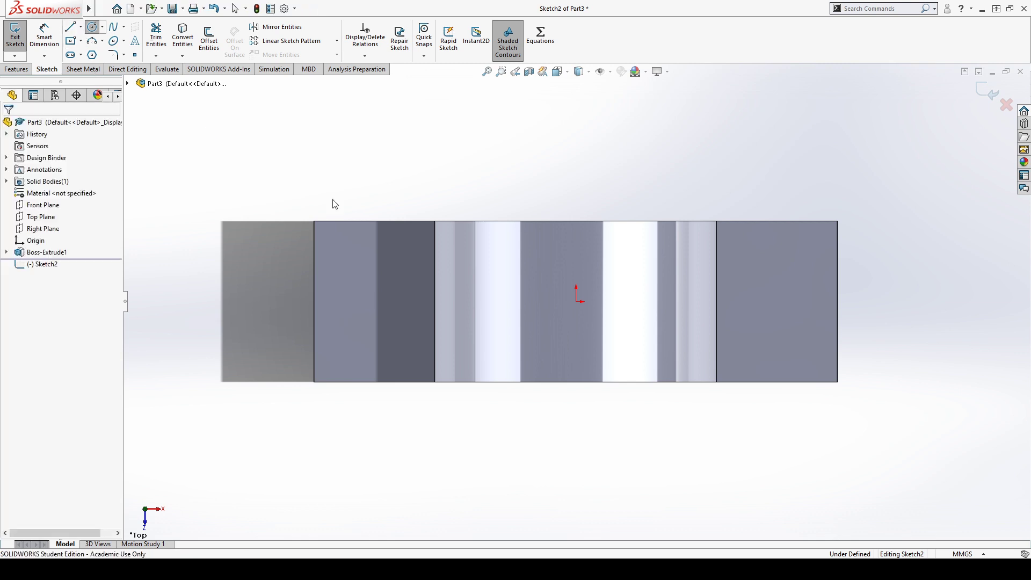
pyautogui.click(576, 348)
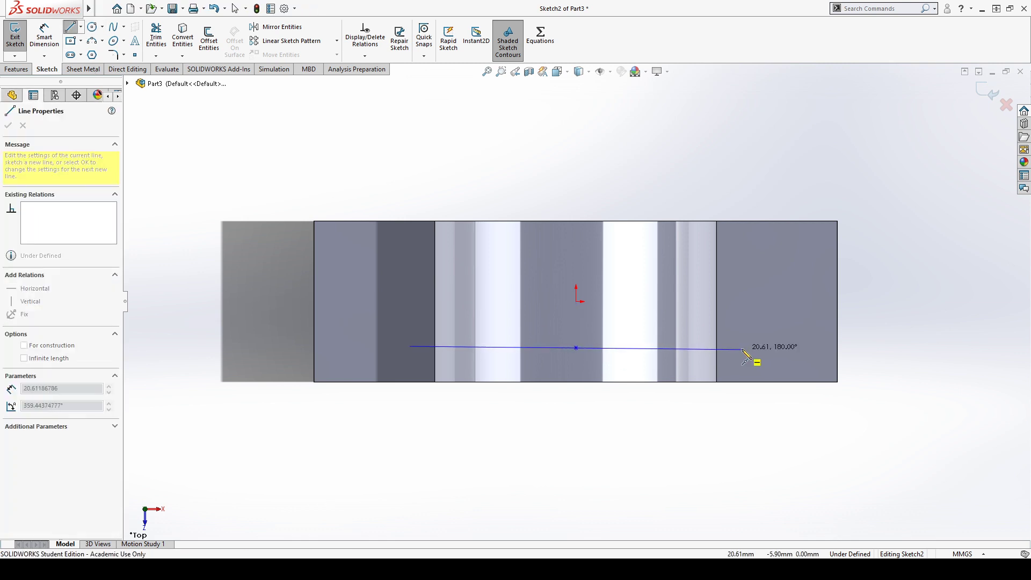
pyautogui.click(742, 348)
# Step: Continue the profile with an angled line to the front edge, lines around the block's end, and a sloped notch back to the centre axis
pyautogui.click(776, 381)
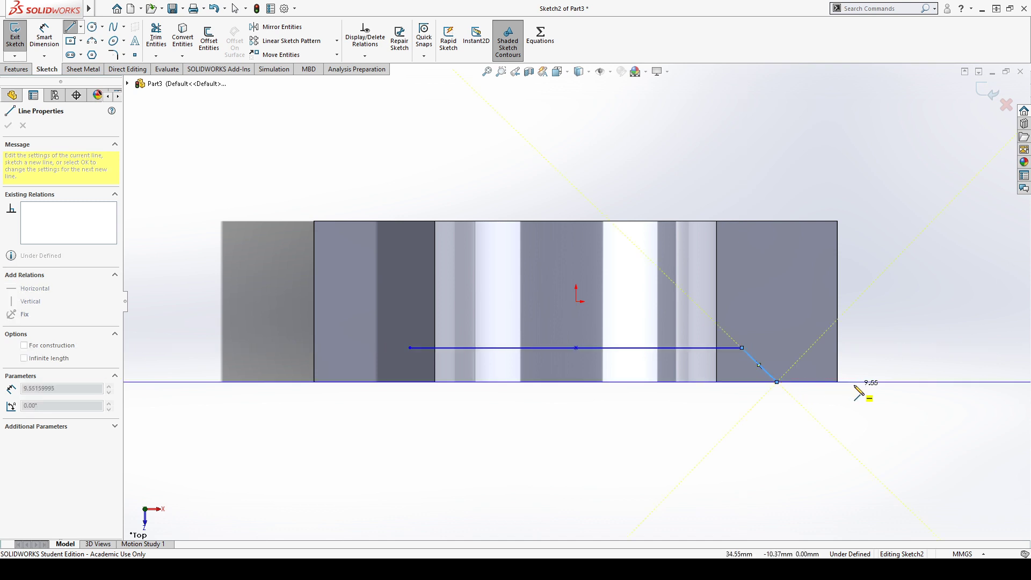
pyautogui.click(837, 382)
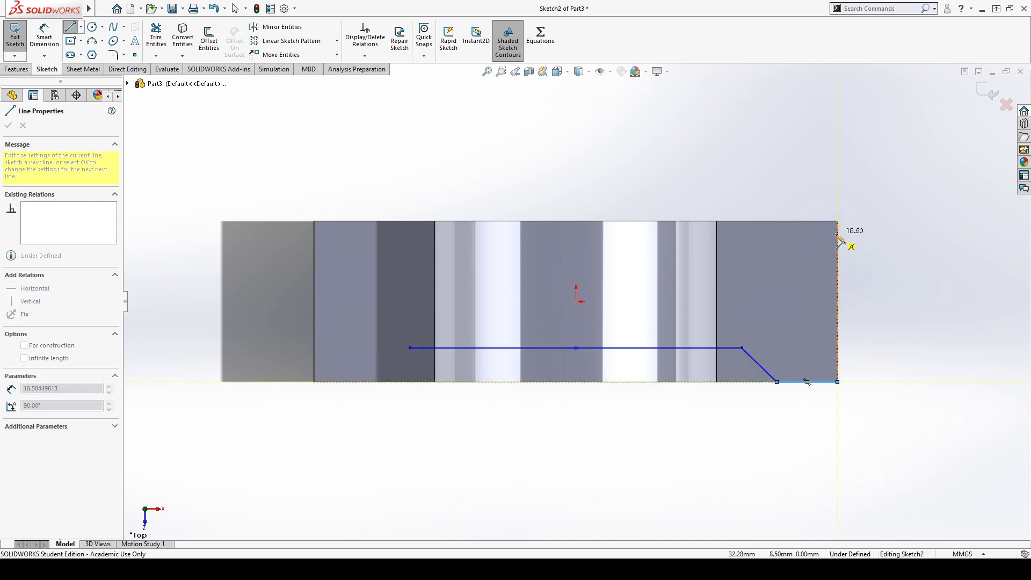
pyautogui.click(837, 221)
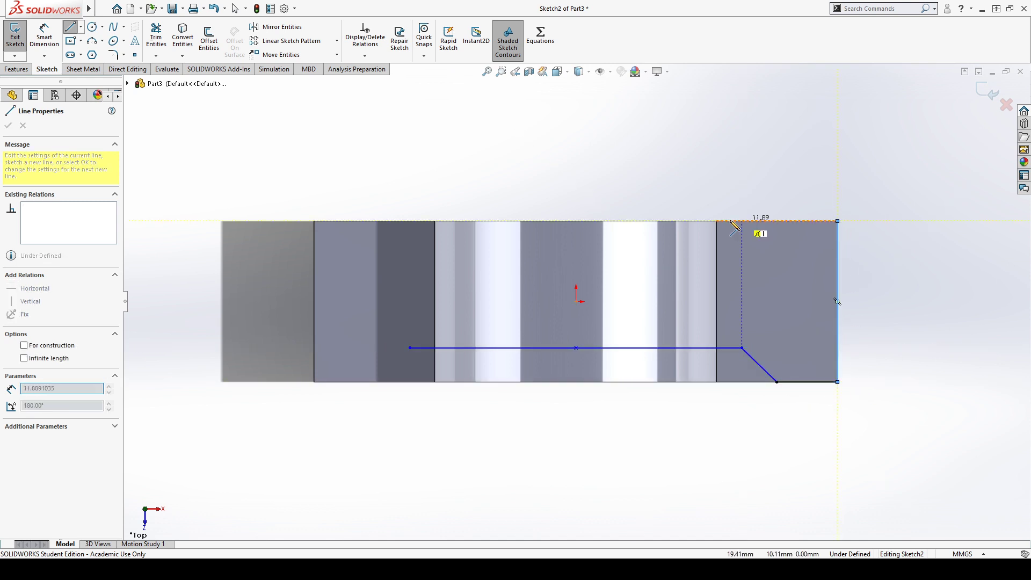
pyautogui.click(653, 221)
pyautogui.click(634, 259)
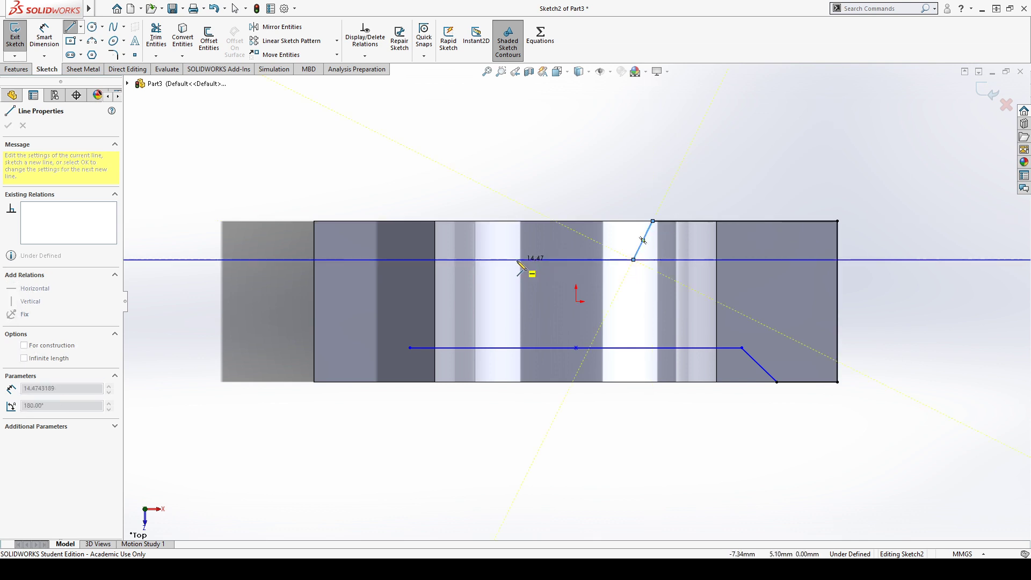
pyautogui.click(576, 259)
# Step: Draw a vertical line from the notch floor to the long line's midpoint and convert it to construction geometry
pyautogui.click(575, 348)
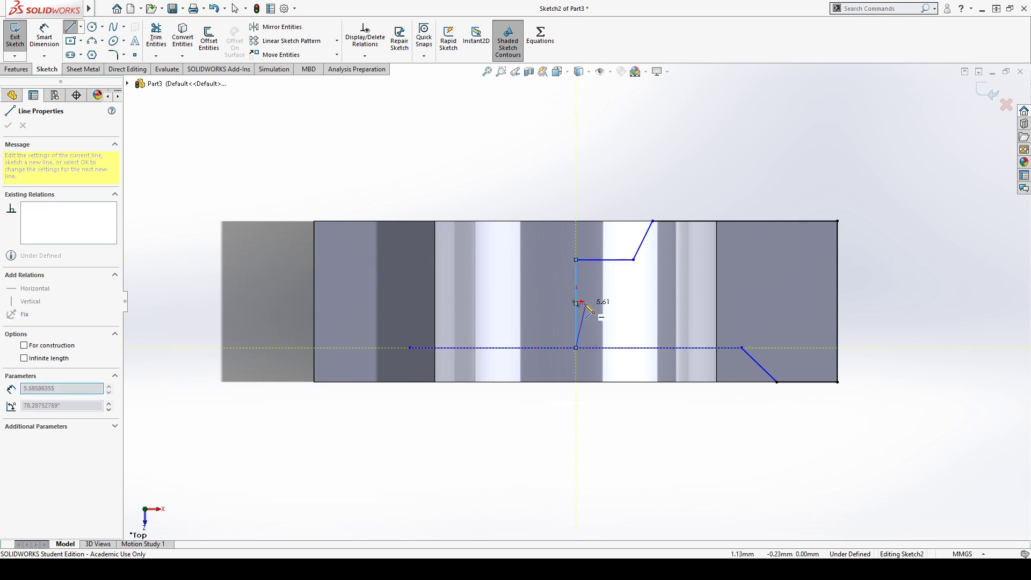
pyautogui.press('Escape')
pyautogui.click(577, 322)
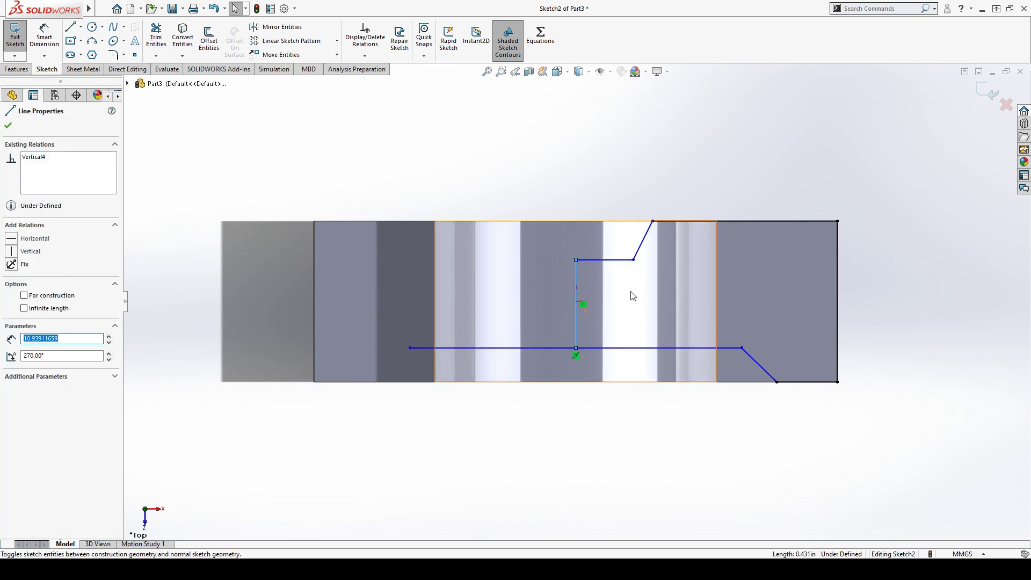
# Step: Mirror the selected half profile about the vertical construction line
pyautogui.press('Escape')
pyautogui.moveTo(552, 162); pyautogui.dragTo(896, 461)
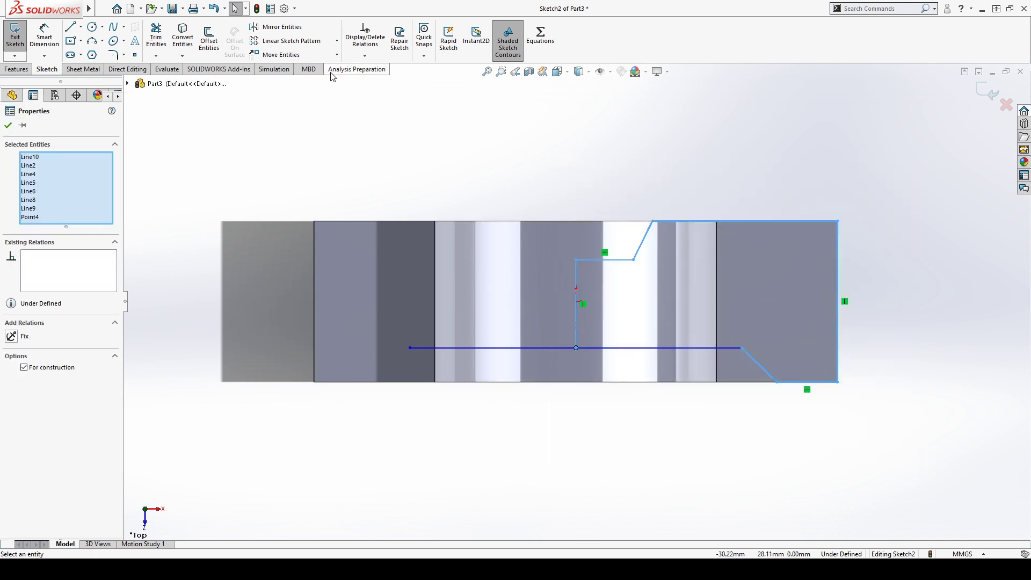
pyautogui.click(276, 27)
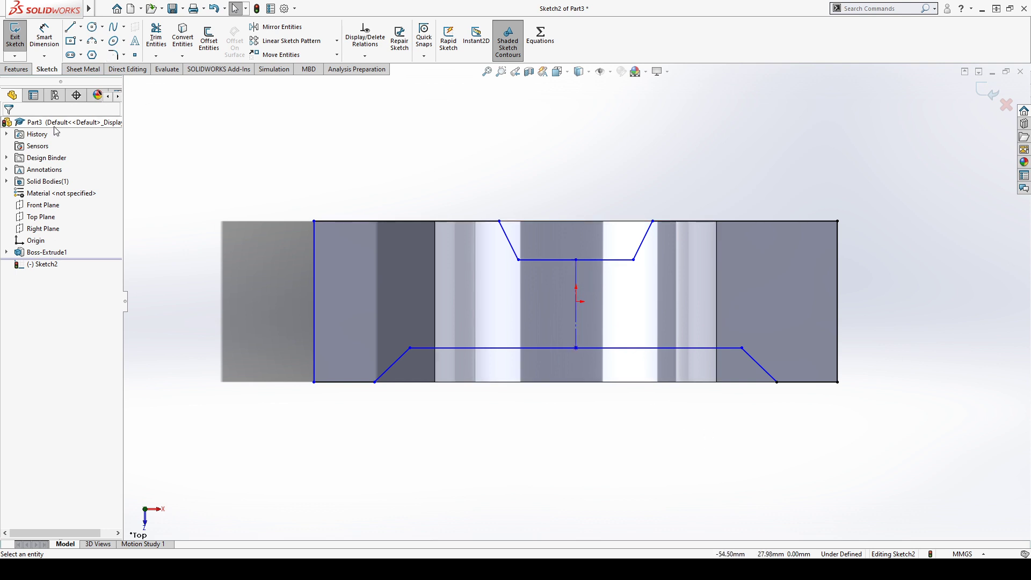
# Step: Dimension the front recess depth from the block's edge as 4 mm and the rear notch depth as 5 mm
pyautogui.click(44, 37)
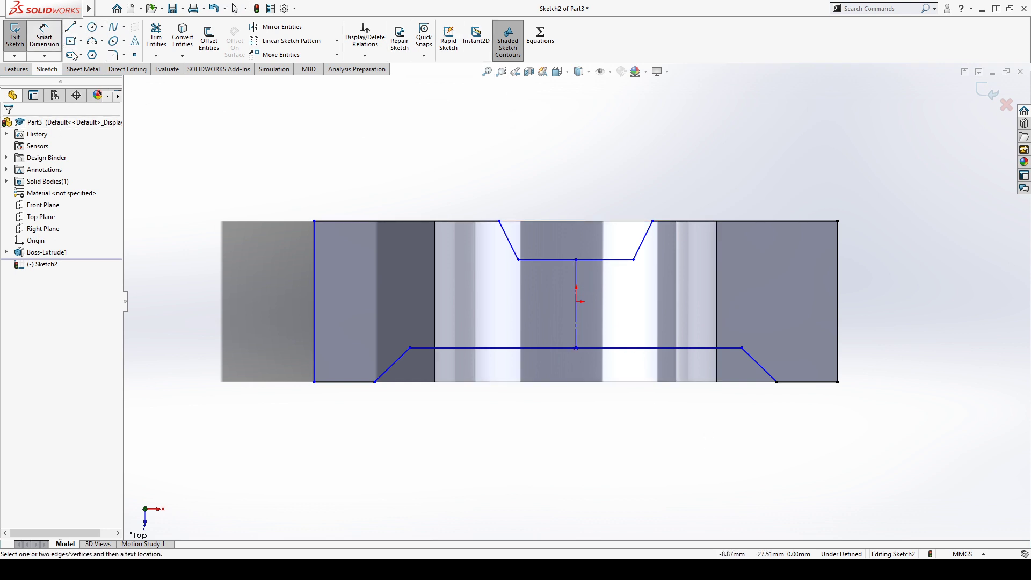
pyautogui.click(525, 348)
pyautogui.click(518, 382)
pyautogui.click(518, 411)
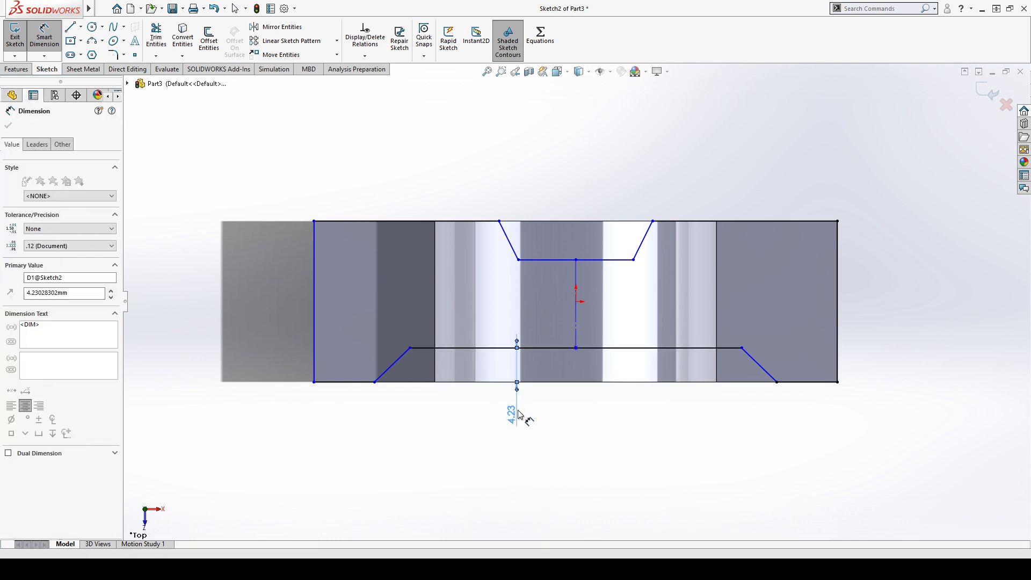
pyautogui.write('4')
pyautogui.press('Return')
pyautogui.click(542, 259)
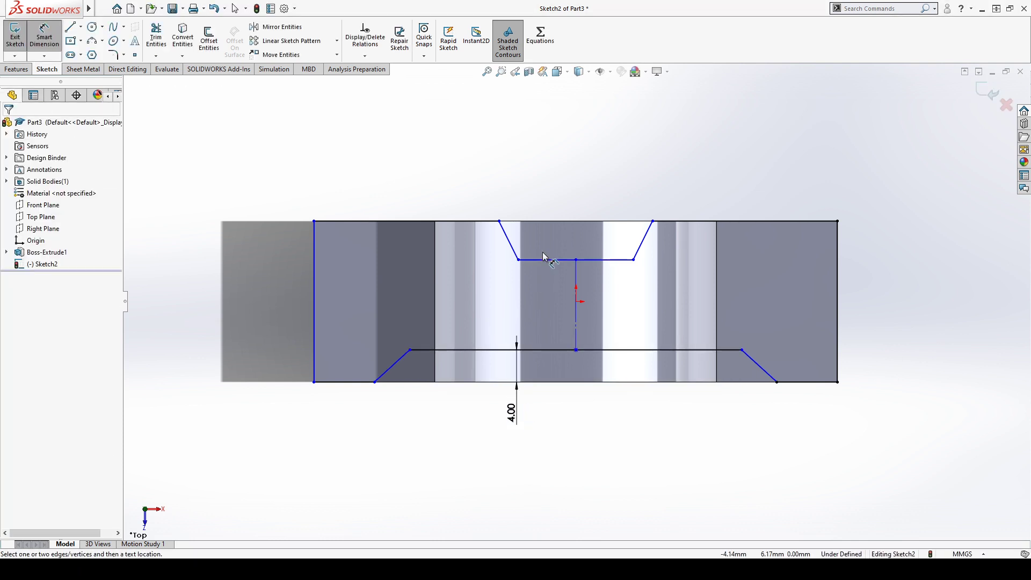
pyautogui.click(543, 260)
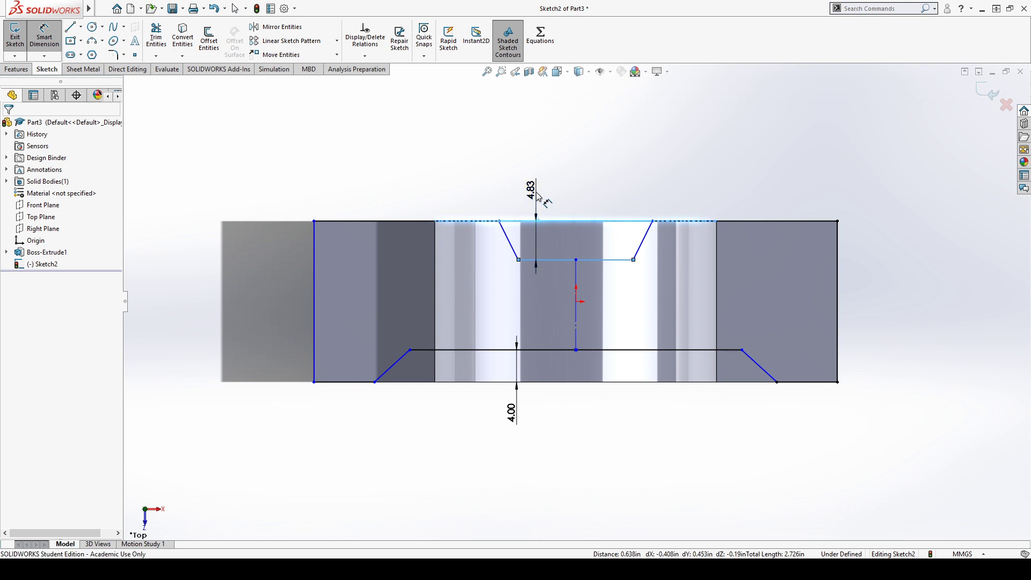
pyautogui.click(544, 200)
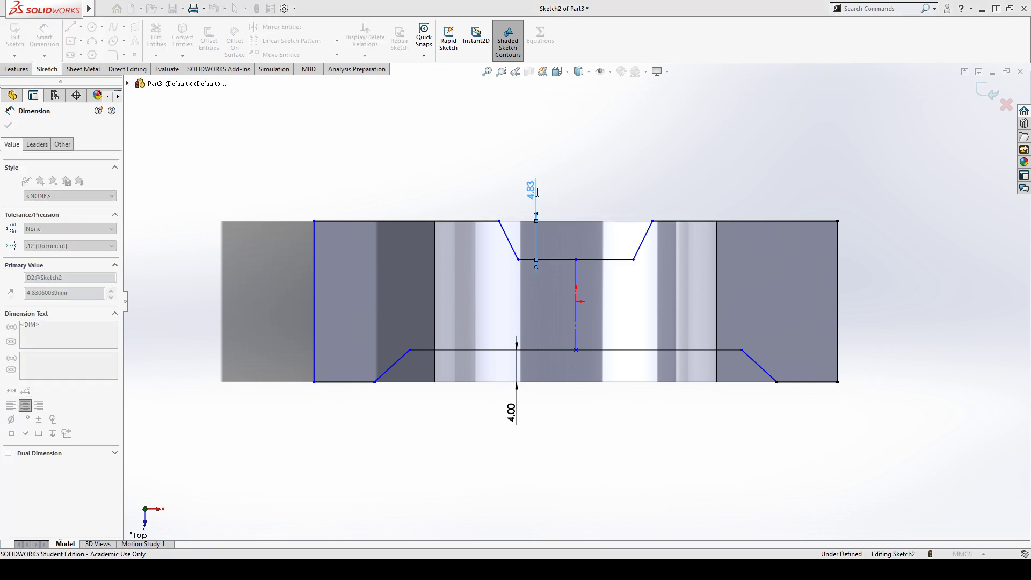
# Step: Dimension the rear notch's sloped side at 120° to the rear edge and the front recess's sloped side at 45° to the front edge
pyautogui.click(648, 230)
pyautogui.click(658, 221)
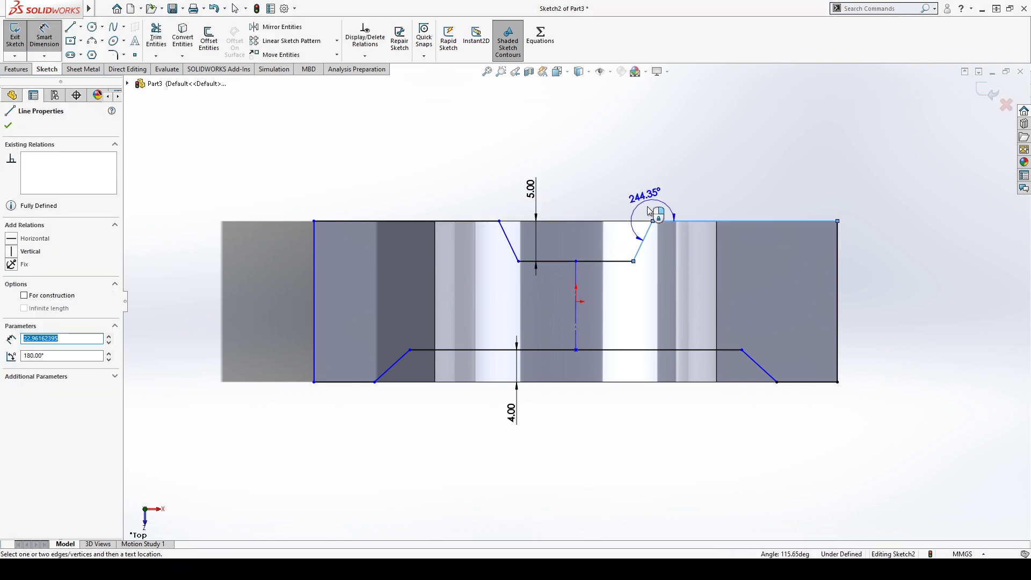
pyautogui.click(673, 265)
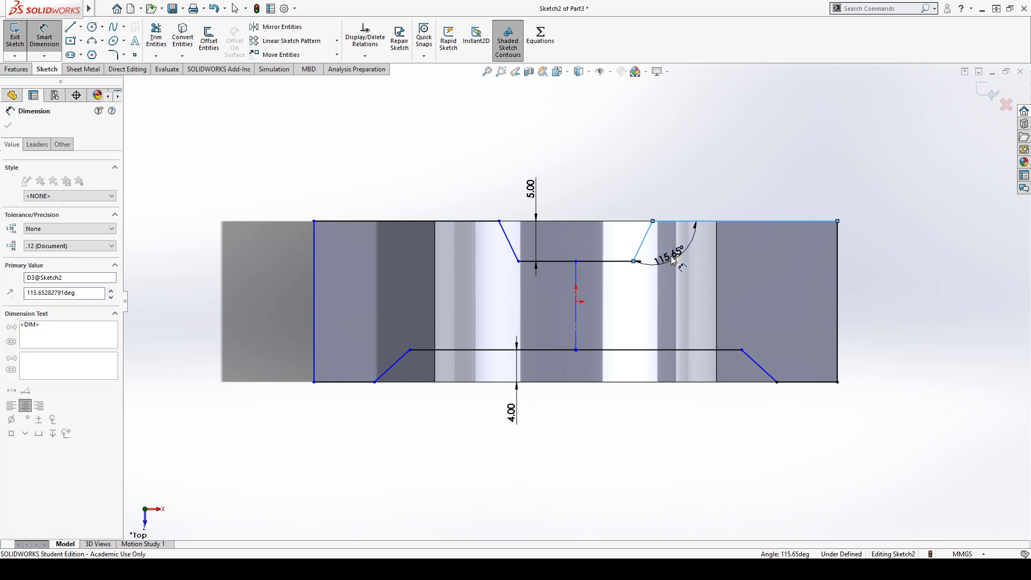
pyautogui.write('120')
pyautogui.press('Return')
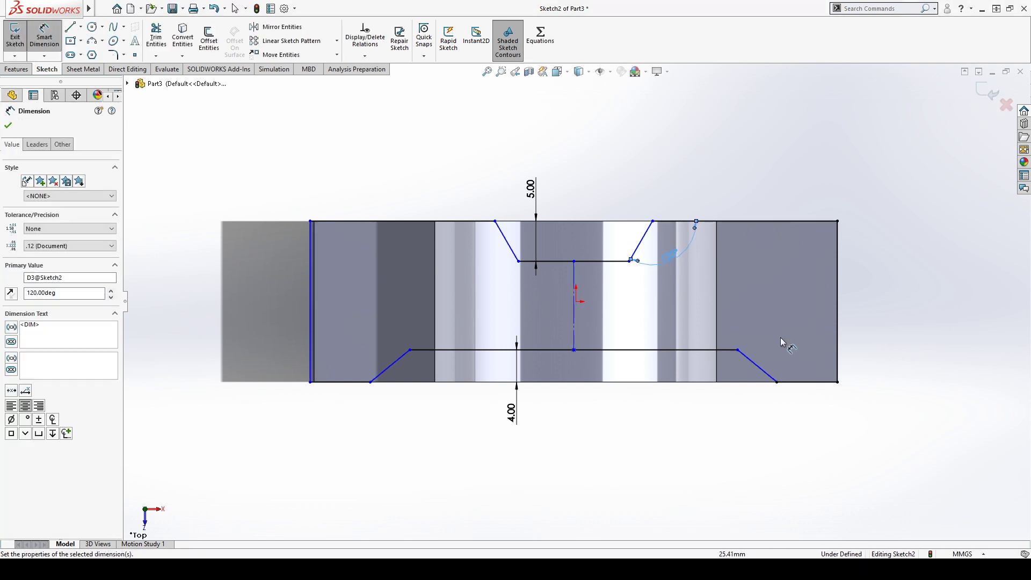
pyautogui.click(794, 381)
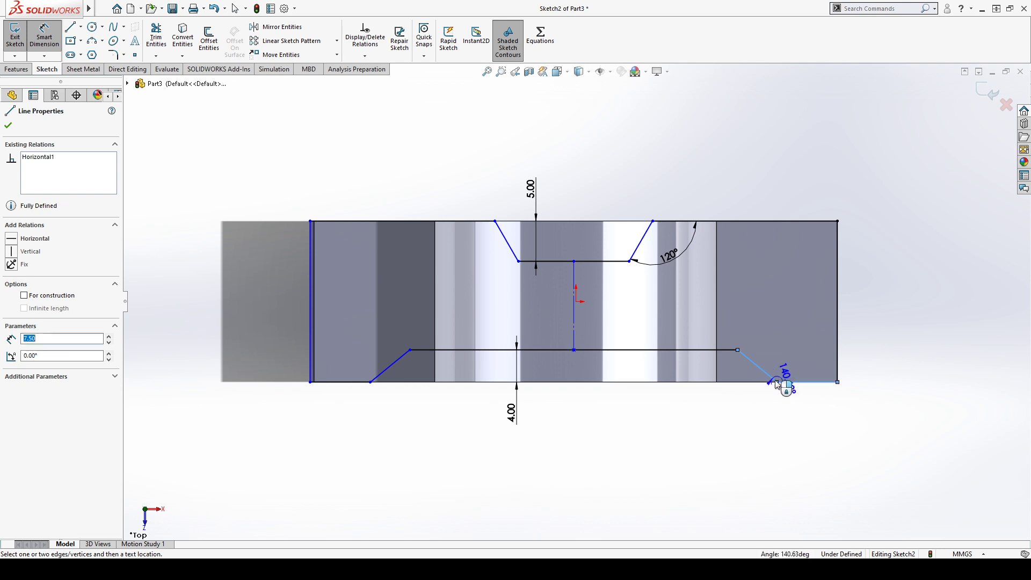
pyautogui.click(741, 378)
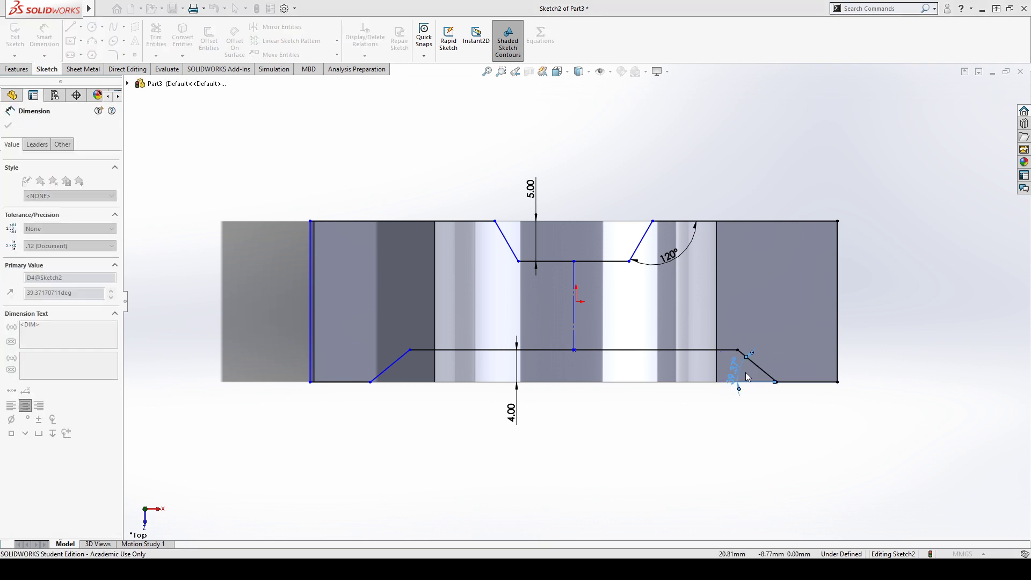
pyautogui.write('45')
pyautogui.press('Return')
# Step: Set the rear notch floor's length to 15 mm and the front recess line's length to 42 mm
pyautogui.click(618, 261)
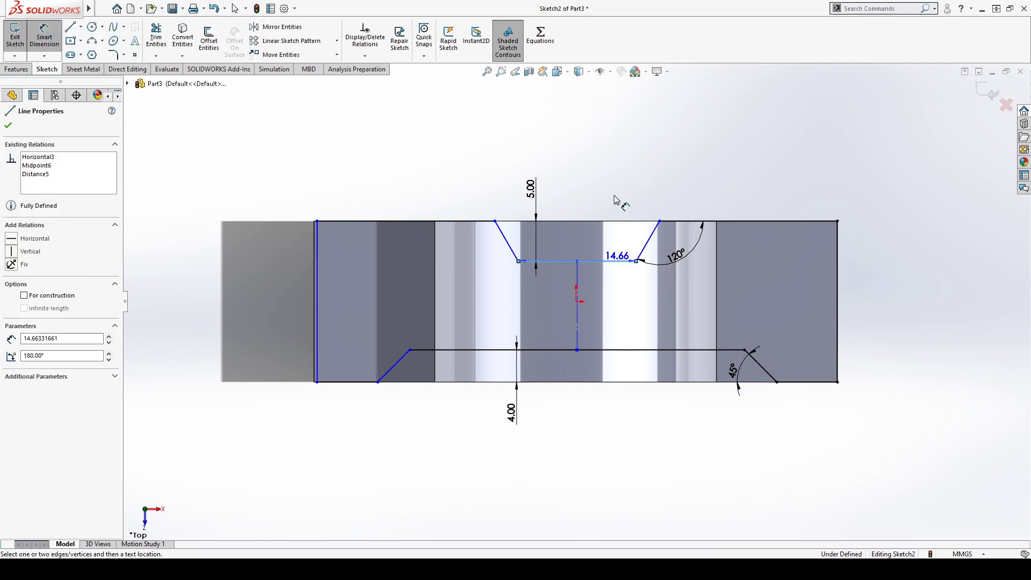
pyautogui.click(609, 197)
pyautogui.write('15')
pyautogui.press('Return')
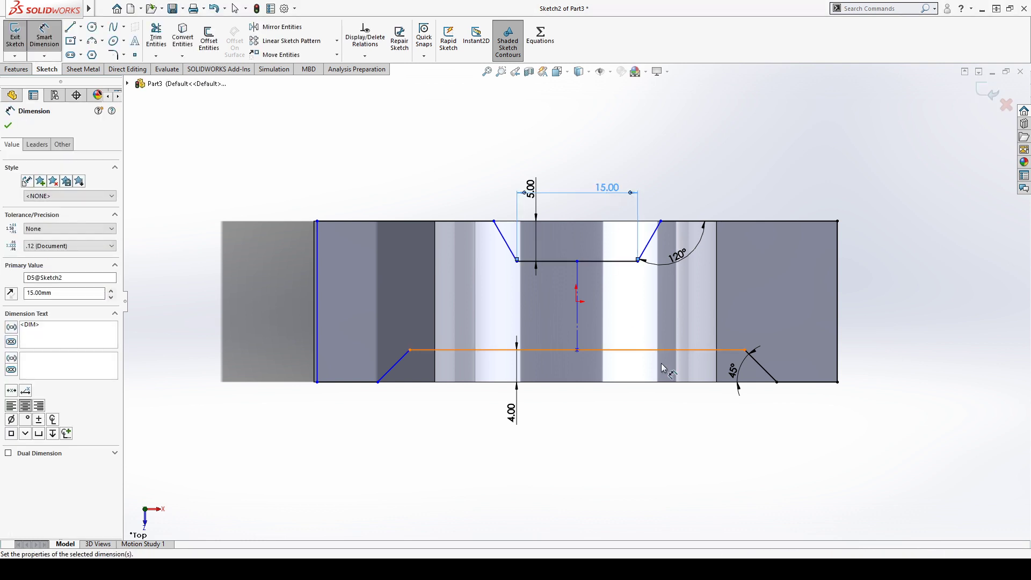
pyautogui.click(633, 350)
pyautogui.click(617, 438)
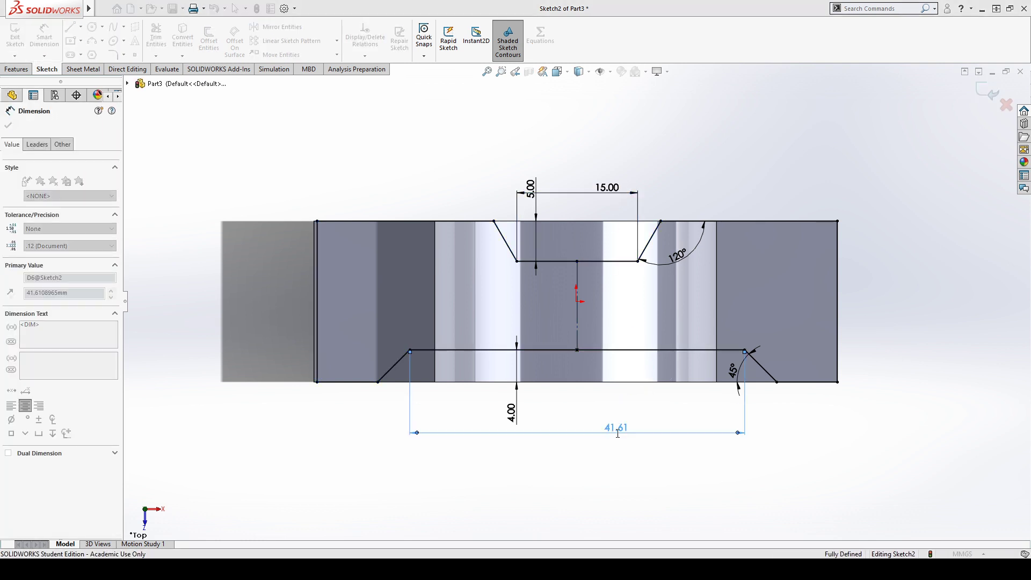
pyautogui.write('42')
pyautogui.press('Return')
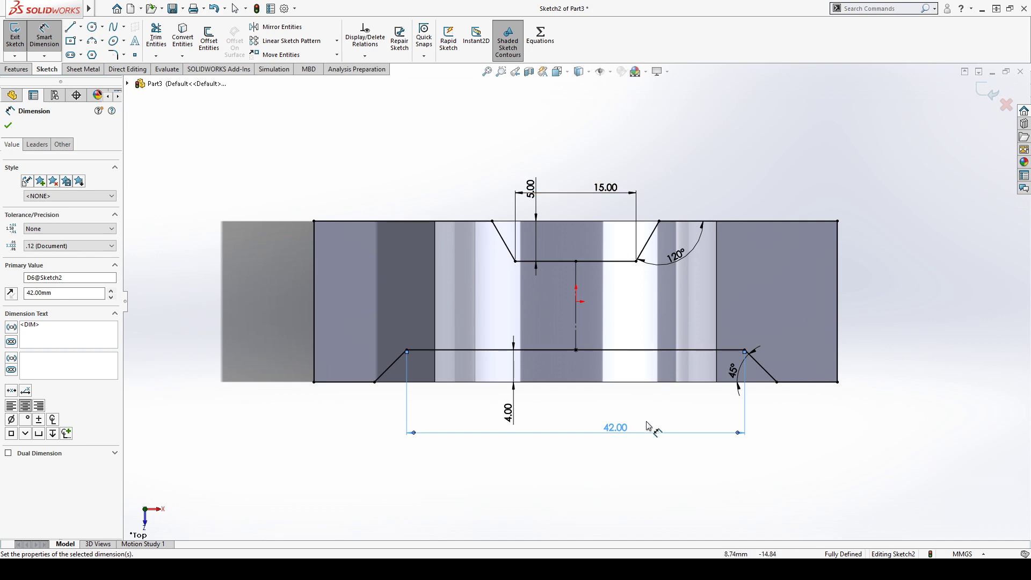
pyautogui.press('Escape')
pyautogui.press('Escape')
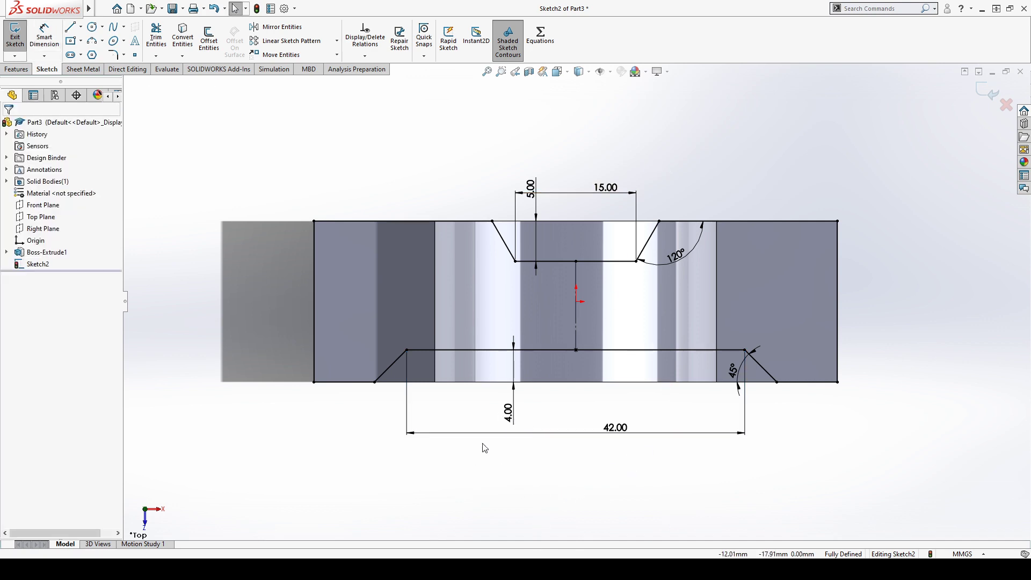
# Step: Start a 20 mm Blind boss extrusion of the dimensioned top-plane profile
pyautogui.moveTo(488, 449)
pyautogui.mouseDown(button='middle')
pyautogui.moveTo(384, 306)
pyautogui.moveTo(421, 467)
pyautogui.moveTo(368, 287)
pyautogui.moveTo(390, 404)
pyautogui.moveTo(401, 330)
pyautogui.mouseUp(button='middle')
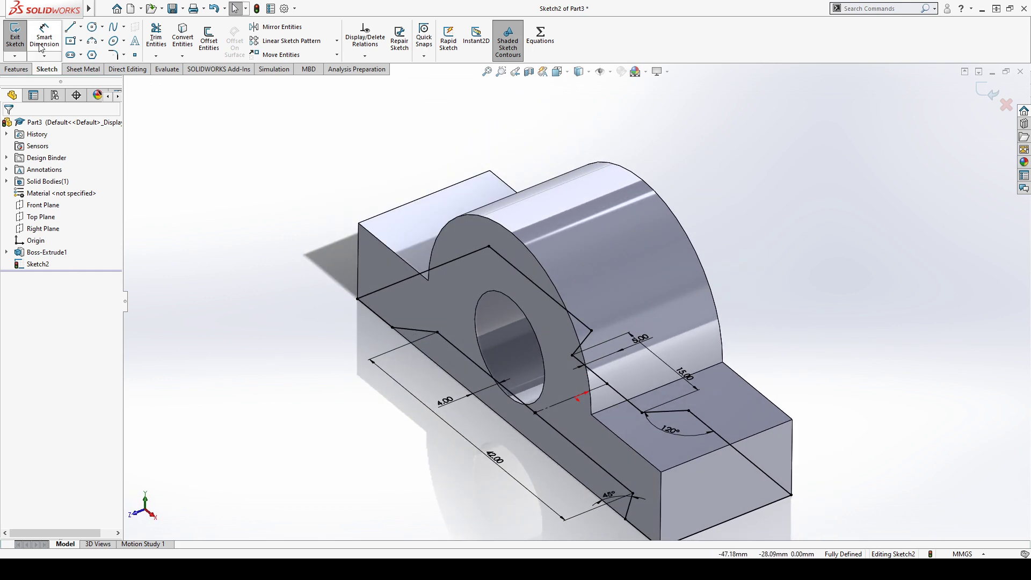
pyautogui.click(16, 69)
pyautogui.click(20, 38)
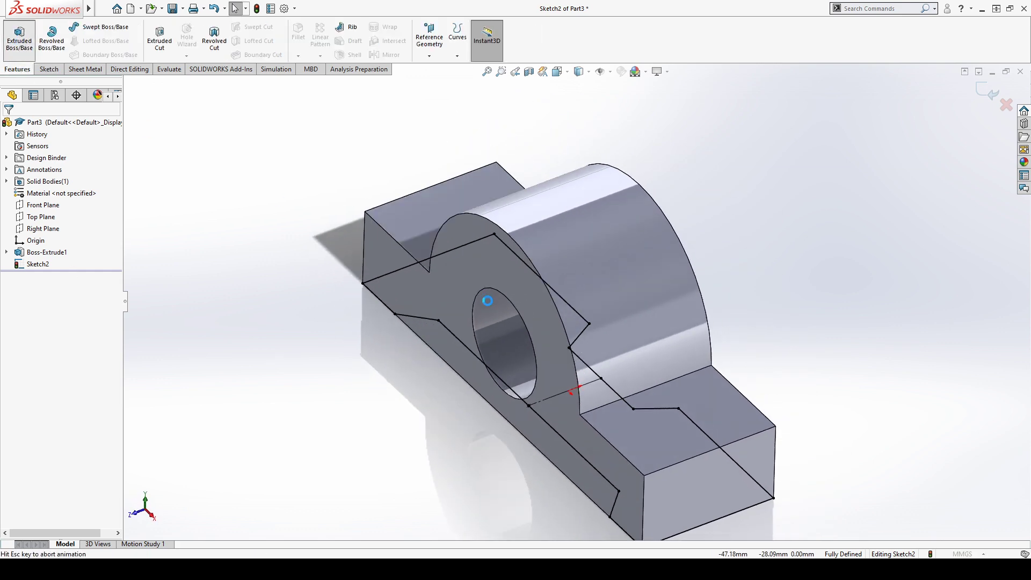
pyautogui.moveTo(371, 326); pyautogui.dragTo(398, 230, button='middle')
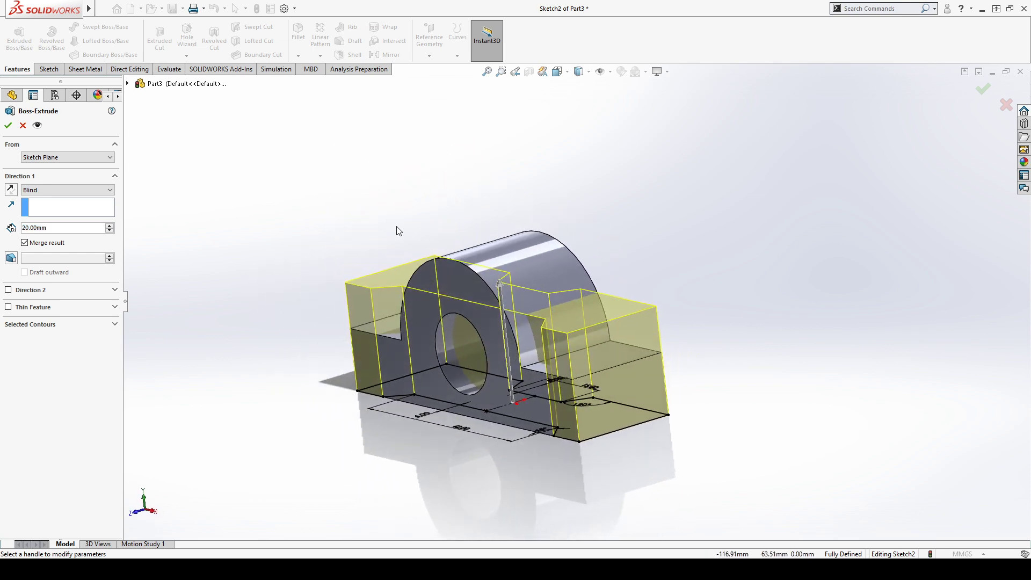
# Step: Enable draft on the boss extrusion and compare the inward and outward 1° draft previews, leaving it inward
pyautogui.click(10, 259)
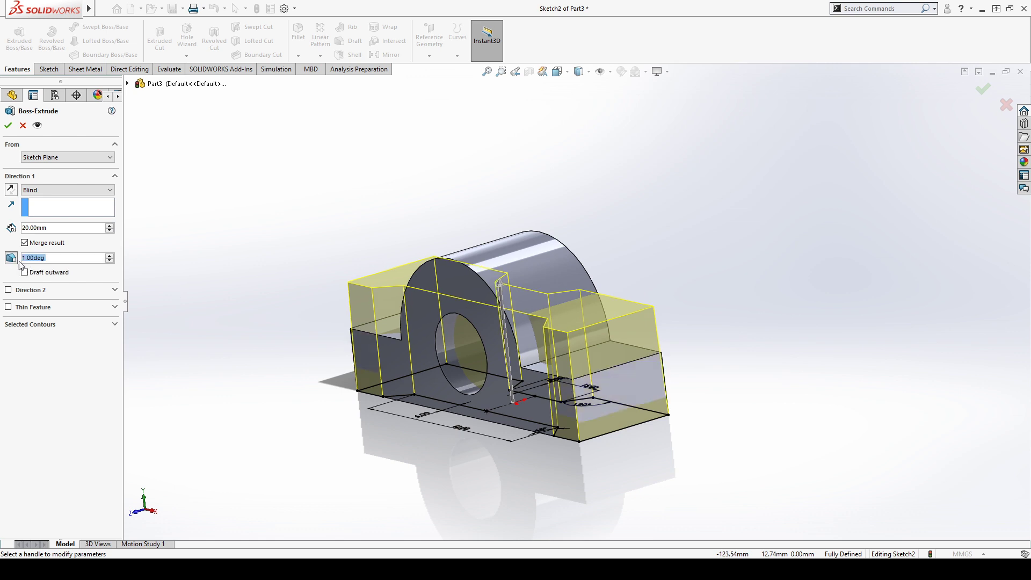
pyautogui.click(11, 259)
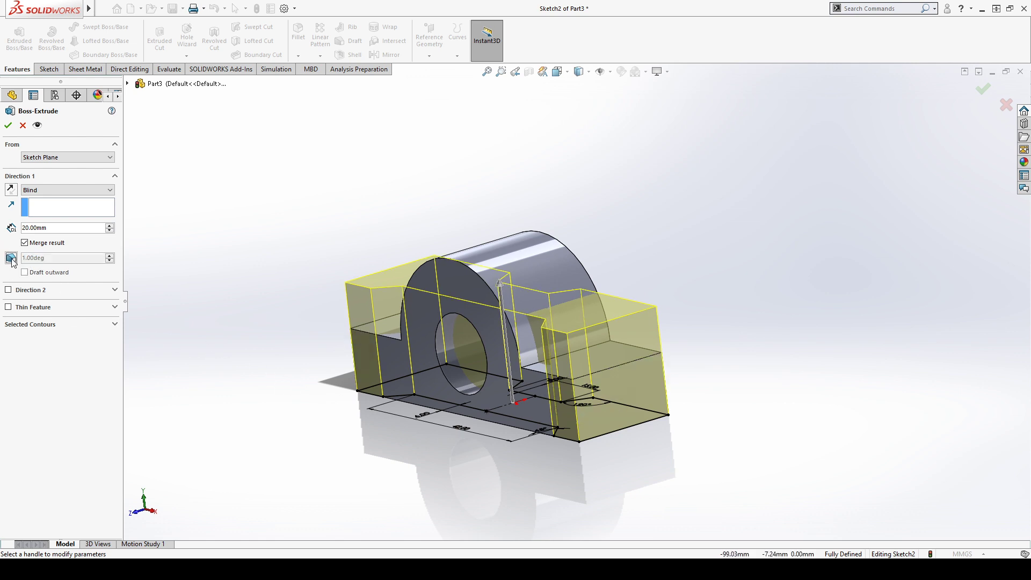
pyautogui.click(11, 258)
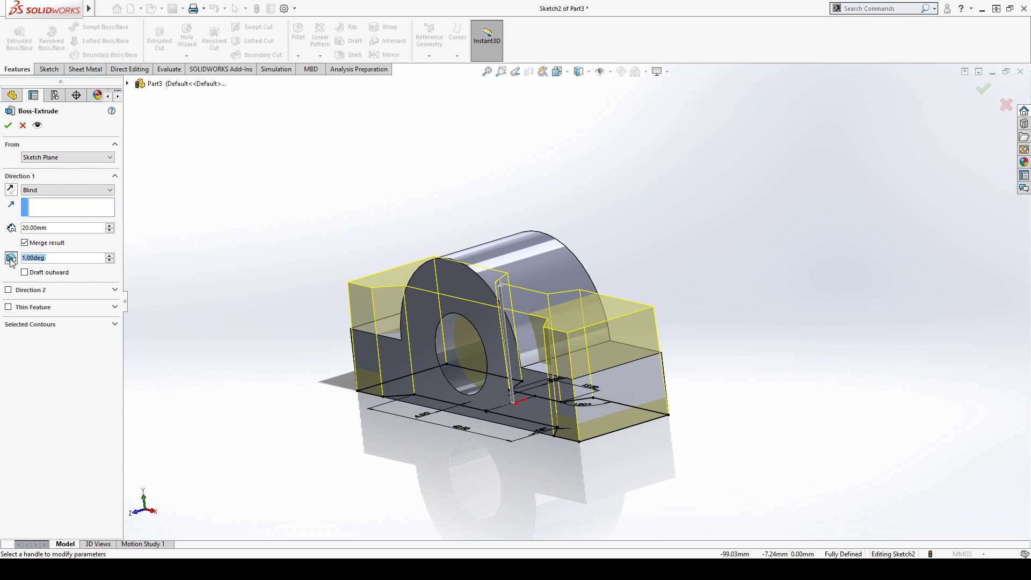
pyautogui.click(10, 259)
pyautogui.click(10, 259)
pyautogui.click(25, 272)
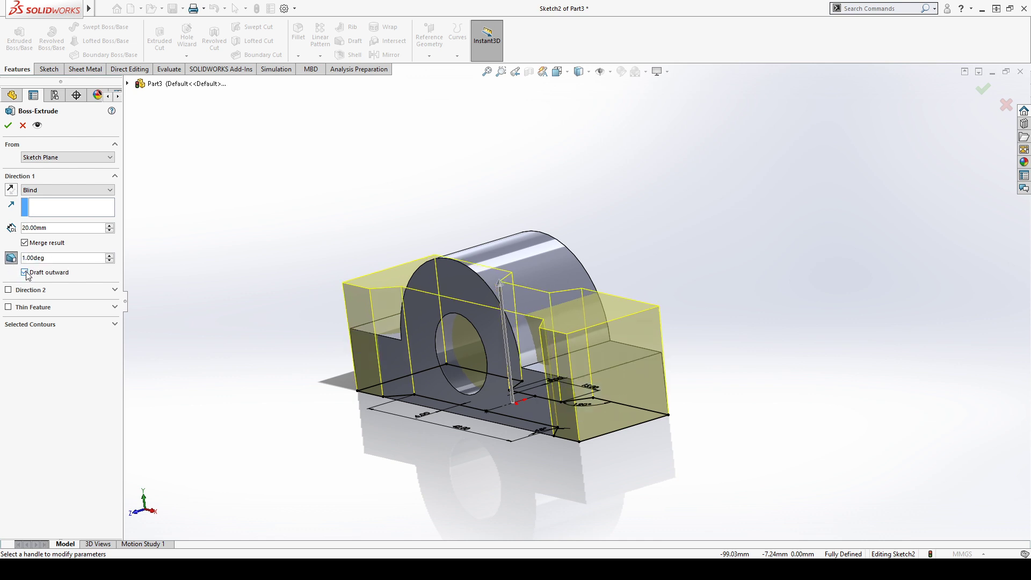
pyautogui.click(25, 273)
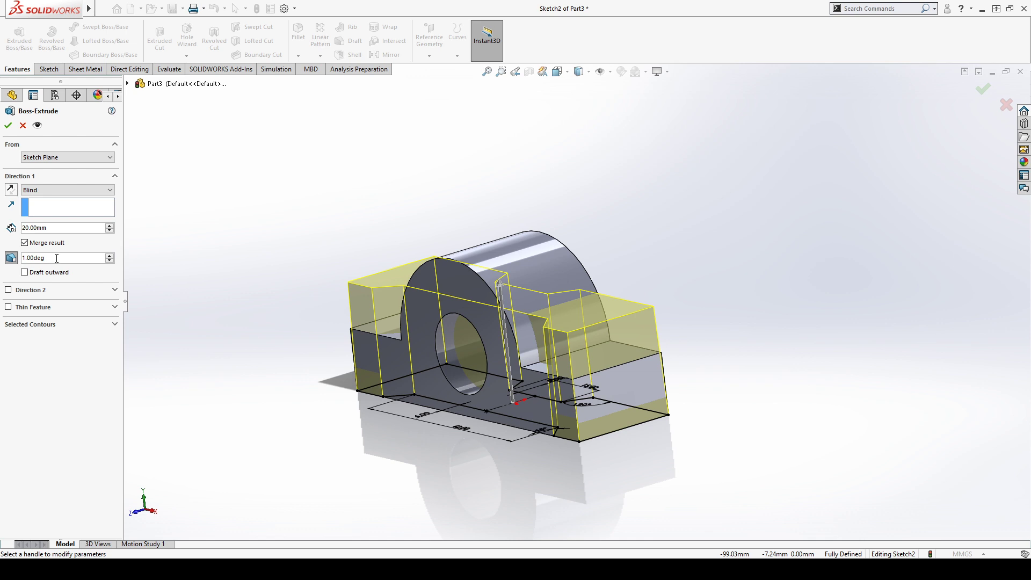
# Step: Set the draft angle to 3° and the depth to 35 mm, and complete the boss extrusion as a separate body
pyautogui.click(110, 255)
pyautogui.click(110, 255)
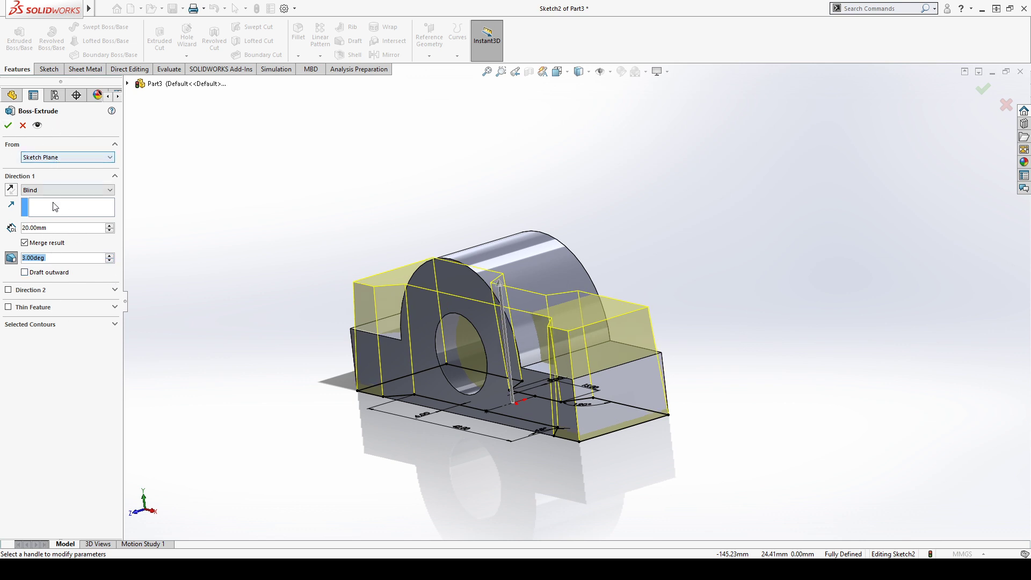
pyautogui.click(55, 229)
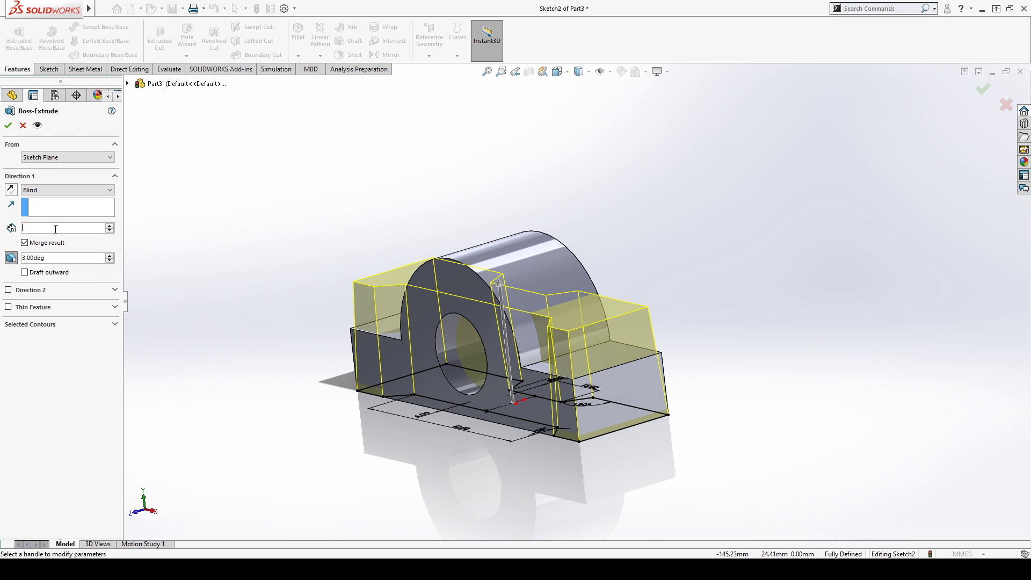
pyautogui.write('35')
pyautogui.press('Return')
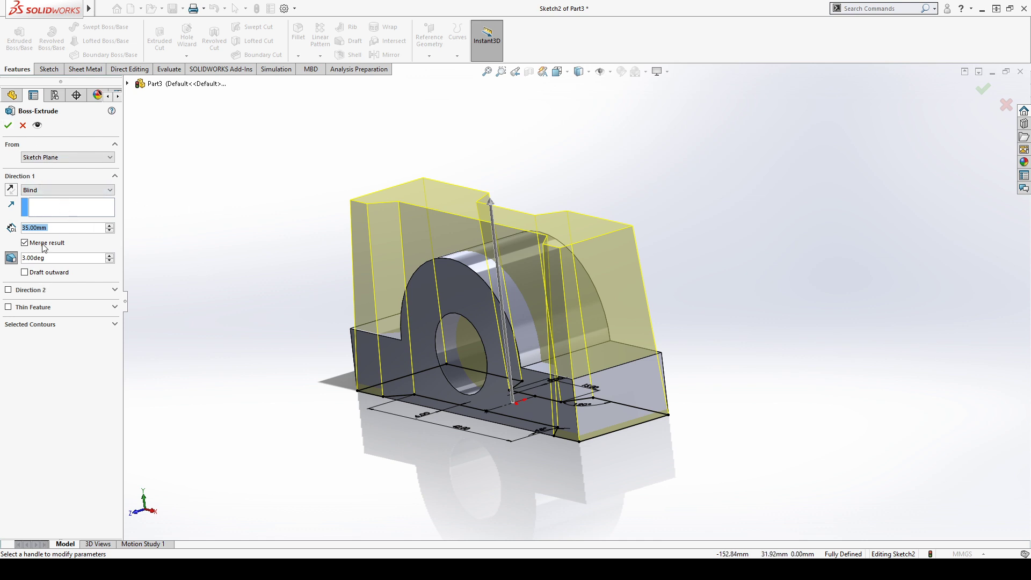
pyautogui.click(8, 125)
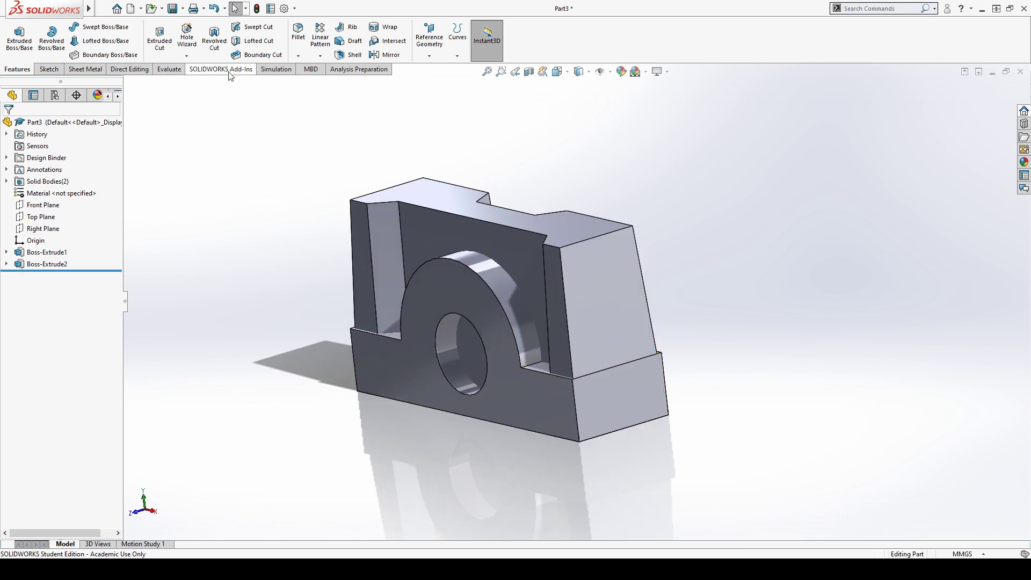
# Step: Combine the bearing block body and the drafted profile body with the Common operation, previewing the shared volume
pyautogui.click(129, 69)
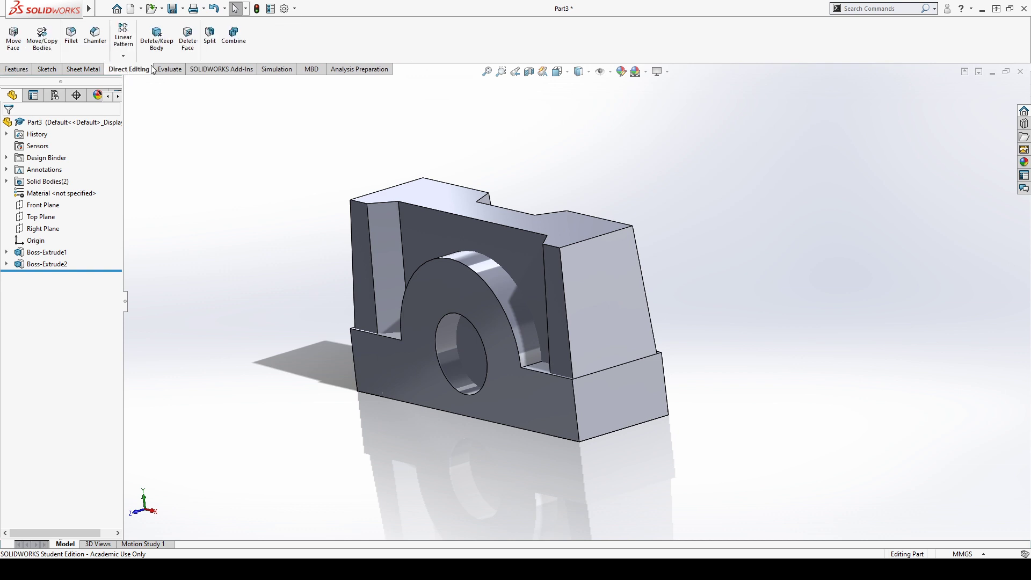
pyautogui.click(234, 36)
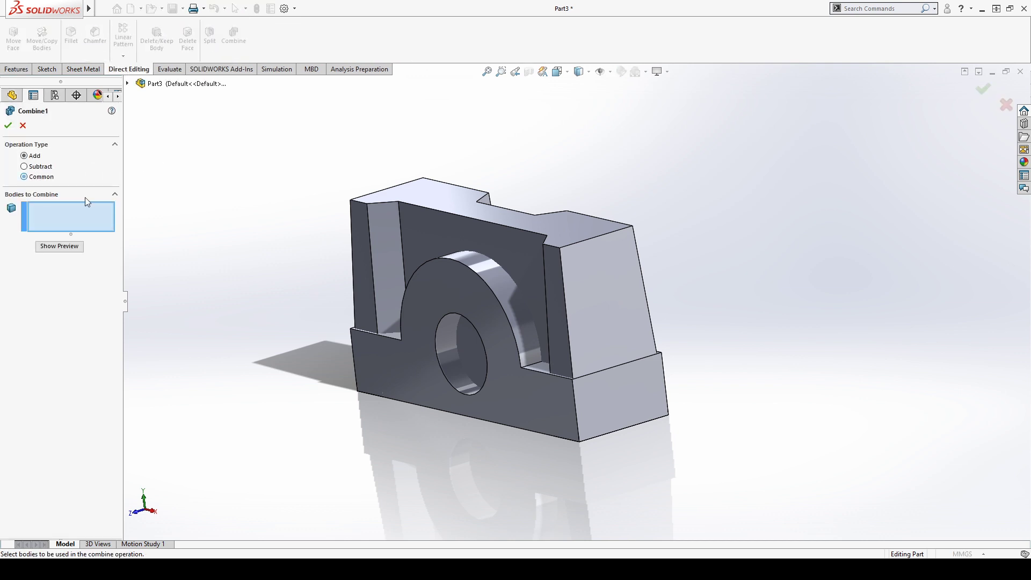
pyautogui.click(484, 289)
pyautogui.click(538, 256)
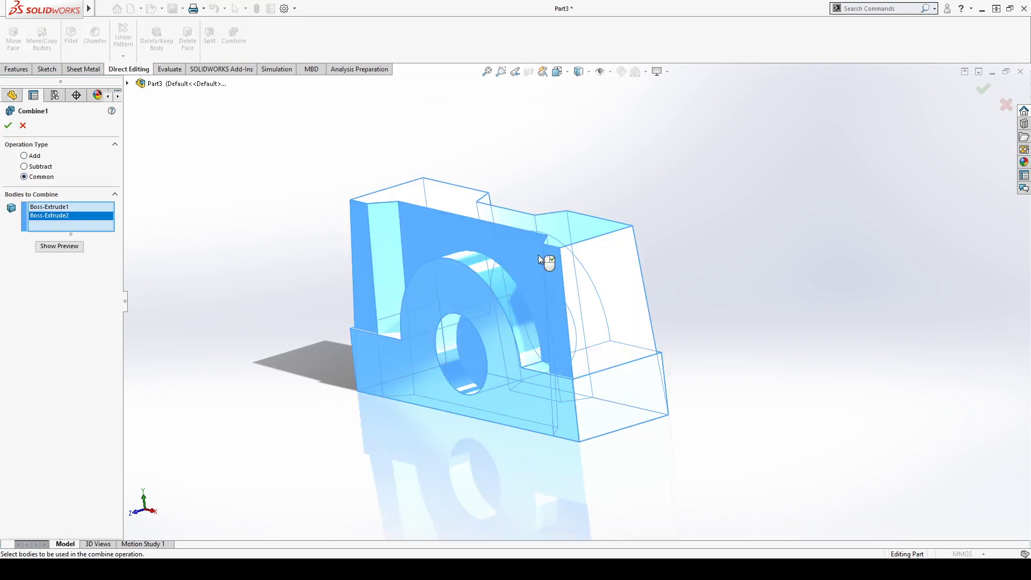
pyautogui.click(53, 247)
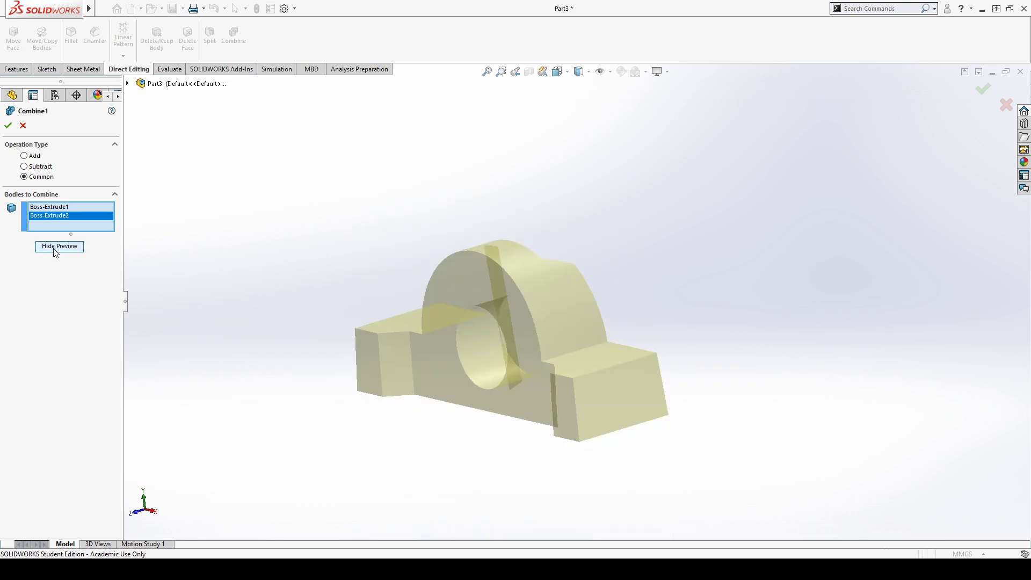
pyautogui.moveTo(165, 271); pyautogui.dragTo(2, 228, button='middle')
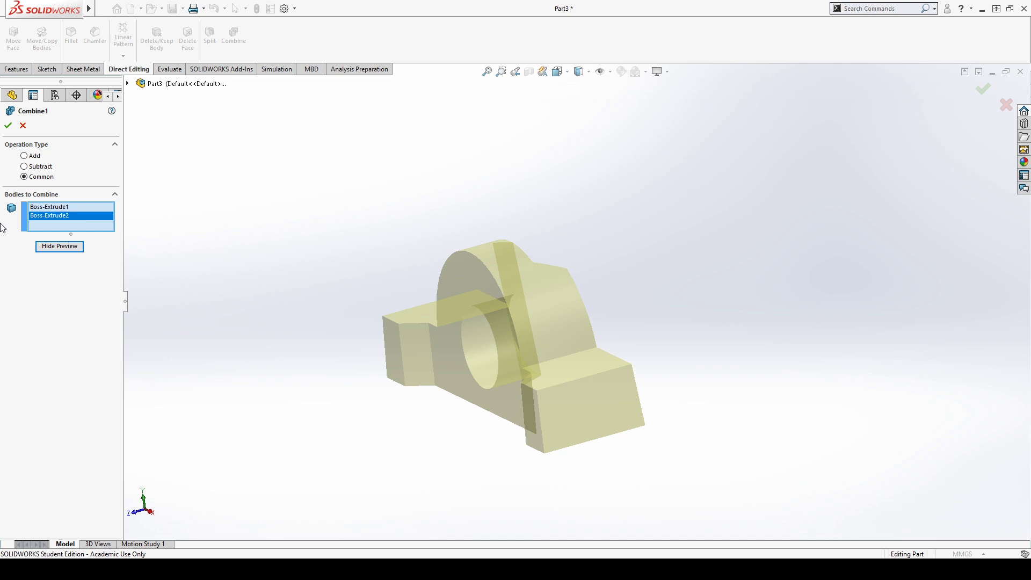
pyautogui.click(7, 126)
# Step: Examine the combined bearing block from several sides along with the dimensions of its two boss extrusions
pyautogui.moveTo(419, 429); pyautogui.dragTo(363, 490, button='middle')
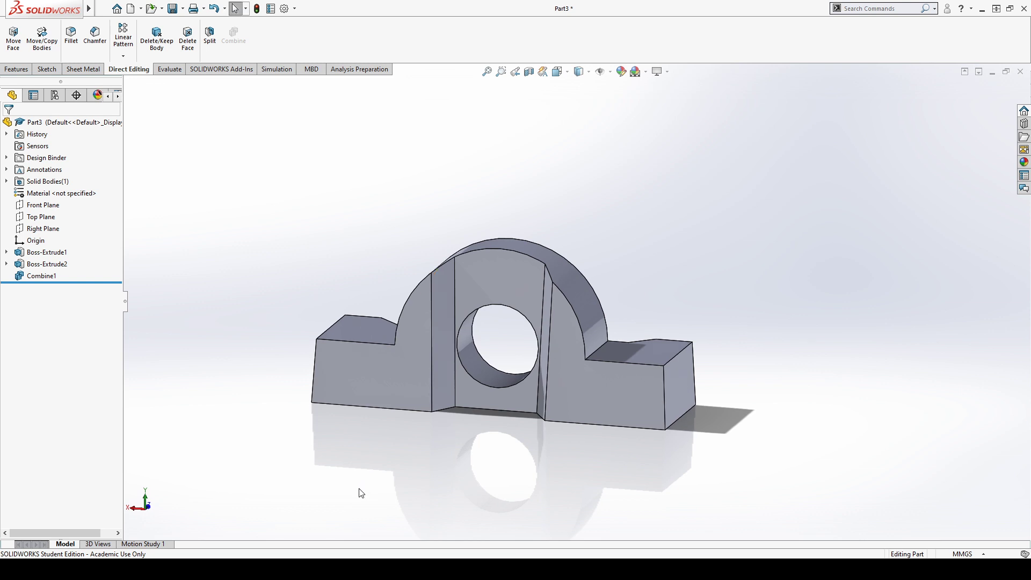
pyautogui.click(53, 267)
pyautogui.click(38, 254)
pyautogui.moveTo(426, 436); pyautogui.dragTo(404, 455, button='middle')
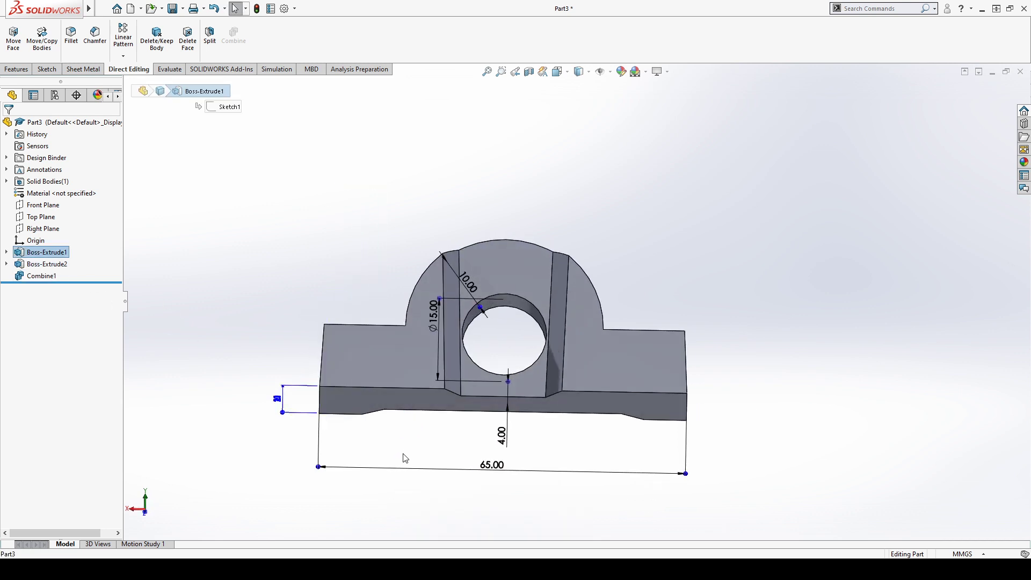
pyautogui.click(404, 456)
pyautogui.moveTo(551, 351)
pyautogui.mouseDown(button='middle')
pyautogui.moveTo(525, 361)
pyautogui.moveTo(433, 340)
pyautogui.moveTo(459, 366)
pyautogui.moveTo(440, 435)
pyautogui.mouseUp(button='middle')
pyautogui.click(48, 264)
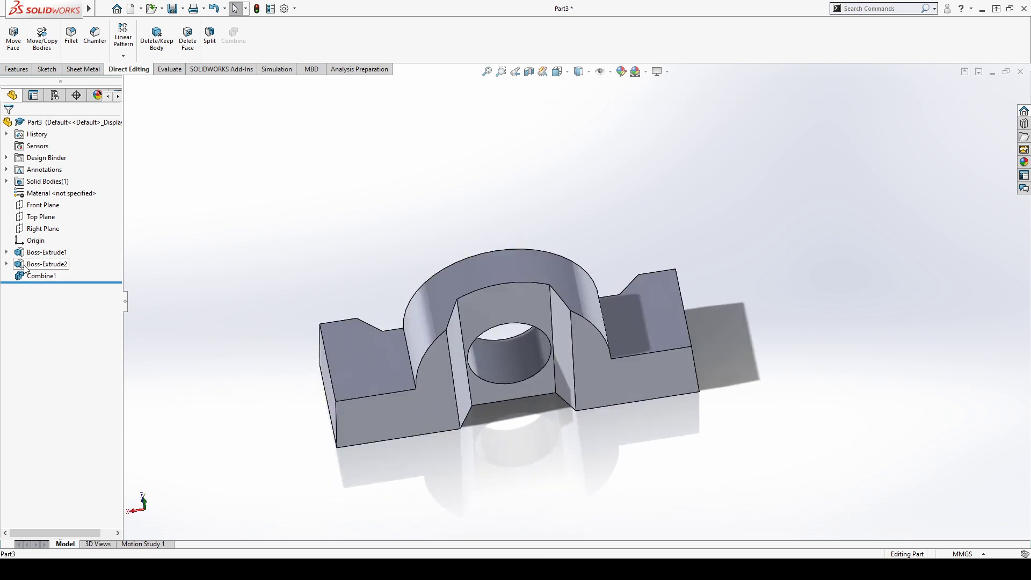
pyautogui.moveTo(302, 457)
pyautogui.mouseDown(button='middle')
pyautogui.moveTo(311, 355)
pyautogui.moveTo(308, 492)
pyautogui.moveTo(466, 365)
pyautogui.mouseUp(button='middle')
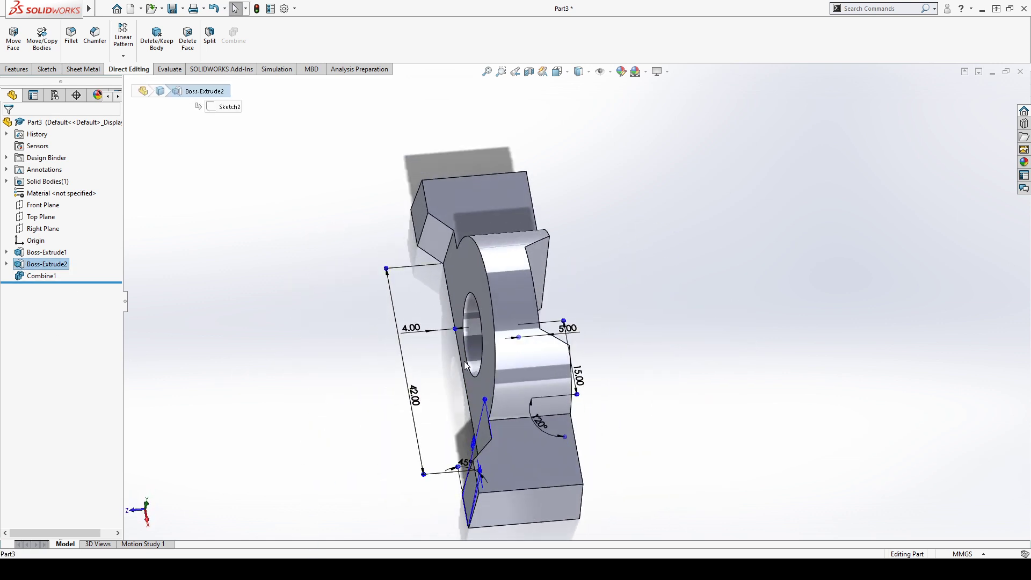
pyautogui.moveTo(450, 324); pyautogui.dragTo(454, 455, button='middle')
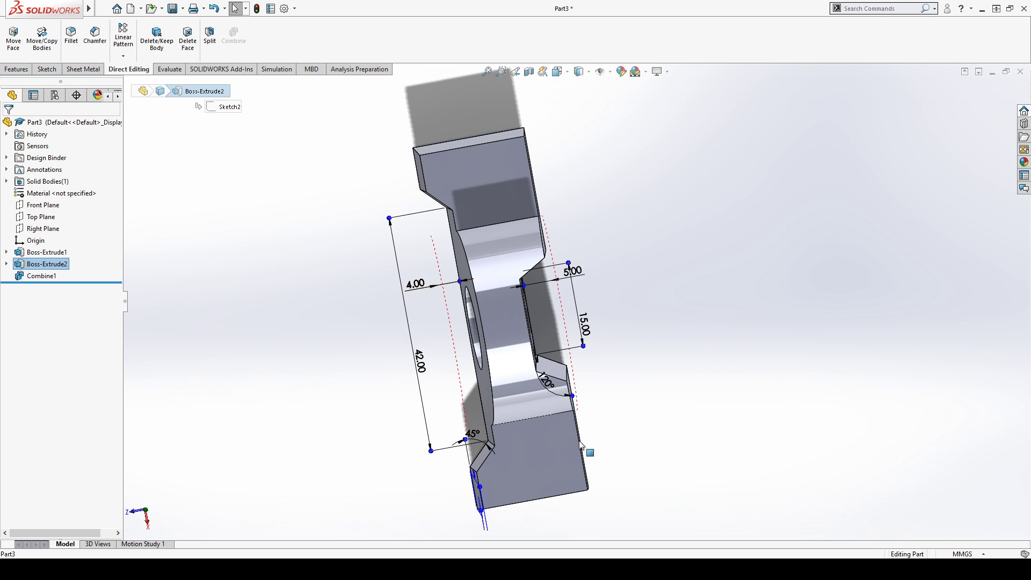
pyautogui.moveTo(383, 445); pyautogui.dragTo(419, 221, button='middle')
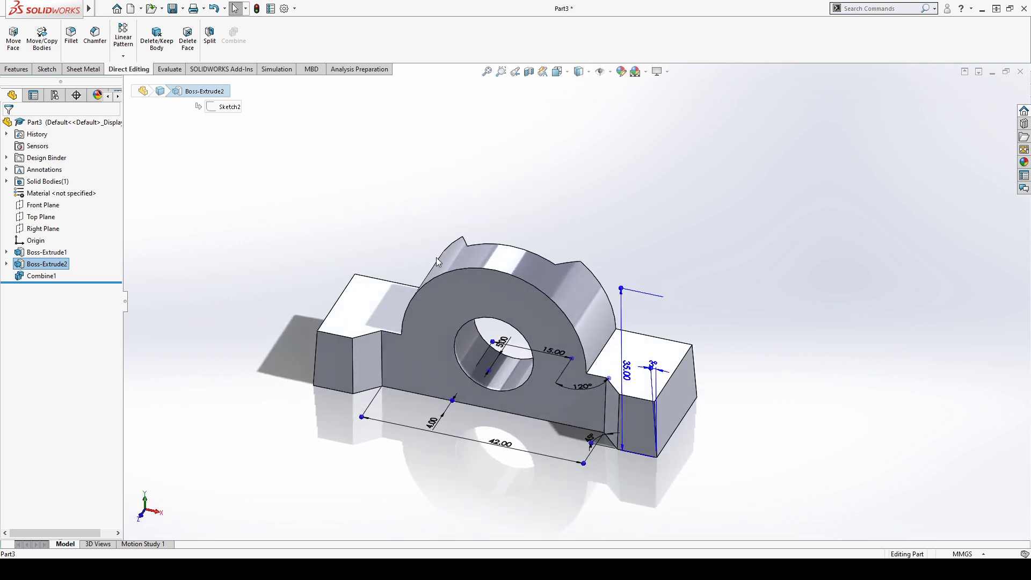
pyautogui.click(216, 187)
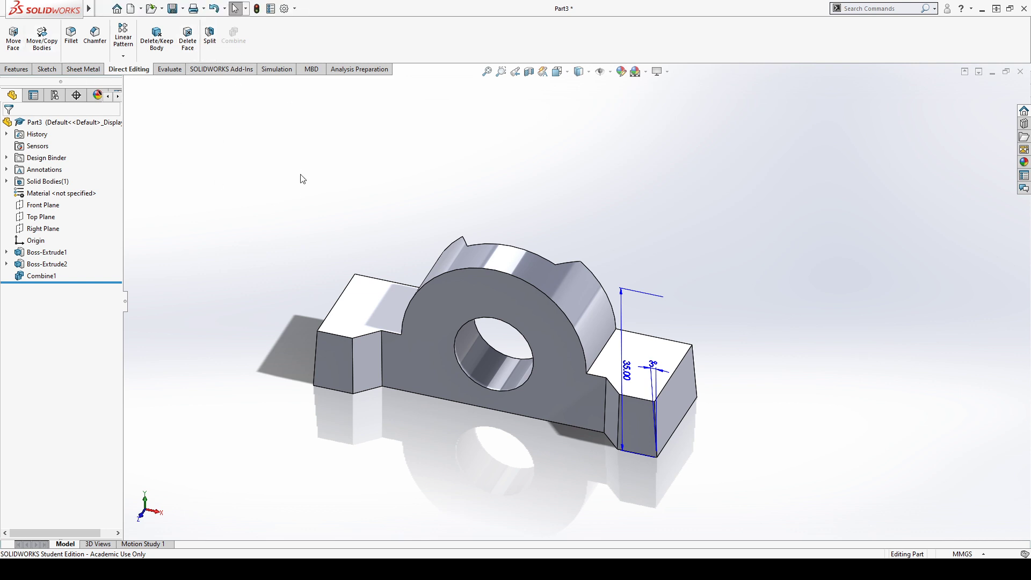
# Step: Edit the Combine feature to Subtract, with the bearing block as main body and the drafted extrusion as the body to subtract
pyautogui.click(43, 276)
pyautogui.click(56, 240)
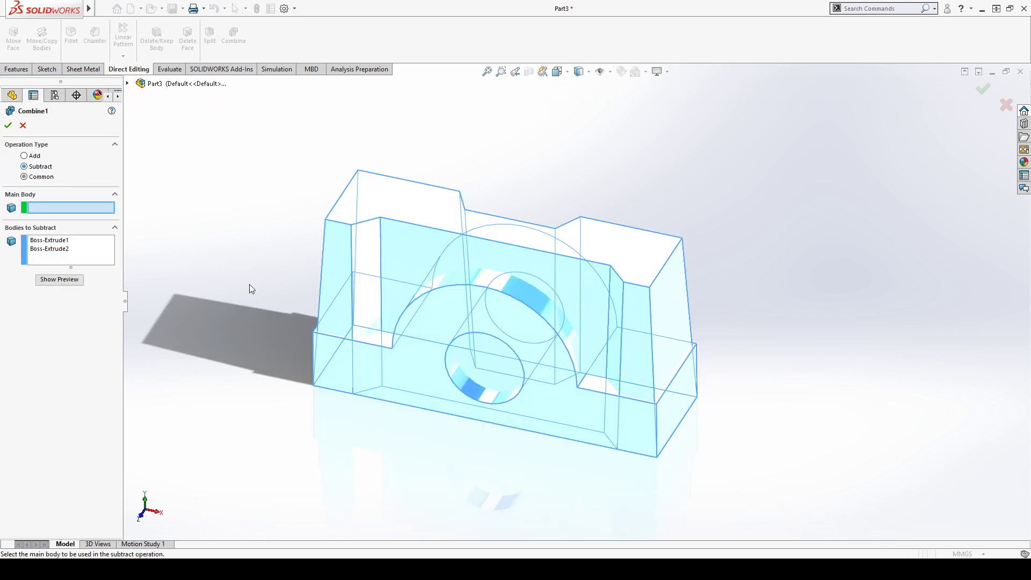
pyautogui.rightClick(91, 259)
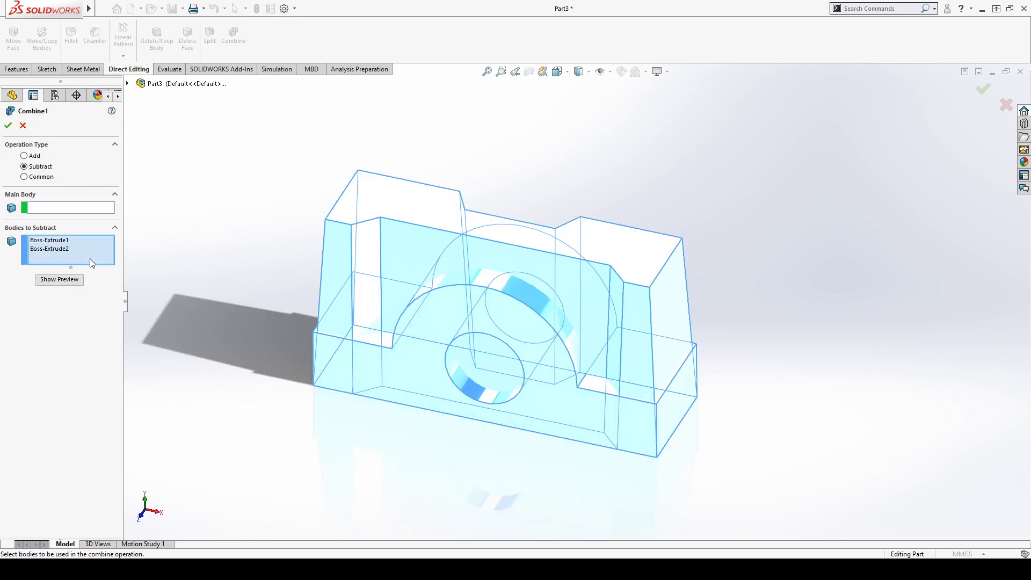
pyautogui.click(117, 268)
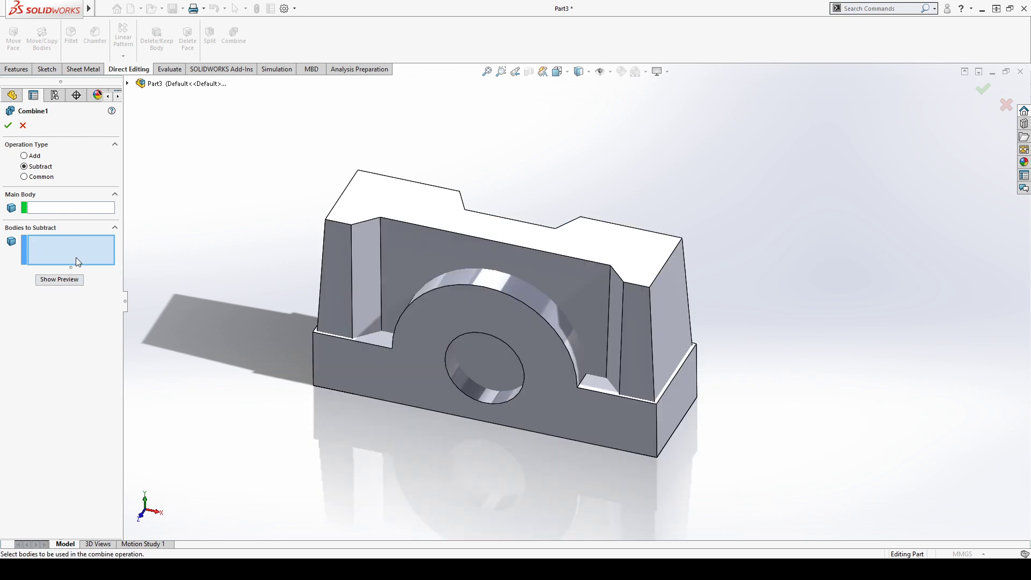
pyautogui.click(75, 208)
pyautogui.click(457, 309)
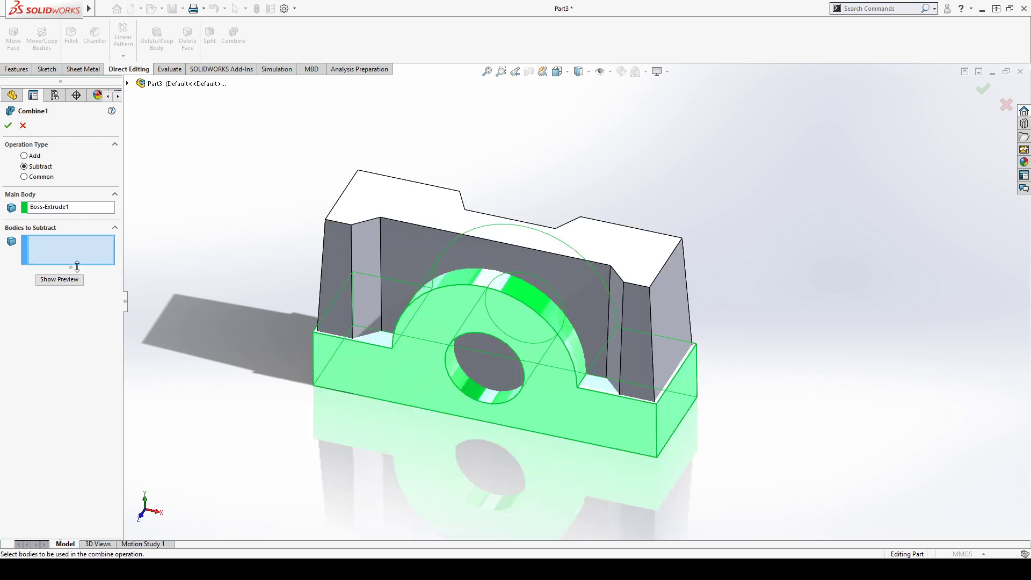
pyautogui.click(386, 261)
pyautogui.click(8, 128)
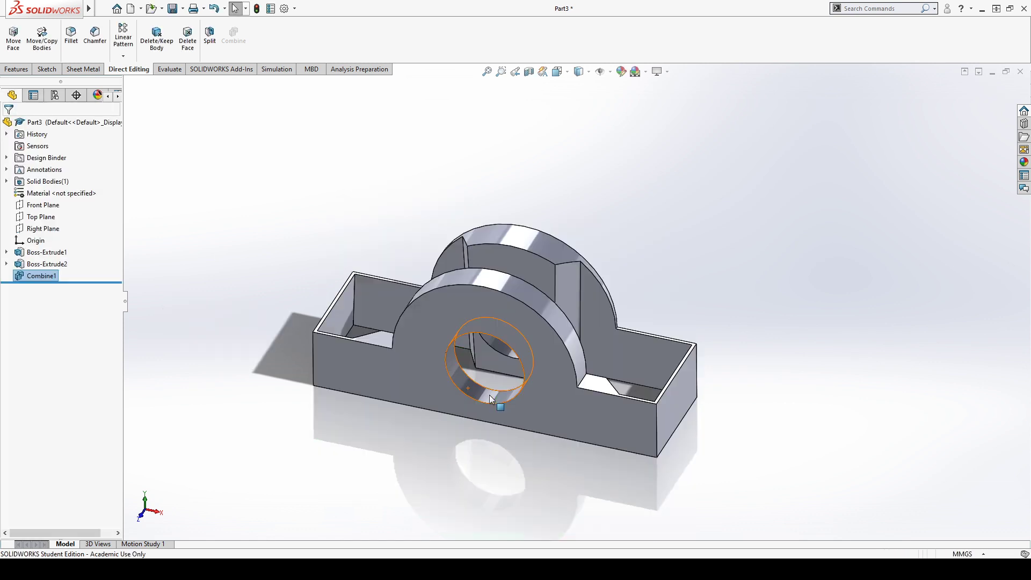
# Step: Inspect the subtracted body's thin walls and hollow interior from several angles and distances
pyautogui.moveTo(498, 444); pyautogui.dragTo(511, 508, button='middle')
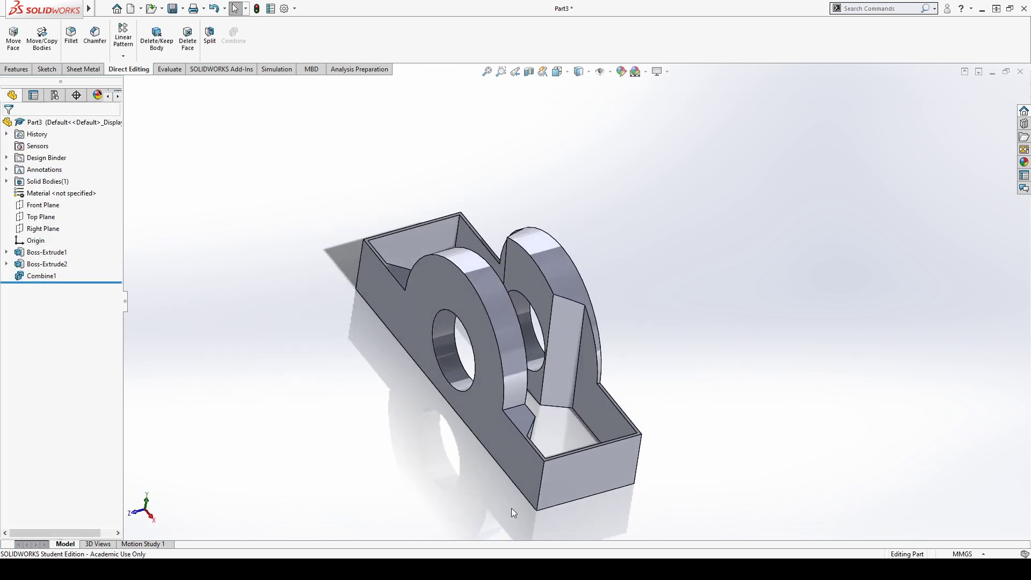
pyautogui.moveTo(685, 336); pyautogui.dragTo(647, 398, button='middle')
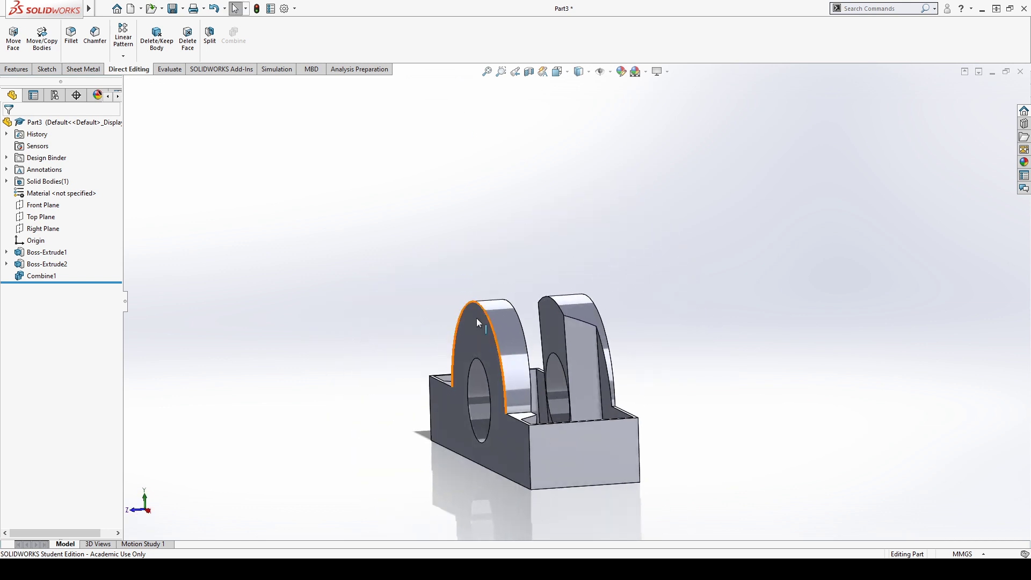
pyautogui.scroll(6, 424, 325)
pyautogui.scroll(-5, 626, 260)
pyautogui.scroll(3, 421, 476)
pyautogui.scroll(-5, 478, 398)
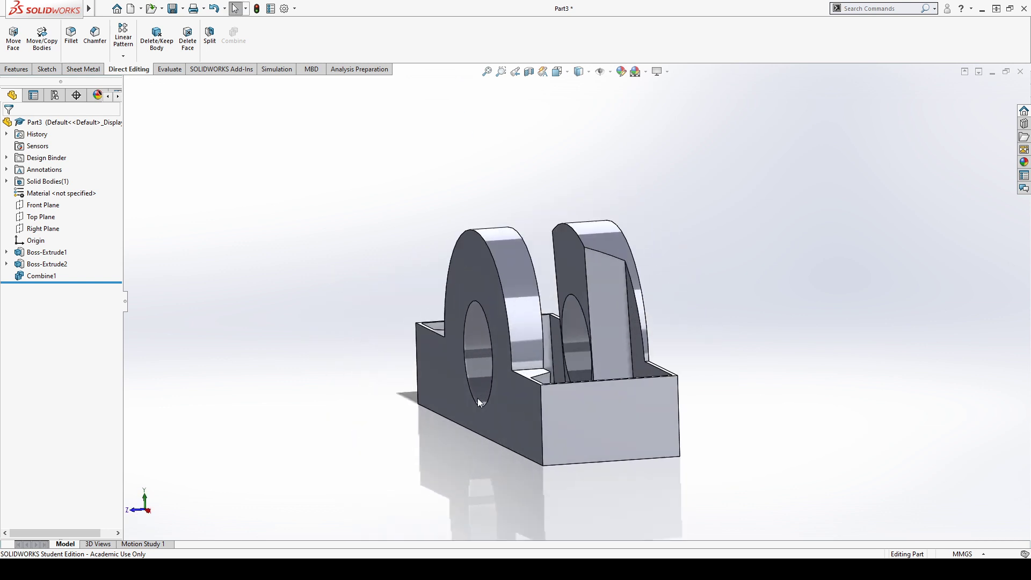
pyautogui.scroll(4, 479, 399)
pyautogui.scroll(-6, 577, 359)
pyautogui.moveTo(505, 382); pyautogui.dragTo(557, 351, button='middle')
pyautogui.scroll(2, 557, 352)
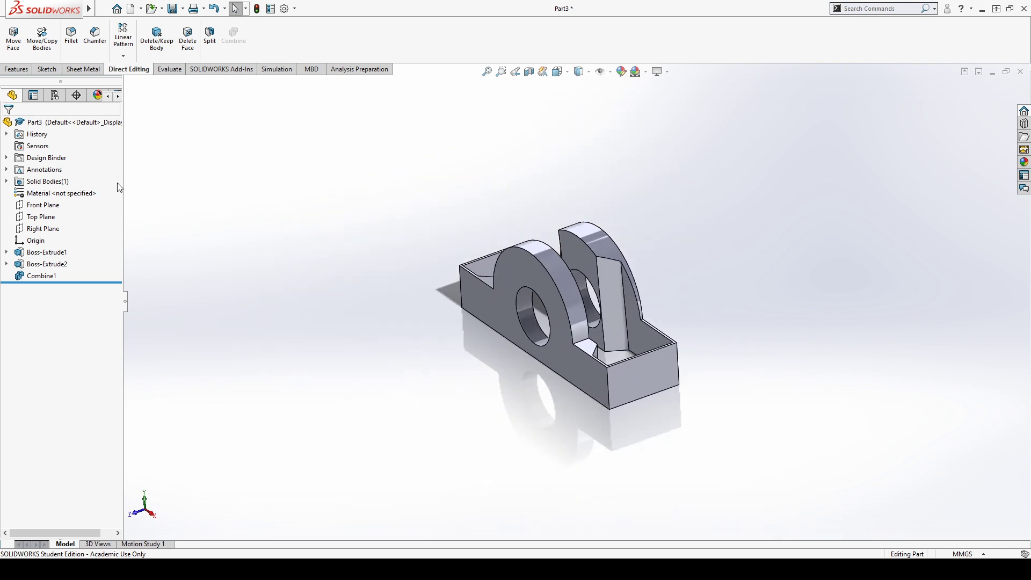
pyautogui.click(16, 68)
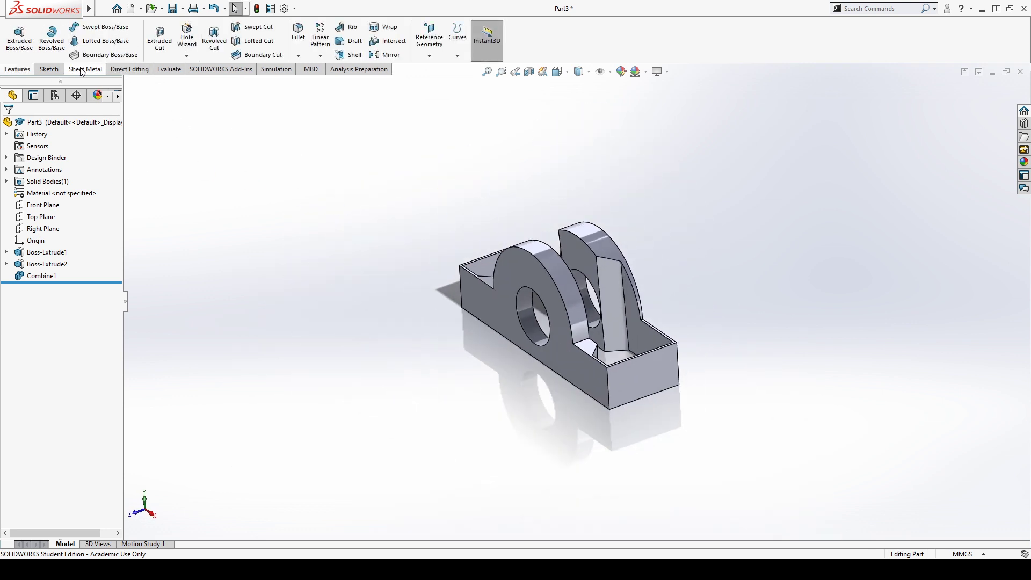
pyautogui.click(169, 69)
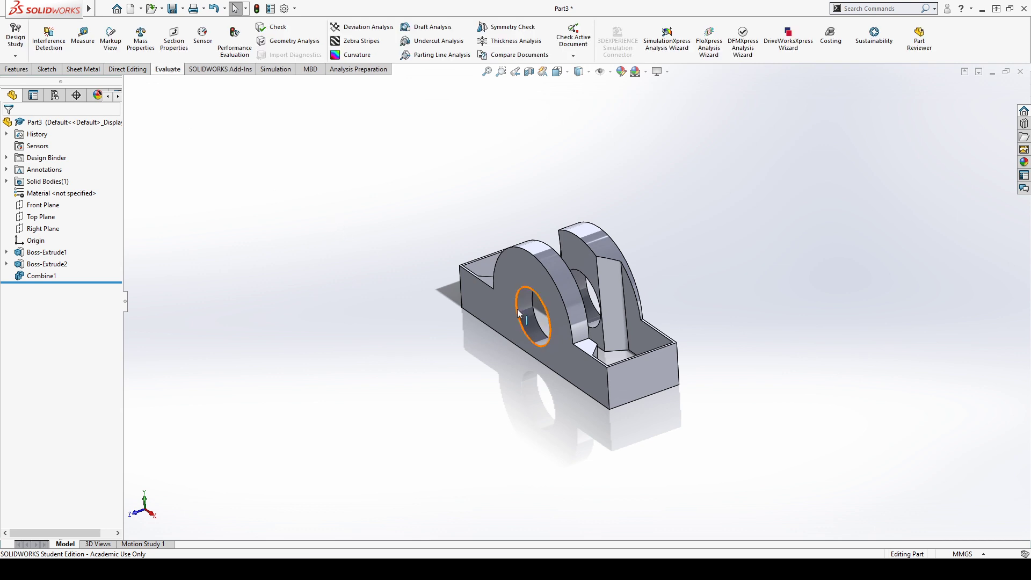
pyautogui.click(13, 70)
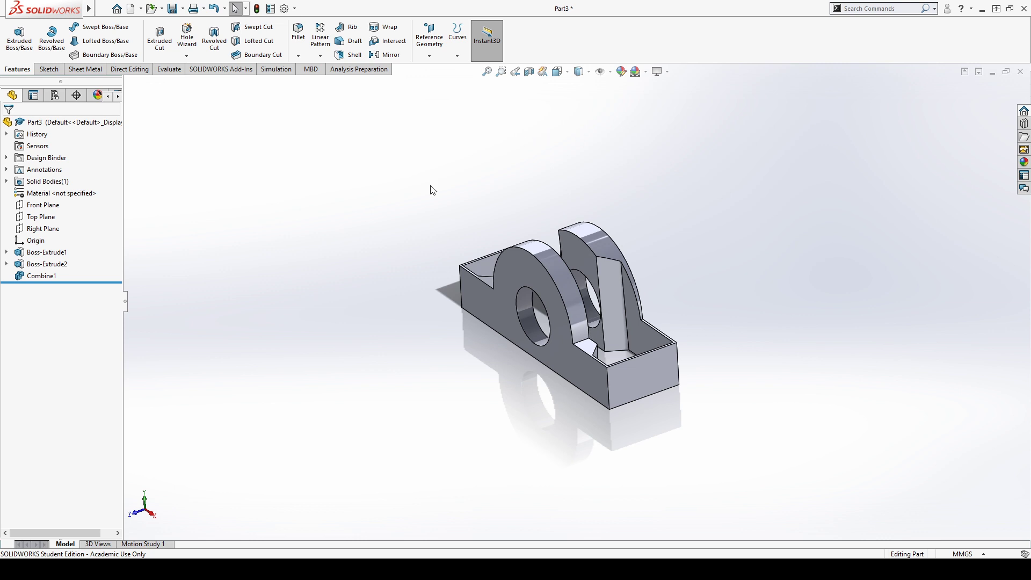
# Step: Delete both boss extrusions along with the dependent Combine feature, and remove their two leftover sketches to empty the part
pyautogui.press('f')
pyautogui.click(51, 276)
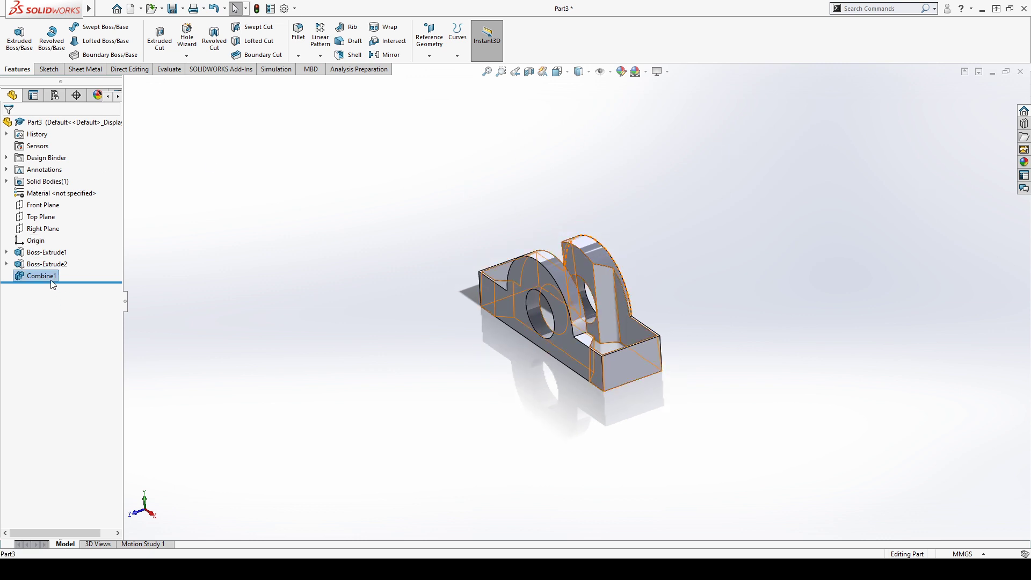
pyautogui.keyDown('shift'); pyautogui.click(39, 250); pyautogui.keyUp('shift')
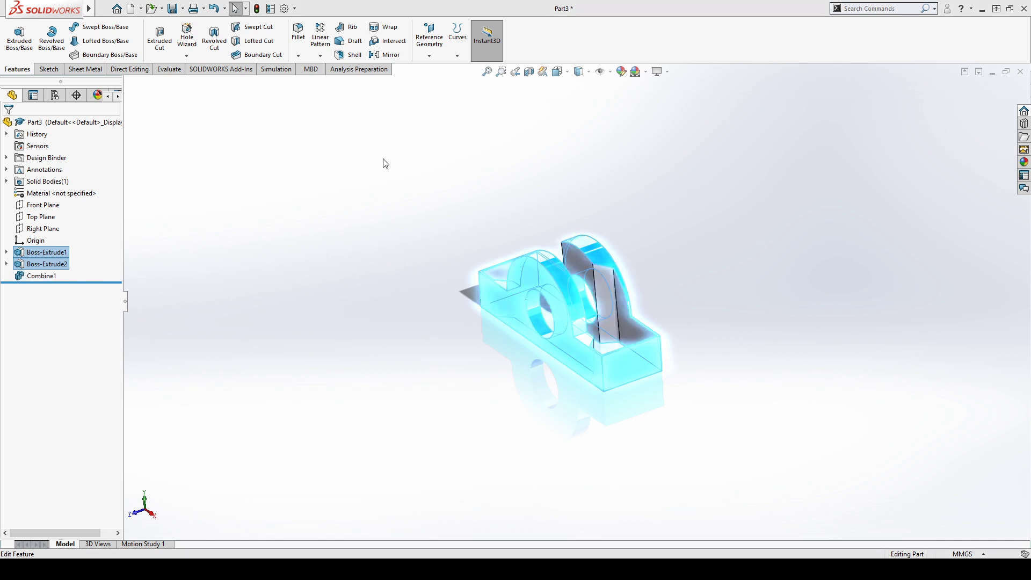
pyautogui.press('Delete')
pyautogui.click(622, 256)
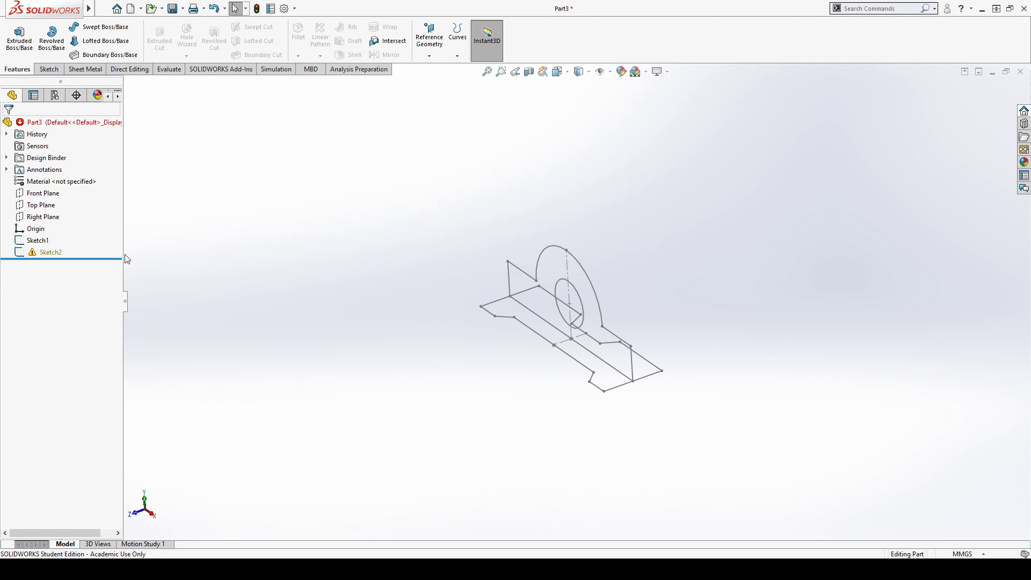
pyautogui.click(39, 241)
pyautogui.keyDown('ctrl'); pyautogui.click(42, 256); pyautogui.keyUp('ctrl')
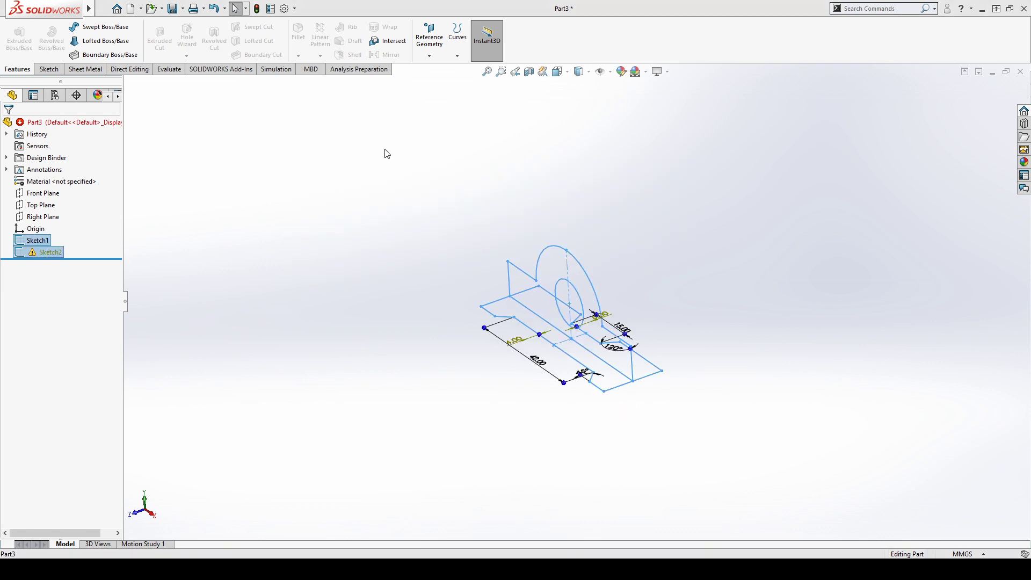
pyautogui.press('Delete')
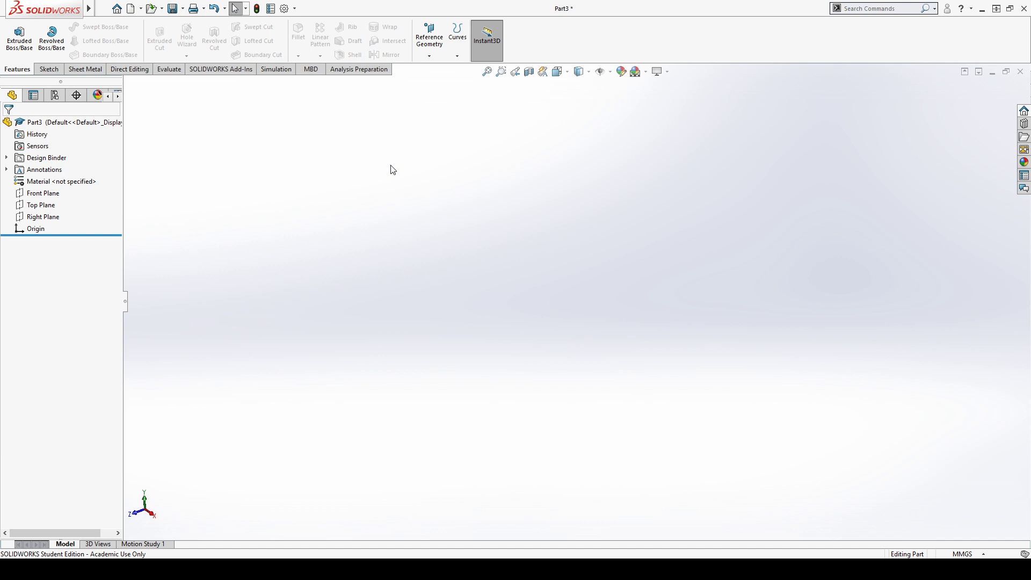
# Step: Start a sketch on the Top Plane and draw a center rectangle from the origin, about 119 by 60 mm
pyautogui.click(44, 70)
pyautogui.click(16, 69)
pyautogui.click(45, 208)
pyautogui.scroll(4, 371, 123)
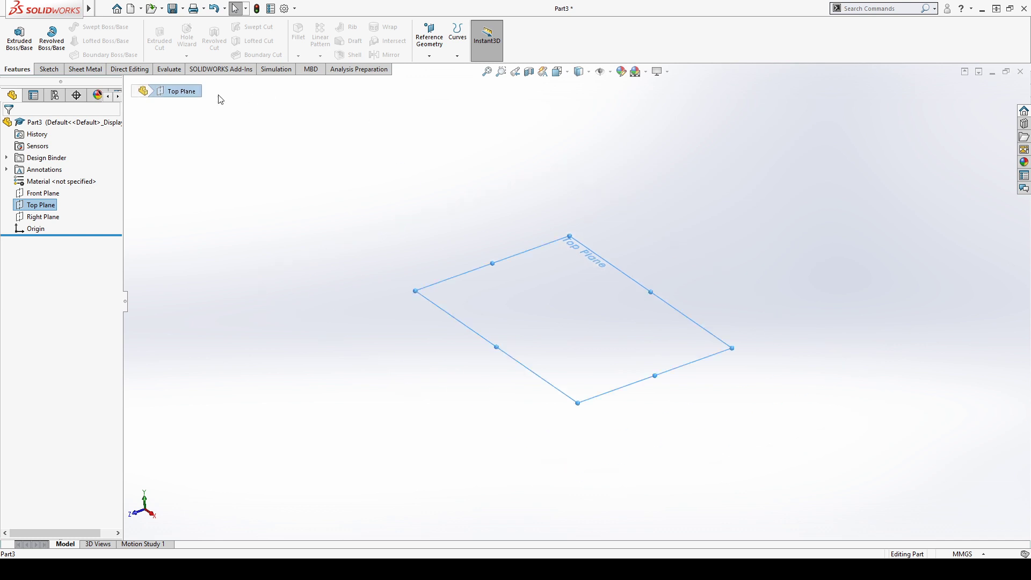
pyautogui.click(49, 69)
pyautogui.click(70, 40)
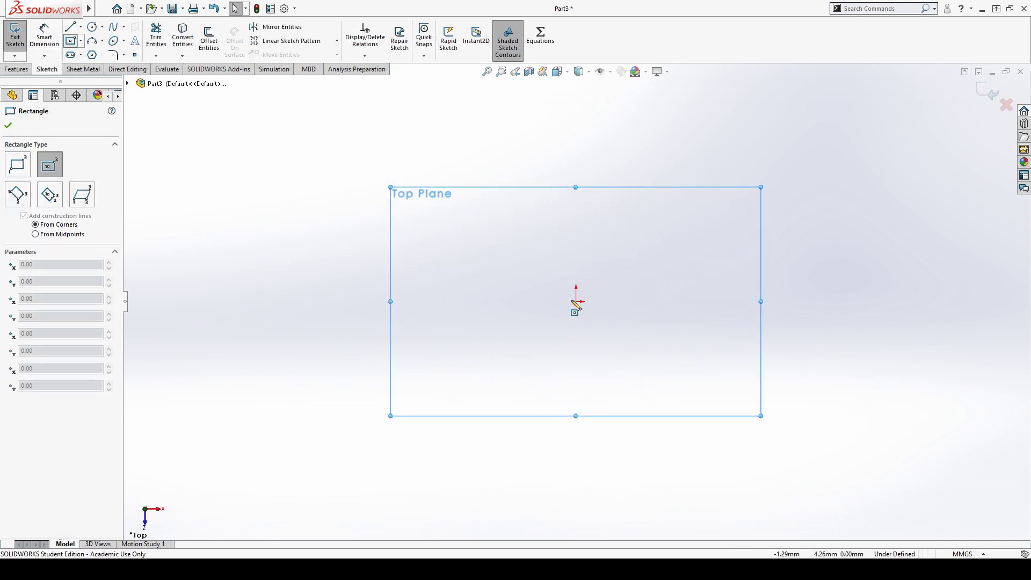
pyautogui.click(576, 301)
pyautogui.click(700, 239)
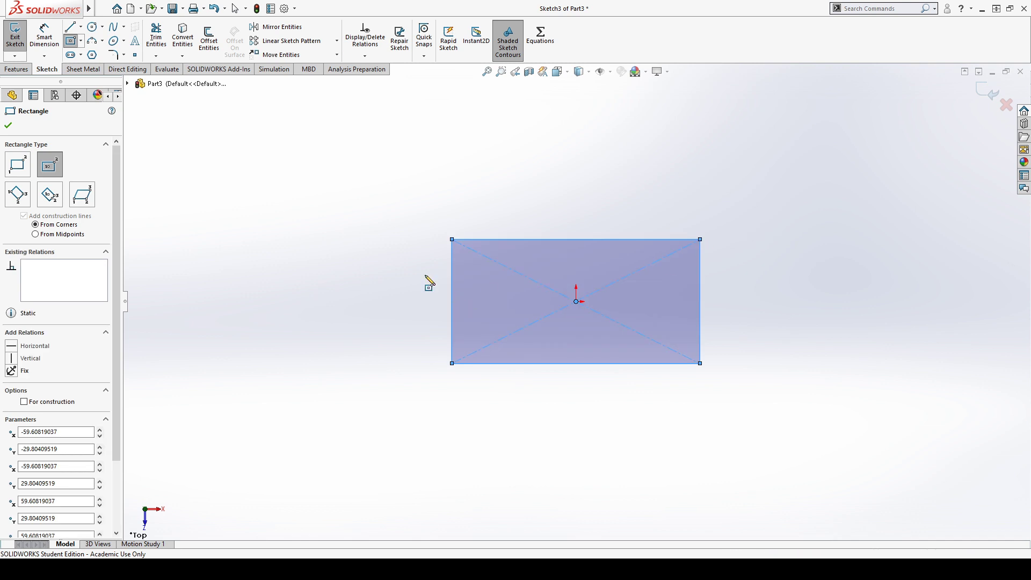
# Step: Dimension the rectangle 50 mm high and 100 mm wide, and close the sketch
pyautogui.click(44, 37)
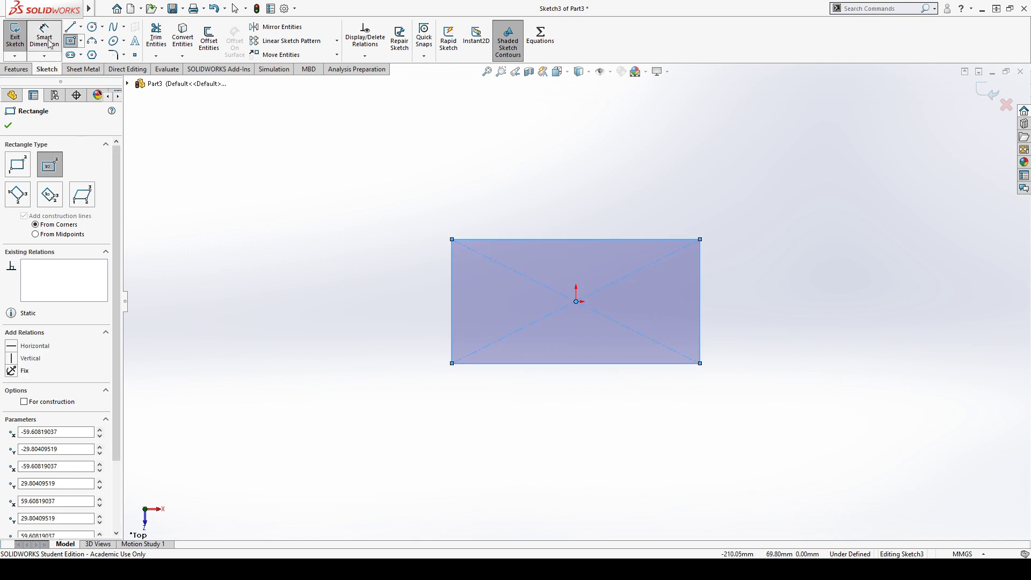
pyautogui.click(451, 287)
pyautogui.click(400, 282)
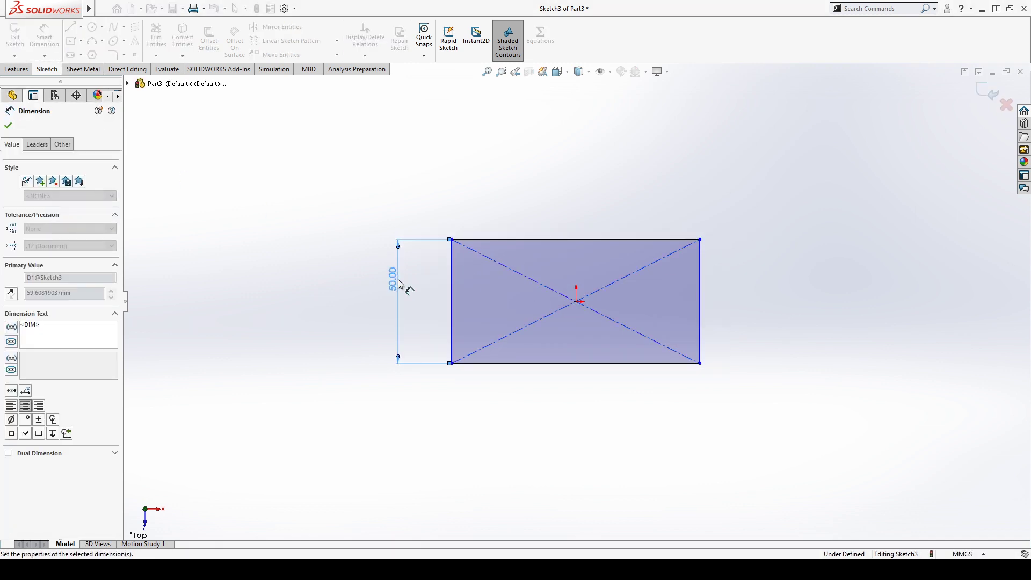
pyautogui.click(561, 239)
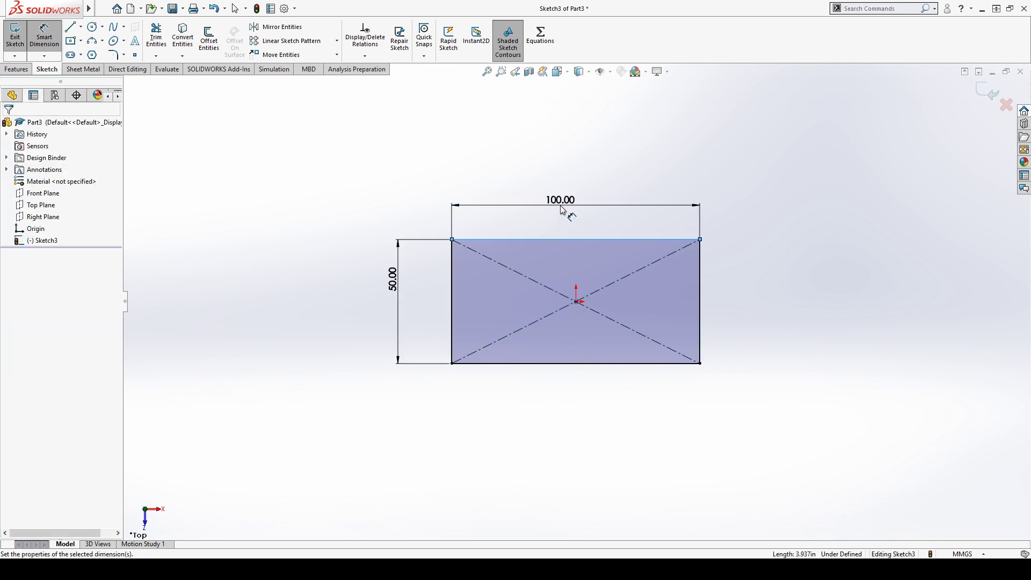
pyautogui.click(562, 209)
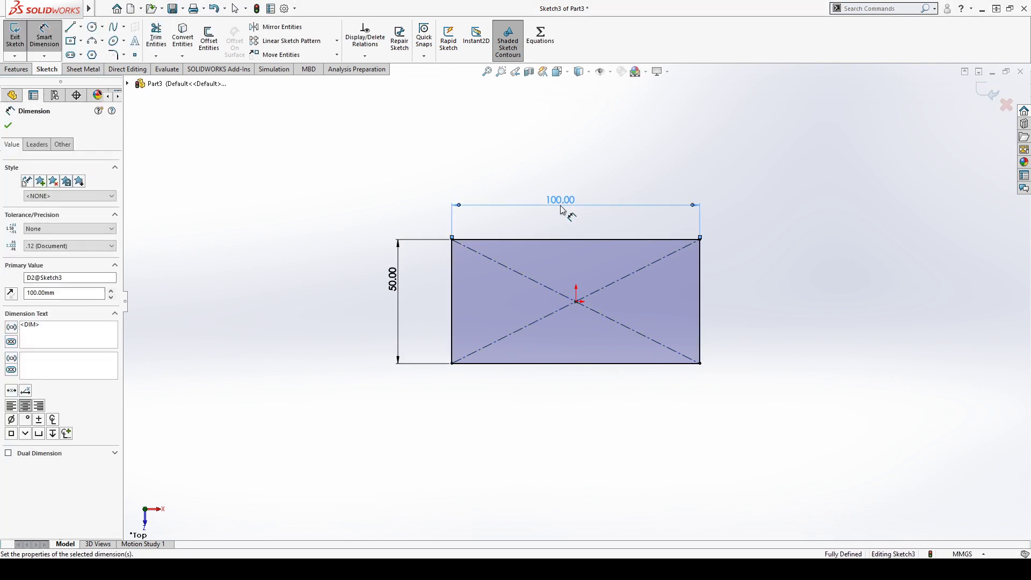
pyautogui.click(8, 126)
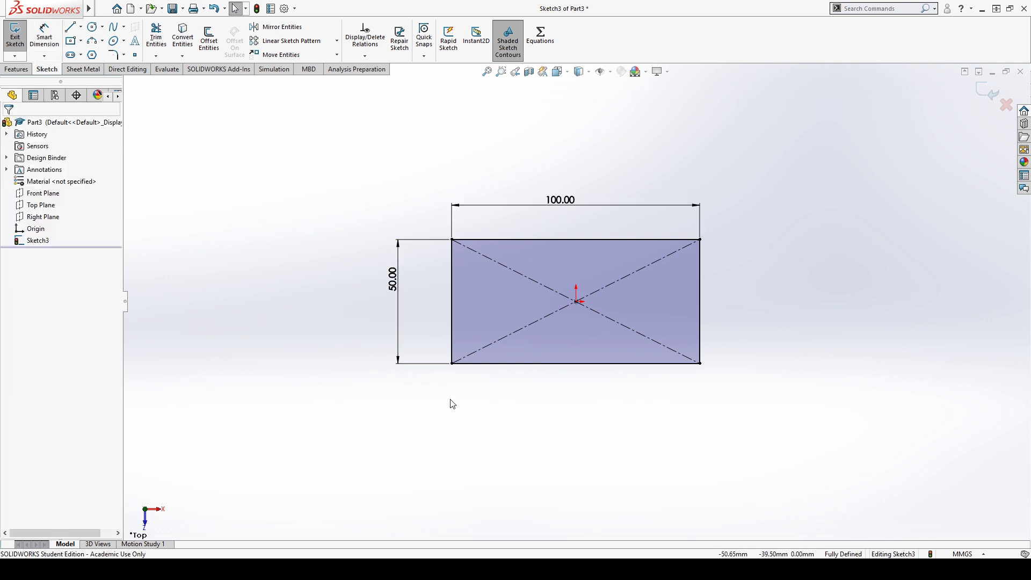
pyautogui.moveTo(451, 402)
pyautogui.mouseDown(button='middle')
pyautogui.moveTo(403, 154)
pyautogui.moveTo(402, 236)
pyautogui.moveTo(267, 232)
pyautogui.moveTo(412, 278)
pyautogui.moveTo(440, 361)
pyautogui.moveTo(408, 241)
pyautogui.mouseUp(button='middle')
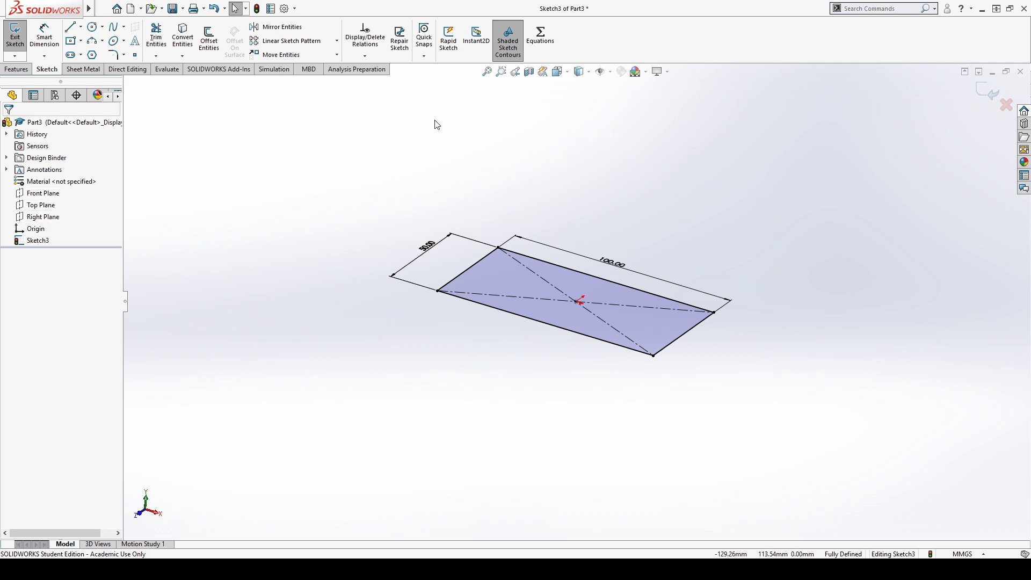
pyautogui.click(28, 71)
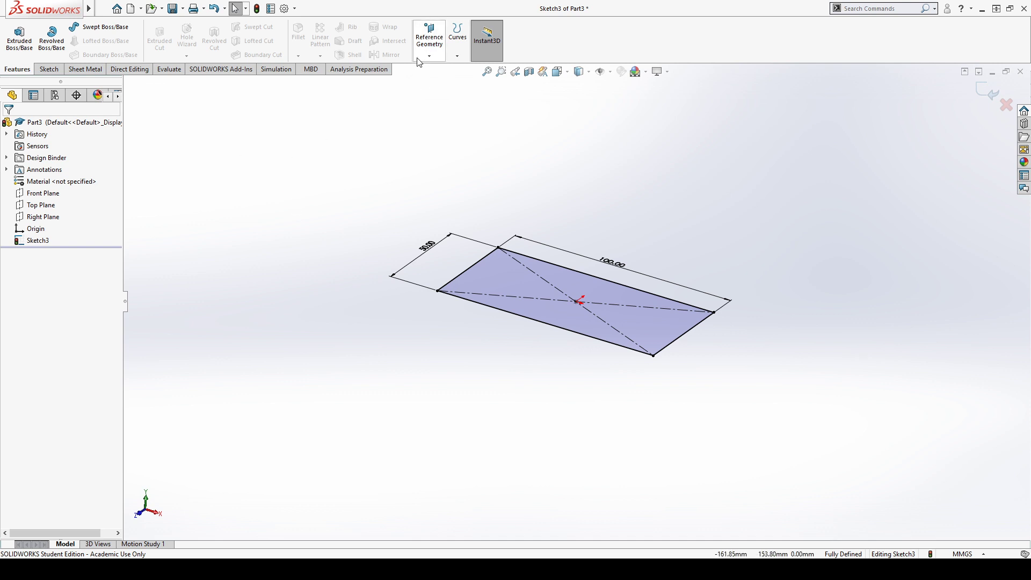
pyautogui.click(40, 69)
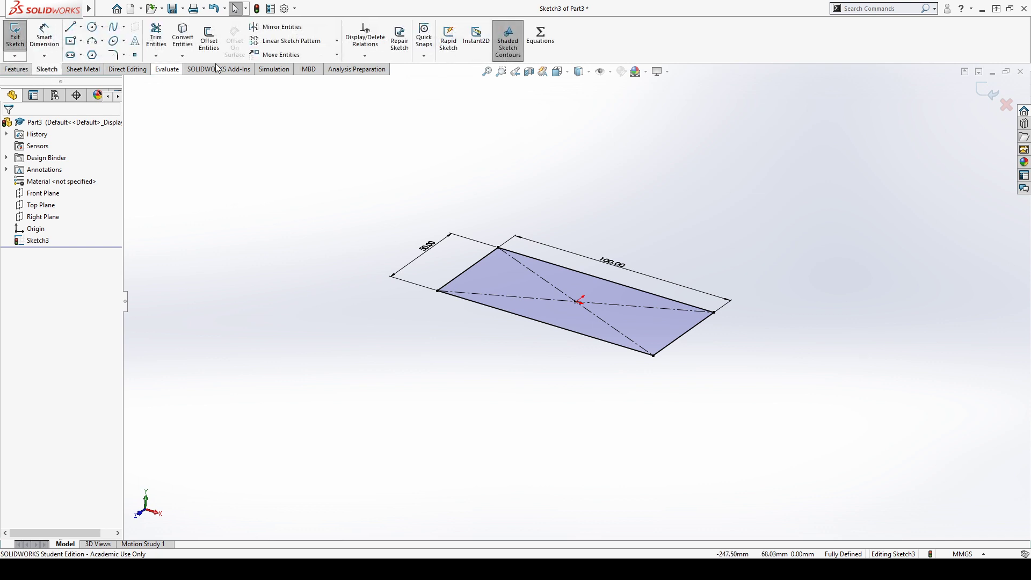
pyautogui.click(15, 34)
# Step: Start a new reference plane with the Top Plane as its first reference
pyautogui.click(24, 72)
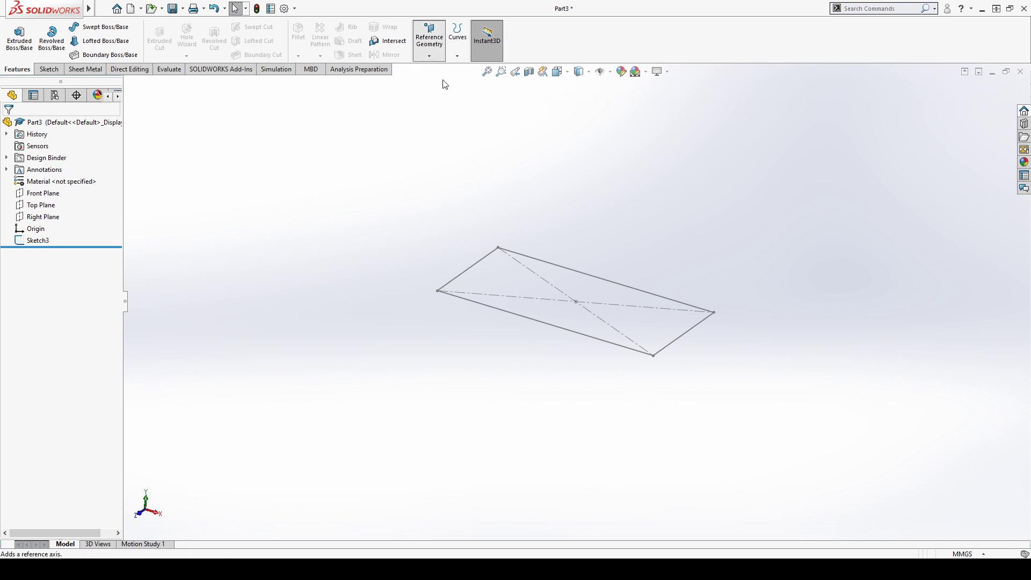
pyautogui.click(429, 35)
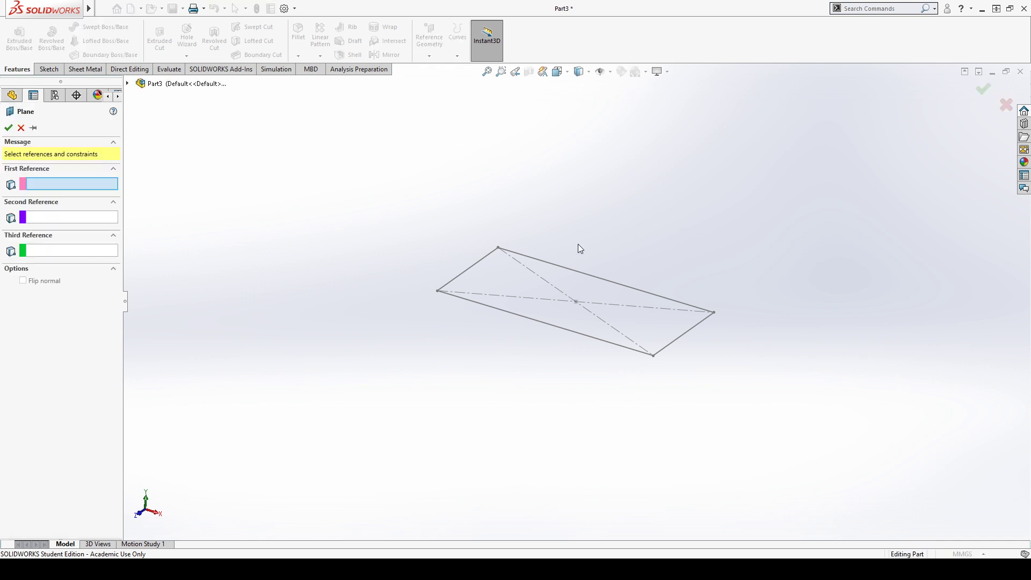
pyautogui.click(127, 83)
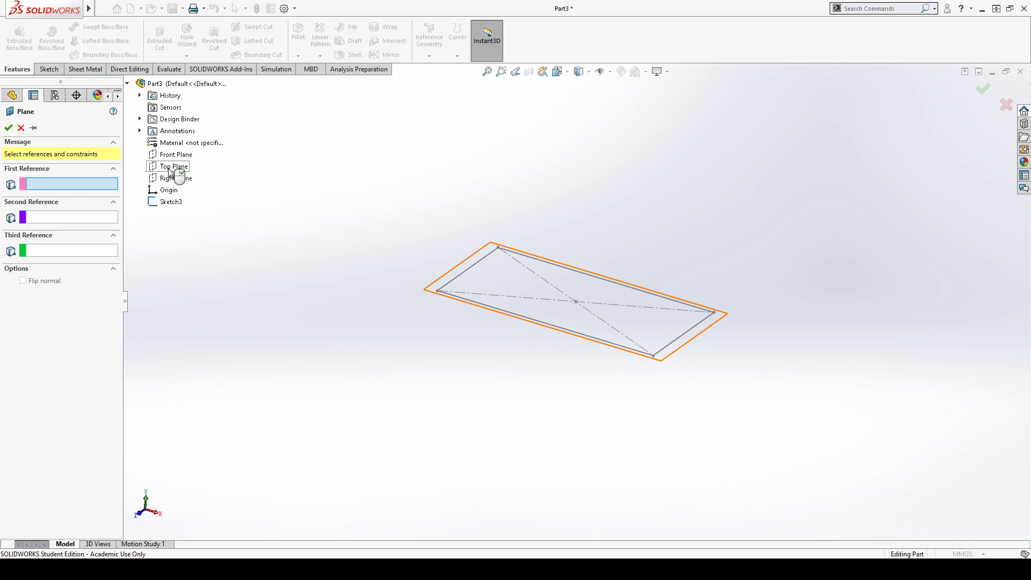
pyautogui.click(173, 167)
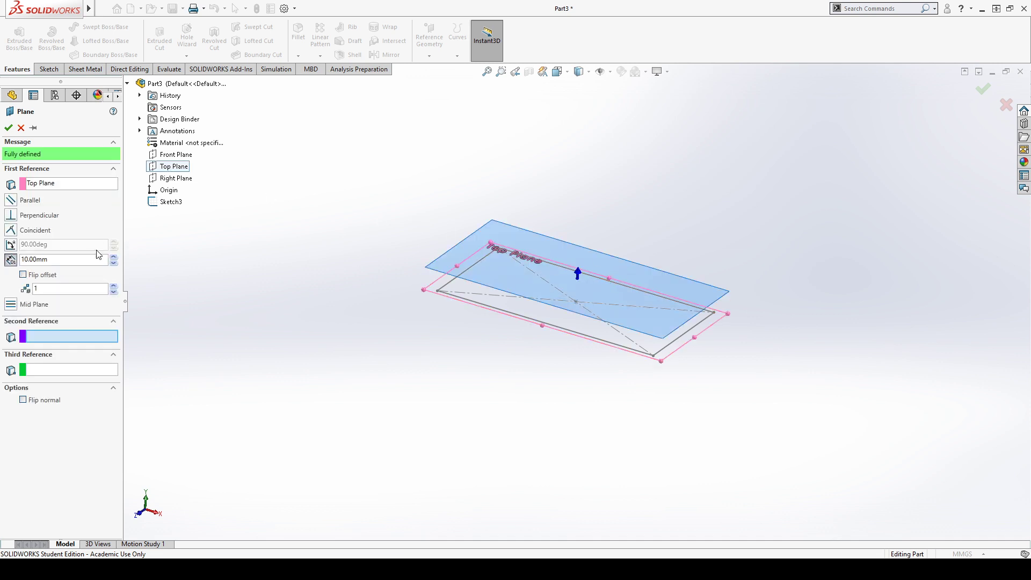
# Step: Try the Parallel, Perpendicular and Coincident constraints for the new plane relative to the Top Plane
pyautogui.click(11, 200)
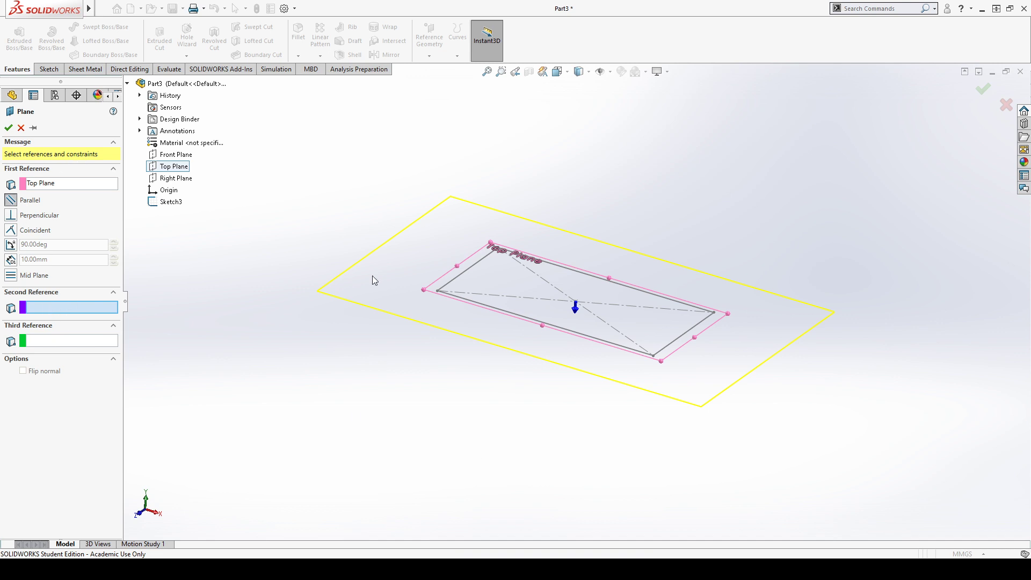
pyautogui.click(11, 215)
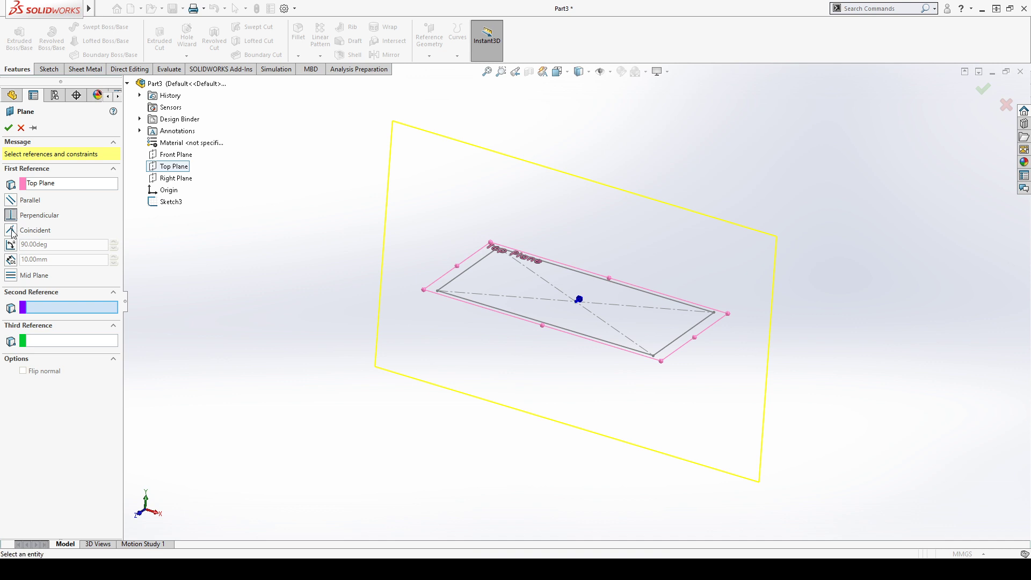
pyautogui.click(12, 231)
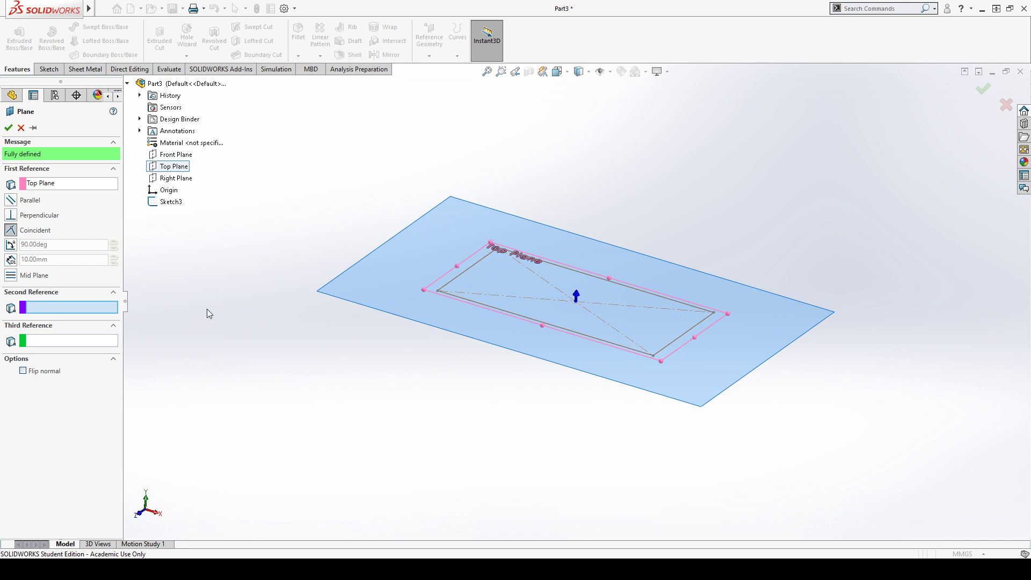
# Step: Try angling the new plane 60 degrees to the Top Plane through one diagonal of the sketched rectangle
pyautogui.click(11, 246)
pyautogui.click(114, 248)
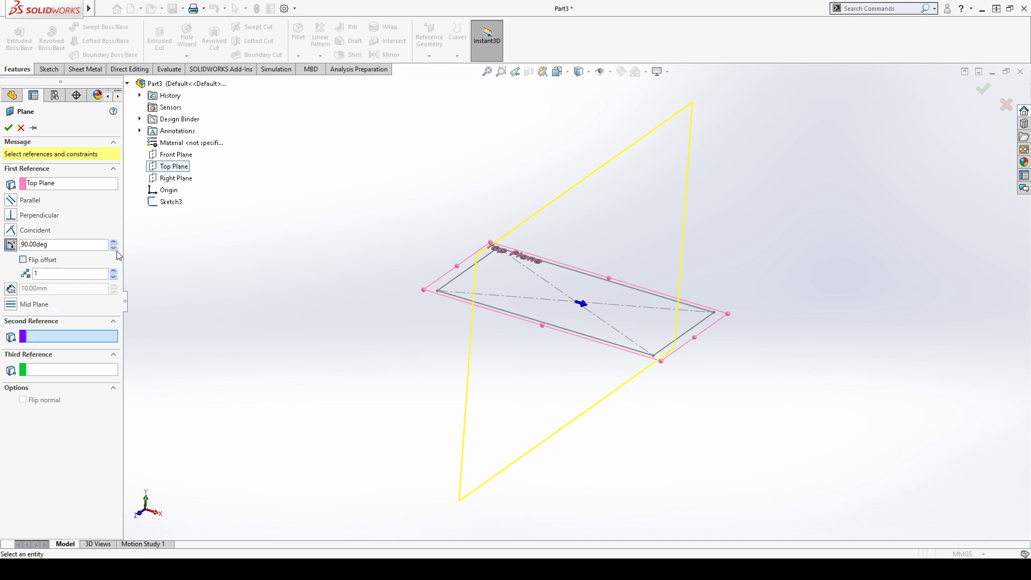
pyautogui.click(114, 248)
pyautogui.click(114, 248)
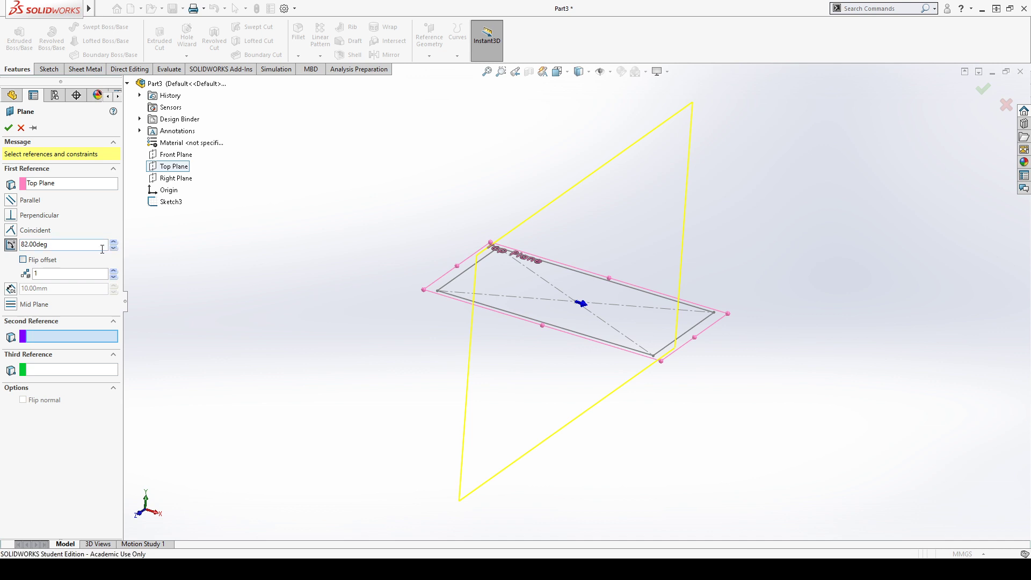
pyautogui.moveTo(102, 249); pyautogui.dragTo(2, 248)
pyautogui.write('60')
pyautogui.press('Return')
pyautogui.click(555, 288)
pyautogui.scroll(-3, 646, 317)
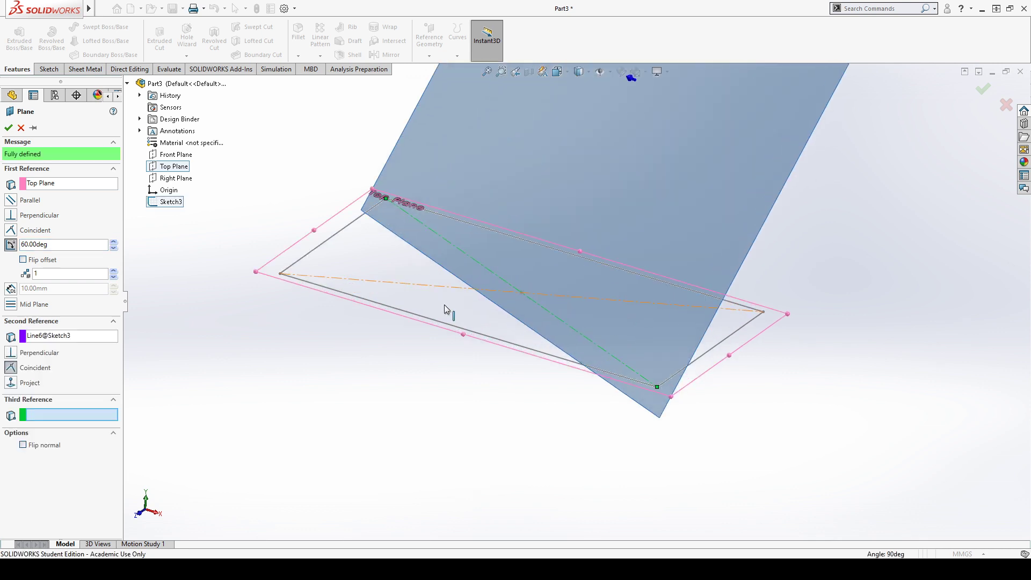
pyautogui.moveTo(483, 425)
pyautogui.mouseDown(button='middle')
pyautogui.moveTo(471, 290)
pyautogui.moveTo(449, 373)
pyautogui.moveTo(405, 329)
pyautogui.moveTo(472, 429)
pyautogui.mouseUp(button='middle')
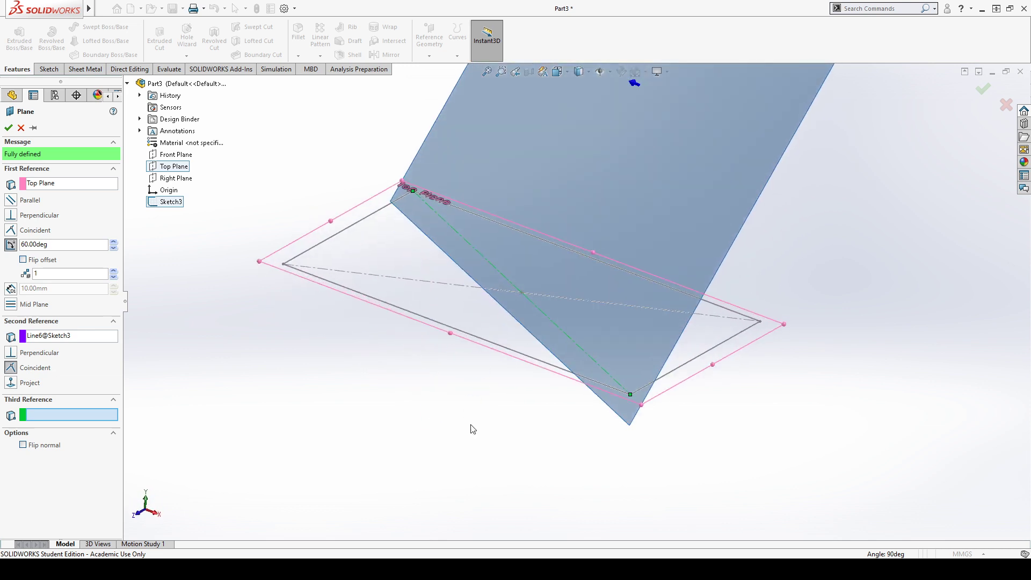
# Step: Switch the plane to an offset distance of 60 mm from the Top Plane and remove the rectangle's diagonal as second reference
pyautogui.click(11, 288)
pyautogui.click(73, 345)
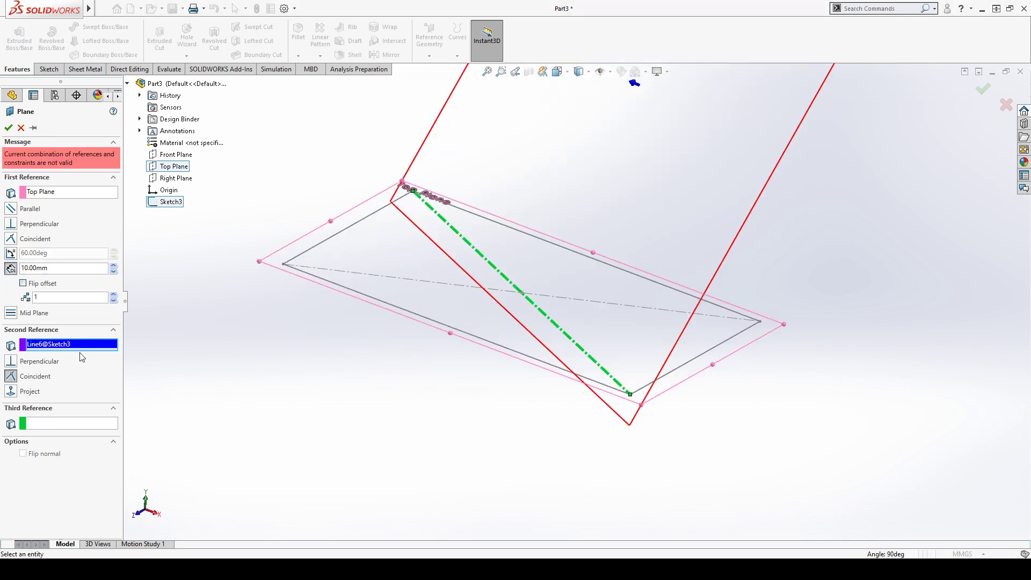
pyautogui.press('Delete')
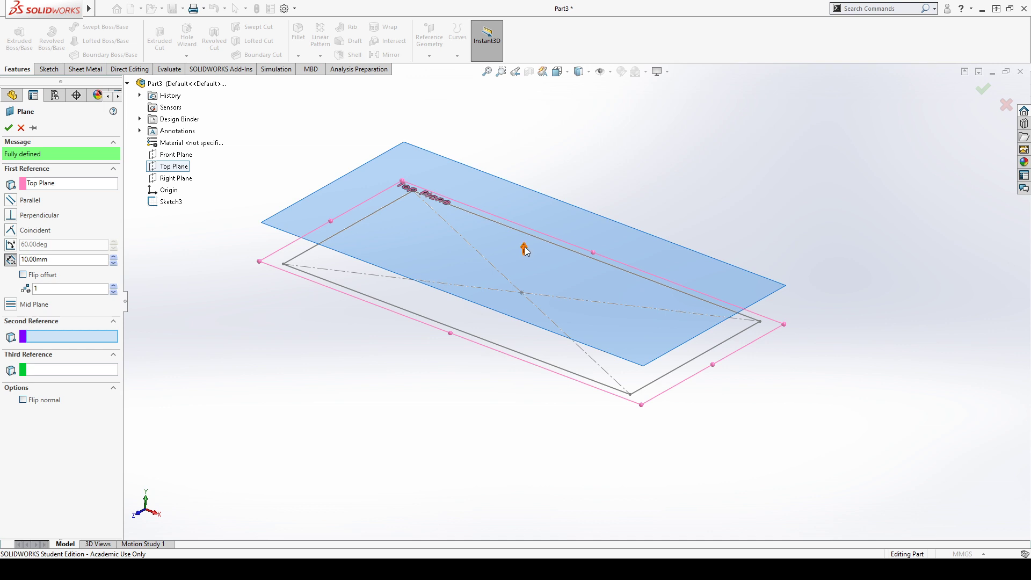
pyautogui.click(66, 263)
pyautogui.doubleClick(66, 262)
pyautogui.write('60')
pyautogui.press('Return')
pyautogui.scroll(5, 532, 297)
pyautogui.scroll(-4, 607, 198)
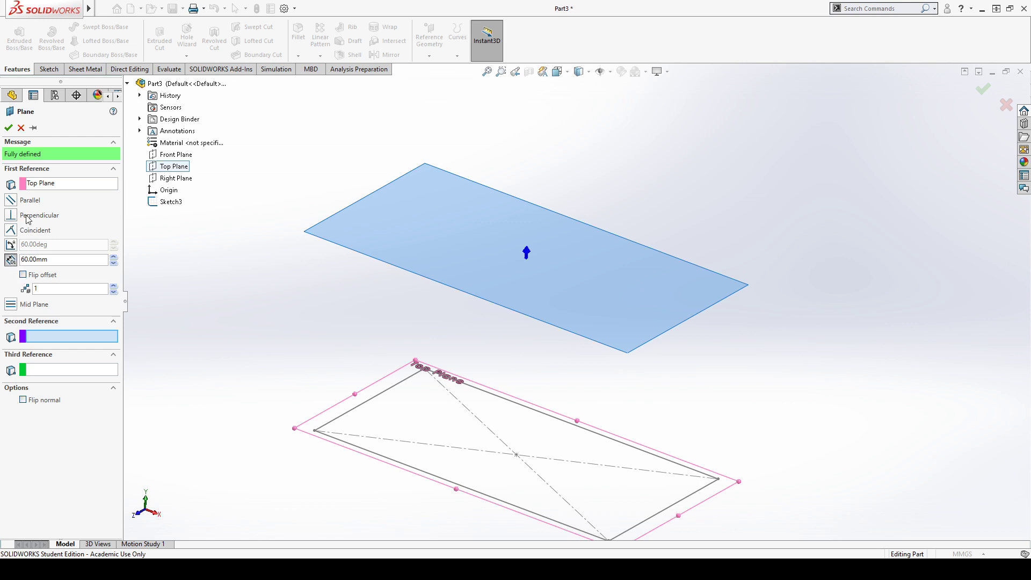
# Step: Try Flip normal on the offset plane, switching its normal direction back and forth
pyautogui.click(23, 400)
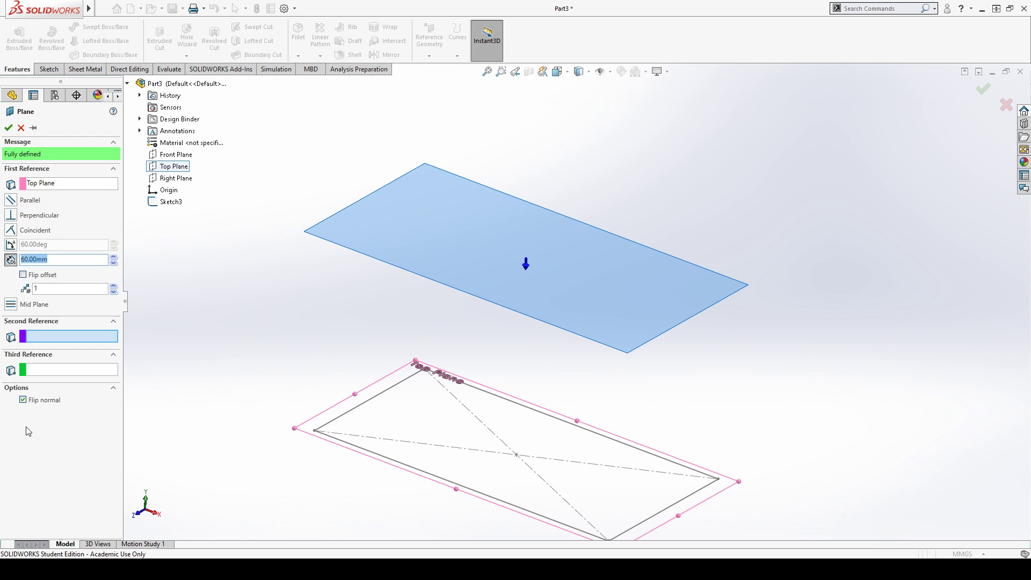
pyautogui.click(40, 402)
pyautogui.click(40, 401)
pyautogui.click(40, 401)
pyautogui.click(41, 401)
pyautogui.moveTo(555, 381); pyautogui.dragTo(564, 349, button='middle')
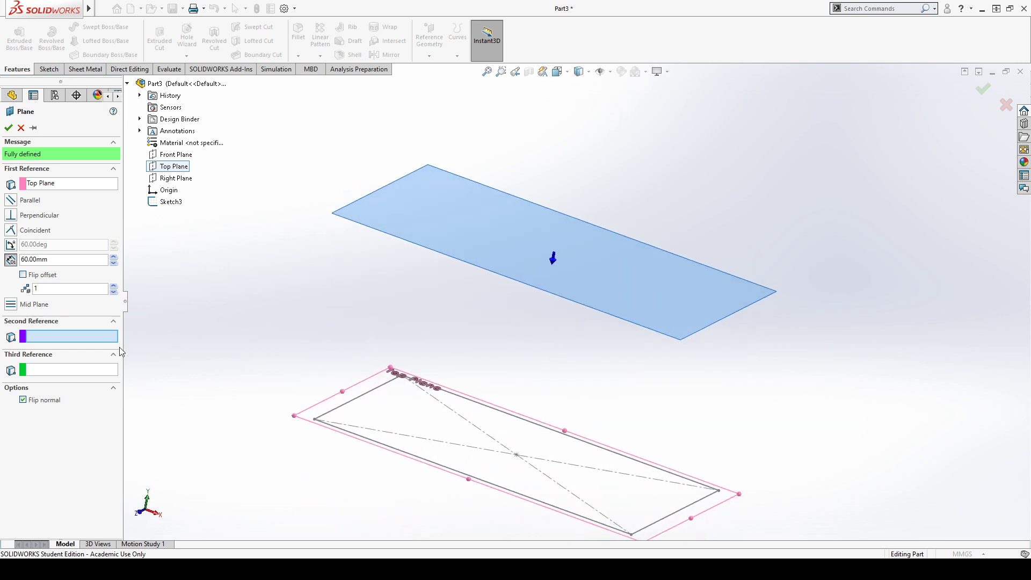
pyautogui.click(53, 402)
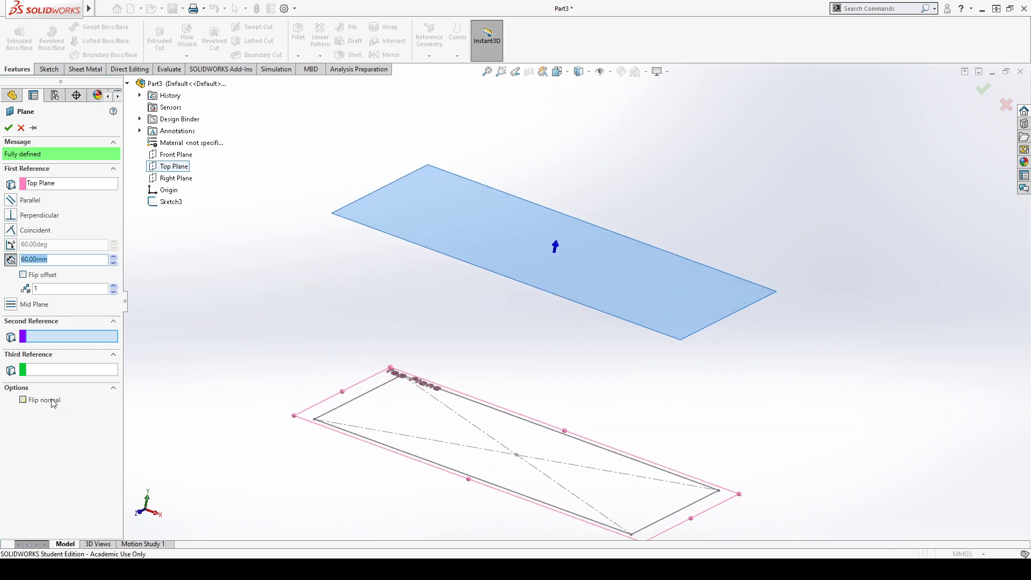
# Step: Accept the 60 mm offset plane and sketch a center rectangle about 45 mm wide on it, centred on the origin
pyautogui.click(8, 128)
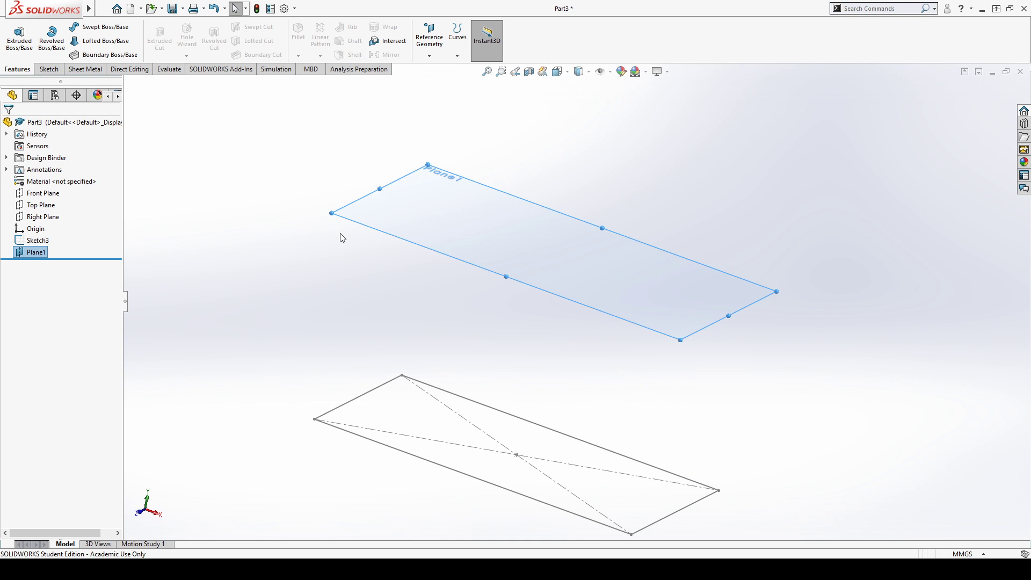
pyautogui.click(555, 201)
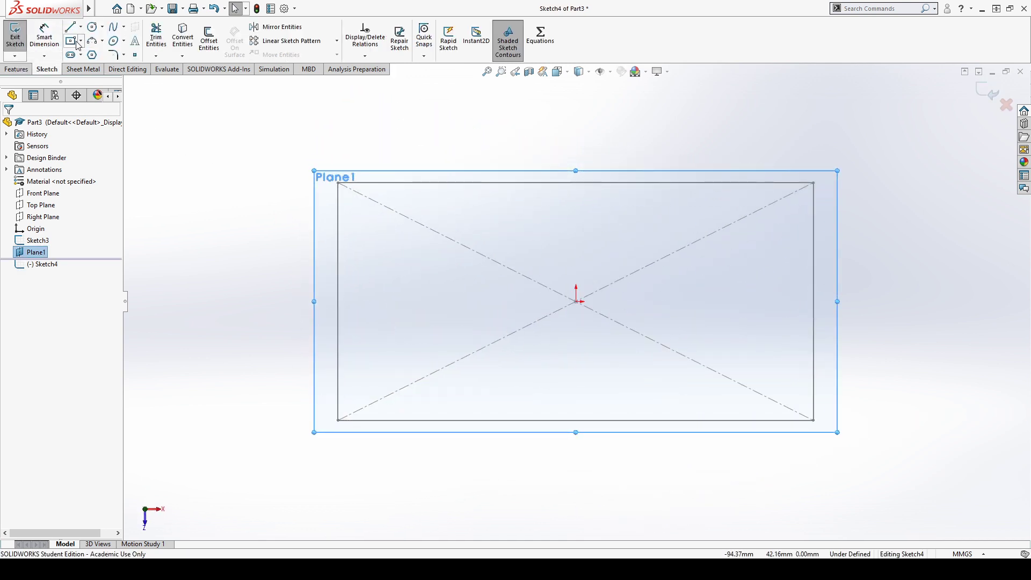
pyautogui.click(71, 41)
pyautogui.click(576, 301)
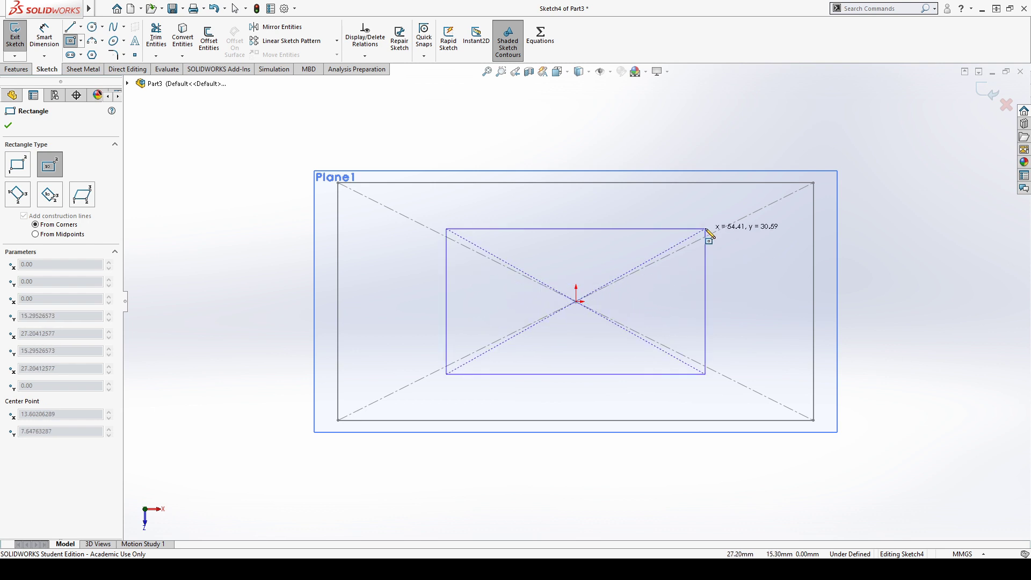
pyautogui.click(683, 208)
# Step: Dimension the new rectangle's horizontal edge to 40 mm
pyautogui.click(44, 38)
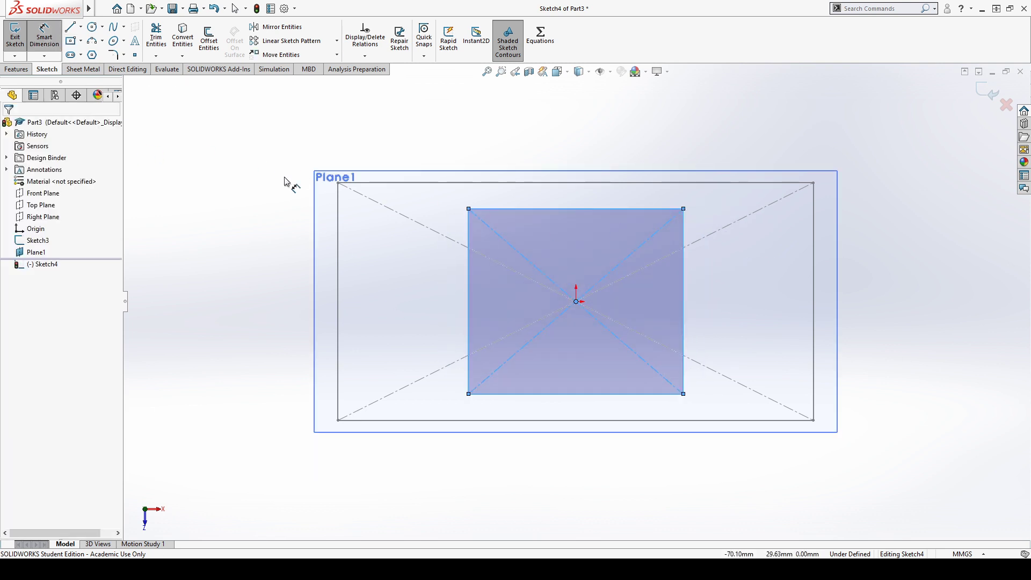
pyautogui.click(534, 208)
pyautogui.click(540, 162)
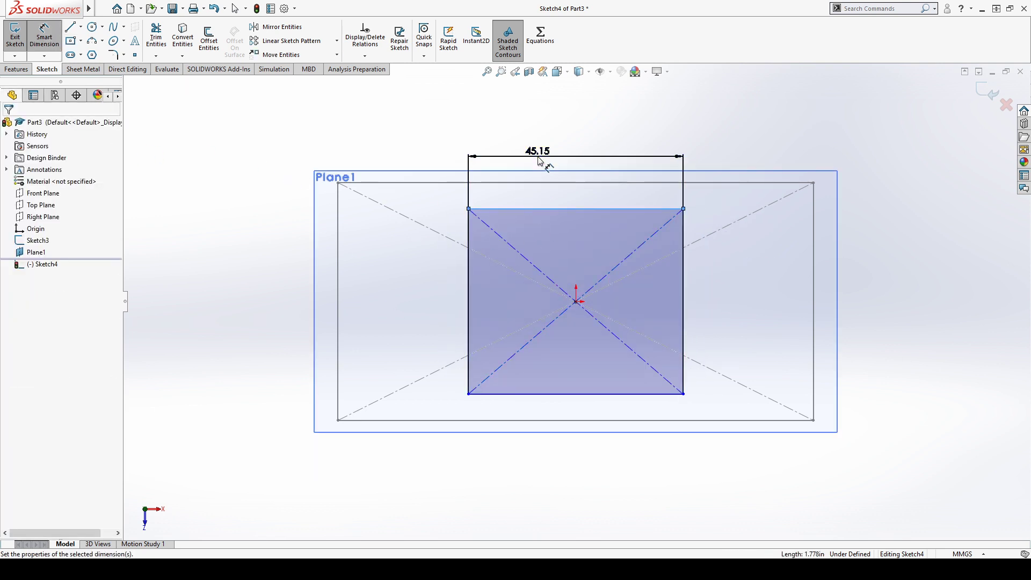
pyautogui.write('40')
pyautogui.press('Return')
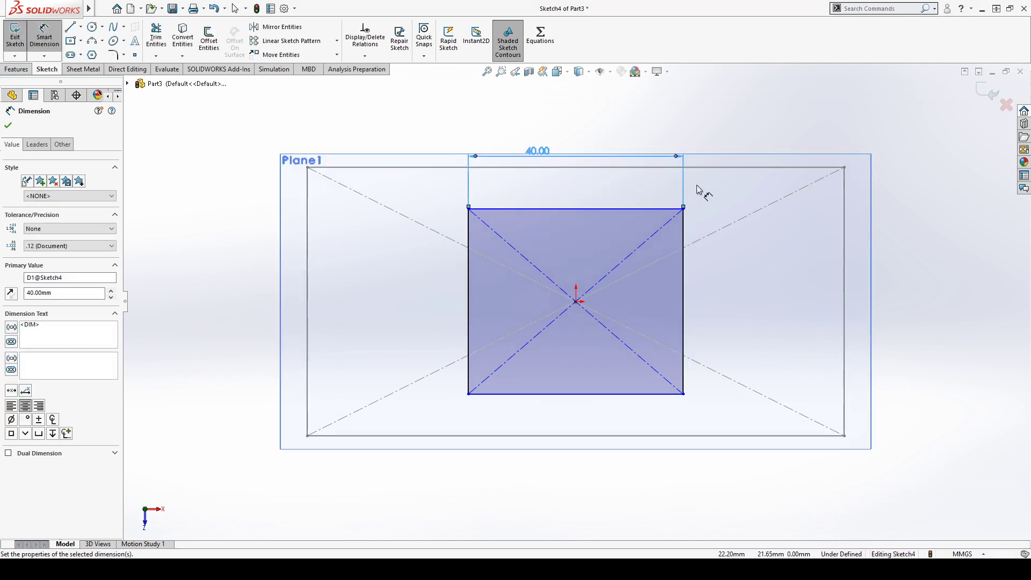
pyautogui.press('Escape')
# Step: Add an Equal relation between two adjacent edges of the 40 mm wide rectangle to make it a square
pyautogui.click(656, 210)
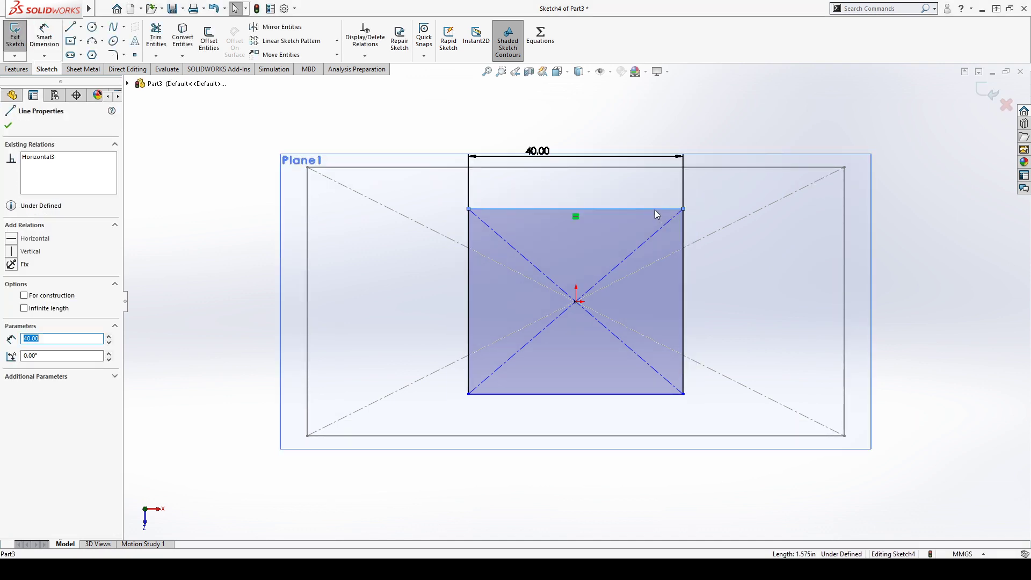
pyautogui.click(683, 232)
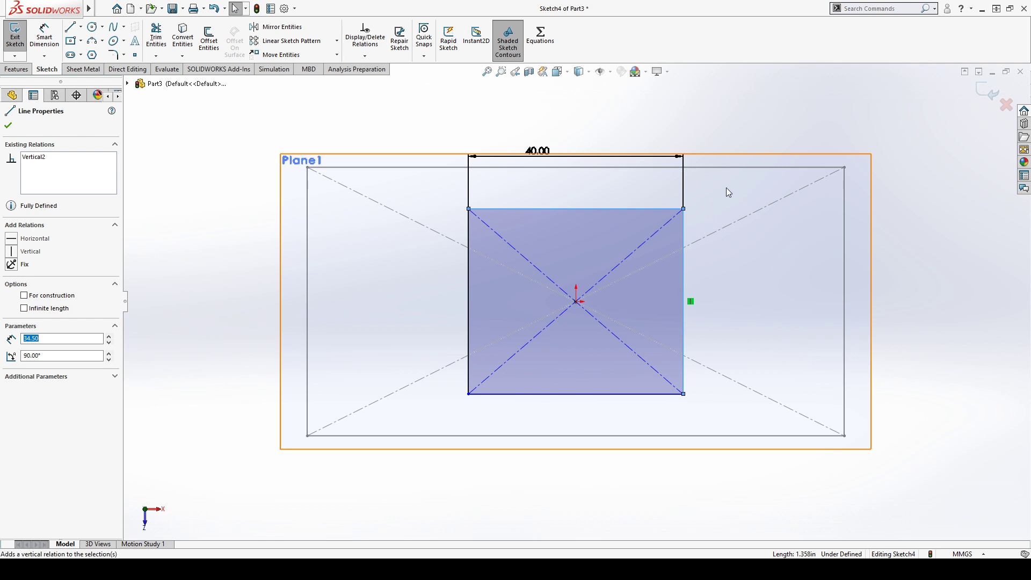
pyautogui.click(677, 194)
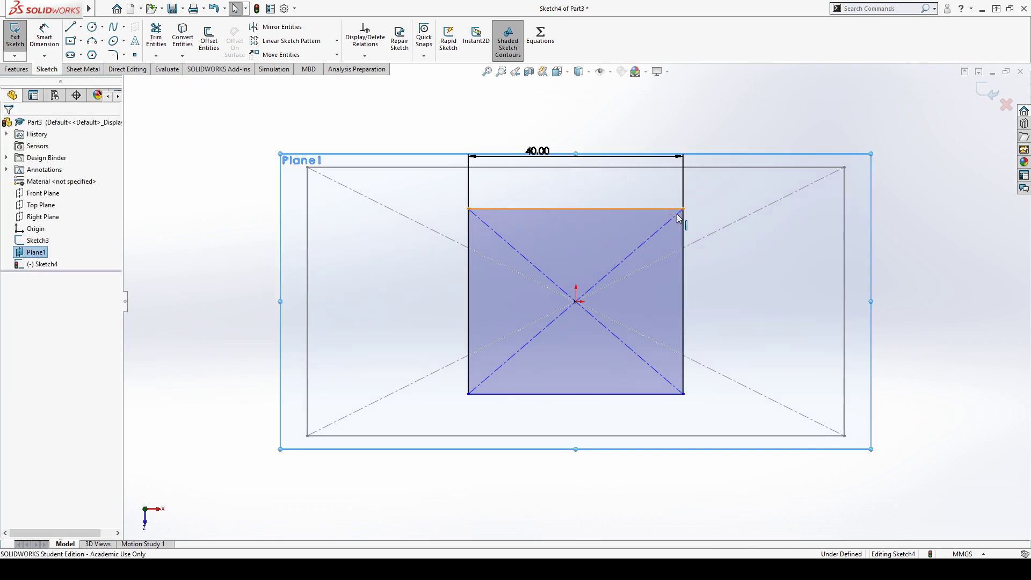
pyautogui.click(666, 209)
pyautogui.keyDown('ctrl'); pyautogui.click(684, 224); pyautogui.keyUp('ctrl')
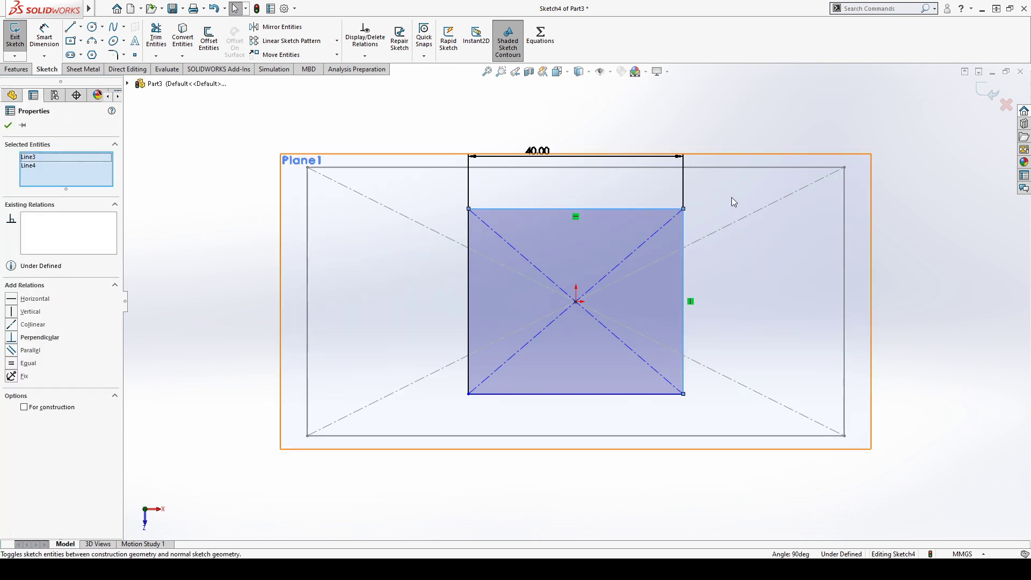
pyautogui.click(792, 175)
pyautogui.click(723, 127)
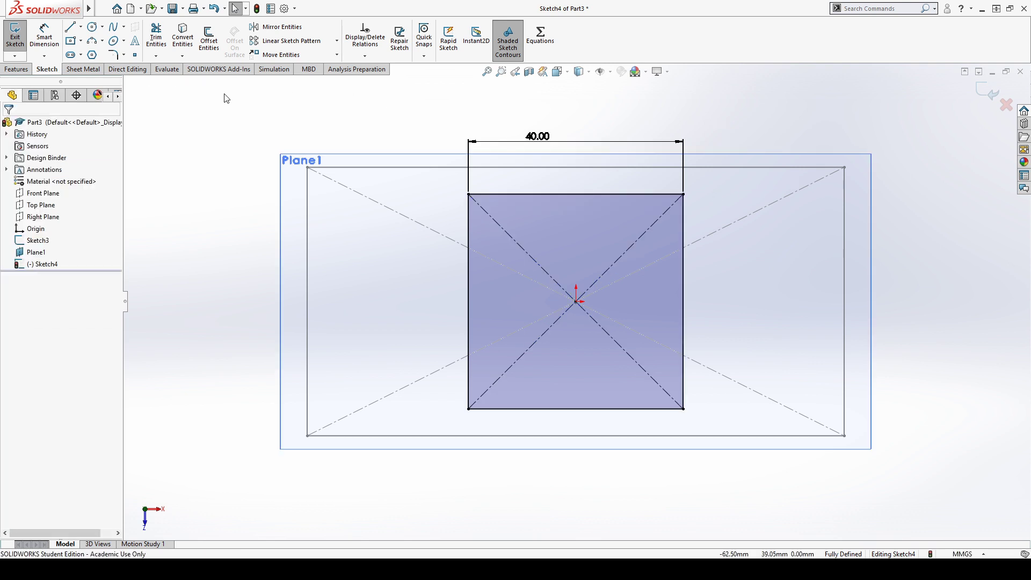
# Step: Exit the square's sketch and hide the offset plane, showing both sketches in isometric view
pyautogui.click(15, 37)
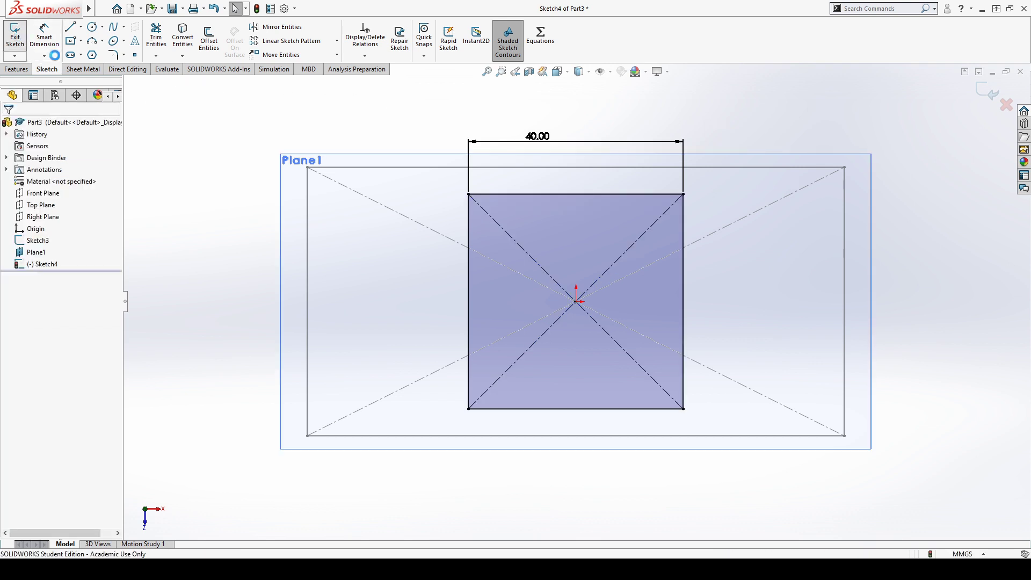
pyautogui.click(287, 162)
pyautogui.click(329, 145)
pyautogui.hotkey('ctrl', '7')
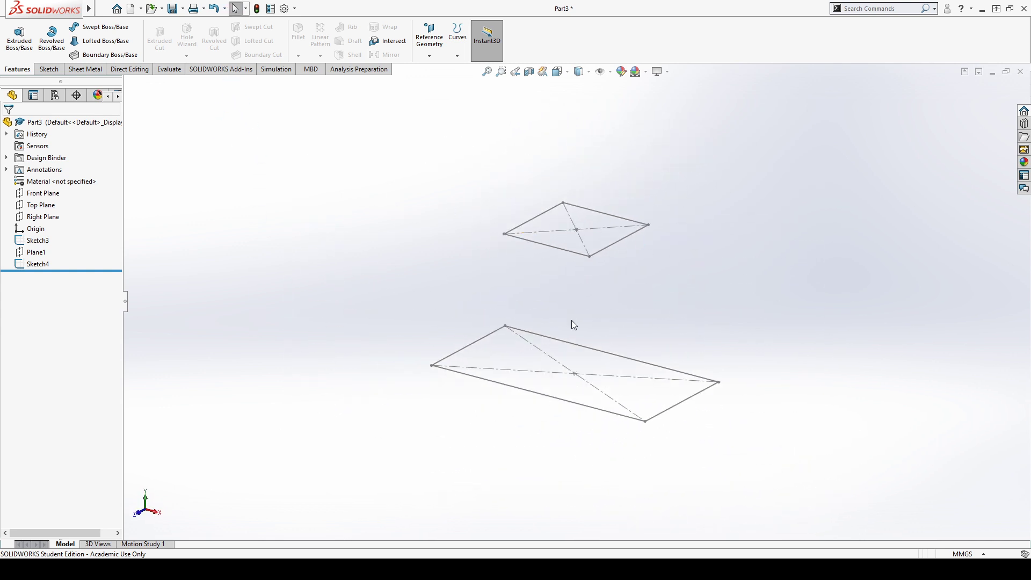
# Step: Start a Lofted Boss/Base with the lower 100 by 50 mm rectangle and the upper 40 mm square as profiles
pyautogui.moveTo(572, 322)
pyautogui.mouseDown(button='middle')
pyautogui.moveTo(556, 320)
pyautogui.moveTo(603, 136)
pyautogui.moveTo(557, 379)
pyautogui.moveTo(588, 111)
pyautogui.moveTo(575, 294)
pyautogui.moveTo(285, 216)
pyautogui.mouseUp(button='middle')
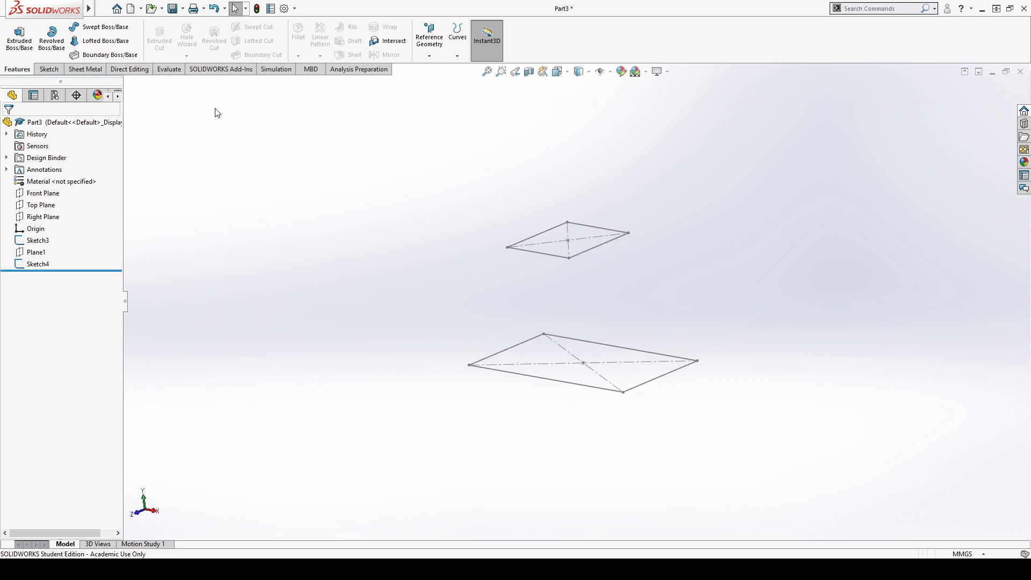
pyautogui.moveTo(612, 317)
pyautogui.mouseDown(button='middle')
pyautogui.moveTo(628, 322)
pyautogui.moveTo(639, 365)
pyautogui.mouseUp(button='middle')
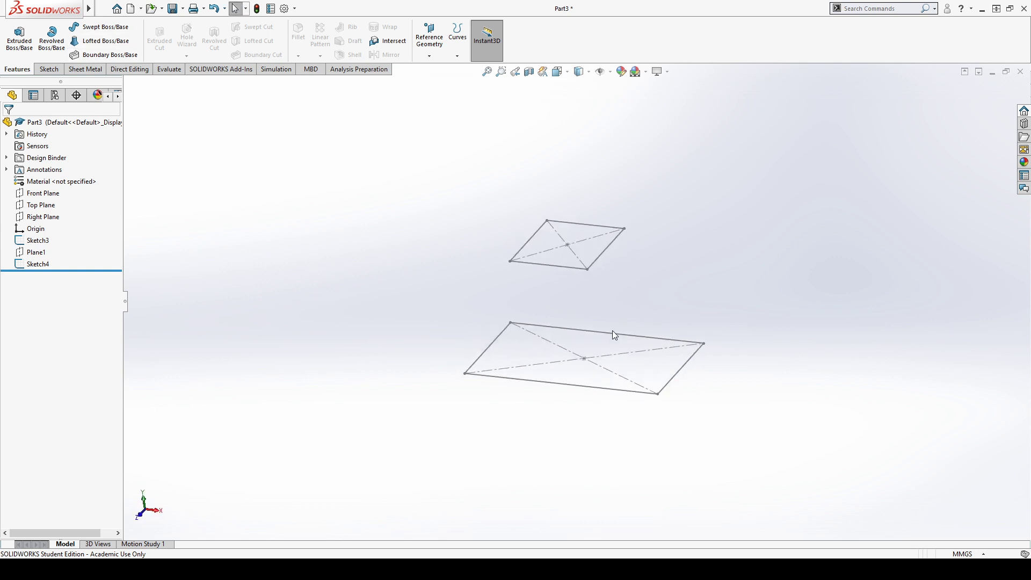
pyautogui.click(87, 43)
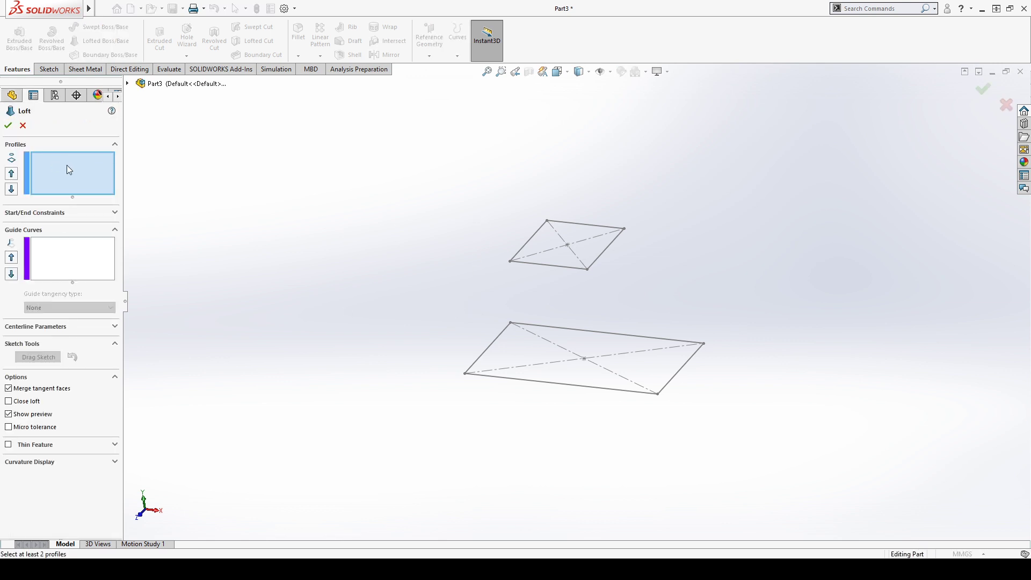
pyautogui.click(491, 344)
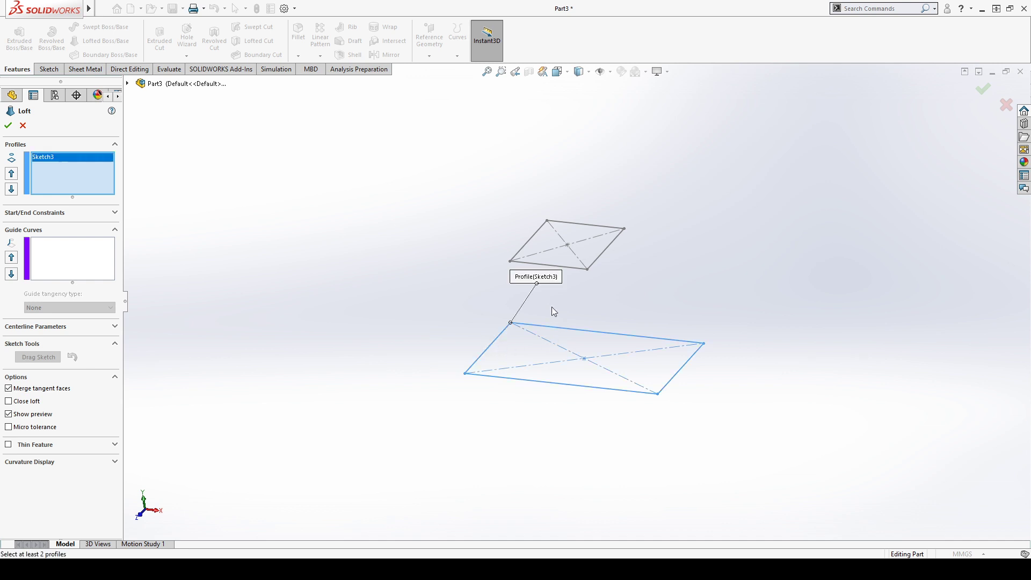
pyautogui.click(528, 237)
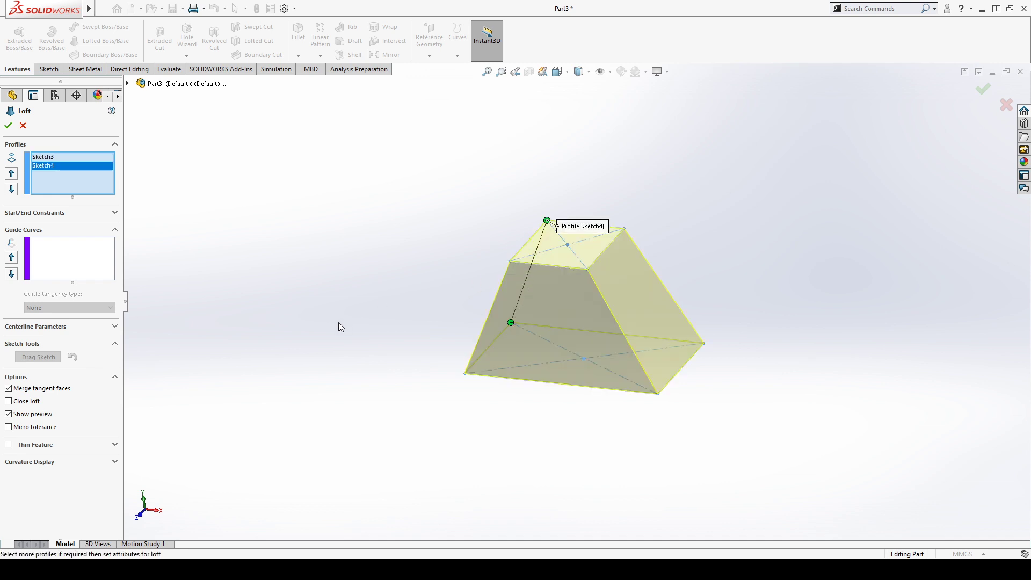
# Step: Try twisting the loft by moving the square's connector point to an adjacent corner, and return it to the matching corner
pyautogui.moveTo(339, 325); pyautogui.dragTo(532, 269, button='middle')
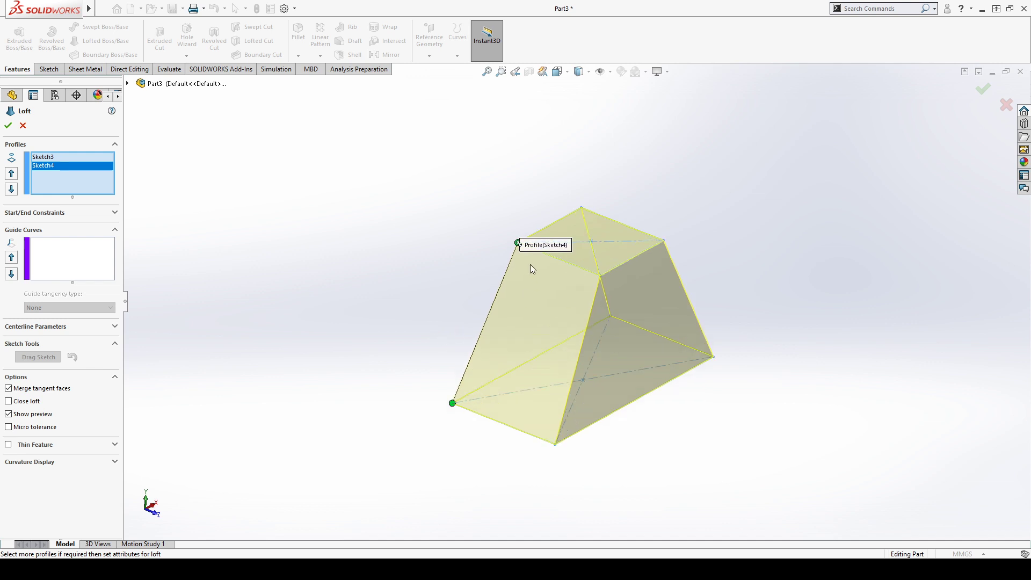
pyautogui.scroll(-2, 532, 268)
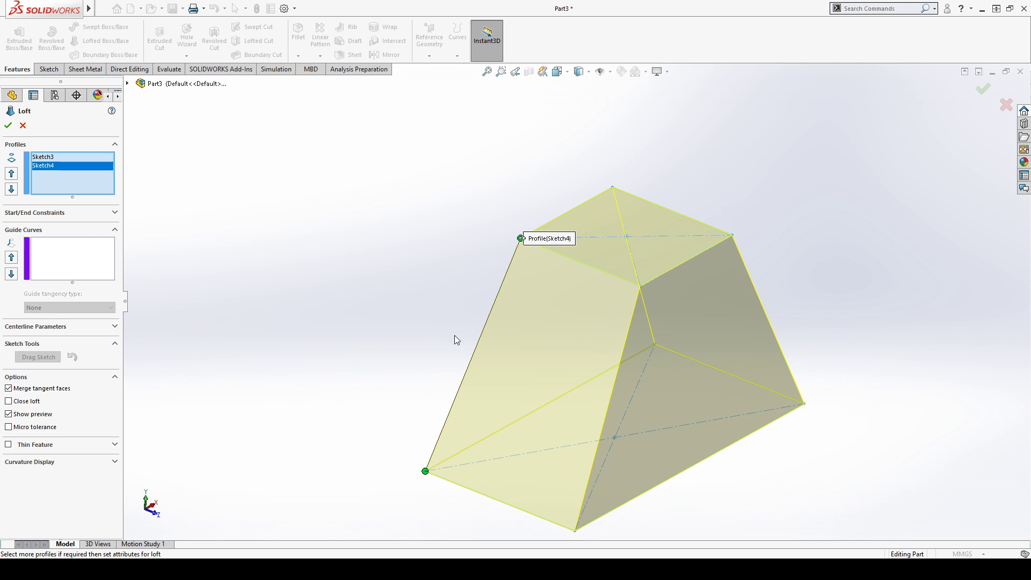
pyautogui.moveTo(519, 239); pyautogui.dragTo(640, 286)
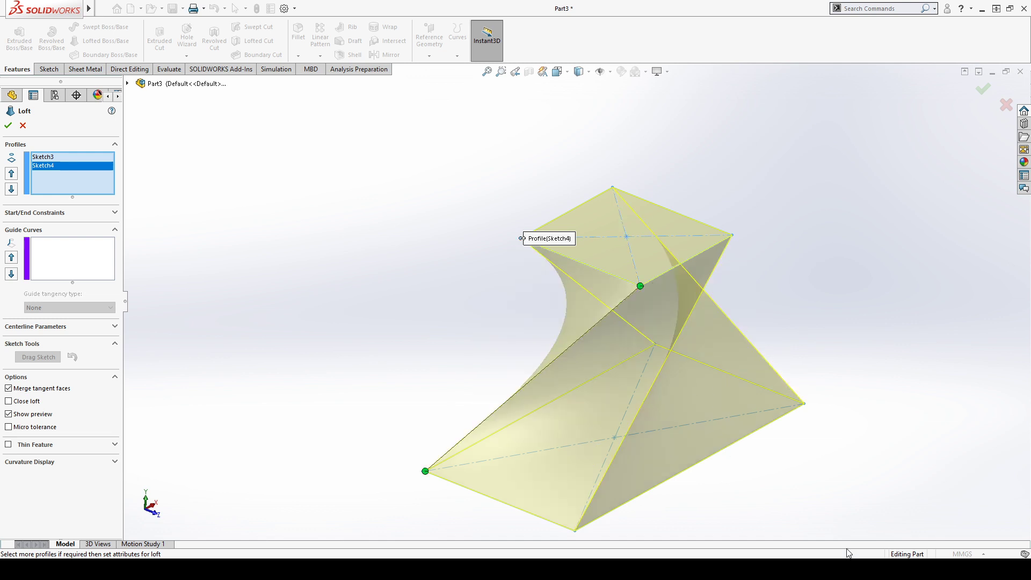
pyautogui.moveTo(930, 382); pyautogui.dragTo(942, 419, button='middle')
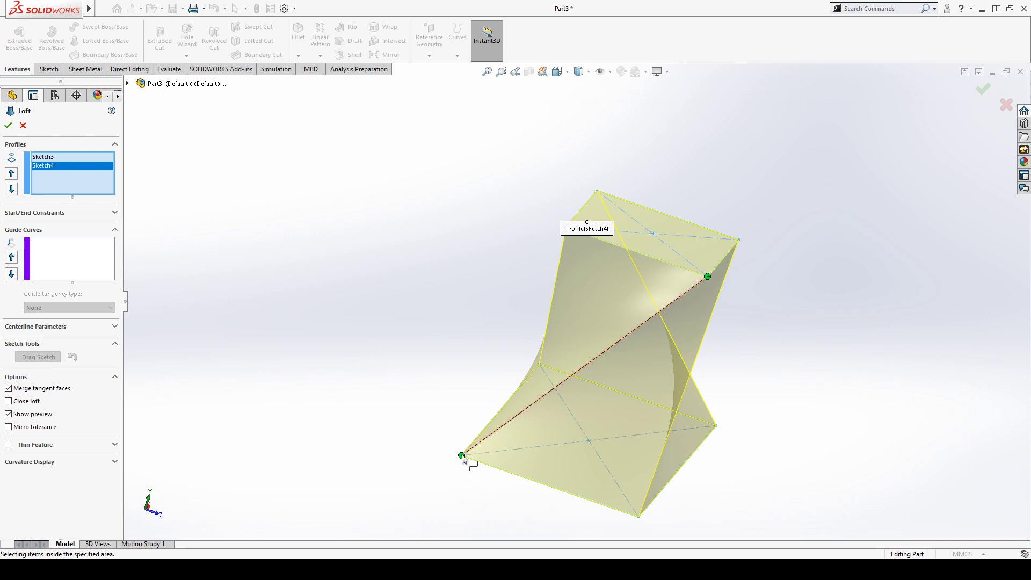
pyautogui.moveTo(712, 278); pyautogui.dragTo(720, 386, button='middle')
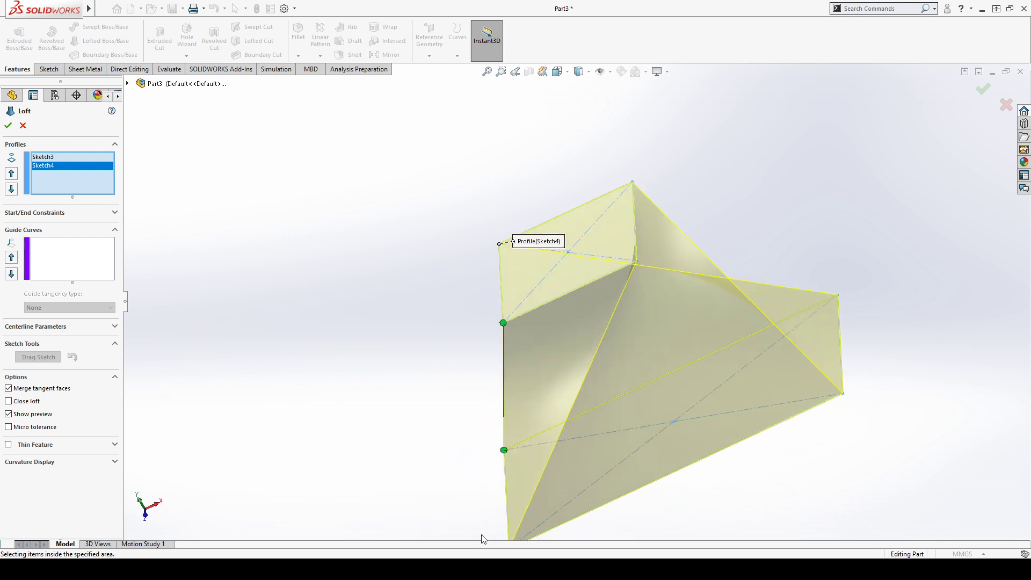
pyautogui.moveTo(510, 328); pyautogui.dragTo(585, 302, button='middle')
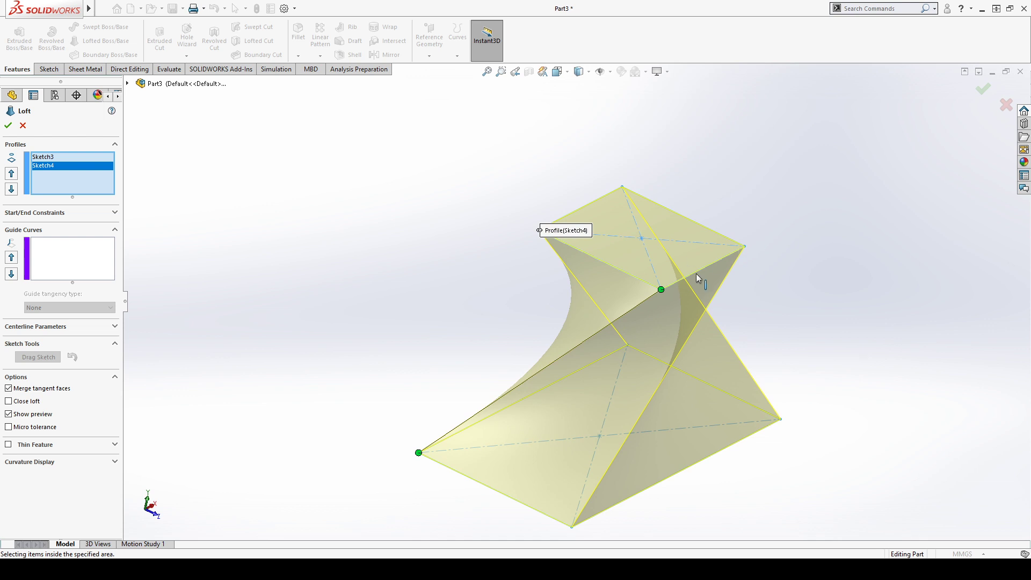
pyautogui.moveTo(823, 412); pyautogui.dragTo(750, 471, button='middle')
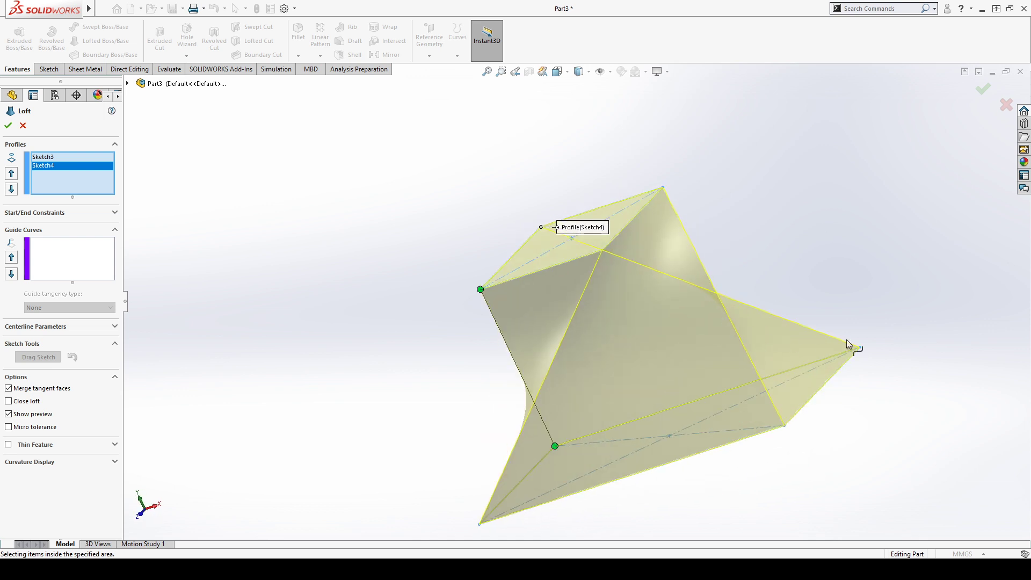
pyautogui.moveTo(847, 341); pyautogui.dragTo(951, 476, button='middle')
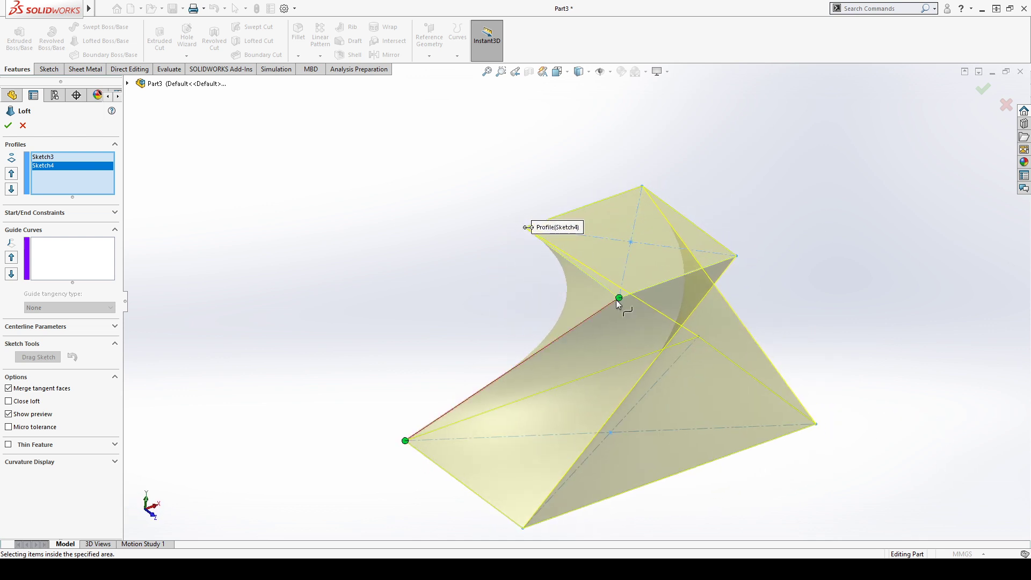
pyautogui.moveTo(619, 298); pyautogui.dragTo(527, 228)
pyautogui.moveTo(452, 198)
pyautogui.mouseDown(button='middle')
pyautogui.moveTo(691, 325)
pyautogui.moveTo(694, 310)
pyautogui.mouseUp(button='middle')
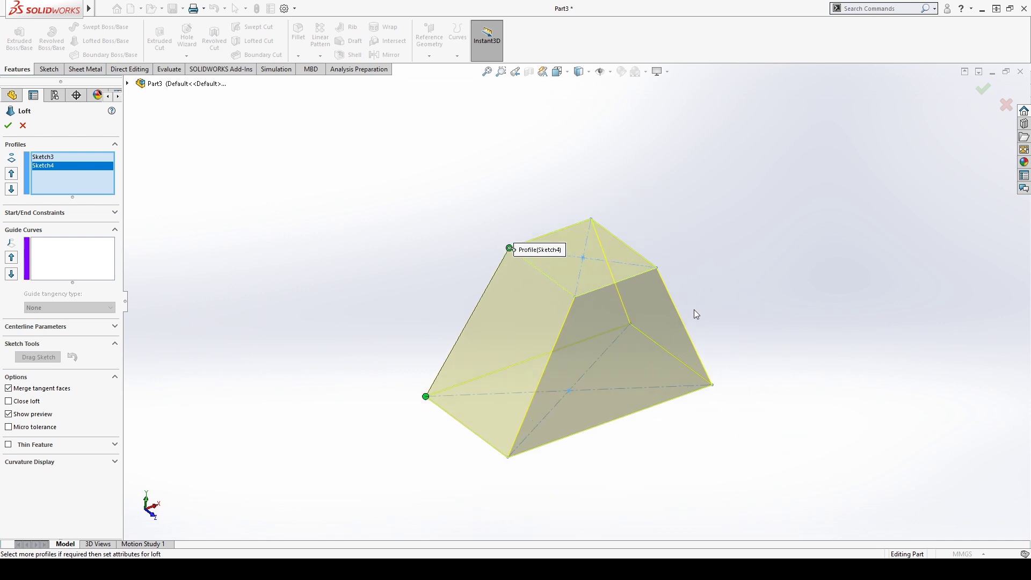
# Step: Try twisting the loft further by moving the square's connector point around its other corners, and realign it with the rectangle's connector corner
pyautogui.moveTo(510, 248); pyautogui.dragTo(575, 296)
pyautogui.moveTo(672, 271); pyautogui.dragTo(656, 268)
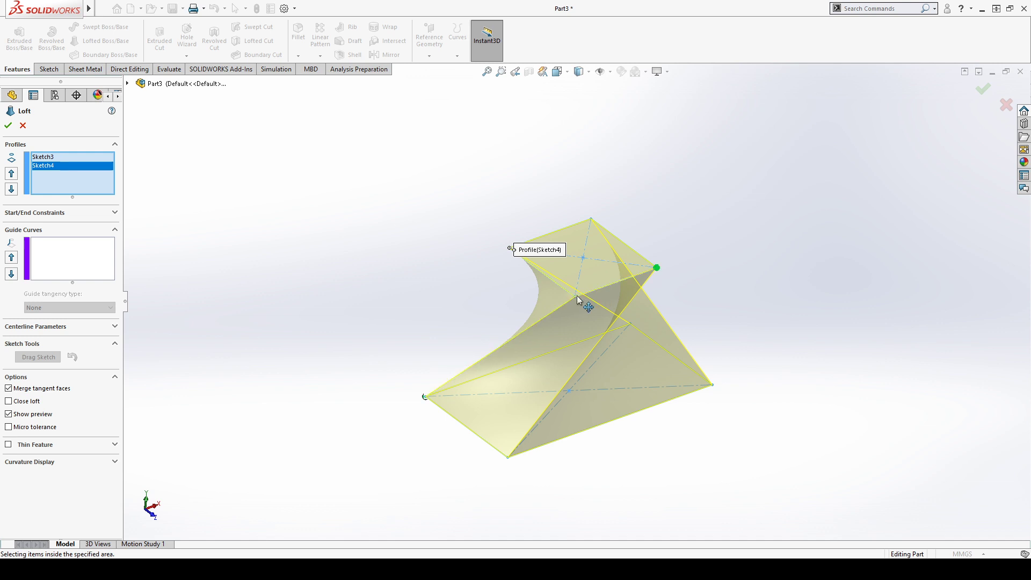
pyautogui.moveTo(578, 296)
pyautogui.mouseDown()
pyautogui.moveTo(644, 258)
pyautogui.moveTo(656, 268)
pyautogui.mouseUp()
pyautogui.moveTo(660, 280)
pyautogui.mouseDown(button='middle')
pyautogui.moveTo(738, 262)
pyautogui.moveTo(603, 315)
pyautogui.mouseUp(button='middle')
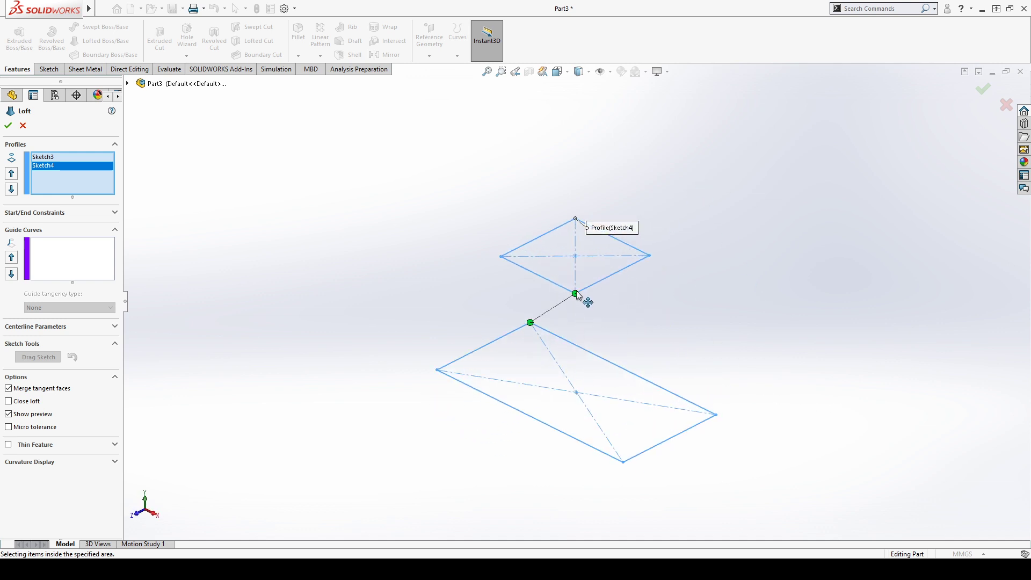
pyautogui.moveTo(575, 293); pyautogui.dragTo(650, 256)
pyautogui.moveTo(727, 290)
pyautogui.mouseDown(button='middle')
pyautogui.moveTo(877, 283)
pyautogui.moveTo(960, 421)
pyautogui.mouseUp(button='middle')
pyautogui.moveTo(533, 252); pyautogui.dragTo(648, 321)
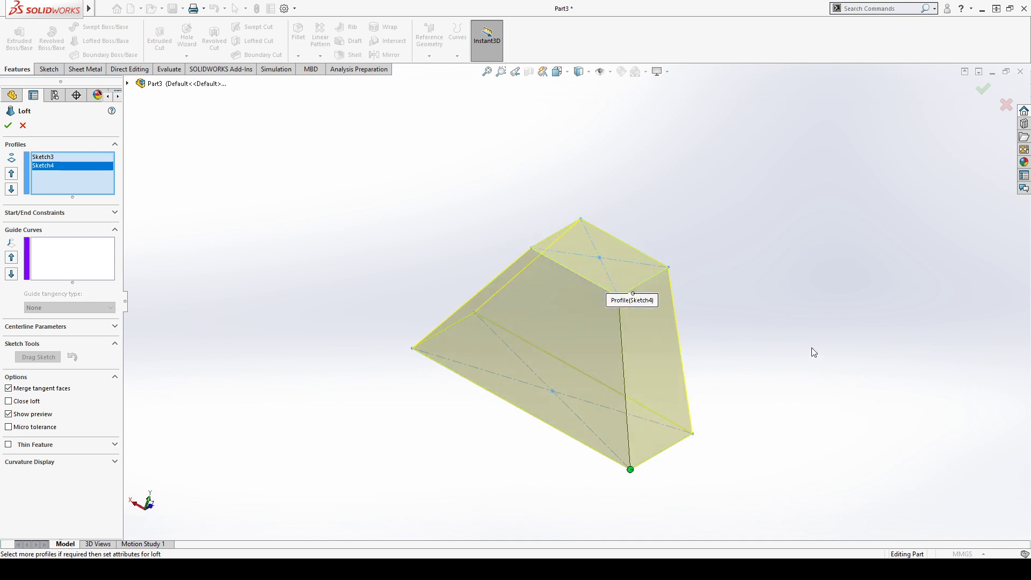
pyautogui.moveTo(810, 350); pyautogui.dragTo(580, 273, button='middle')
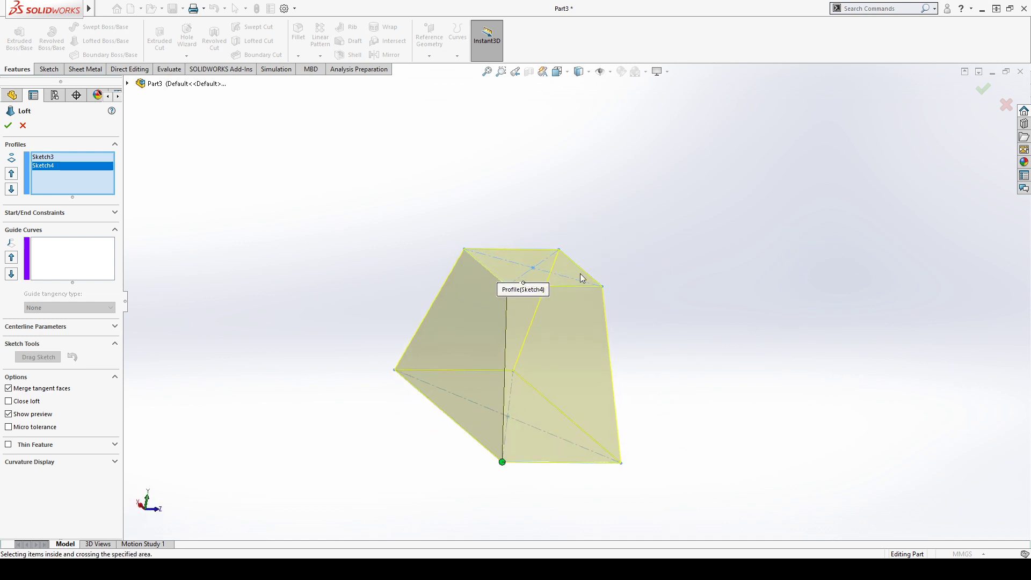
# Step: Set both the start and end constraints of the loft to Normal To Profile
pyautogui.click(113, 215)
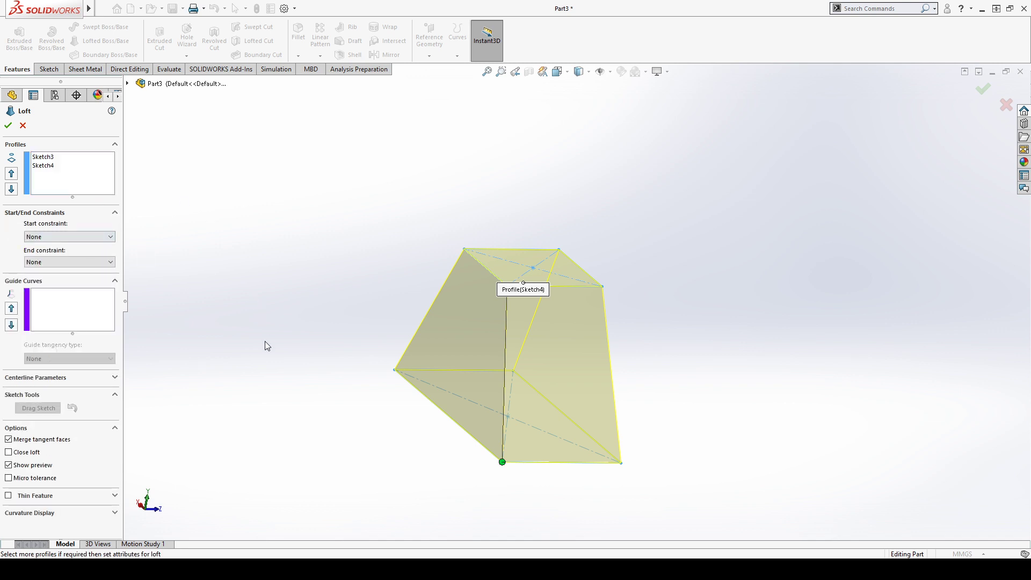
pyautogui.click(85, 259)
pyautogui.moveTo(465, 375); pyautogui.dragTo(490, 435, button='middle')
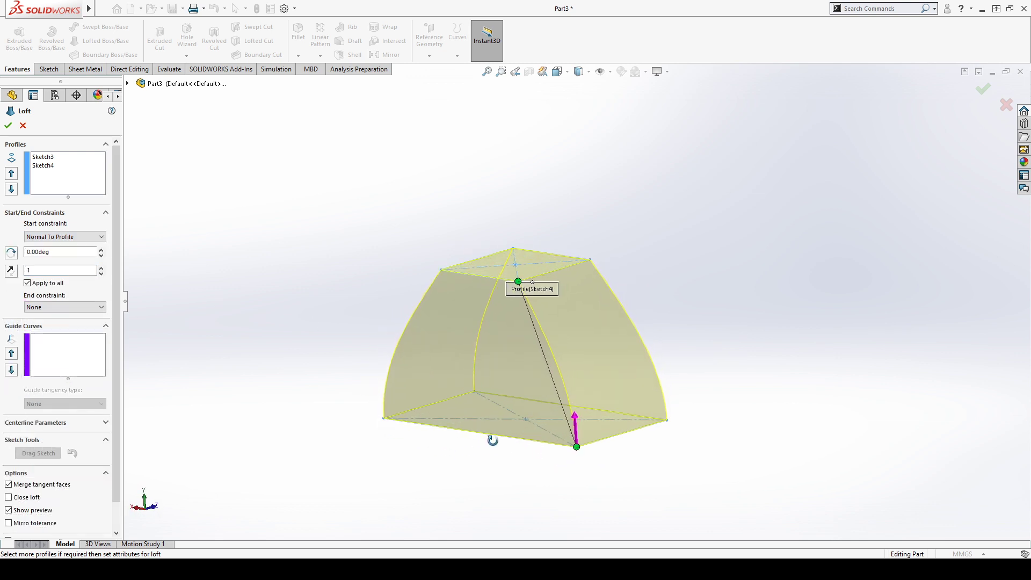
pyautogui.click(52, 303)
pyautogui.click(53, 339)
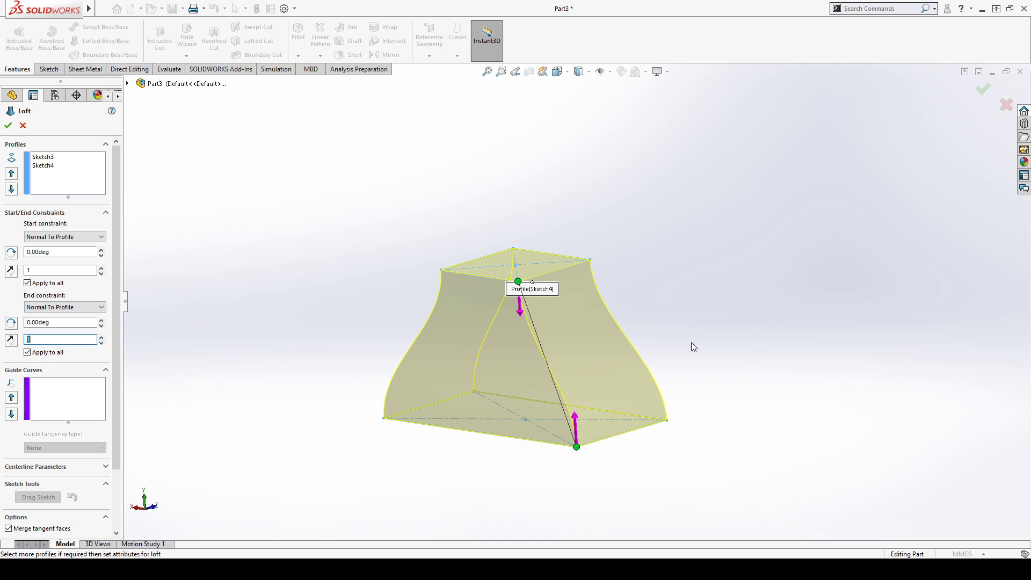
pyautogui.moveTo(692, 347); pyautogui.dragTo(466, 353, button='middle')
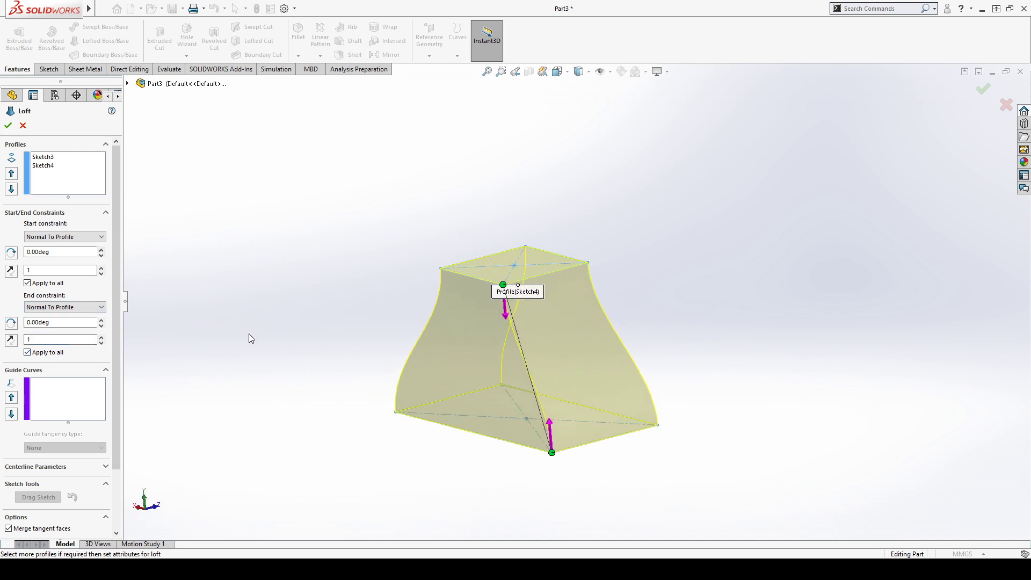
# Step: Try raising the loft's start tangent length to 3 and examine the preview's shape at the rectangle end
pyautogui.moveTo(249, 333); pyautogui.dragTo(262, 368, button='middle')
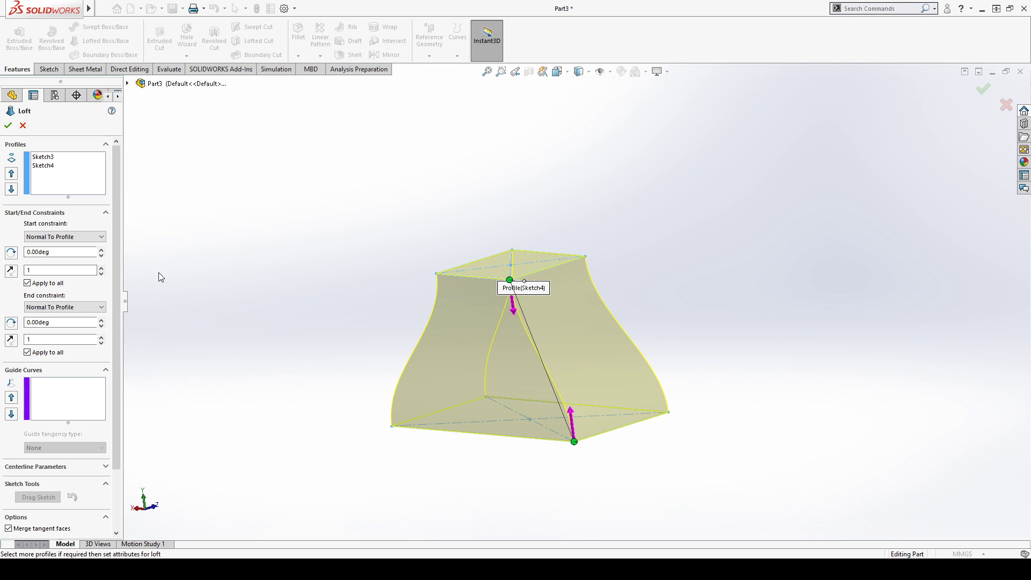
pyautogui.click(101, 268)
pyautogui.click(101, 268)
pyautogui.click(102, 267)
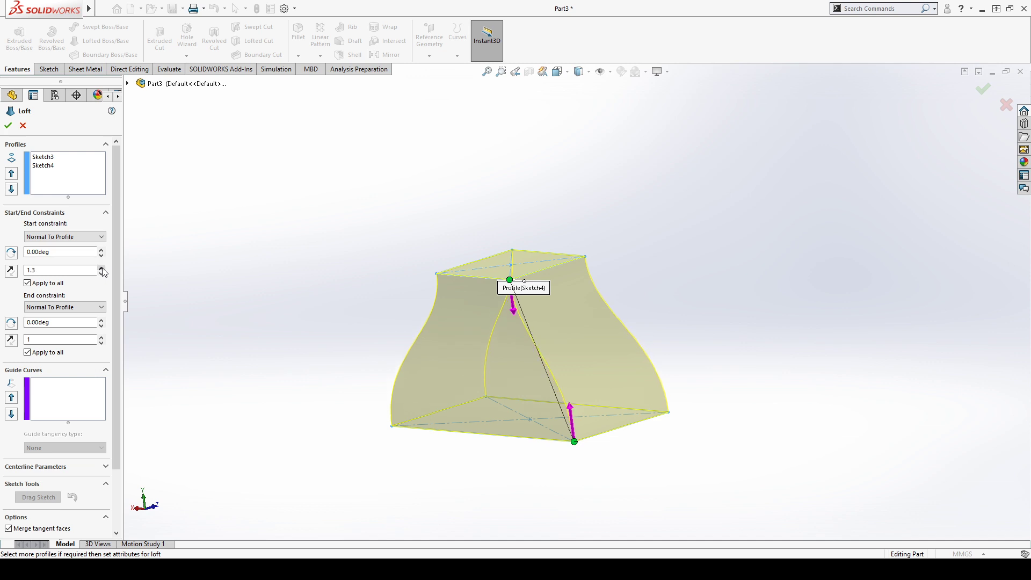
pyautogui.click(101, 268)
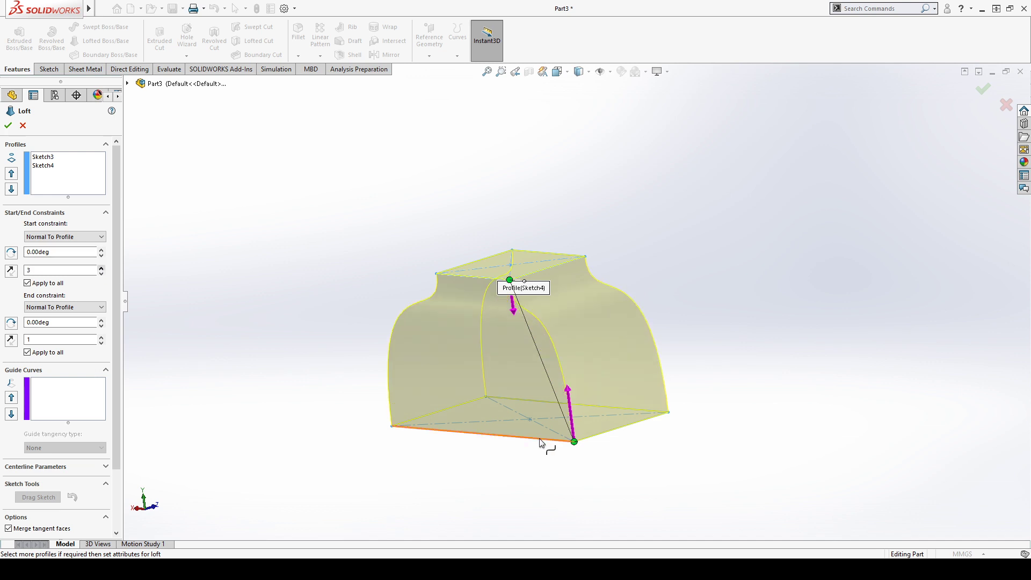
pyautogui.moveTo(498, 470); pyautogui.dragTo(428, 477, button='middle')
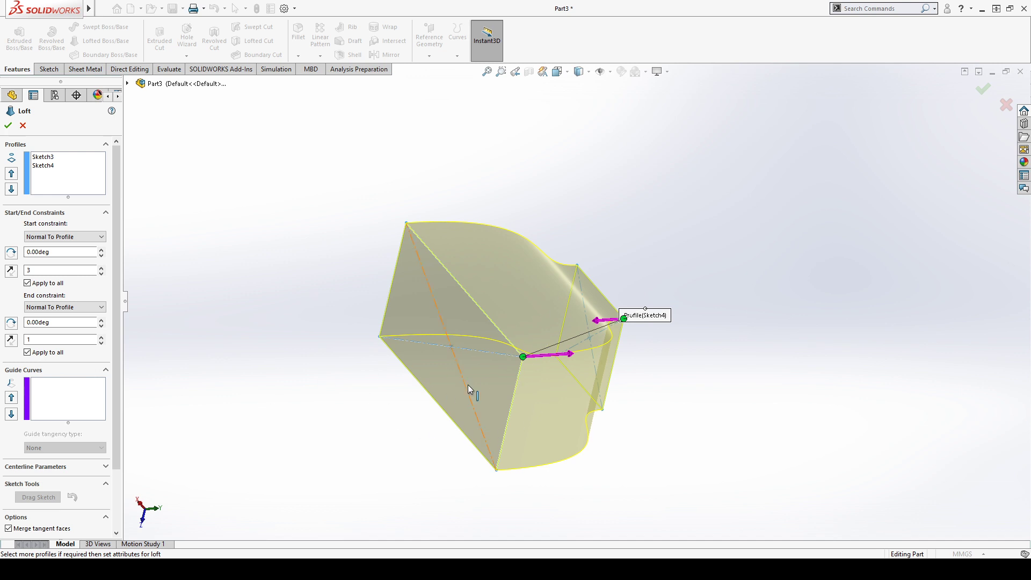
pyautogui.moveTo(702, 301); pyautogui.dragTo(526, 408, button='middle')
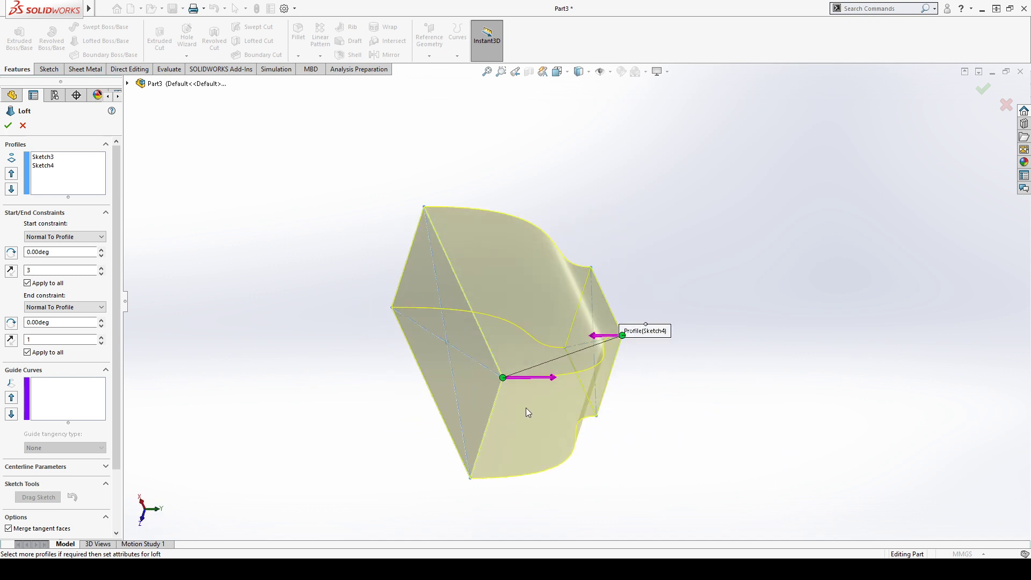
# Step: Return the loft's start tangent length to 1
pyautogui.click(100, 273)
pyautogui.click(101, 272)
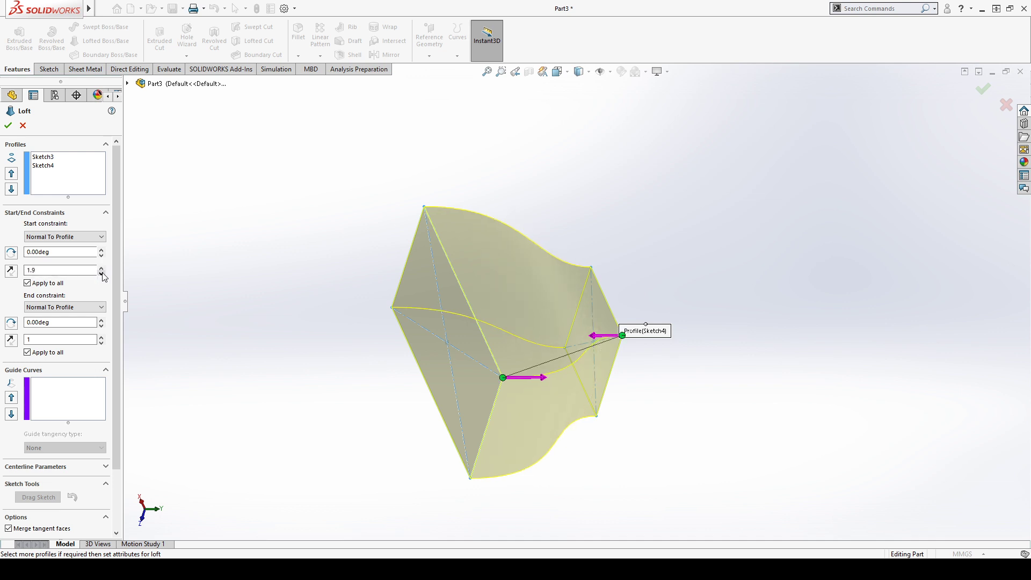
pyautogui.click(101, 273)
pyautogui.click(101, 272)
pyautogui.click(101, 273)
pyautogui.click(101, 272)
pyautogui.click(101, 273)
pyautogui.click(101, 273)
pyautogui.click(101, 272)
pyautogui.click(101, 273)
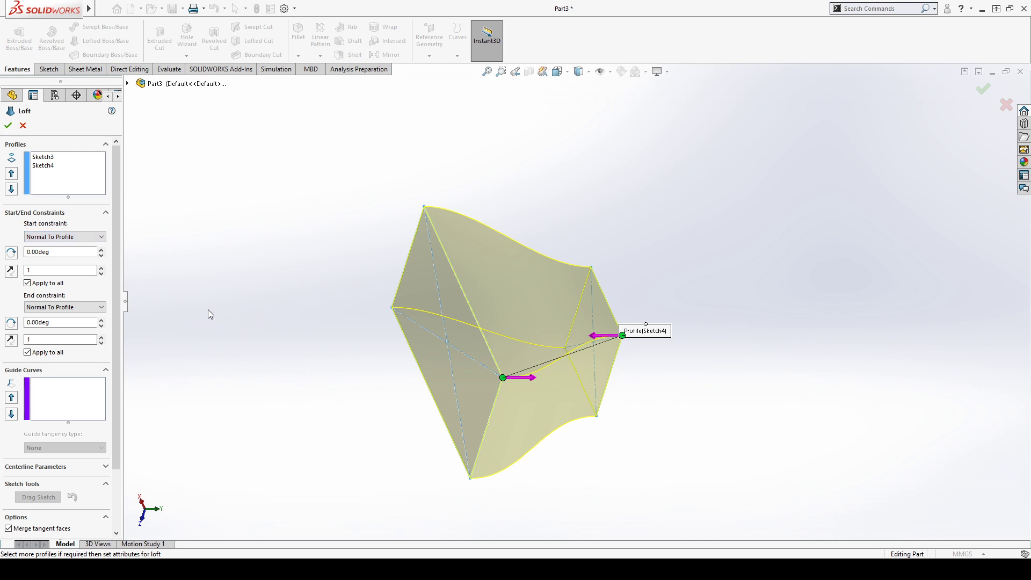
# Step: Make the loft a One-Direction thin feature with a 1 mm wall thickness
pyautogui.scroll(-3, 81, 337)
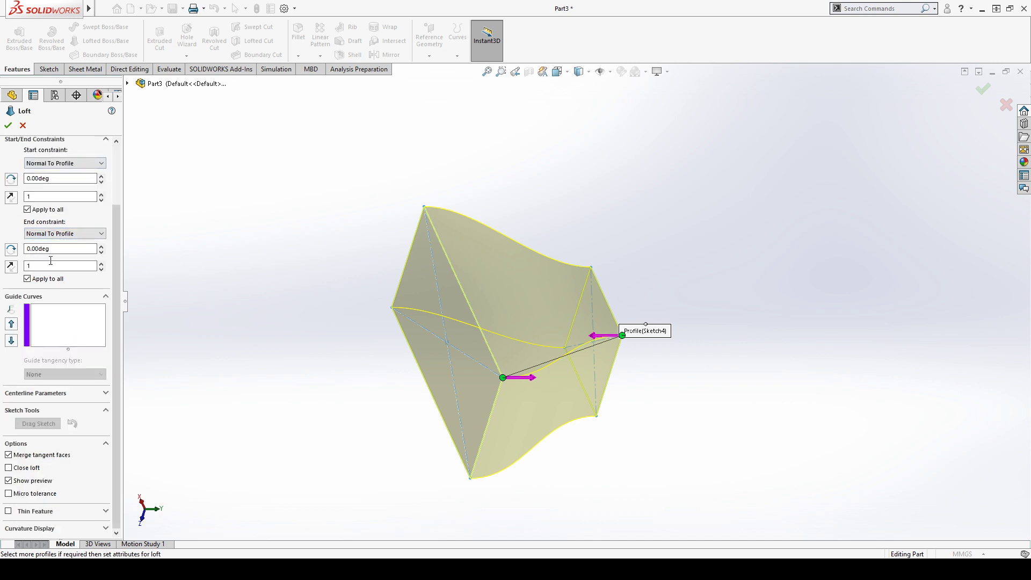
pyautogui.scroll(3, 81, 338)
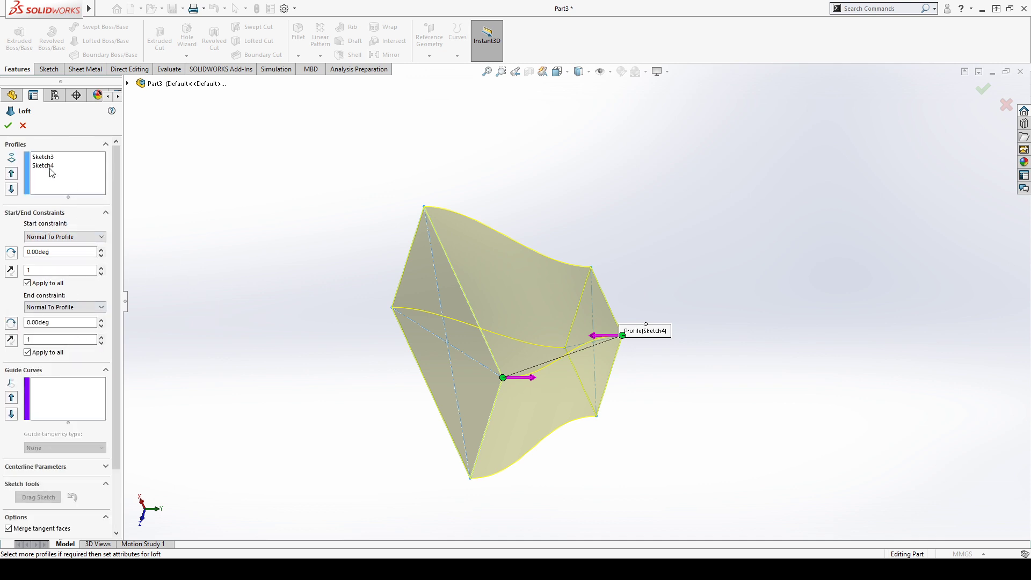
pyautogui.moveTo(471, 333); pyautogui.dragTo(380, 416, button='middle')
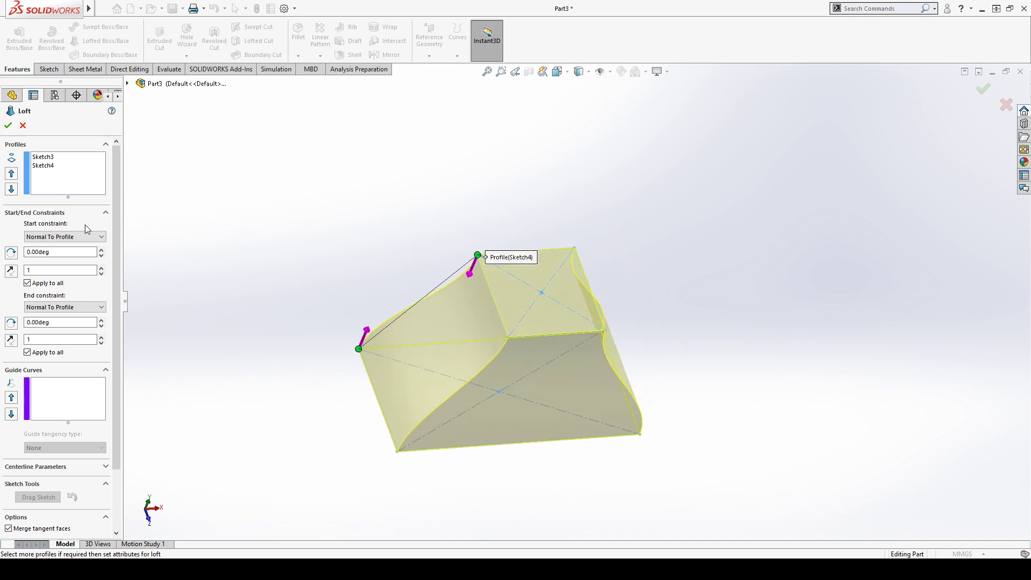
pyautogui.moveTo(334, 412); pyautogui.dragTo(327, 231, button='middle')
pyautogui.scroll(-3, 53, 258)
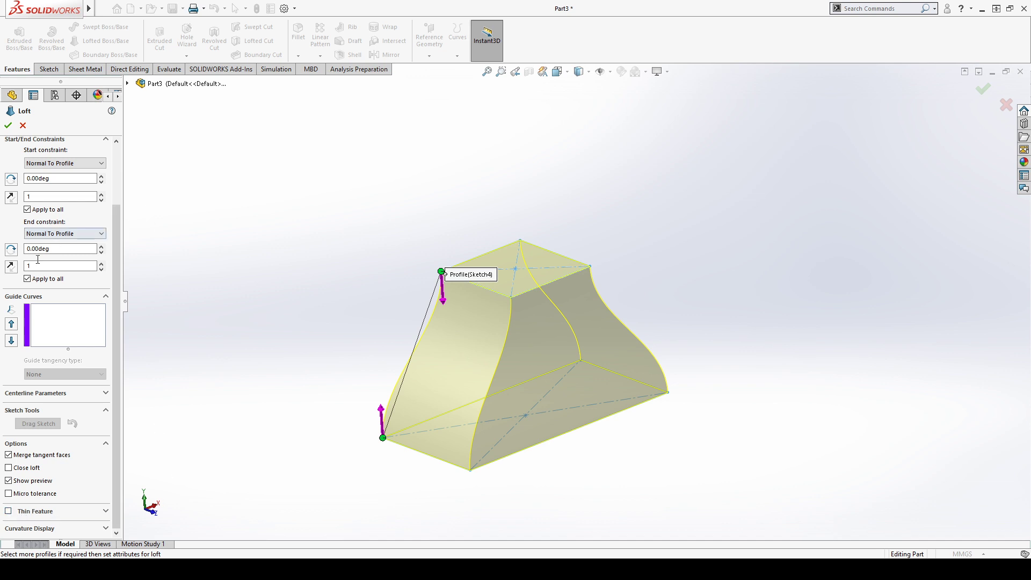
pyautogui.scroll(3, 83, 439)
pyautogui.scroll(-3, 83, 439)
pyautogui.click(9, 511)
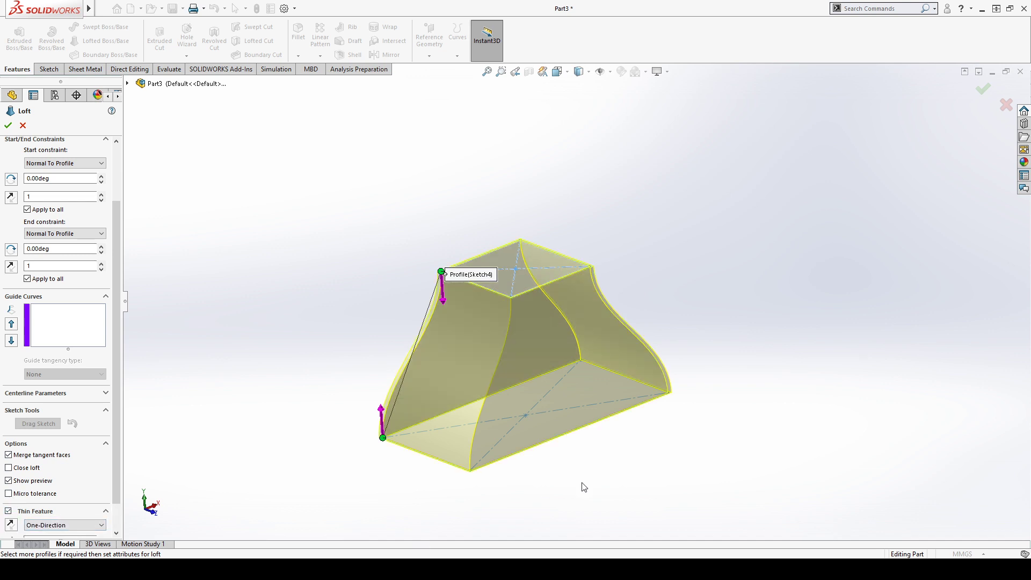
pyautogui.moveTo(584, 486); pyautogui.dragTo(488, 326, button='middle')
pyautogui.moveTo(509, 418)
pyautogui.mouseDown(button='middle')
pyautogui.moveTo(513, 393)
pyautogui.moveTo(512, 408)
pyautogui.moveTo(529, 416)
pyautogui.mouseUp(button='middle')
pyautogui.scroll(-3, 486, 292)
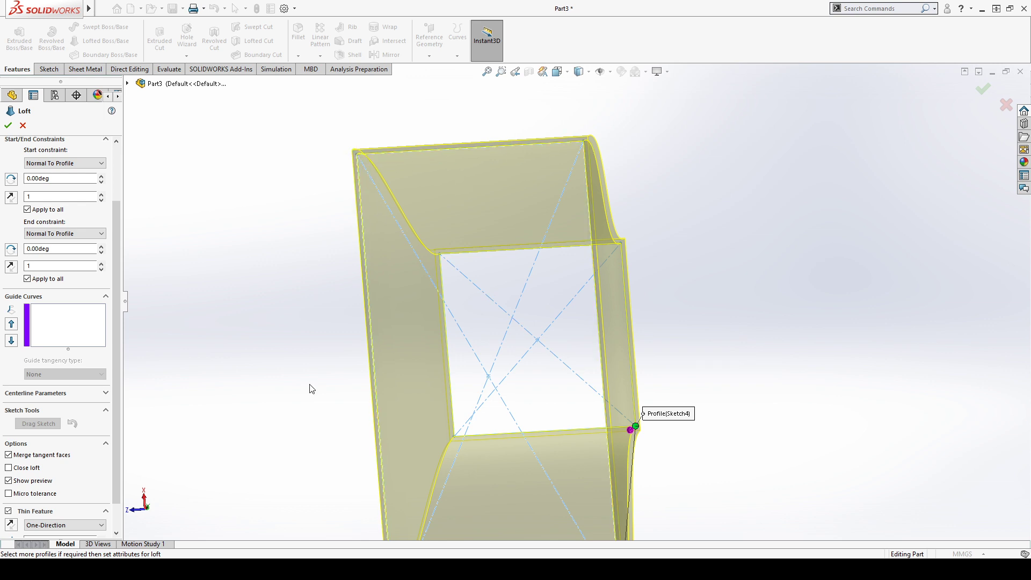
pyautogui.scroll(-2, 54, 486)
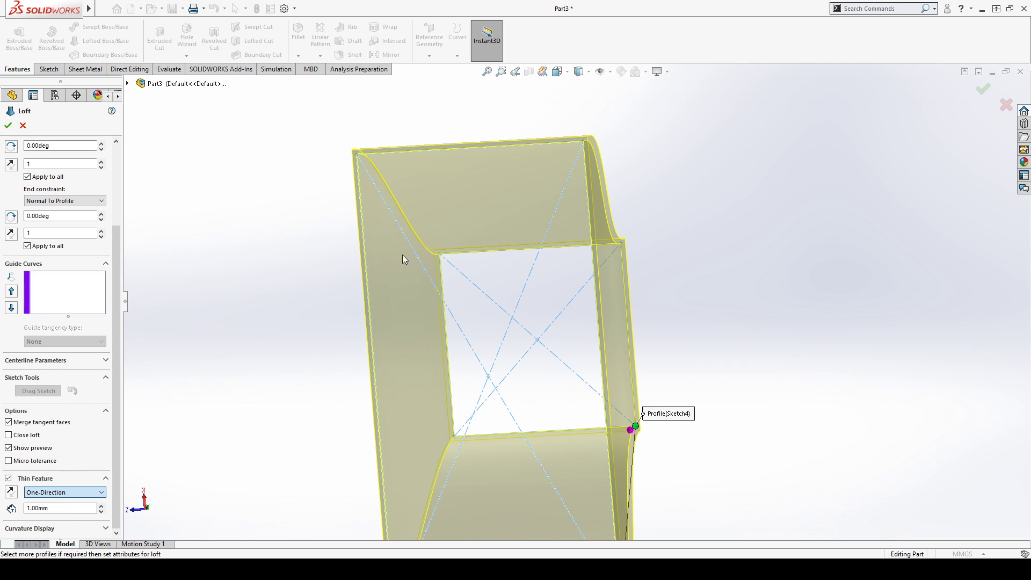
# Step: Try flipping the thin wall's side and thickening it to 21 mm, and restore the thickness to 1 mm
pyautogui.scroll(-5, 345, 154)
pyautogui.moveTo(451, 240); pyautogui.dragTo(399, 295, button='middle')
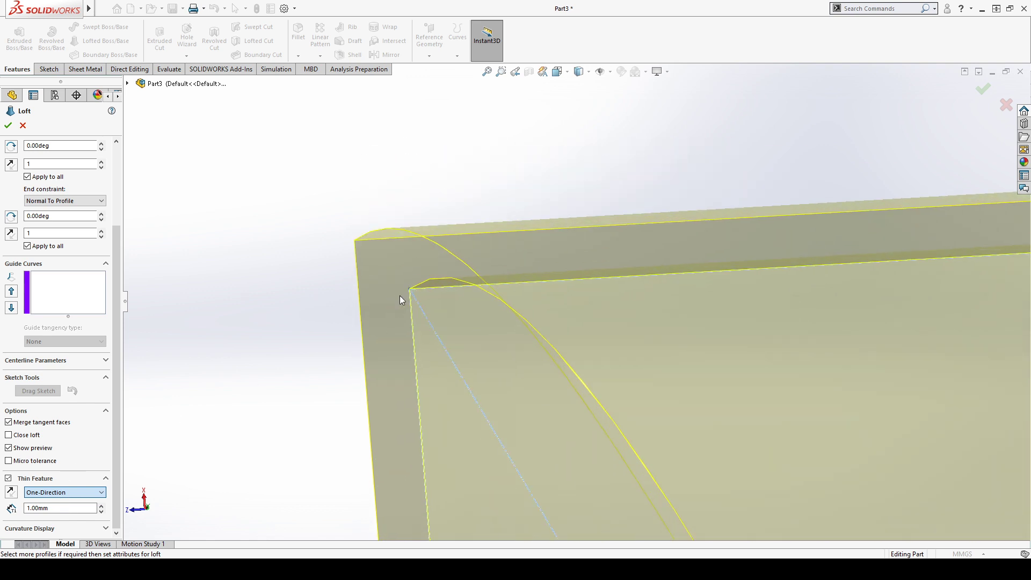
pyautogui.click(10, 493)
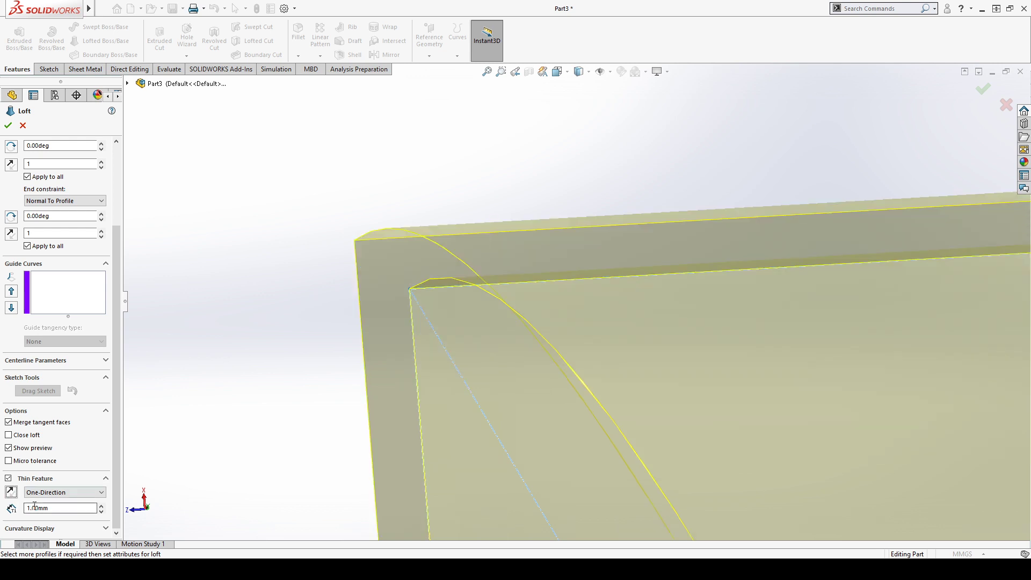
pyautogui.click(101, 506)
pyautogui.click(101, 506)
pyautogui.scroll(2, 211, 446)
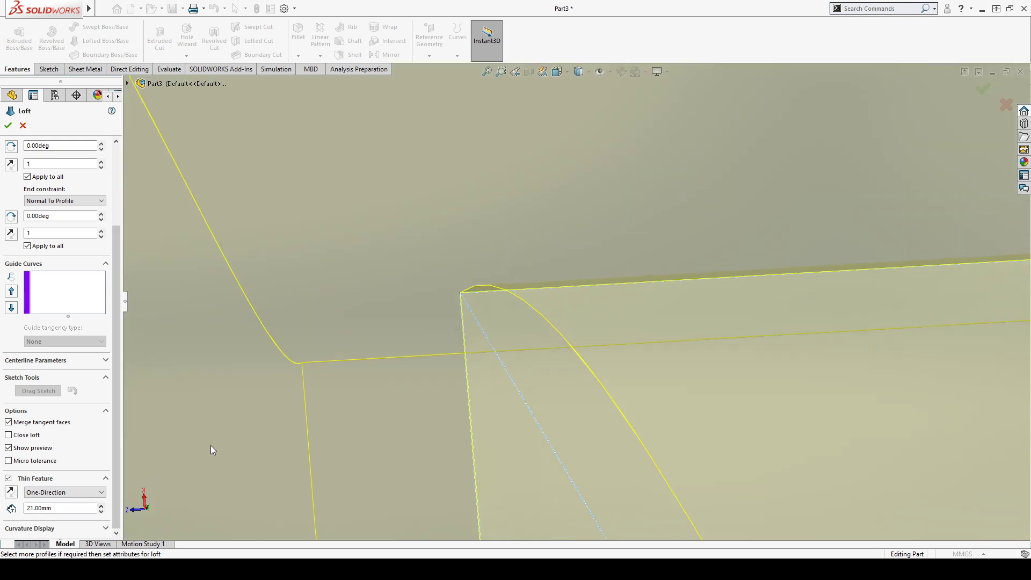
pyautogui.scroll(-3, 344, 424)
pyautogui.scroll(6, 505, 355)
pyautogui.scroll(5, 633, 290)
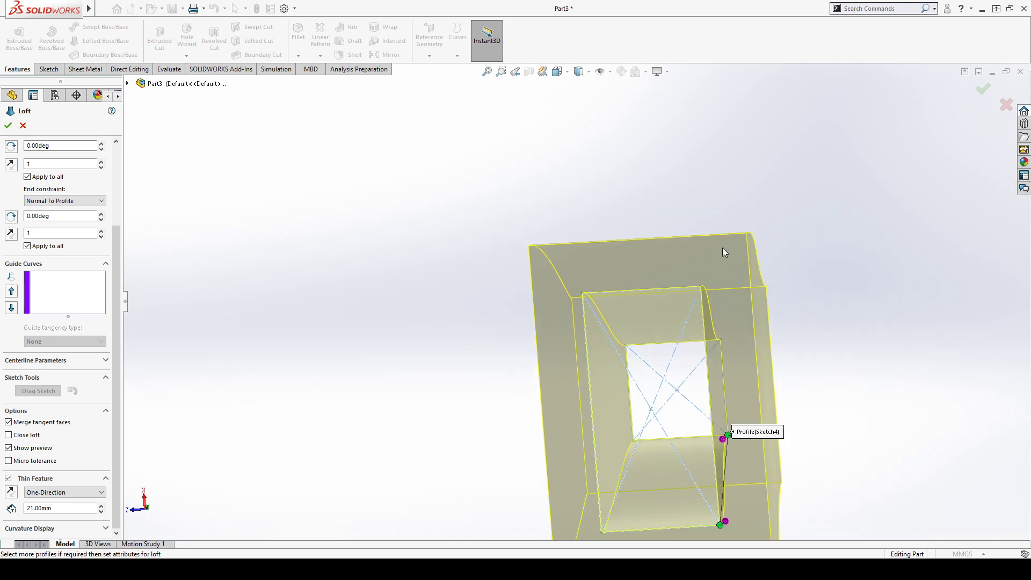
pyautogui.click(101, 511)
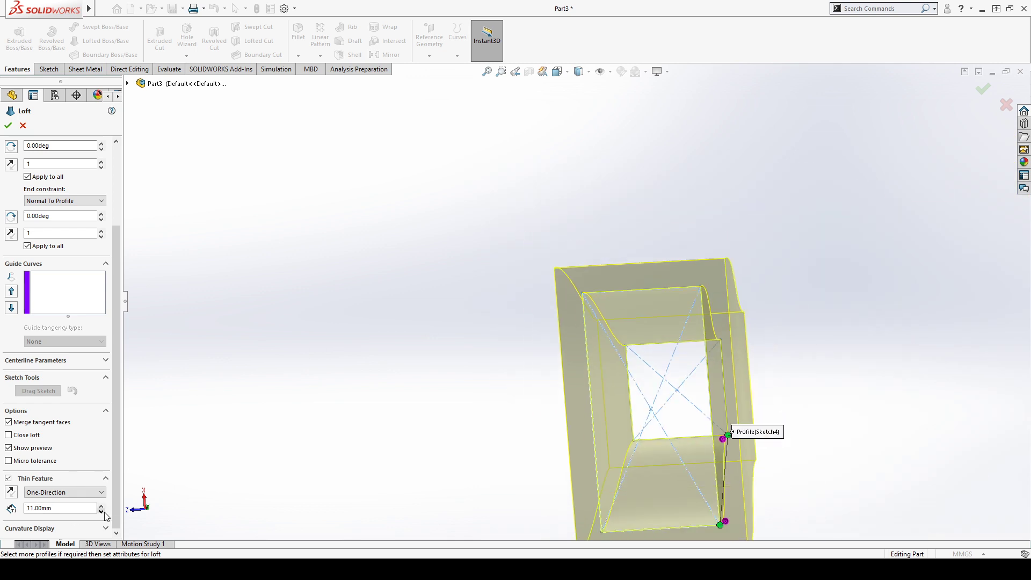
pyautogui.click(101, 510)
pyautogui.scroll(-6, 565, 279)
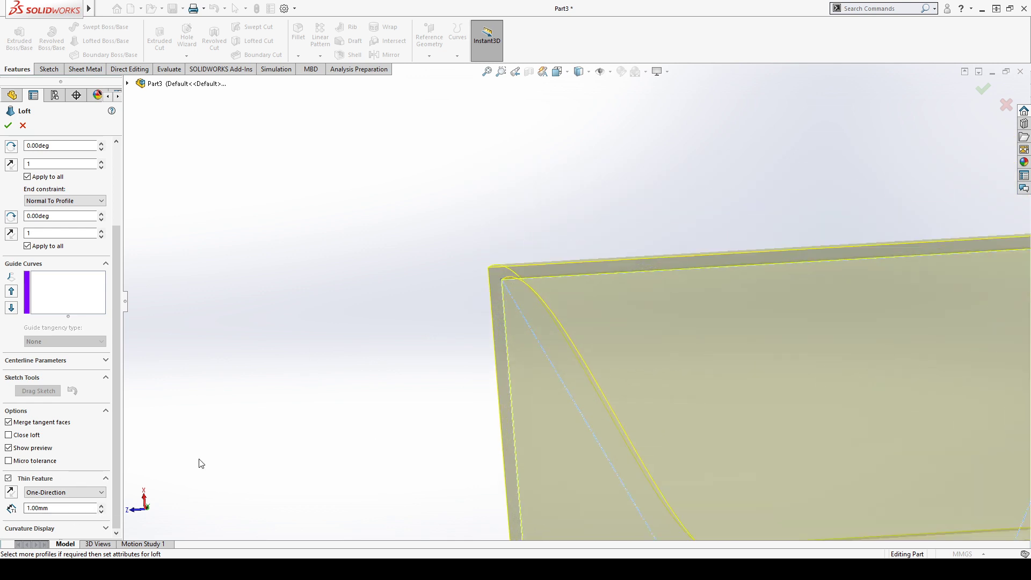
# Step: Try the Mid-Plane type for the thin wall, and switch it to Two-Direction
pyautogui.click(49, 506)
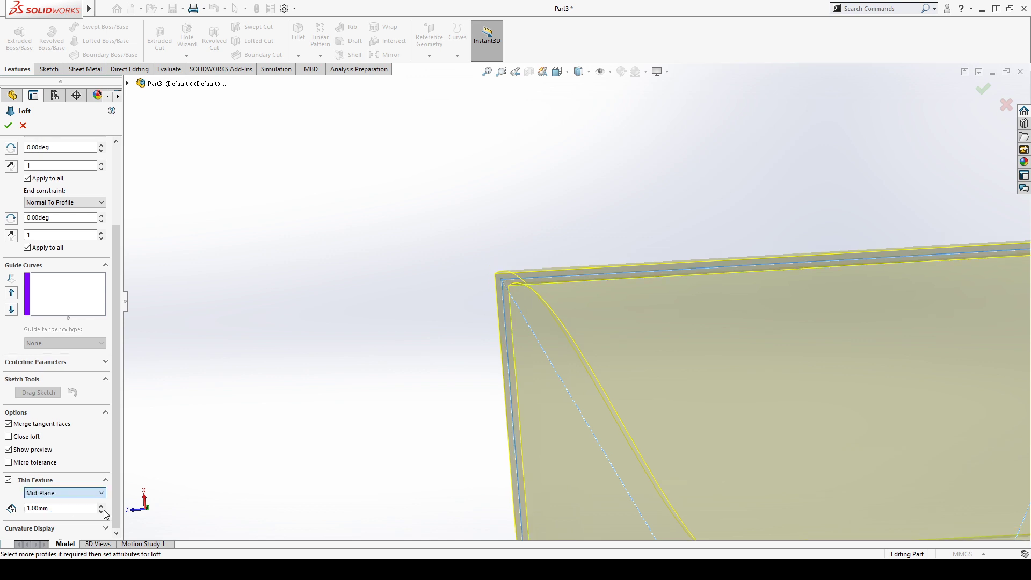
pyautogui.scroll(-5, 515, 238)
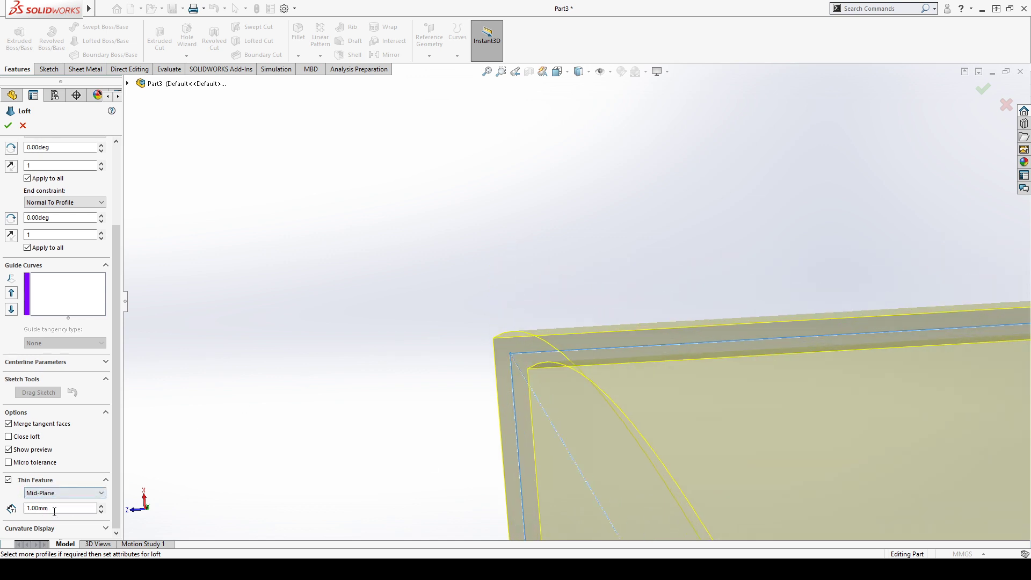
pyautogui.click(91, 493)
pyautogui.click(73, 516)
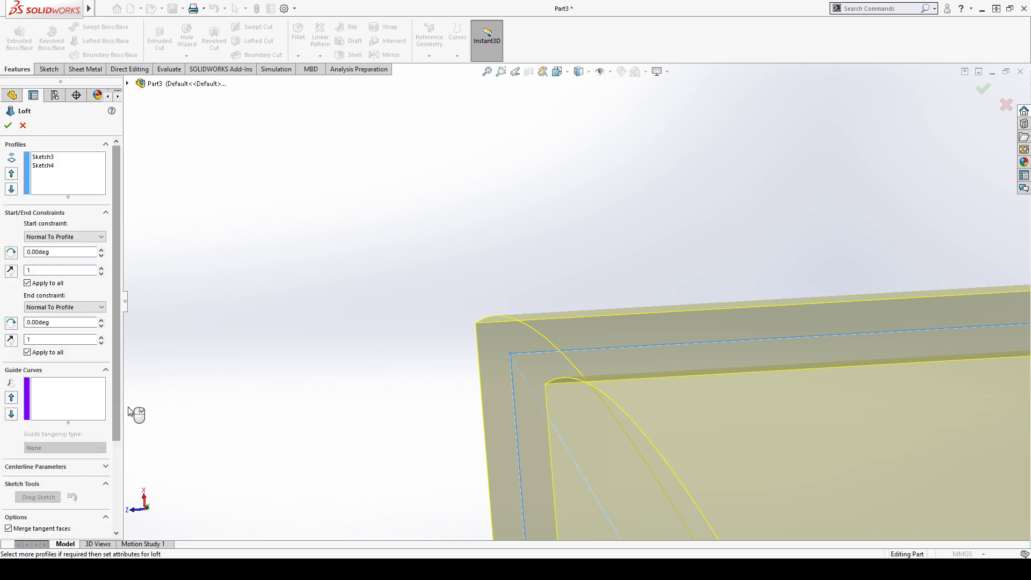
pyautogui.scroll(-1, 134, 412)
pyautogui.scroll(-3, 88, 469)
pyautogui.scroll(-1, 96, 412)
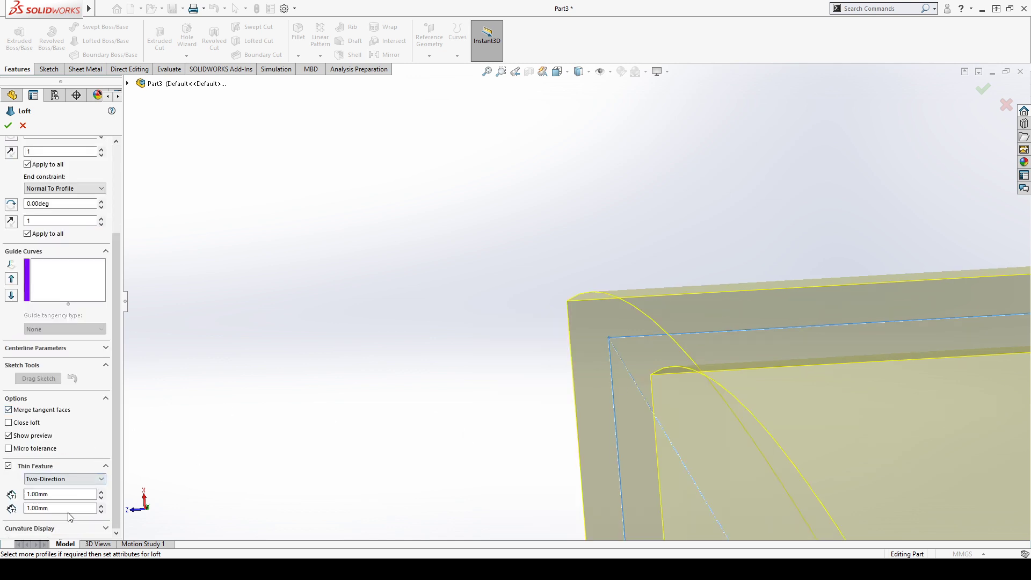
# Step: Try a first-direction thickness of 11 mm for the two-direction wall, and set it back to 1 mm
pyautogui.click(101, 492)
pyautogui.scroll(3, 454, 364)
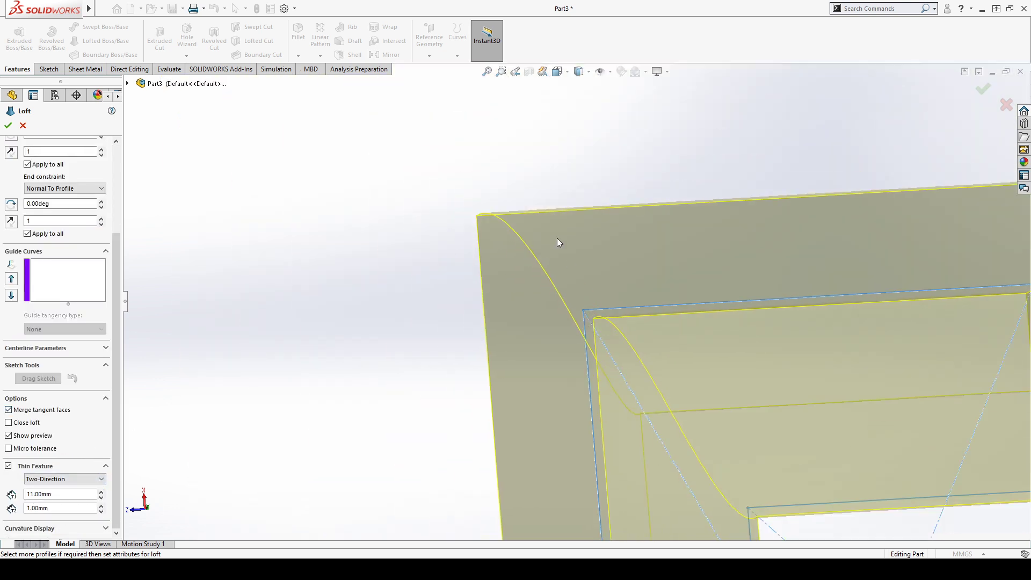
pyautogui.click(101, 497)
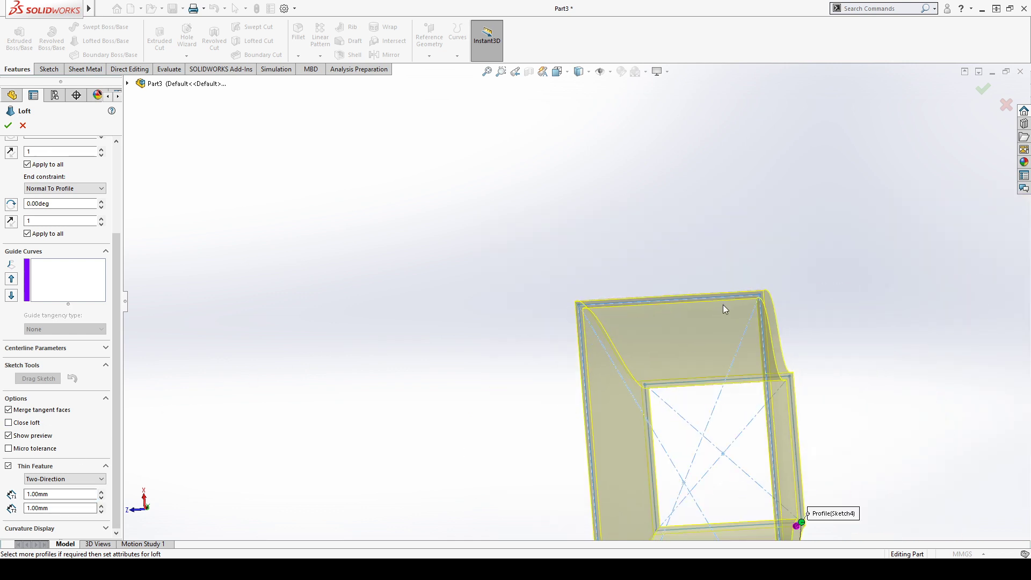
pyautogui.moveTo(787, 330); pyautogui.dragTo(698, 303, button='middle')
pyautogui.scroll(4, 698, 386)
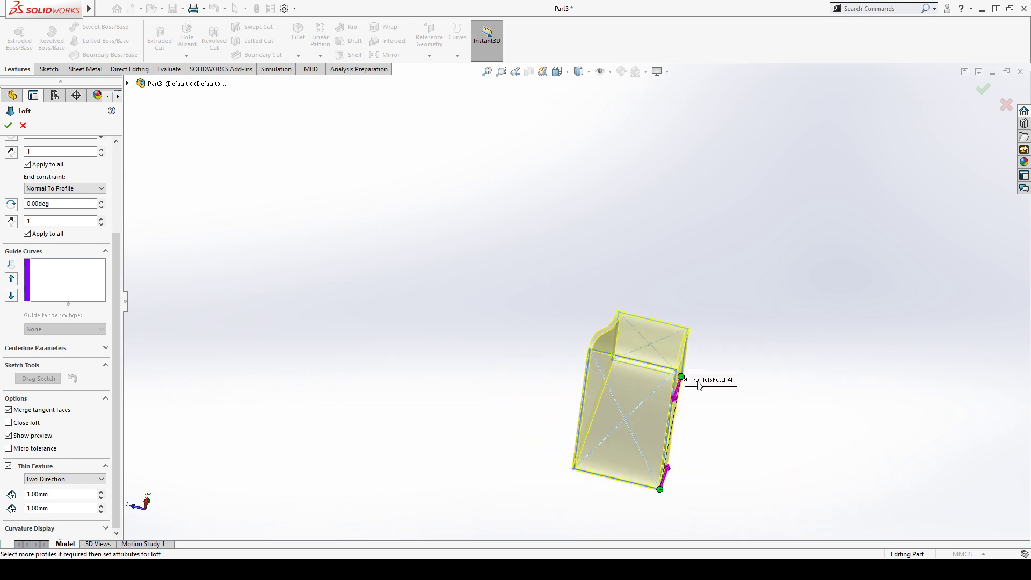
pyautogui.scroll(-4, 701, 387)
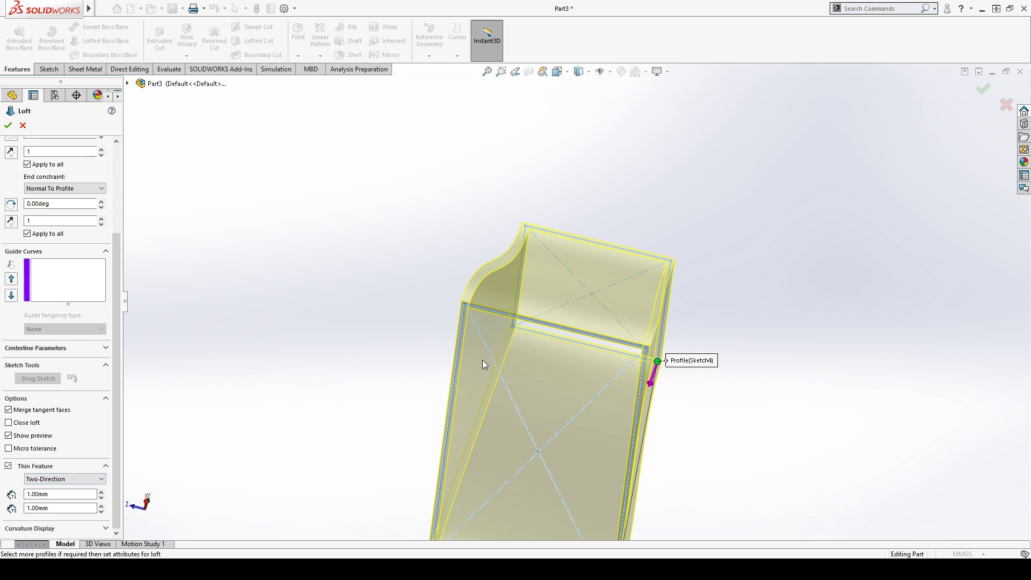
# Step: Set the thin feature's type back to One-Direction and create the hollow loft with its 1 mm wall
pyautogui.click(47, 487)
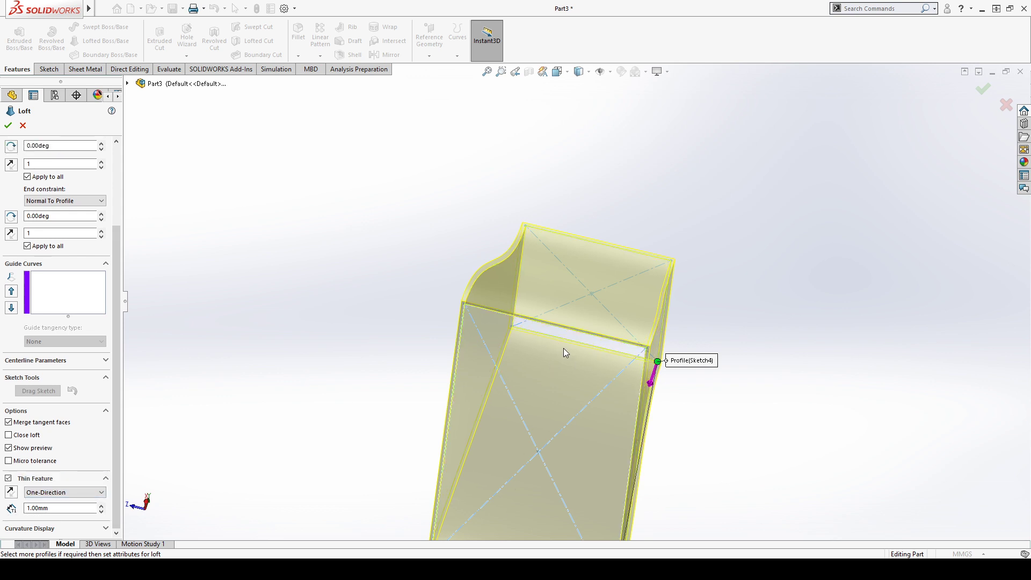
pyautogui.scroll(-3, 559, 265)
pyautogui.moveTo(558, 265); pyautogui.dragTo(349, 345, button='middle')
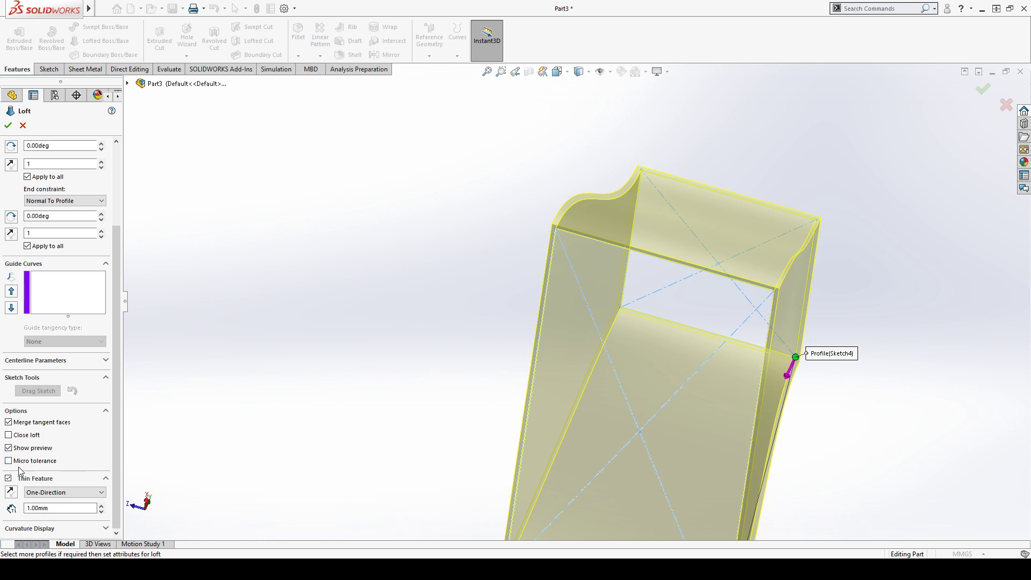
pyautogui.scroll(3, 115, 249)
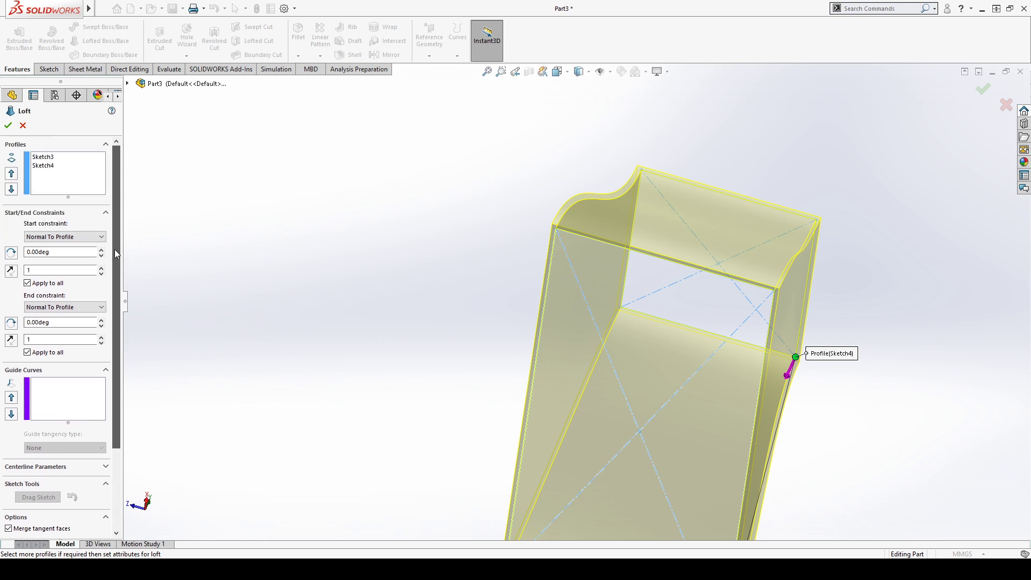
pyautogui.scroll(-3, 114, 250)
pyautogui.scroll(2, 579, 301)
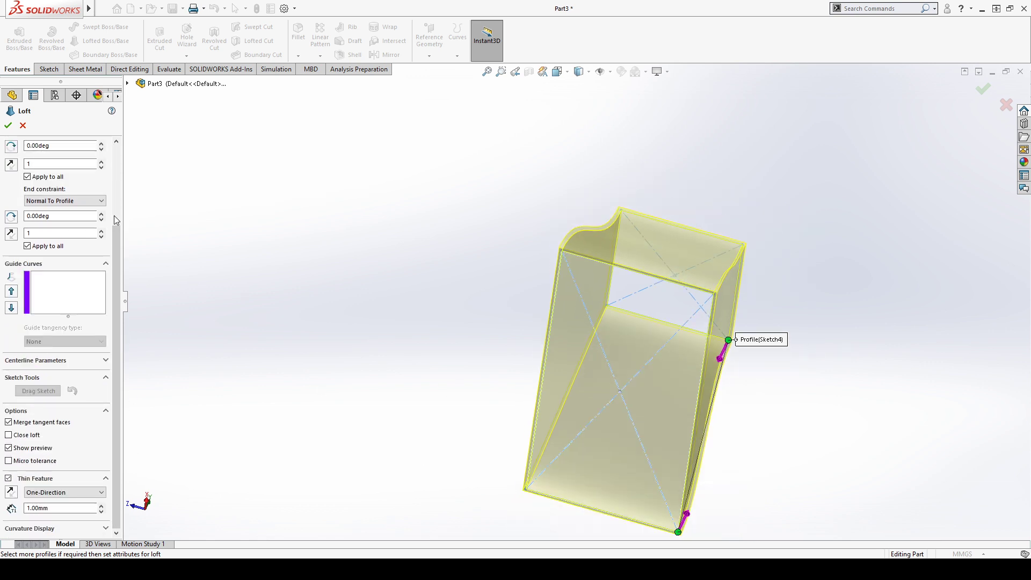
pyautogui.press('Return')
pyautogui.moveTo(479, 338); pyautogui.dragTo(462, 454, button='middle')
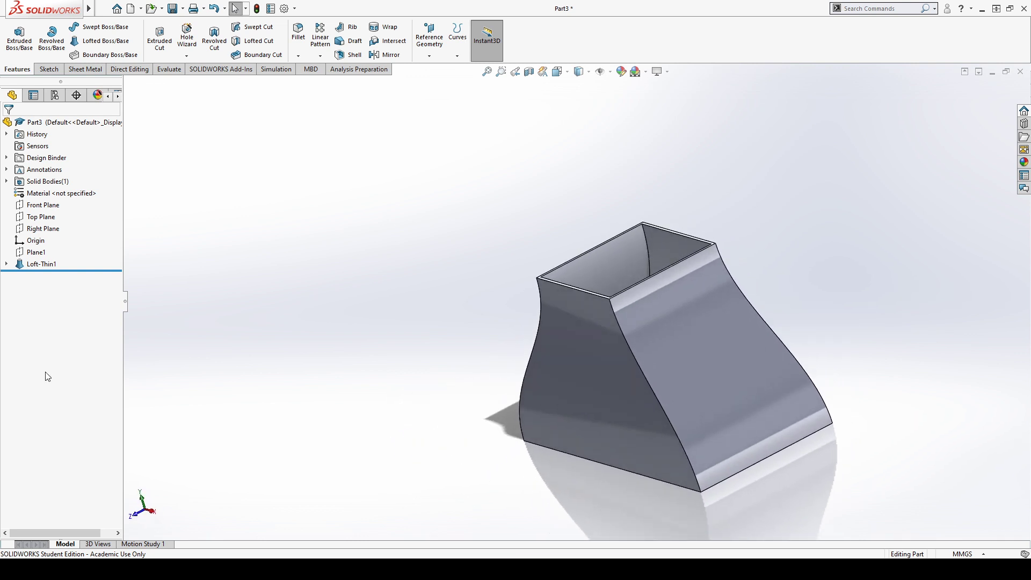
# Step: Reveal the profile sketches under the thin loft feature in the feature tree, and select the loft
pyautogui.click(7, 265)
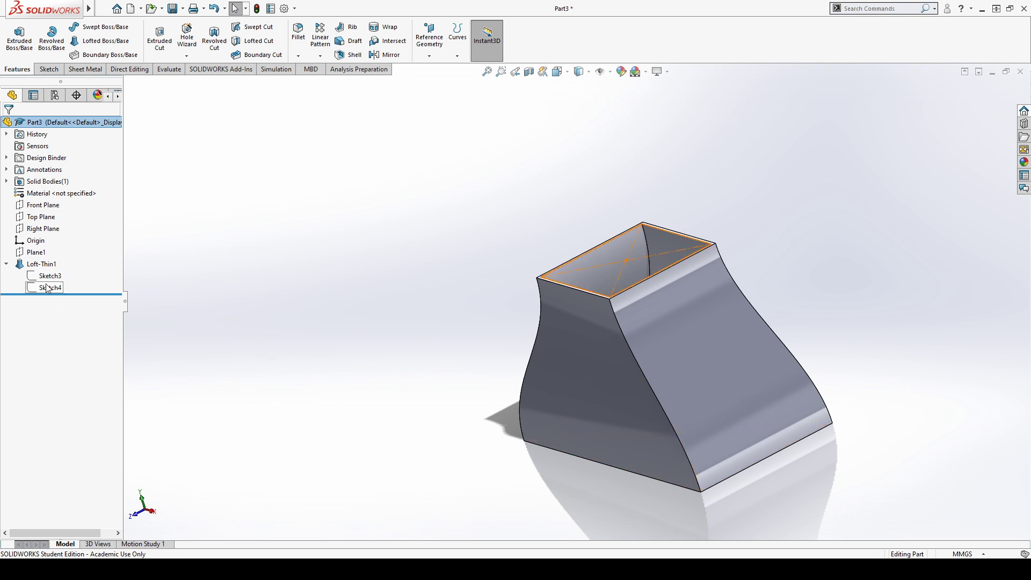
pyautogui.click(43, 265)
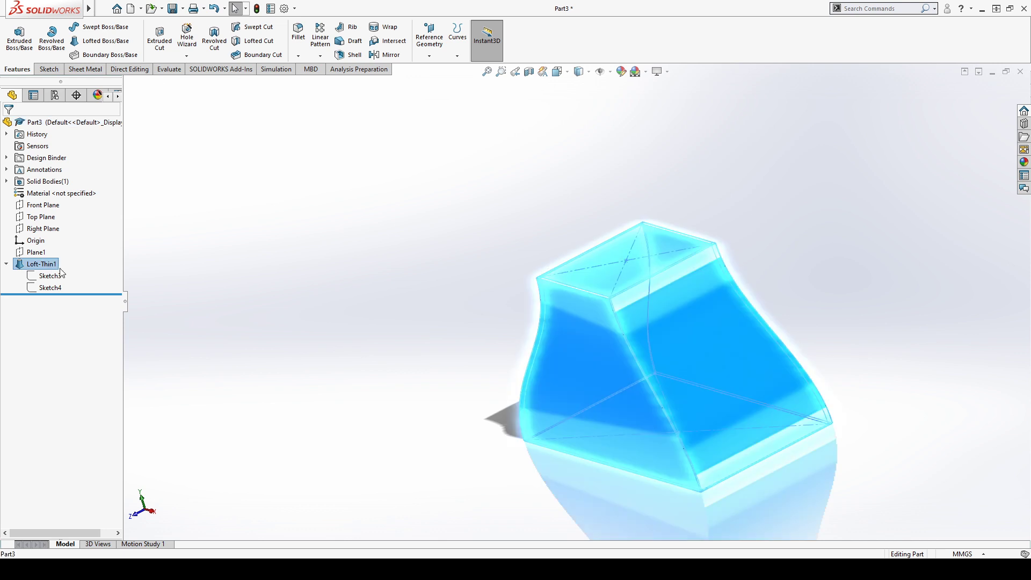
# Step: Undo the thin loft and delete the 40 mm square from the upper profile sketch
pyautogui.hotkey('ctrl', 'z')
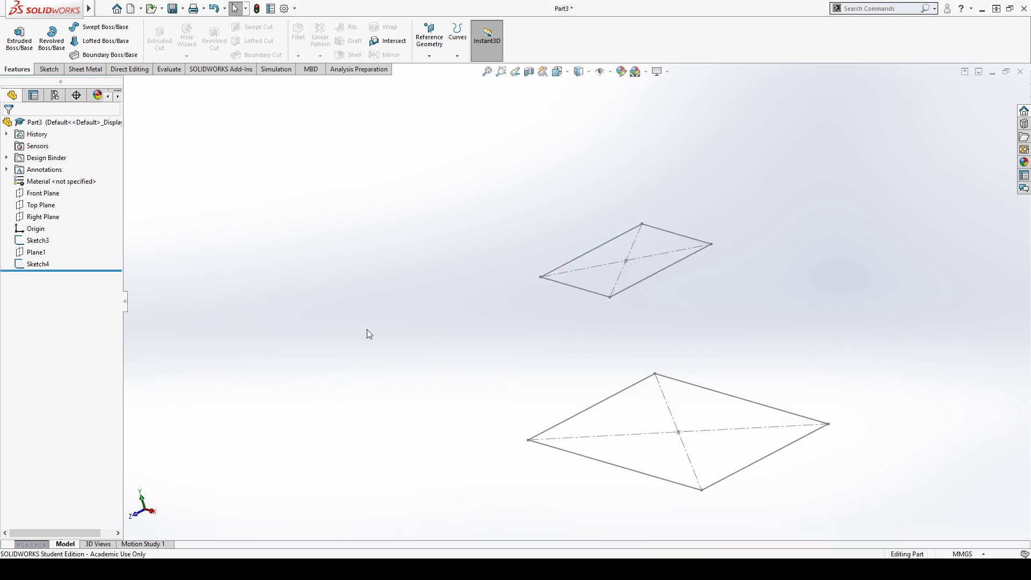
pyautogui.click(48, 264)
pyautogui.click(44, 257)
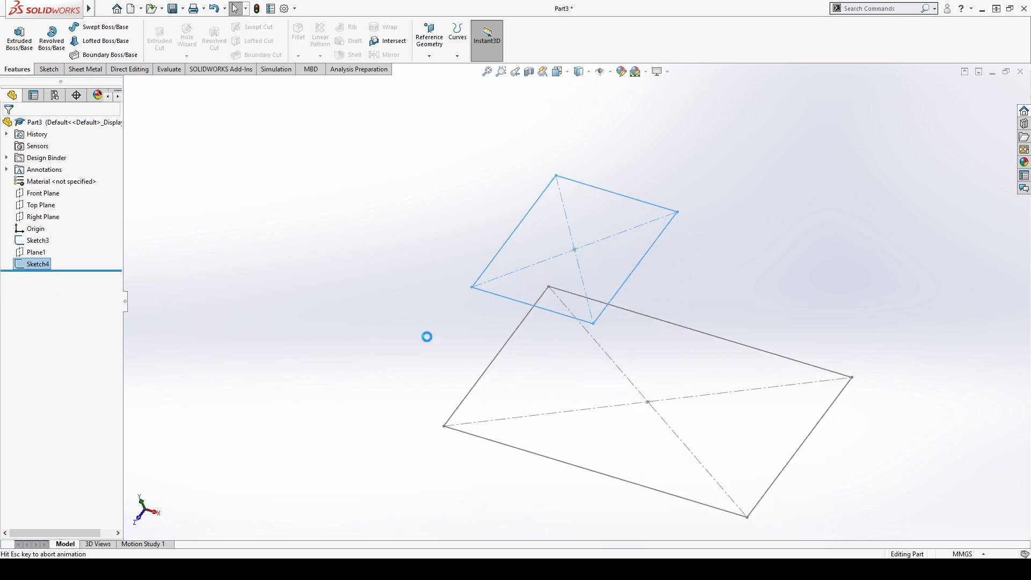
pyautogui.moveTo(410, 154); pyautogui.dragTo(829, 445)
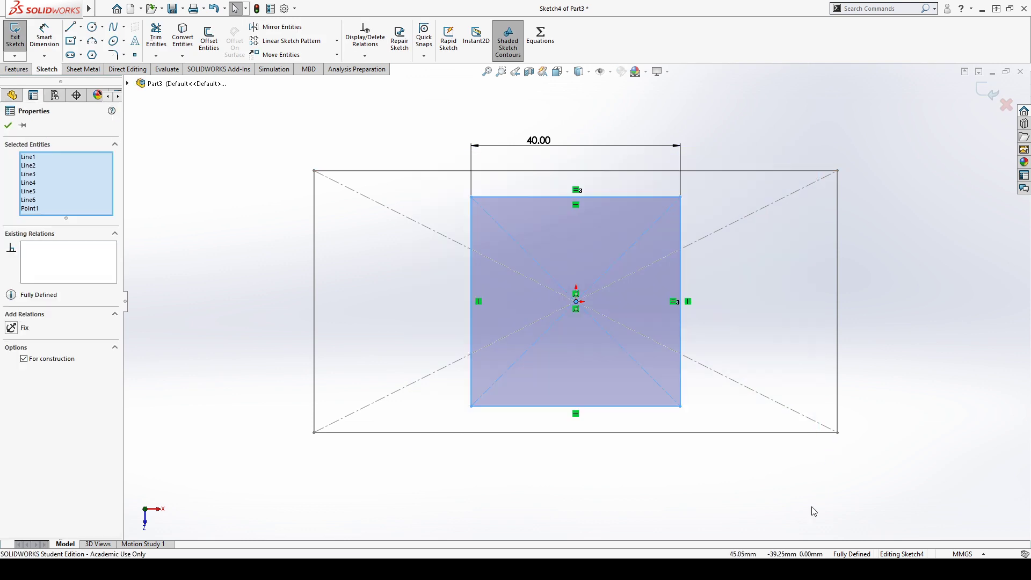
pyautogui.press('Delete')
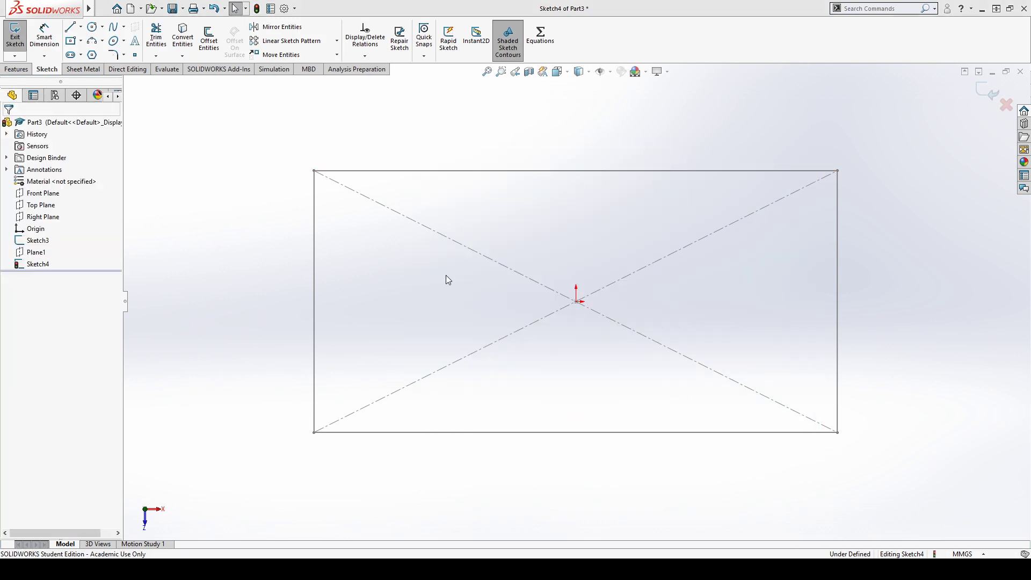
# Step: Draw a circle centred on the origin in the upper profile sketch, set its diameter to 45 mm, and exit the sketch
pyautogui.click(577, 301)
pyautogui.click(578, 184)
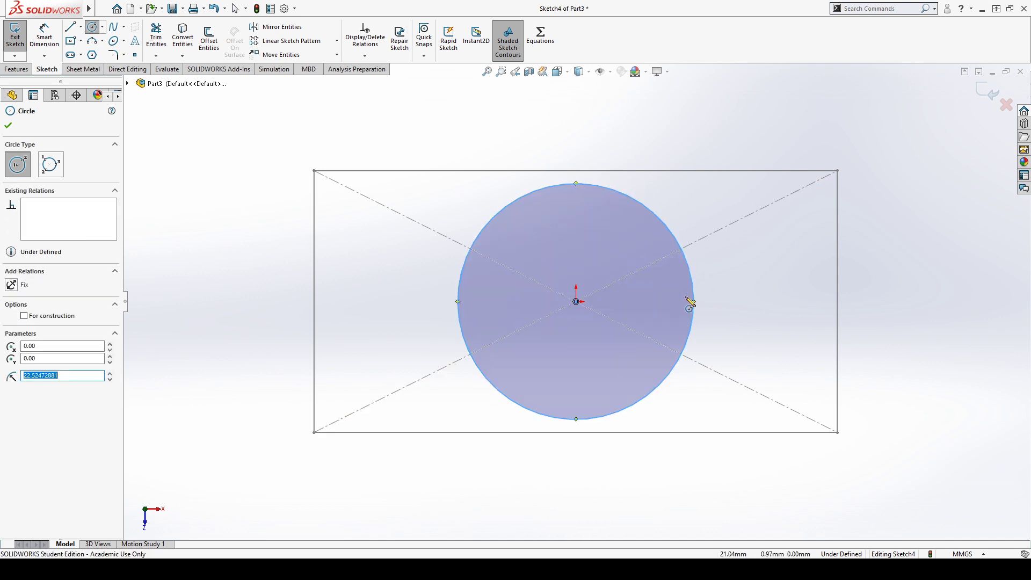
pyautogui.press('Escape')
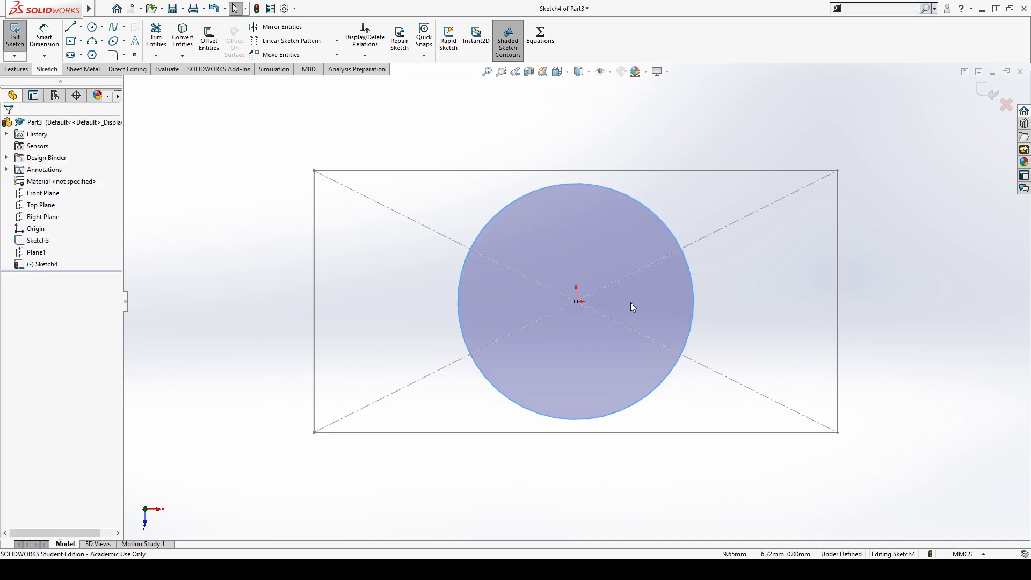
pyautogui.moveTo(620, 291); pyautogui.dragTo(623, 257, button='right')
pyautogui.click(678, 241)
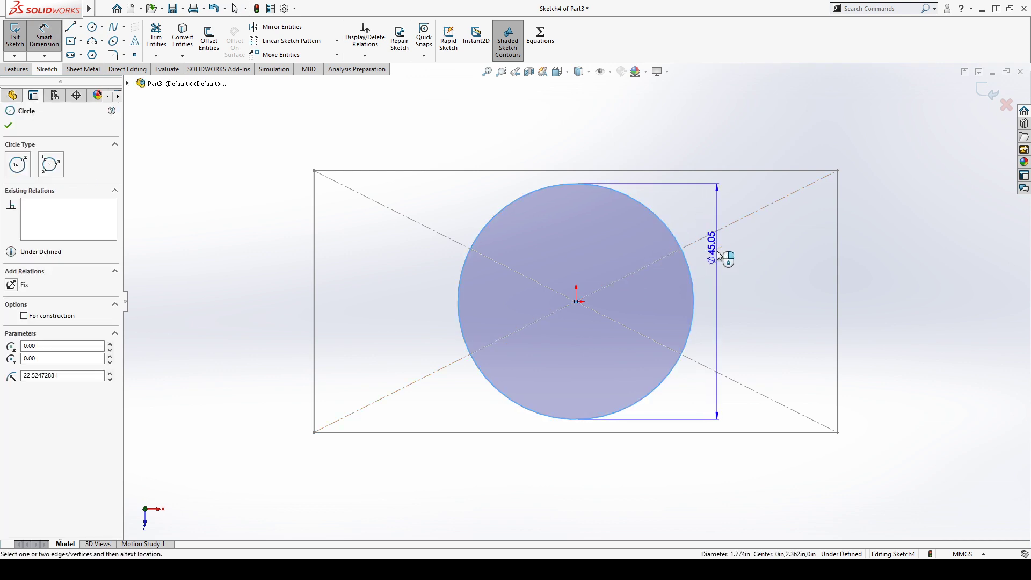
pyautogui.click(721, 272)
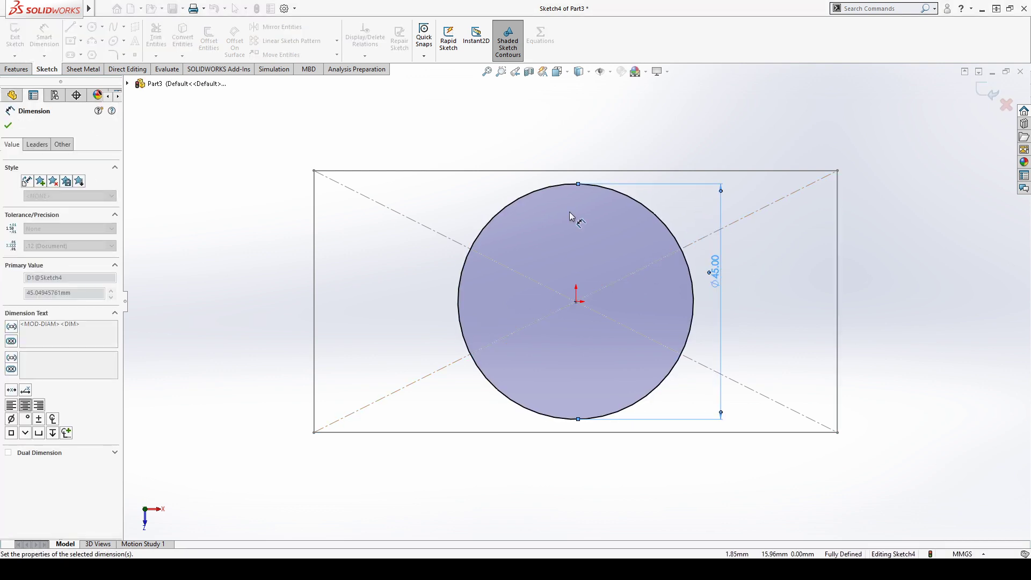
pyautogui.click(8, 126)
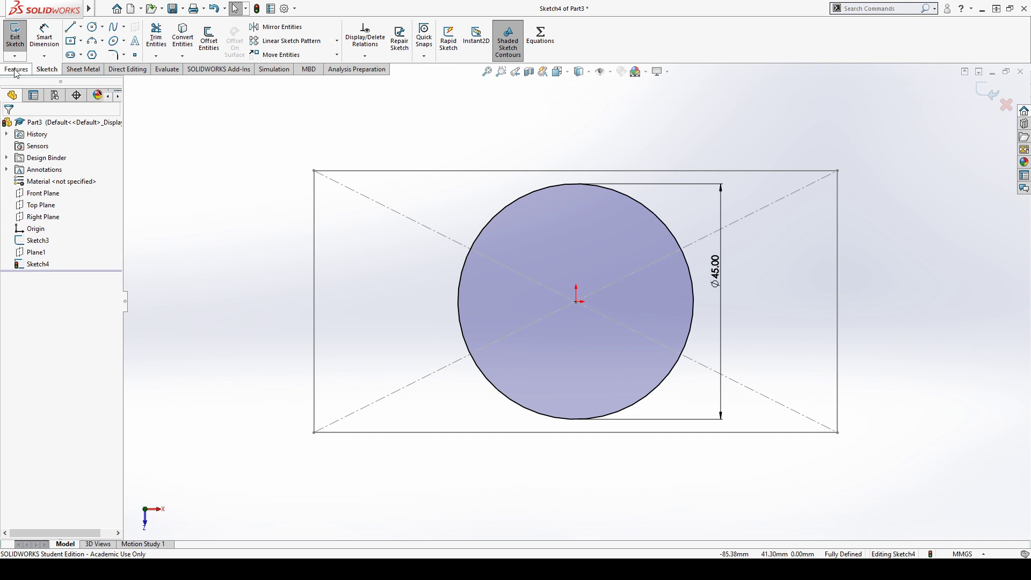
pyautogui.click(15, 35)
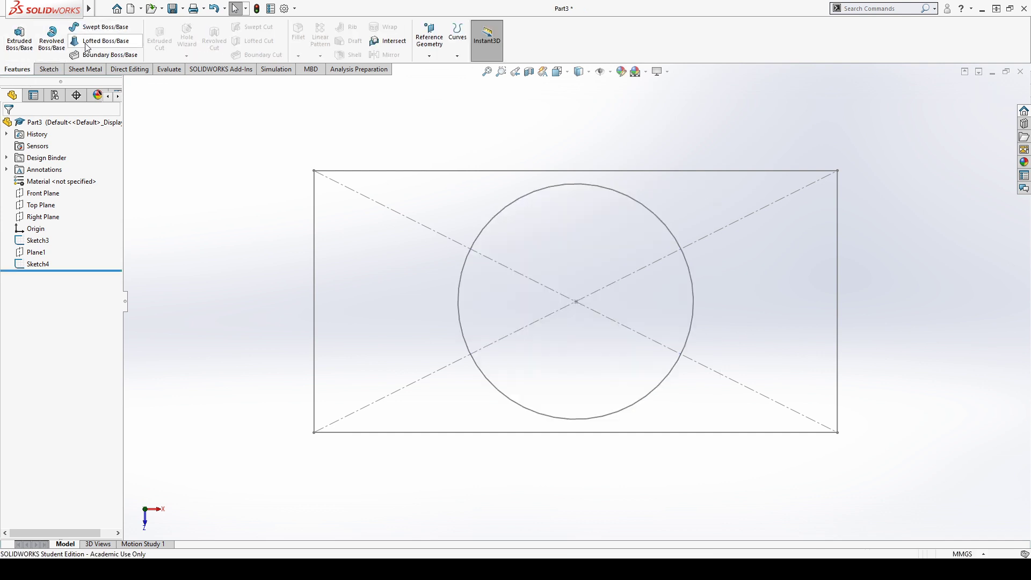
# Step: Try a loft from the base rectangle to the 45 mm circle and examine its preview from several sides
pyautogui.click(103, 41)
pyautogui.moveTo(267, 442); pyautogui.dragTo(257, 229, button='middle')
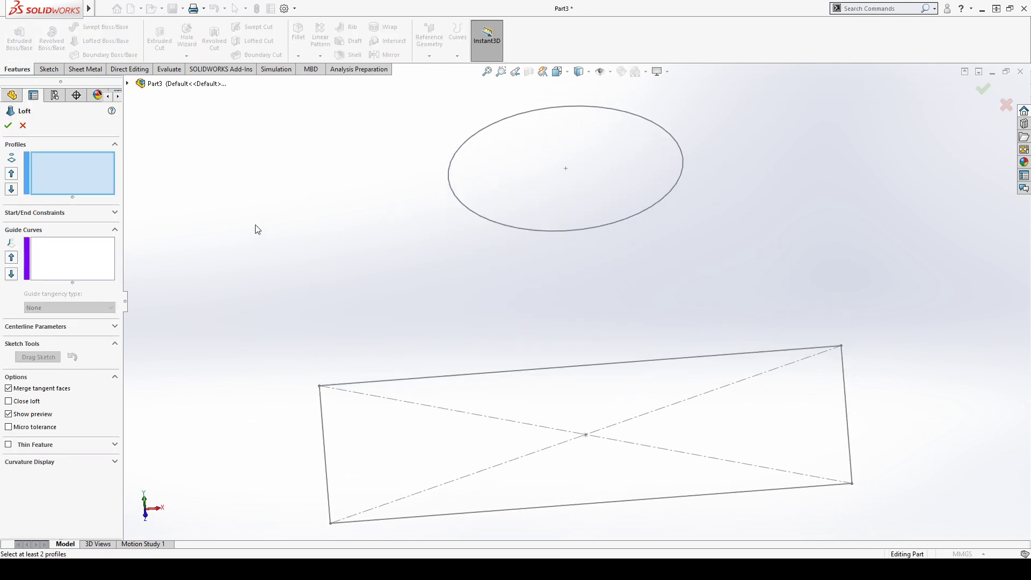
pyautogui.click(322, 418)
pyautogui.click(455, 198)
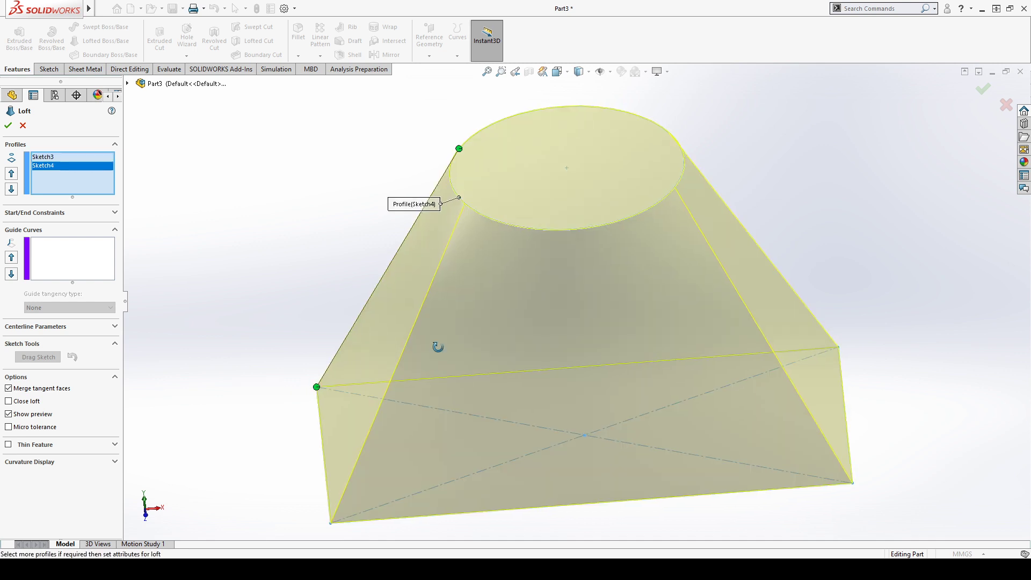
pyautogui.moveTo(438, 346); pyautogui.dragTo(365, 386, button='middle')
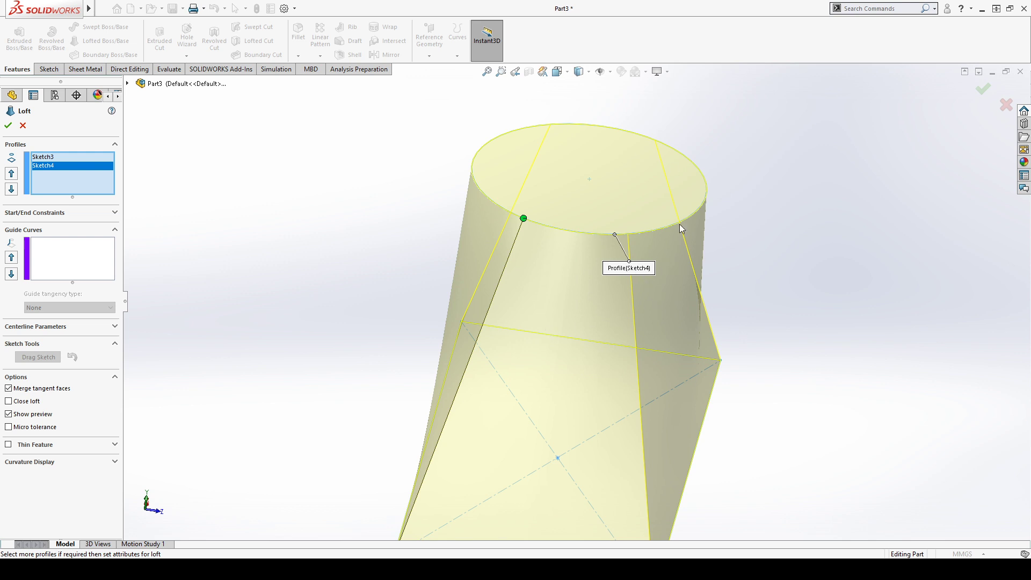
pyautogui.moveTo(790, 276); pyautogui.dragTo(718, 277, button='middle')
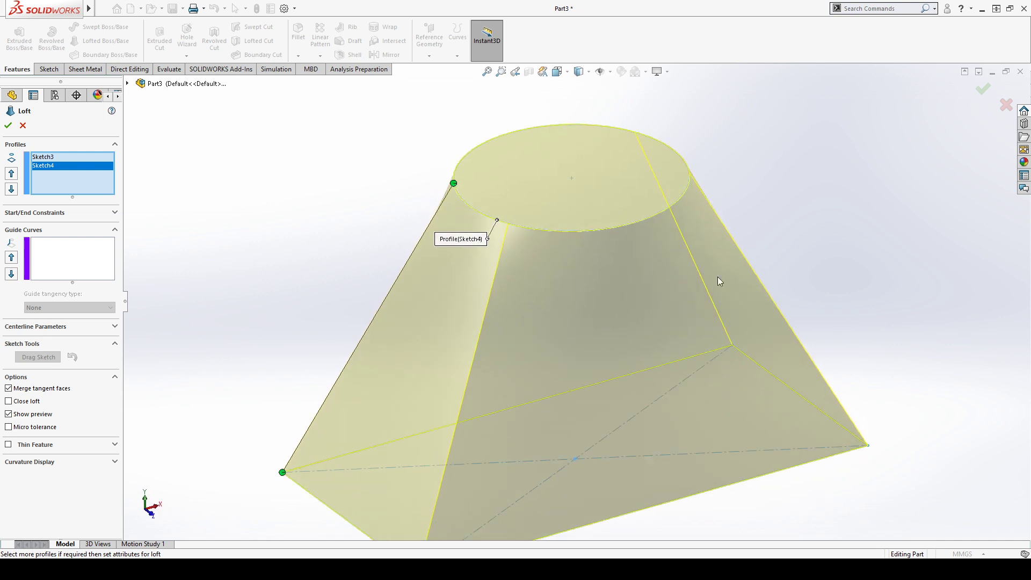
pyautogui.press('f')
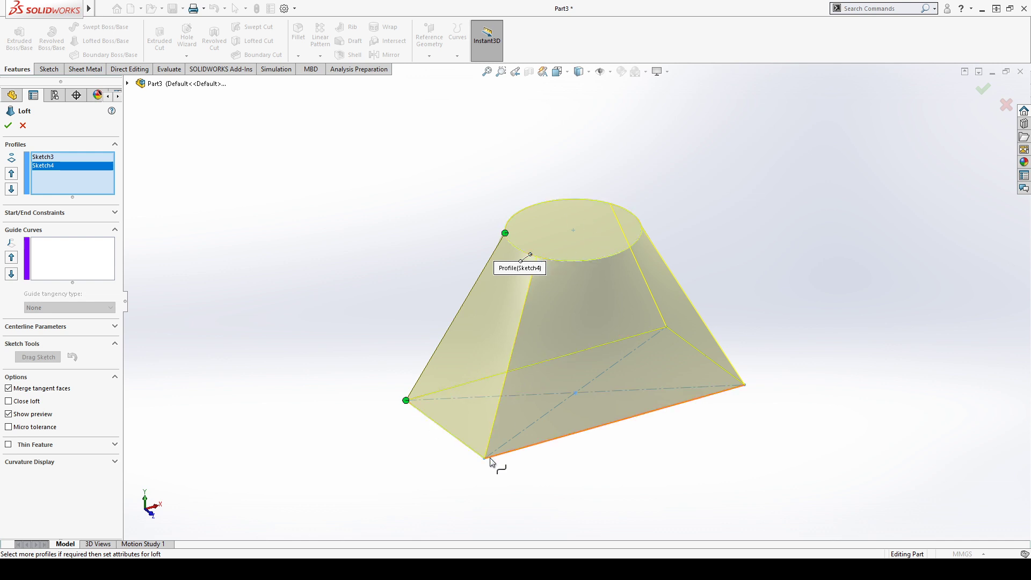
# Step: Try moving the loft connector around the circle to twist the preview, and bring it back near the matching rectangle corner
pyautogui.scroll(-3, 672, 234)
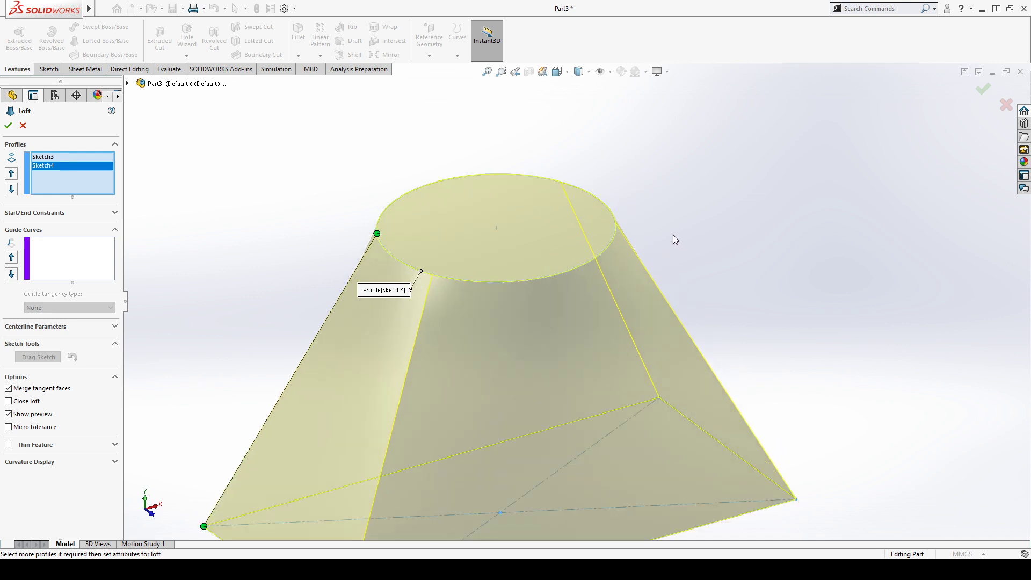
pyautogui.moveTo(377, 234); pyautogui.dragTo(555, 273)
pyautogui.moveTo(453, 304); pyautogui.dragTo(462, 333, button='middle')
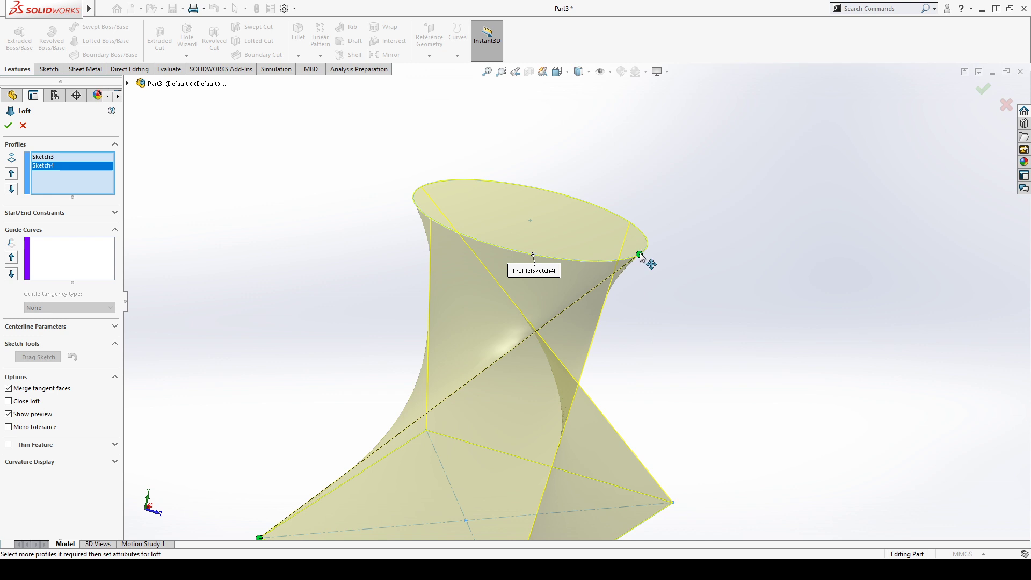
pyautogui.moveTo(640, 255); pyautogui.dragTo(430, 218)
pyautogui.moveTo(753, 219); pyautogui.dragTo(552, 470, button='middle')
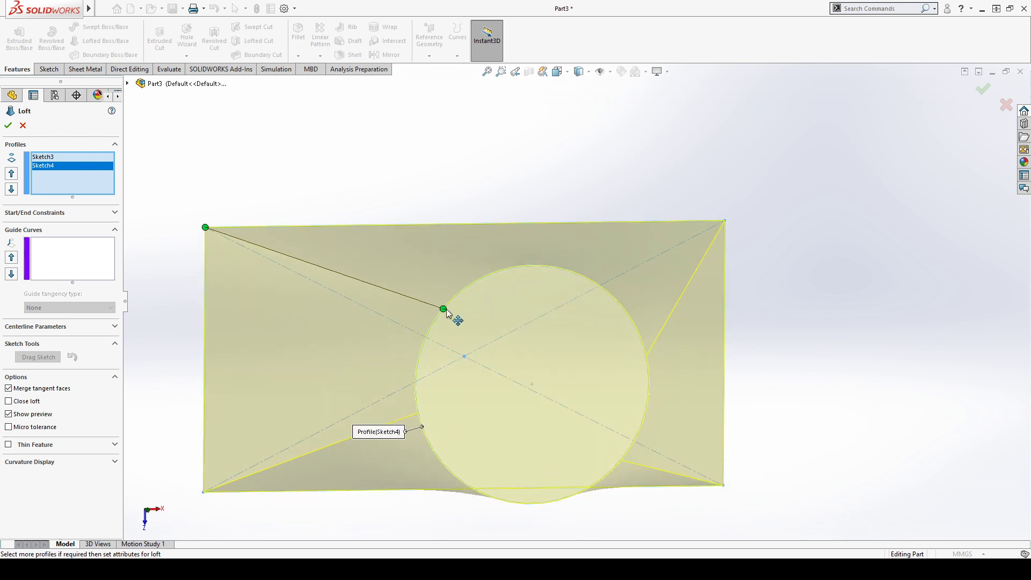
pyautogui.moveTo(445, 309)
pyautogui.mouseDown()
pyautogui.moveTo(424, 340)
pyautogui.moveTo(452, 299)
pyautogui.mouseUp()
# Step: Try reselecting the circle as a loft profile and fine-tuning its connector by eye, and cancel the loft
pyautogui.click(471, 282)
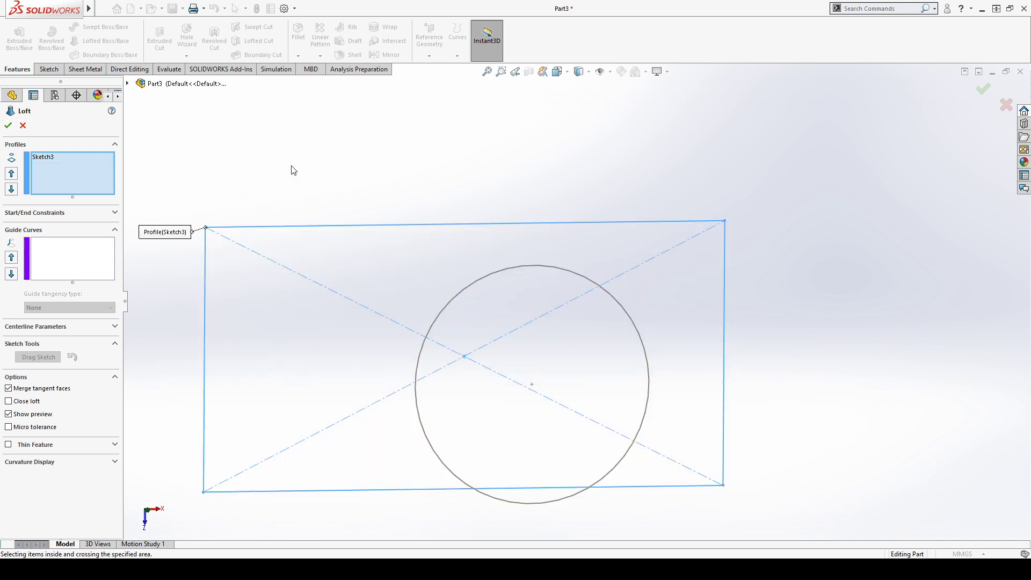
pyautogui.moveTo(293, 170)
pyautogui.mouseDown(button='middle')
pyautogui.moveTo(313, 70)
pyautogui.moveTo(350, 167)
pyautogui.mouseUp(button='middle')
pyautogui.click(435, 217)
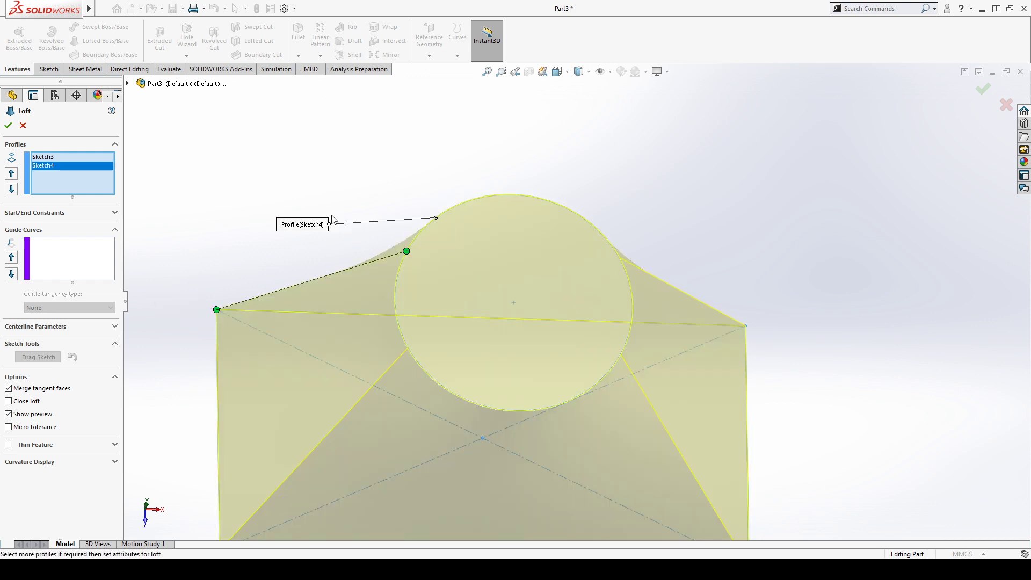
pyautogui.moveTo(331, 217); pyautogui.dragTo(479, 366, button='middle')
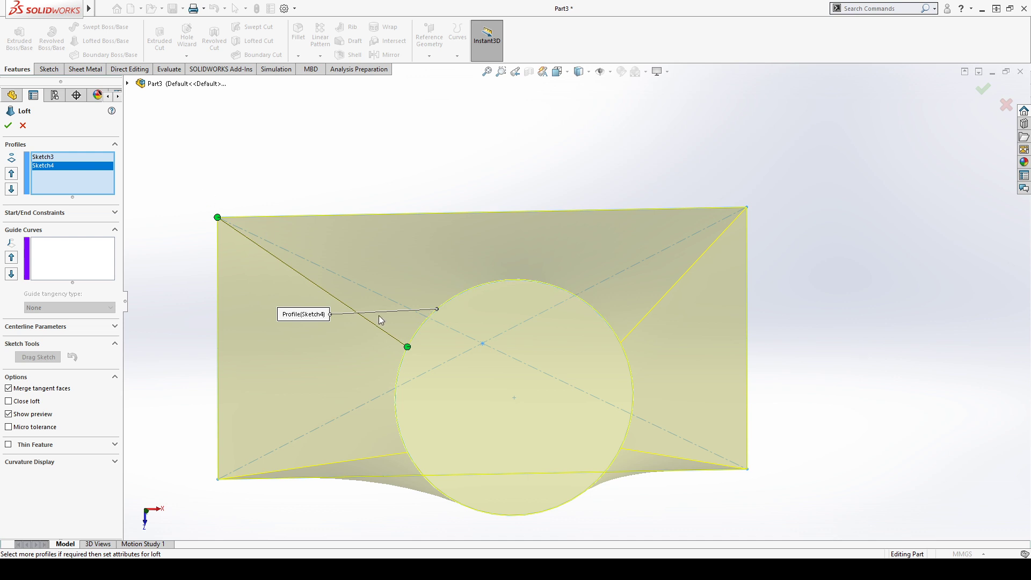
pyautogui.moveTo(408, 348); pyautogui.dragTo(424, 327)
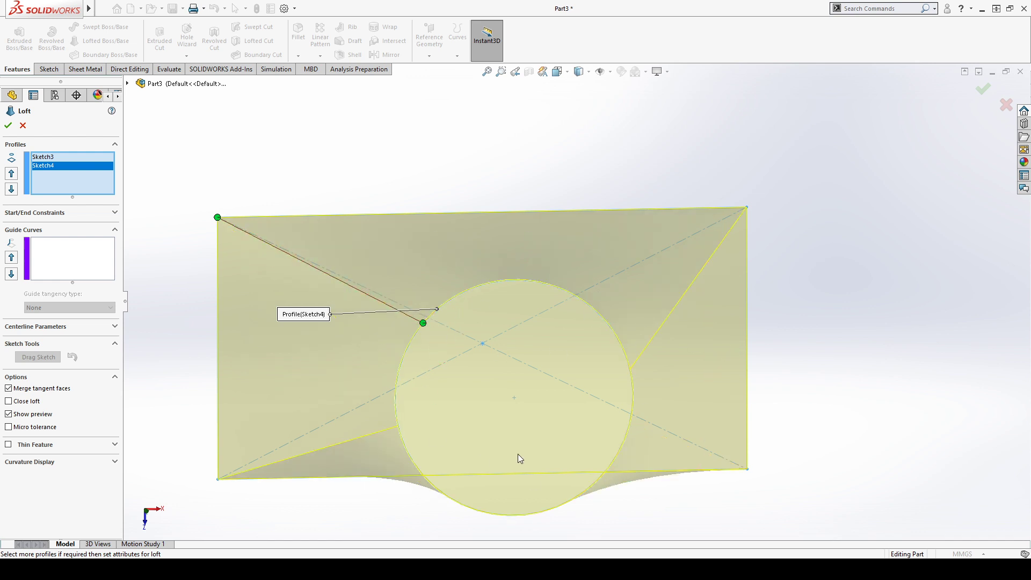
pyautogui.moveTo(424, 326); pyautogui.dragTo(412, 338)
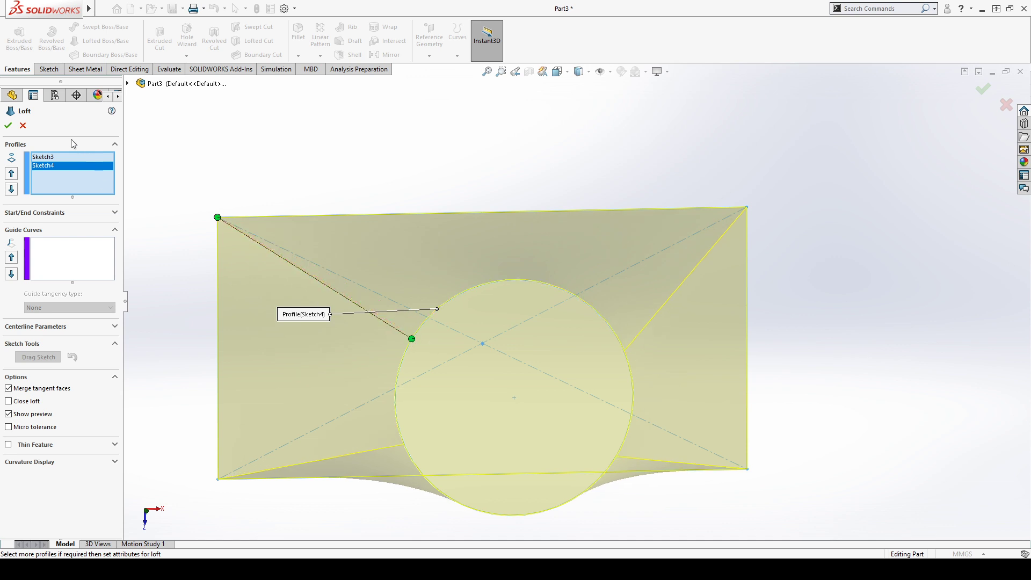
pyautogui.click(22, 125)
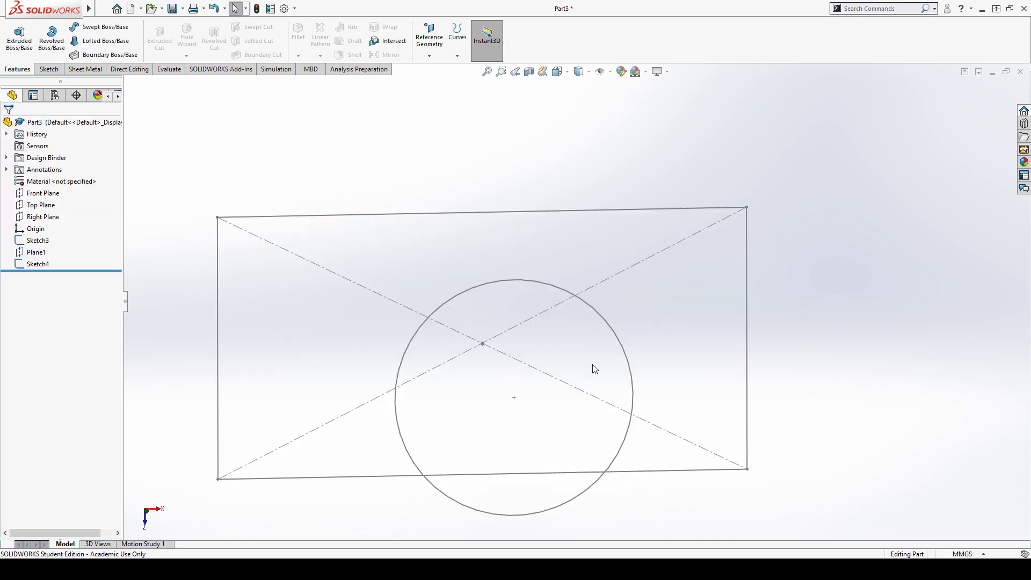
# Step: Reopen the circle's sketch and place a sketch point on the circle's upper-left arc
pyautogui.click(484, 287)
pyautogui.click(495, 253)
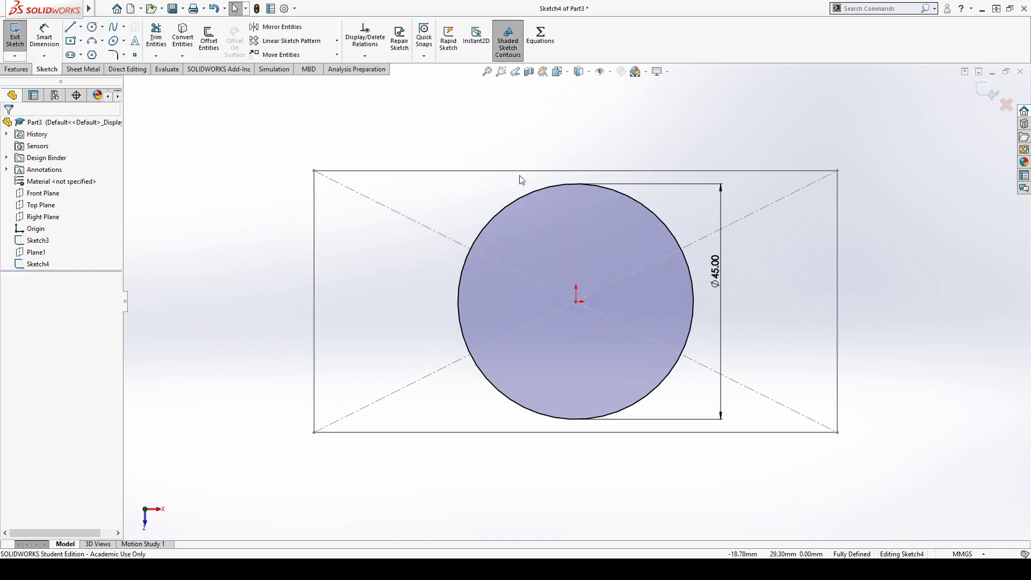
pyautogui.click(504, 212)
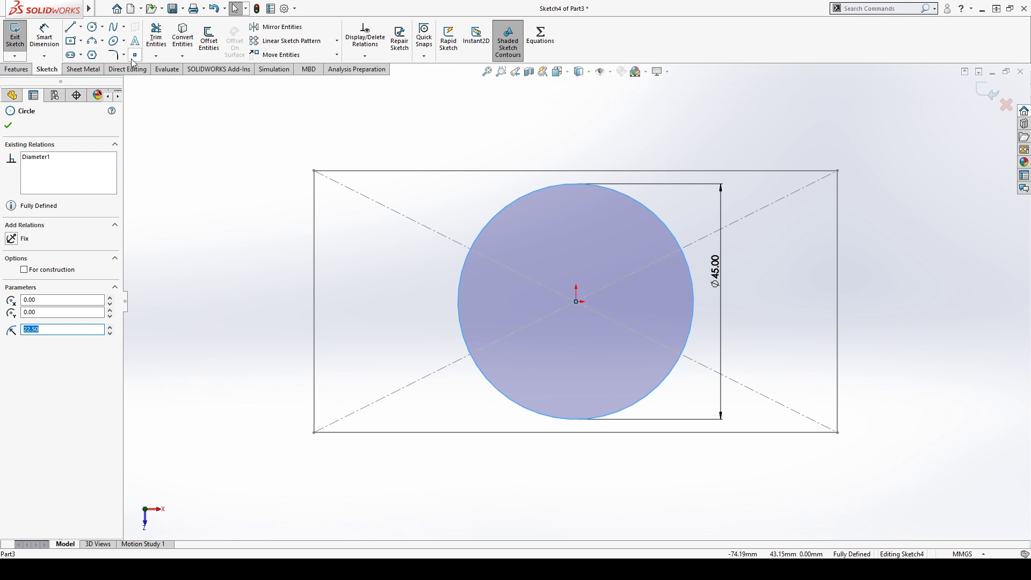
pyautogui.click(135, 54)
pyautogui.click(492, 219)
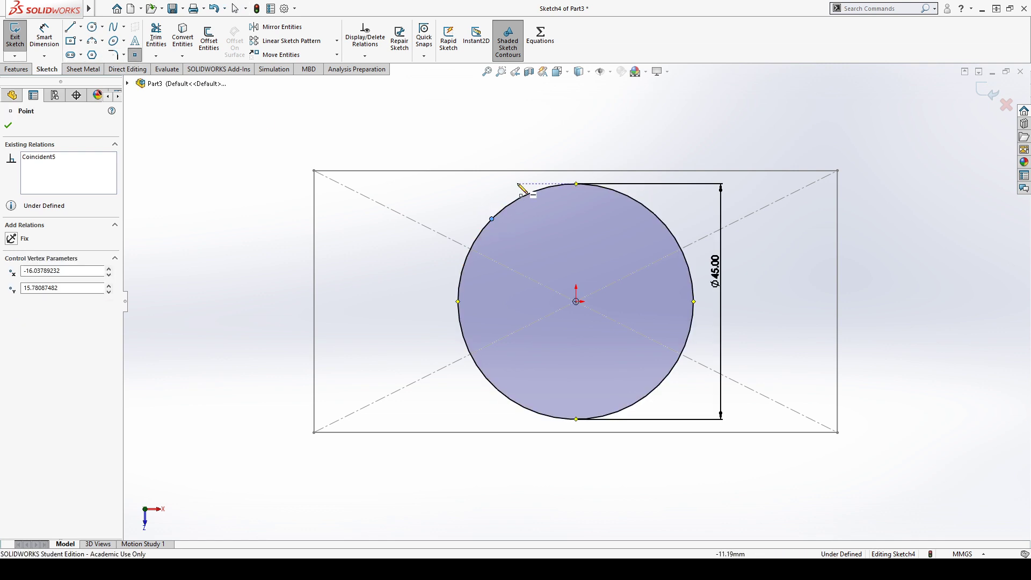
pyautogui.press('Escape')
pyautogui.press('w')
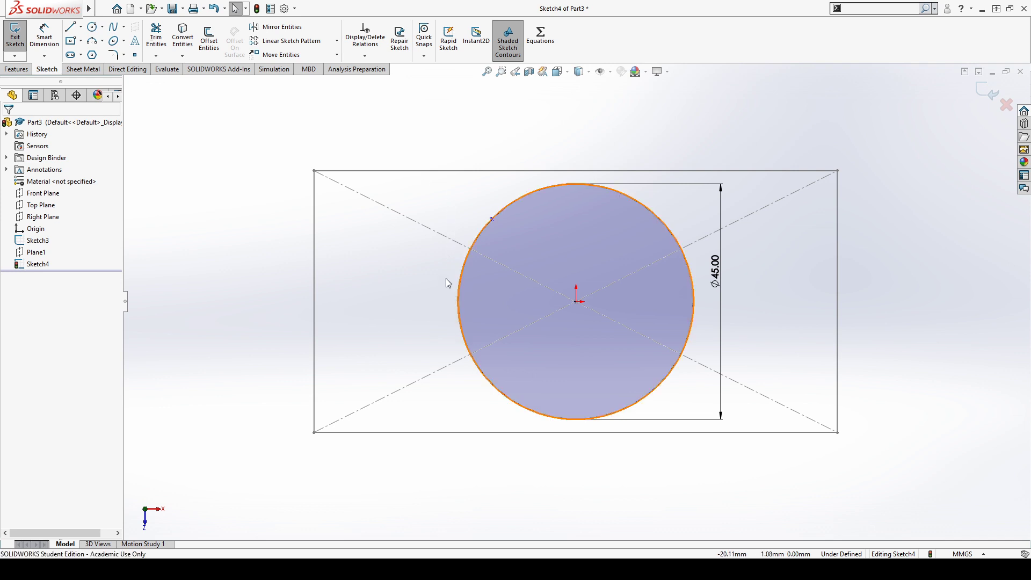
# Step: Add points at the circle's lower left, lower right and upper right, and make the lower-left one coincident with the circle
pyautogui.click(135, 55)
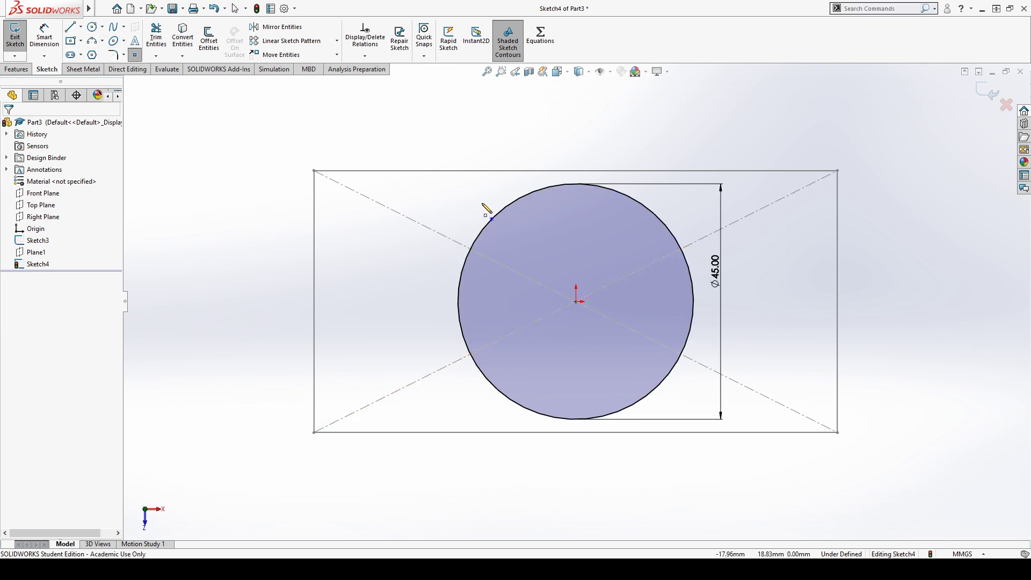
pyautogui.click(490, 384)
pyautogui.click(667, 377)
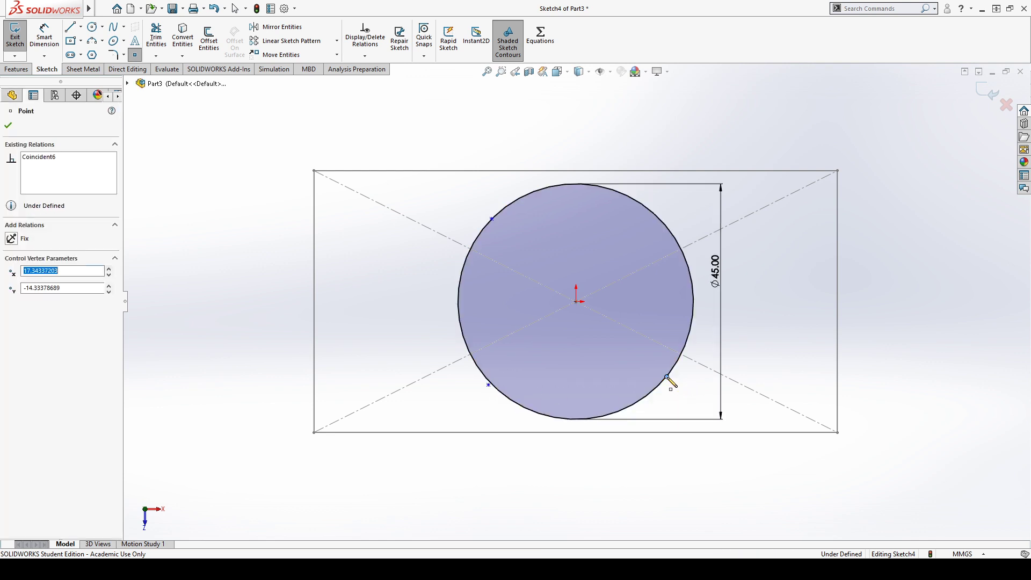
pyautogui.click(667, 227)
pyautogui.press('Escape')
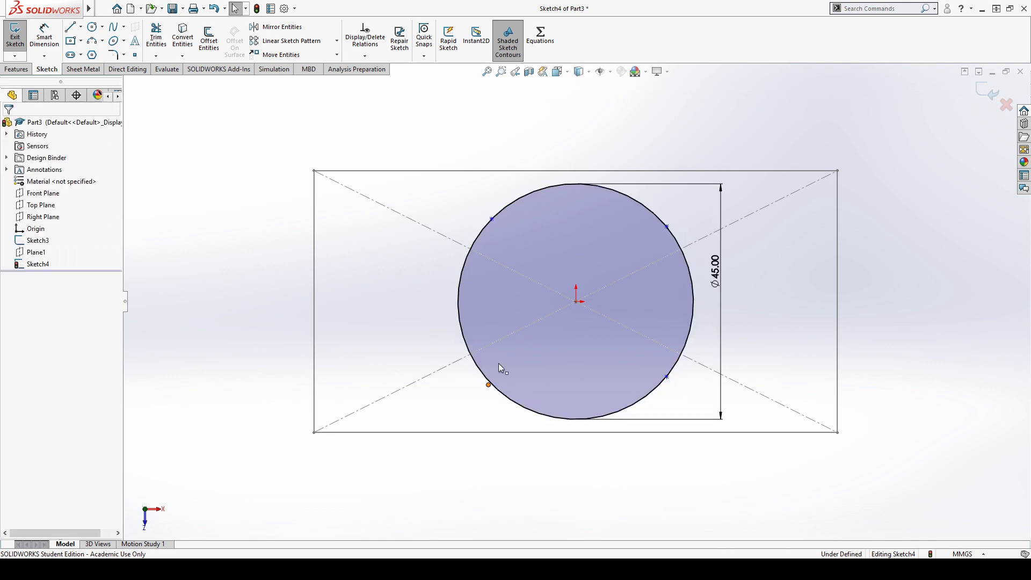
pyautogui.click(489, 385)
pyautogui.click(494, 502)
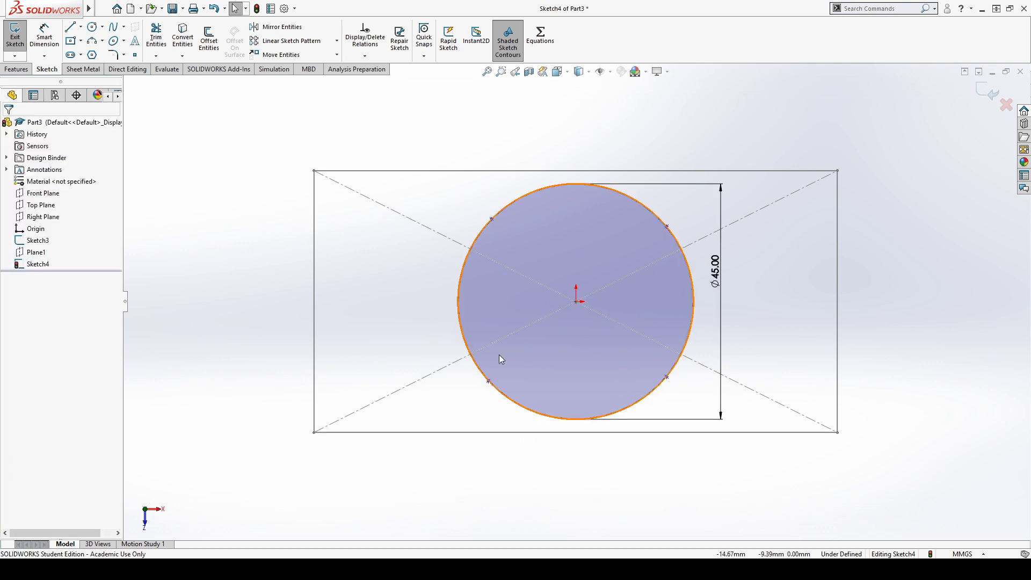
# Step: Draw four construction lines joining the points on the circle into a closed quadrilateral
pyautogui.press('l')
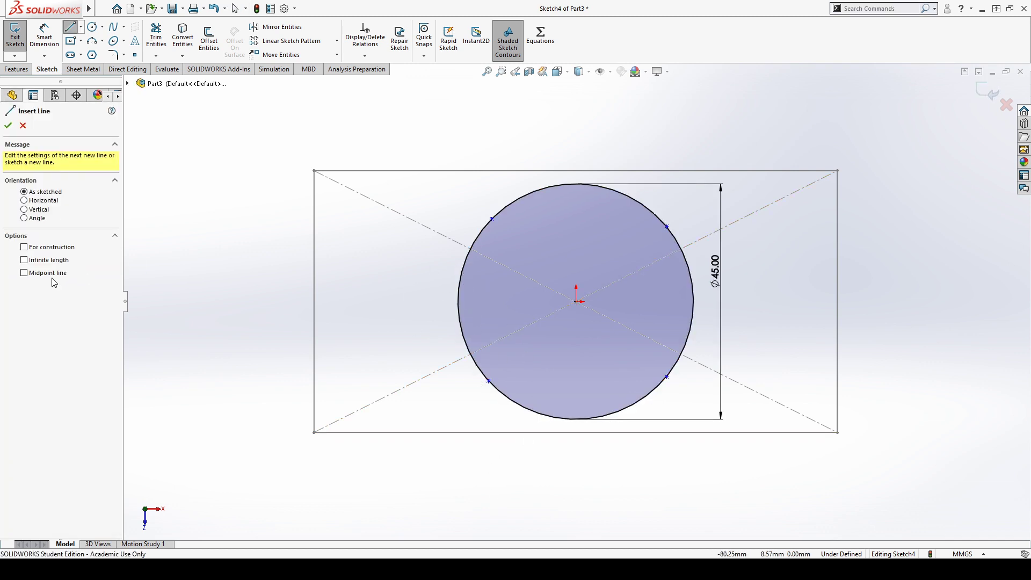
pyautogui.click(64, 251)
pyautogui.click(491, 219)
pyautogui.click(489, 382)
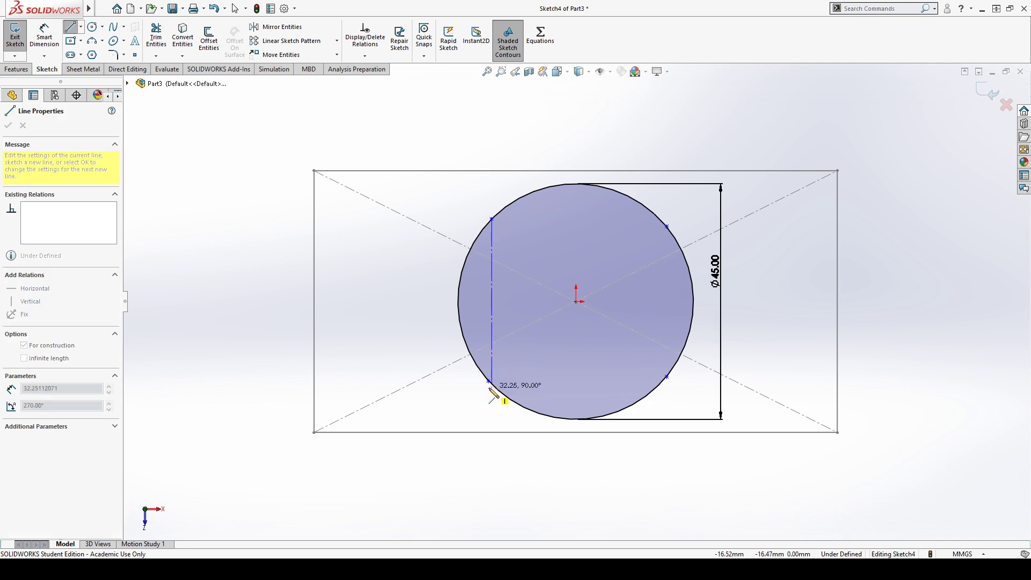
pyautogui.click(666, 377)
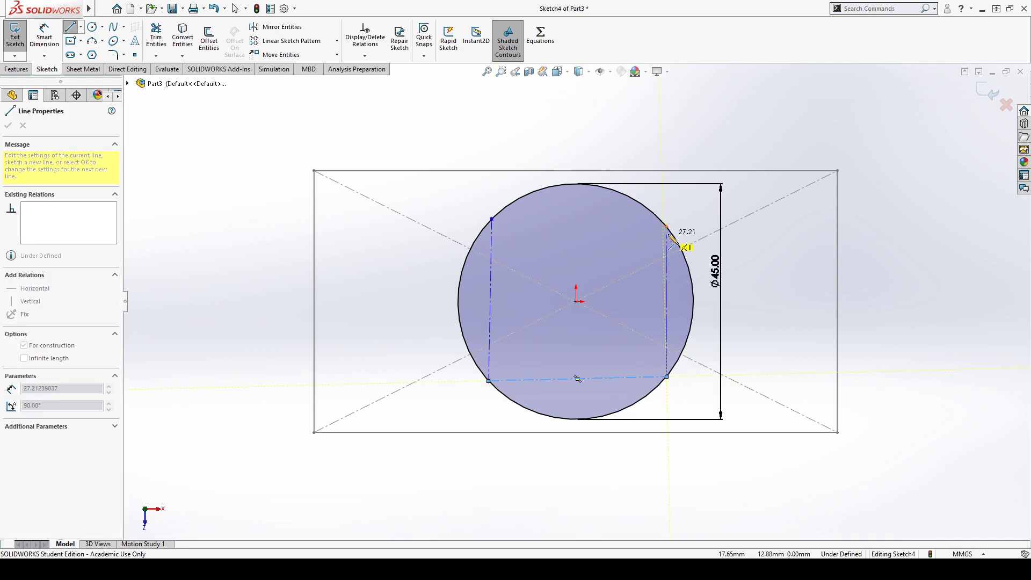
pyautogui.click(667, 226)
pyautogui.click(492, 219)
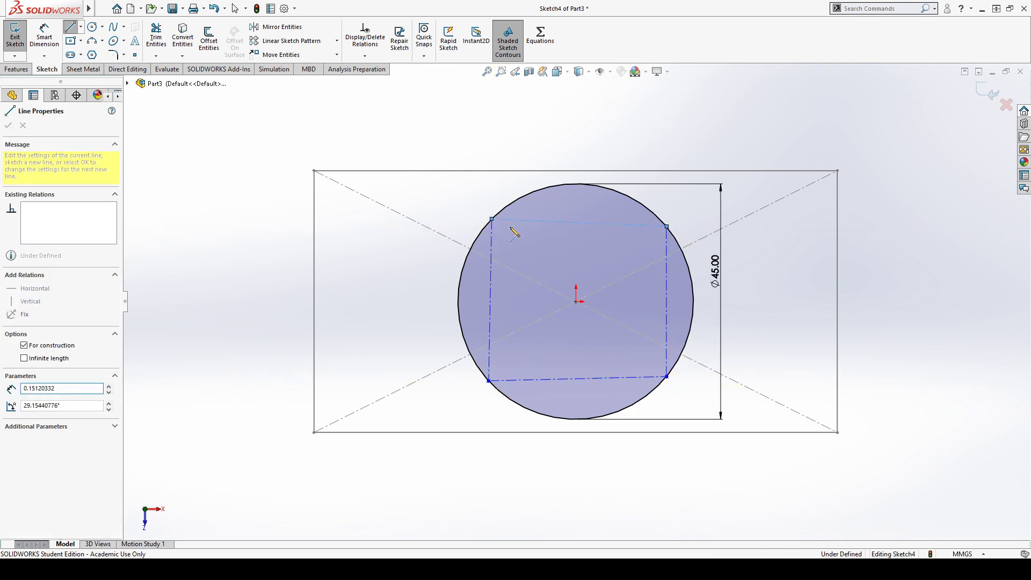
pyautogui.press('Escape')
# Step: Make the quadrilateral's left line vertical and its upper and lower lines horizontal, and adjust its size inside the circle
pyautogui.click(667, 267)
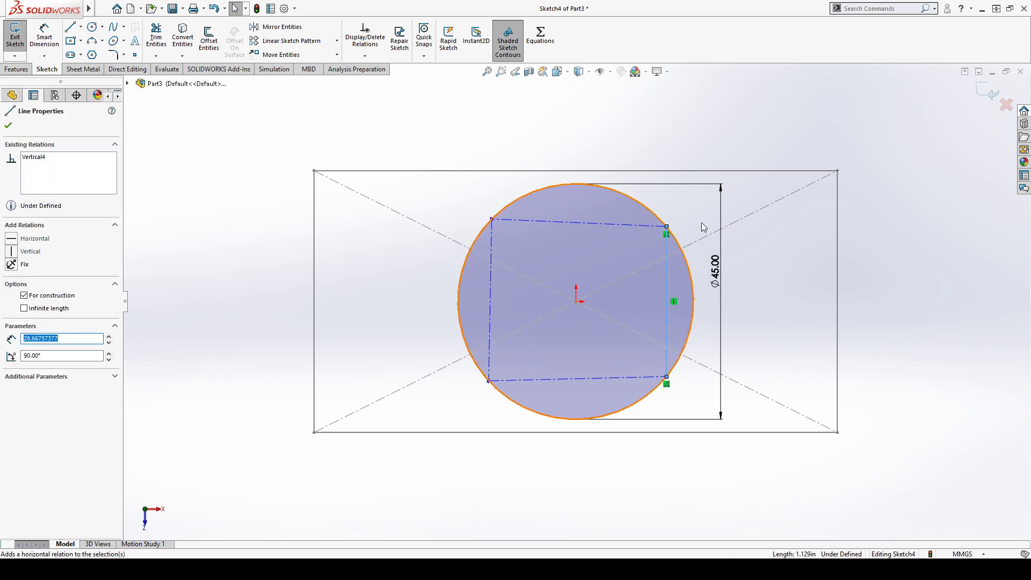
pyautogui.click(490, 284)
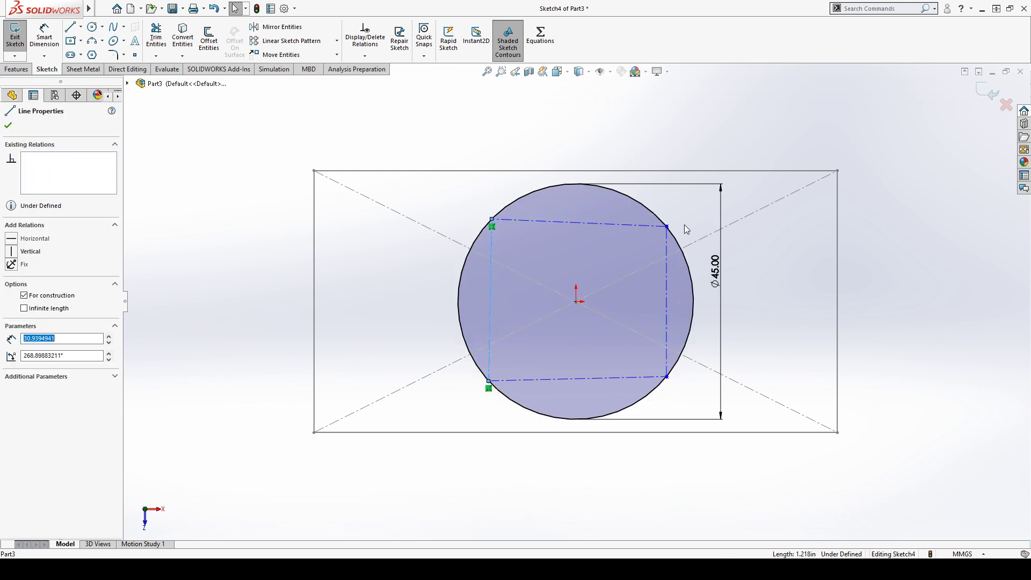
pyautogui.click(545, 222)
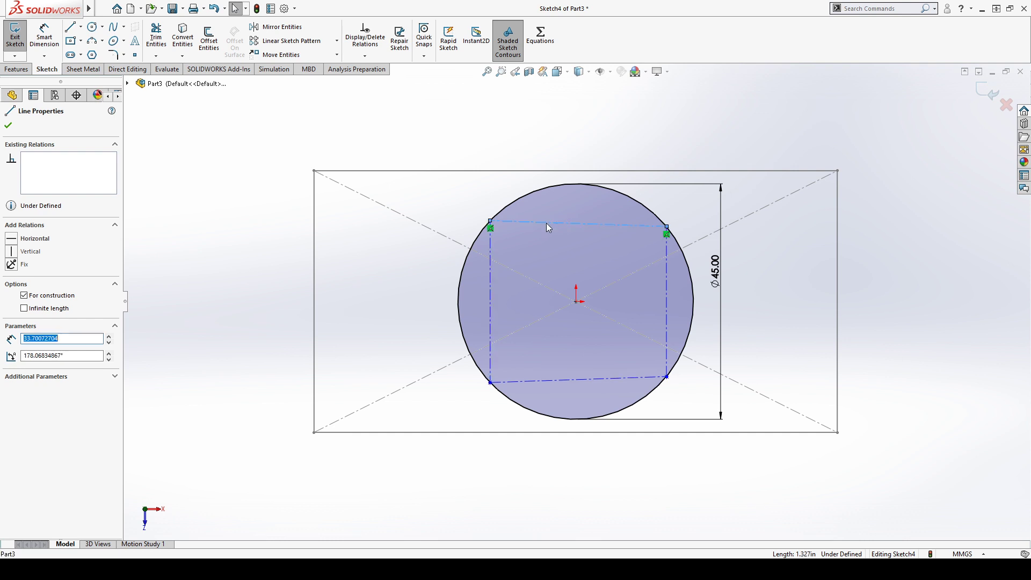
pyautogui.click(584, 178)
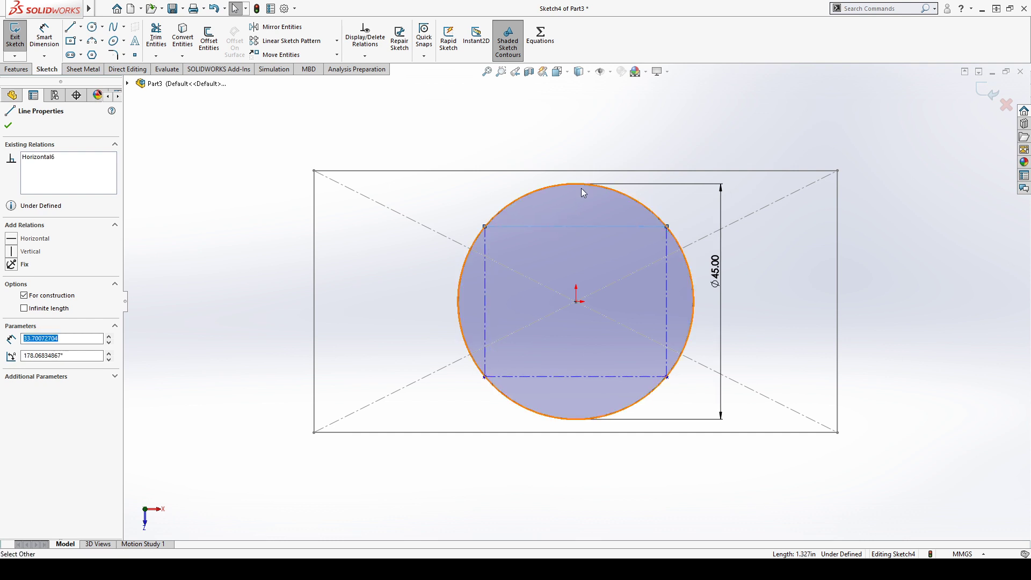
pyautogui.moveTo(597, 372); pyautogui.dragTo(603, 213)
pyautogui.click(600, 382)
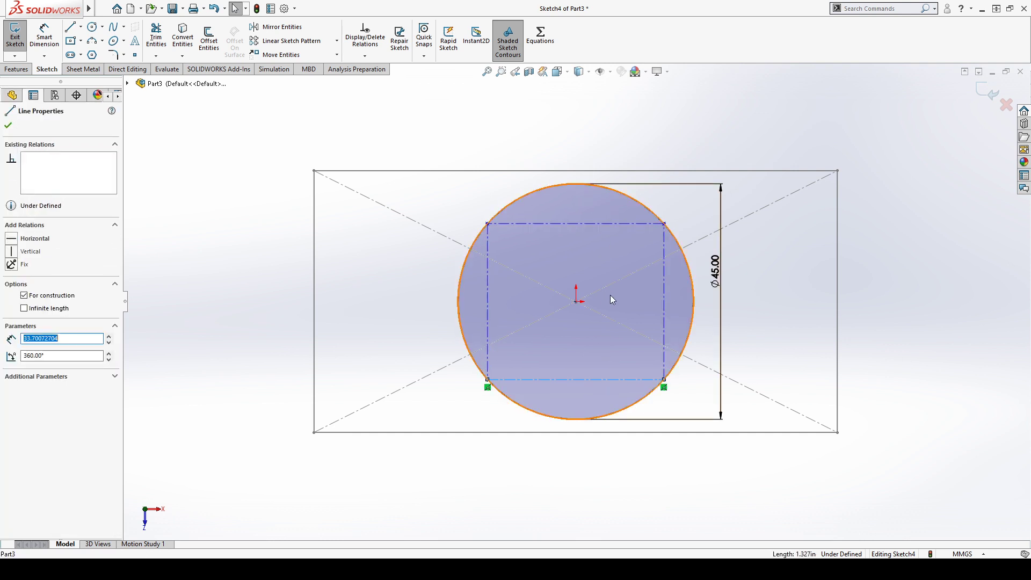
pyautogui.click(635, 329)
pyautogui.press('Escape')
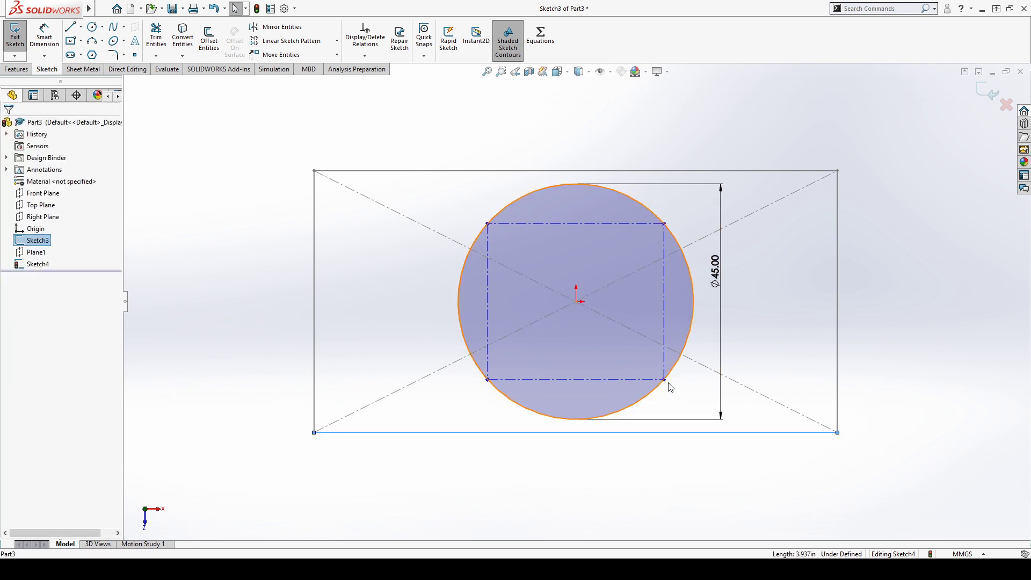
# Step: Try splitting the circle with Split Entities at a spot on its upper-right arc
pyautogui.click(659, 393)
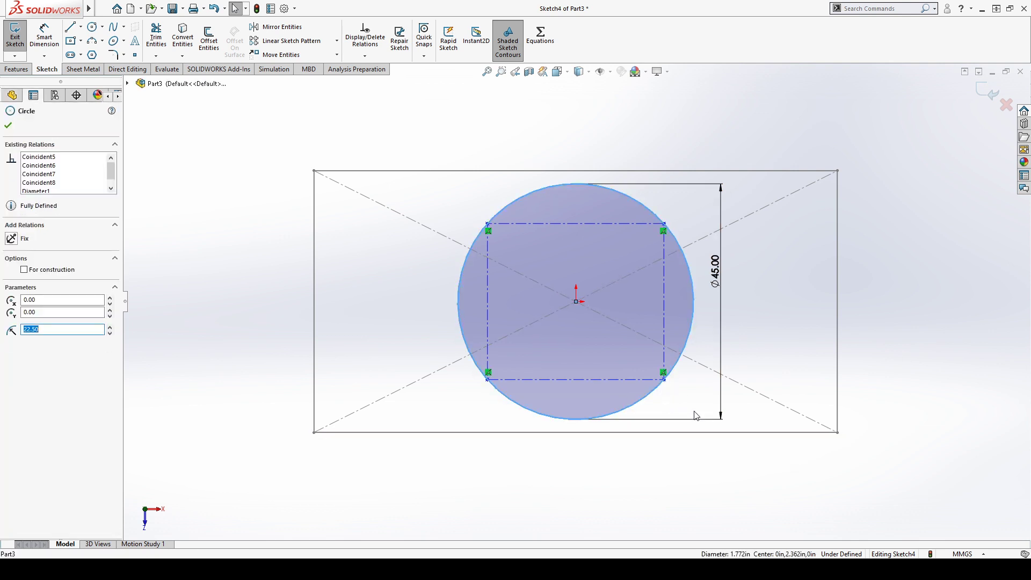
pyautogui.write('split')
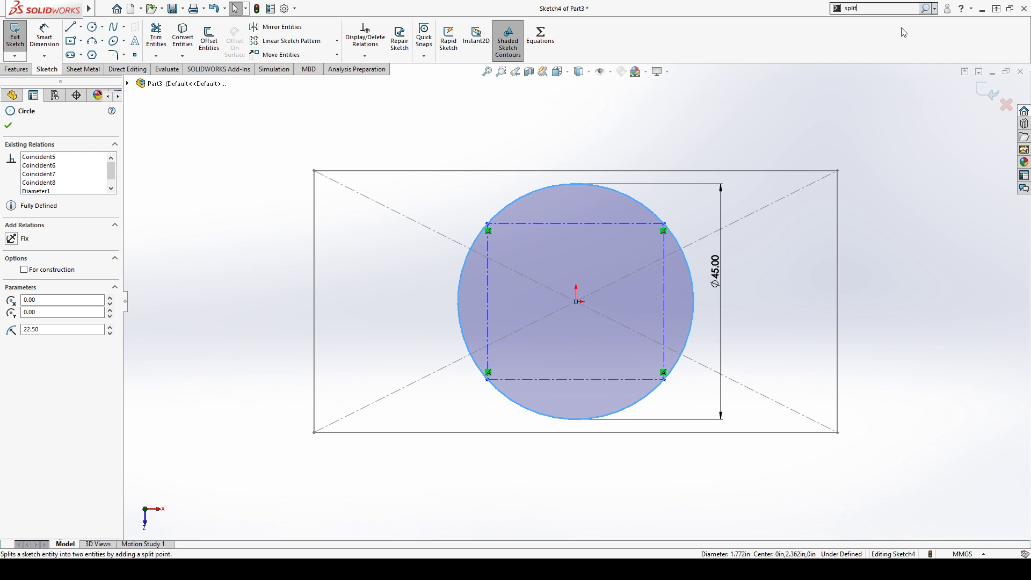
pyautogui.press('Return')
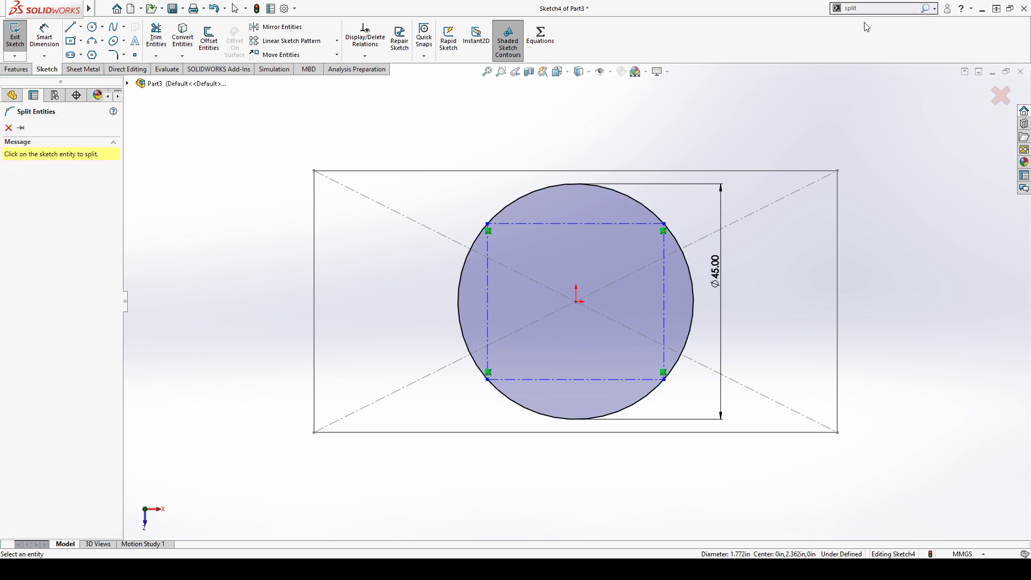
pyautogui.click(615, 191)
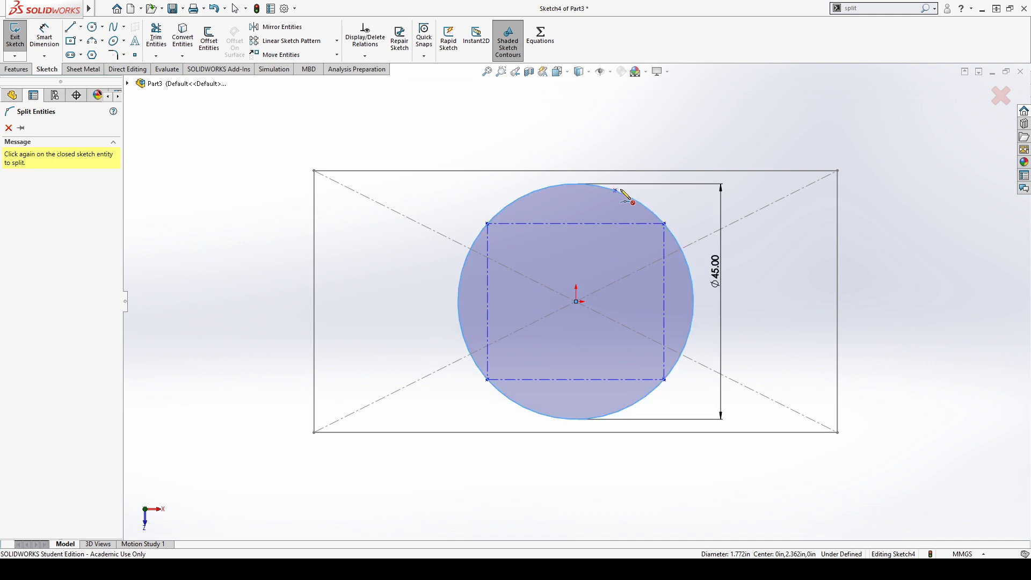
pyautogui.press('Escape')
pyautogui.click(620, 222)
pyautogui.moveTo(663, 244); pyautogui.dragTo(666, 246)
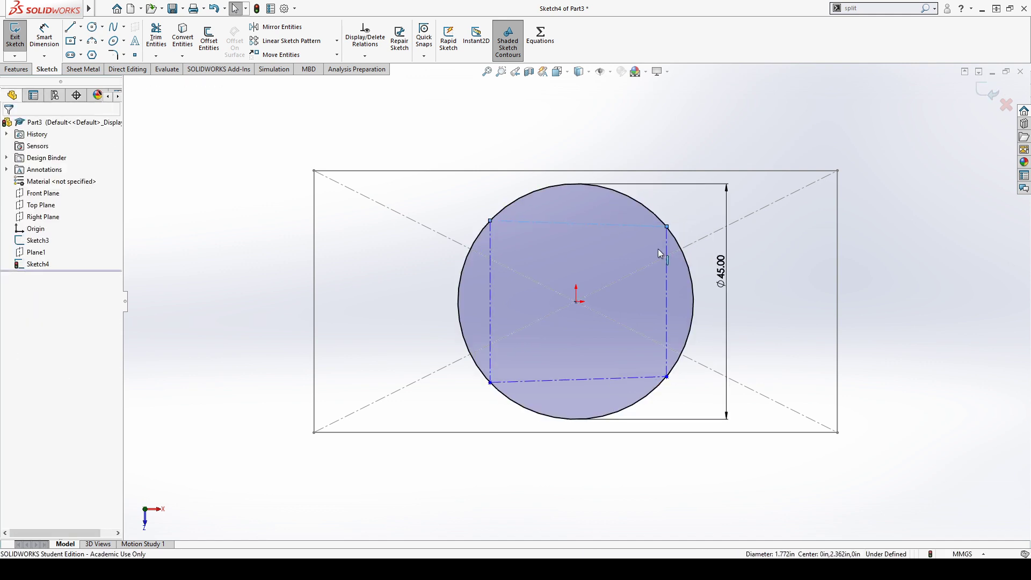
# Step: Undo the construction lines and the points on the circle, and reopen the circle's sketch for editing
pyautogui.hotkey('ctrl', 'z')
pyautogui.hotkey('ctrl', 'z')
pyautogui.hotkey('ctrl', 'z')
pyautogui.hotkey('ctrl', 'z')
pyautogui.hotkey('ctrl', 'z')
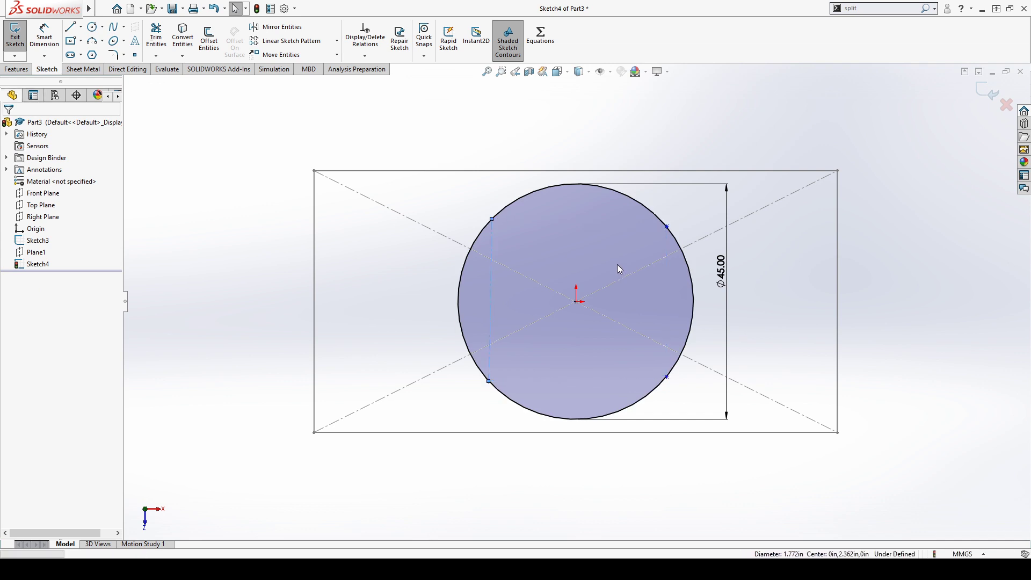
pyautogui.hotkey('ctrl', 'z')
pyautogui.hotkey('ctrl', 'z')
pyautogui.hotkey('ctrl', 'z')
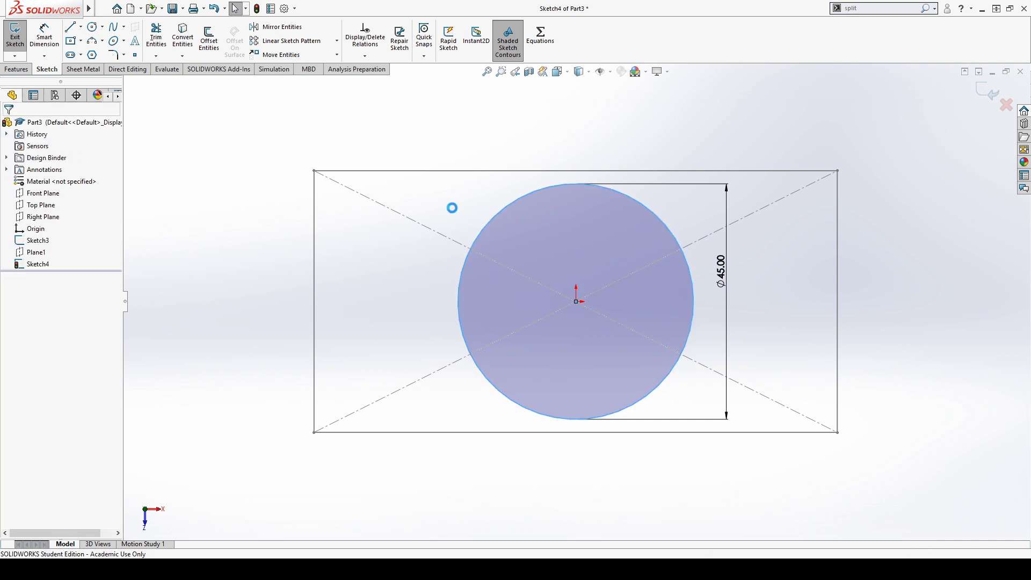
pyautogui.hotkey('ctrl', 'z')
pyautogui.click(38, 265)
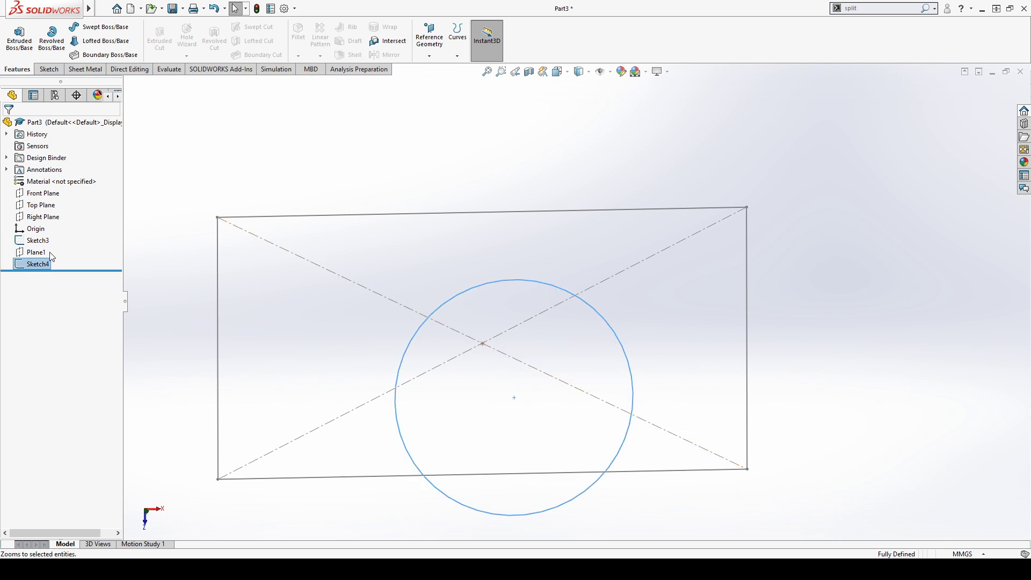
pyautogui.click(30, 243)
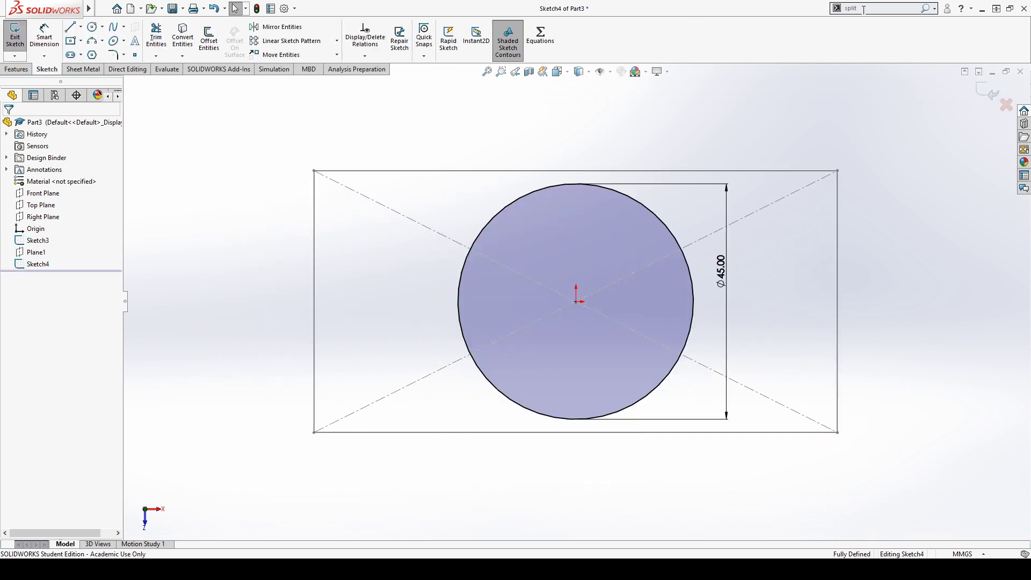
# Step: Split the circle with Split Entities at its upper right, lower right, lower left and upper left
pyautogui.click(864, 9)
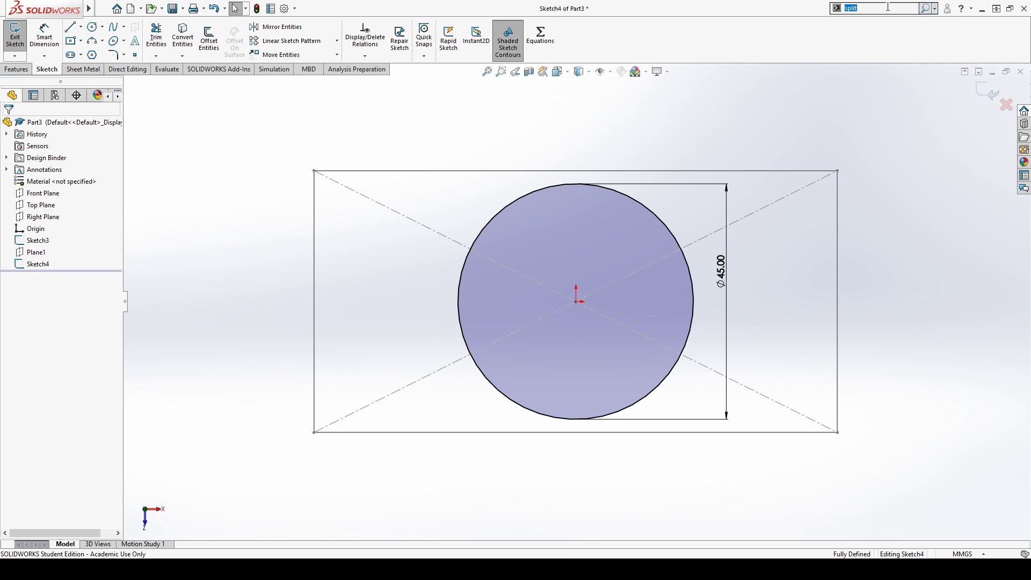
pyautogui.press('Escape')
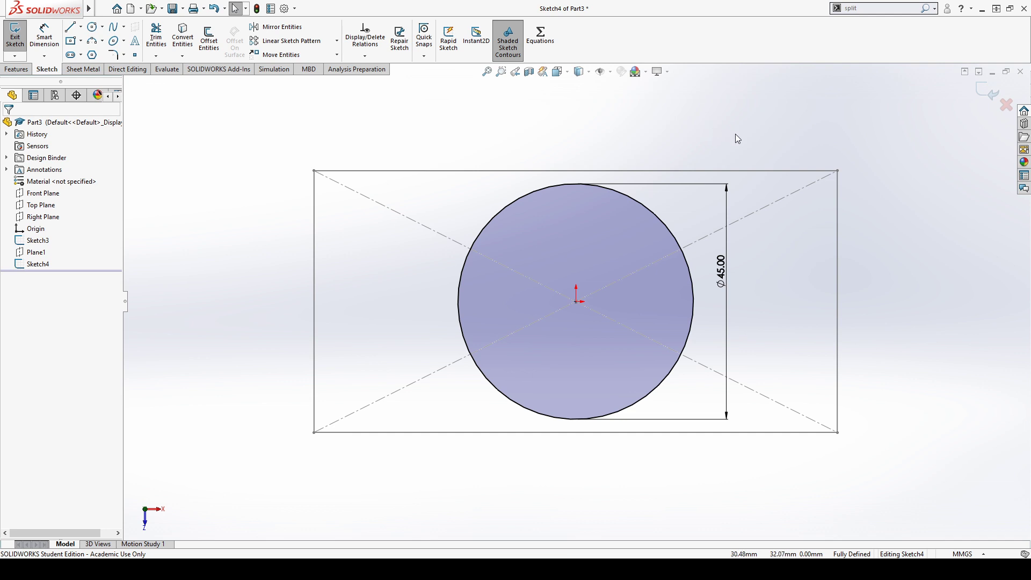
pyautogui.press('w')
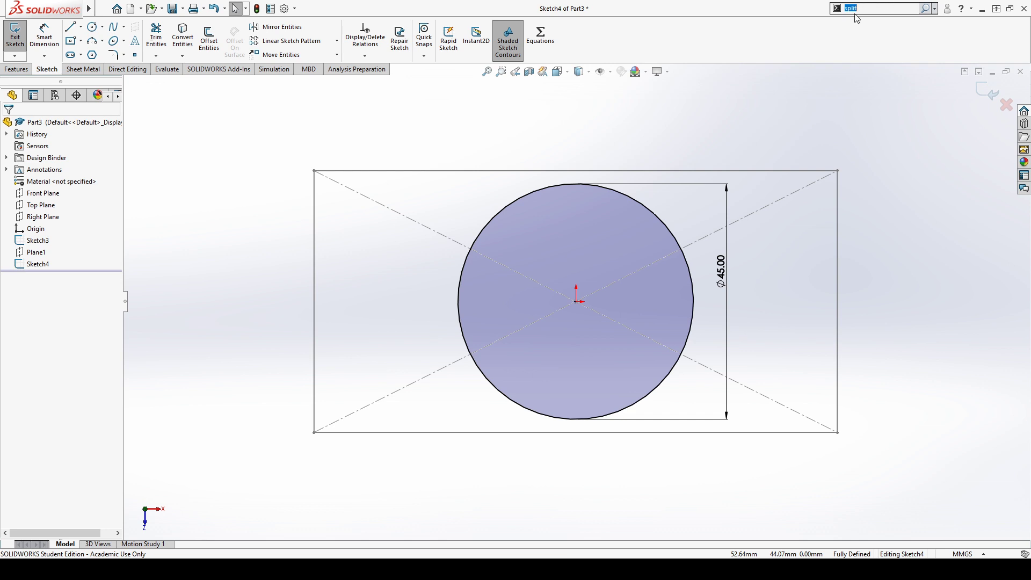
pyautogui.write('split')
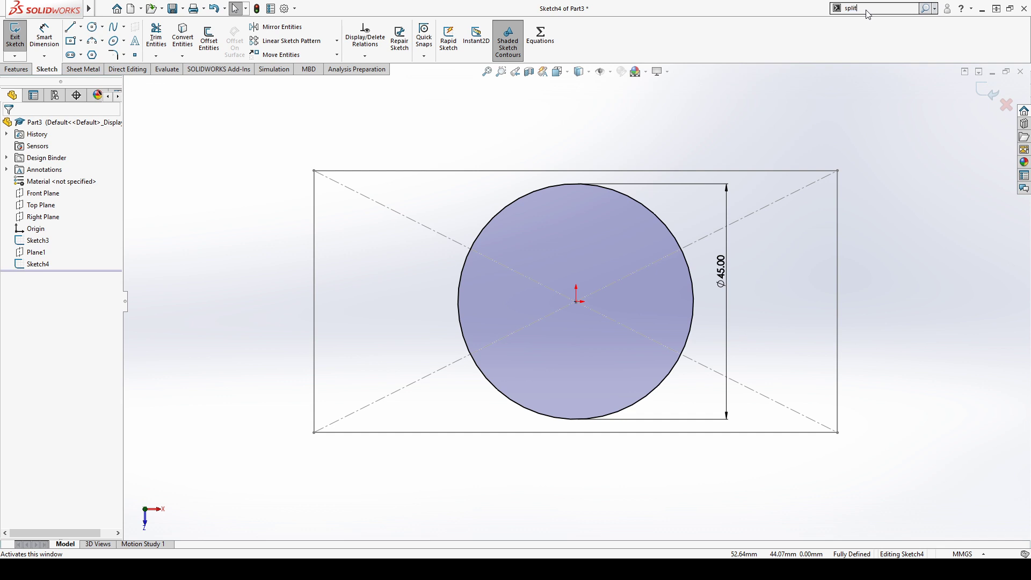
pyautogui.click(875, 18)
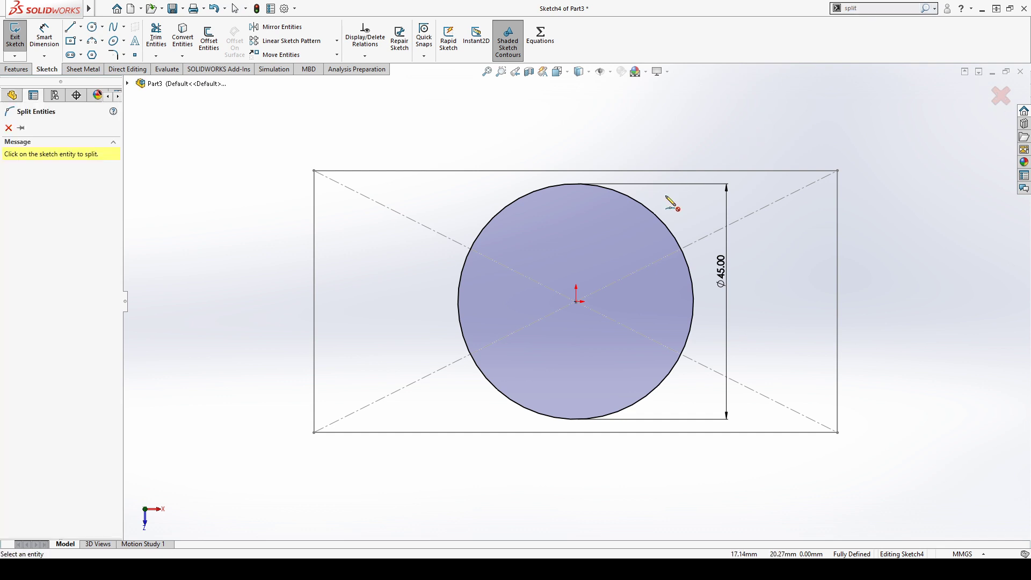
pyautogui.click(660, 219)
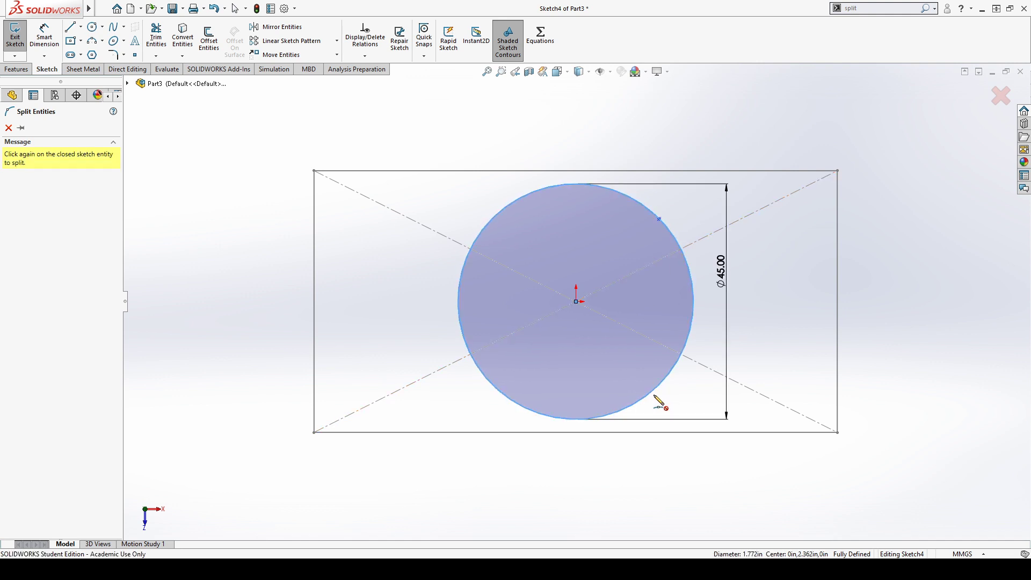
pyautogui.click(652, 394)
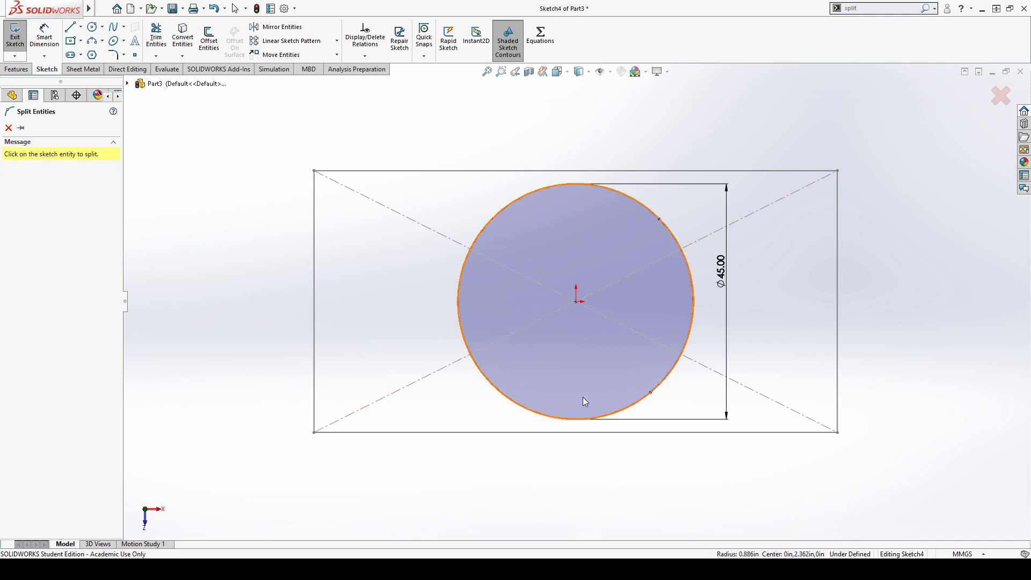
pyautogui.click(490, 383)
pyautogui.click(481, 232)
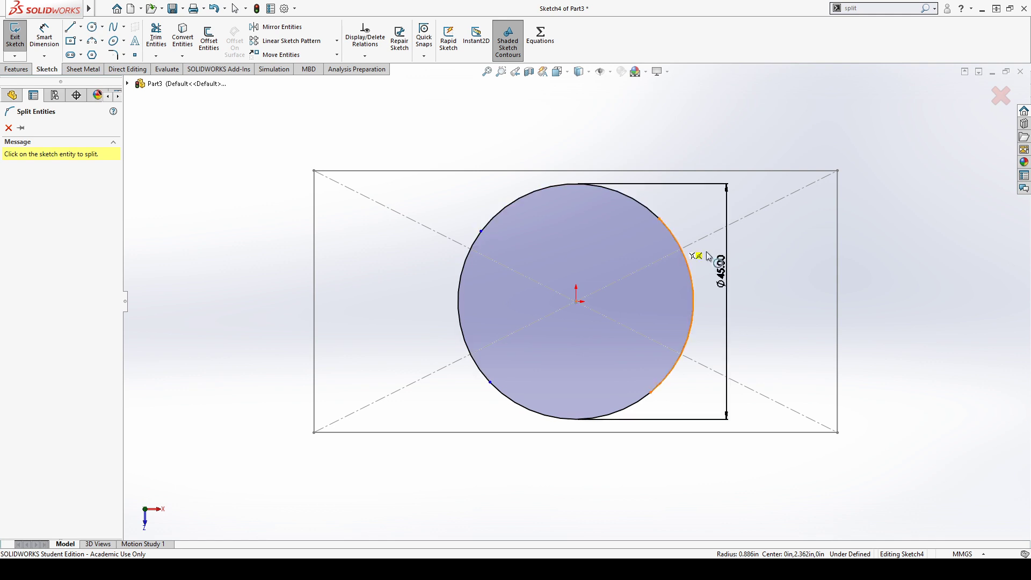
pyautogui.press('Escape')
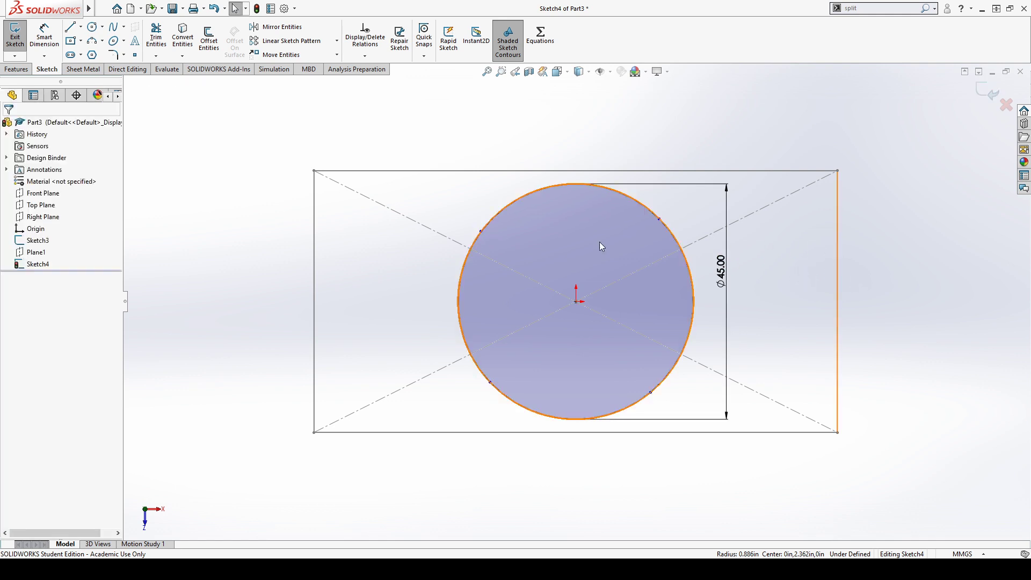
# Step: Examine the right, left and upper arcs of the split circle individually
pyautogui.click(689, 332)
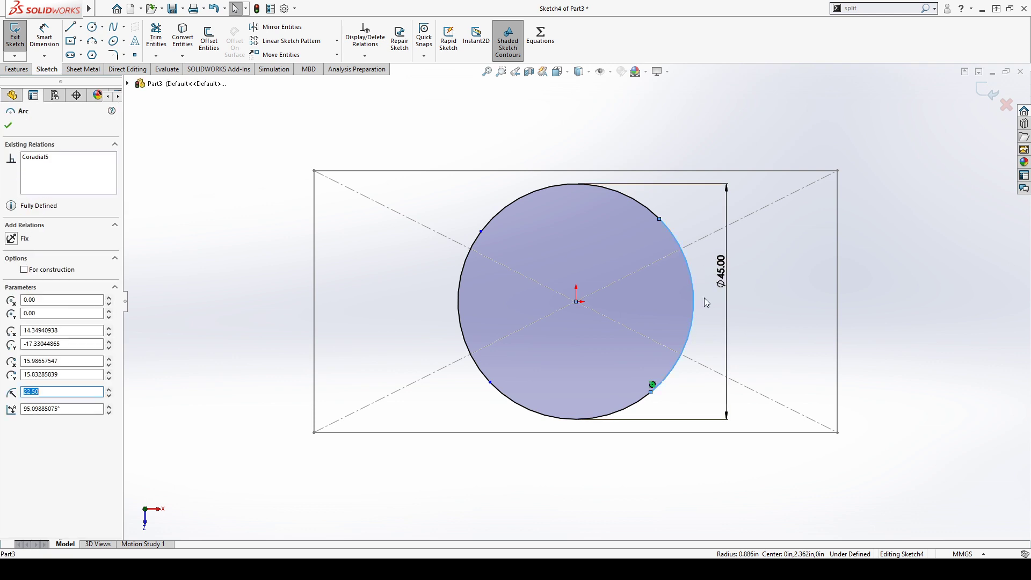
pyautogui.click(459, 287)
pyautogui.click(521, 197)
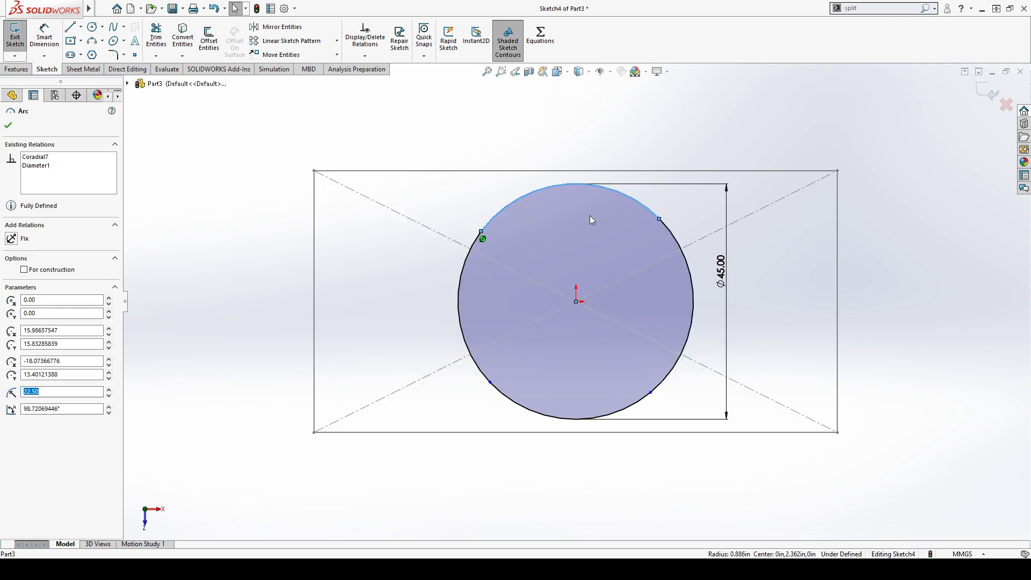
pyautogui.click(923, 352)
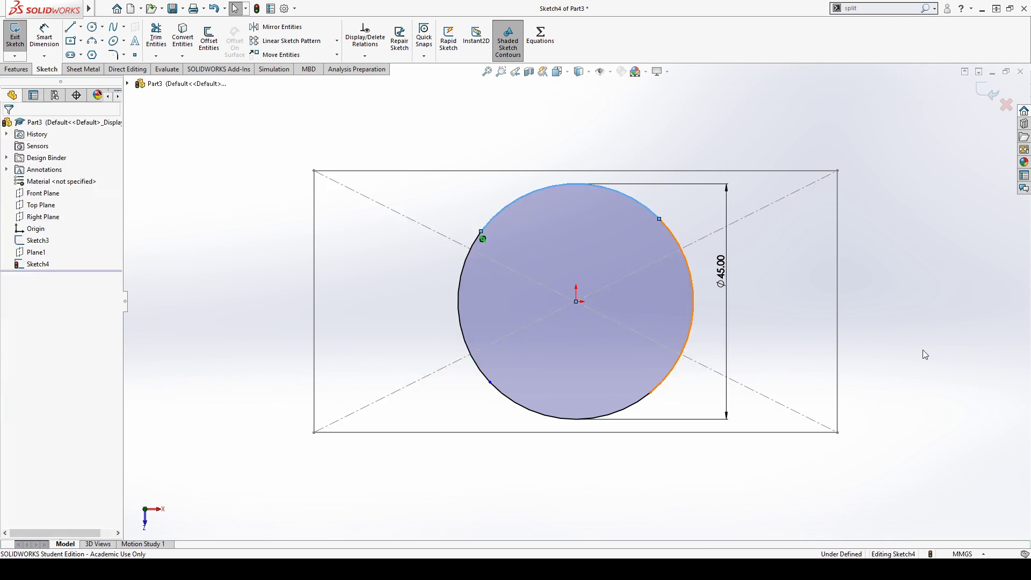
# Step: Sketch a corner rectangle inside the split circle, from its upper-left side to its lower-right side
pyautogui.click(78, 41)
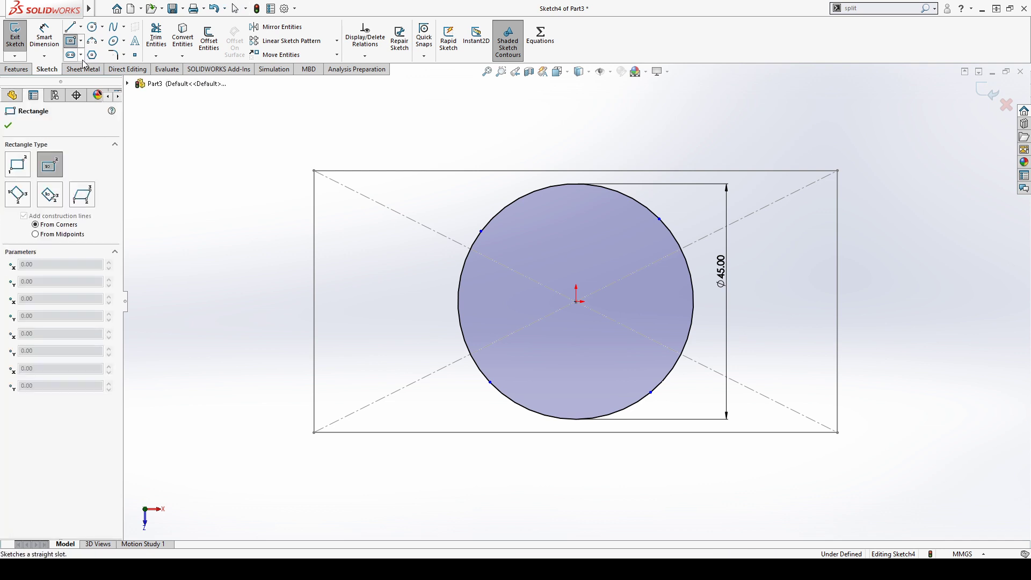
pyautogui.click(27, 170)
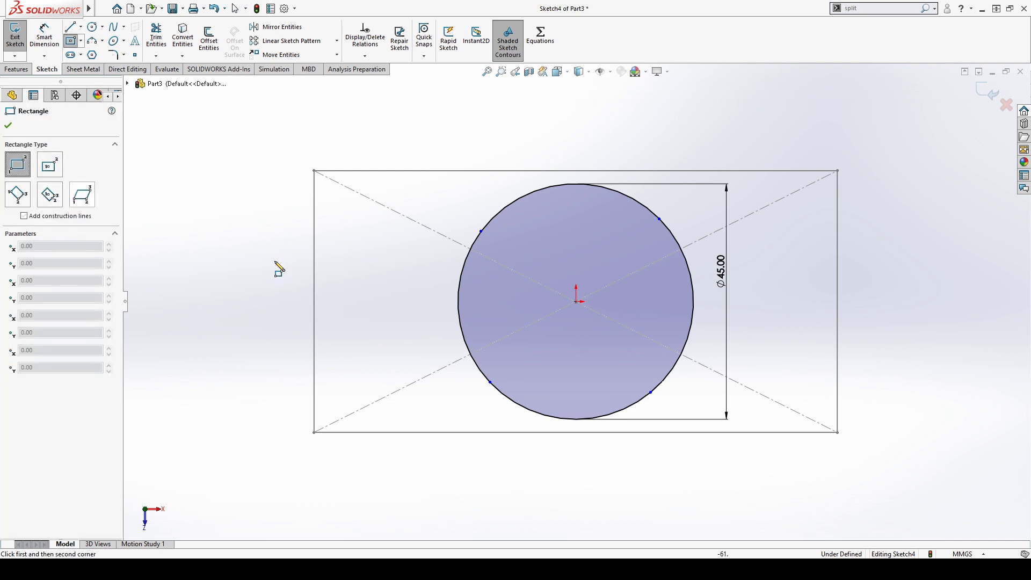
pyautogui.click(466, 258)
pyautogui.click(683, 350)
pyautogui.press('Escape')
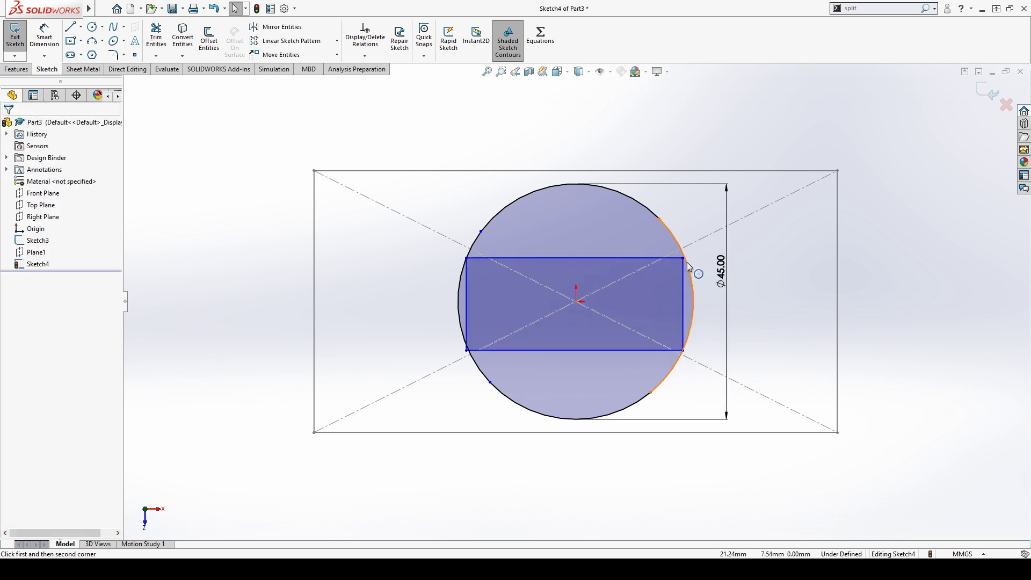
# Step: Merge each corner of the inner rectangle with the nearest split point on the circle
pyautogui.click(683, 258)
pyautogui.keyDown('ctrl'); pyautogui.click(659, 219); pyautogui.keyUp('ctrl')
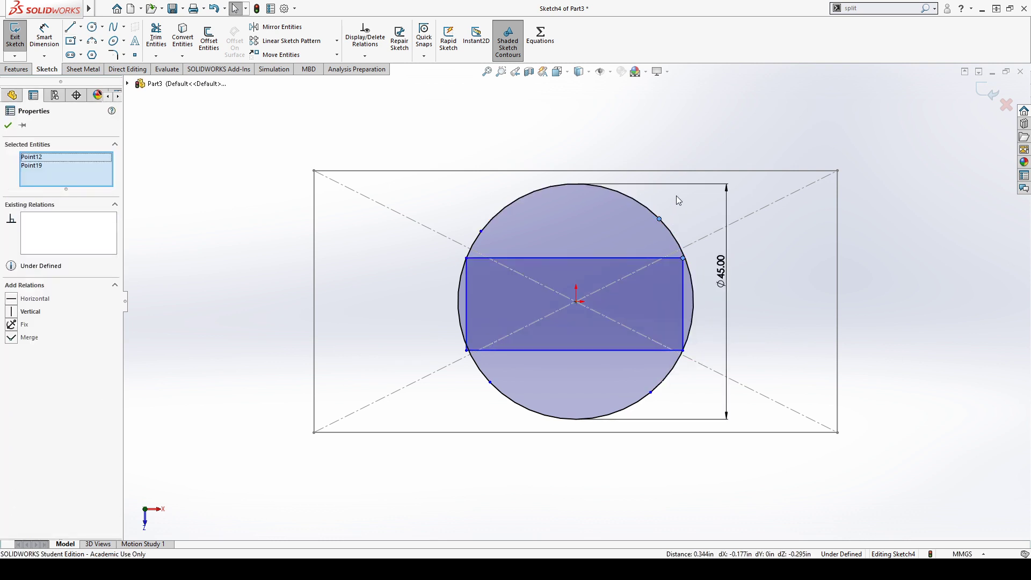
pyautogui.click(736, 169)
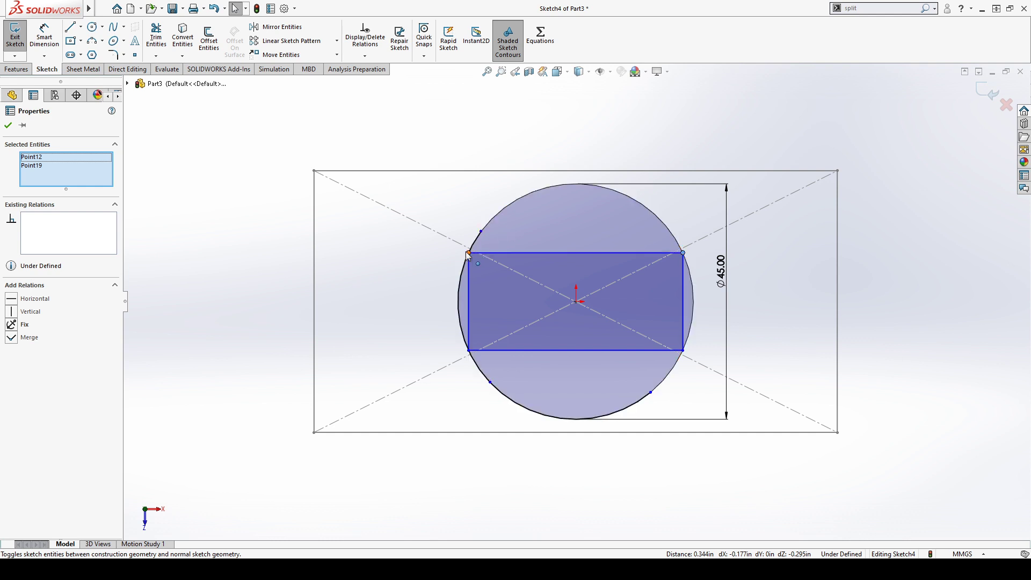
pyautogui.click(469, 253)
pyautogui.keyDown('ctrl'); pyautogui.click(480, 231); pyautogui.keyUp('ctrl')
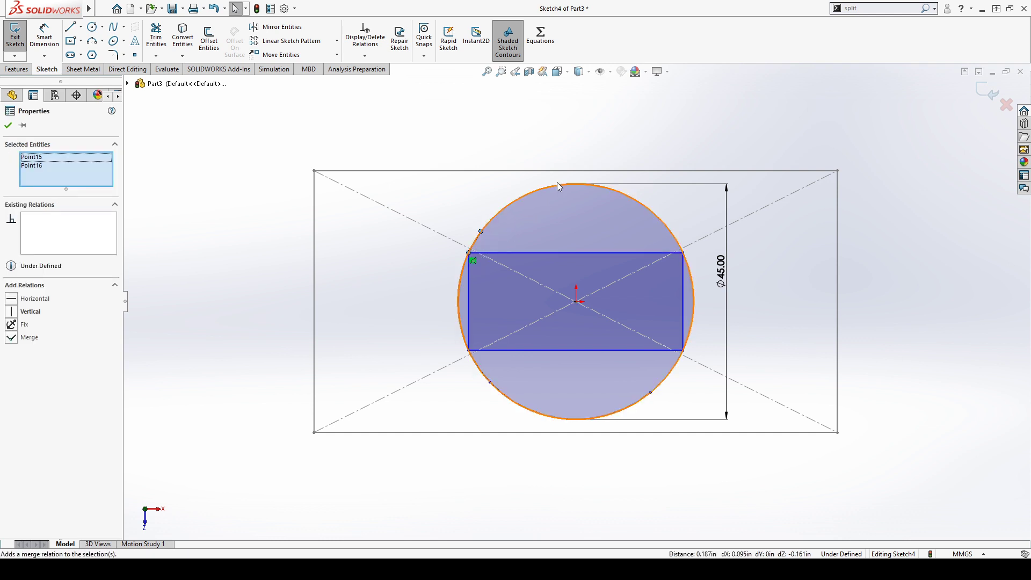
pyautogui.click(468, 350)
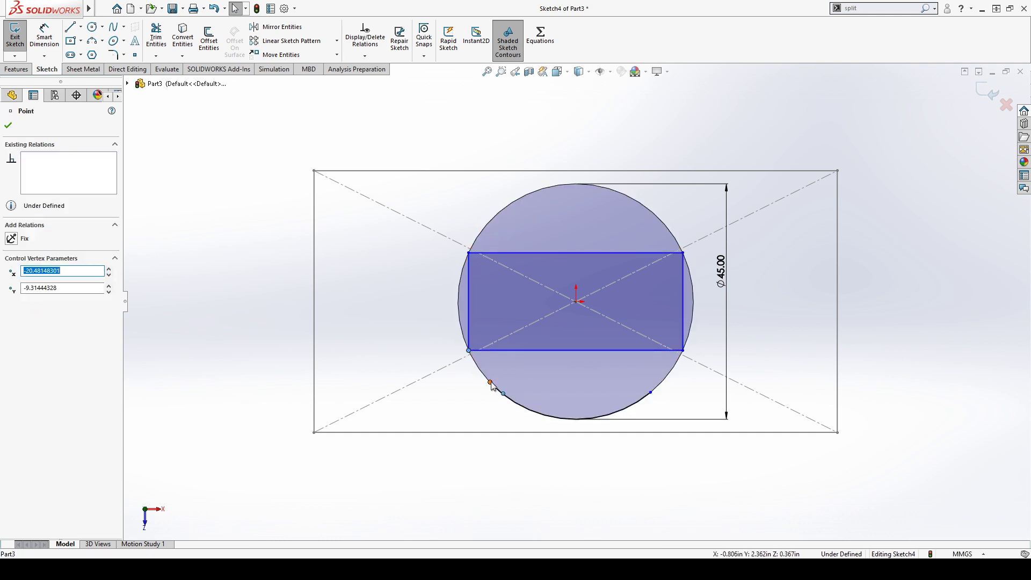
pyautogui.keyDown('ctrl'); pyautogui.click(490, 382); pyautogui.keyUp('ctrl')
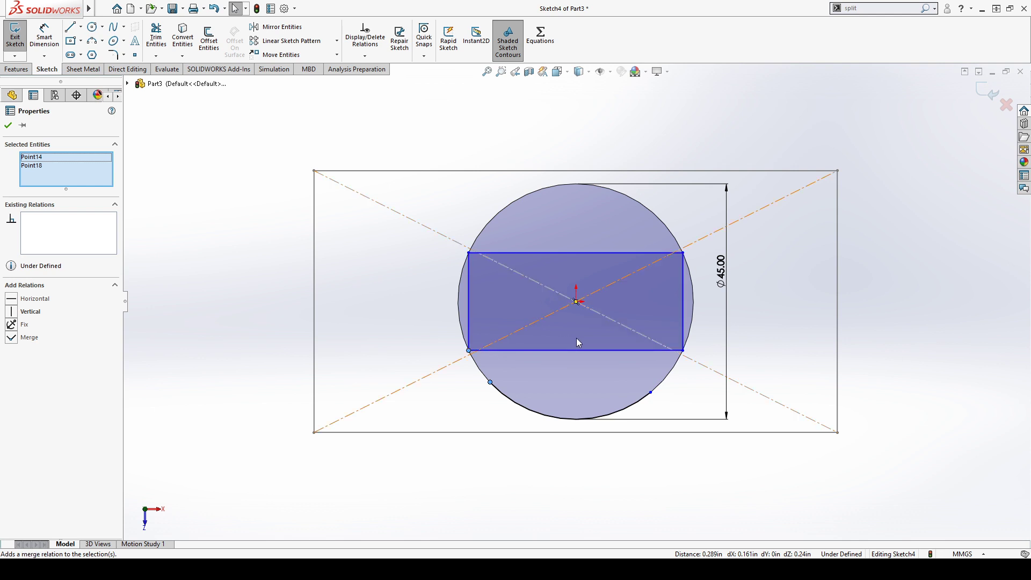
pyautogui.click(651, 392)
pyautogui.keyDown('ctrl'); pyautogui.click(683, 350); pyautogui.keyUp('ctrl')
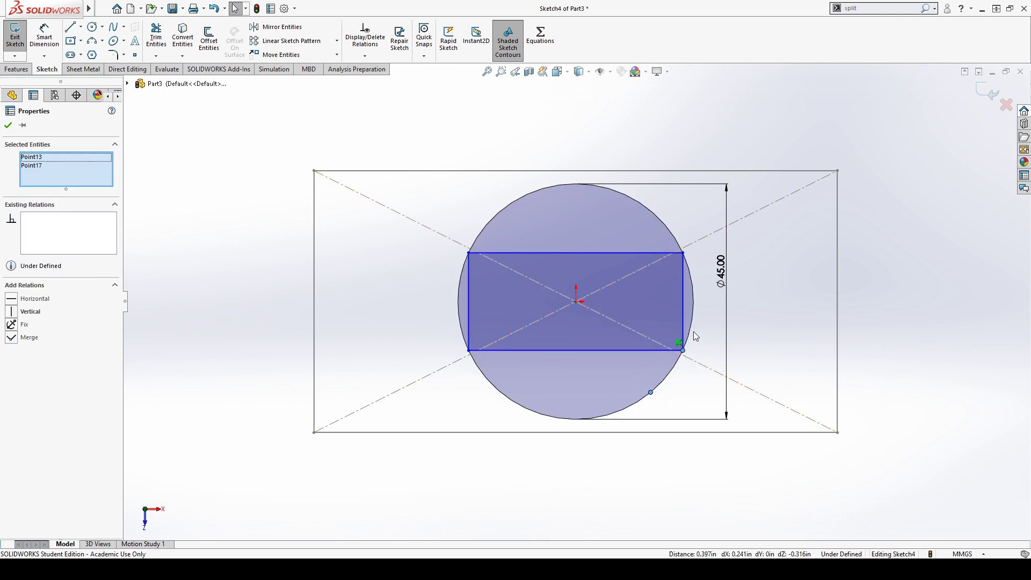
pyautogui.click(930, 264)
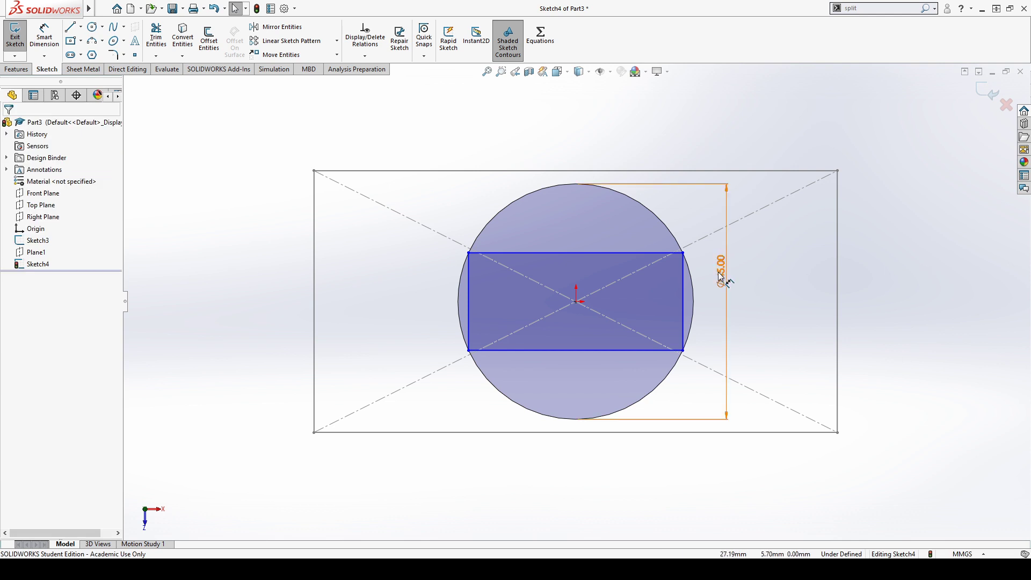
# Step: Convert all four sides of the inner rectangle to construction lines
pyautogui.click(682, 281)
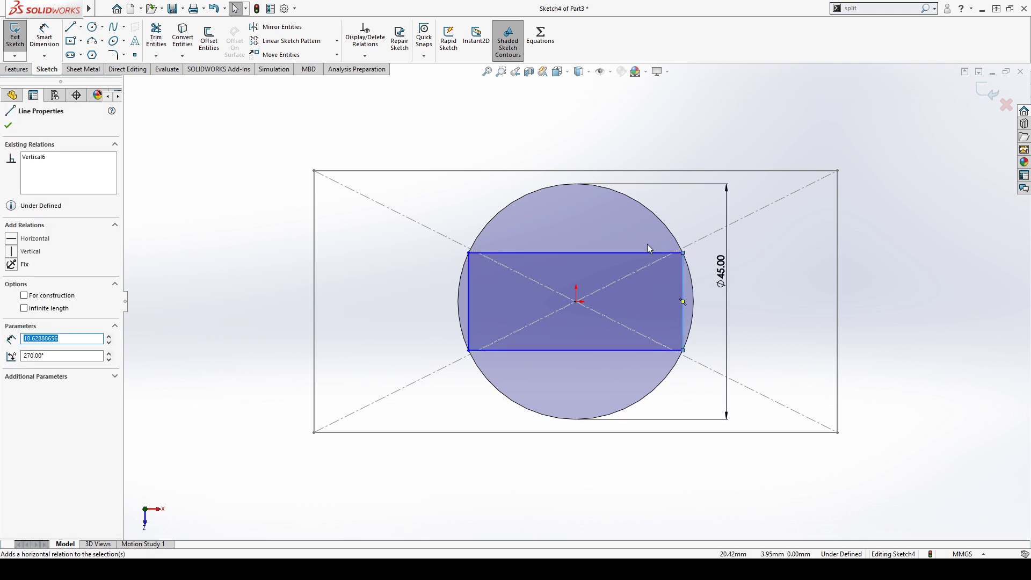
pyautogui.click(646, 244)
pyautogui.click(643, 255)
pyautogui.keyDown('ctrl'); pyautogui.click(683, 284); pyautogui.keyUp('ctrl')
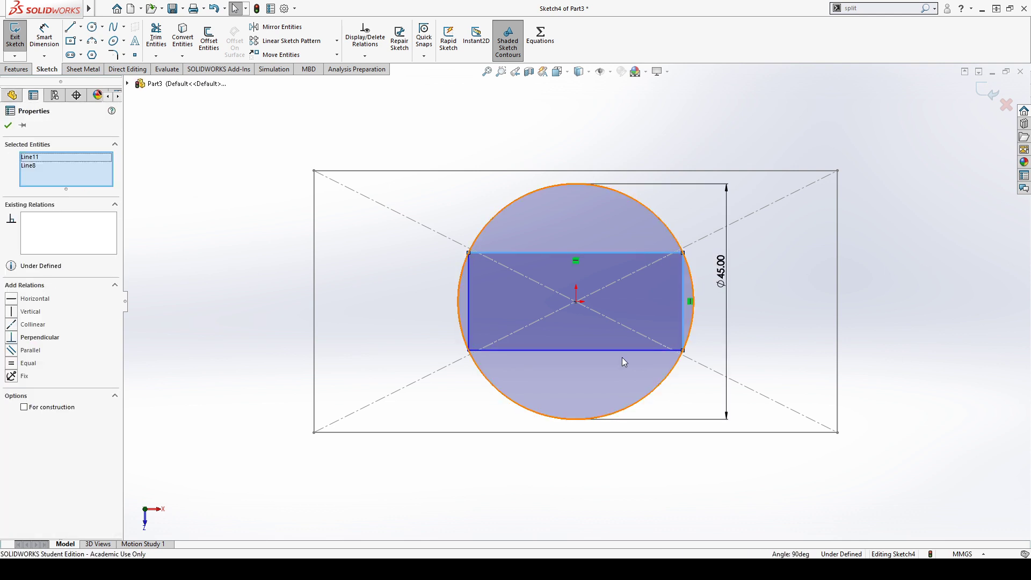
pyautogui.keyDown('ctrl'); pyautogui.click(600, 351); pyautogui.keyUp('ctrl')
pyautogui.keyDown('ctrl'); pyautogui.click(468, 301); pyautogui.keyUp('ctrl')
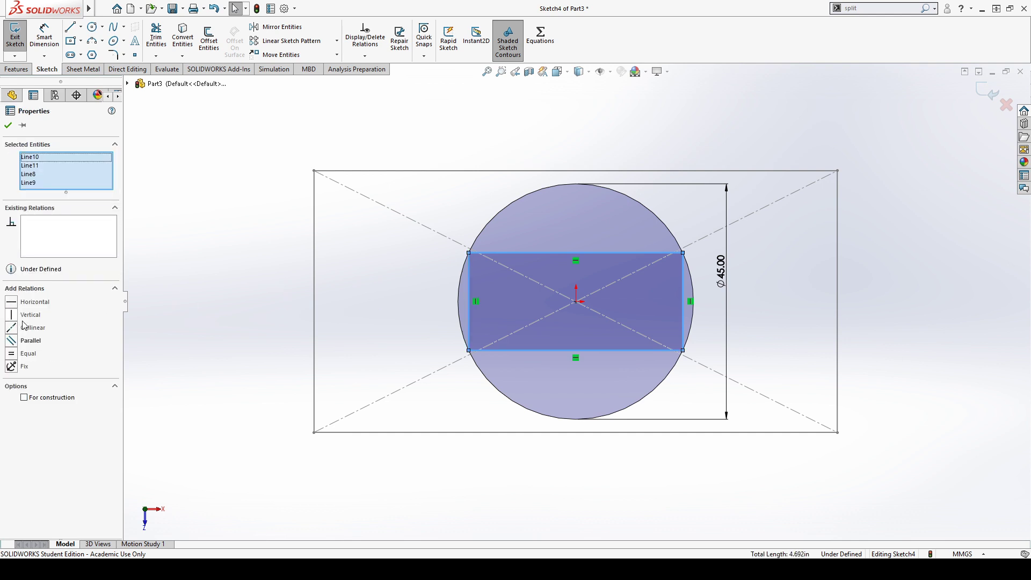
pyautogui.click(24, 398)
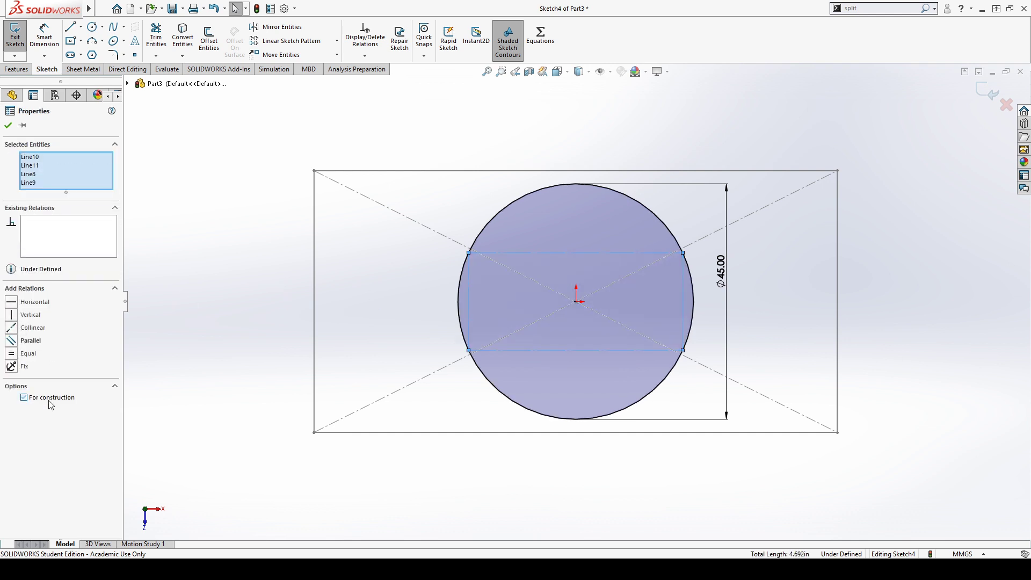
pyautogui.click(495, 476)
# Step: Dimension the distance between the construction rectangle's two horizontal sides as 20 mm and finish the sketch
pyautogui.moveTo(633, 289); pyautogui.dragTo(629, 273, button='right')
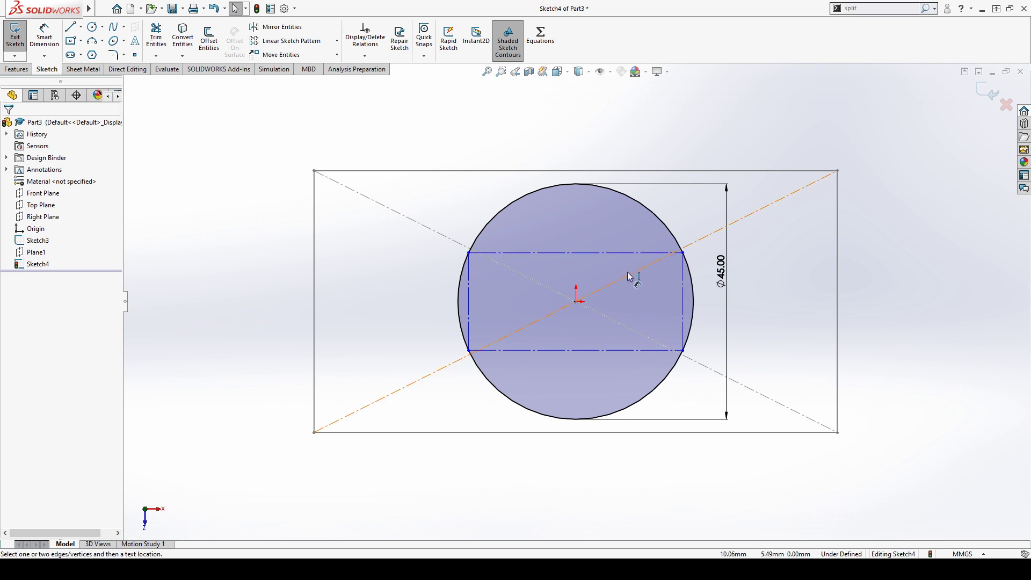
pyautogui.click(630, 277)
pyautogui.click(645, 295)
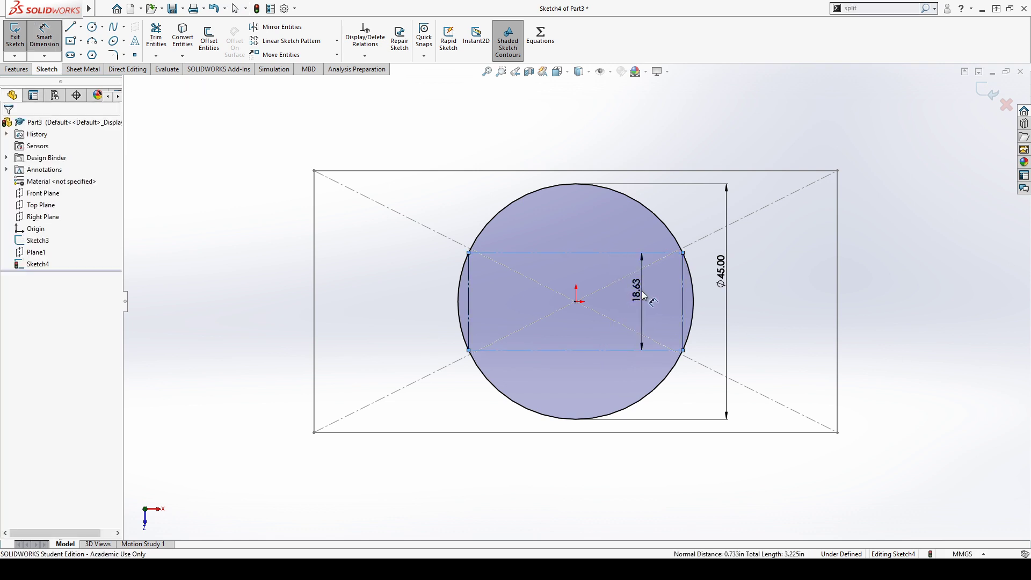
pyautogui.write('20')
pyautogui.press('Return')
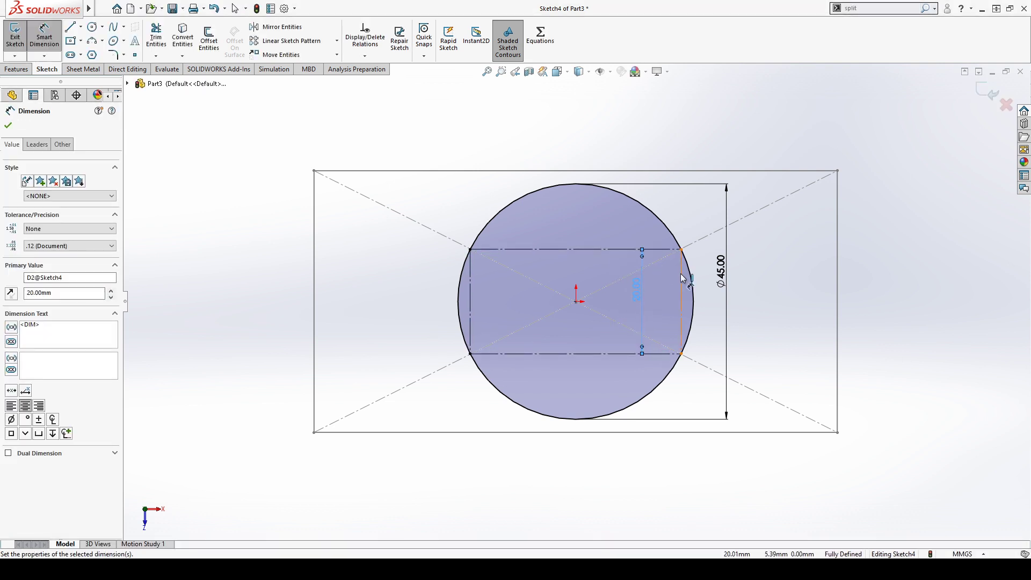
pyautogui.press('Escape')
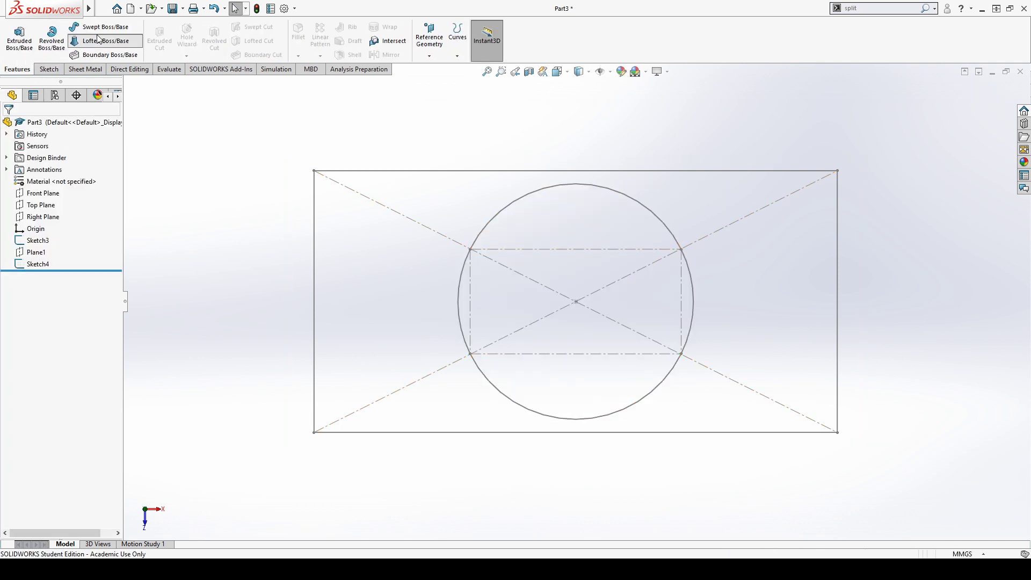
# Step: Create a lofted boss from the large rectangle to the split circle, with the connector joining their matching corners
pyautogui.click(102, 41)
pyautogui.click(313, 235)
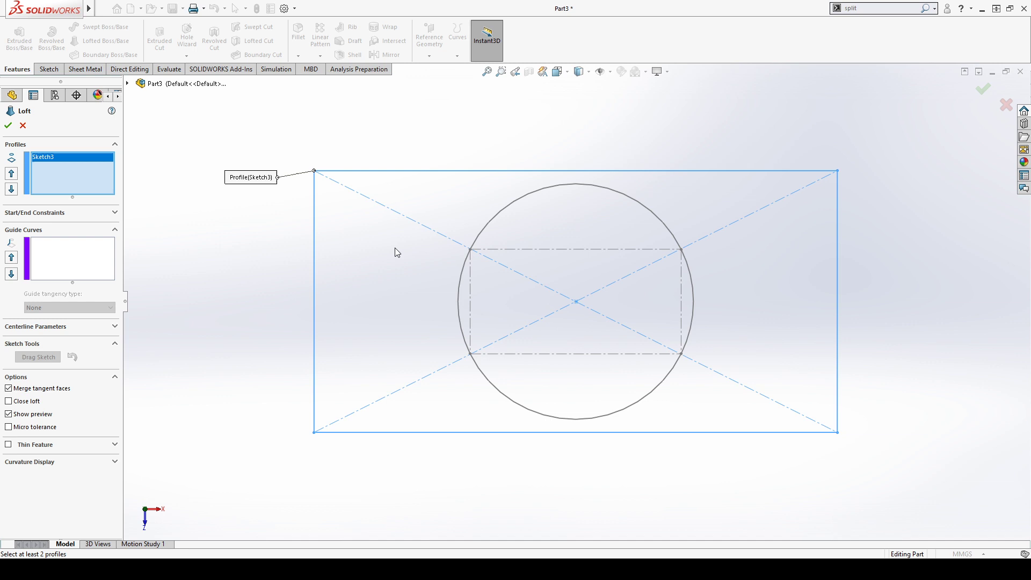
pyautogui.click(457, 283)
pyautogui.moveTo(414, 397)
pyautogui.mouseDown(button='middle')
pyautogui.moveTo(538, 297)
pyautogui.moveTo(534, 438)
pyautogui.moveTo(469, 472)
pyautogui.moveTo(466, 462)
pyautogui.mouseUp(button='middle')
pyautogui.moveTo(443, 257)
pyautogui.mouseDown()
pyautogui.moveTo(505, 304)
pyautogui.moveTo(529, 305)
pyautogui.moveTo(445, 259)
pyautogui.mouseUp()
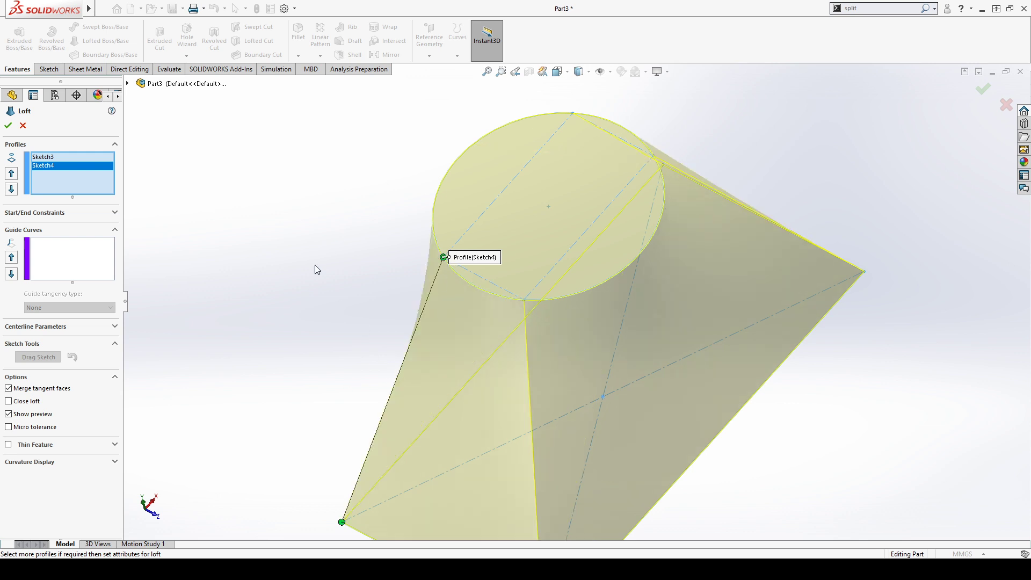
pyautogui.moveTo(316, 269)
pyautogui.mouseDown(button='middle')
pyautogui.moveTo(357, 312)
pyautogui.moveTo(449, 340)
pyautogui.moveTo(345, 231)
pyautogui.moveTo(299, 442)
pyautogui.moveTo(417, 413)
pyautogui.moveTo(410, 368)
pyautogui.moveTo(311, 279)
pyautogui.mouseUp(button='middle')
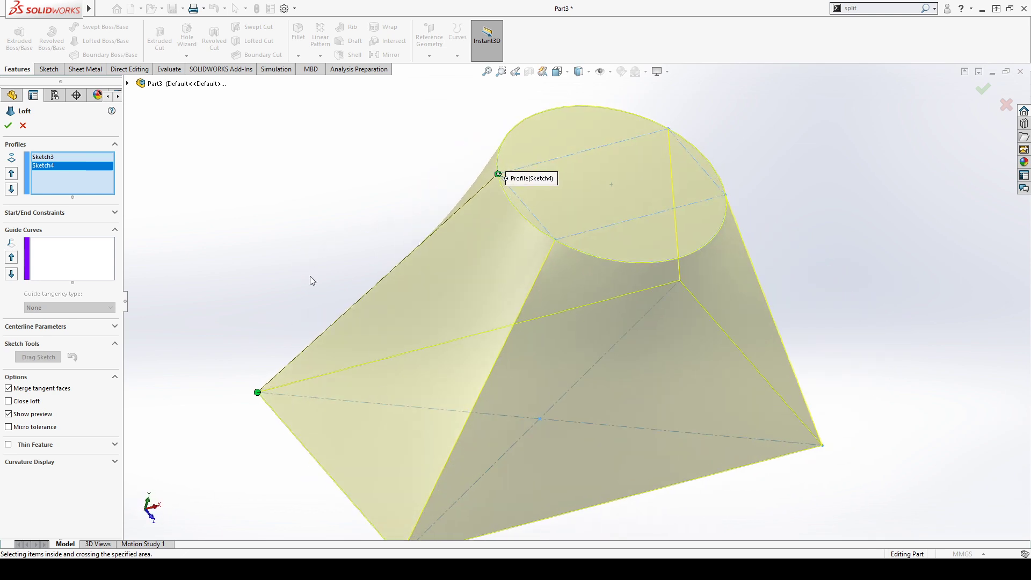
pyautogui.scroll(5, 427, 245)
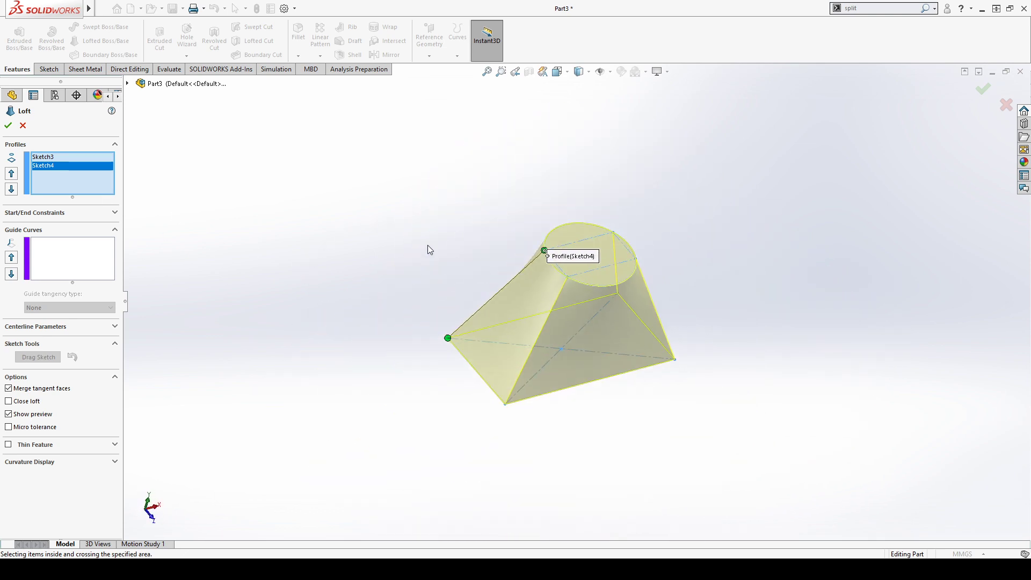
pyautogui.click(981, 89)
# Step: Examine the lofted solid from several sides, including its circular end, rectangular base and side faces
pyautogui.scroll(-3, 584, 305)
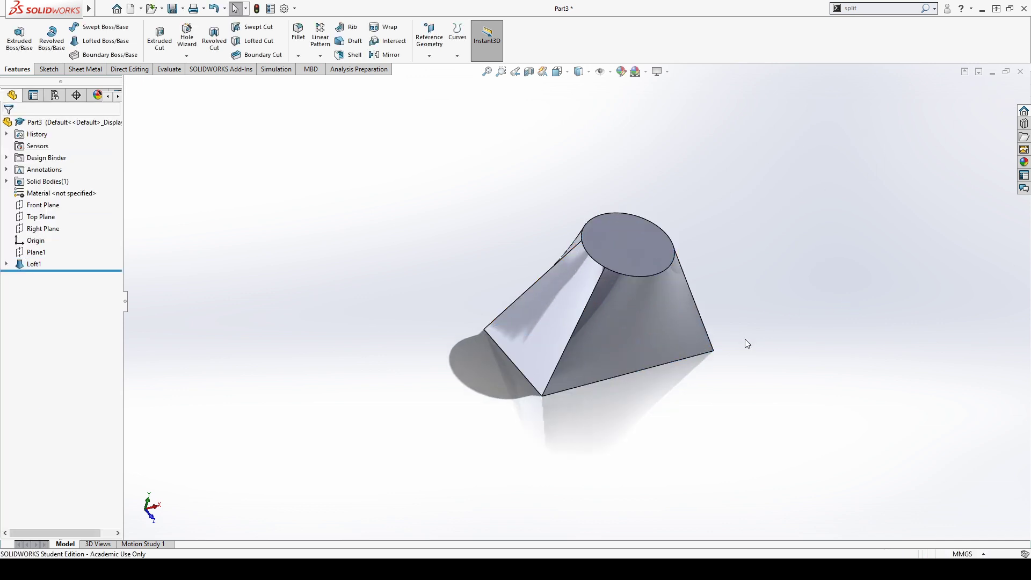
pyautogui.moveTo(746, 339); pyautogui.dragTo(588, 239, button='middle')
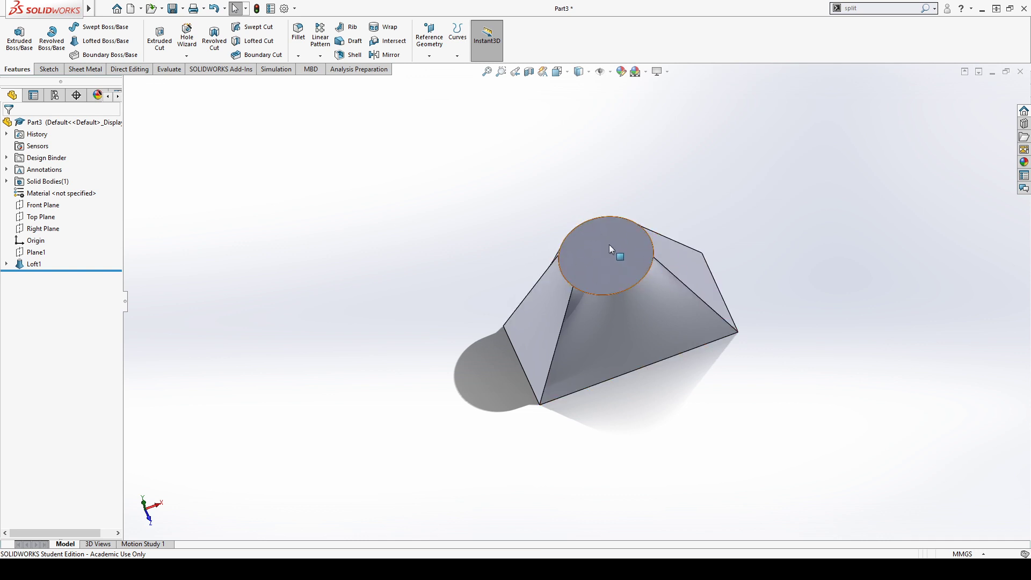
pyautogui.moveTo(607, 231); pyautogui.dragTo(614, 365, button='middle')
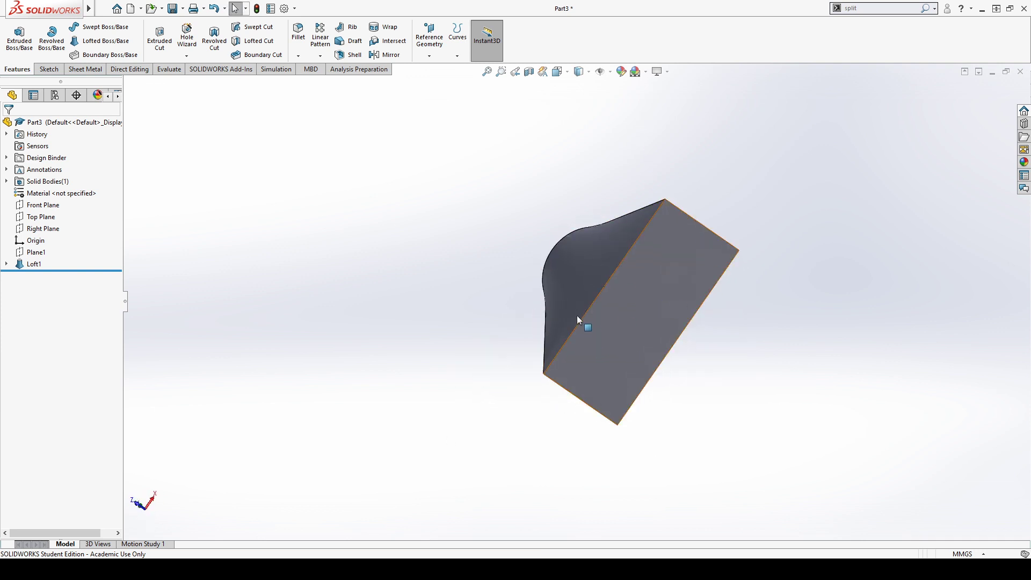
pyautogui.scroll(3, 704, 235)
pyautogui.scroll(-5, 604, 302)
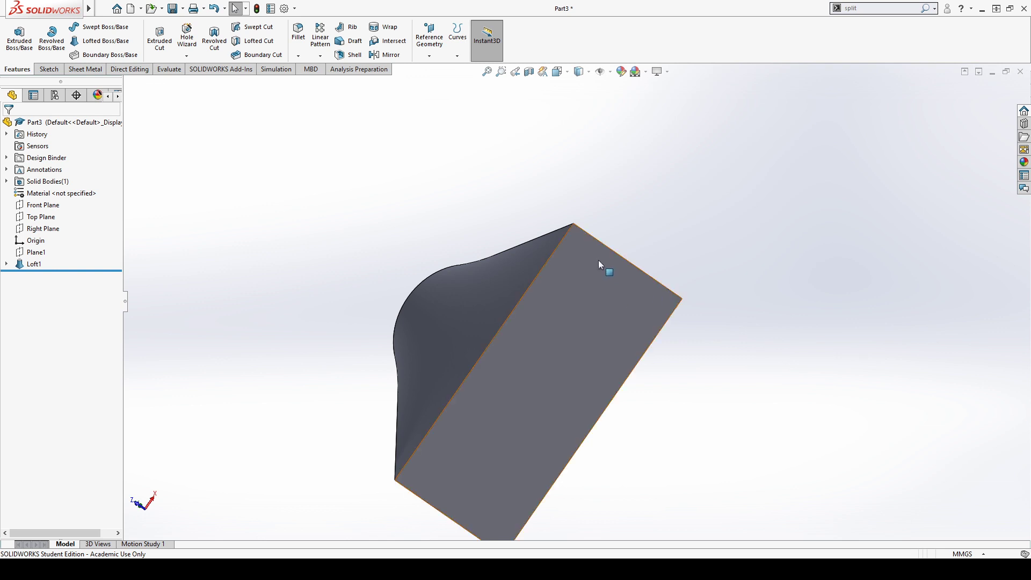
pyautogui.scroll(3, 598, 260)
pyautogui.moveTo(257, 272); pyautogui.dragTo(483, 344, button='middle')
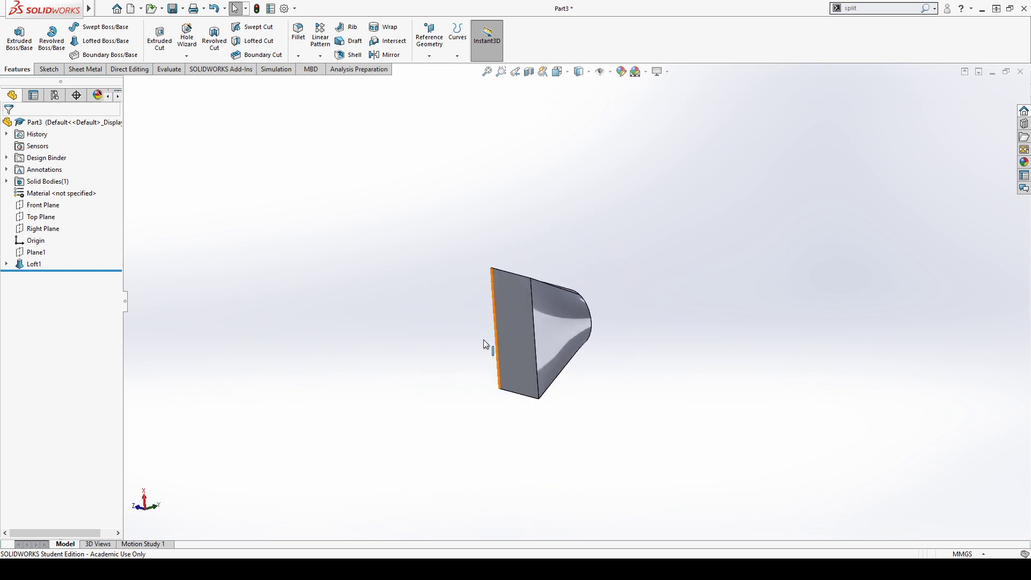
pyautogui.moveTo(271, 181); pyautogui.dragTo(582, 349, button='middle')
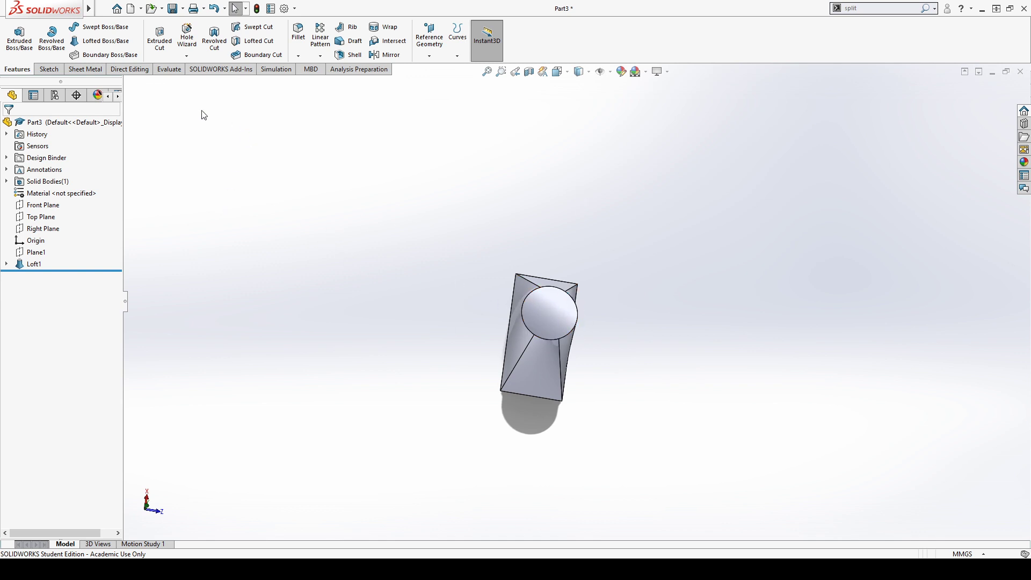
pyautogui.click(49, 70)
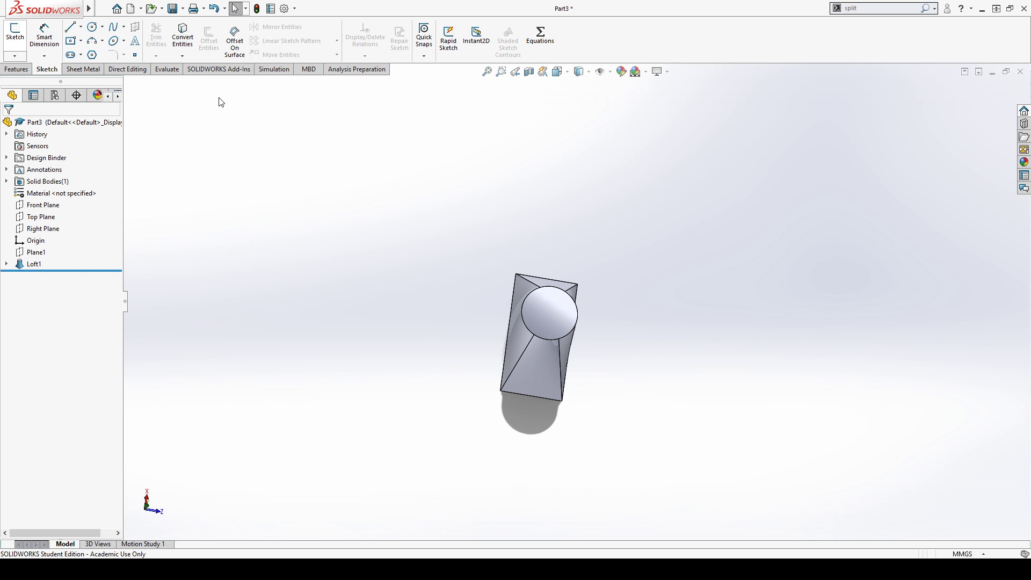
pyautogui.click(6, 71)
pyautogui.moveTo(432, 208); pyautogui.dragTo(662, 456)
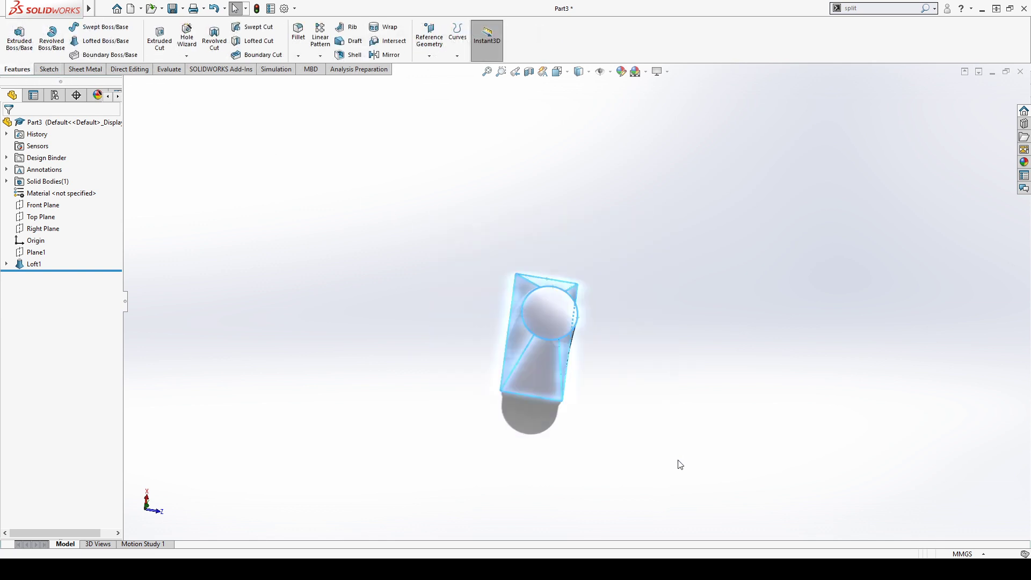
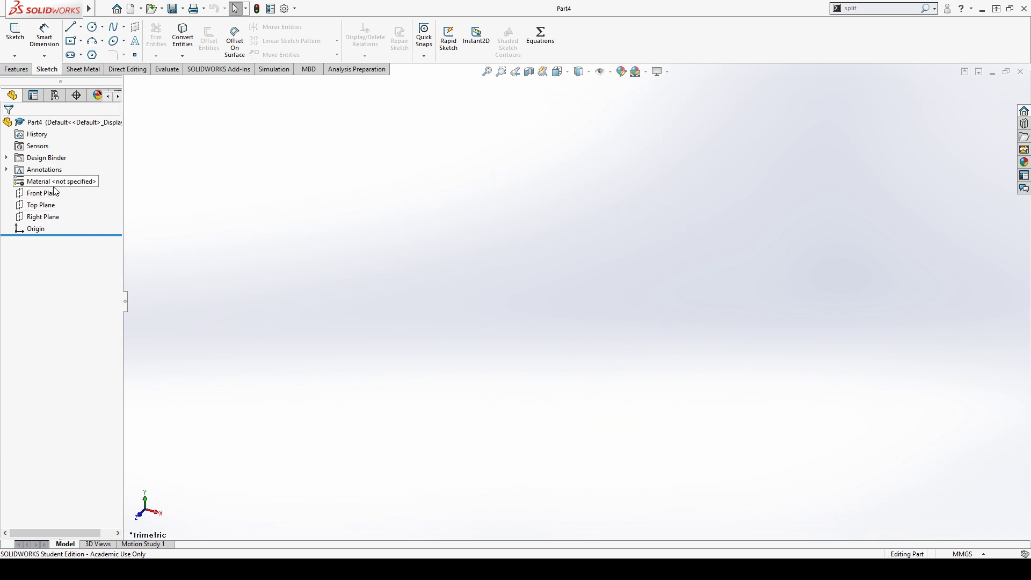
# Step: Sketch a circle about 61 mm in diameter on the Top Plane of the new part, centred on the origin
pyautogui.click(51, 206)
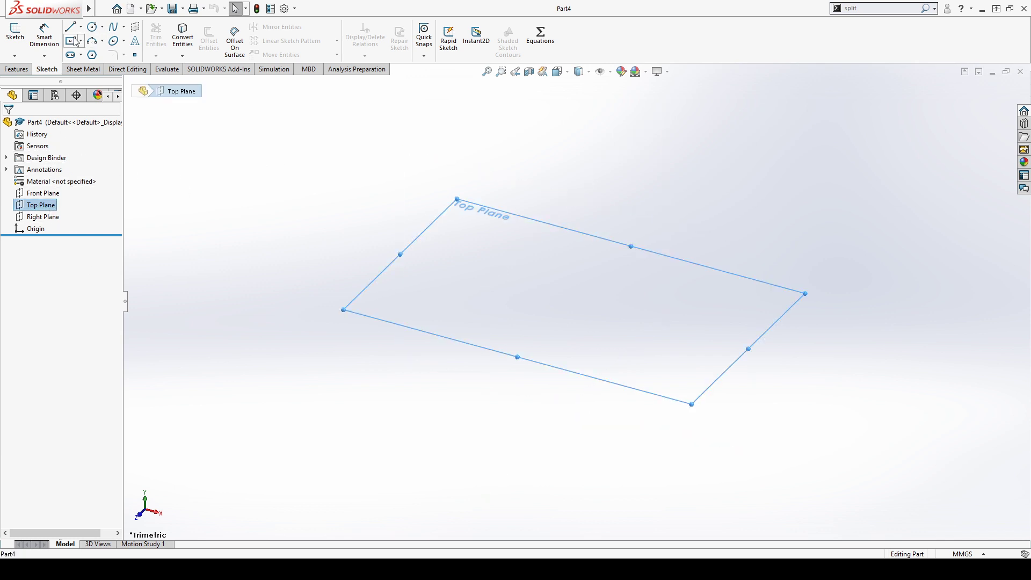
pyautogui.click(92, 26)
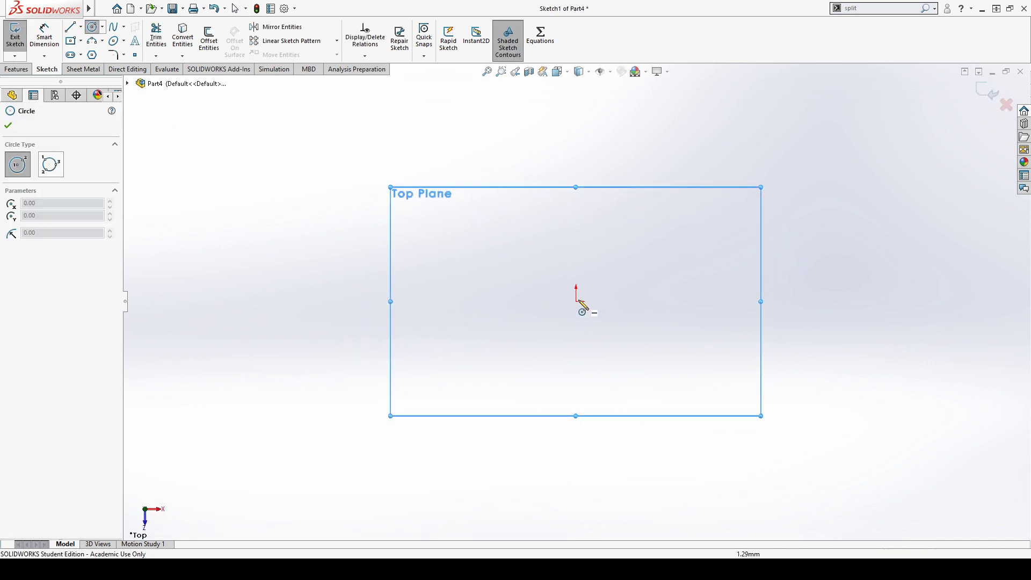
pyautogui.click(578, 300)
pyautogui.click(639, 306)
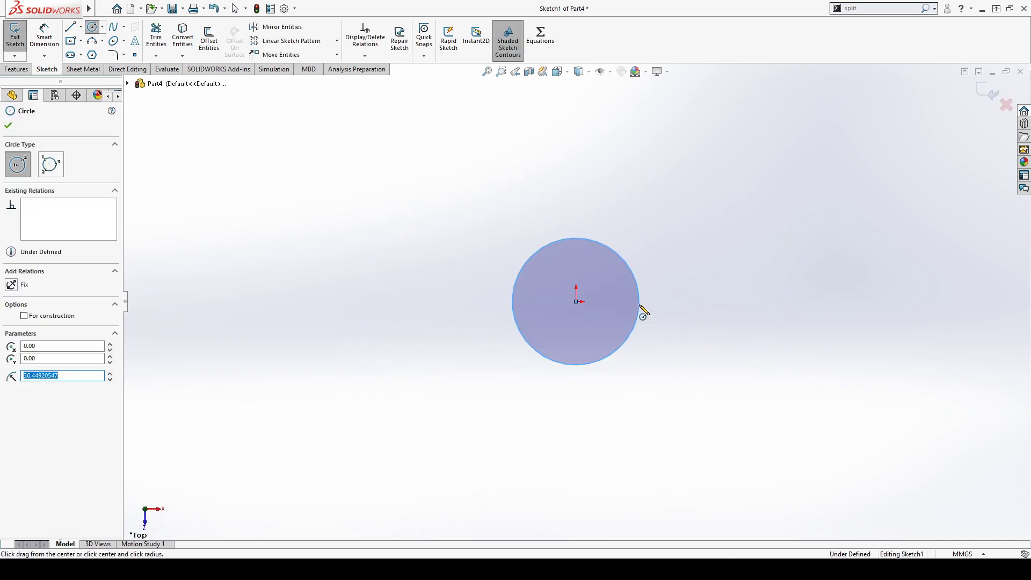
pyautogui.press('Escape')
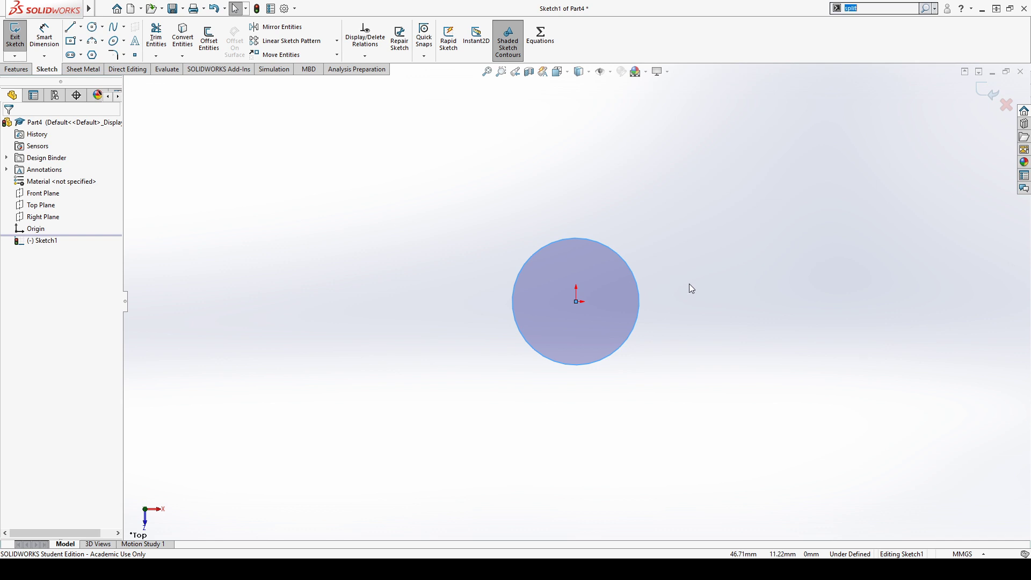
# Step: Set the circle's diameter to 20 mm and exit the sketch
pyautogui.press('d')
pyautogui.click(639, 290)
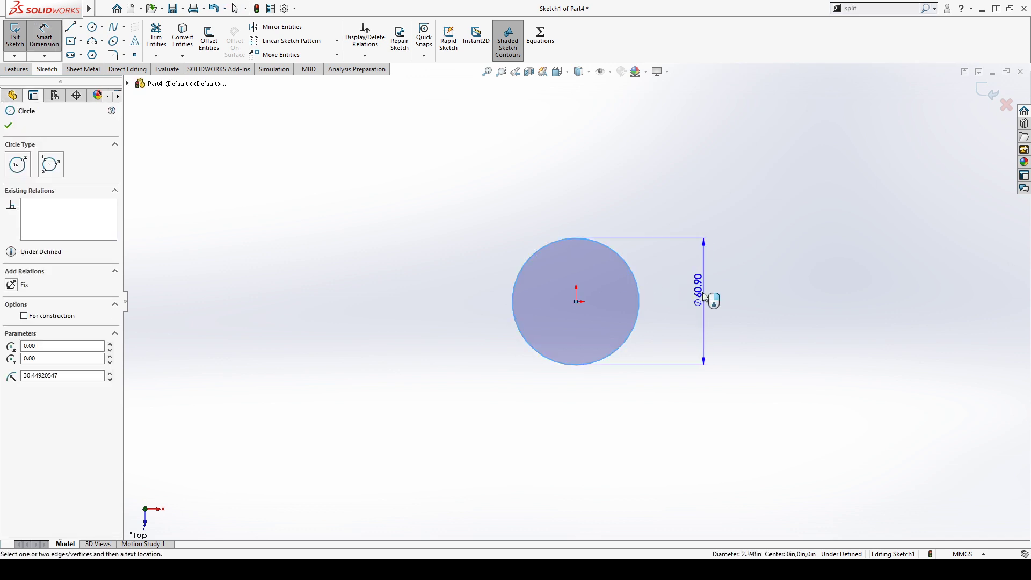
pyautogui.click(704, 296)
pyautogui.press('Return')
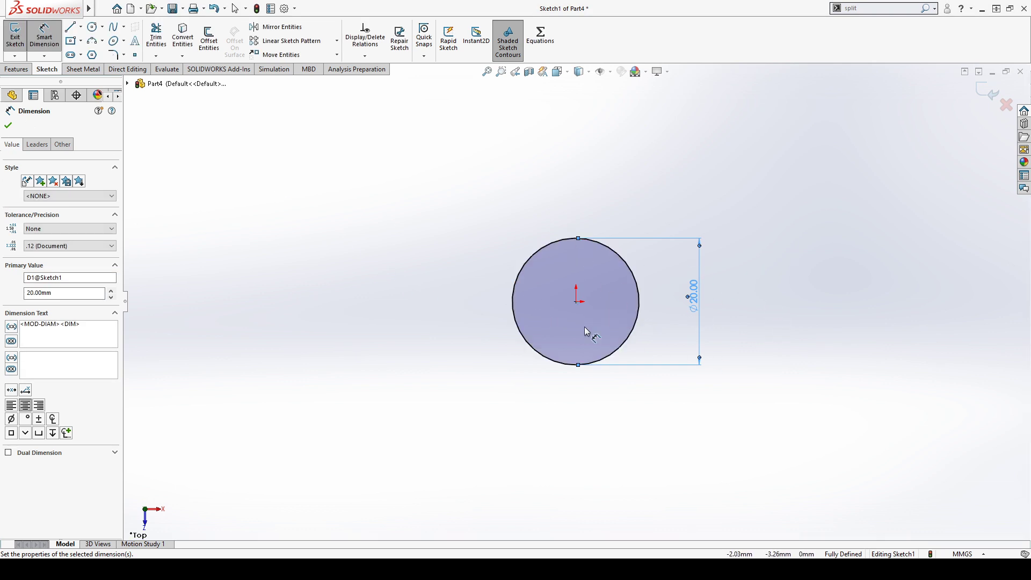
pyautogui.click(987, 95)
pyautogui.moveTo(532, 368)
pyautogui.mouseDown(button='middle')
pyautogui.moveTo(431, 244)
pyautogui.moveTo(470, 327)
pyautogui.moveTo(525, 223)
pyautogui.moveTo(500, 305)
pyautogui.mouseUp(button='middle')
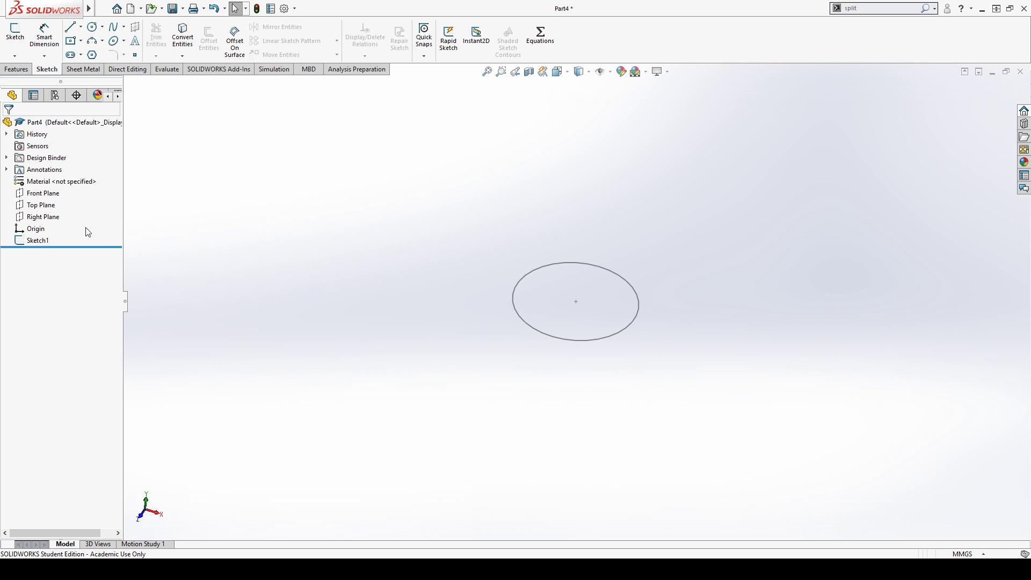
# Step: Sketch a vertical line above the origin on the Front Plane, continued by a 90° tangent arc of about 8 mm radius curving towards +X
pyautogui.click(47, 197)
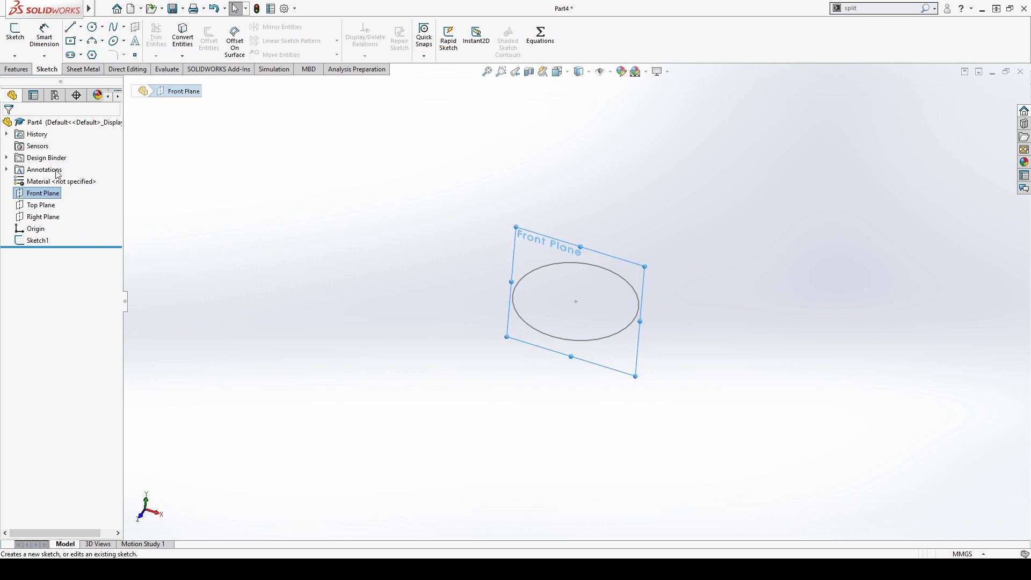
pyautogui.click(55, 176)
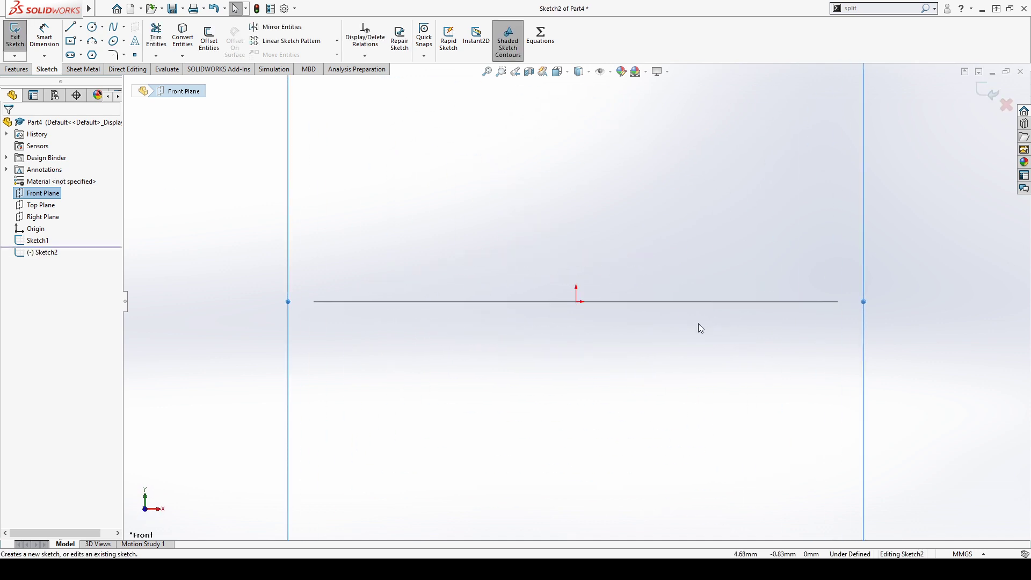
pyautogui.scroll(8, 699, 324)
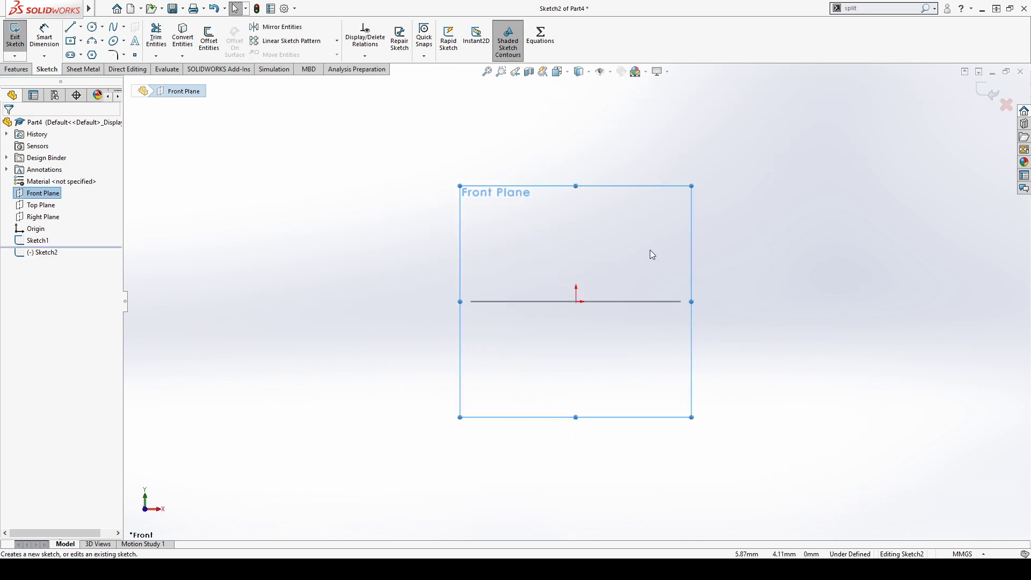
pyautogui.click(70, 27)
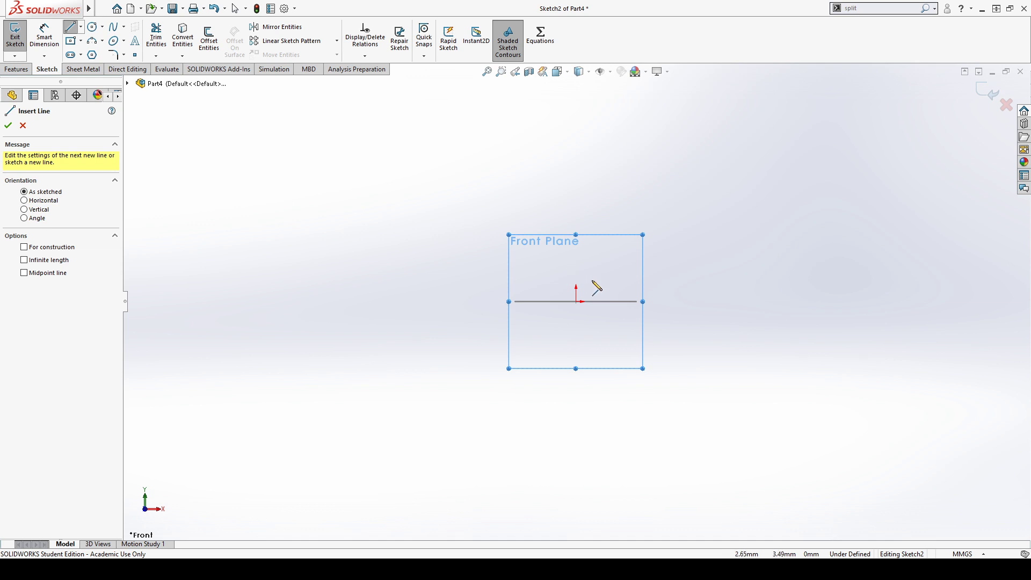
pyautogui.click(576, 277)
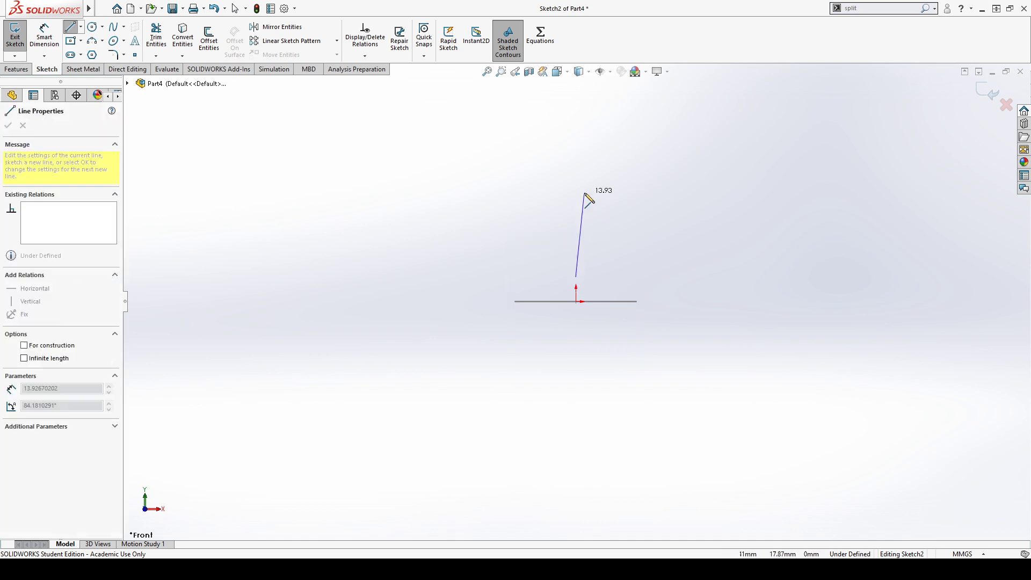
pyautogui.click(576, 200)
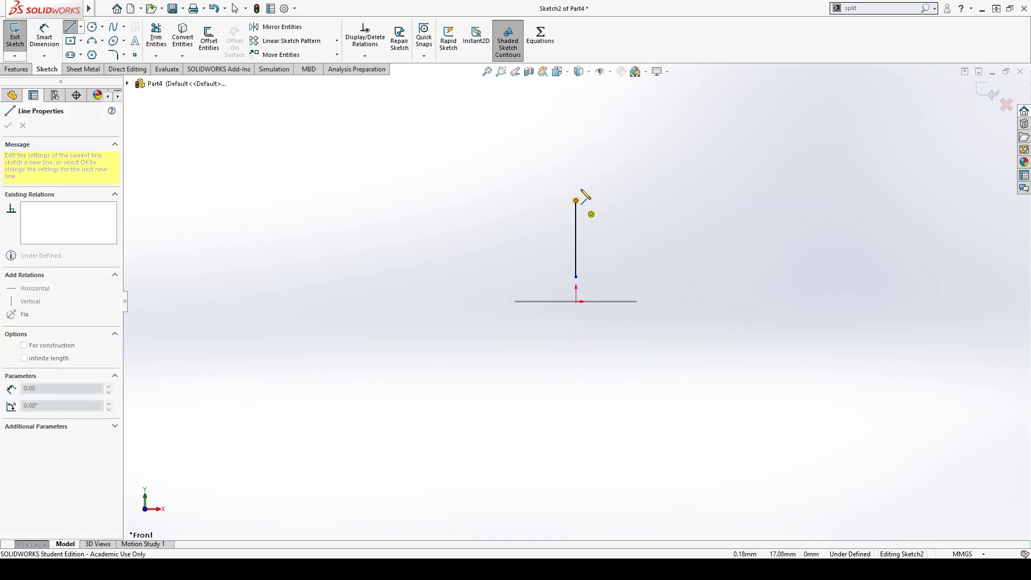
pyautogui.click(624, 152)
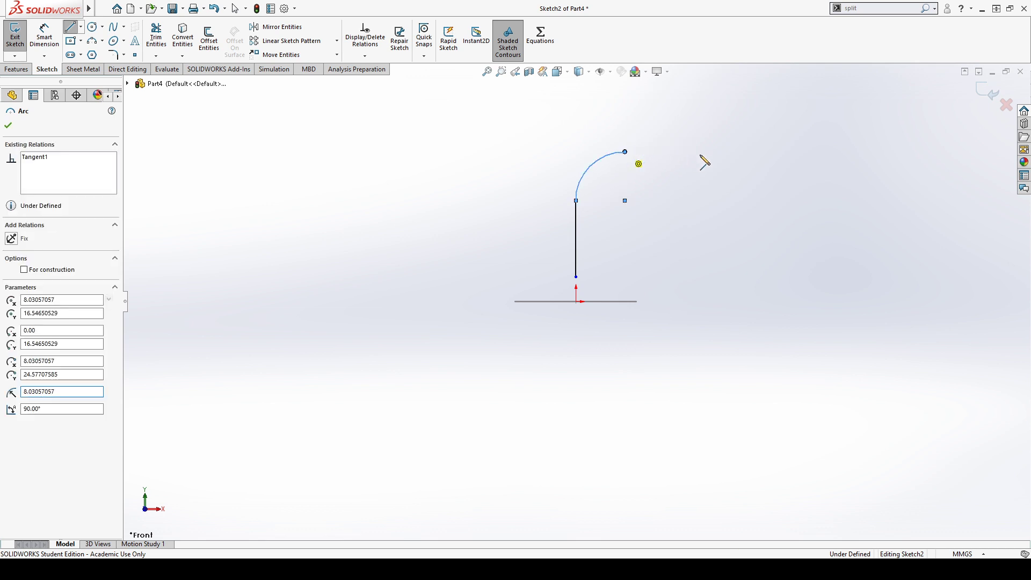
# Step: Draw a horizontal line outward from the arc's upper end, tangent to the arc, and end the line chain
pyautogui.click(733, 152)
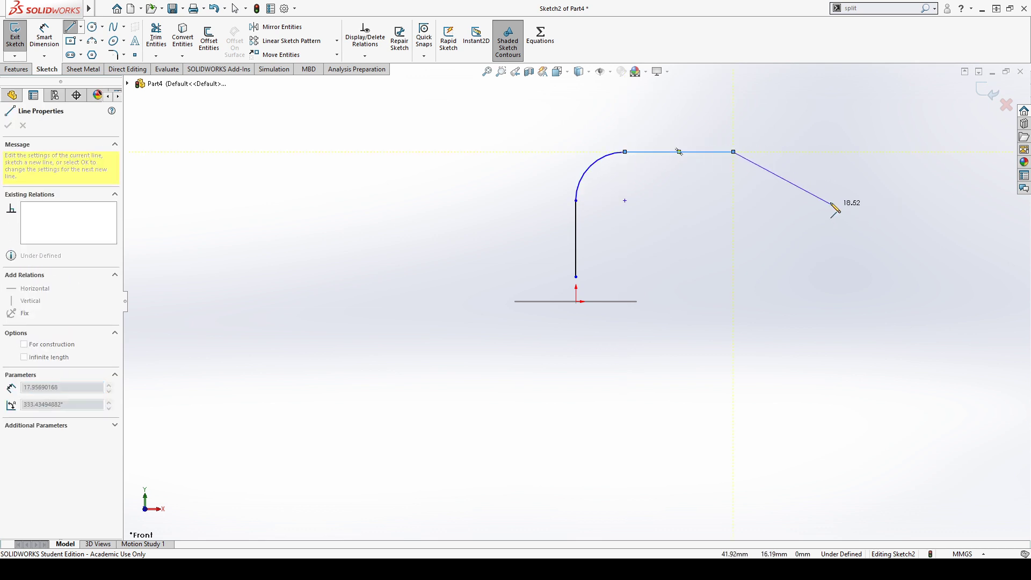
pyautogui.press('Escape')
pyautogui.press('Escape')
pyautogui.scroll(3, 537, 193)
pyautogui.scroll(-3, 562, 181)
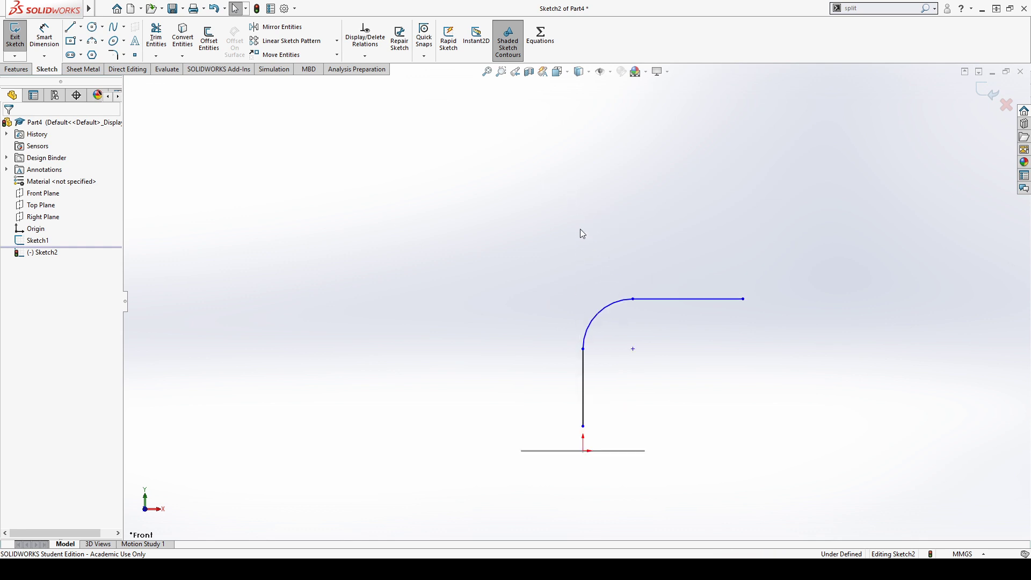
# Step: Make the vertical line and the horizontal line equal in length with an Equal relation
pyautogui.click(585, 374)
pyautogui.keyDown('ctrl'); pyautogui.click(687, 299); pyautogui.keyUp('ctrl')
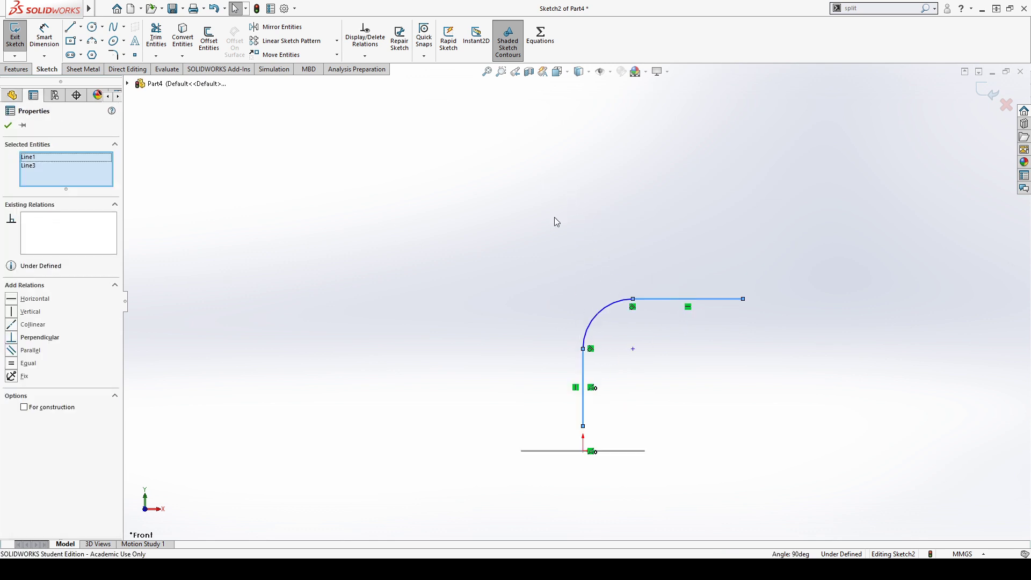
pyautogui.click(24, 364)
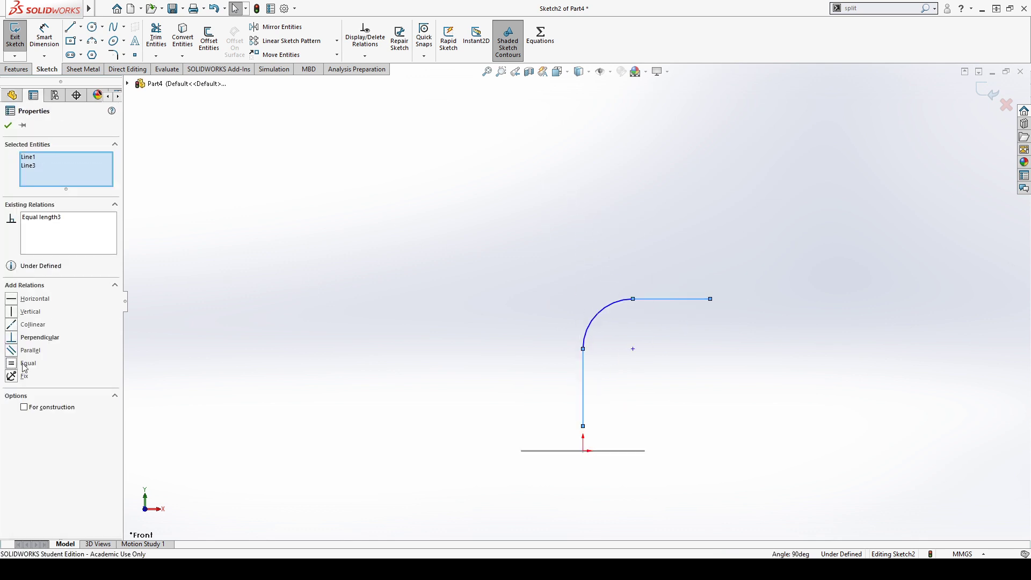
pyautogui.click(553, 298)
# Step: Dimension the vertical line's length to 25 mm
pyautogui.press('d')
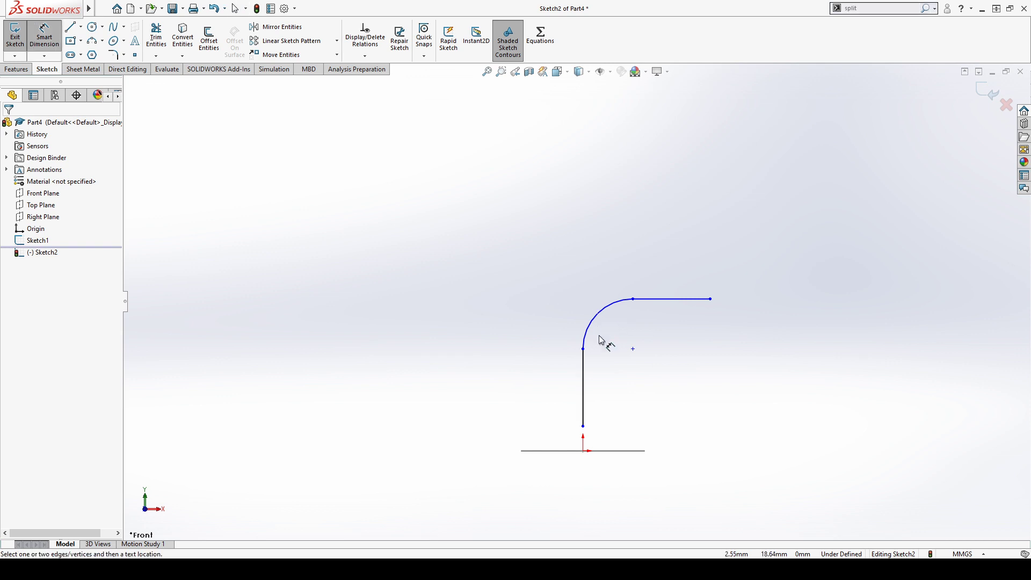
pyautogui.click(584, 386)
pyautogui.click(543, 390)
pyautogui.write('25')
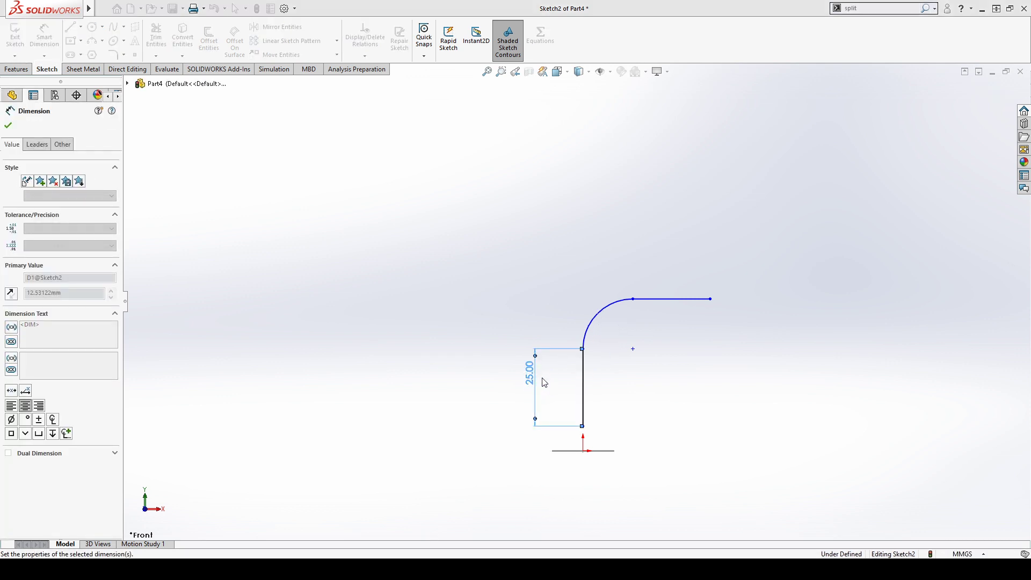
pyautogui.press('Return')
# Step: Dimension the arc connecting the two lines to a radius of 15 mm
pyautogui.click(595, 326)
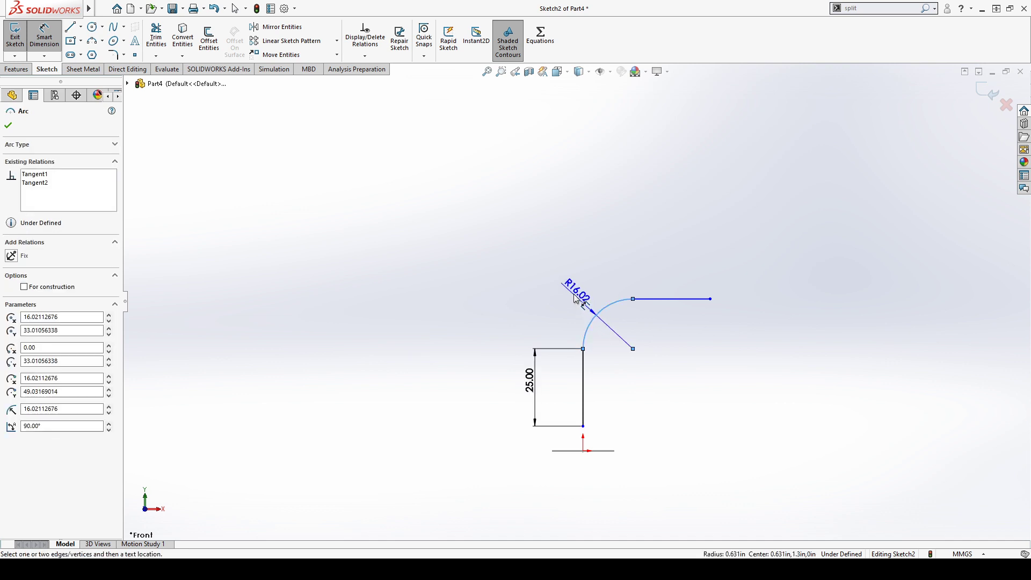
pyautogui.click(575, 297)
pyautogui.write('15')
pyautogui.press('Return')
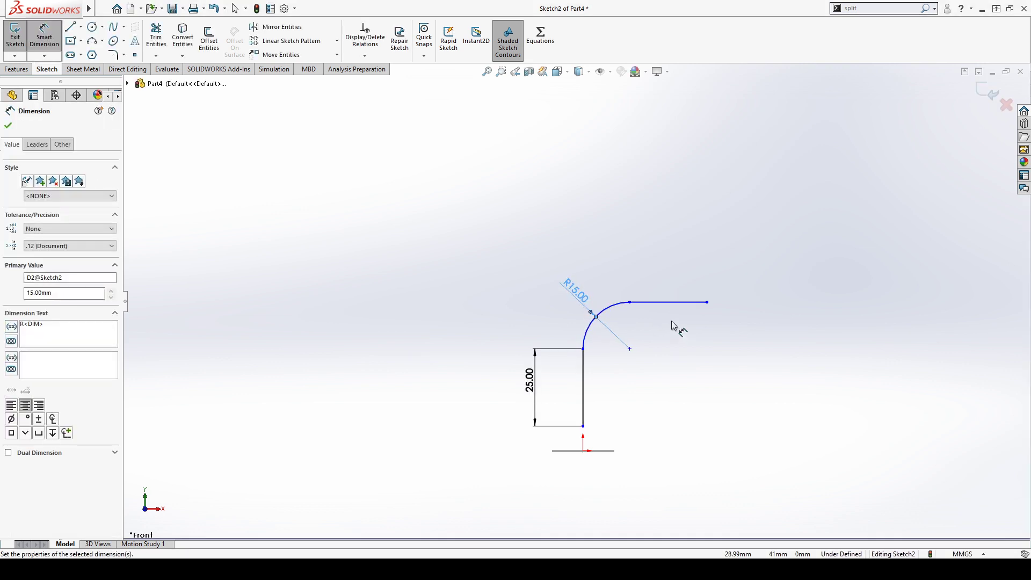
pyautogui.press('Escape')
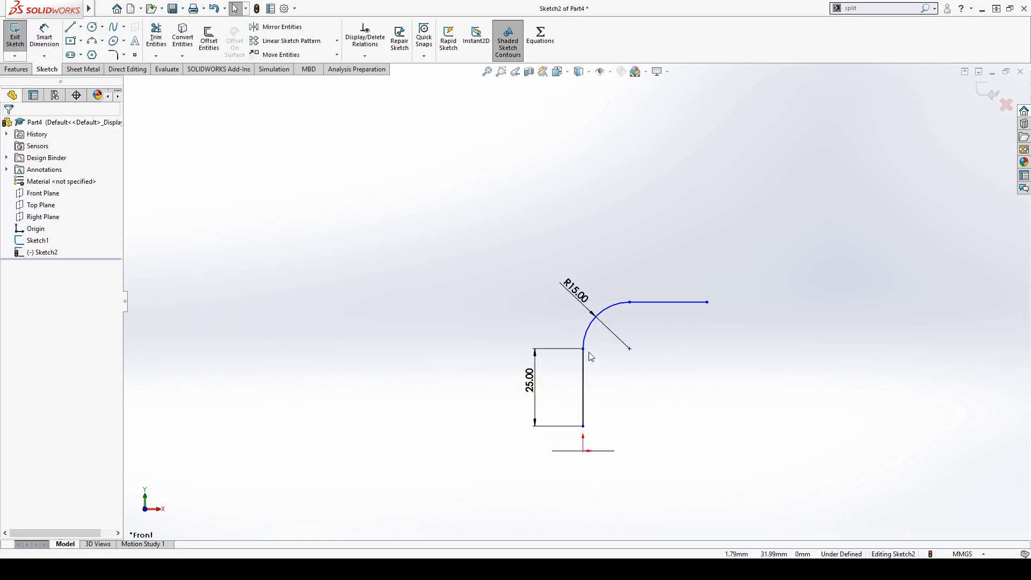
pyautogui.click(584, 392)
pyautogui.scroll(-5, 708, 417)
pyautogui.scroll(1, 466, 403)
pyautogui.click(549, 373)
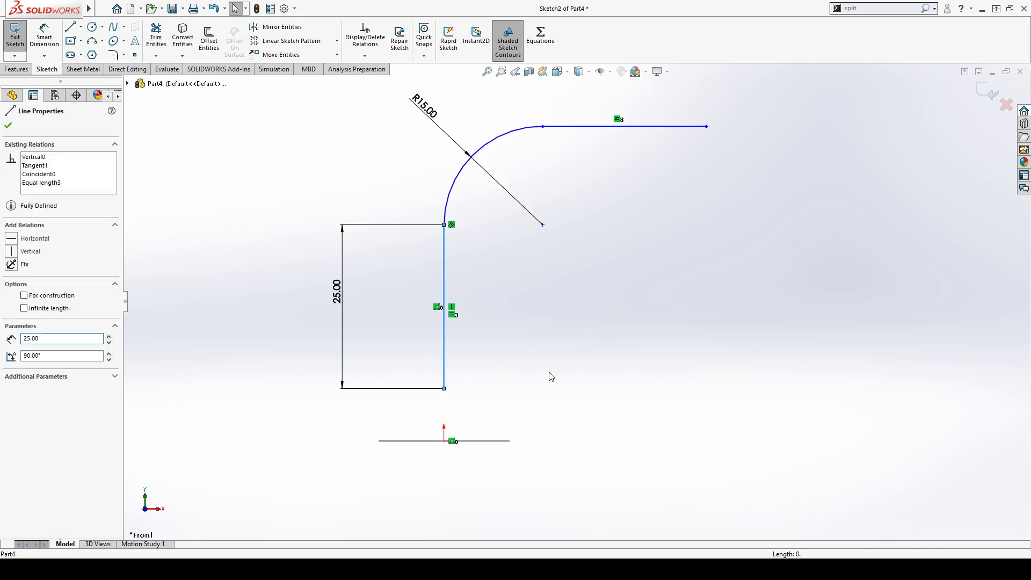
pyautogui.moveTo(490, 384)
pyautogui.mouseDown(button='middle')
pyautogui.moveTo(488, 404)
pyautogui.moveTo(451, 402)
pyautogui.mouseUp(button='middle')
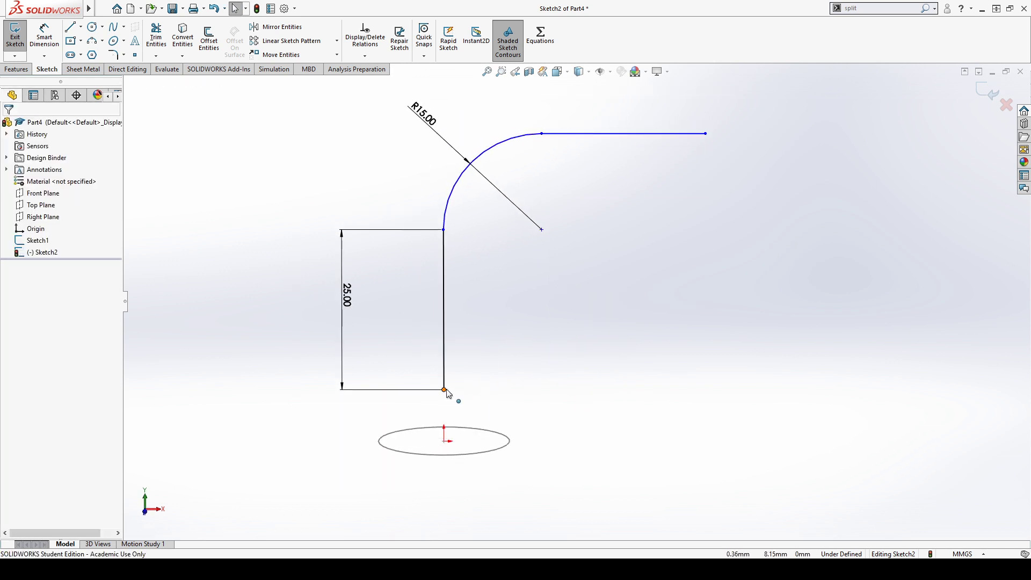
pyautogui.click(445, 390)
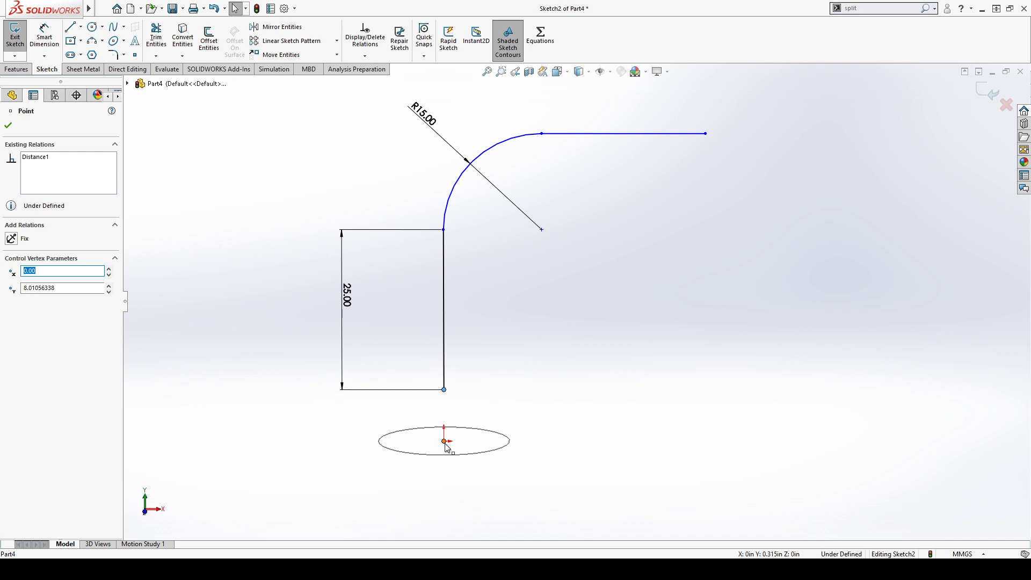
pyautogui.keyDown('ctrl'); pyautogui.click(445, 444); pyautogui.keyUp('ctrl')
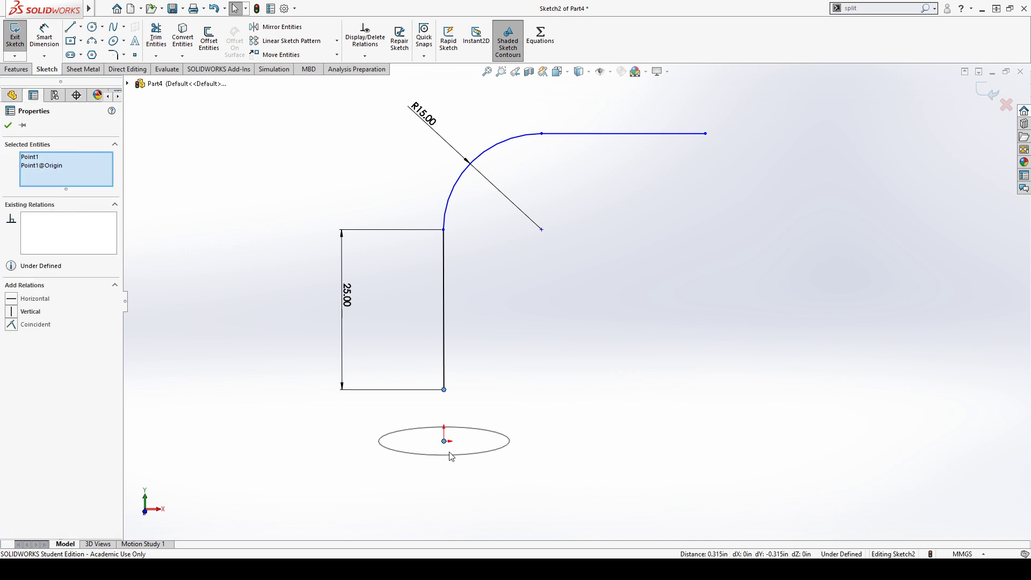
pyautogui.click(473, 463)
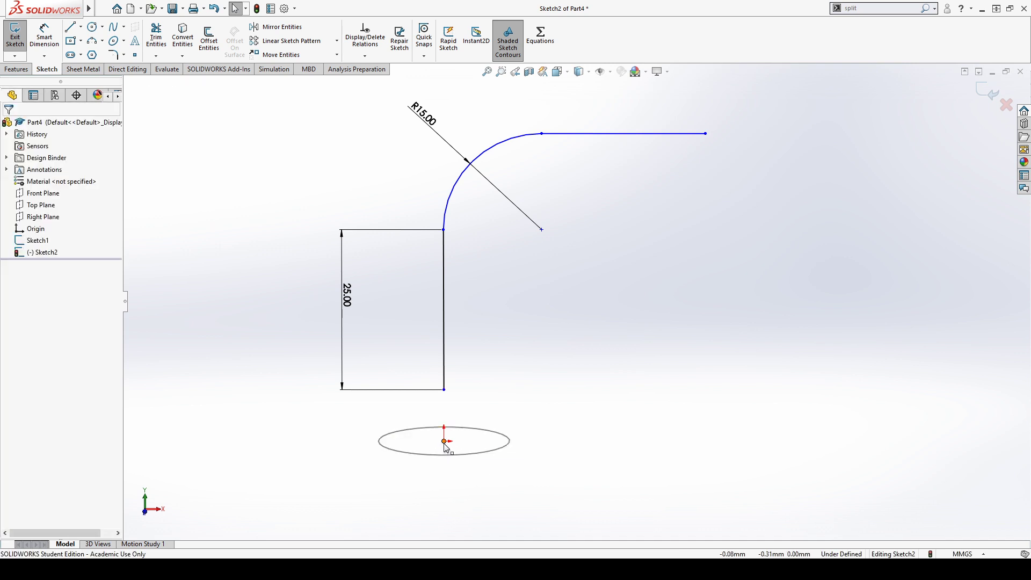
# Step: Add a Coincident relation between the vertical line's lower endpoint and the origin
pyautogui.click(445, 443)
pyautogui.rightClick(462, 352)
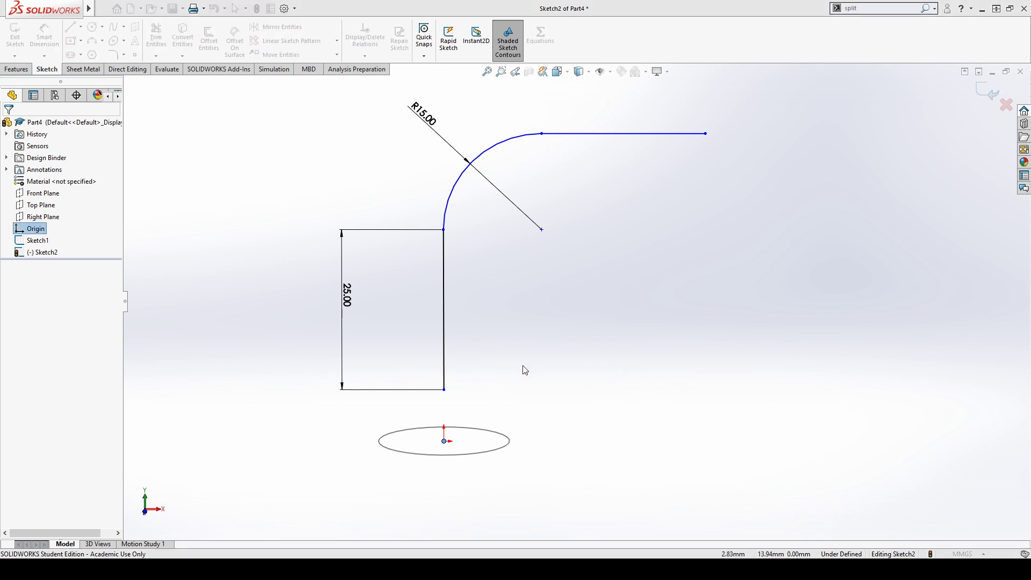
pyautogui.keyDown('ctrl'); pyautogui.click(444, 389); pyautogui.keyUp('ctrl')
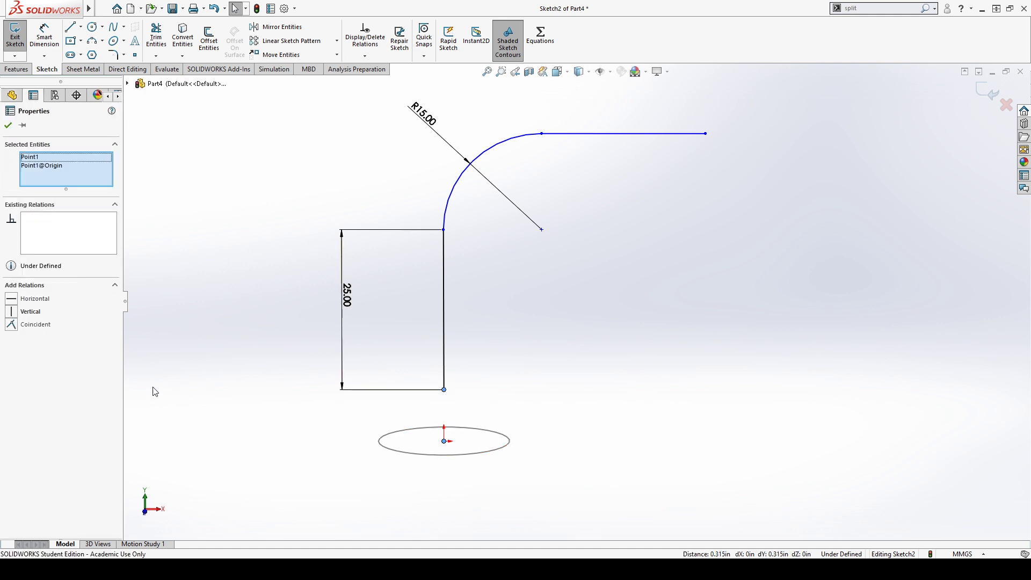
pyautogui.click(10, 324)
pyautogui.click(324, 481)
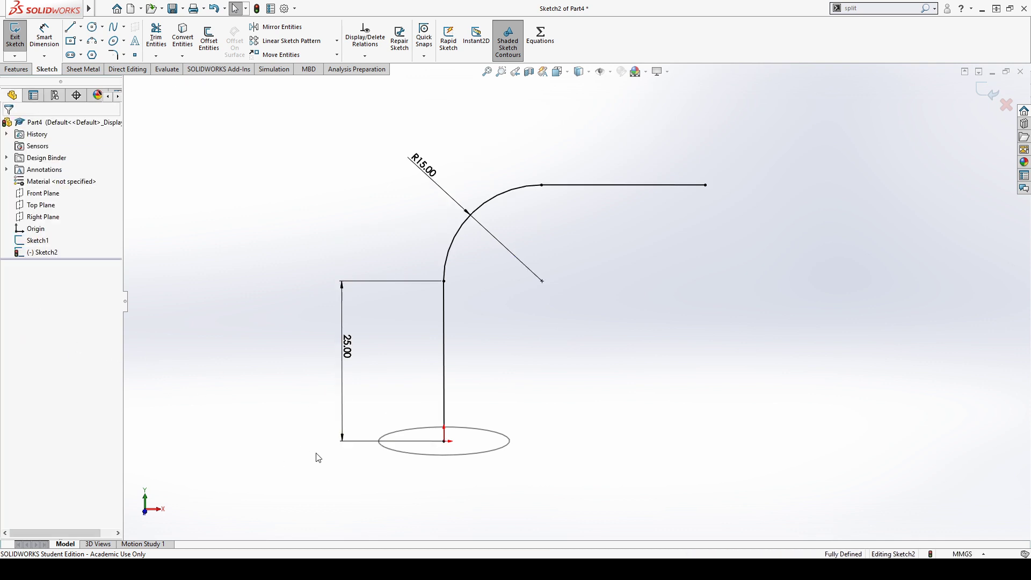
# Step: Check the path against the circle's sketch and exit the finished path sketch
pyautogui.moveTo(318, 457)
pyautogui.mouseDown(button='middle')
pyautogui.moveTo(291, 477)
pyautogui.moveTo(361, 402)
pyautogui.moveTo(313, 472)
pyautogui.moveTo(341, 392)
pyautogui.moveTo(341, 448)
pyautogui.mouseUp(button='middle')
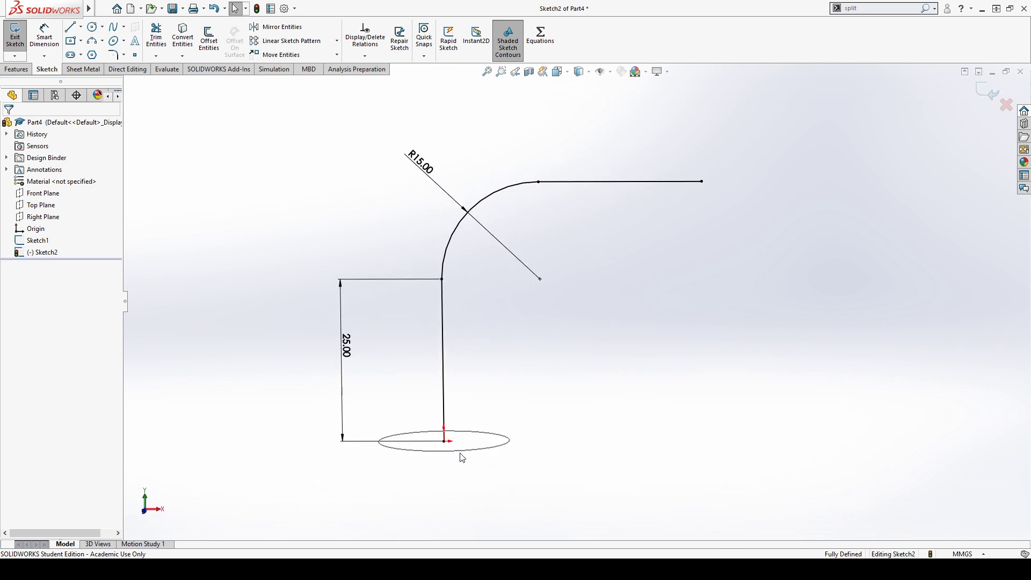
pyautogui.click(428, 450)
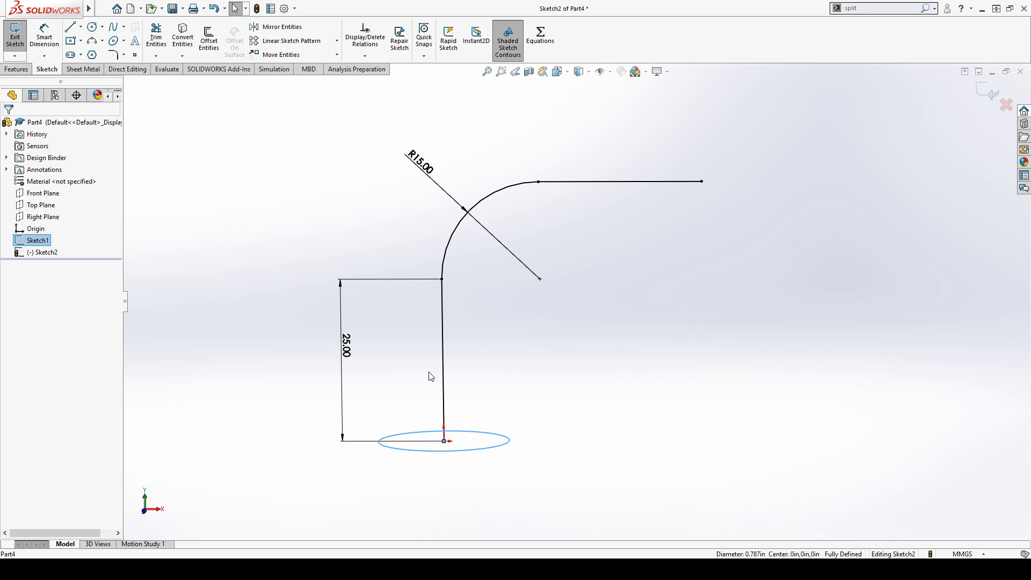
pyautogui.moveTo(390, 334)
pyautogui.mouseDown(button='middle')
pyautogui.moveTo(559, 442)
pyautogui.moveTo(536, 458)
pyautogui.moveTo(543, 395)
pyautogui.moveTo(559, 449)
pyautogui.mouseUp(button='middle')
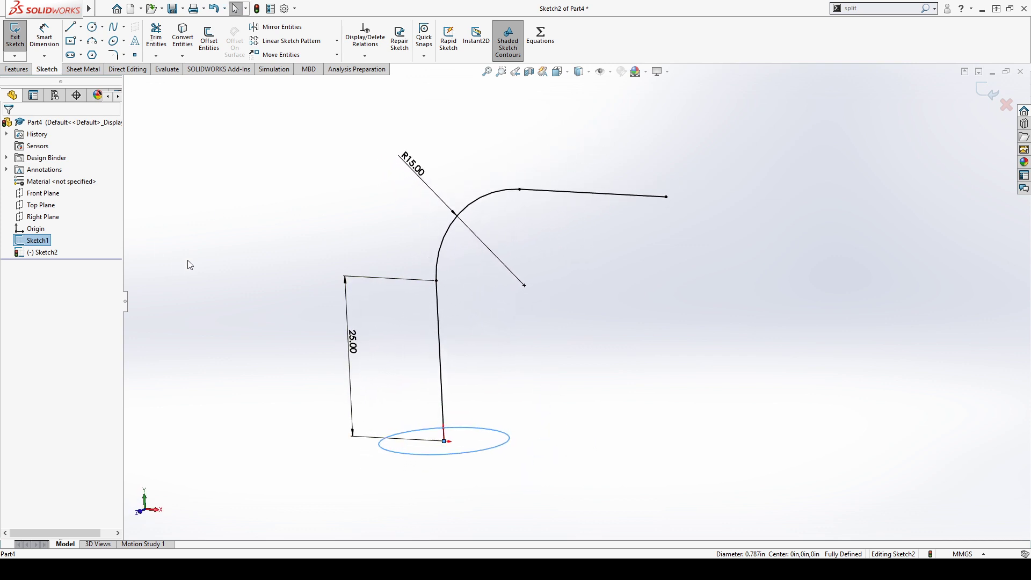
pyautogui.click(543, 473)
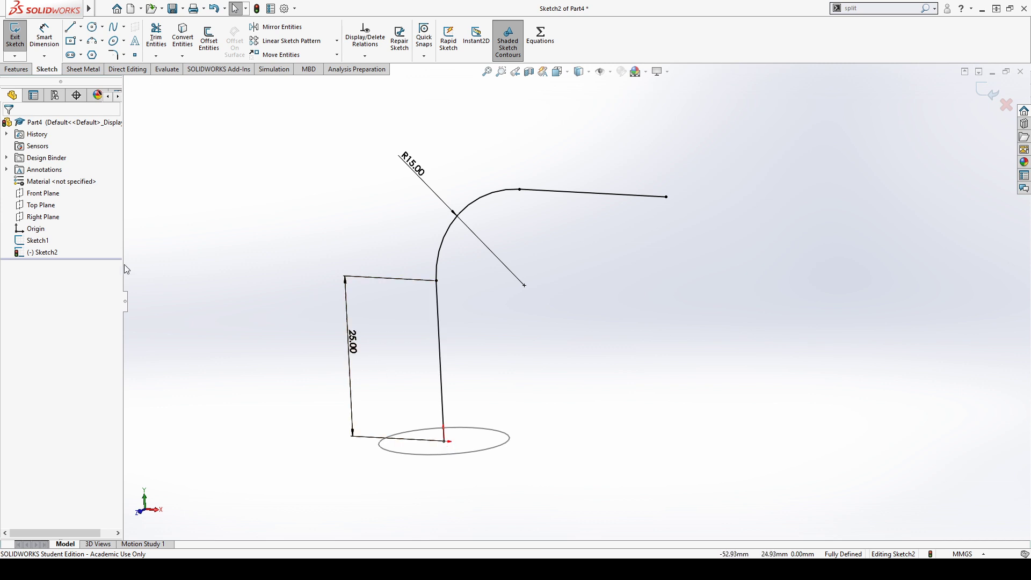
pyautogui.click(16, 37)
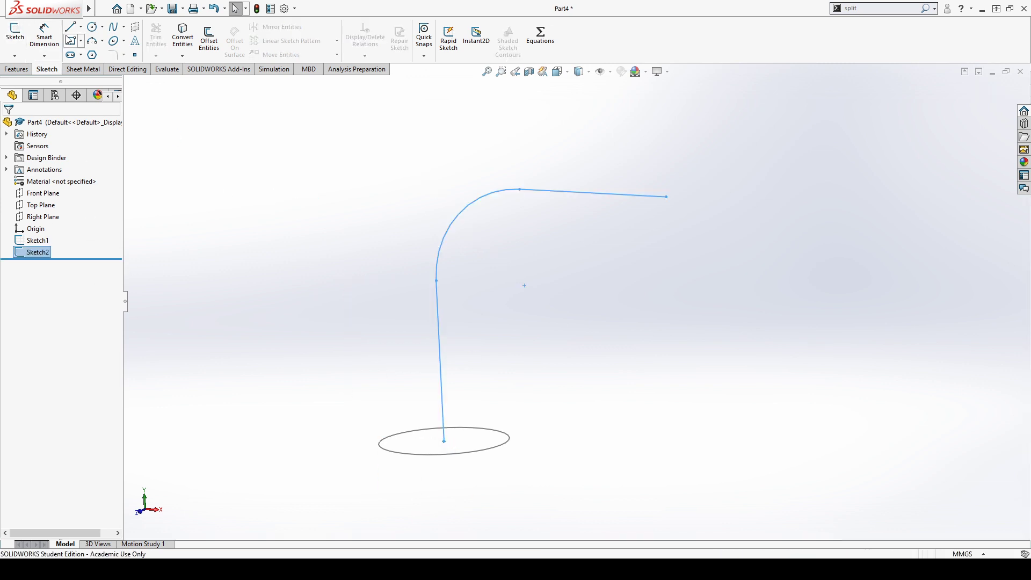
# Step: Set up a Swept Boss/Base using the circle sketch as profile and the bent line sketch as path
pyautogui.click(21, 69)
pyautogui.click(80, 28)
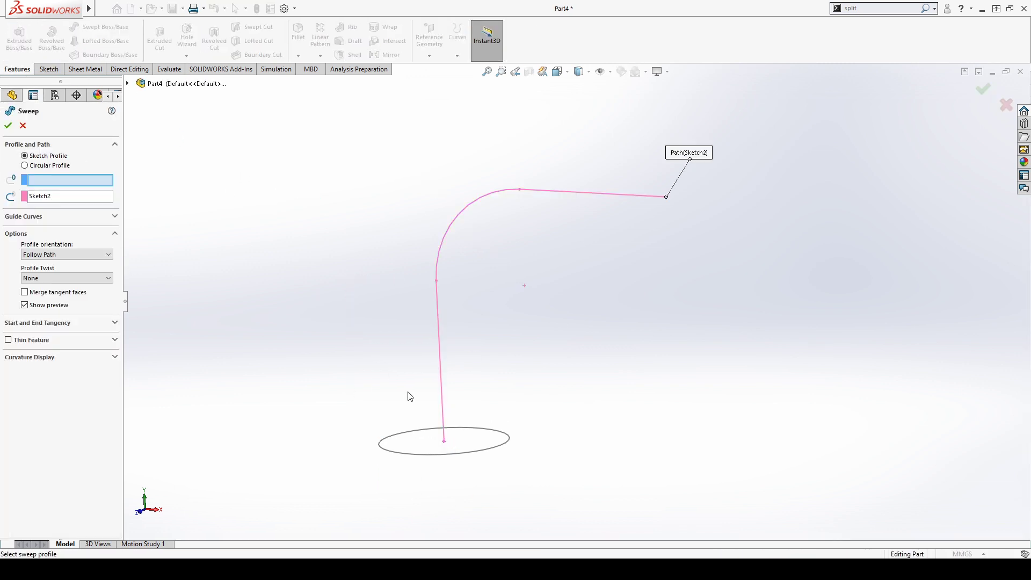
pyautogui.click(38, 183)
pyautogui.click(450, 461)
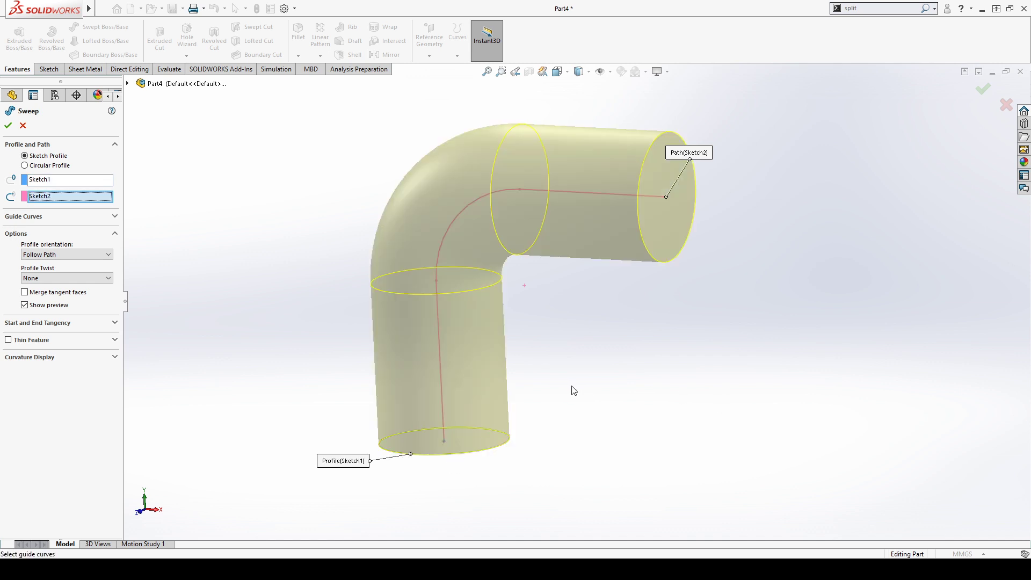
pyautogui.moveTo(573, 390); pyautogui.dragTo(516, 429, button='middle')
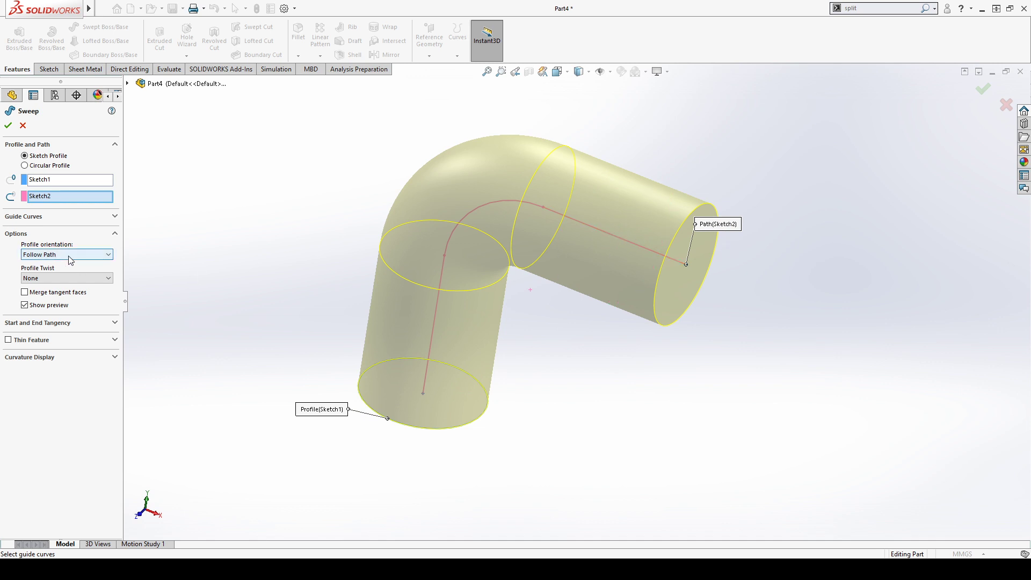
# Step: Try the Keep Normal Constant profile orientation for the sweep and return to Follow Path
pyautogui.click(67, 269)
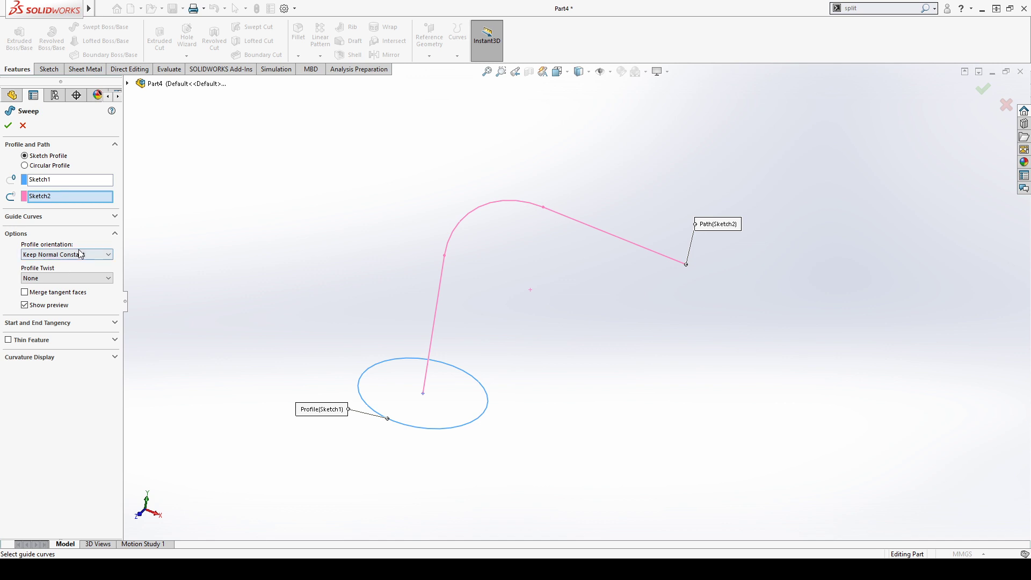
pyautogui.click(80, 254)
pyautogui.click(66, 263)
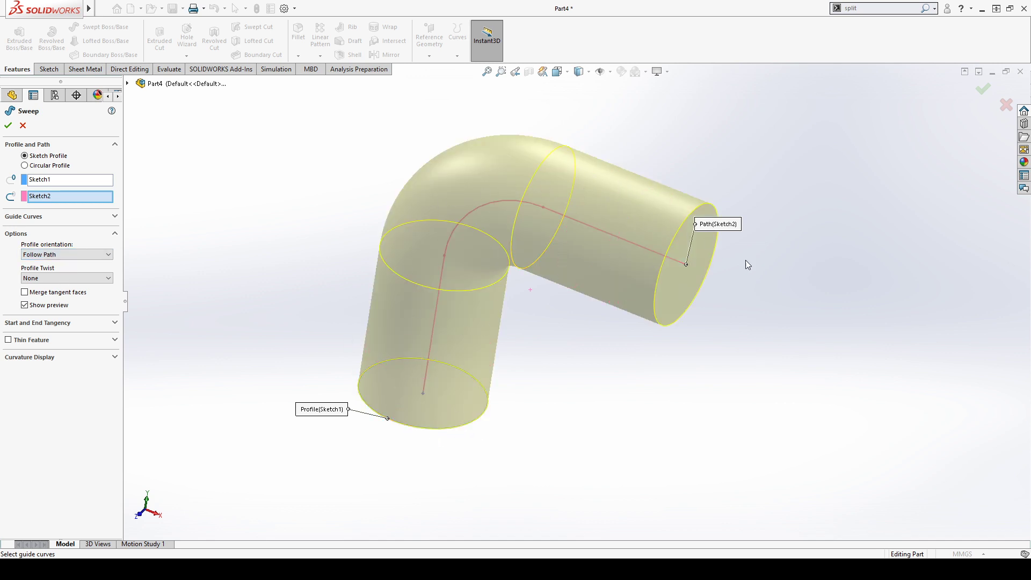
pyautogui.moveTo(474, 264)
pyautogui.mouseDown(button='middle')
pyautogui.moveTo(515, 171)
pyautogui.moveTo(457, 273)
pyautogui.mouseUp(button='middle')
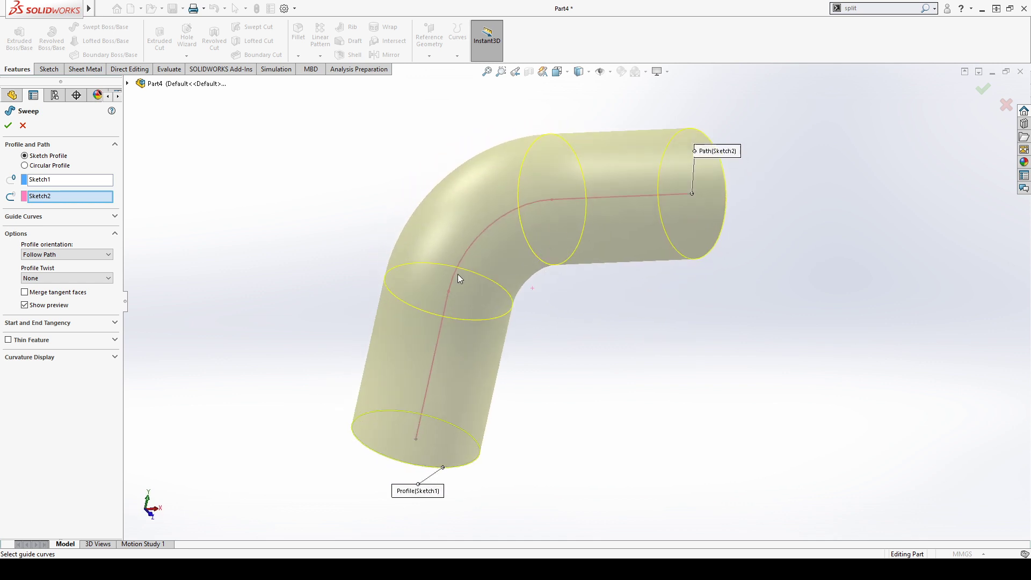
pyautogui.scroll(-4, 482, 289)
pyautogui.scroll(4, 483, 288)
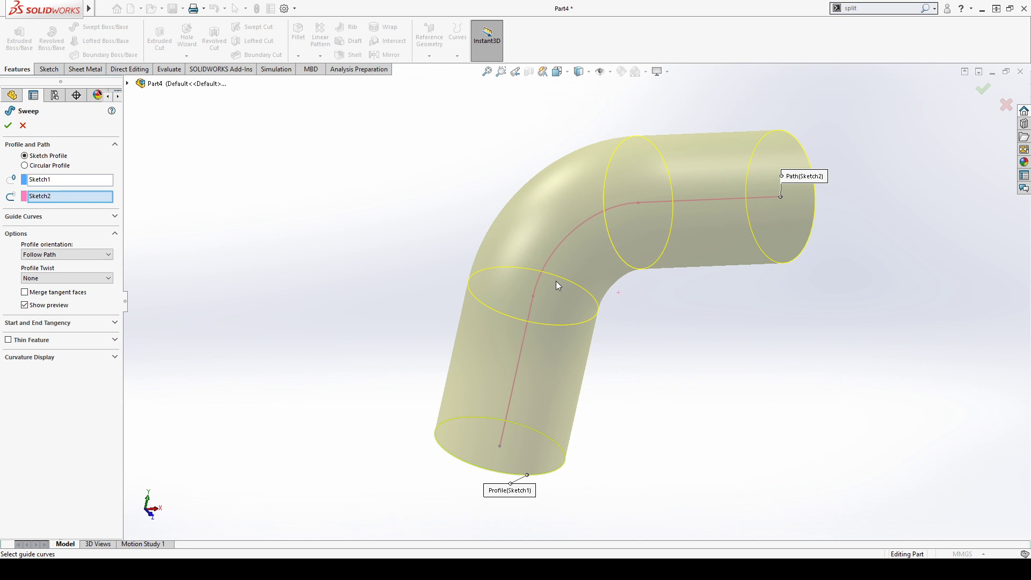
# Step: Create the sweep with Merge tangent faces off and inspect the separate faces of the pipe elbow
pyautogui.click(53, 296)
pyautogui.click(54, 298)
pyautogui.click(57, 295)
pyautogui.click(49, 297)
pyautogui.click(8, 125)
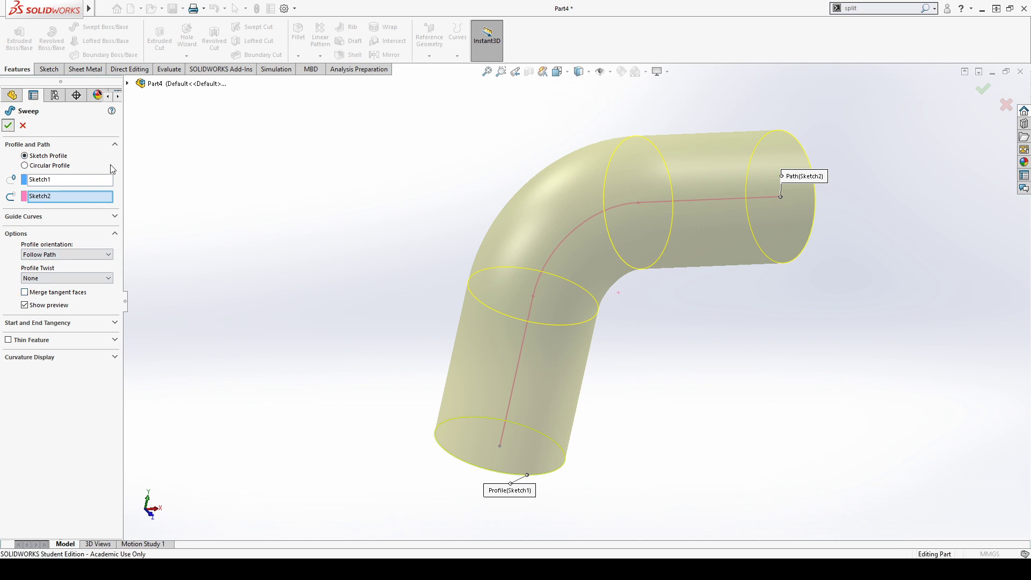
pyautogui.moveTo(702, 378)
pyautogui.mouseDown(button='middle')
pyautogui.moveTo(685, 229)
pyautogui.moveTo(757, 421)
pyautogui.moveTo(664, 398)
pyautogui.mouseUp(button='middle')
pyautogui.click(739, 186)
pyautogui.click(737, 189)
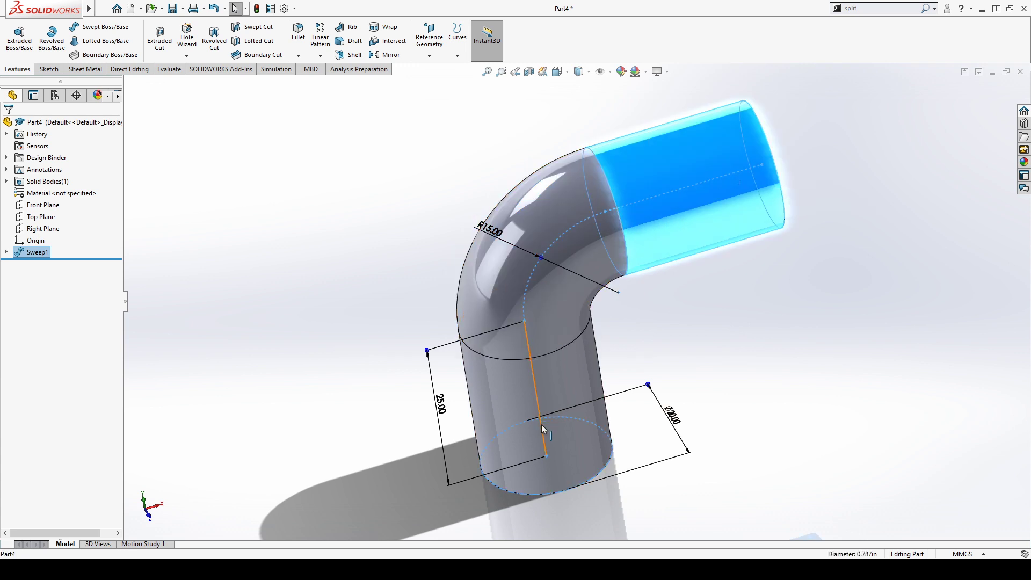
pyautogui.click(544, 424)
pyautogui.click(218, 286)
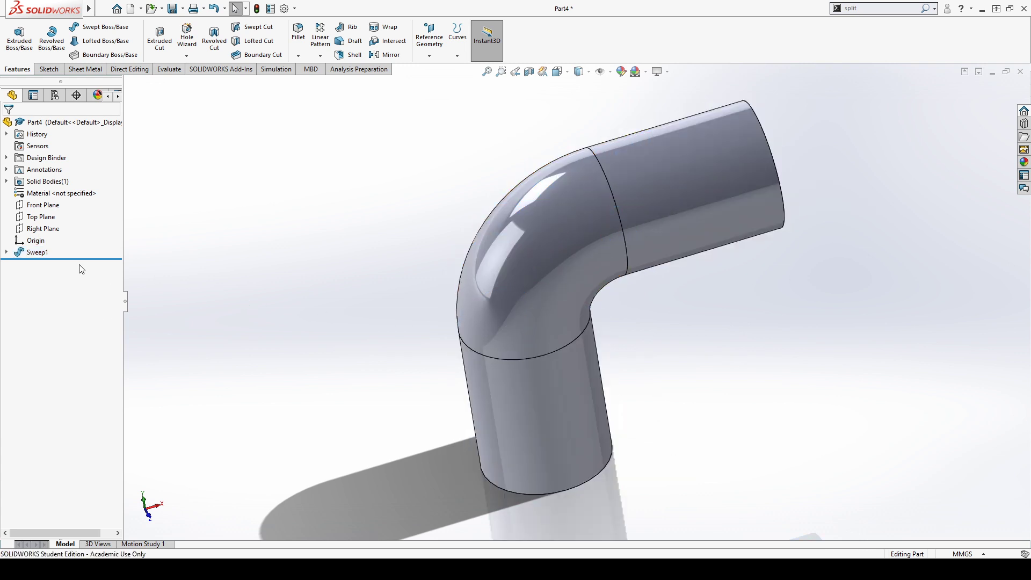
# Step: Edit the sweep to turn on Merge tangent faces and check the elbow's outer surface
pyautogui.click(37, 252)
pyautogui.click(51, 263)
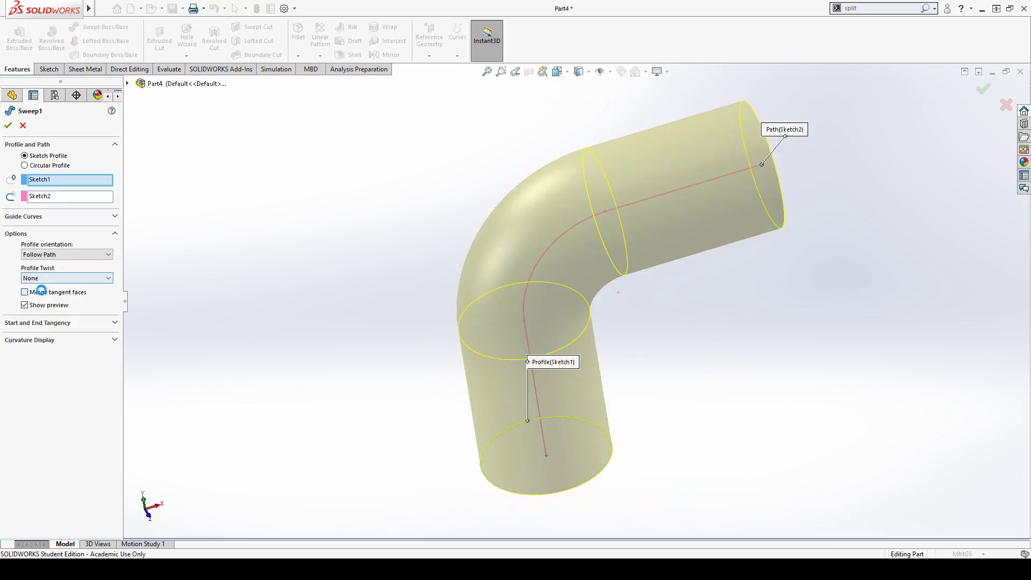
pyautogui.click(8, 125)
pyautogui.click(588, 207)
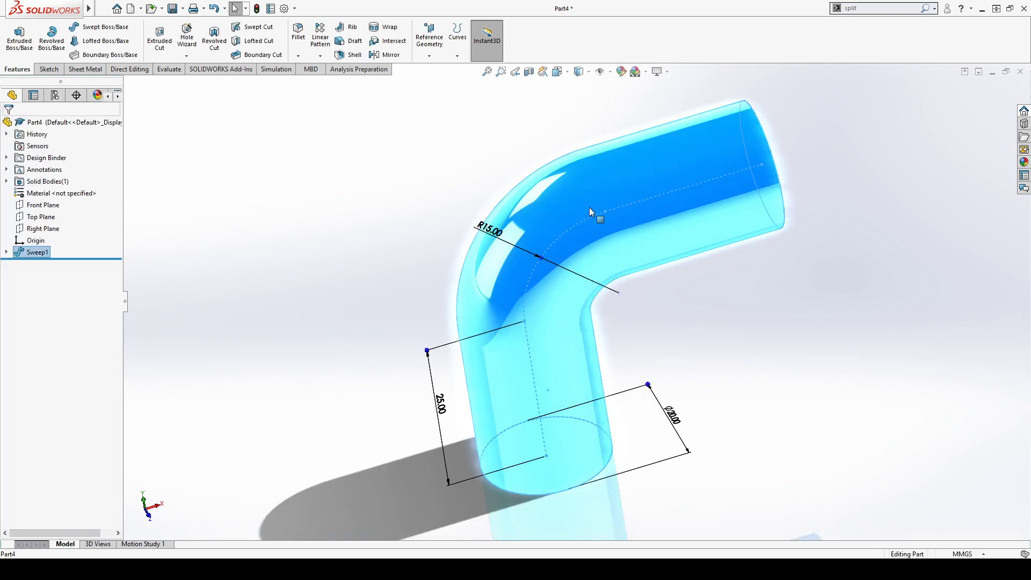
pyautogui.click(933, 244)
pyautogui.moveTo(759, 327); pyautogui.dragTo(669, 449, button='middle')
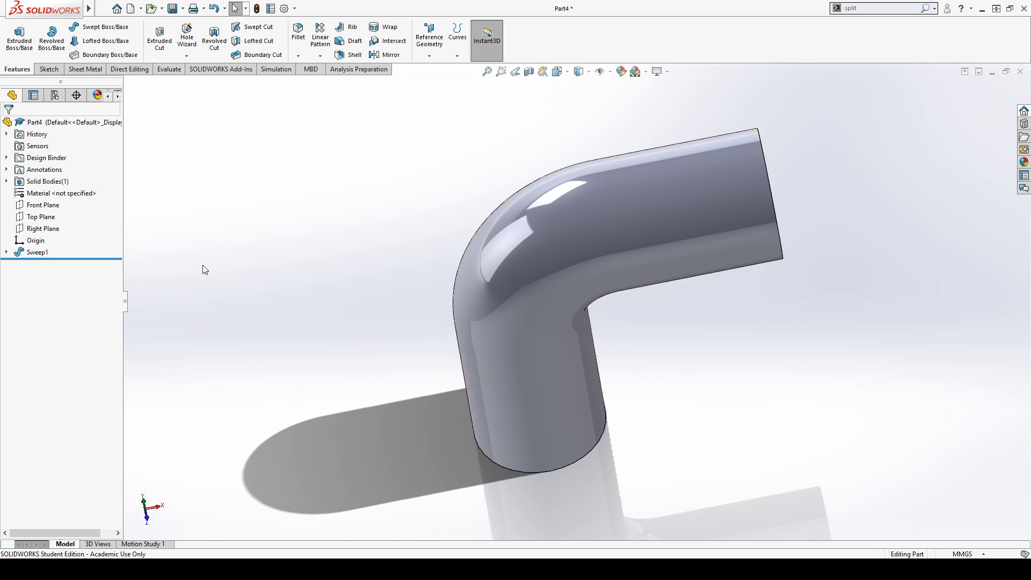
# Step: Edit the pipe sweep to turn off Merge tangent faces and examine the start and end tangency options against the preview
pyautogui.click(37, 253)
pyautogui.click(46, 214)
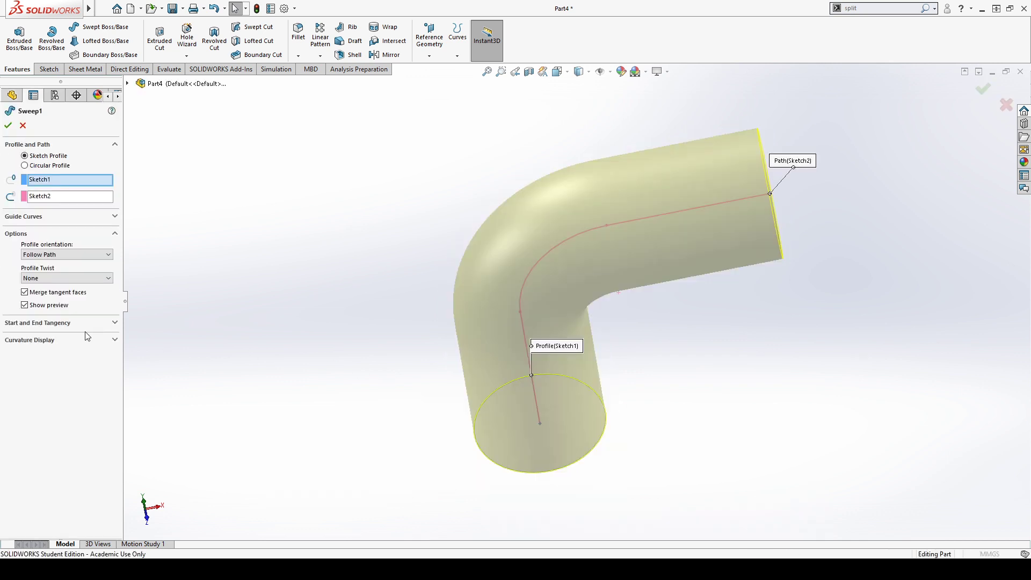
pyautogui.click(25, 292)
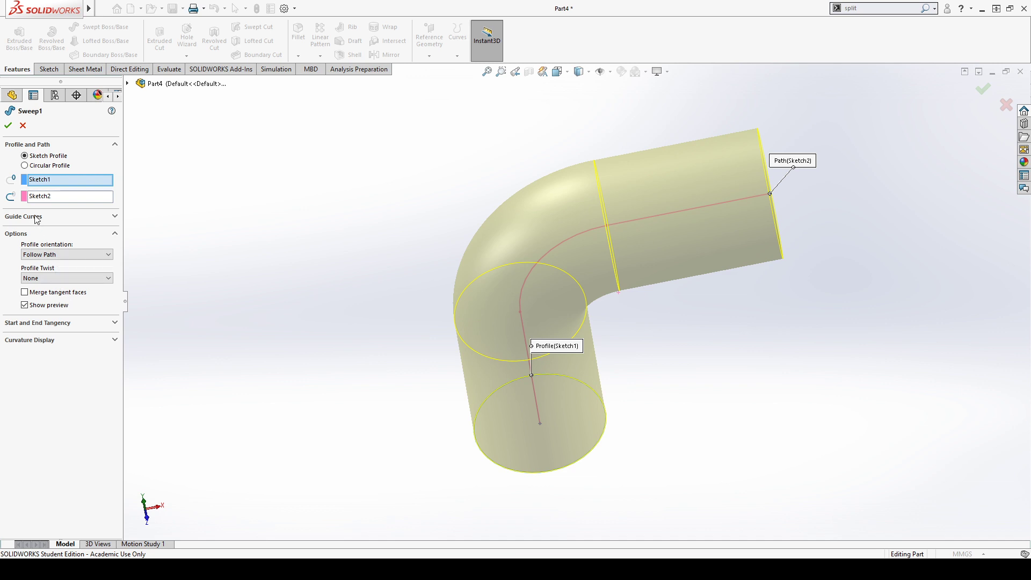
pyautogui.click(115, 323)
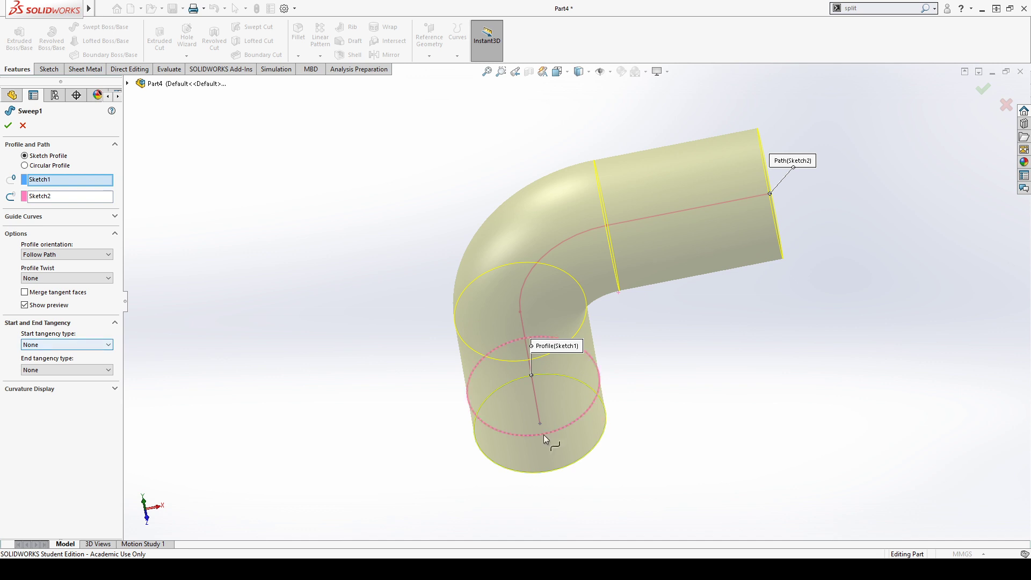
pyautogui.moveTo(543, 434); pyautogui.dragTo(539, 391, button='middle')
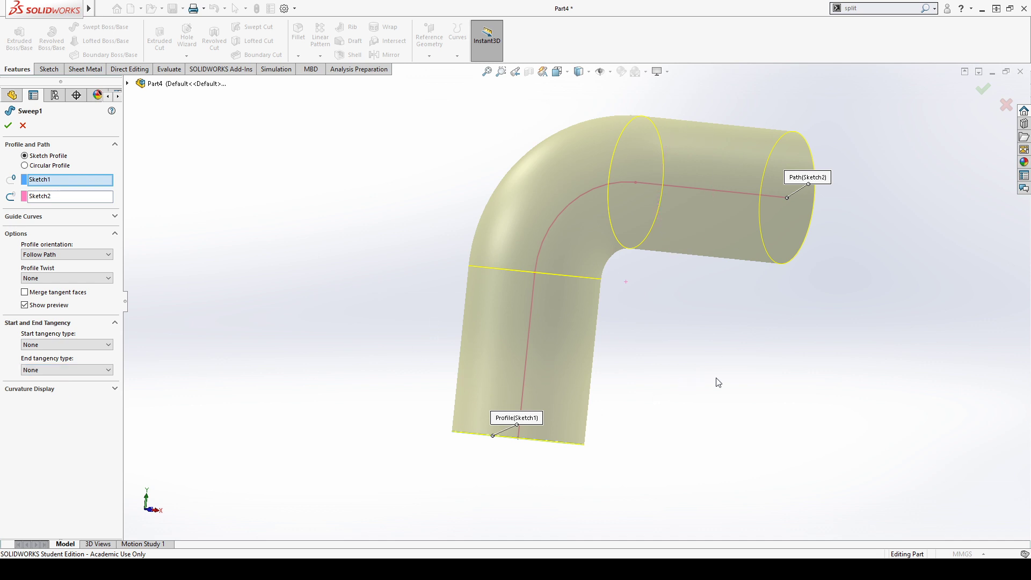
pyautogui.moveTo(715, 378); pyautogui.dragTo(557, 204, button='middle')
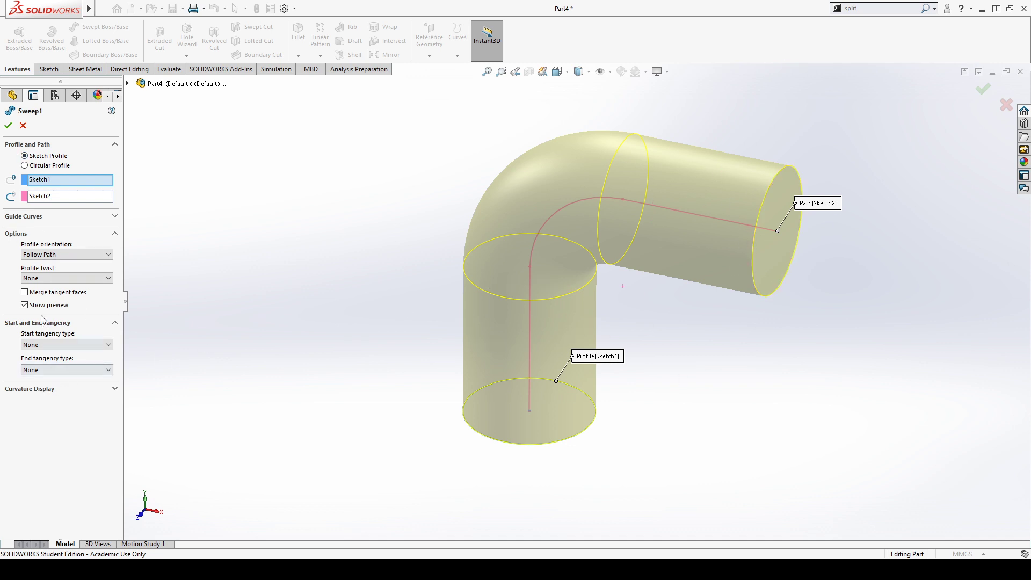
# Step: Review the sweep's guide curve options, leave the feature edit, and delete the sweep while keeping its two sketches
pyautogui.click(108, 323)
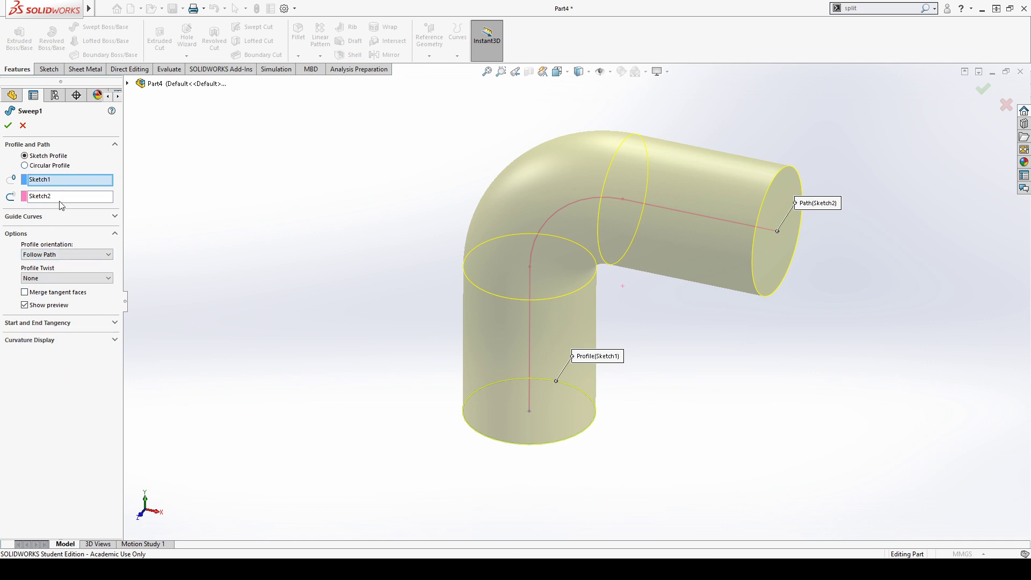
pyautogui.click(114, 218)
pyautogui.click(113, 218)
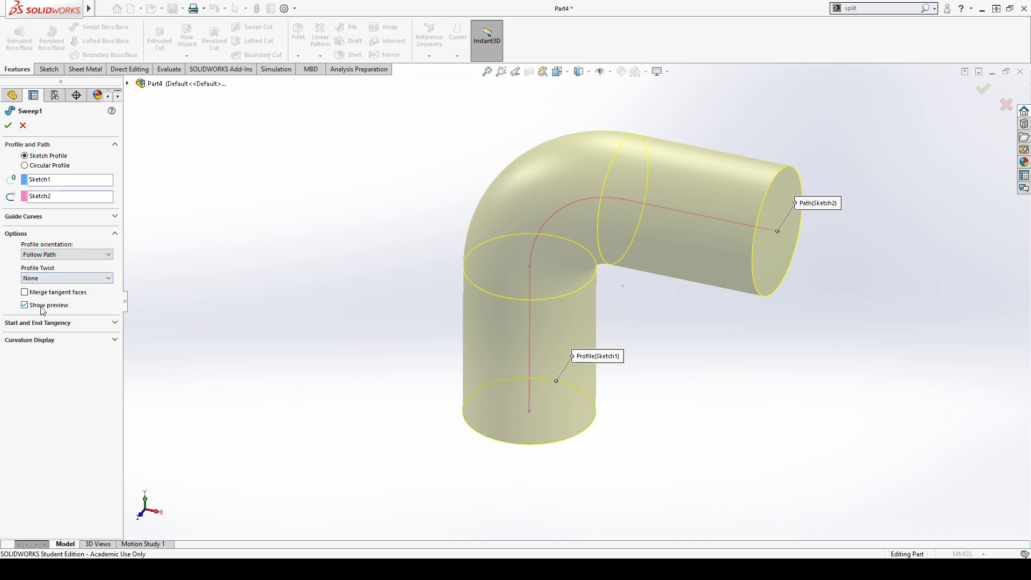
pyautogui.click(49, 291)
pyautogui.click(50, 294)
pyautogui.click(101, 218)
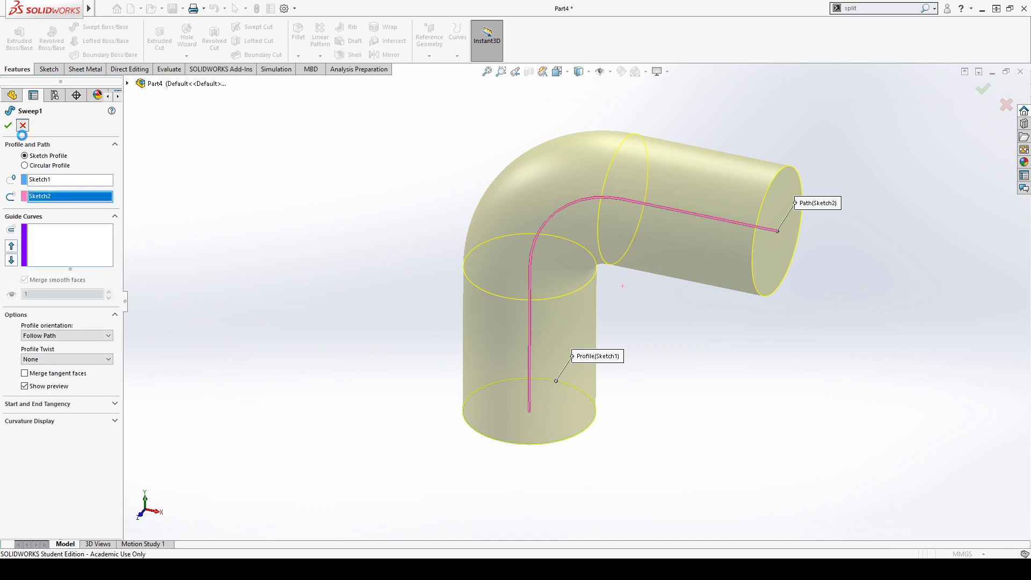
pyautogui.click(8, 125)
pyautogui.click(37, 253)
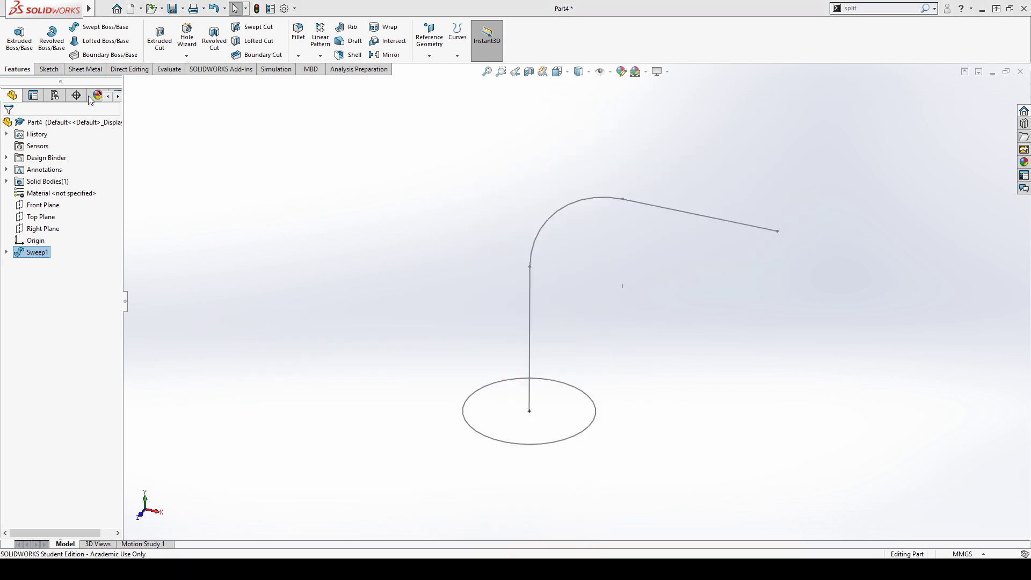
pyautogui.hotkey('ctrl', 'z')
# Step: Set up a new Swept Boss/Base with the circle sketch as profile and the bent line sketch as path
pyautogui.click(102, 27)
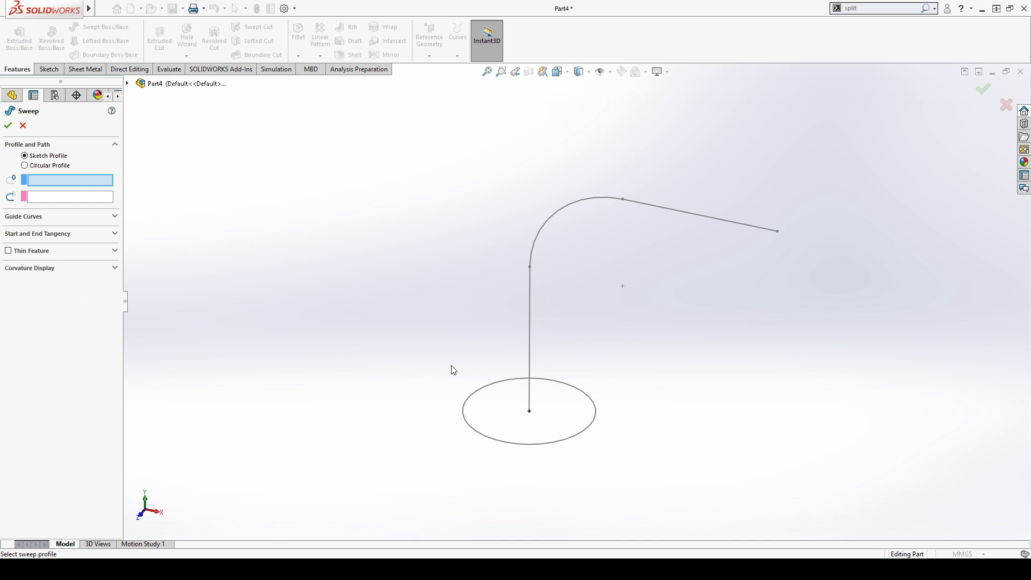
pyautogui.click(54, 182)
pyautogui.click(463, 413)
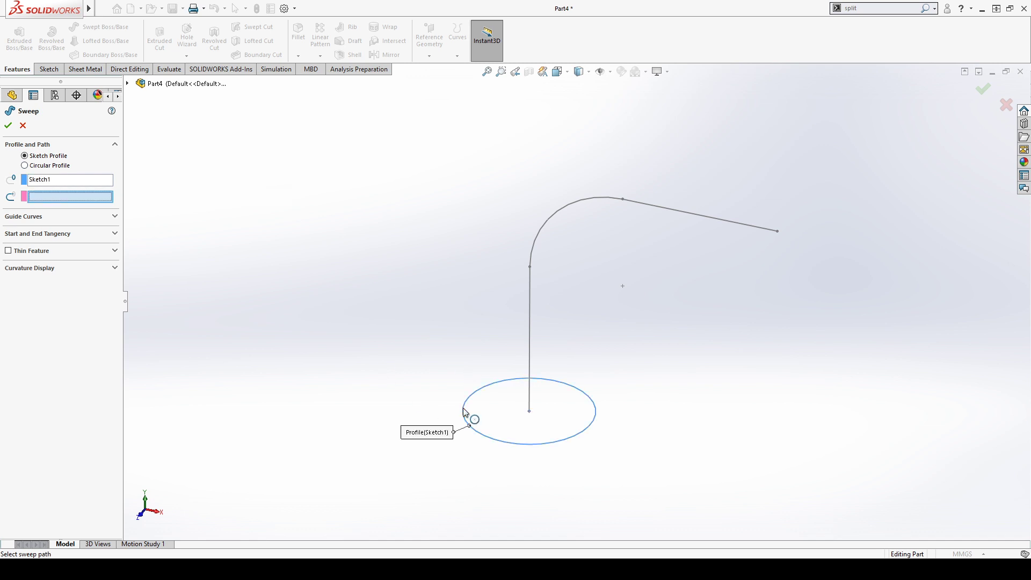
pyautogui.click(587, 208)
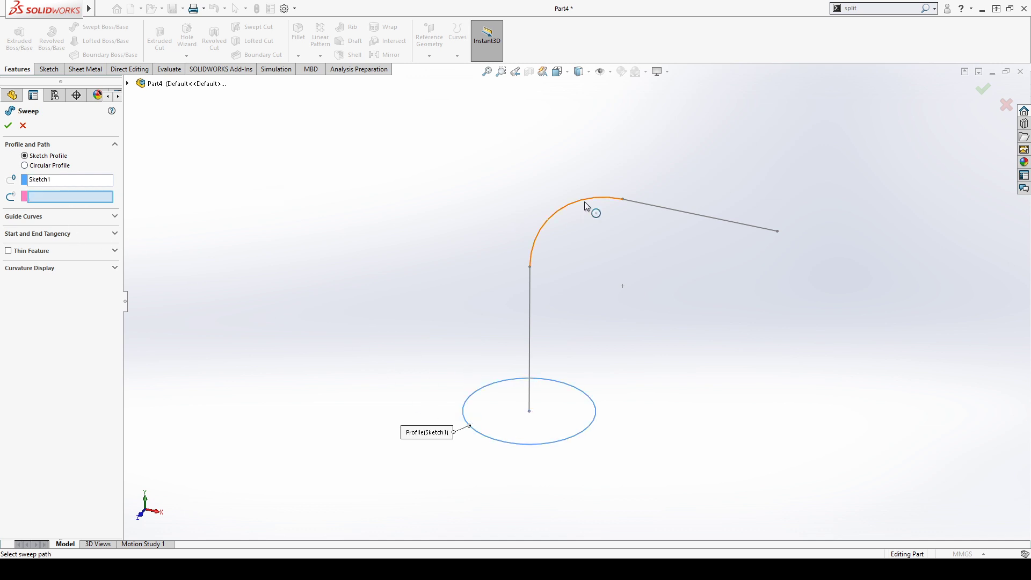
# Step: Turn on Thin Feature for the sweep and check the hollow wall at the open pipe end
pyautogui.click(56, 270)
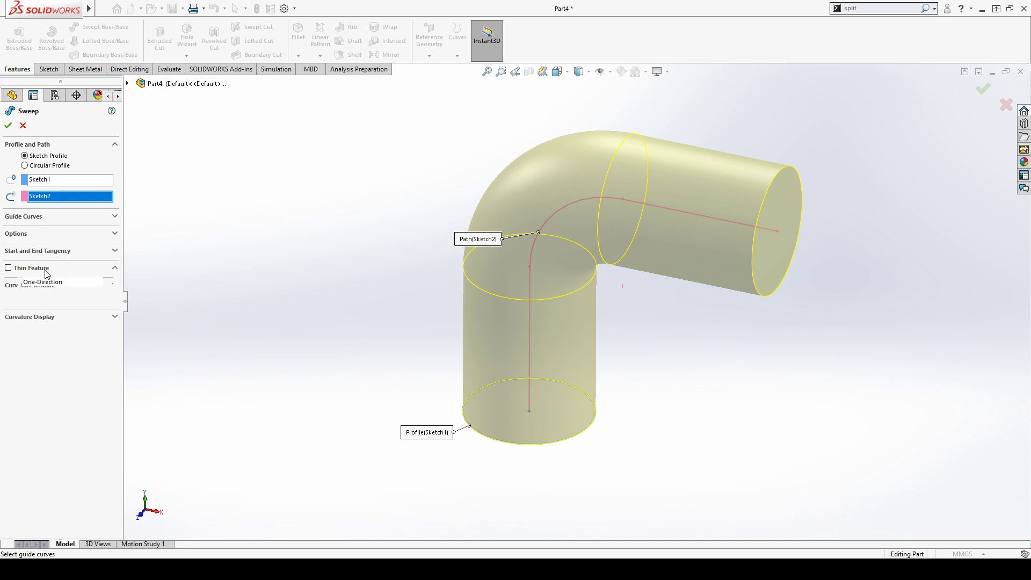
pyautogui.moveTo(623, 337); pyautogui.dragTo(665, 276, button='middle')
pyautogui.scroll(-5, 609, 203)
pyautogui.scroll(3, 591, 218)
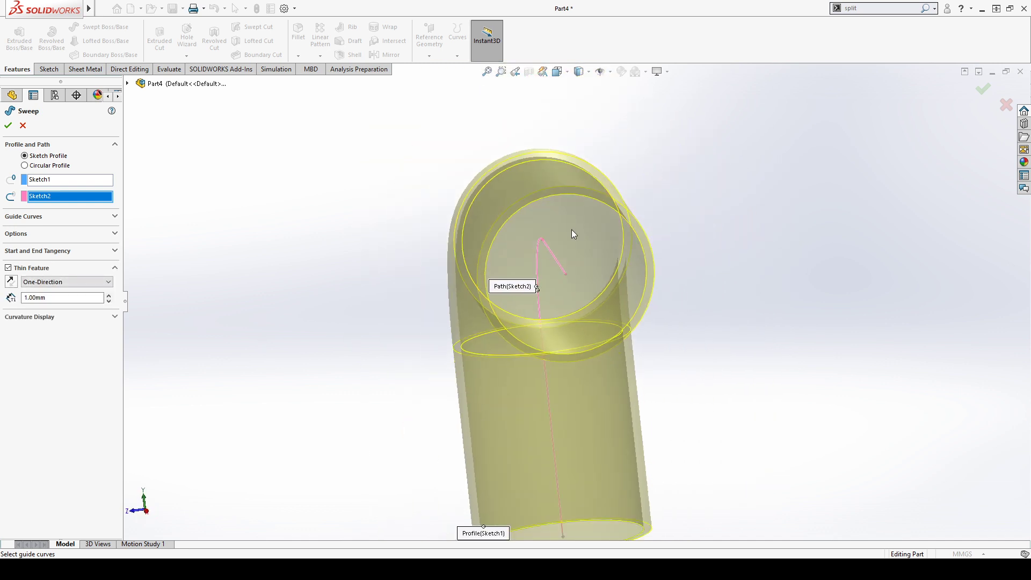
pyautogui.moveTo(573, 233); pyautogui.dragTo(596, 252, button='middle')
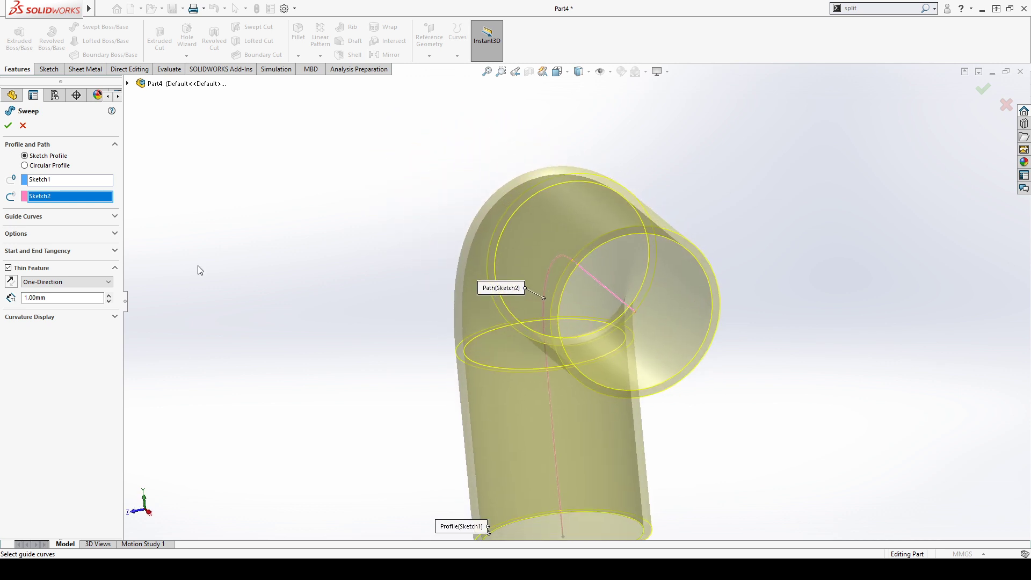
# Step: Try reversing the thin wall's direction and set the One-Direction wall thickness to 2 mm
pyautogui.click(15, 284)
pyautogui.click(14, 283)
pyautogui.click(14, 283)
pyautogui.click(15, 284)
pyautogui.click(95, 300)
pyautogui.doubleClick(95, 299)
pyautogui.write('2')
pyautogui.press('Return')
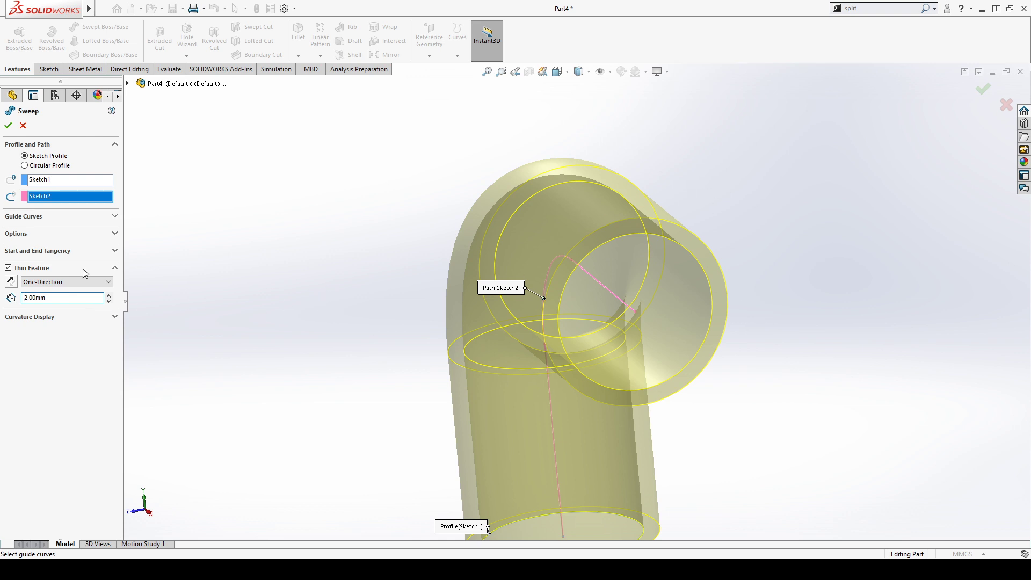
# Step: Look over the tangency and orientation options and create the thin-walled pipe sweep
pyautogui.click(114, 251)
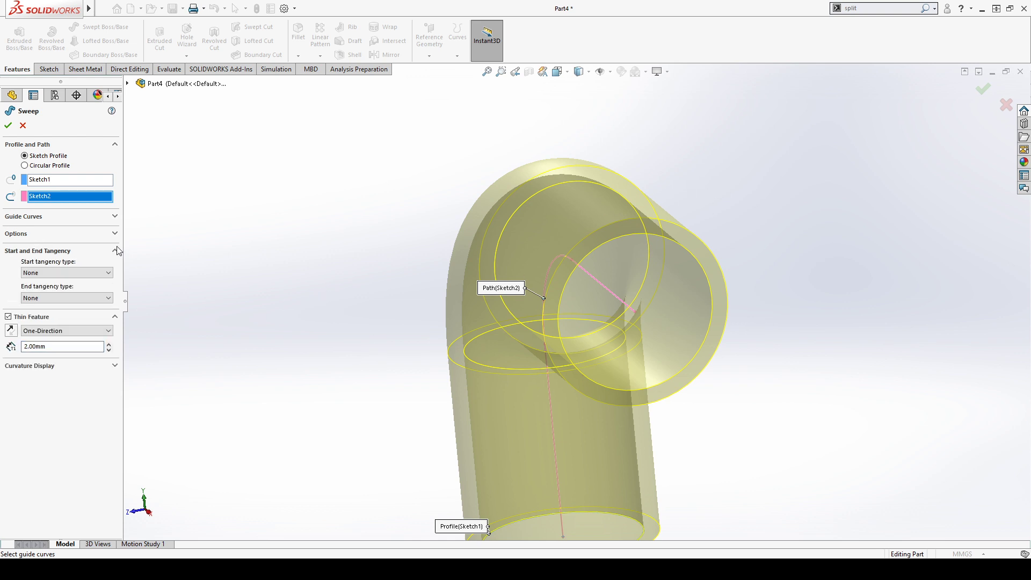
pyautogui.click(114, 250)
pyautogui.click(114, 235)
pyautogui.click(114, 236)
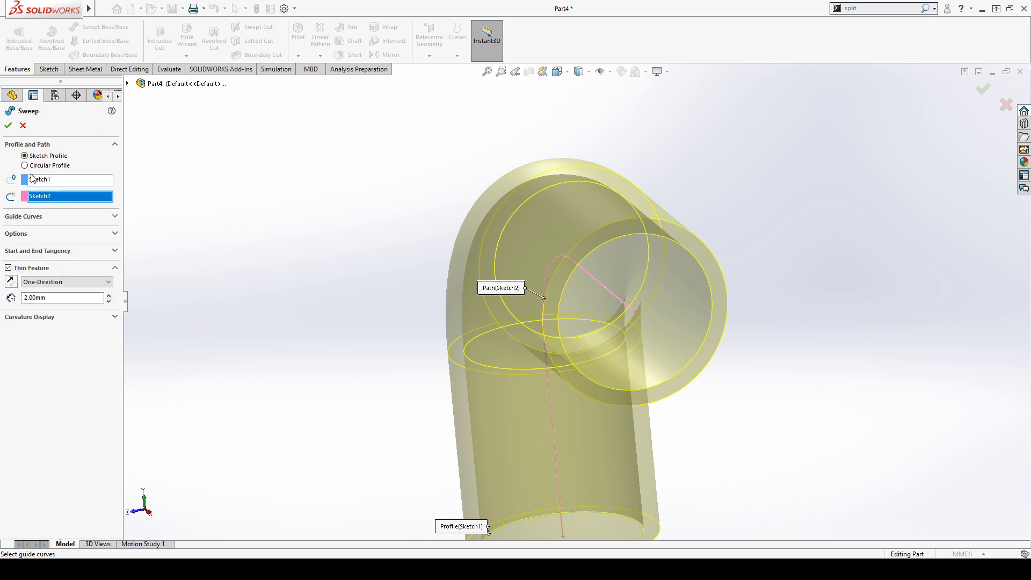
pyautogui.click(8, 125)
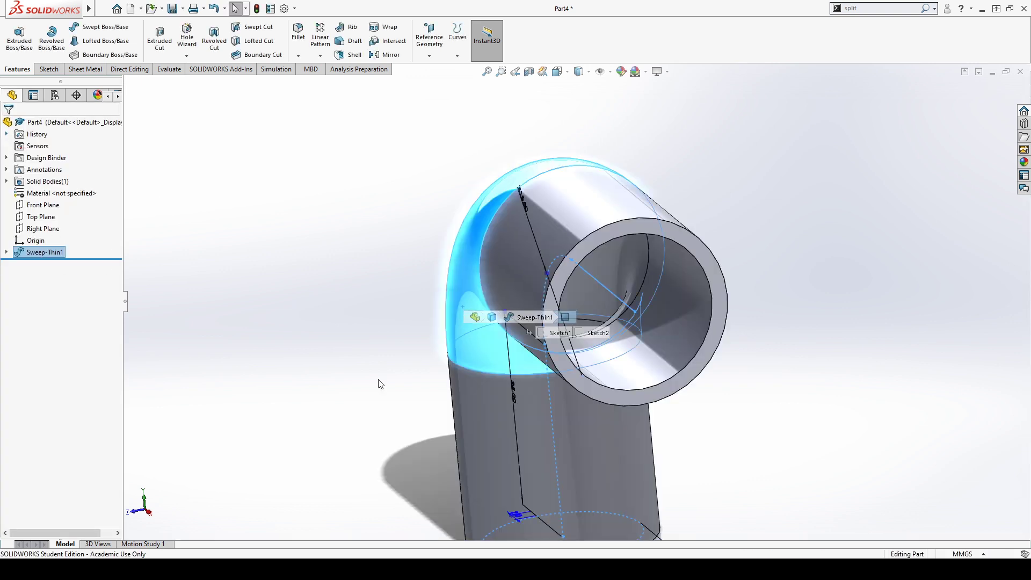
# Step: Examine the thin-walled pipe's elbow and straight sections from several angles and distances
pyautogui.moveTo(355, 374); pyautogui.dragTo(508, 449, button='middle')
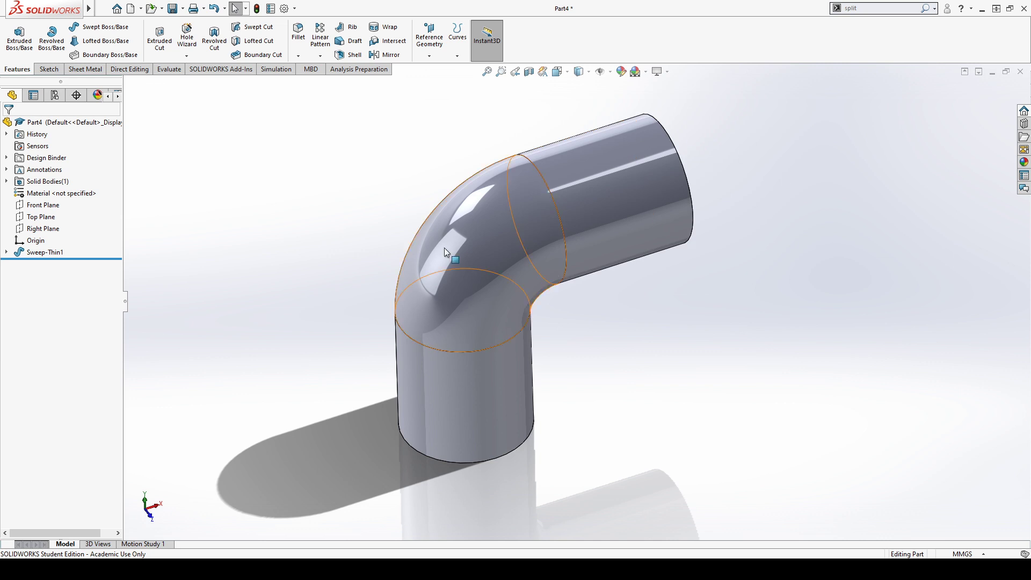
pyautogui.scroll(5, 716, 247)
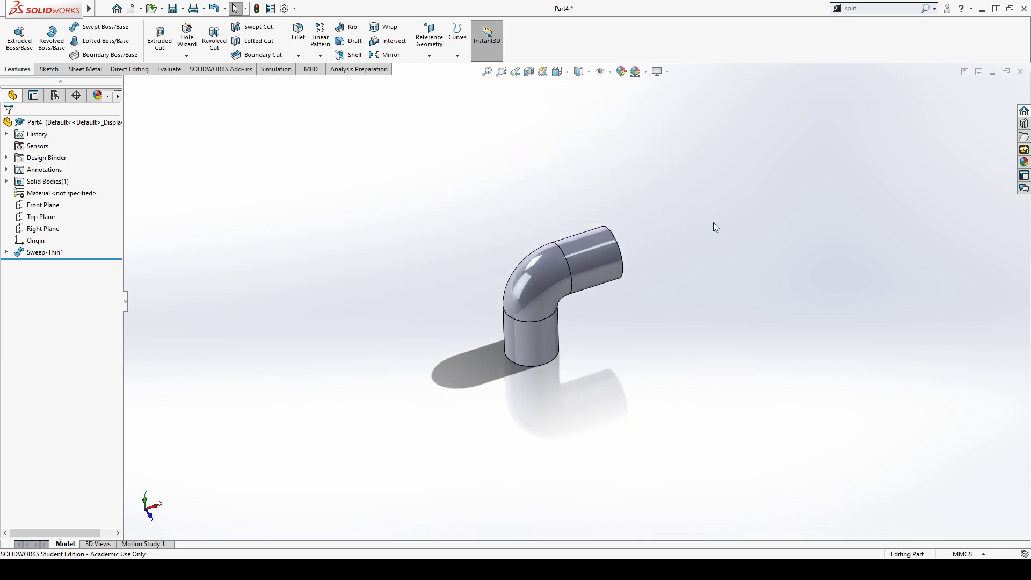
pyautogui.scroll(-5, 500, 370)
pyautogui.moveTo(500, 371); pyautogui.dragTo(514, 425, button='middle')
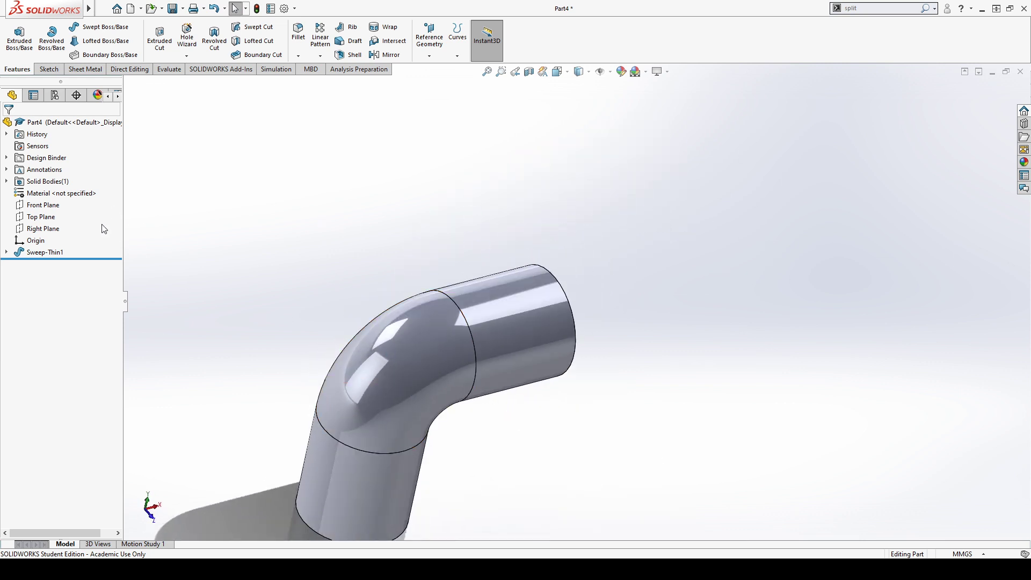
pyautogui.scroll(5, 451, 289)
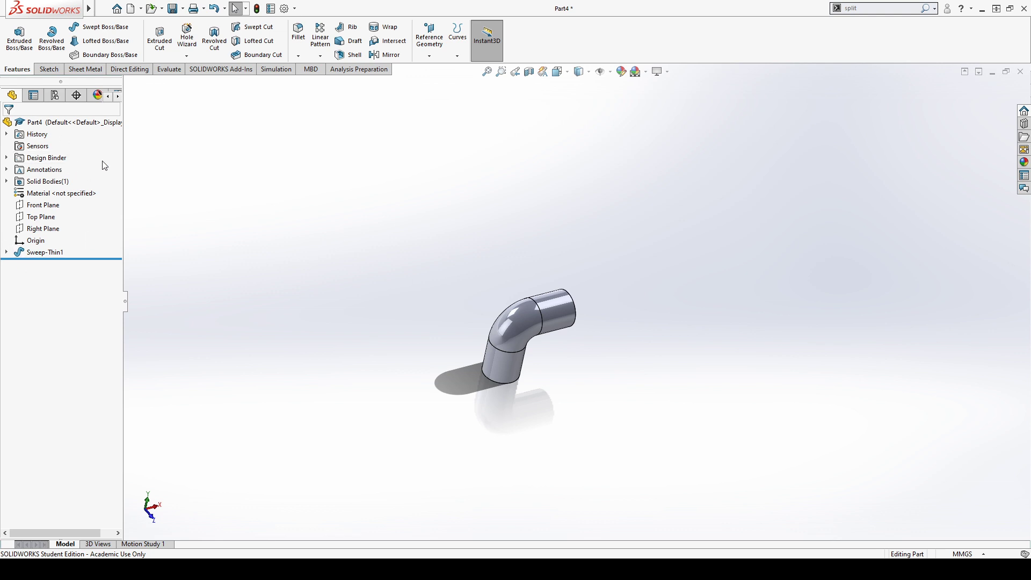
pyautogui.scroll(-8, 545, 349)
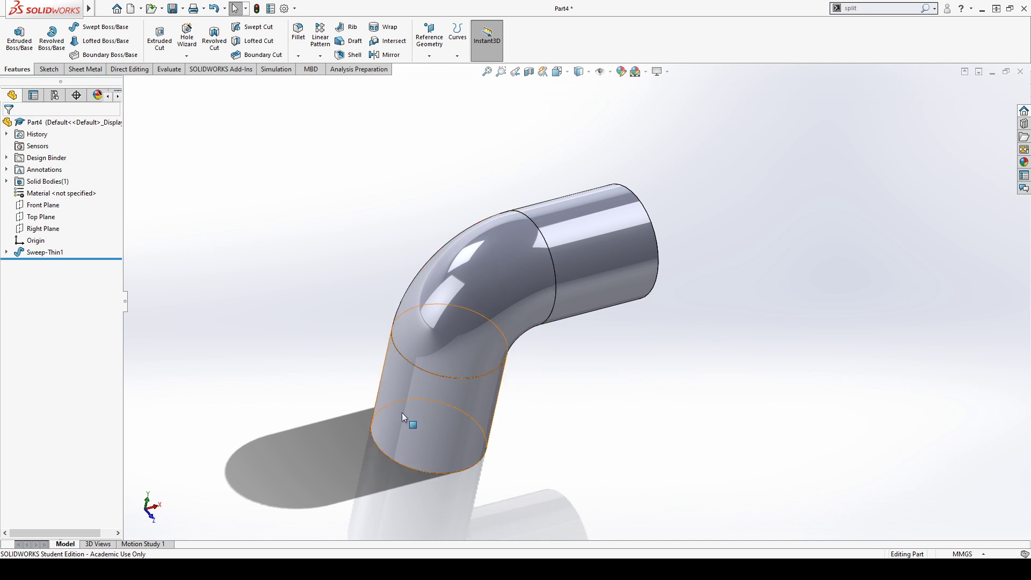
pyautogui.moveTo(505, 423); pyautogui.dragTo(451, 396, button='middle')
pyautogui.moveTo(298, 151); pyautogui.dragTo(656, 461)
# Step: Delete the thin sweep and start a new sketch on the Front Plane, viewed face-on
pyautogui.click(49, 252)
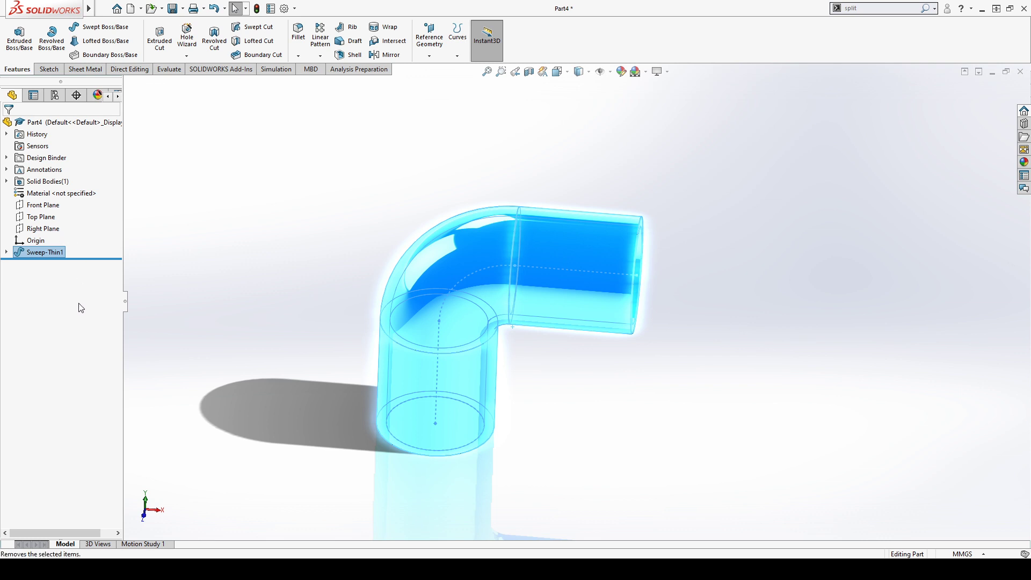
pyautogui.hotkey('ctrl', 'z')
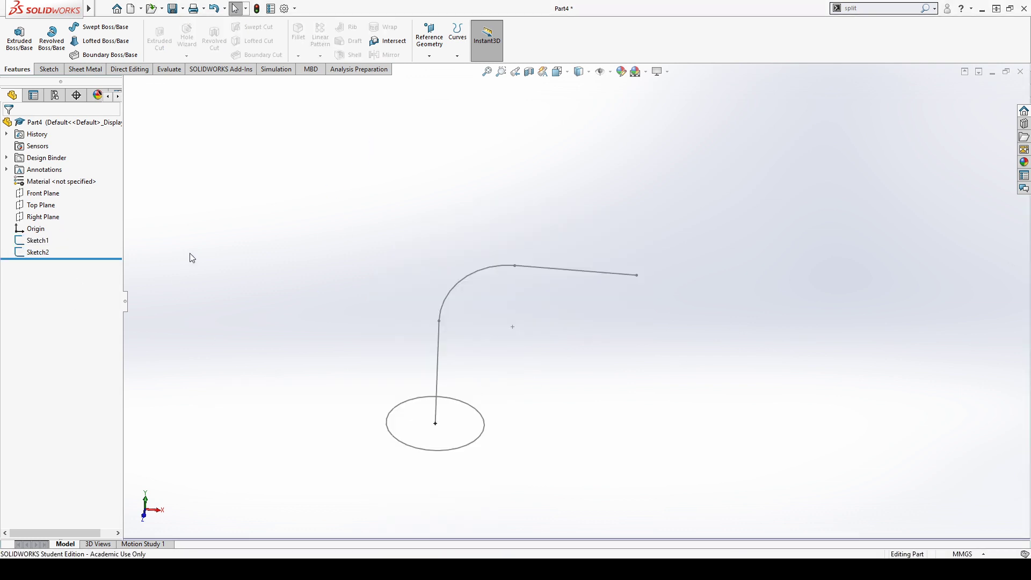
pyautogui.click(43, 193)
pyautogui.hotkey('ctrl', '8')
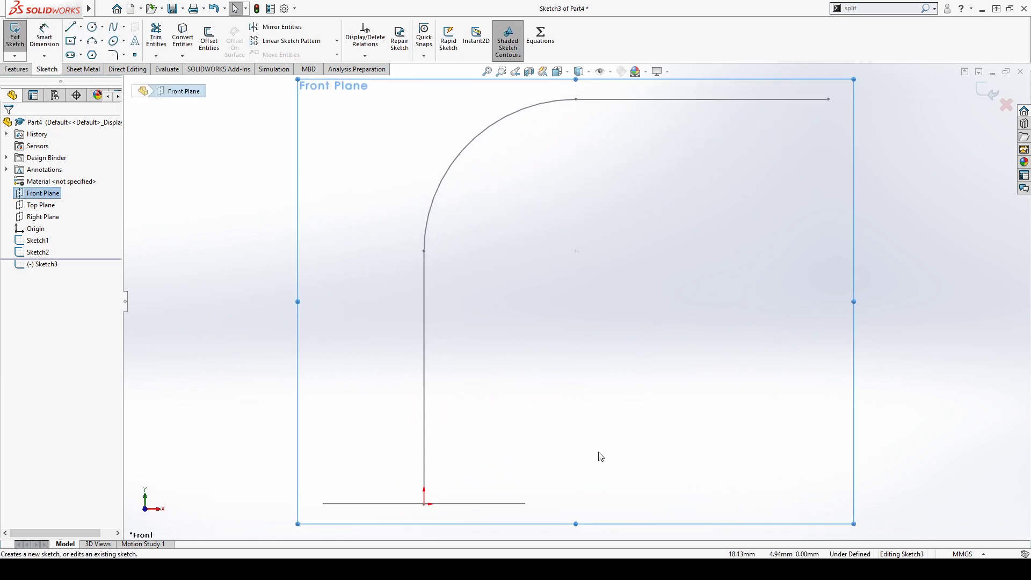
# Step: Sketch a guide curve inside the path bend: a vertical line, a tangent arc of about 9 mm radius, and a slightly rising line
pyautogui.click(71, 27)
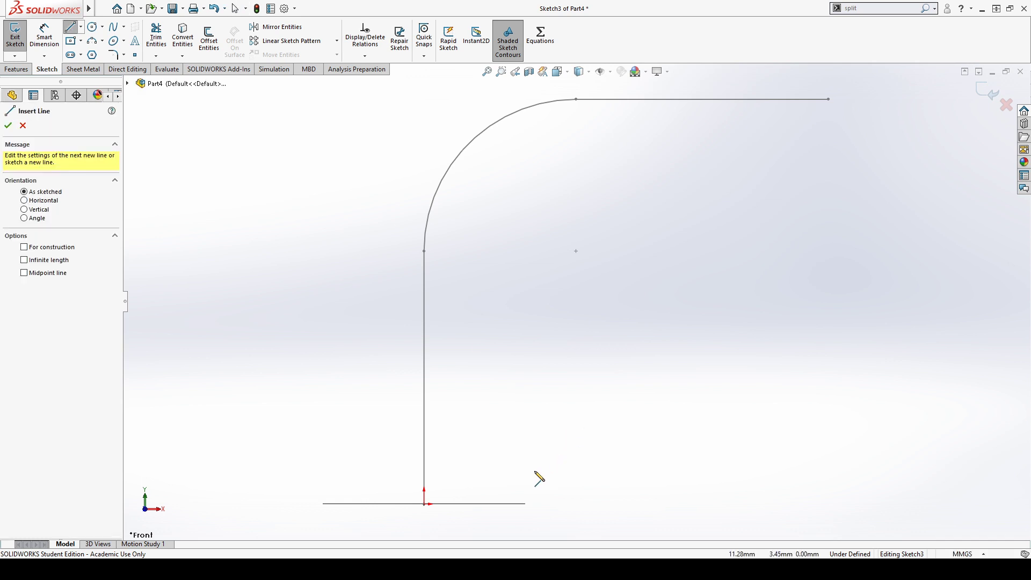
pyautogui.click(525, 503)
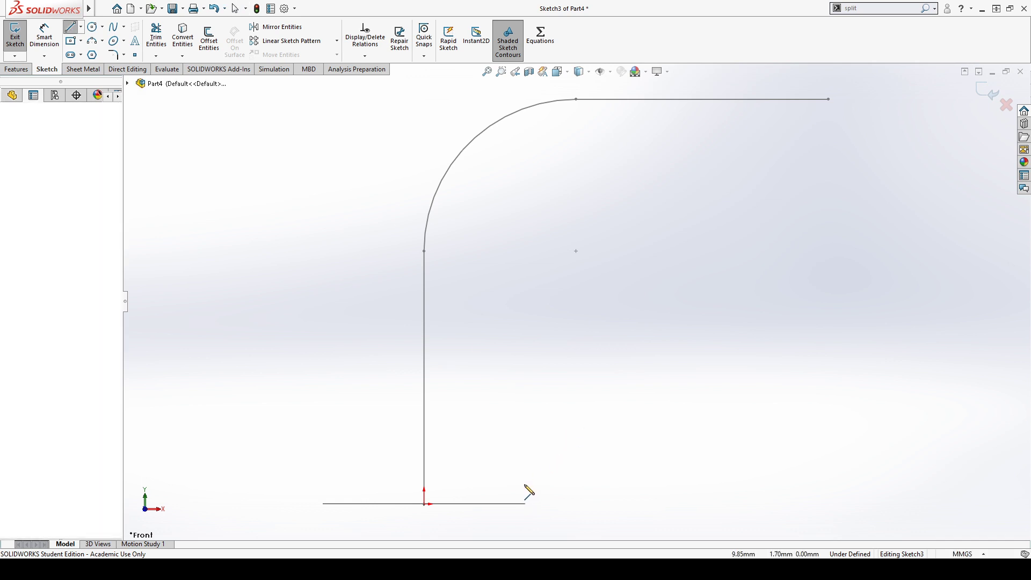
pyautogui.click(524, 251)
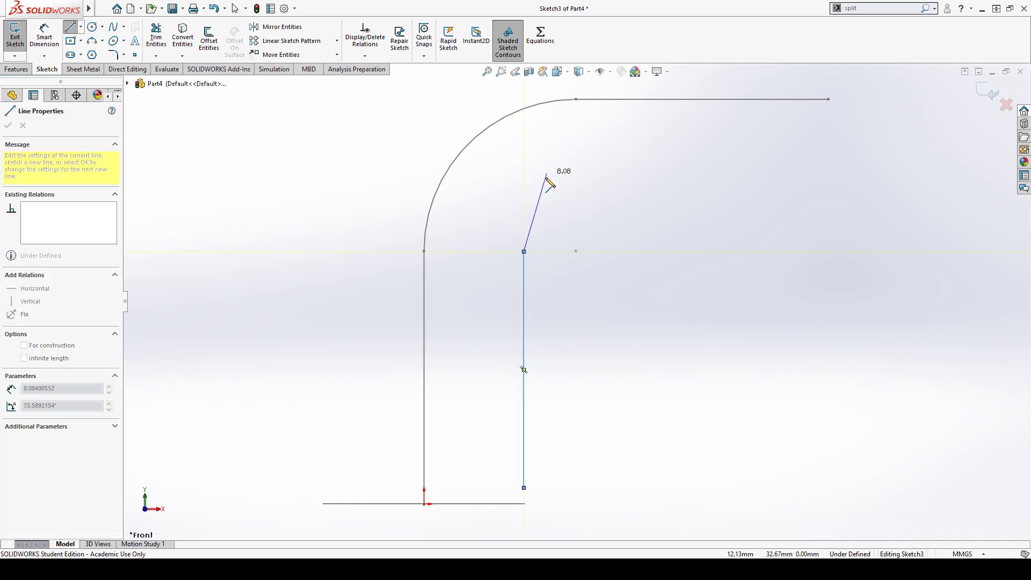
pyautogui.click(600, 162)
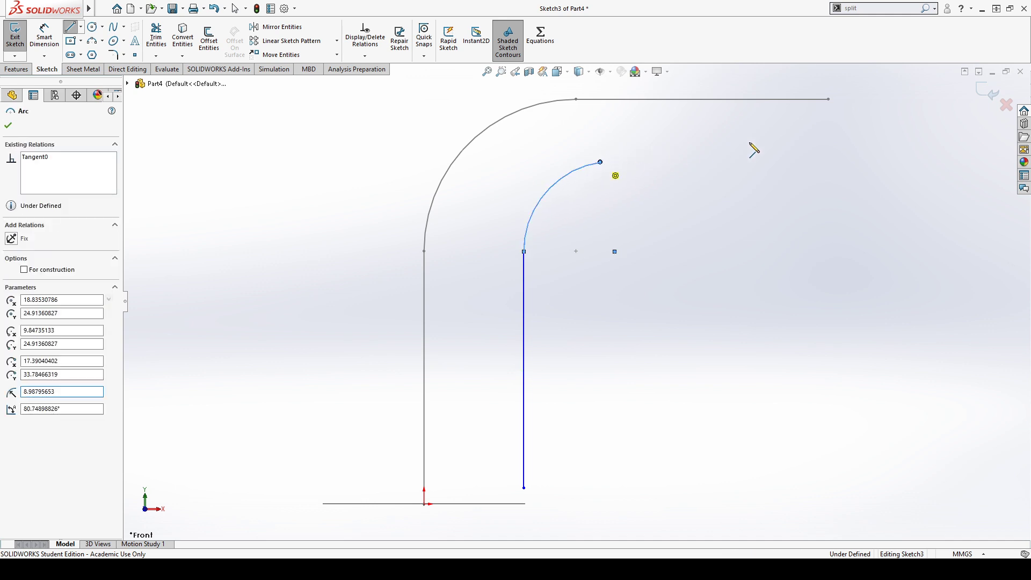
pyautogui.click(828, 125)
pyautogui.press('Escape')
pyautogui.press('Escape')
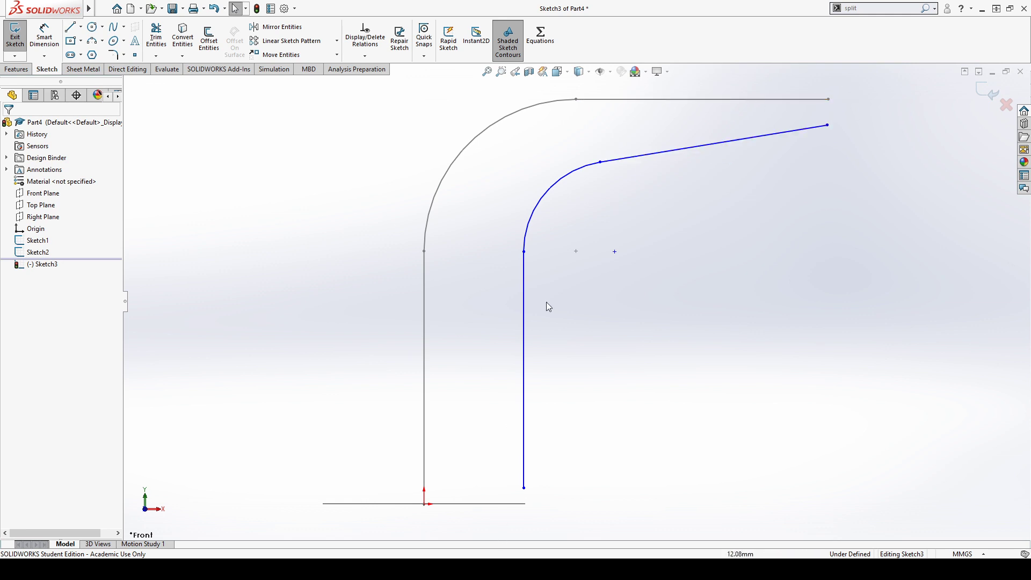
# Step: Add a Pierce relation between the guide curve's lower endpoint and the profile circle
pyautogui.moveTo(529, 492)
pyautogui.mouseDown(button='middle')
pyautogui.moveTo(597, 474)
pyautogui.moveTo(529, 494)
pyautogui.mouseUp(button='middle')
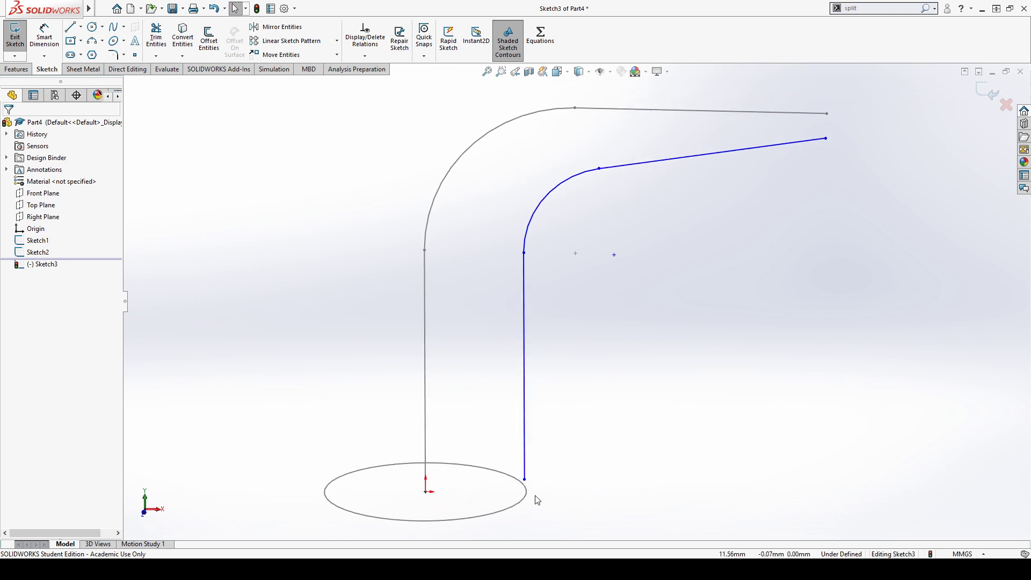
pyautogui.click(524, 487)
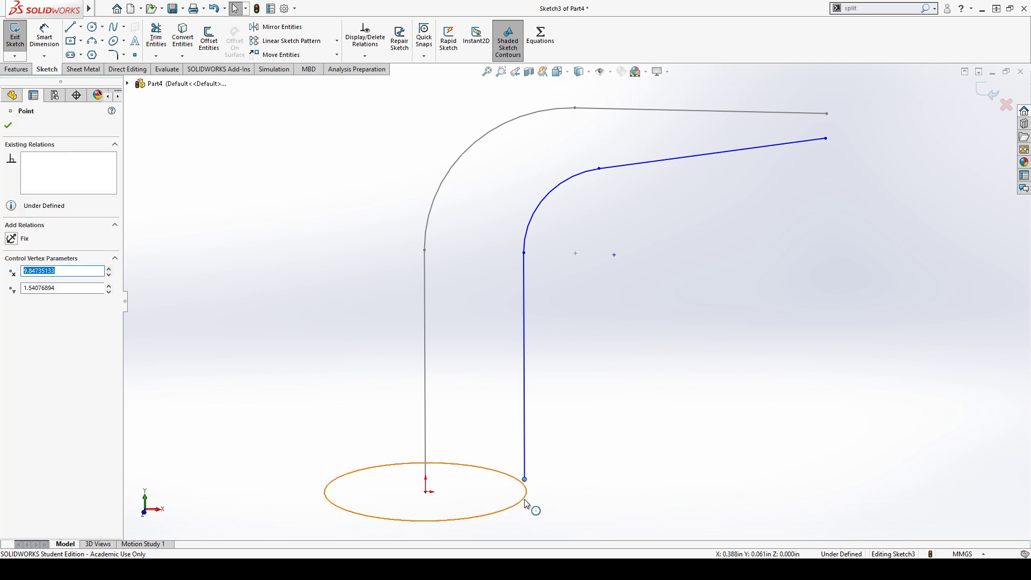
pyautogui.keyDown('ctrl'); pyautogui.click(529, 501); pyautogui.keyUp('ctrl')
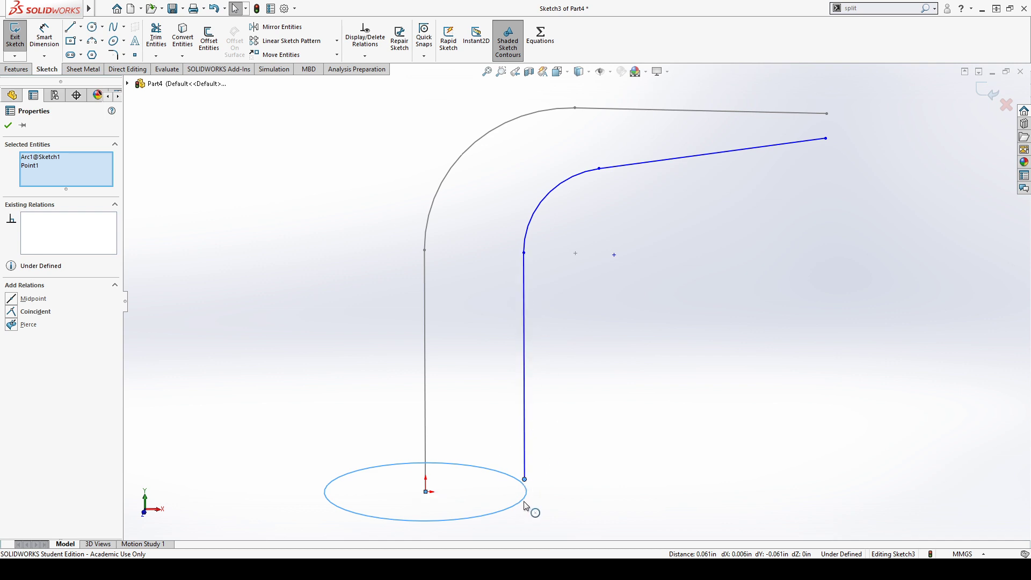
pyautogui.click(14, 326)
pyautogui.click(582, 519)
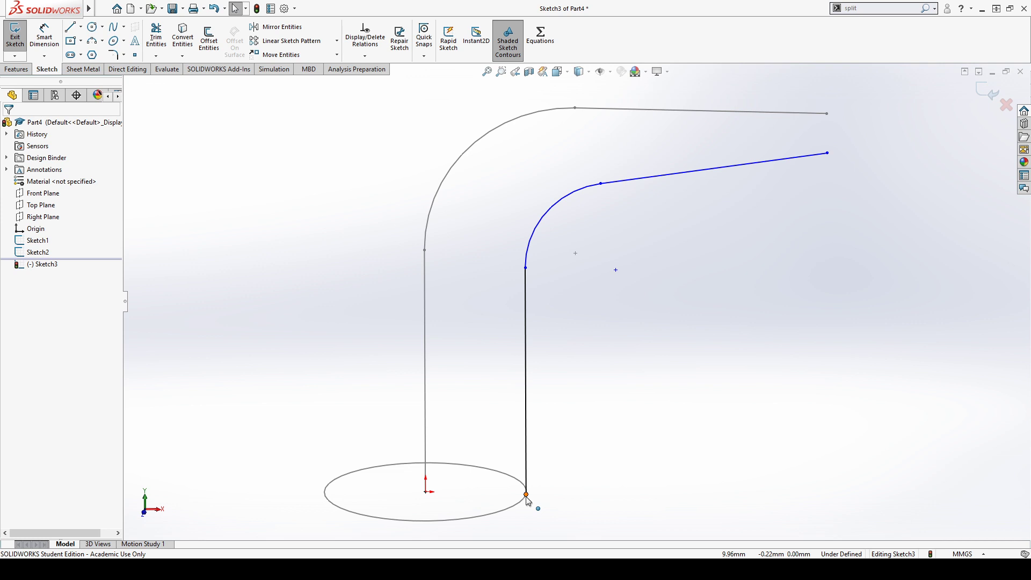
# Step: Make the guide curve's vertical line equal in length to the path's vertical line
pyautogui.moveTo(591, 310)
pyautogui.mouseDown(button='middle')
pyautogui.moveTo(592, 253)
pyautogui.moveTo(614, 299)
pyautogui.moveTo(569, 308)
pyautogui.mouseUp(button='middle')
pyautogui.click(526, 317)
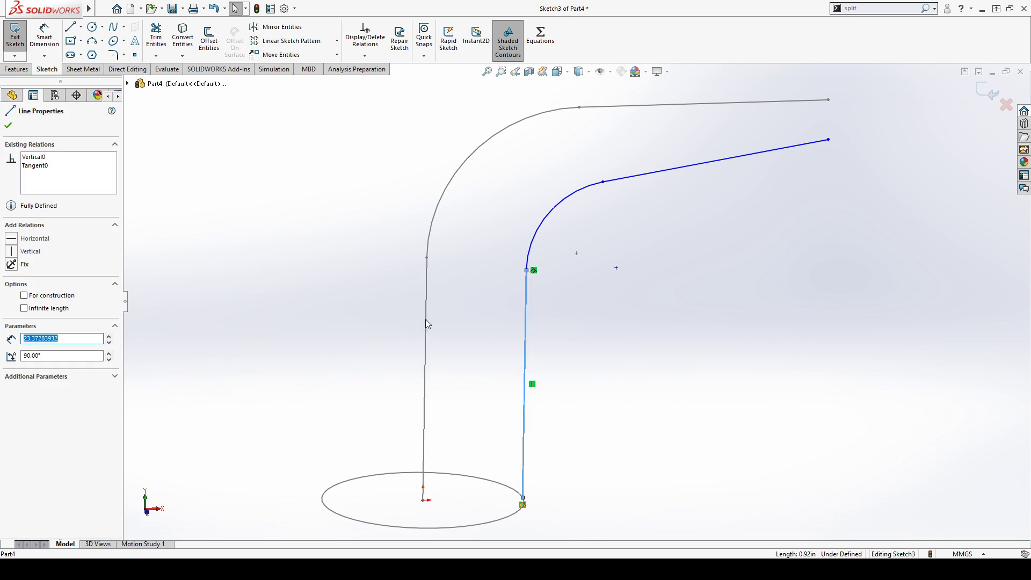
pyautogui.keyDown('ctrl'); pyautogui.click(426, 325); pyautogui.keyUp('ctrl')
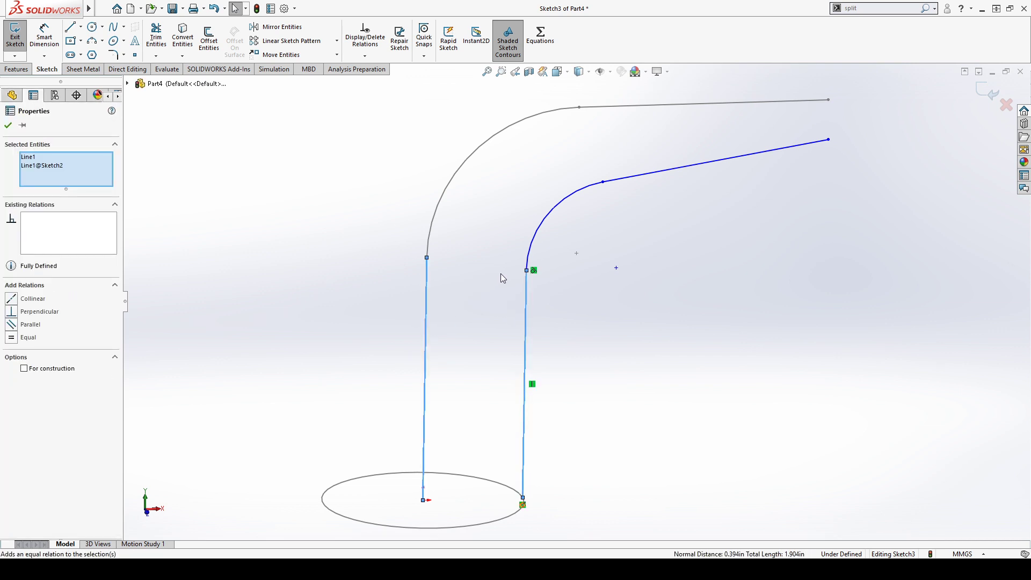
pyautogui.click(500, 275)
pyautogui.click(805, 361)
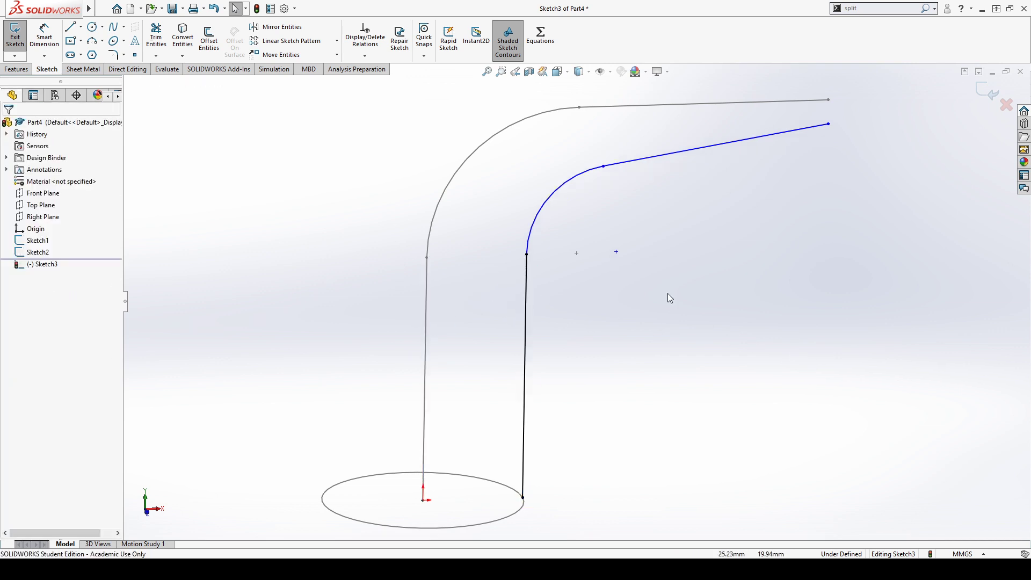
# Step: Make the guide arc's centre coincident with the centre of the path's bend arc
pyautogui.click(616, 252)
pyautogui.keyDown('ctrl'); pyautogui.click(577, 253); pyautogui.keyUp('ctrl')
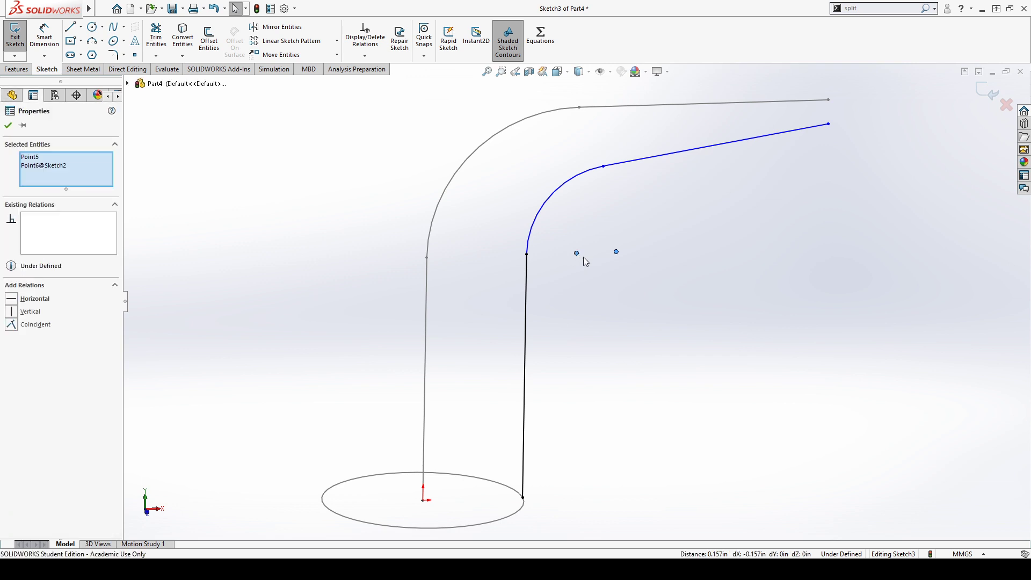
pyautogui.click(645, 206)
pyautogui.click(543, 321)
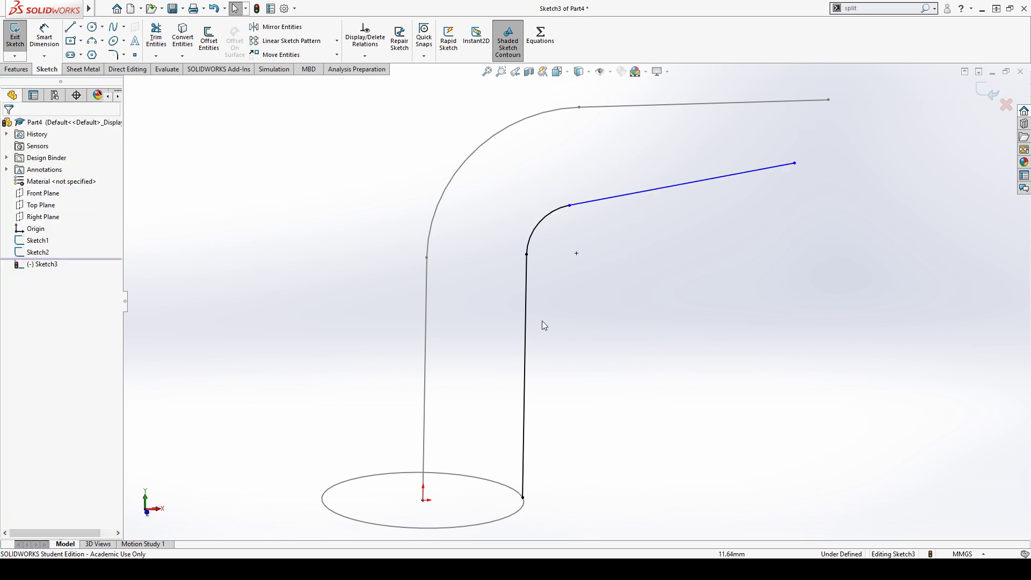
# Step: Draw a construction line between the upper endpoints of the guide curve and the path, and constrain it vertical
pyautogui.click(795, 163)
pyautogui.keyDown('ctrl'); pyautogui.click(828, 99); pyautogui.keyUp('ctrl')
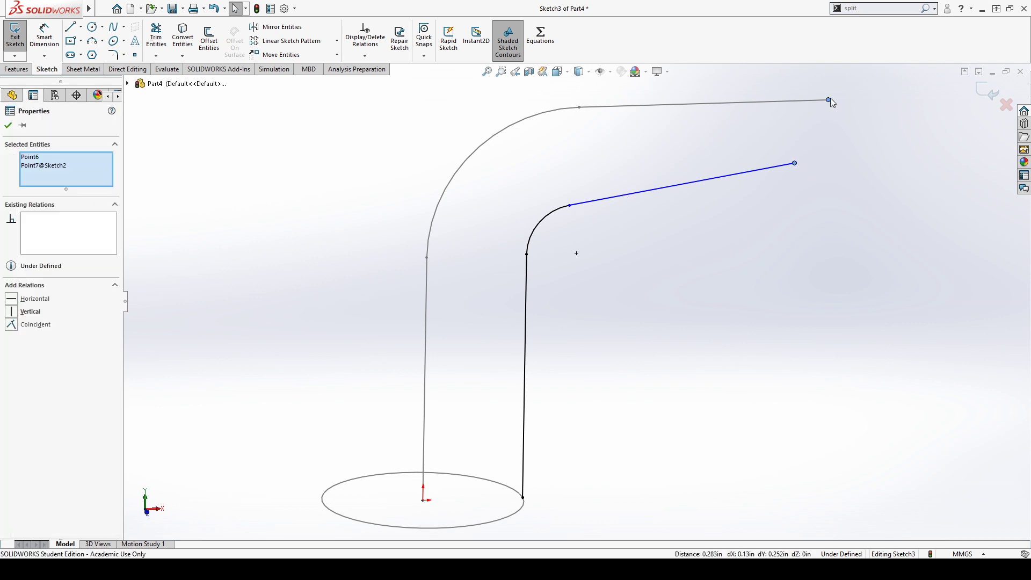
pyautogui.click(851, 169)
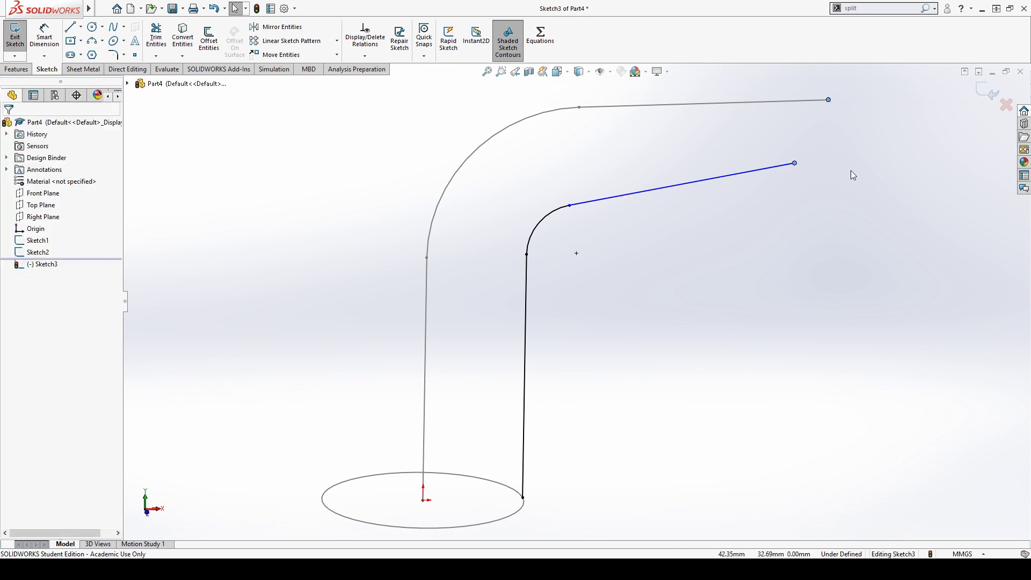
pyautogui.click(82, 28)
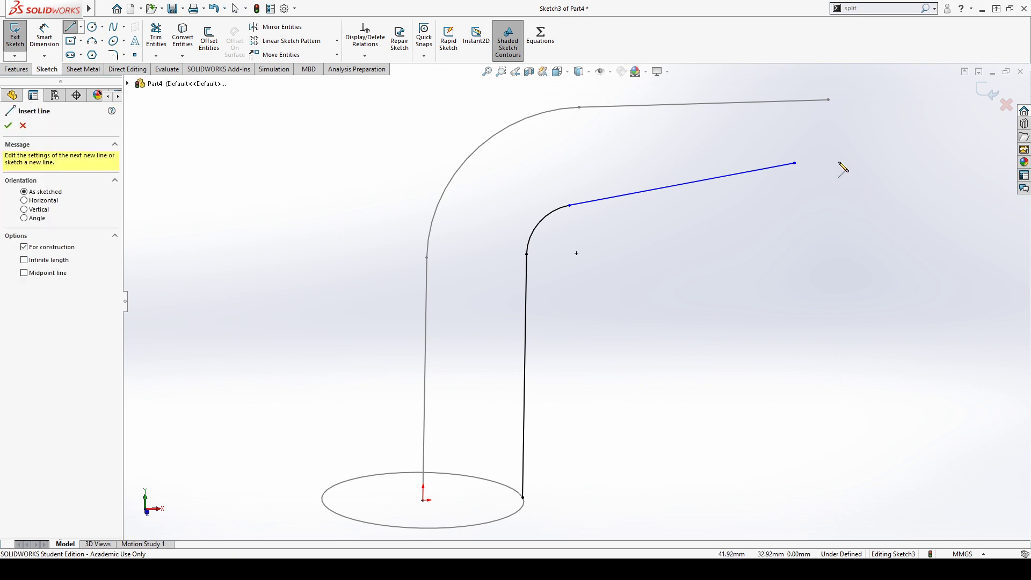
pyautogui.click(795, 164)
pyautogui.click(828, 99)
pyautogui.press('Escape')
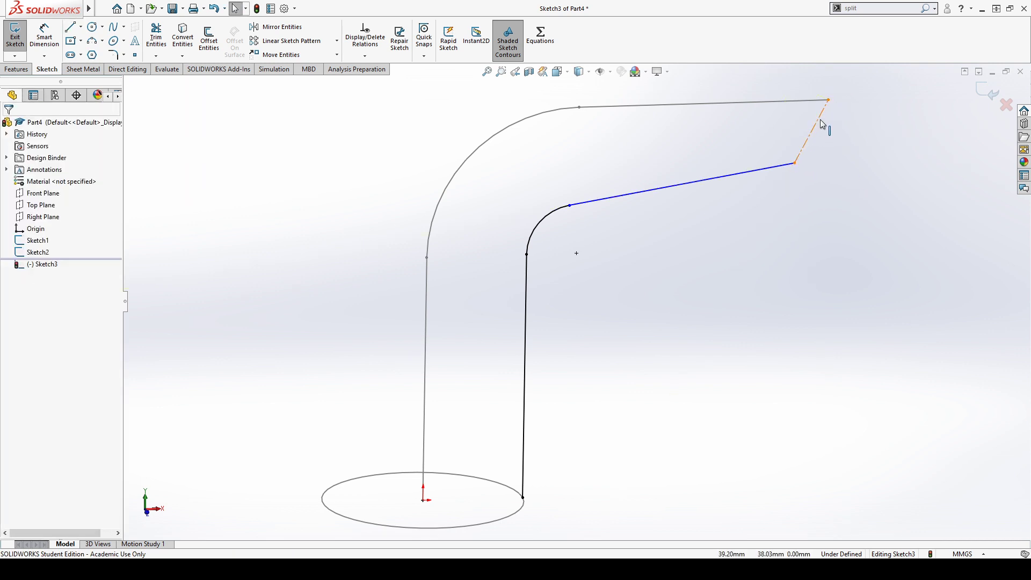
pyautogui.click(824, 125)
pyautogui.click(865, 67)
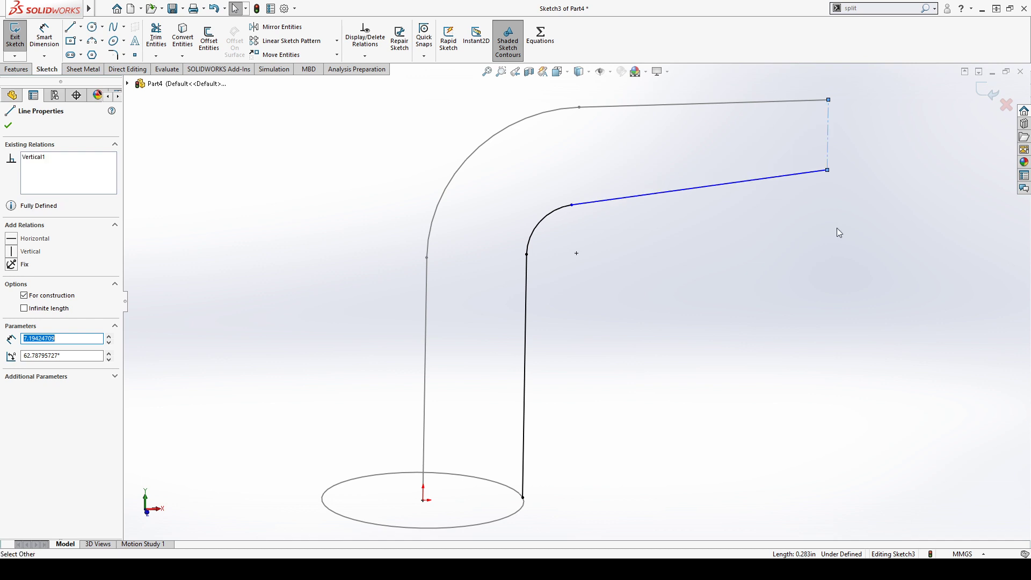
pyautogui.click(837, 228)
pyautogui.press('w')
pyautogui.click(829, 227)
pyautogui.press('d')
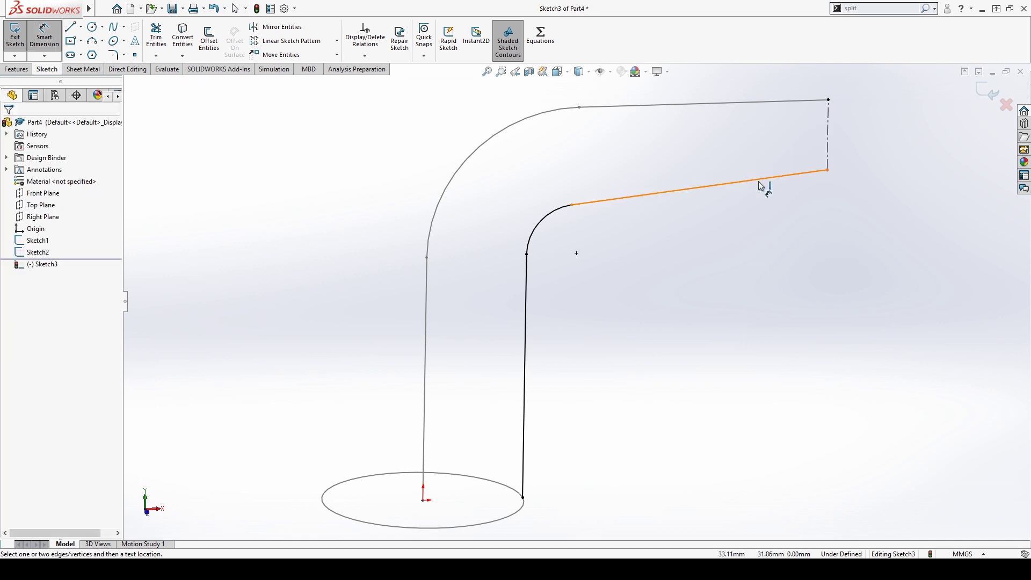
pyautogui.click(762, 186)
pyautogui.press('Escape')
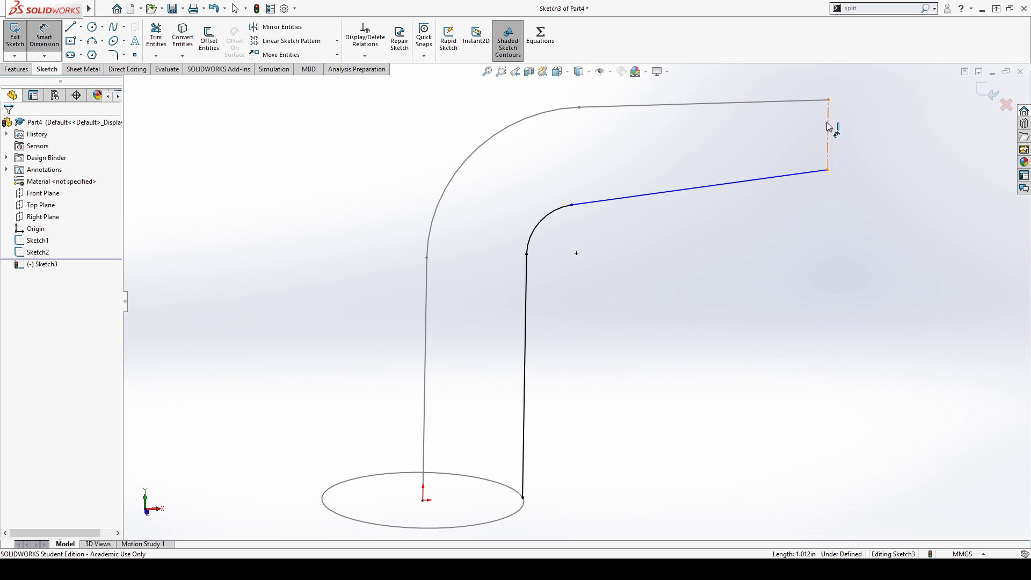
pyautogui.press('Escape')
# Step: Convert the path's upper straight line into the guide sketch and make it construction geometry
pyautogui.click(806, 101)
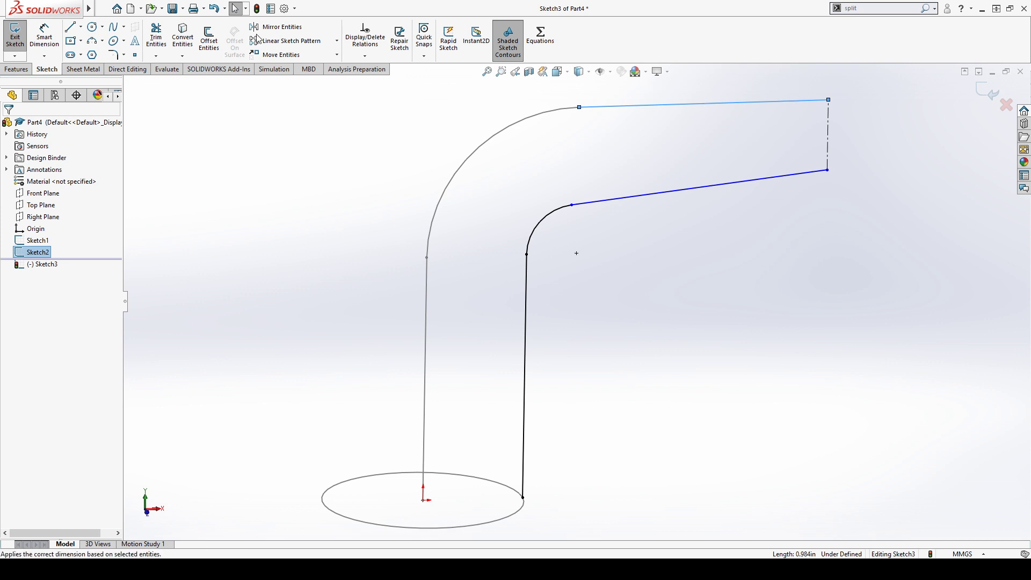
pyautogui.click(718, 103)
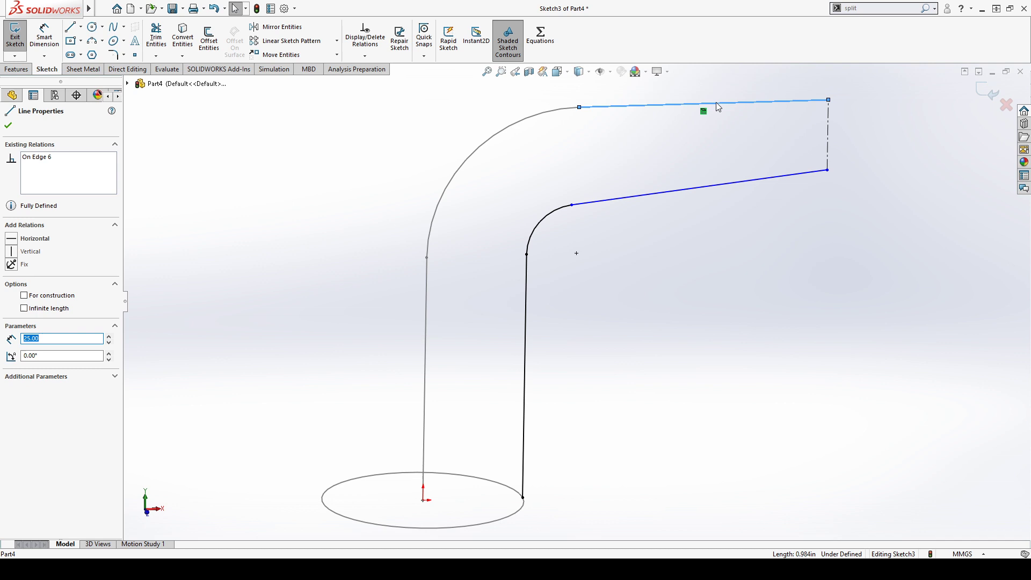
pyautogui.click(837, 272)
# Step: Add a 10 mm diameter-style dimension from the guide curve's end point about the construction centreline, and exit the sketch
pyautogui.moveTo(879, 226); pyautogui.dragTo(877, 188, button='right')
pyautogui.click(827, 170)
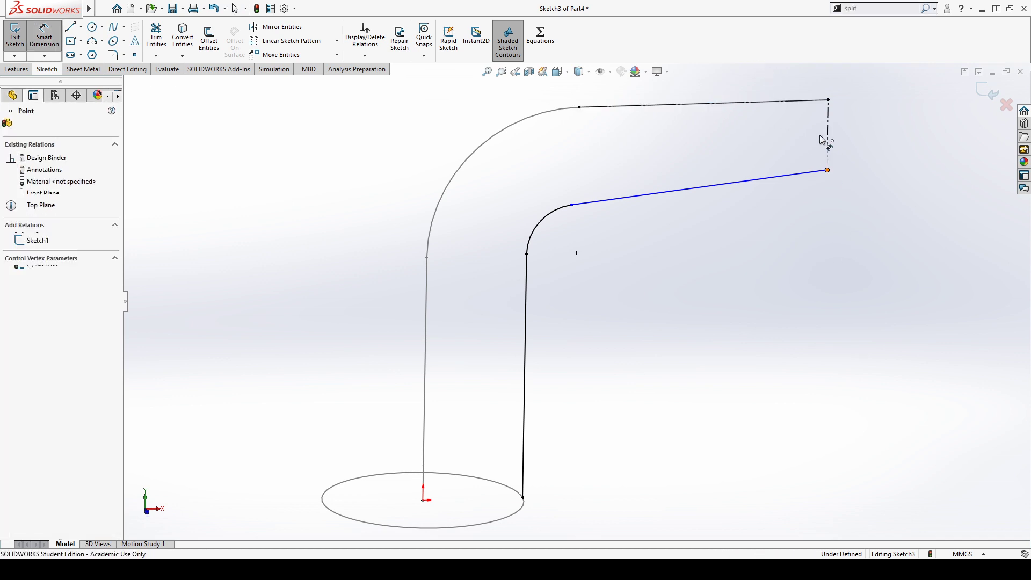
pyautogui.click(814, 100)
pyautogui.scroll(3, 838, 96)
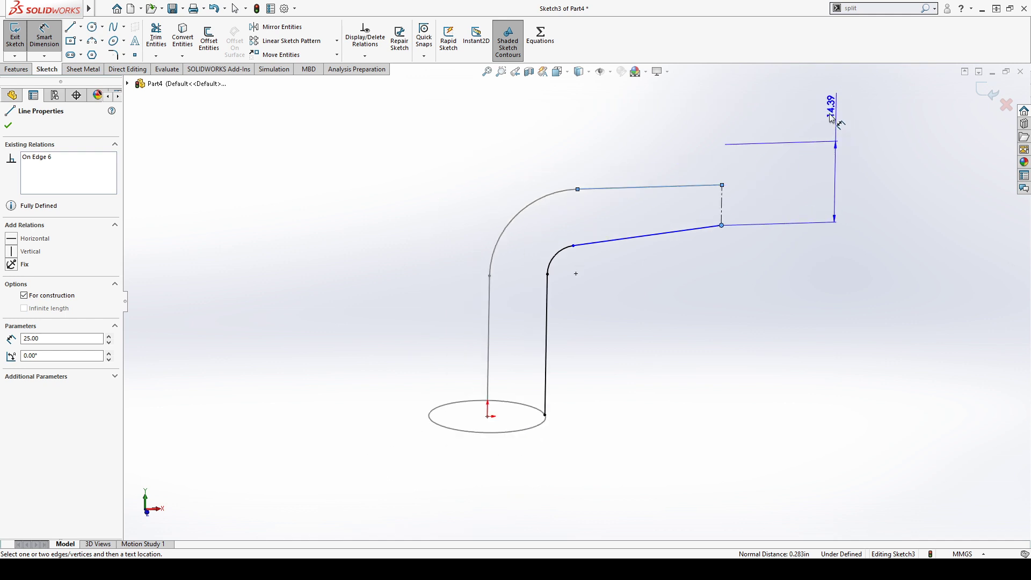
pyautogui.click(744, 176)
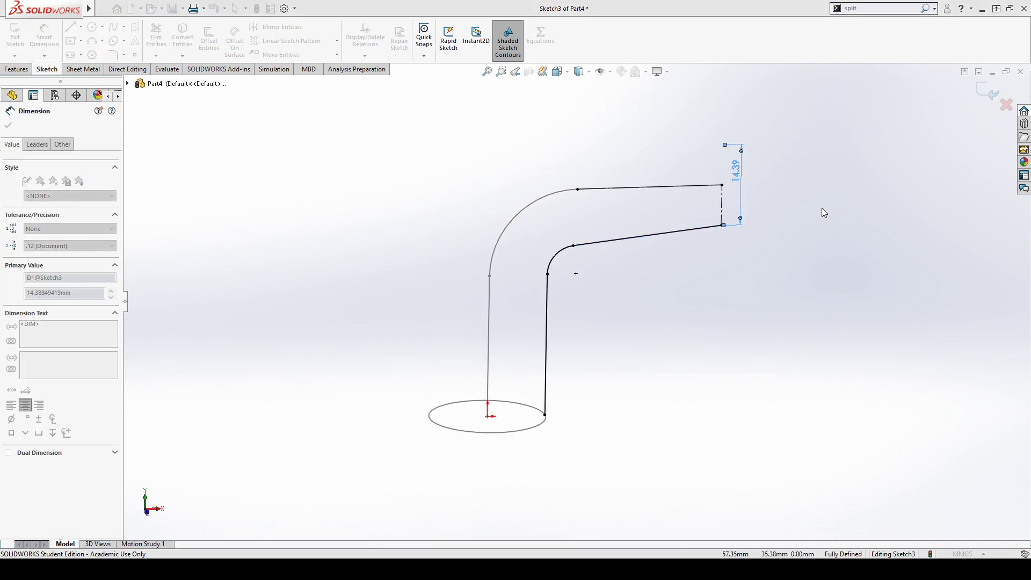
pyautogui.write('10')
pyautogui.press('Return')
pyautogui.click(786, 285)
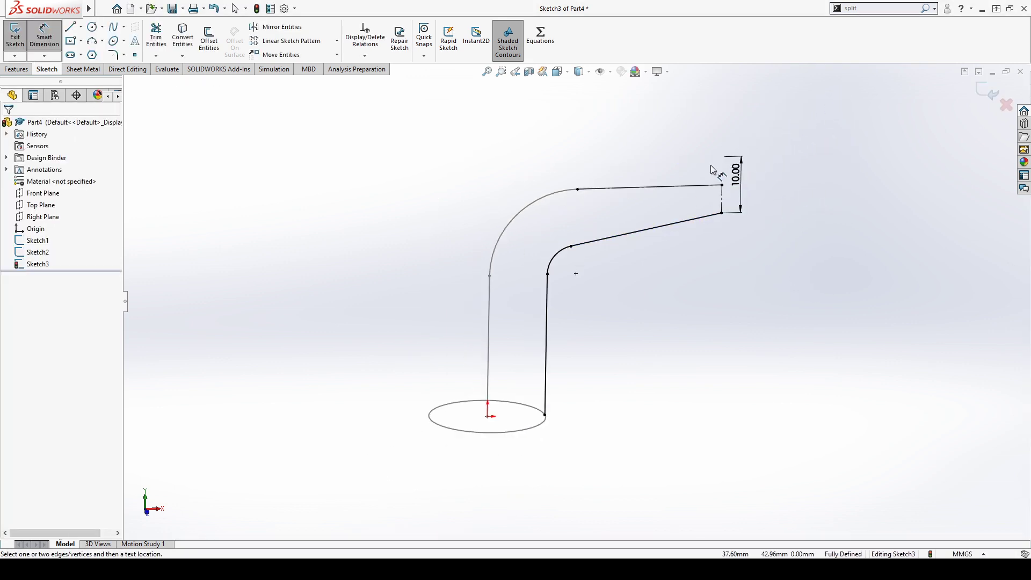
pyautogui.scroll(-1, 743, 186)
pyautogui.scroll(-3, 745, 192)
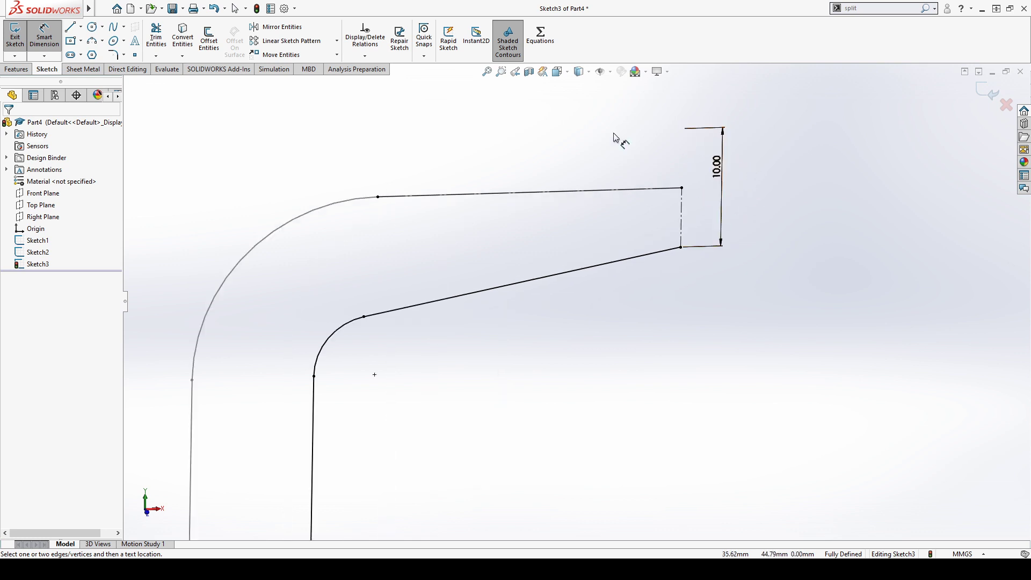
pyautogui.scroll(4, 577, 304)
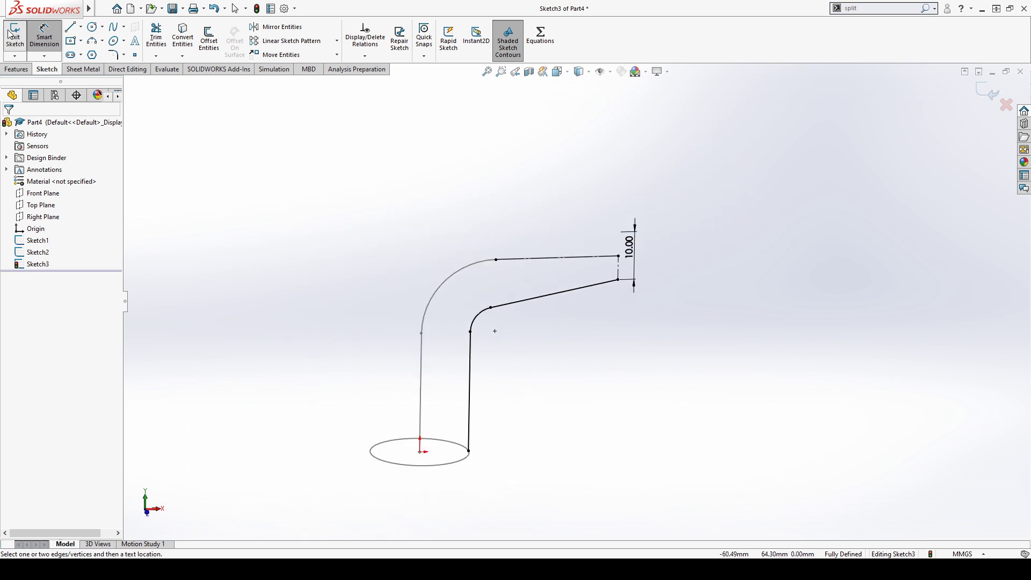
pyautogui.click(22, 45)
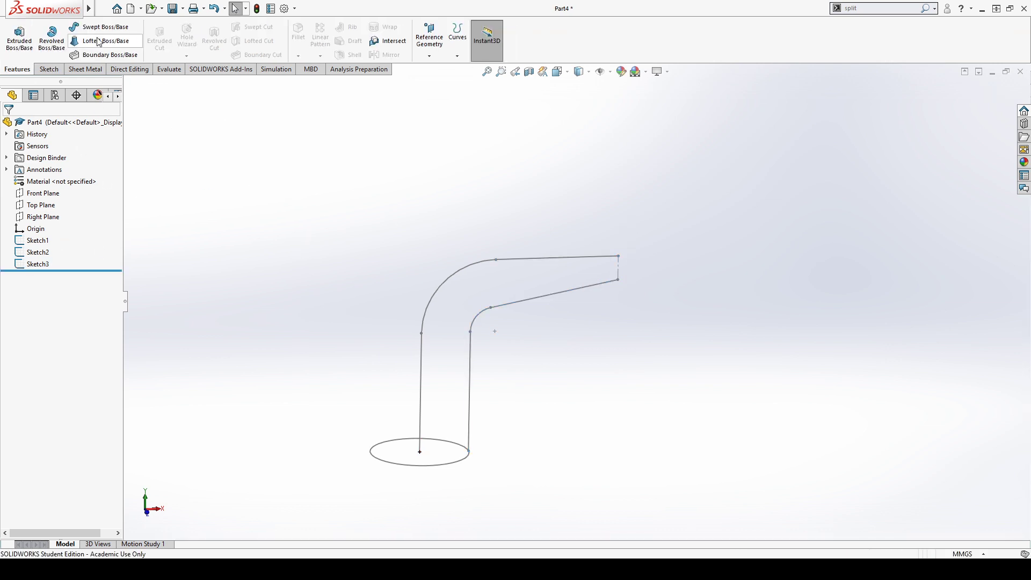
# Step: Set up a swept boss with the circle as profile, the bent centreline as path and the new sketch as guide curve
pyautogui.click(101, 27)
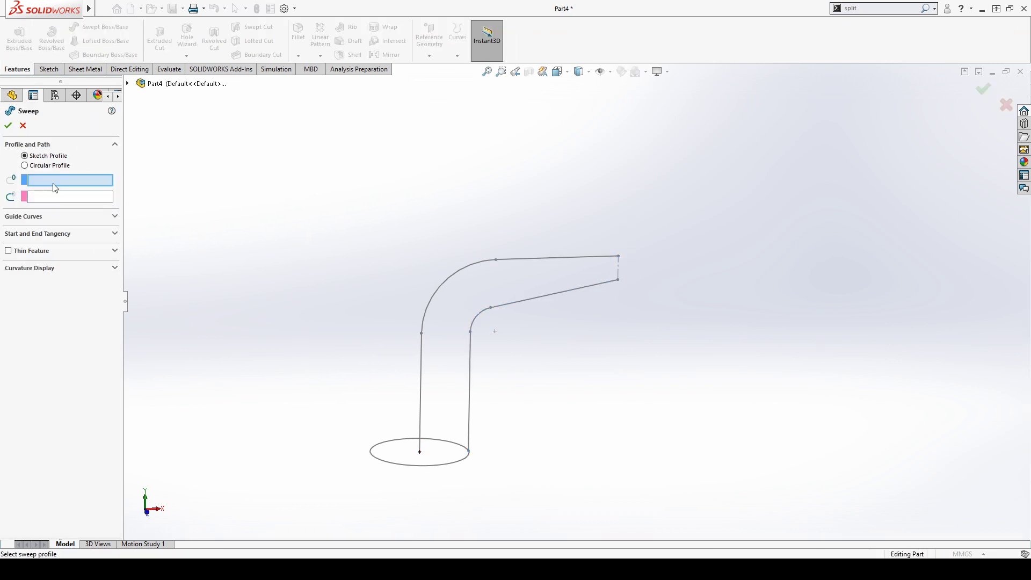
pyautogui.click(399, 466)
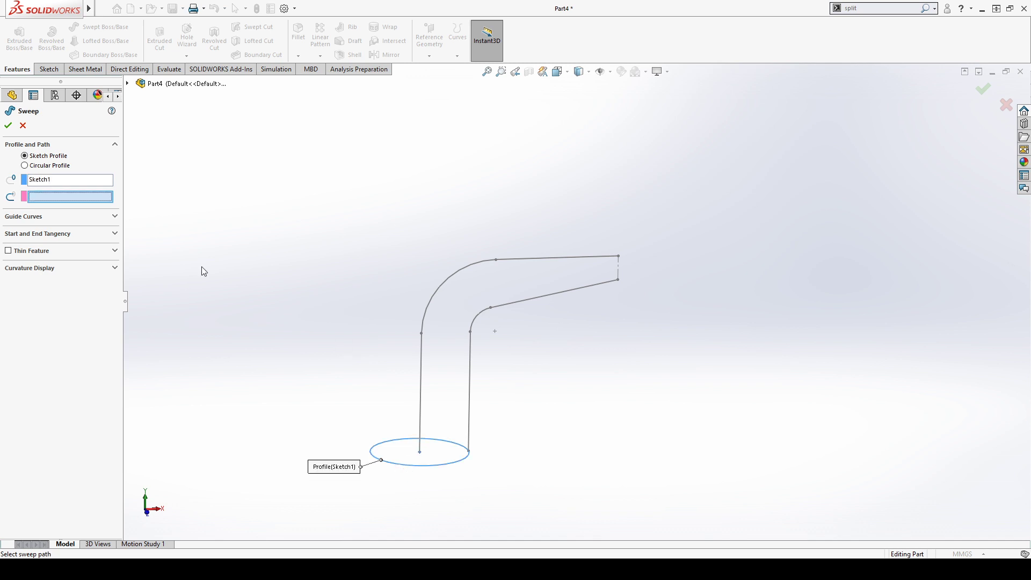
pyautogui.click(423, 372)
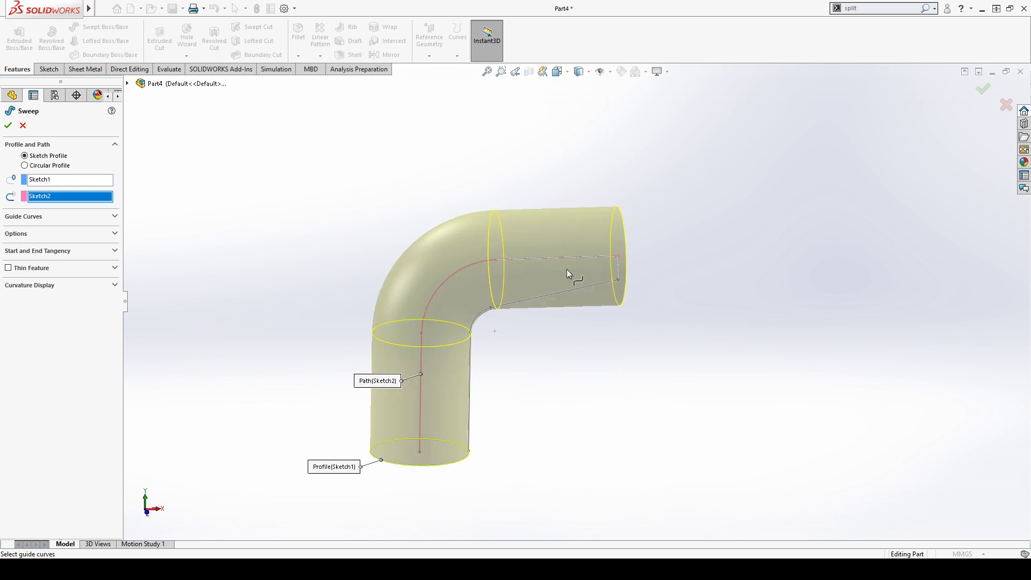
pyautogui.click(72, 216)
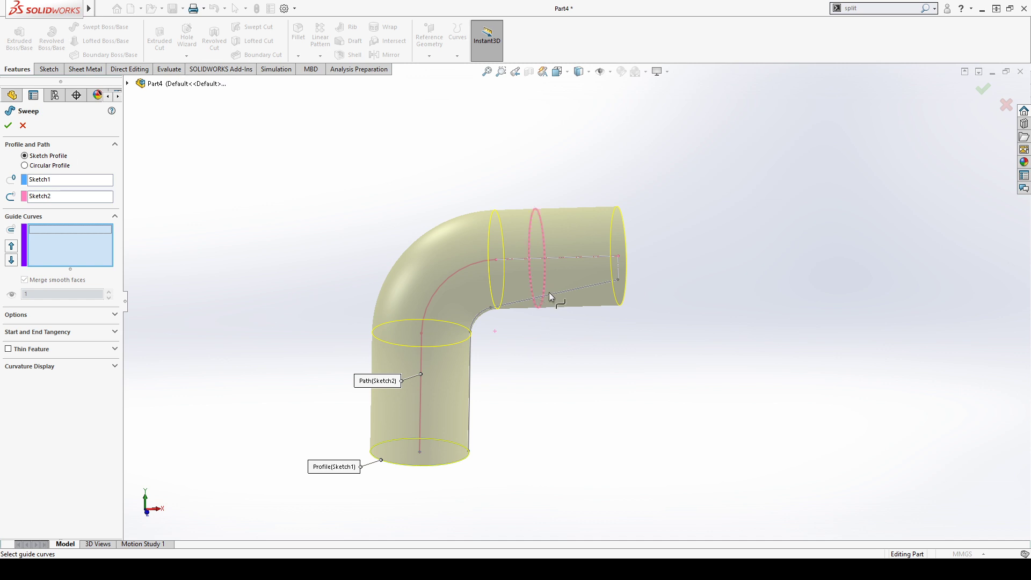
pyautogui.click(603, 286)
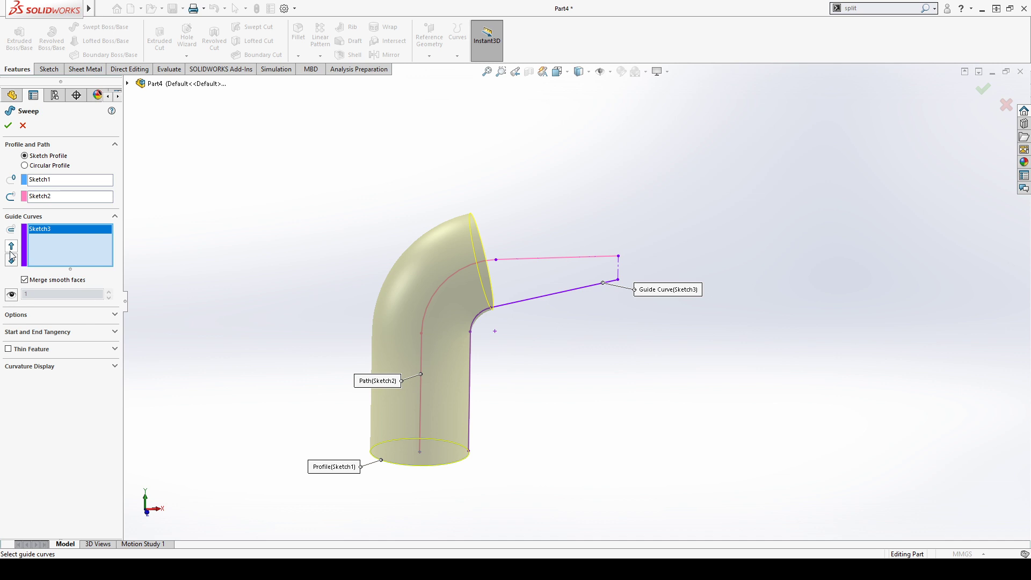
# Step: Examine the sweep preview at the bend and check the Merge smooth faces and profile orientation options
pyautogui.scroll(-2, 218, 270)
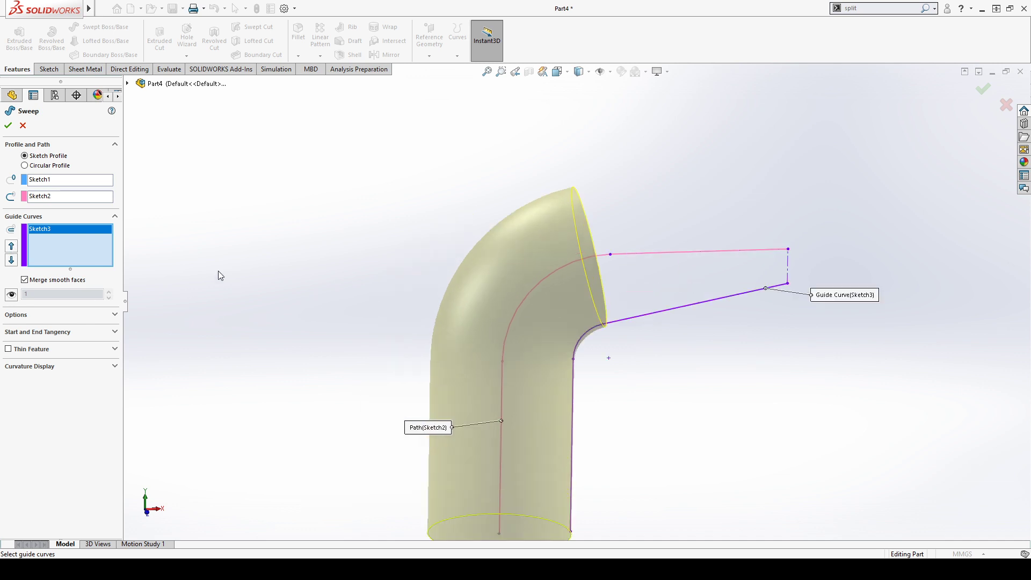
pyautogui.click(25, 281)
pyautogui.click(25, 282)
pyautogui.click(58, 317)
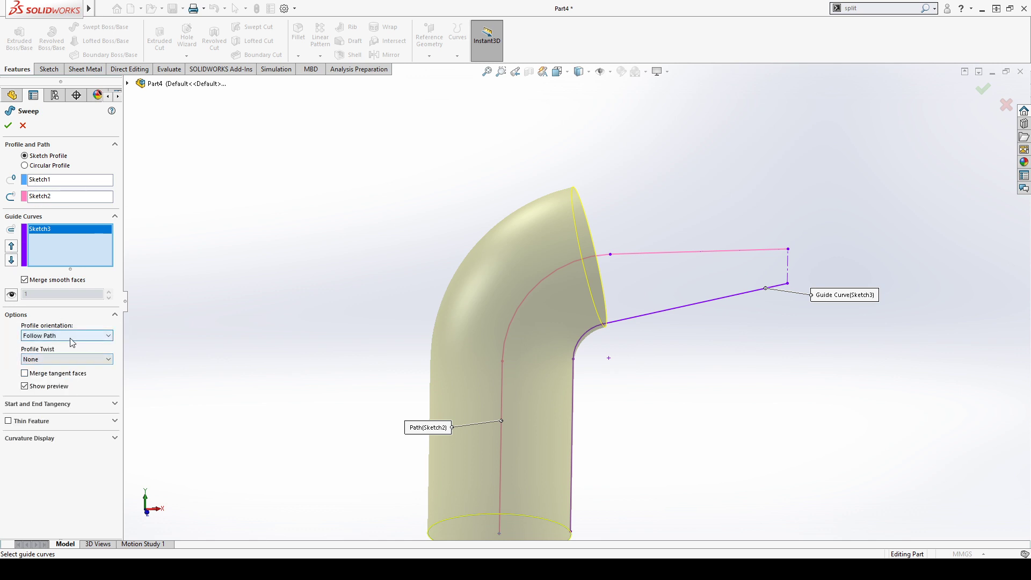
pyautogui.click(70, 338)
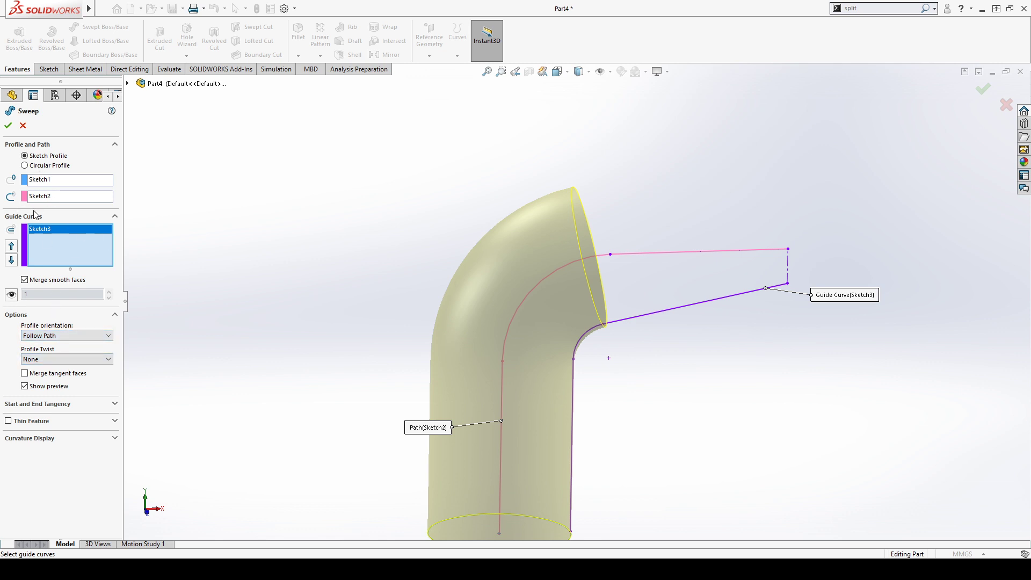
pyautogui.scroll(-4, 645, 239)
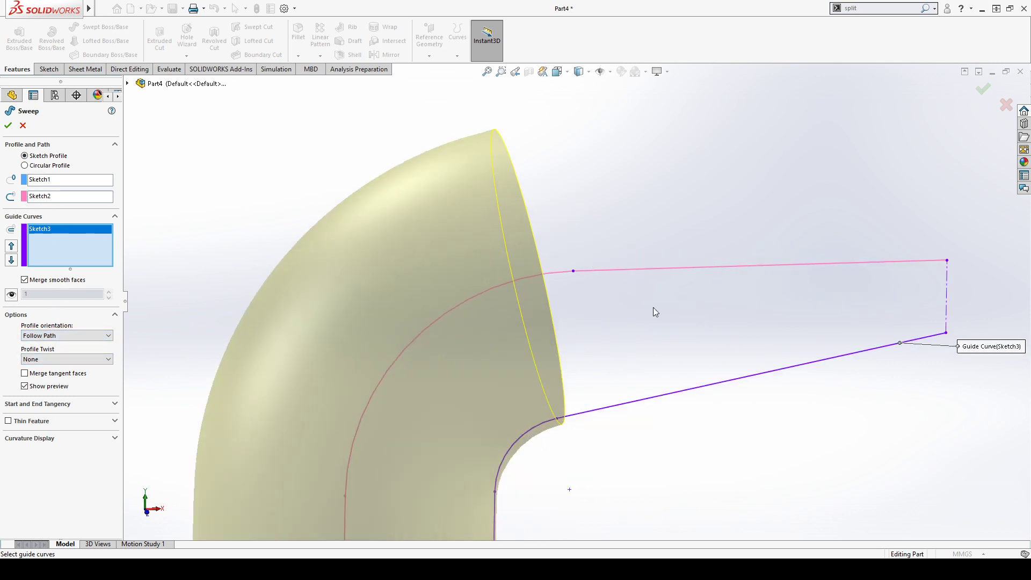
pyautogui.moveTo(640, 432); pyautogui.dragTo(593, 426, button='middle')
pyautogui.scroll(9, 547, 328)
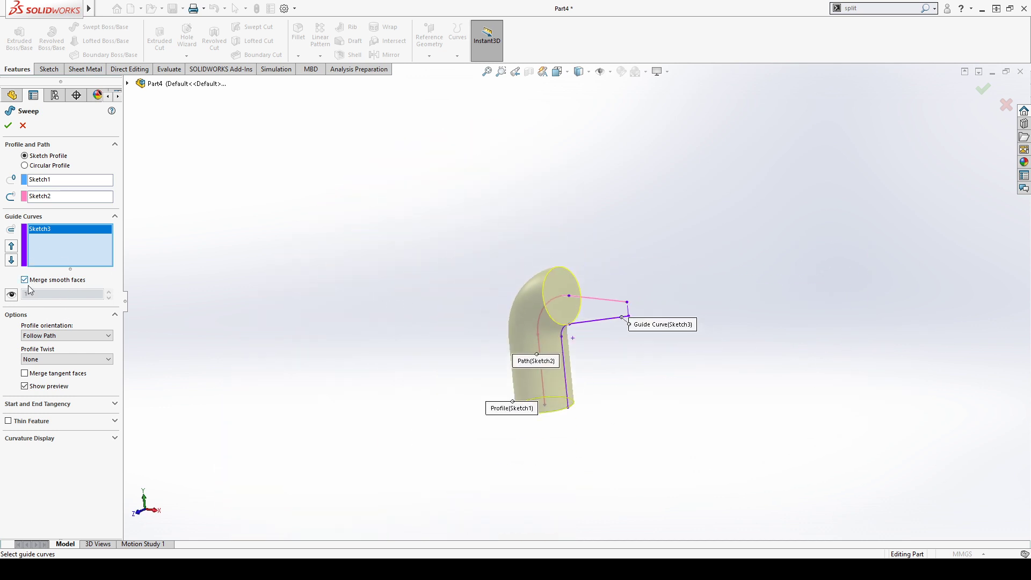
# Step: Check the start and end tangency options, create the guided sweep and inspect the resulting pipe bend
pyautogui.click(56, 409)
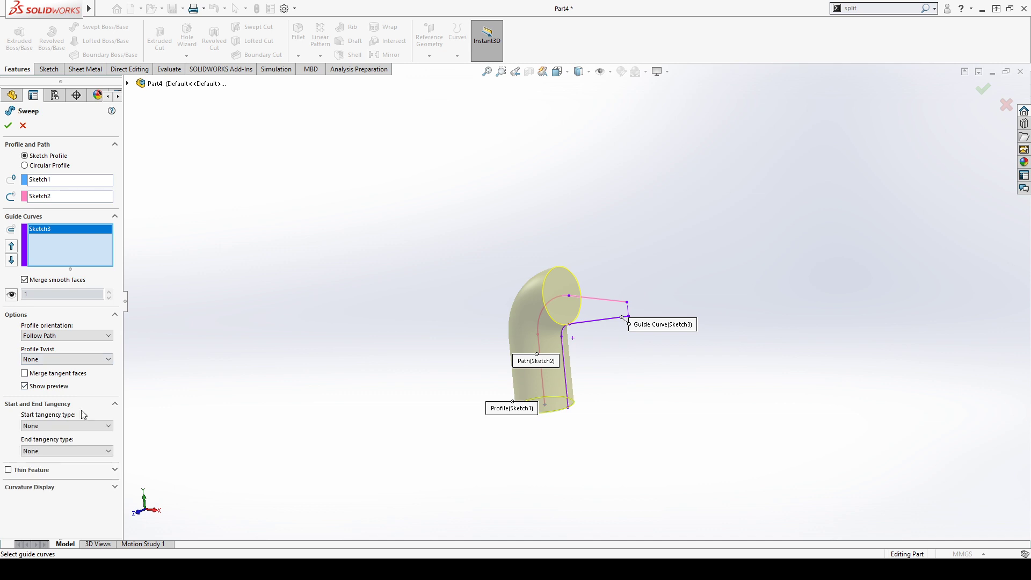
pyautogui.click(94, 407)
pyautogui.scroll(-2, 562, 321)
pyautogui.scroll(-2, 562, 321)
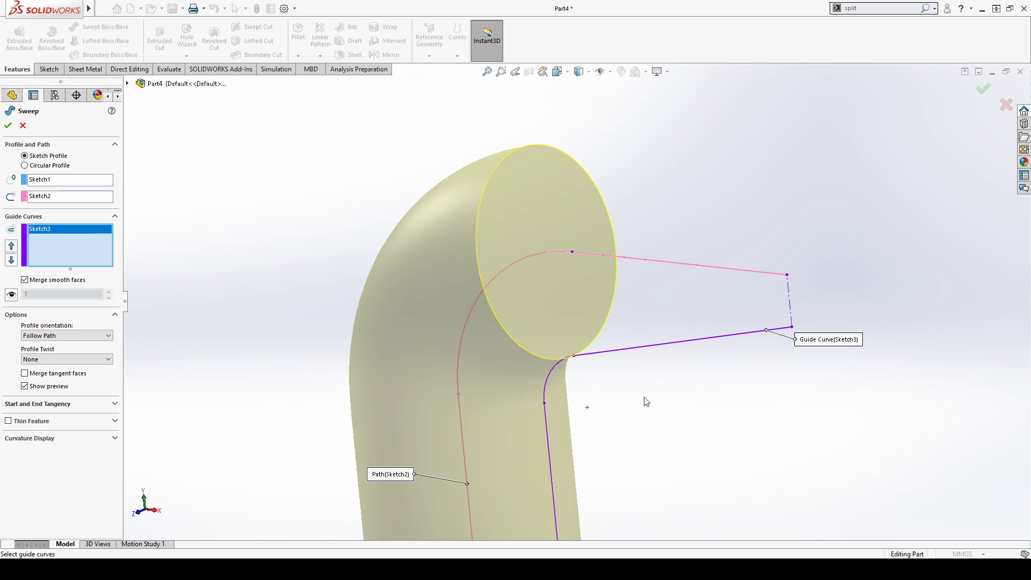
pyautogui.click(8, 125)
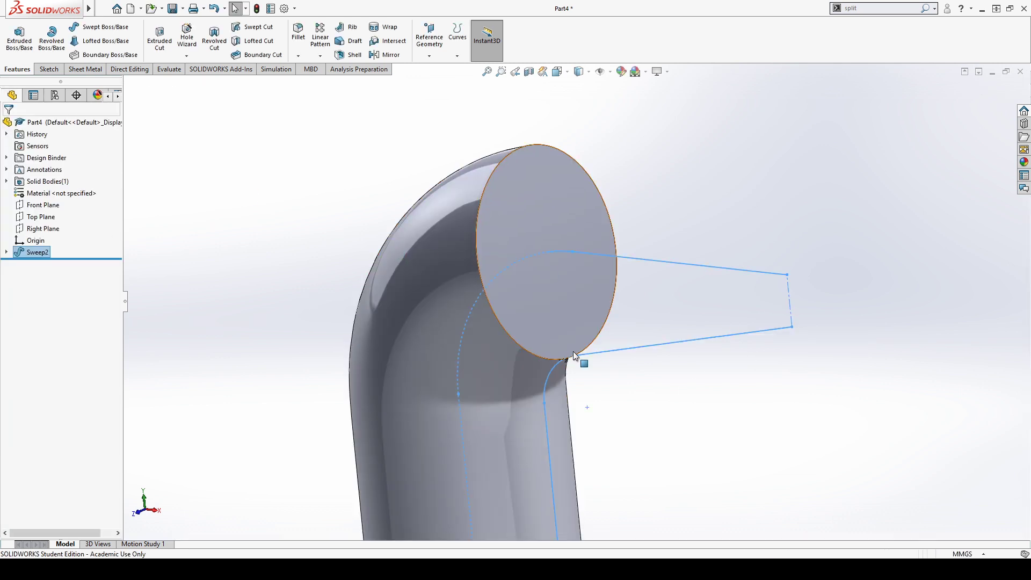
pyautogui.moveTo(641, 384); pyautogui.dragTo(626, 333, button='middle')
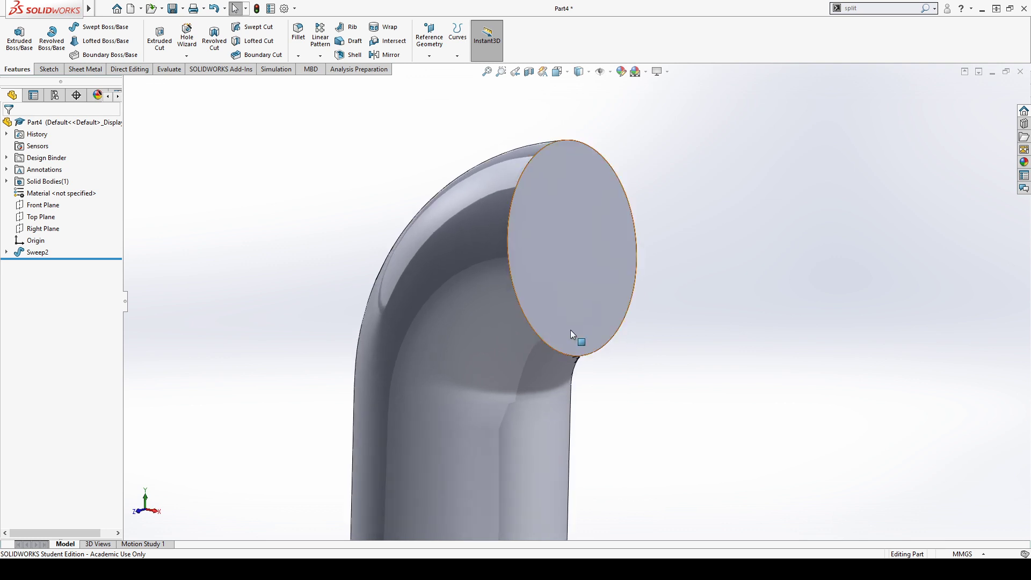
pyautogui.scroll(5, 531, 243)
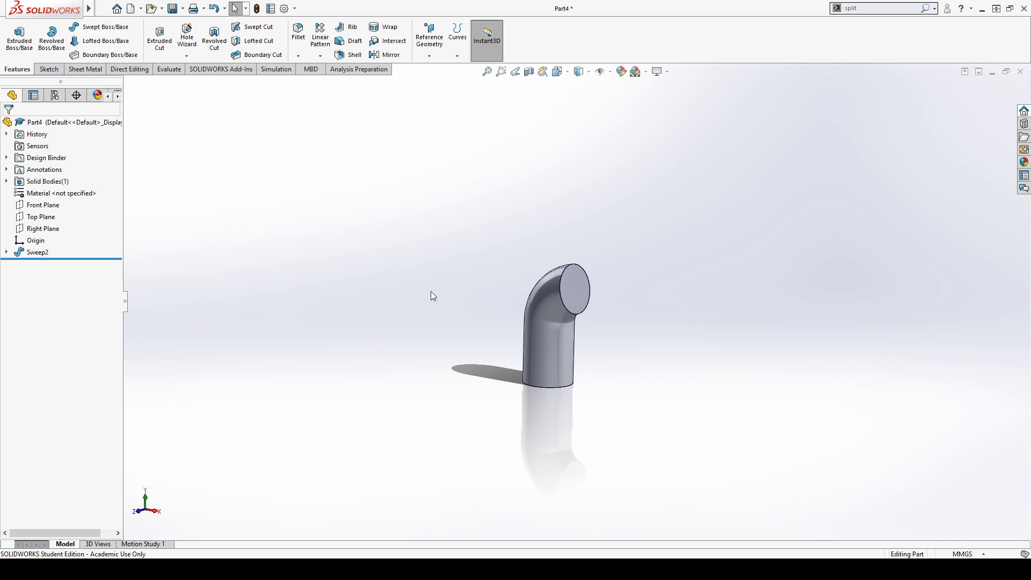
pyautogui.moveTo(430, 292); pyautogui.dragTo(408, 344, button='middle')
# Step: Delete the guided sweep feature while keeping its profile, path and guide curve sketches
pyautogui.click(37, 252)
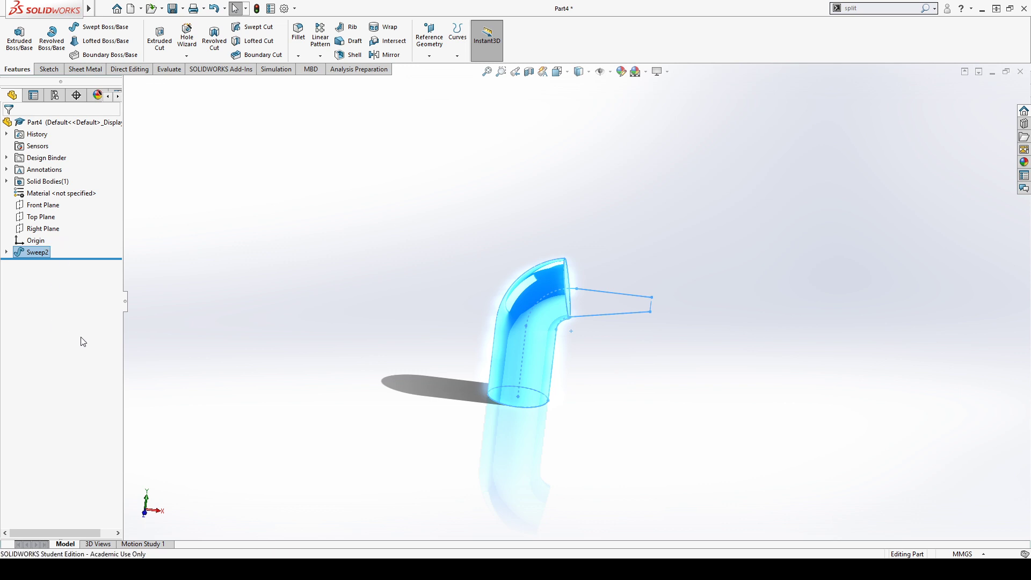
pyautogui.press('Delete')
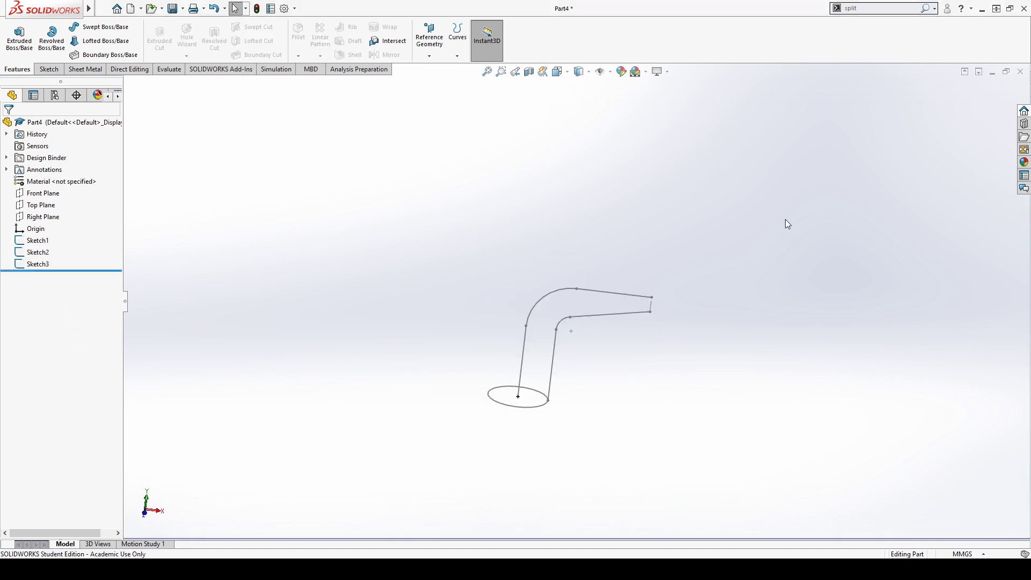
# Step: Create a reference plane perpendicular to the path's upper straight line and coincident with that line's free end point
pyautogui.scroll(-4, 729, 322)
pyautogui.moveTo(475, 326)
pyautogui.mouseDown(button='middle')
pyautogui.moveTo(426, 337)
pyautogui.moveTo(398, 313)
pyautogui.moveTo(260, 382)
pyautogui.moveTo(426, 408)
pyautogui.moveTo(412, 454)
pyautogui.moveTo(410, 375)
pyautogui.moveTo(460, 417)
pyautogui.moveTo(455, 437)
pyautogui.mouseUp(button='middle')
pyautogui.scroll(3, 576, 302)
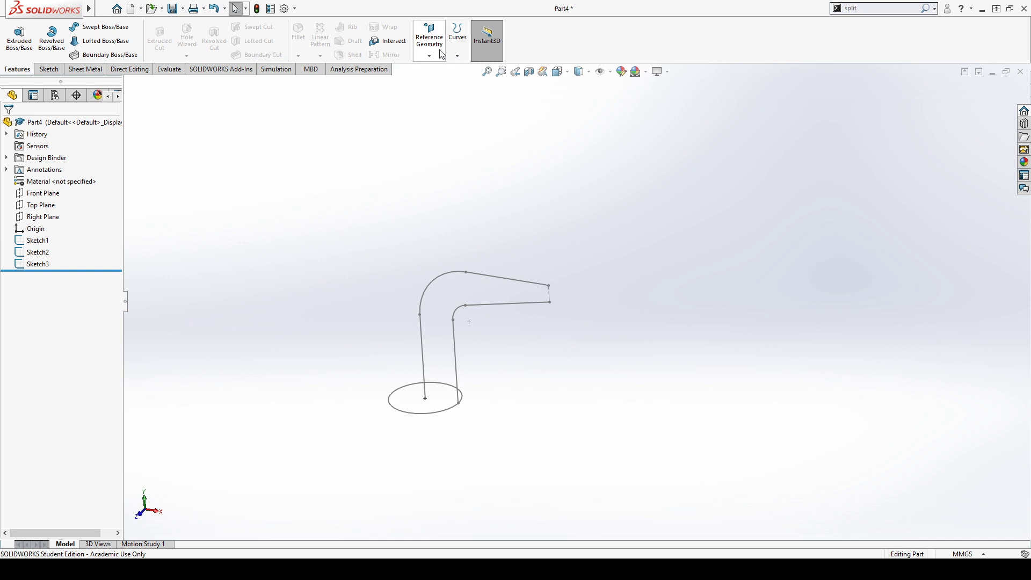
pyautogui.click(429, 33)
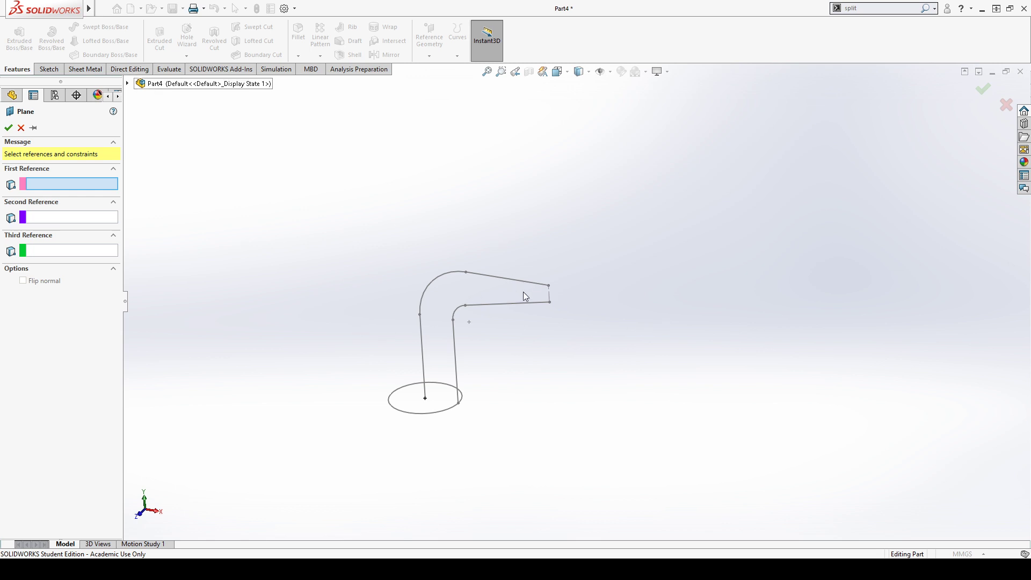
pyautogui.moveTo(523, 292)
pyautogui.mouseDown(button='middle')
pyautogui.moveTo(548, 290)
pyautogui.moveTo(513, 309)
pyautogui.moveTo(479, 298)
pyautogui.mouseUp(button='middle')
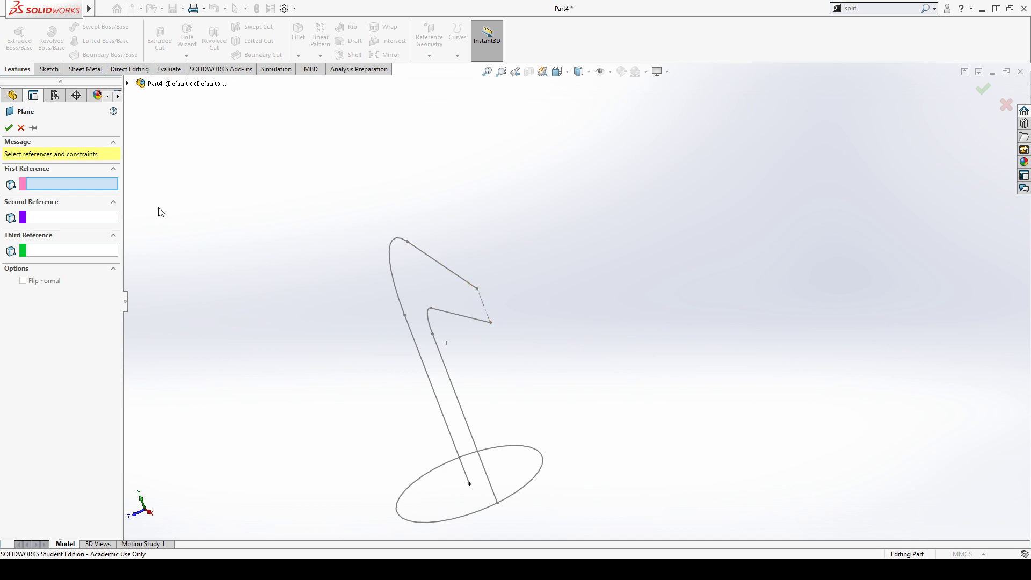
pyautogui.click(472, 288)
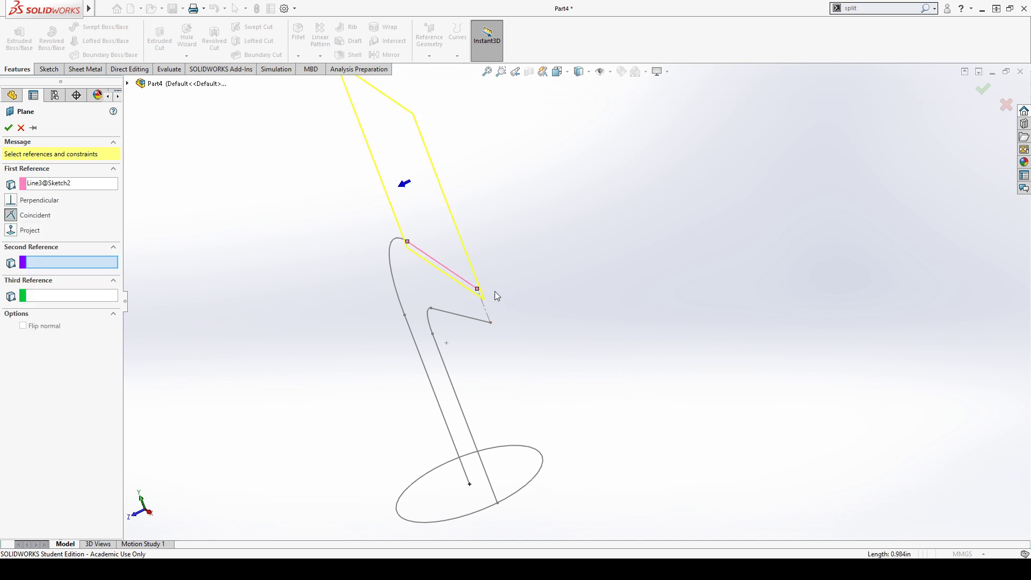
pyautogui.click(10, 203)
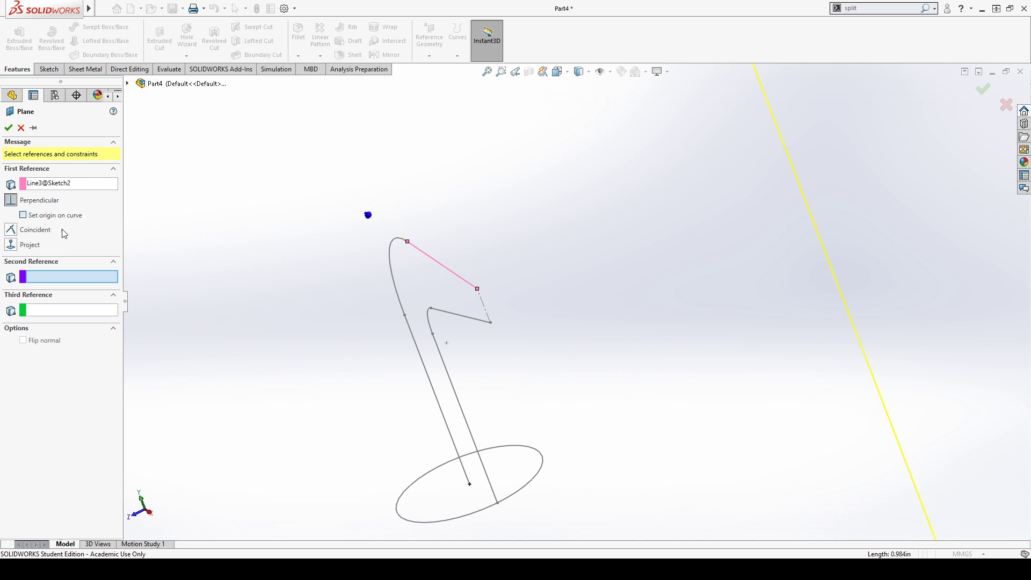
pyautogui.click(477, 289)
pyautogui.moveTo(375, 344)
pyautogui.mouseDown(button='middle')
pyautogui.moveTo(481, 369)
pyautogui.moveTo(456, 391)
pyautogui.moveTo(505, 230)
pyautogui.moveTo(456, 300)
pyautogui.moveTo(336, 334)
pyautogui.moveTo(456, 368)
pyautogui.moveTo(391, 402)
pyautogui.moveTo(391, 429)
pyautogui.mouseUp(button='middle')
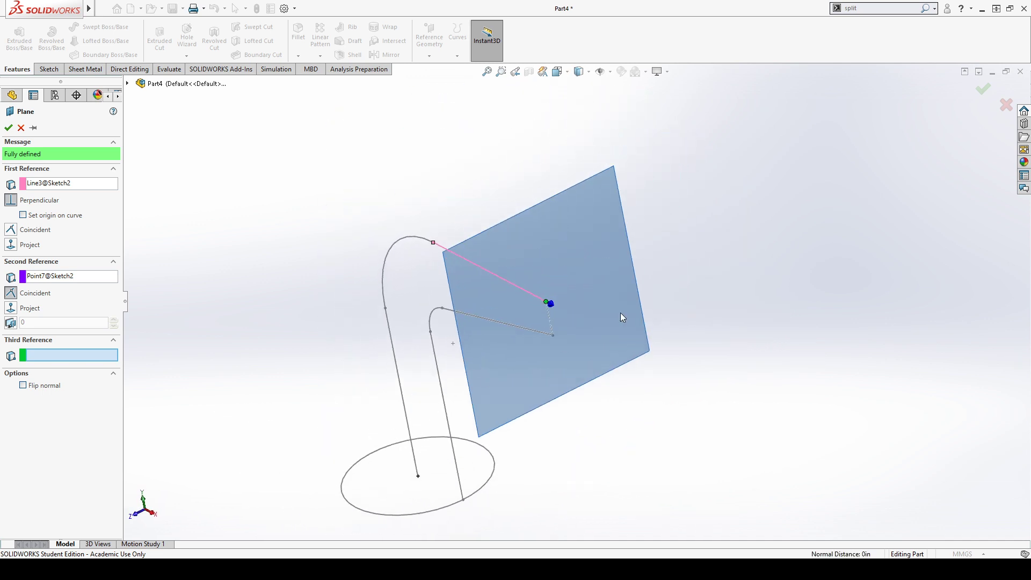
pyautogui.click(9, 129)
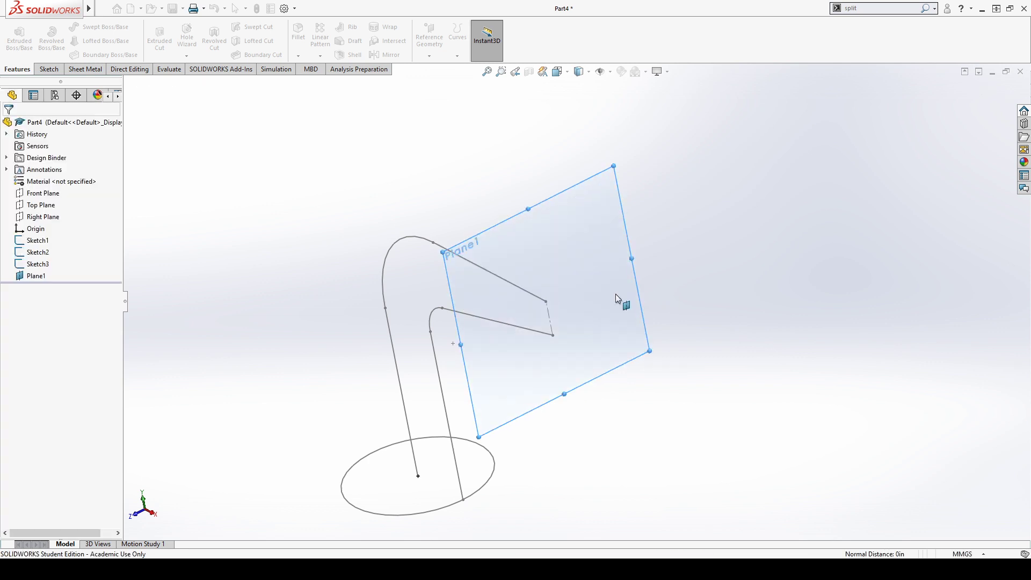
# Step: Start a sketch on the new plane and draw a circle of about 5.8 mm radius centred on the path's end point
pyautogui.click(662, 274)
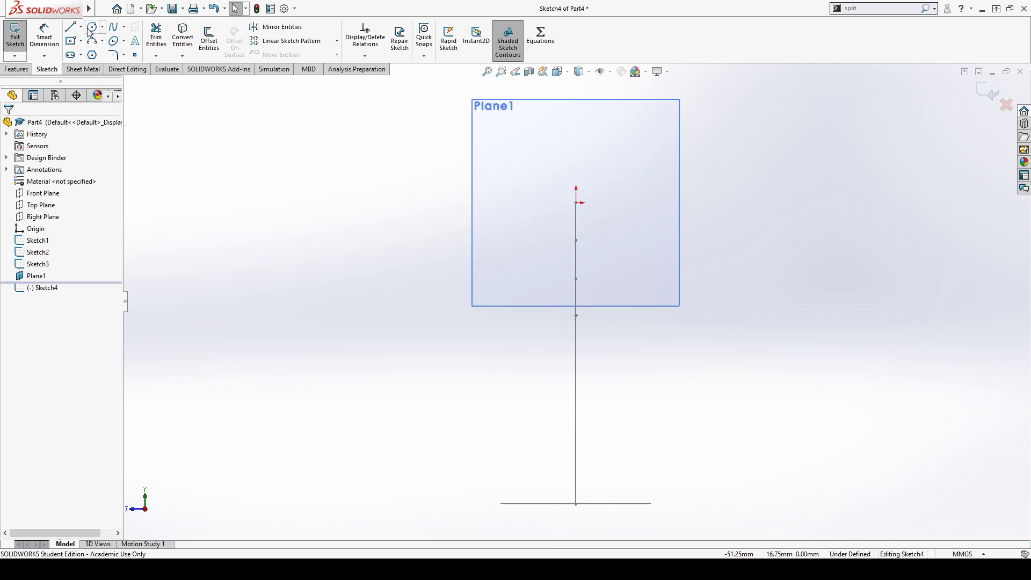
pyautogui.click(92, 27)
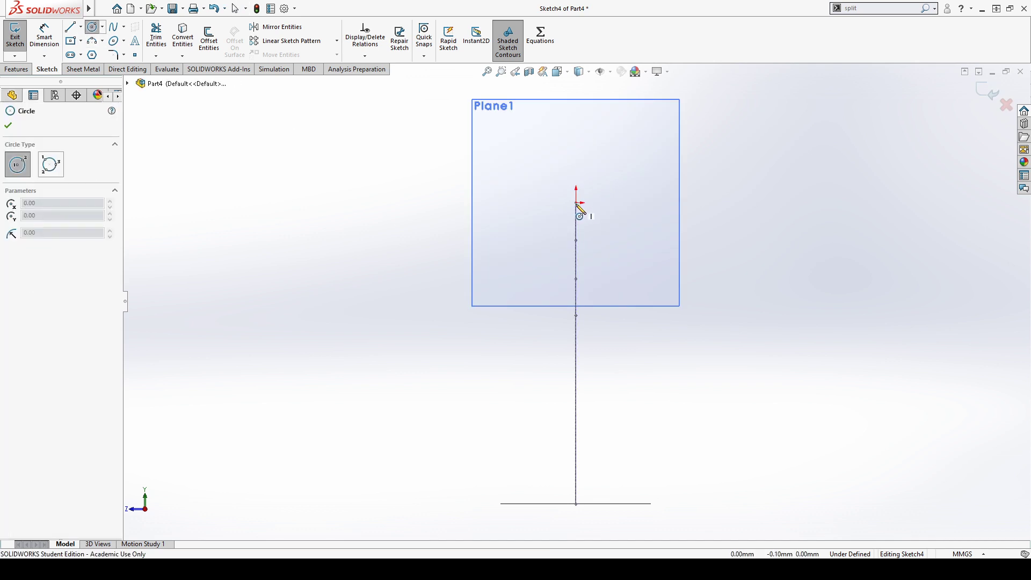
pyautogui.scroll(-5, 578, 206)
pyautogui.moveTo(592, 256); pyautogui.dragTo(632, 285, button='middle')
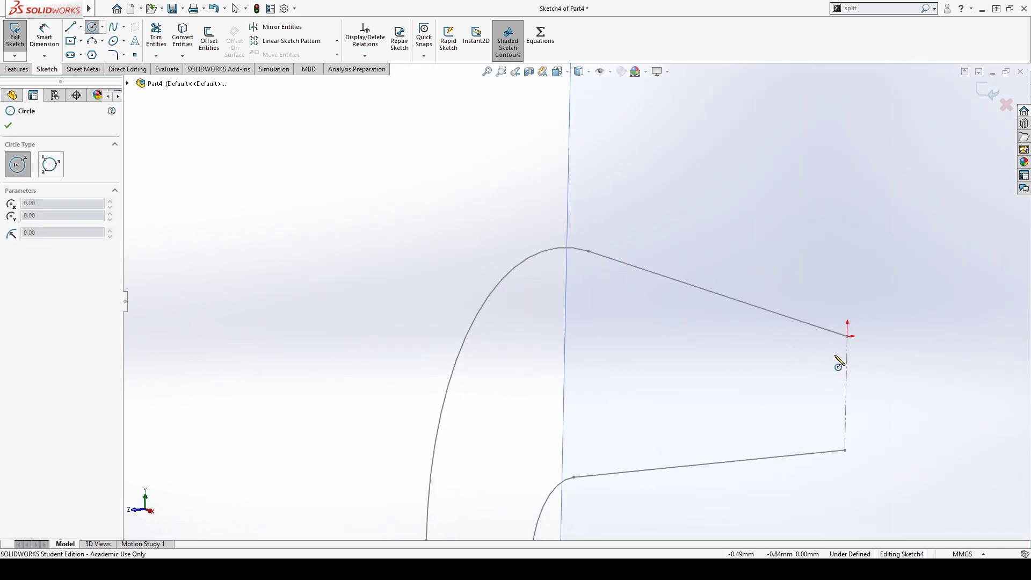
pyautogui.click(847, 337)
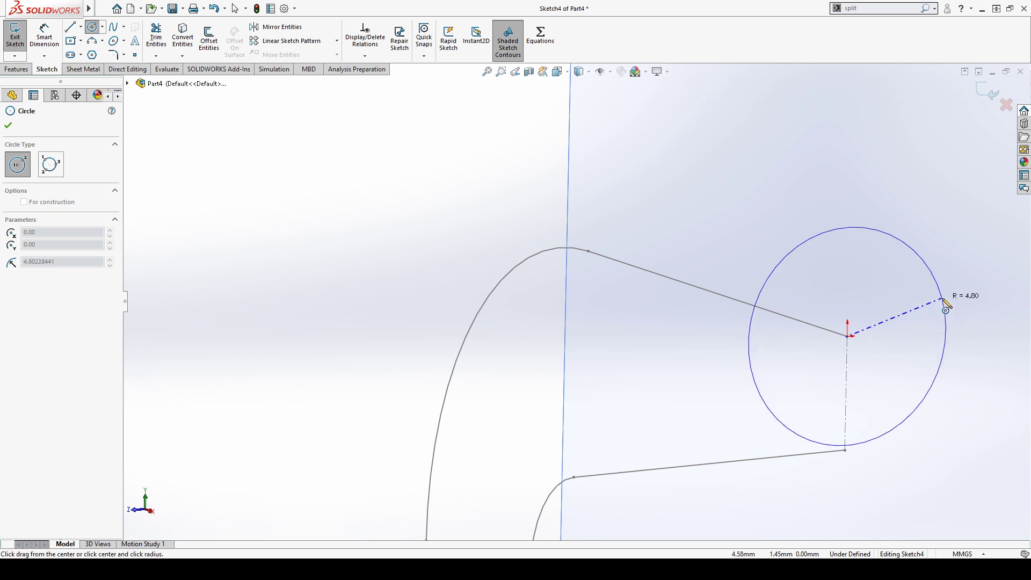
pyautogui.click(967, 299)
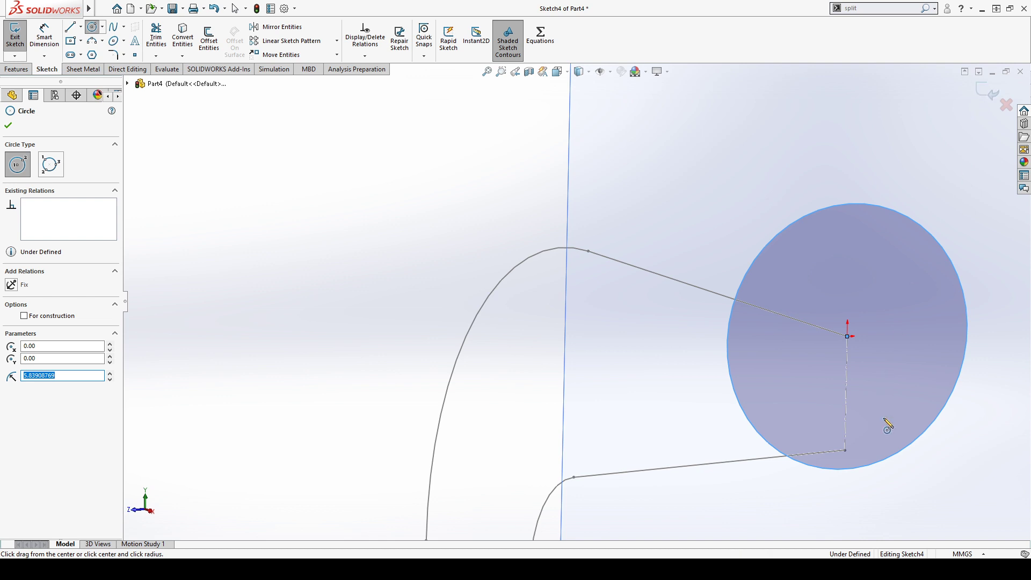
pyautogui.press('Escape')
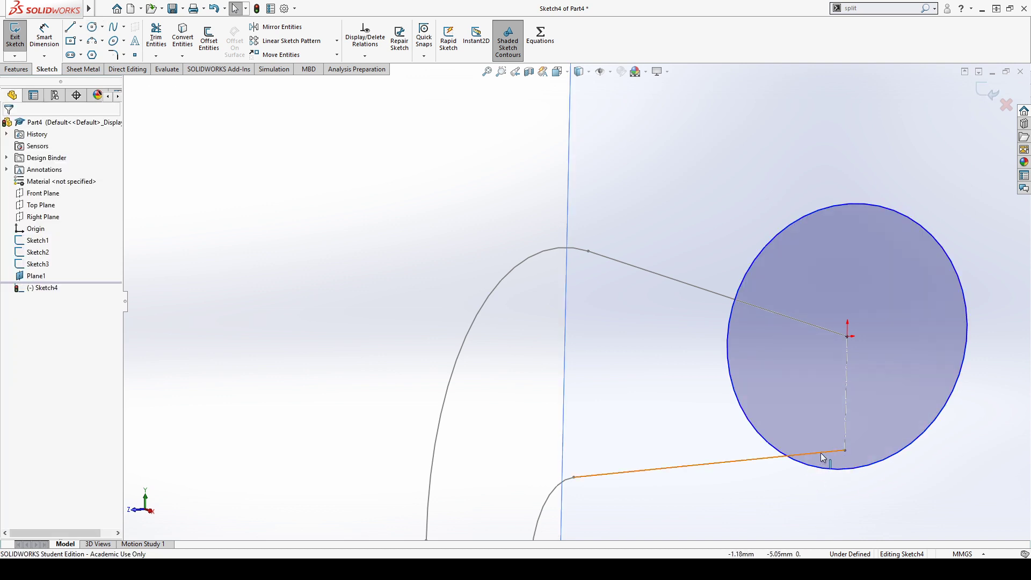
pyautogui.press('z')
pyautogui.click(687, 414)
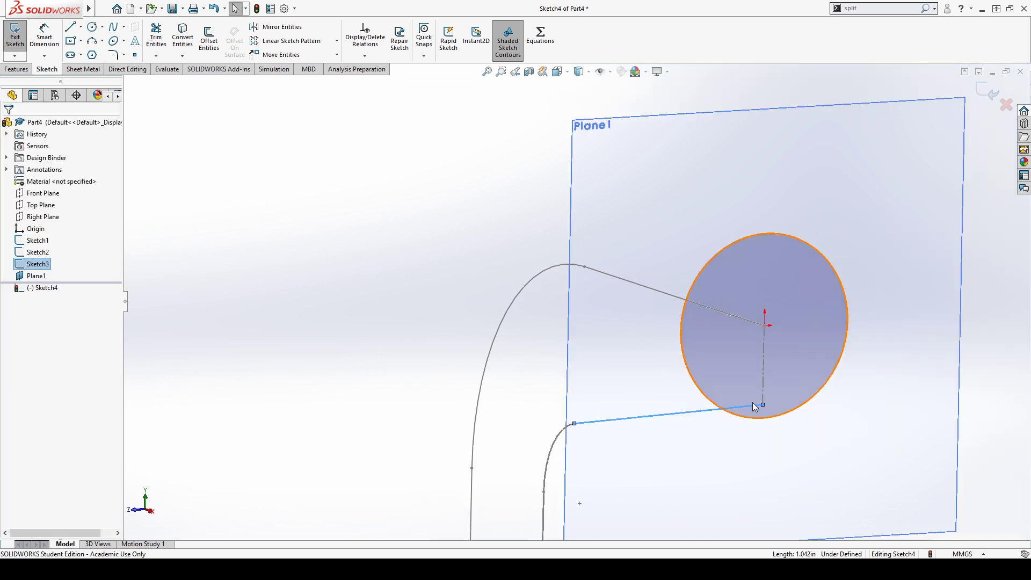
pyautogui.press('z')
pyautogui.press('z')
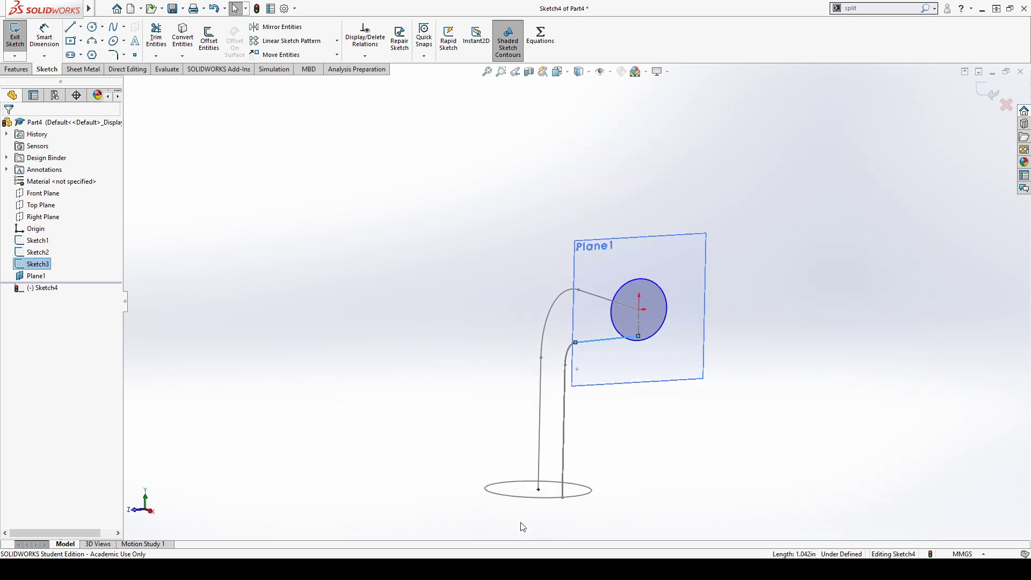
pyautogui.scroll(-4, 651, 325)
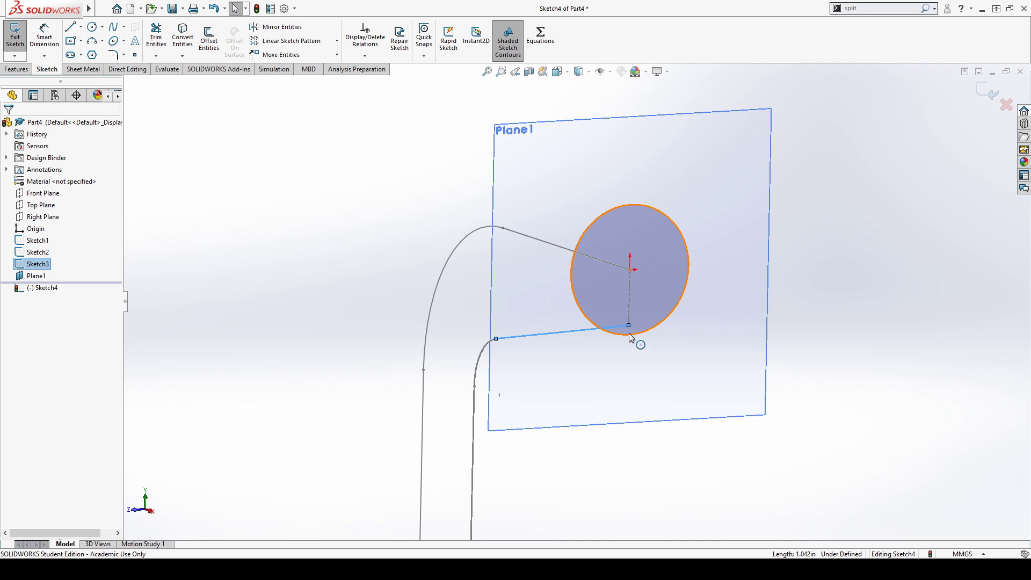
pyautogui.click(231, 304)
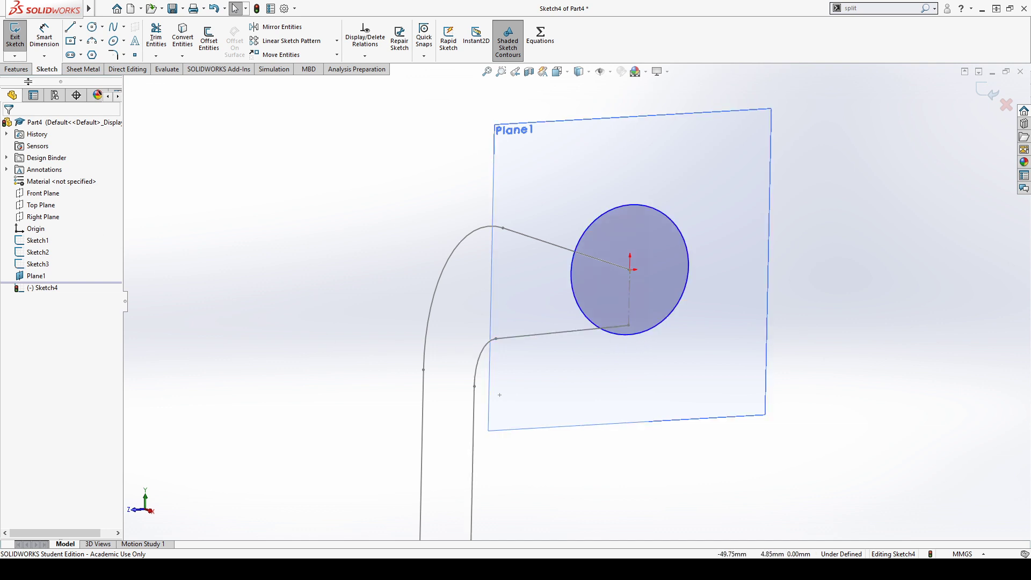
# Step: Exit the sketch and reorder the feature tree so Plane1 and the end circle's Sketch4 come before guide curve Sketch3
pyautogui.click(16, 43)
pyautogui.click(33, 287)
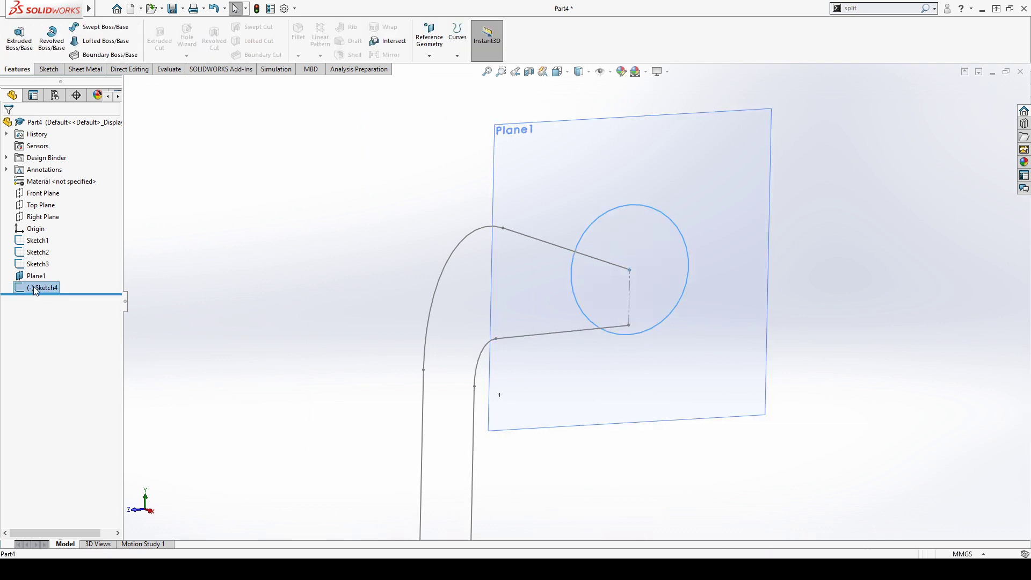
pyautogui.click(33, 276)
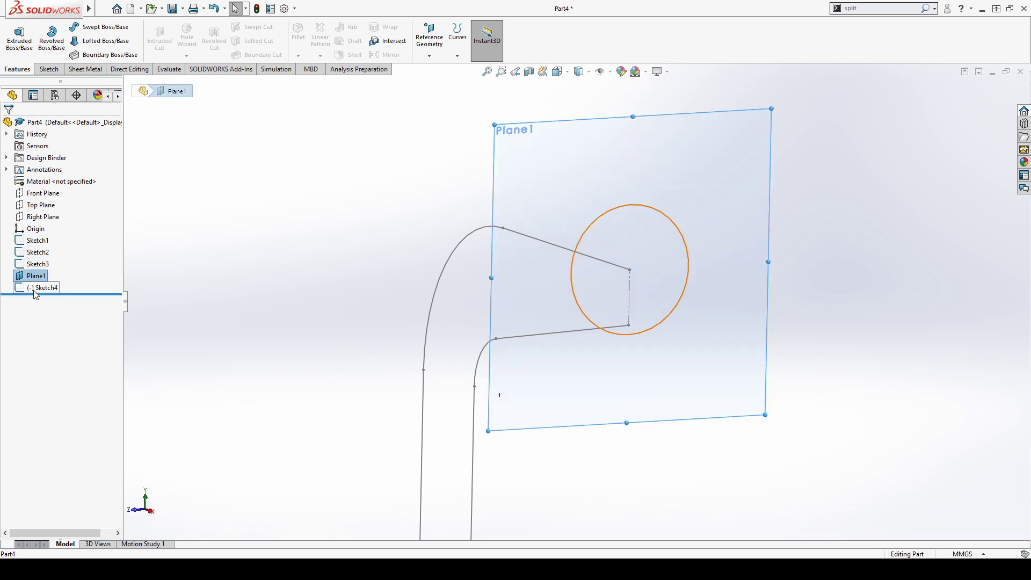
pyautogui.keyDown('ctrl'); pyautogui.click(34, 288); pyautogui.keyUp('ctrl')
pyautogui.keyDown('ctrl'); pyautogui.click(33, 276); pyautogui.keyUp('ctrl')
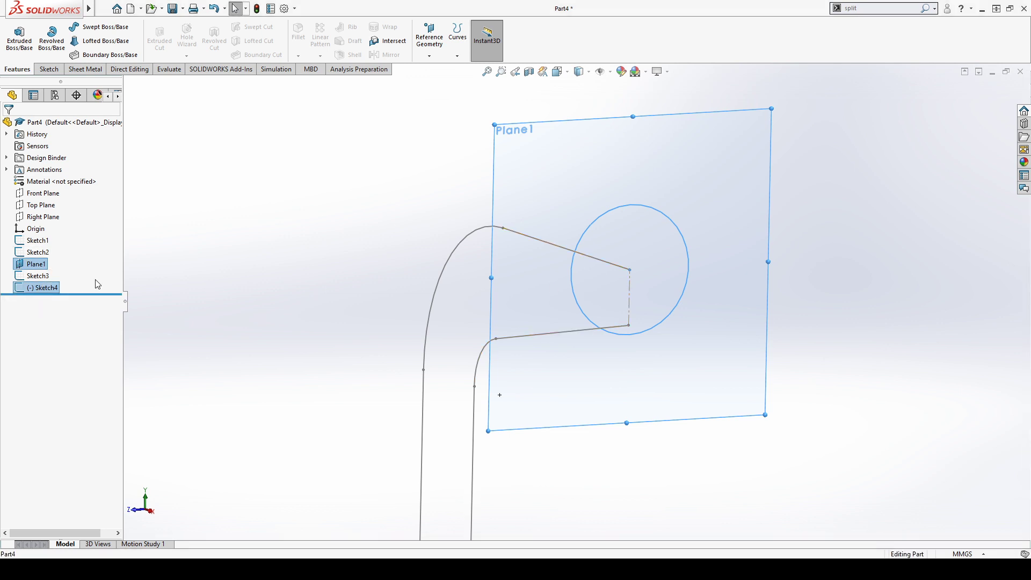
pyautogui.click(334, 313)
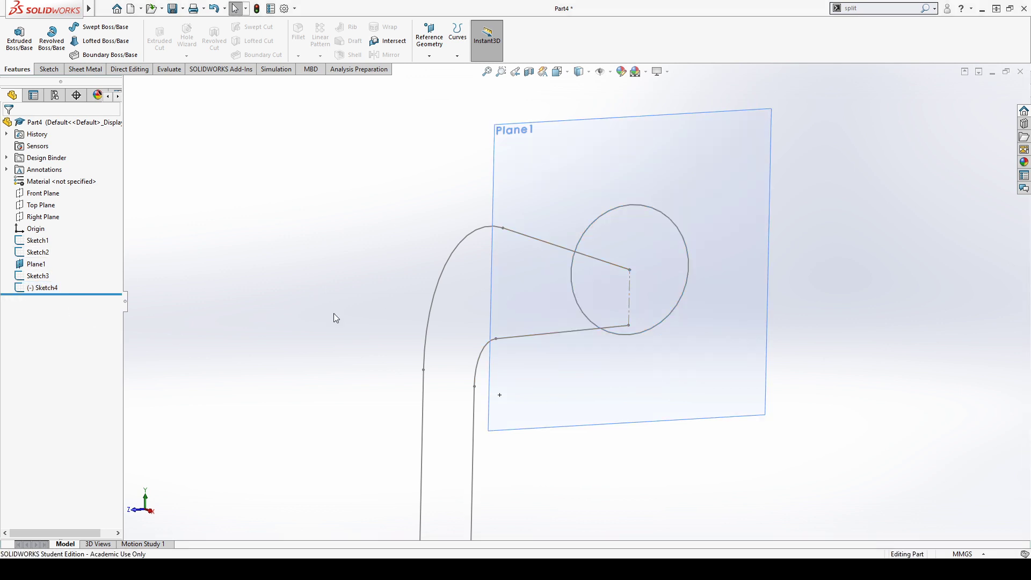
pyautogui.click(40, 288)
pyautogui.moveTo(46, 269); pyautogui.dragTo(46, 269)
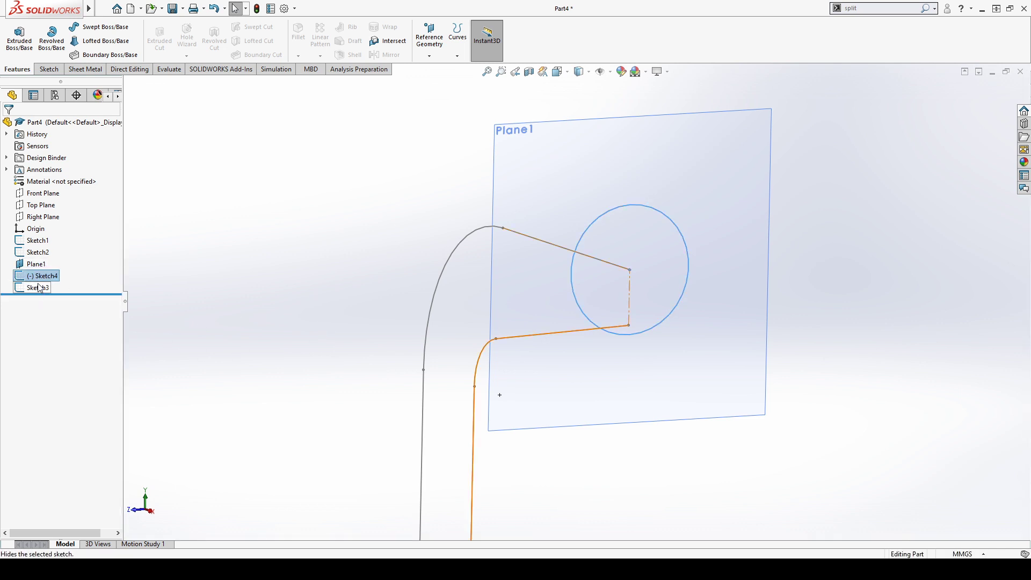
pyautogui.click(473, 301)
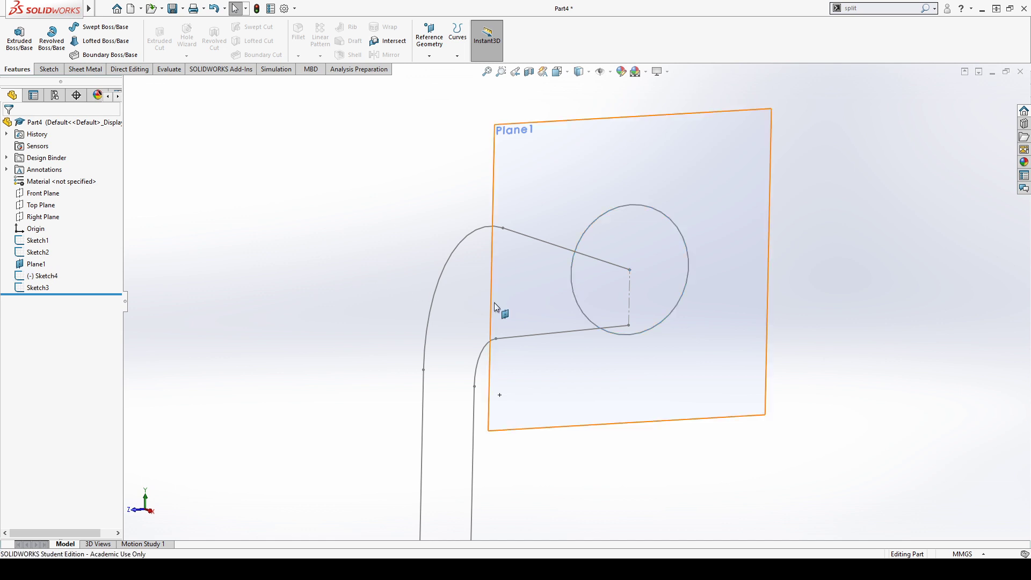
# Step: Reopen the end circle's sketch and dimension the circle's diameter at 10 mm
pyautogui.click(43, 277)
pyautogui.click(57, 253)
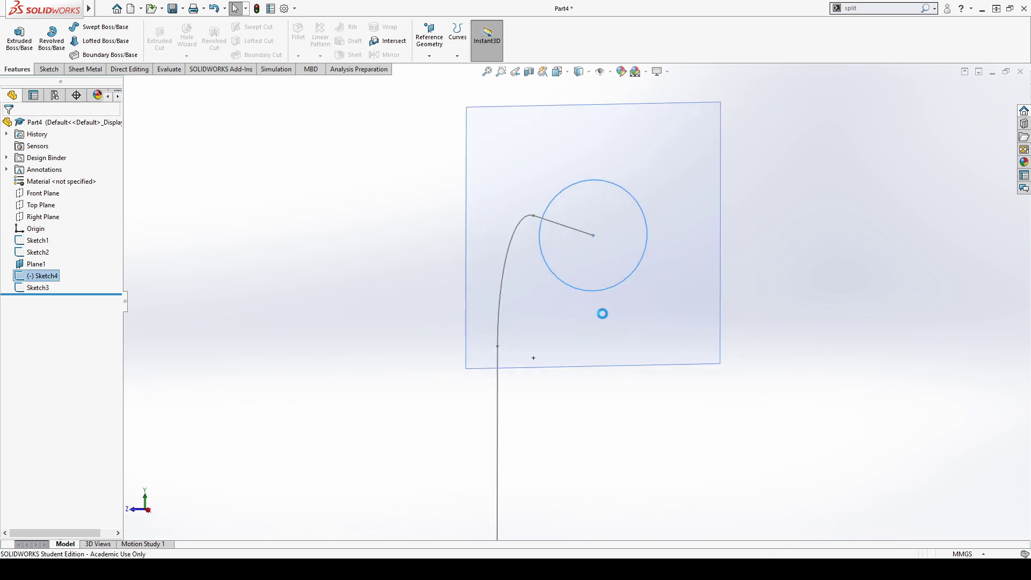
pyautogui.click(44, 38)
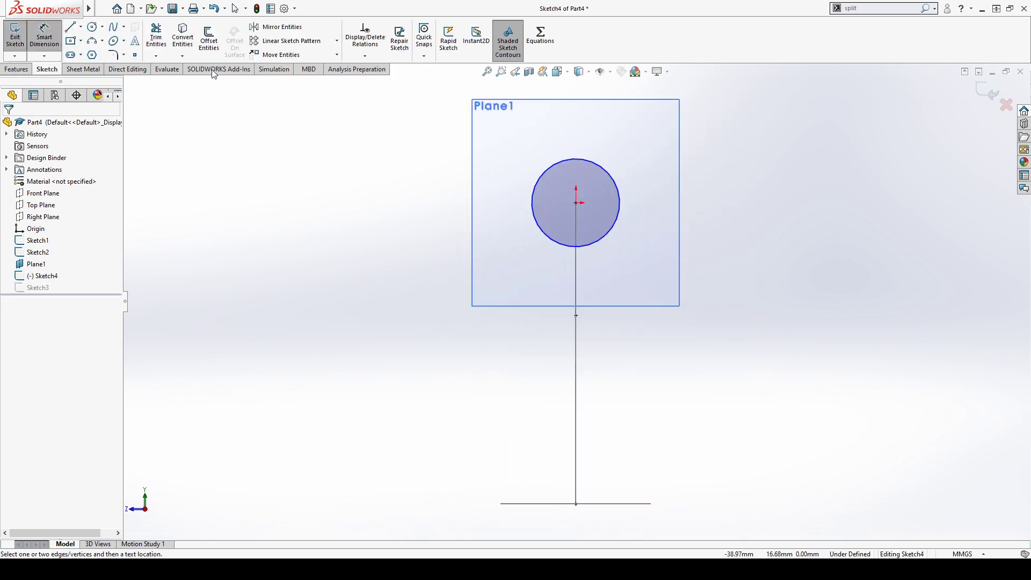
pyautogui.click(612, 174)
pyautogui.click(656, 164)
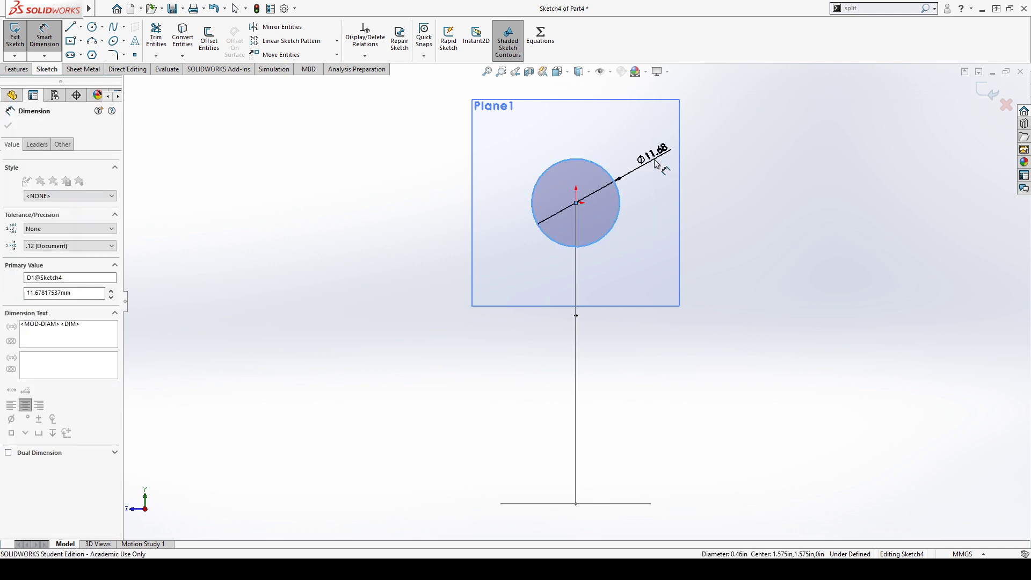
pyautogui.write('10')
pyautogui.press('Return')
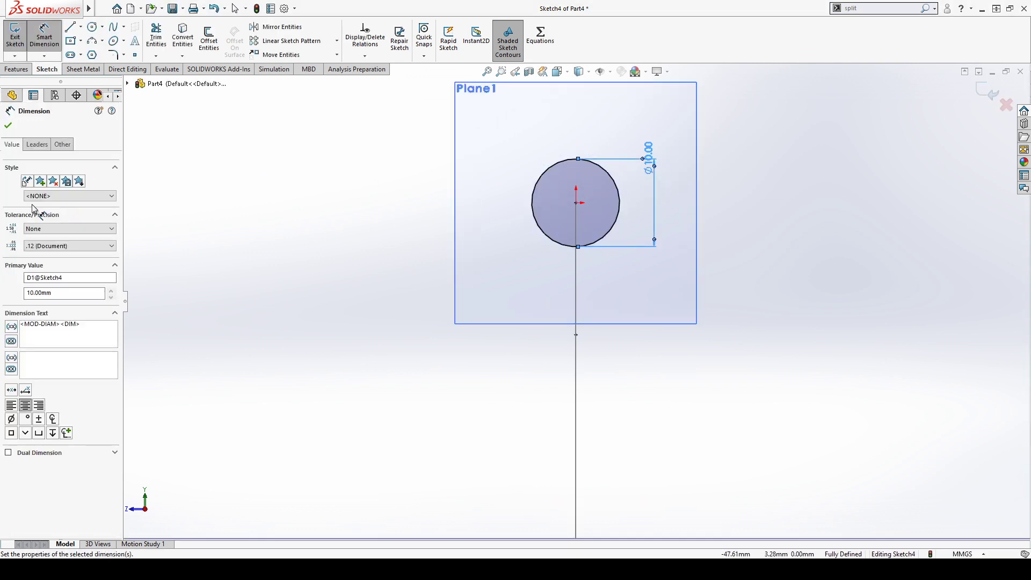
pyautogui.click(8, 125)
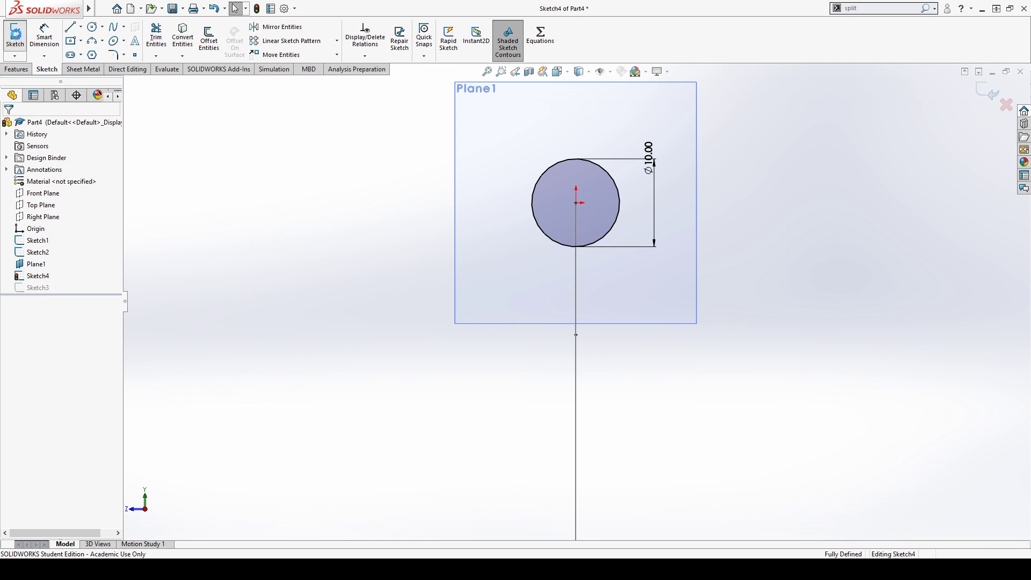
# Step: Exit the end circle's sketch, reopen guide curve Sketch3 and delete the 10 mm vertical dimension at the guide line's end
pyautogui.click(15, 35)
pyautogui.click(38, 287)
pyautogui.click(52, 254)
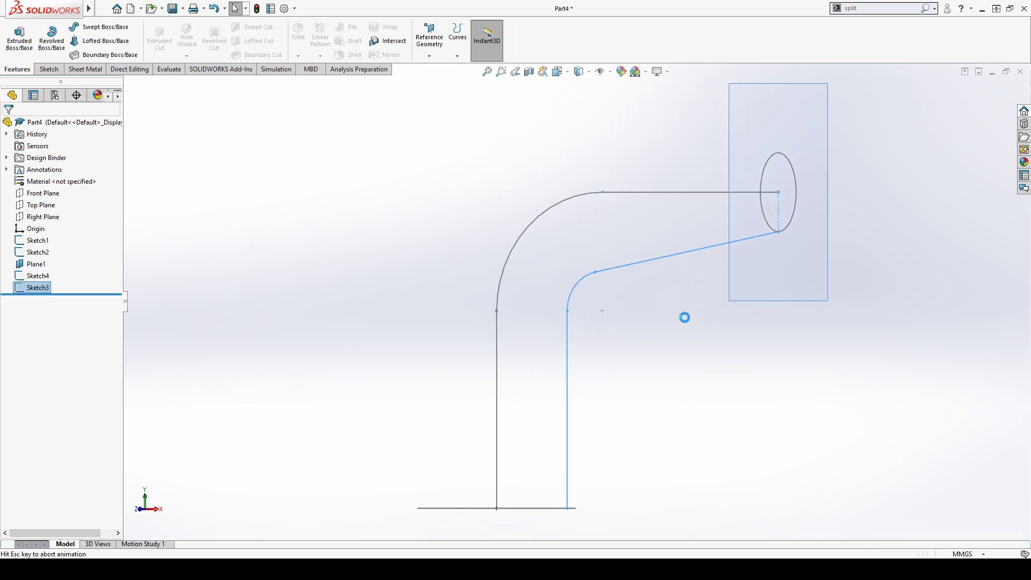
pyautogui.scroll(-5, 782, 244)
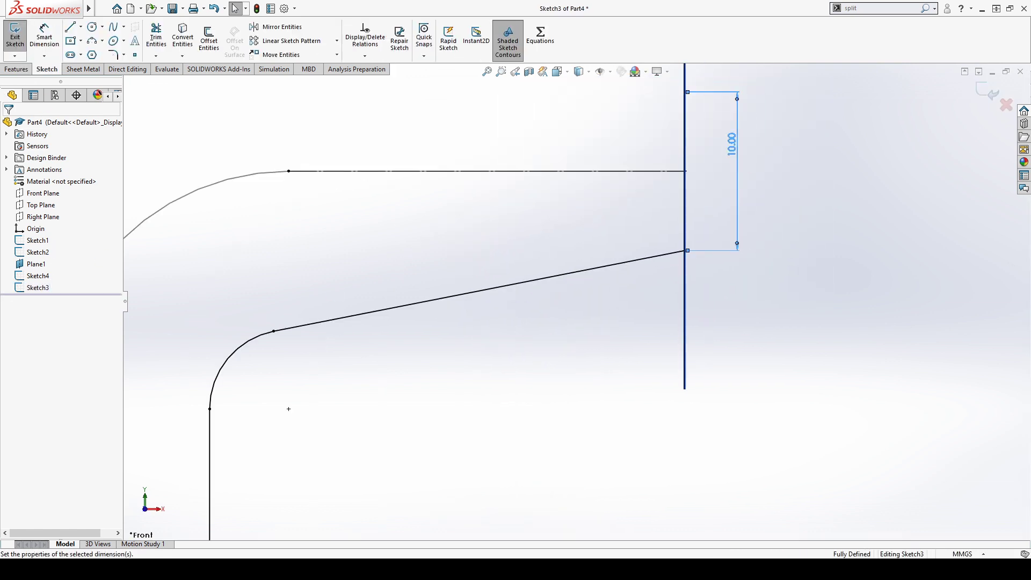
pyautogui.click(733, 156)
pyautogui.press('Delete')
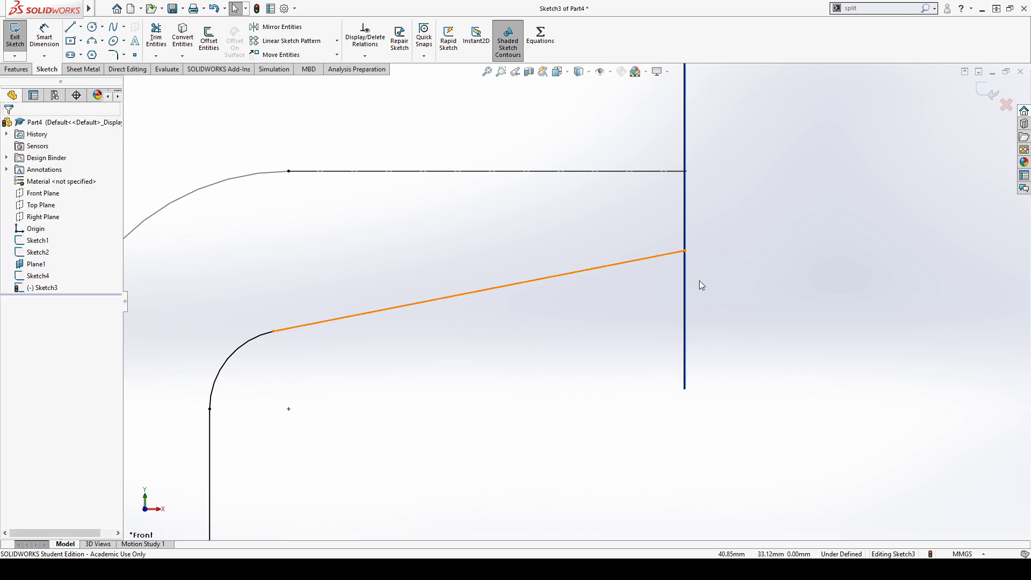
# Step: Make the free end point of the sloped guide line coincident with the end circle and exit the sketch
pyautogui.moveTo(699, 280); pyautogui.dragTo(711, 309, button='middle')
pyautogui.click(681, 243)
pyautogui.moveTo(676, 279); pyautogui.dragTo(680, 280)
pyautogui.keyDown('ctrl'); pyautogui.click(689, 242); pyautogui.keyUp('ctrl')
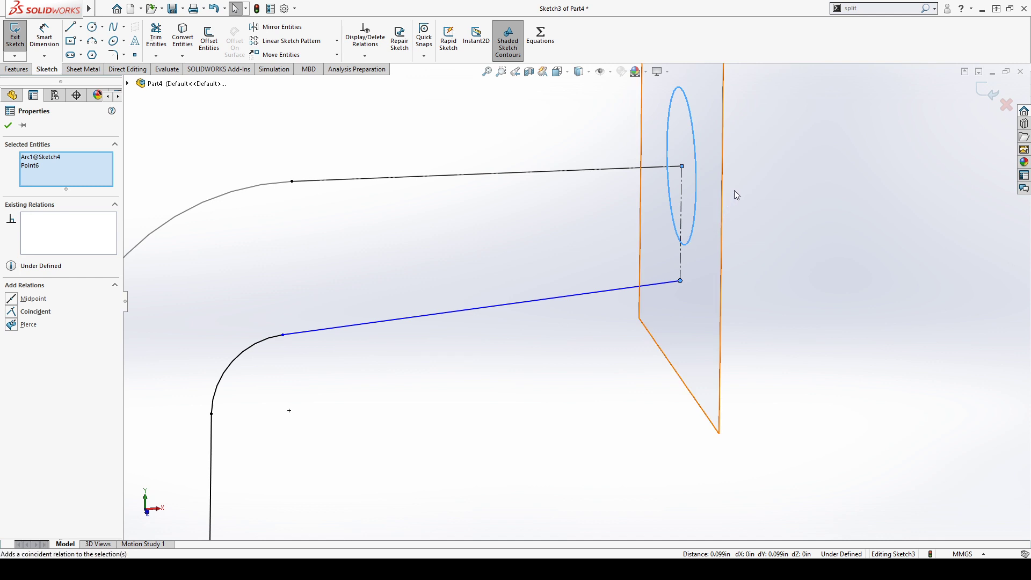
pyautogui.click(747, 193)
pyautogui.click(817, 344)
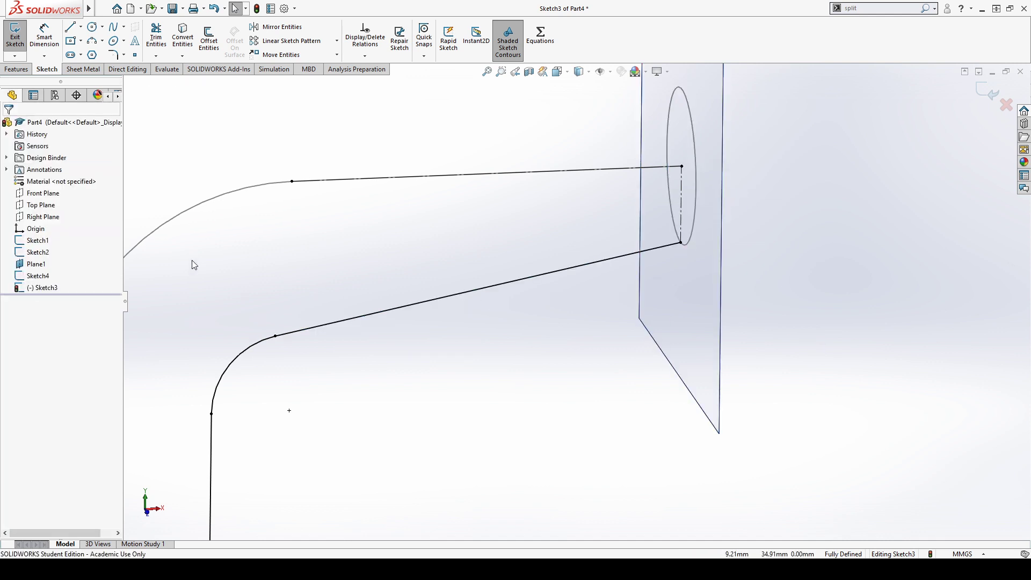
pyautogui.click(15, 37)
# Step: Start a Lofted Boss/Base using the large base circle Sketch1 and the end circle Sketch4 as profiles
pyautogui.click(49, 69)
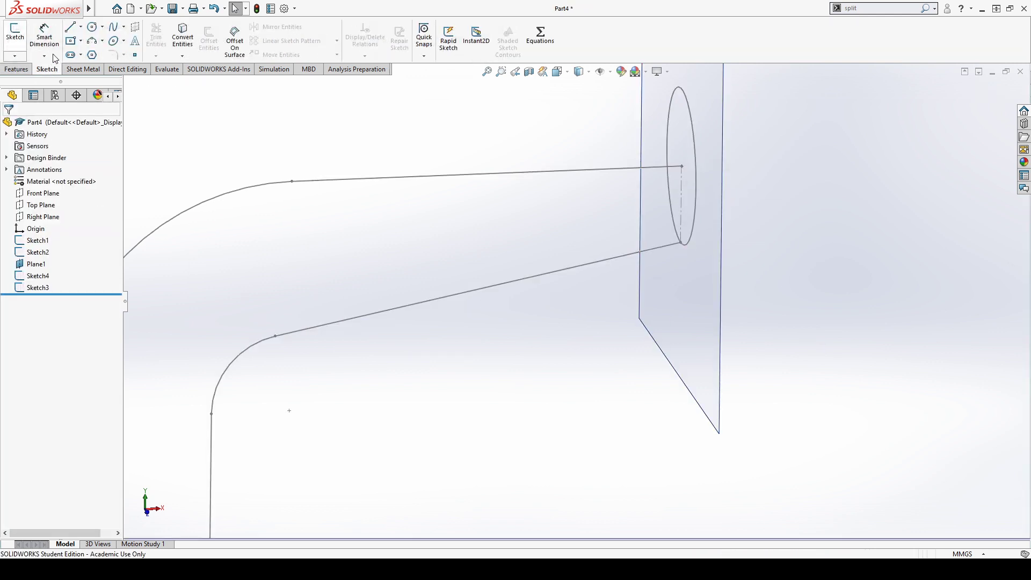
pyautogui.click(28, 71)
pyautogui.click(85, 41)
pyautogui.scroll(2, 418, 266)
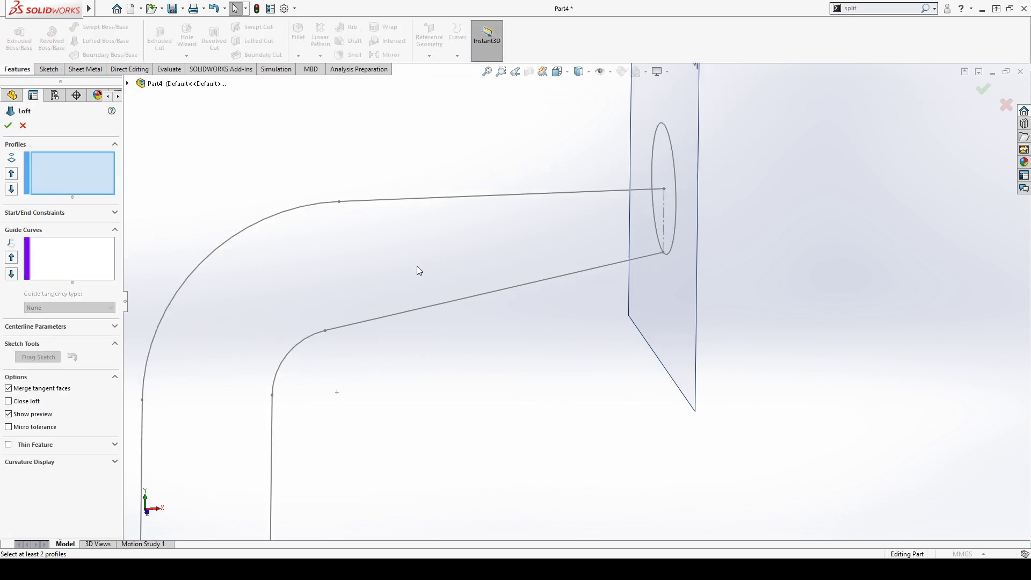
pyautogui.scroll(2, 465, 271)
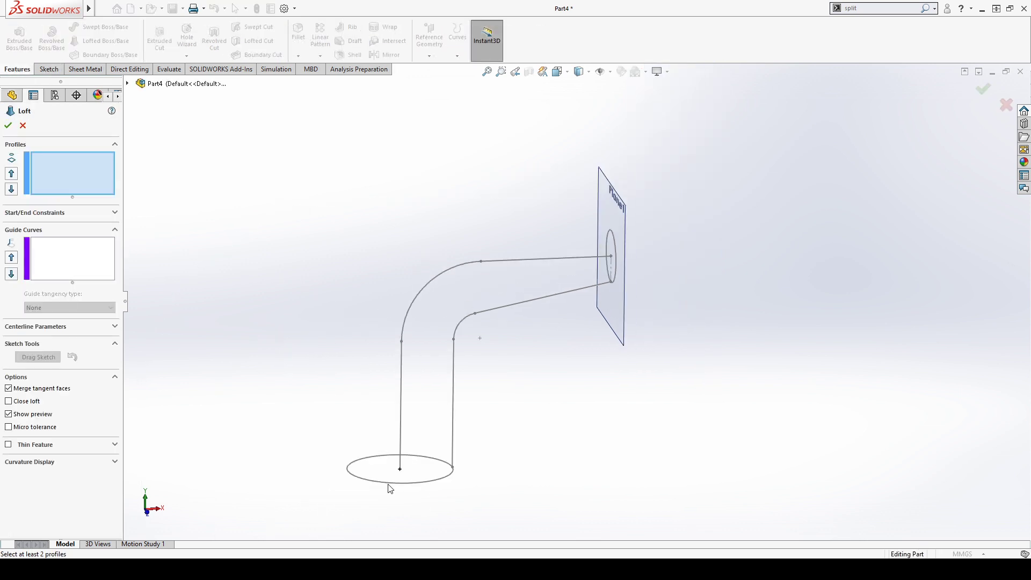
pyautogui.click(421, 483)
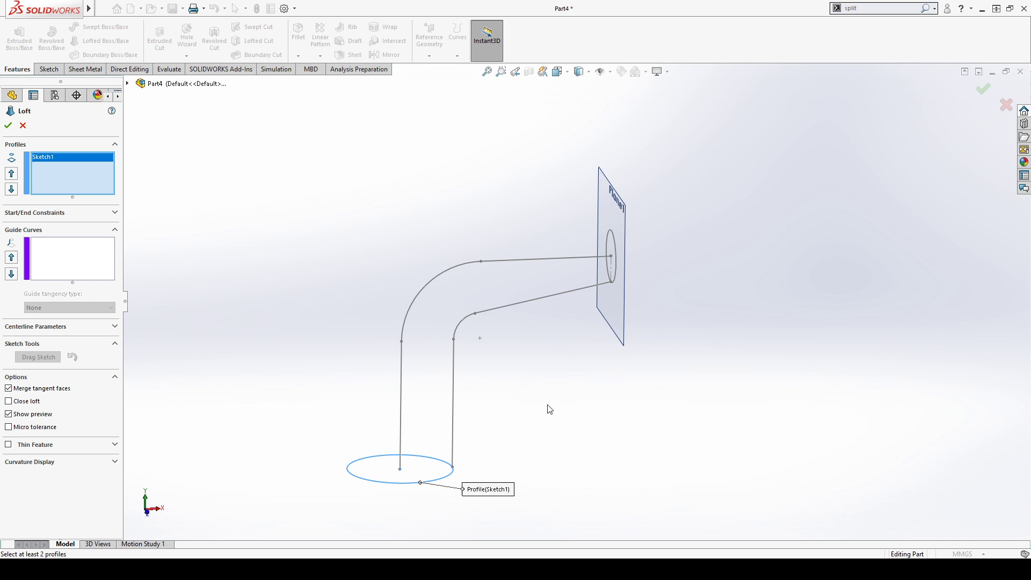
pyautogui.click(615, 269)
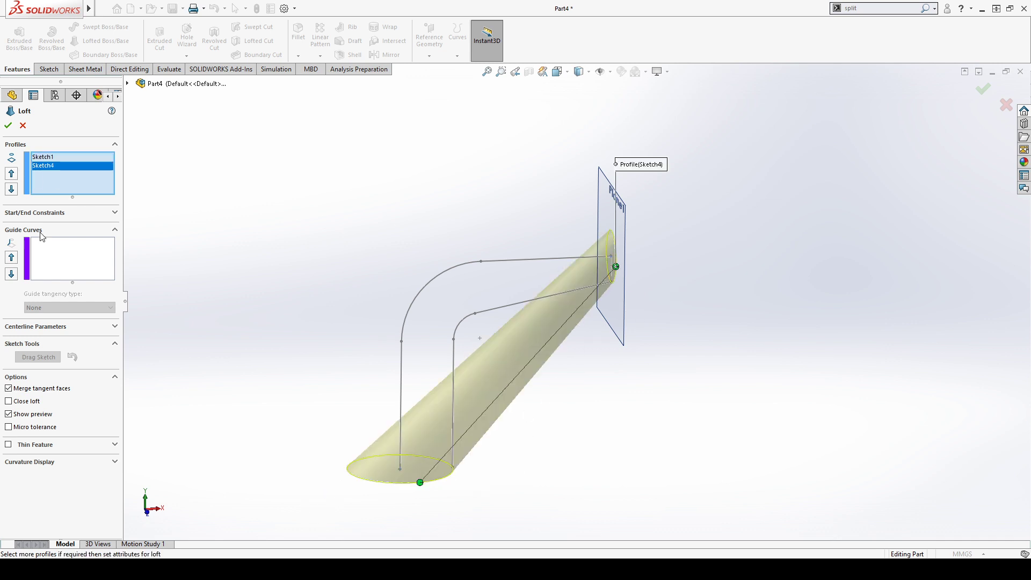
# Step: Add Sketch3 as the loft's guide curve, try path Sketch2 as a second guide curve and remove it again
pyautogui.click(55, 257)
pyautogui.click(494, 314)
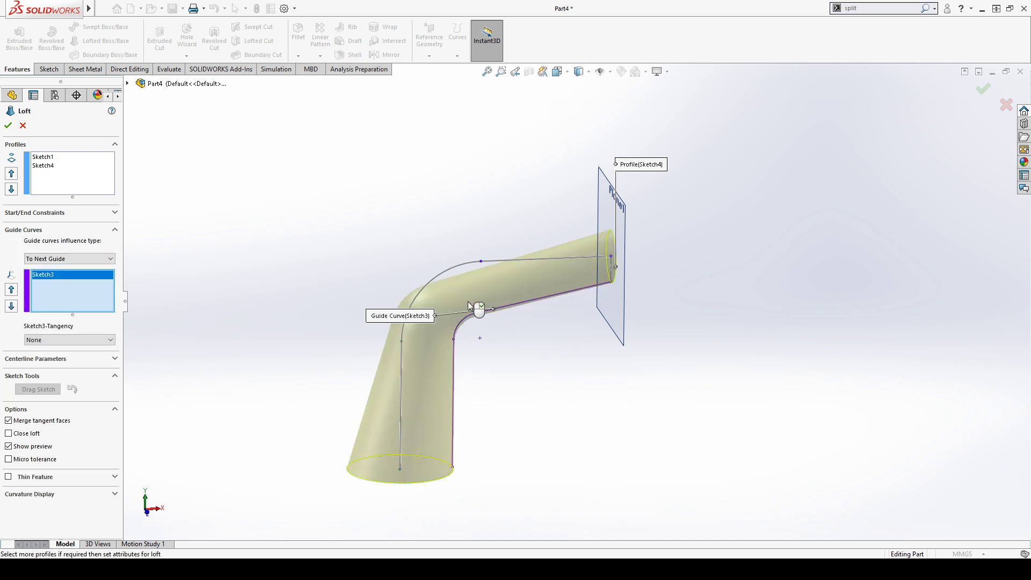
pyautogui.scroll(-3, 499, 352)
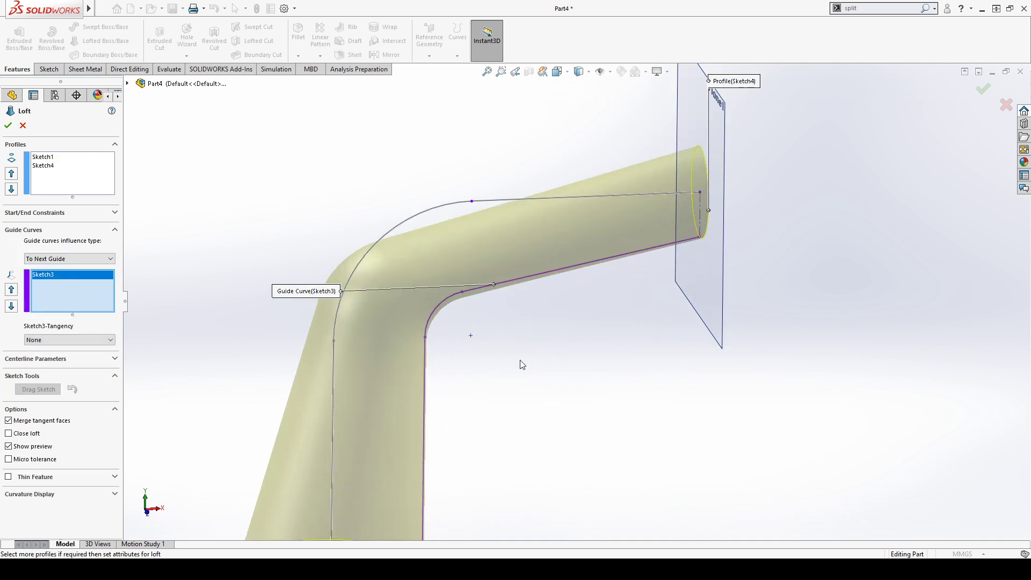
pyautogui.moveTo(514, 383)
pyautogui.mouseDown(button='middle')
pyautogui.moveTo(512, 267)
pyautogui.moveTo(504, 371)
pyautogui.mouseUp(button='middle')
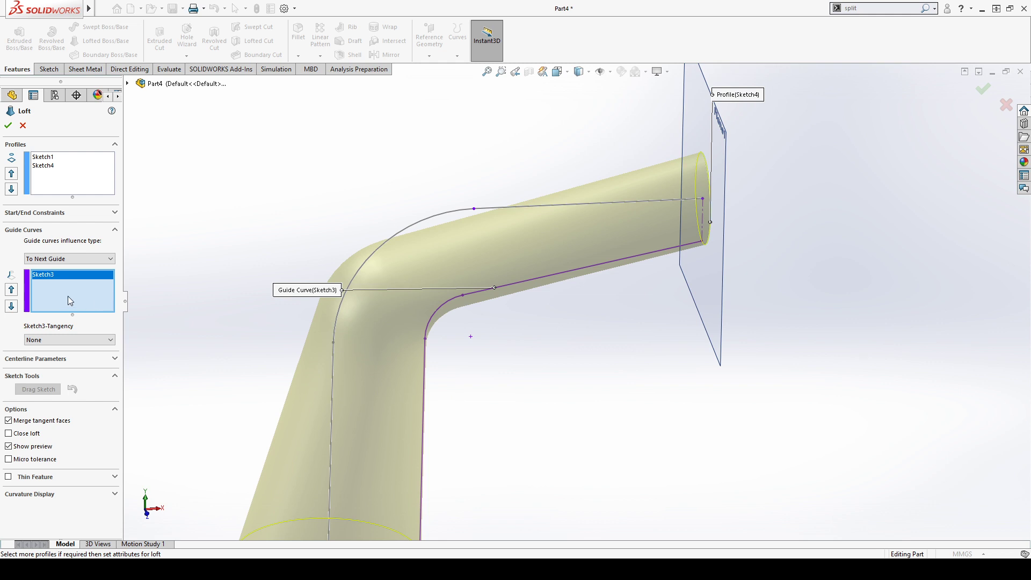
pyautogui.click(432, 217)
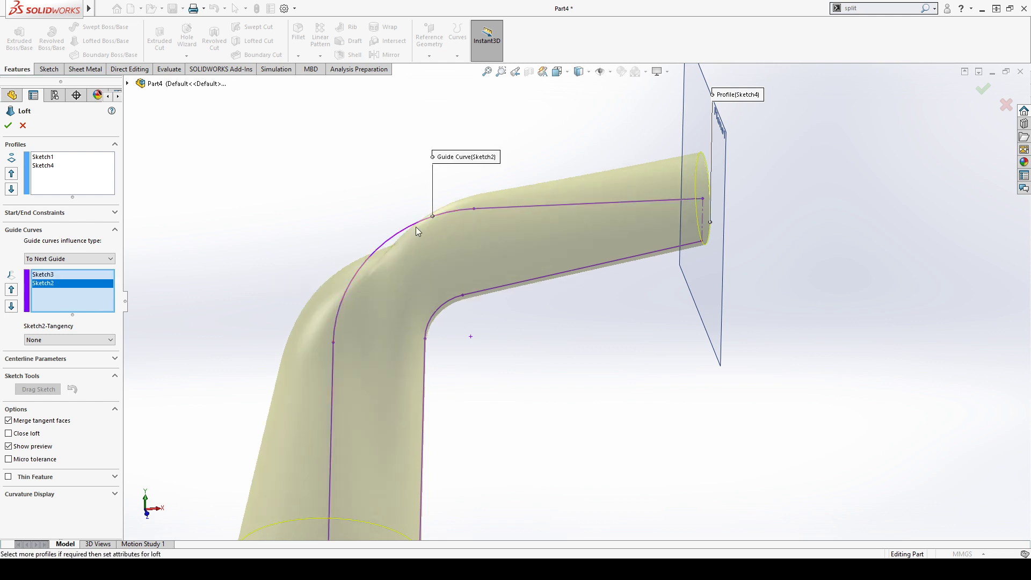
pyautogui.click(415, 226)
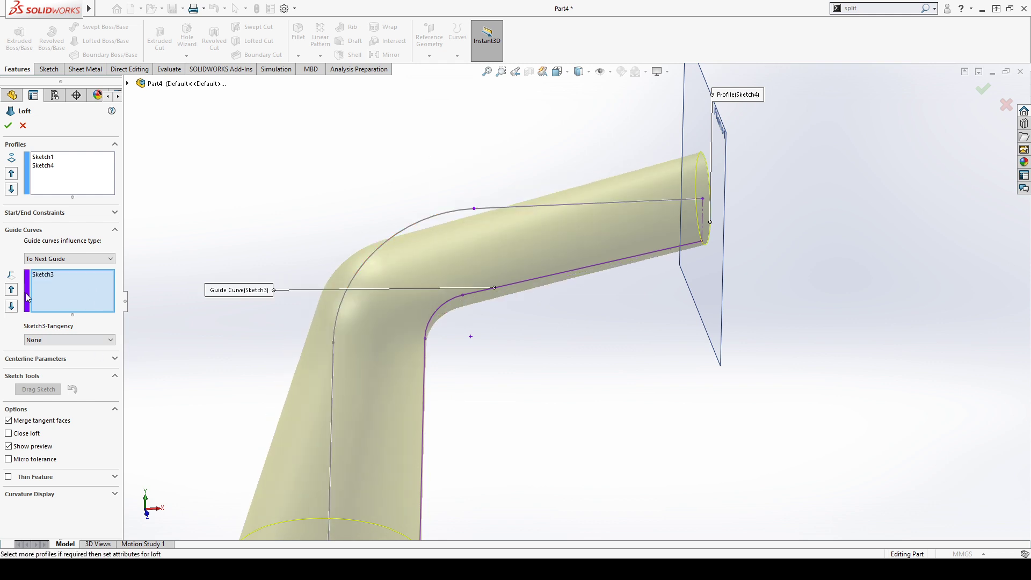
# Step: Set path Sketch2 as the loft's centerline
pyautogui.click(35, 214)
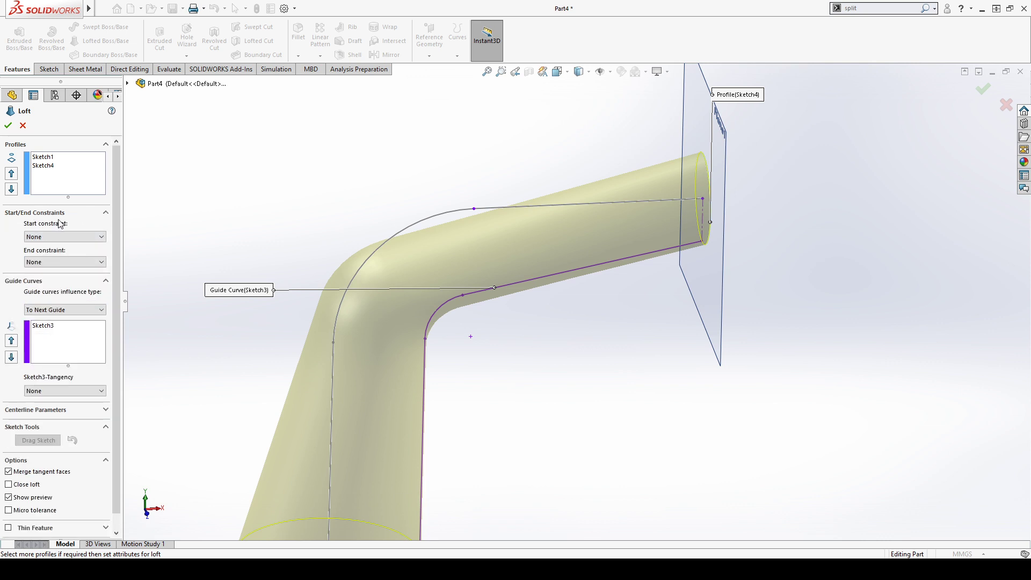
pyautogui.click(59, 237)
pyautogui.click(106, 410)
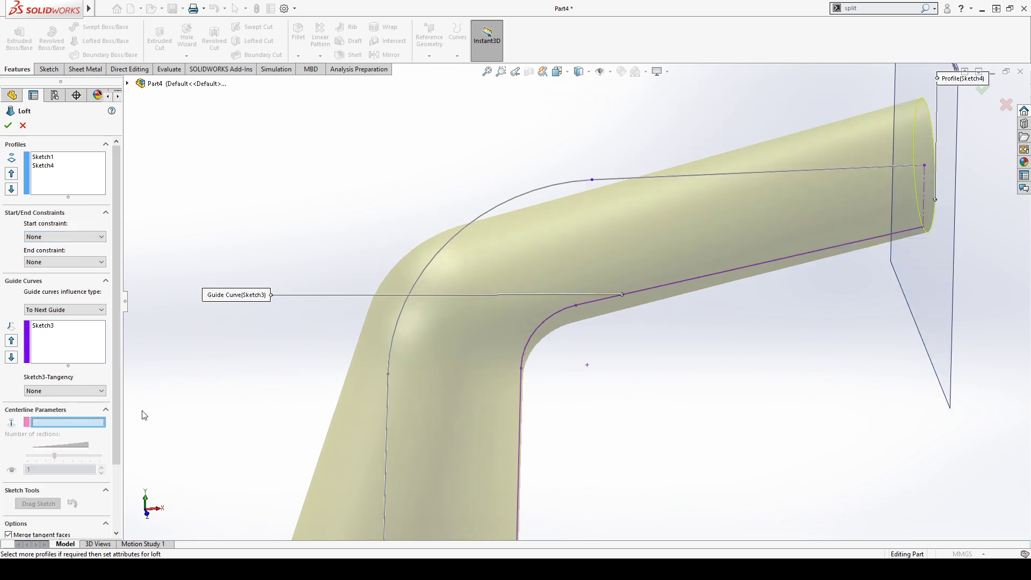
pyautogui.click(465, 365)
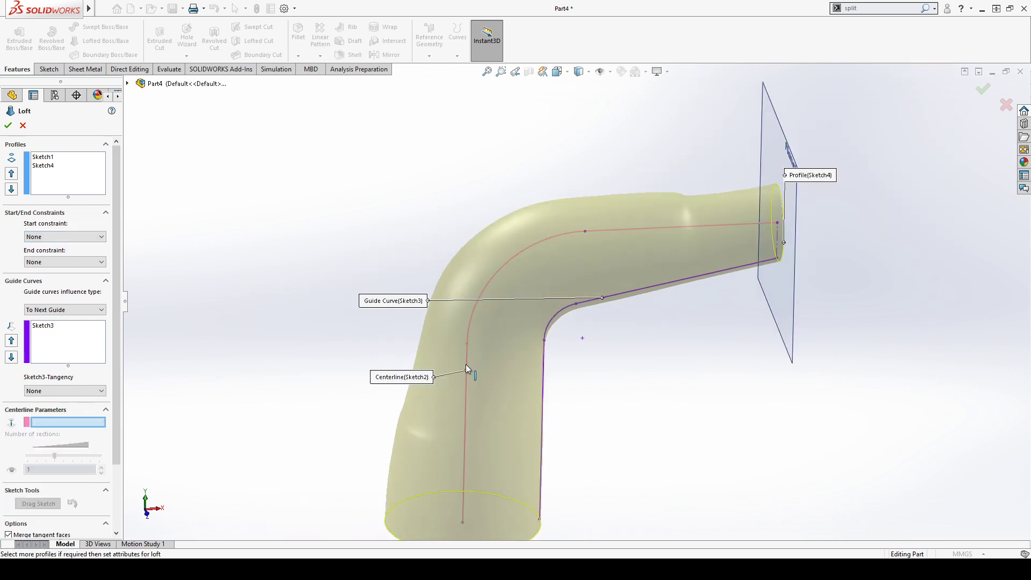
pyautogui.scroll(3, 598, 293)
pyautogui.scroll(-2, 692, 261)
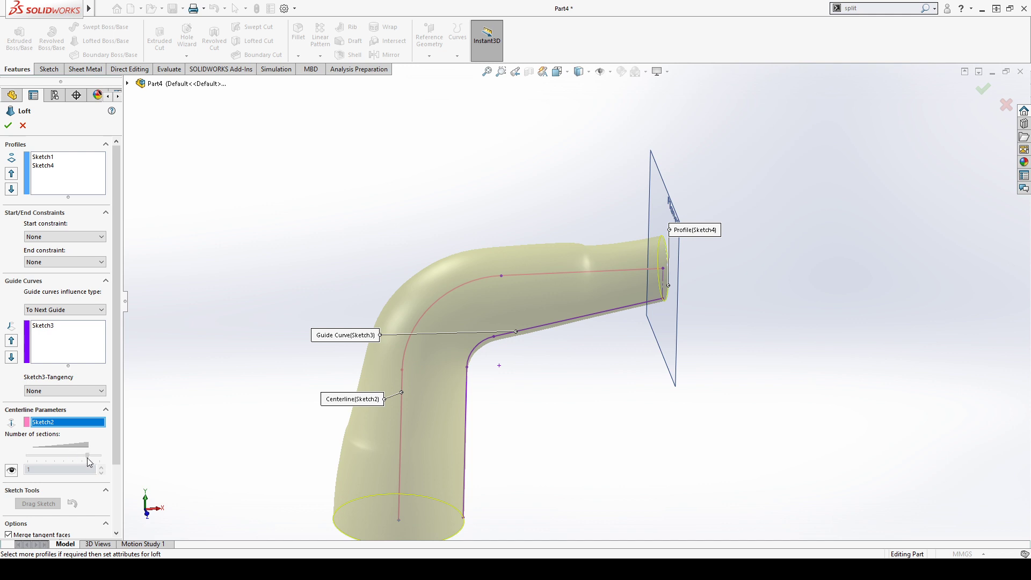
# Step: Show the loft's intermediate sections and slightly reduce the number of sections along the centerline
pyautogui.scroll(-3, 63, 415)
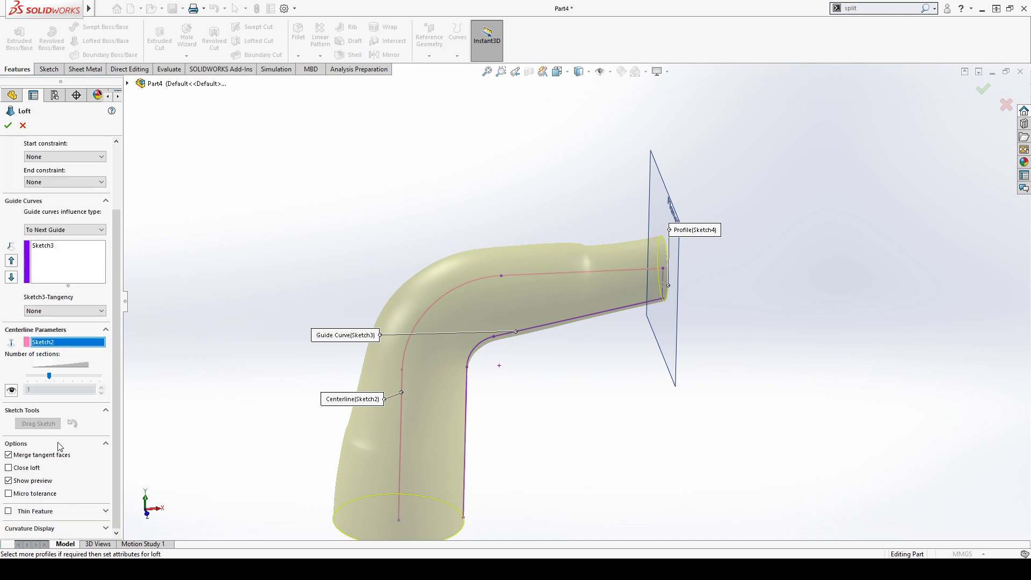
pyautogui.click(18, 391)
pyautogui.moveTo(49, 376)
pyautogui.mouseDown()
pyautogui.moveTo(66, 378)
pyautogui.moveTo(44, 378)
pyautogui.mouseUp()
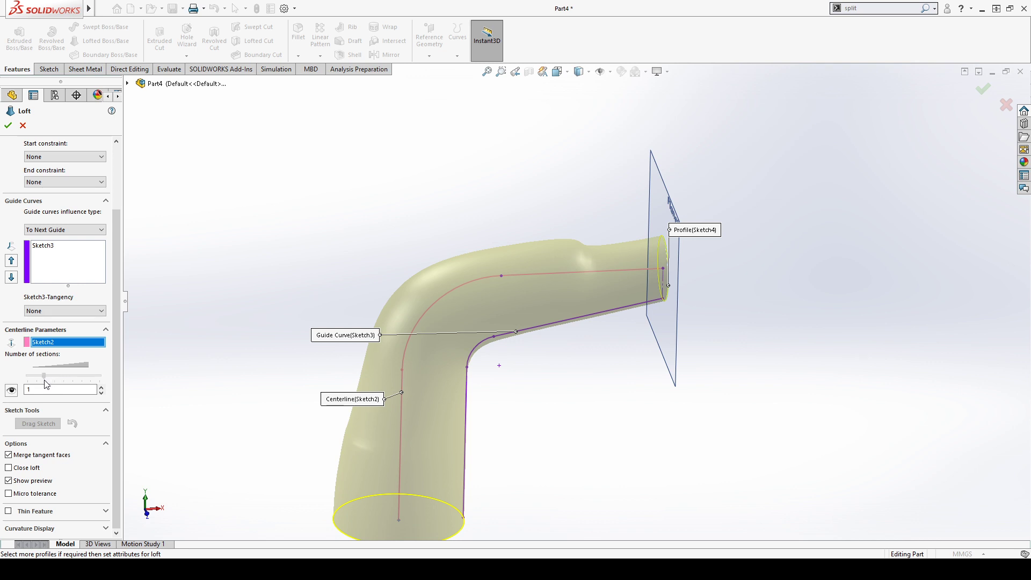
pyautogui.click(18, 391)
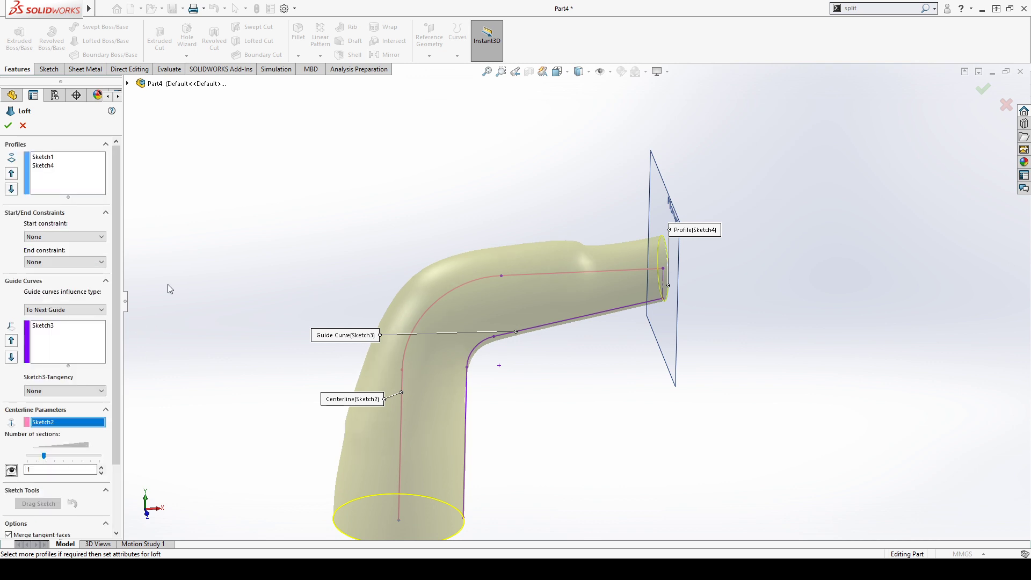
# Step: Set both the start and end constraints of the loft to Normal To Profile
pyautogui.scroll(3, 39, 460)
pyautogui.press('z')
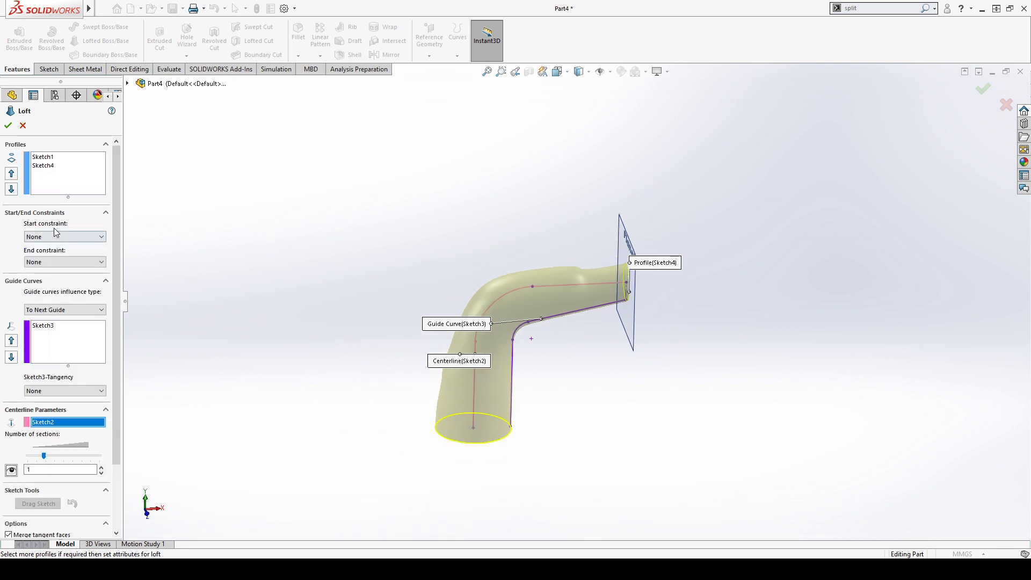
pyautogui.click(53, 261)
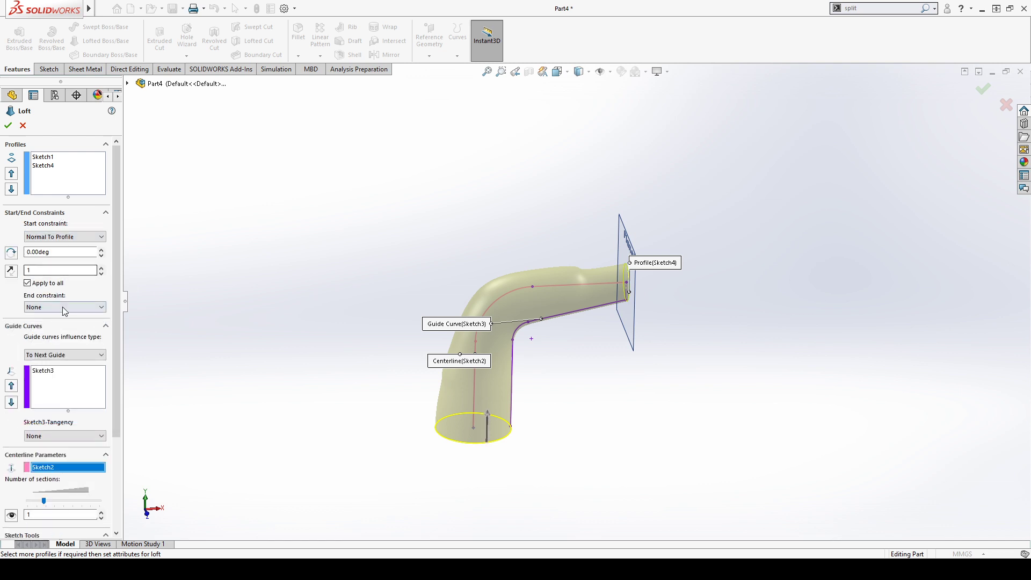
pyautogui.click(63, 308)
pyautogui.click(58, 332)
pyautogui.scroll(-3, 621, 308)
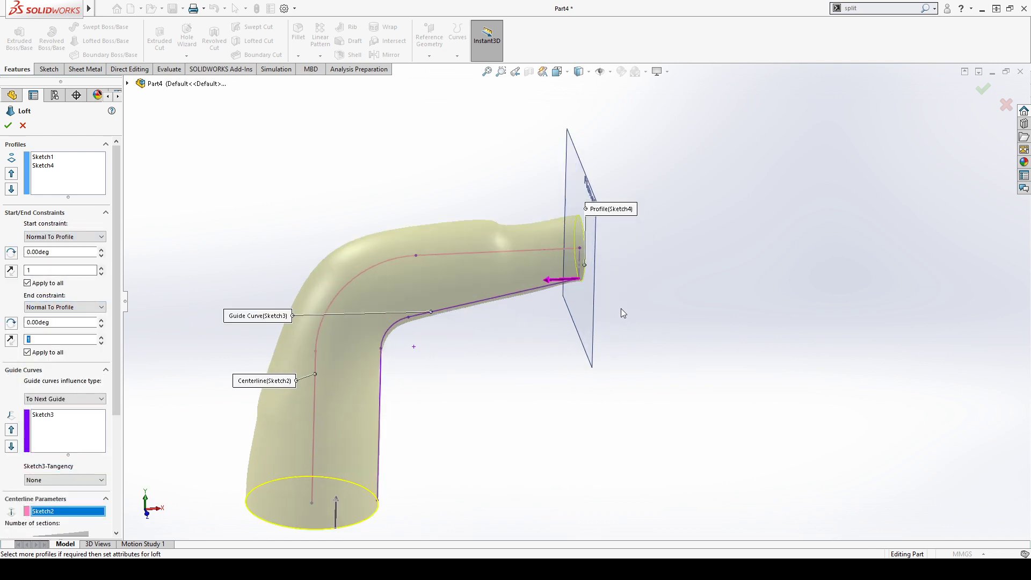
# Step: Try other guide curve influence types, ending with To Next Sharp, inspect the preview and cancel the loft
pyautogui.moveTo(518, 379); pyautogui.dragTo(278, 323, button='middle')
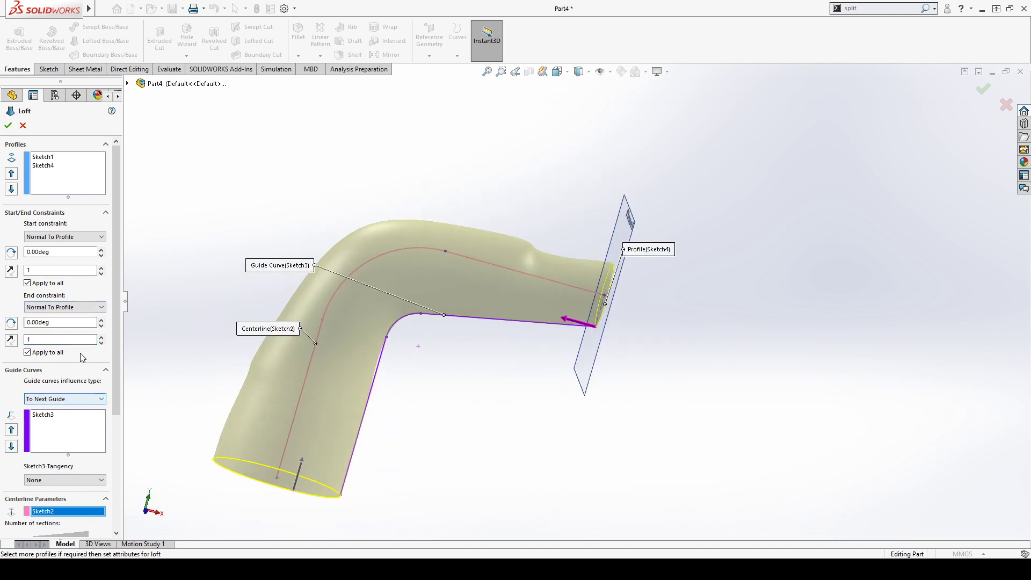
pyautogui.scroll(-3, 80, 371)
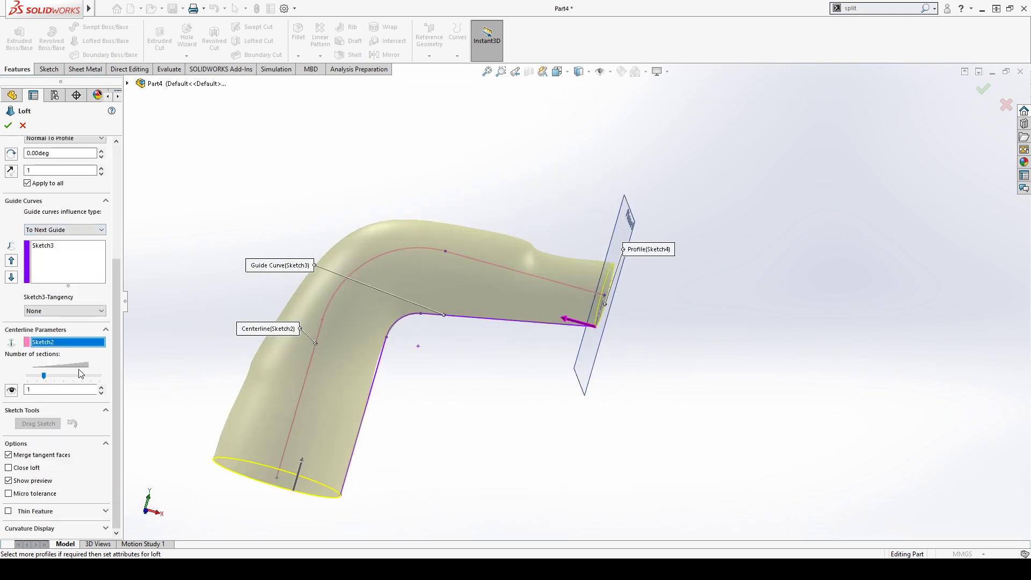
pyautogui.click(63, 259)
pyautogui.click(62, 233)
pyautogui.click(56, 252)
pyautogui.click(62, 232)
pyautogui.click(60, 245)
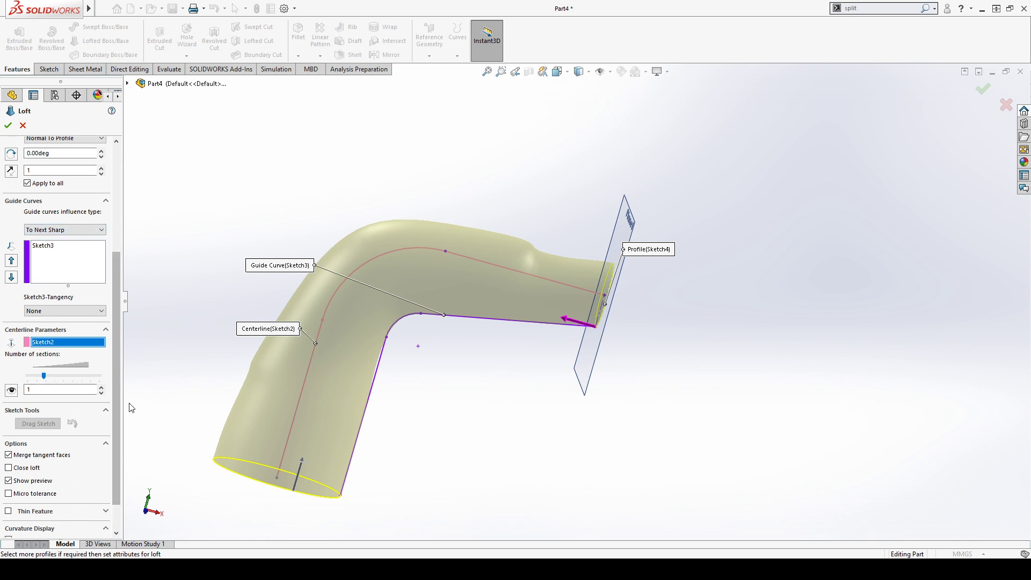
pyautogui.scroll(-2, 250, 342)
pyautogui.scroll(3, 542, 319)
pyautogui.moveTo(620, 326); pyautogui.dragTo(571, 292, button='middle')
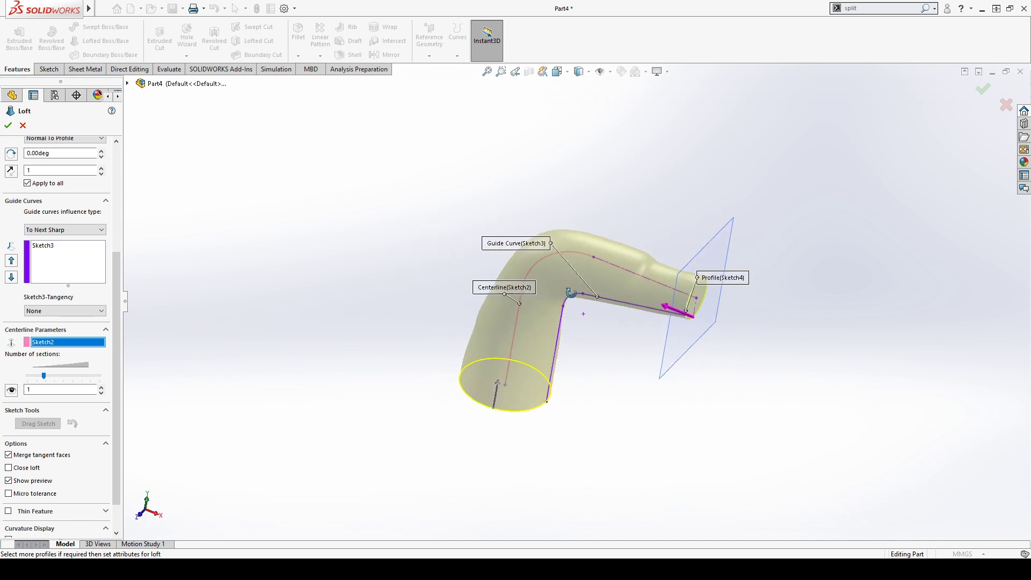
pyautogui.click(23, 125)
# Step: Try a Boundary Boss/Base using the base circle and the end circle on Plane1 as Direction 1 profiles
pyautogui.moveTo(536, 252)
pyautogui.mouseDown(button='middle')
pyautogui.moveTo(498, 312)
pyautogui.moveTo(589, 220)
pyautogui.moveTo(529, 265)
pyautogui.mouseUp(button='middle')
pyautogui.scroll(-4, 364, 253)
pyautogui.scroll(4, 618, 317)
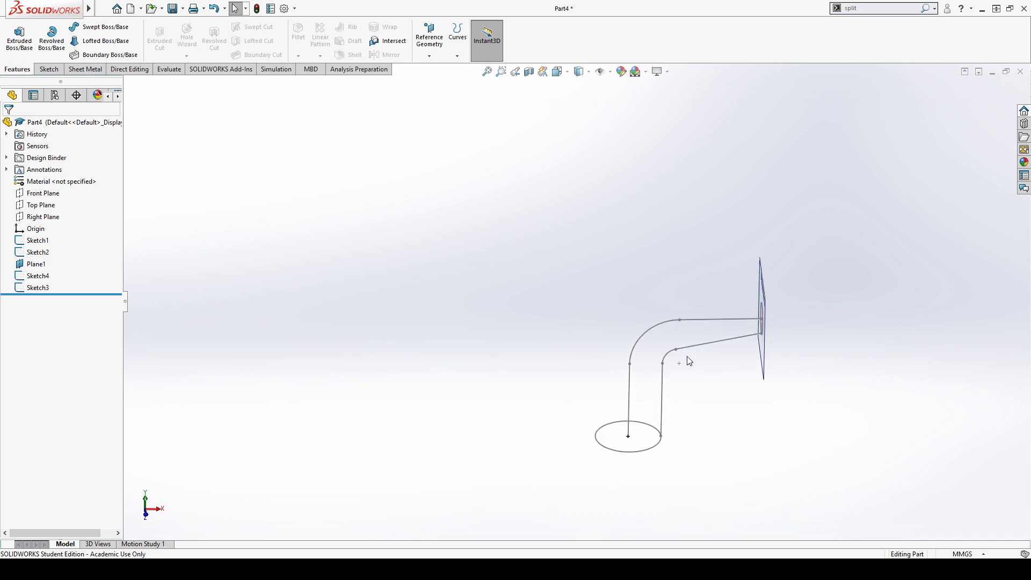
pyautogui.scroll(-2, 683, 346)
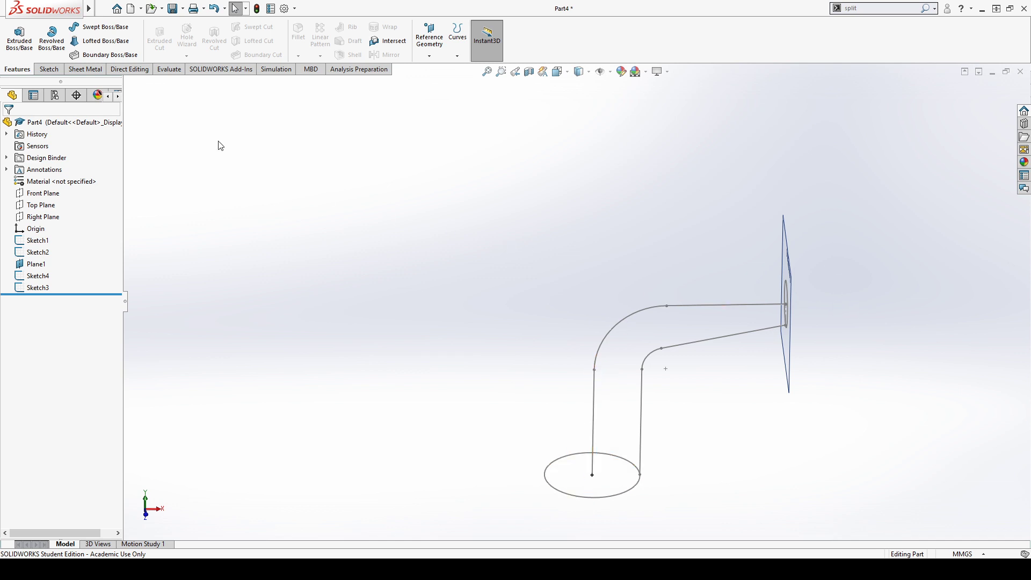
pyautogui.click(105, 54)
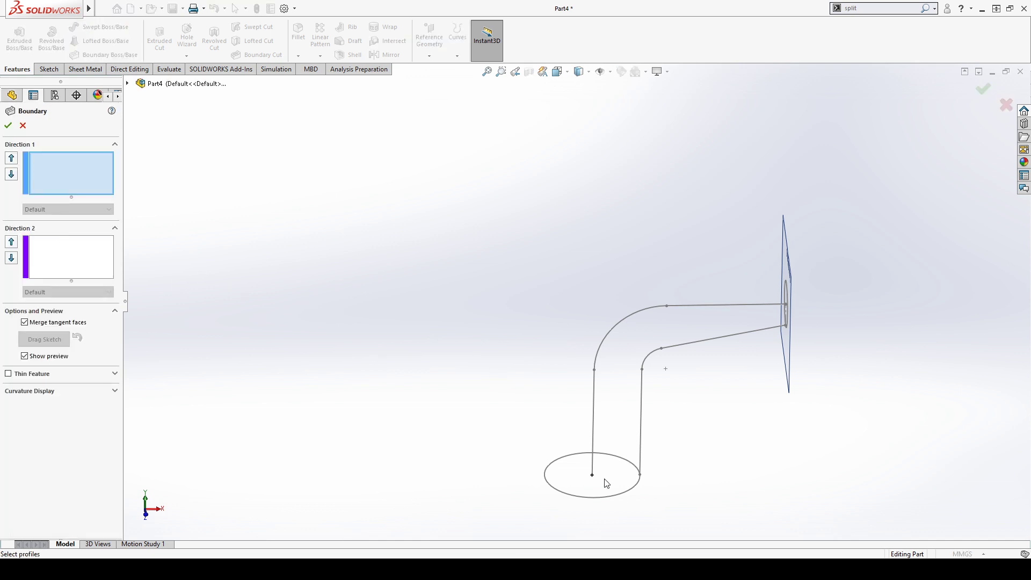
pyautogui.click(565, 494)
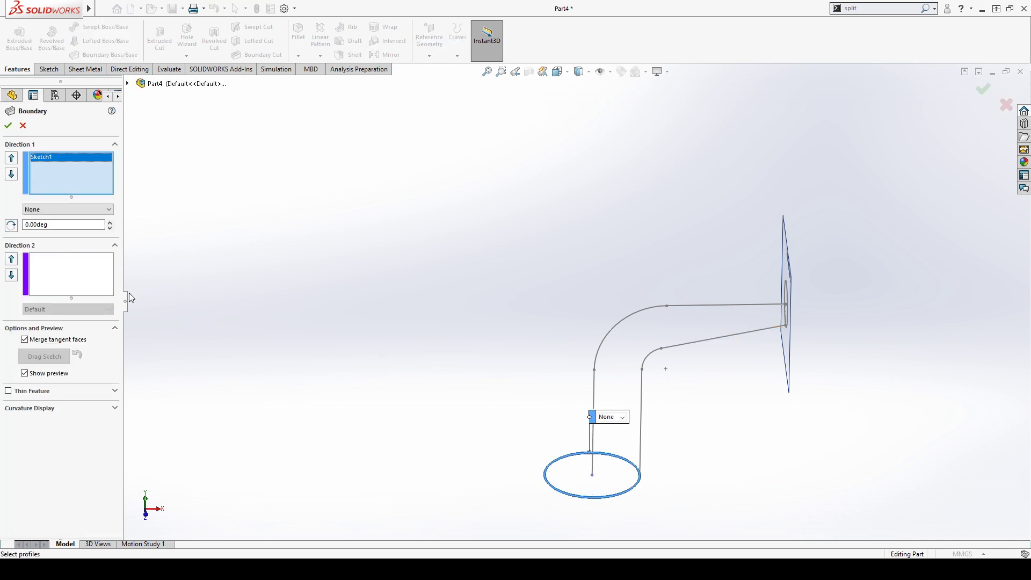
pyautogui.click(787, 290)
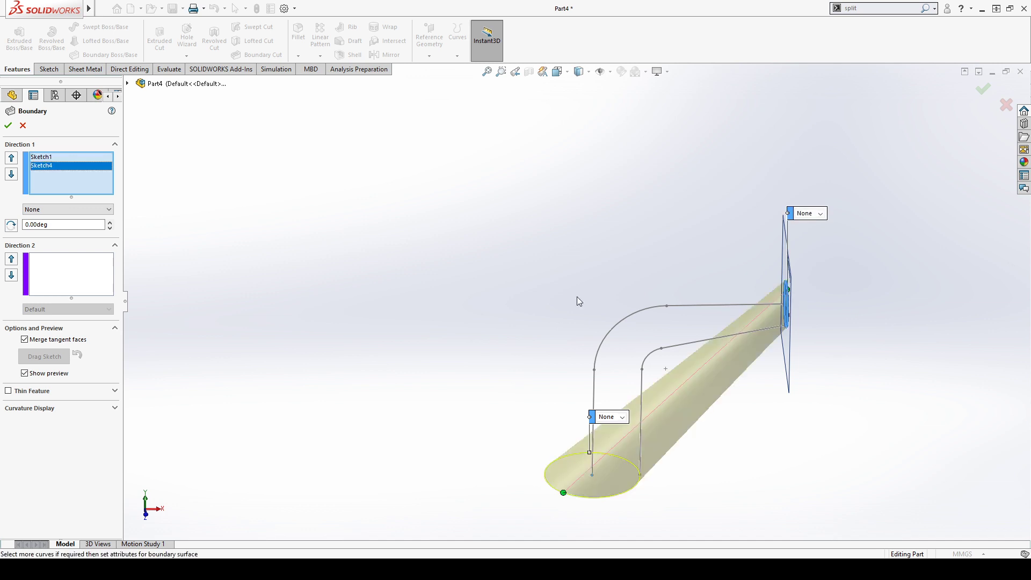
pyautogui.moveTo(577, 296)
pyautogui.mouseDown(button='middle')
pyautogui.moveTo(612, 281)
pyautogui.moveTo(547, 295)
pyautogui.moveTo(500, 252)
pyautogui.mouseUp(button='middle')
# Step: Try path Sketch2 as the Direction 2 curve, delete it from the selection and cancel the boundary feature
pyautogui.click(68, 263)
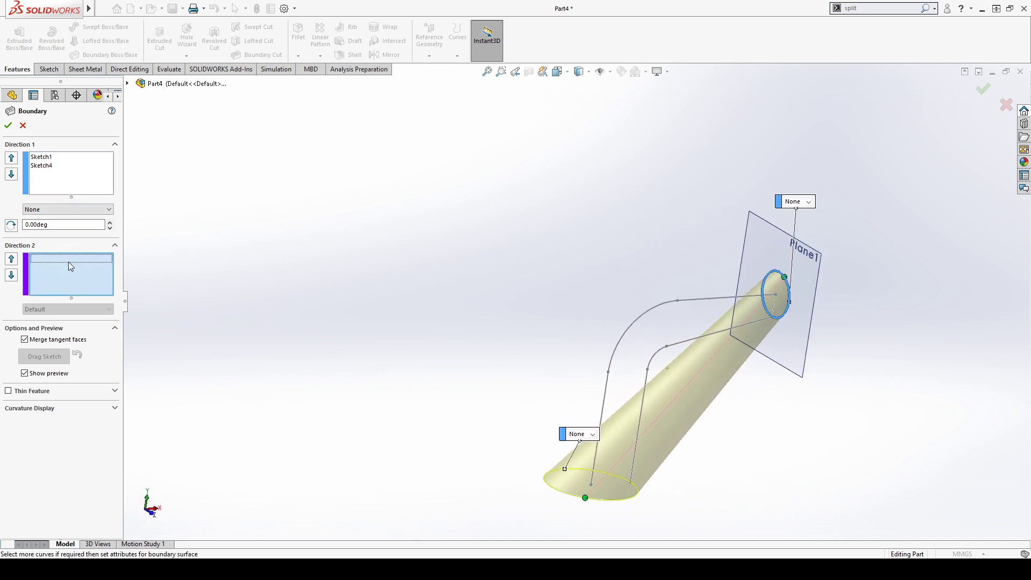
pyautogui.click(633, 323)
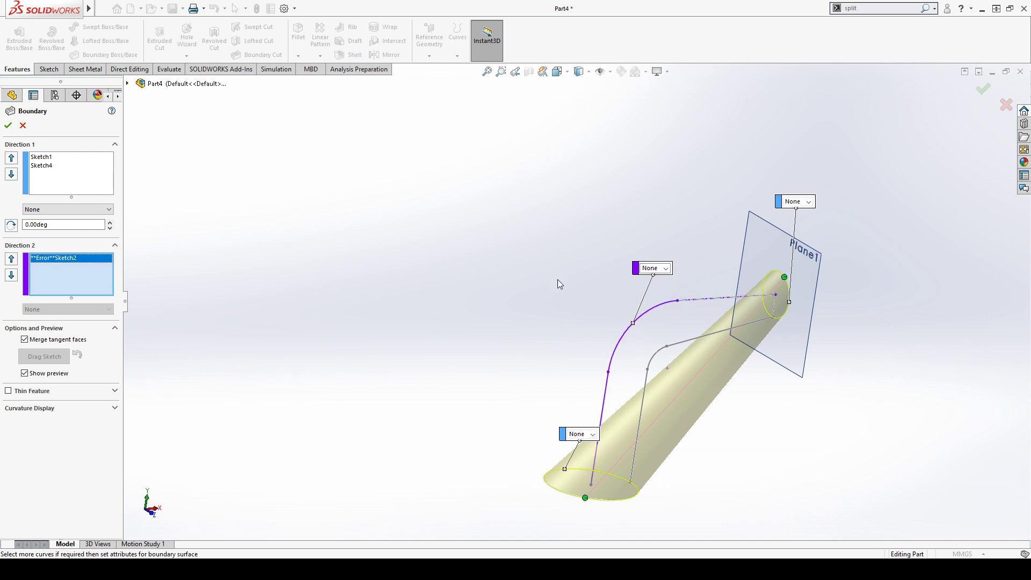
pyautogui.rightClick(59, 259)
pyautogui.click(97, 273)
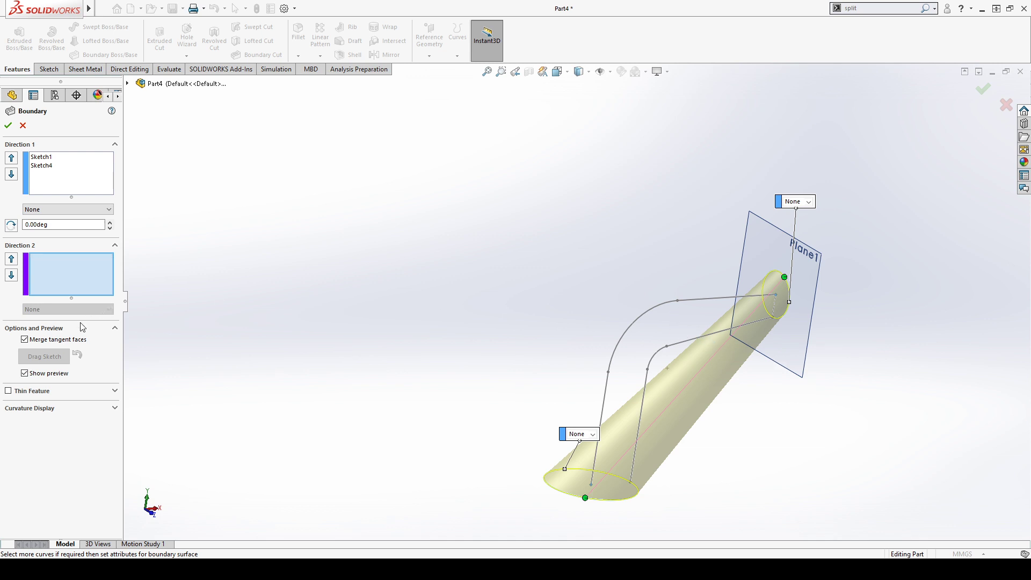
pyautogui.click(23, 125)
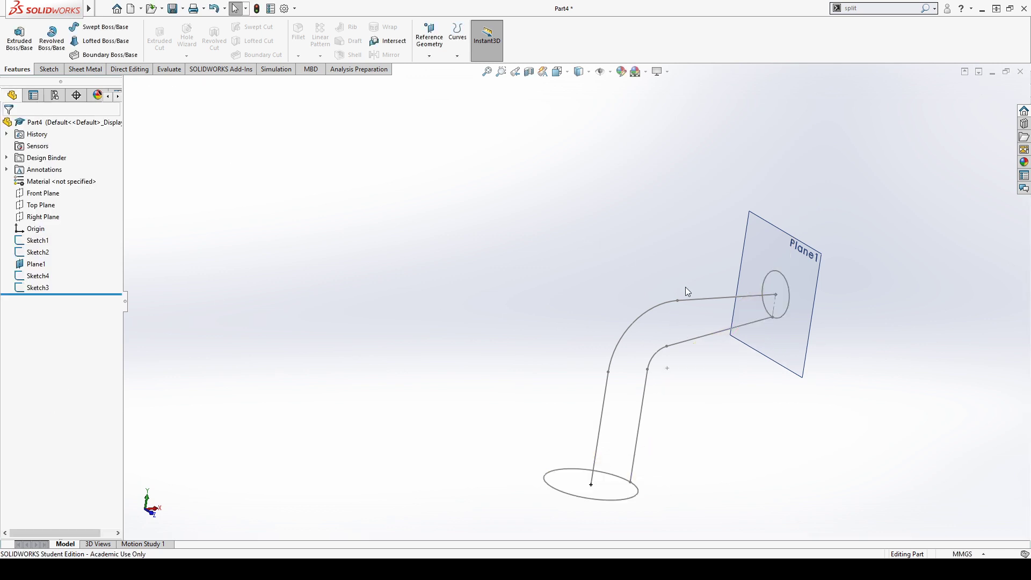
# Step: Hide Plane1 around the end circle
pyautogui.moveTo(685, 287)
pyautogui.mouseDown(button='middle')
pyautogui.moveTo(806, 295)
pyautogui.moveTo(767, 274)
pyautogui.moveTo(772, 260)
pyautogui.mouseUp(button='middle')
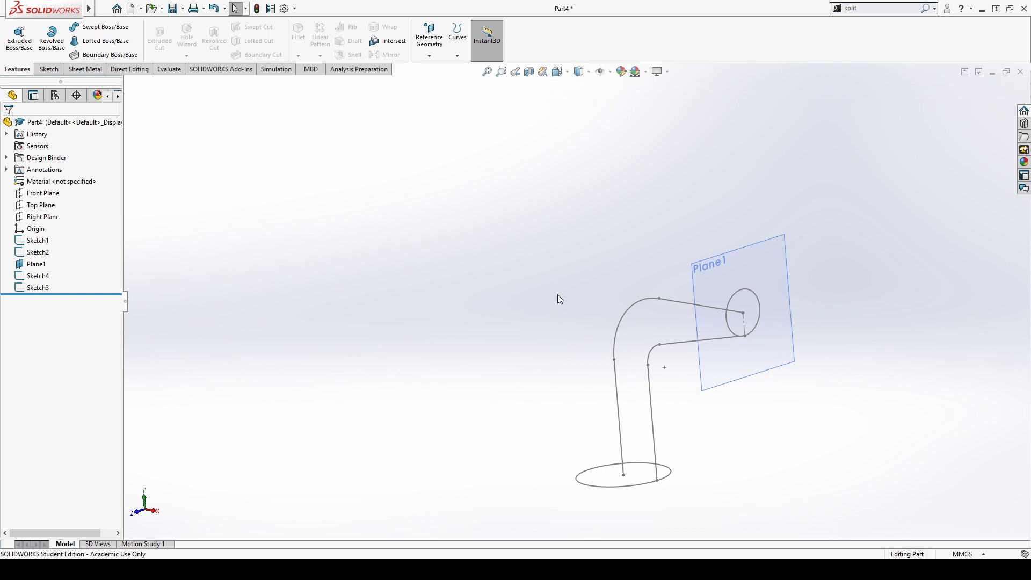
pyautogui.click(778, 260)
pyautogui.click(814, 243)
pyautogui.moveTo(667, 178)
pyautogui.mouseDown(button='middle')
pyautogui.moveTo(520, 226)
pyautogui.moveTo(410, 195)
pyautogui.mouseUp(button='middle')
# Step: Set up a sweep with a circular profile along path Sketch2 and set its diameter to 5 mm
pyautogui.click(105, 27)
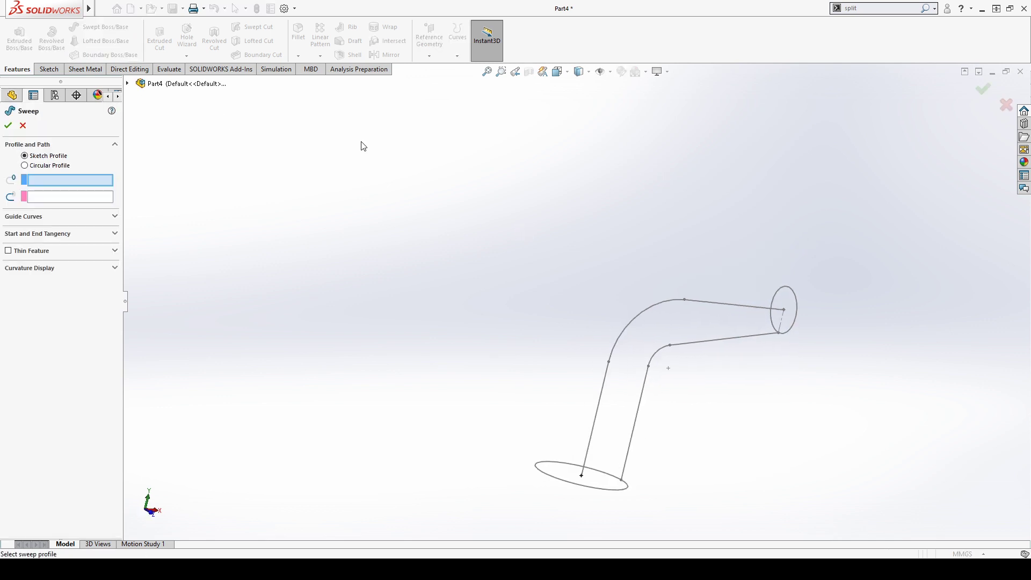
pyautogui.click(49, 166)
pyautogui.click(48, 166)
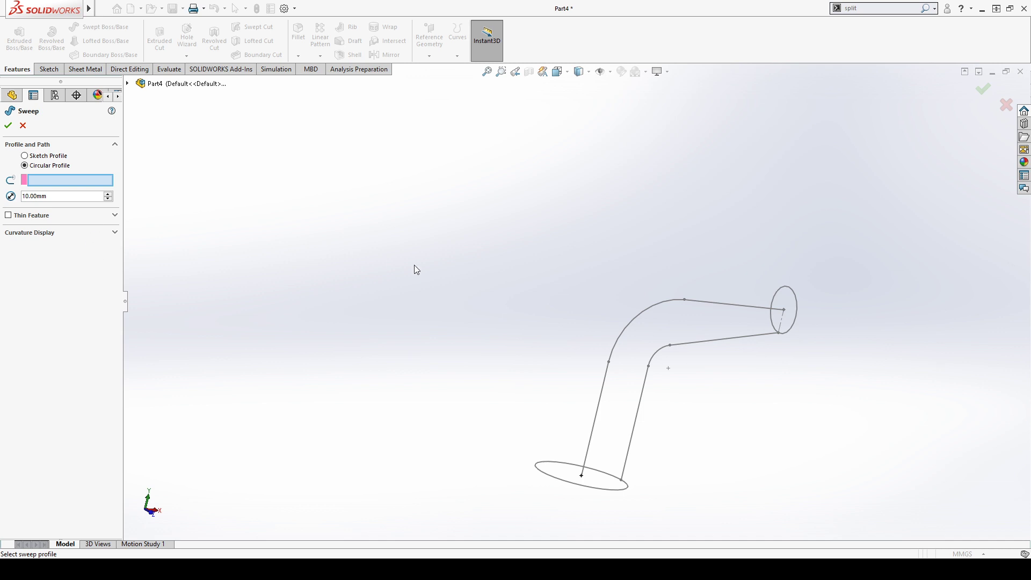
pyautogui.click(602, 409)
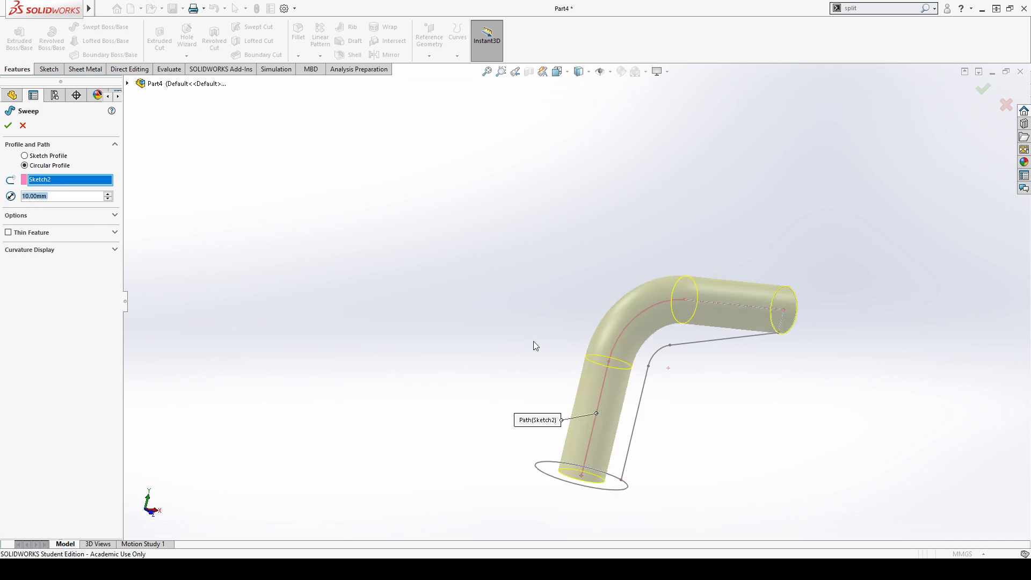
pyautogui.moveTo(533, 342)
pyautogui.mouseDown(button='middle')
pyautogui.moveTo(481, 306)
pyautogui.moveTo(456, 375)
pyautogui.moveTo(515, 338)
pyautogui.mouseUp(button='middle')
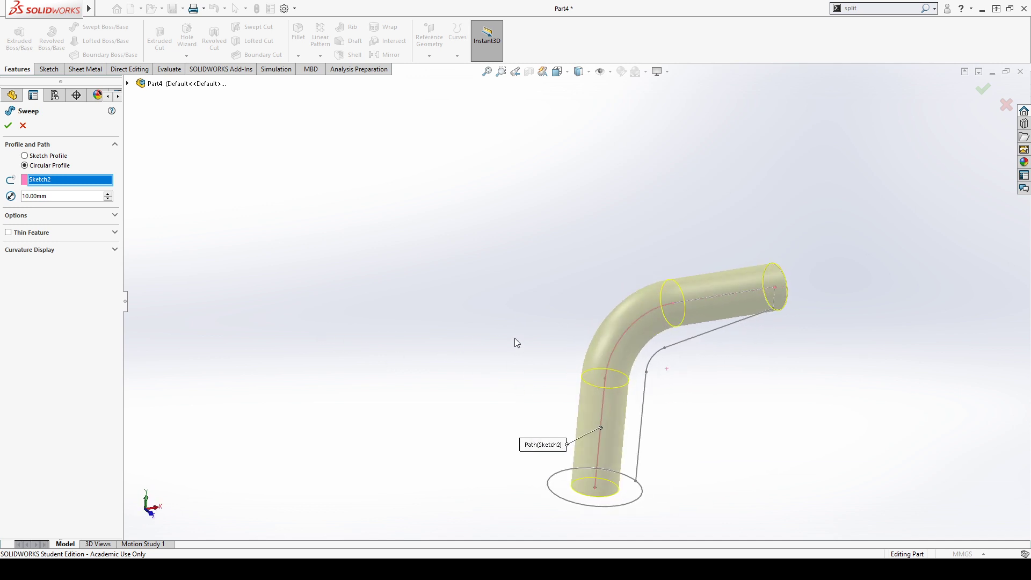
pyautogui.doubleClick(43, 196)
pyautogui.write('5')
pyautogui.press('Return')
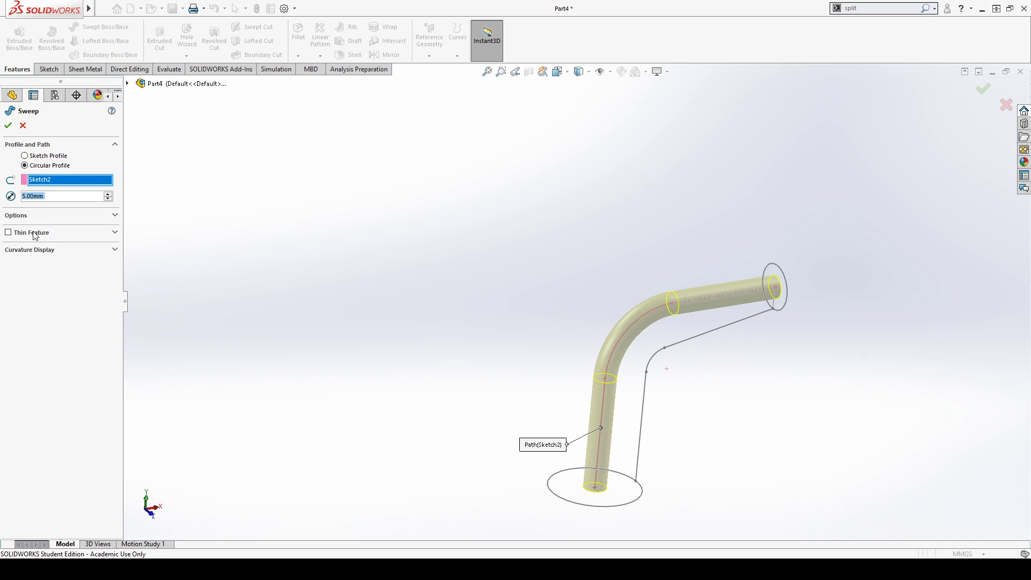
# Step: Make the sweep a one-direction thin feature with a wall thickness of 1 mm
pyautogui.click(9, 232)
pyautogui.moveTo(321, 285); pyautogui.dragTo(260, 311, button='middle')
pyautogui.doubleClick(44, 262)
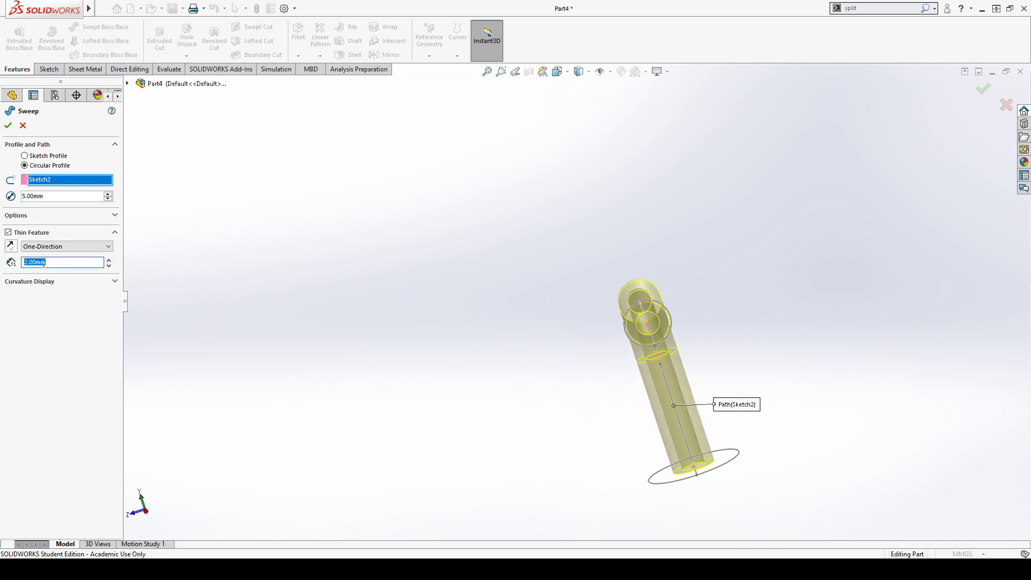
pyautogui.write('1')
pyautogui.press('Return')
pyautogui.scroll(-4, 681, 305)
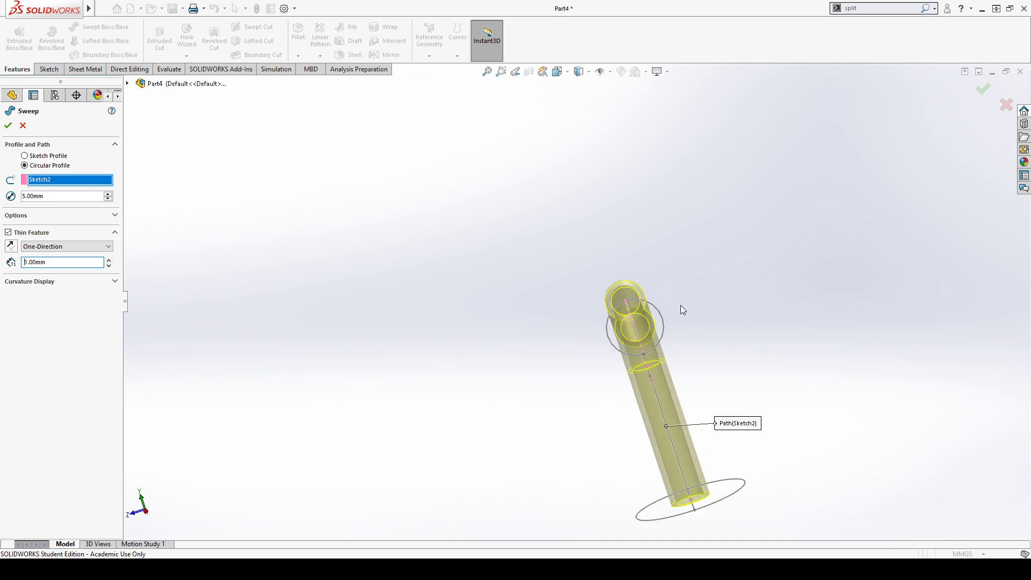
pyautogui.moveTo(621, 352)
pyautogui.mouseDown(button='middle')
pyautogui.moveTo(495, 341)
pyautogui.moveTo(665, 300)
pyautogui.moveTo(748, 247)
pyautogui.moveTo(828, 357)
pyautogui.mouseUp(button='middle')
pyautogui.scroll(3, 727, 396)
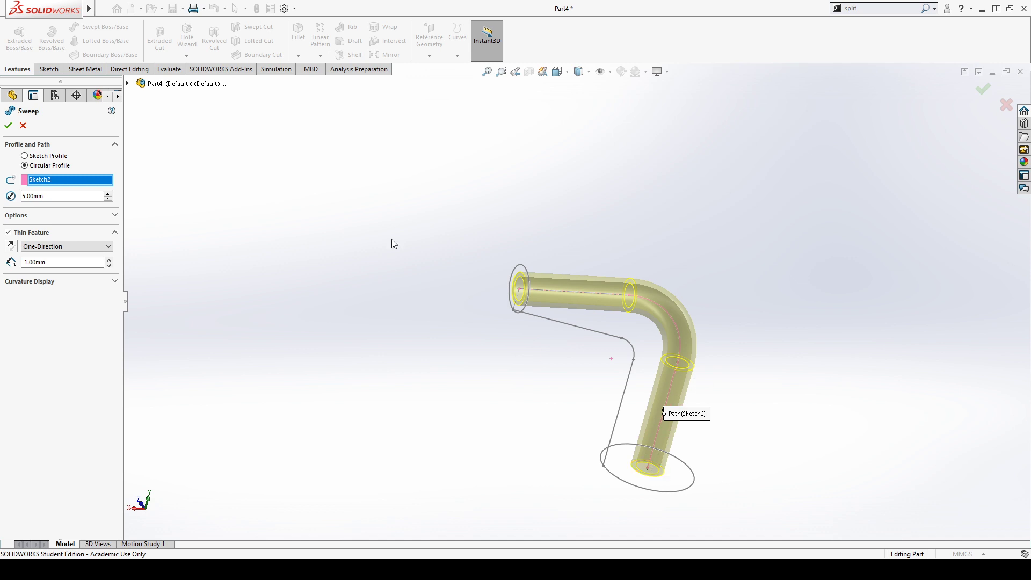
# Step: Expand the sweep's options and curvature display, inspect the pipe with the mesh preview and turn the mesh off again
pyautogui.click(19, 216)
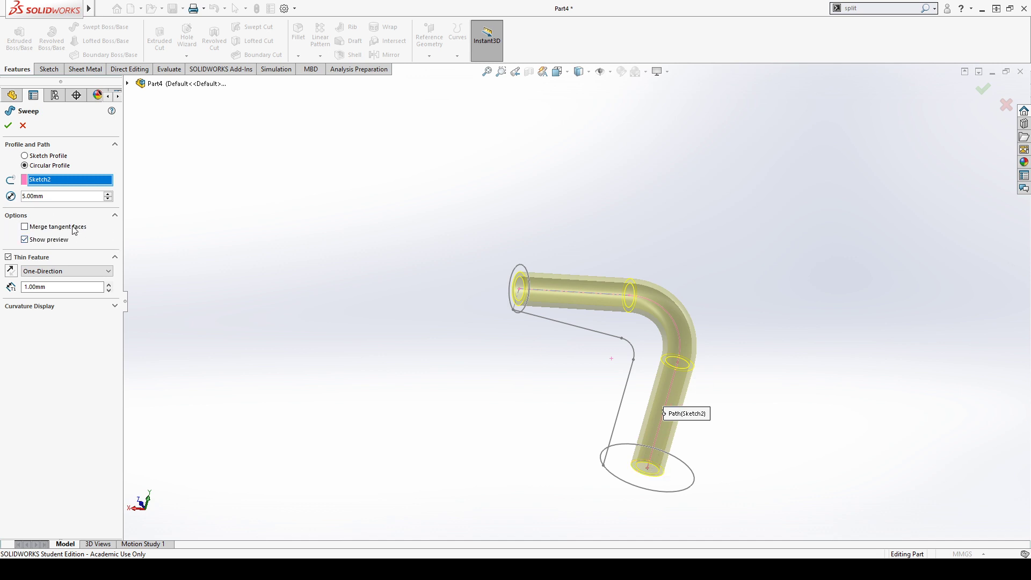
pyautogui.click(46, 307)
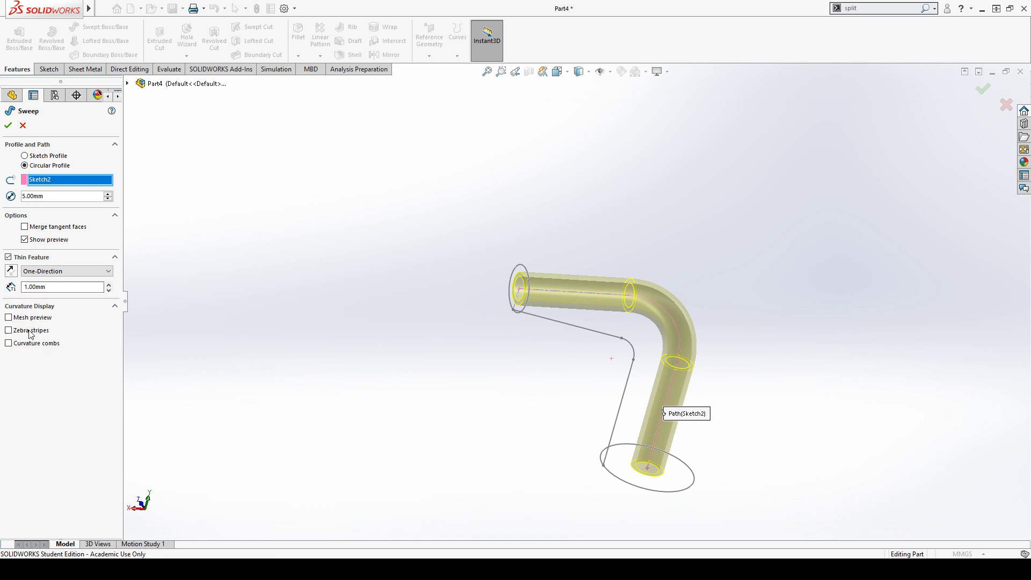
pyautogui.click(9, 318)
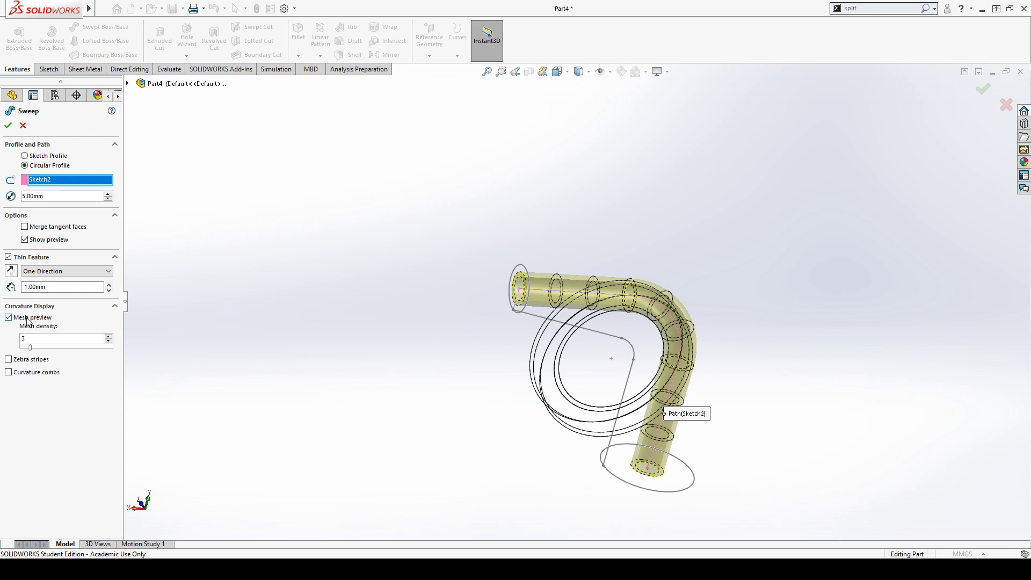
pyautogui.scroll(-3, 716, 325)
pyautogui.moveTo(714, 323); pyautogui.dragTo(634, 307, button='middle')
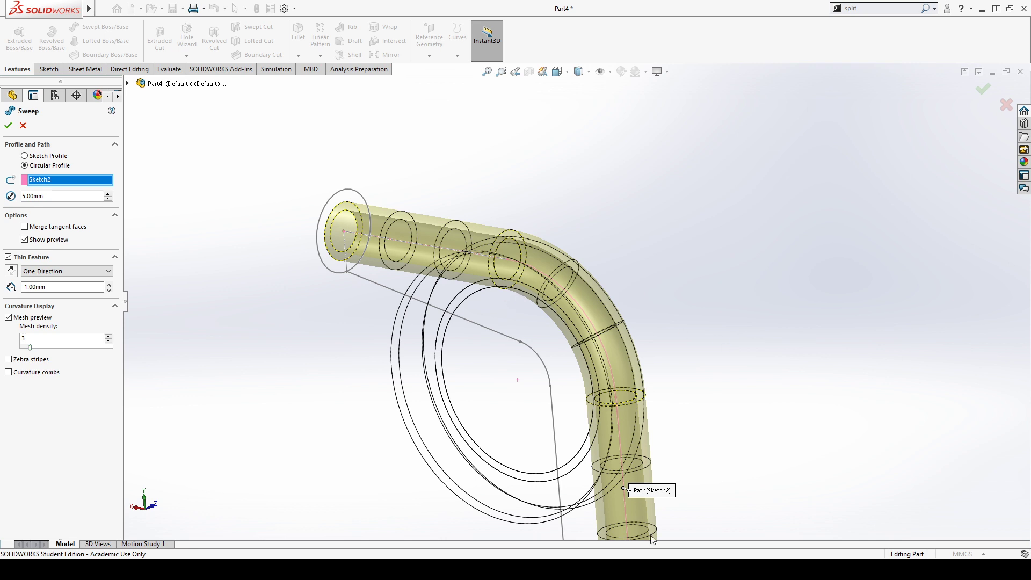
pyautogui.scroll(2, 622, 440)
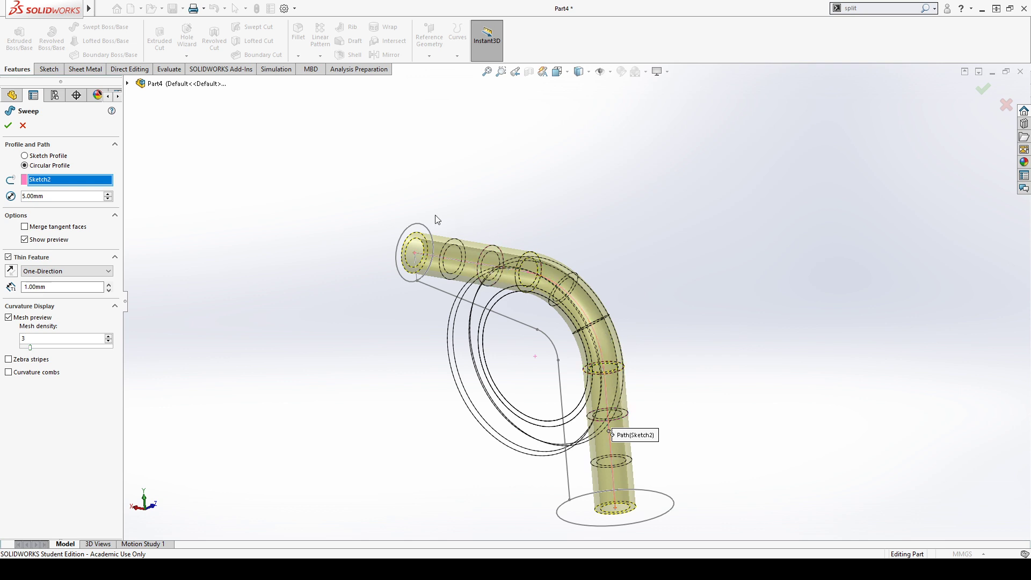
pyautogui.click(9, 317)
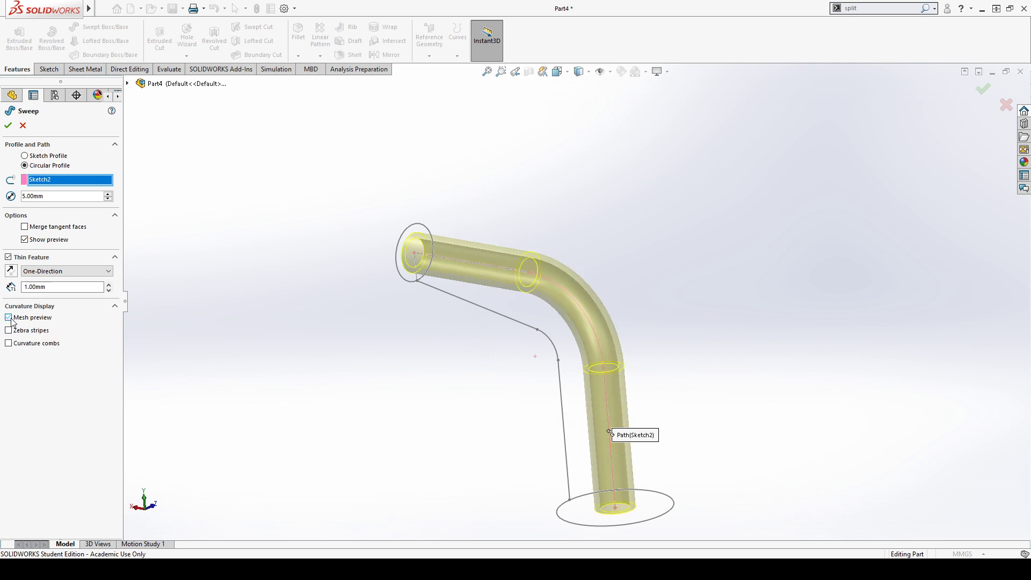
# Step: Inspect the pipe's bend with zebra stripes from several angles and turn the stripes off again
pyautogui.click(8, 329)
pyautogui.scroll(-3, 654, 421)
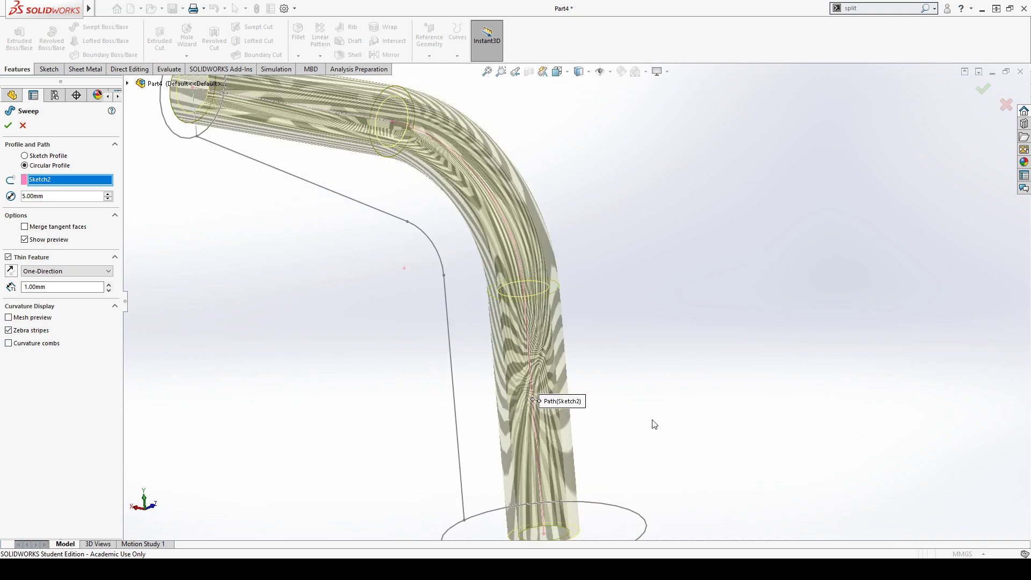
pyautogui.moveTo(654, 421); pyautogui.dragTo(240, 385, button='middle')
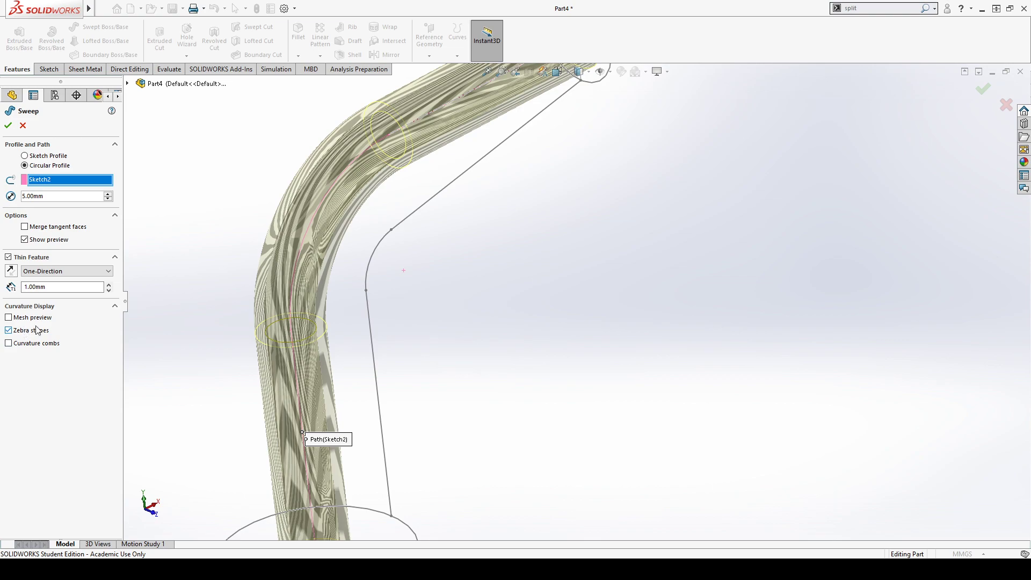
pyautogui.moveTo(515, 242)
pyautogui.mouseDown(button='middle')
pyautogui.moveTo(546, 200)
pyautogui.moveTo(605, 324)
pyautogui.moveTo(674, 370)
pyautogui.moveTo(622, 363)
pyautogui.moveTo(575, 285)
pyautogui.moveTo(284, 293)
pyautogui.mouseUp(button='middle')
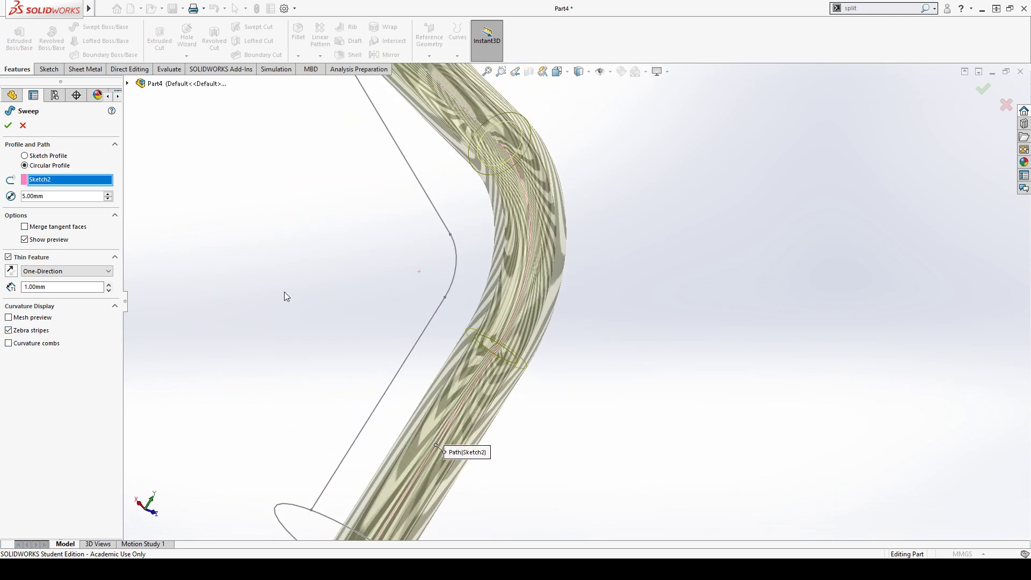
pyautogui.click(42, 331)
# Step: Display curvature combs on the sweep preview and toggle the Direction 2 combs off and on
pyautogui.click(40, 345)
pyautogui.scroll(5, 563, 317)
pyautogui.moveTo(670, 399); pyautogui.dragTo(564, 322, button='middle')
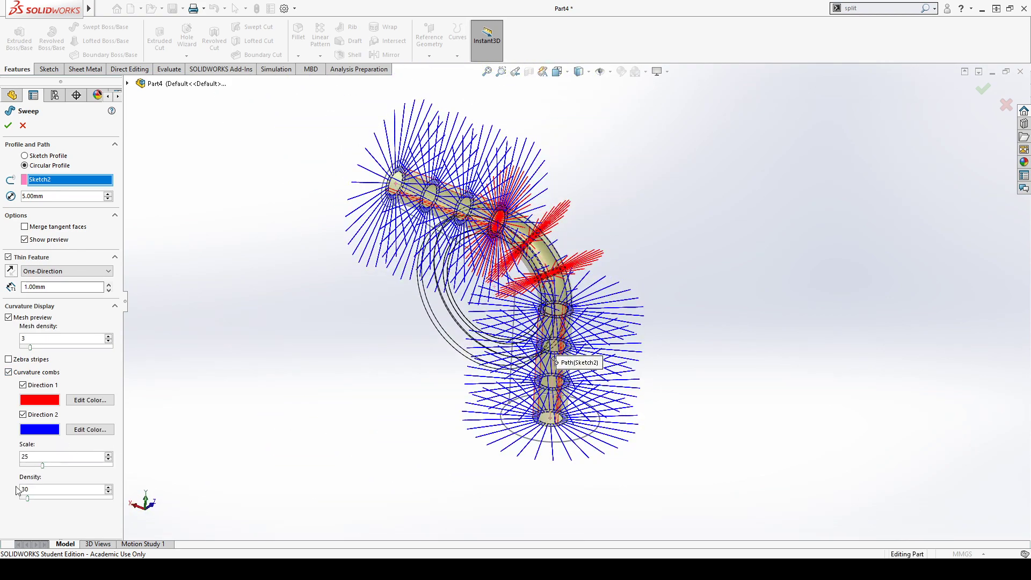
pyautogui.click(23, 414)
pyautogui.moveTo(349, 384); pyautogui.dragTo(400, 413, button='middle')
pyautogui.click(24, 415)
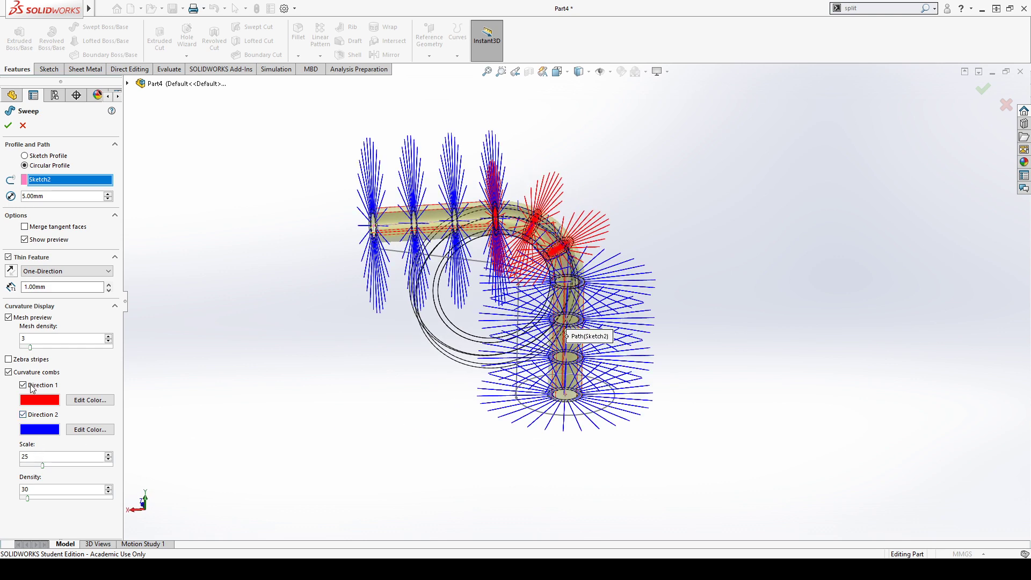
# Step: Toggle the Direction 1 combs off and on, hide the Direction 2 combs and examine the curvature at the bend
pyautogui.click(33, 387)
pyautogui.click(33, 388)
pyautogui.click(24, 414)
pyautogui.scroll(-5, 645, 276)
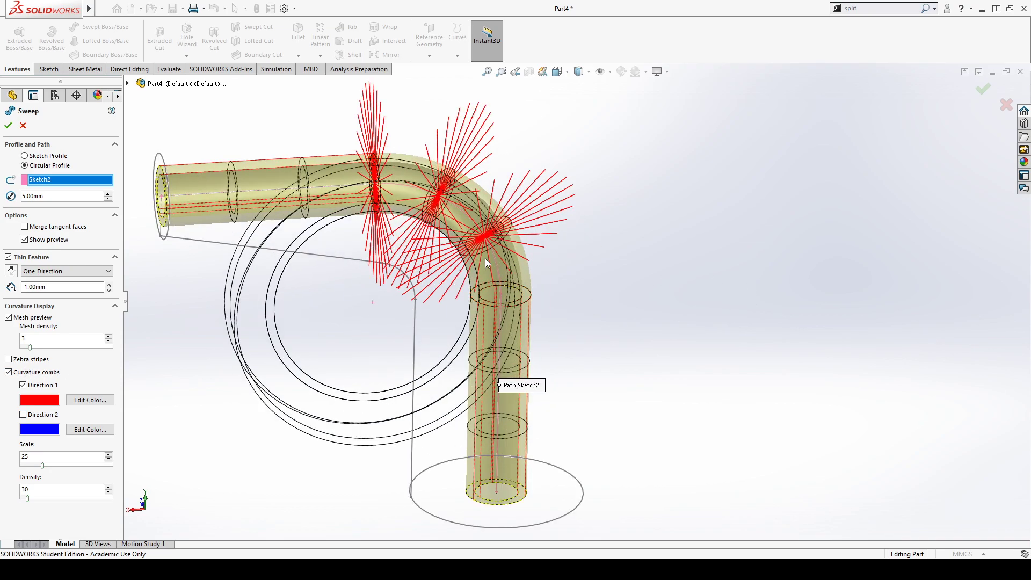
pyautogui.moveTo(380, 204); pyautogui.dragTo(436, 201, button='middle')
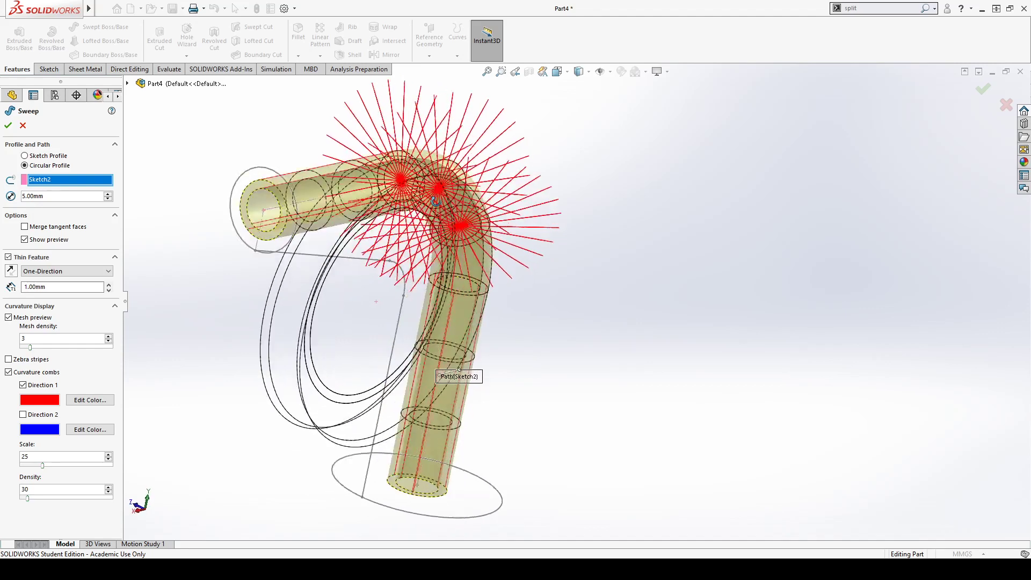
# Step: Turn off the curvature combs and mesh preview, and accept the thin-walled sweep
pyautogui.hotkey('ctrl', '1')
pyautogui.click(29, 372)
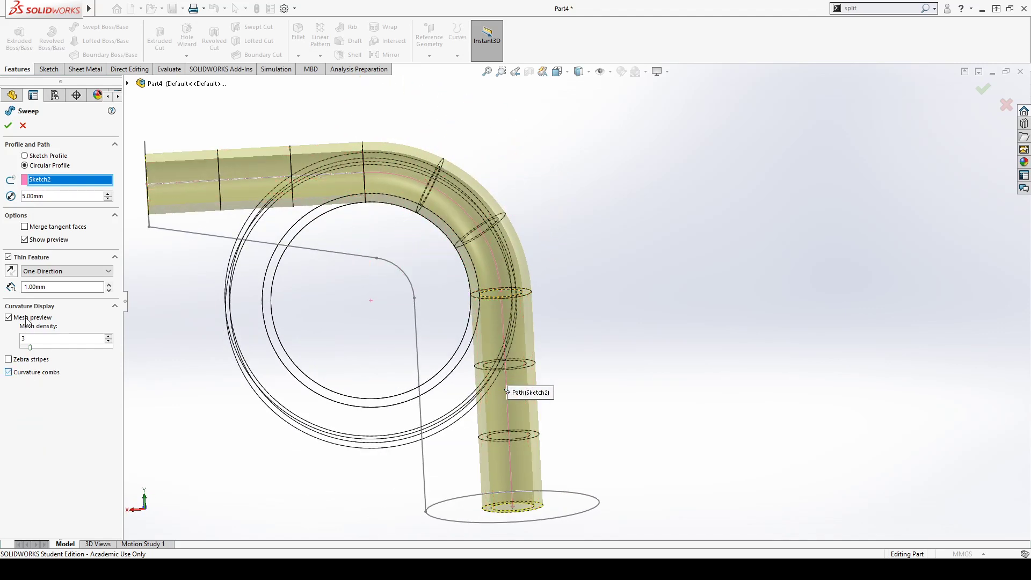
pyautogui.click(25, 318)
pyautogui.scroll(5, 467, 254)
pyautogui.moveTo(464, 301); pyautogui.dragTo(323, 285, button='middle')
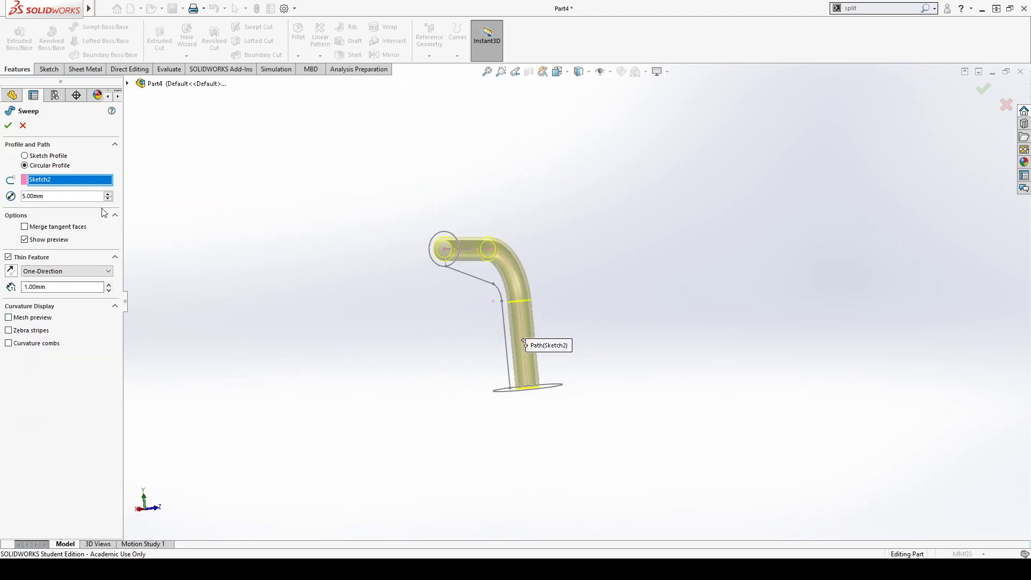
pyautogui.click(8, 125)
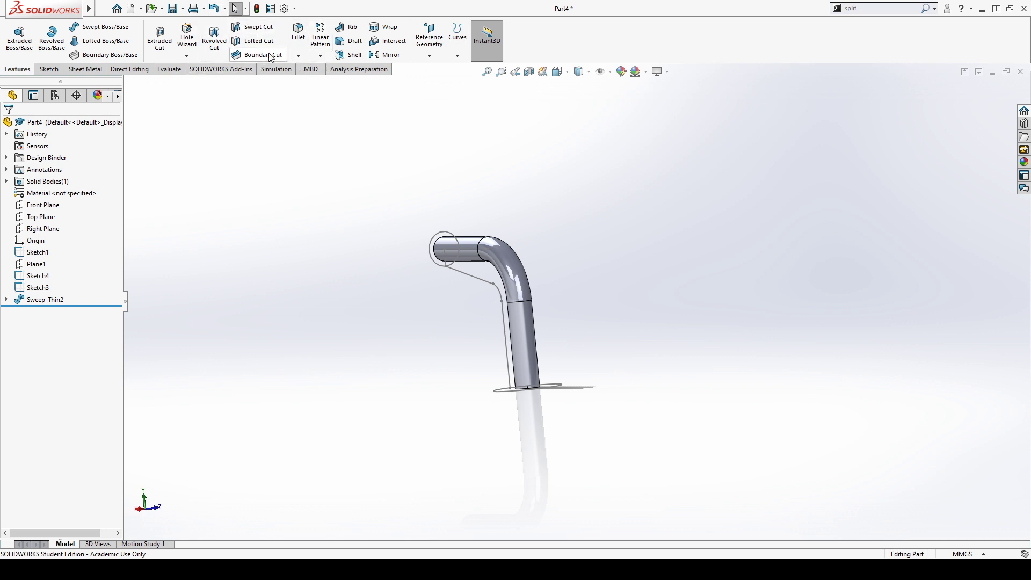
pyautogui.scroll(-4, 428, 257)
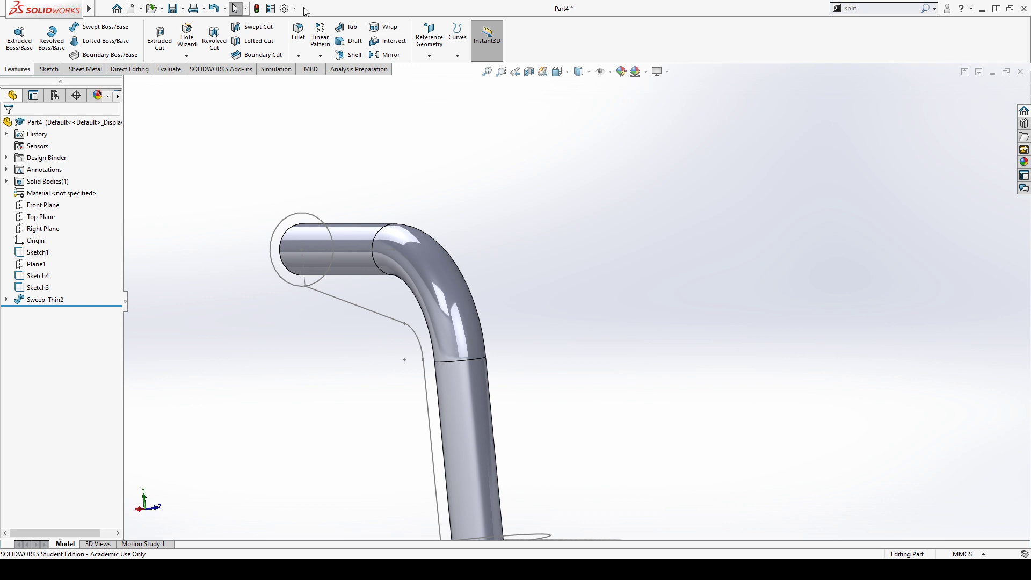
# Step: Create a new part and sketch a center rectangle about 169 by 85 mm on the Top Plane, centred on the origin
pyautogui.moveTo(92, 4)
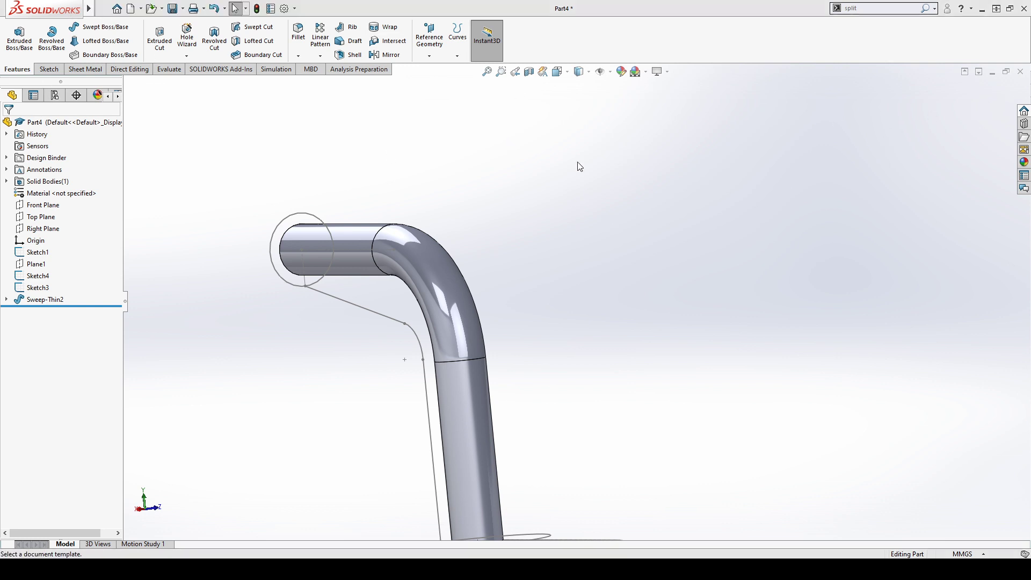
pyautogui.hotkey('ctrl', 'n')
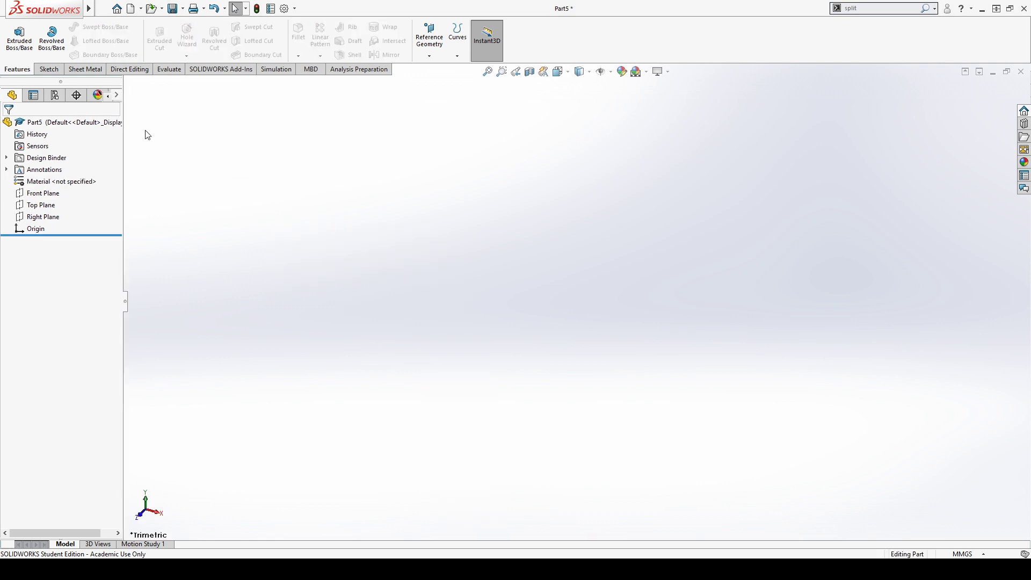
pyautogui.click(51, 38)
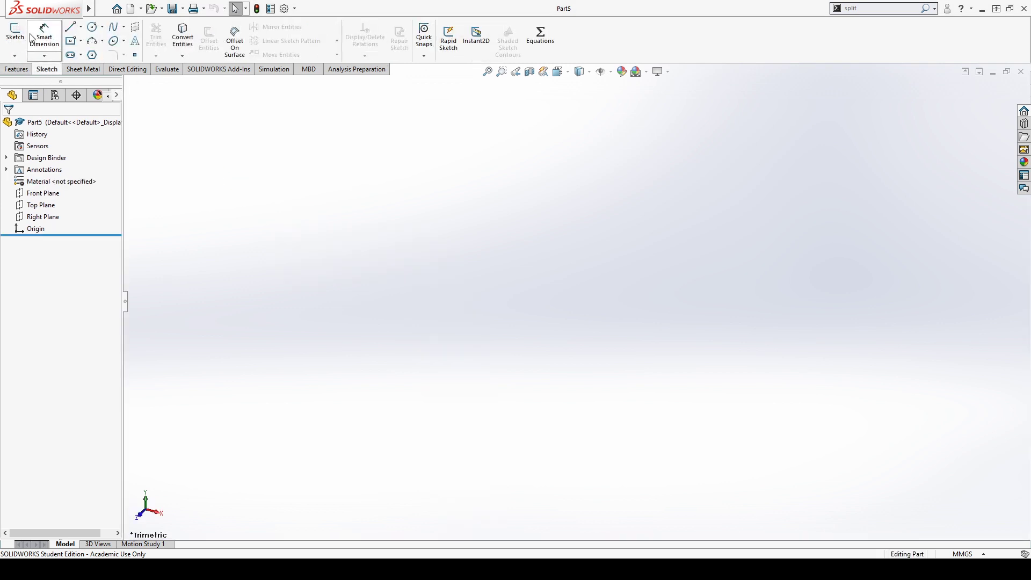
pyautogui.click(495, 325)
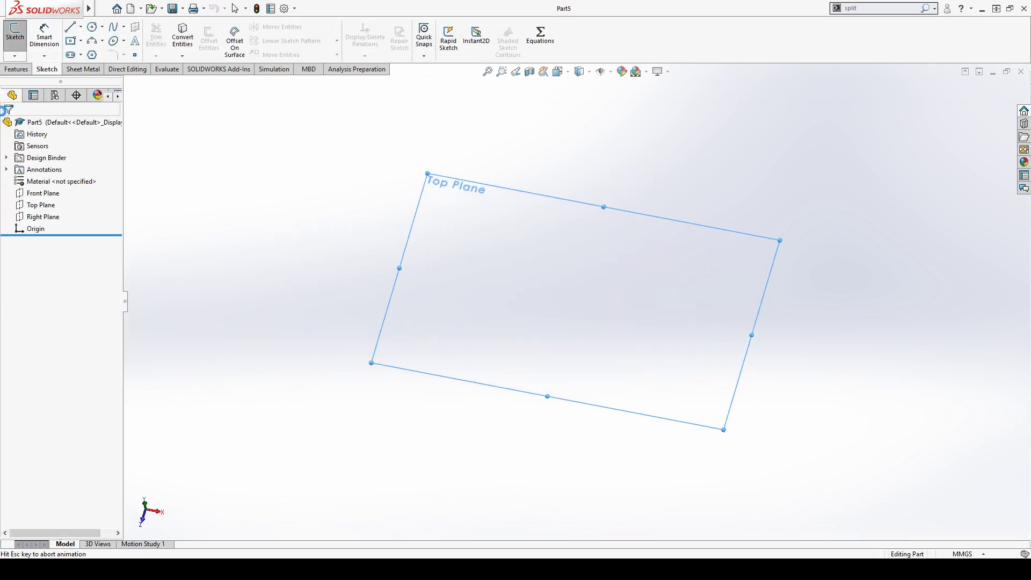
pyautogui.click(72, 41)
pyautogui.click(578, 301)
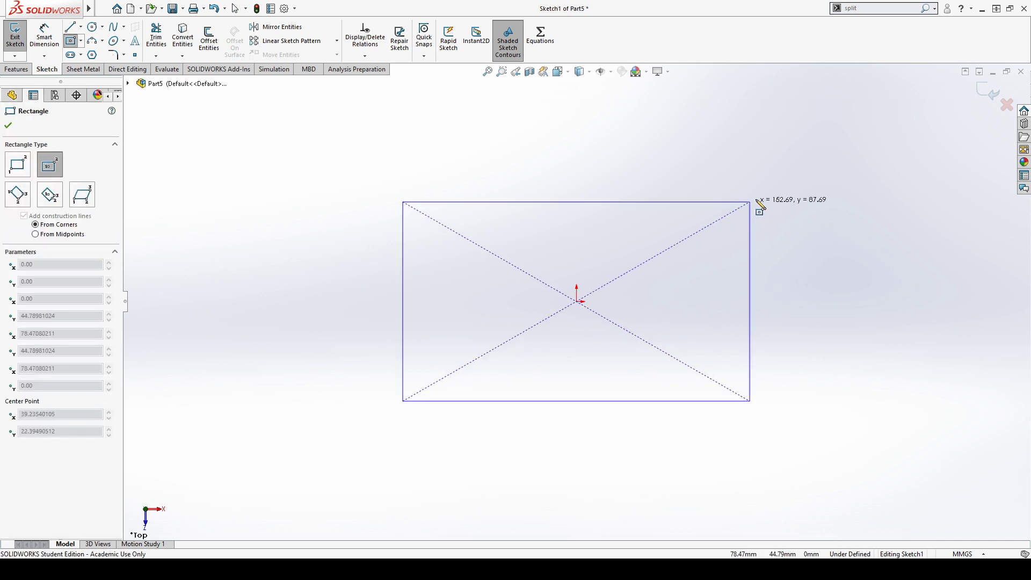
pyautogui.click(769, 204)
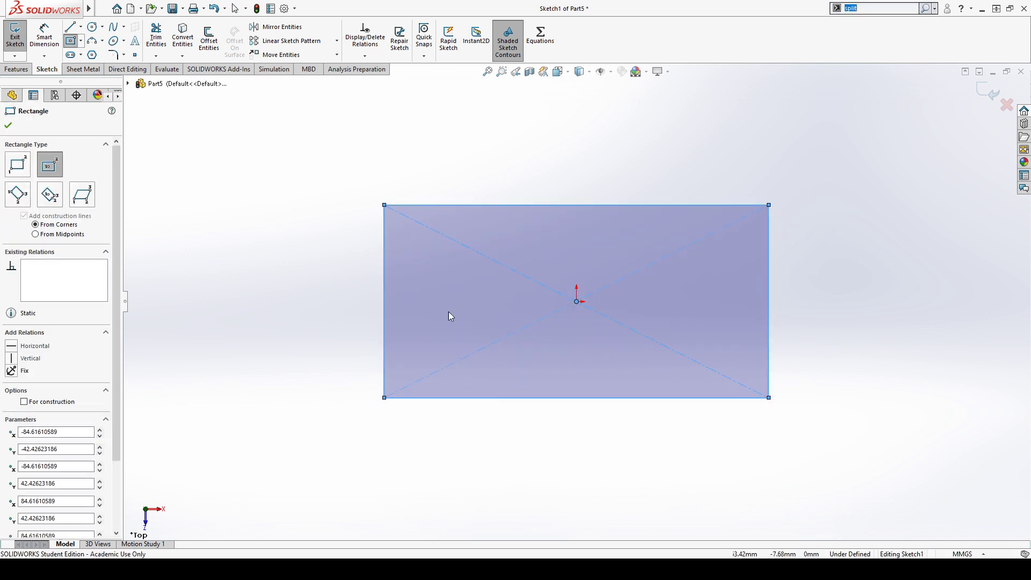
# Step: Dimension the rectangle to 170 mm wide and 90 mm high, and exit the sketch
pyautogui.moveTo(411, 250); pyautogui.dragTo(415, 249, button='right')
pyautogui.click(493, 204)
pyautogui.click(504, 170)
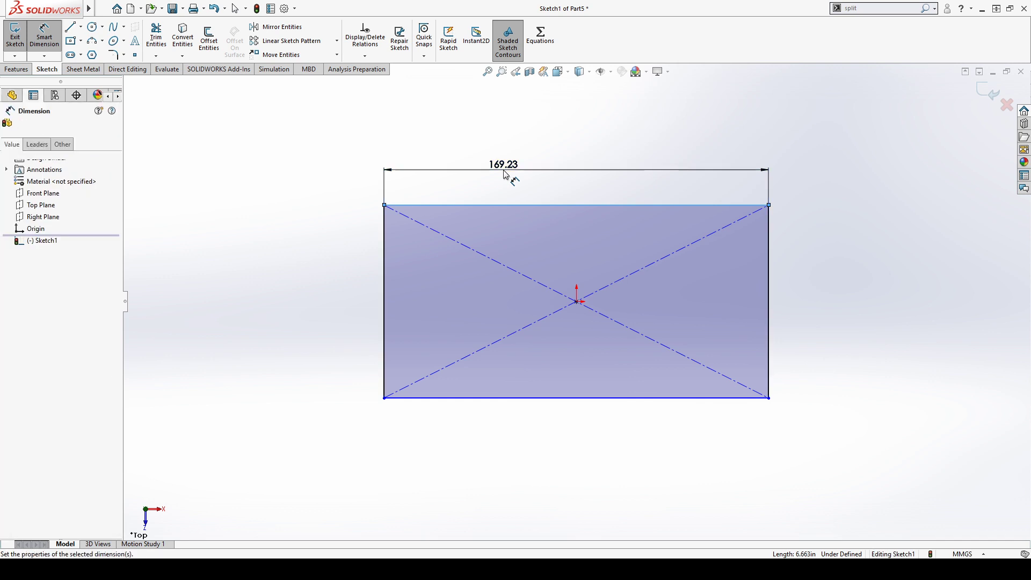
pyautogui.write('170')
pyautogui.press('Return')
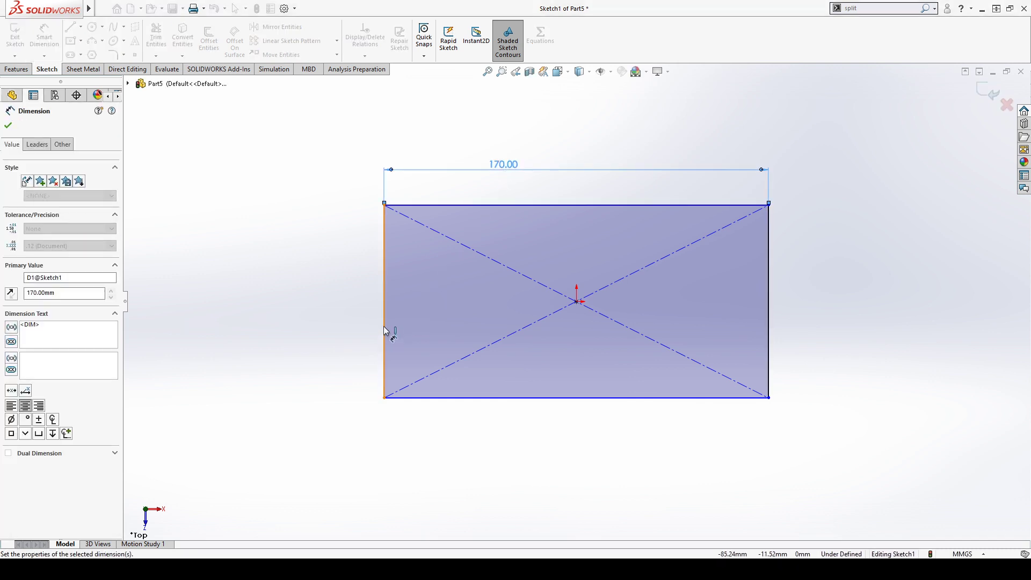
pyautogui.click(381, 321)
pyautogui.click(345, 325)
pyautogui.write('90')
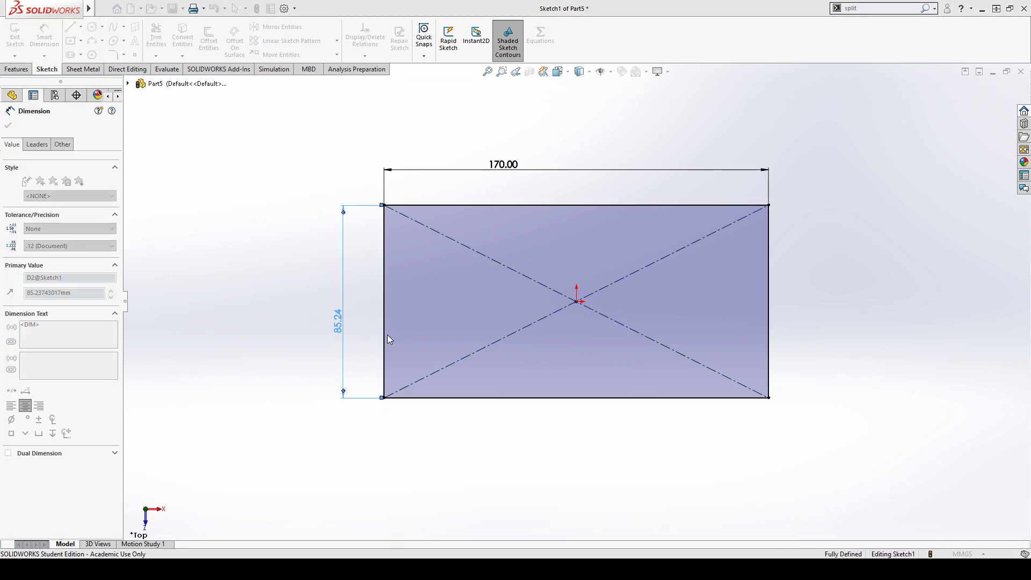
pyautogui.press('Return')
pyautogui.click(8, 126)
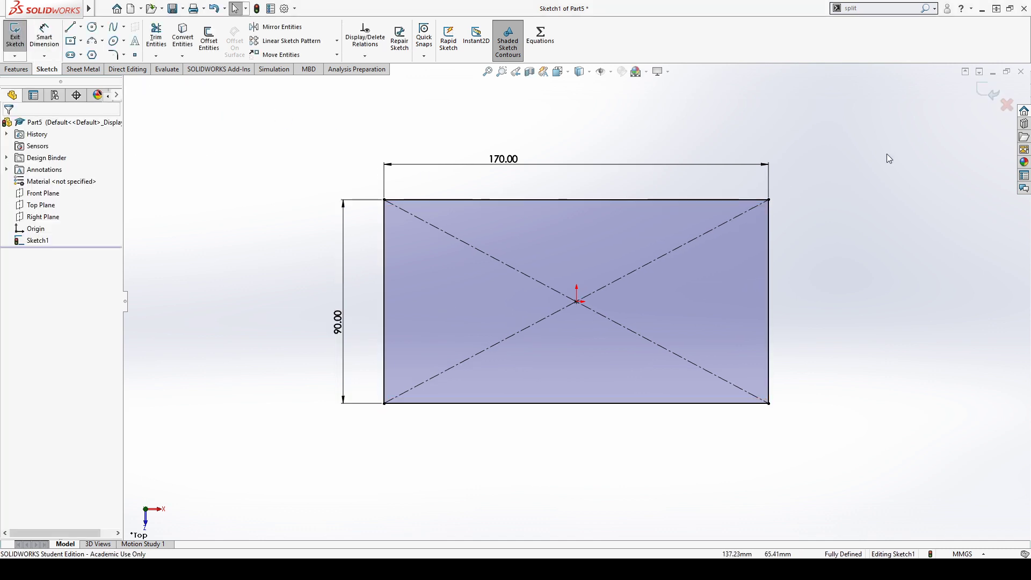
pyautogui.click(989, 92)
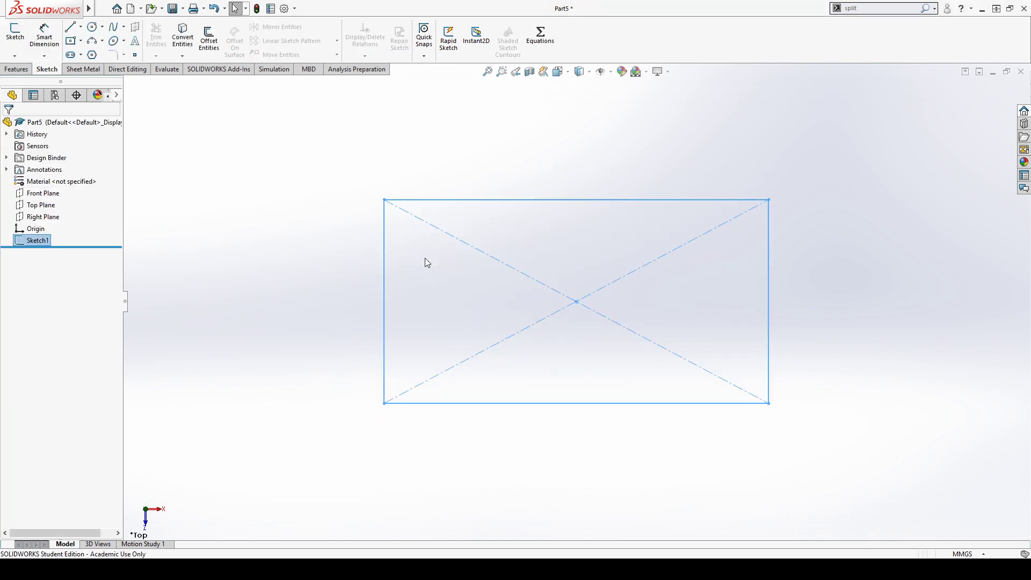
# Step: Create a reference plane offset 100 mm above the Top Plane
pyautogui.moveTo(424, 260); pyautogui.dragTo(380, 145, button='middle')
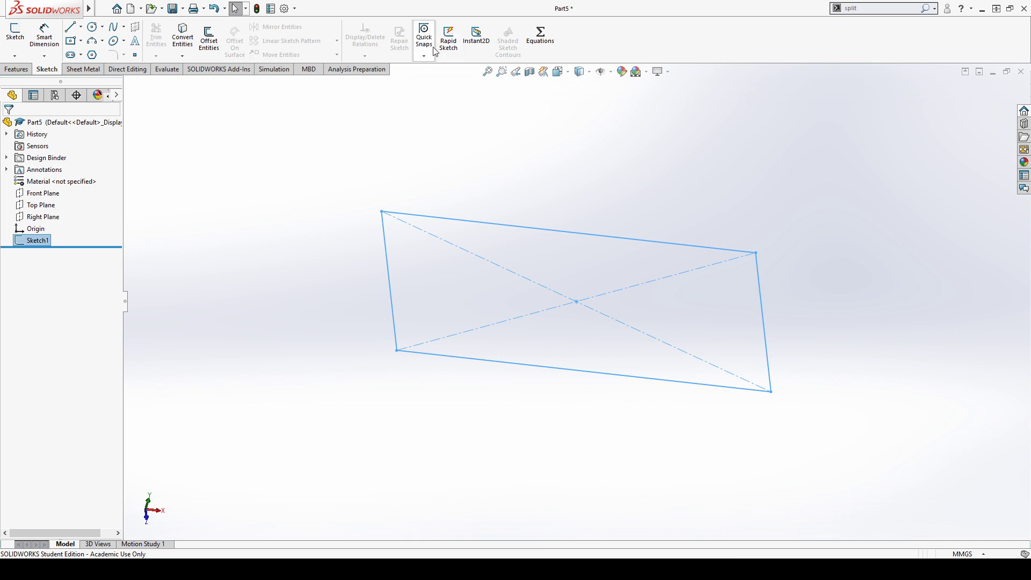
pyautogui.click(16, 70)
pyautogui.click(431, 34)
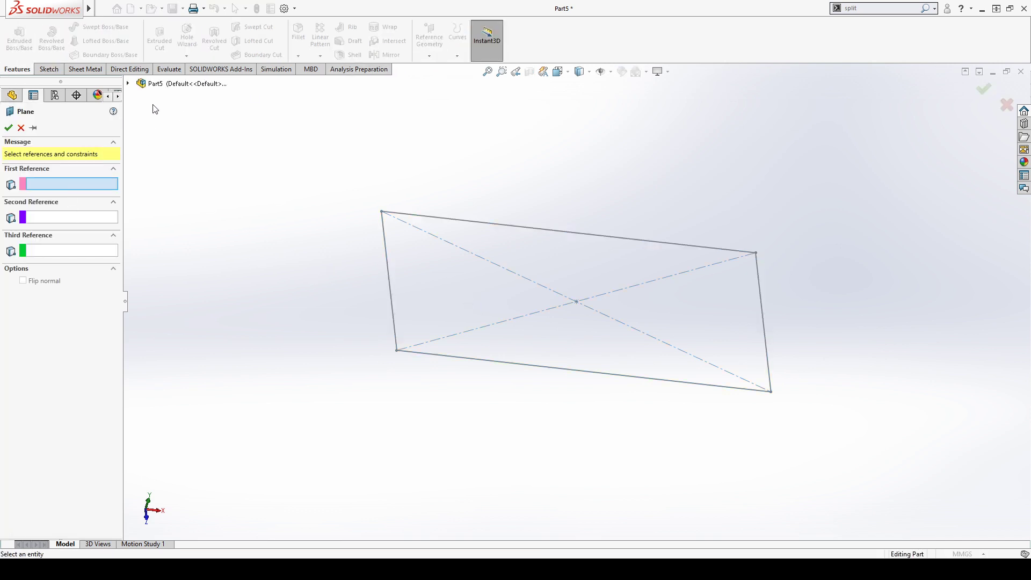
pyautogui.click(128, 84)
pyautogui.click(172, 154)
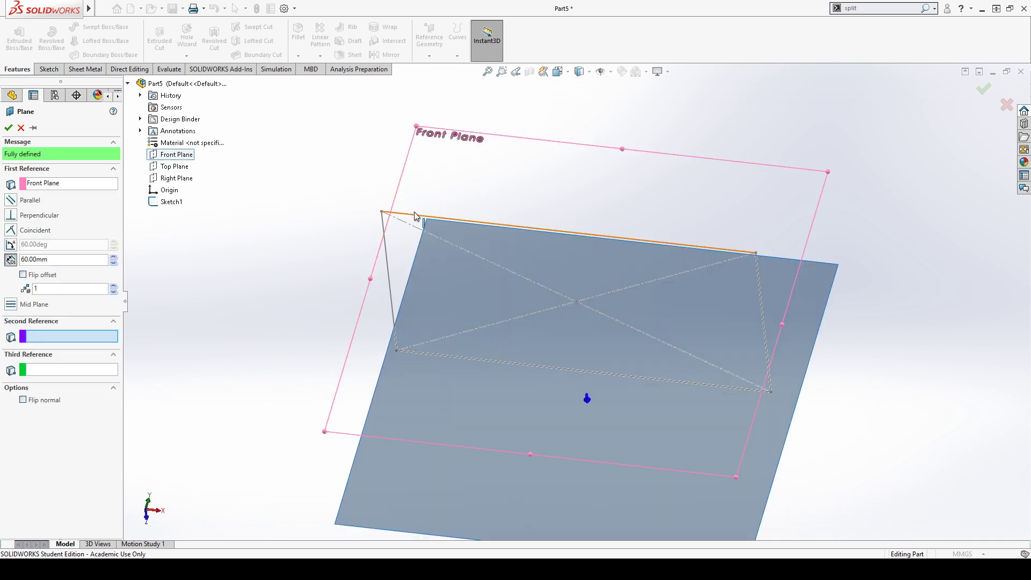
pyautogui.moveTo(167, 163); pyautogui.dragTo(311, 153, button='middle')
pyautogui.click(59, 183)
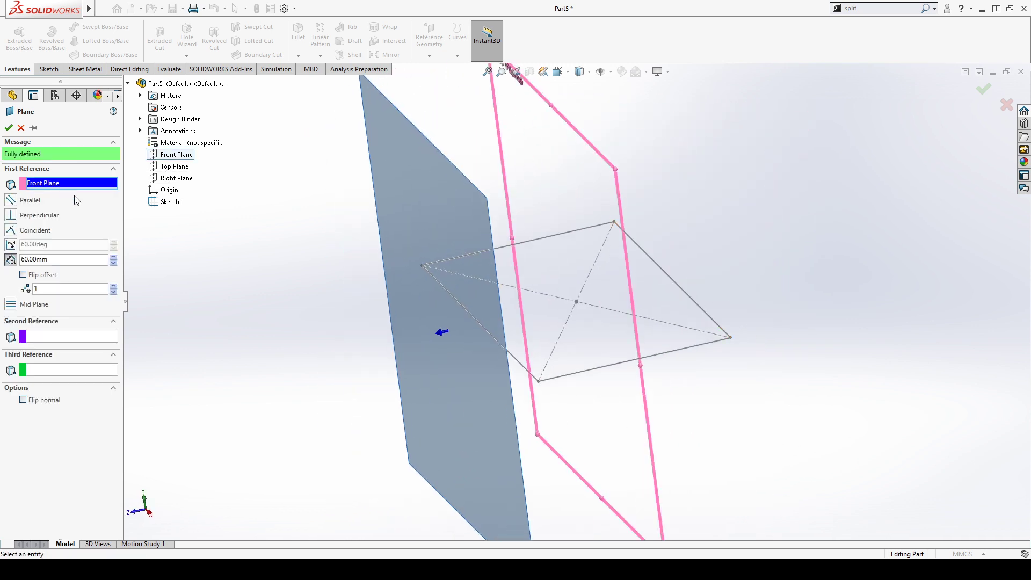
pyautogui.press('Delete')
pyautogui.click(175, 167)
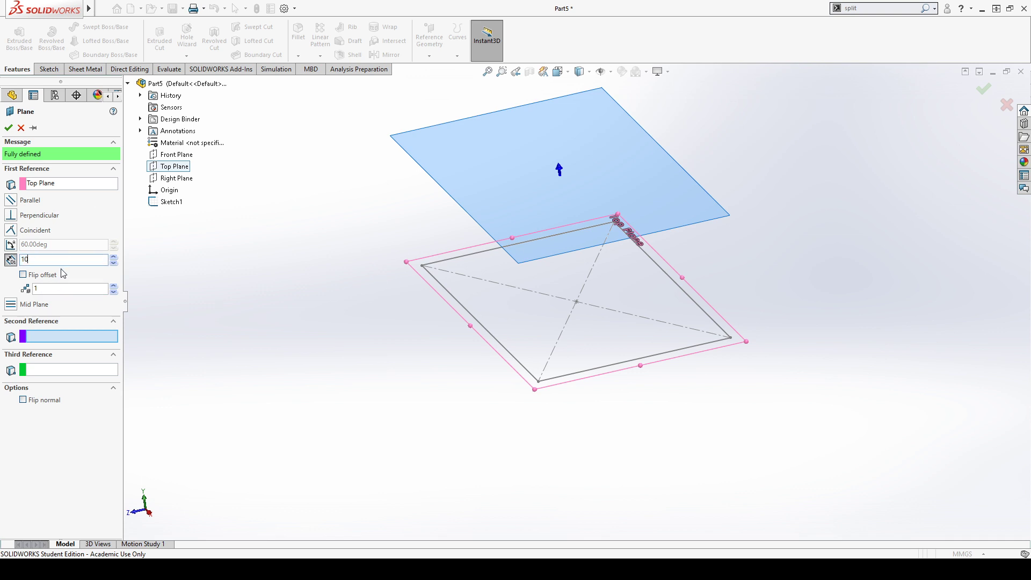
pyautogui.write('10')
pyautogui.press('Return')
pyautogui.write('0.00mm')
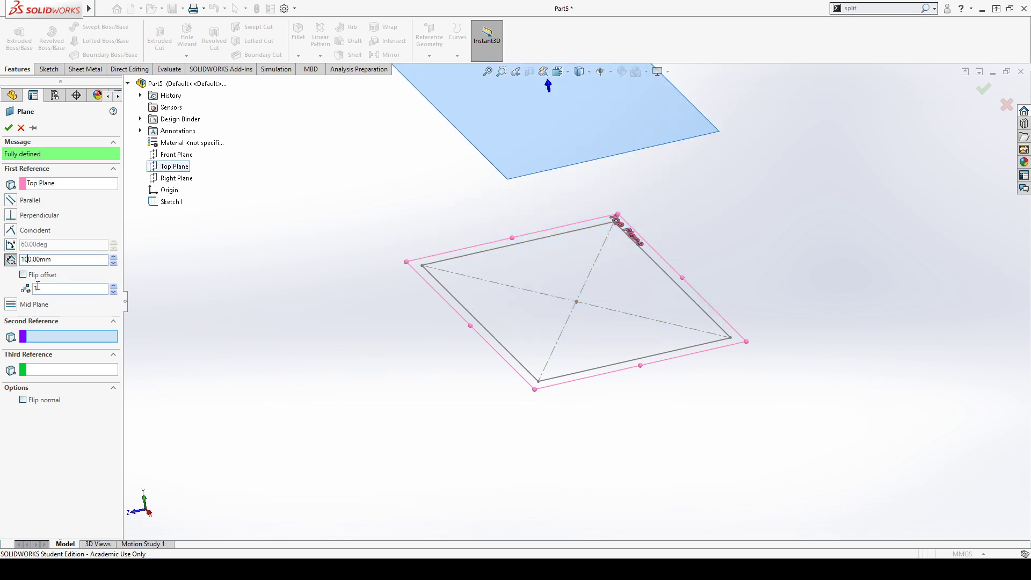
pyautogui.click(9, 129)
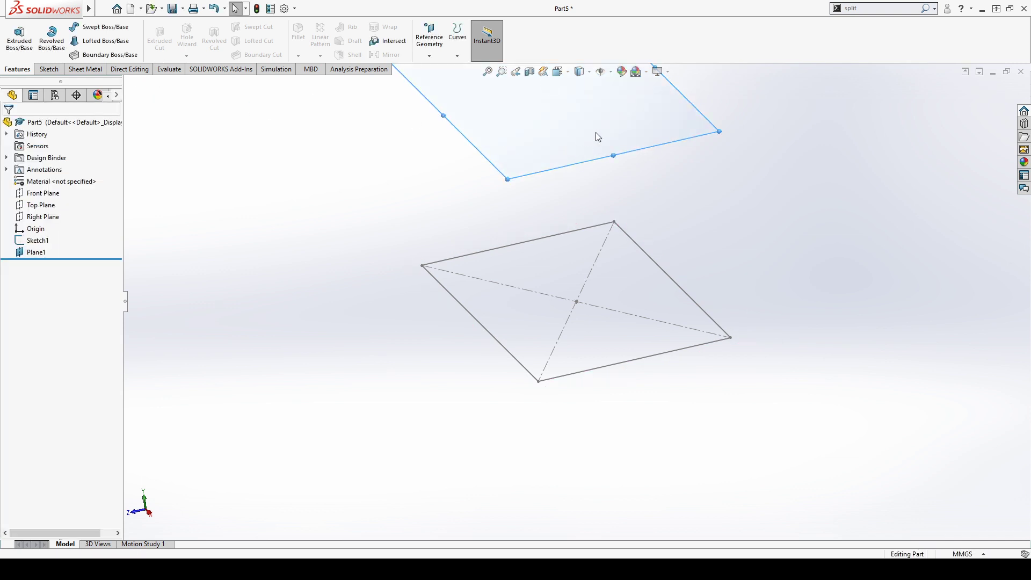
# Step: Sketch a circle about 74 mm in diameter on Plane1, centred on the origin
pyautogui.hotkey('ctrl', '7')
pyautogui.click(93, 28)
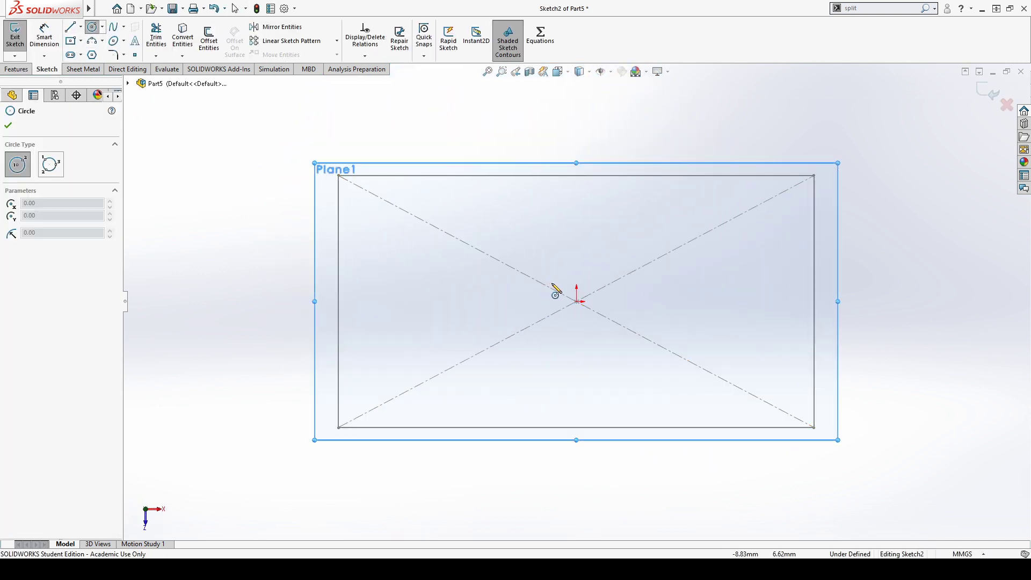
pyautogui.click(576, 301)
pyautogui.click(680, 290)
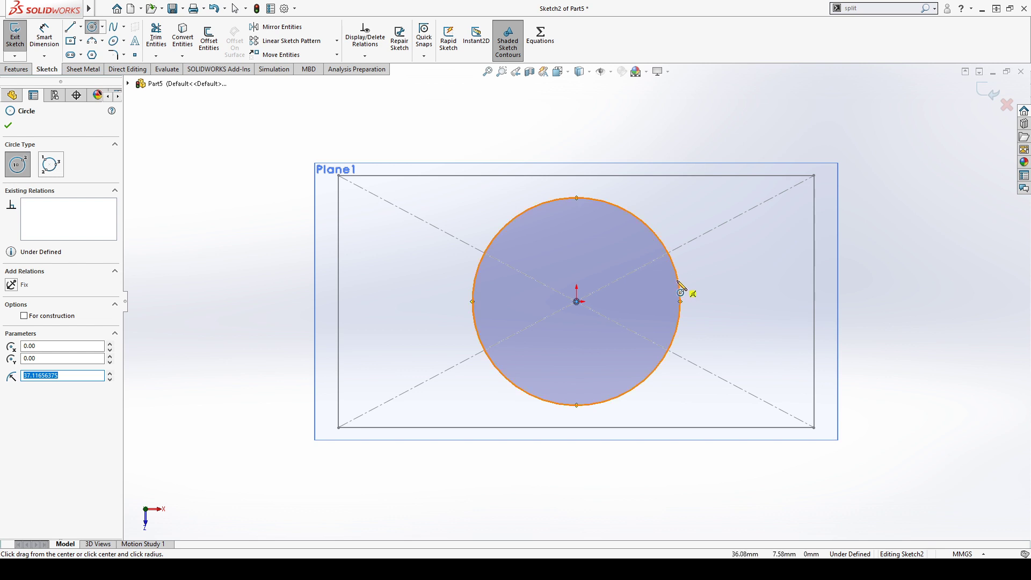
# Step: Set the circle's diameter to 120 mm and exit the sketch
pyautogui.press('s')
pyautogui.click(688, 304)
pyautogui.click(681, 294)
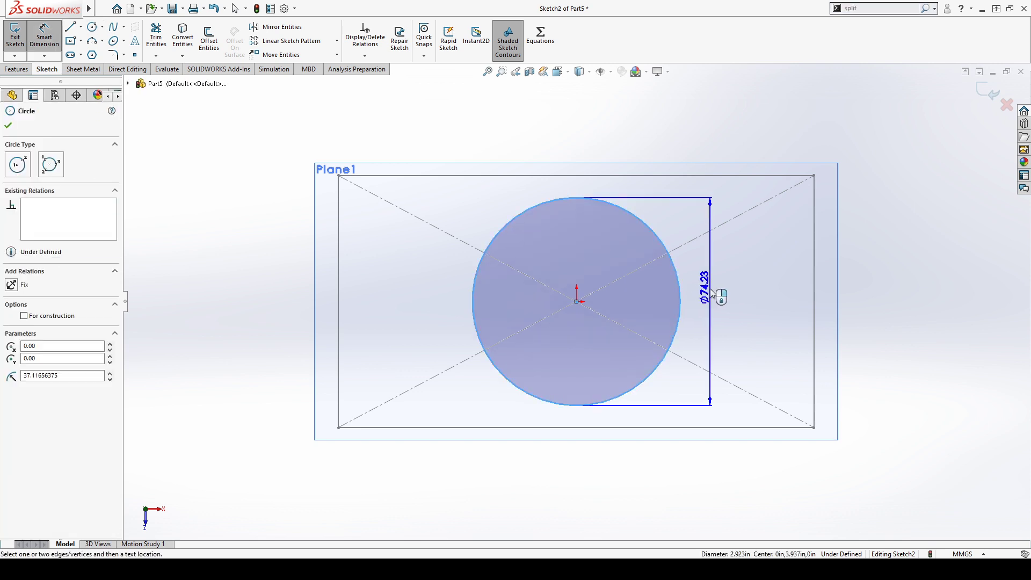
pyautogui.click(710, 295)
pyautogui.write('120')
pyautogui.press('Return')
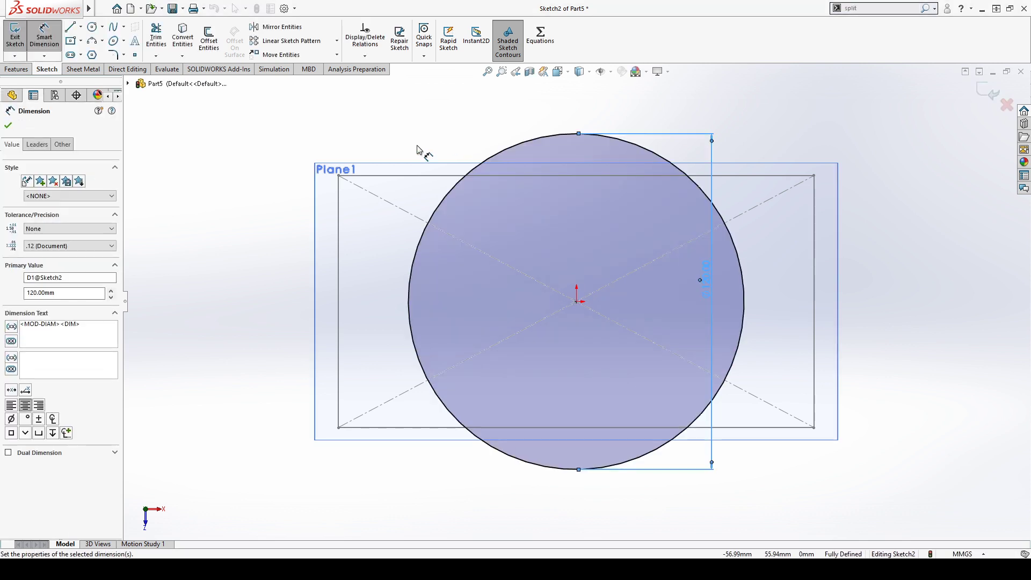
pyautogui.scroll(3, 545, 235)
pyautogui.click(993, 95)
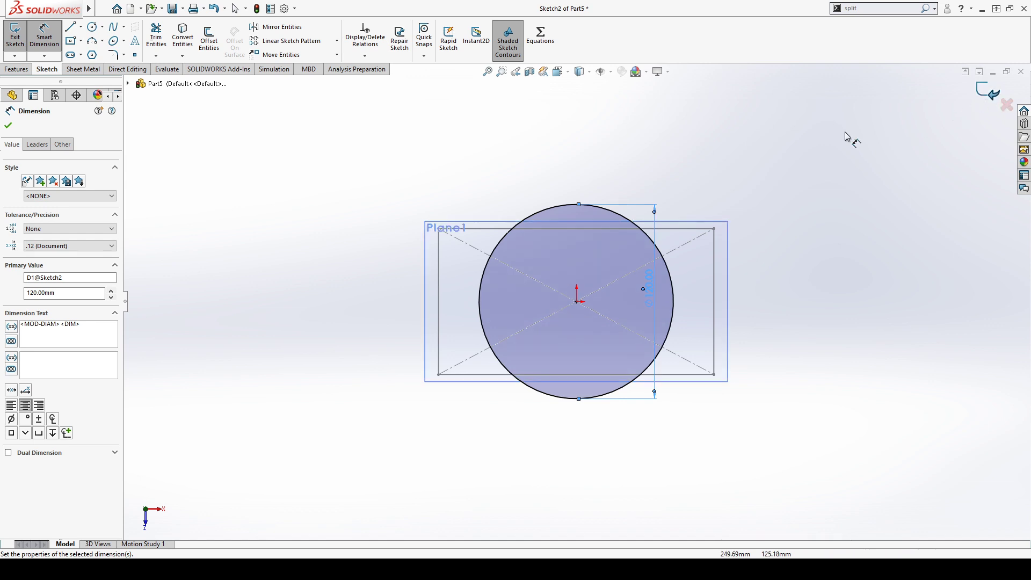
# Step: Start a new sketch on the Front Plane and hide Plane1
pyautogui.moveTo(713, 419)
pyautogui.mouseDown(button='middle')
pyautogui.moveTo(691, 315)
pyautogui.moveTo(727, 353)
pyautogui.moveTo(638, 337)
pyautogui.mouseUp(button='middle')
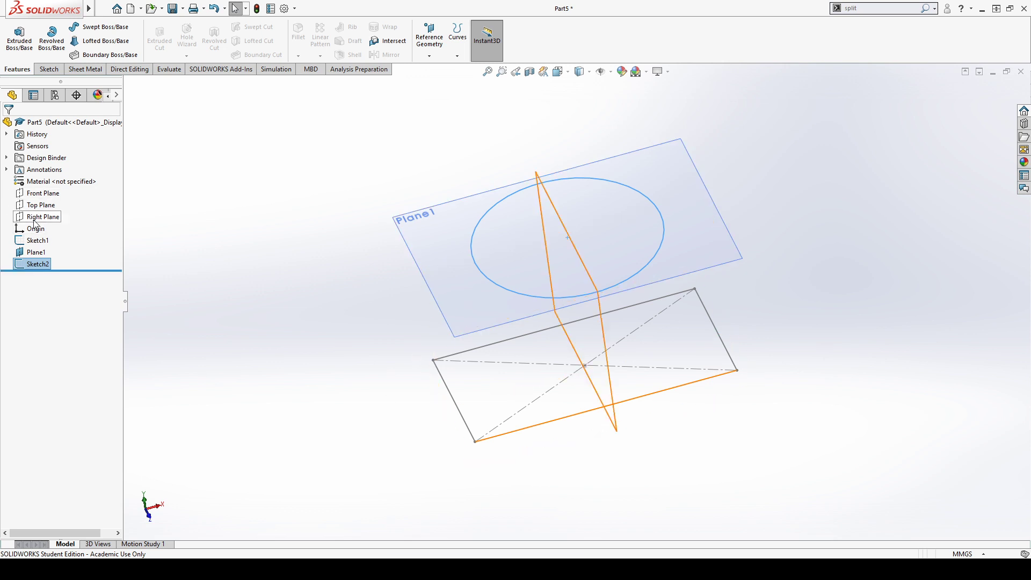
pyautogui.click(33, 194)
pyautogui.click(39, 179)
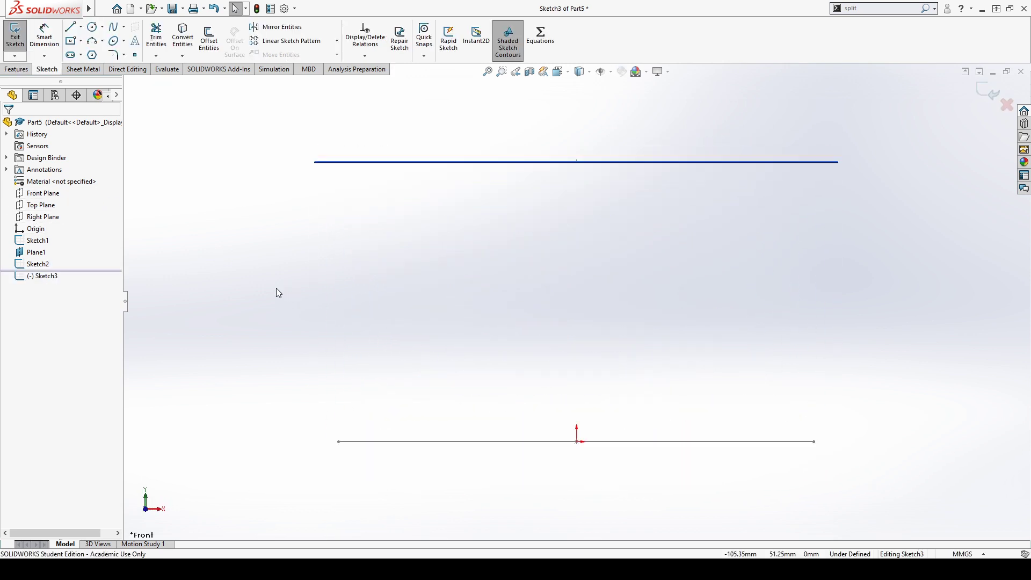
pyautogui.scroll(3, 501, 189)
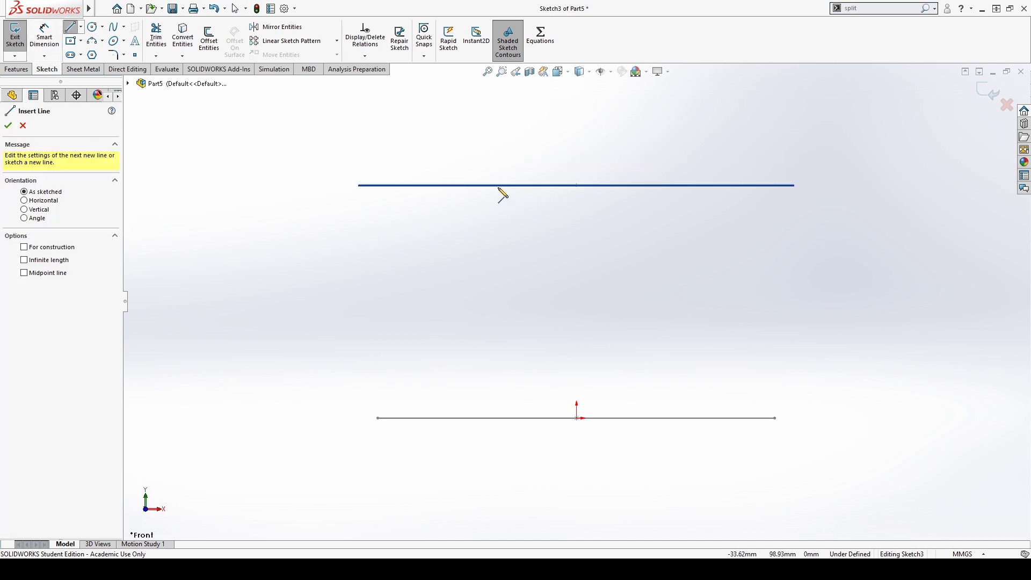
pyautogui.moveTo(491, 222); pyautogui.dragTo(470, 263, button='middle')
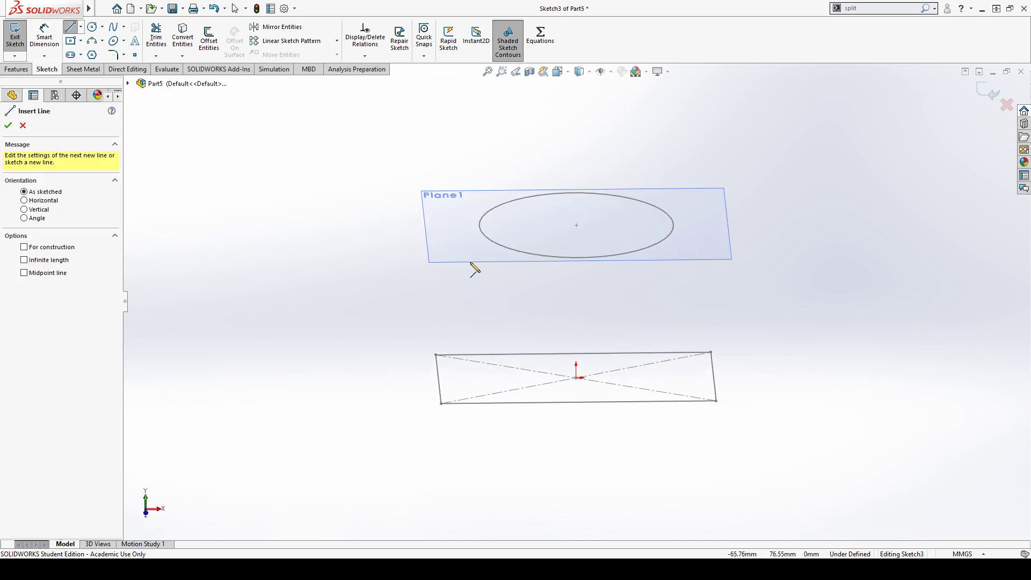
pyautogui.press('Escape')
pyautogui.click(472, 257)
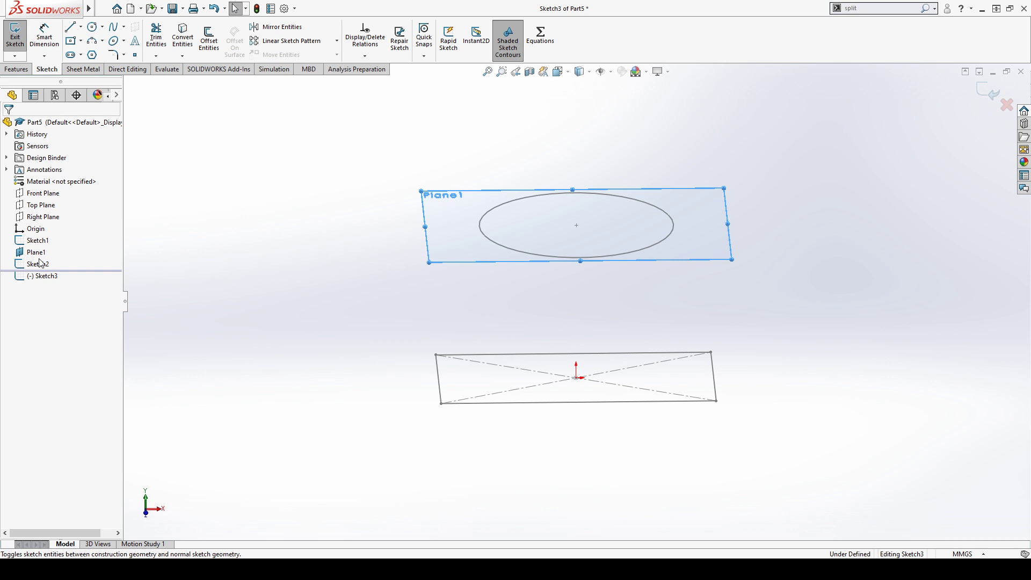
pyautogui.click(414, 350)
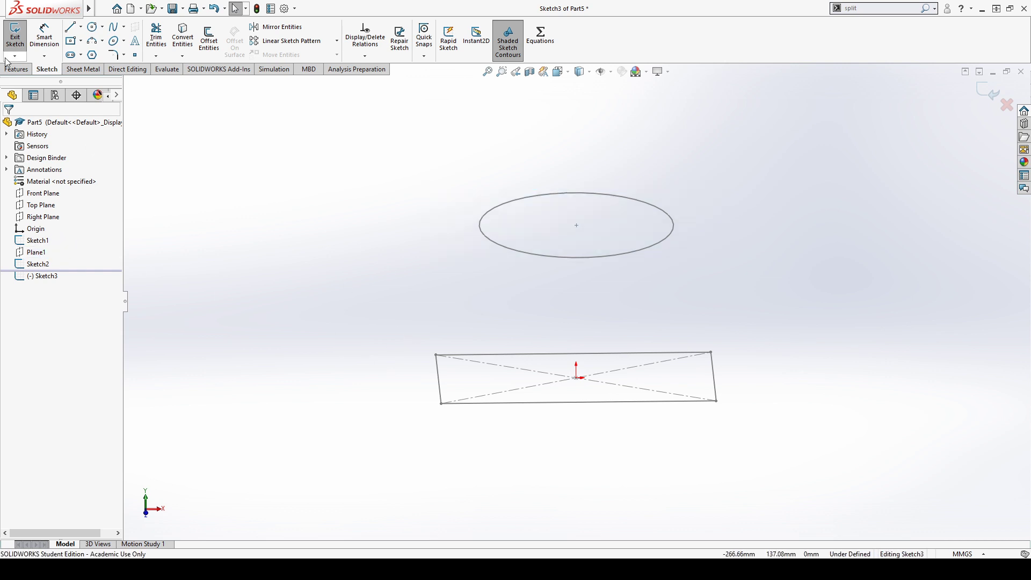
# Step: Sketch a vertical line starting just below the circle's left edge, continued by an angled line about 45 mm long to the rectangle's left side
pyautogui.click(51, 276)
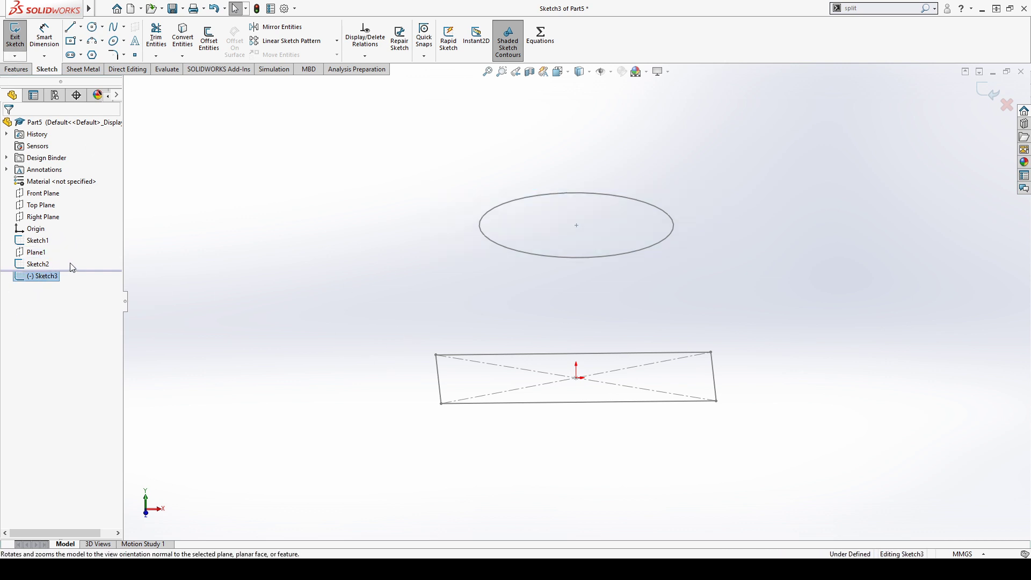
pyautogui.hotkey('ctrl', '1')
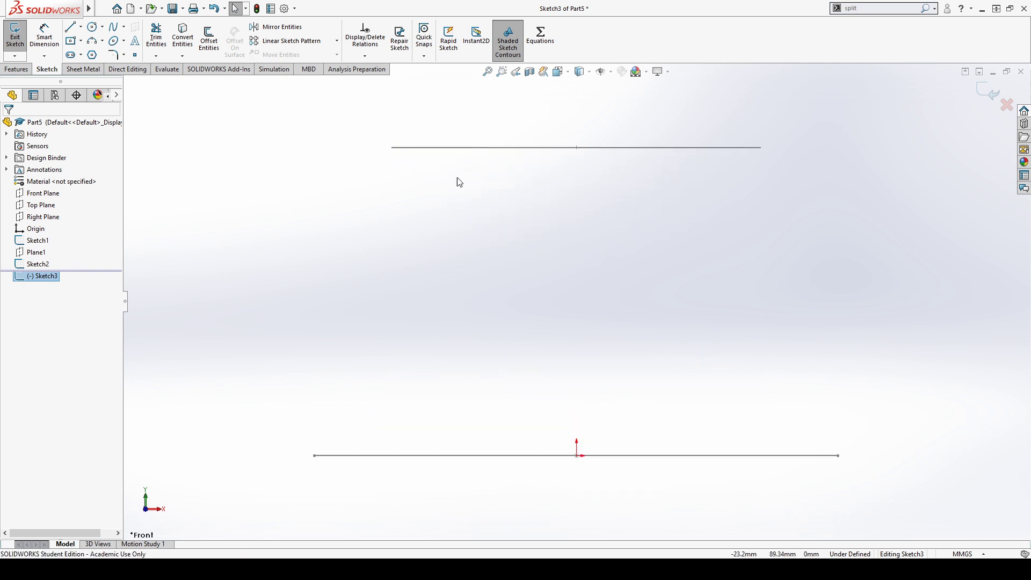
pyautogui.press('l')
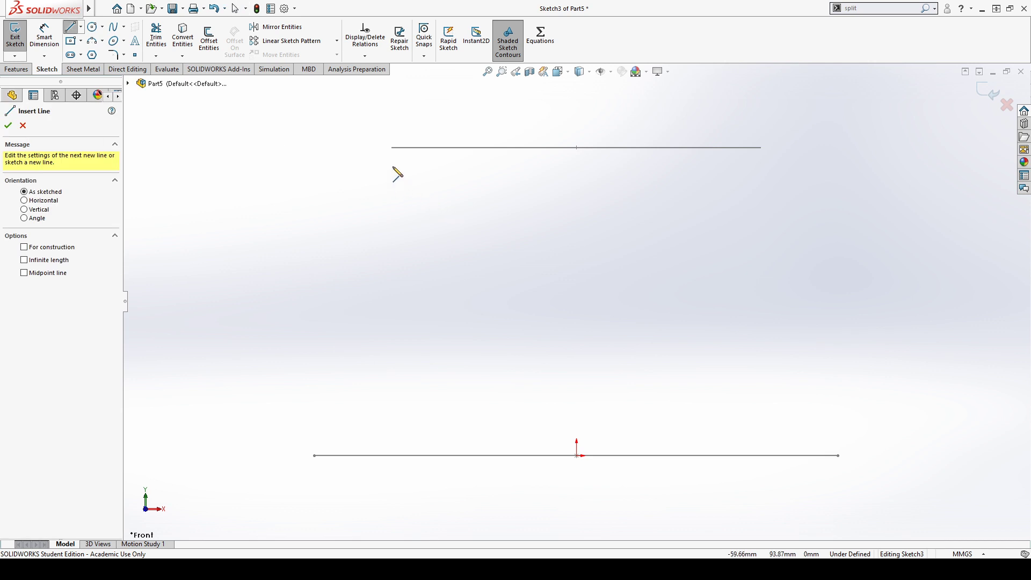
pyautogui.click(392, 165)
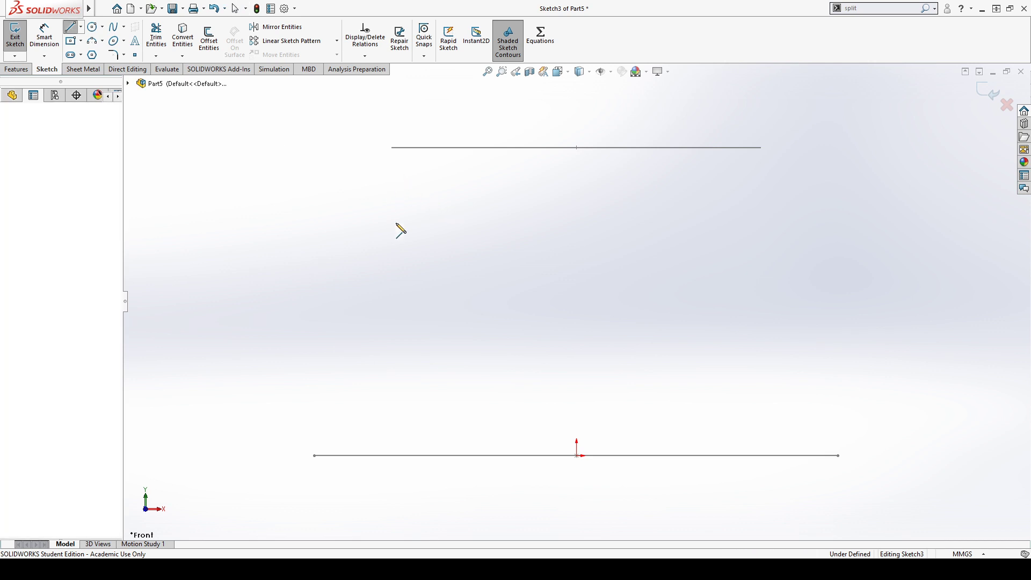
pyautogui.click(393, 334)
pyautogui.click(320, 453)
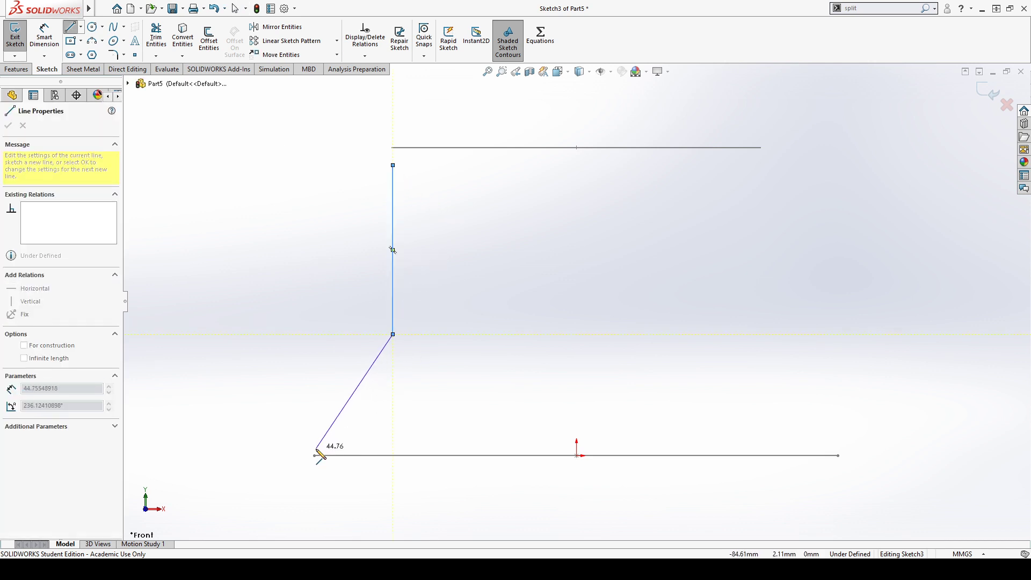
pyautogui.press('Escape')
pyautogui.moveTo(405, 435); pyautogui.dragTo(365, 418, button='middle')
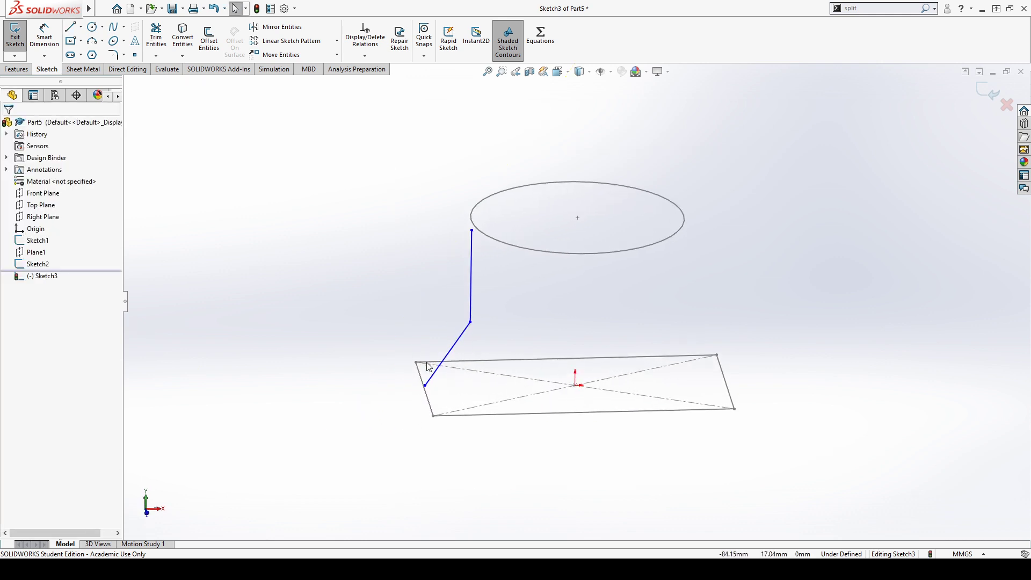
# Step: Pierce the angled line's lower endpoint to the rectangle's left side and the vertical line's upper endpoint to the circle
pyautogui.click(426, 386)
pyautogui.keyDown('ctrl'); pyautogui.click(429, 405); pyautogui.keyUp('ctrl')
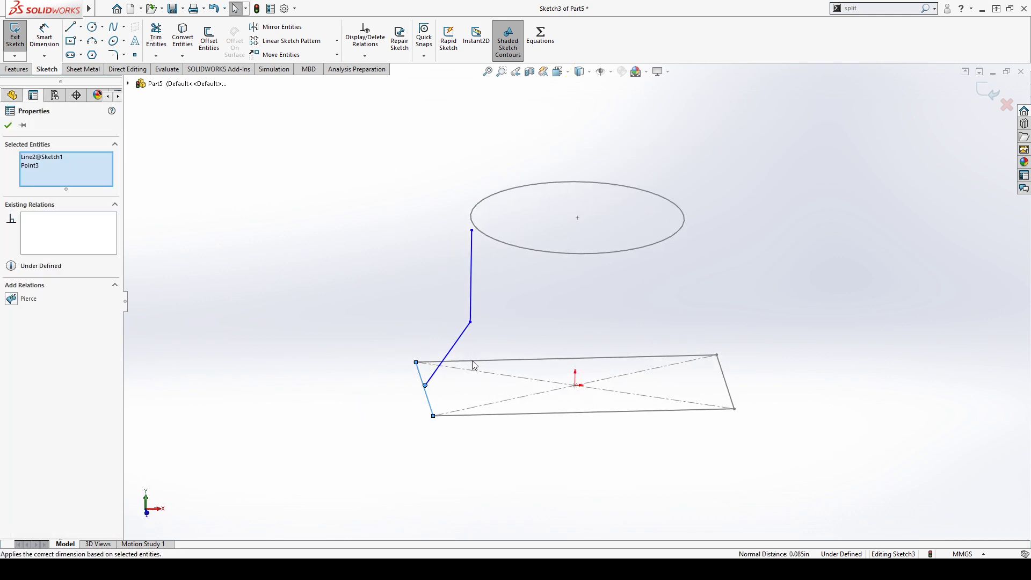
pyautogui.click(459, 238)
pyautogui.click(472, 231)
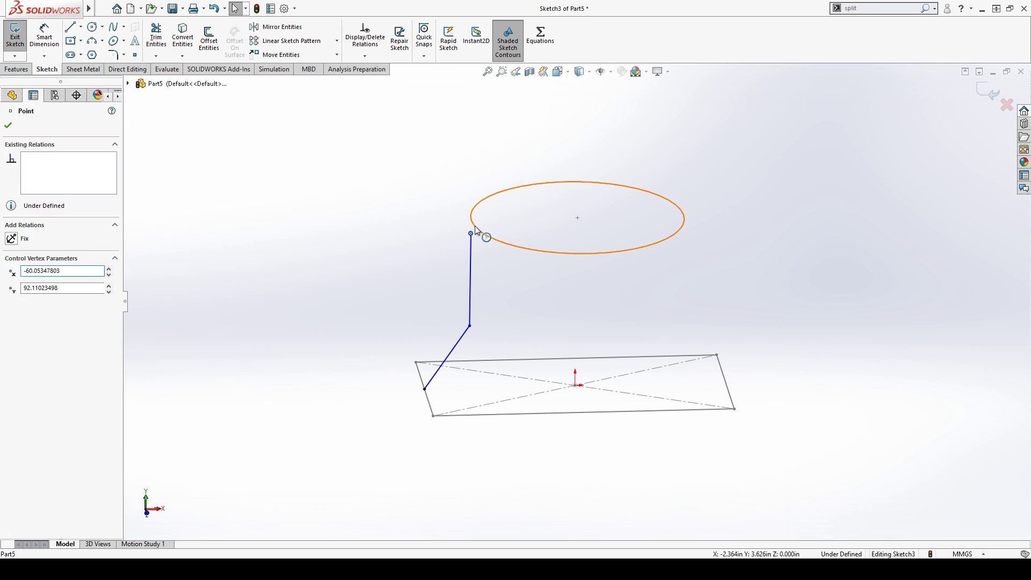
pyautogui.keyDown('ctrl'); pyautogui.click(510, 188); pyautogui.keyUp('ctrl')
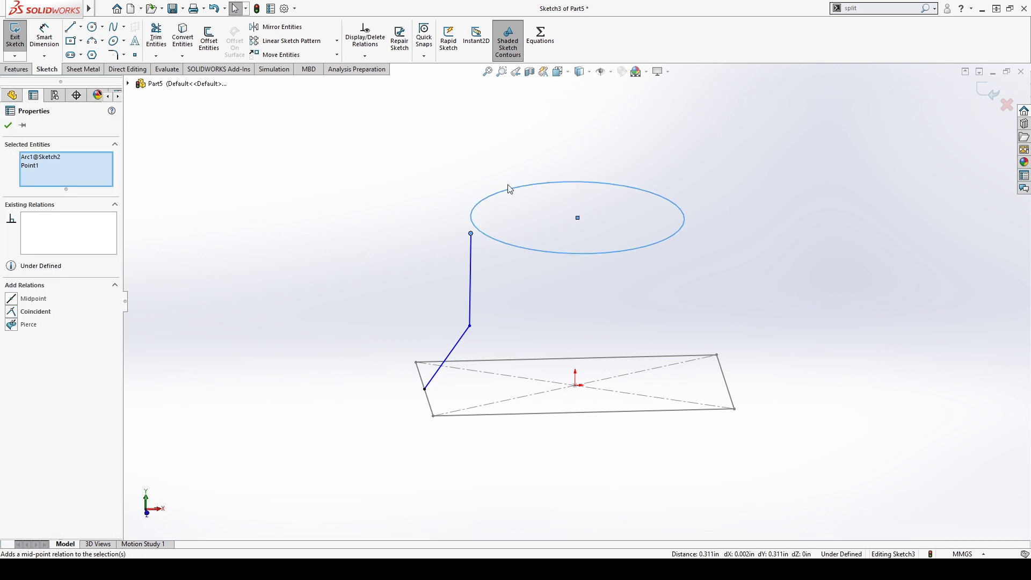
pyautogui.click(540, 181)
# Step: Dimension the vertical line's length as 50 mm and exit the sketch
pyautogui.moveTo(471, 250); pyautogui.dragTo(471, 234, button='right')
pyautogui.click(470, 260)
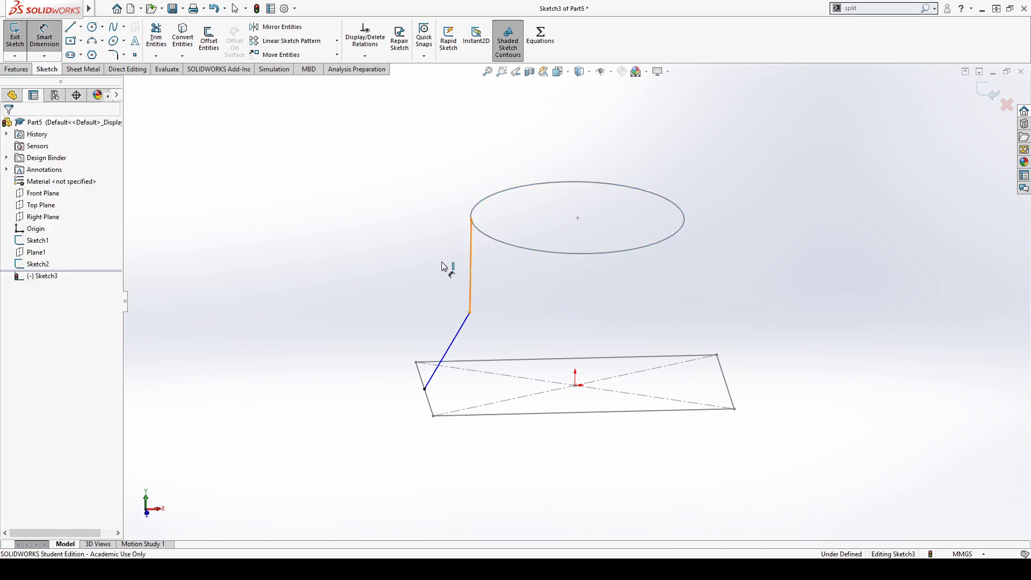
pyautogui.click(443, 267)
pyautogui.write('50')
pyautogui.press('Return')
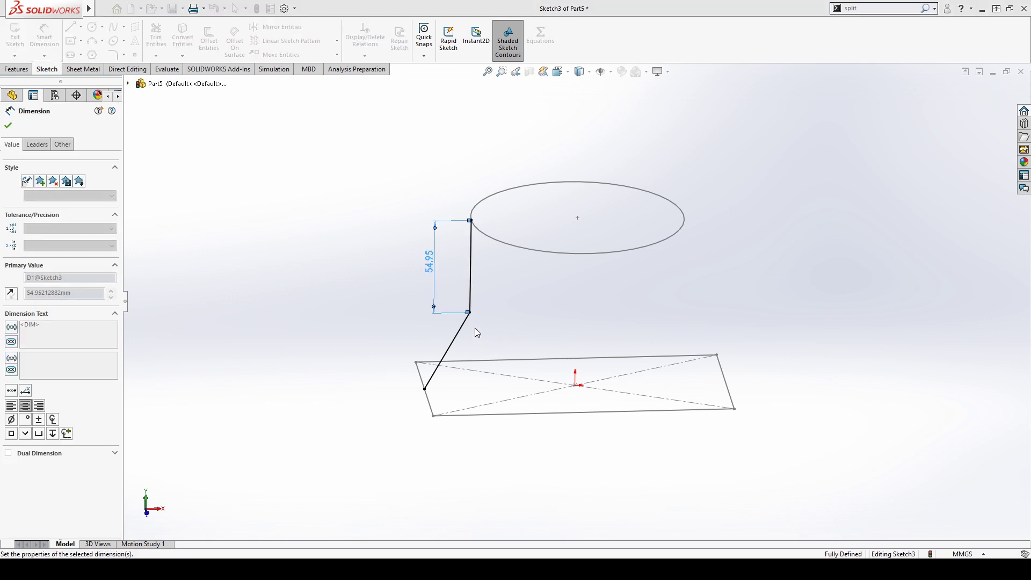
pyautogui.click(7, 127)
pyautogui.click(20, 70)
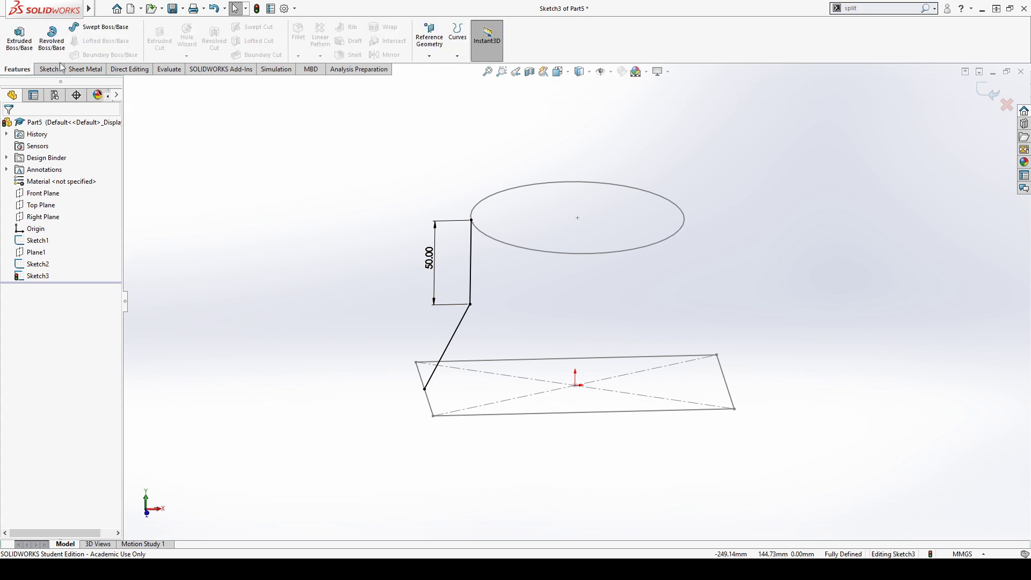
pyautogui.click(994, 103)
# Step: Try a loft from the rectangle to the circle with the left line sketch as its only guide curve
pyautogui.click(25, 245)
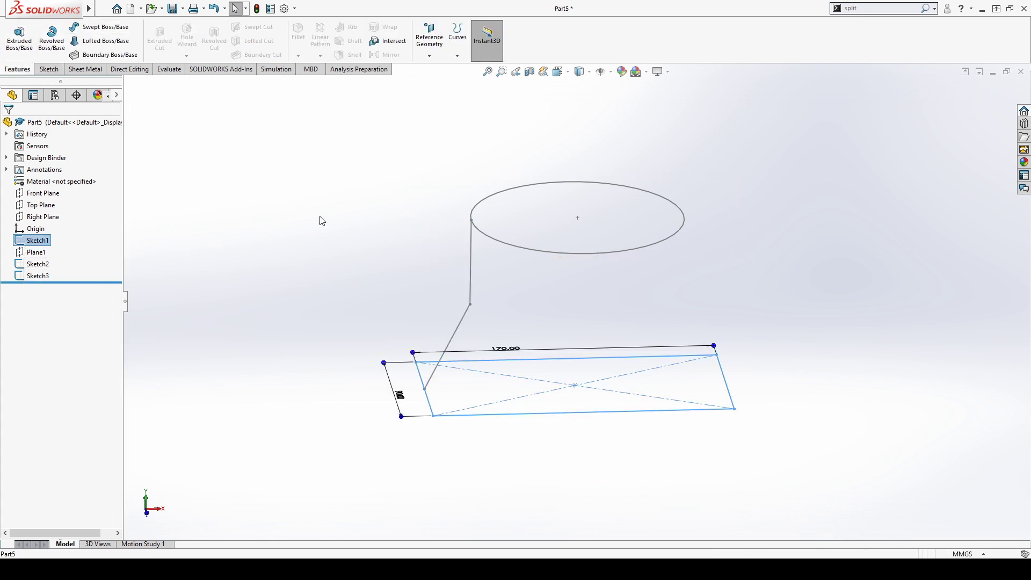
pyautogui.click(320, 217)
pyautogui.click(95, 41)
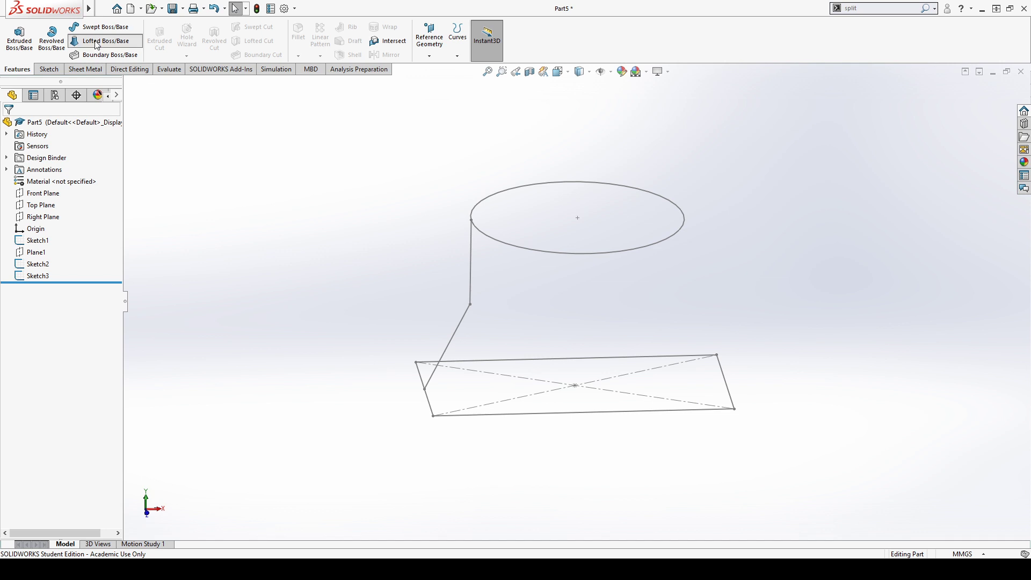
pyautogui.click(431, 405)
pyautogui.click(489, 237)
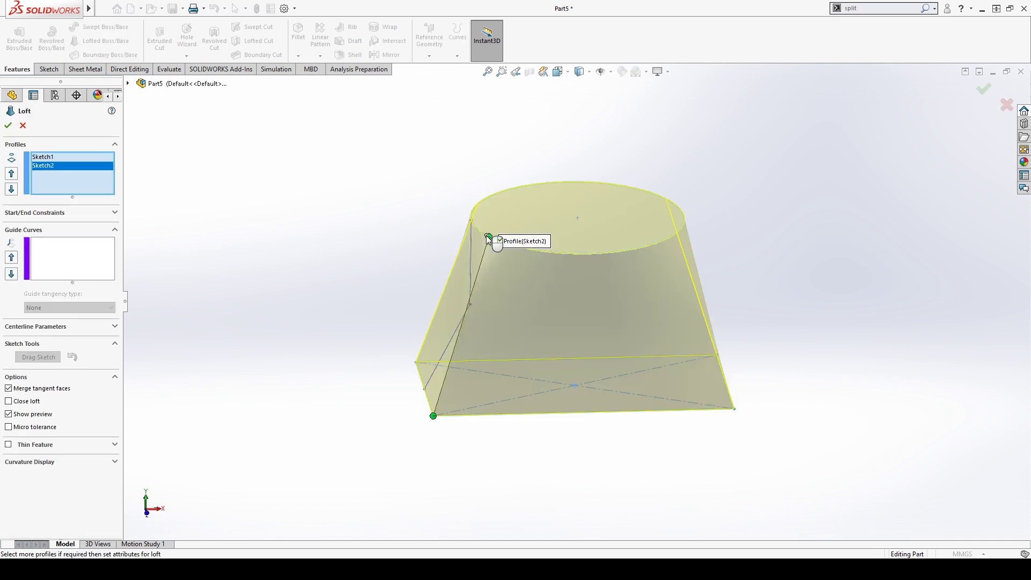
pyautogui.click(63, 256)
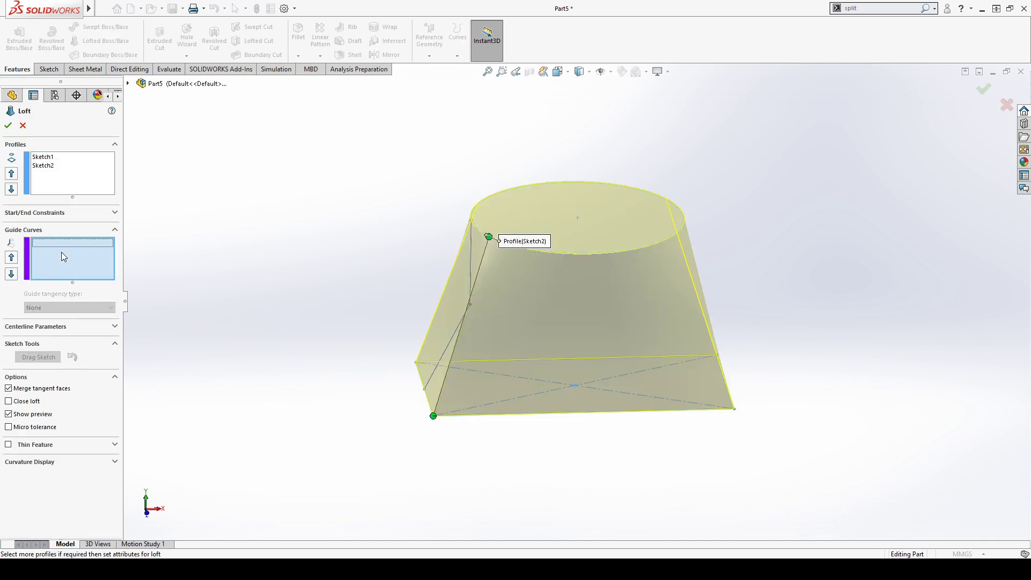
pyautogui.click(458, 325)
pyautogui.moveTo(757, 416); pyautogui.dragTo(789, 402, button='middle')
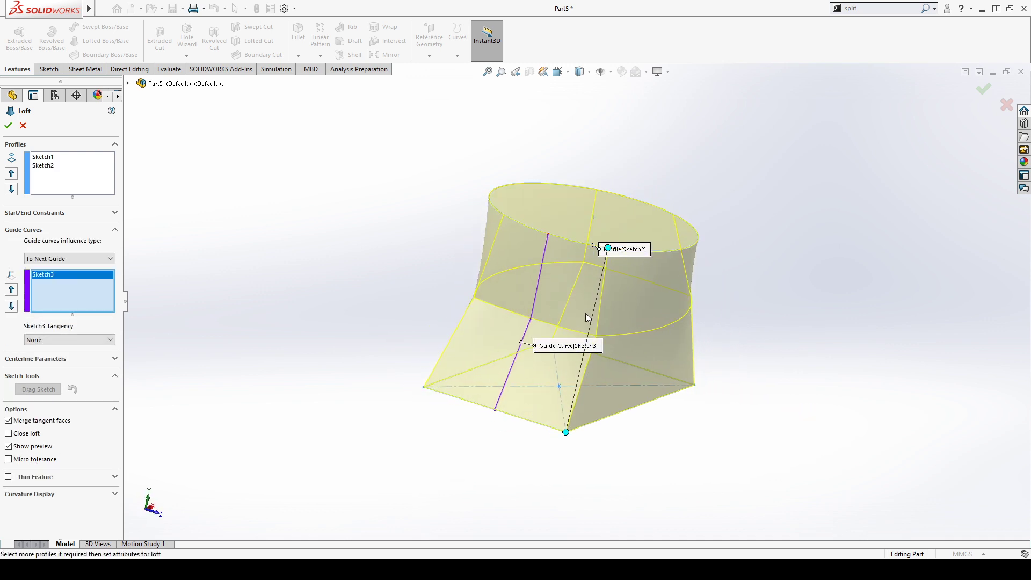
pyautogui.moveTo(513, 370); pyautogui.dragTo(534, 362, button='middle')
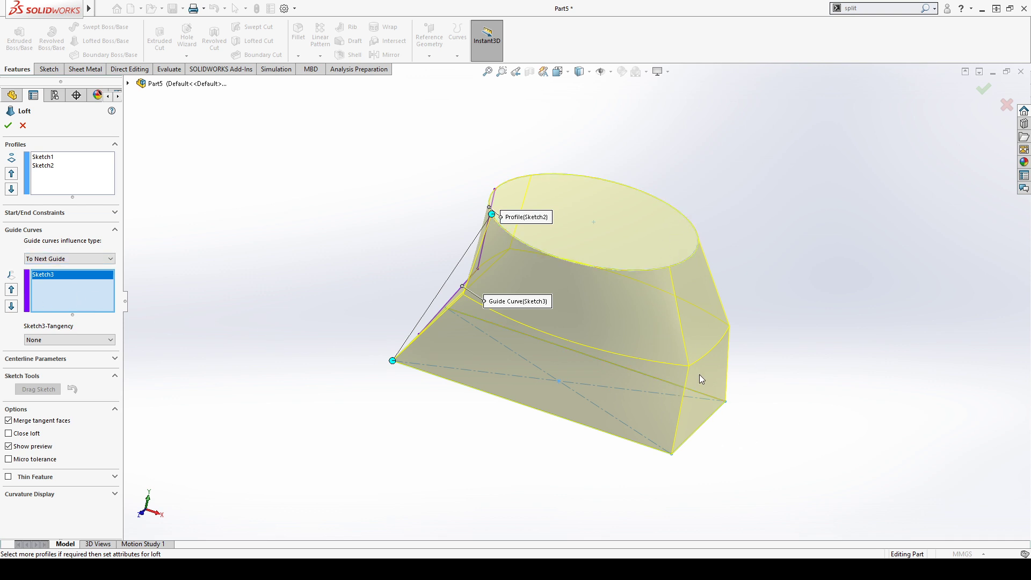
pyautogui.click(23, 125)
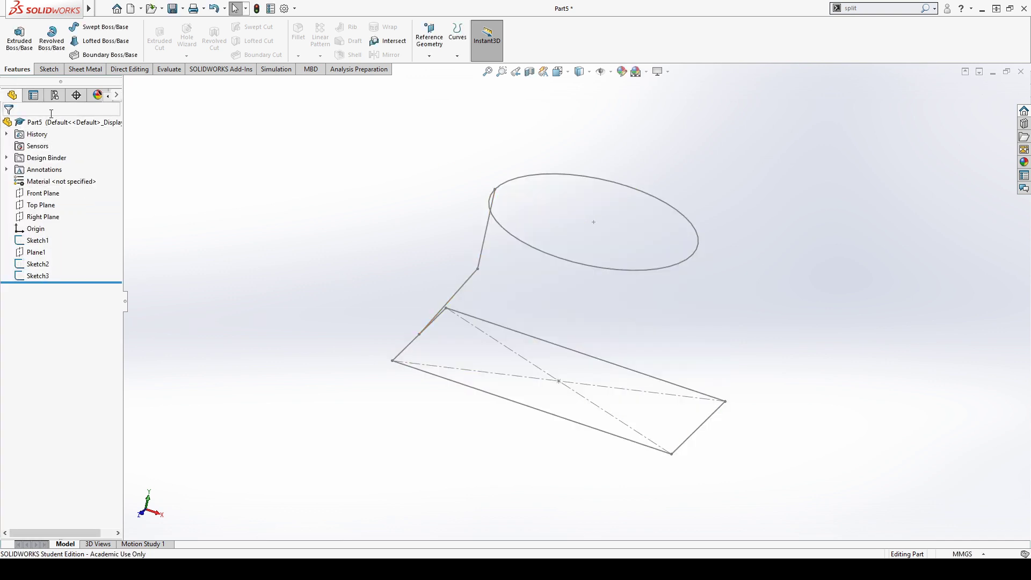
# Step: Start a new sketch on the Front Plane and draw a vertical centerline from the origin to the circle's centre
pyautogui.click(46, 193)
pyautogui.click(53, 185)
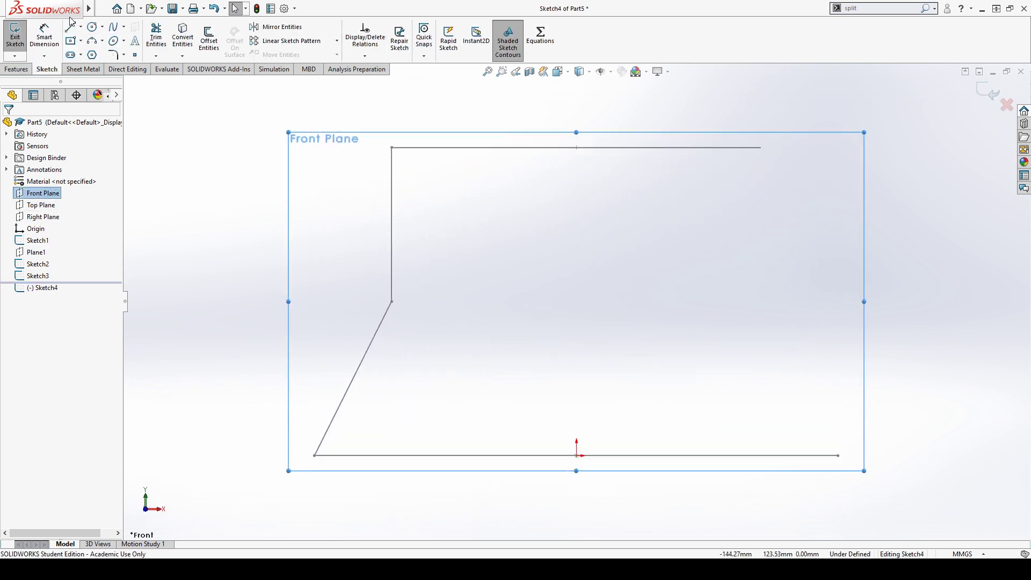
pyautogui.click(81, 26)
pyautogui.click(87, 52)
pyautogui.click(576, 455)
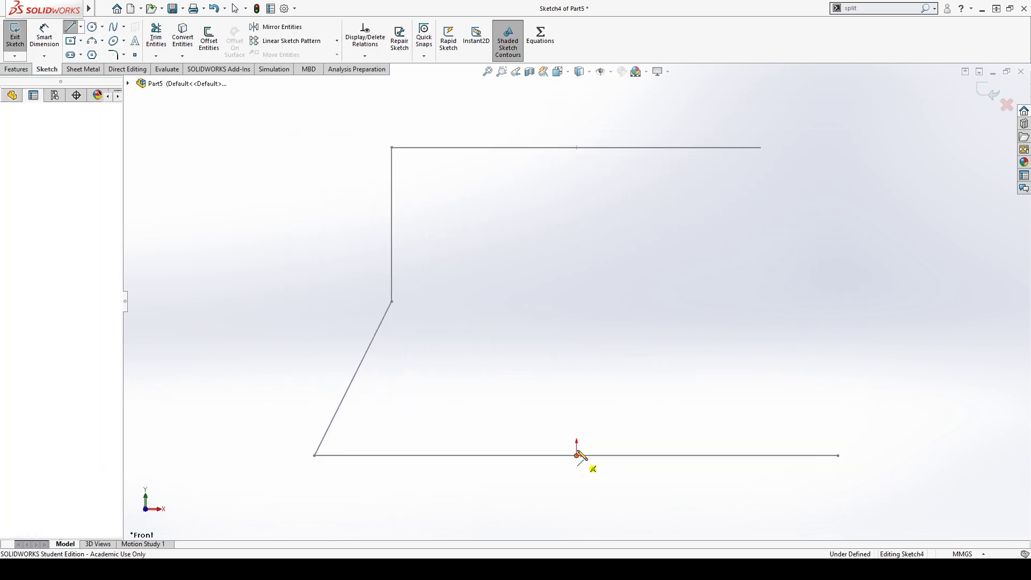
pyautogui.click(576, 148)
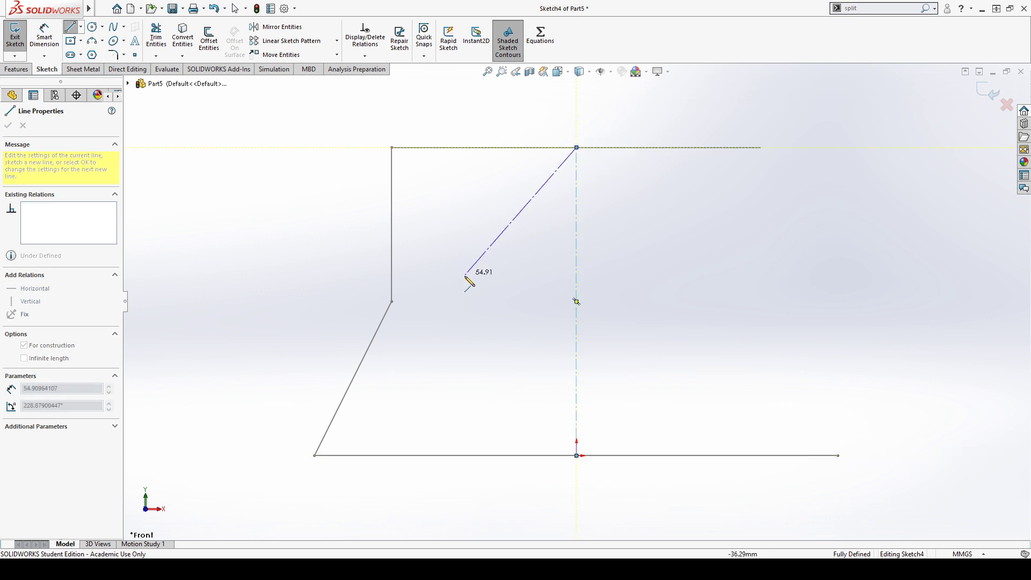
pyautogui.press('Escape')
# Step: Try to mirror the earlier sketch's vertical and angled lines directly about the centerline
pyautogui.click(391, 271)
pyautogui.keyDown('ctrl'); pyautogui.click(377, 336); pyautogui.keyUp('ctrl')
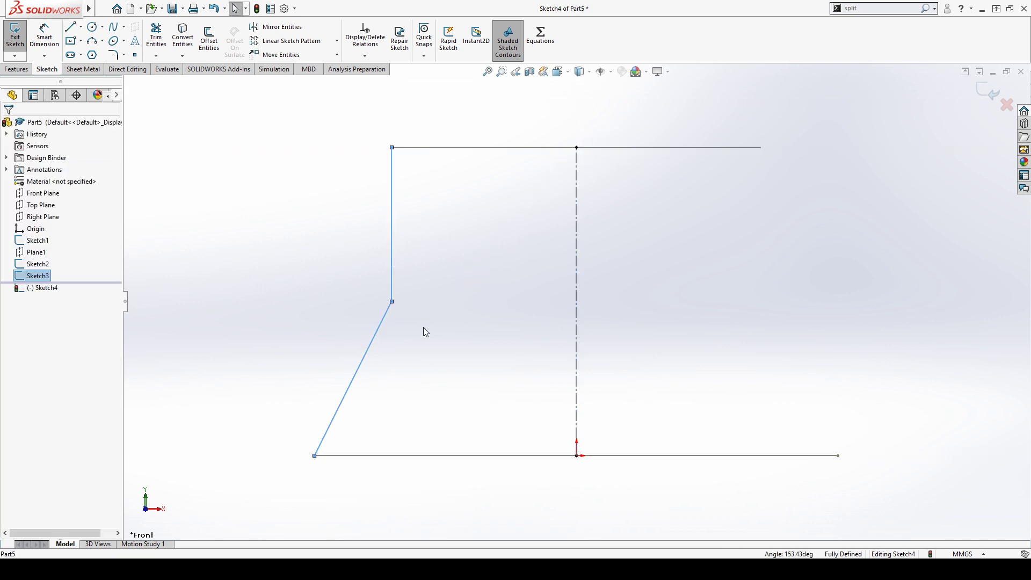
pyautogui.keyDown('ctrl'); pyautogui.click(578, 317); pyautogui.keyUp('ctrl')
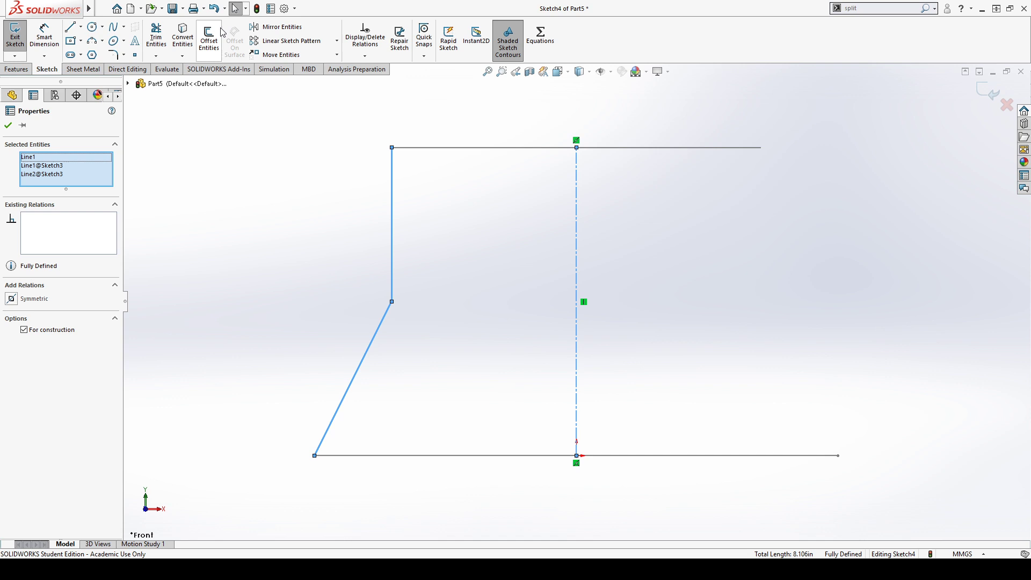
pyautogui.click(276, 26)
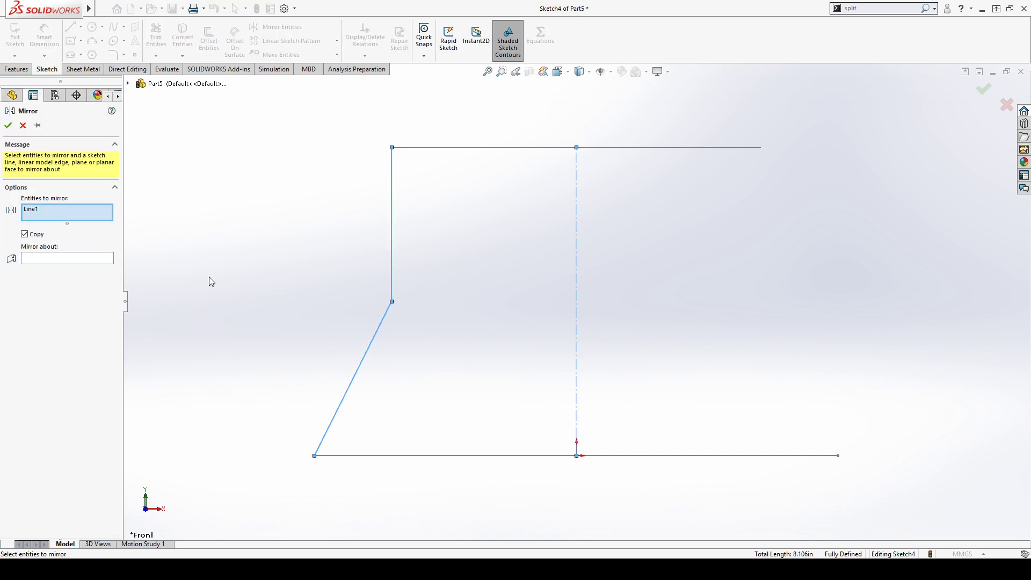
pyautogui.click(68, 208)
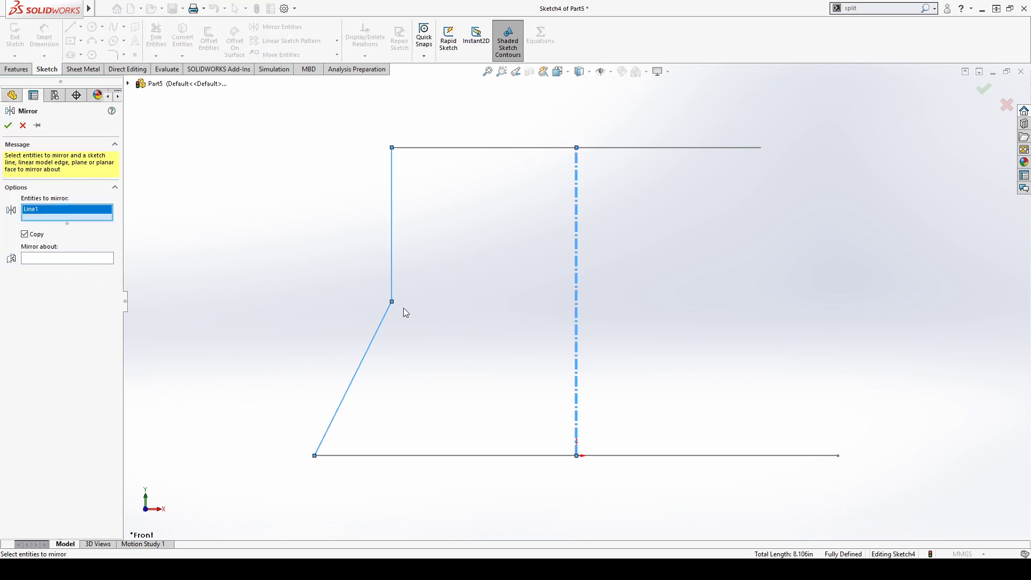
pyautogui.rightClick(482, 311)
pyautogui.press('Escape')
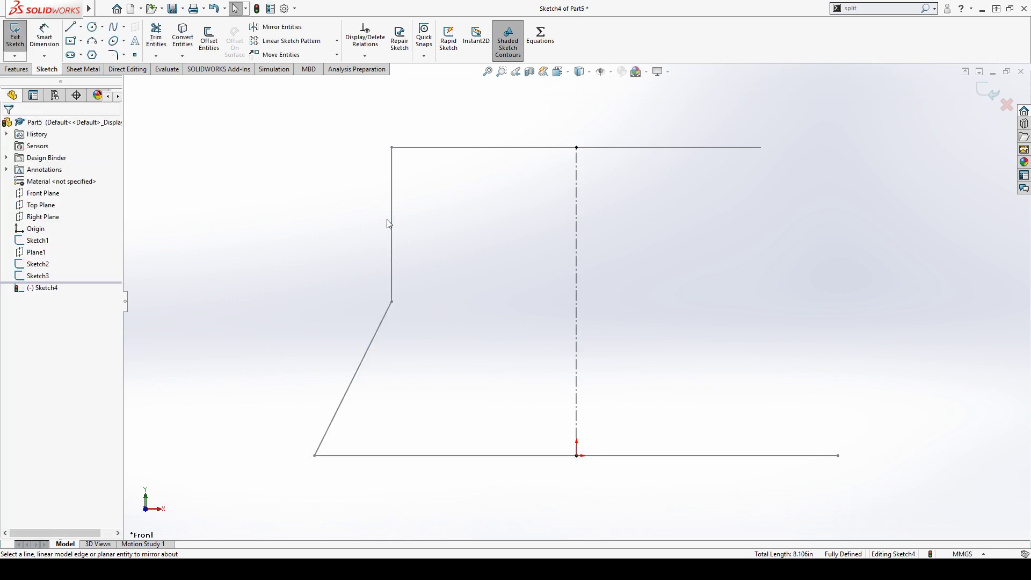
# Step: Convert the vertical and angled lines into the current sketch, mirror them about the centerline and exit the sketch
pyautogui.click(391, 222)
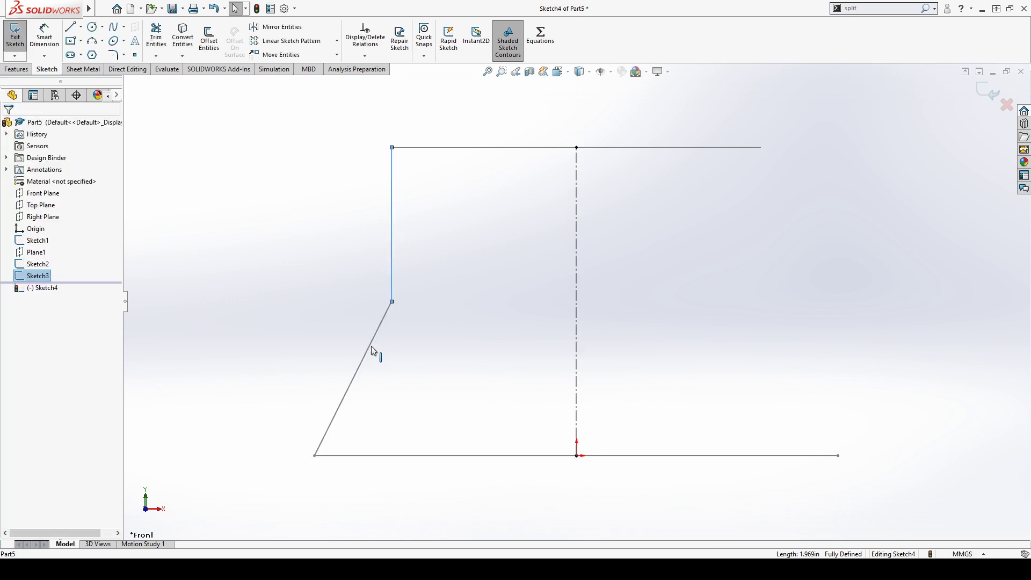
pyautogui.click(184, 40)
pyautogui.moveTo(407, 437)
pyautogui.mouseDown()
pyautogui.moveTo(311, 293)
pyautogui.moveTo(317, 170)
pyautogui.mouseUp()
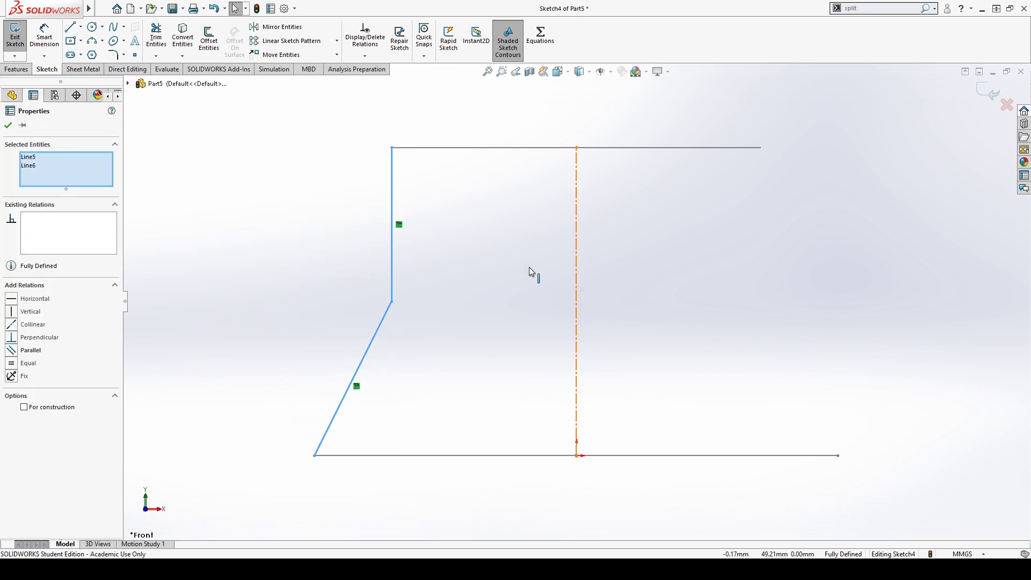
pyautogui.keyDown('ctrl'); pyautogui.click(577, 301); pyautogui.keyUp('ctrl')
pyautogui.click(275, 27)
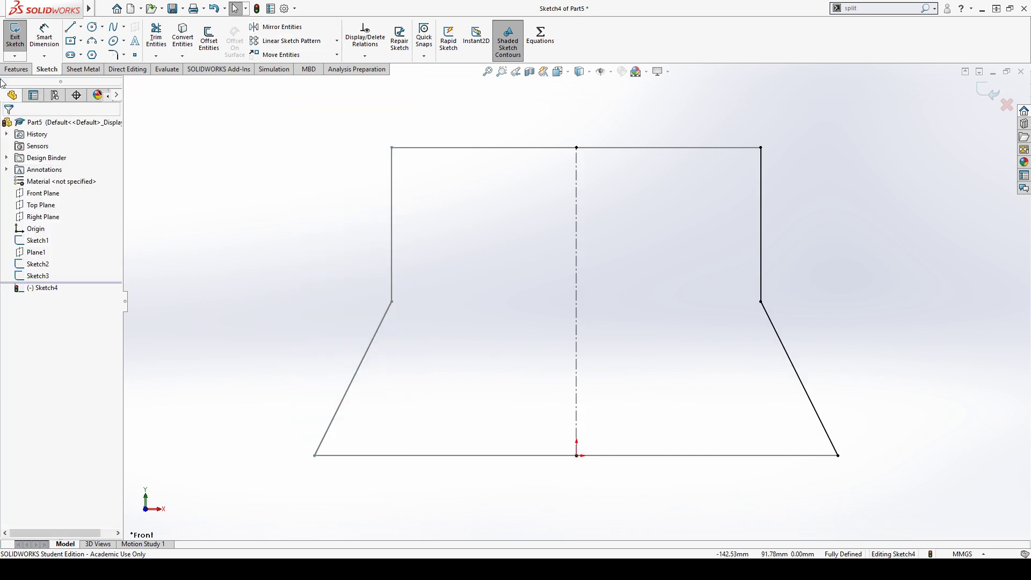
pyautogui.click(15, 39)
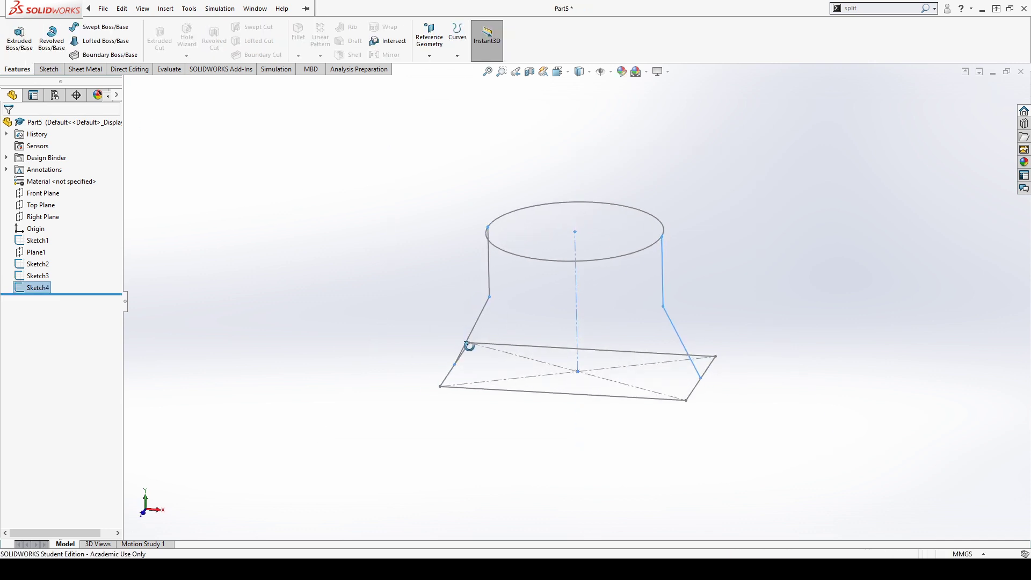
# Step: Reopen the mirrored sketch, select its two converted lines on the left side and exit the sketch
pyautogui.click(22, 287)
pyautogui.click(31, 260)
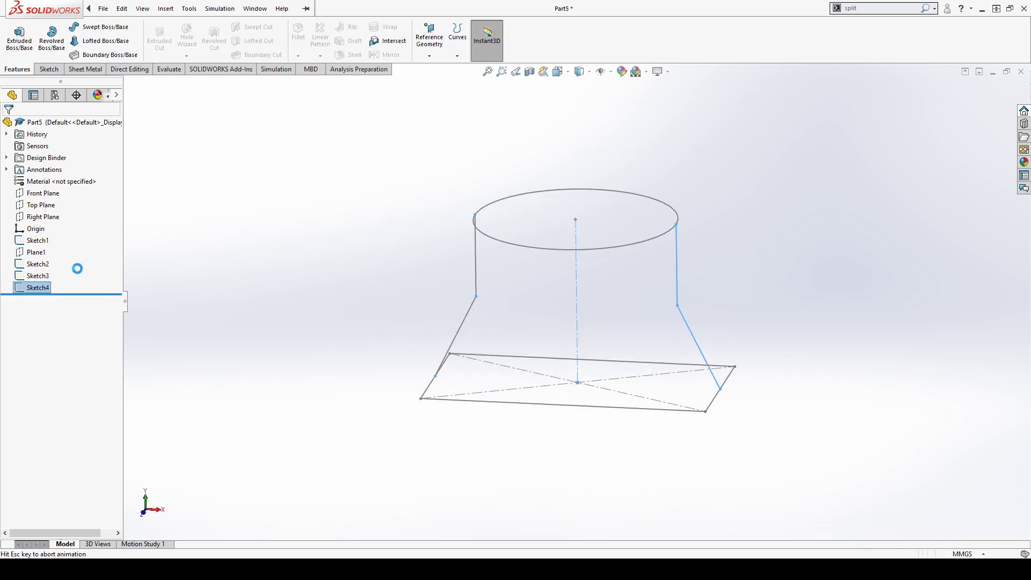
pyautogui.moveTo(468, 237)
pyautogui.mouseDown()
pyautogui.moveTo(414, 287)
pyautogui.moveTo(412, 307)
pyautogui.mouseUp()
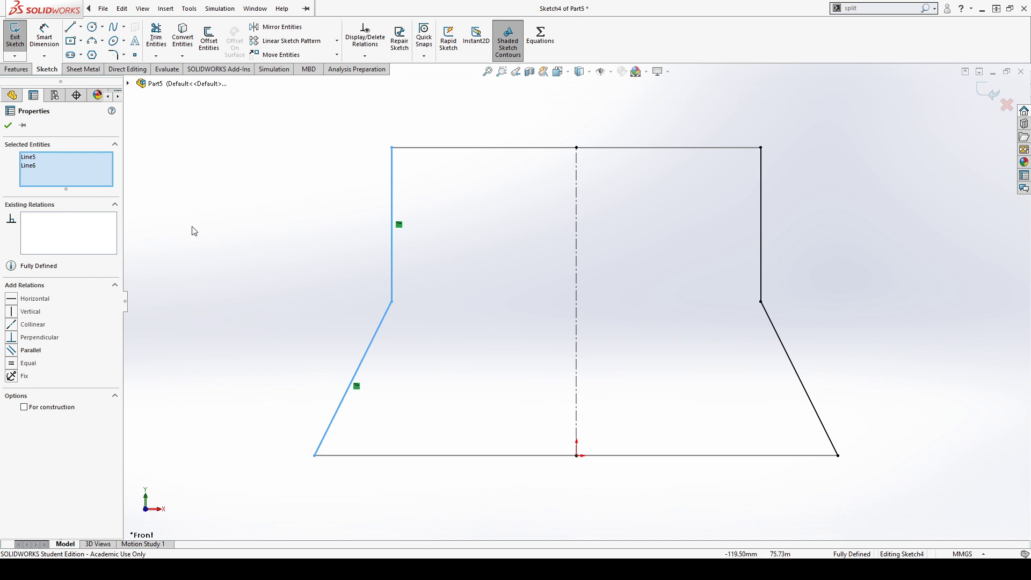
pyautogui.click(15, 36)
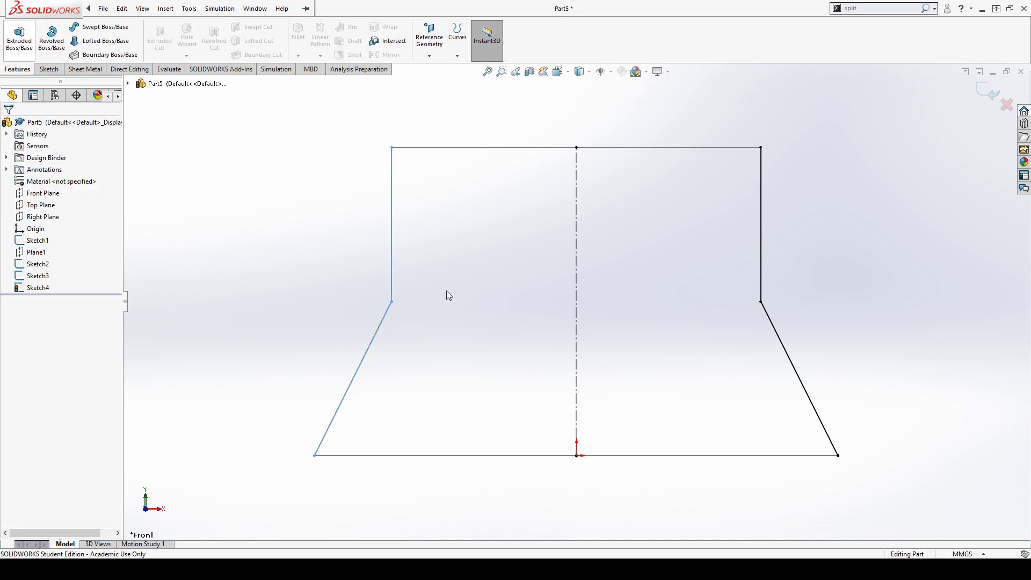
# Step: Start a Lofted Boss/Base using the base rectangle and the upper circle as profiles
pyautogui.click(97, 44)
pyautogui.click(549, 364)
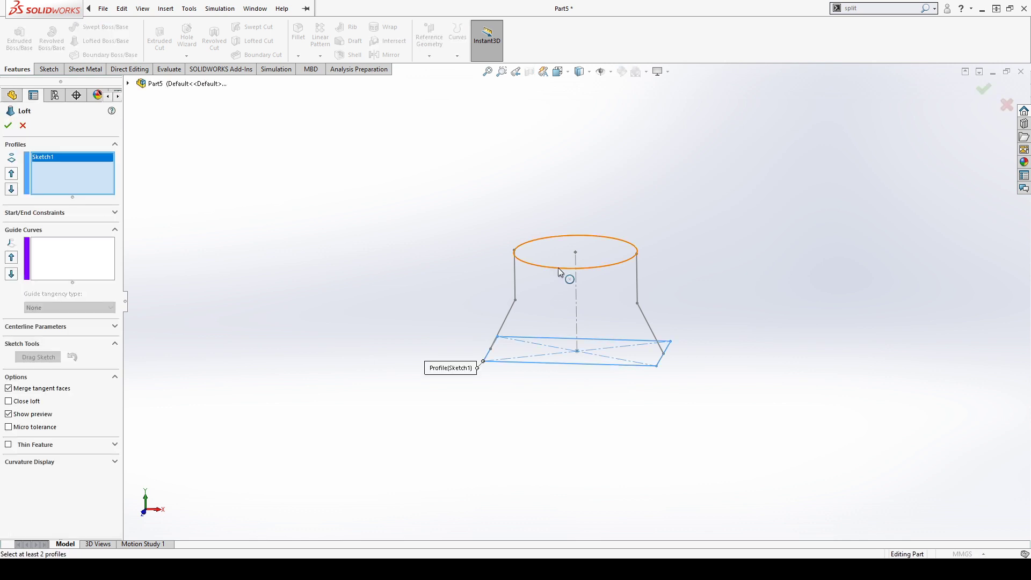
pyautogui.click(558, 268)
# Step: Add the original side sketch and its mirrored copy as the loft's guide curves and complete the loft
pyautogui.click(55, 246)
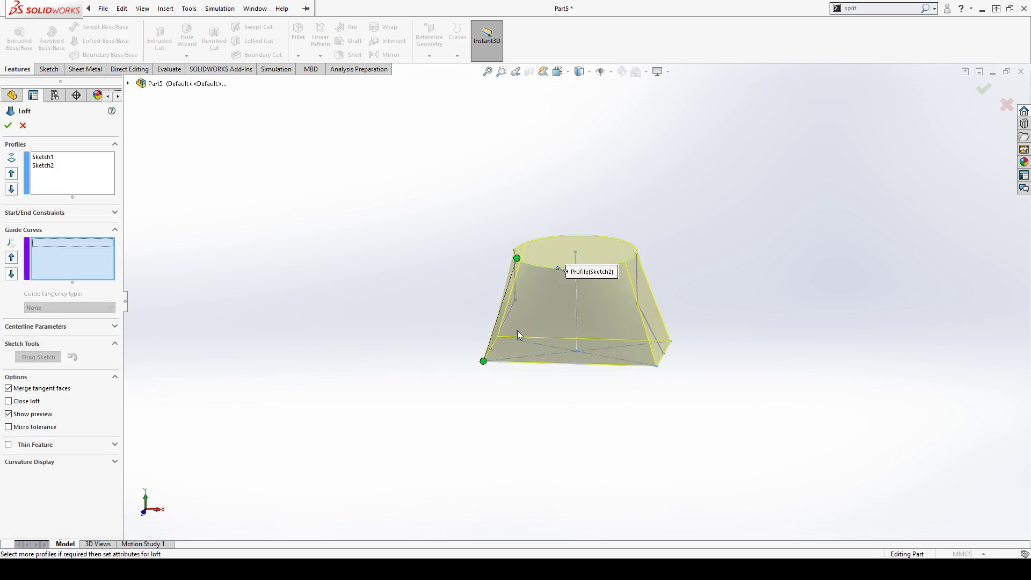
pyautogui.click(518, 286)
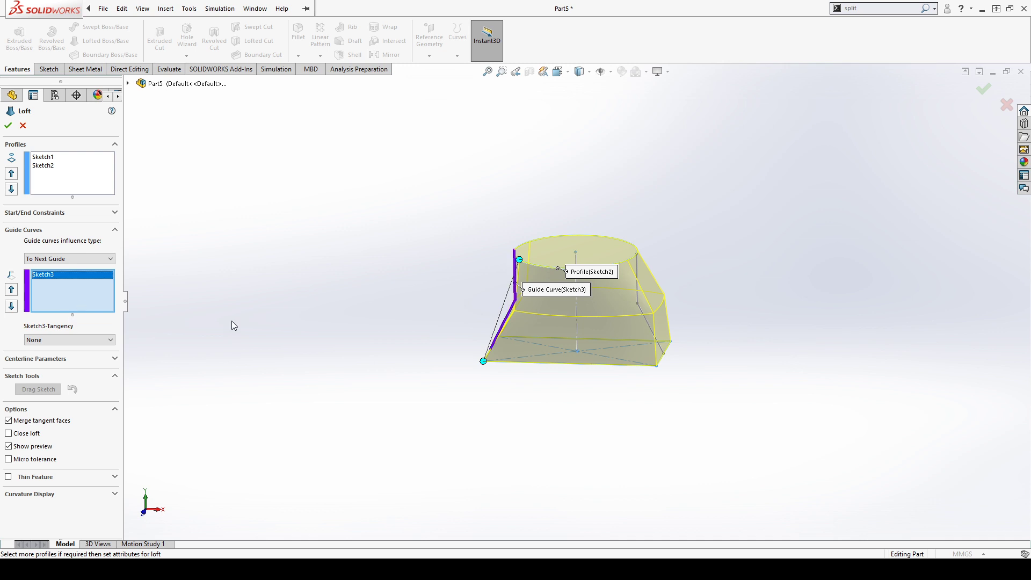
pyautogui.click(638, 285)
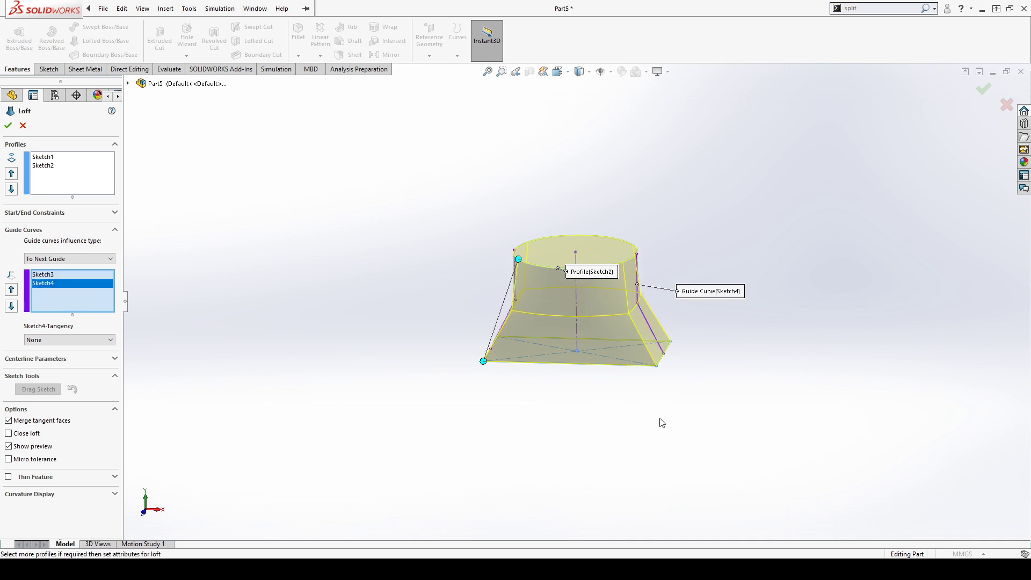
pyautogui.moveTo(662, 423)
pyautogui.mouseDown(button='middle')
pyautogui.moveTo(607, 419)
pyautogui.moveTo(674, 417)
pyautogui.moveTo(682, 352)
pyautogui.moveTo(669, 434)
pyautogui.mouseUp(button='middle')
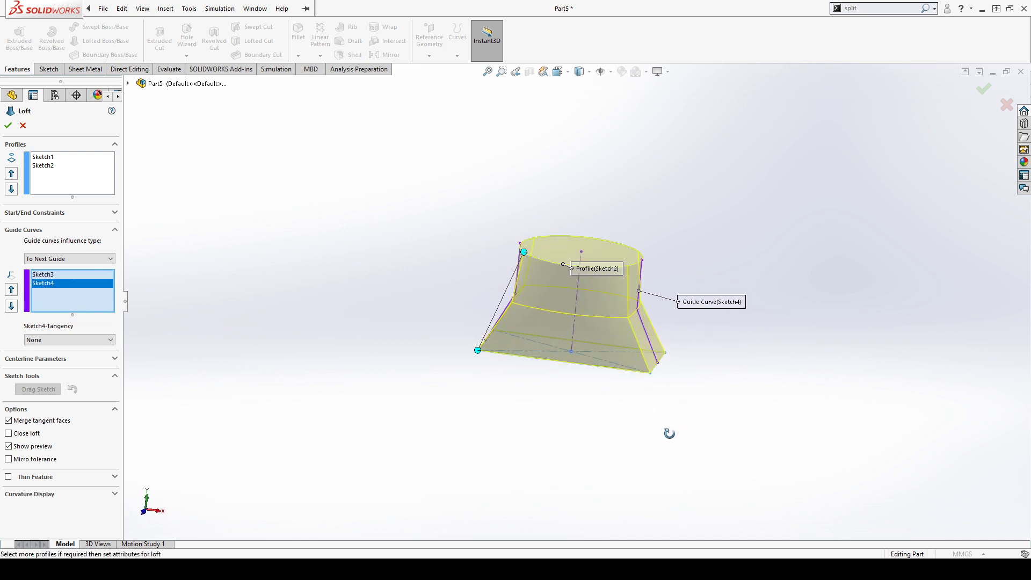
pyautogui.scroll(-2, 656, 364)
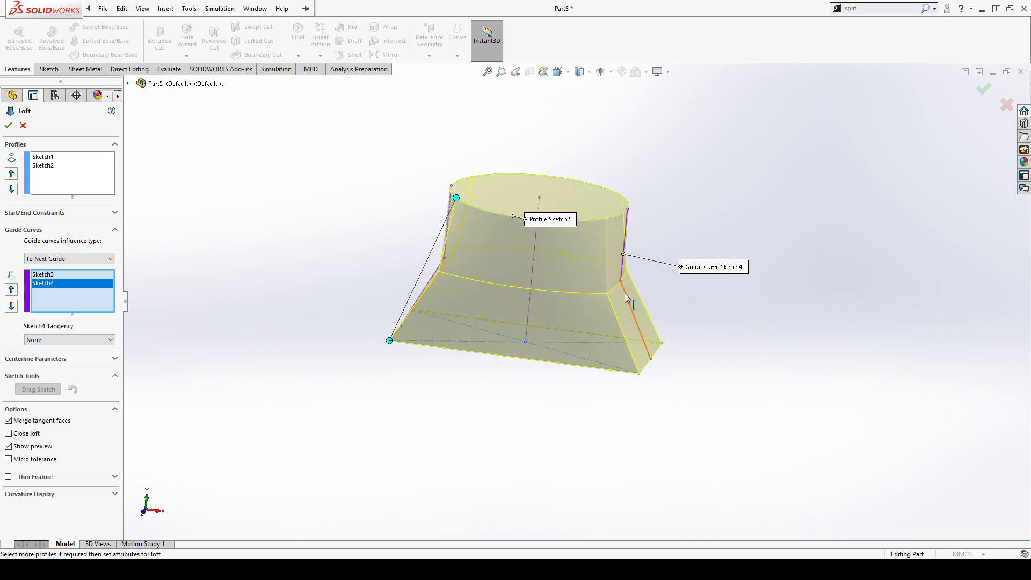
pyautogui.moveTo(723, 349); pyautogui.dragTo(735, 408, button='middle')
pyautogui.moveTo(530, 364); pyautogui.dragTo(501, 416, button='middle')
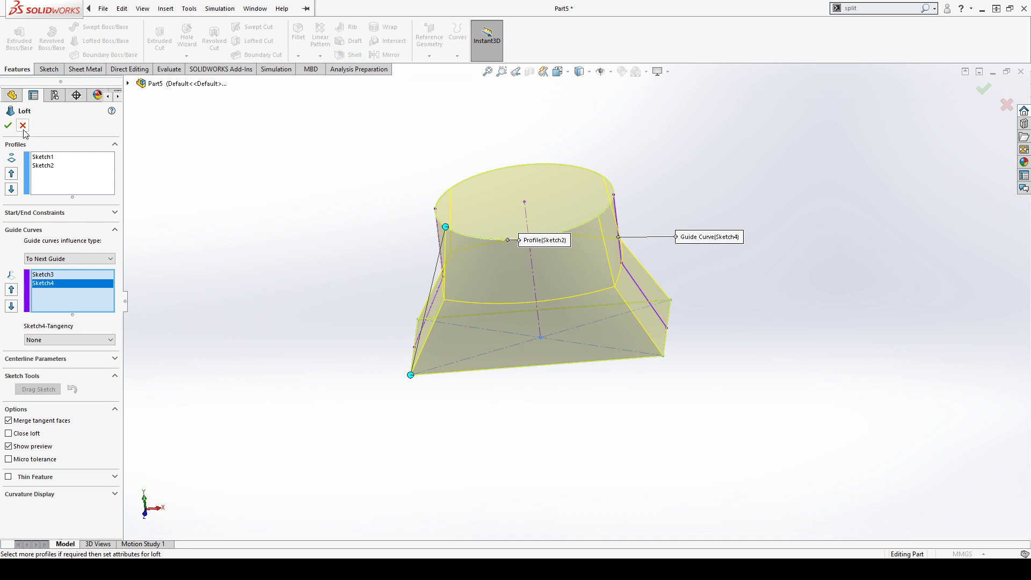
pyautogui.click(8, 125)
# Step: Start a constant-size fillet and select the four edges around the loft's waist
pyautogui.moveTo(318, 269)
pyautogui.mouseDown(button='middle')
pyautogui.moveTo(446, 218)
pyautogui.moveTo(469, 369)
pyautogui.moveTo(642, 419)
pyautogui.moveTo(458, 382)
pyautogui.moveTo(451, 328)
pyautogui.mouseUp(button='middle')
pyautogui.click(298, 33)
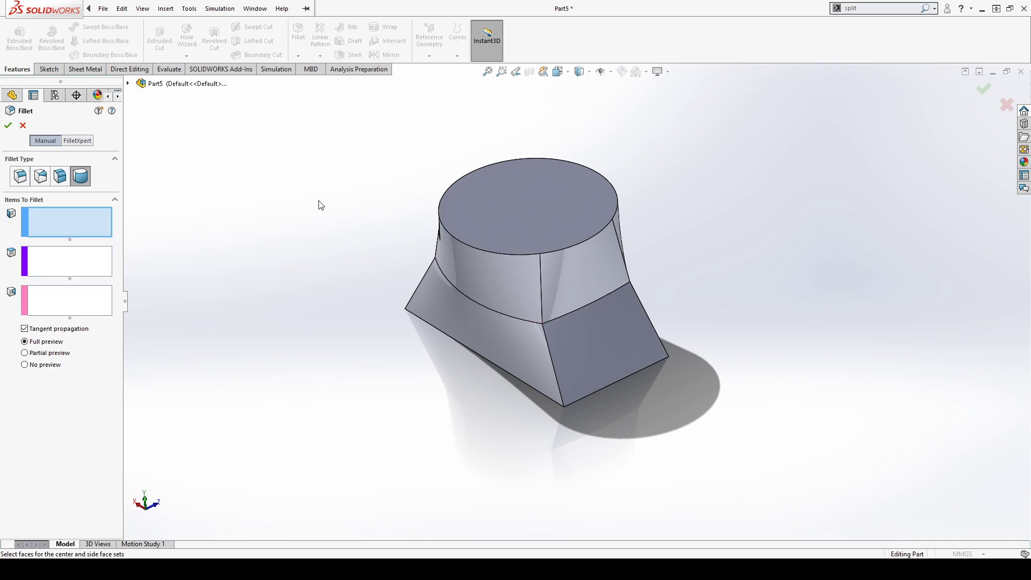
pyautogui.click(20, 176)
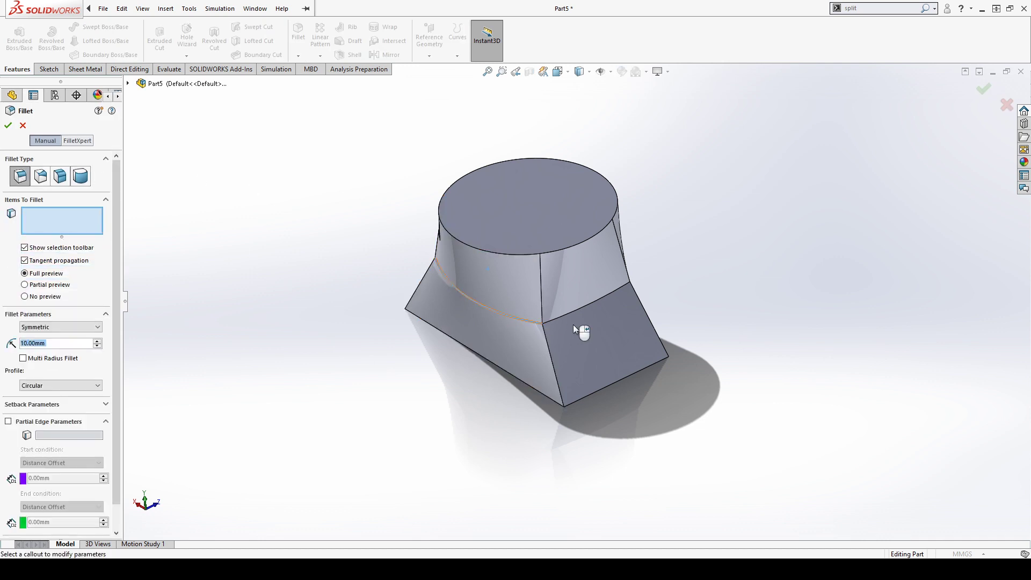
pyautogui.click(559, 317)
pyautogui.moveTo(741, 292); pyautogui.dragTo(610, 308, button='middle')
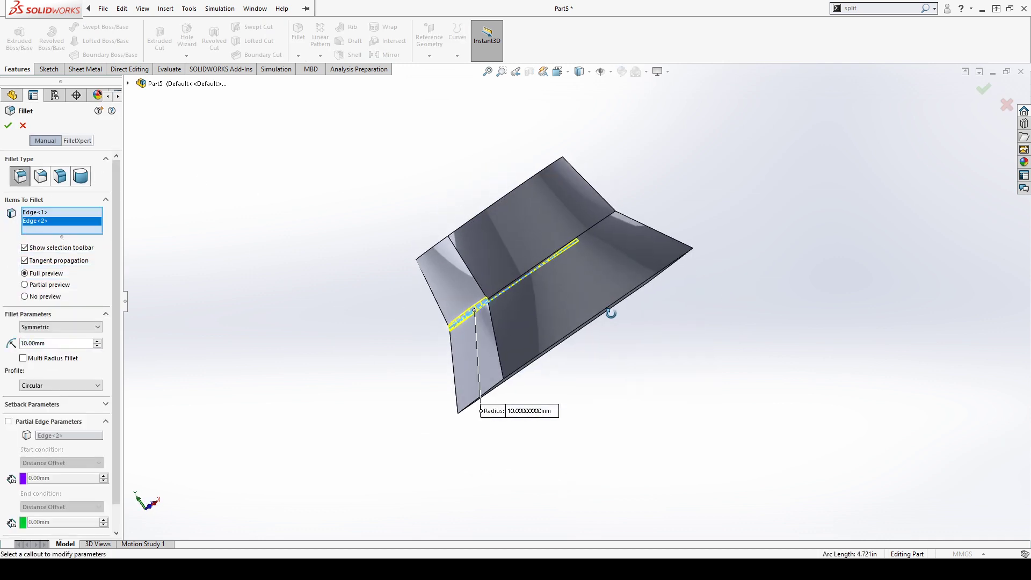
pyautogui.click(535, 275)
pyautogui.moveTo(667, 408); pyautogui.dragTo(549, 326, button='middle')
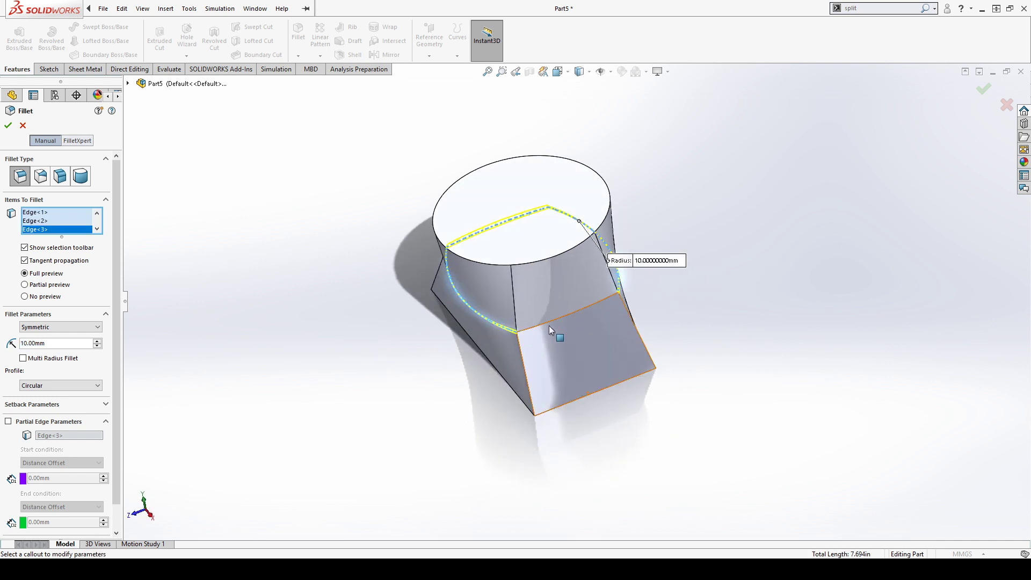
pyautogui.click(549, 324)
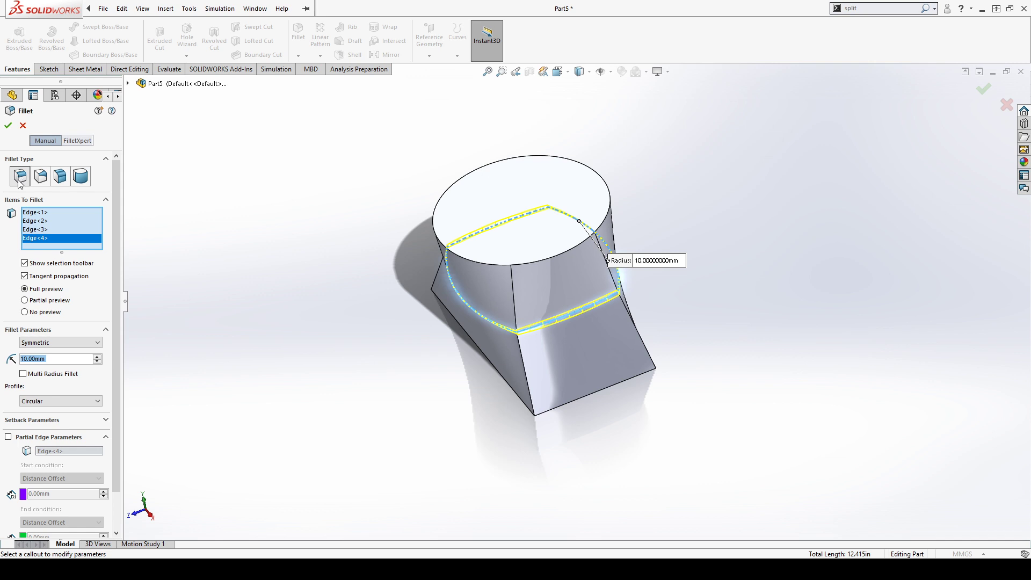
# Step: Set the symmetric fillet radius to 30 mm and apply it to the waist edges
pyautogui.scroll(-3, 483, 310)
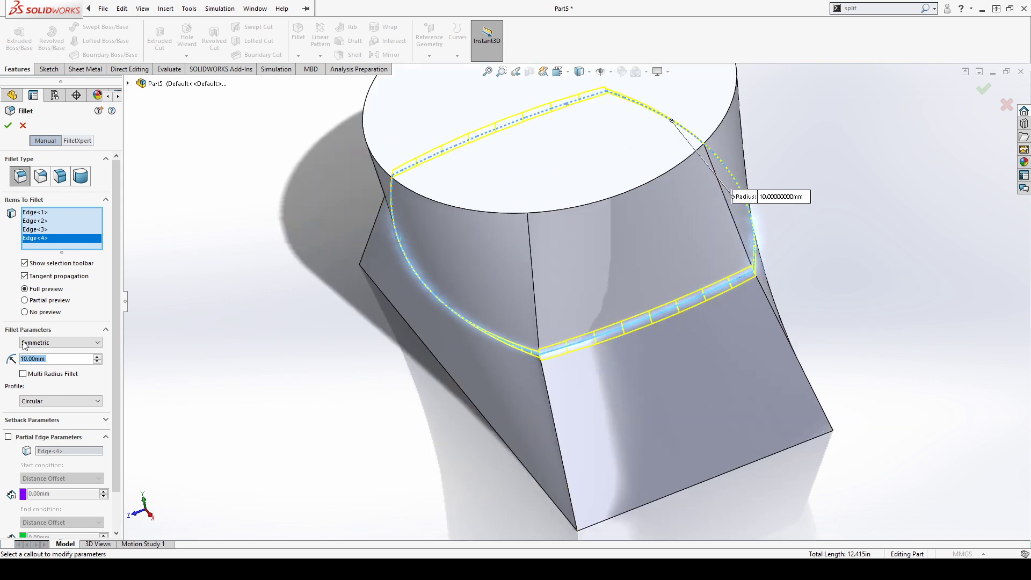
pyautogui.click(97, 357)
pyautogui.click(97, 357)
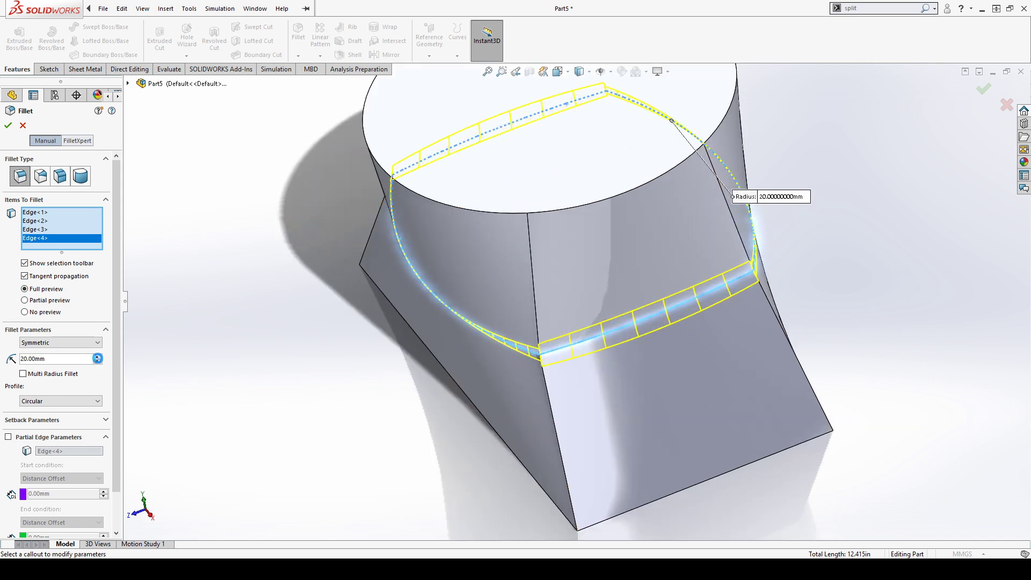
pyautogui.moveTo(342, 396); pyautogui.dragTo(482, 280, button='middle')
pyautogui.scroll(-5, 482, 277)
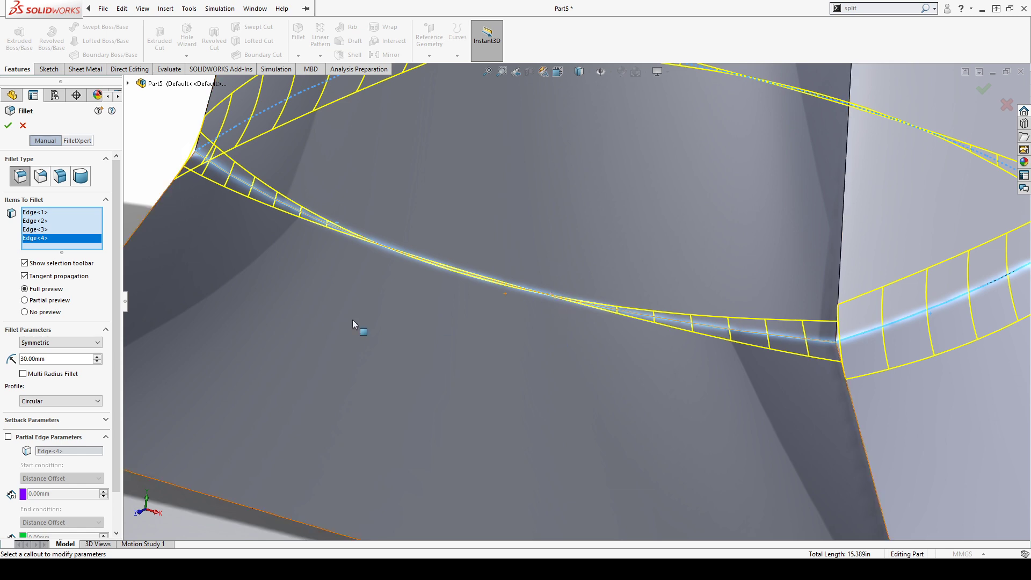
pyautogui.click(8, 125)
# Step: Examine the filleted waist and how the fillet faces meet at the loft's corners
pyautogui.press('f')
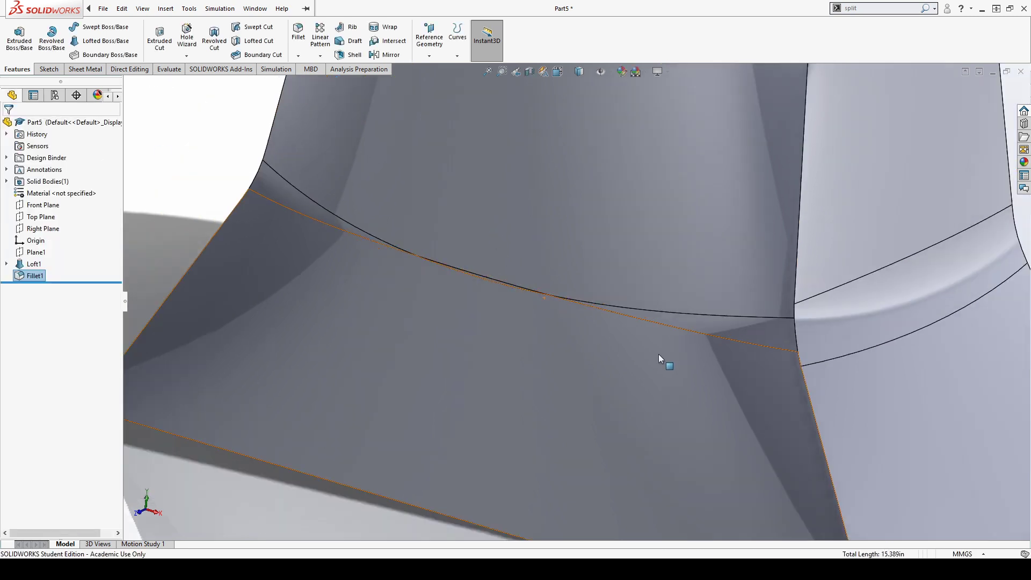
pyautogui.click(899, 262)
pyautogui.moveTo(862, 284); pyautogui.dragTo(640, 418, button='middle')
pyautogui.scroll(-5, 659, 324)
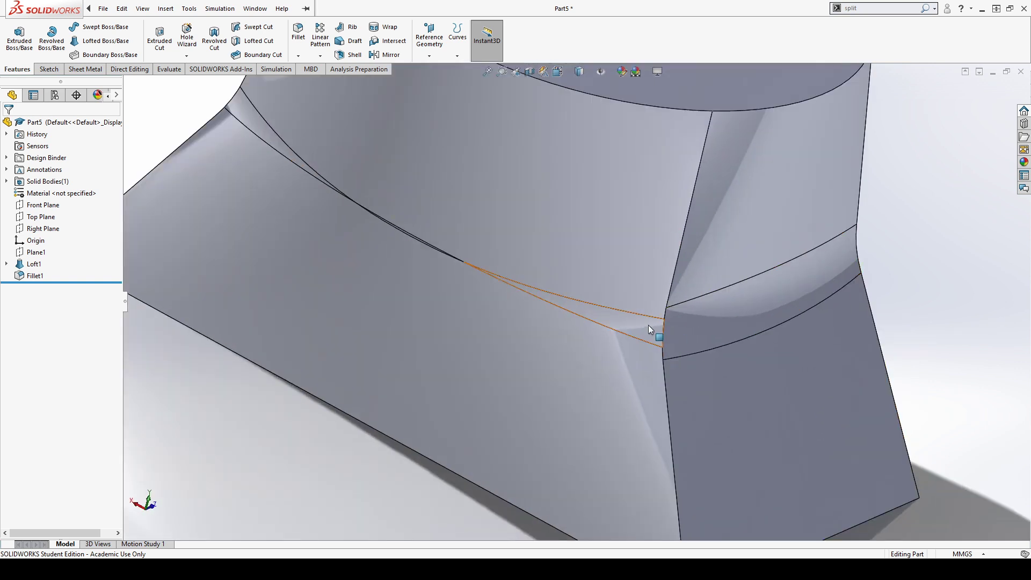
pyautogui.click(660, 333)
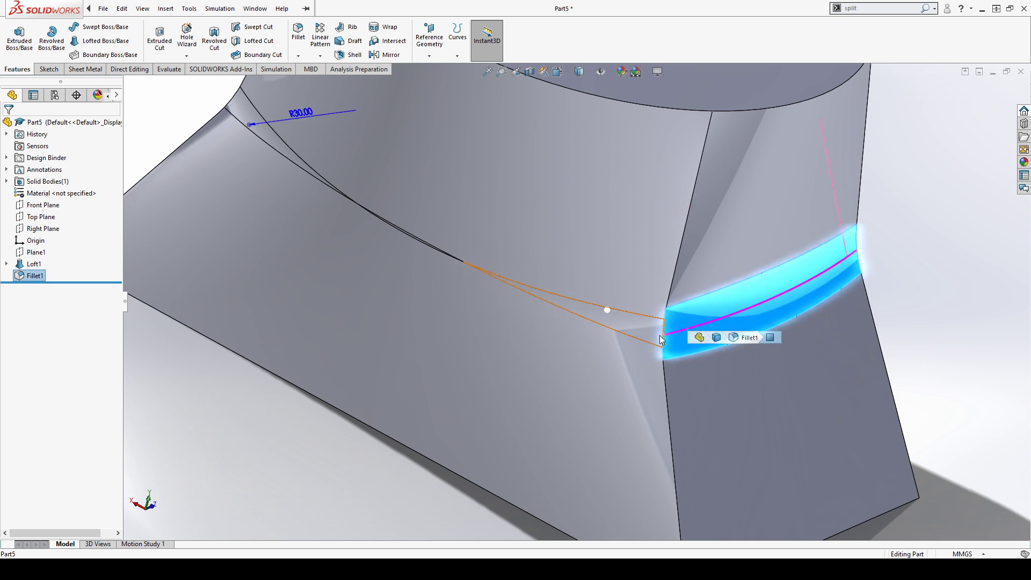
pyautogui.click(669, 314)
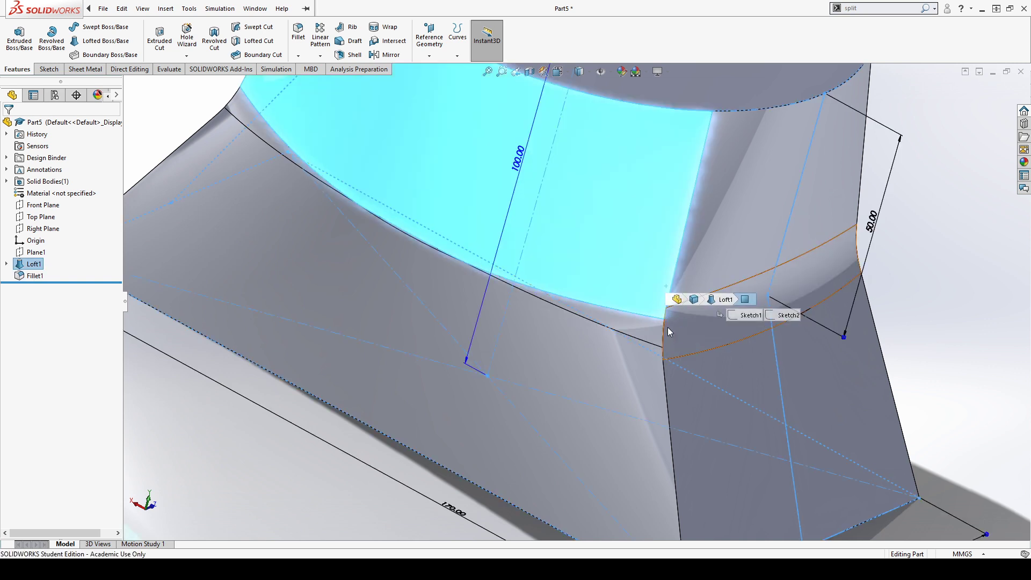
pyautogui.scroll(2, 668, 327)
pyautogui.scroll(2, 669, 347)
pyautogui.click(326, 490)
pyautogui.moveTo(327, 490); pyautogui.dragTo(342, 422, button='middle')
pyautogui.scroll(2, 590, 271)
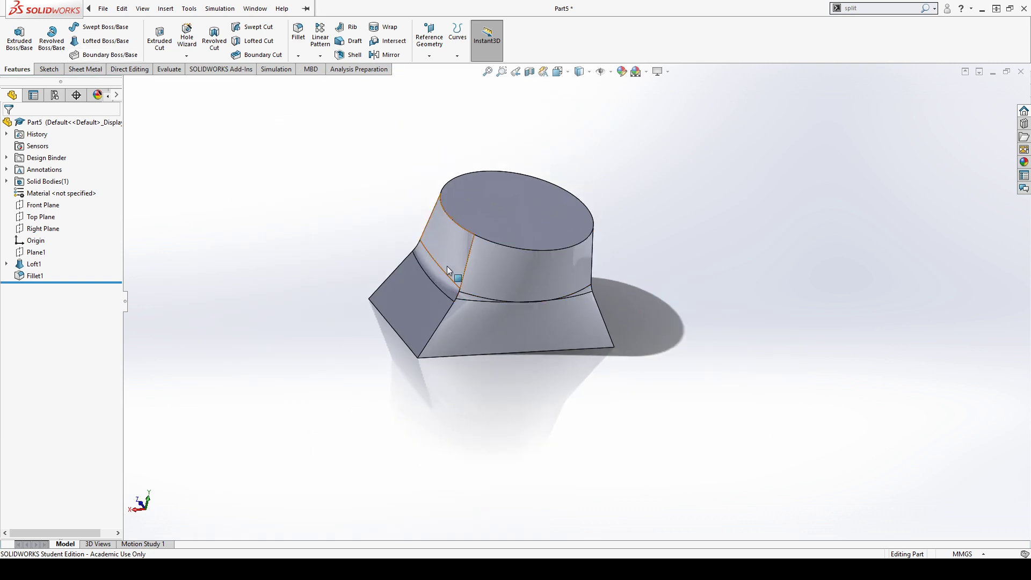
pyautogui.scroll(-2, 456, 281)
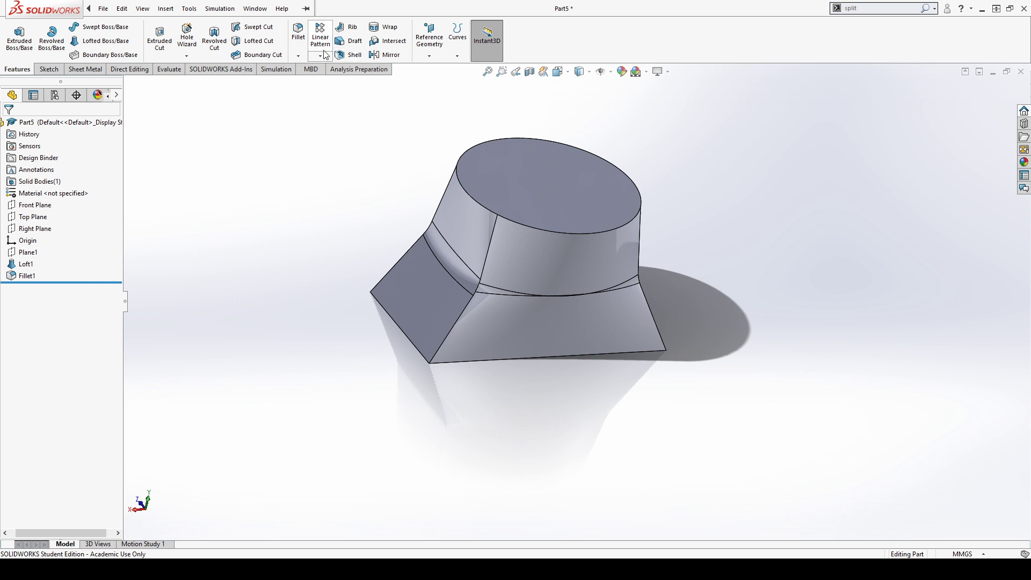
# Step: Start a linear pattern and choose the filleted loft body as the body to pattern
pyautogui.click(489, 52)
pyautogui.click(313, 52)
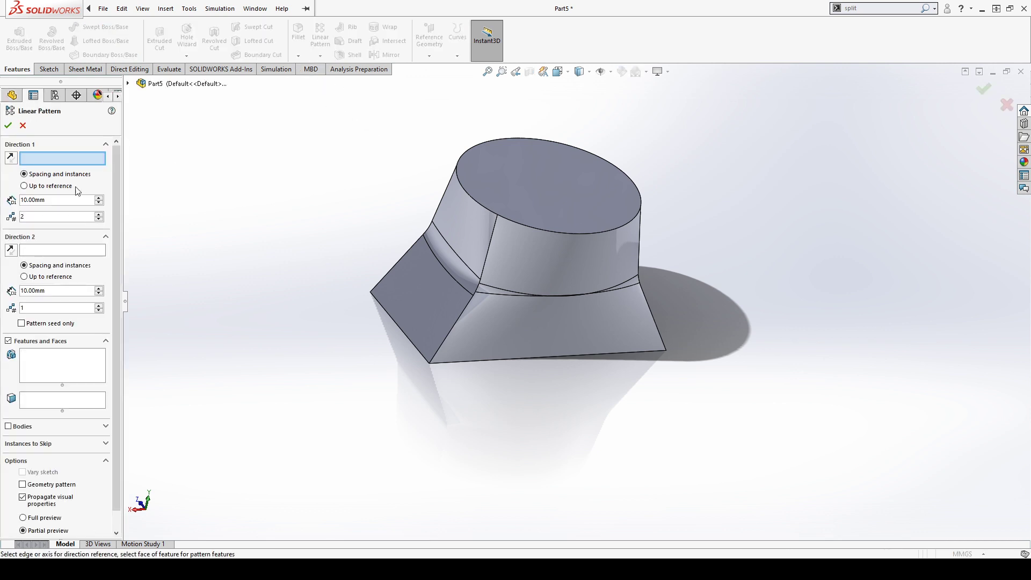
pyautogui.click(44, 250)
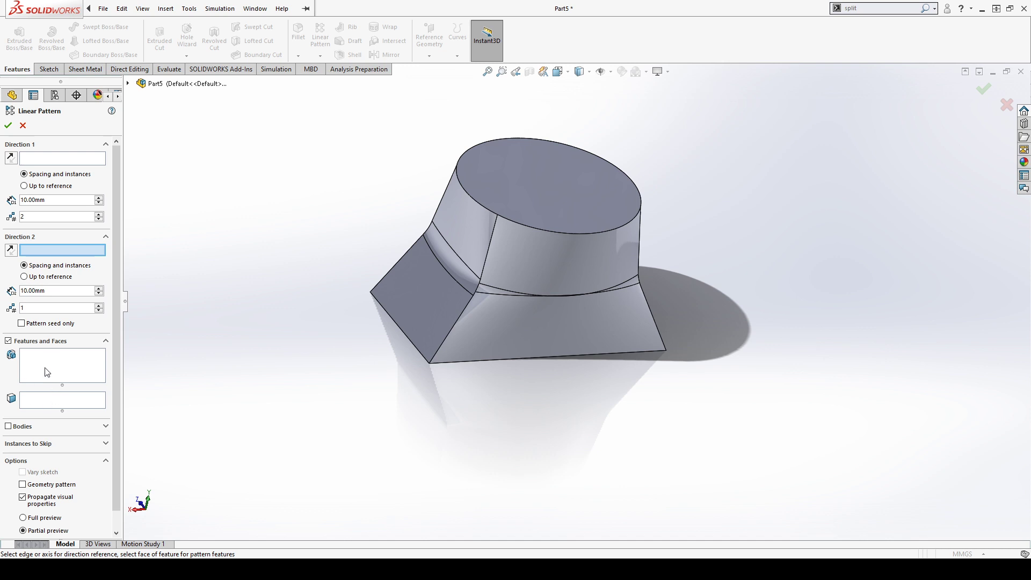
pyautogui.click(34, 403)
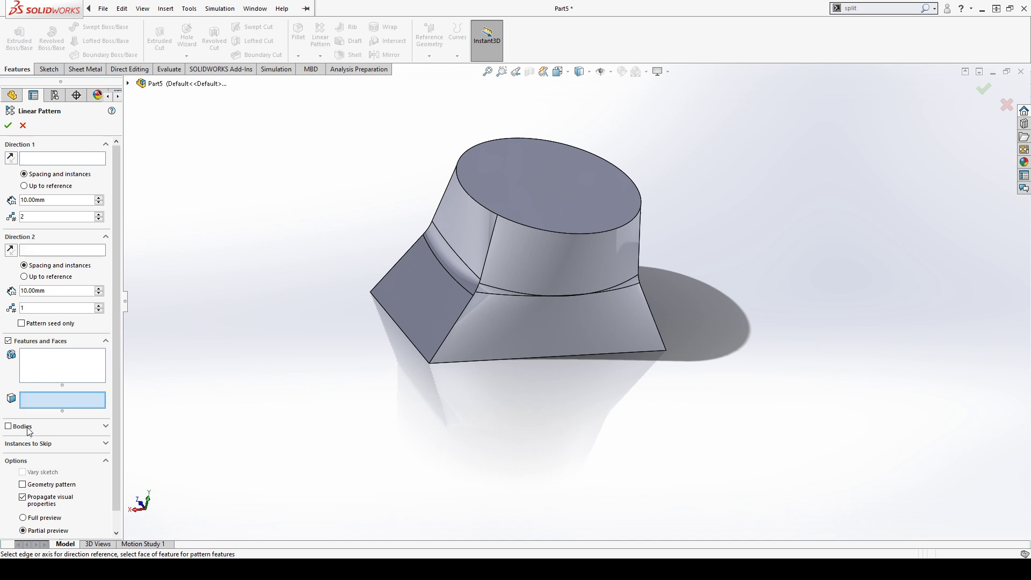
pyautogui.click(30, 429)
pyautogui.click(483, 256)
# Step: Pattern the body along the long base edge with 2 instances spaced 210 mm apart
pyautogui.click(43, 159)
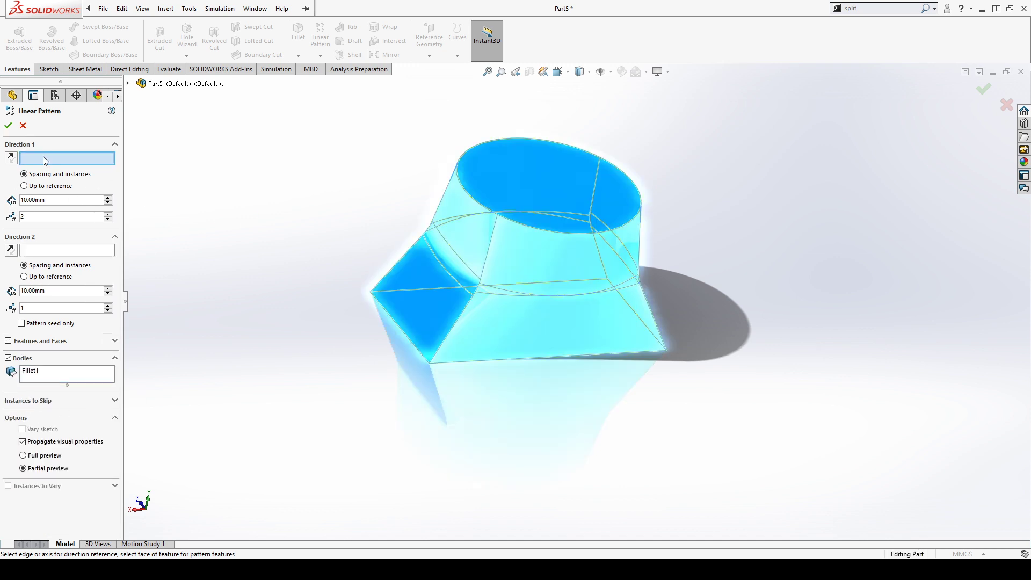
pyautogui.click(498, 359)
pyautogui.scroll(3, 688, 301)
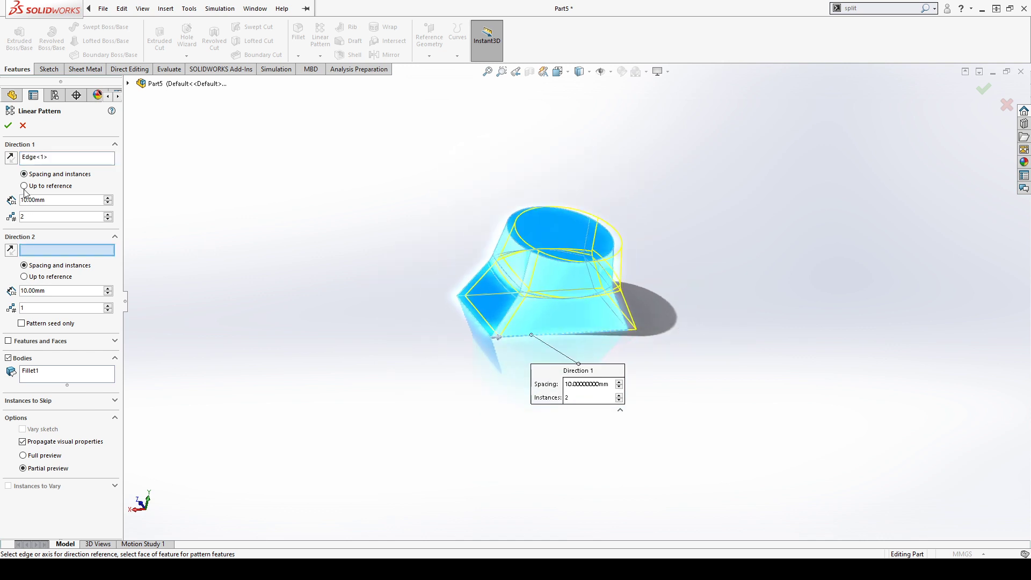
pyautogui.click(108, 198)
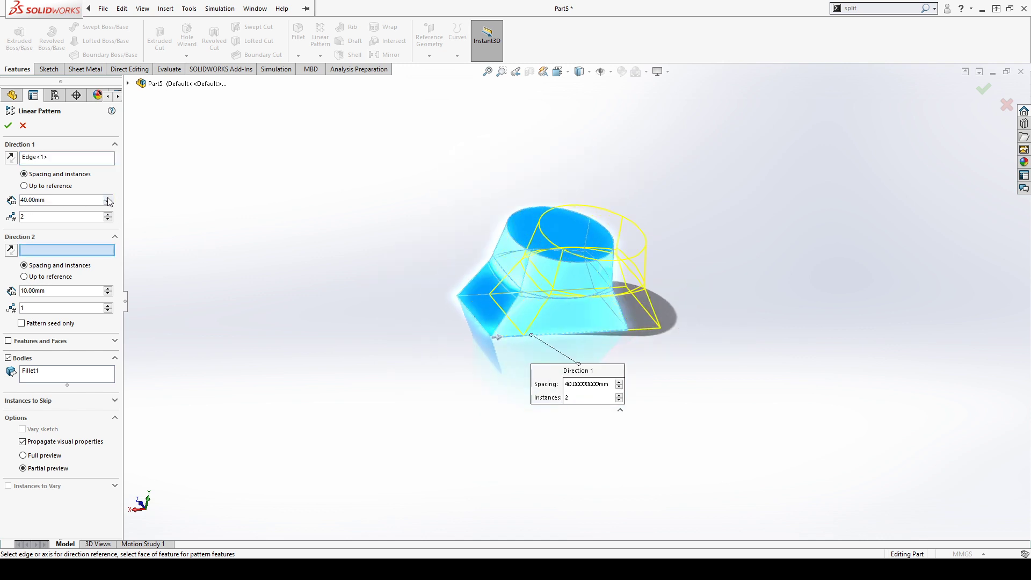
pyautogui.moveTo(108, 200); pyautogui.dragTo(108, 200)
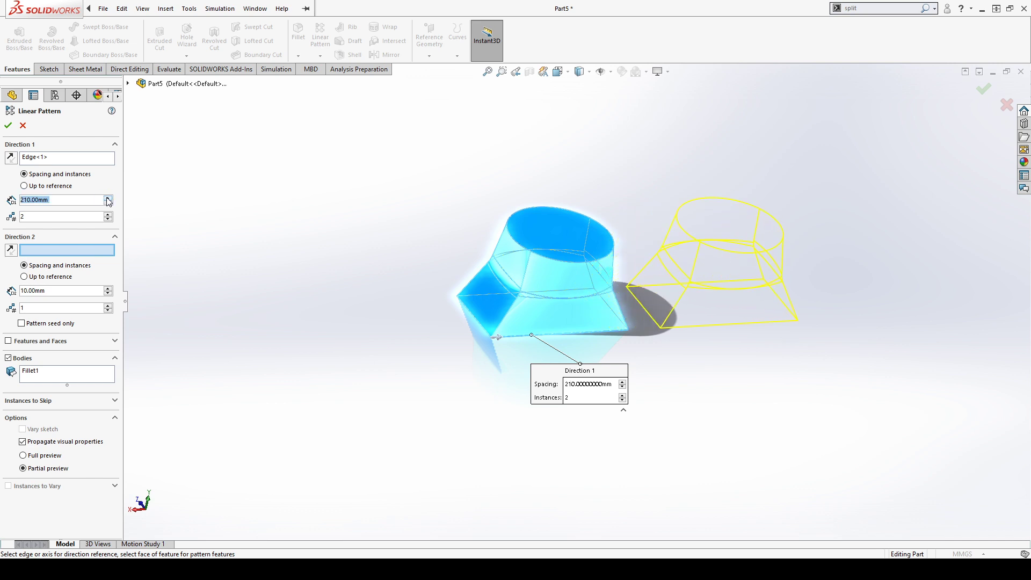
pyautogui.click(9, 128)
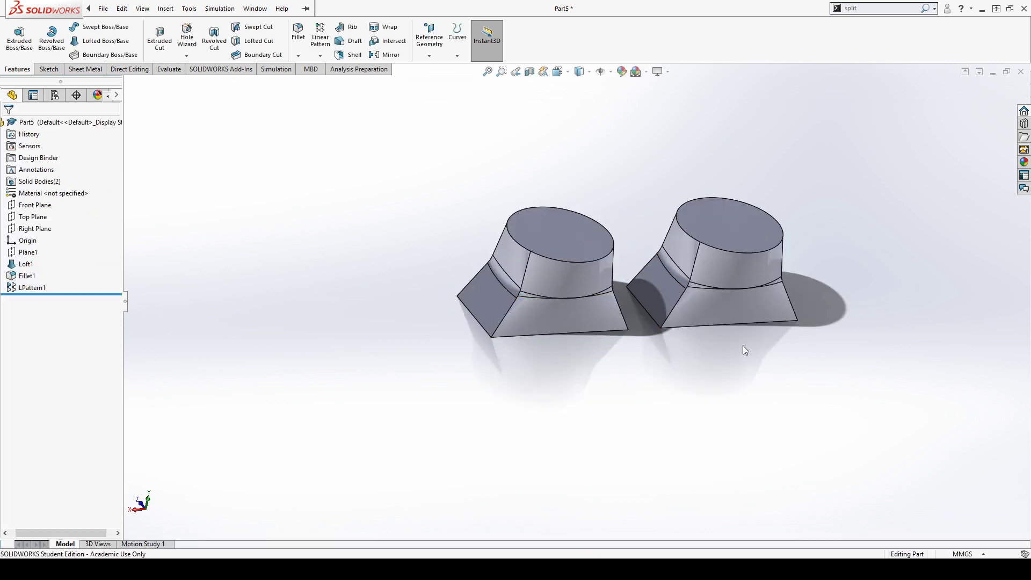
# Step: Examine the two patterned bodies from above and from underneath
pyautogui.moveTo(743, 346); pyautogui.dragTo(741, 469, button='middle')
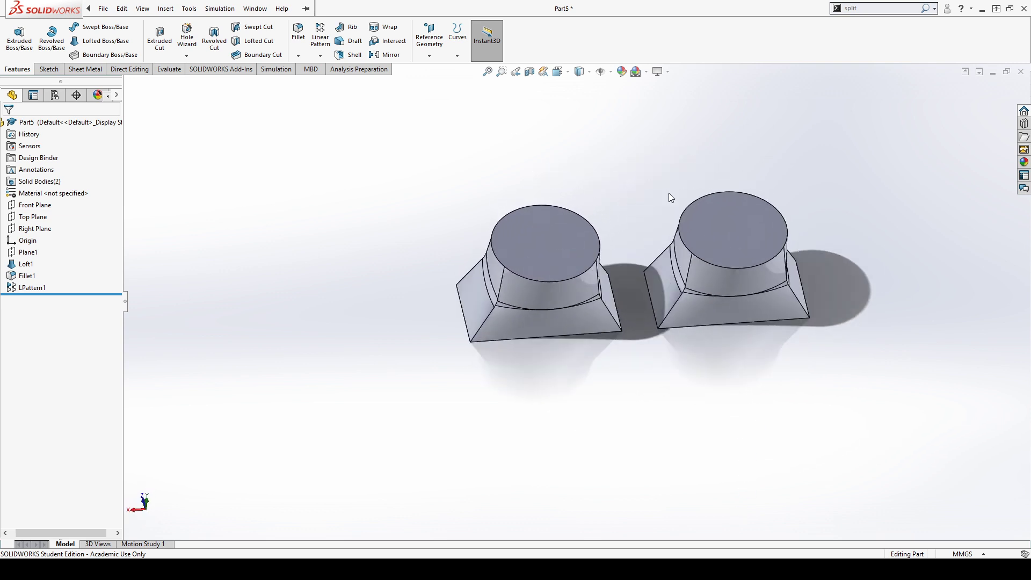
pyautogui.scroll(5, 591, 232)
pyautogui.scroll(-8, 779, 346)
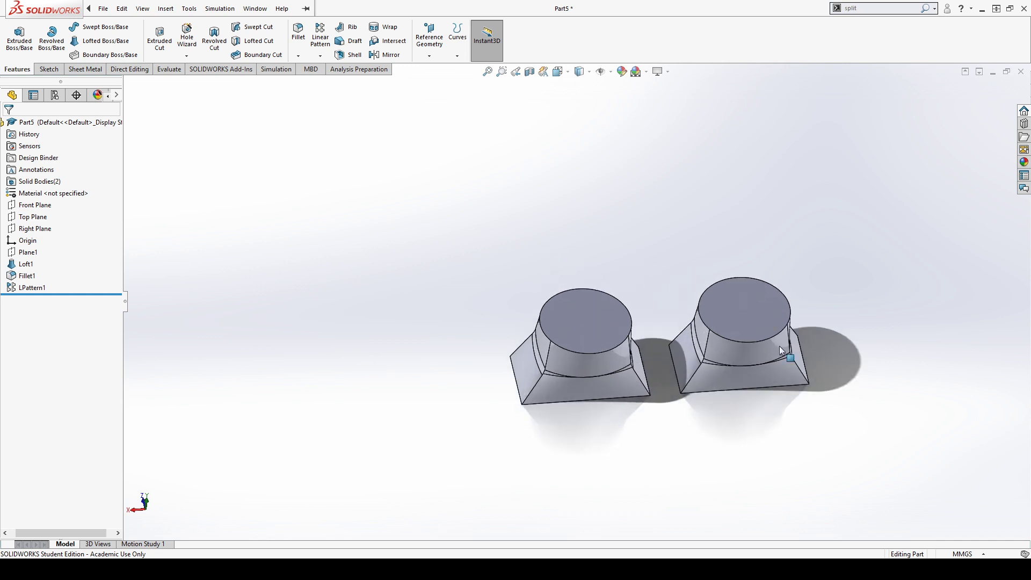
pyautogui.scroll(3, 805, 300)
pyautogui.scroll(4, 624, 263)
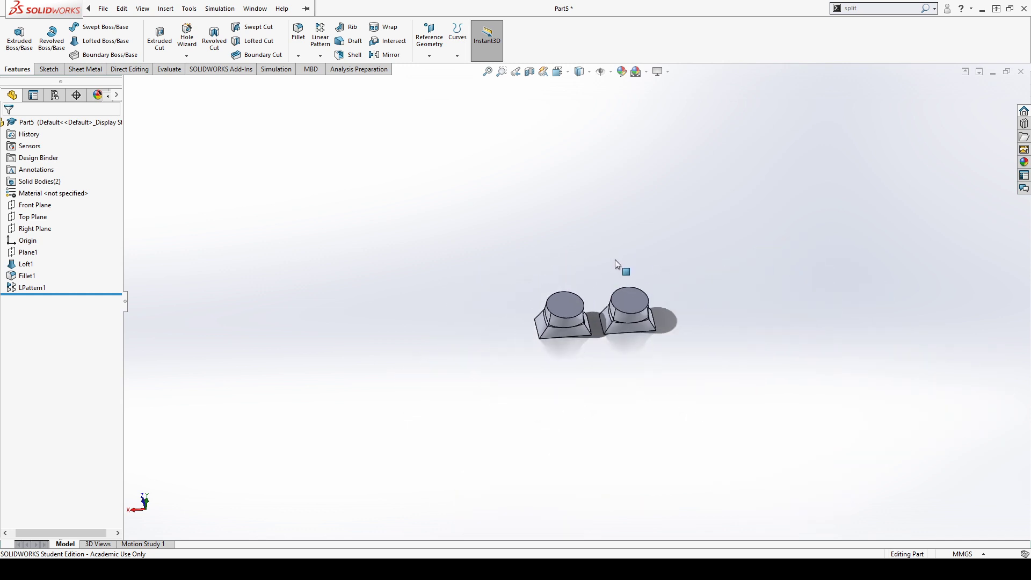
pyautogui.scroll(-2, 592, 263)
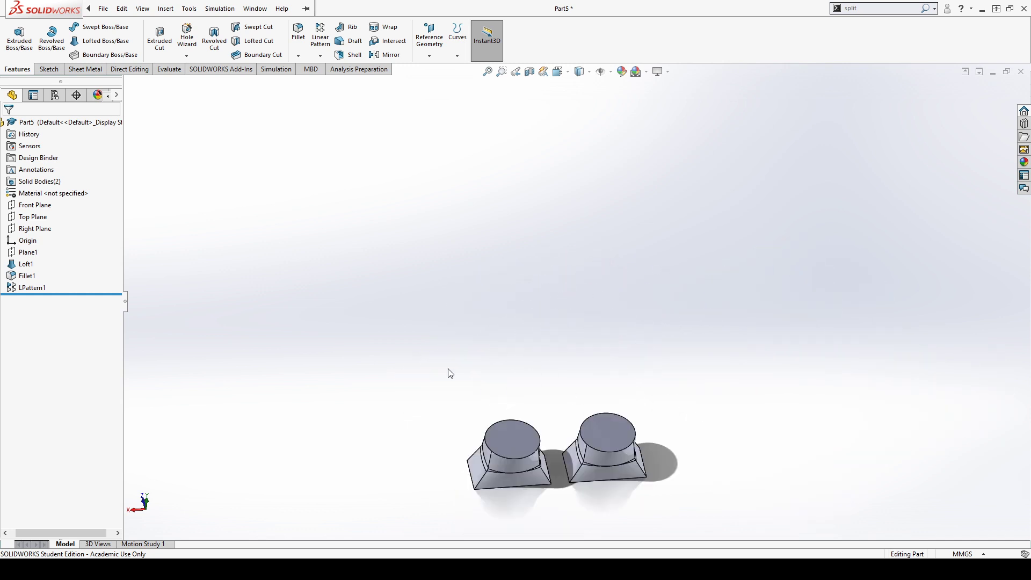
pyautogui.moveTo(593, 338); pyautogui.dragTo(589, 280, button='middle')
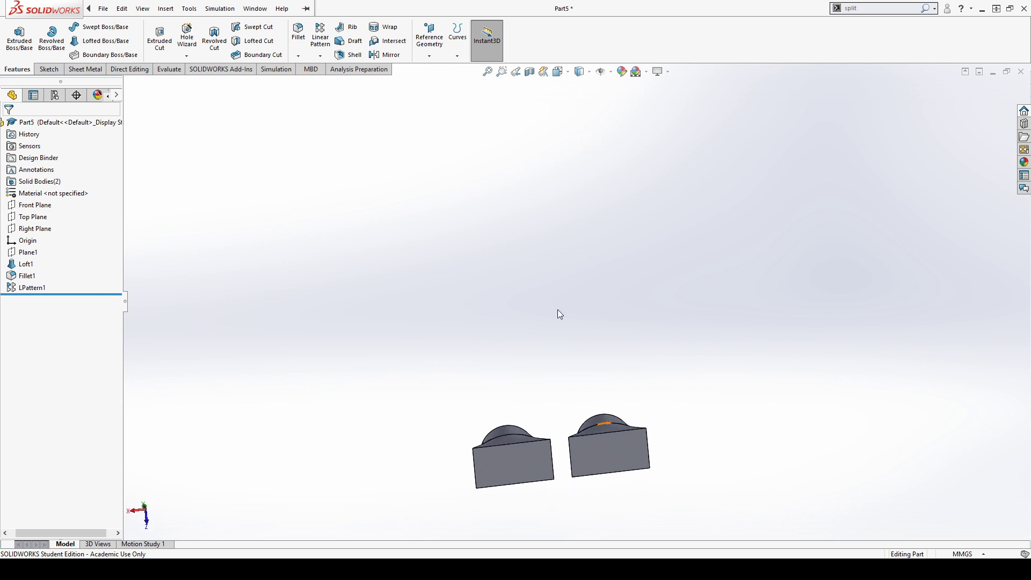
pyautogui.scroll(-3, 518, 451)
pyautogui.scroll(2, 690, 428)
pyautogui.scroll(-2, 684, 412)
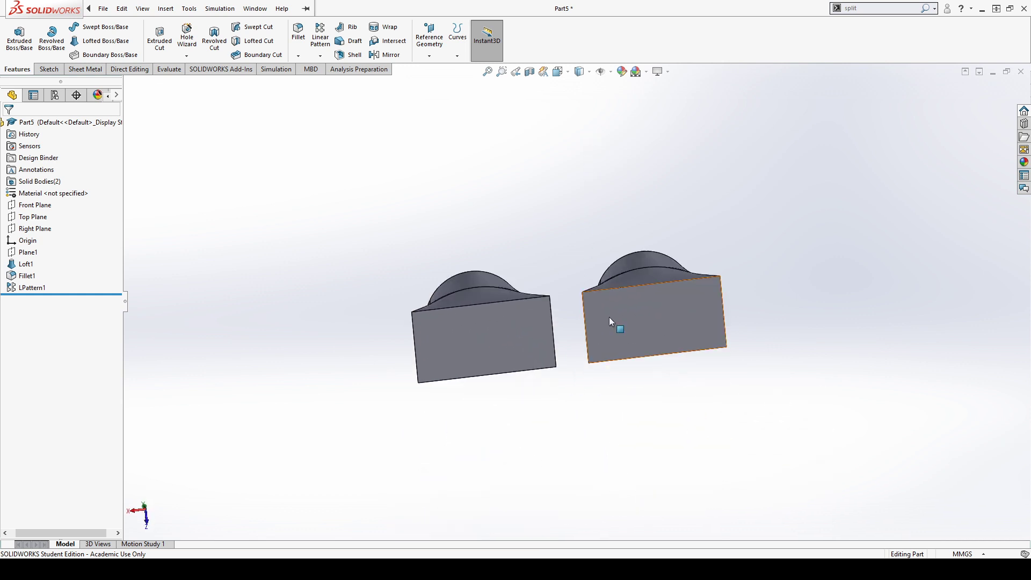
# Step: Inspect the circular tops, filleted waists and sloping side faces of both patterned loft bodies from several angles
pyautogui.moveTo(605, 232); pyautogui.dragTo(325, 483, button='middle')
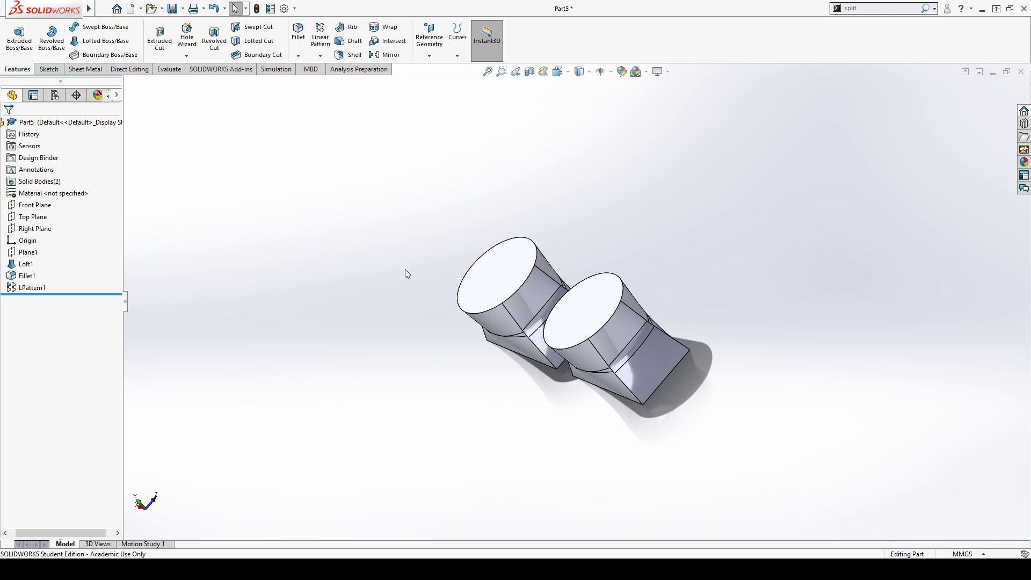
pyautogui.scroll(-3, 406, 270)
pyautogui.scroll(2, 663, 350)
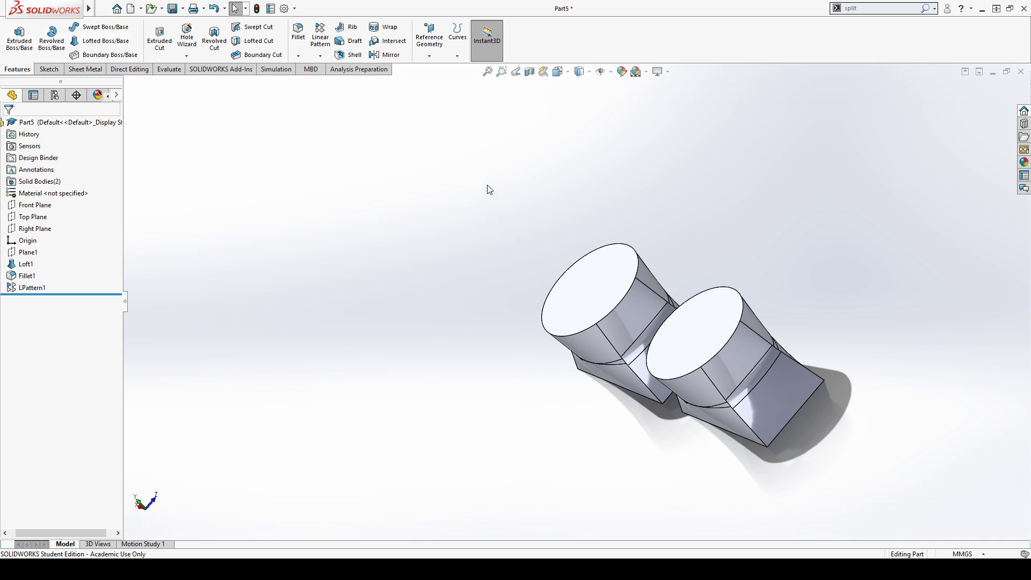
pyautogui.scroll(-2, 484, 172)
pyautogui.scroll(4, 579, 298)
pyautogui.moveTo(600, 367); pyautogui.dragTo(714, 276, button='middle')
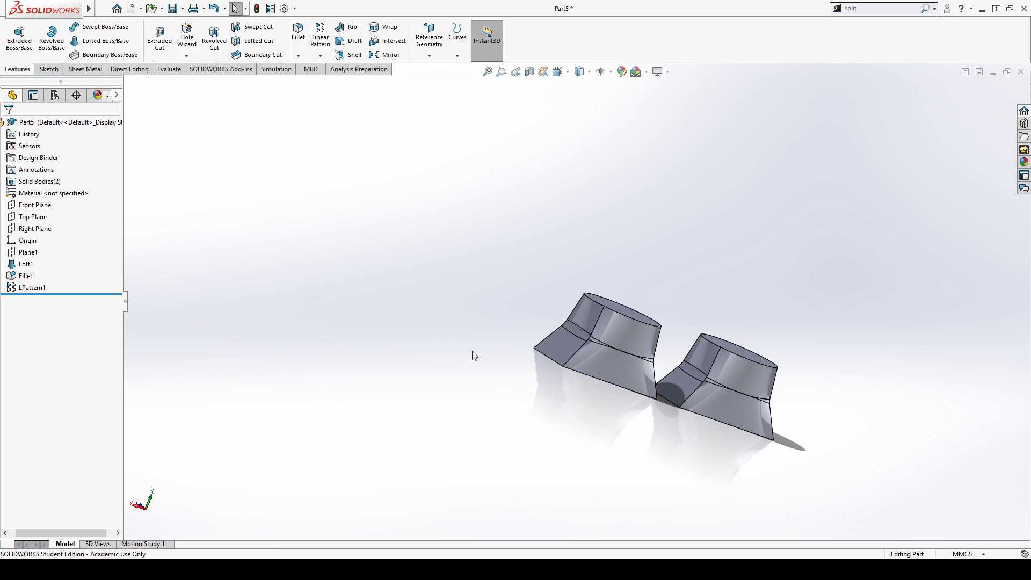
pyautogui.moveTo(474, 356); pyautogui.dragTo(389, 362, button='middle')
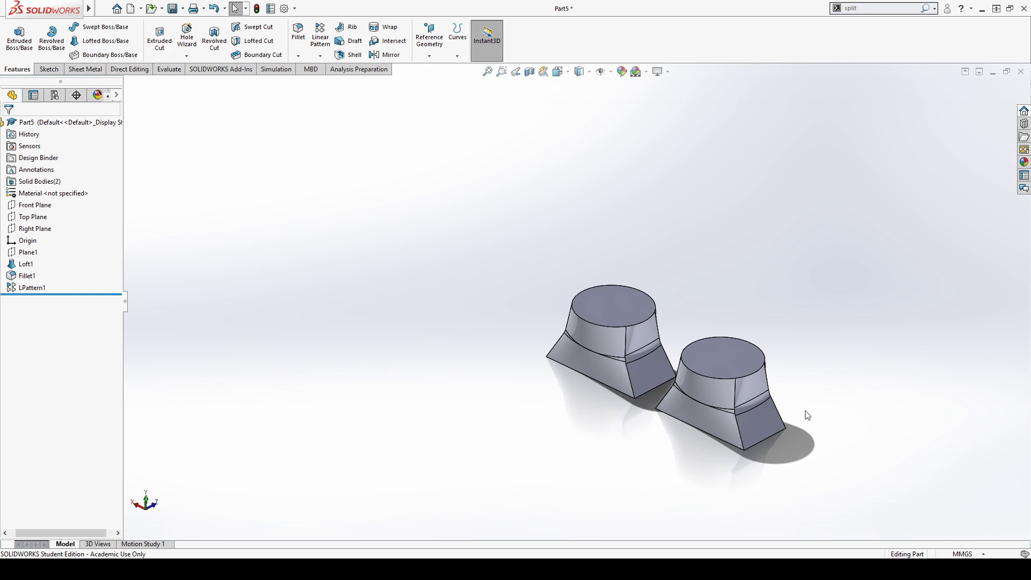
pyautogui.scroll(-3, 808, 415)
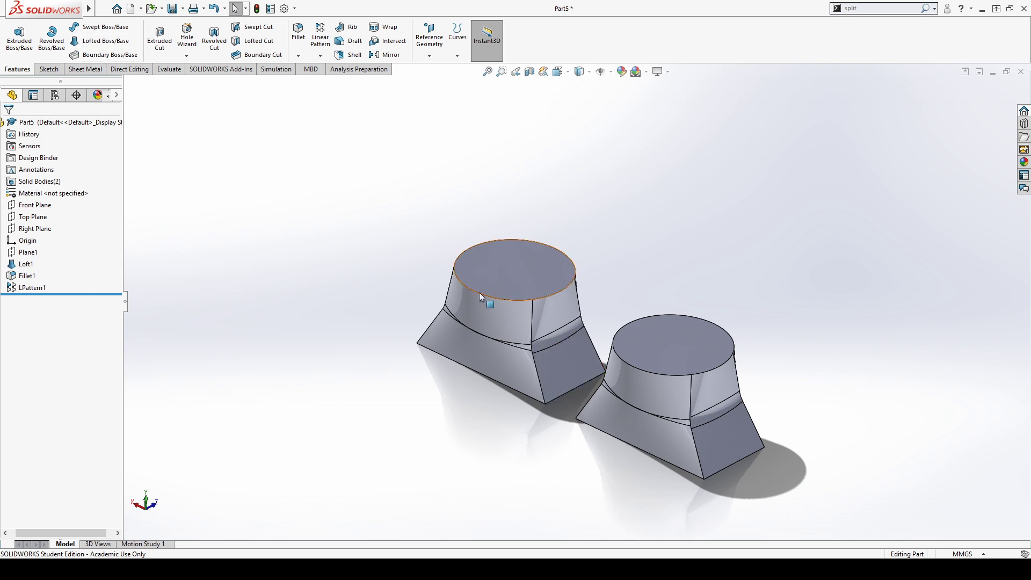
pyautogui.moveTo(479, 292); pyautogui.dragTo(510, 380, button='middle')
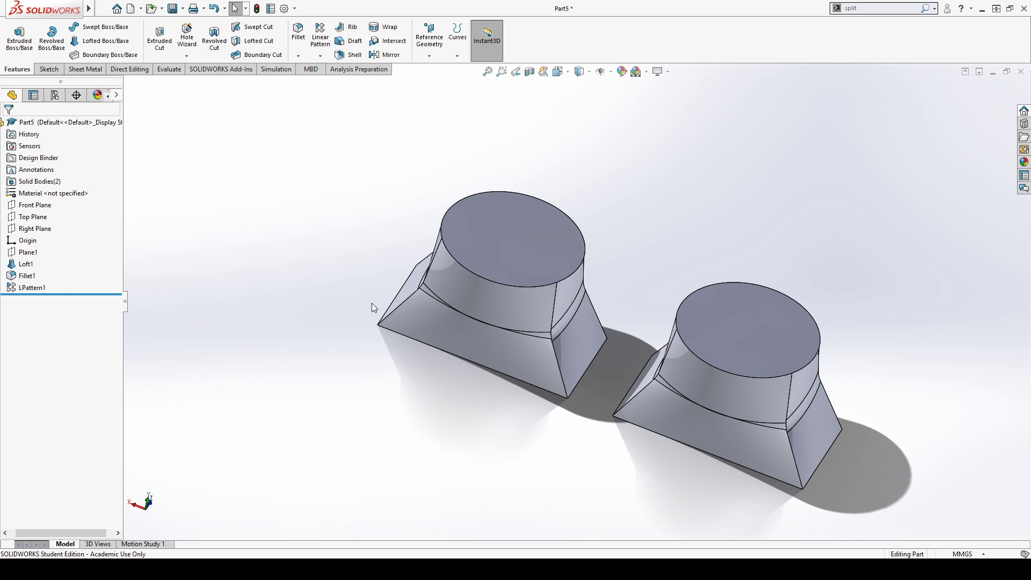
pyautogui.scroll(5, 272, 204)
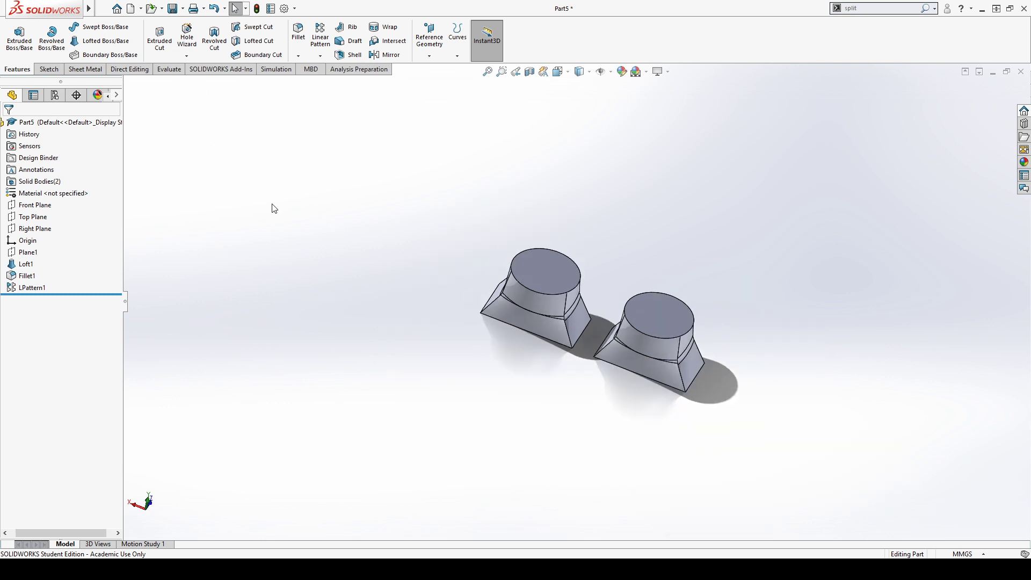